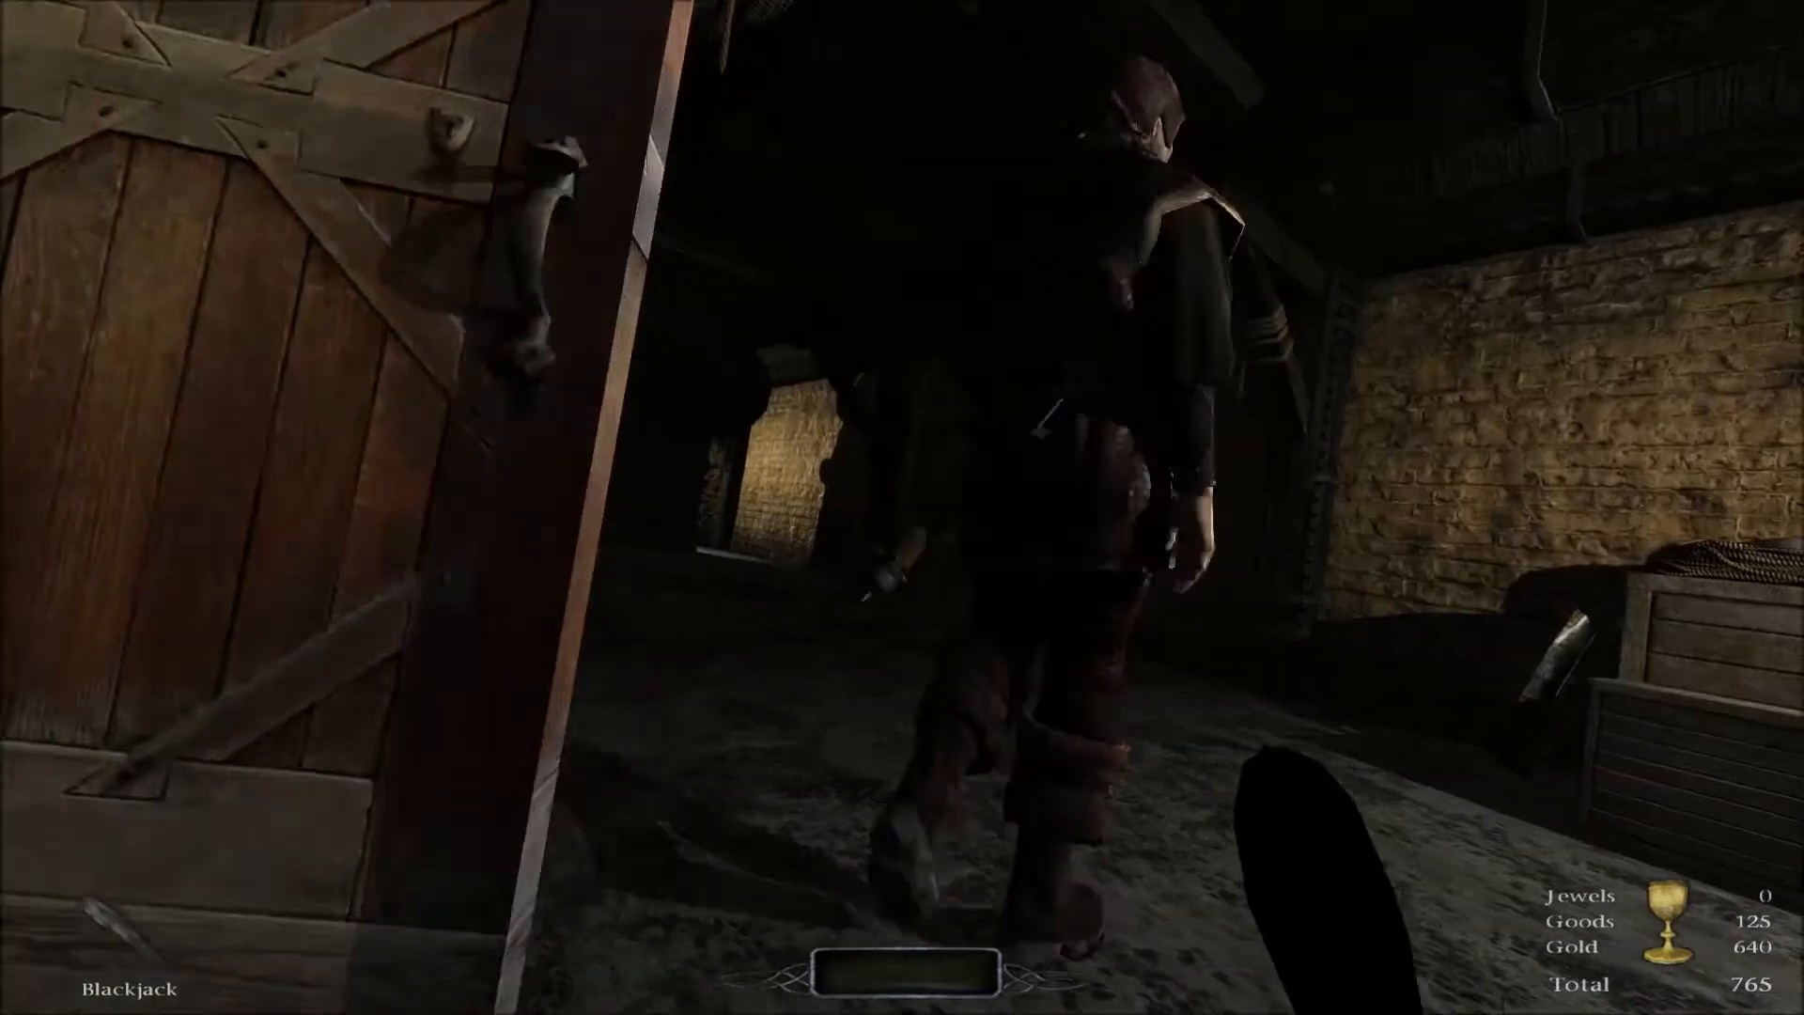
key("w")
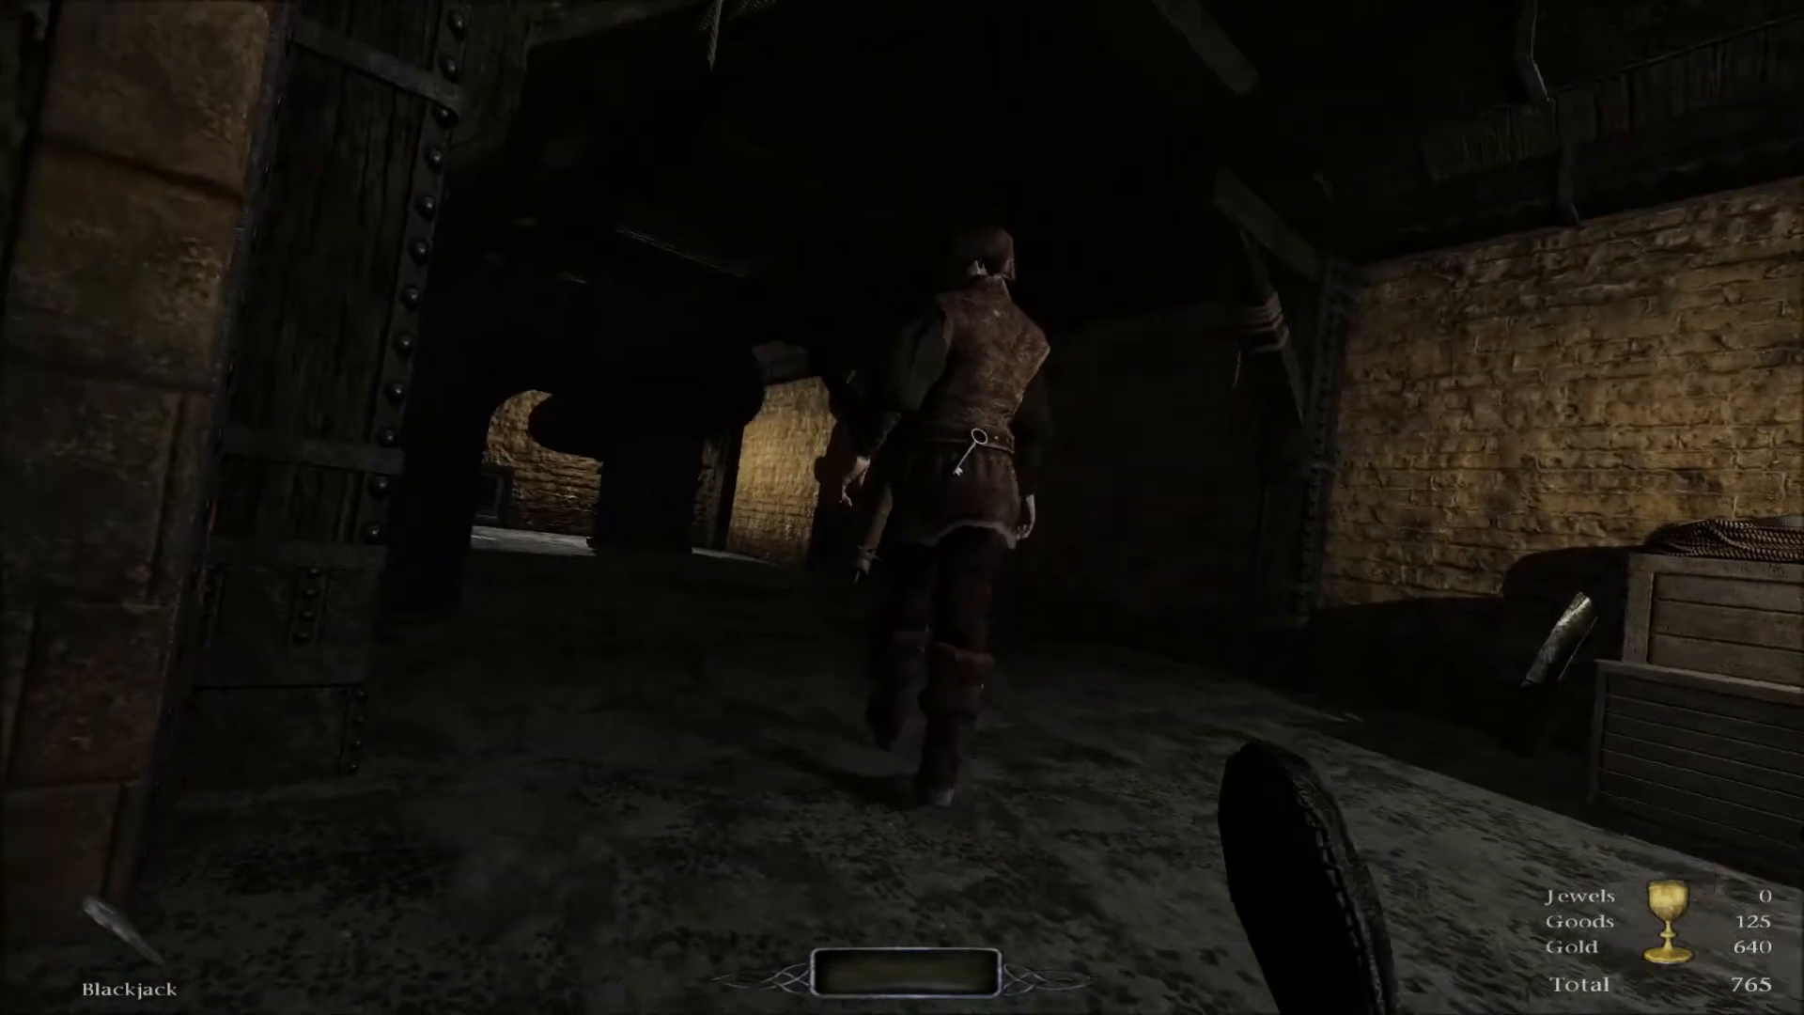
key("w")
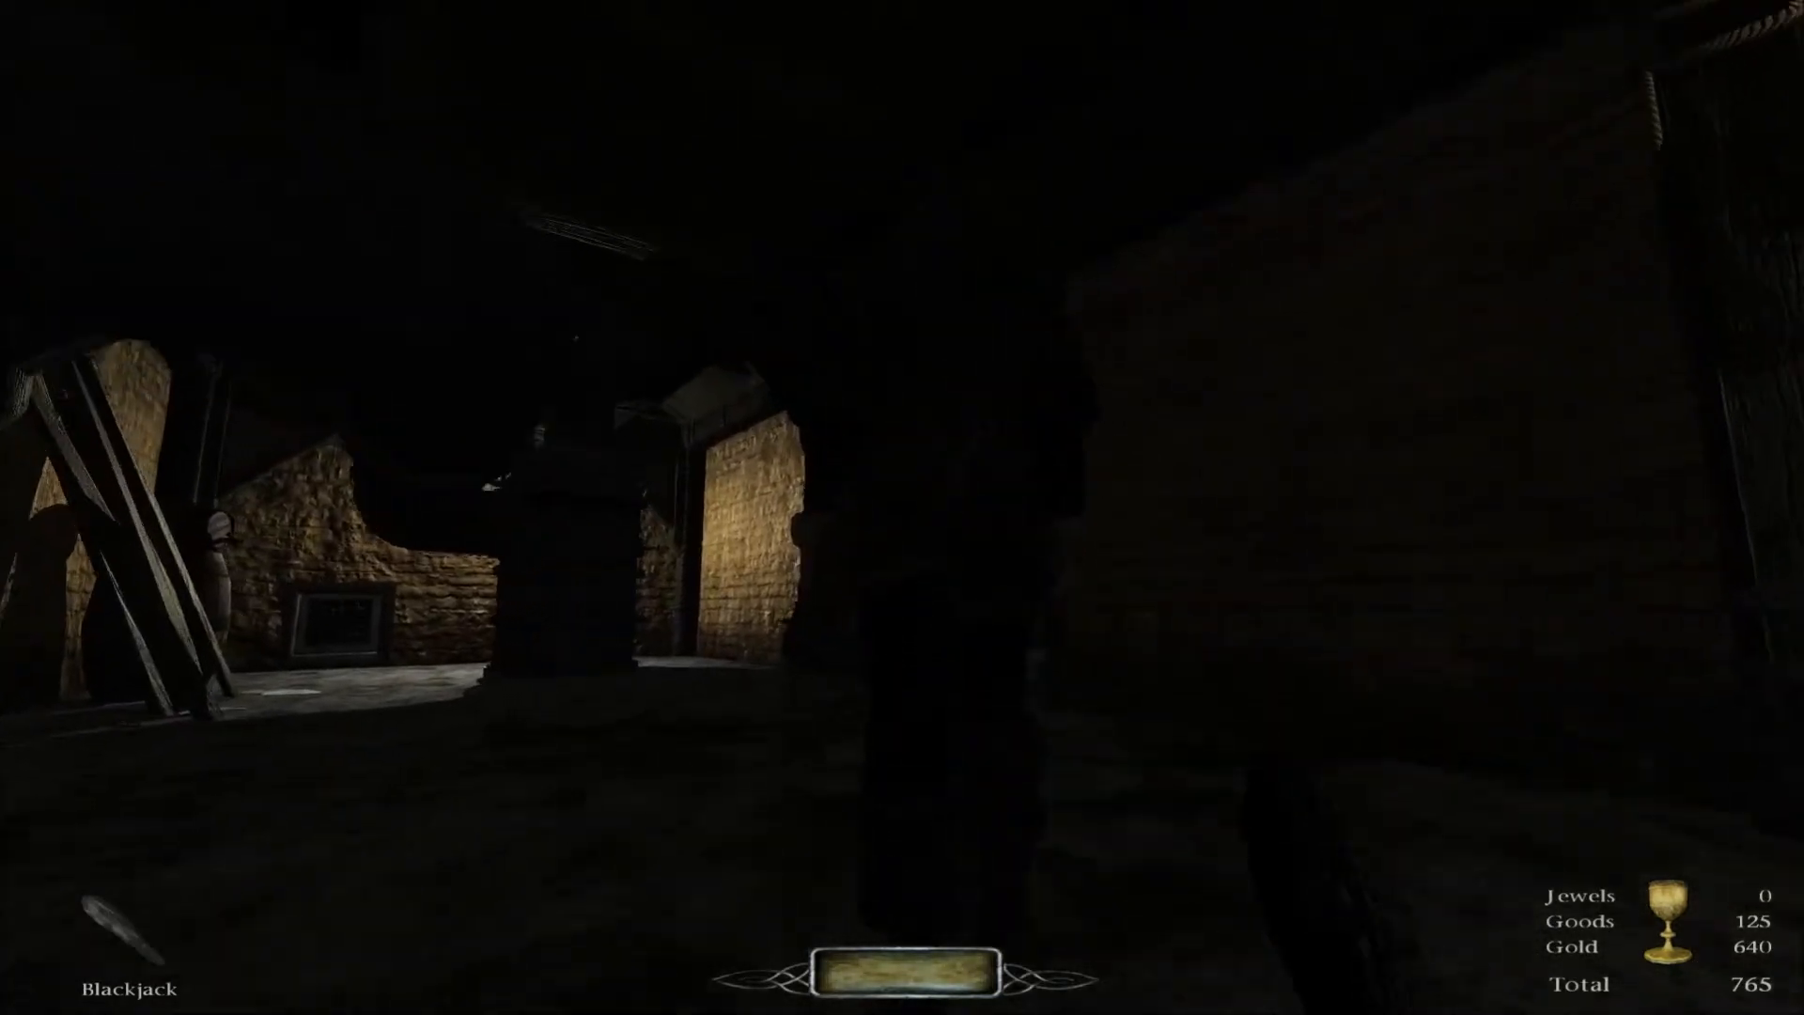
key("w")
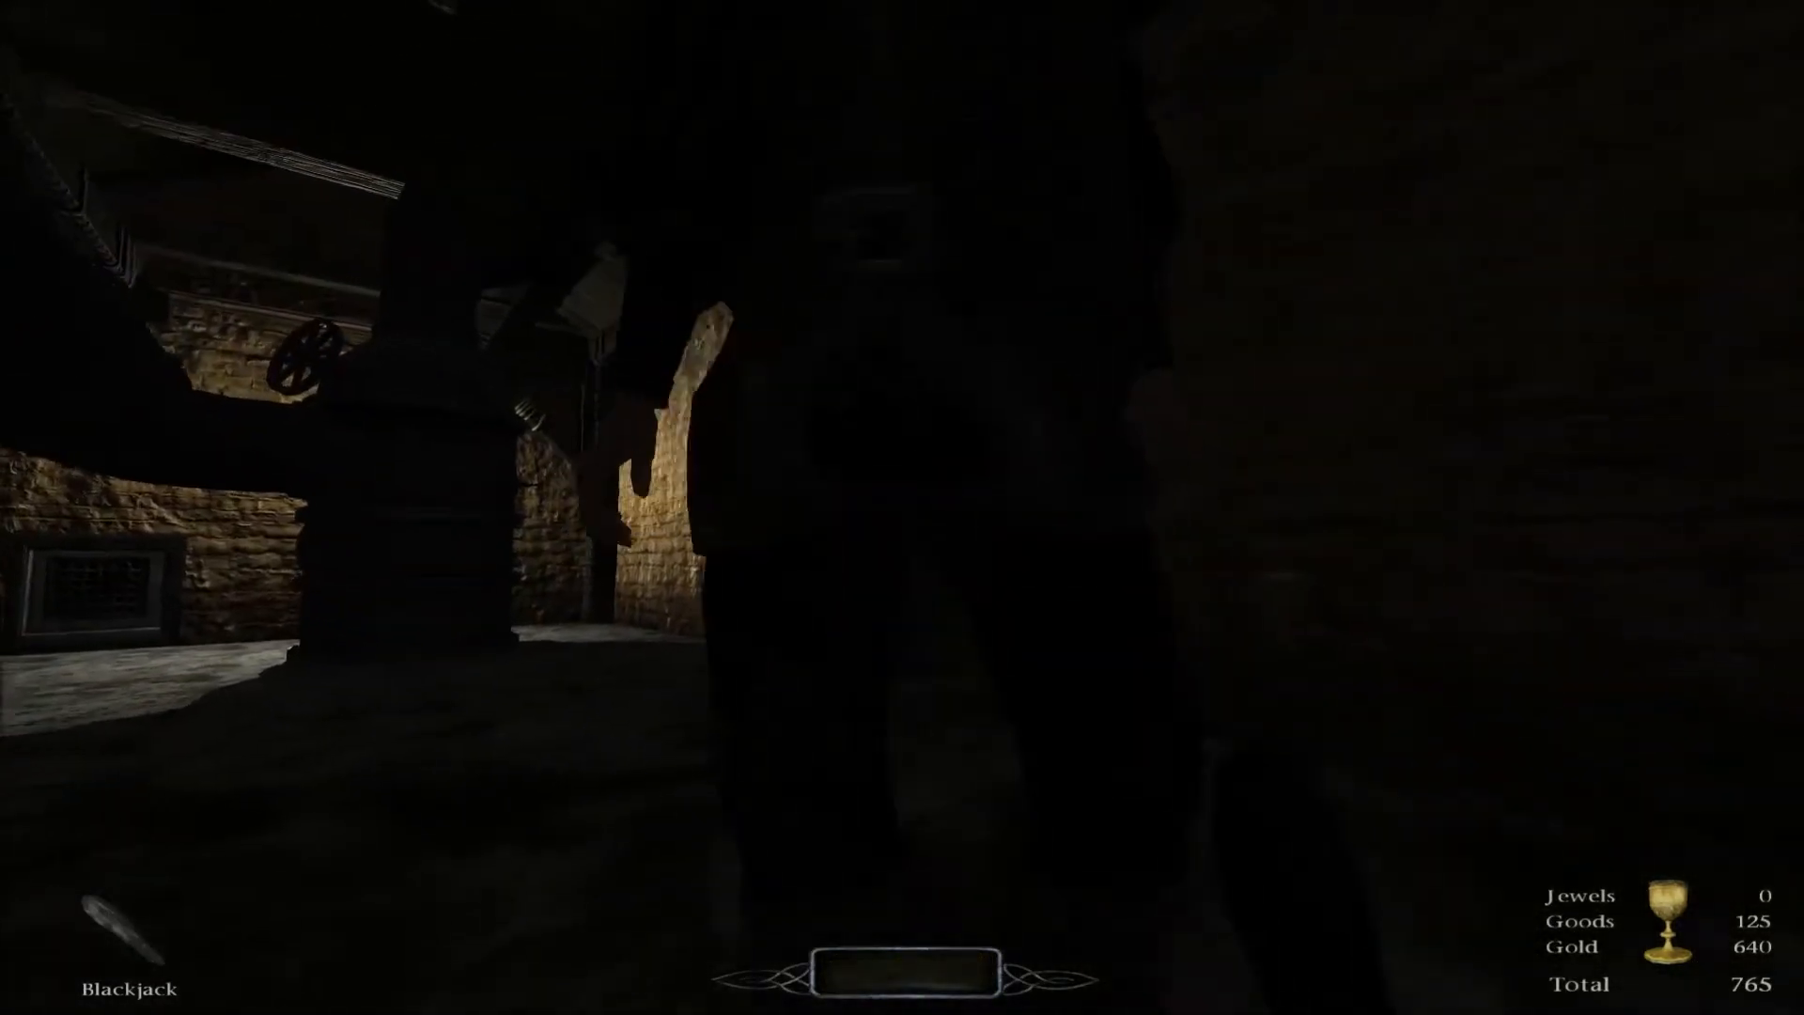
key("w")
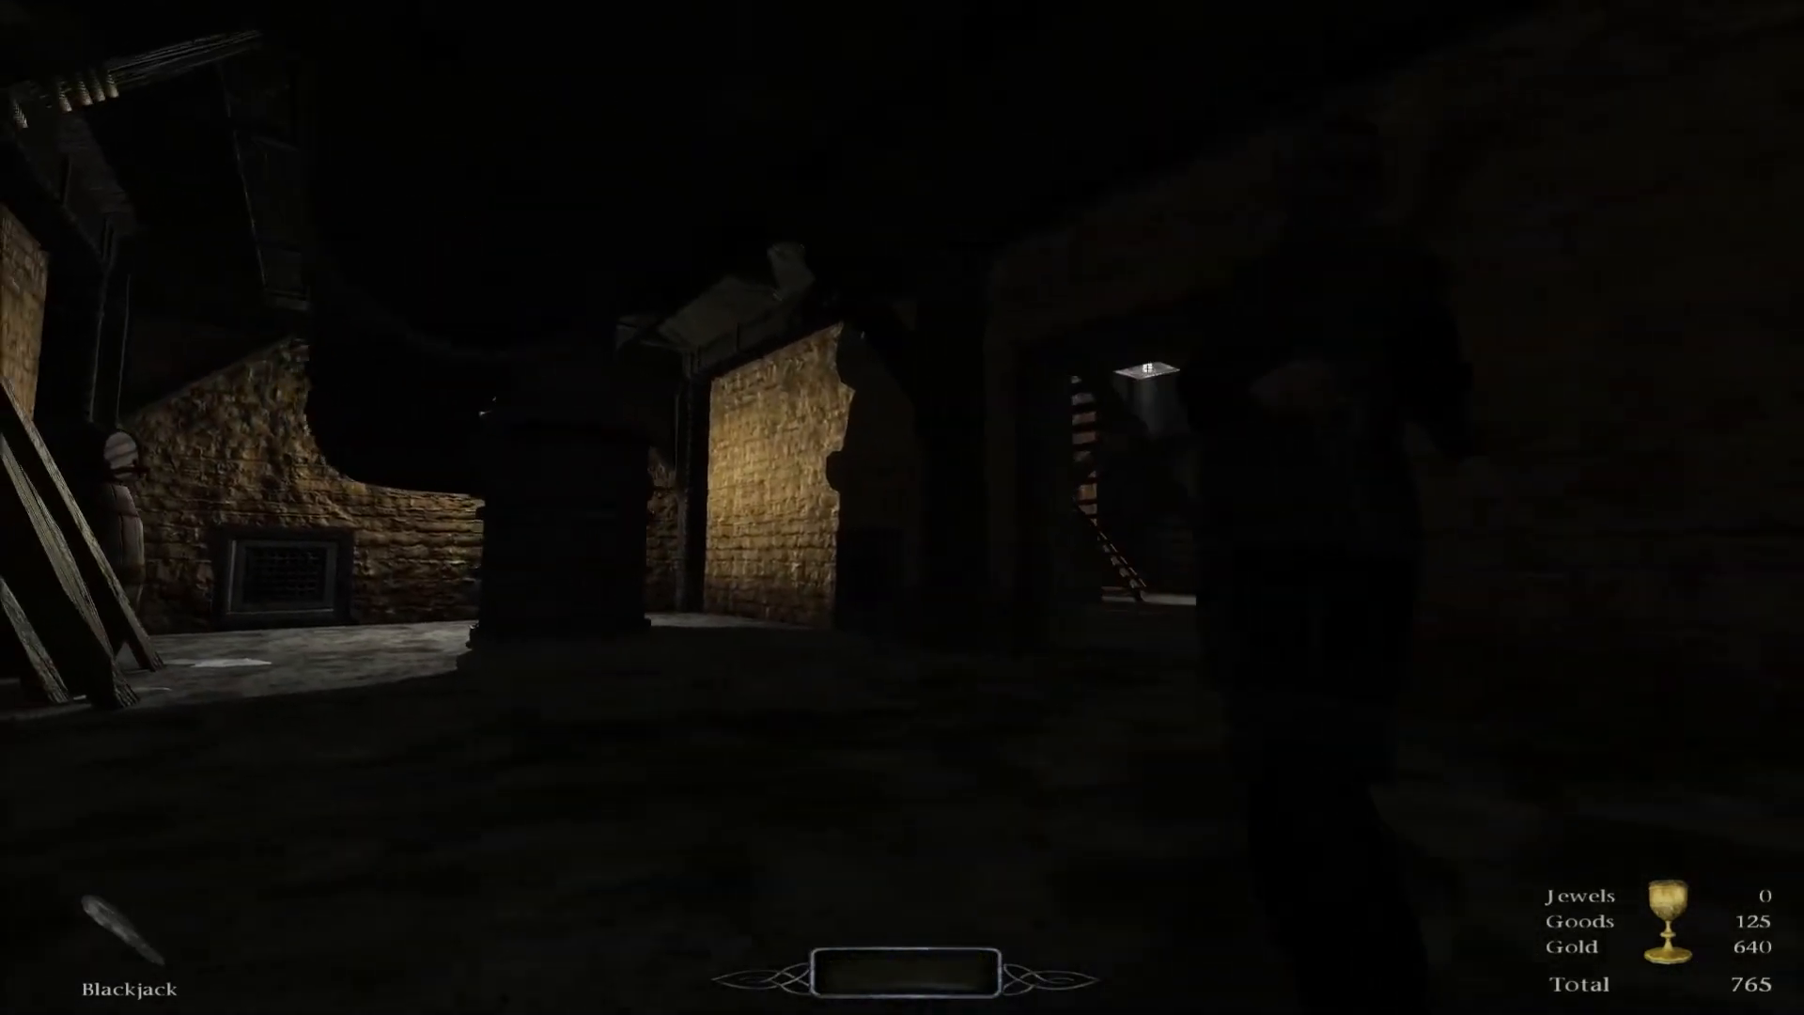
key("w")
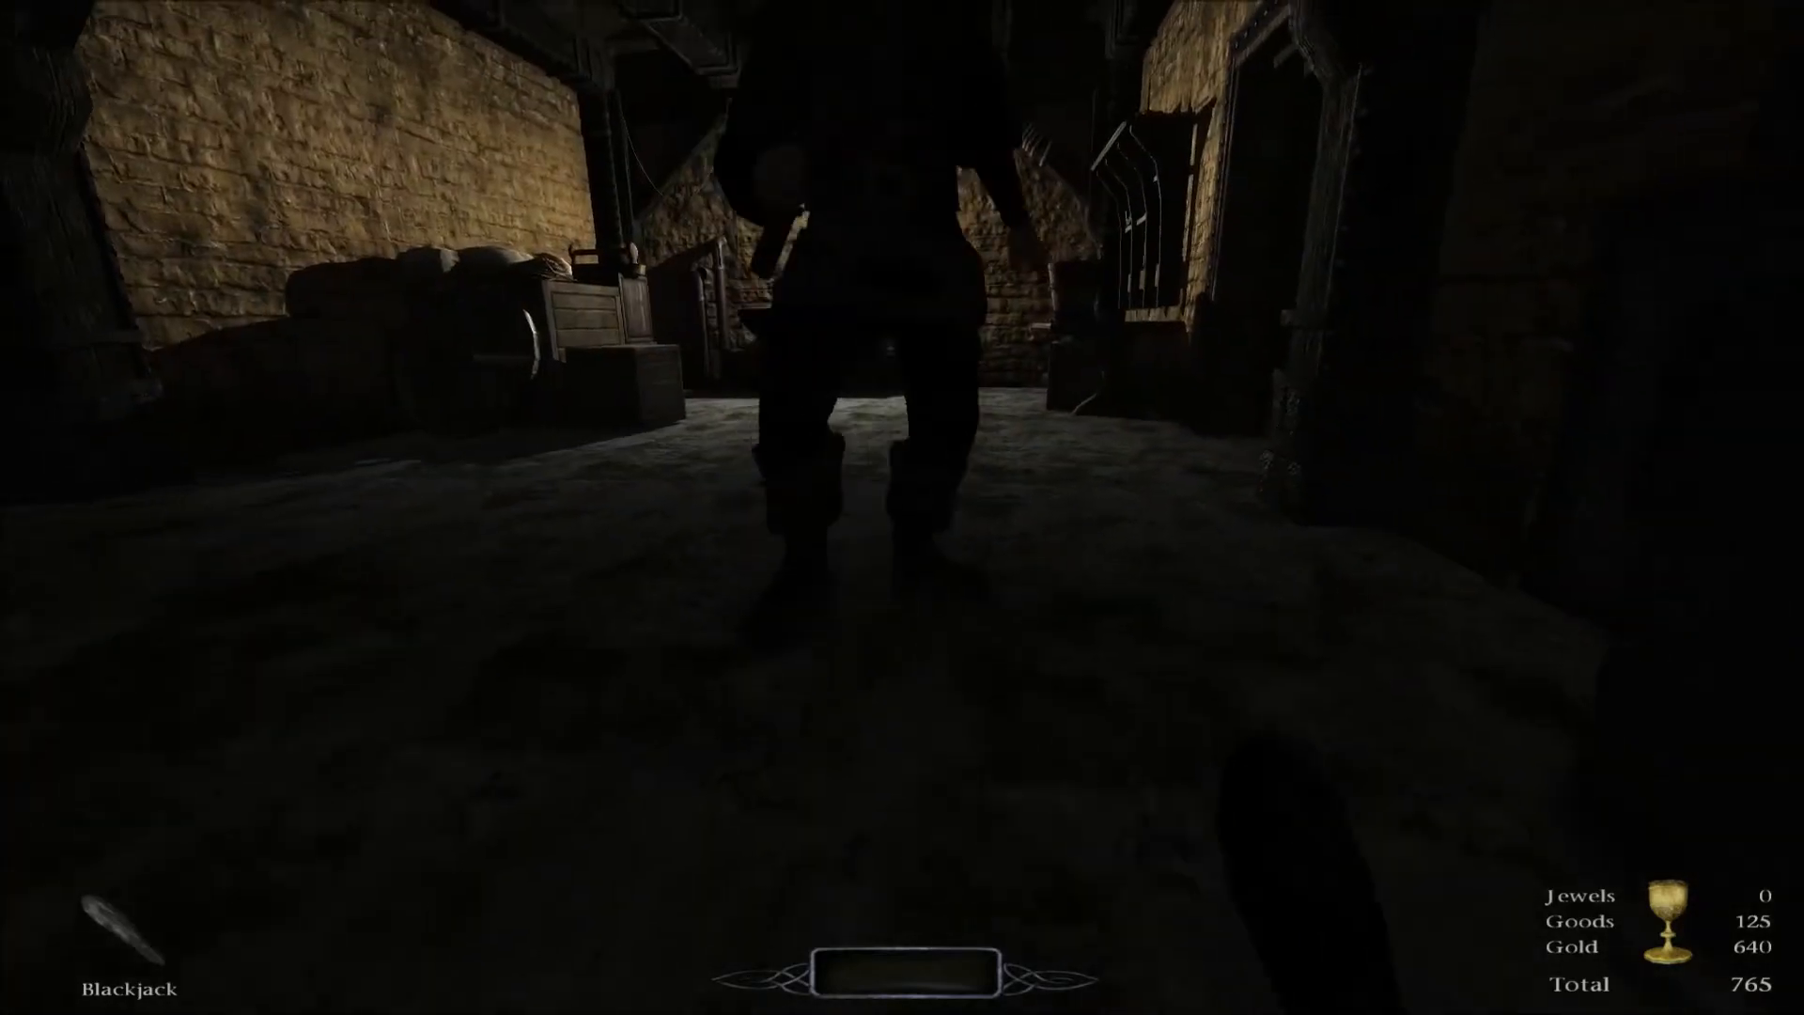
key("w")
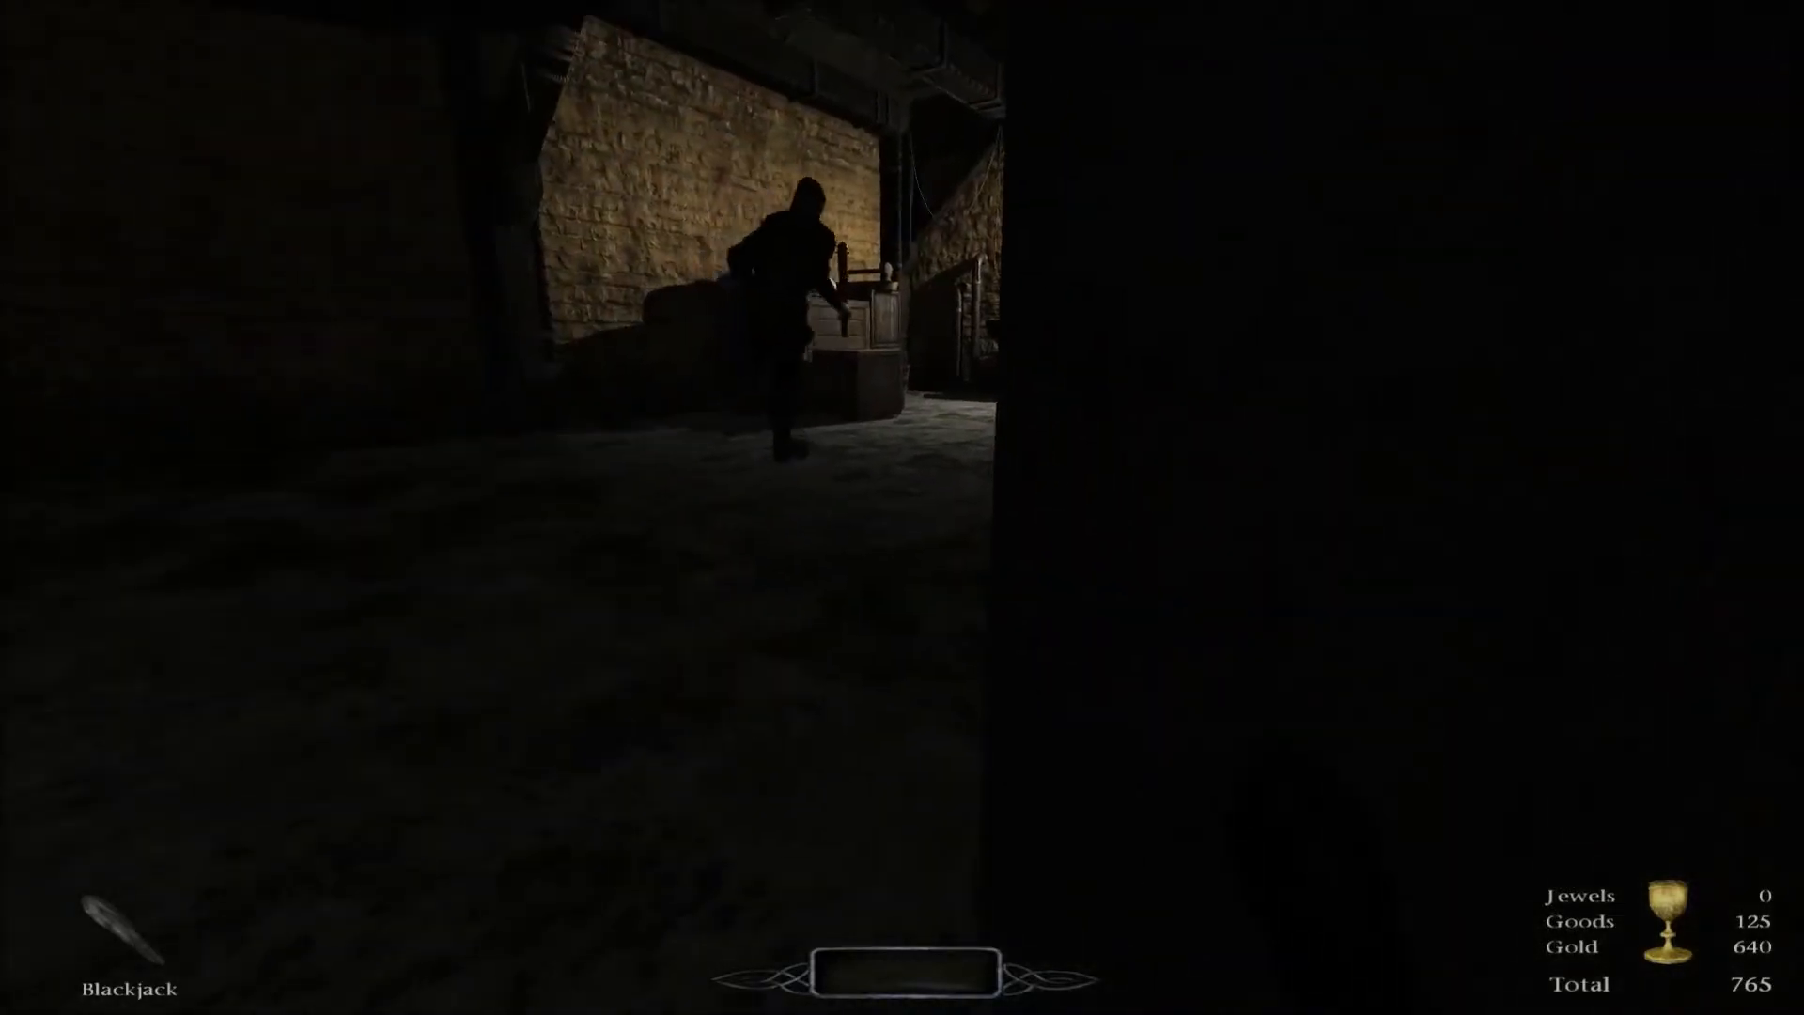
key("8")
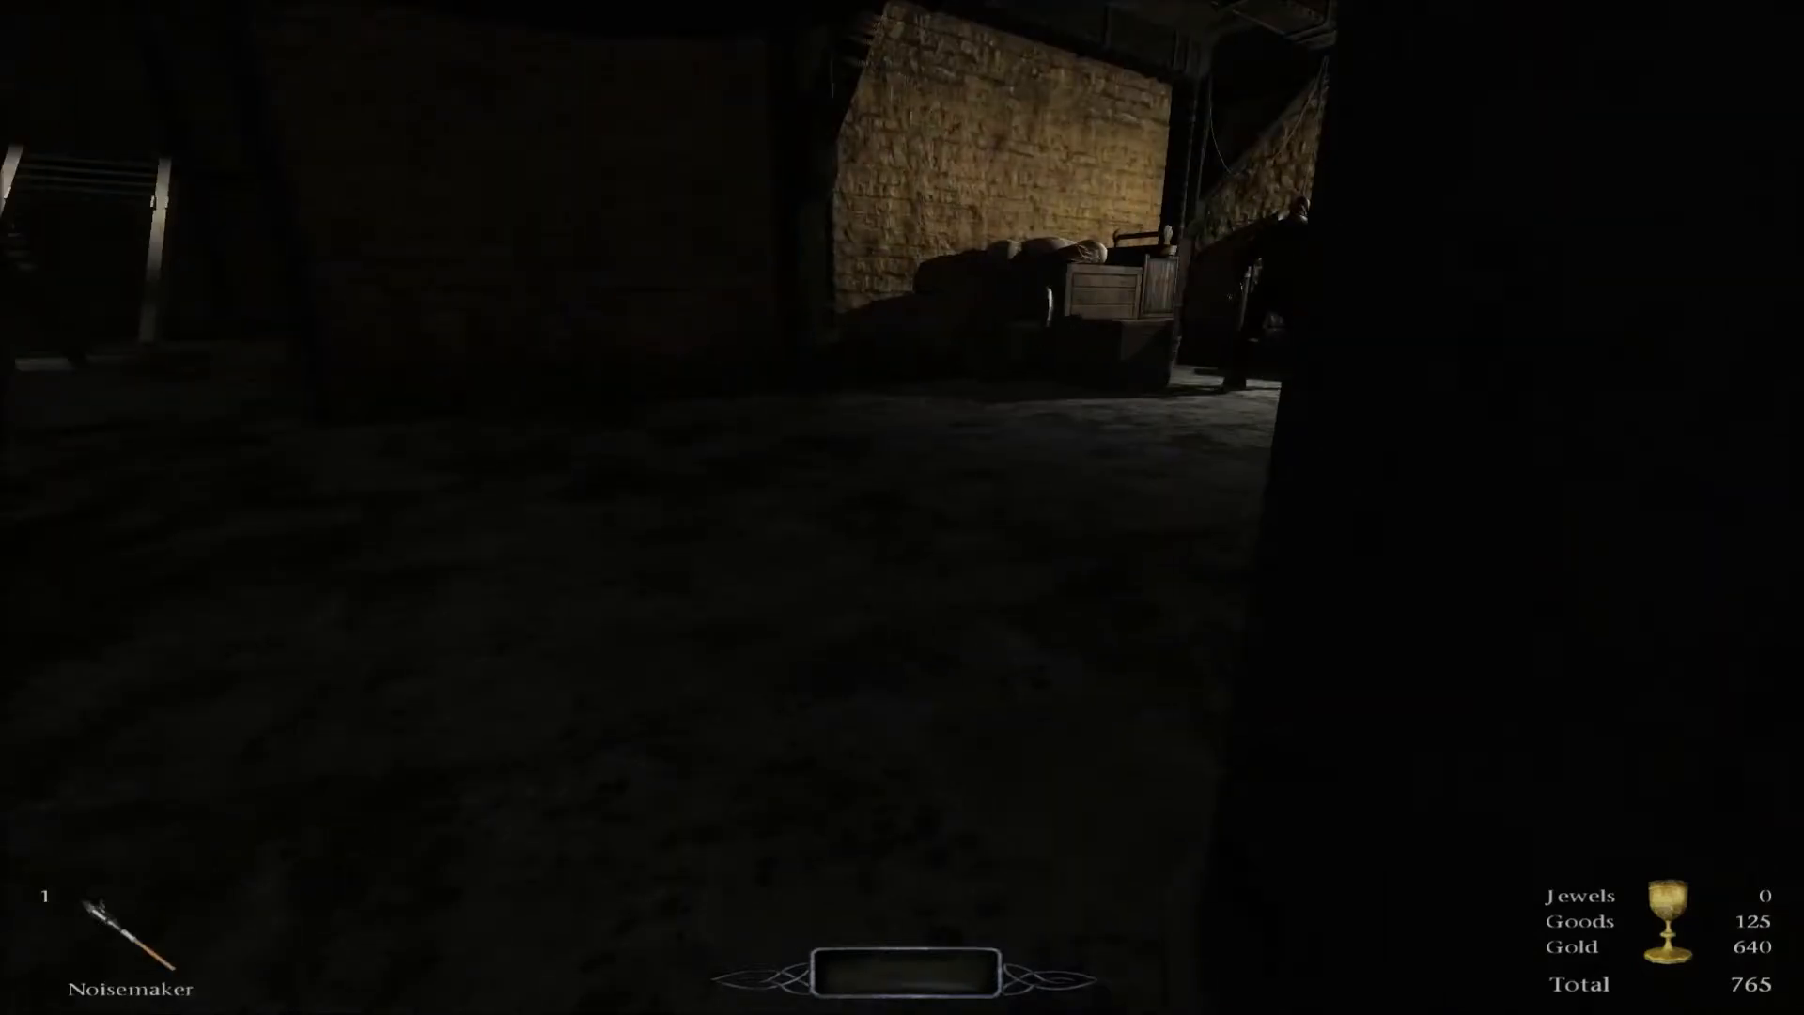
scroll(902, 508, "down", 2)
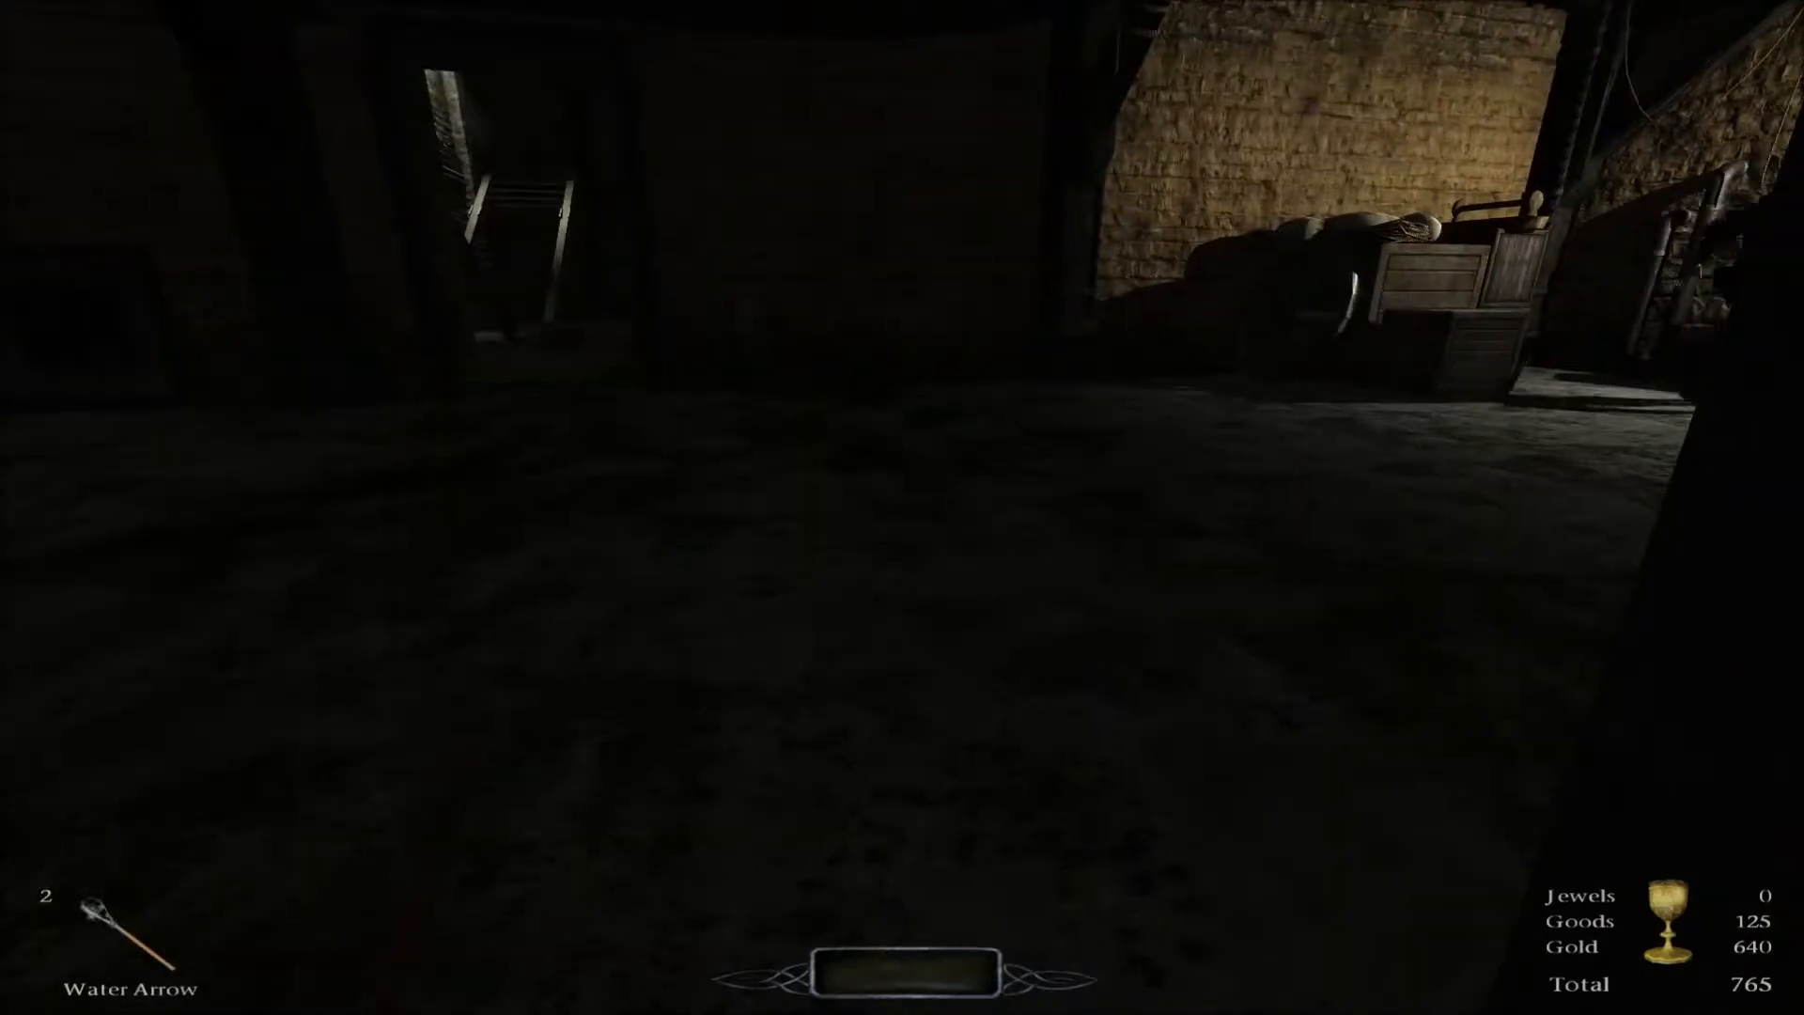
scroll(902, 508, "up", 2)
scroll(902, 507, "up", 1)
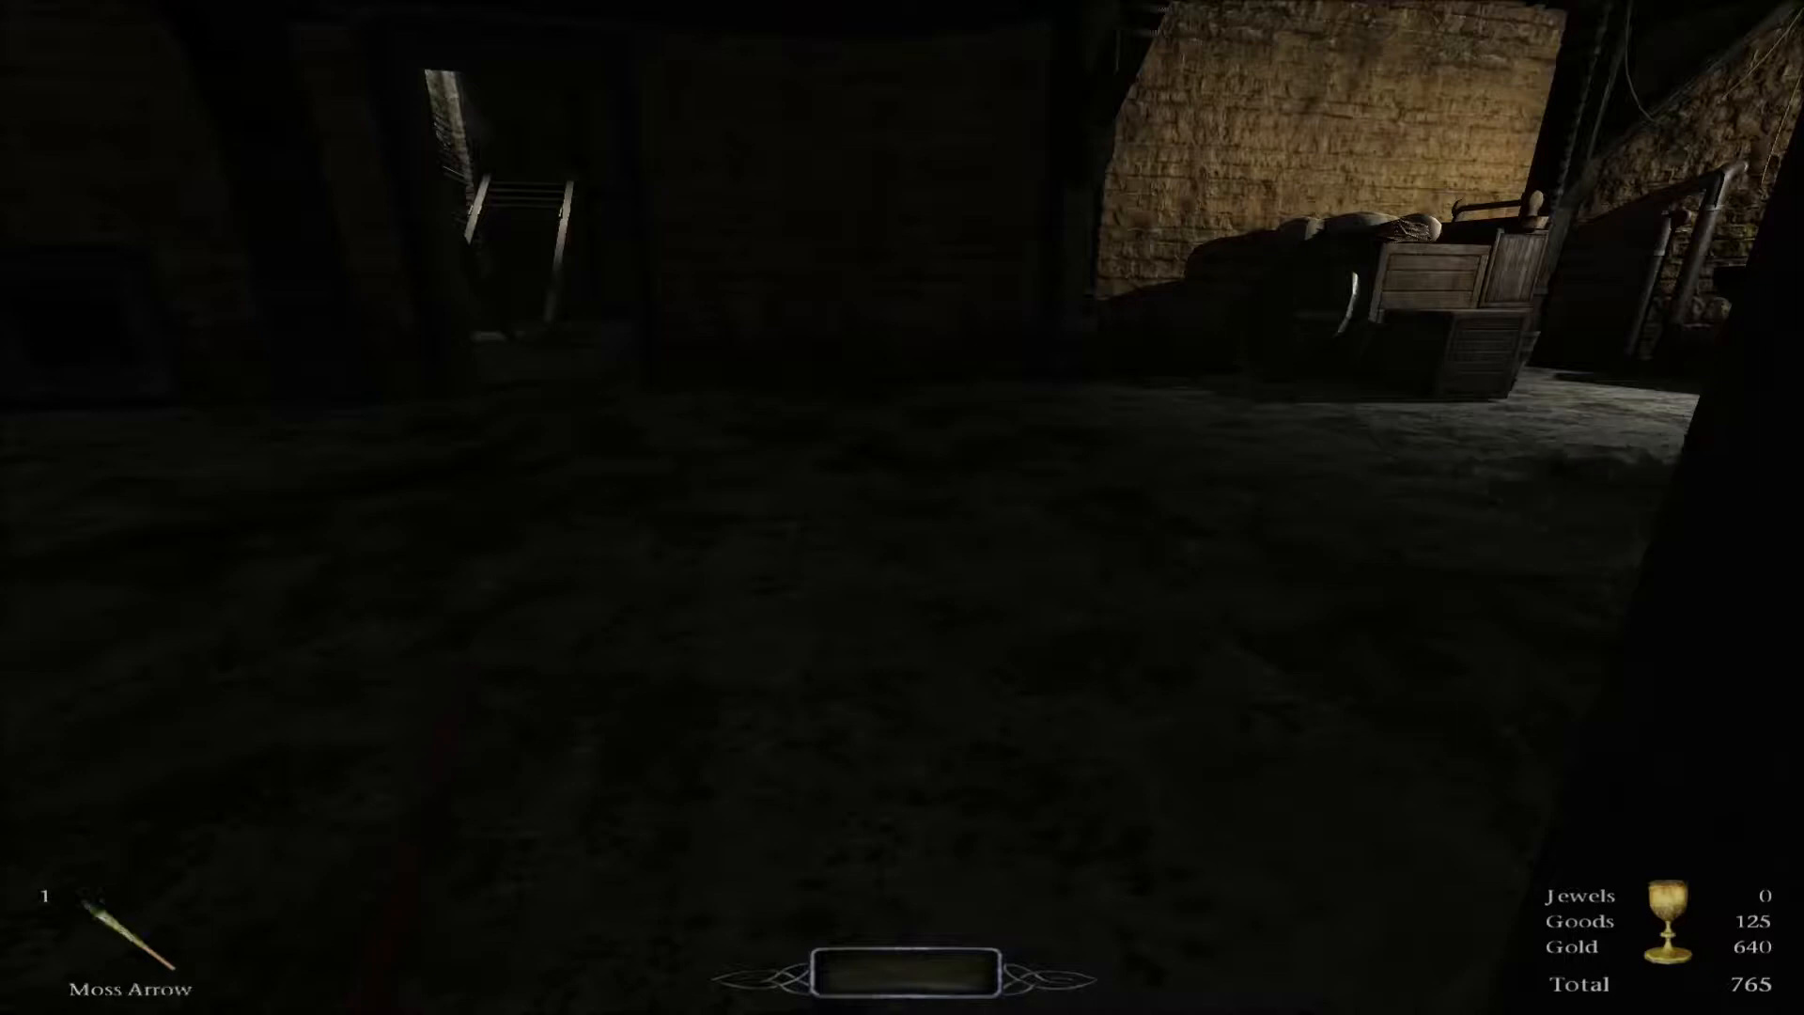
left_click_drag(902, 508, 902, 507)
key("1")
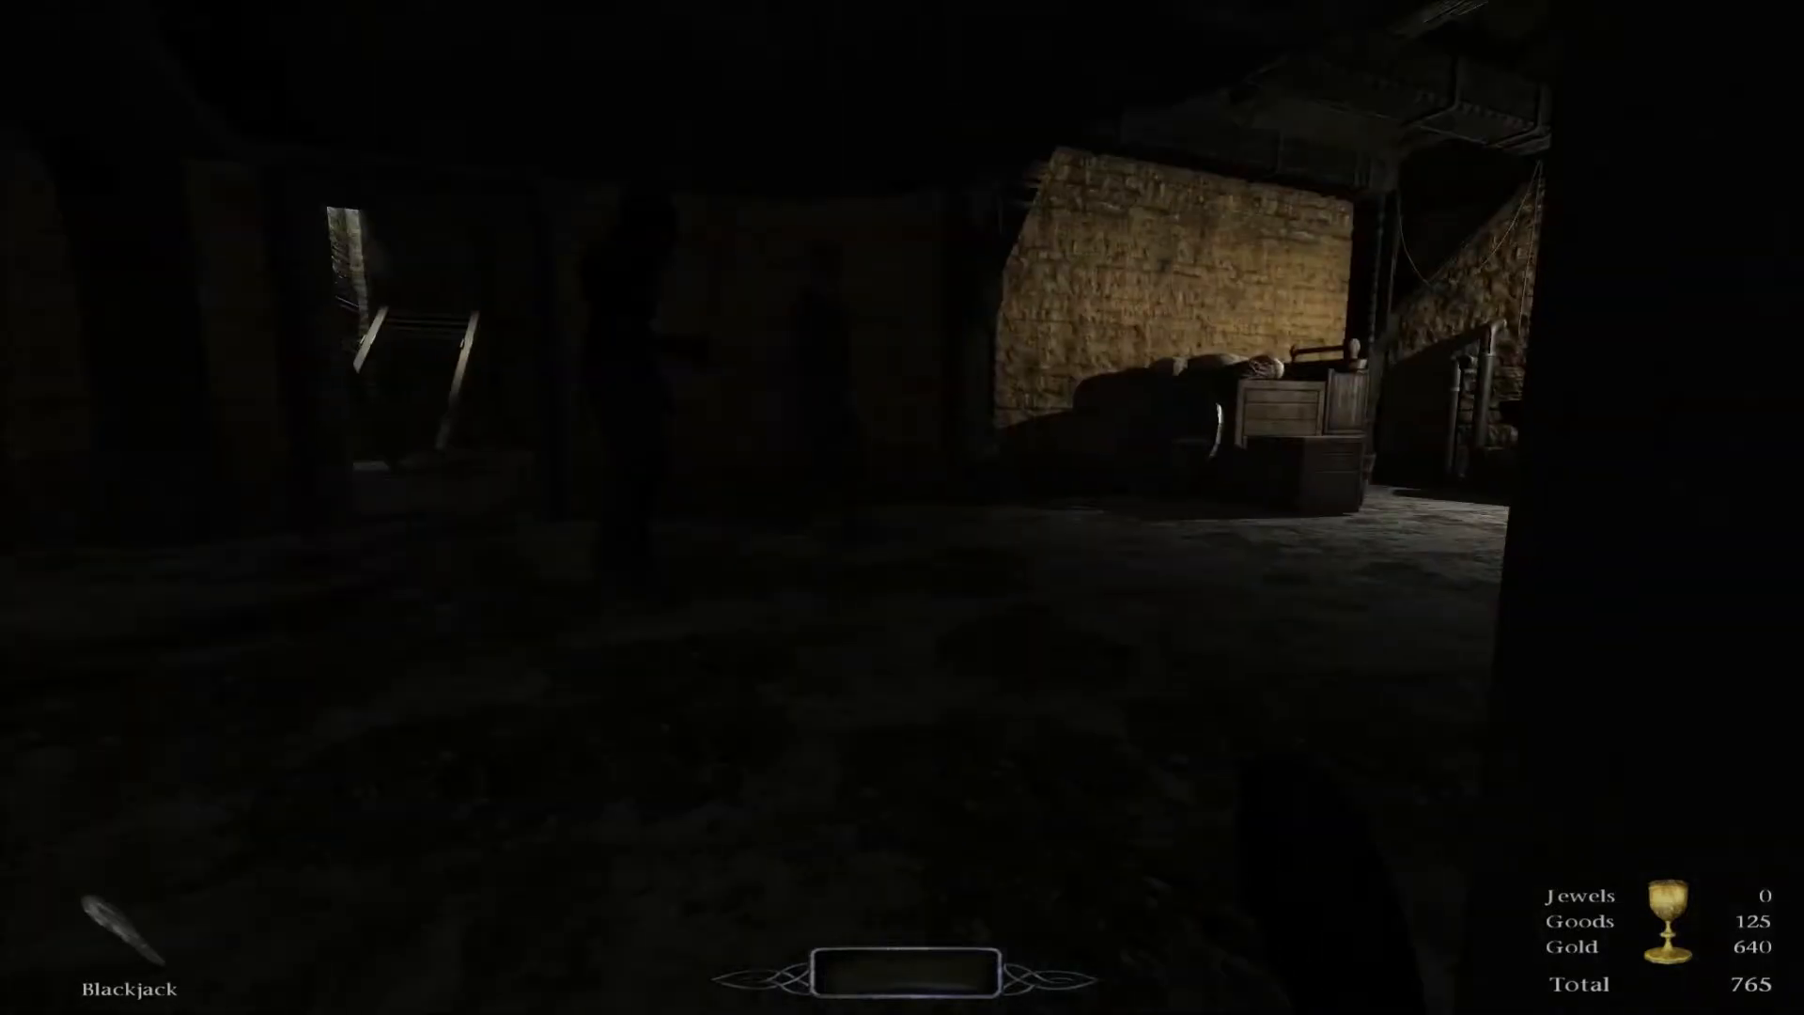
key("q")
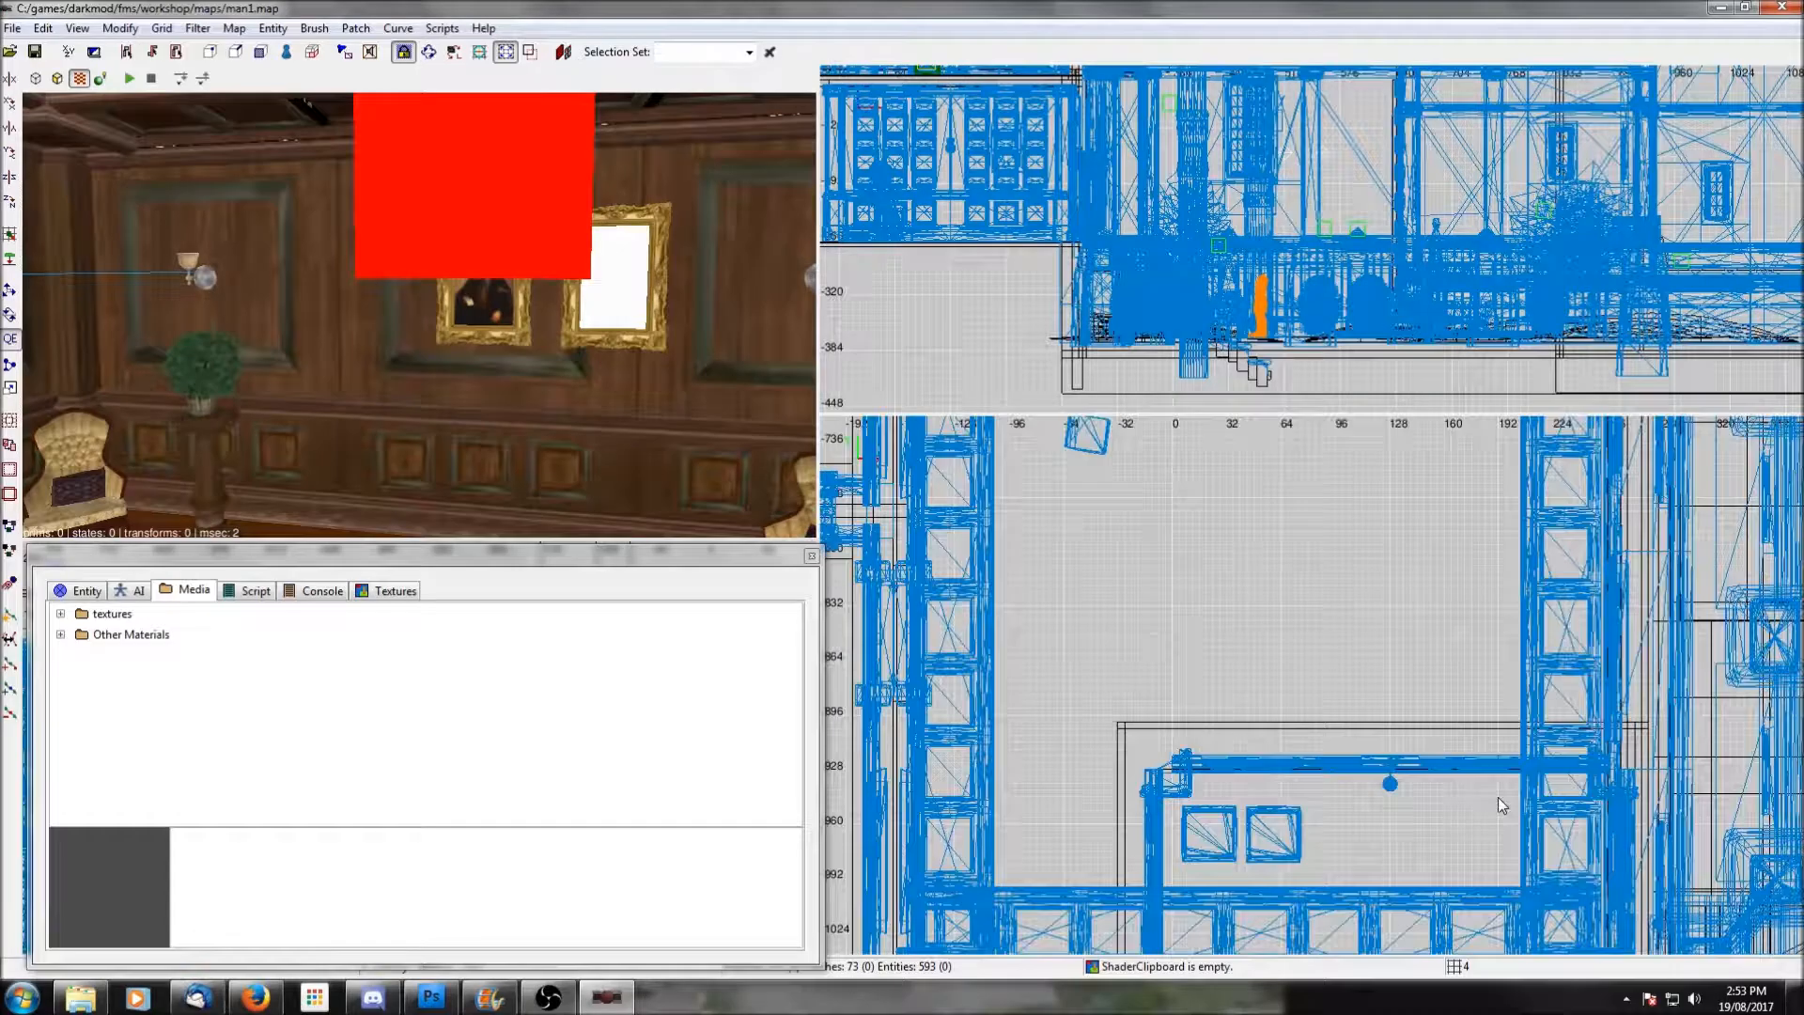
Start creating an entity in the room with the large round object in the plan view, and expand the AI classes.
scroll(1498, 797, "down", 3)
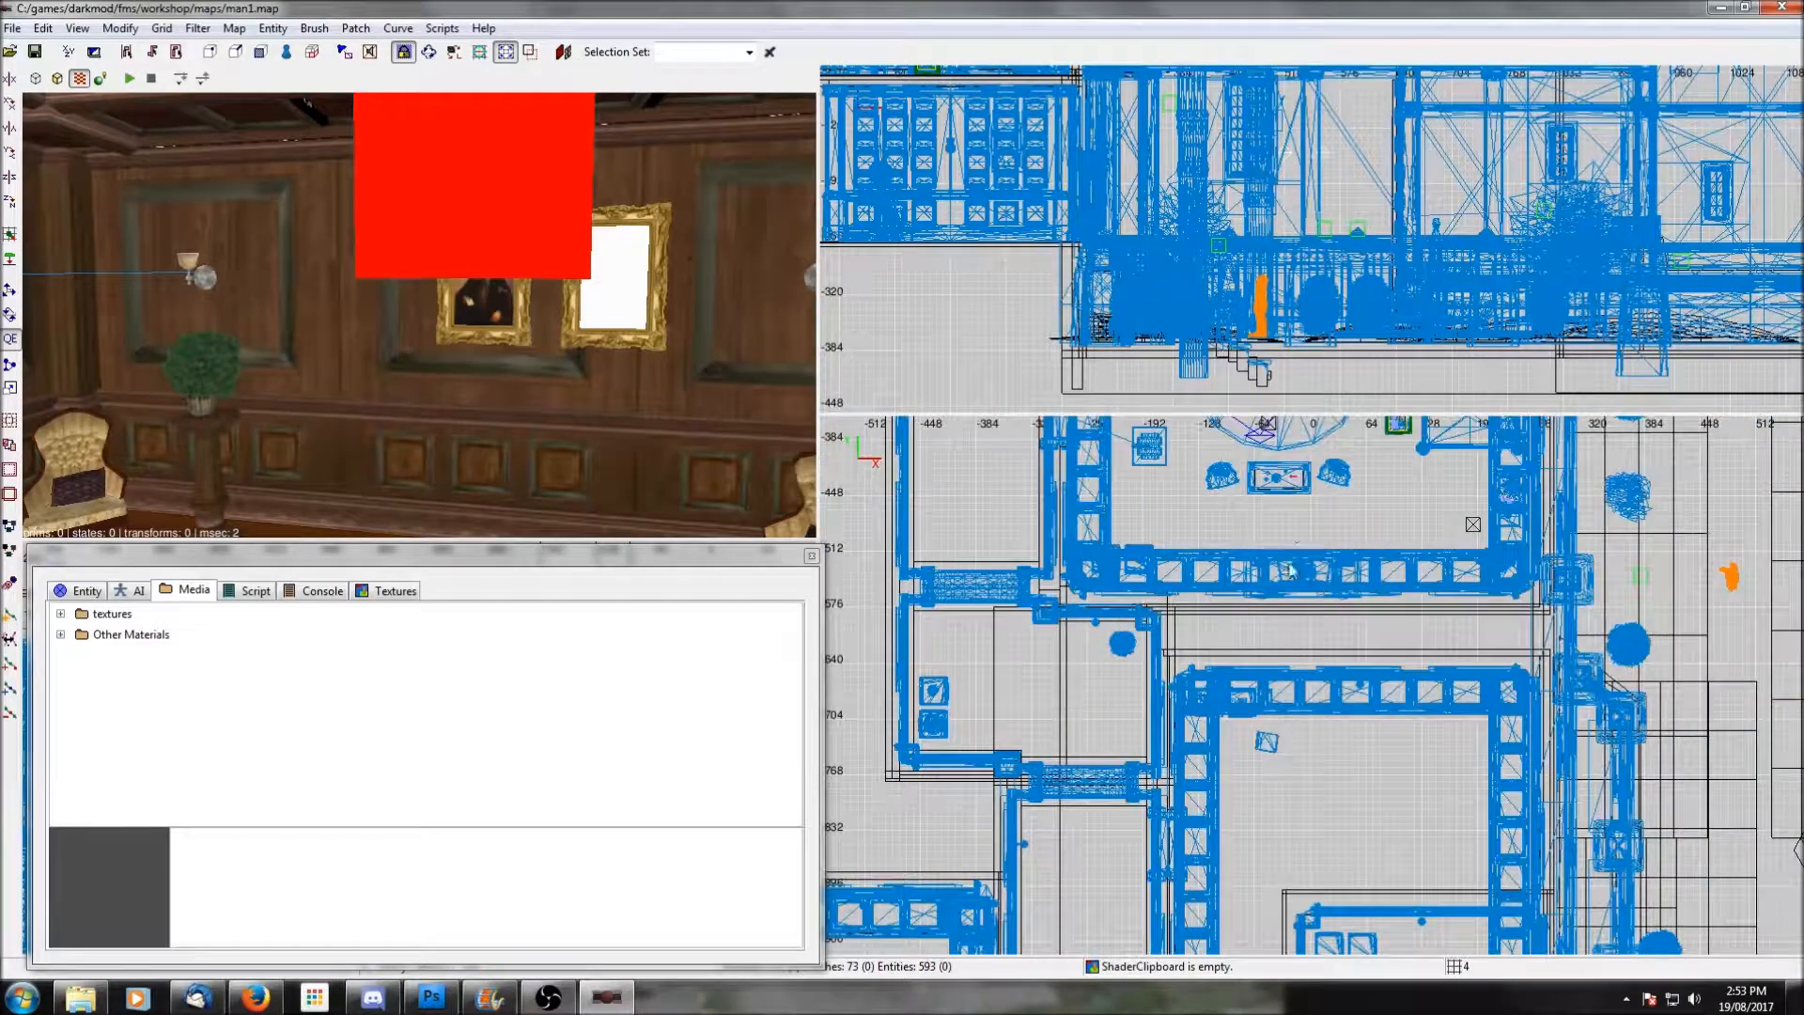
right_click_drag(1310, 556, 1463, 769)
scroll(1310, 557, "up", 1)
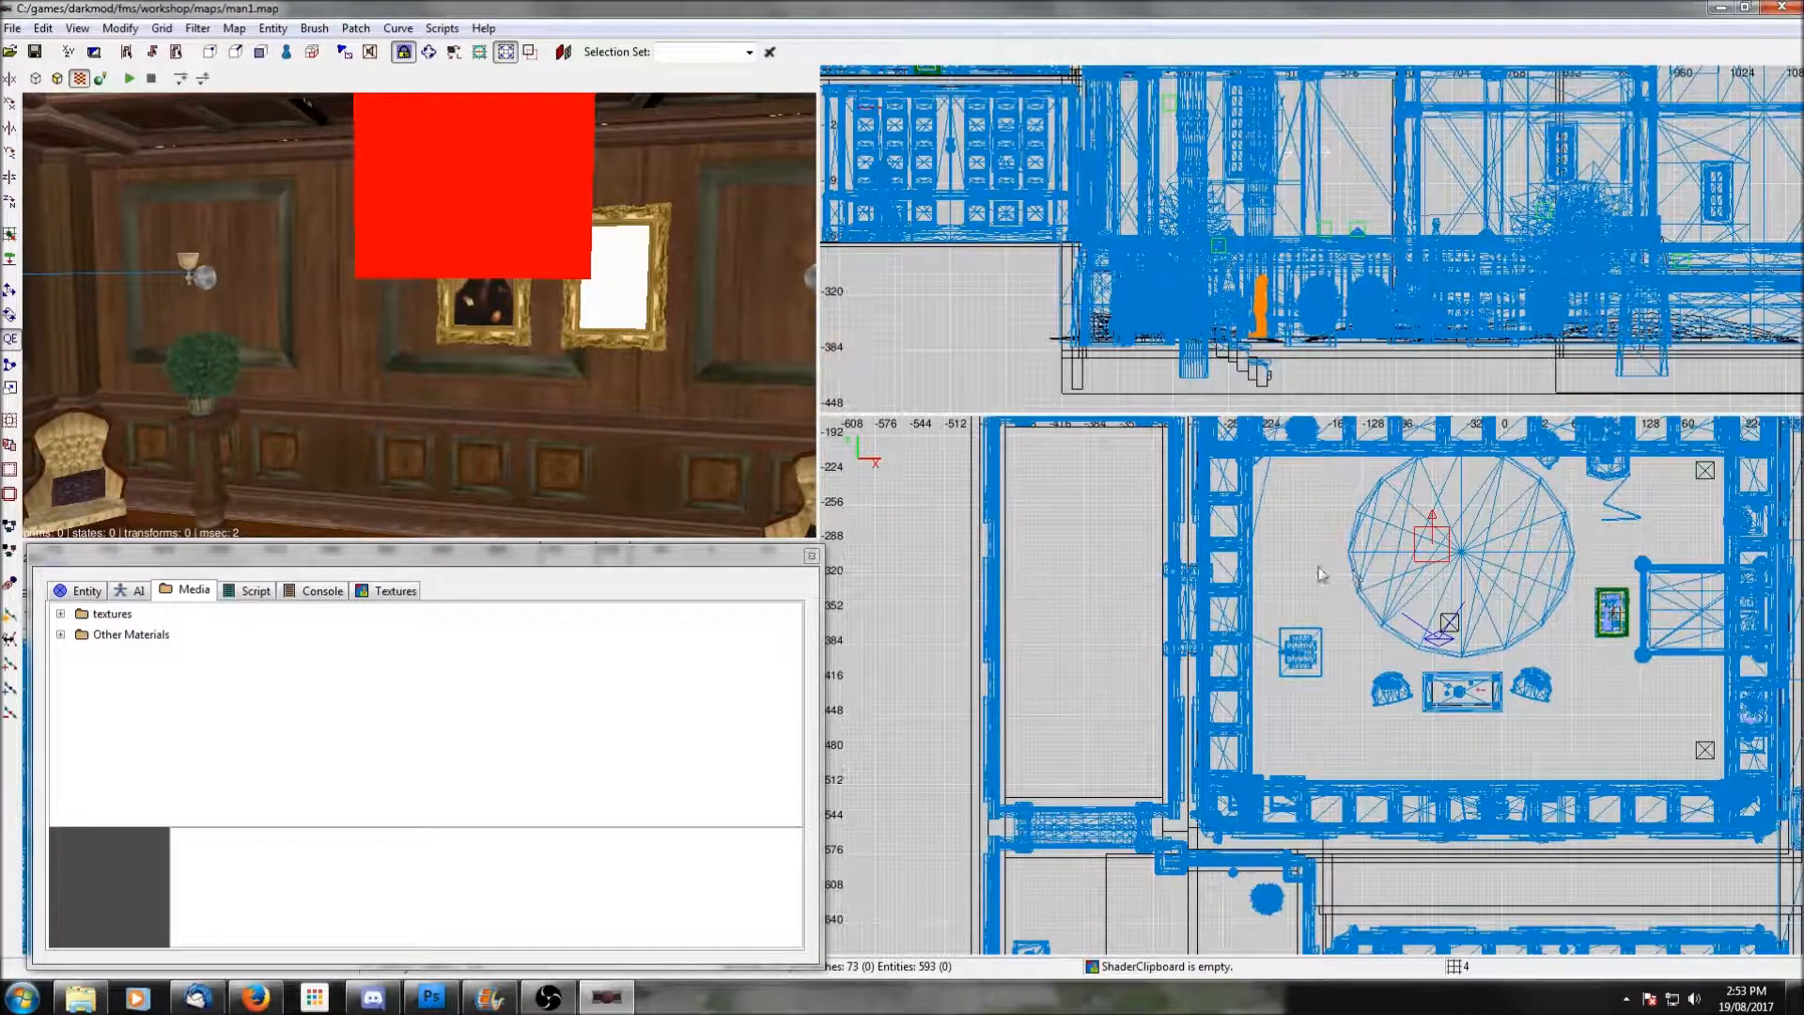
right_click(1319, 572)
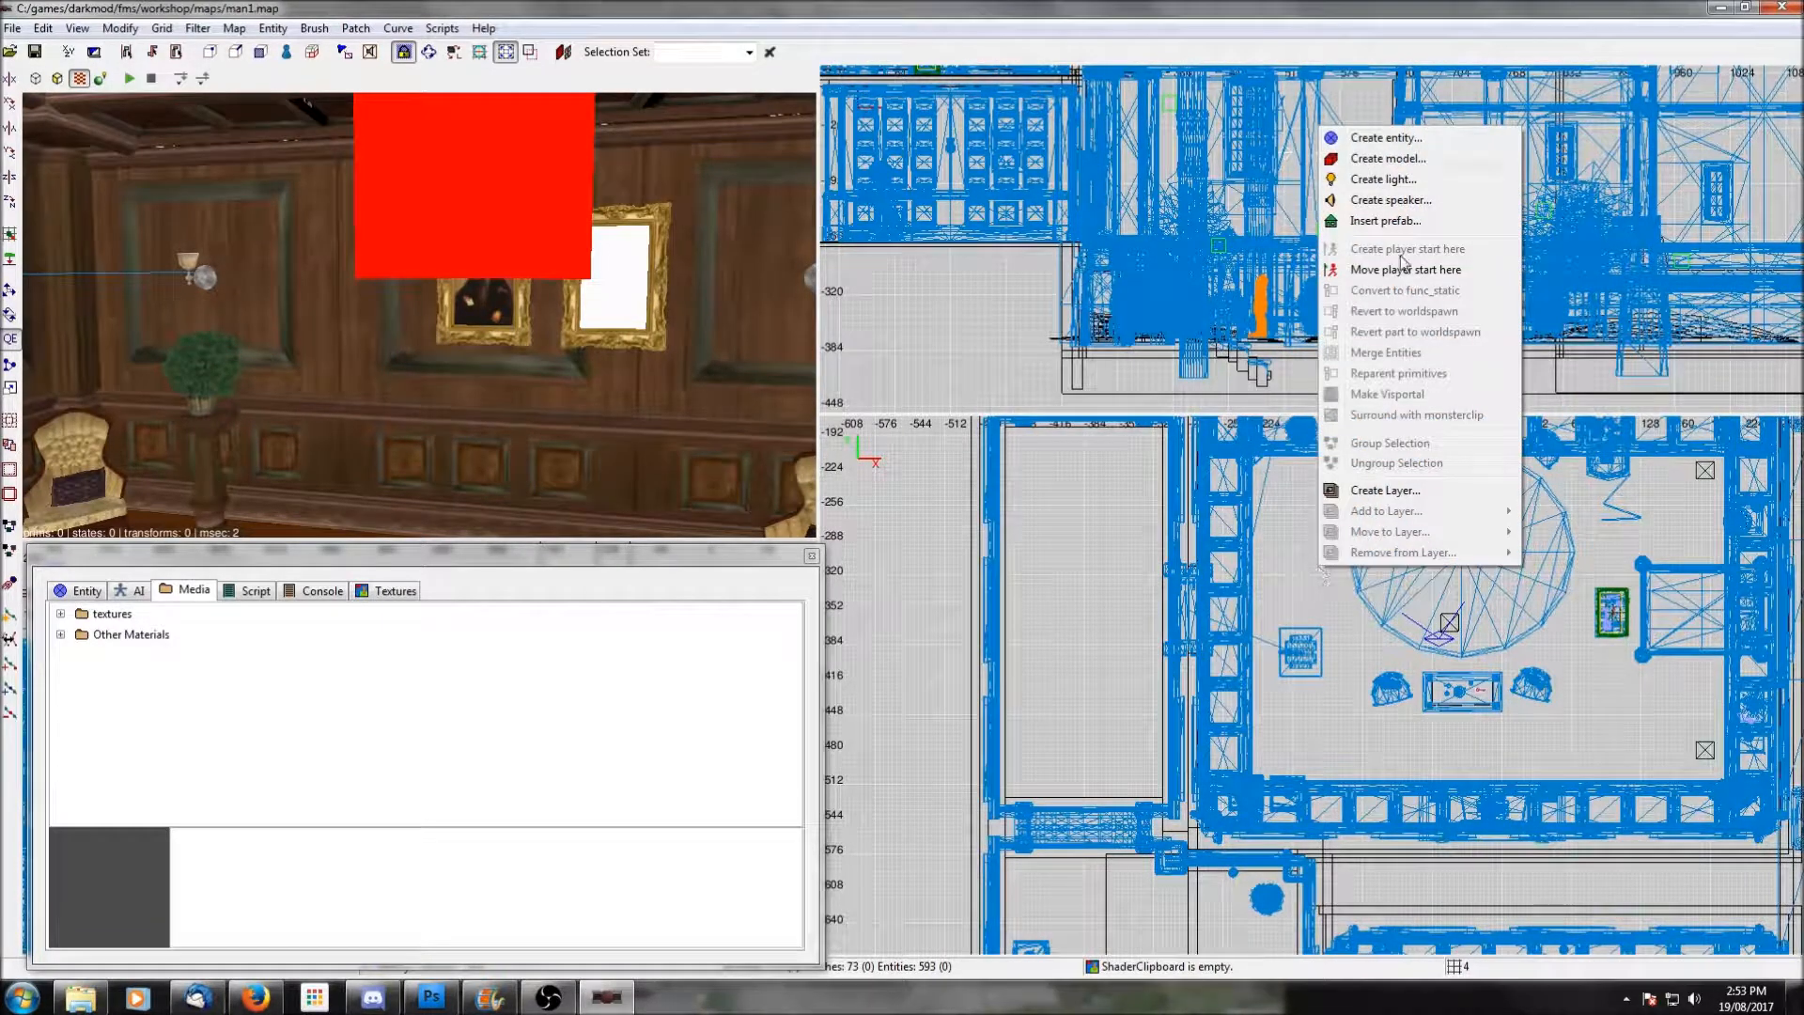
left_click(1386, 137)
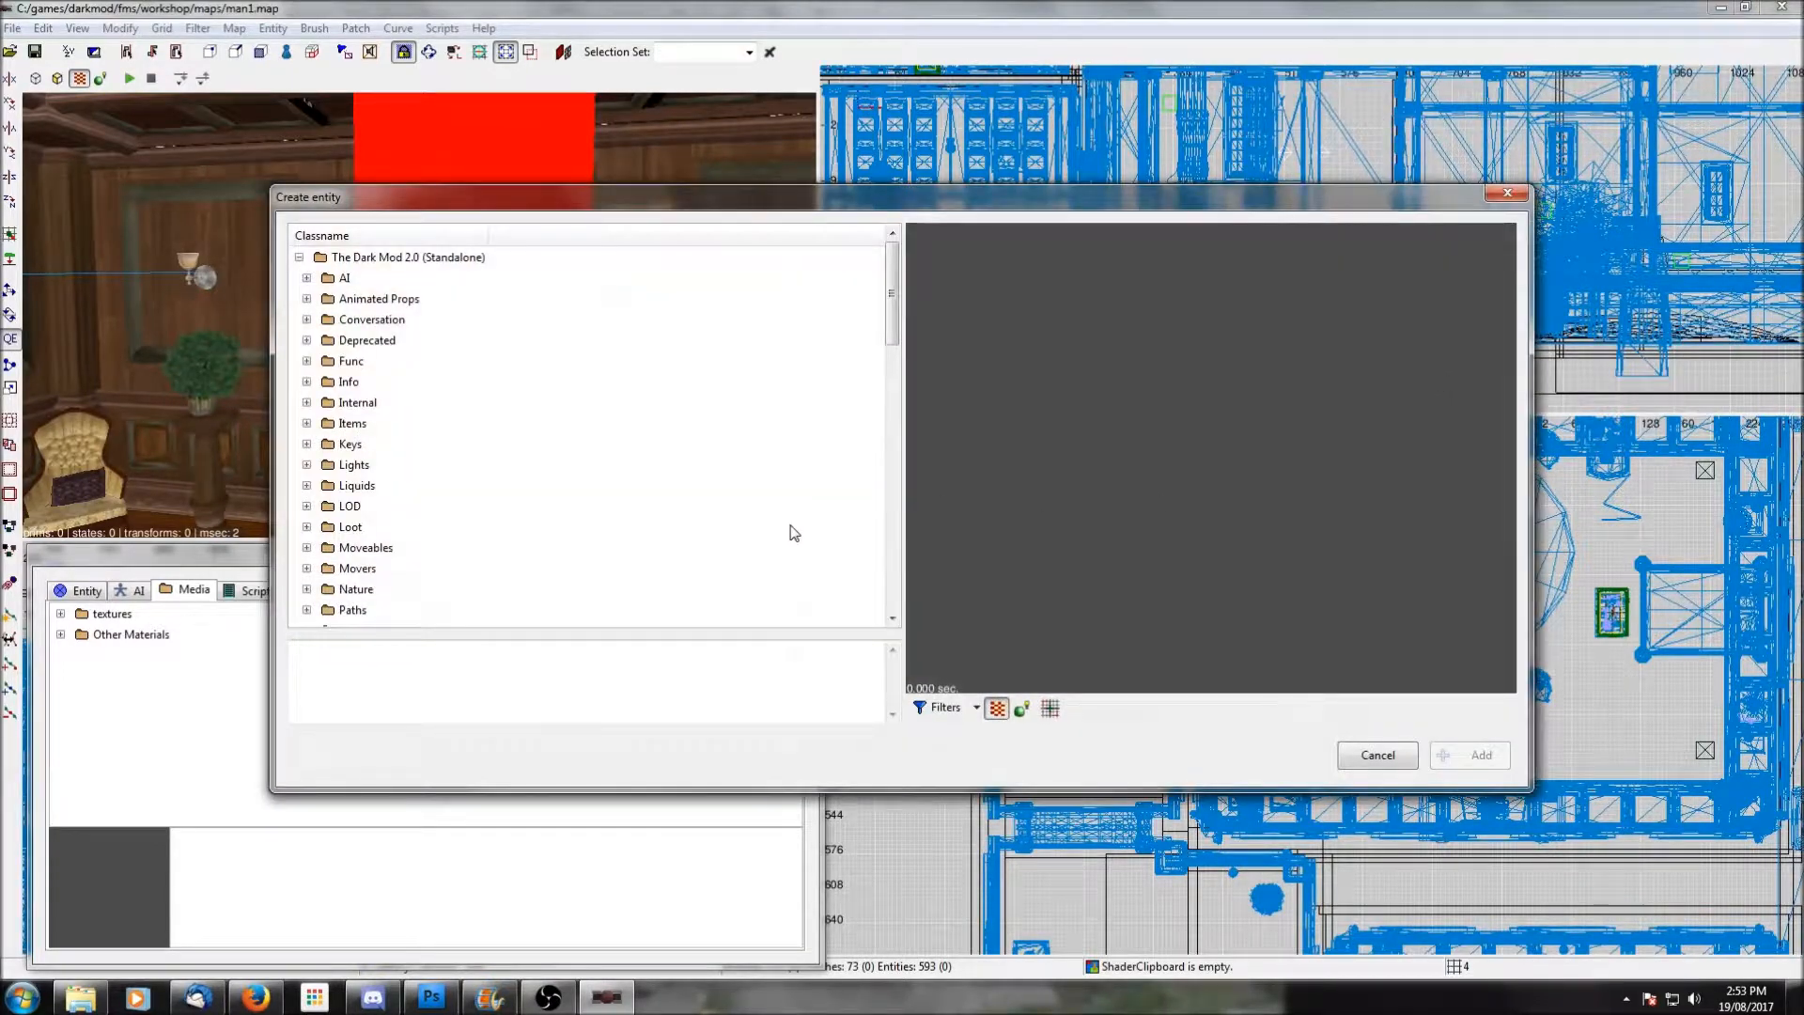
left_click(306, 279)
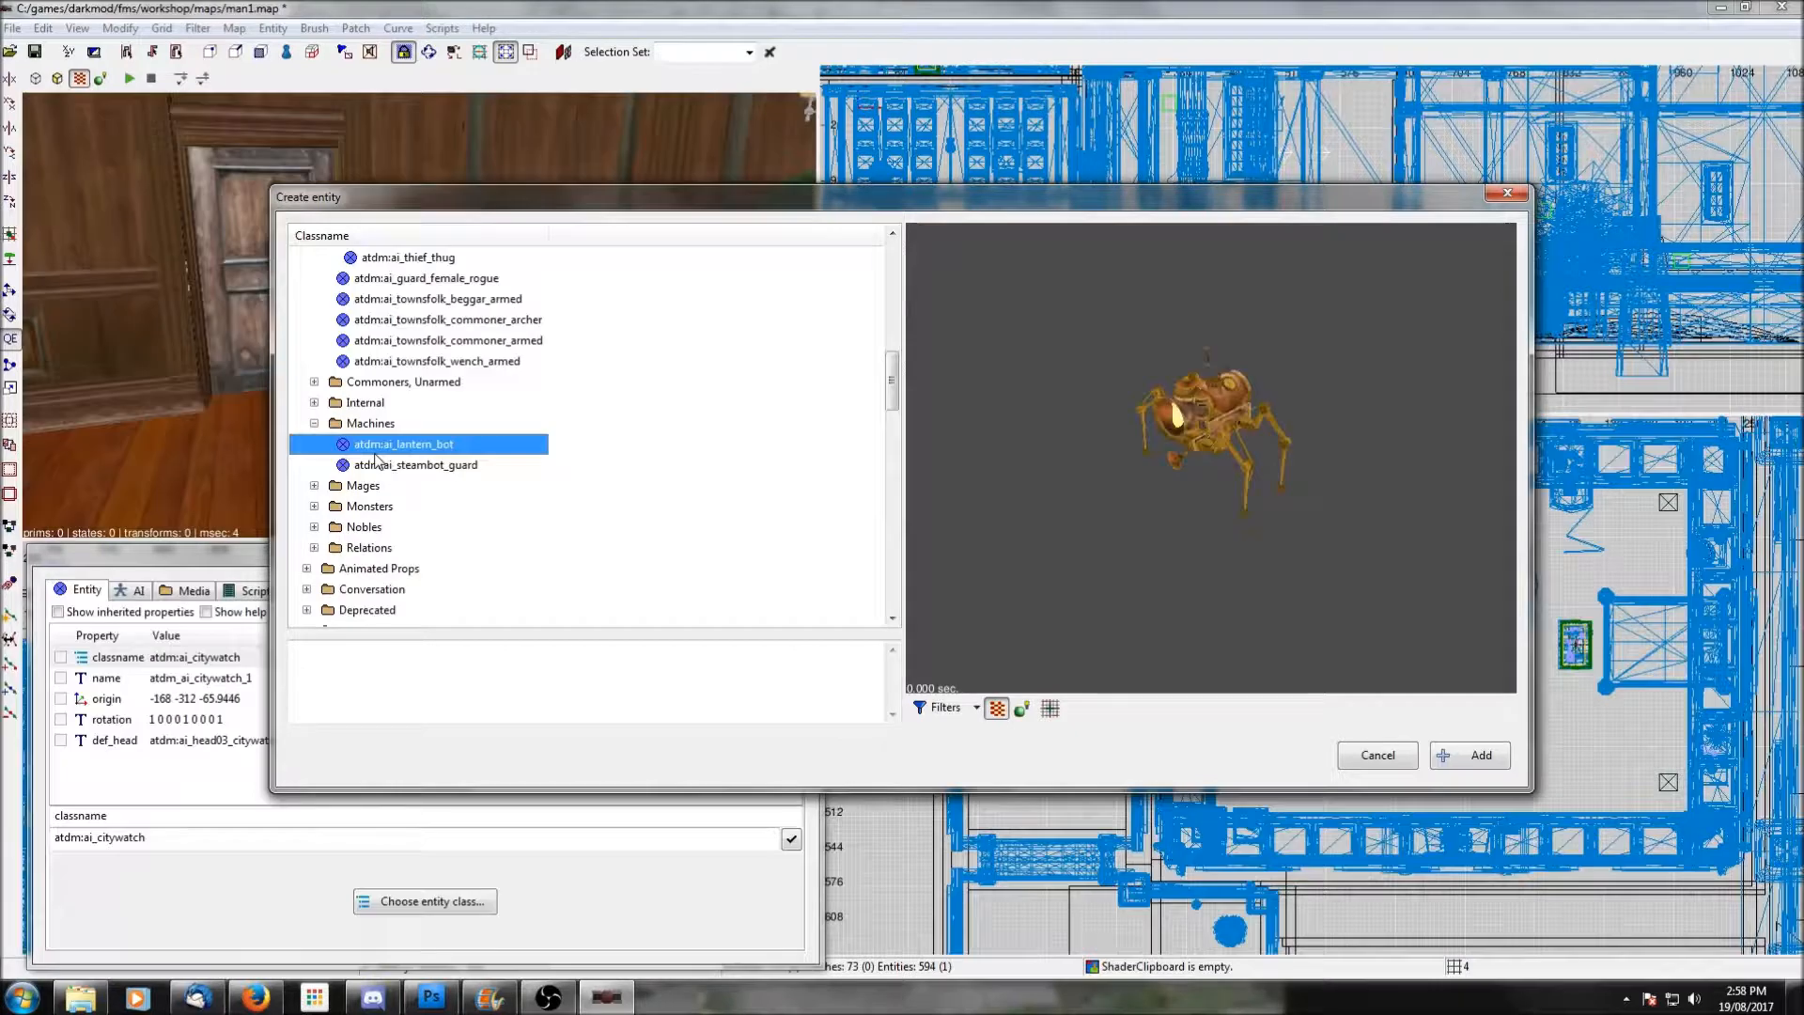
Expand the Mages AI classes and preview several models, including atdm:ai_archmage01_female and atdm:ai_sorcerer_moor.
scroll(315, 461, "down", 1)
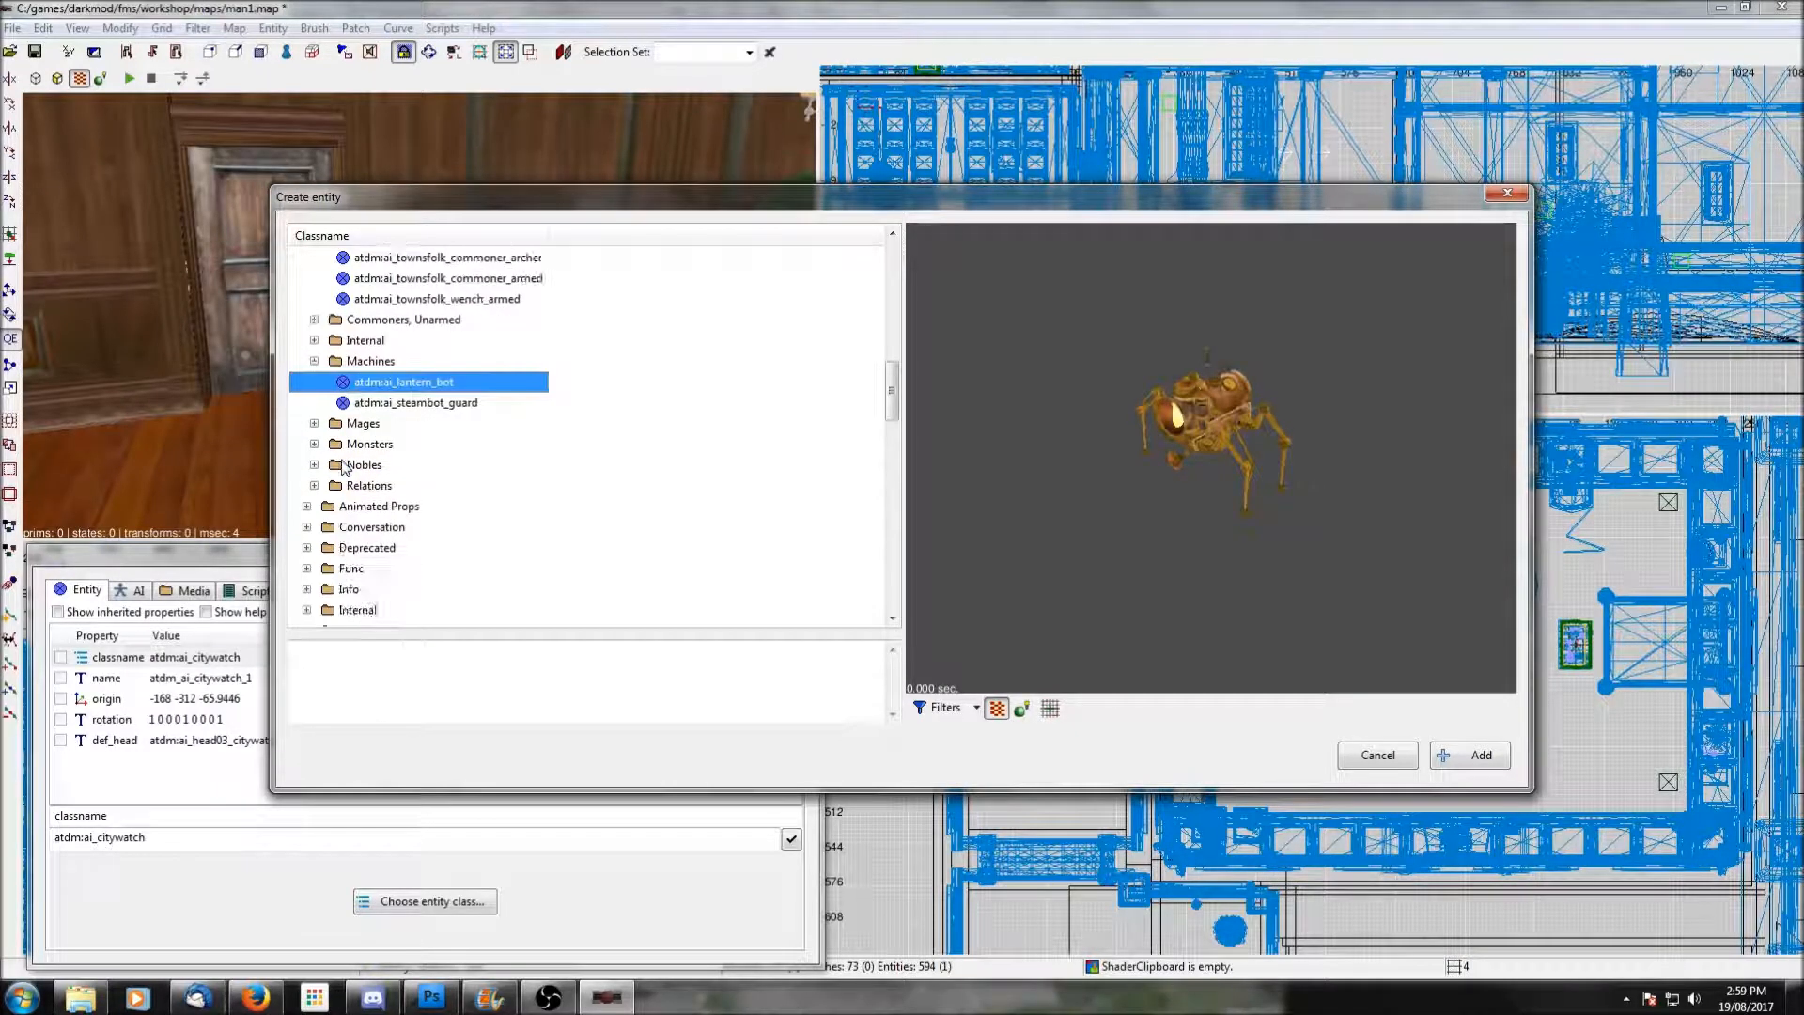
left_click(313, 423)
left_click(387, 444)
left_click(391, 465)
scroll(392, 466, "down", 1)
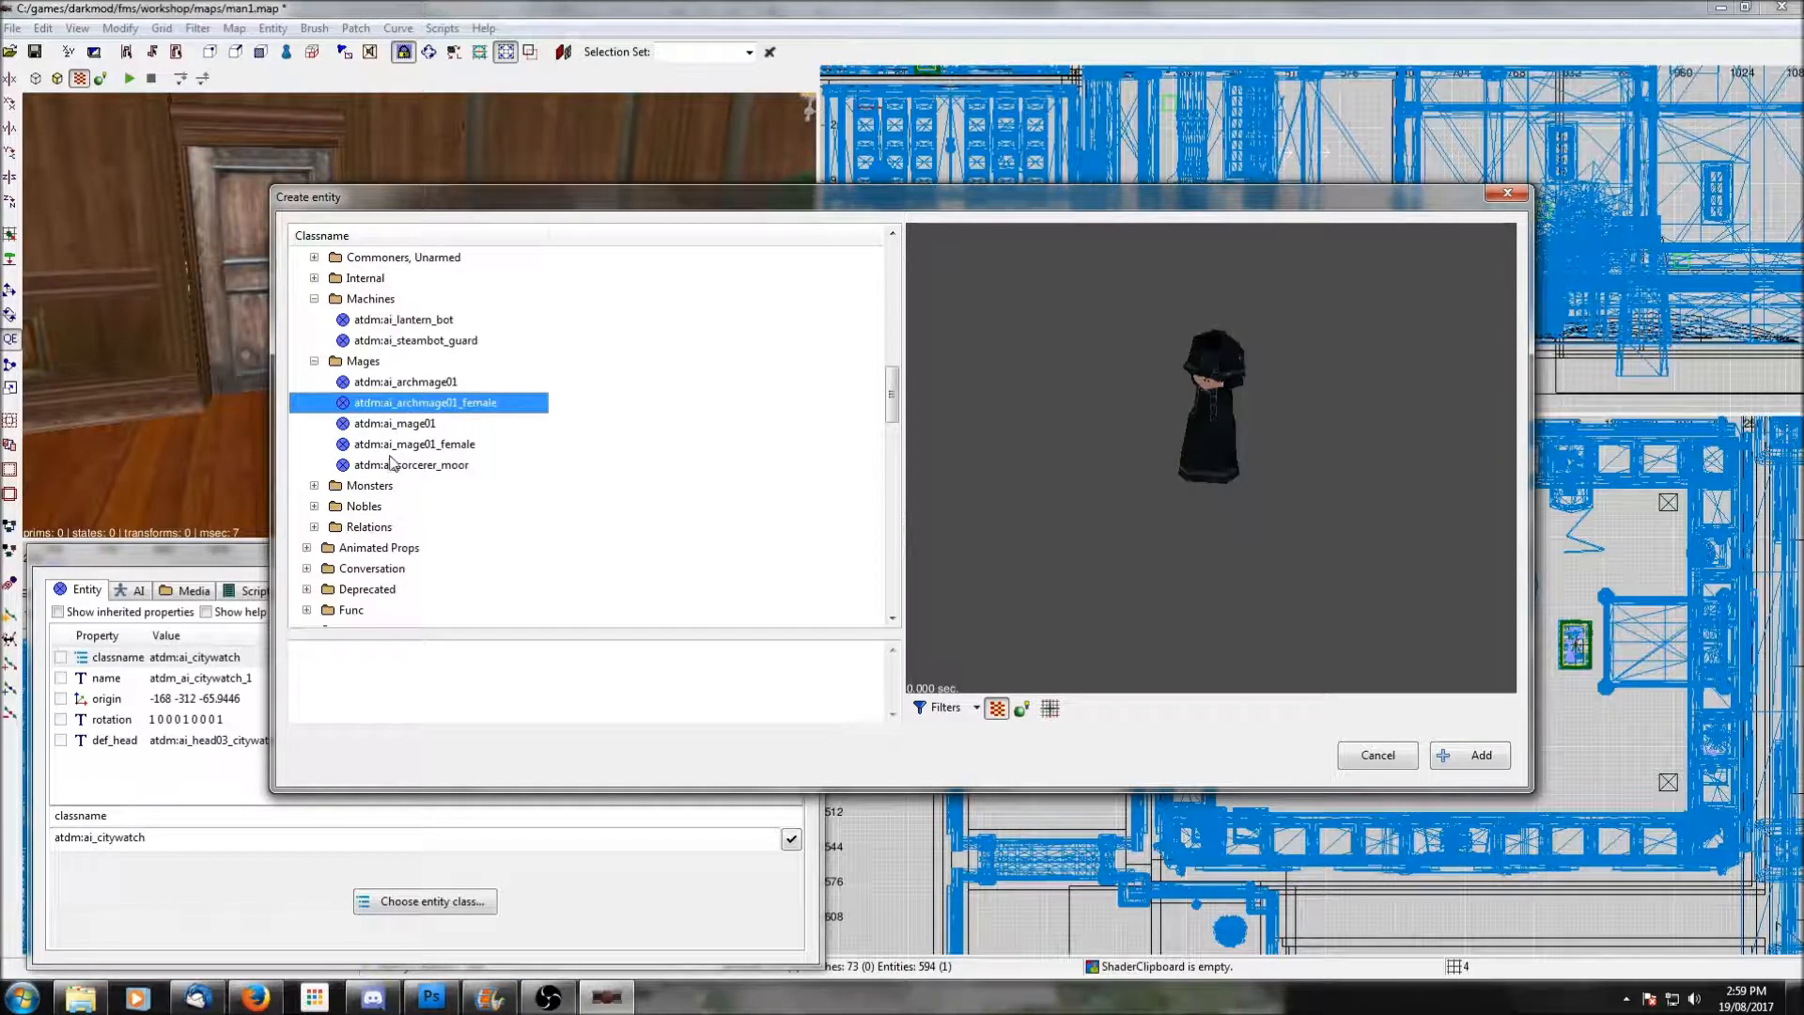
left_click(391, 464)
scroll(392, 462, "down", 2)
Expand the Monsters and Elementals classes and preview the atdm:ai_elemental model.
left_click(314, 361)
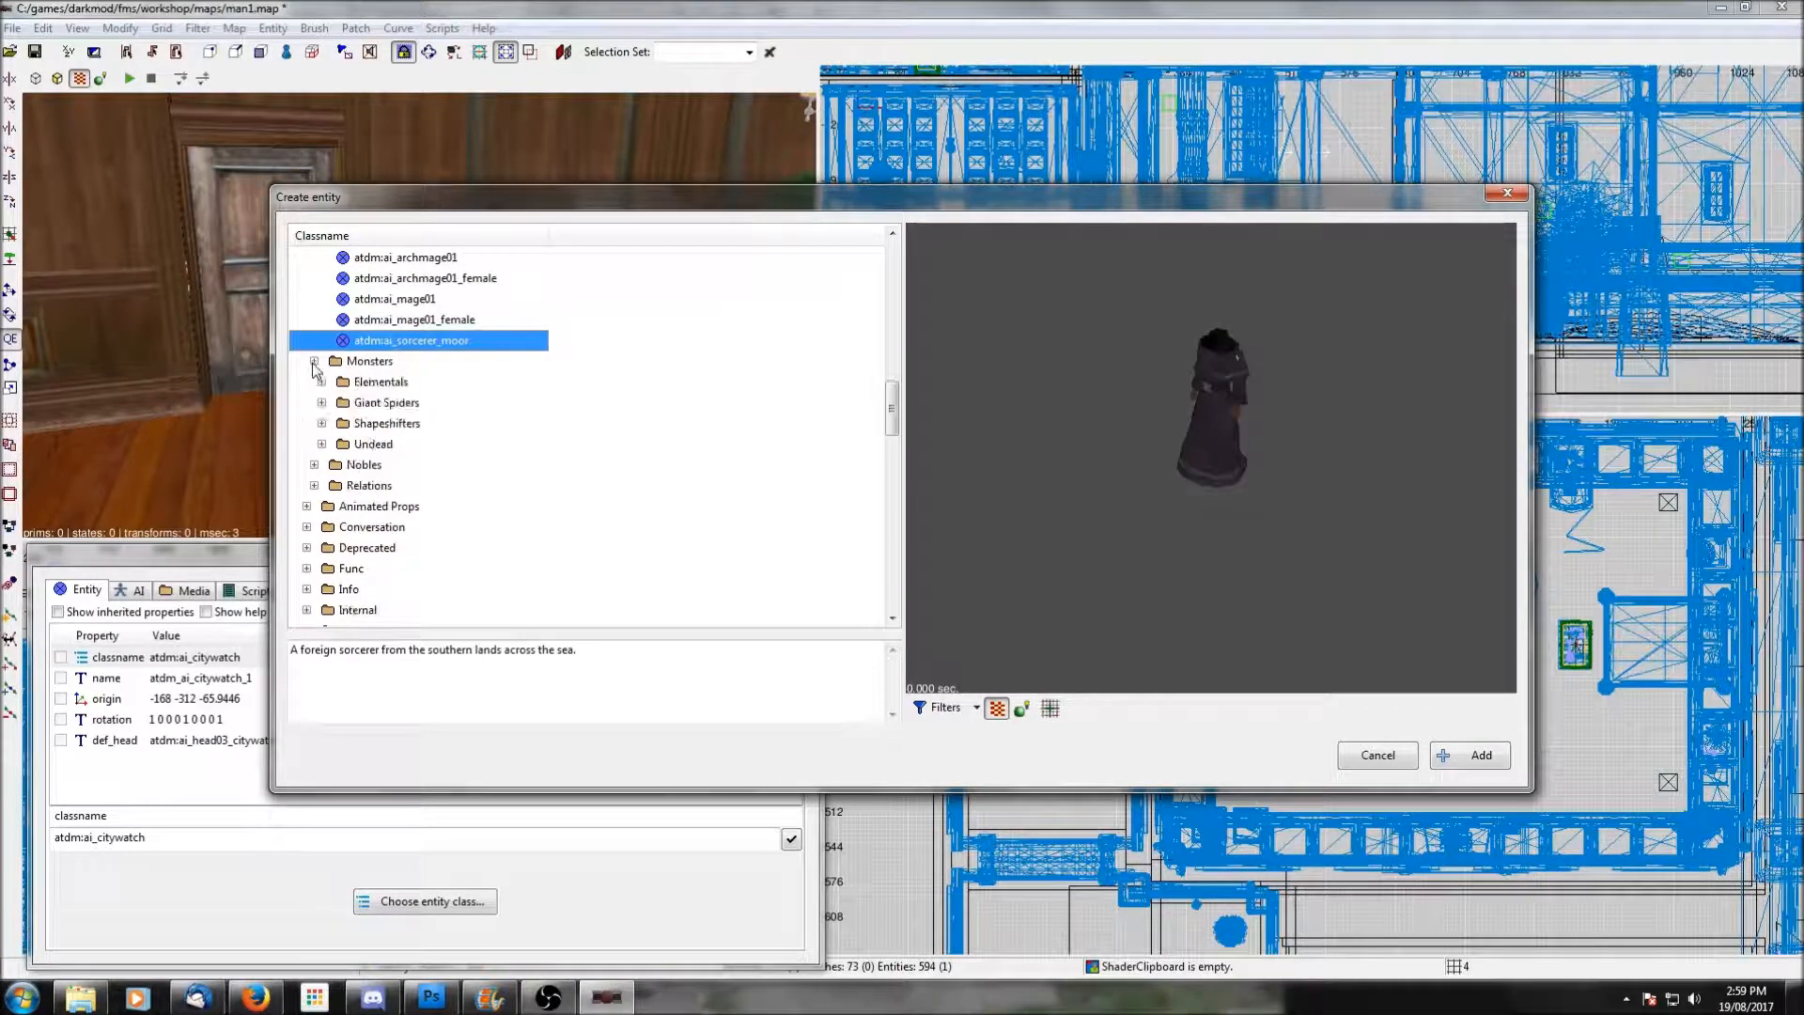
left_click(322, 382)
left_click(381, 403)
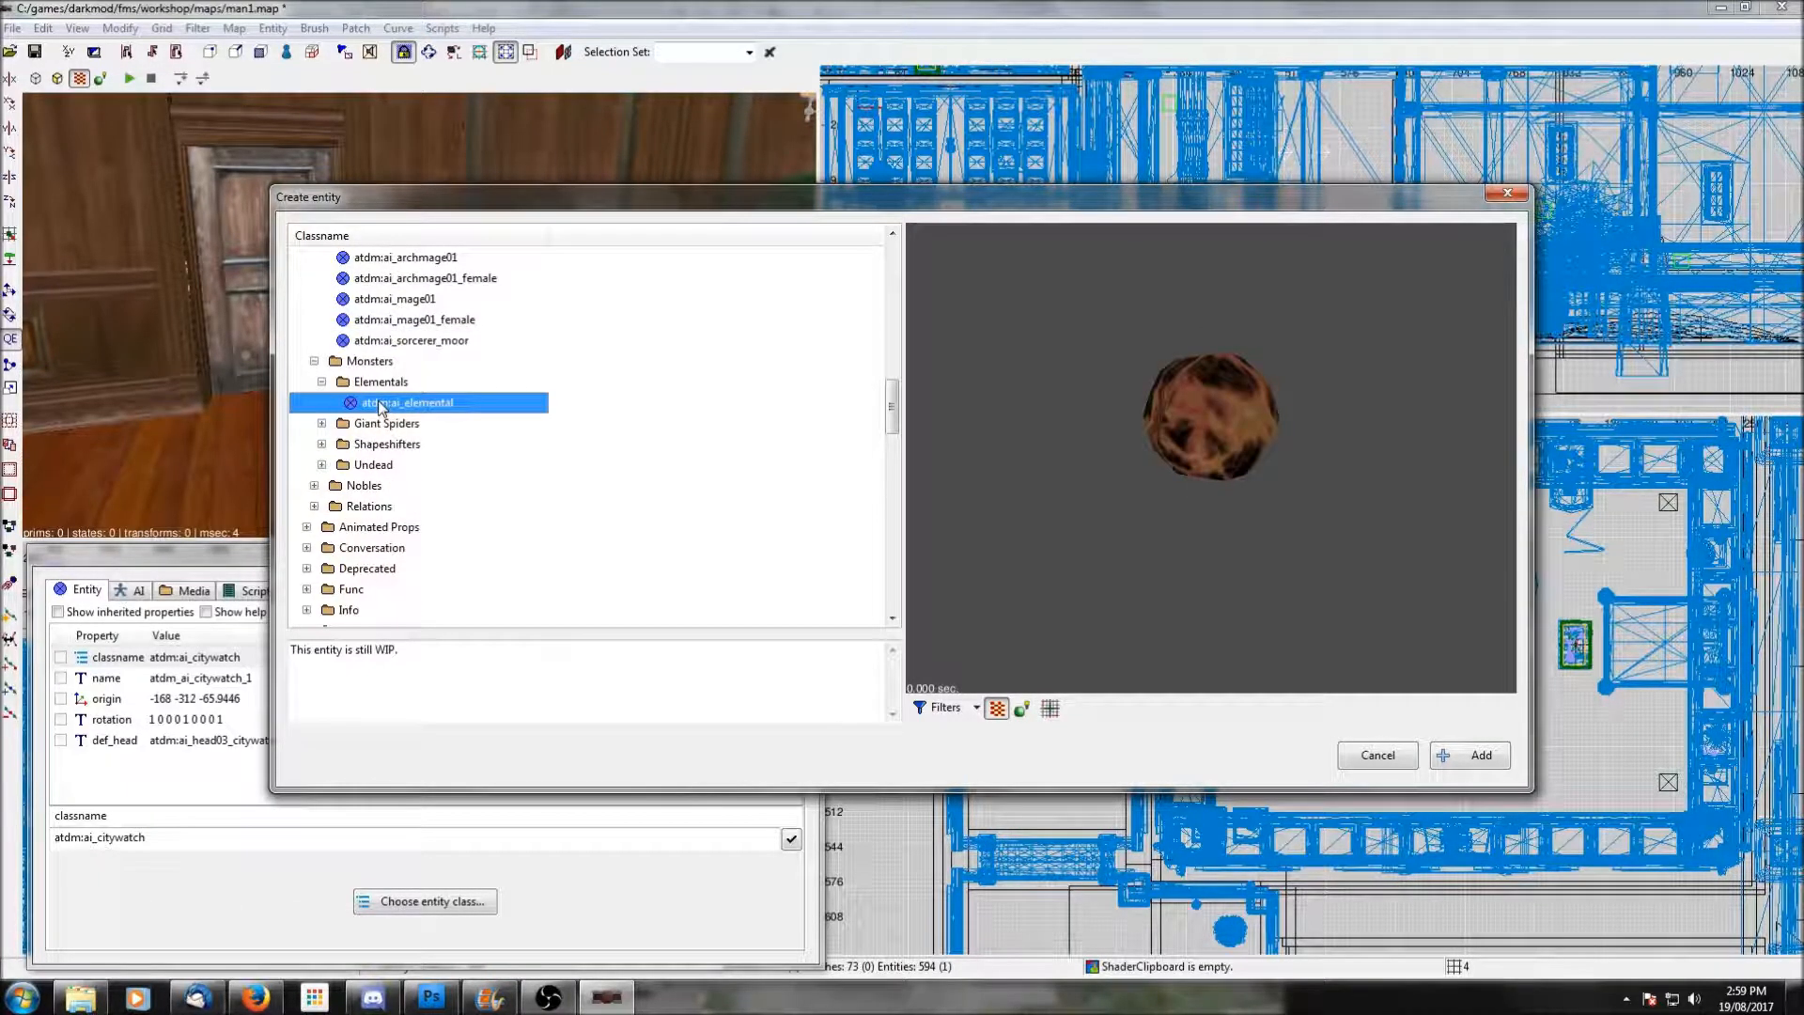
Expand the Giant Spiders classes and preview the regular, child, huge and thin spider models.
left_click(322, 423)
left_click(404, 448)
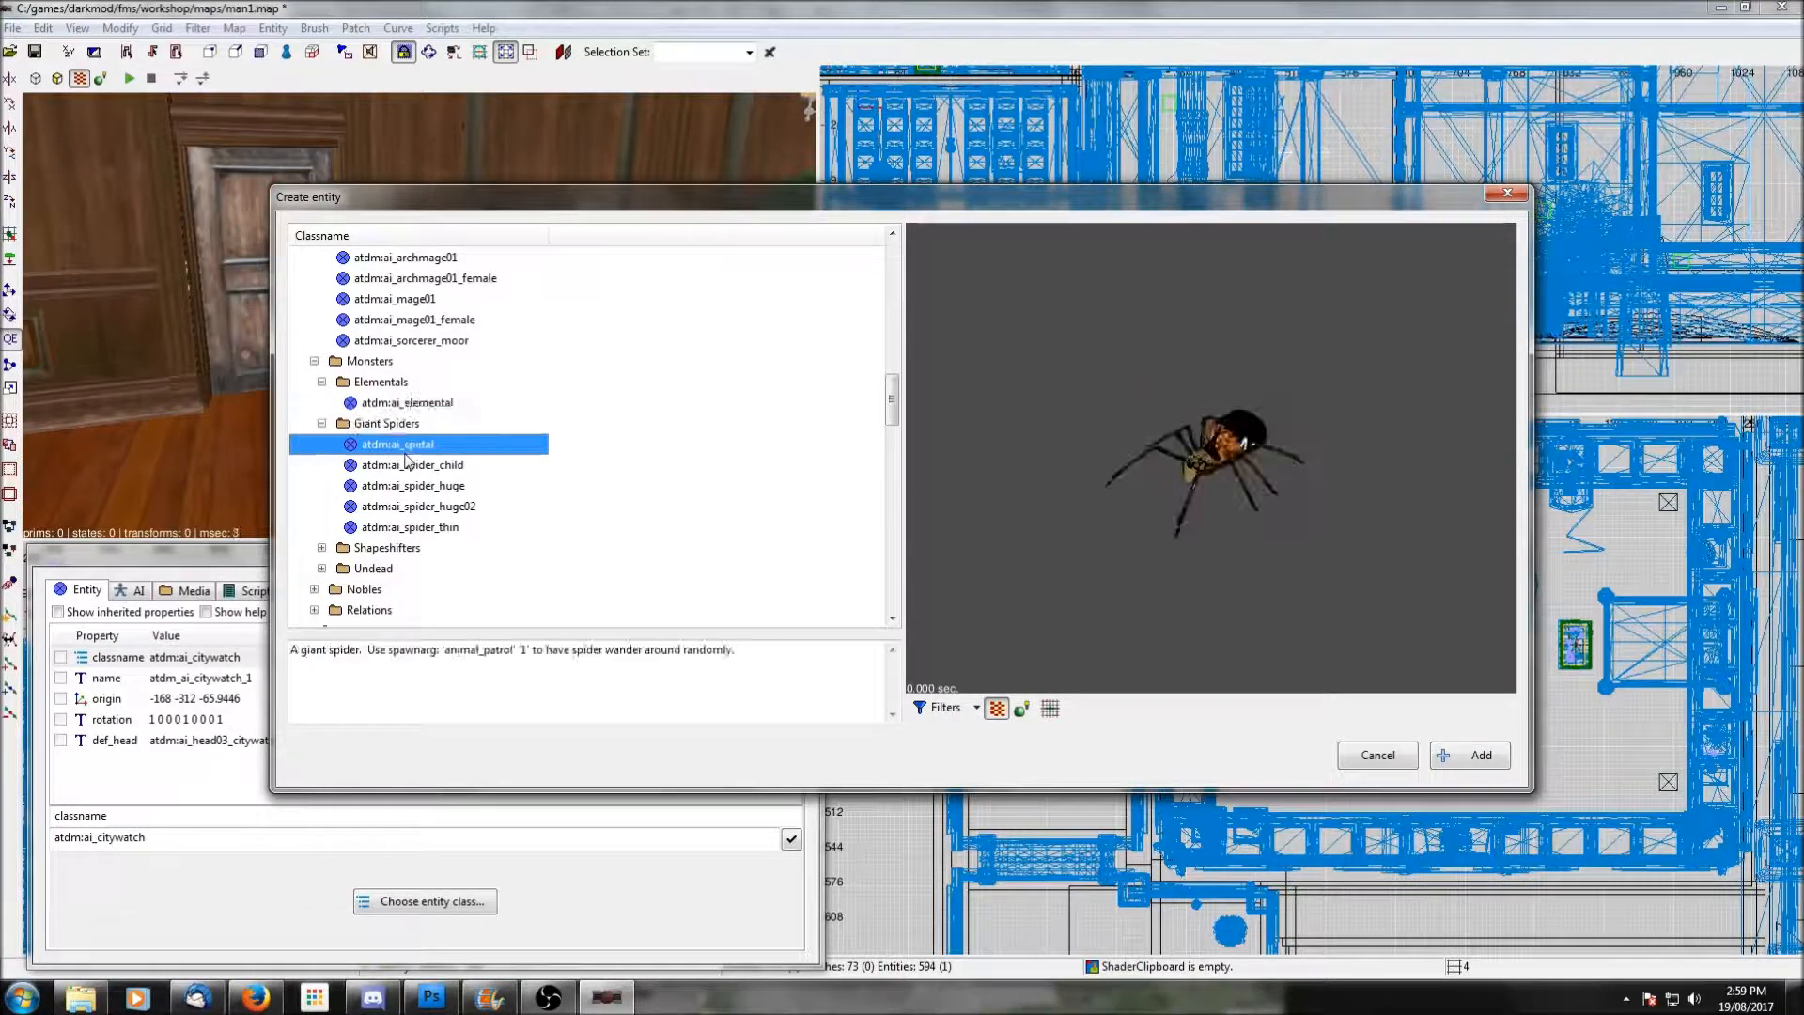
left_click(411, 465)
left_click(414, 486)
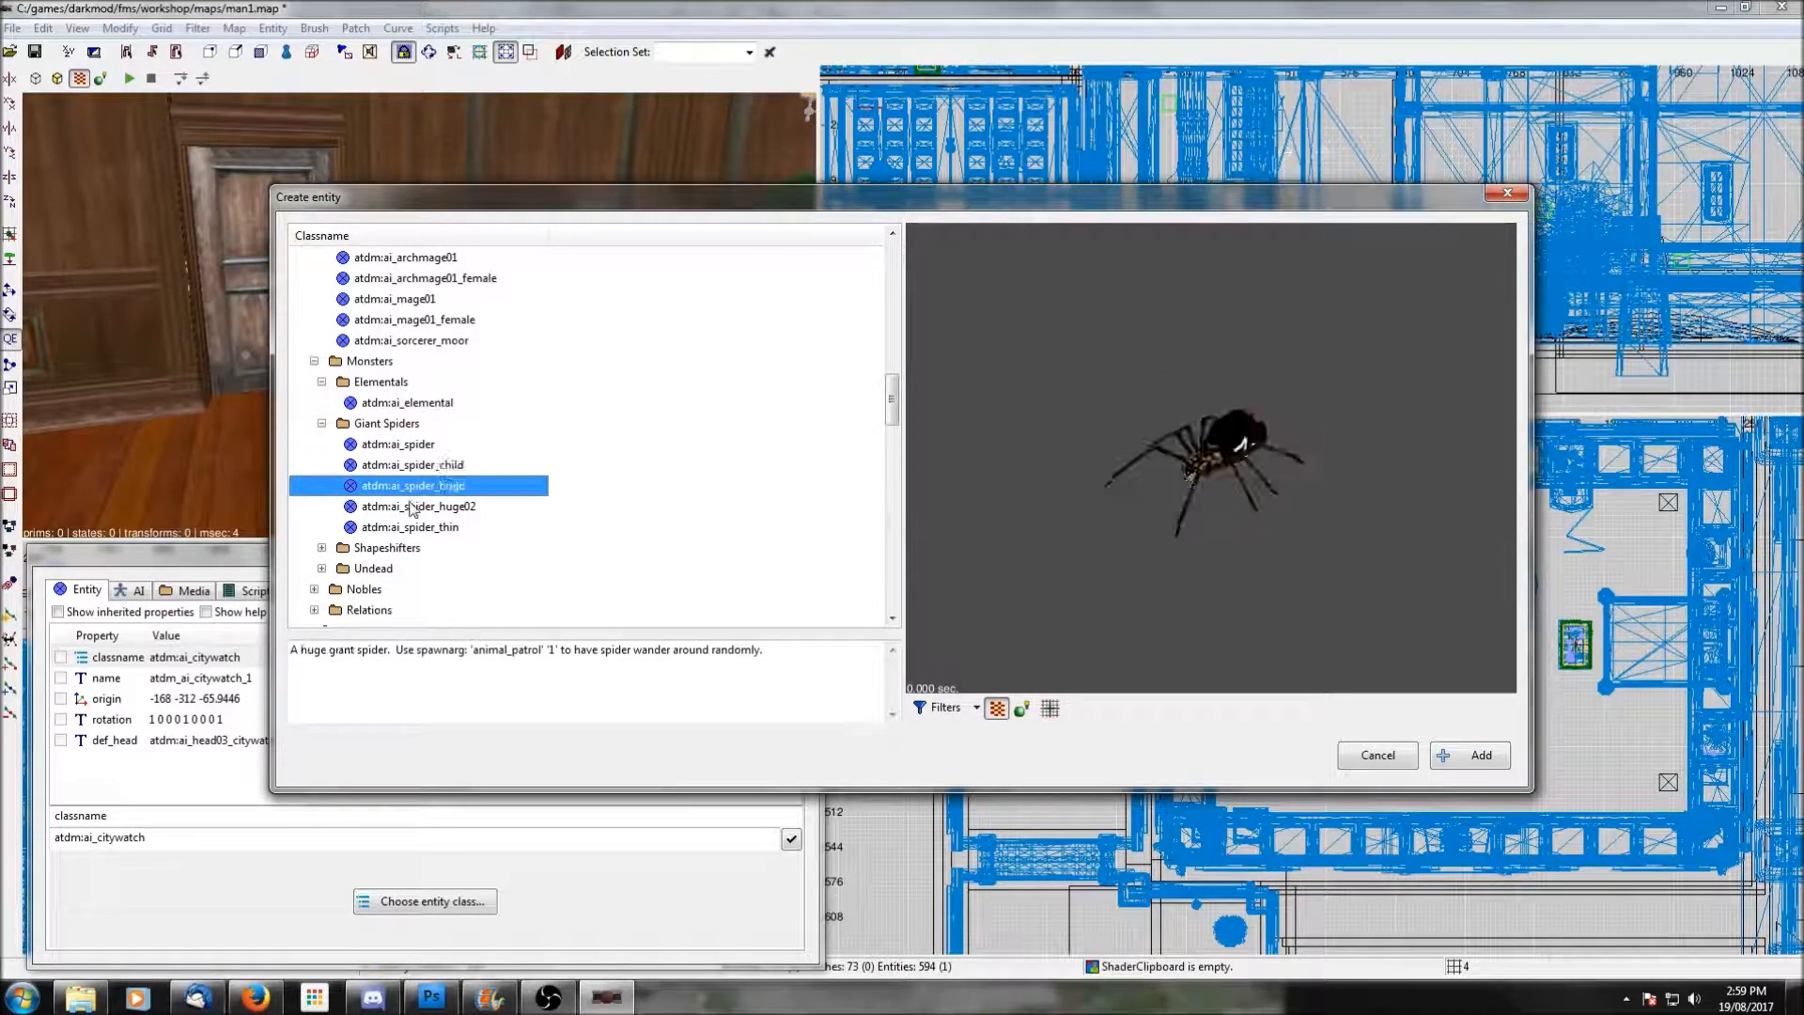
scroll(395, 461, "down", 1)
left_click(395, 464)
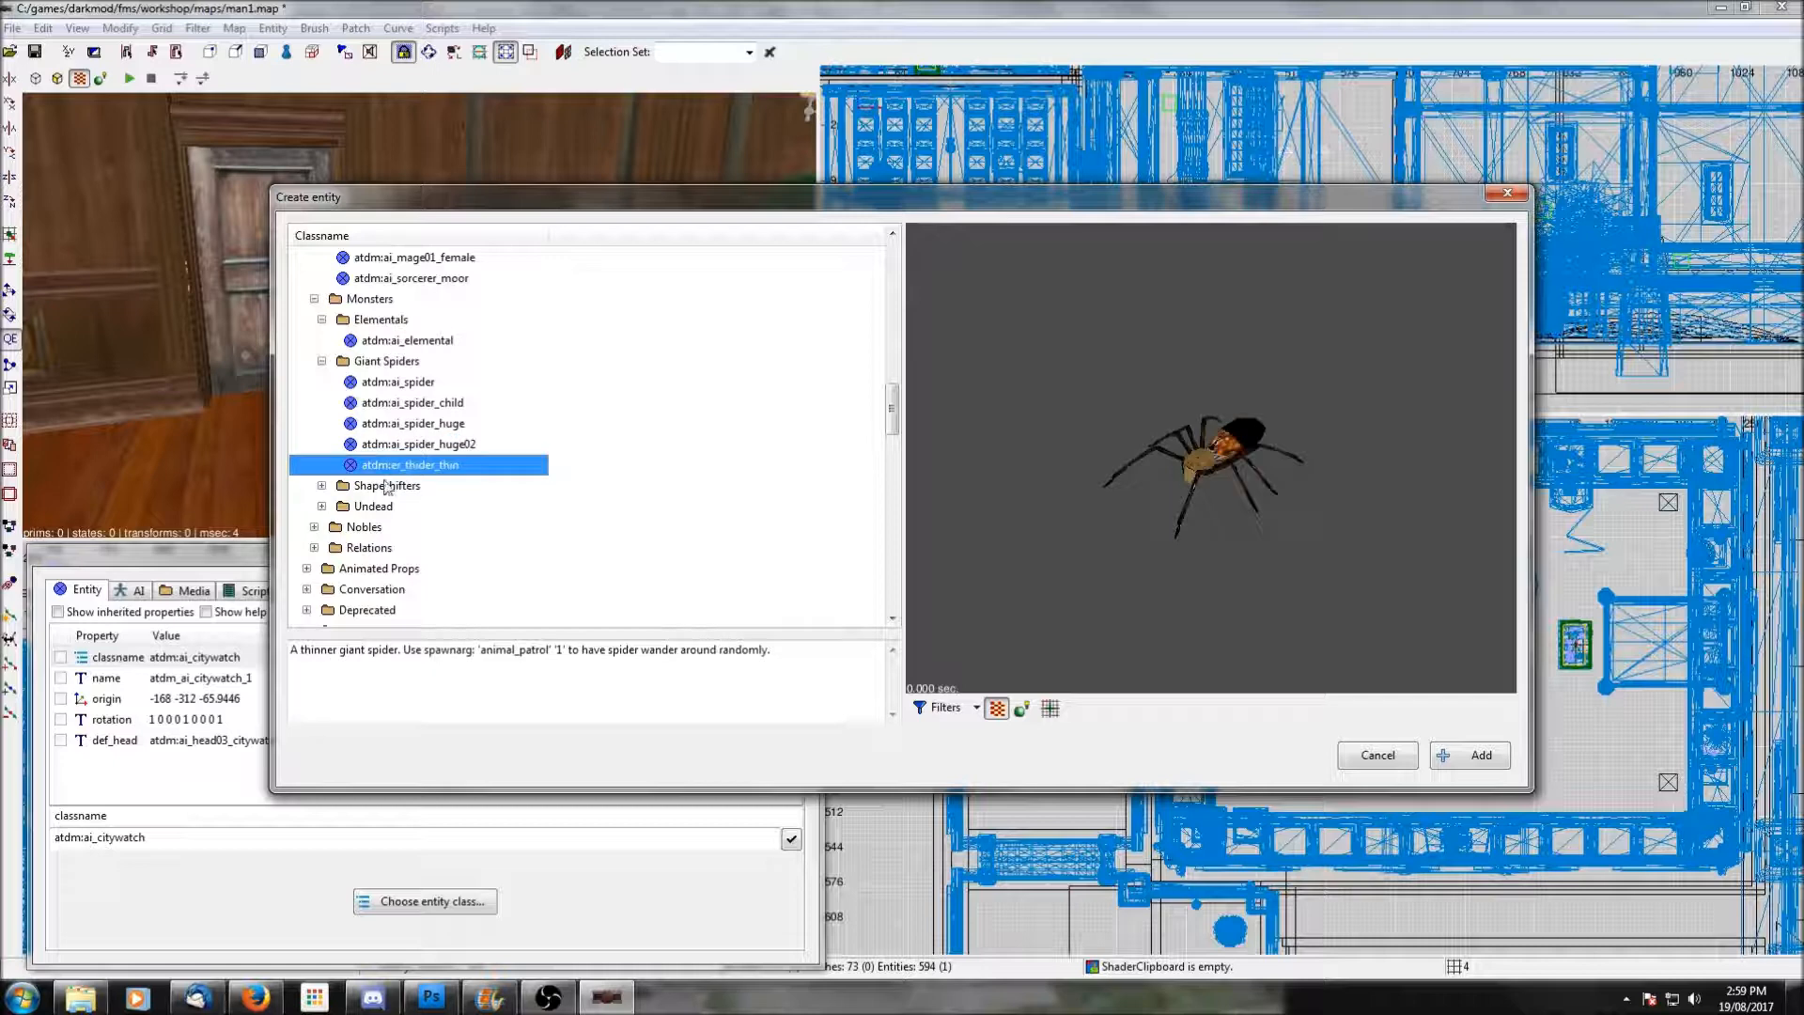
Expand the Undead and Shapeshifters monster classes to view what they offer.
scroll(349, 498, "down", 1)
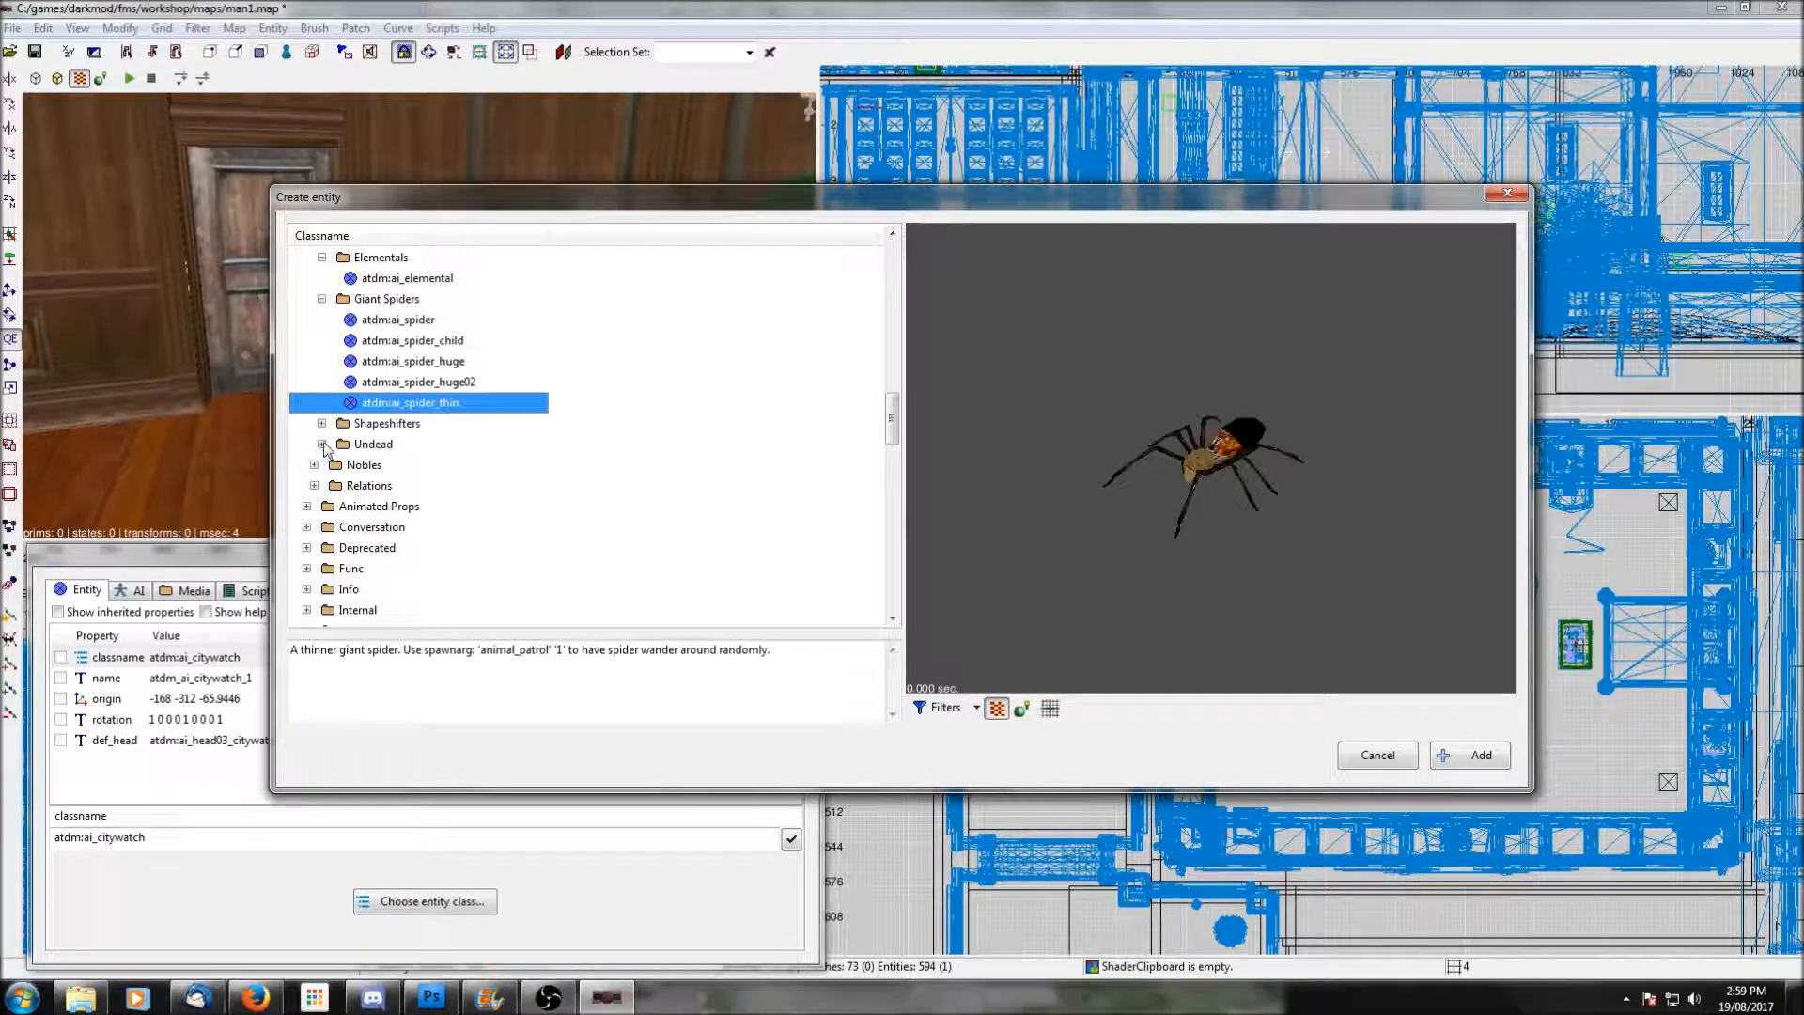
left_click(322, 444)
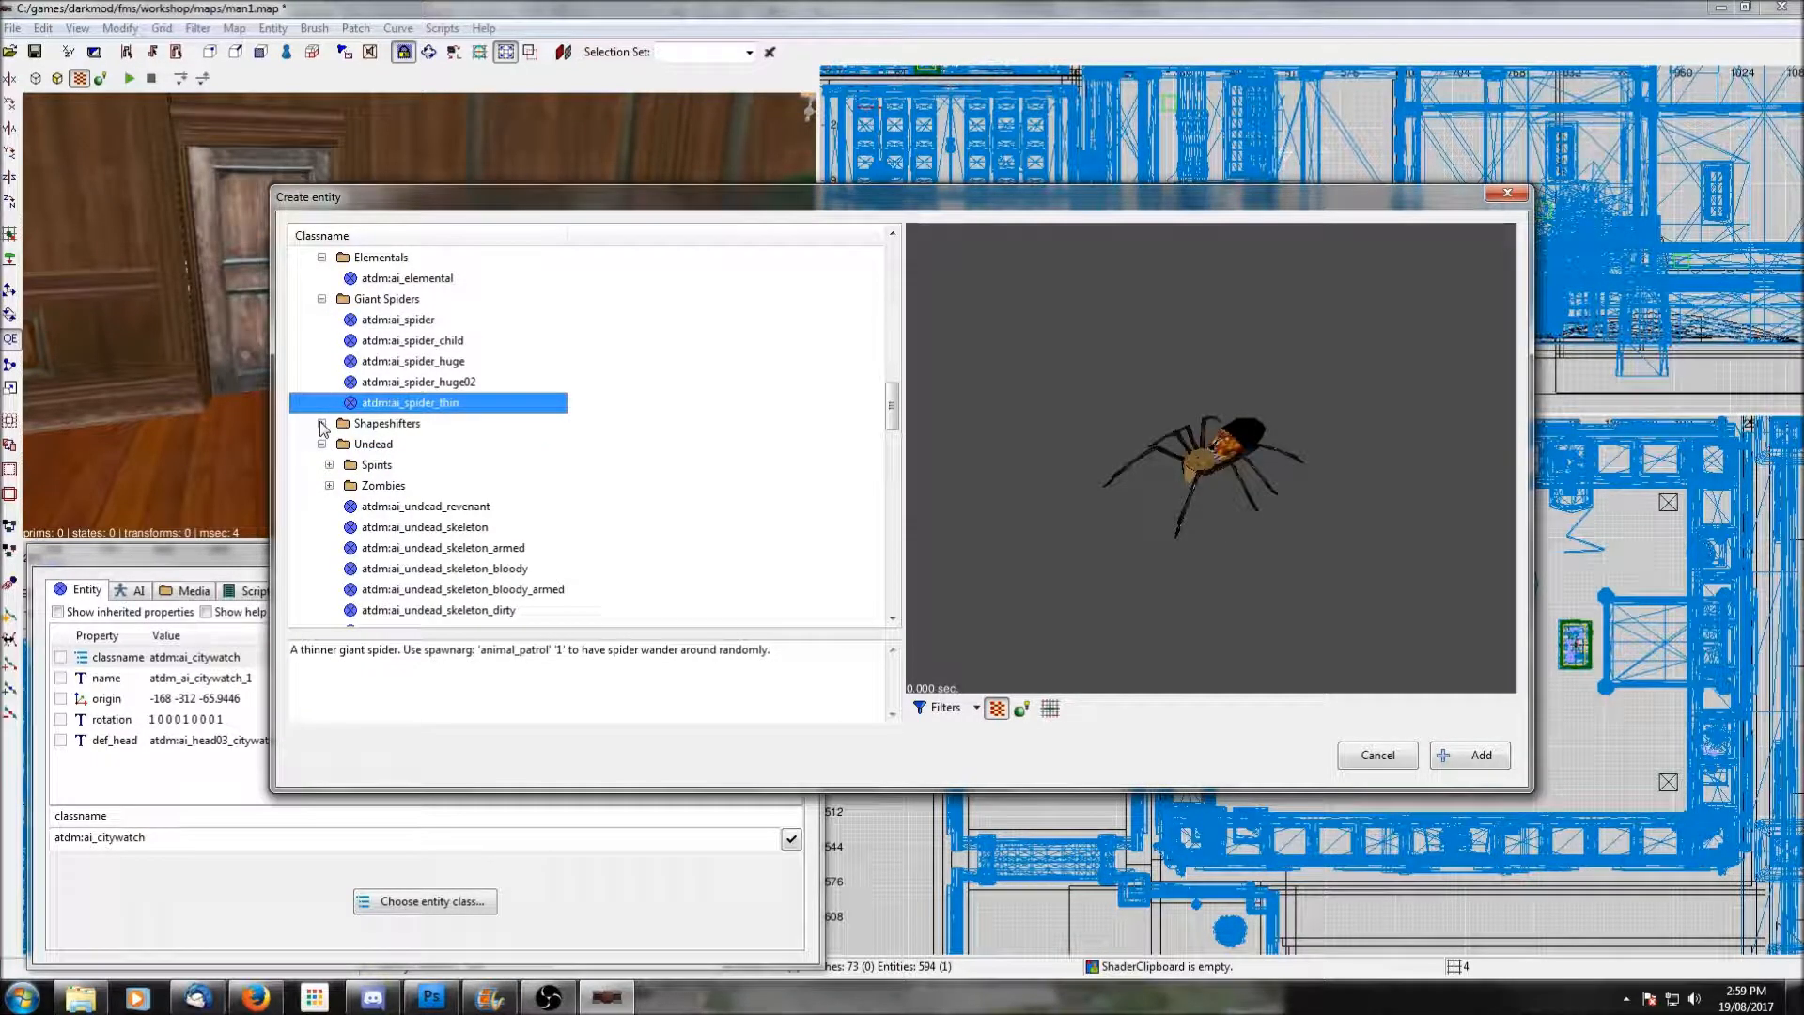
left_click(322, 424)
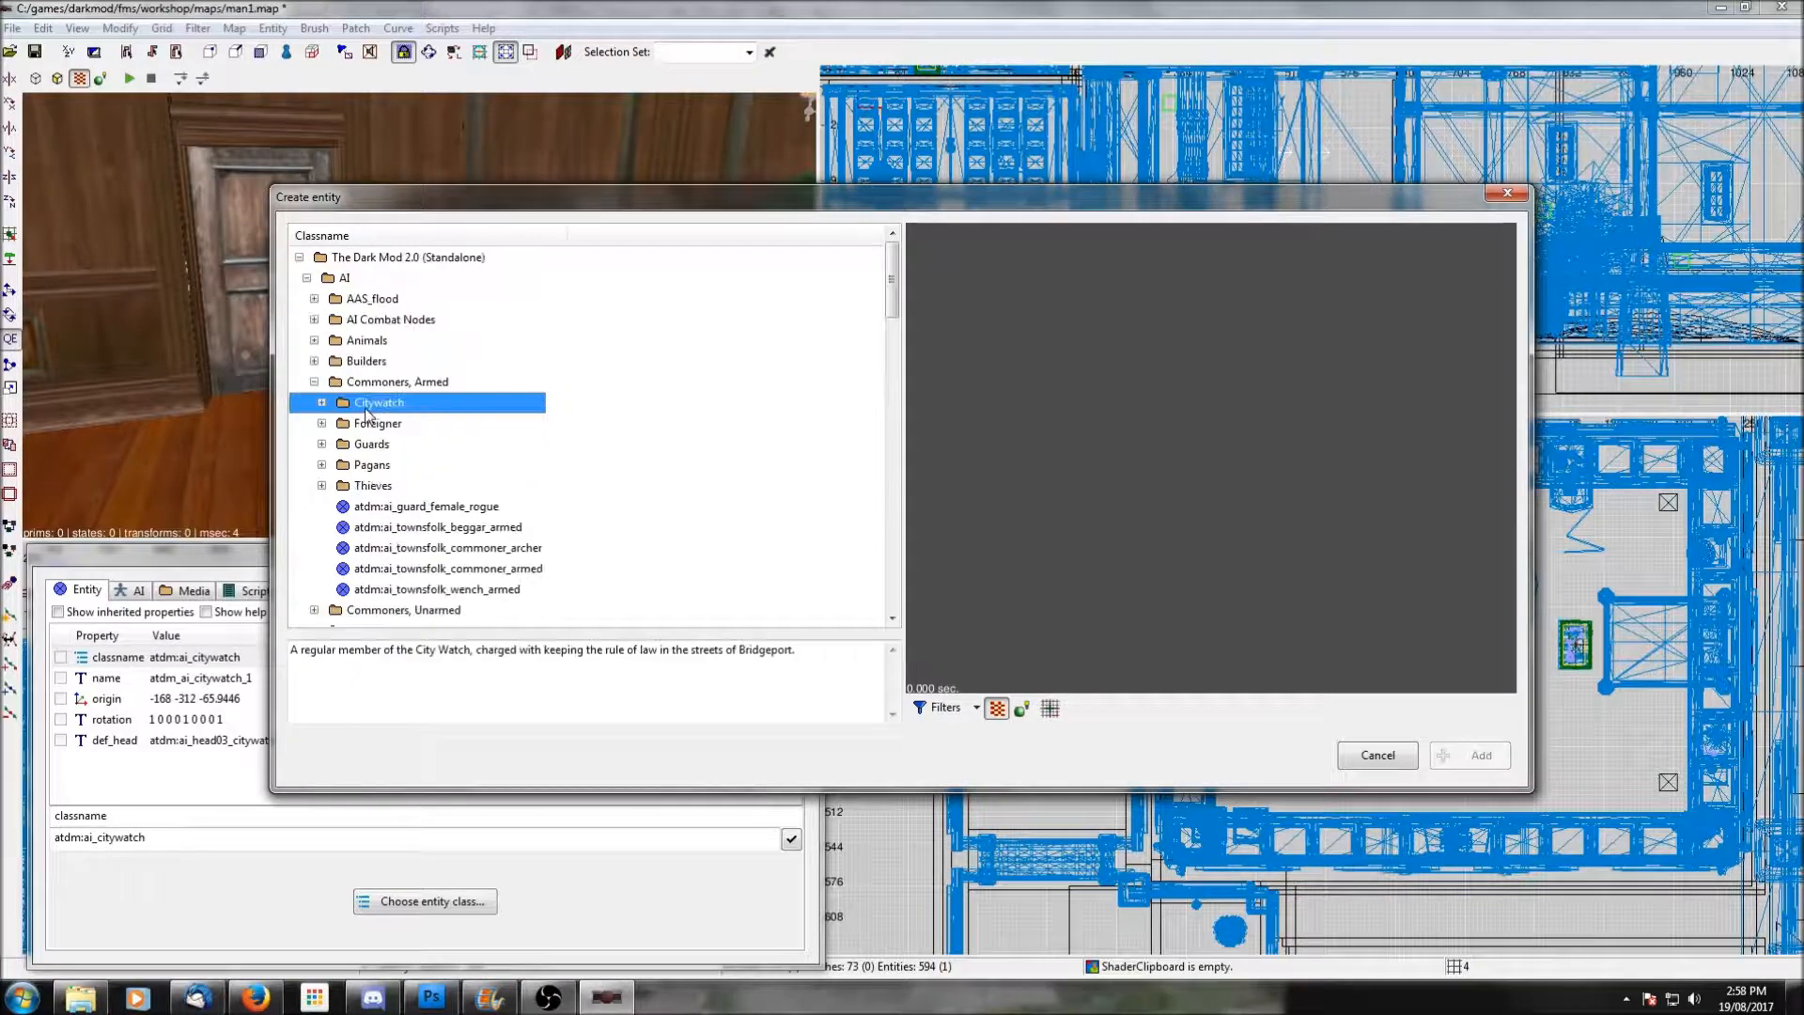
Expand the Foreigner group under Commoners, Armed and preview the atdm:ai_moor model.
left_click(320, 424)
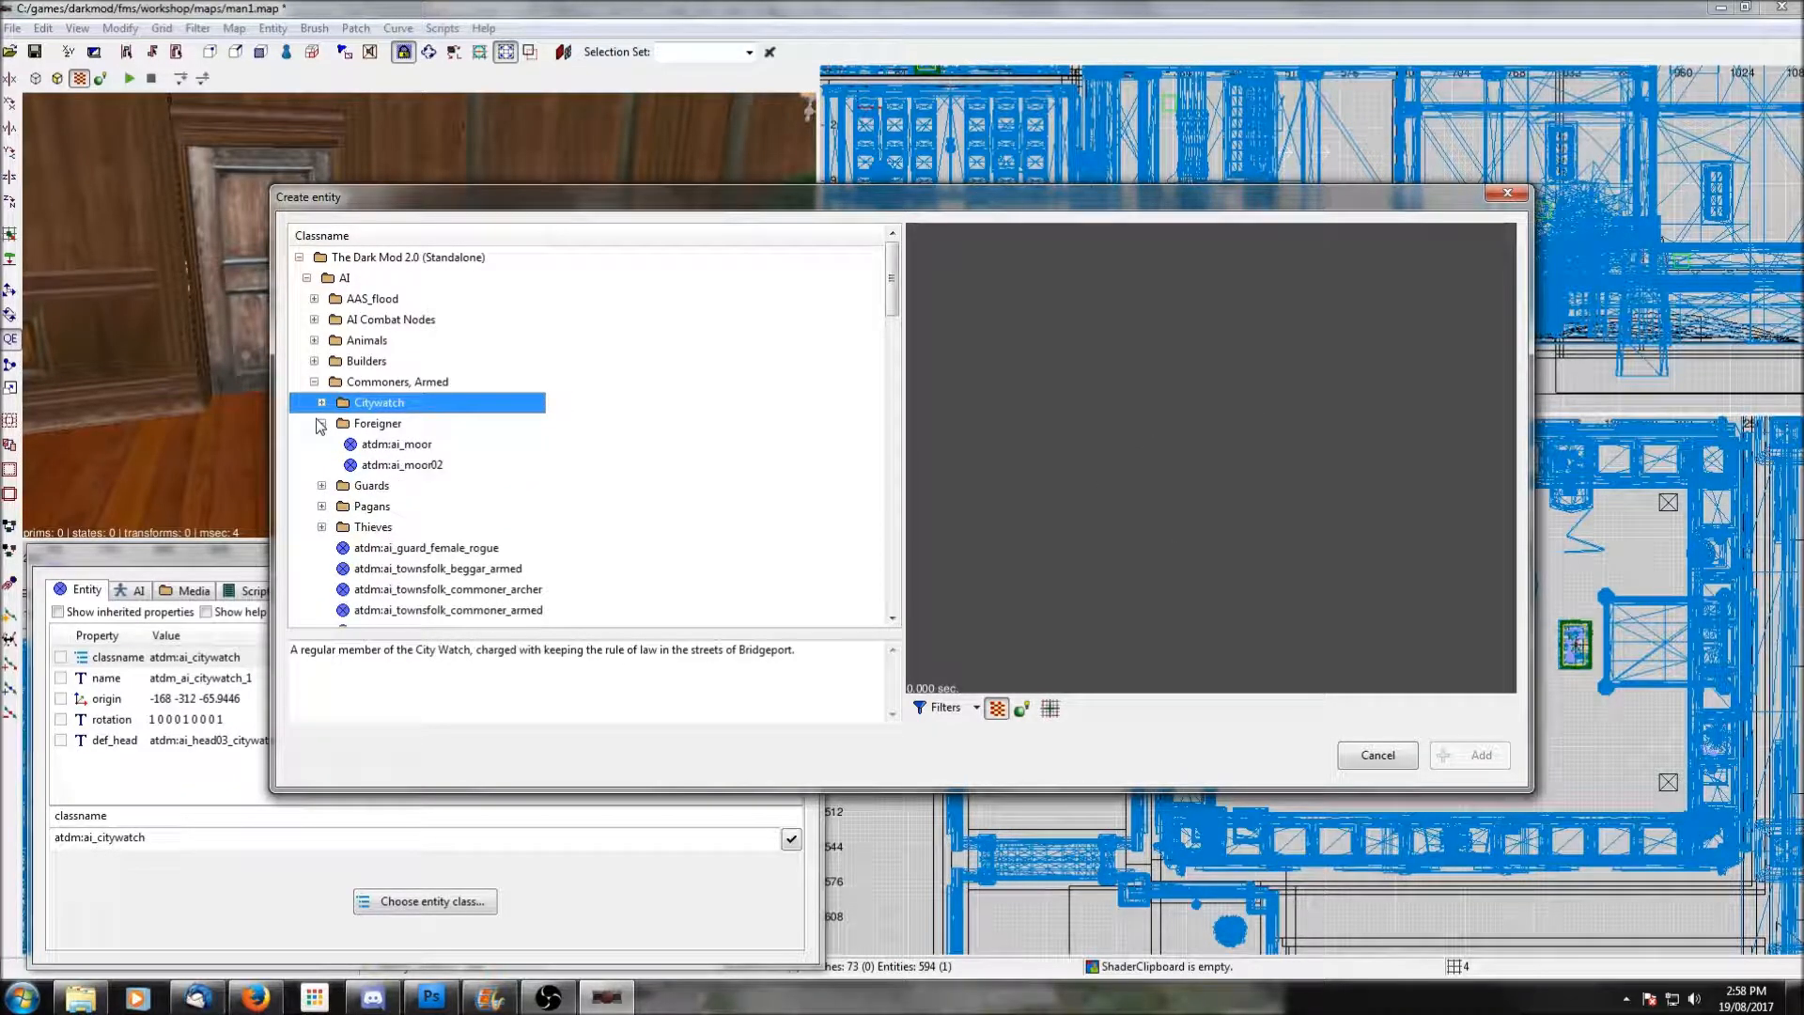
left_click(377, 445)
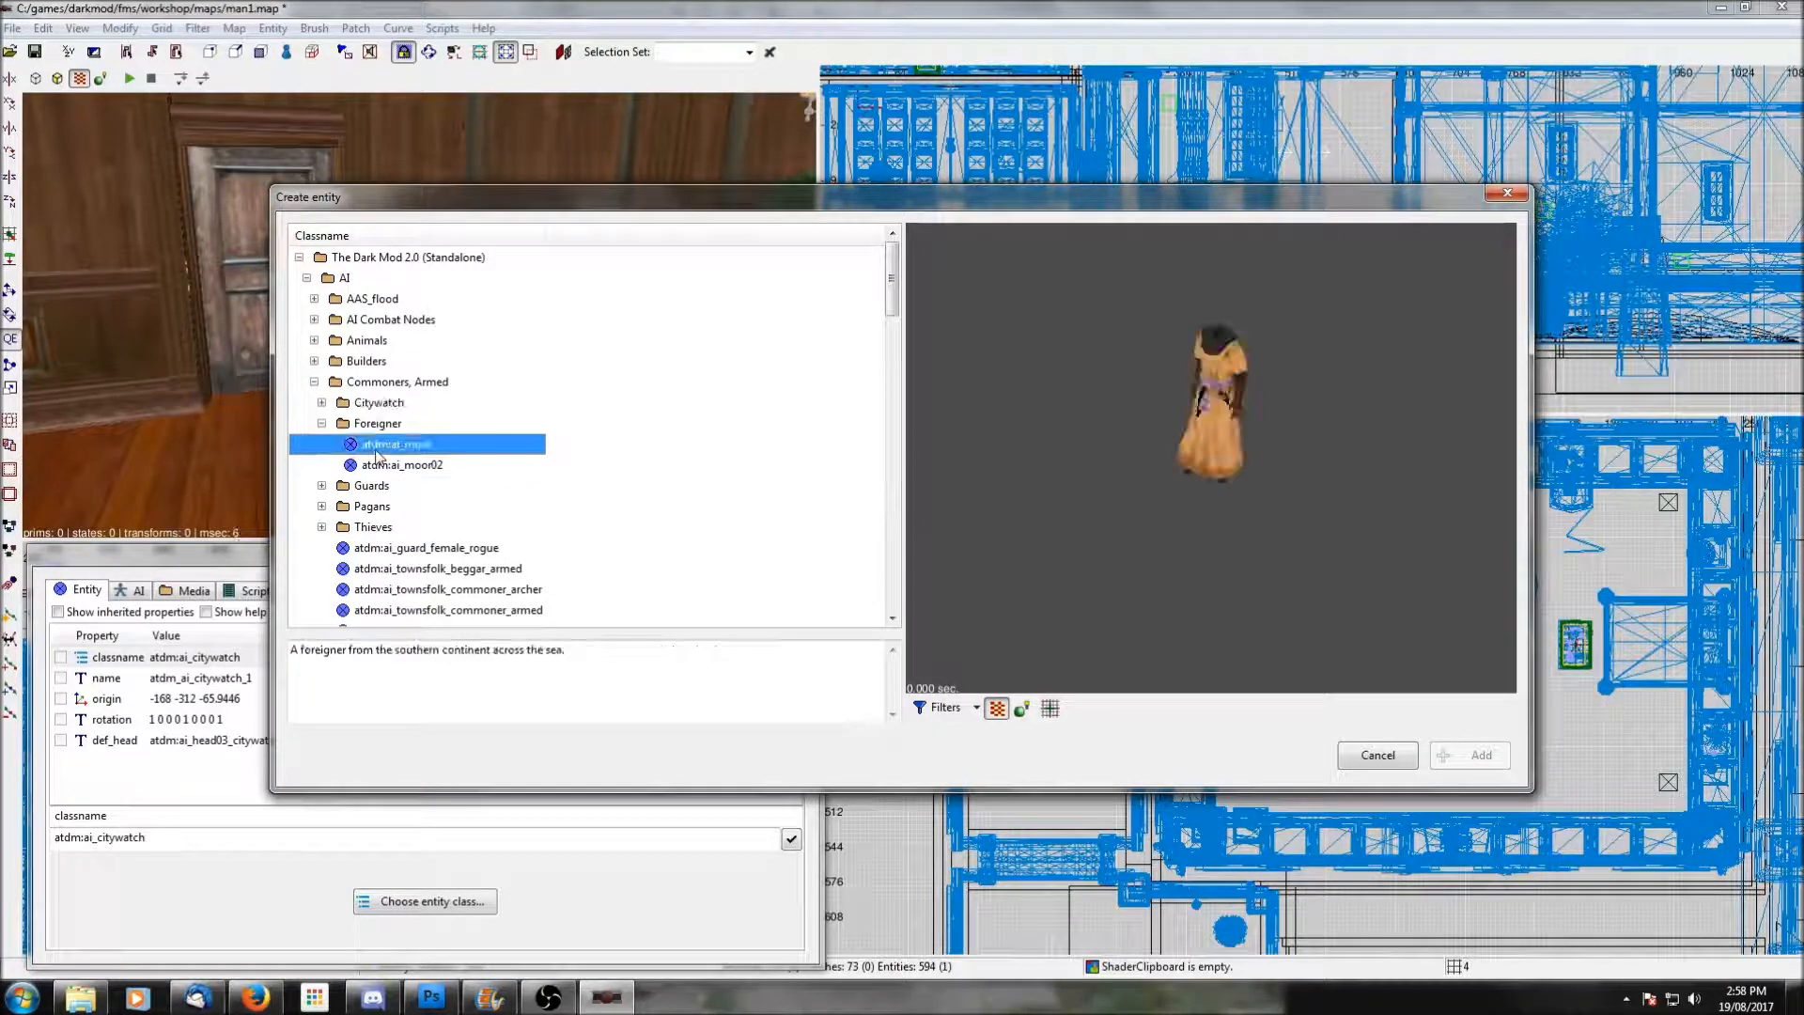
scroll(377, 453, "down", 1)
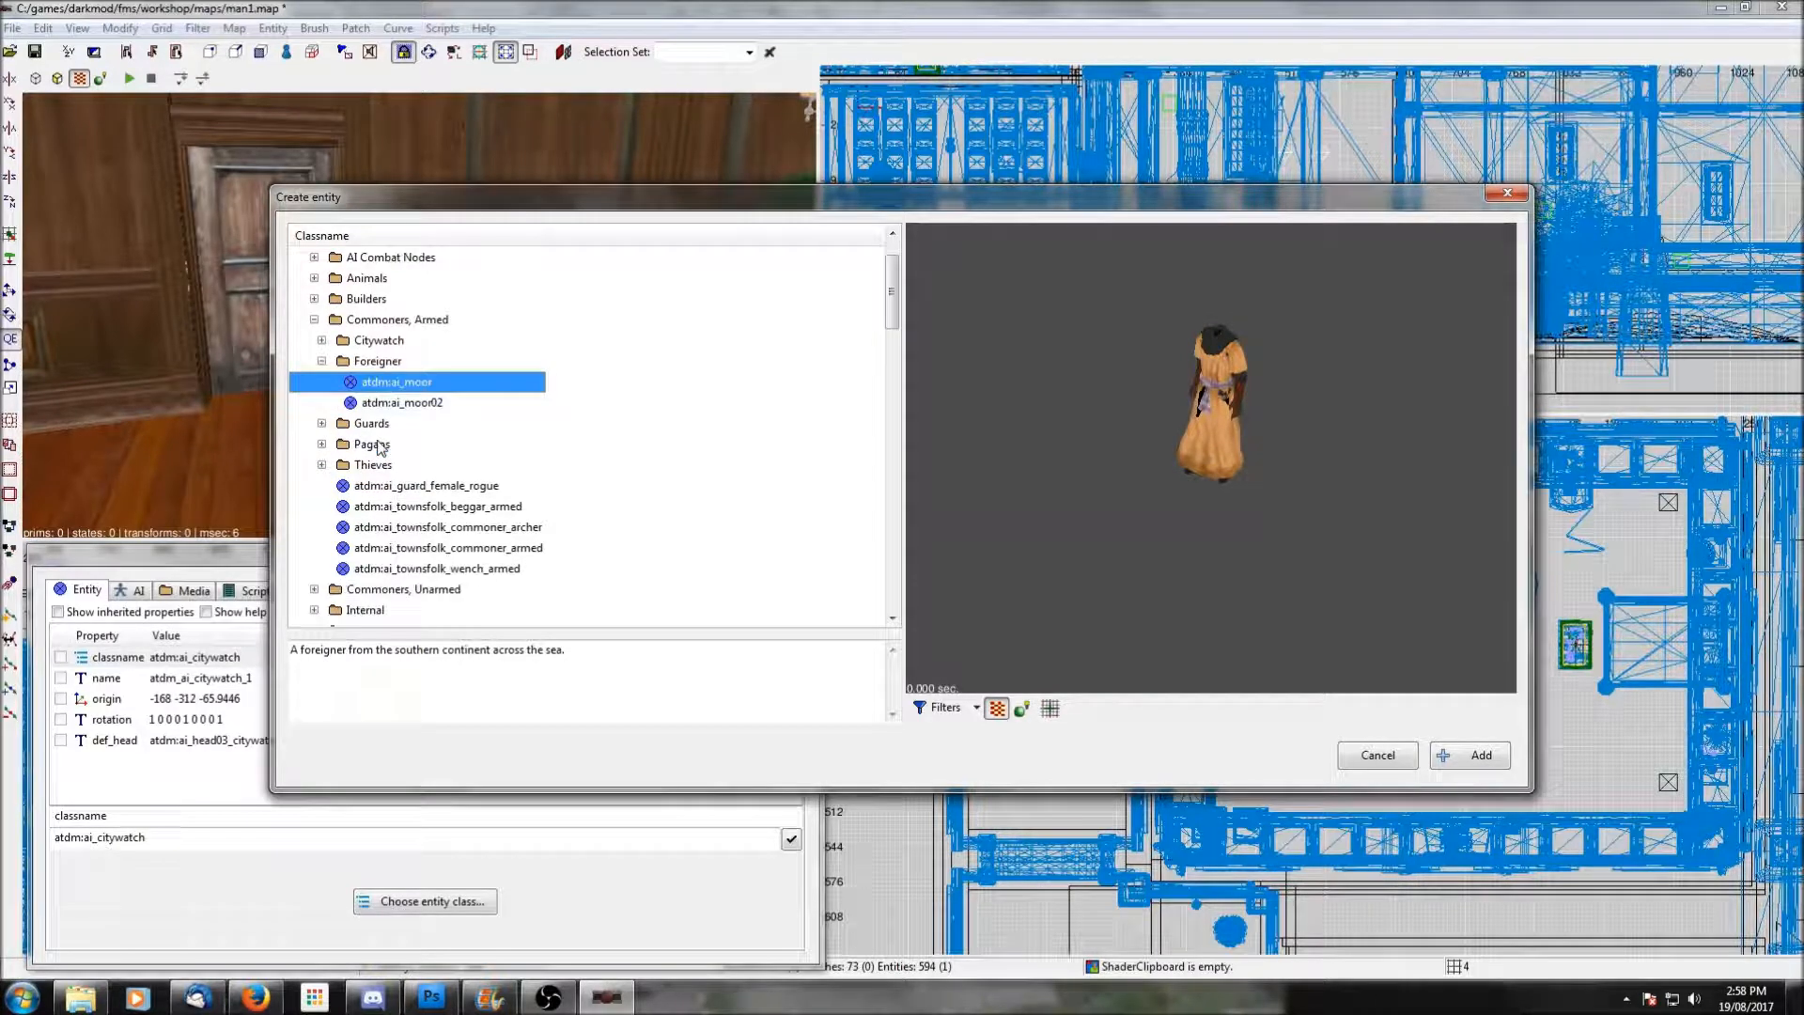
Expand the Guards classes, preview a guard model, and inspect the armed beggar class further down the list.
left_click(321, 423)
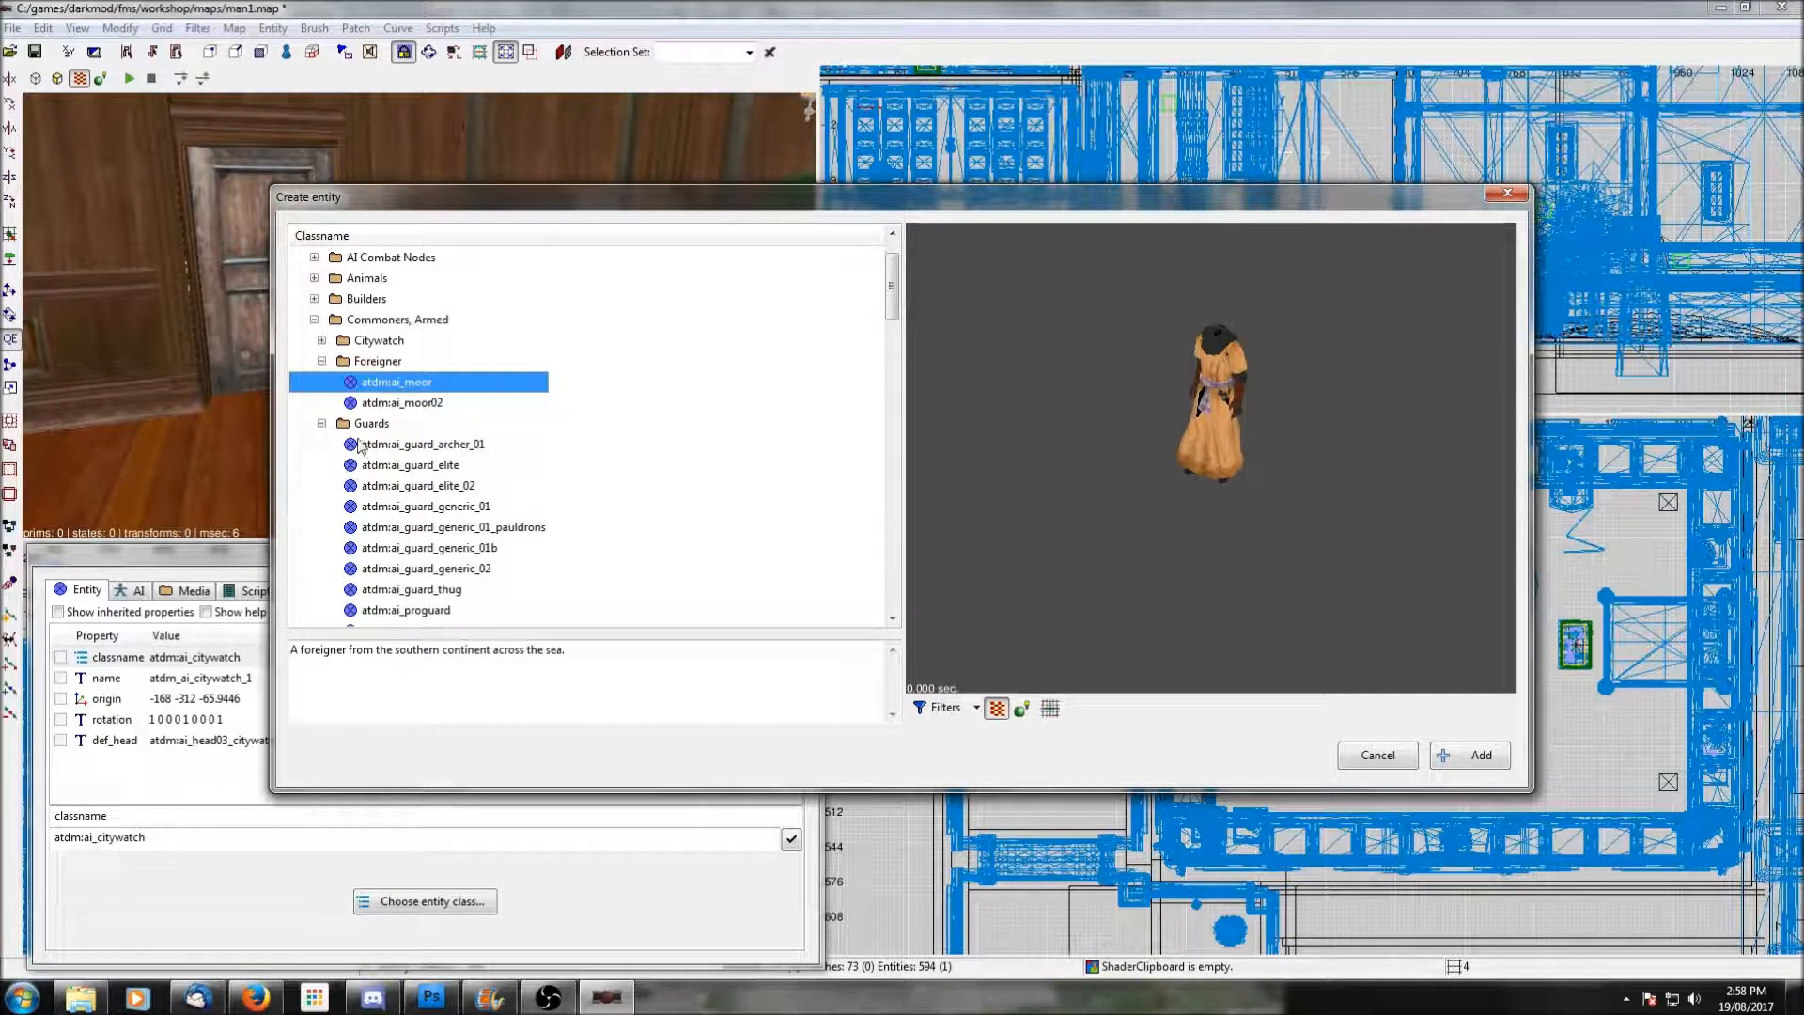
left_click(394, 452)
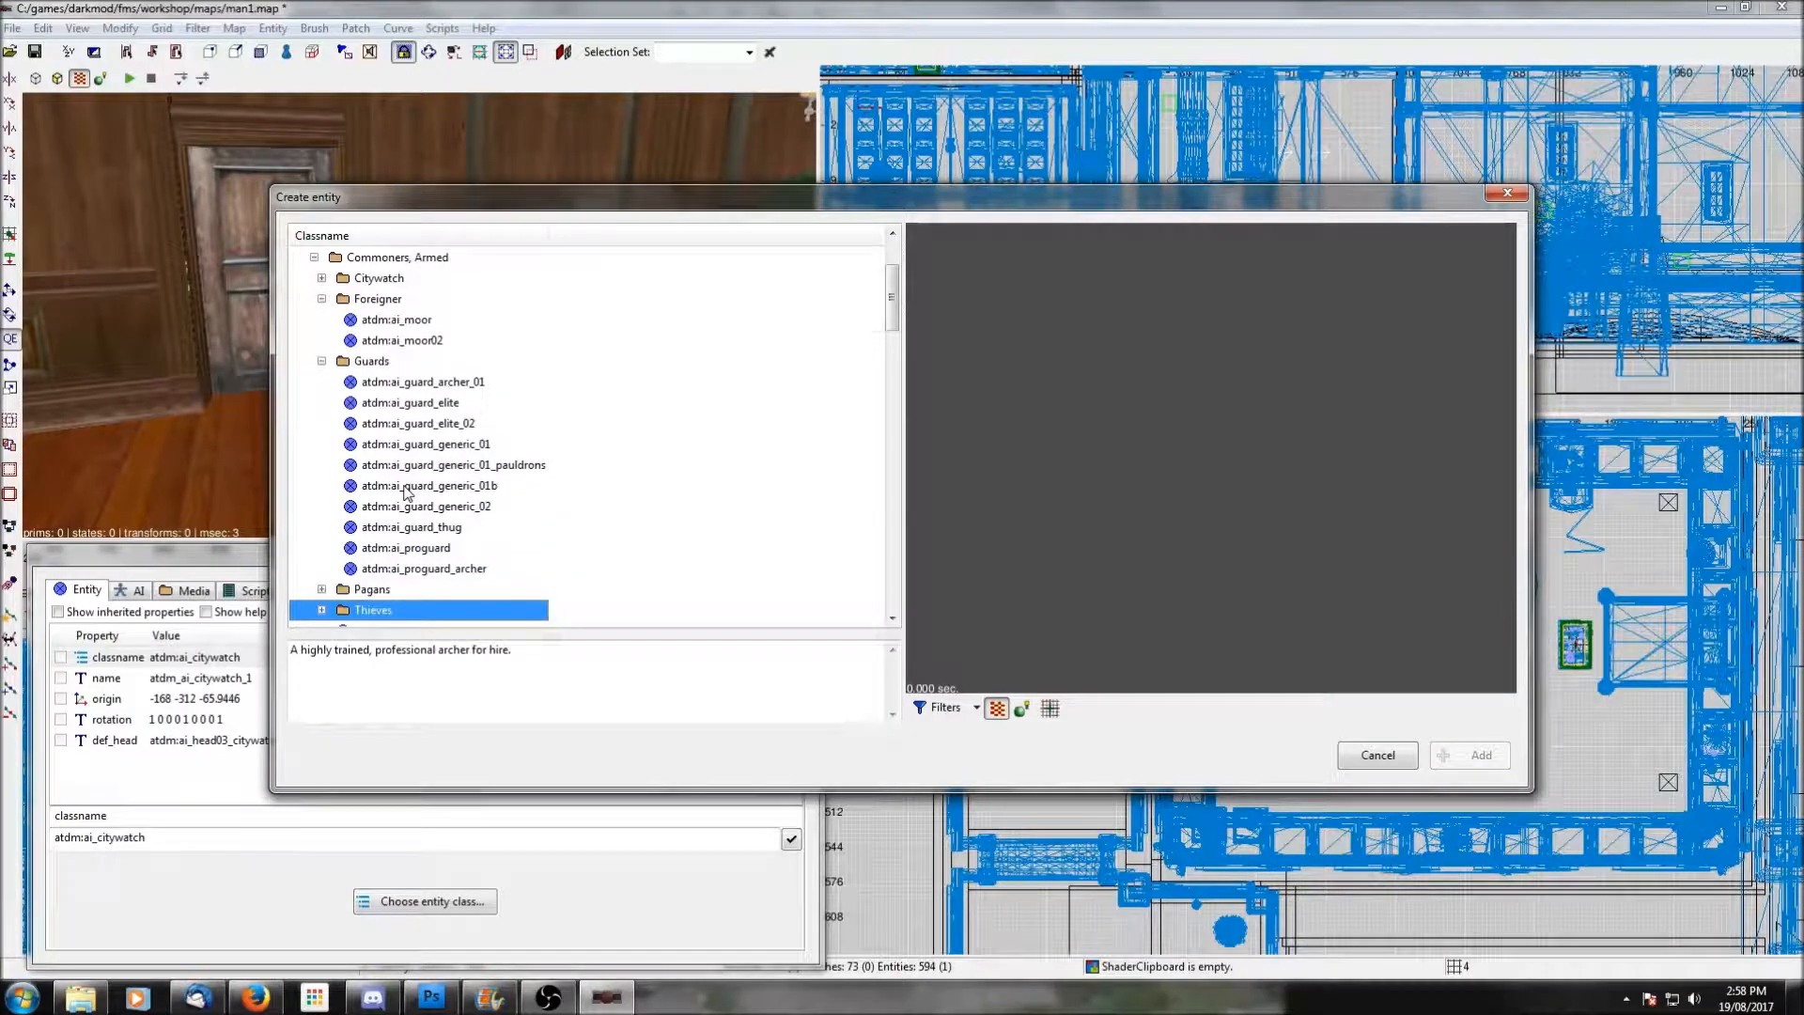
key("Down")
key("Down")
scroll(408, 564, "down", 1)
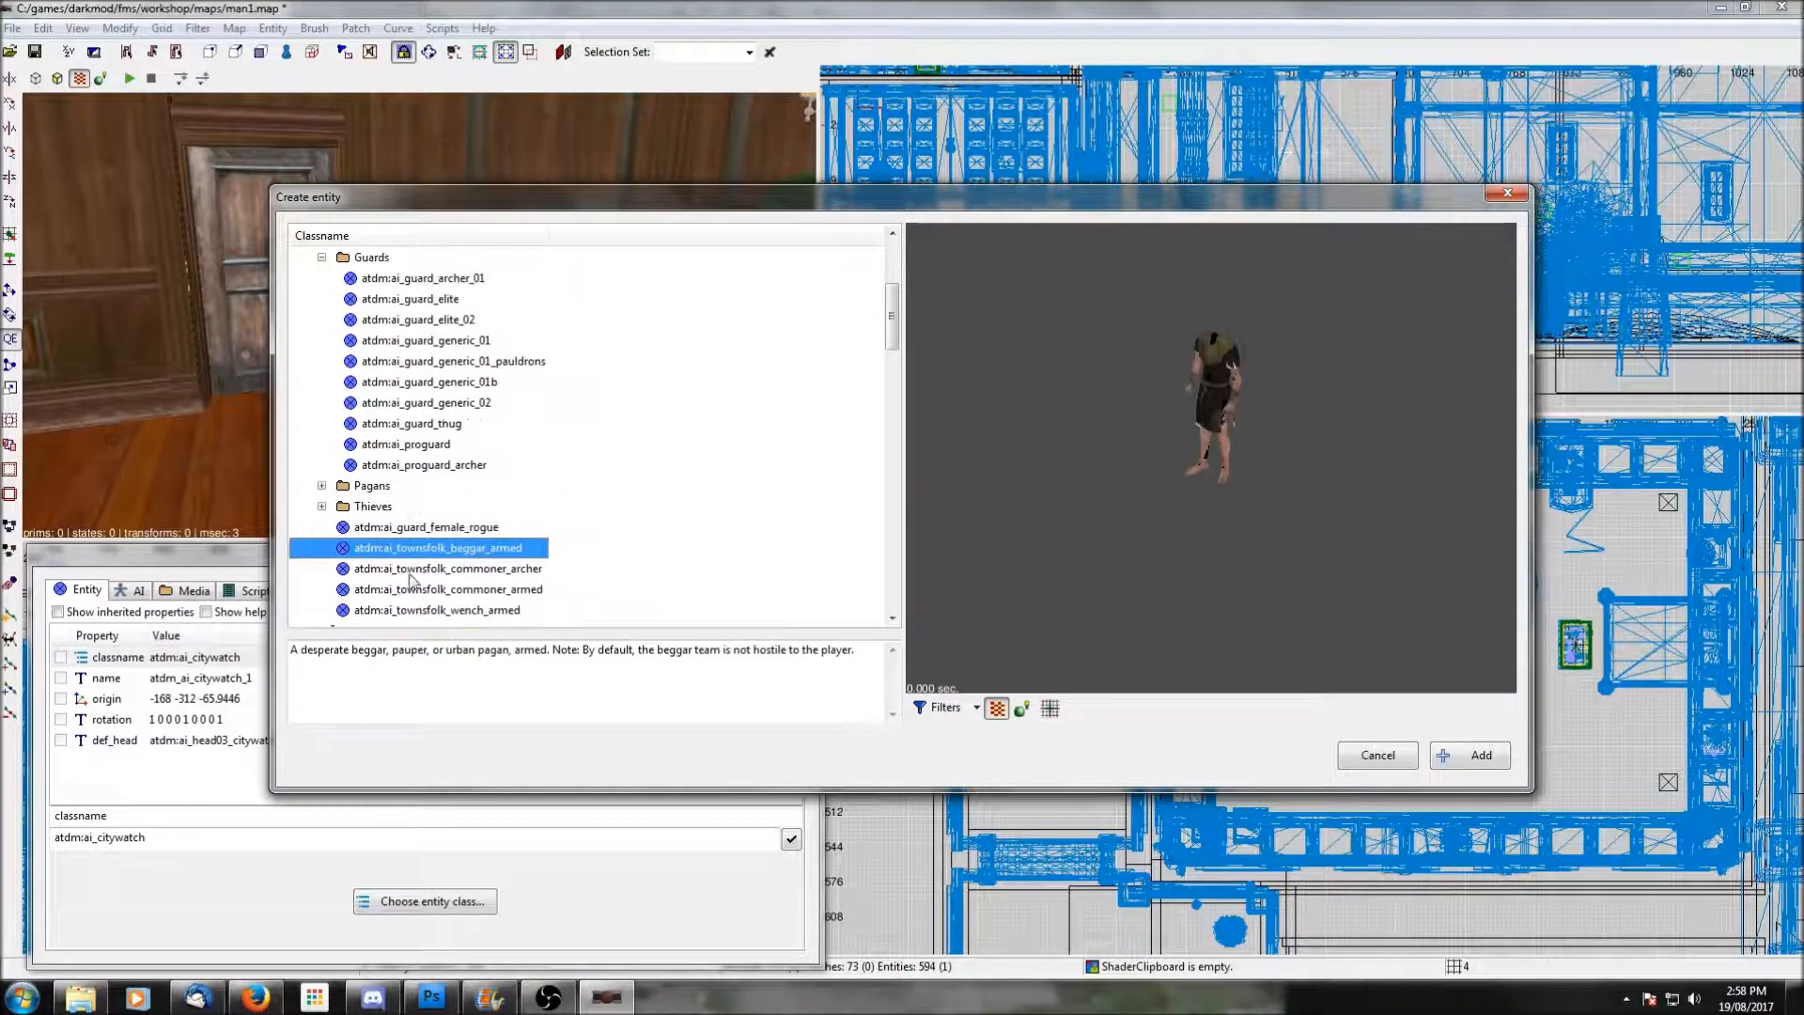
Expand the Thieves classes and preview the professional burglars, female rogue, female thief, atdm:ai_thief02 and atdm:ai_thief02_archer models.
left_click(321, 507)
left_click(434, 548)
left_click(434, 569)
scroll(434, 545, "down", 1)
left_click(432, 527)
left_click(432, 548)
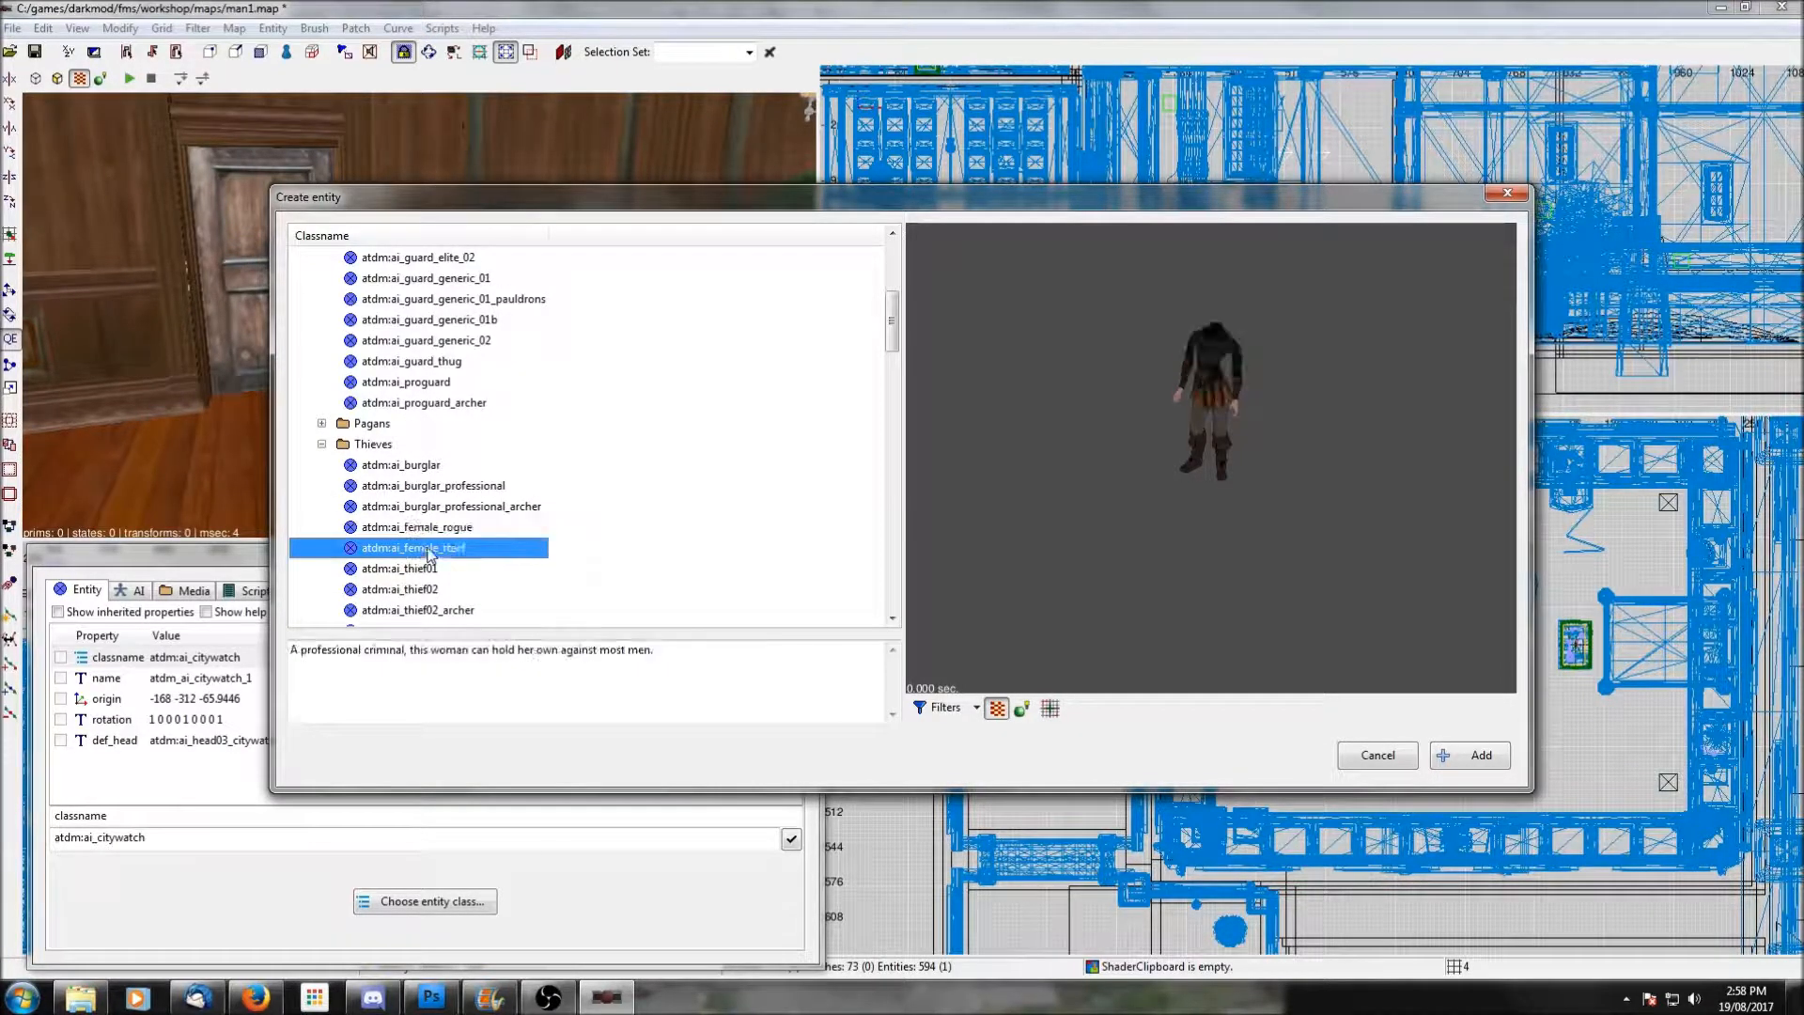
scroll(431, 540, "down", 1)
left_click(428, 528)
left_click(427, 547)
Preview the townsfolk commoner archer, armed commoner and armed wench models.
scroll(425, 541, "down", 2)
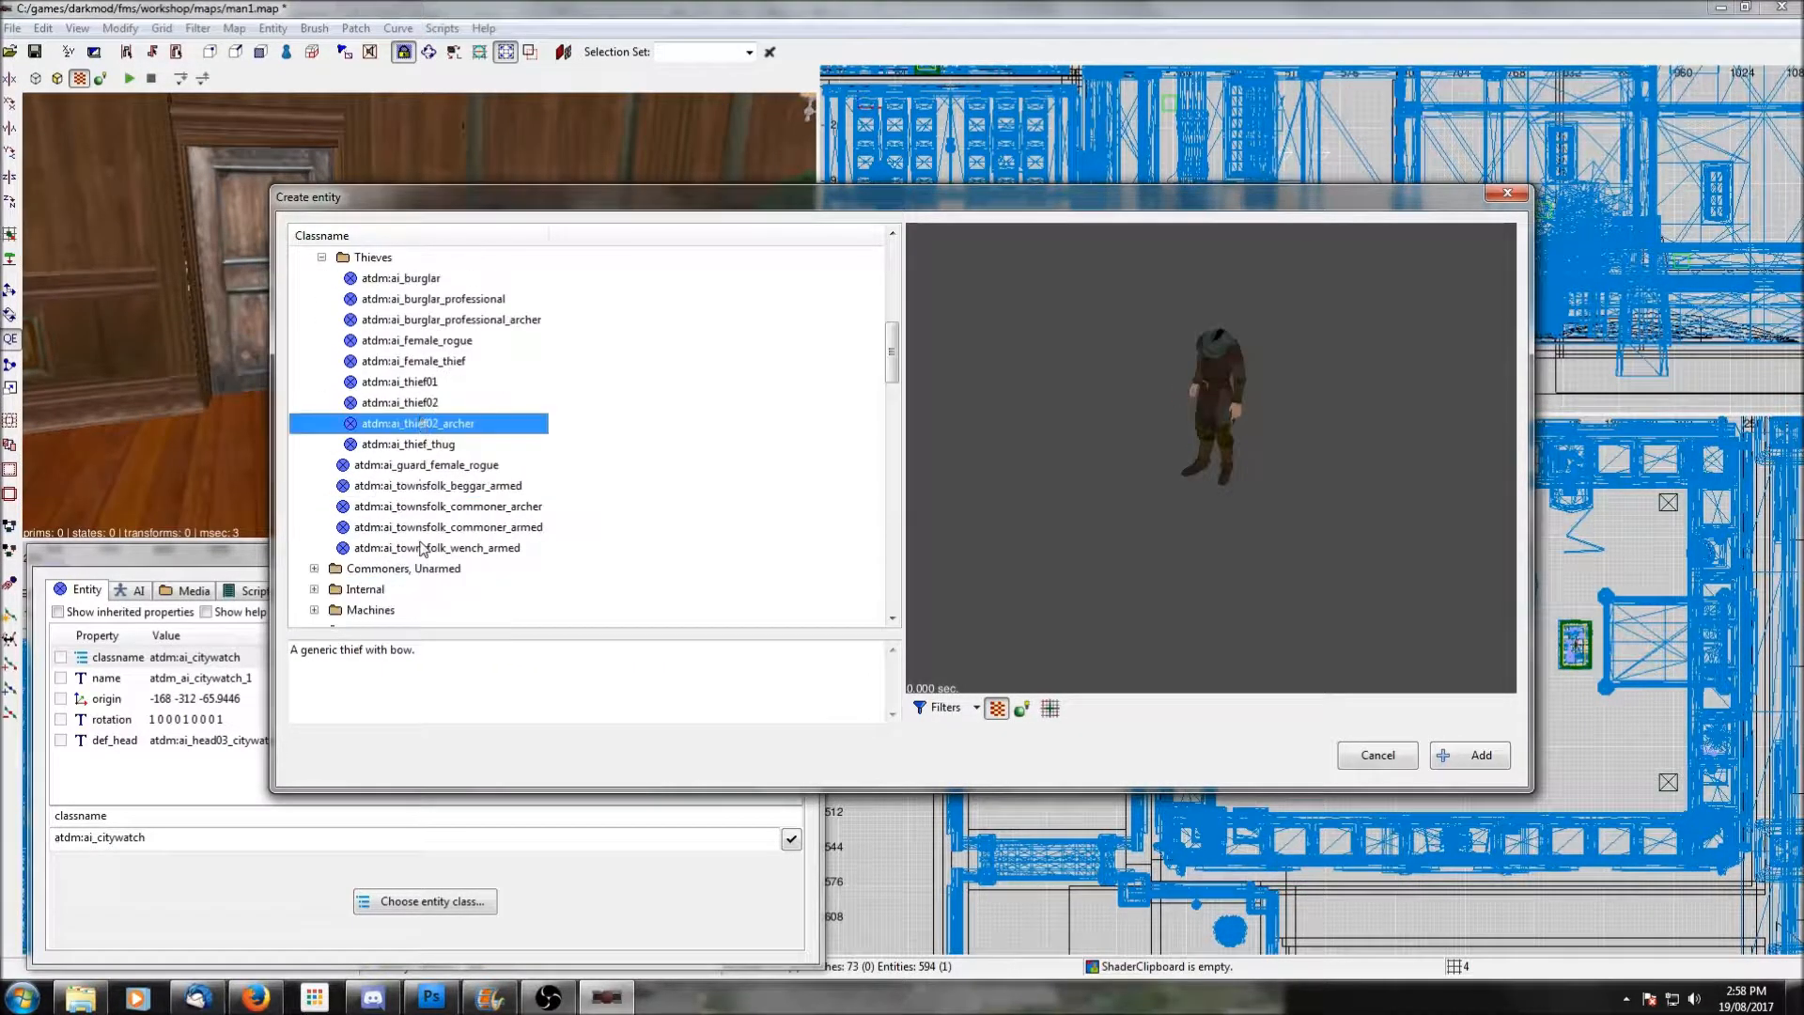
left_click(421, 511)
left_click(422, 527)
left_click(423, 548)
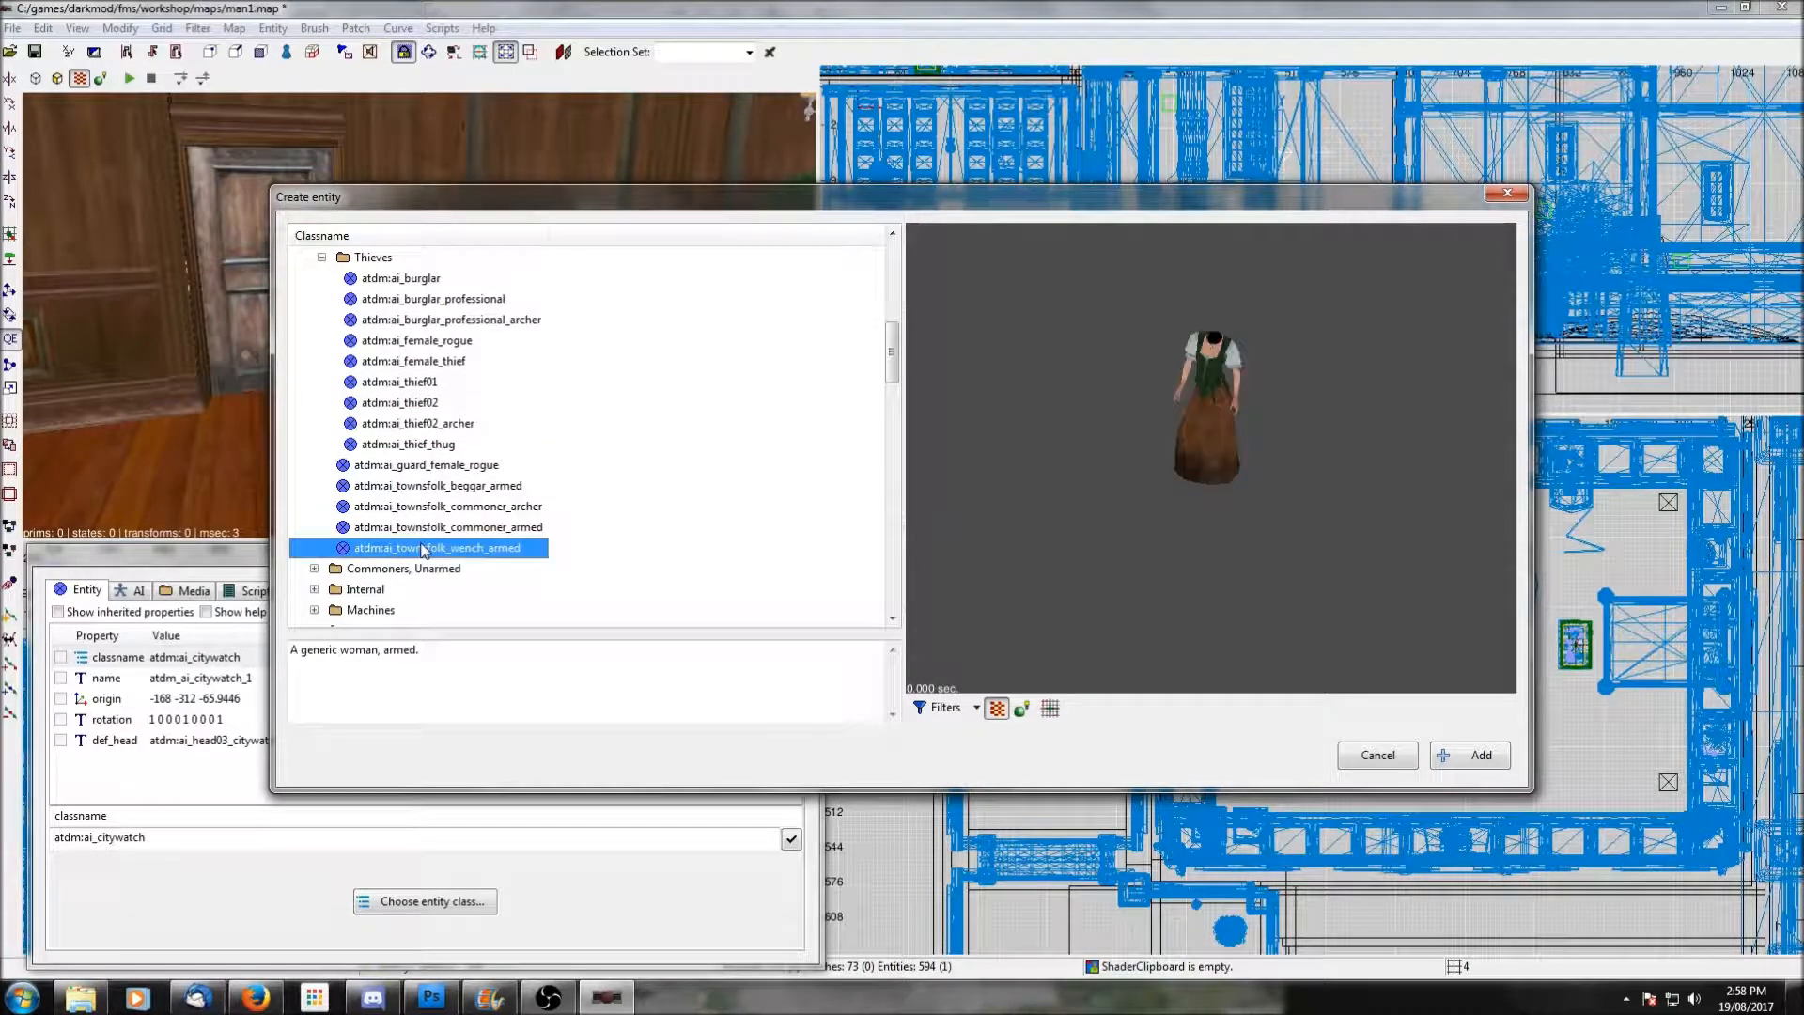
Browse past Commoners, Unarmed to the Machines classes and preview the first machine model.
left_click(425, 569)
scroll(423, 572, "down", 3)
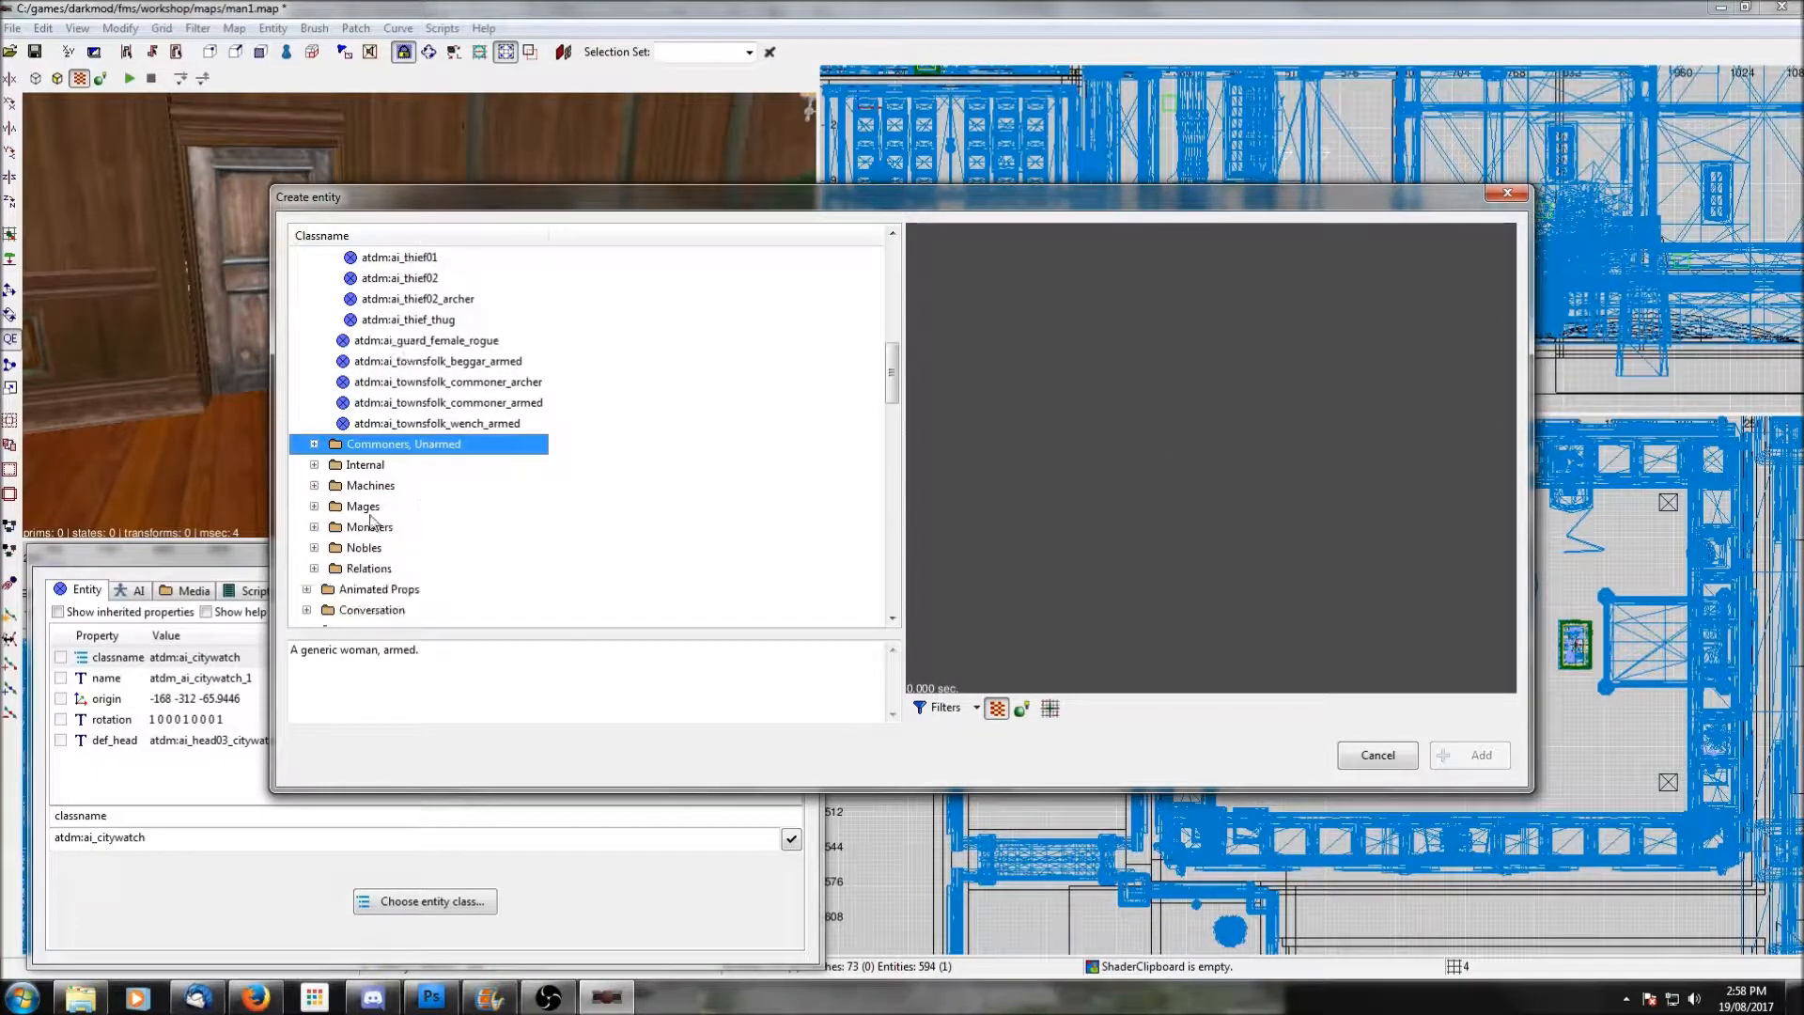
left_click(314, 424)
left_click(365, 446)
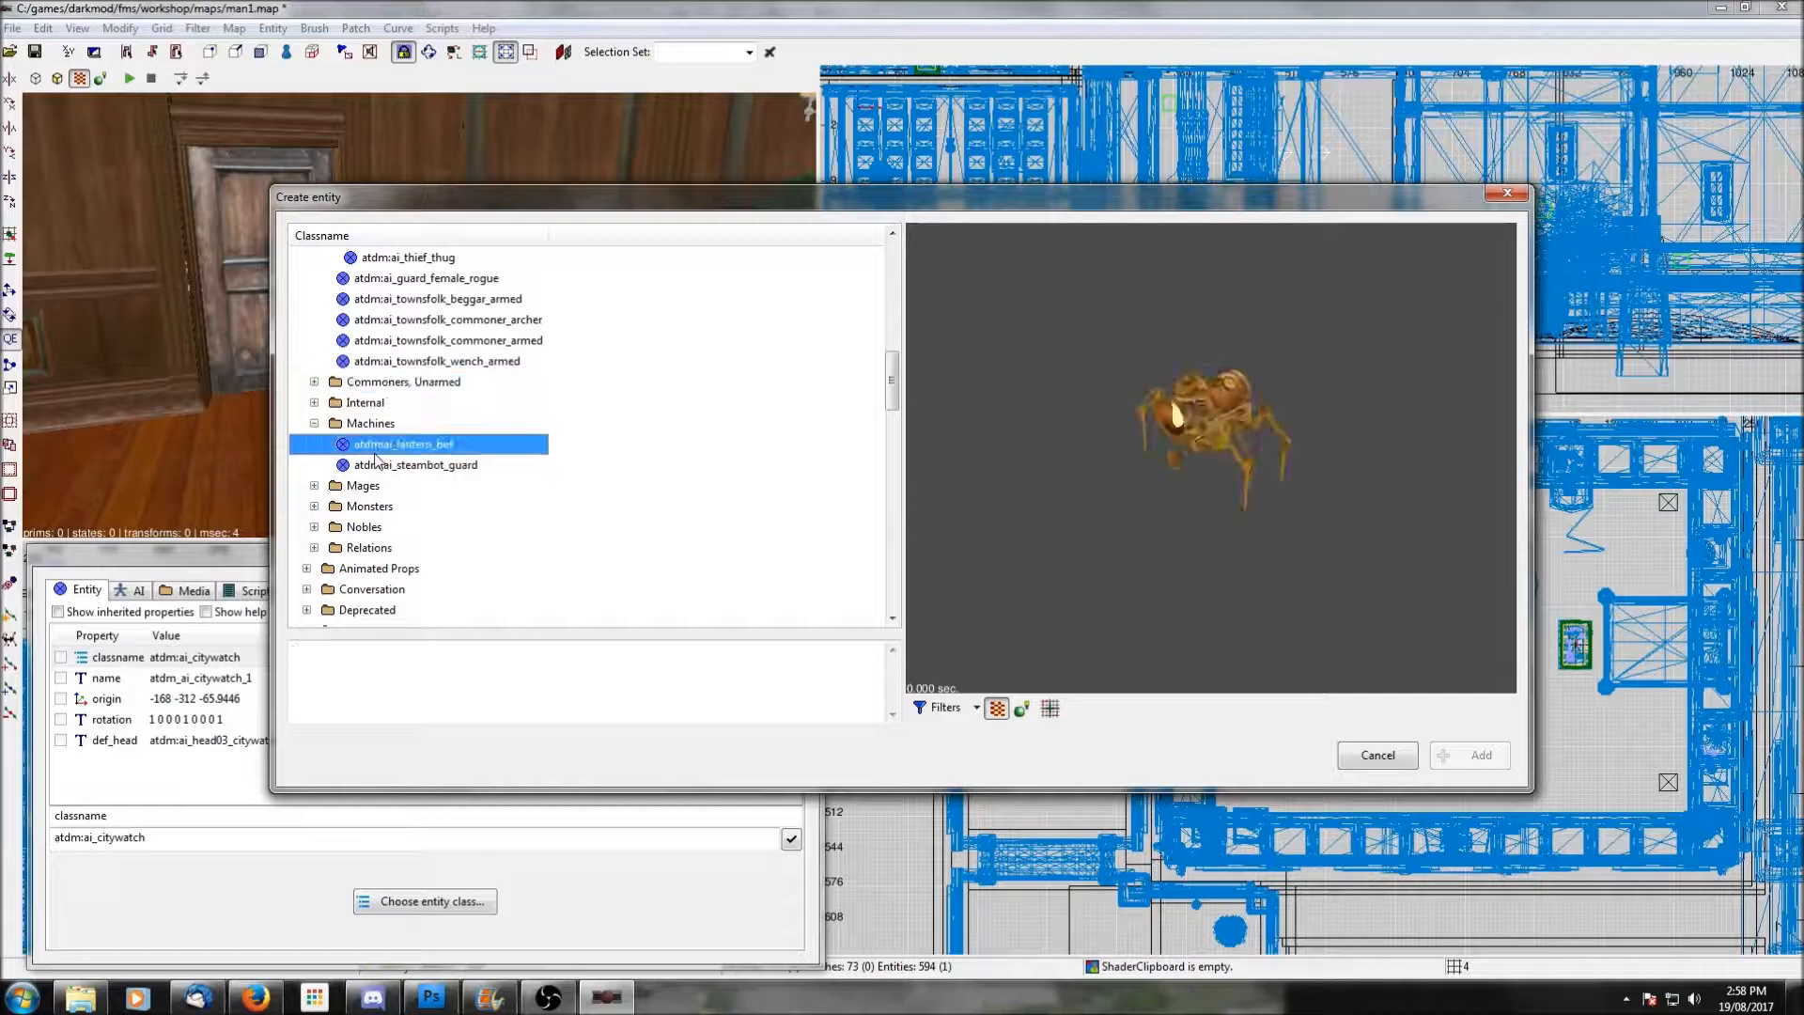
Preview the undead zombie_alt01, zombie and unarmed skeleton models in the Monsters classes.
left_click(417, 398)
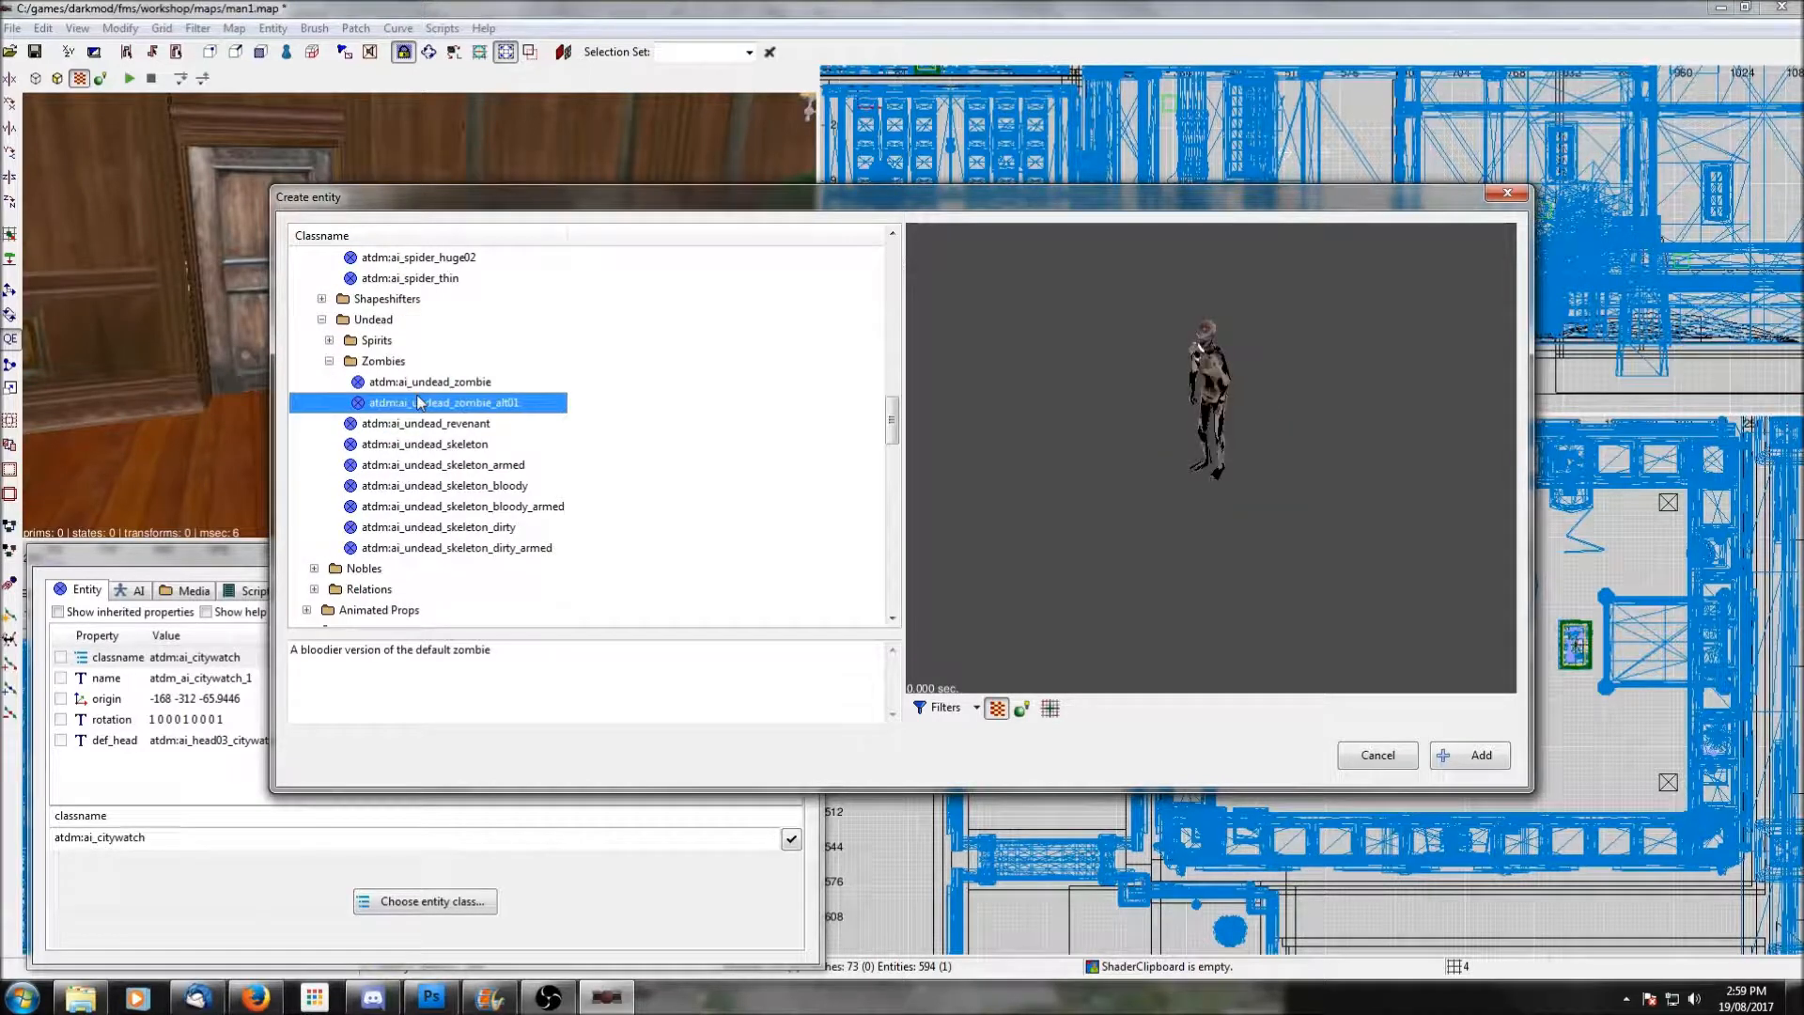
scroll(420, 402, "up", 1)
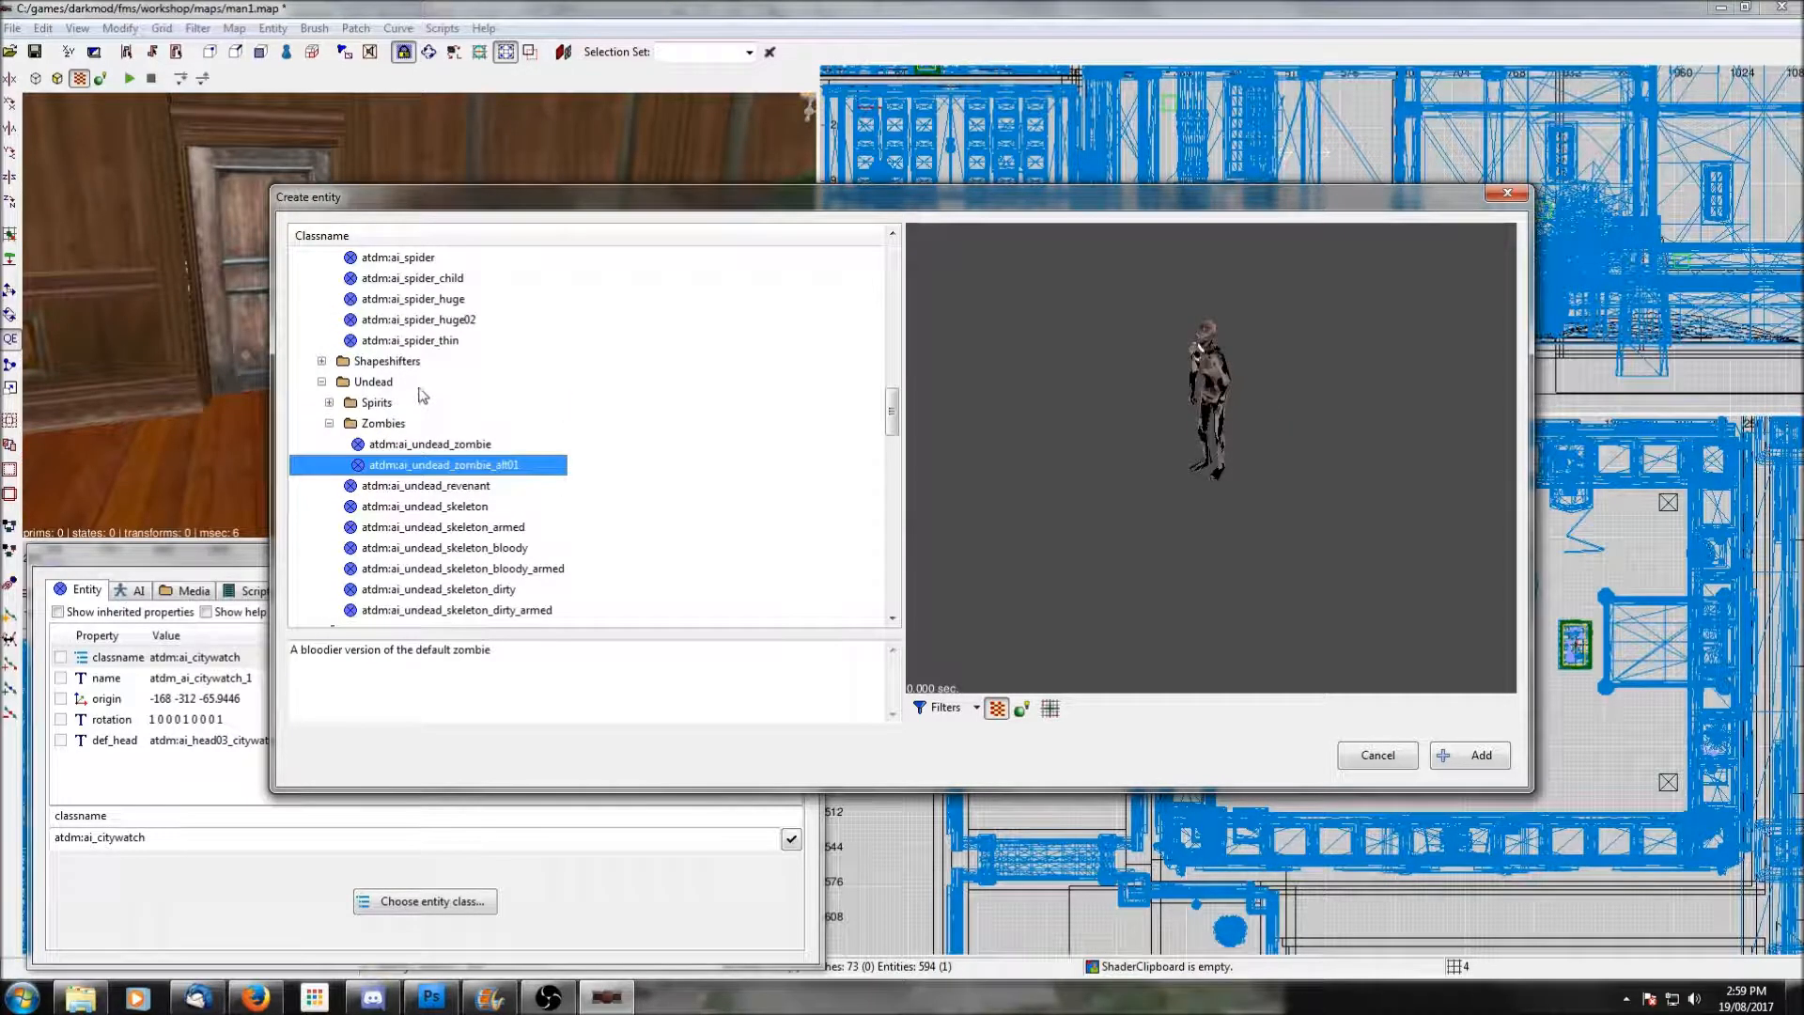
left_click(423, 445)
left_click(424, 507)
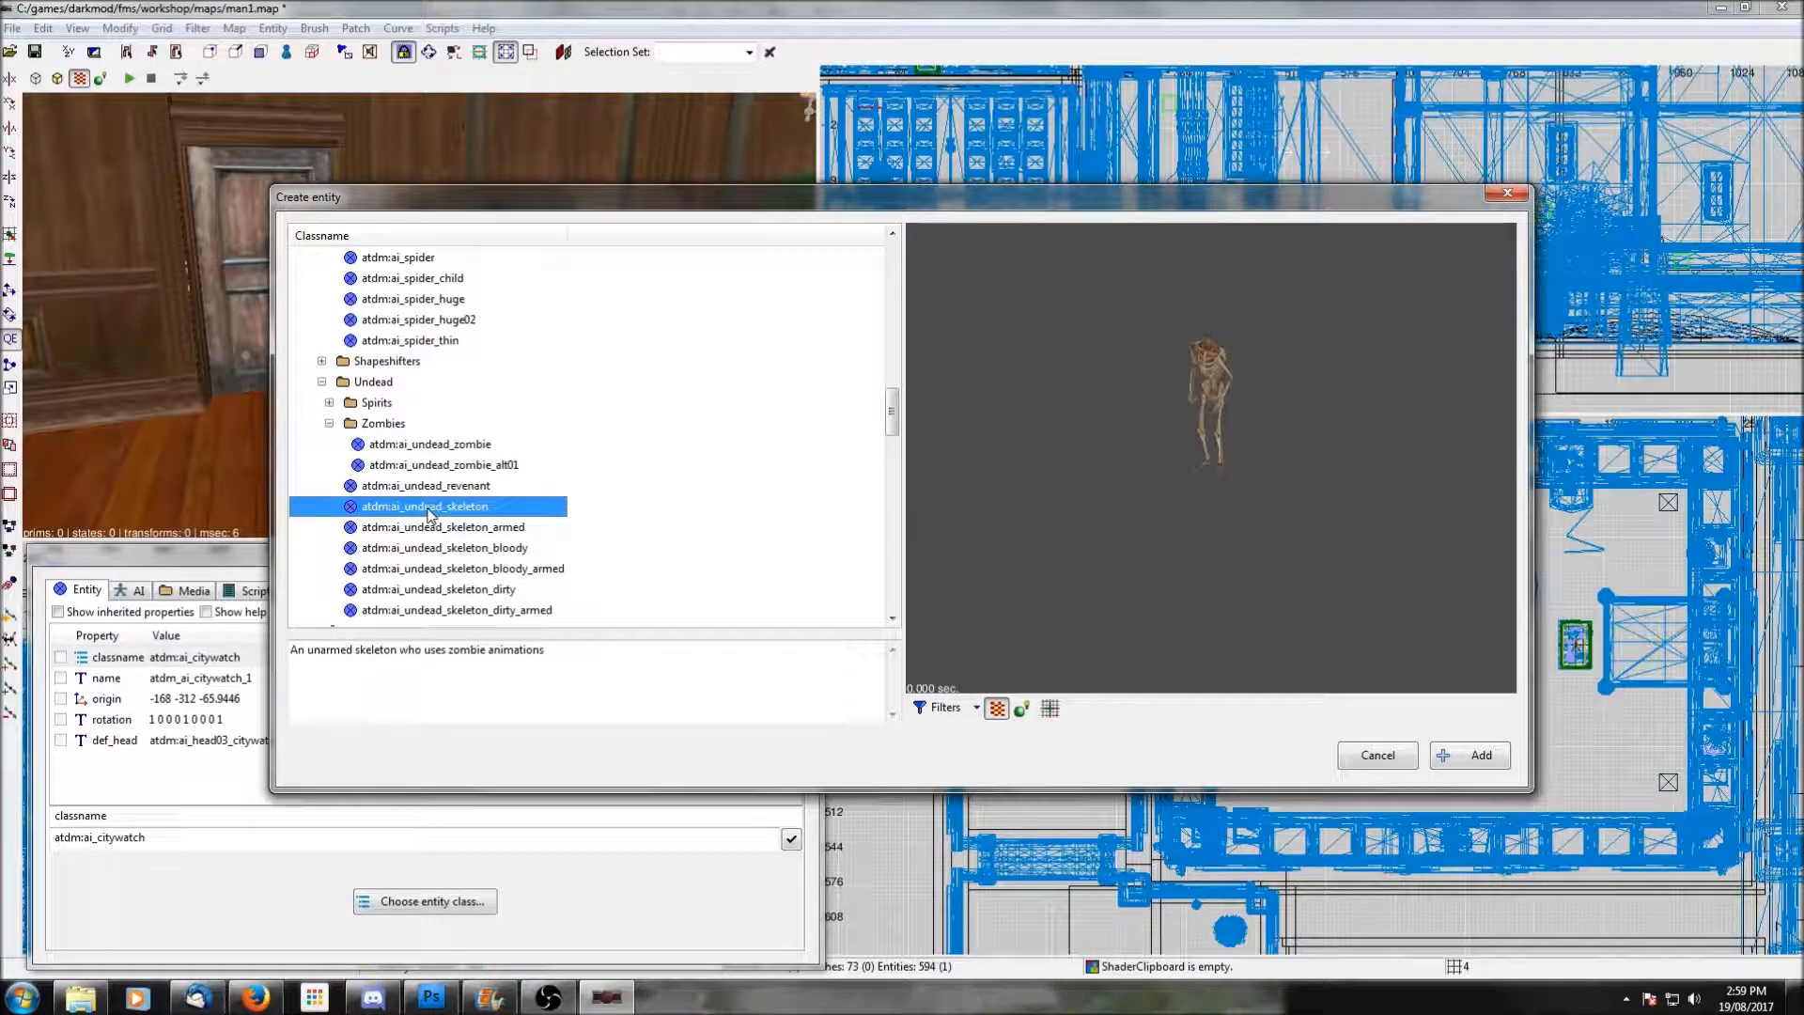
Preview the armed skeleton, bloody skeleton and dirty skeleton models, including the armed bloody and dirty variants.
scroll(430, 515, "down", 1)
left_click(434, 468)
left_click(435, 488)
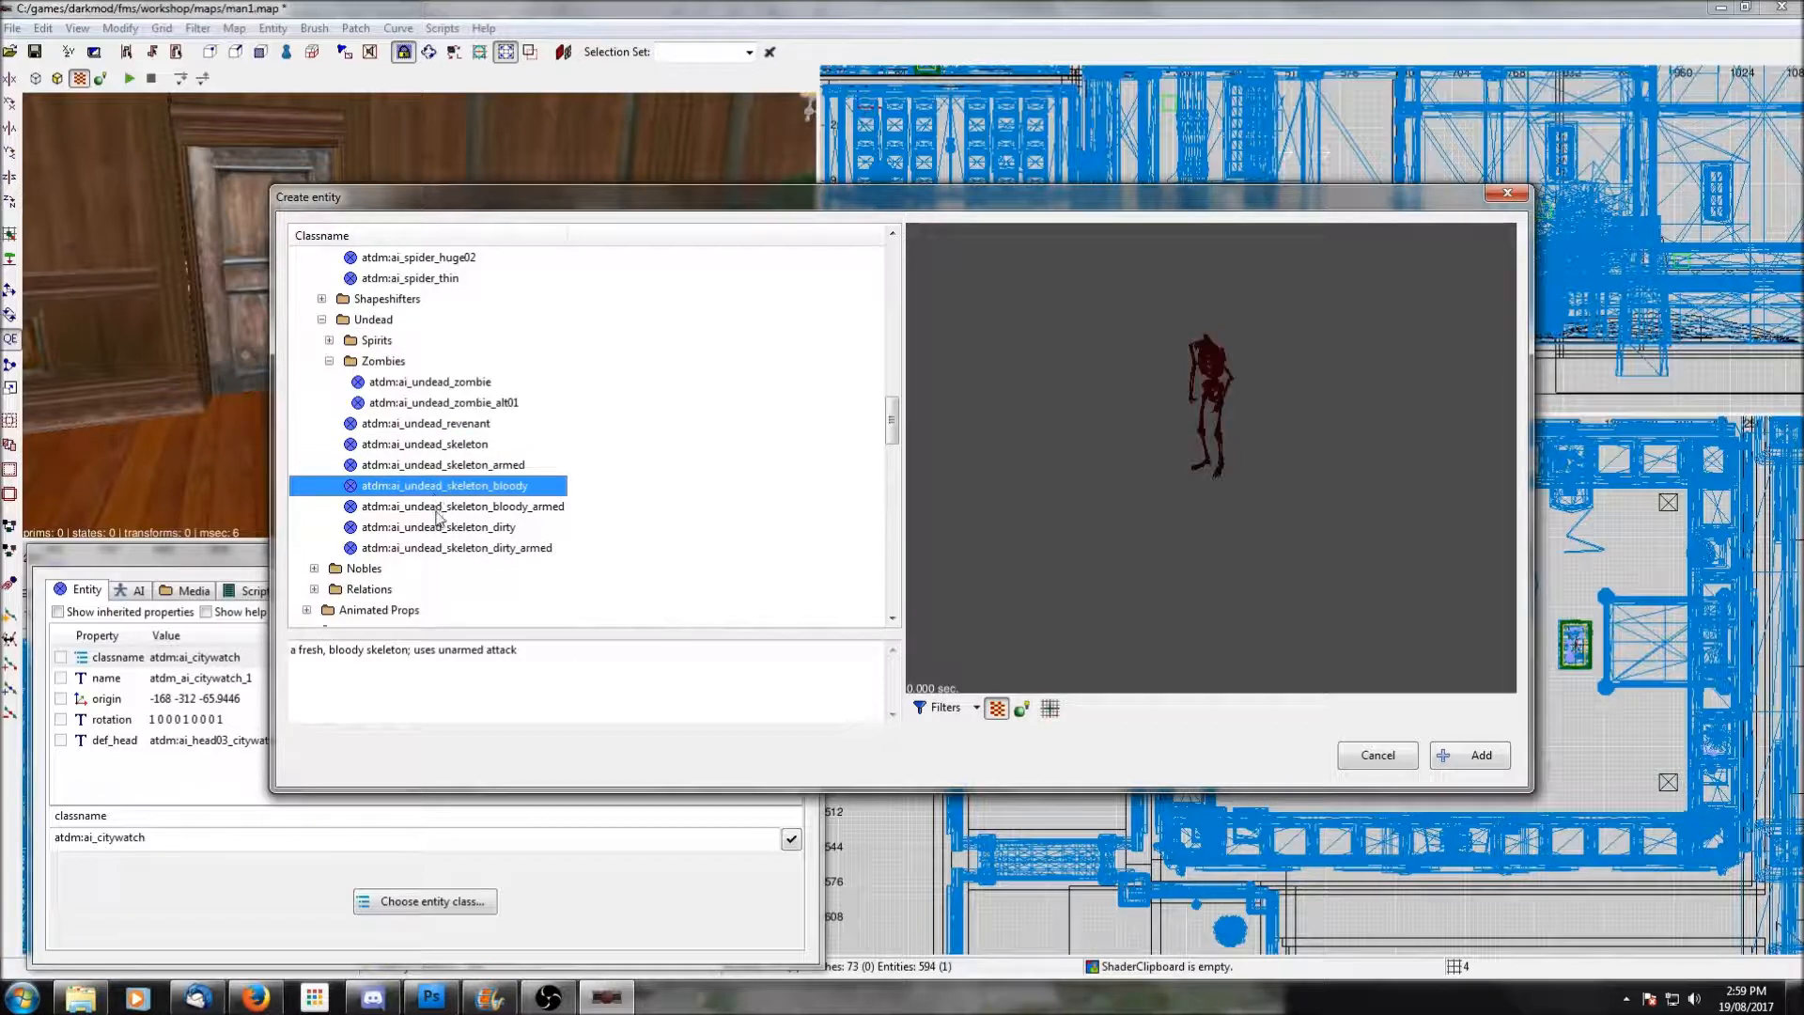
left_click(437, 508)
left_click(443, 529)
left_click(451, 548)
scroll(451, 552, "down", 1)
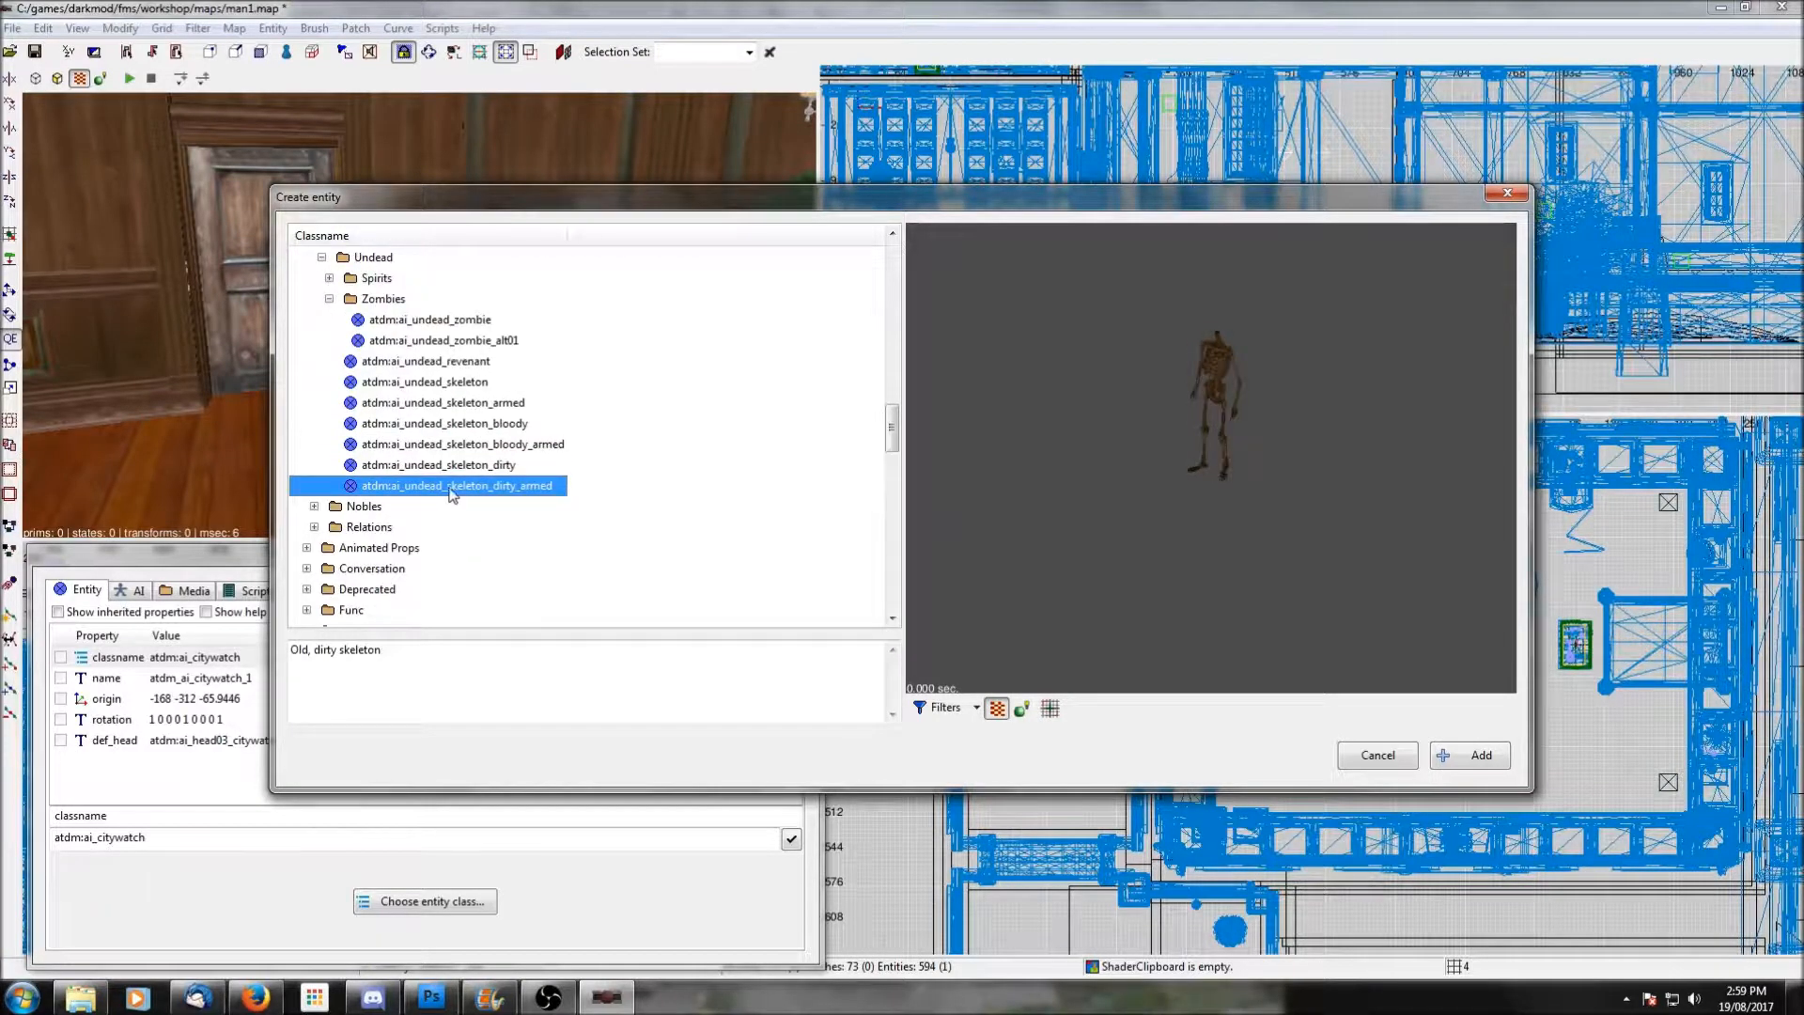
Expand the Armed group under Nobles and preview the atdm:ai_nobleman02_armed and atdm:ai_nobleman_armed models.
scroll(455, 495, "down", 1)
left_click(315, 445)
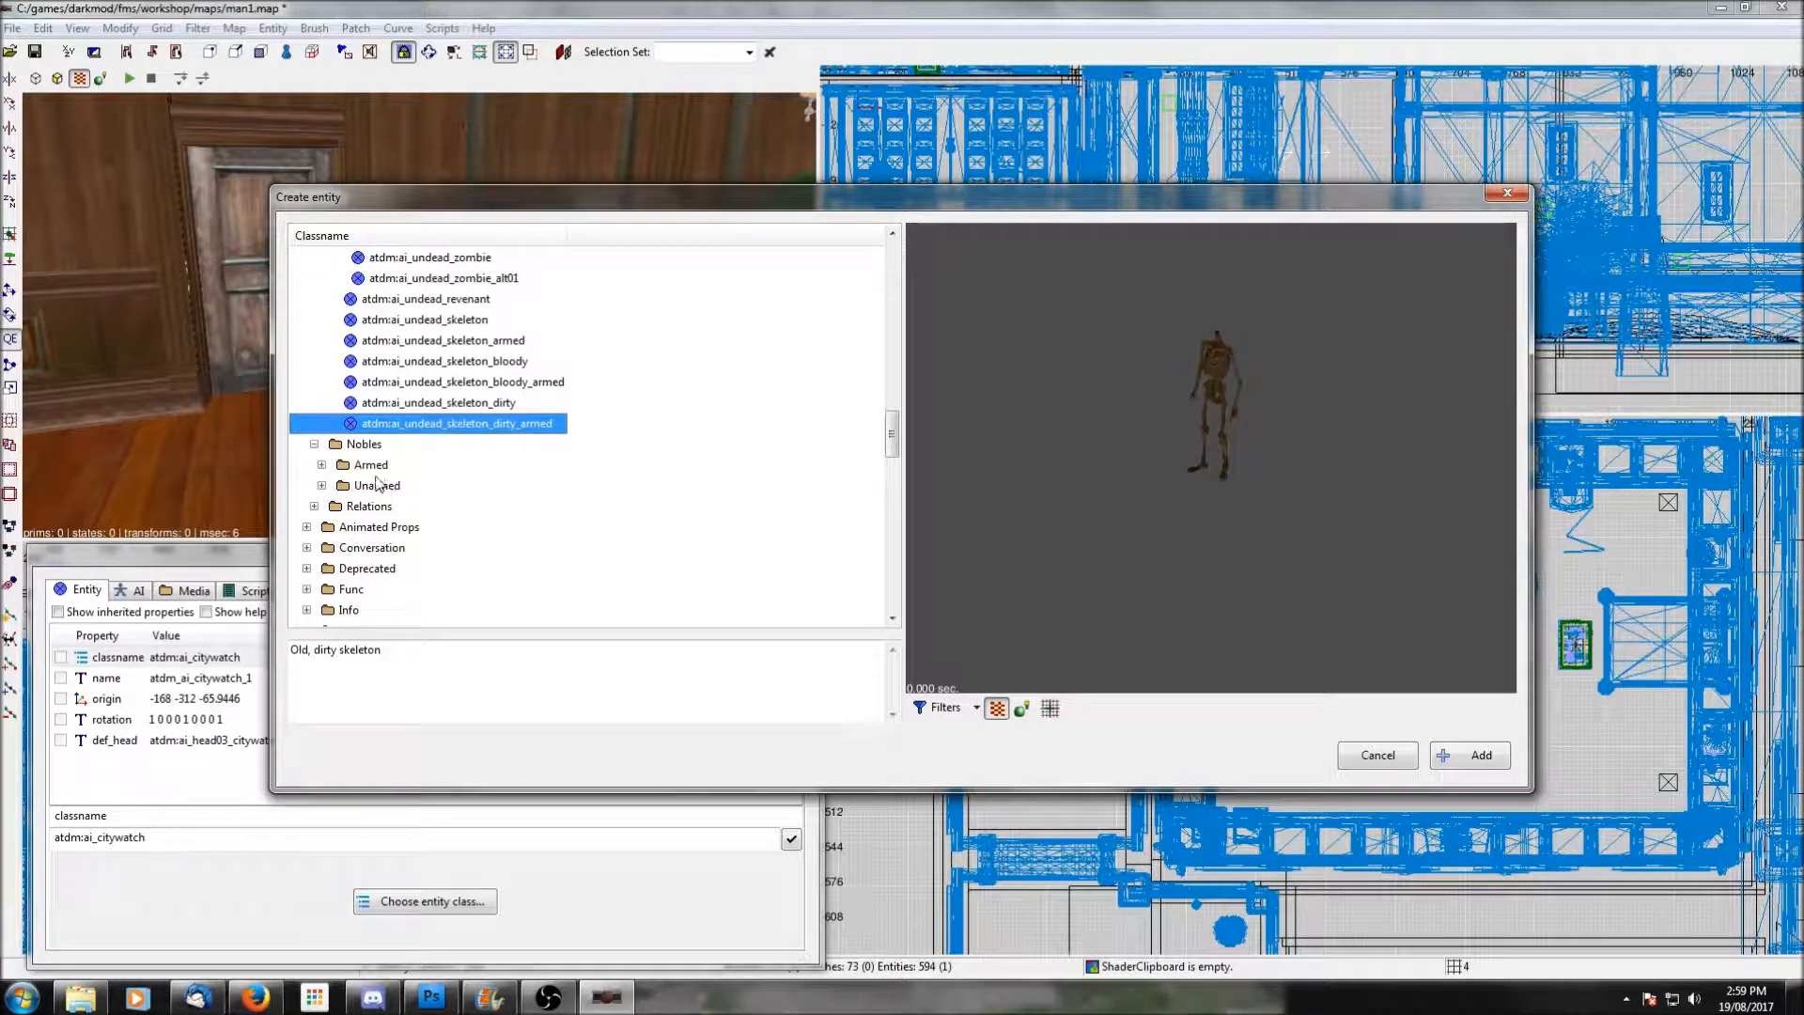
left_click(321, 464)
left_click(396, 486)
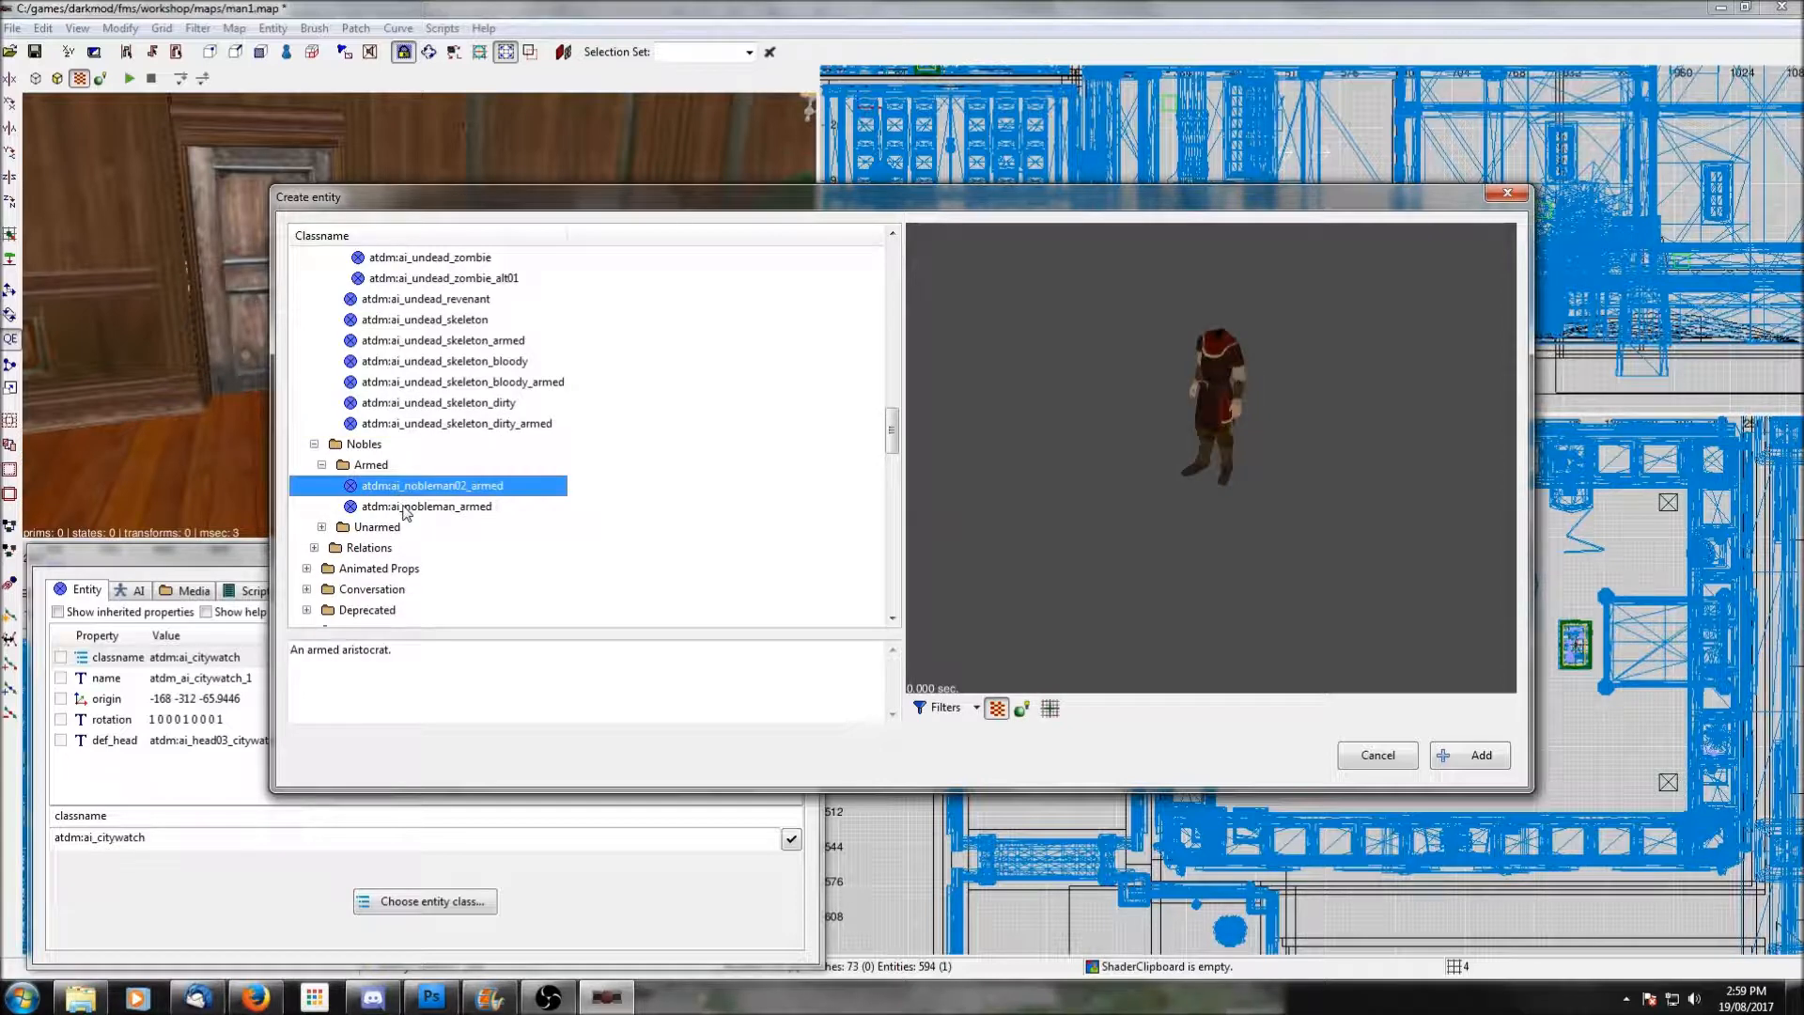
left_click(407, 507)
scroll(406, 512, "down", 2)
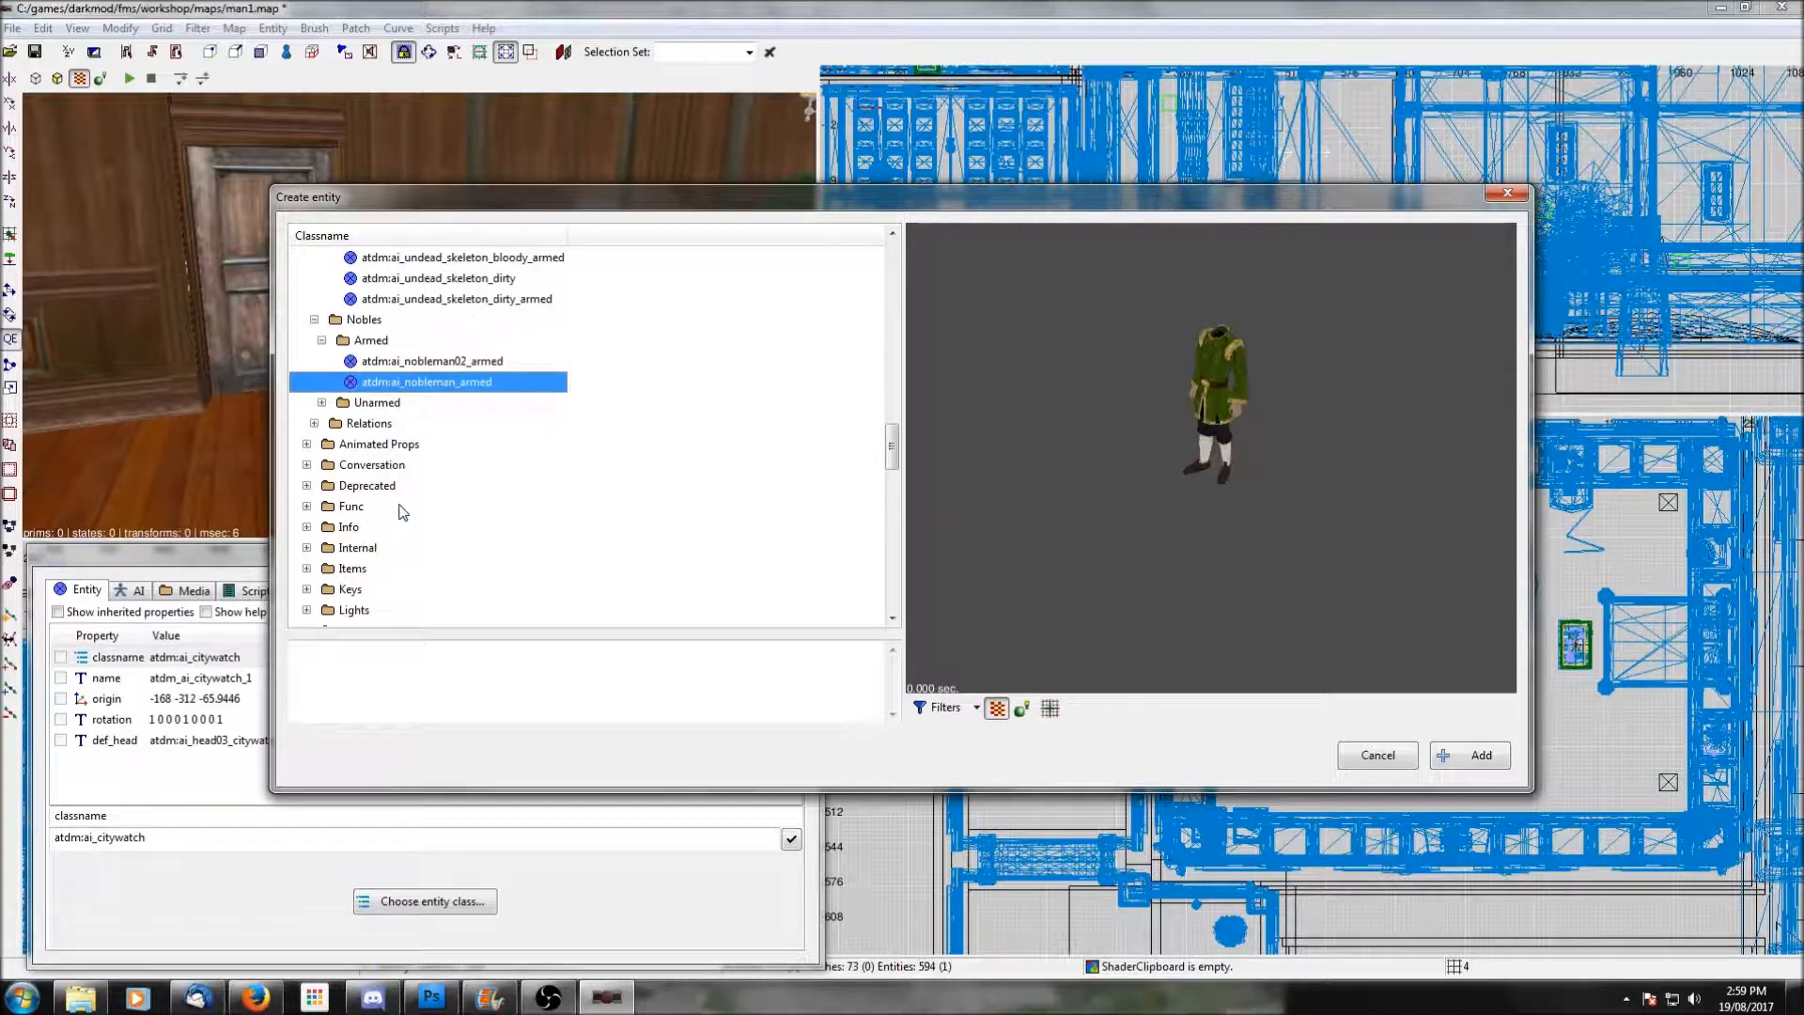
Expand the Unarmed group under Nobles and preview the nobleman and aristocratic lady models.
left_click(321, 402)
left_click(395, 424)
left_click(406, 467)
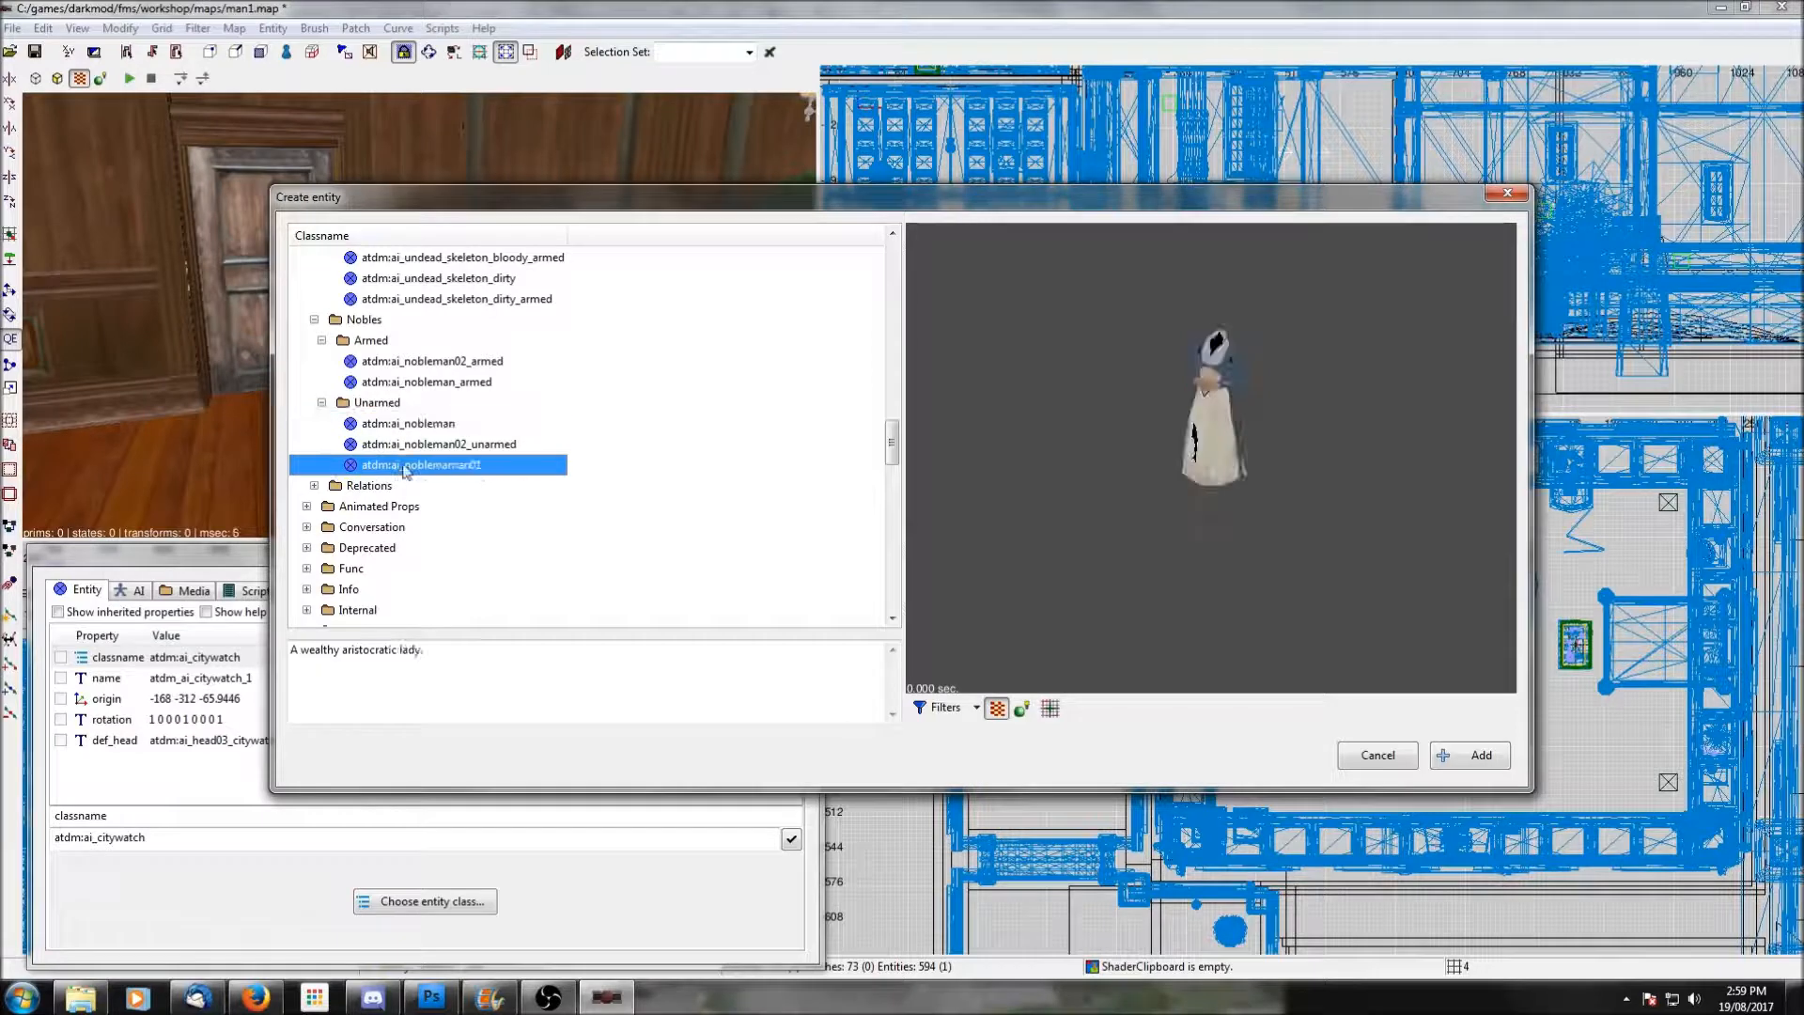
scroll(406, 467, "down", 1)
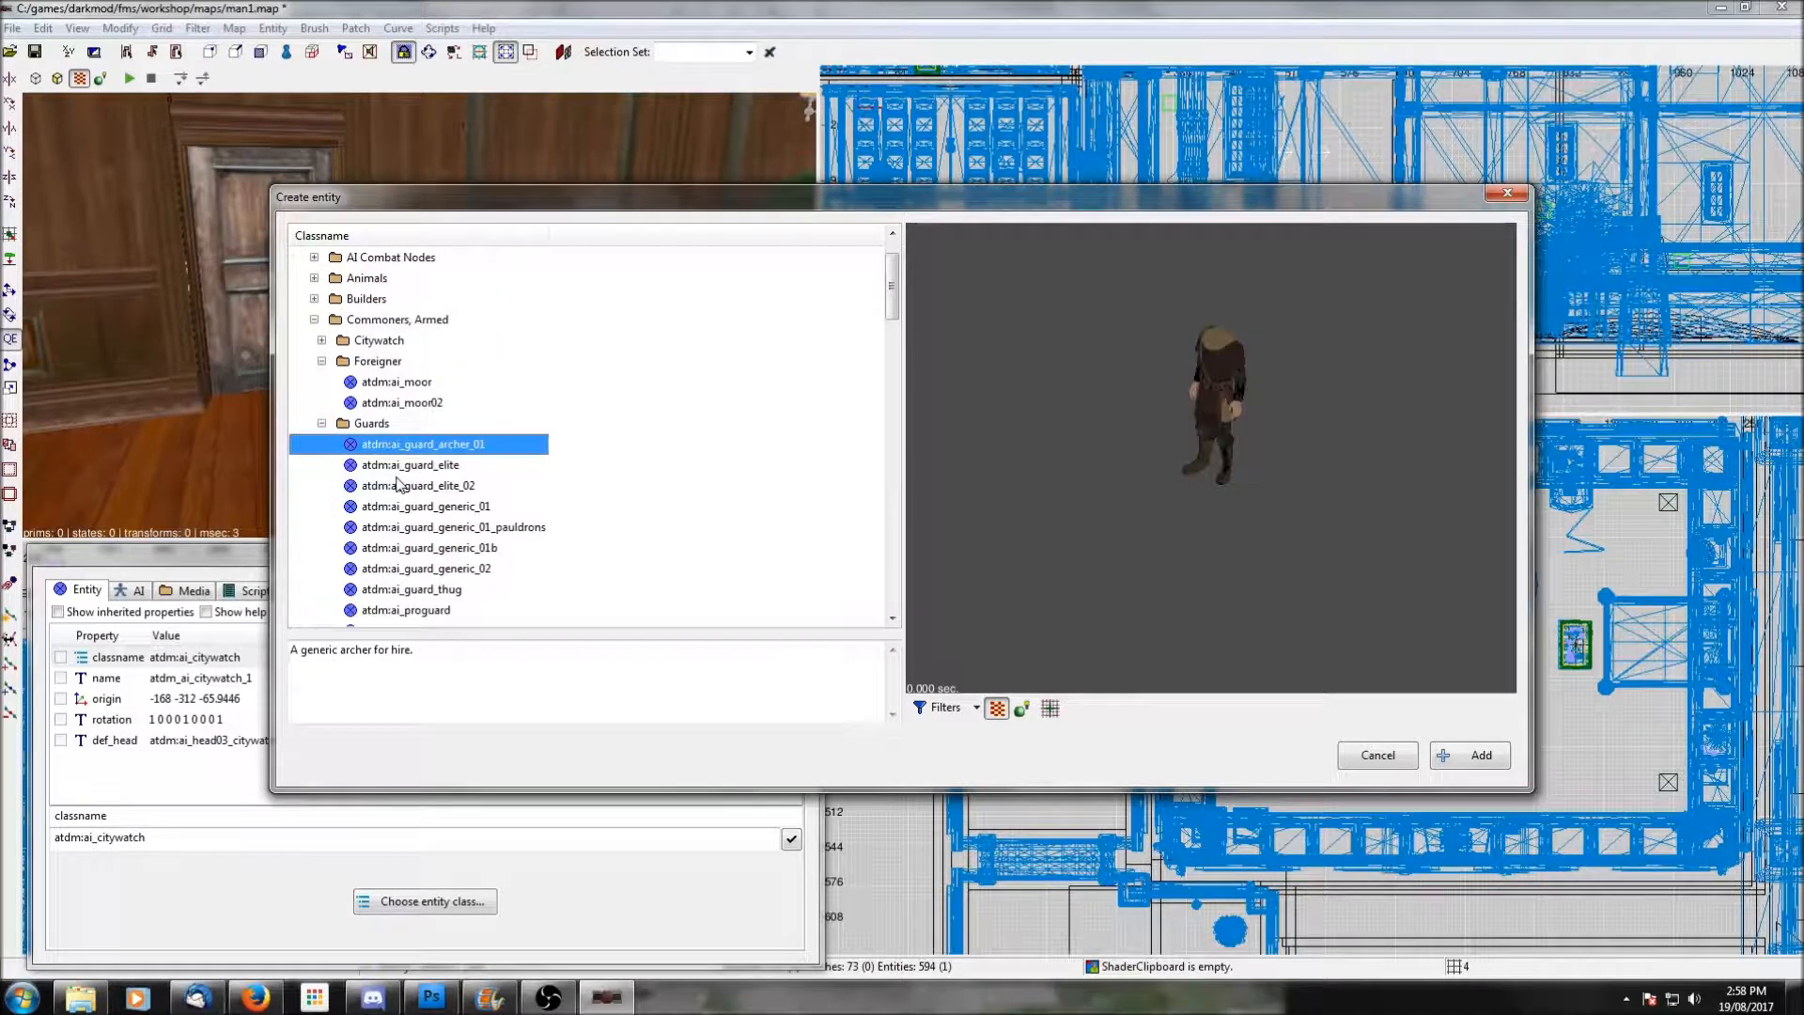
Preview the Guards models one after another, from atdm:ai_guard_elite through the generic guards and thug to atdm:ai_proguard.
left_click(398, 466)
left_click(408, 487)
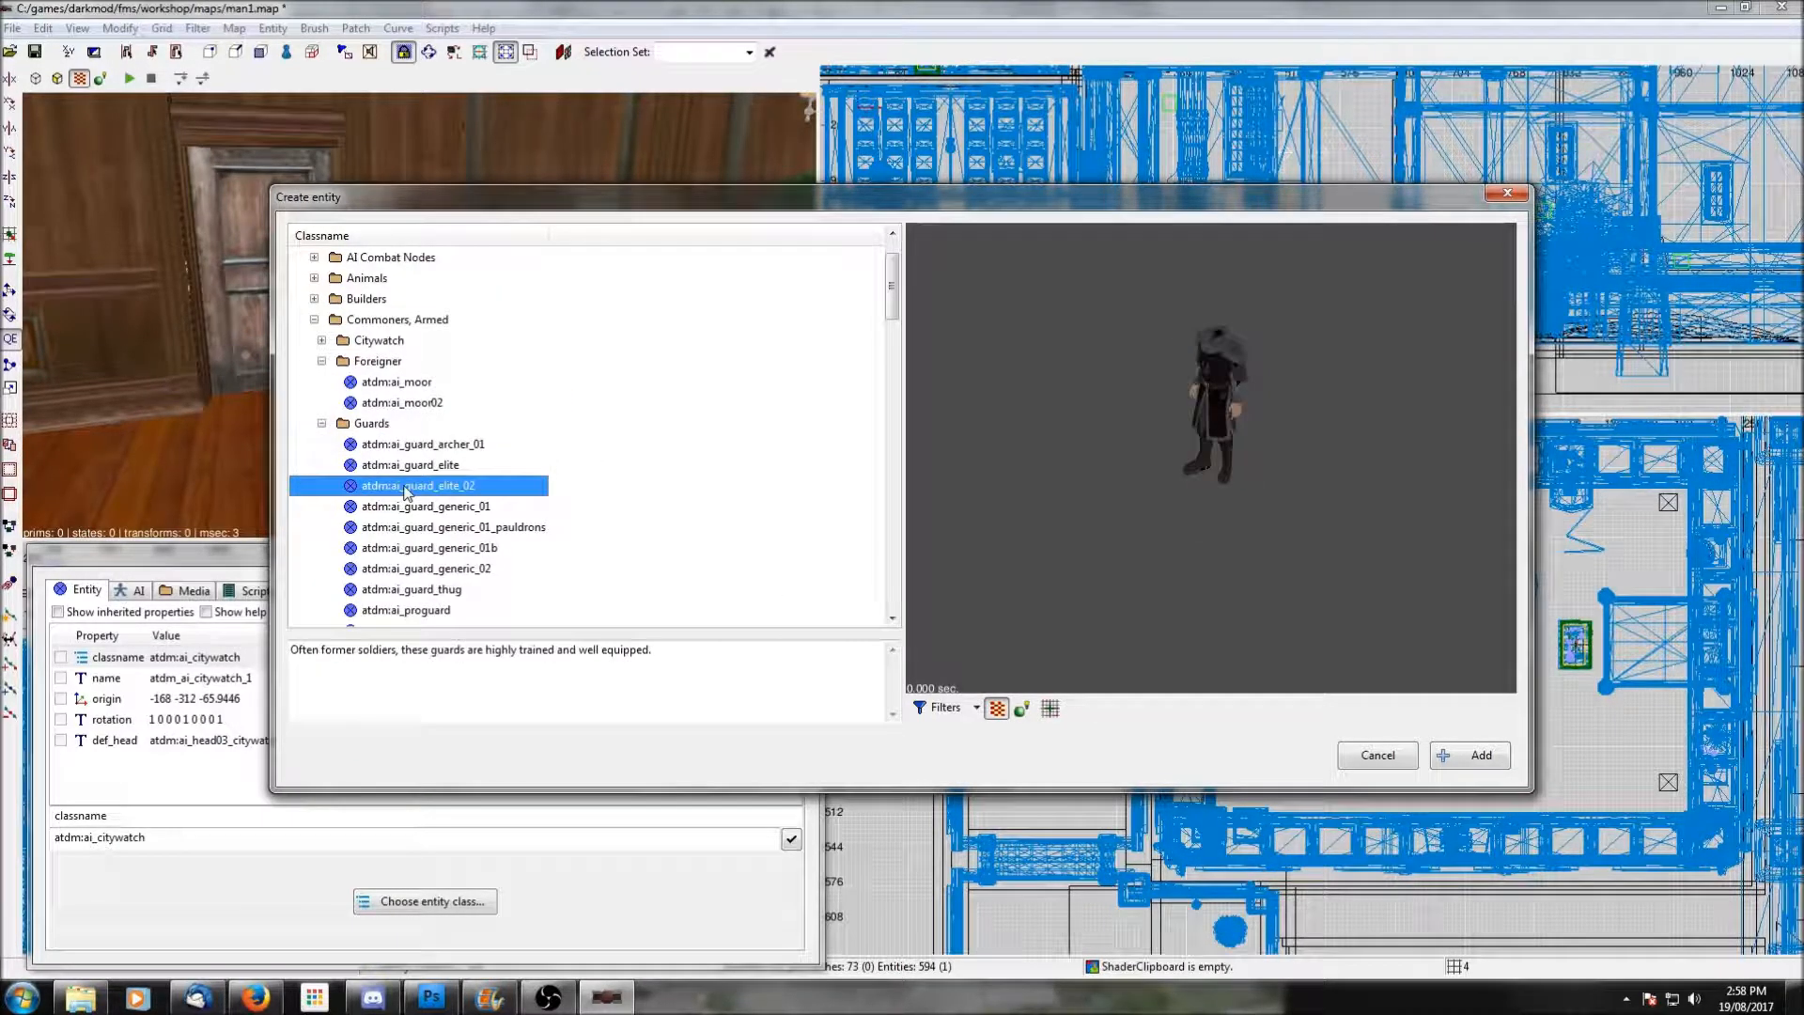
key("Down")
key("Down")
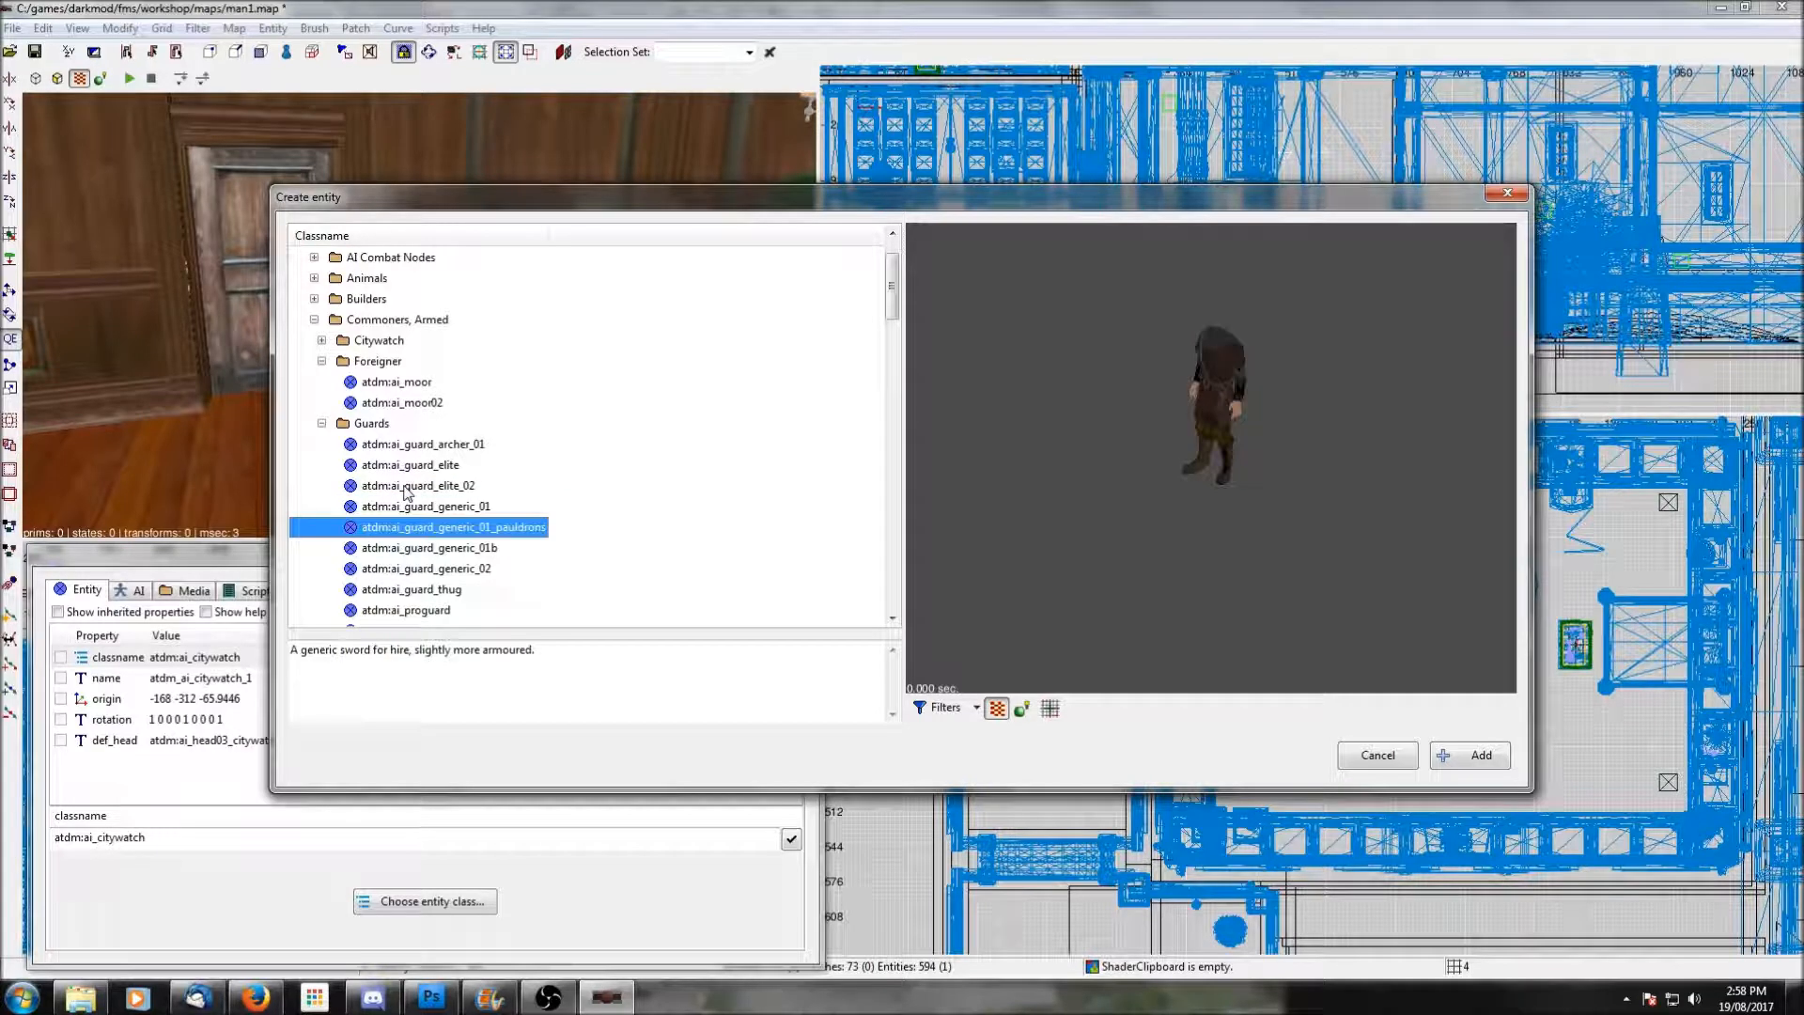
key("Down")
key("Down")
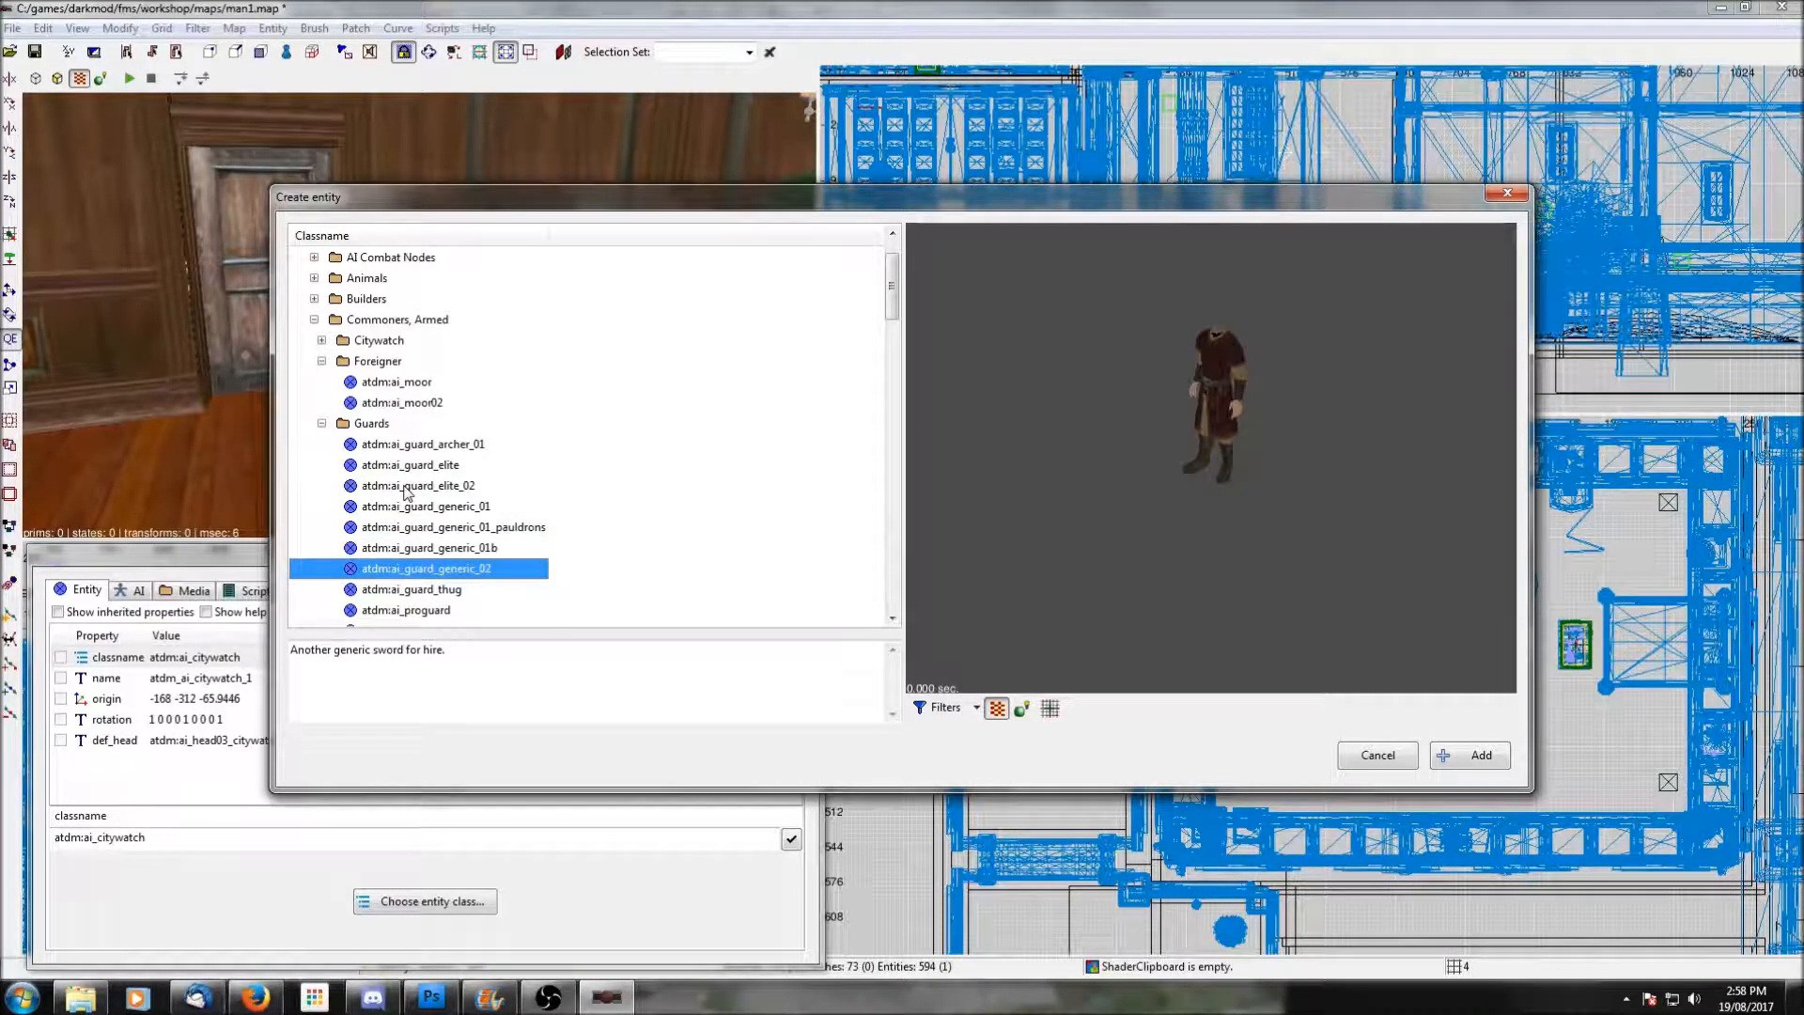
key("Down")
key("Down")
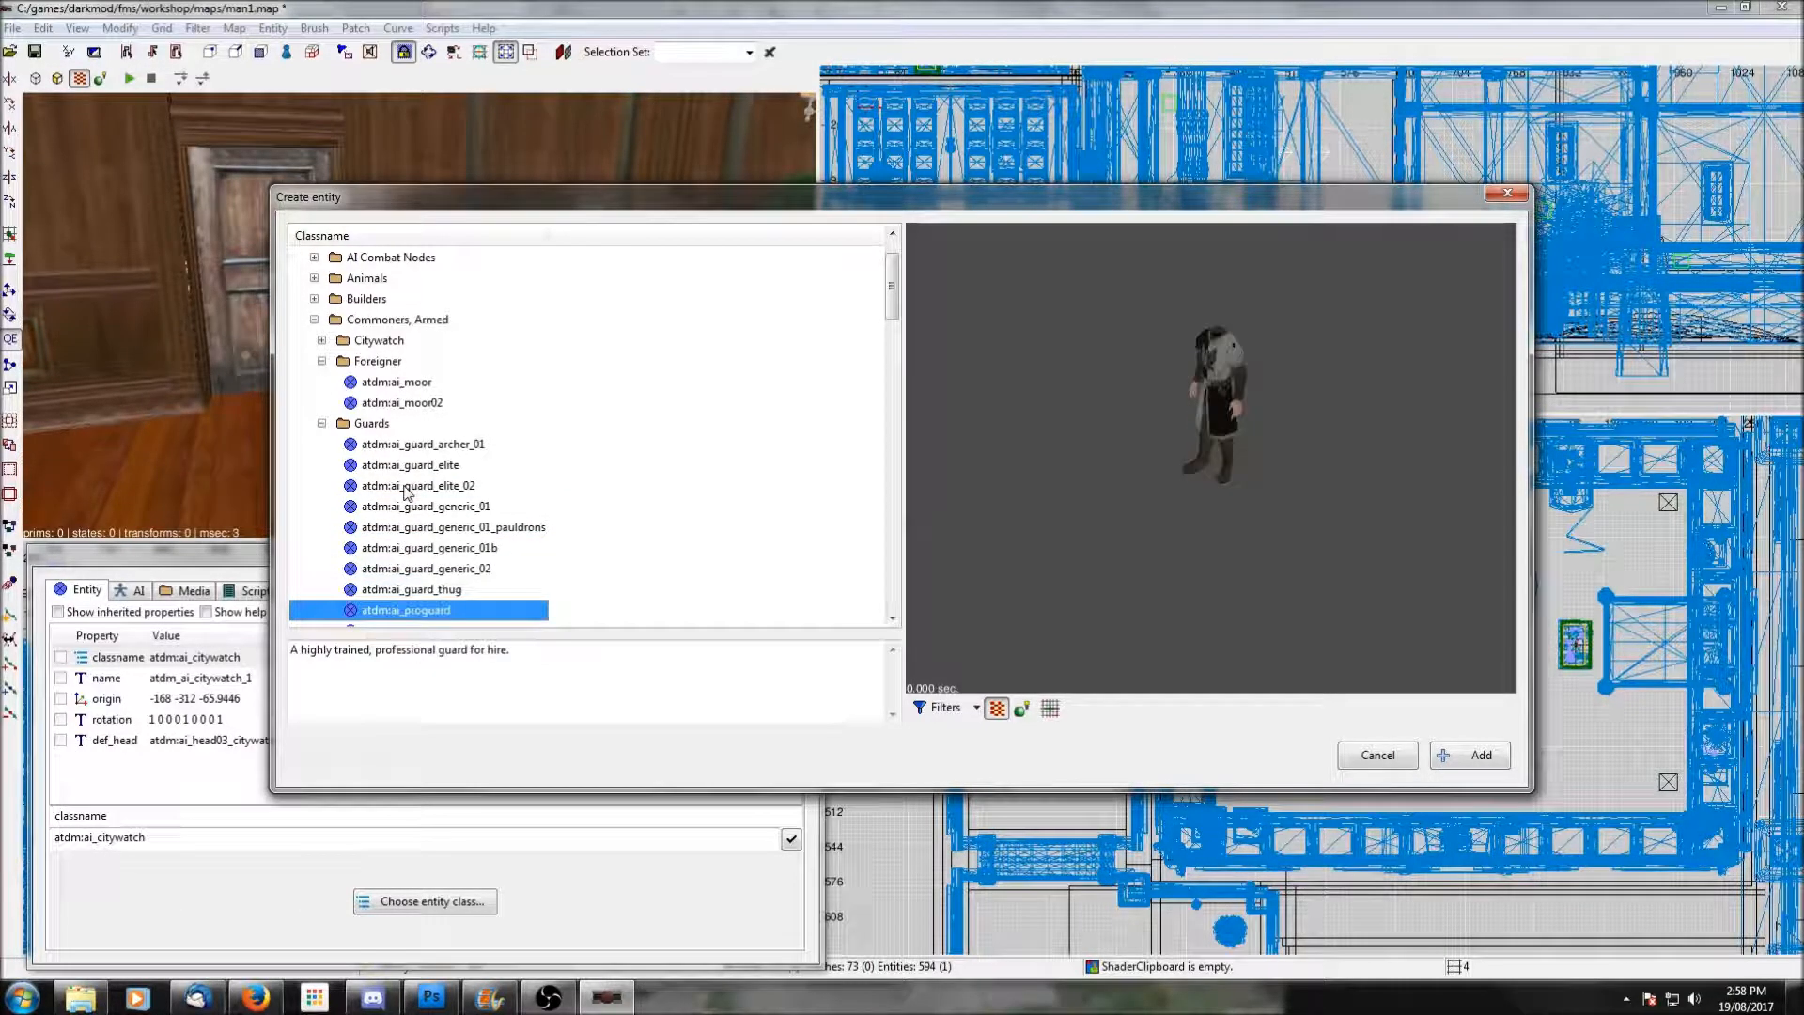
key("Down")
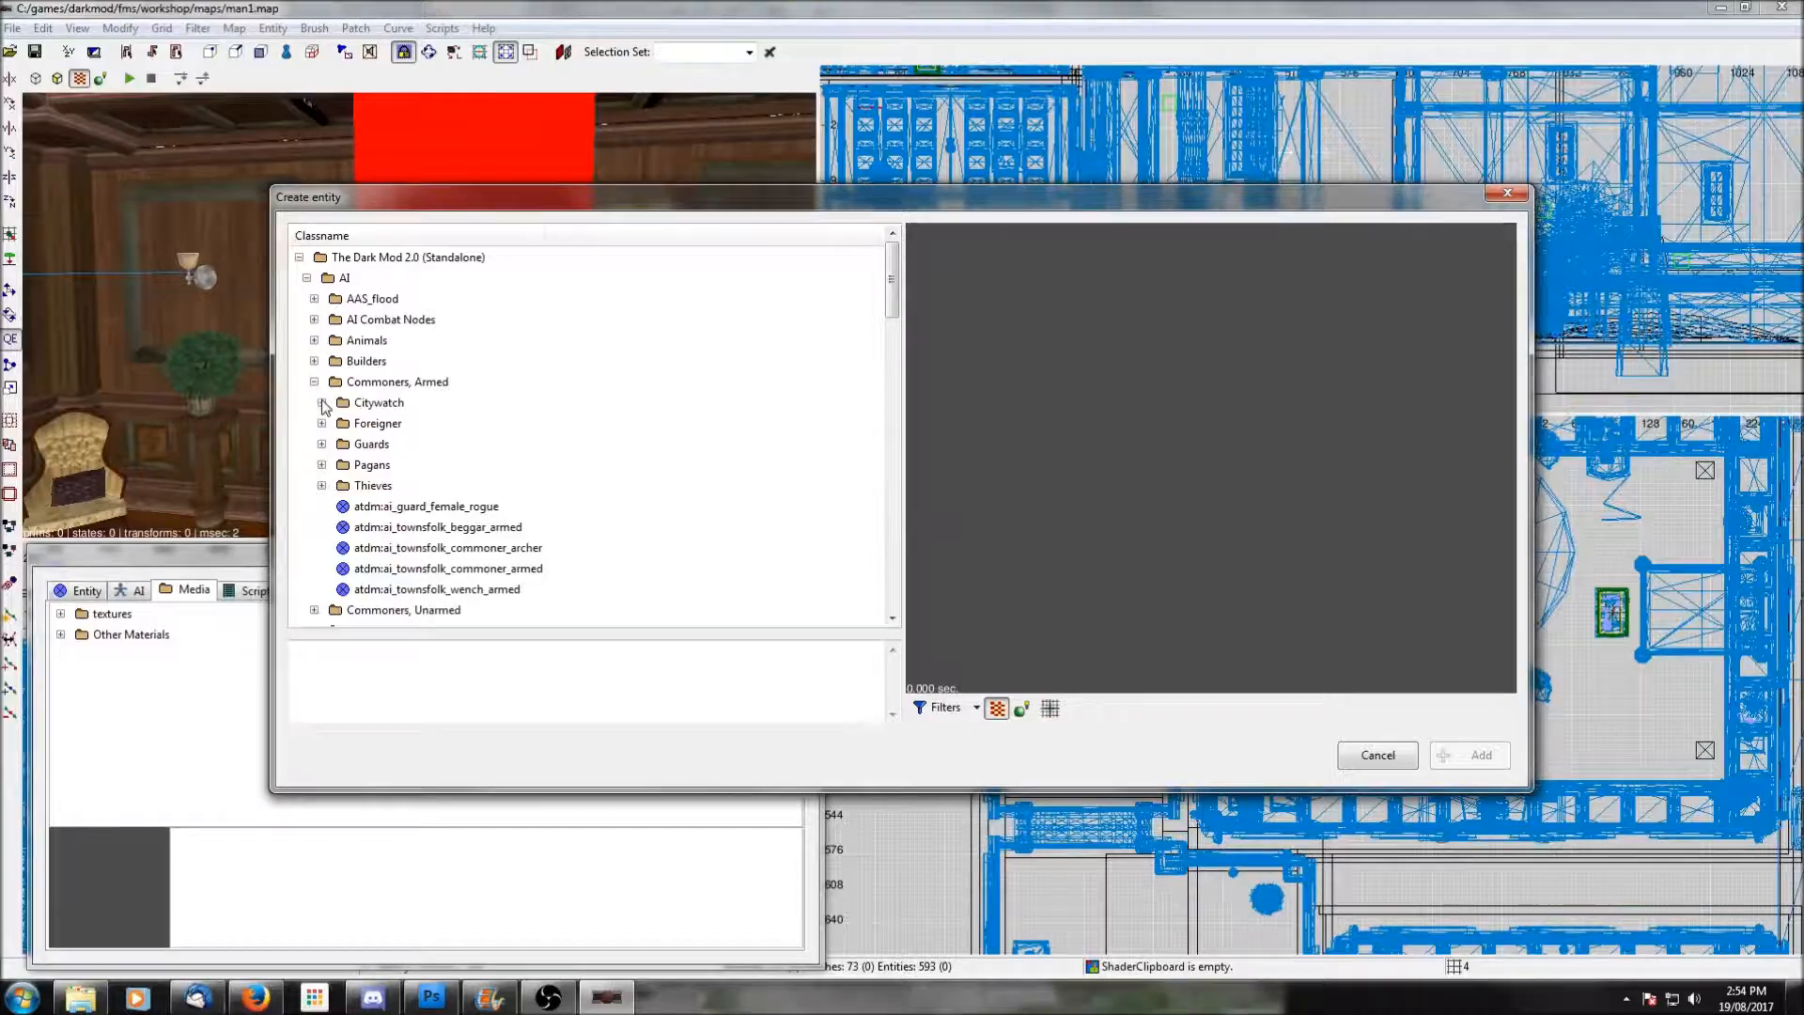
Add an atdm:ai_citywatch entity from the Citywatch group under Commoners, Armed and bring it into the camera view.
left_click(322, 403)
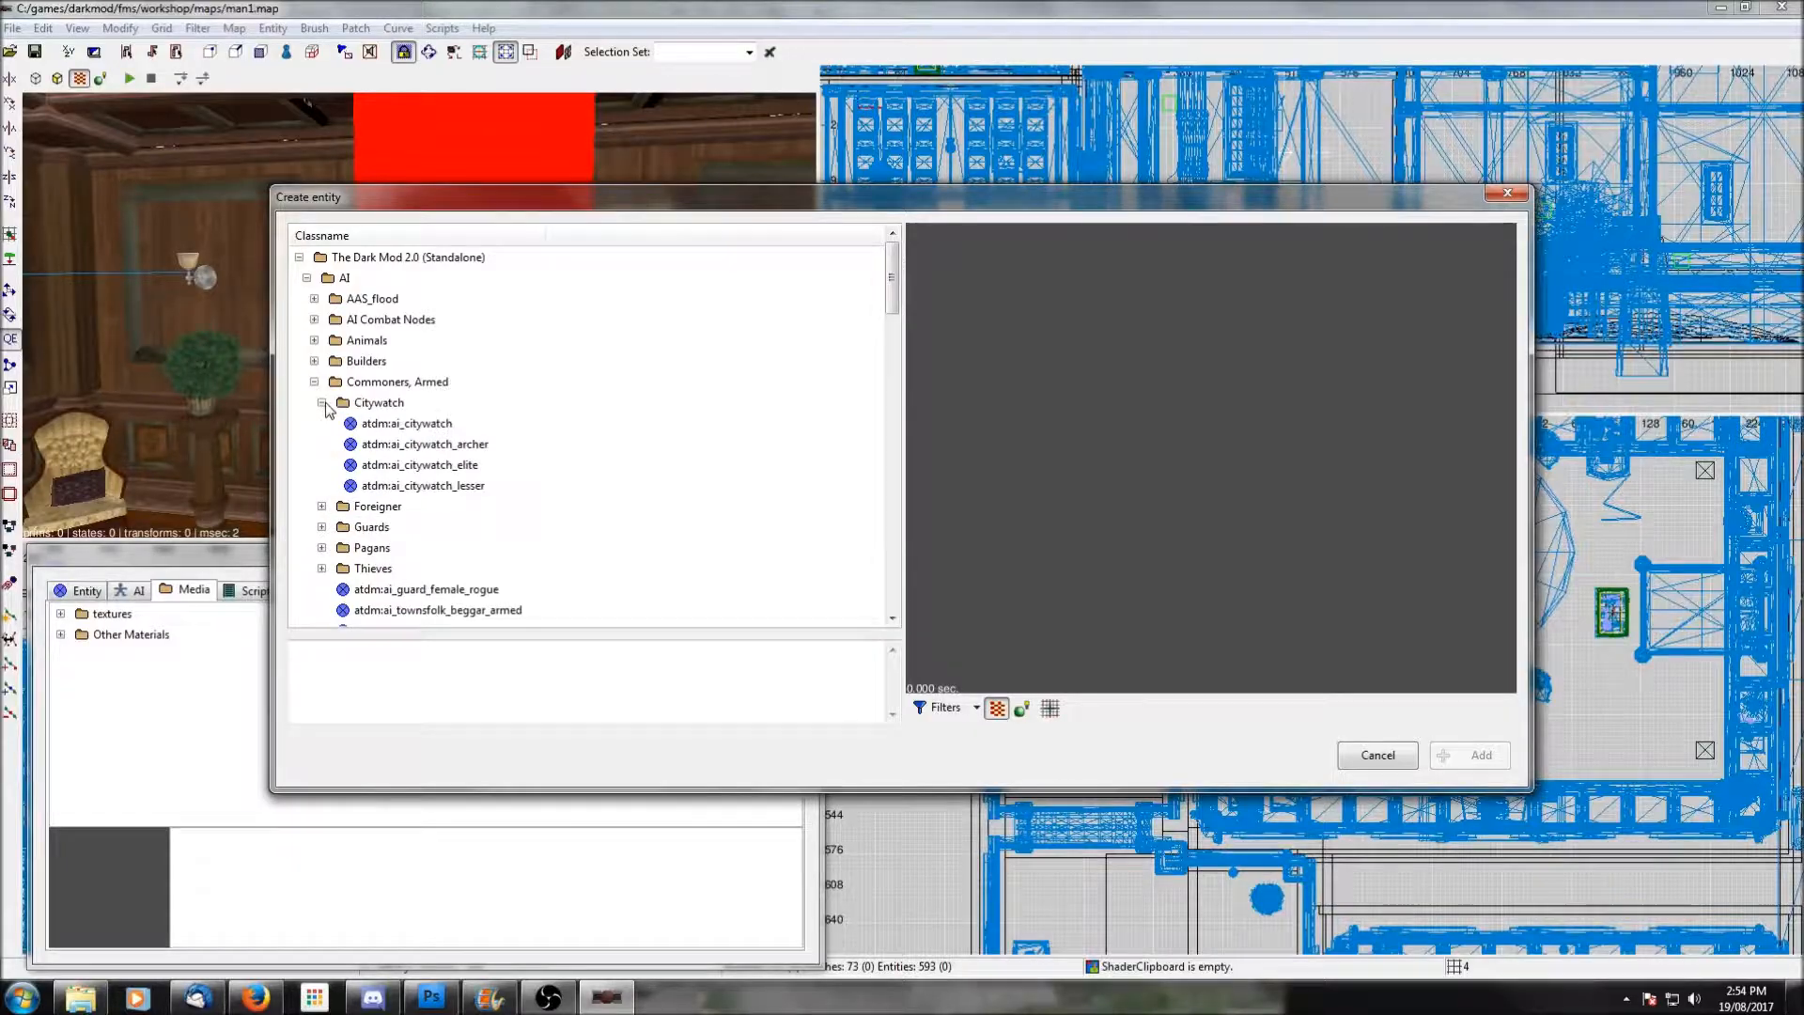
left_click(407, 424)
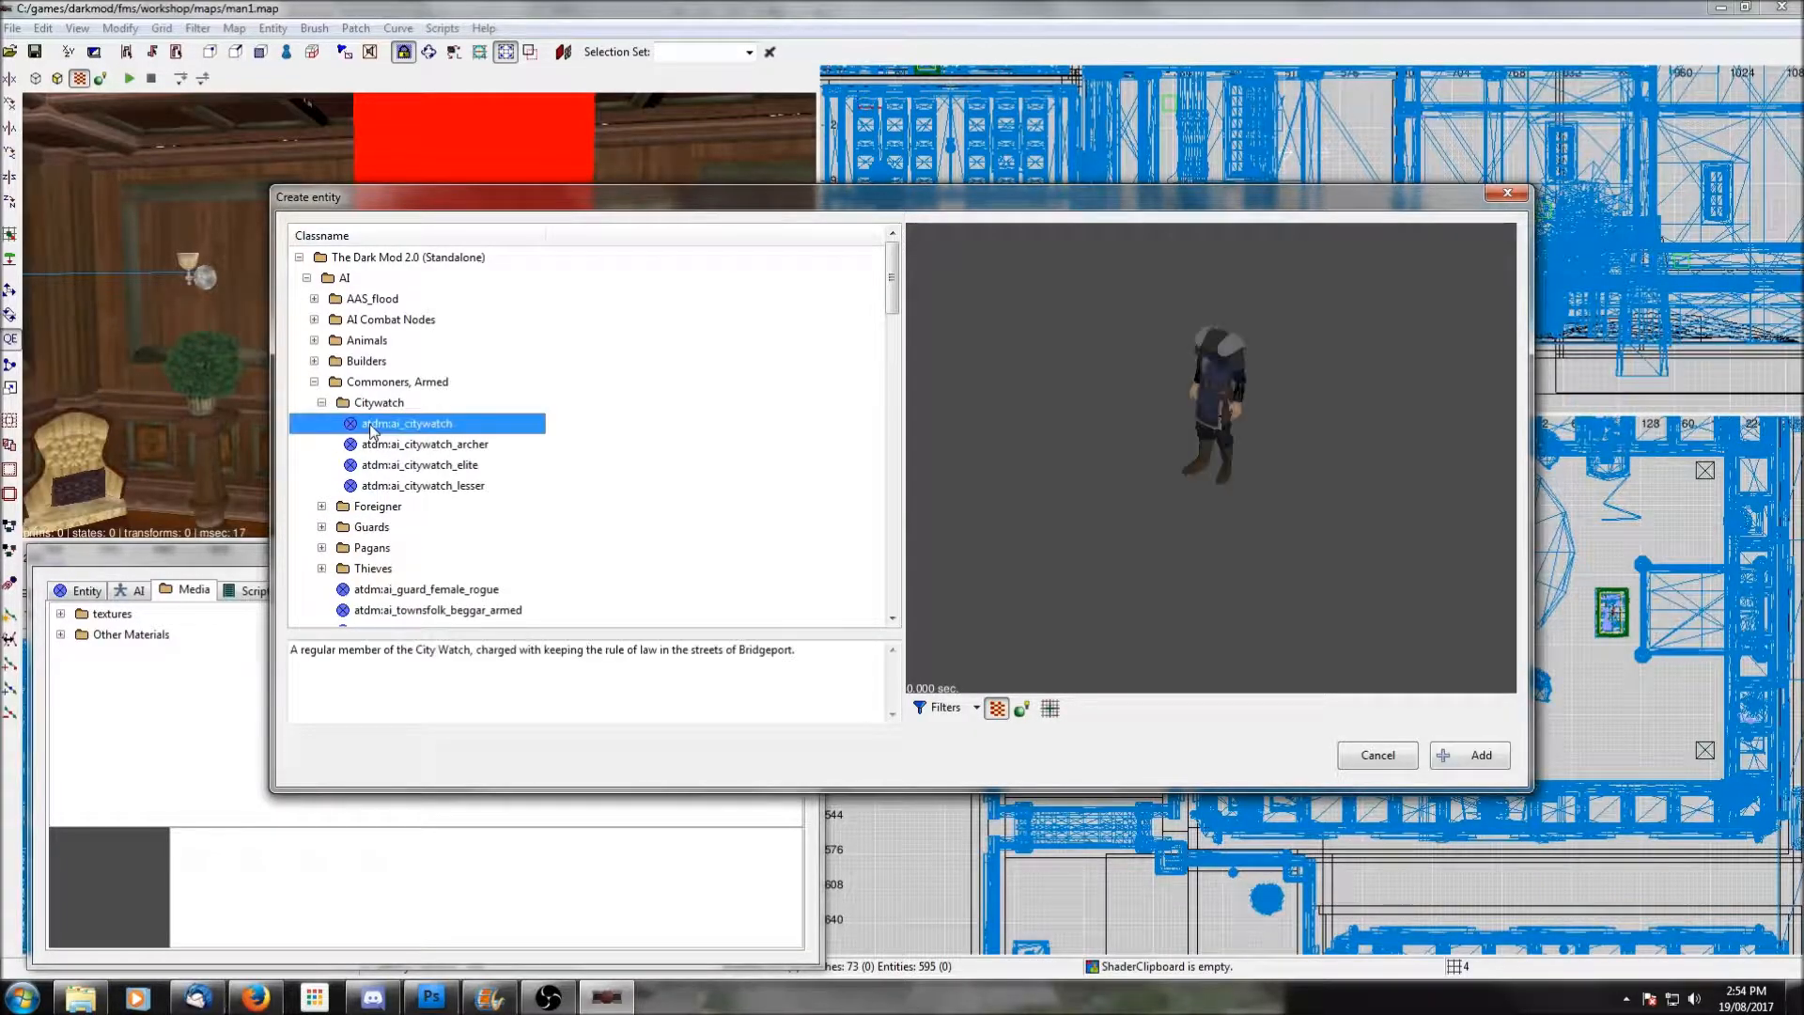
left_click(1448, 757)
scroll(161, 268, "down", 3)
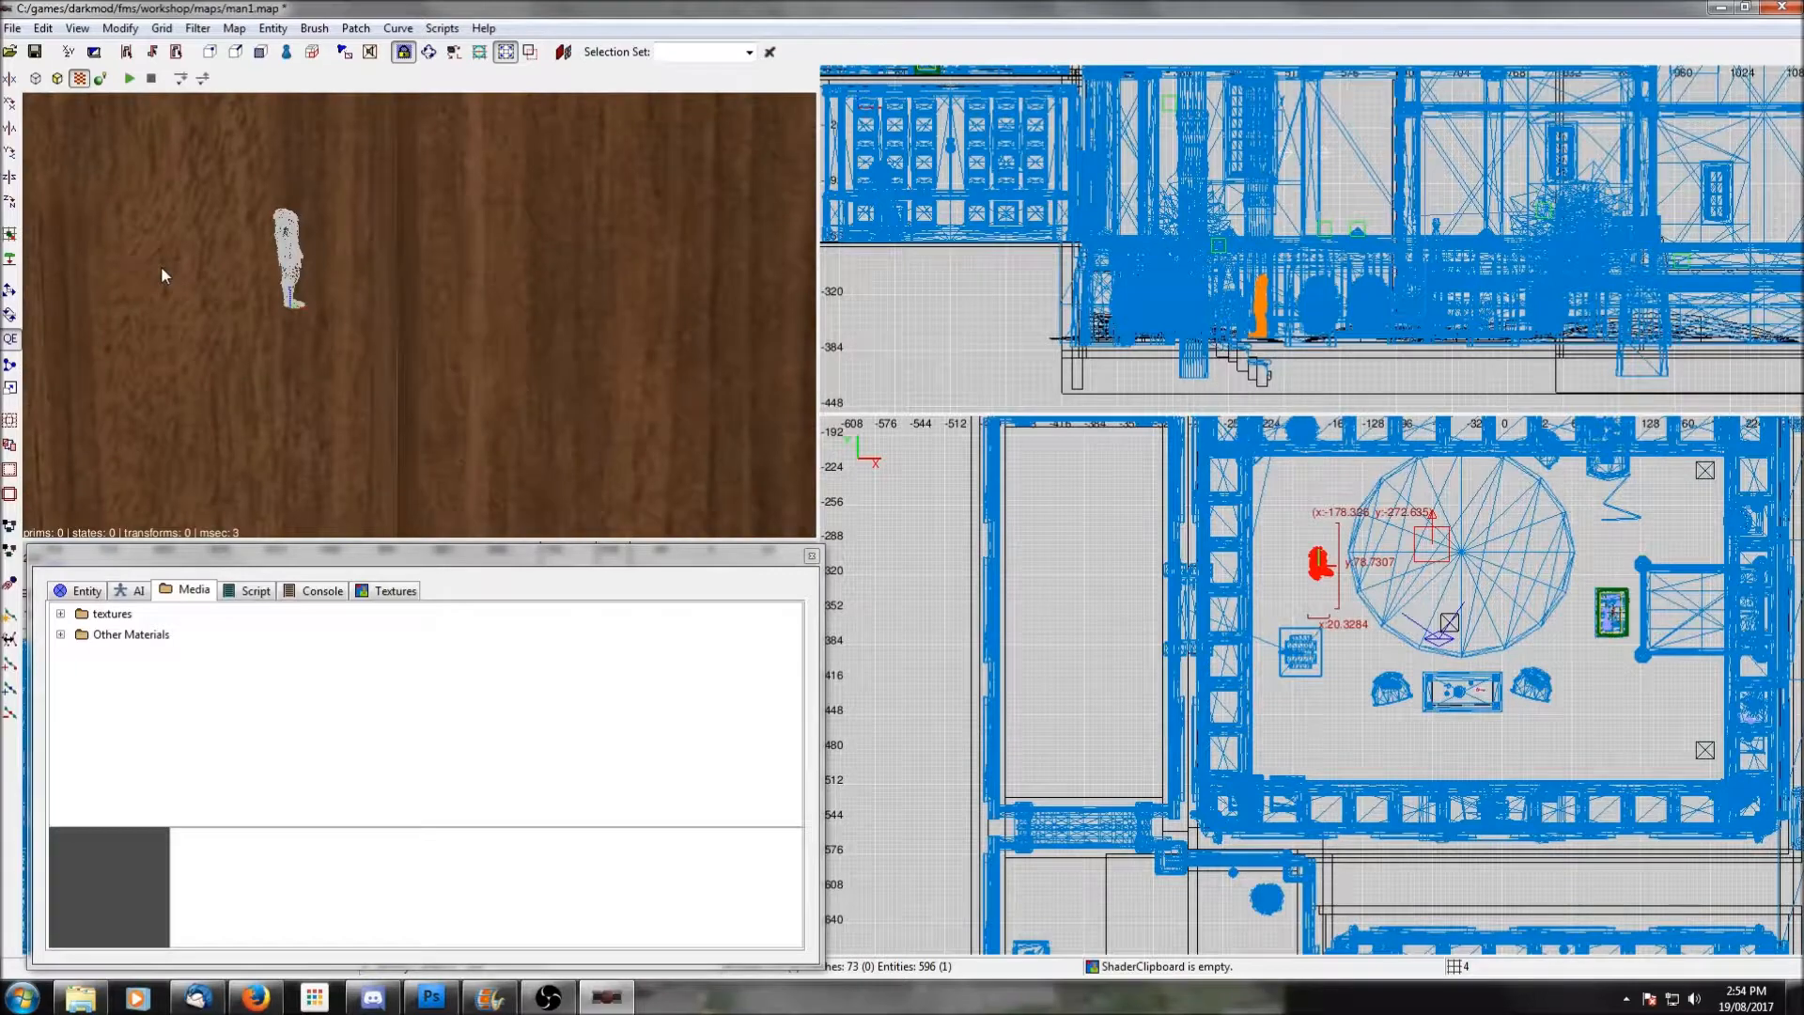
scroll(160, 269, "up", 2)
left_click(6, 260)
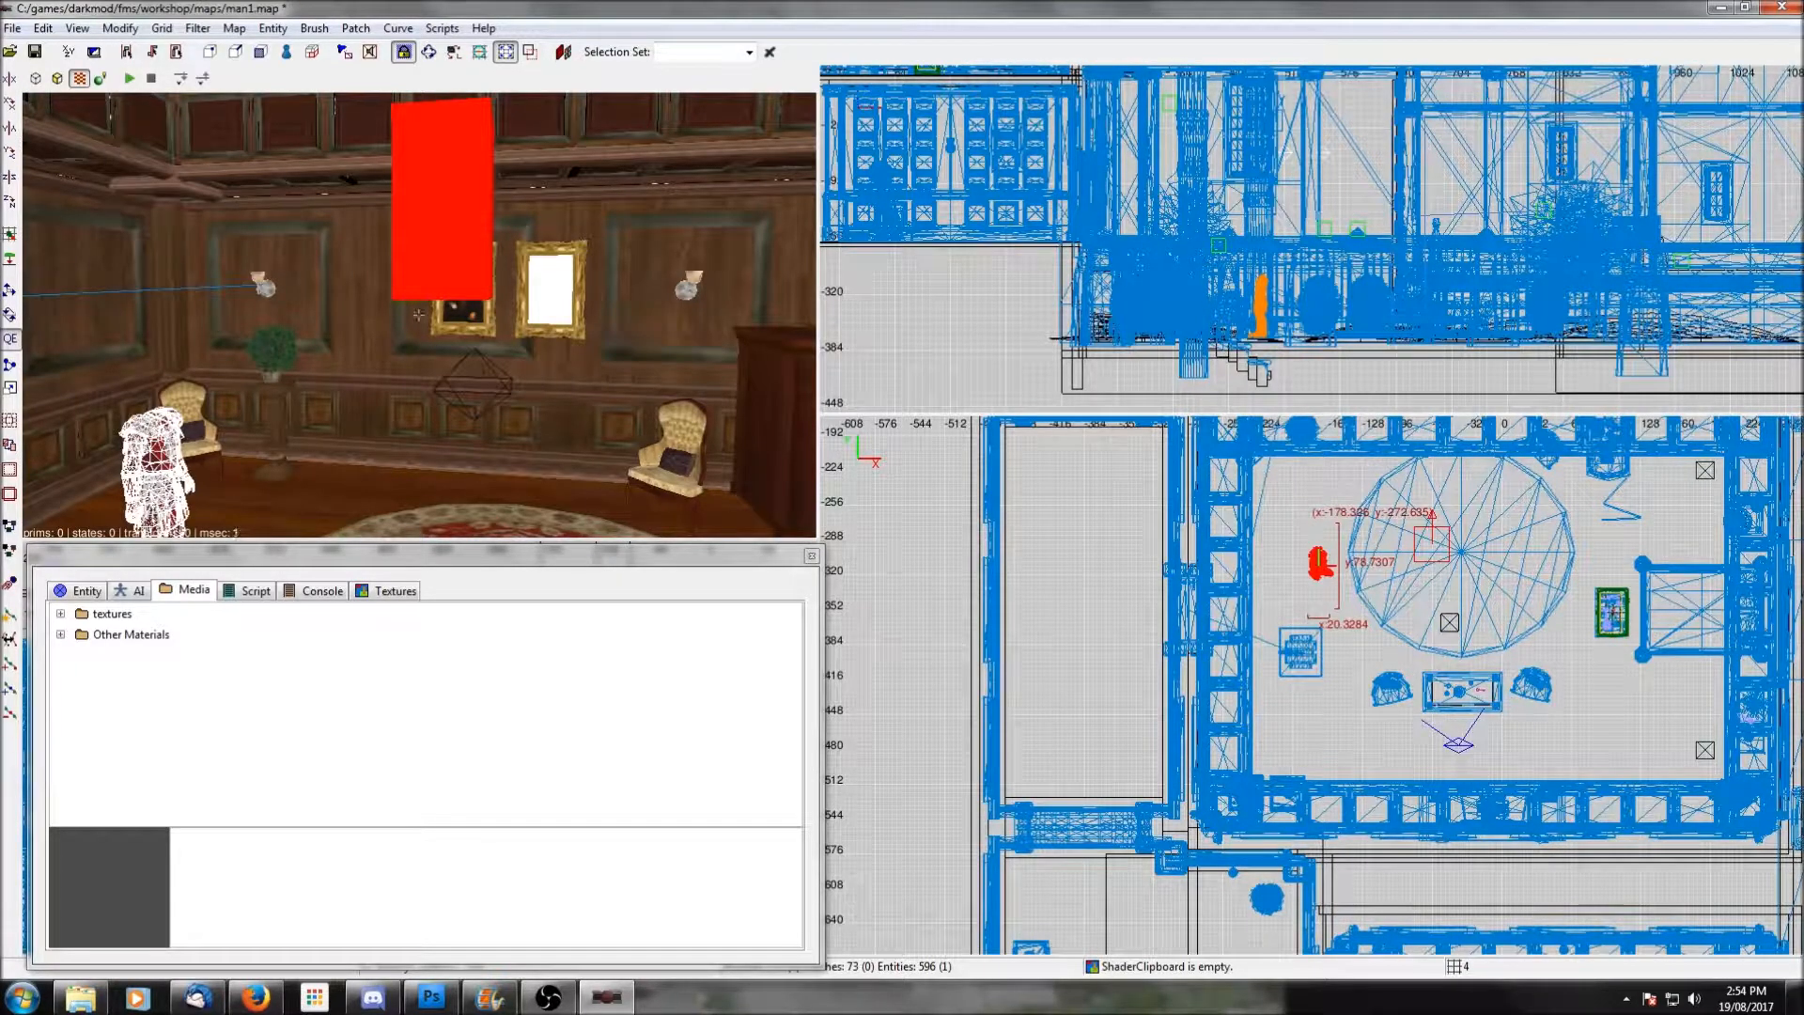
right_click(162, 440)
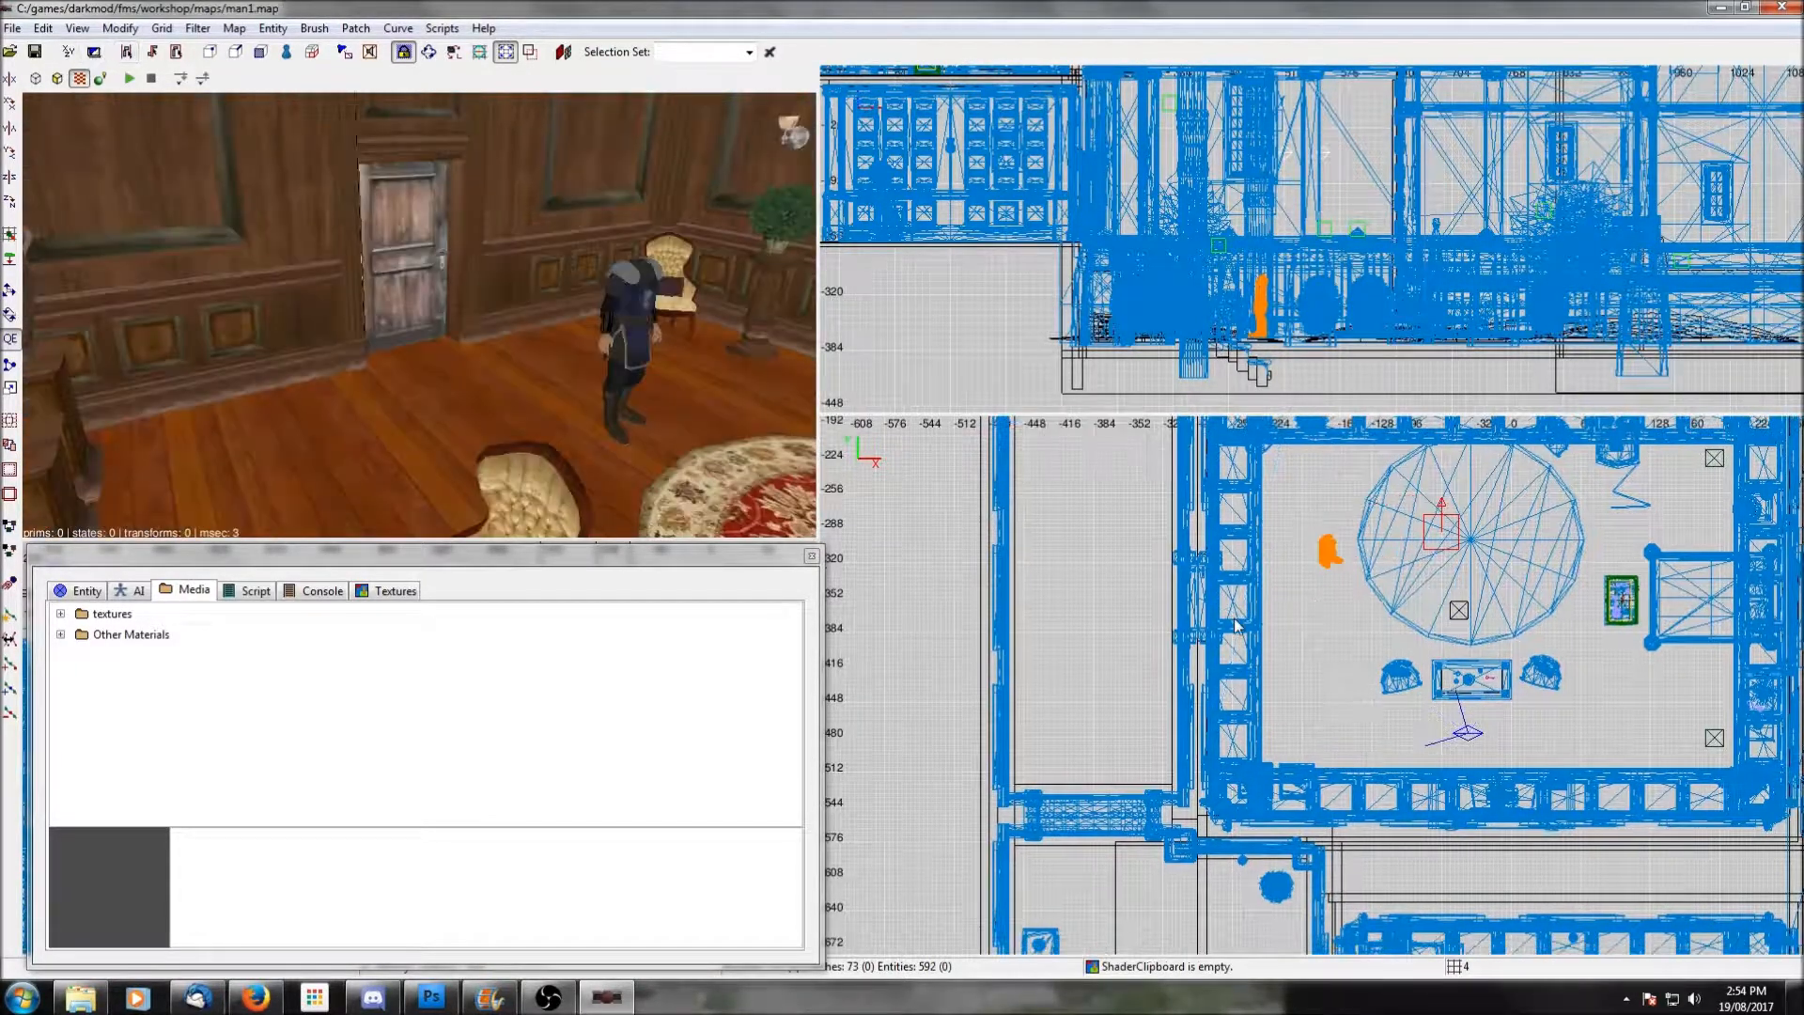
Select the placed citywatch guard and show its AI appearance and behaviour properties.
right_click_drag(1236, 620, 1192, 666)
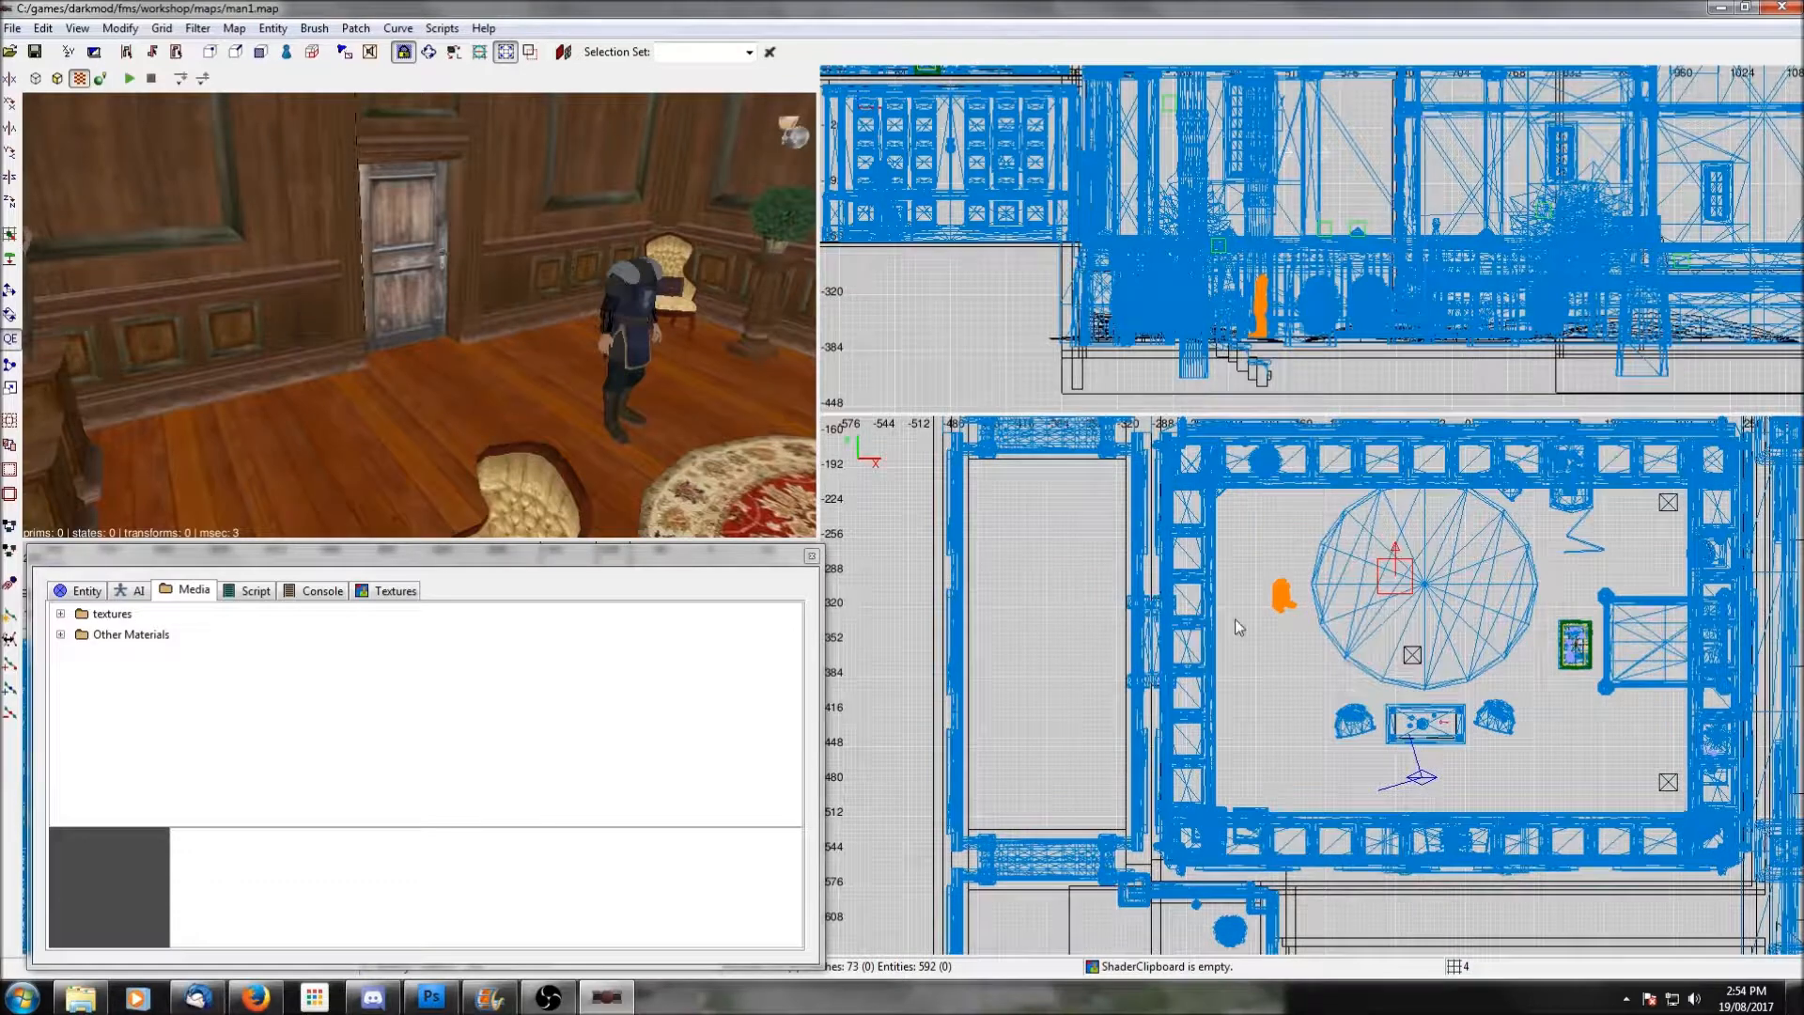
right_click(763, 431)
right_click(763, 432)
key("Down")
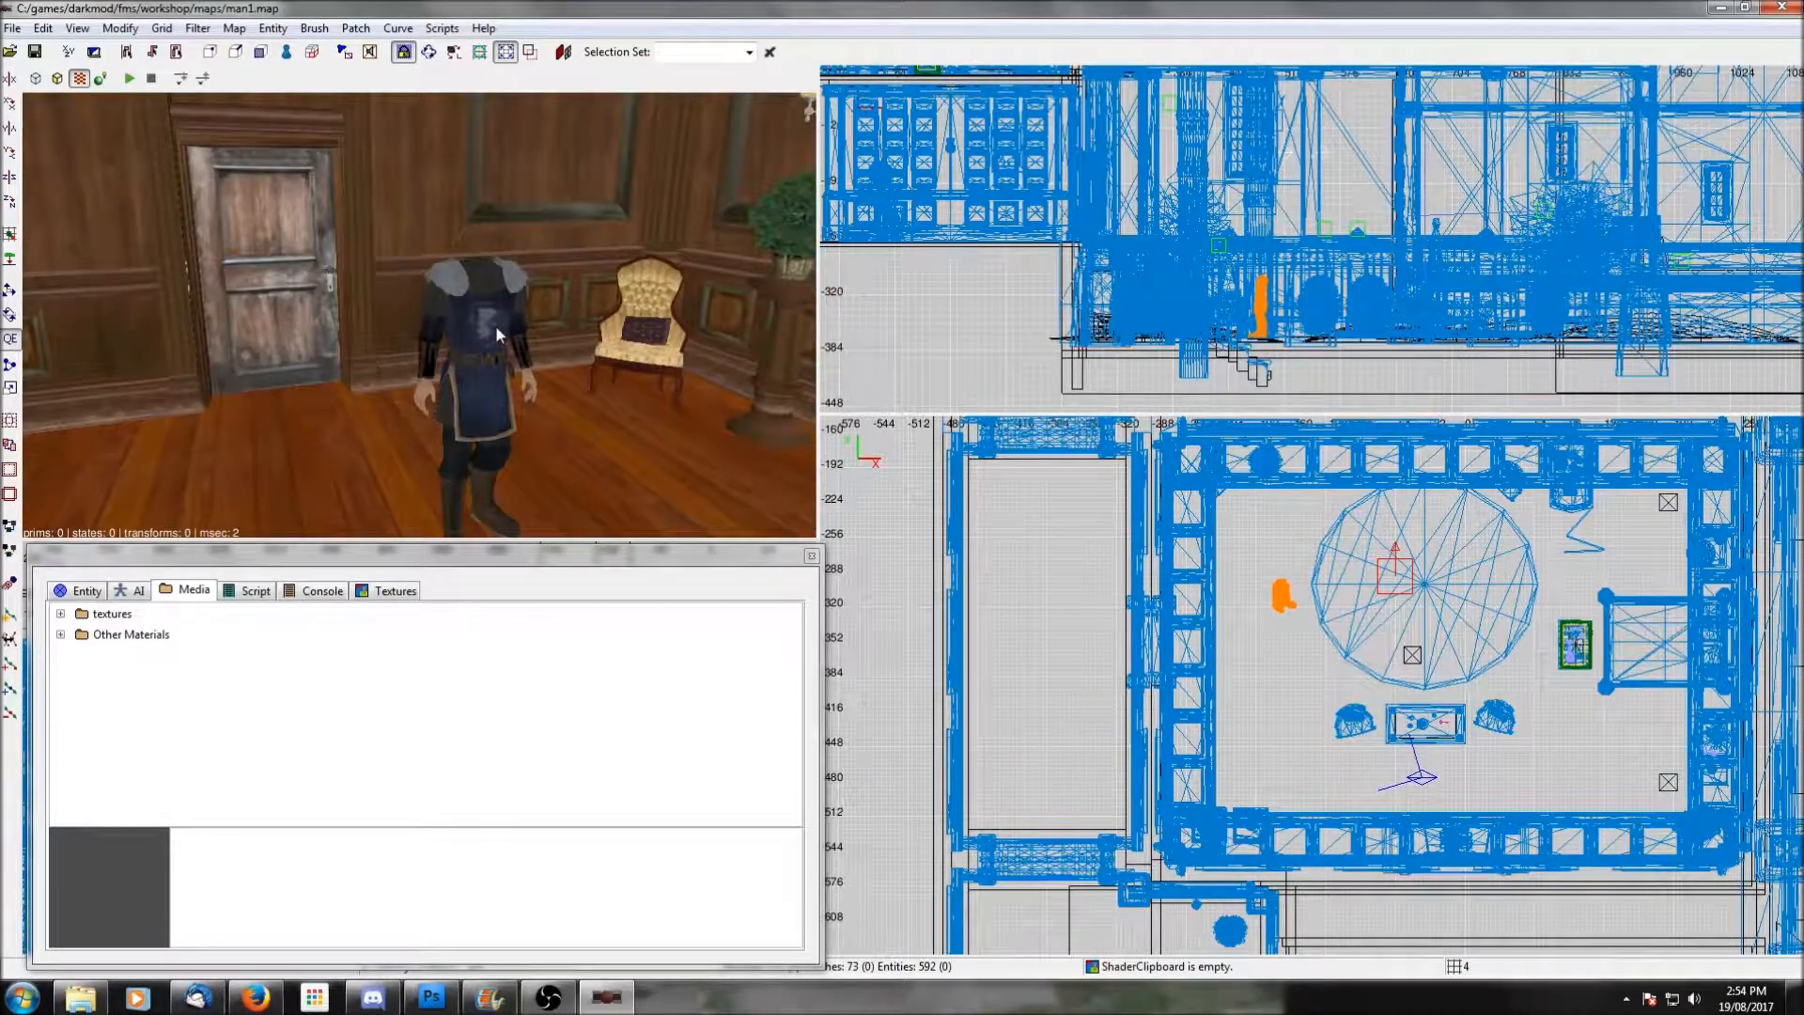
left_click(494, 325, "shift")
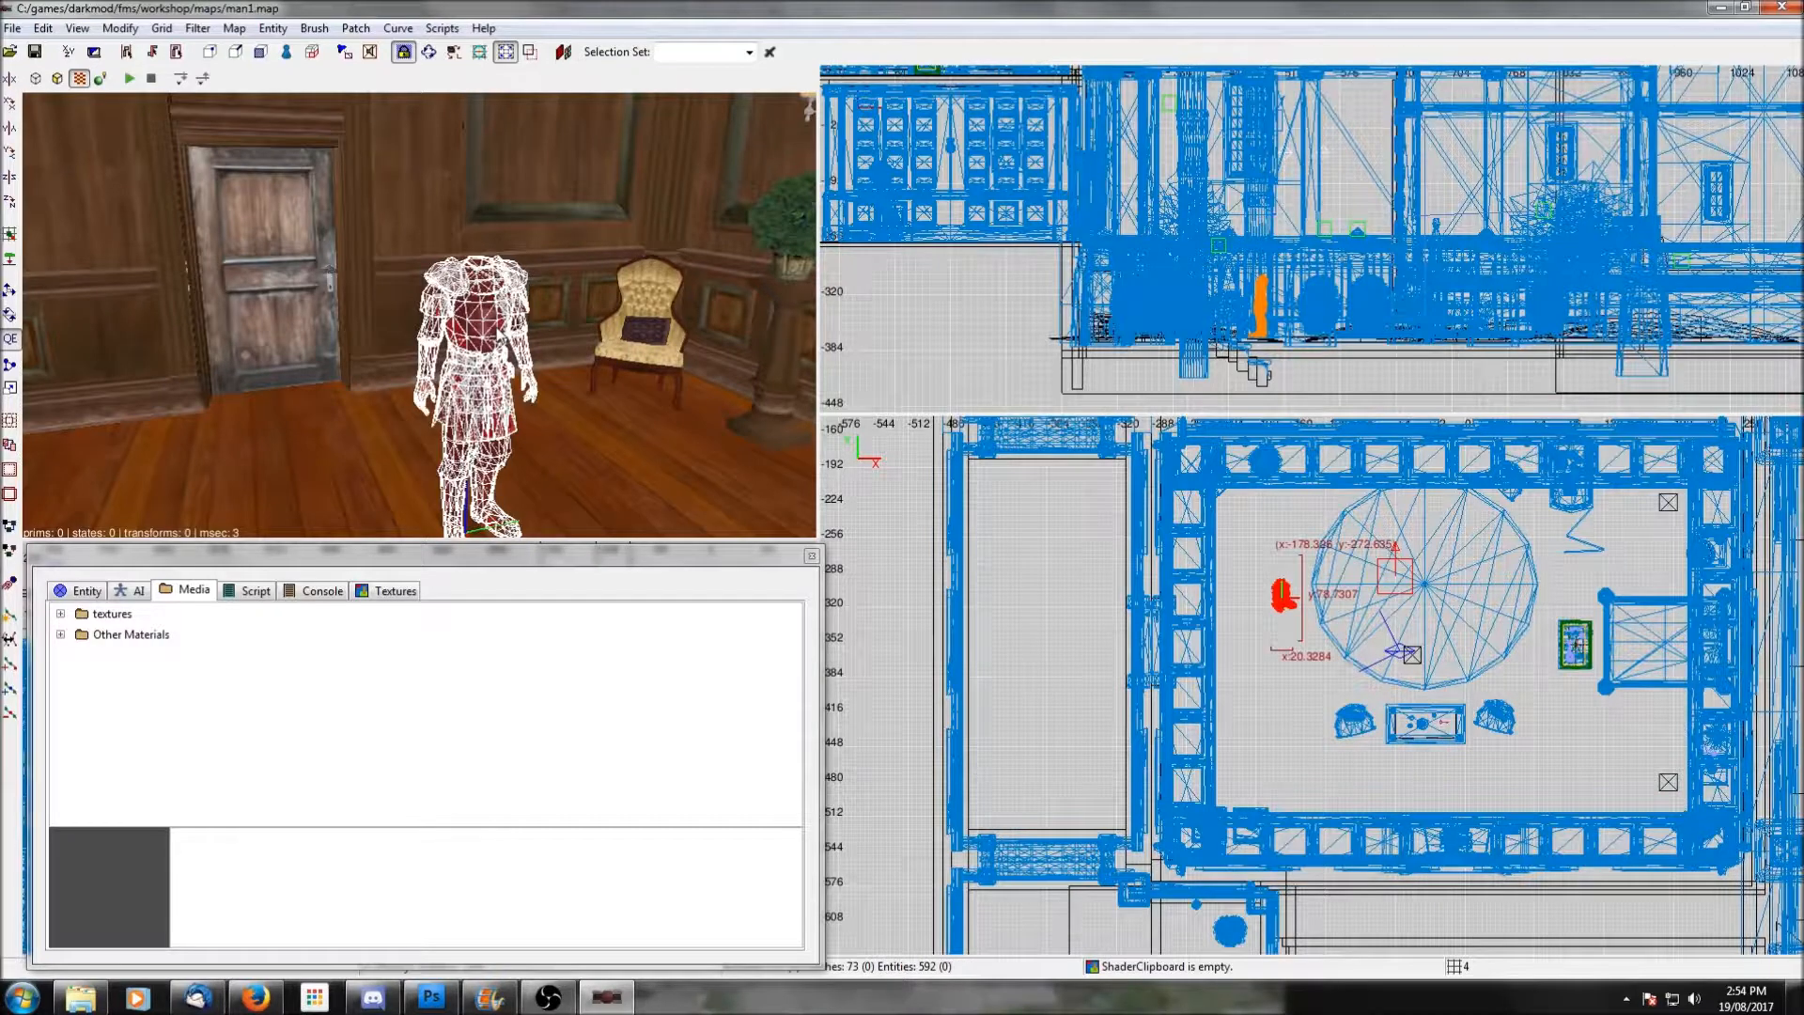
left_click(136, 591)
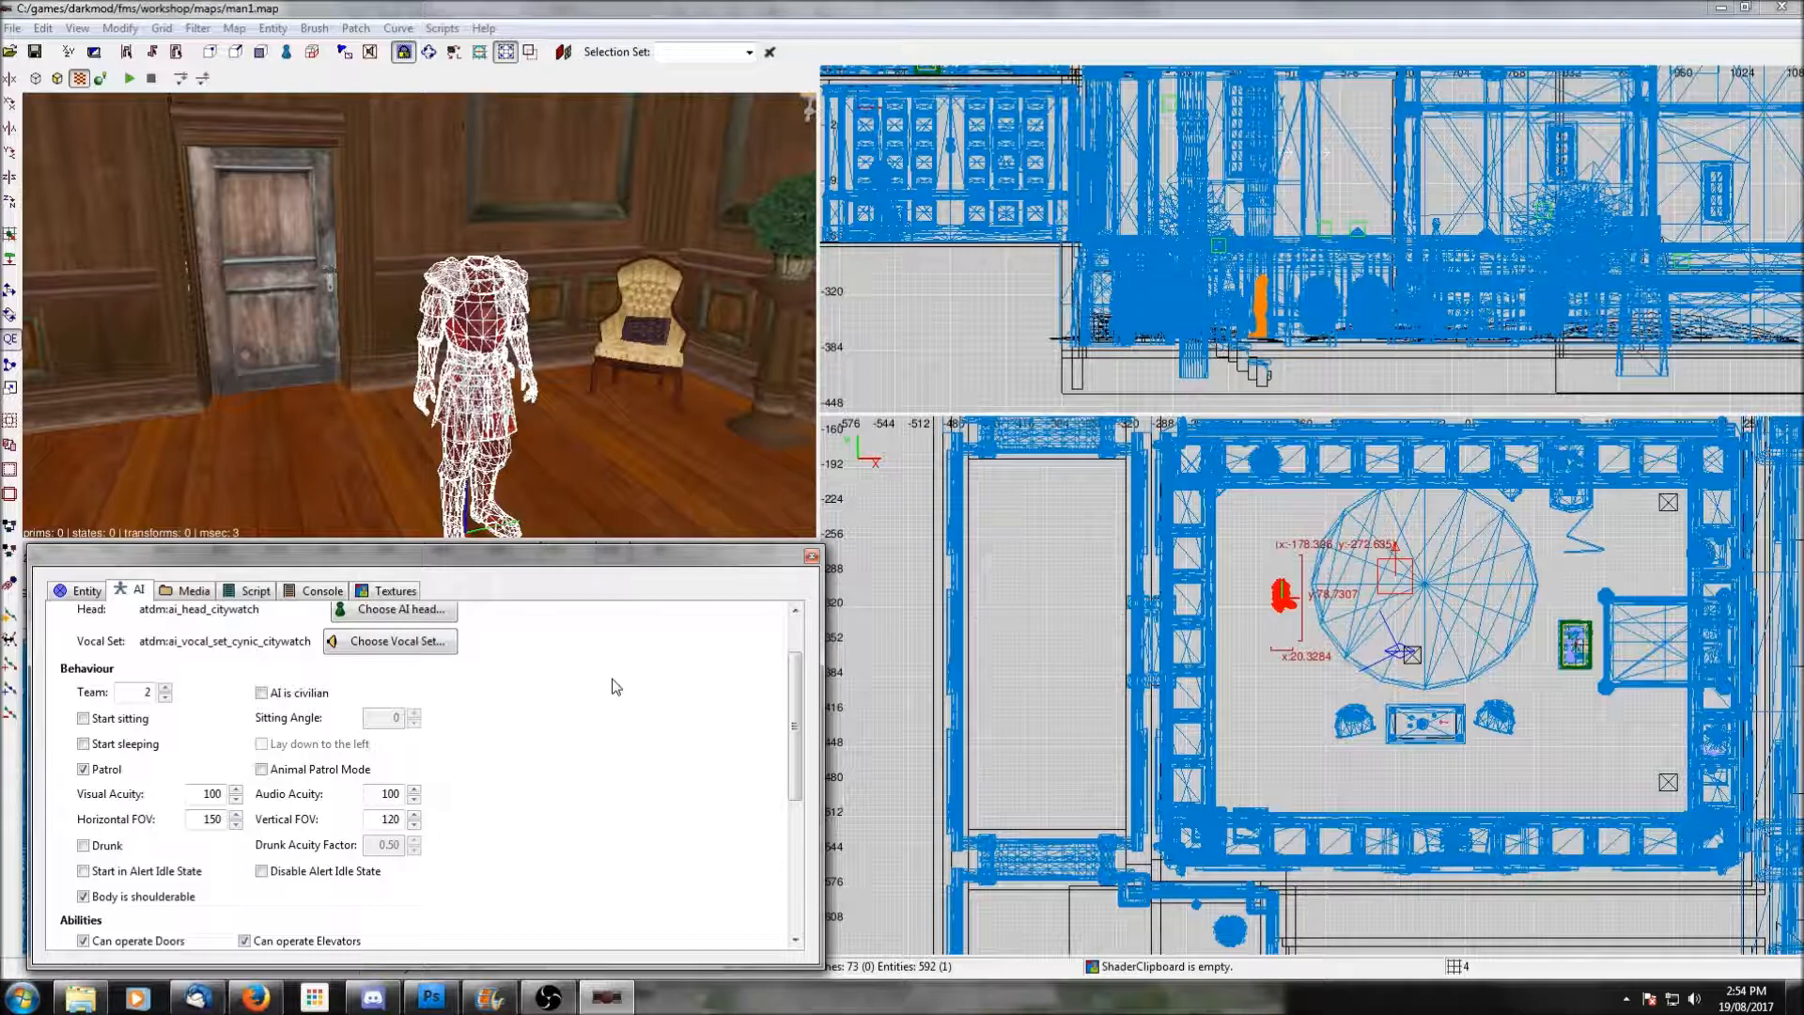
scroll(685, 730, "up", 1)
scroll(685, 730, "up", 1)
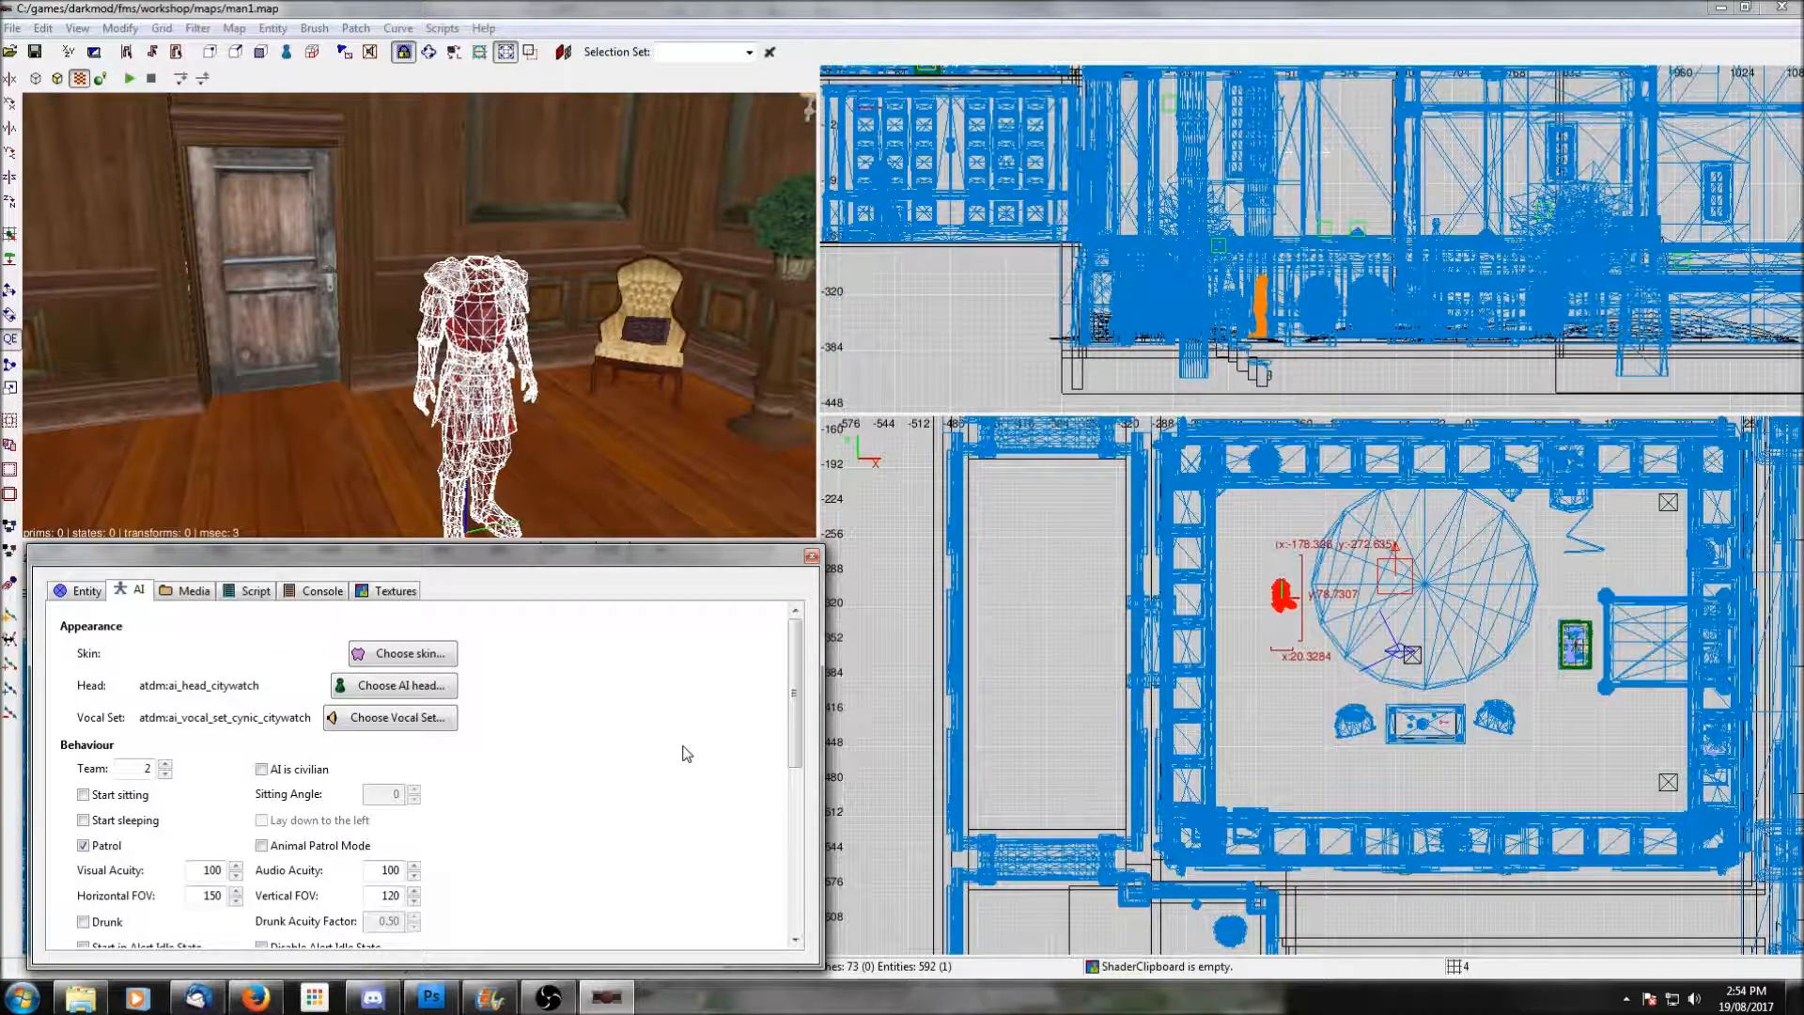
Preview the guard's matching citywatch skins, including cloth_hauberk, default_ragged, poor_ragged and poor, and close the skin chooser without applying one.
left_click(400, 664)
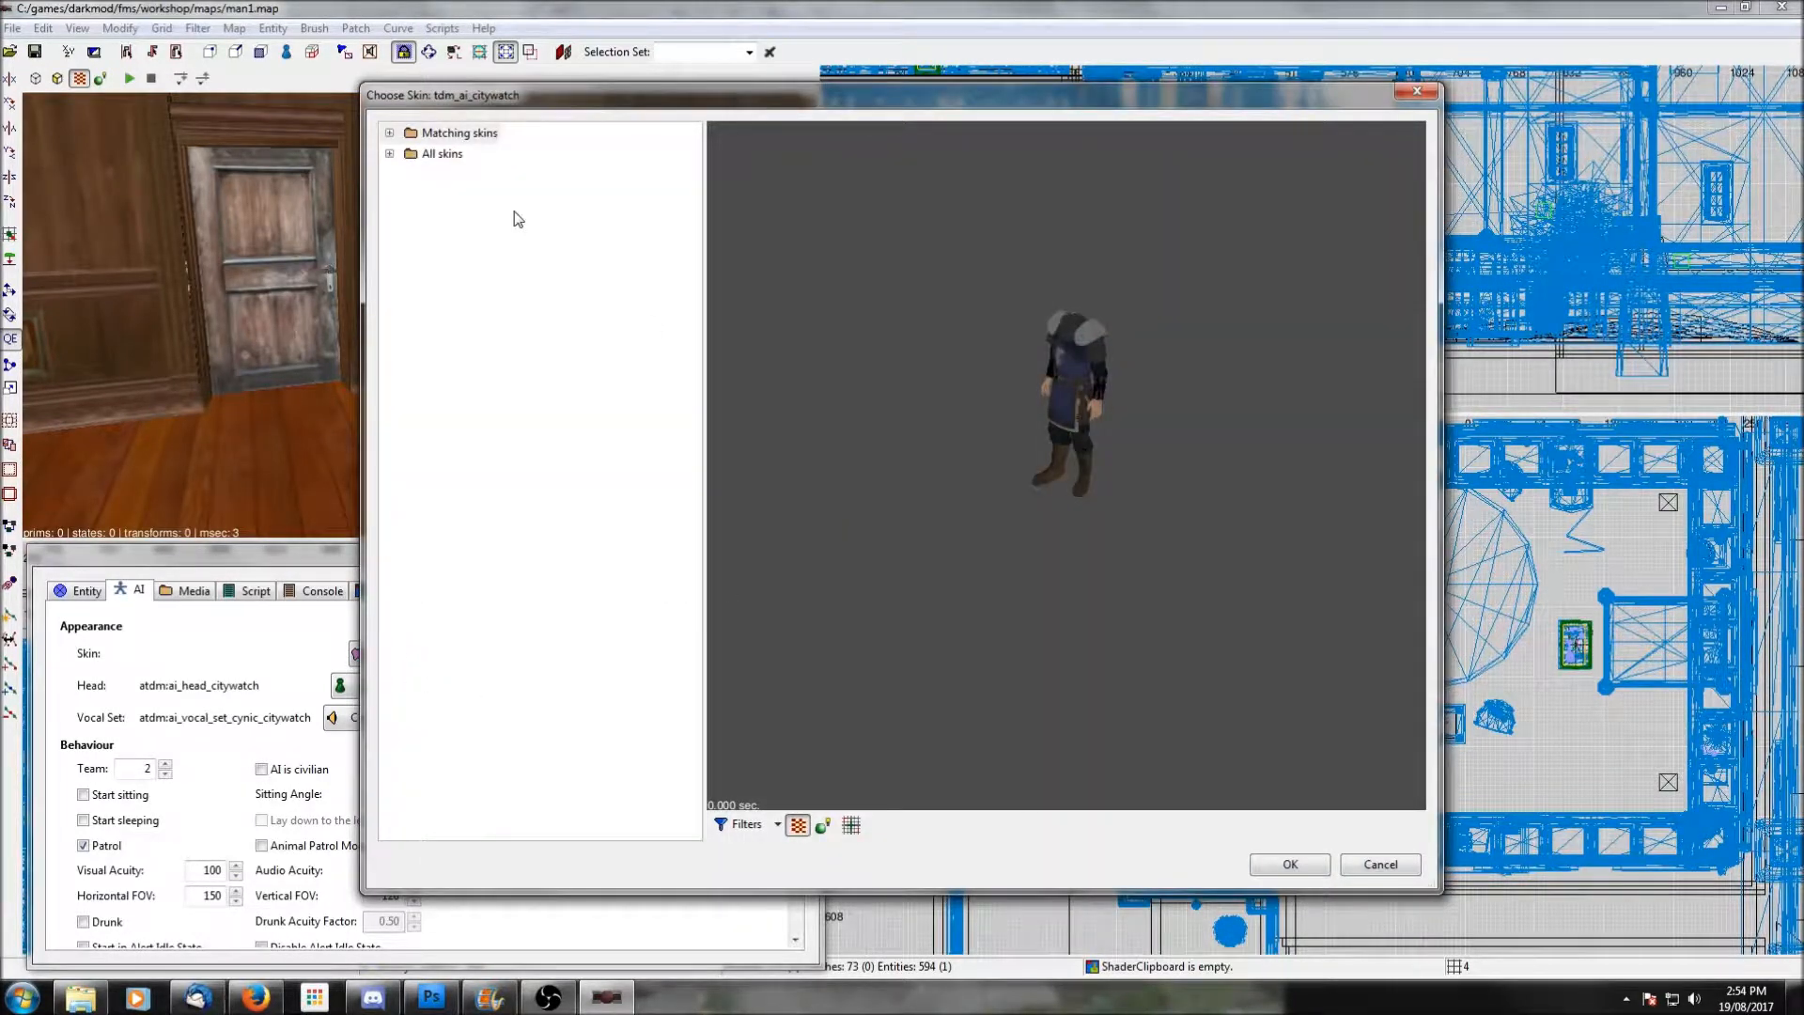
left_click(390, 134)
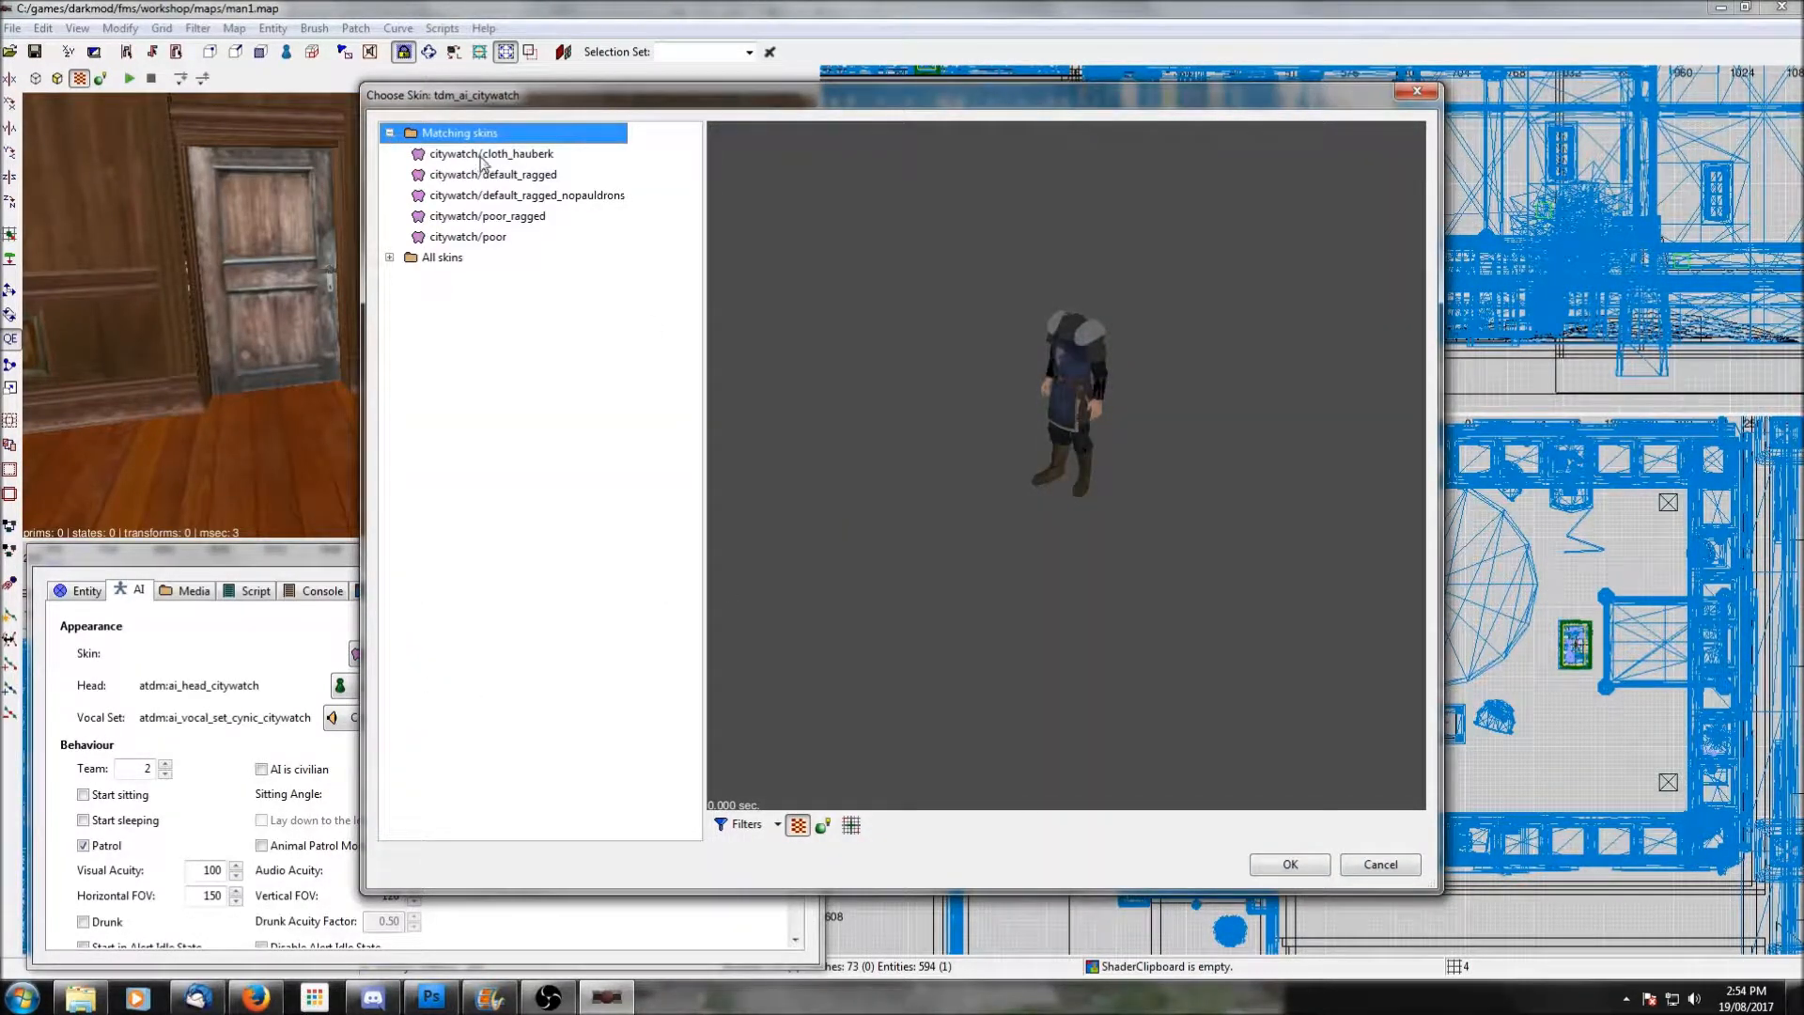
scroll(1104, 337, "up", 2)
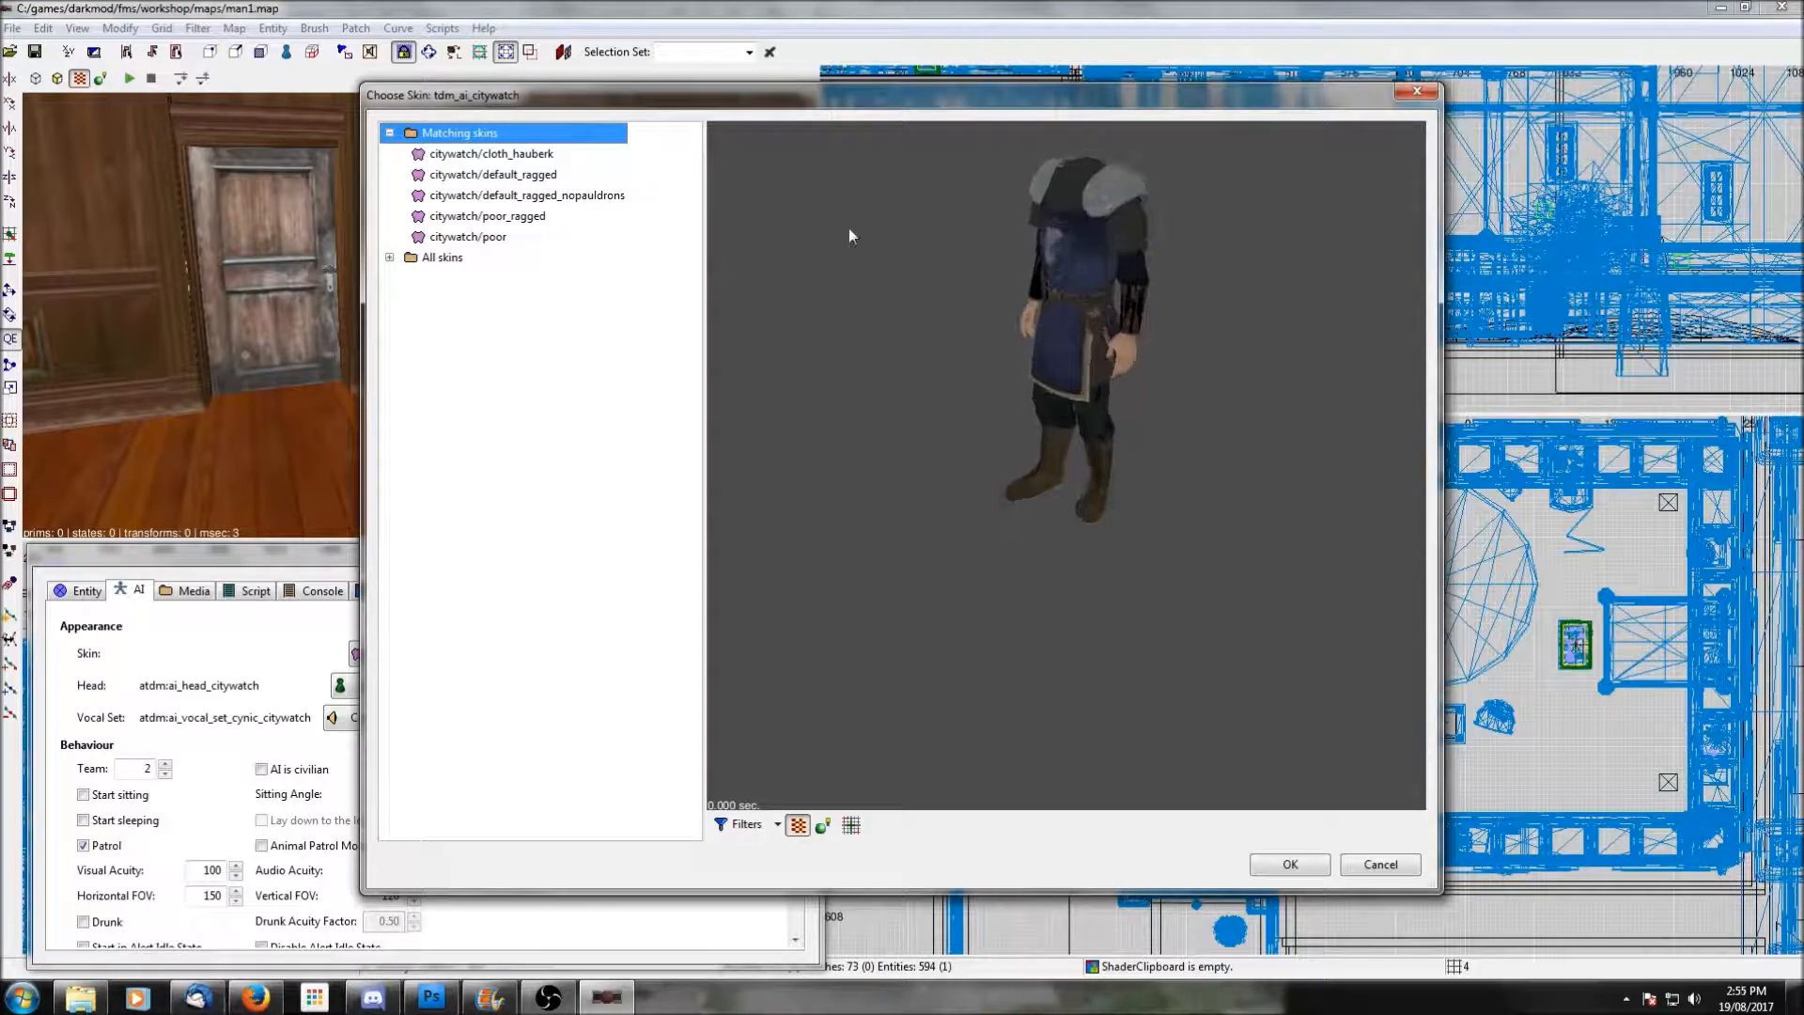
left_click(543, 156)
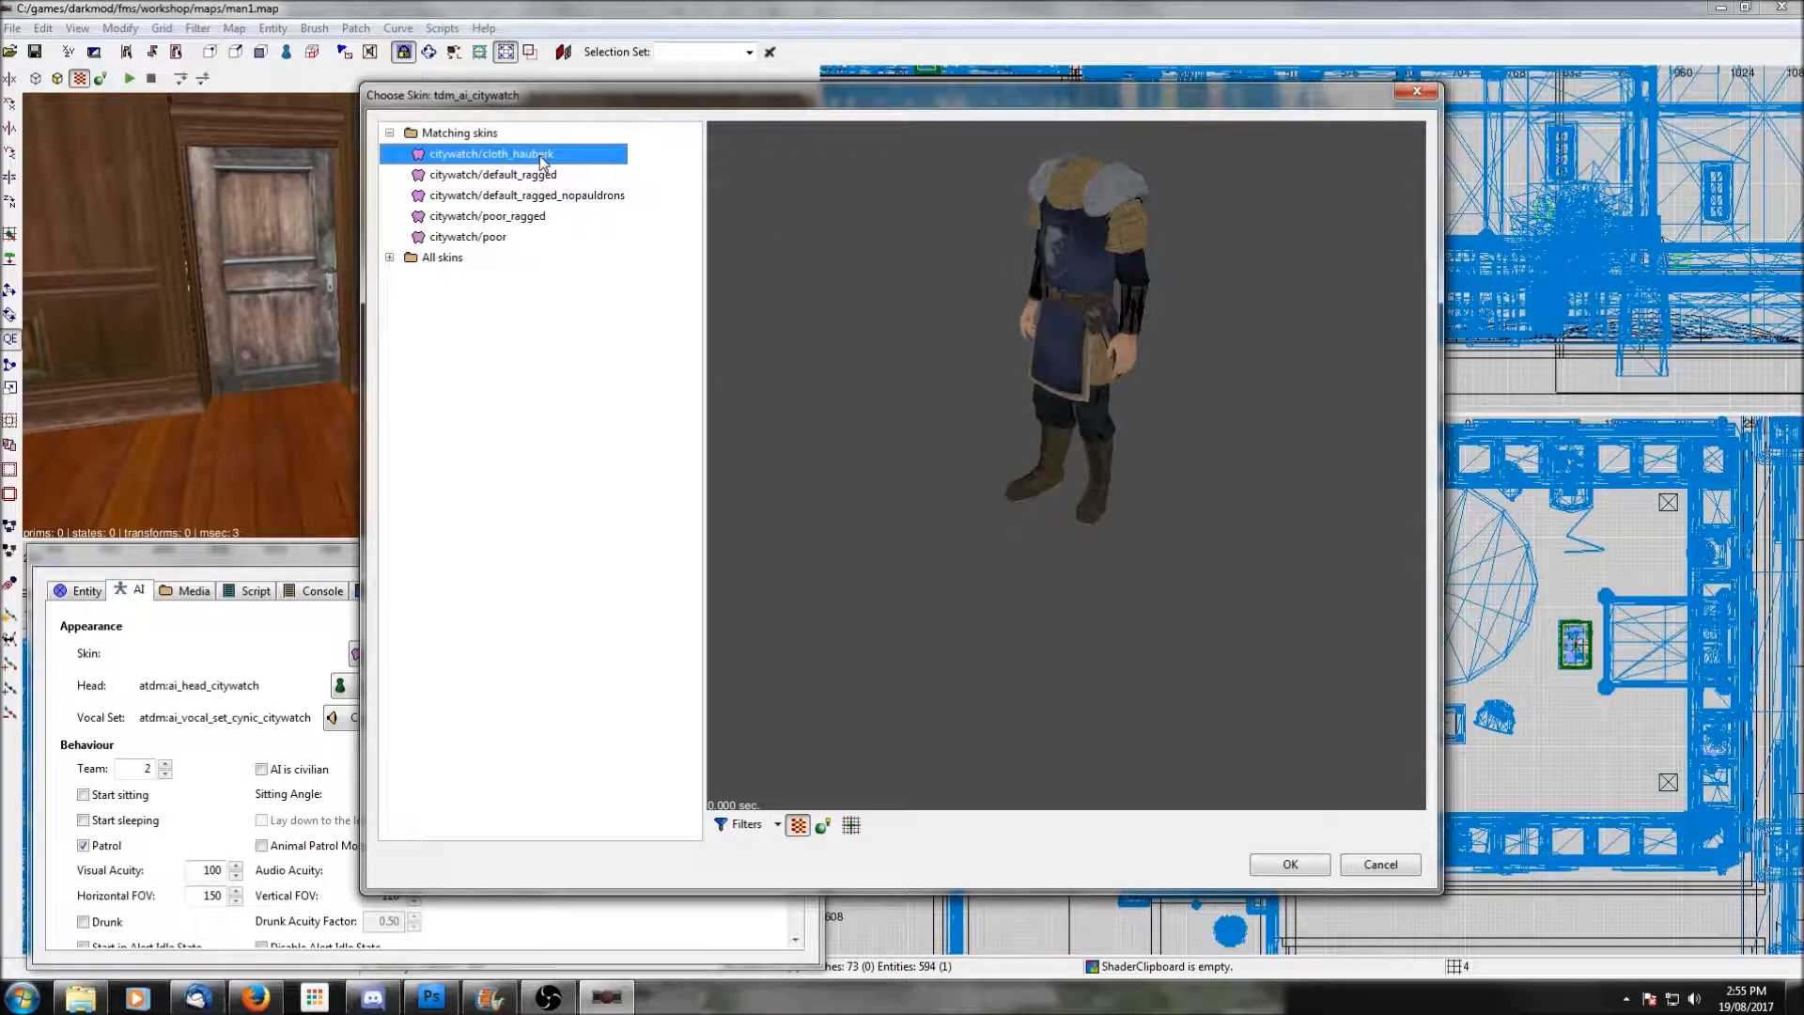
left_click(539, 176)
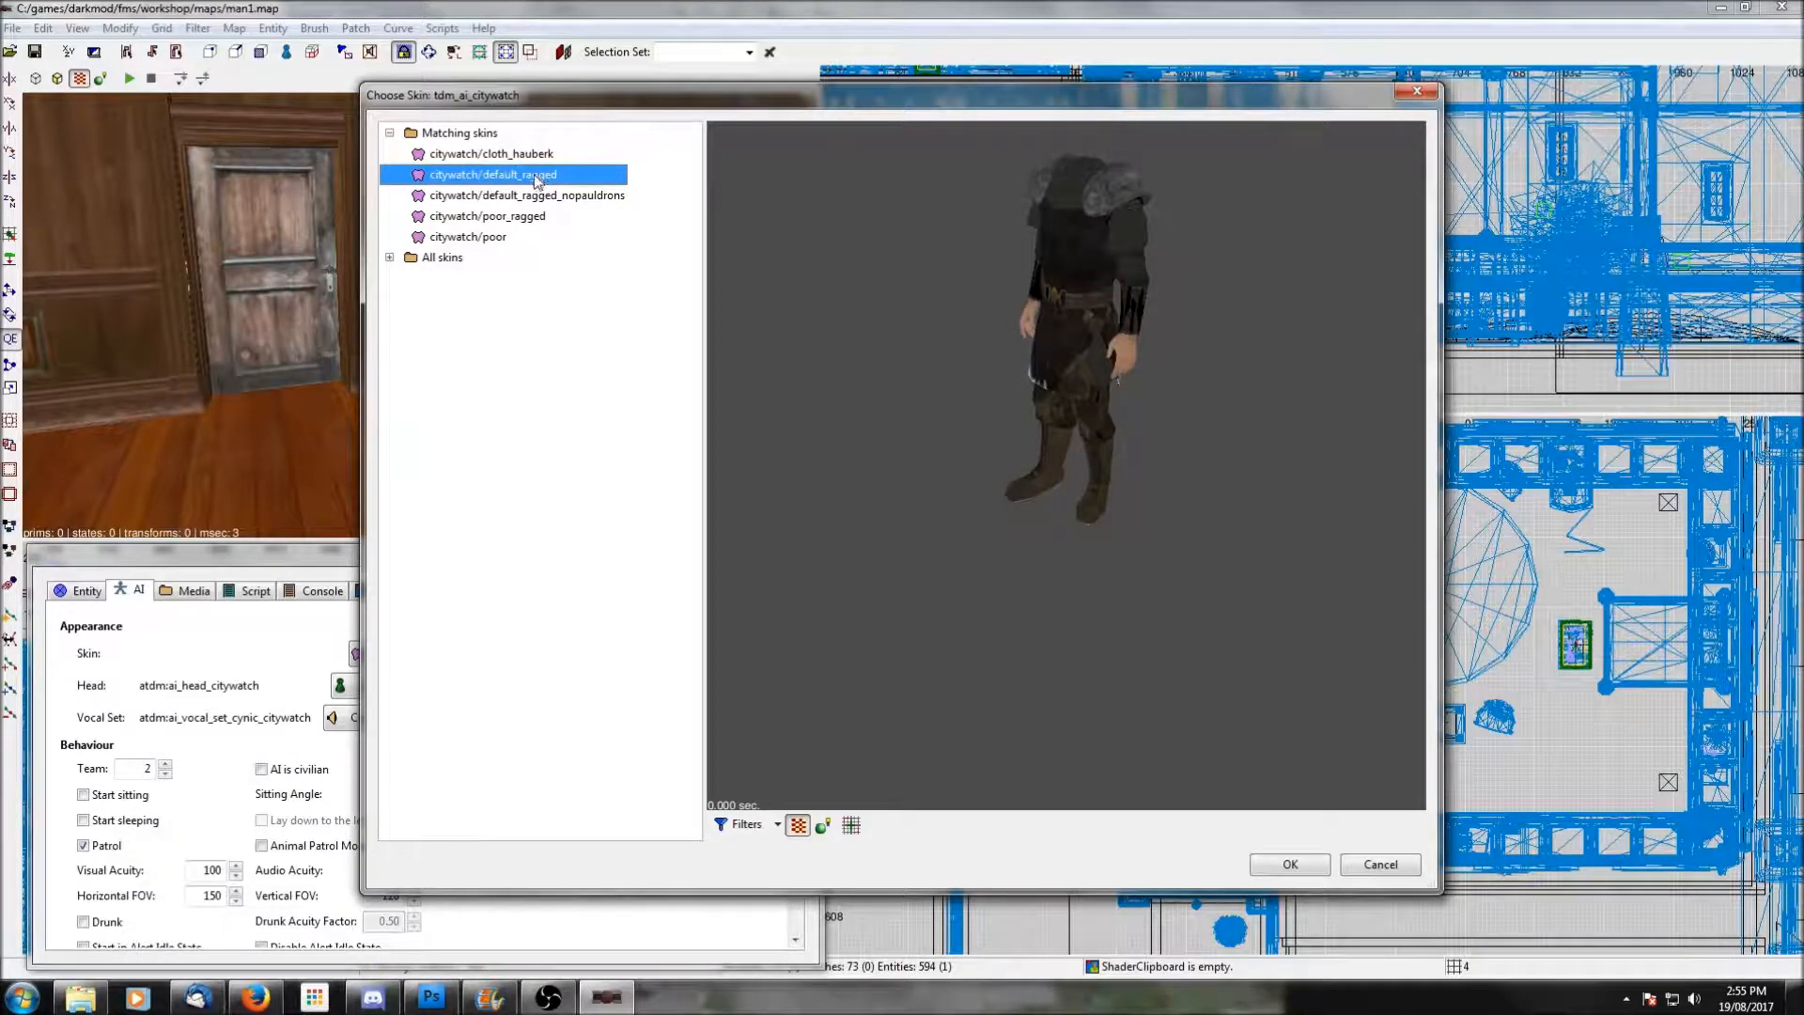
left_click(485, 218)
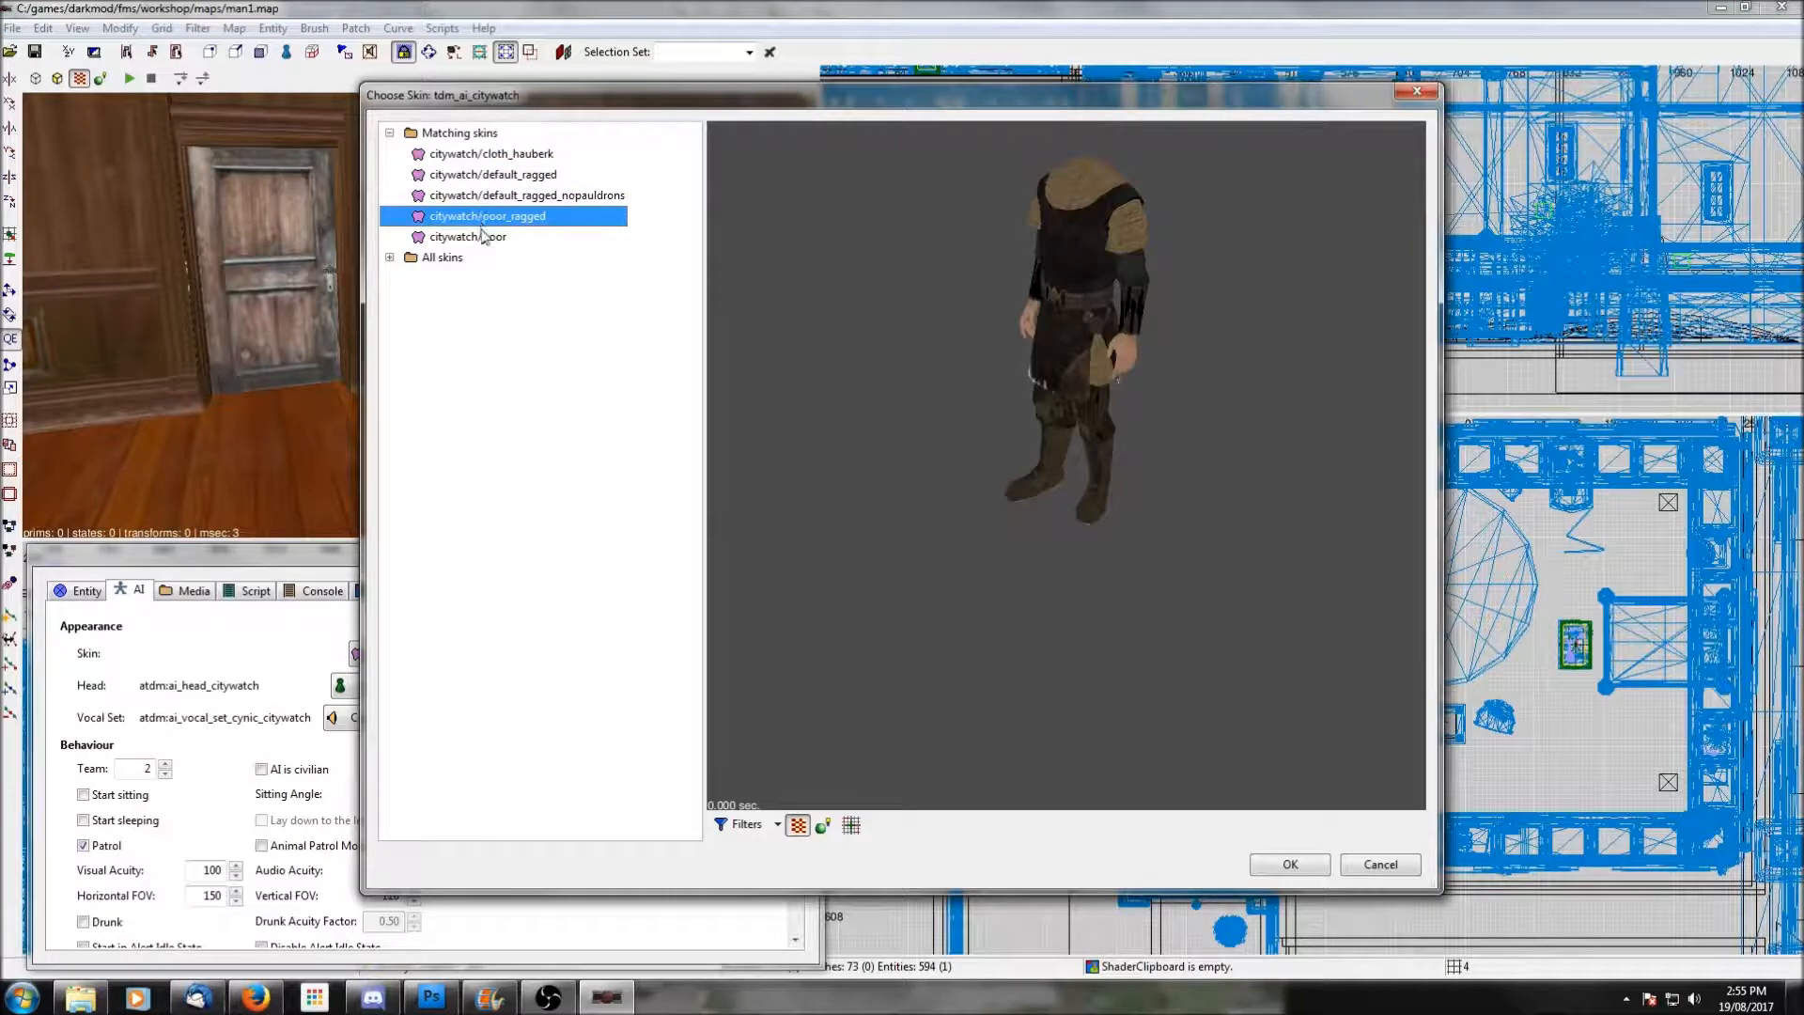
left_click(484, 238)
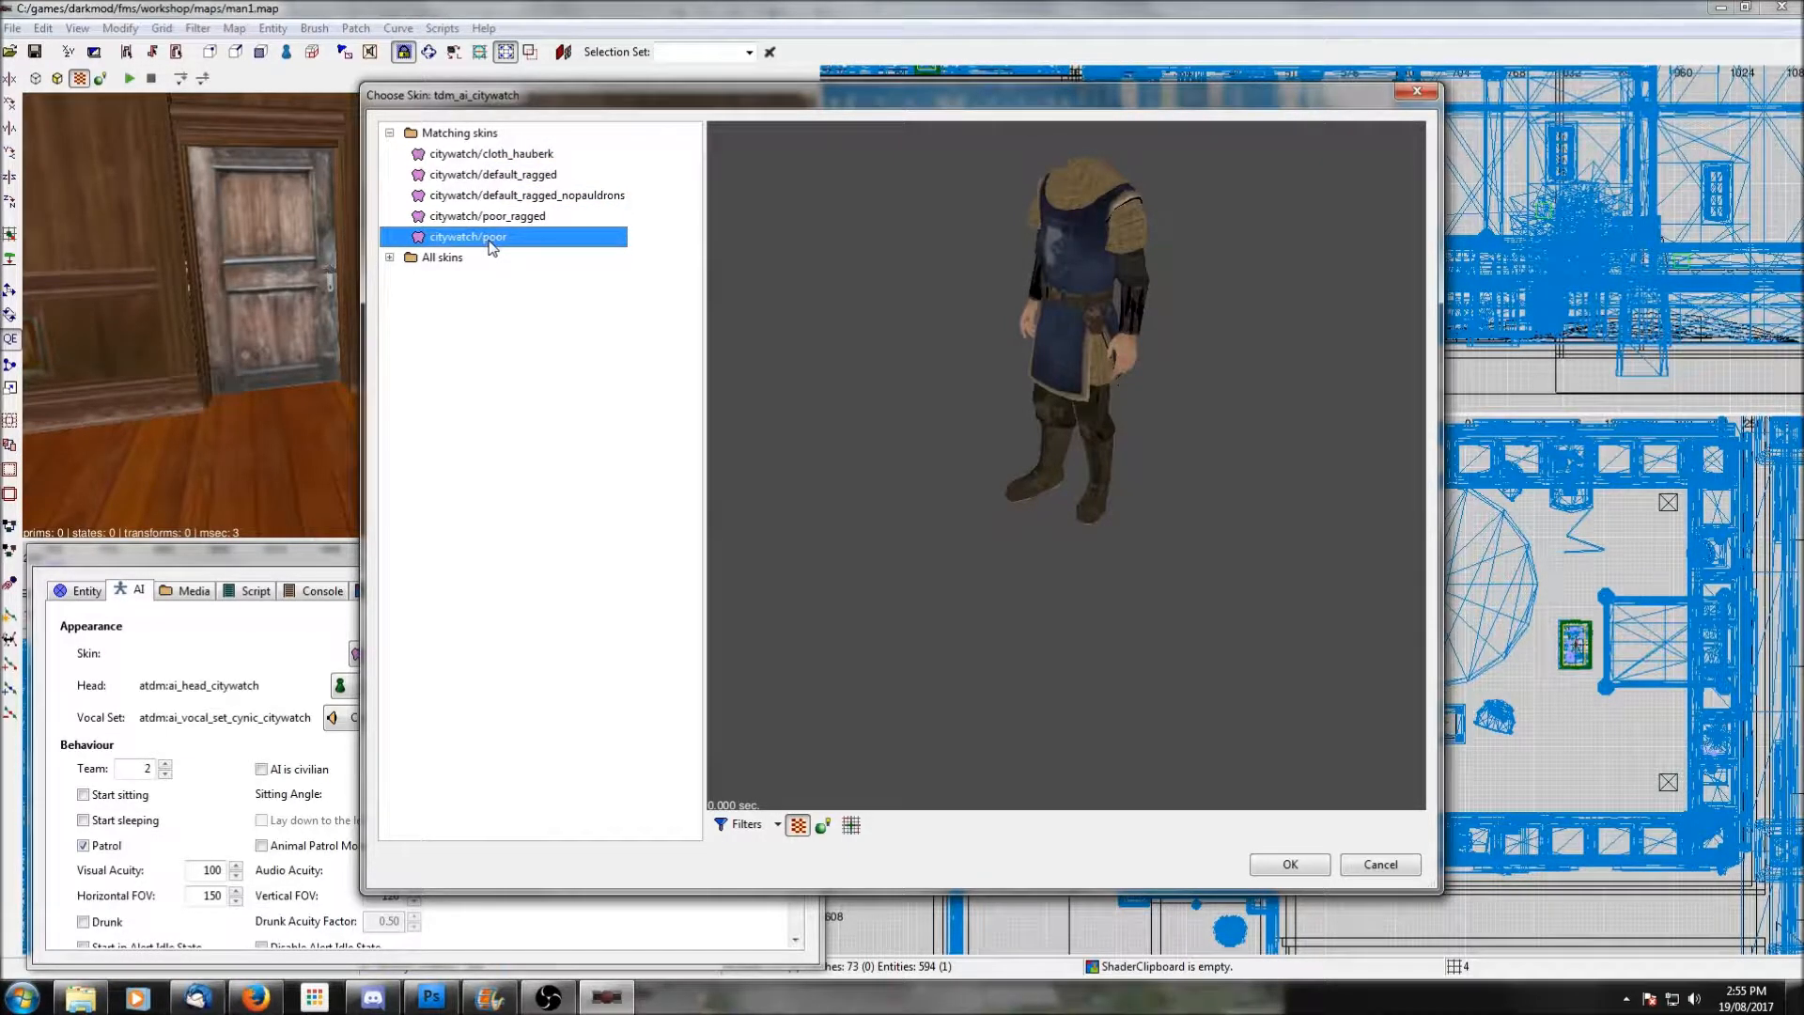
left_click(470, 160)
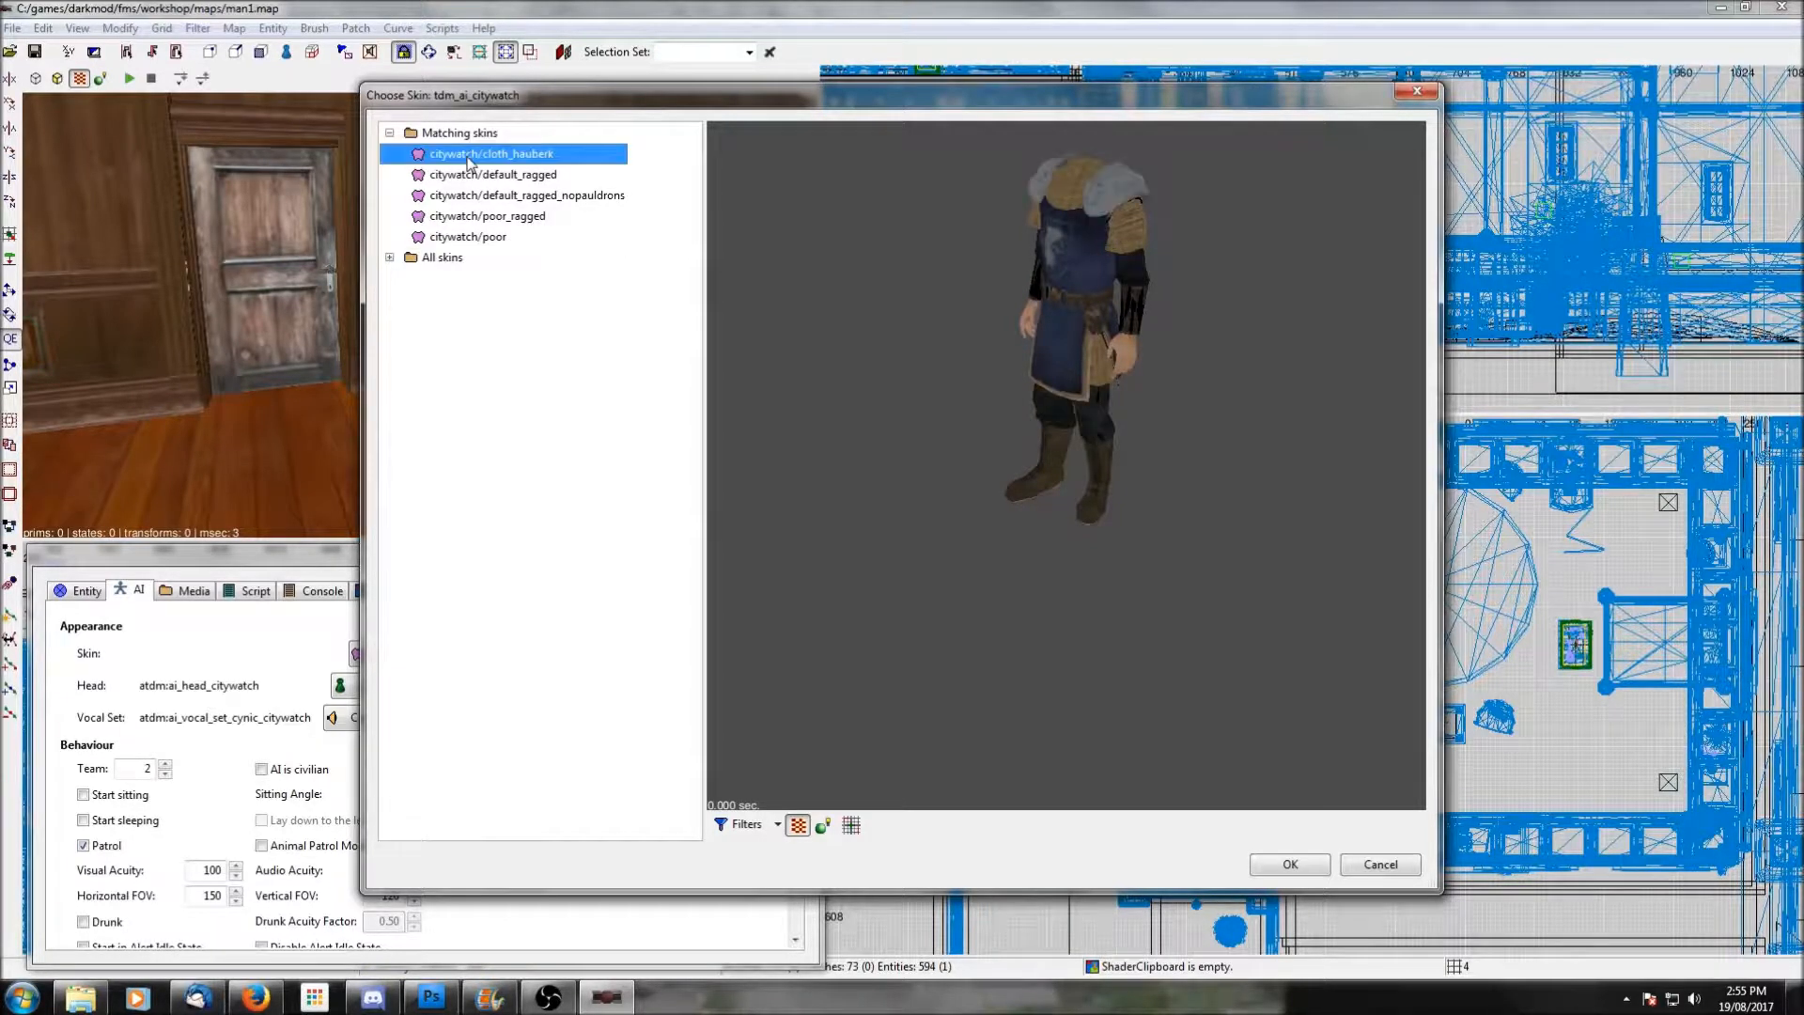
left_click(470, 175)
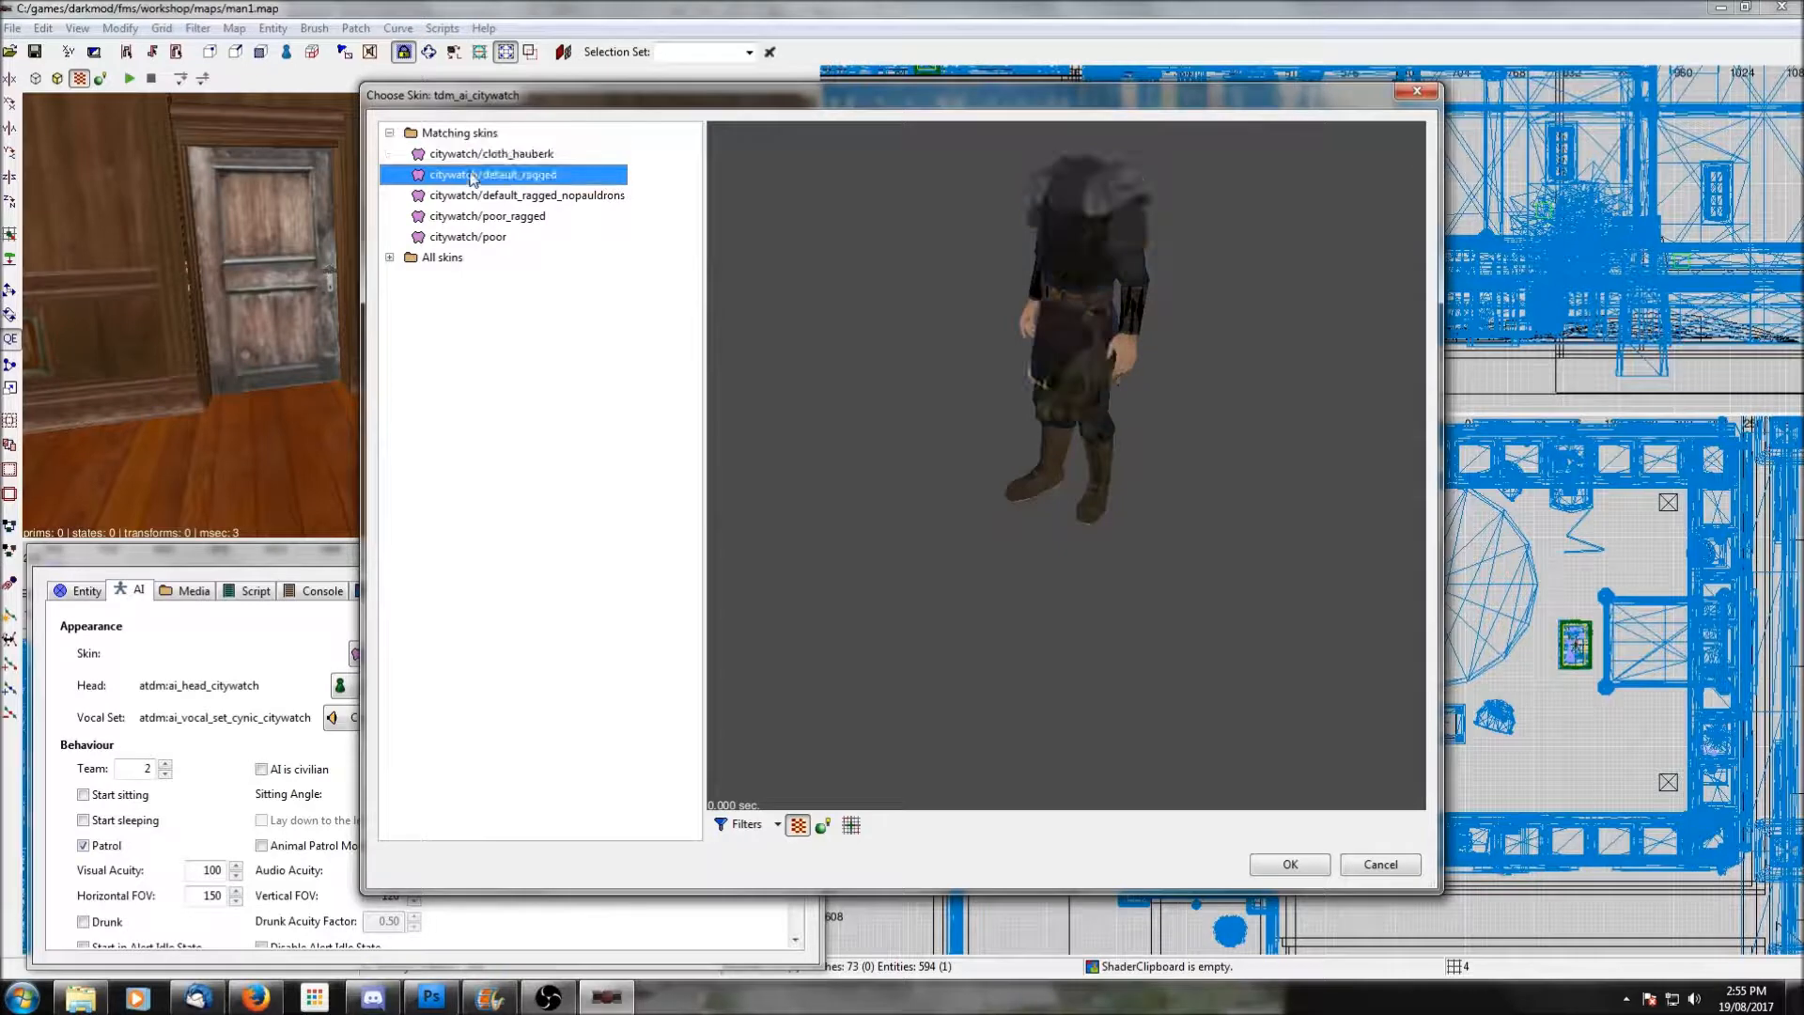
left_click(471, 161)
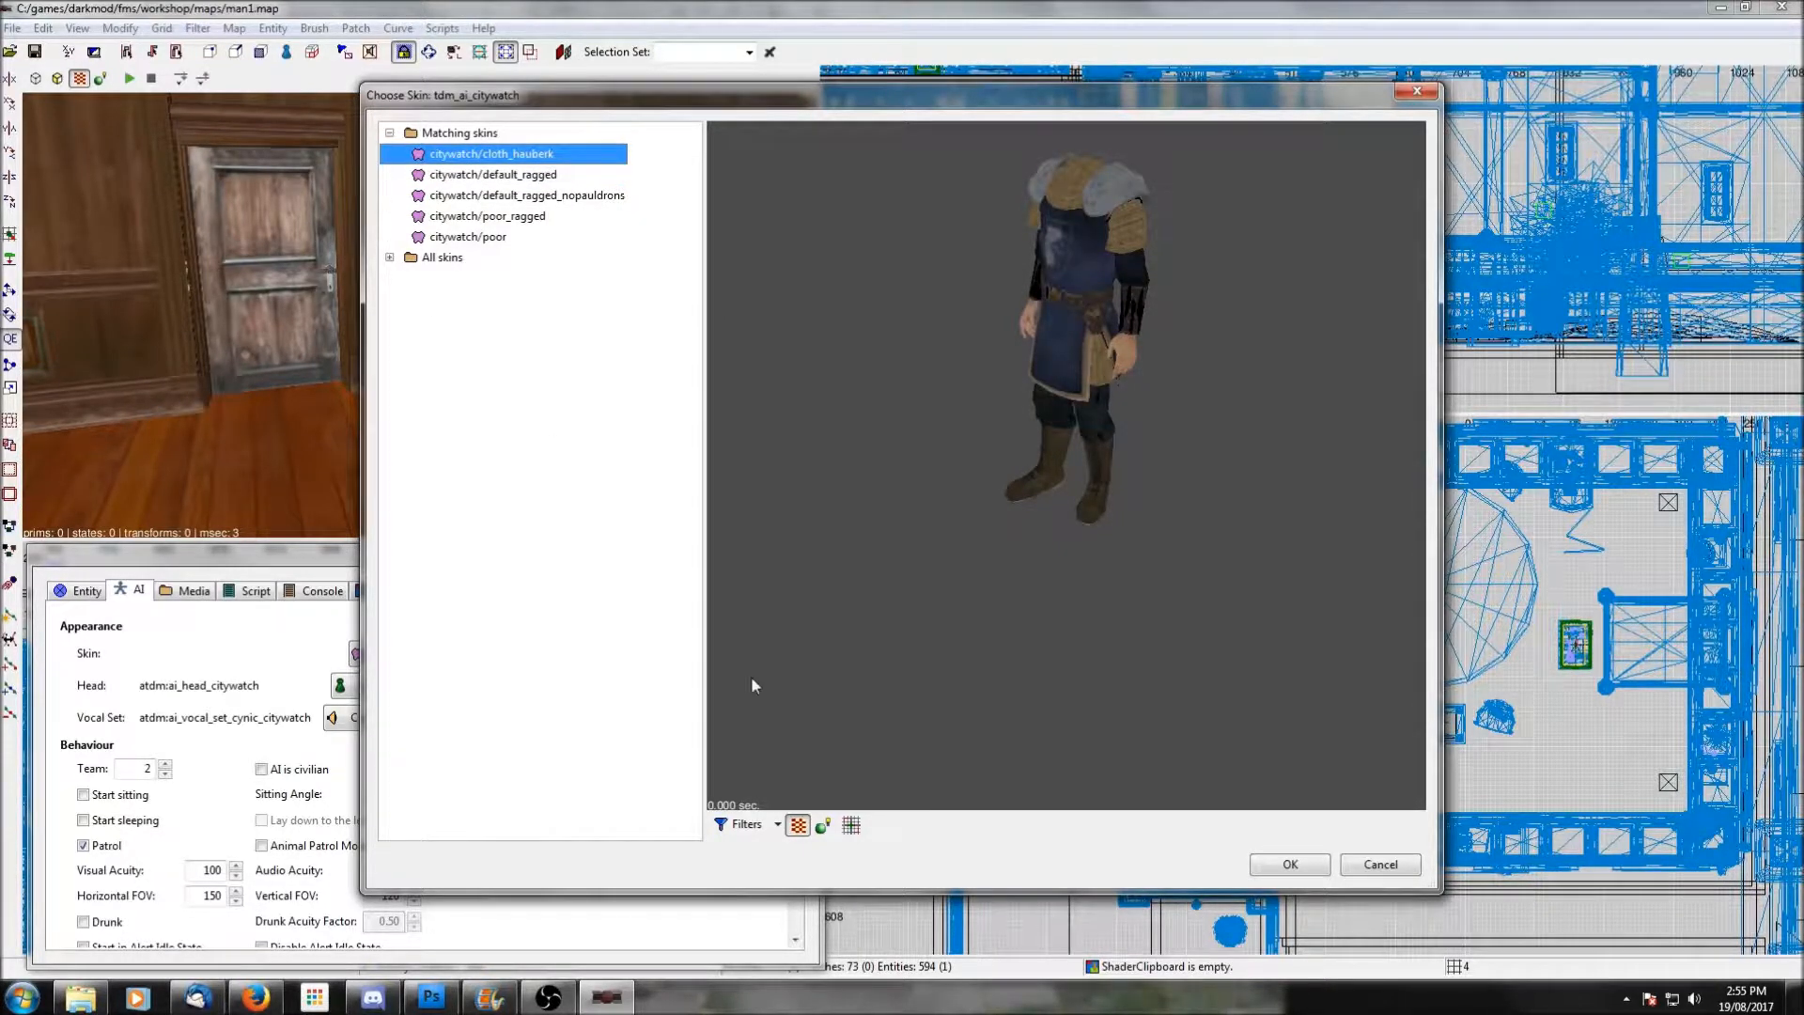
left_click(1380, 861)
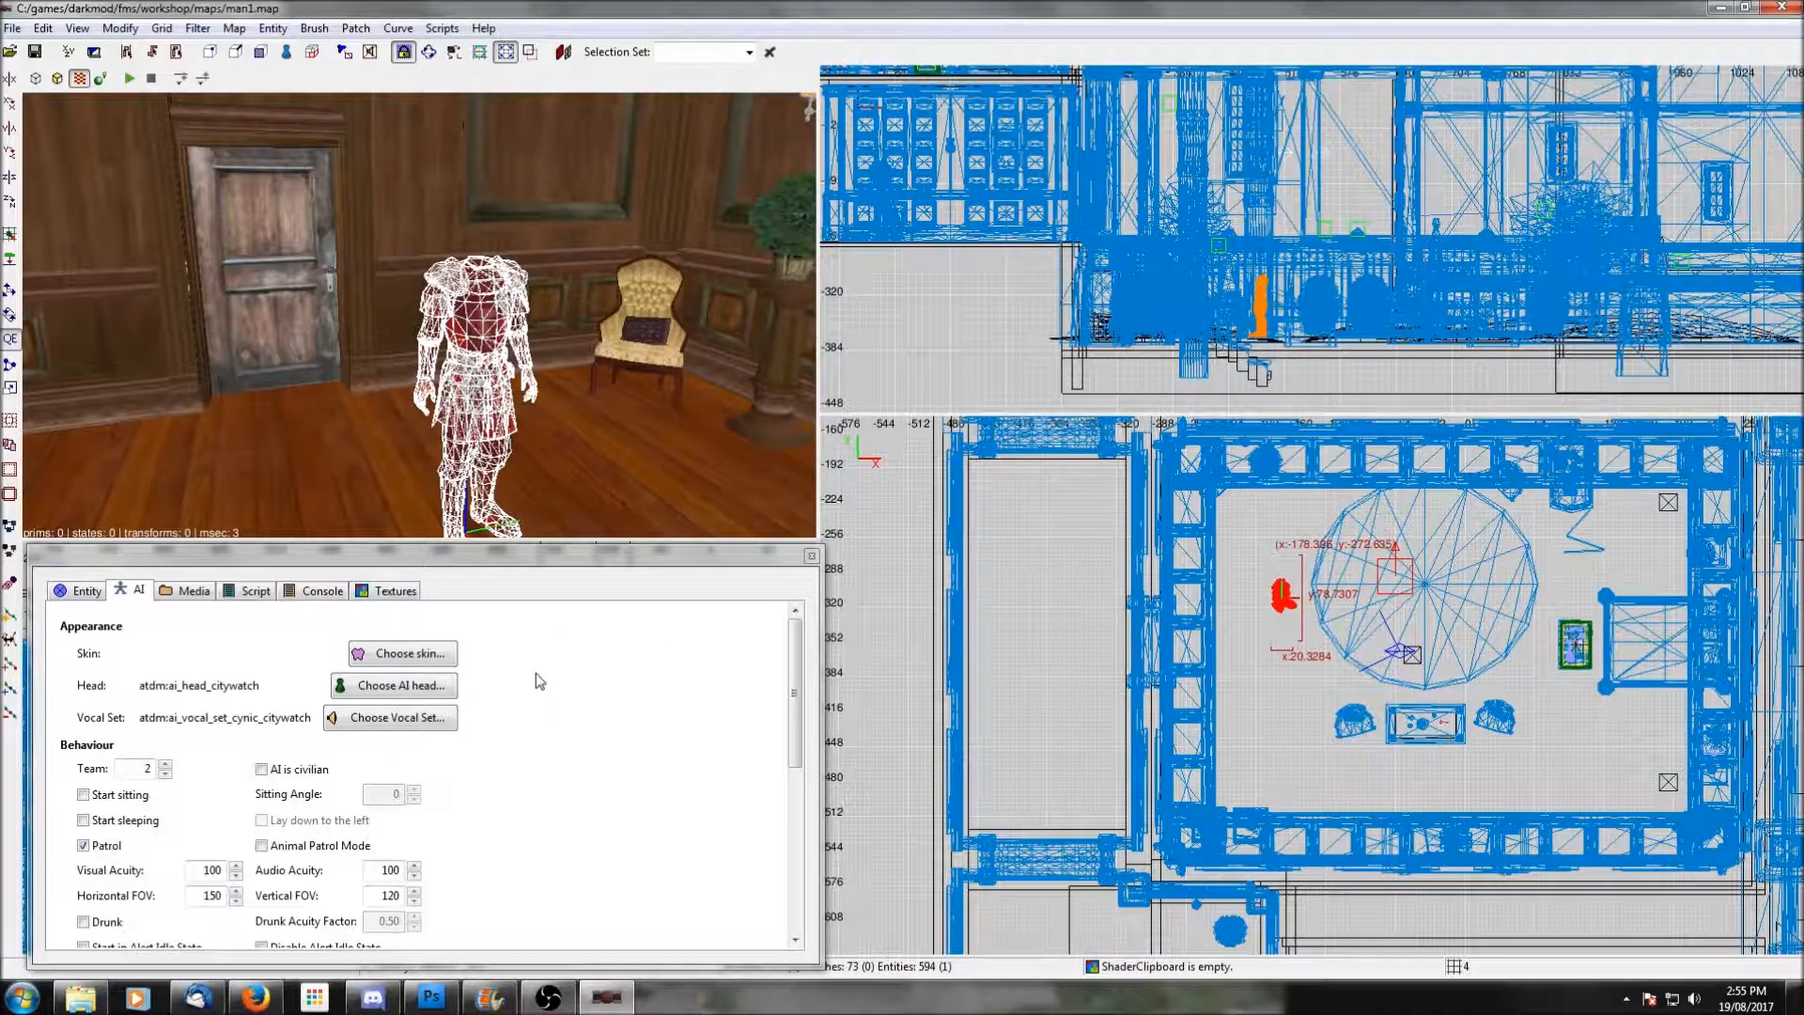
Open the guard's AI head choices and inspect the default citywatch head up close.
left_click(365, 690)
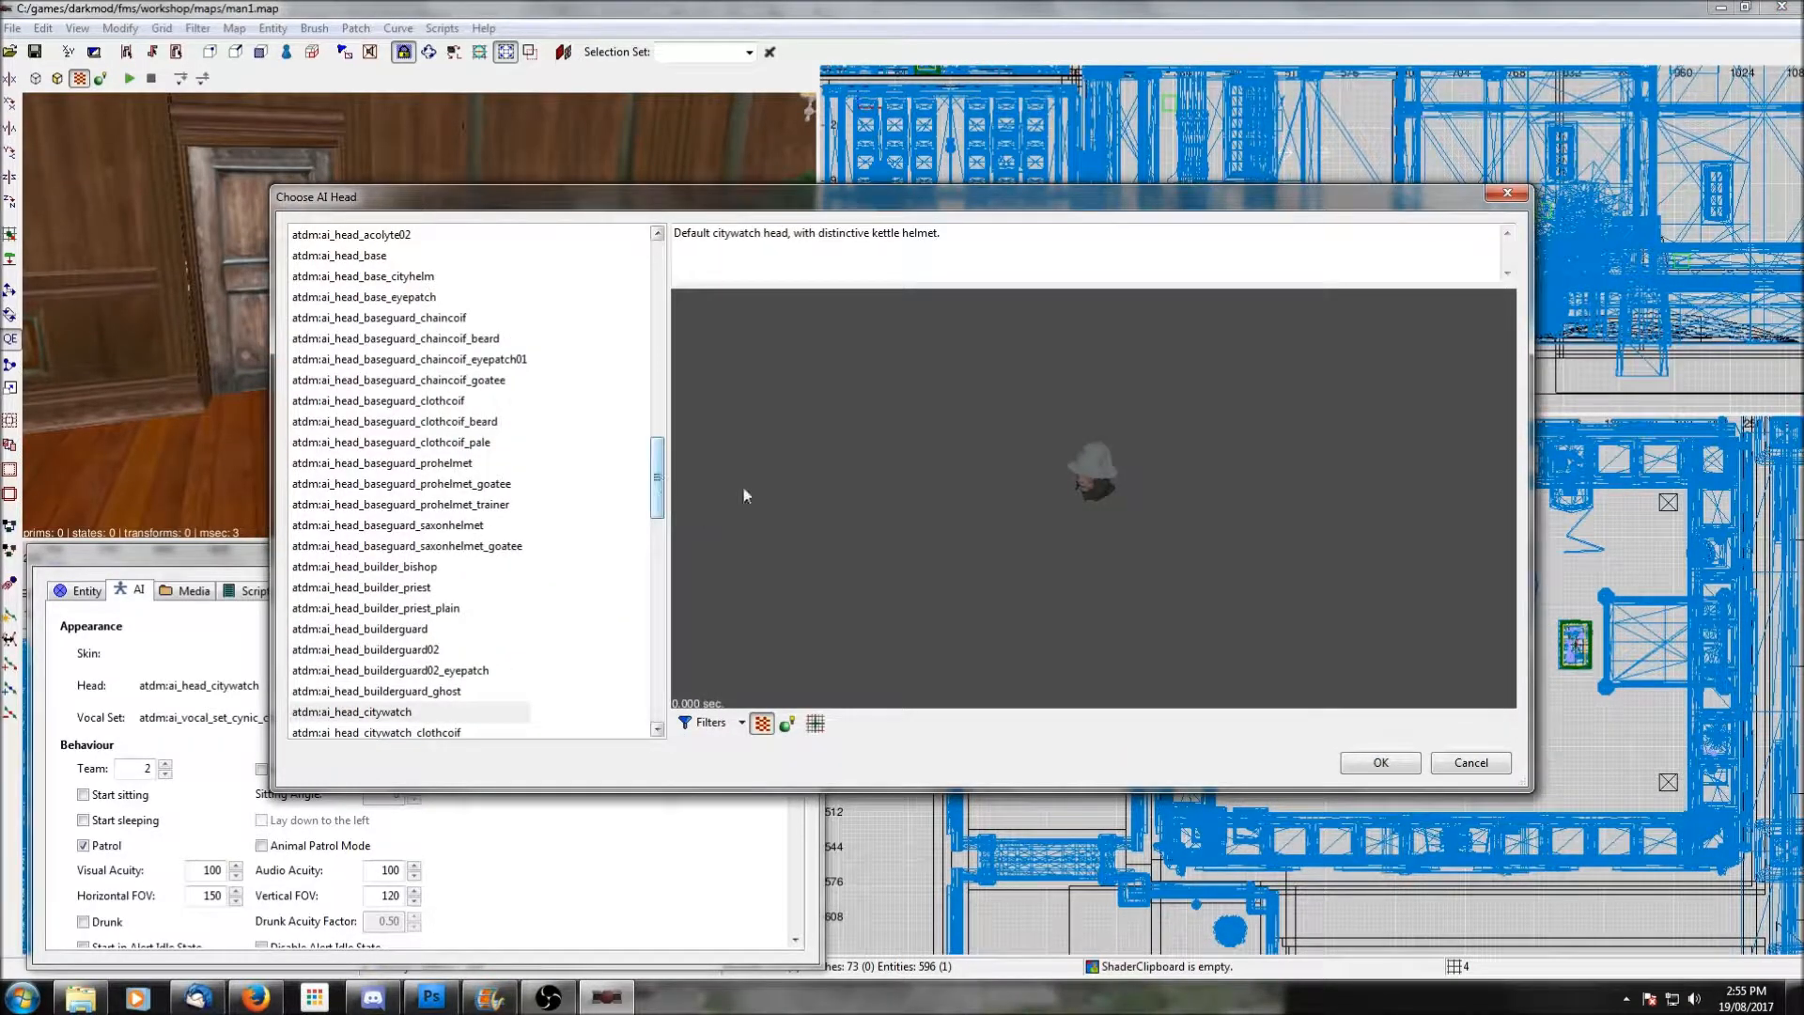
scroll(1094, 467, "up", 5)
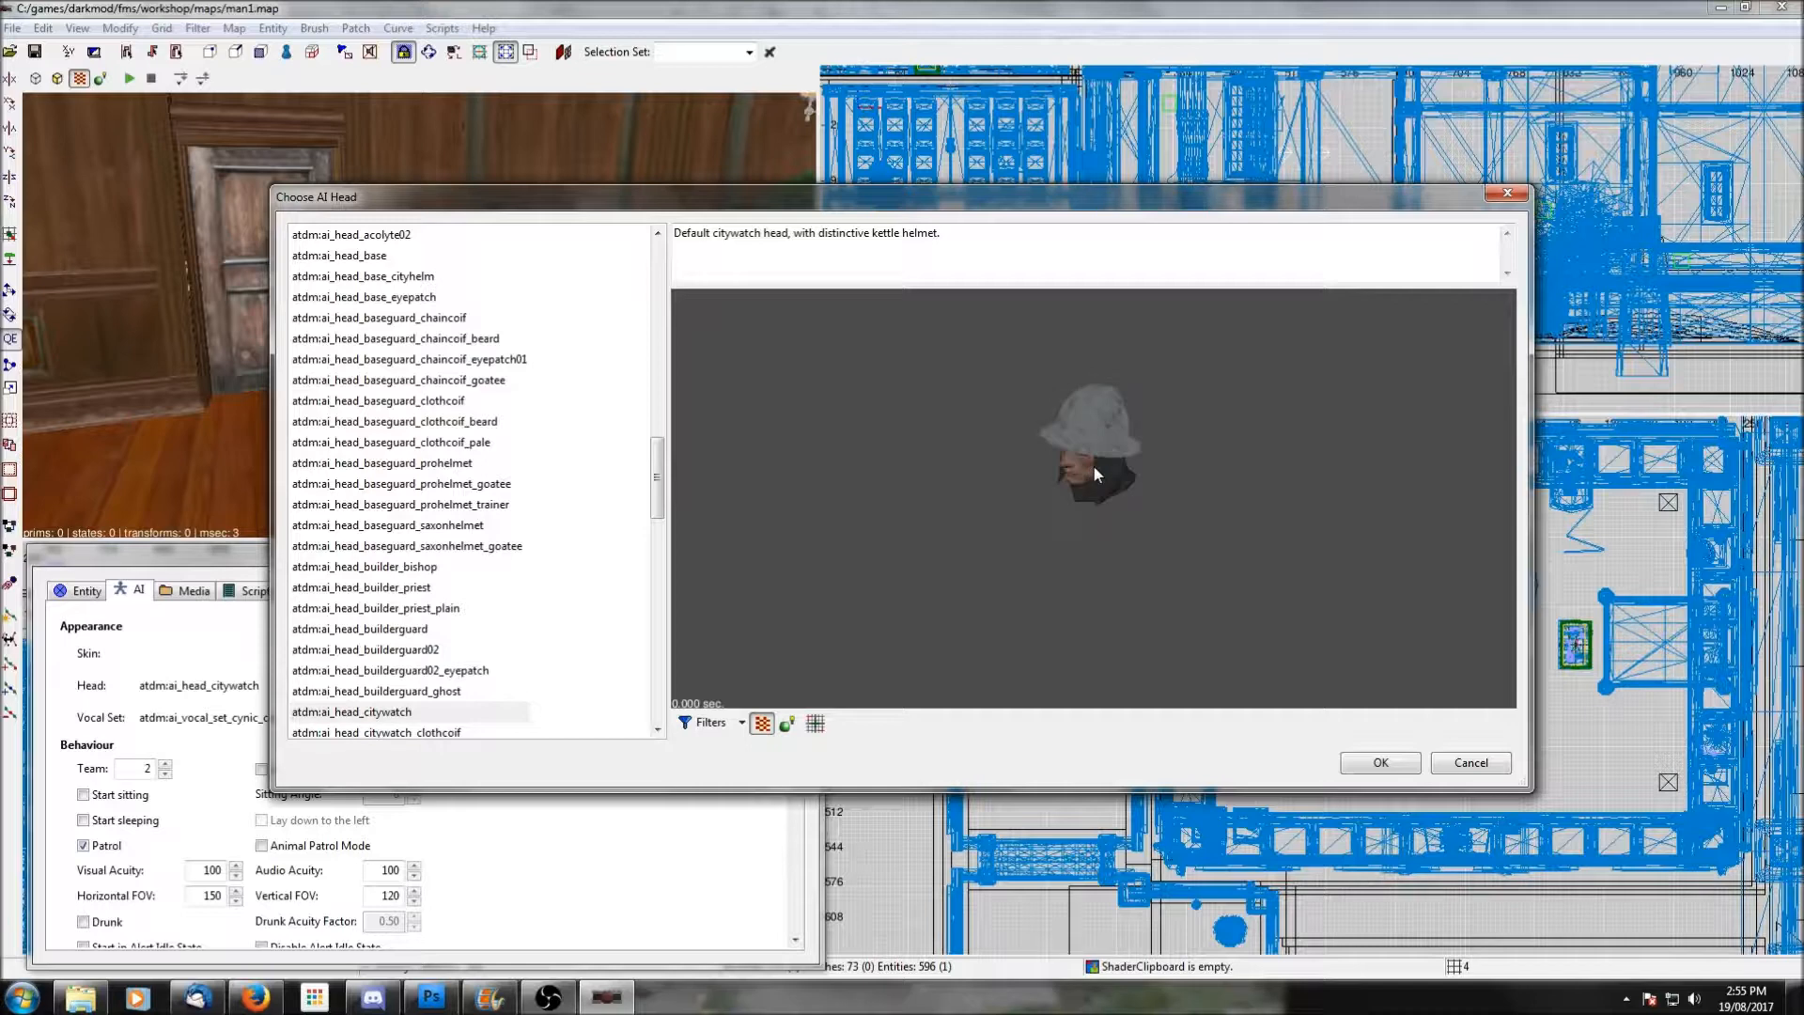
left_click_drag(1091, 464, 1098, 448)
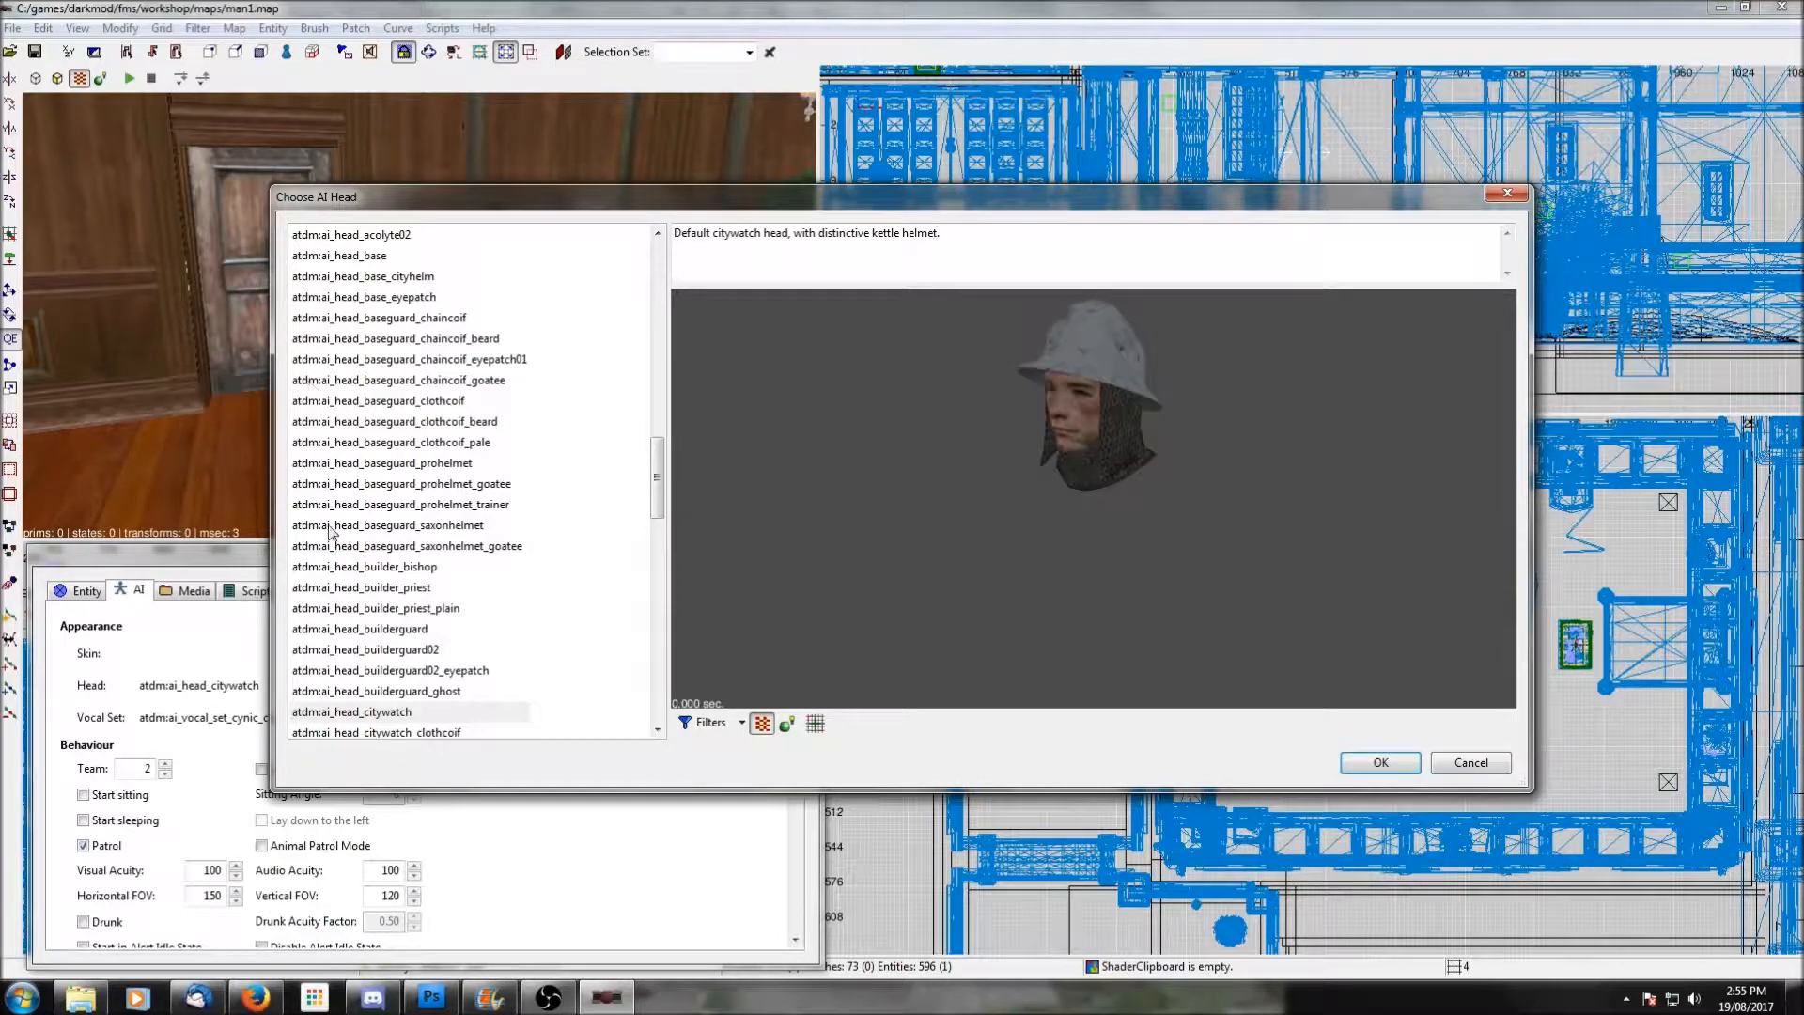
Preview the citywatch head variants clothcoif, default_goatee, default_pale, eyepatch01 and poor.
scroll(445, 285, "up", 2)
scroll(445, 284, "down", 7)
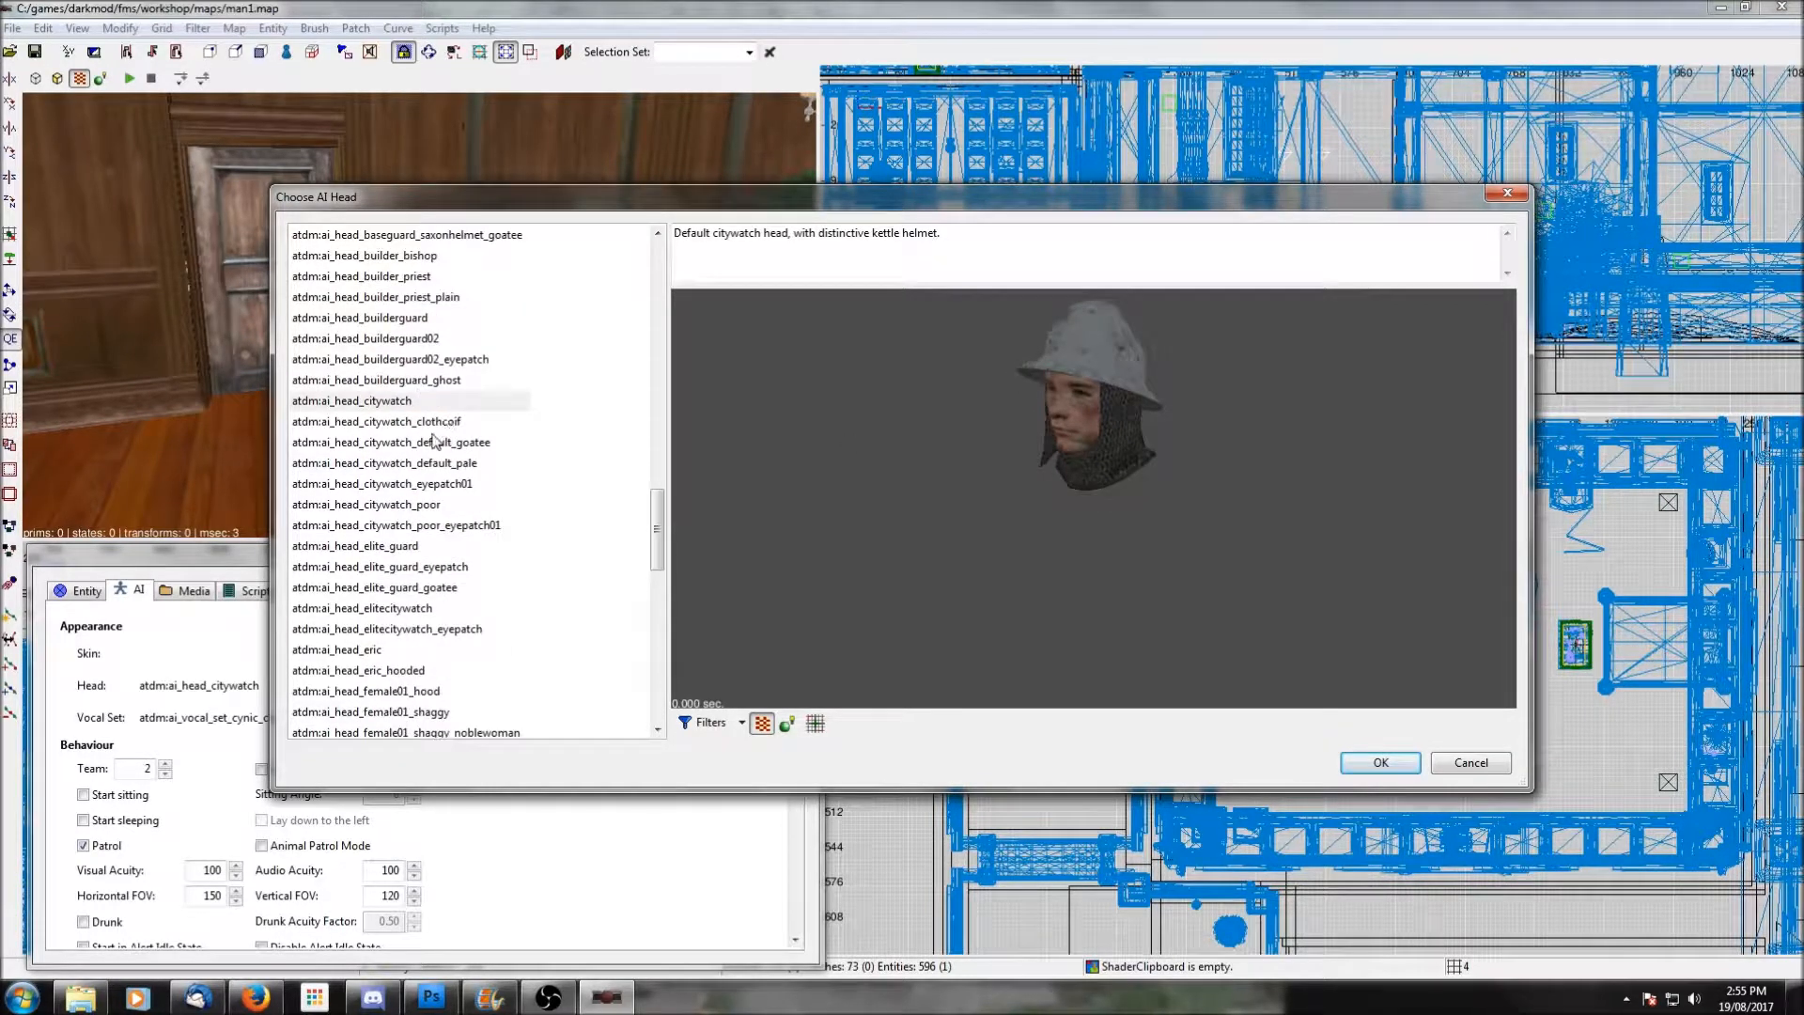
left_click(422, 424)
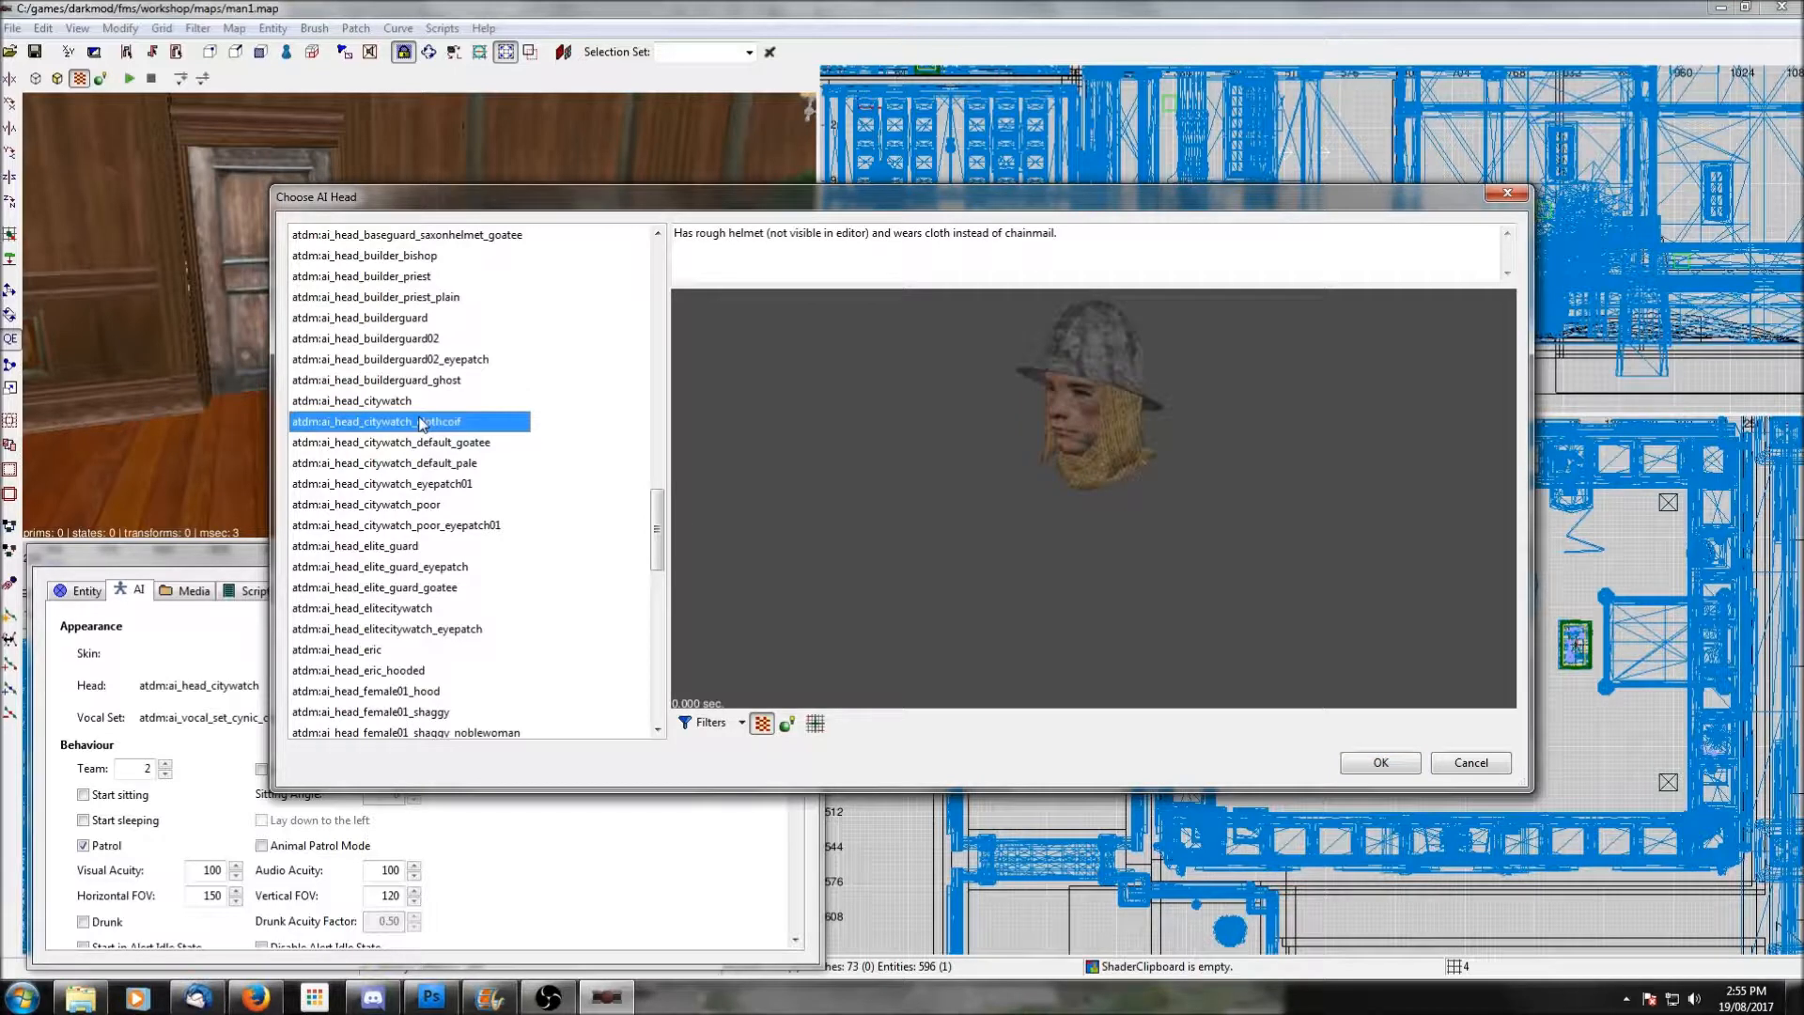
left_click(415, 444)
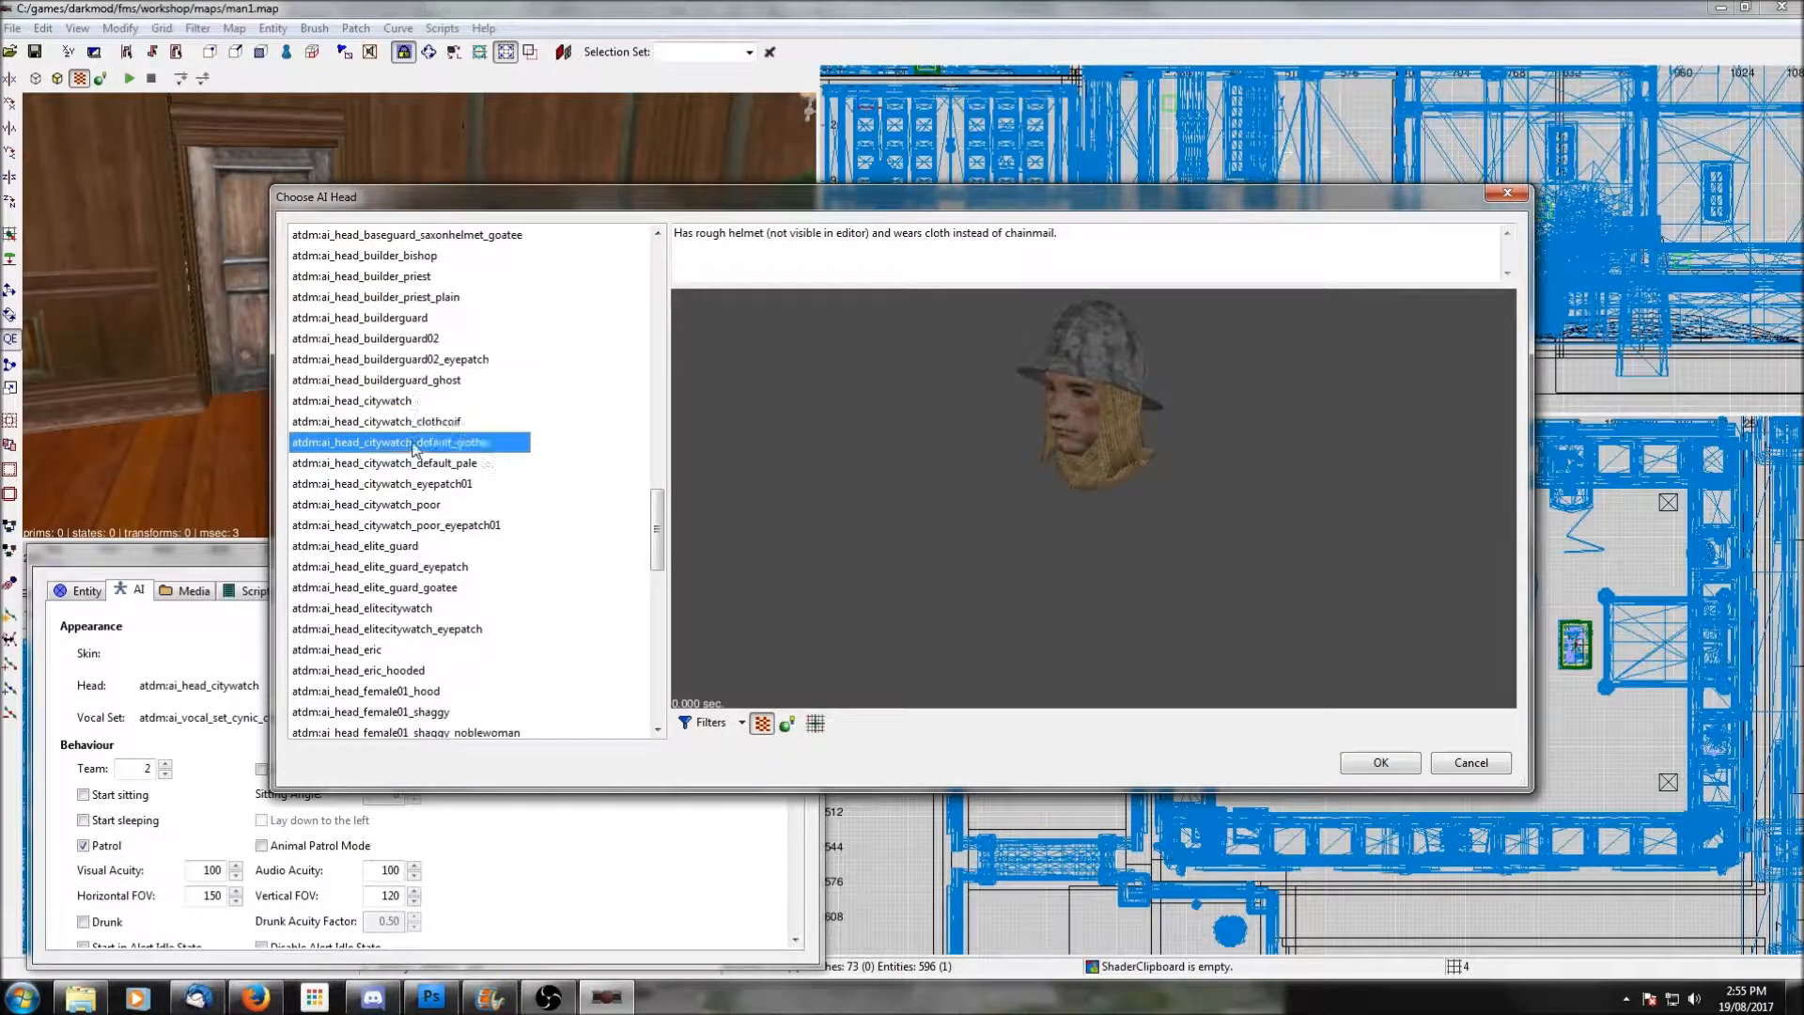
left_click(412, 465)
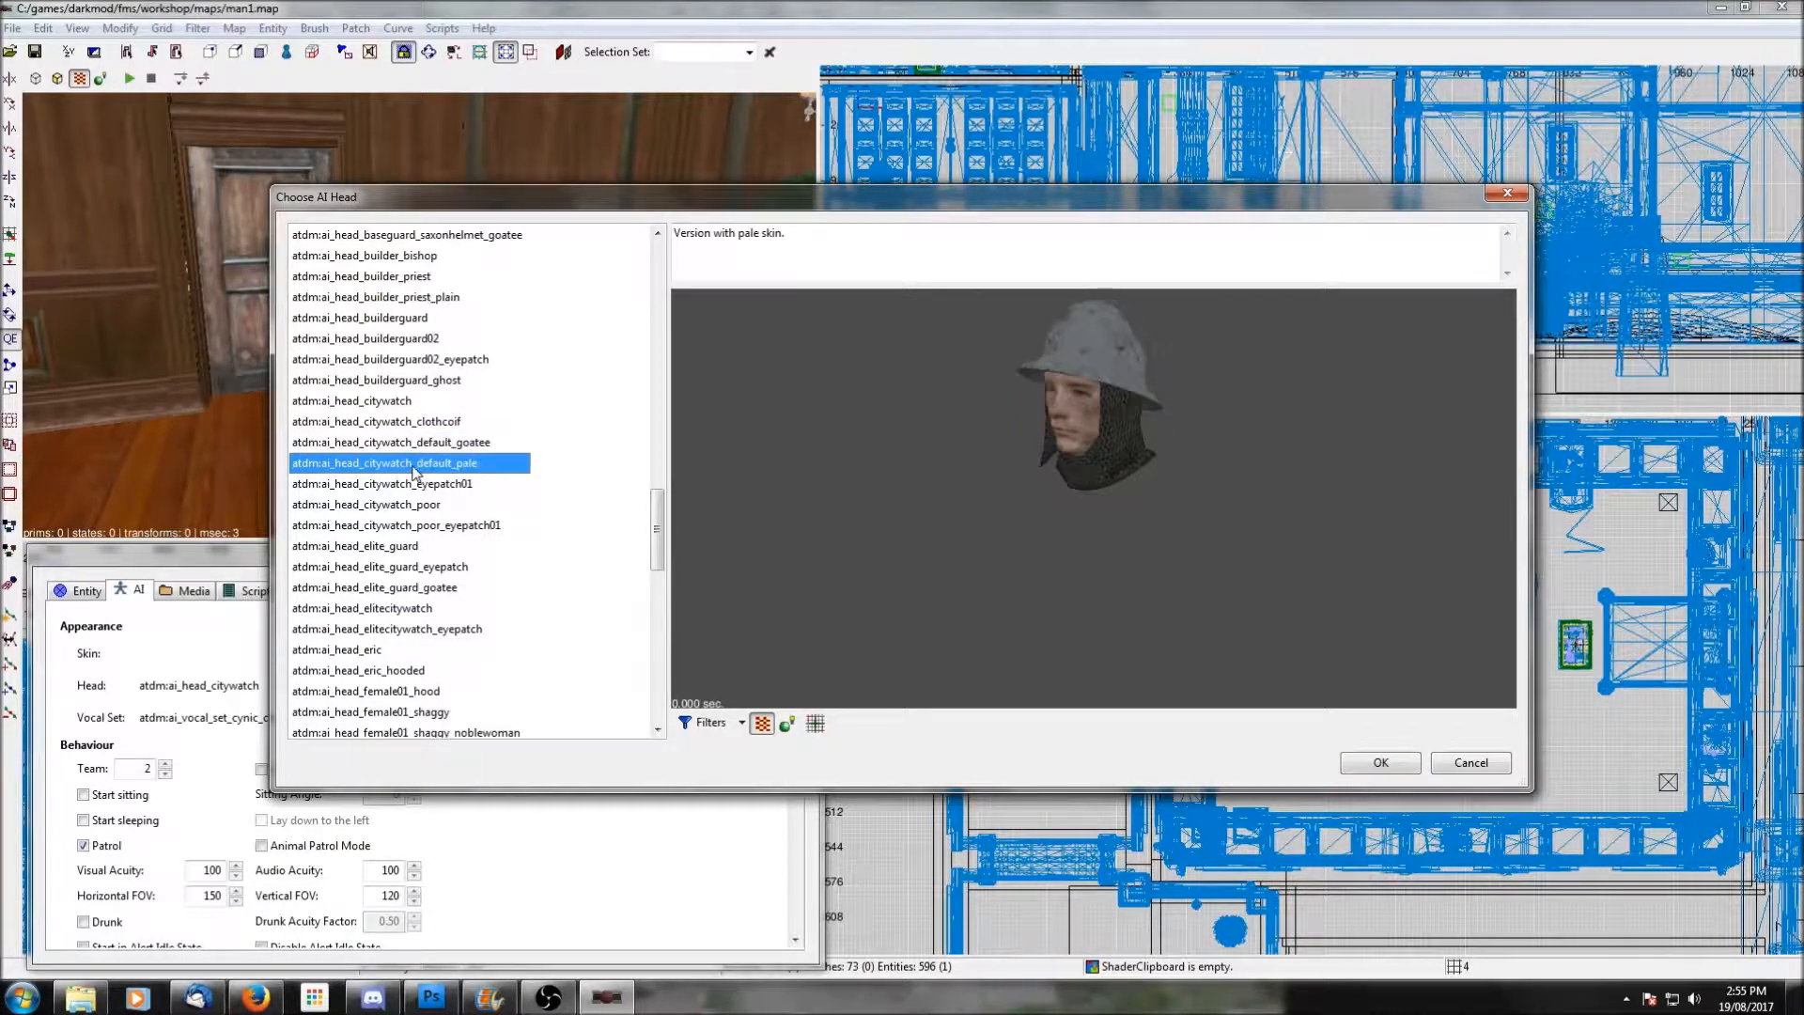
left_click(415, 488)
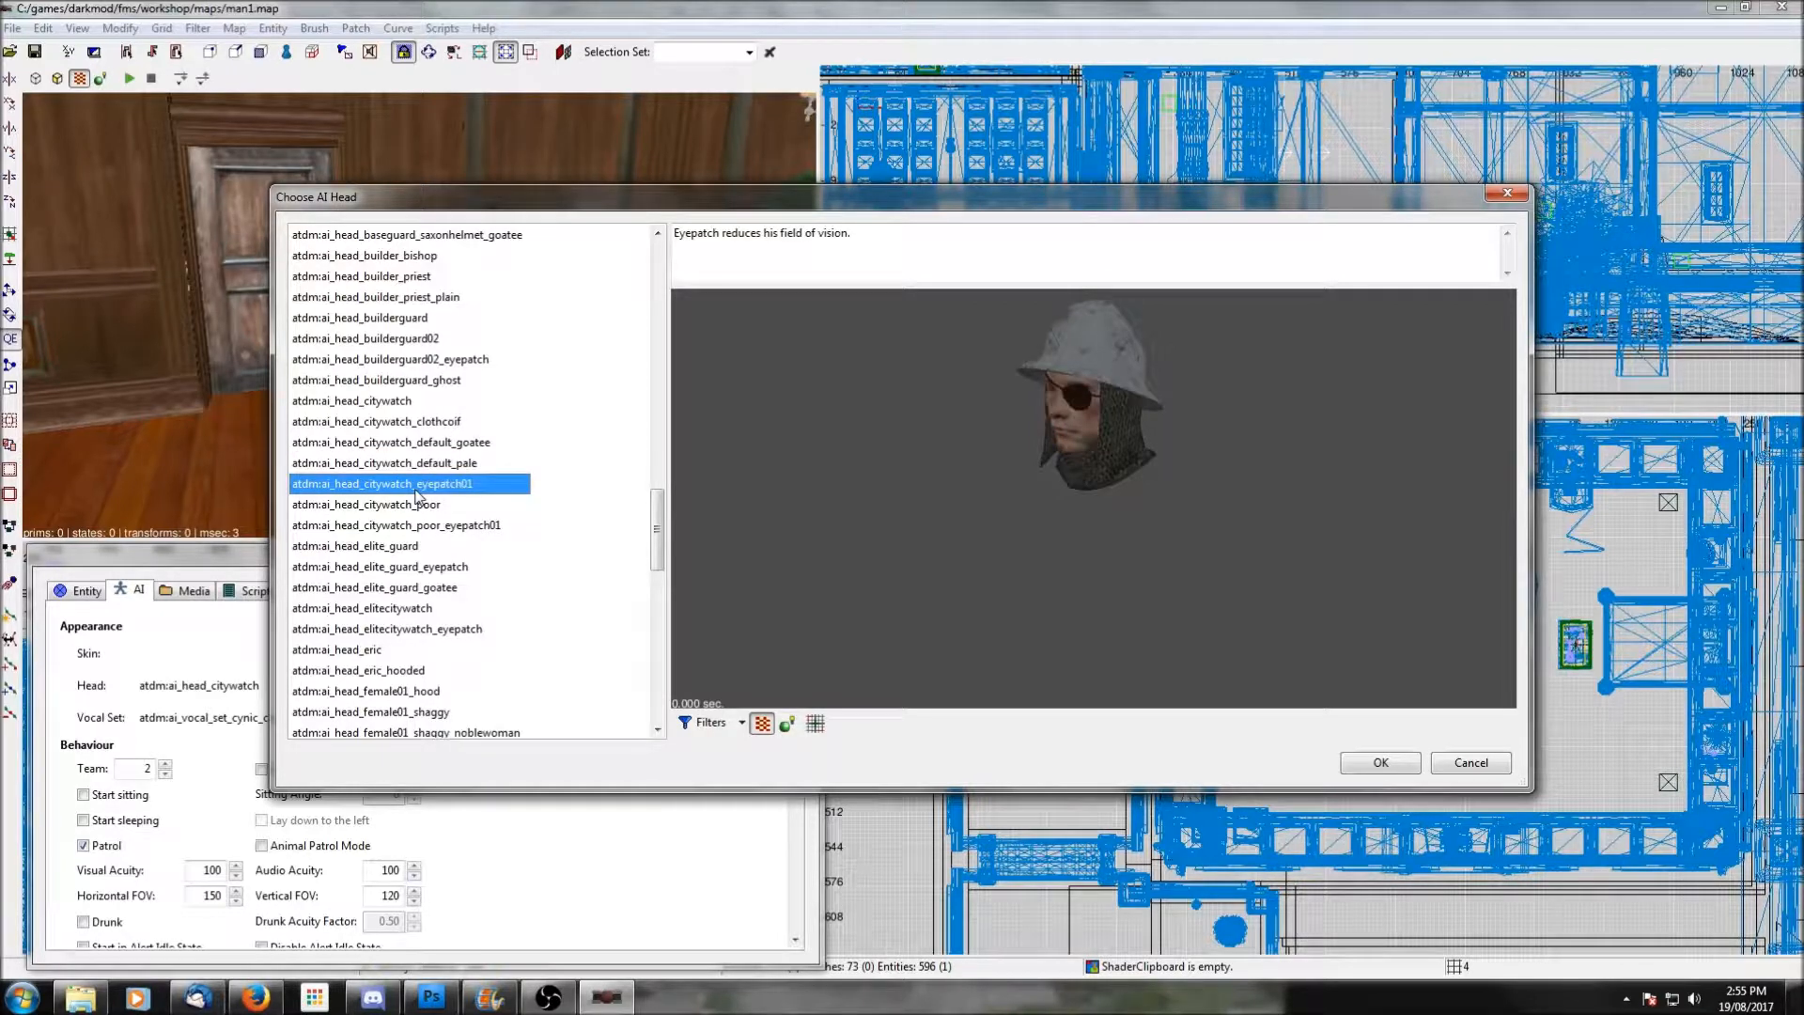
left_click(415, 509)
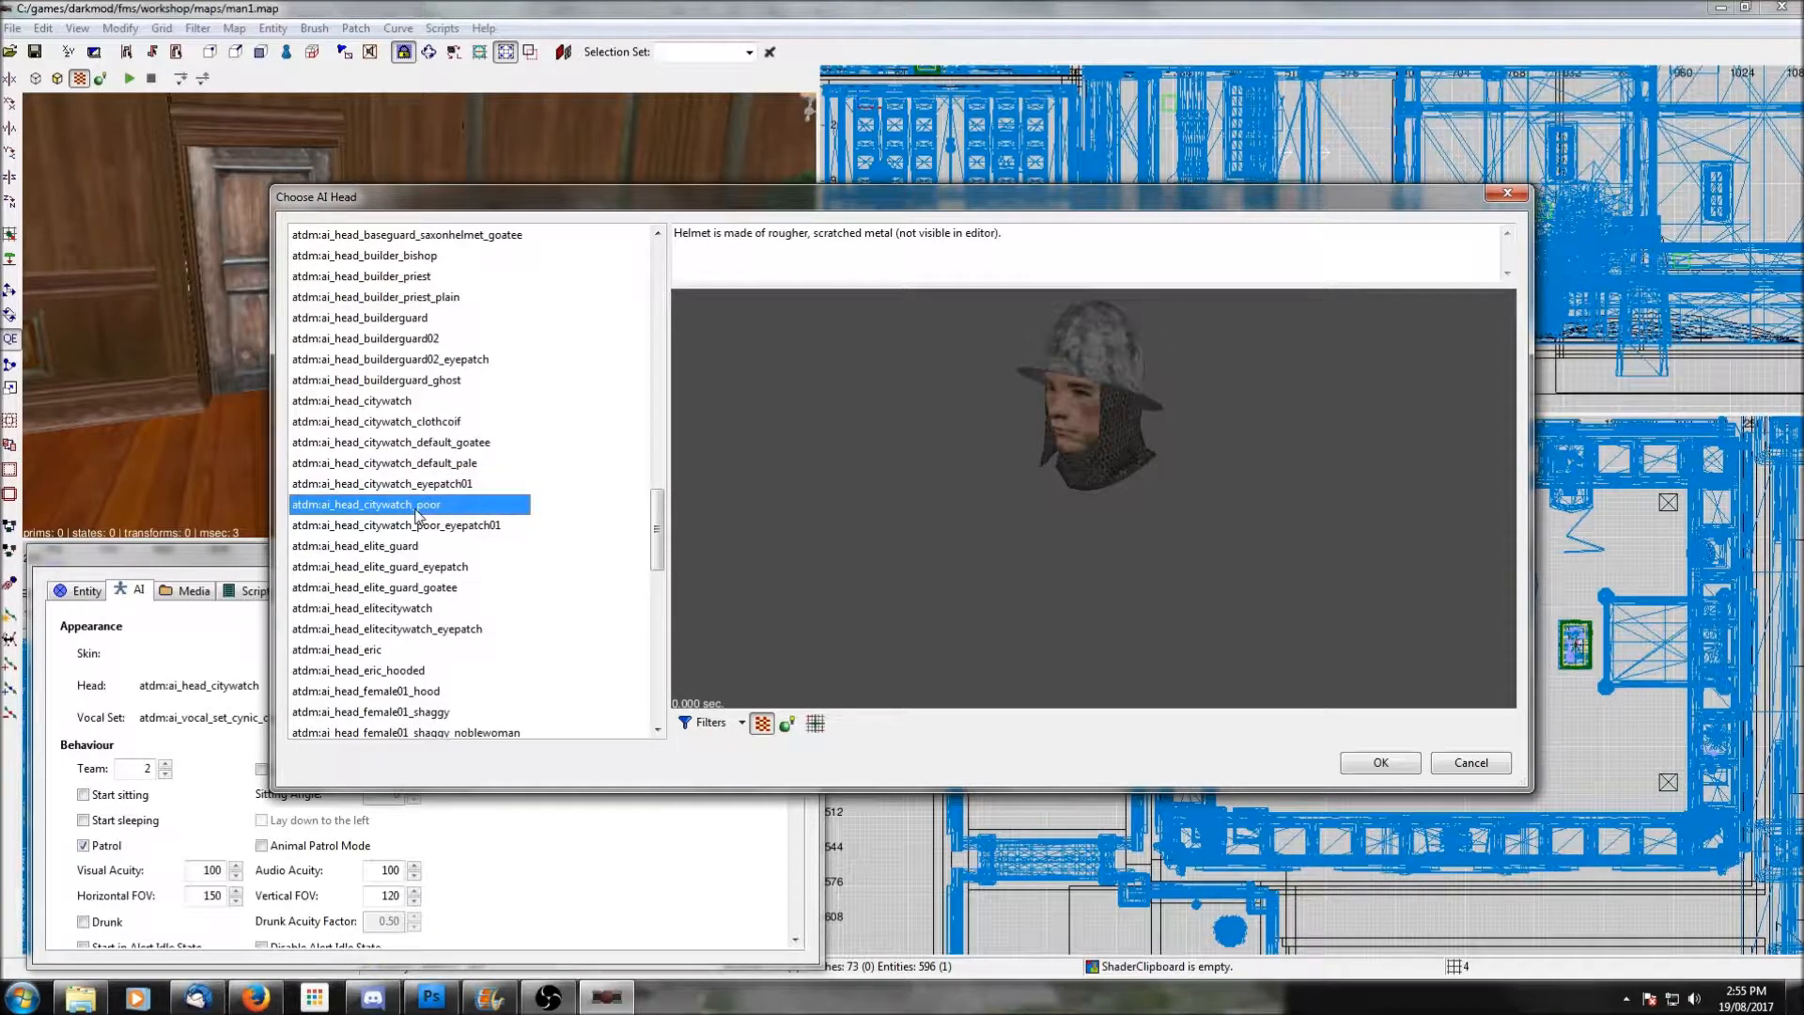
Preview the citywatch_poor_eyepatch01 head, the elite_guard heads with eyepatch and goatee, and the elitecitywatch head.
left_click(414, 526)
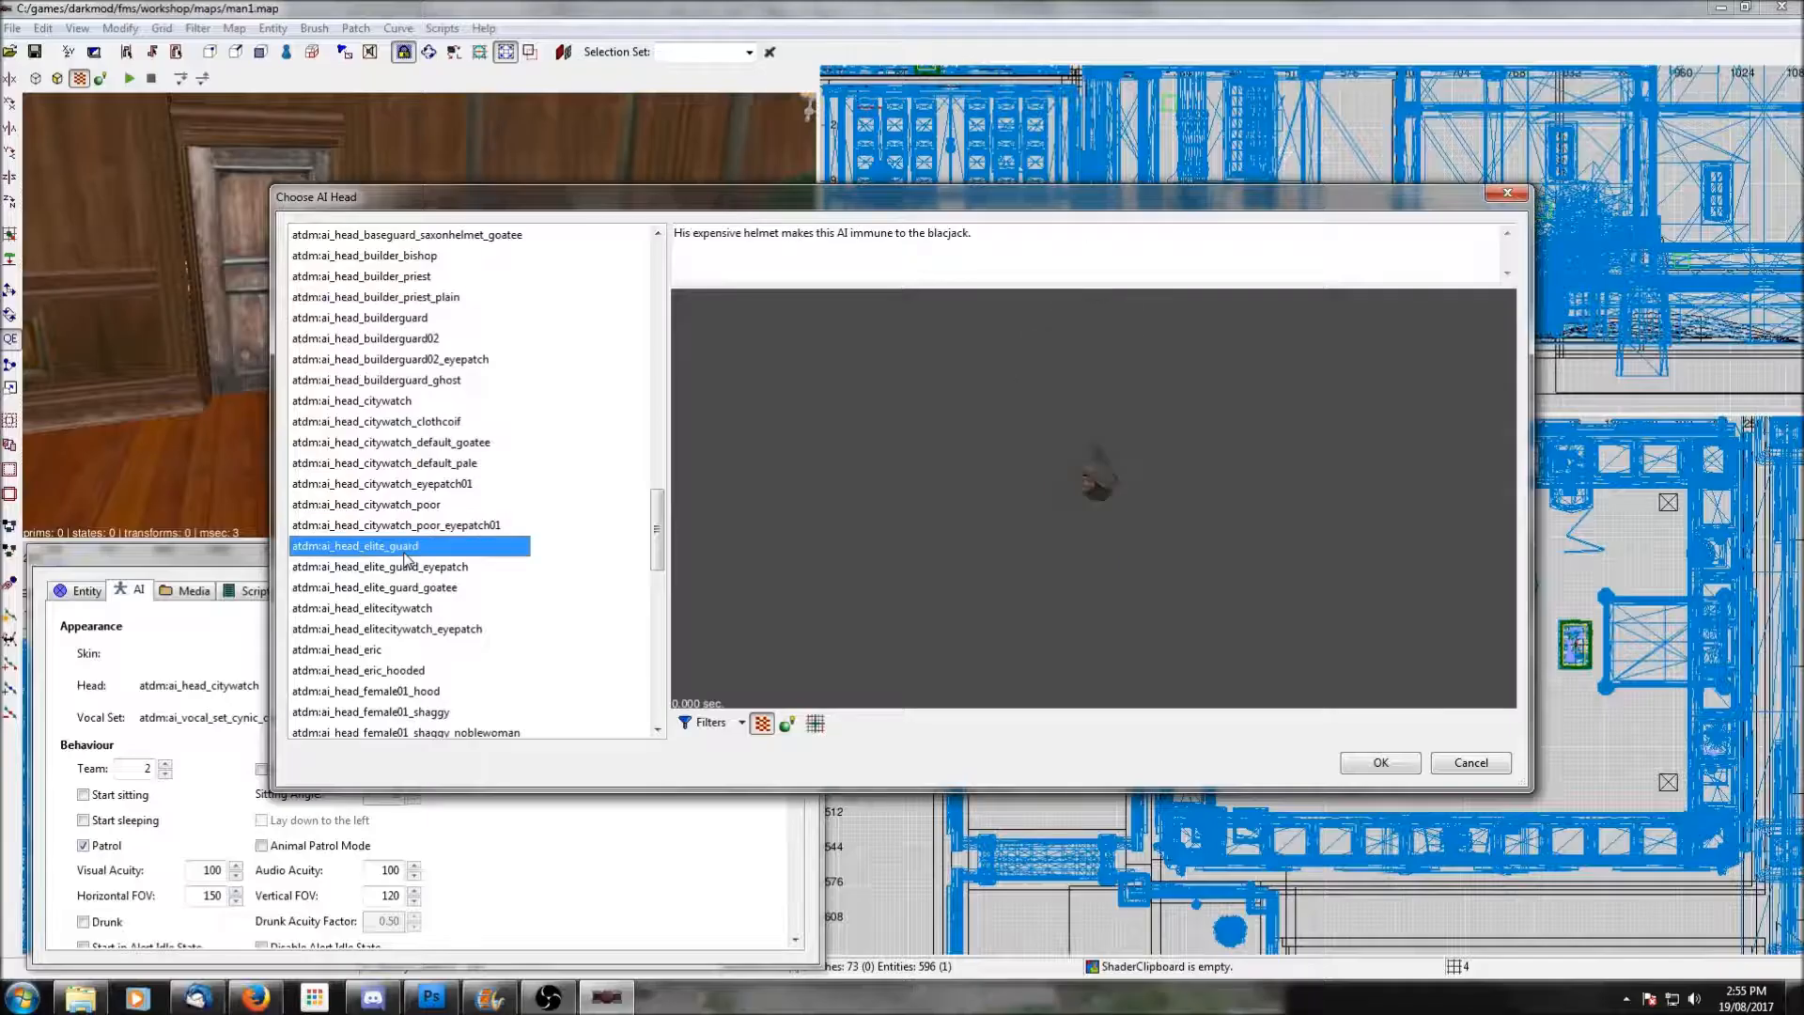
left_click(406, 528)
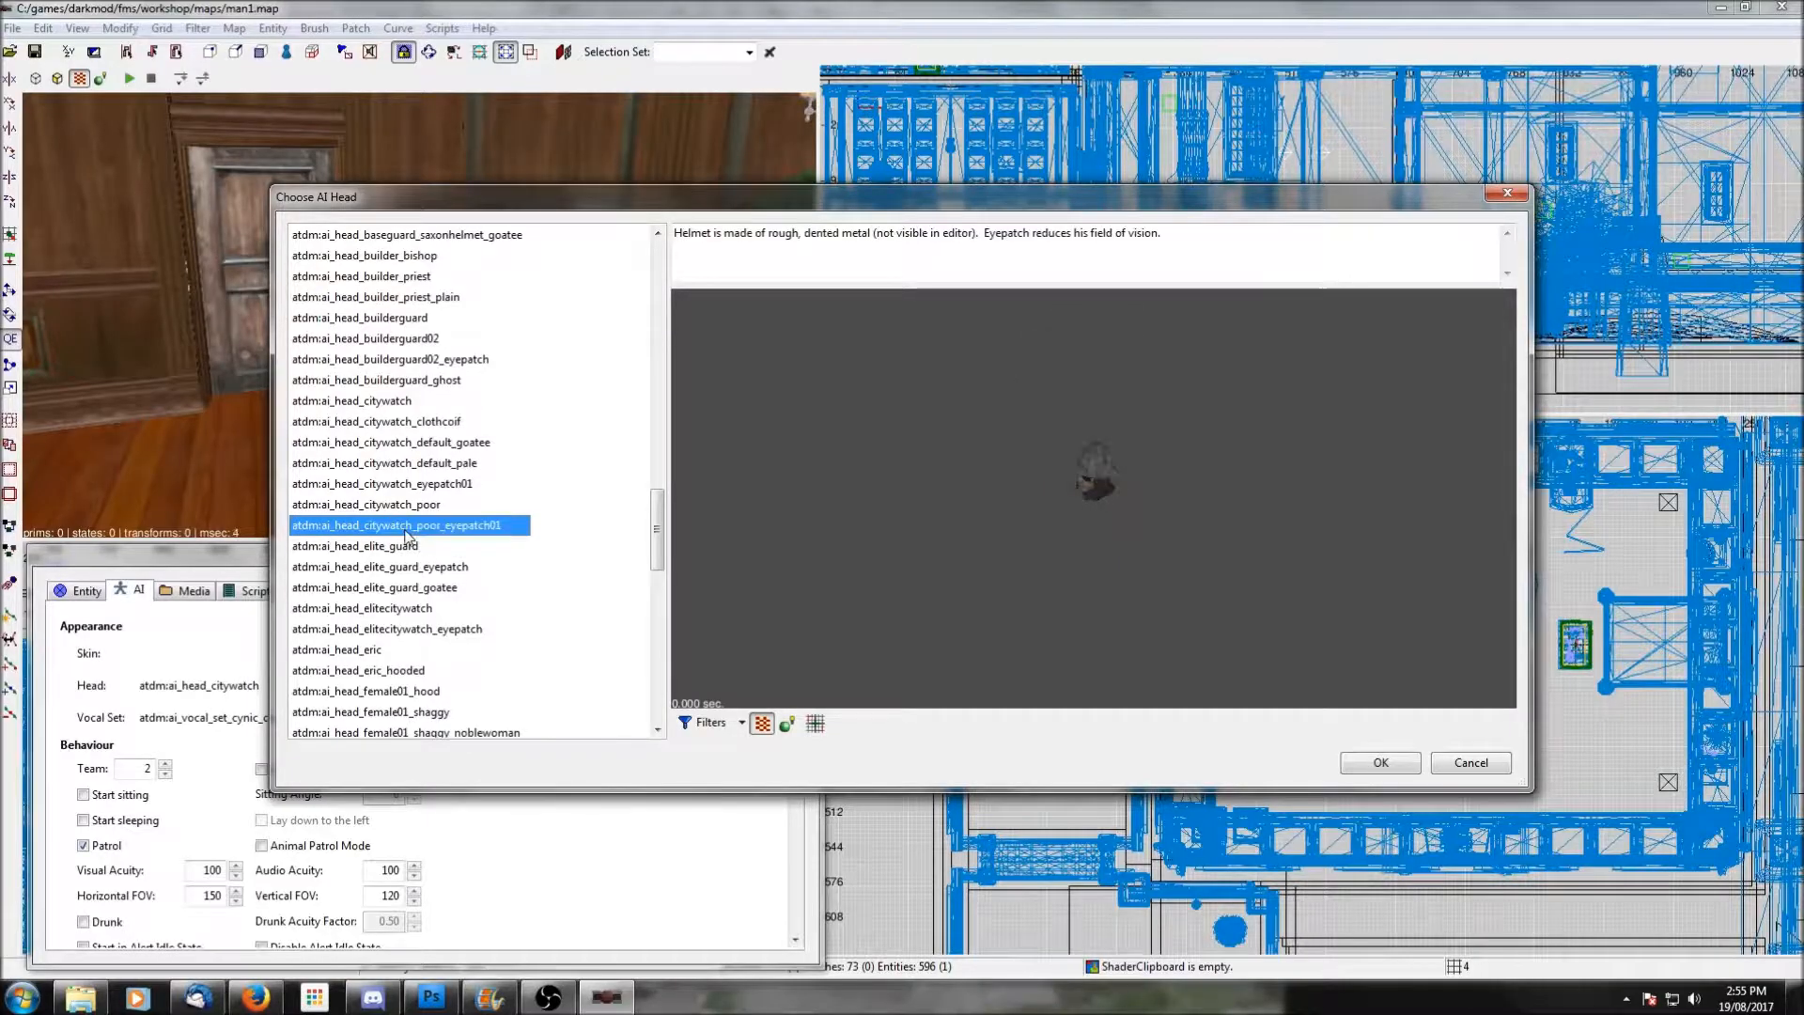
left_click(406, 548)
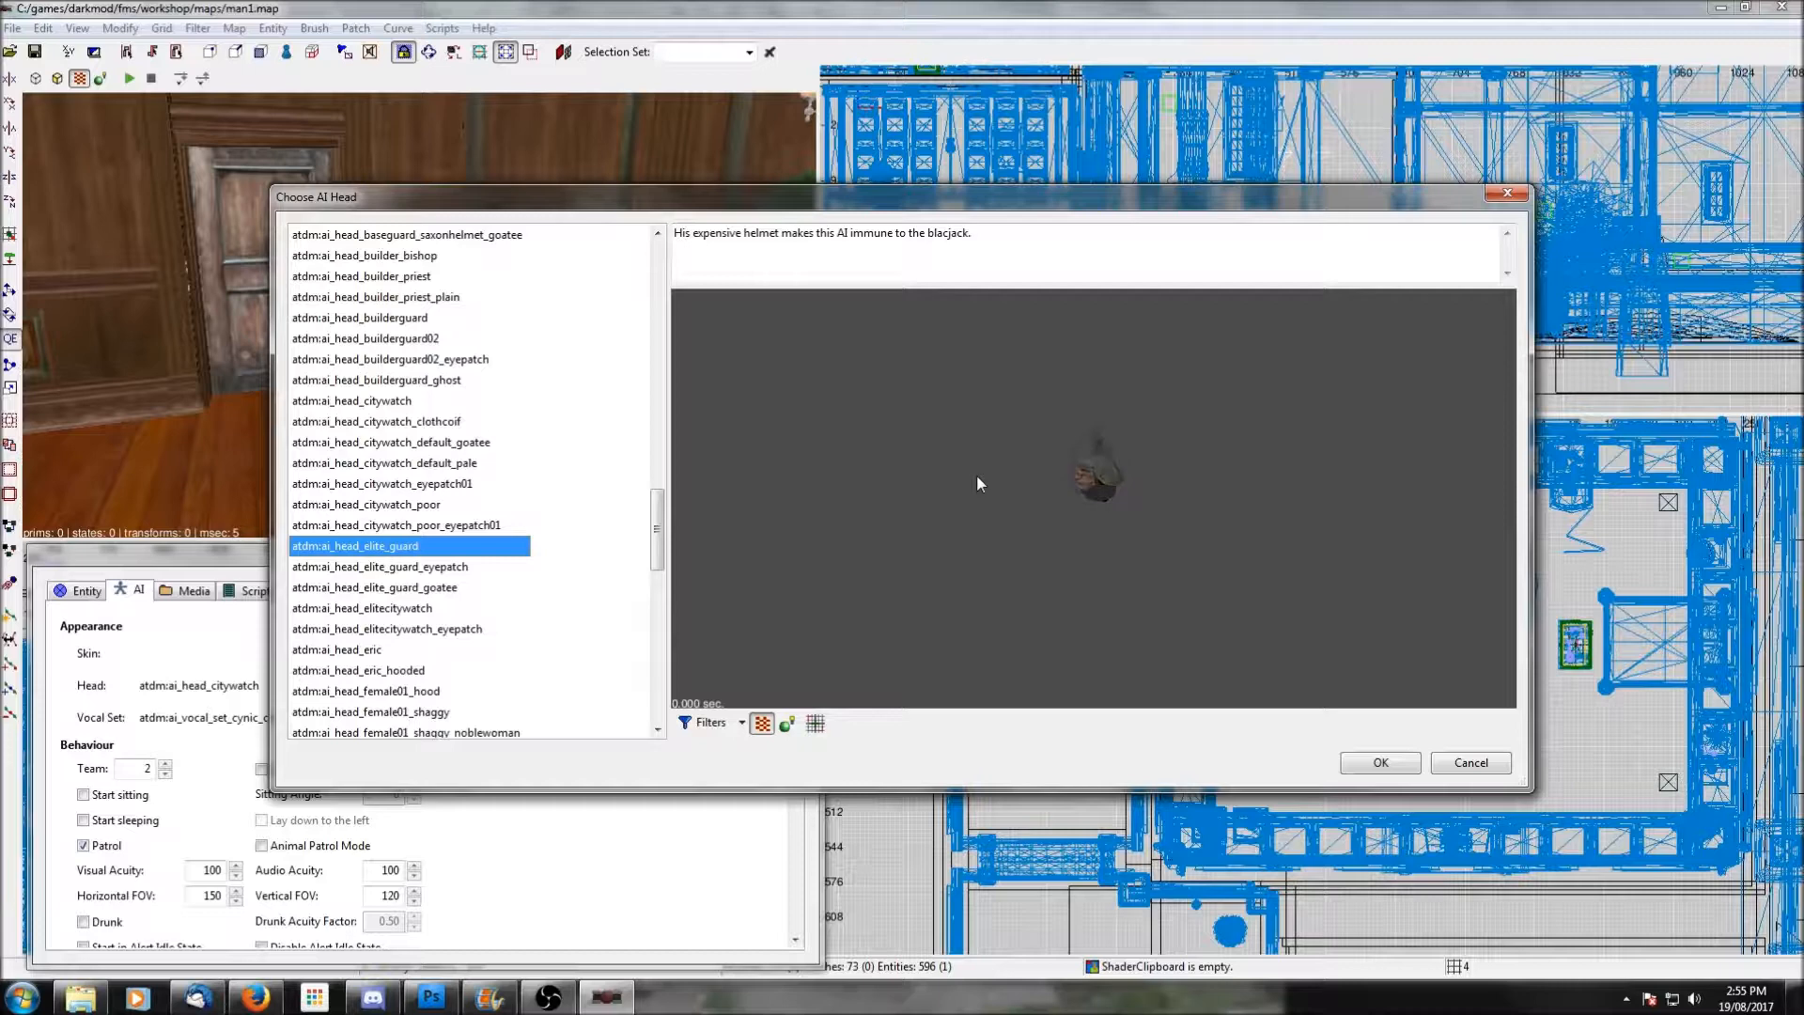
left_click(426, 569)
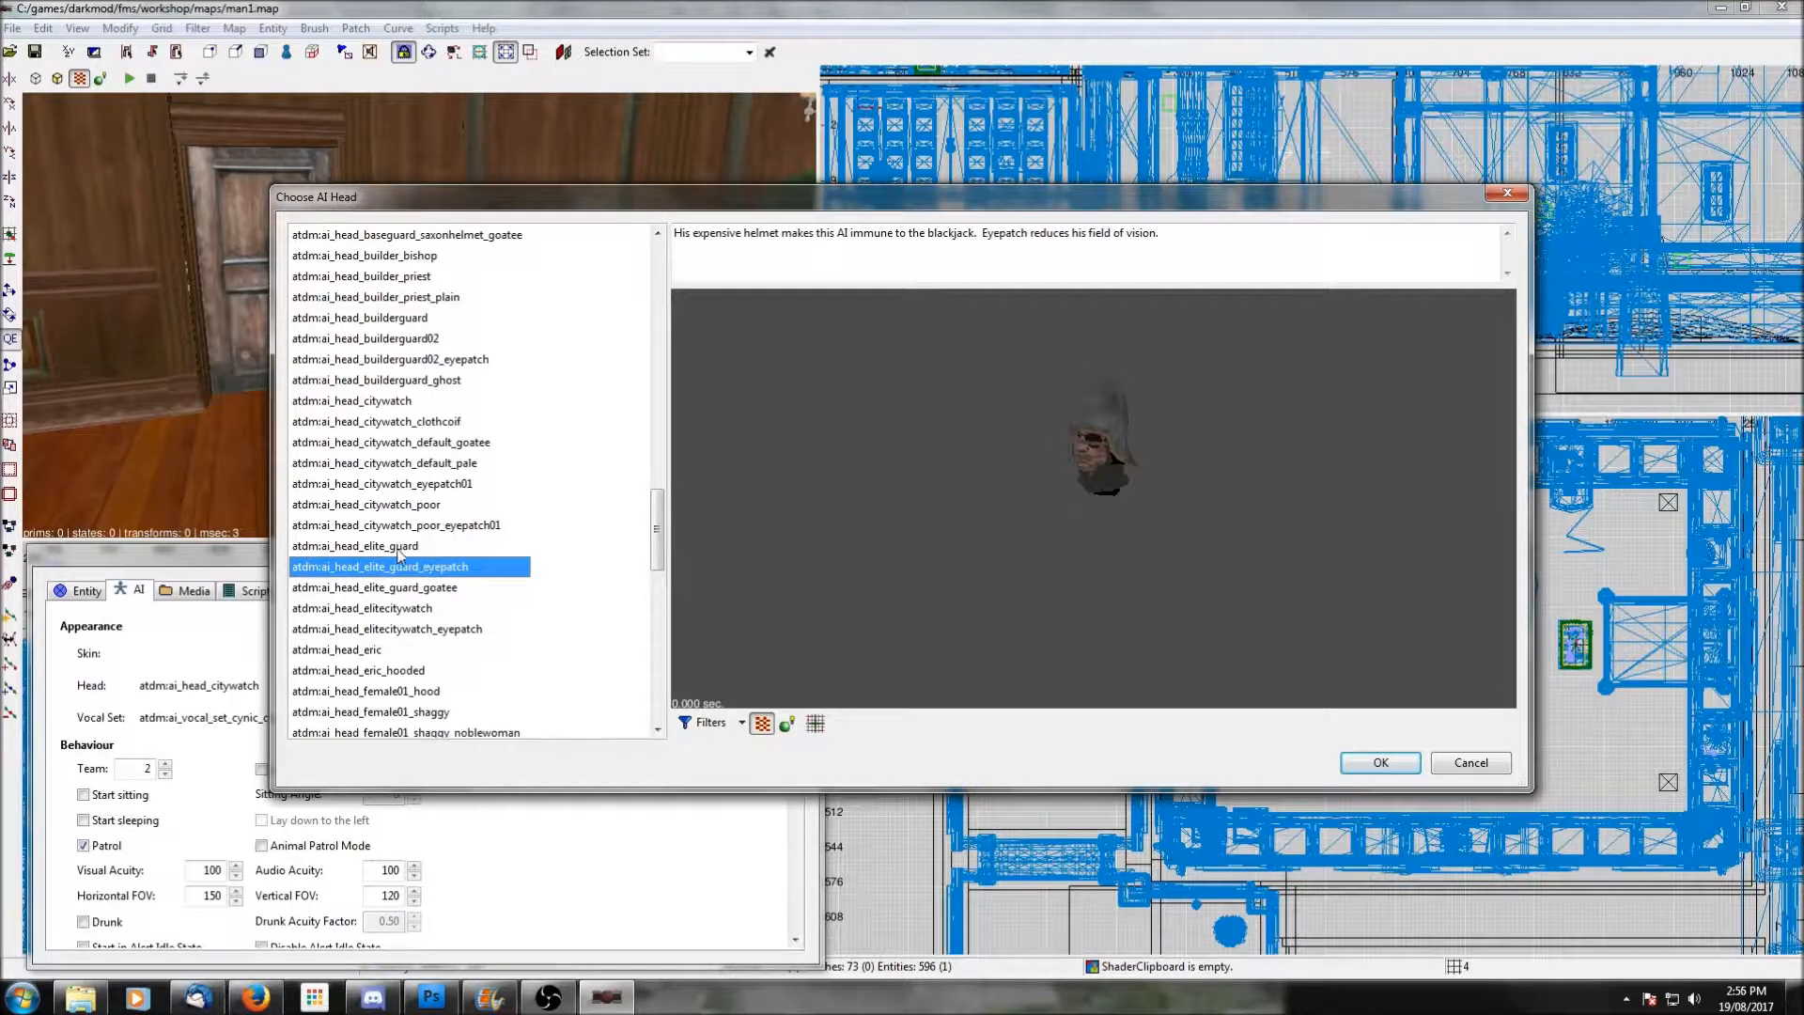
left_click(402, 589)
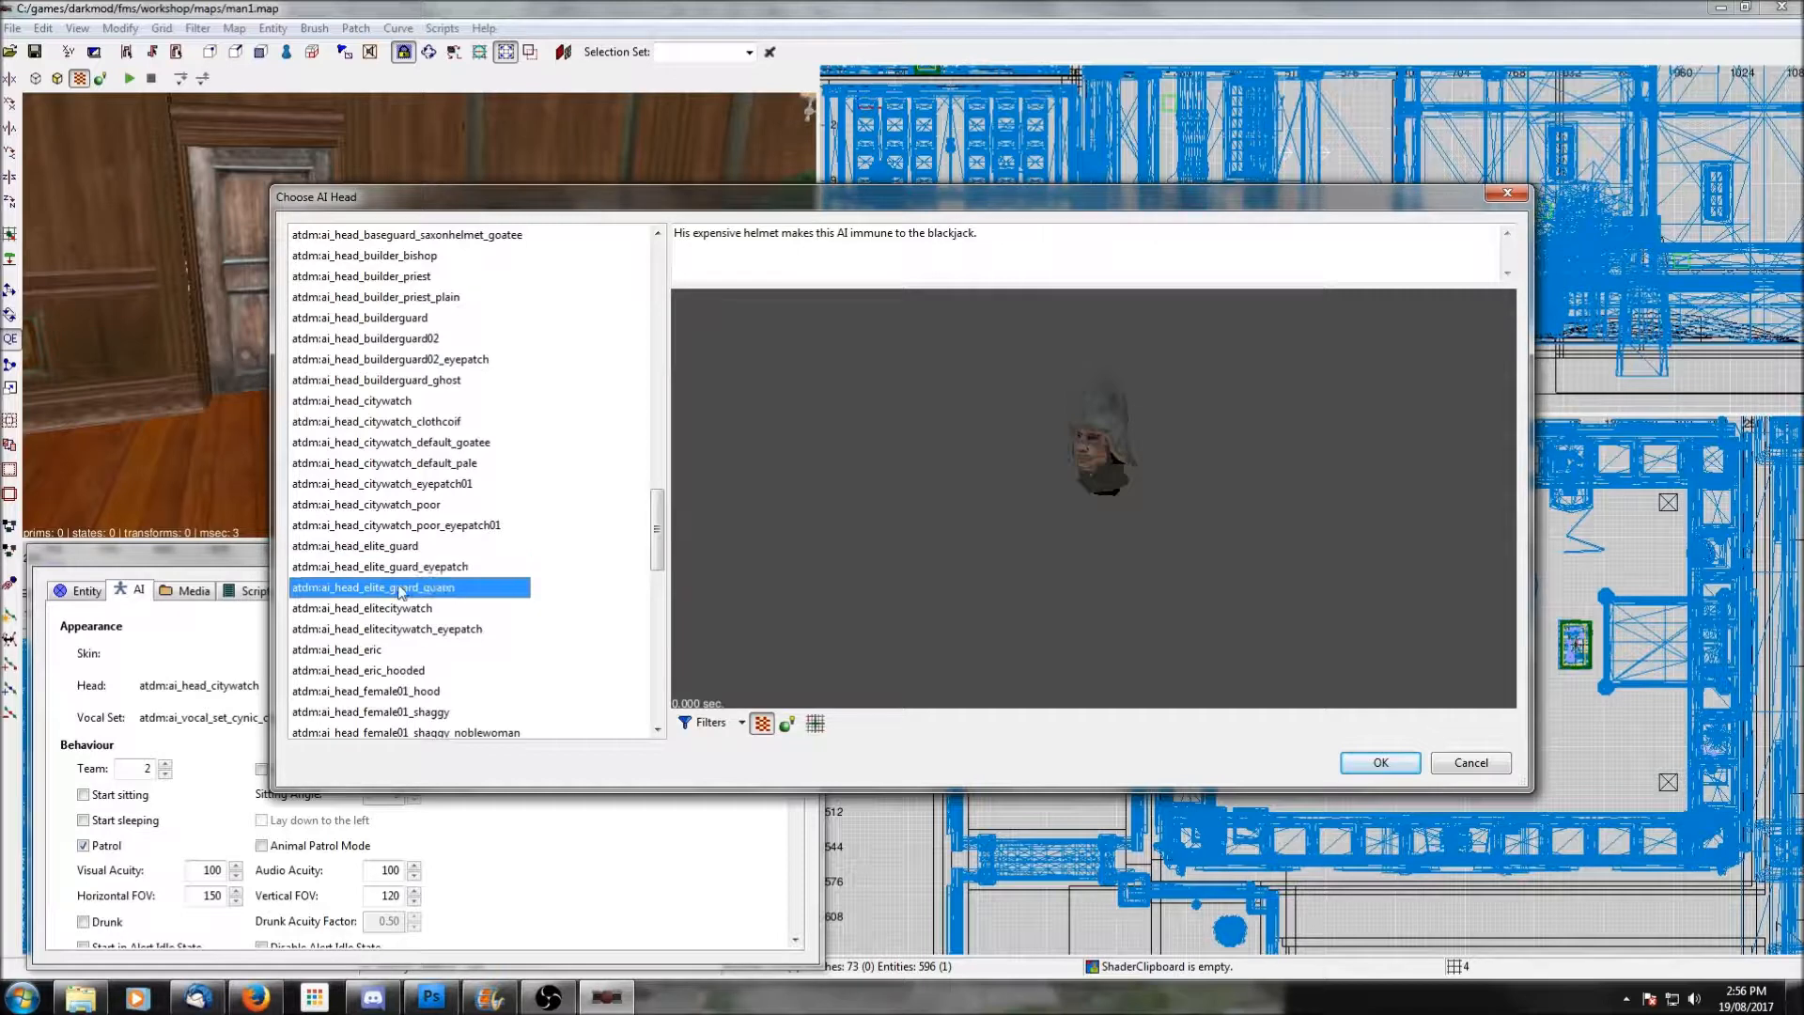
left_click(391, 610)
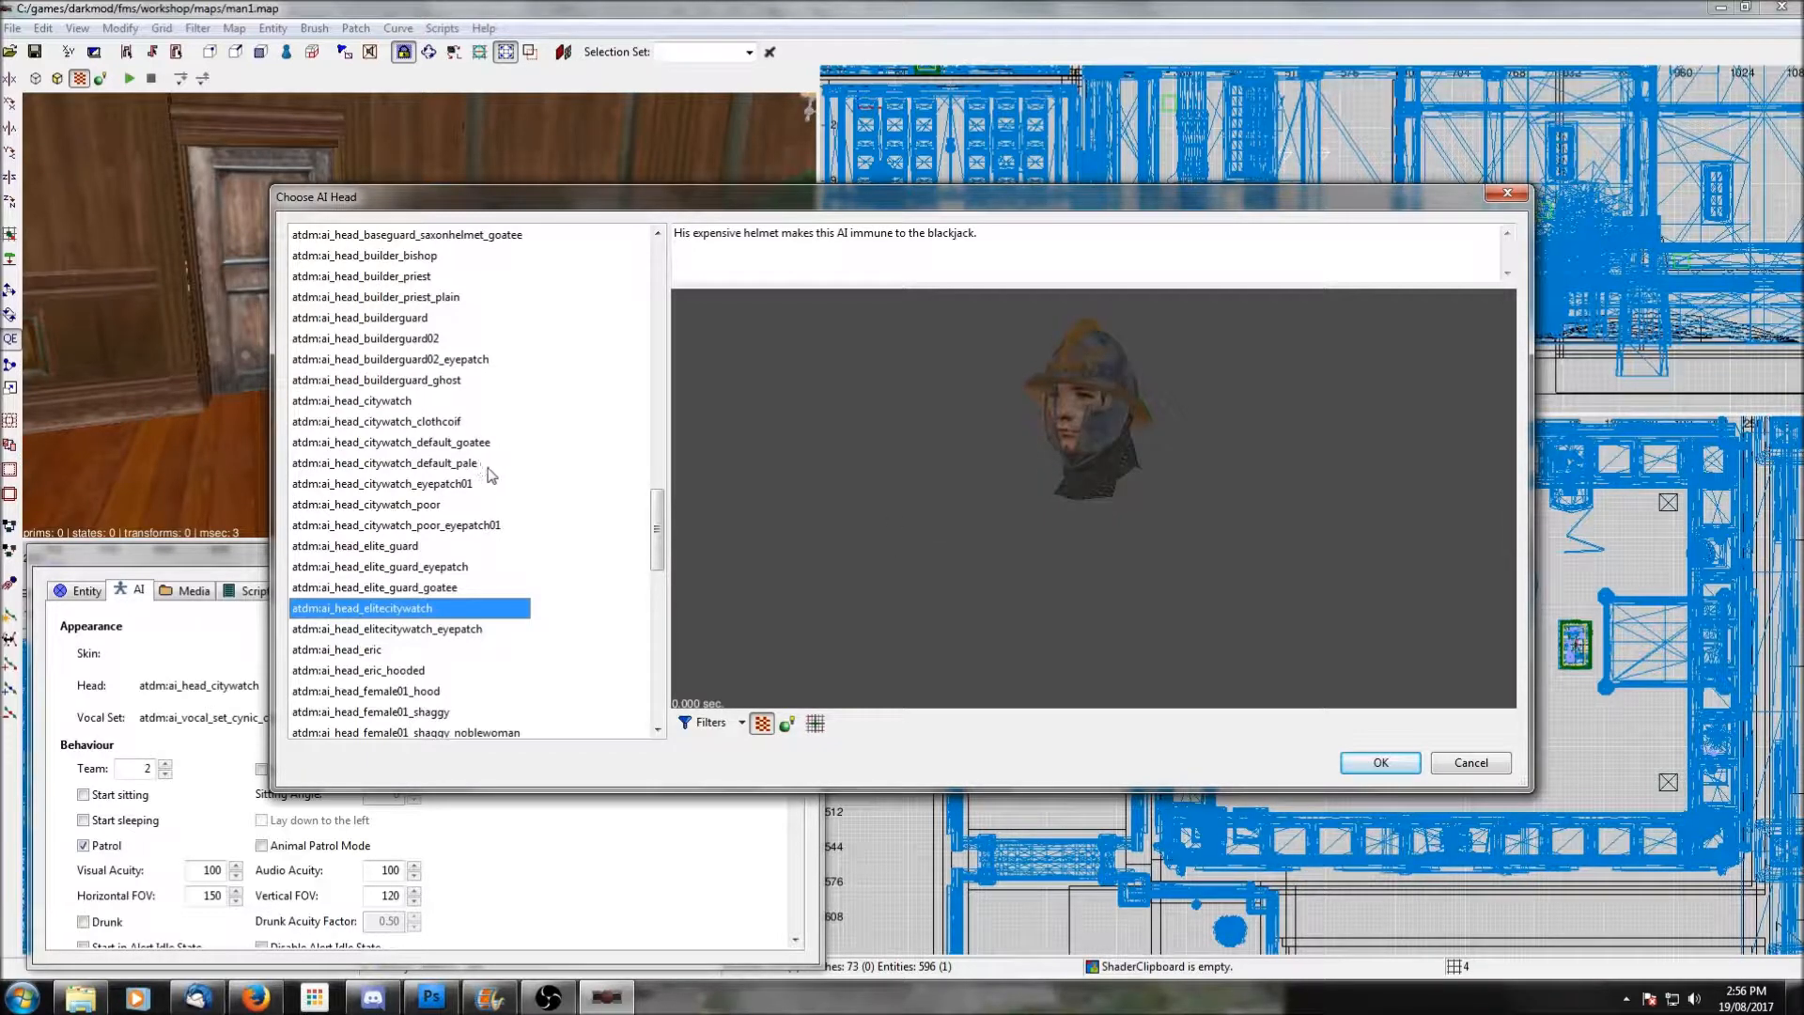
Preview the baseguard heads chaincoif_eyepatch01, chaincoif_beard, clothcoif and clothcoif_pale.
scroll(399, 324, "up", 1)
scroll(400, 325, "up", 5)
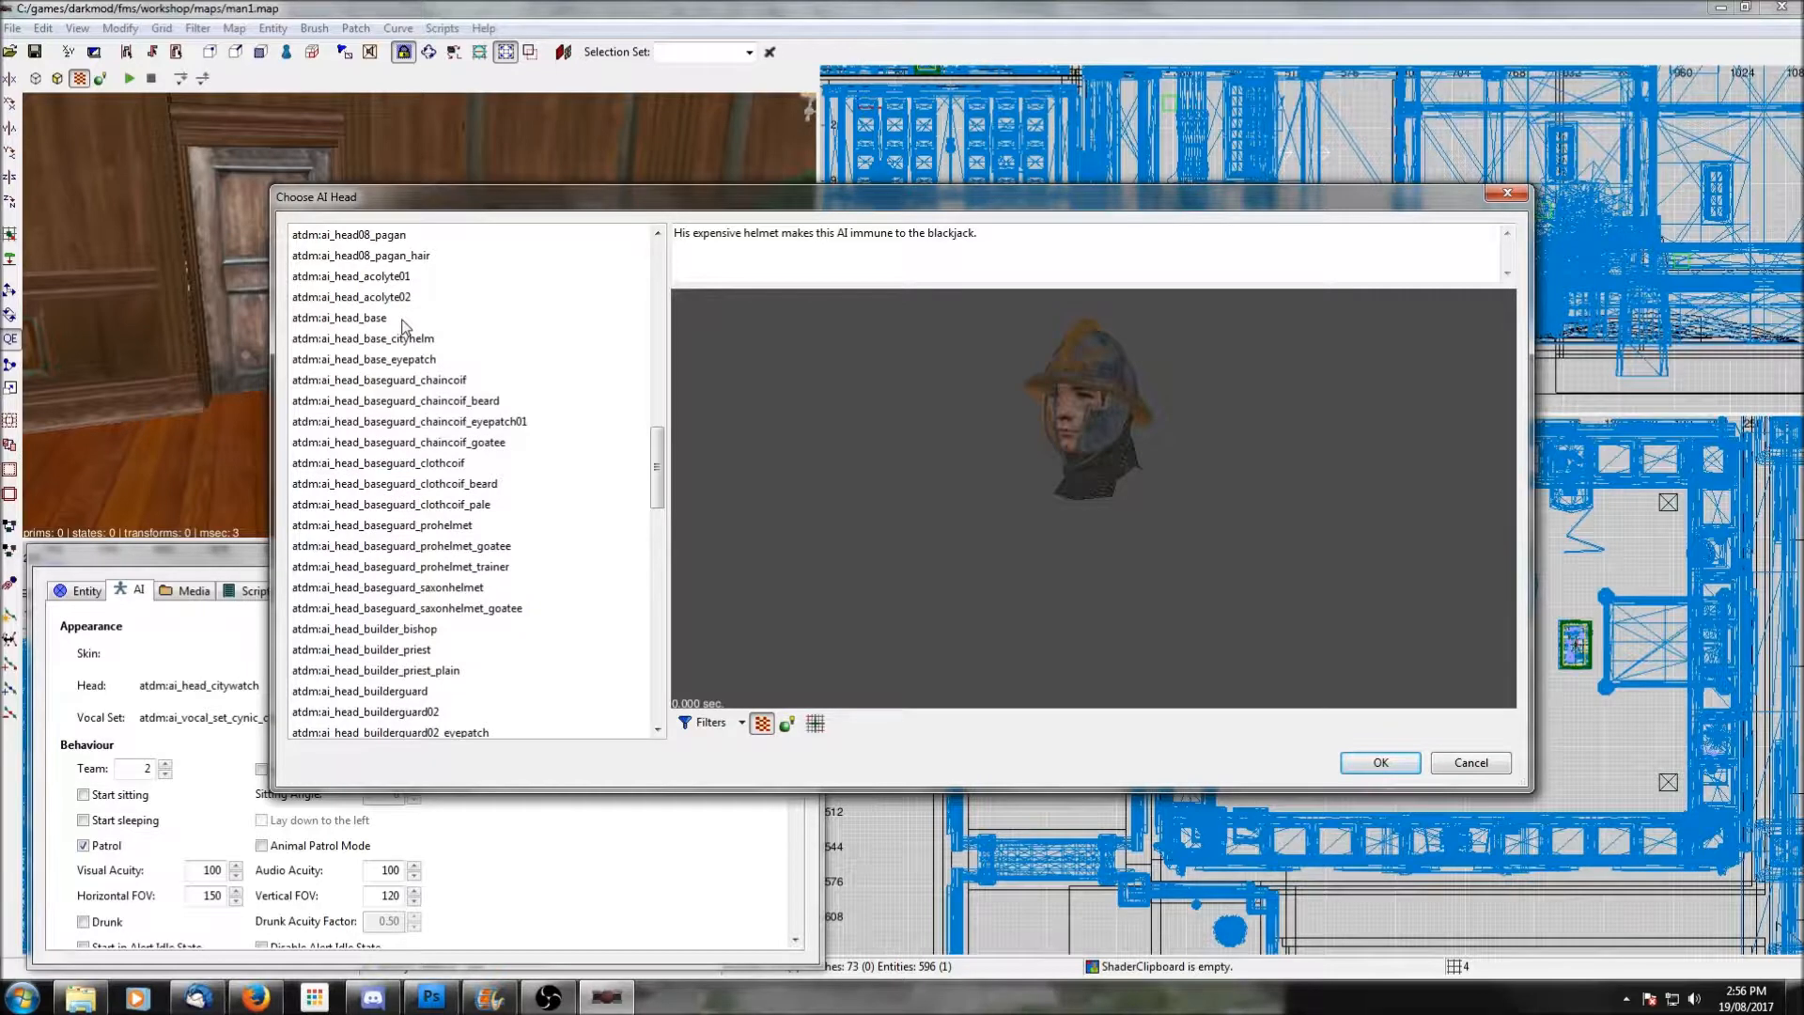
left_click(416, 422)
scroll(915, 444, "up", 7)
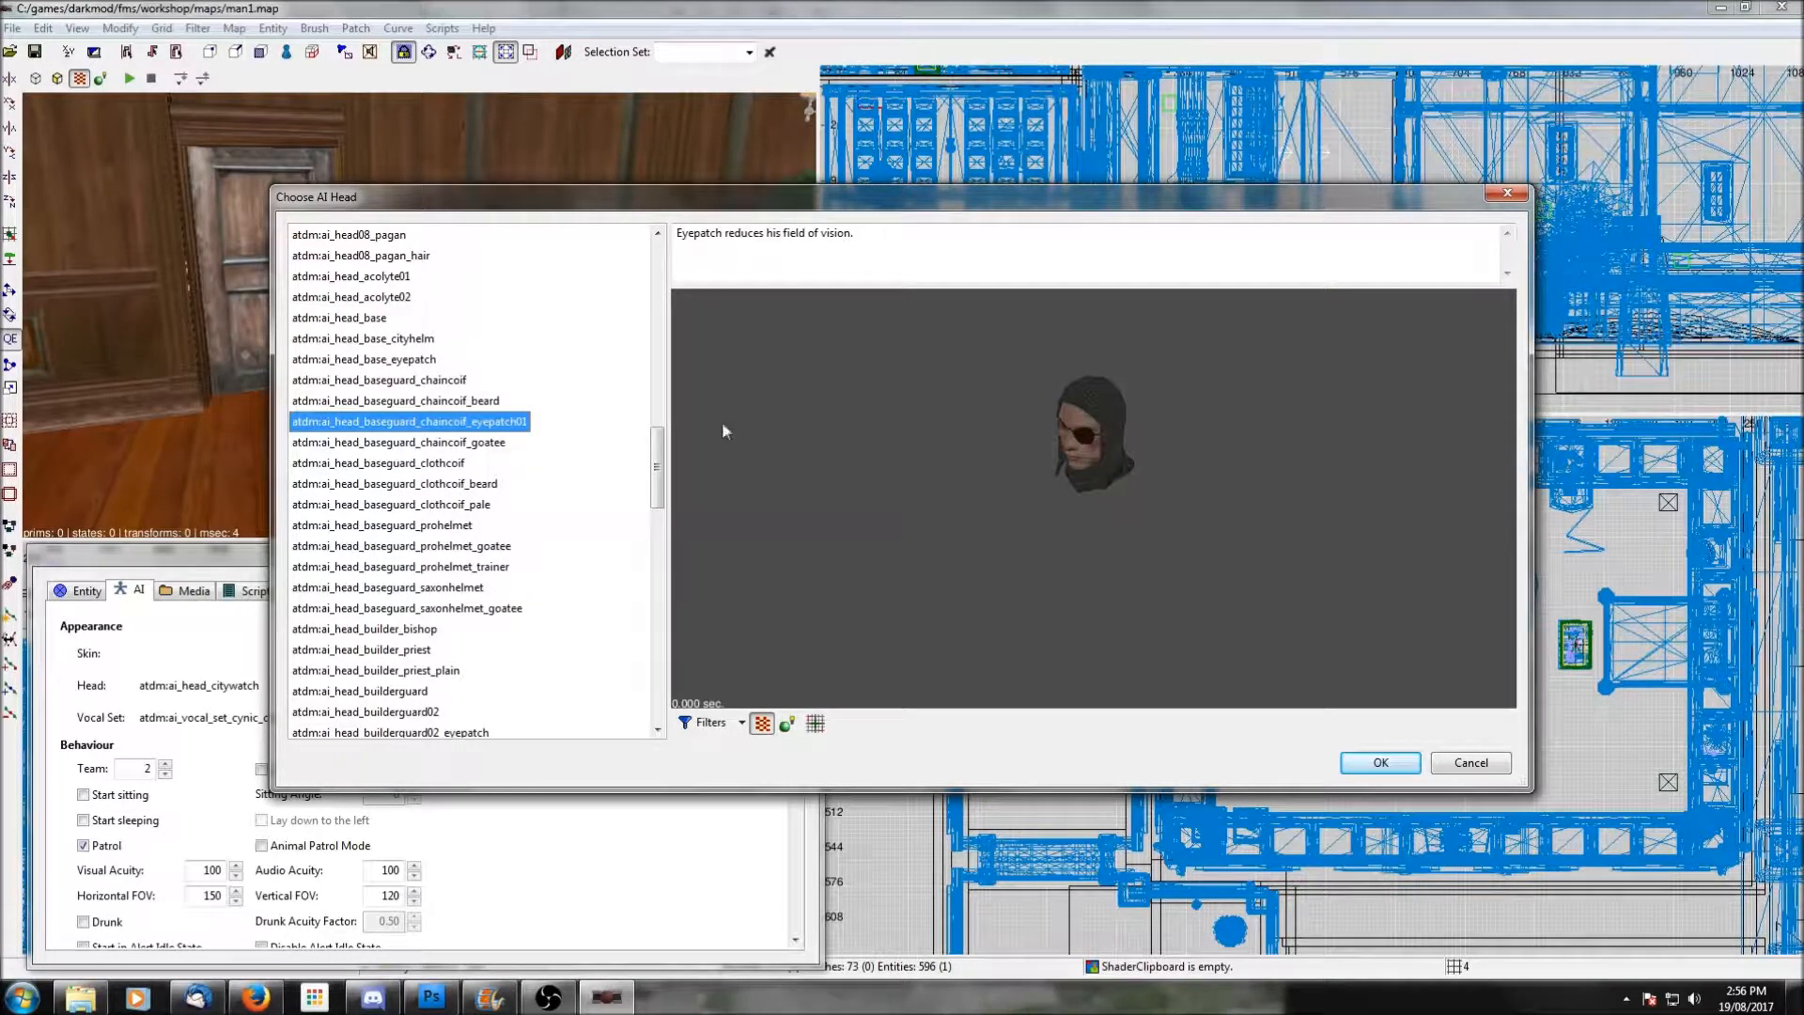
left_click(432, 402)
mouse_move(988, 495)
left_mouse_down()
mouse_move(992, 468)
mouse_move(974, 486)
left_mouse_up()
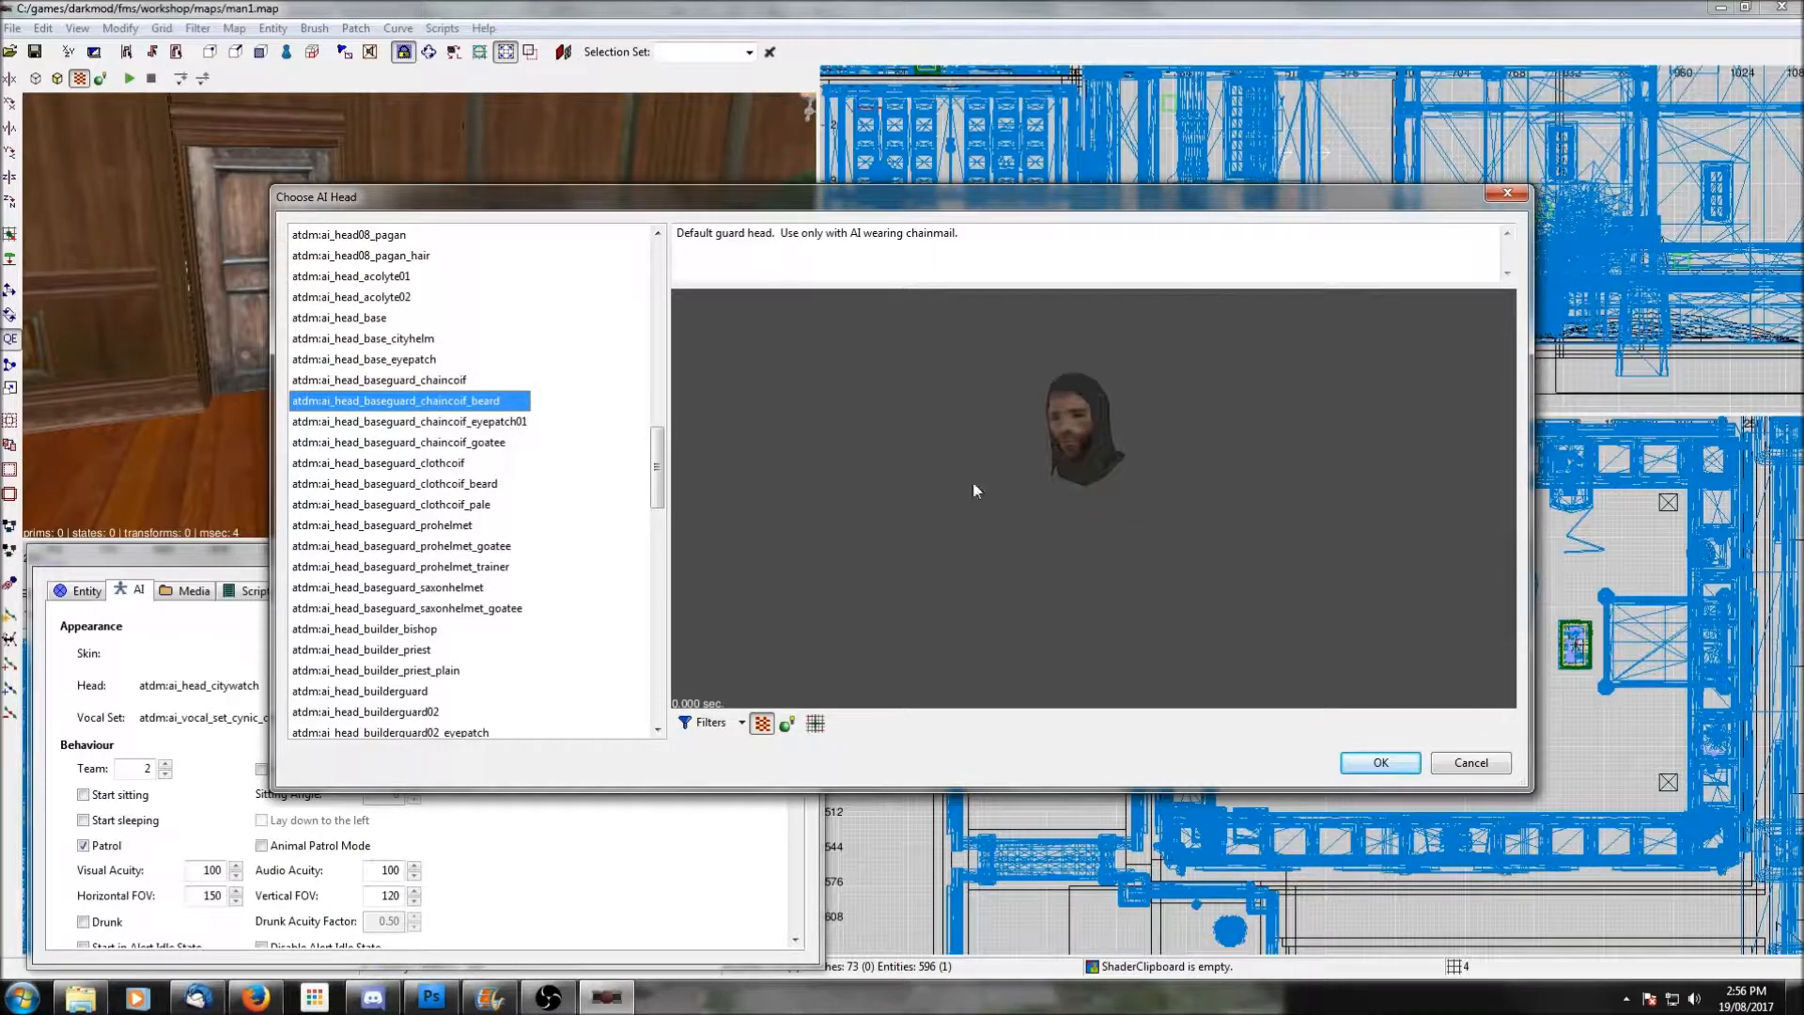
left_click(384, 468)
left_click(401, 505)
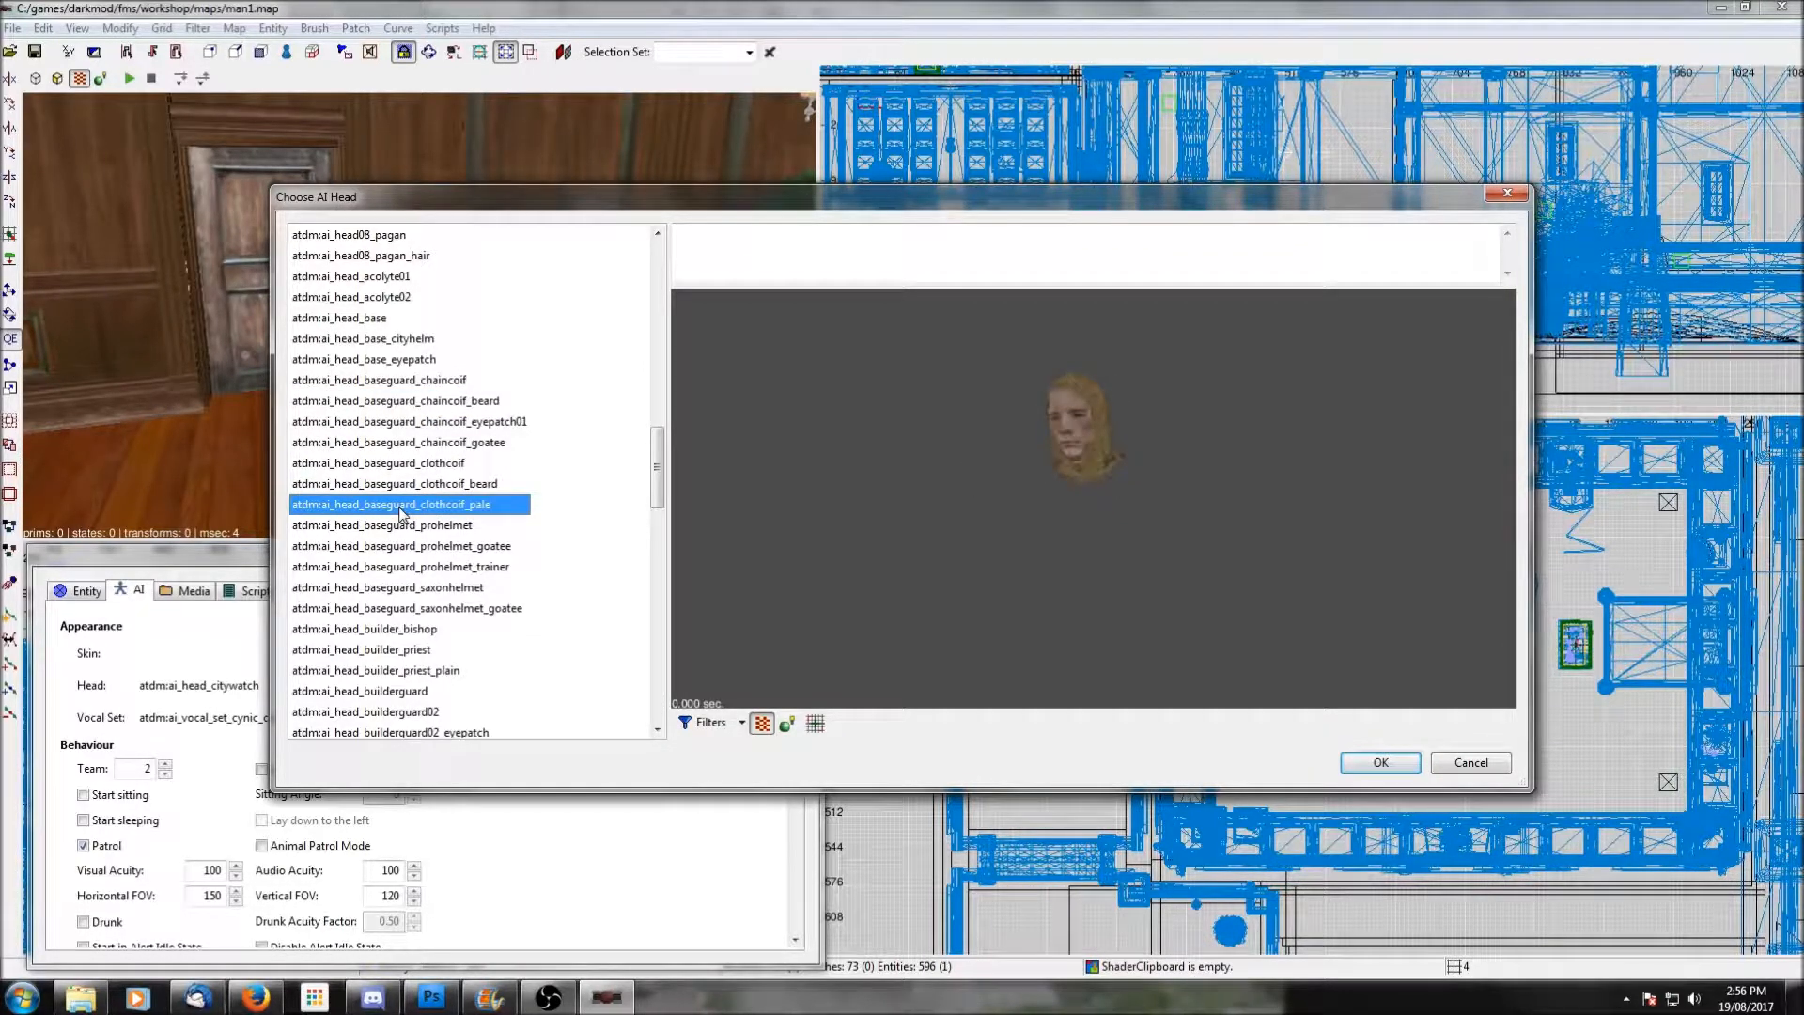
Sample heads down the list from baseguard_prohelmet_goatee through citywatch_clothcoif to female01_shaggy_noblewoman.
left_click(402, 545)
scroll(471, 549, "down", 2)
left_click(404, 547)
scroll(404, 547, "down", 2)
left_click(404, 547)
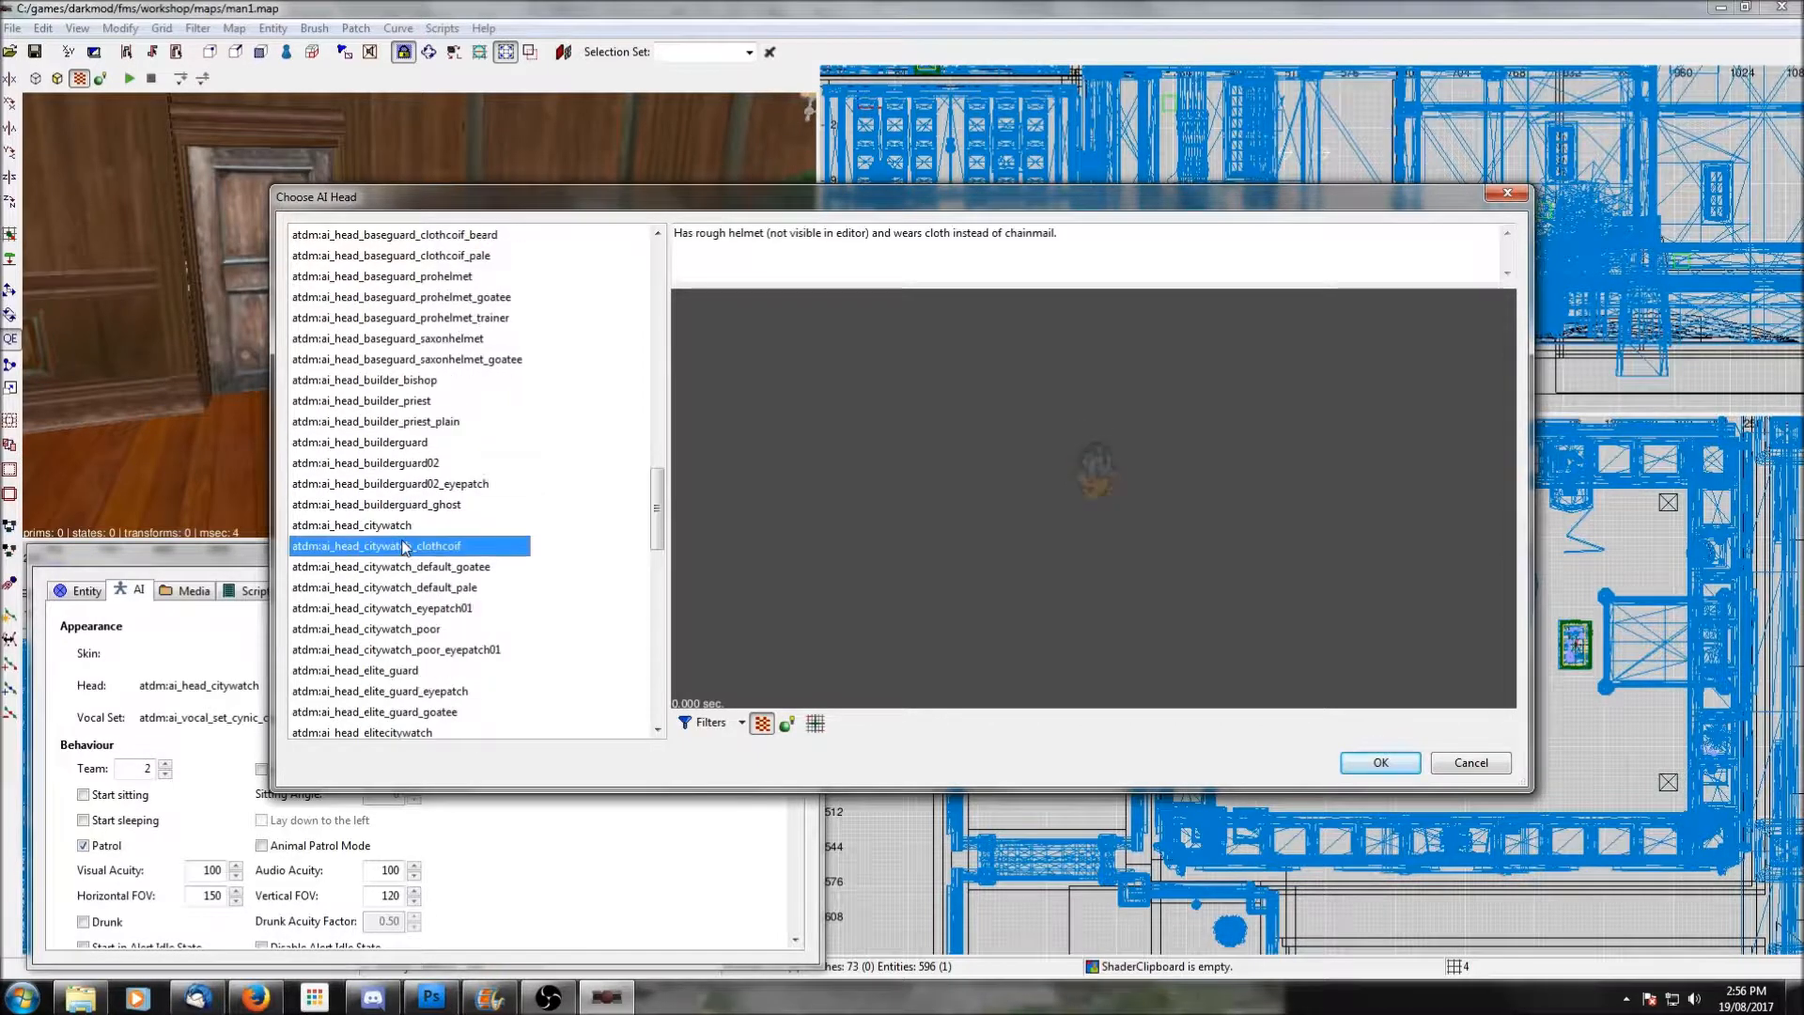
scroll(404, 547, "down", 2)
left_click(404, 547)
scroll(404, 547, "down", 2)
left_click(404, 546)
scroll(404, 547, "down", 1)
left_click(404, 547)
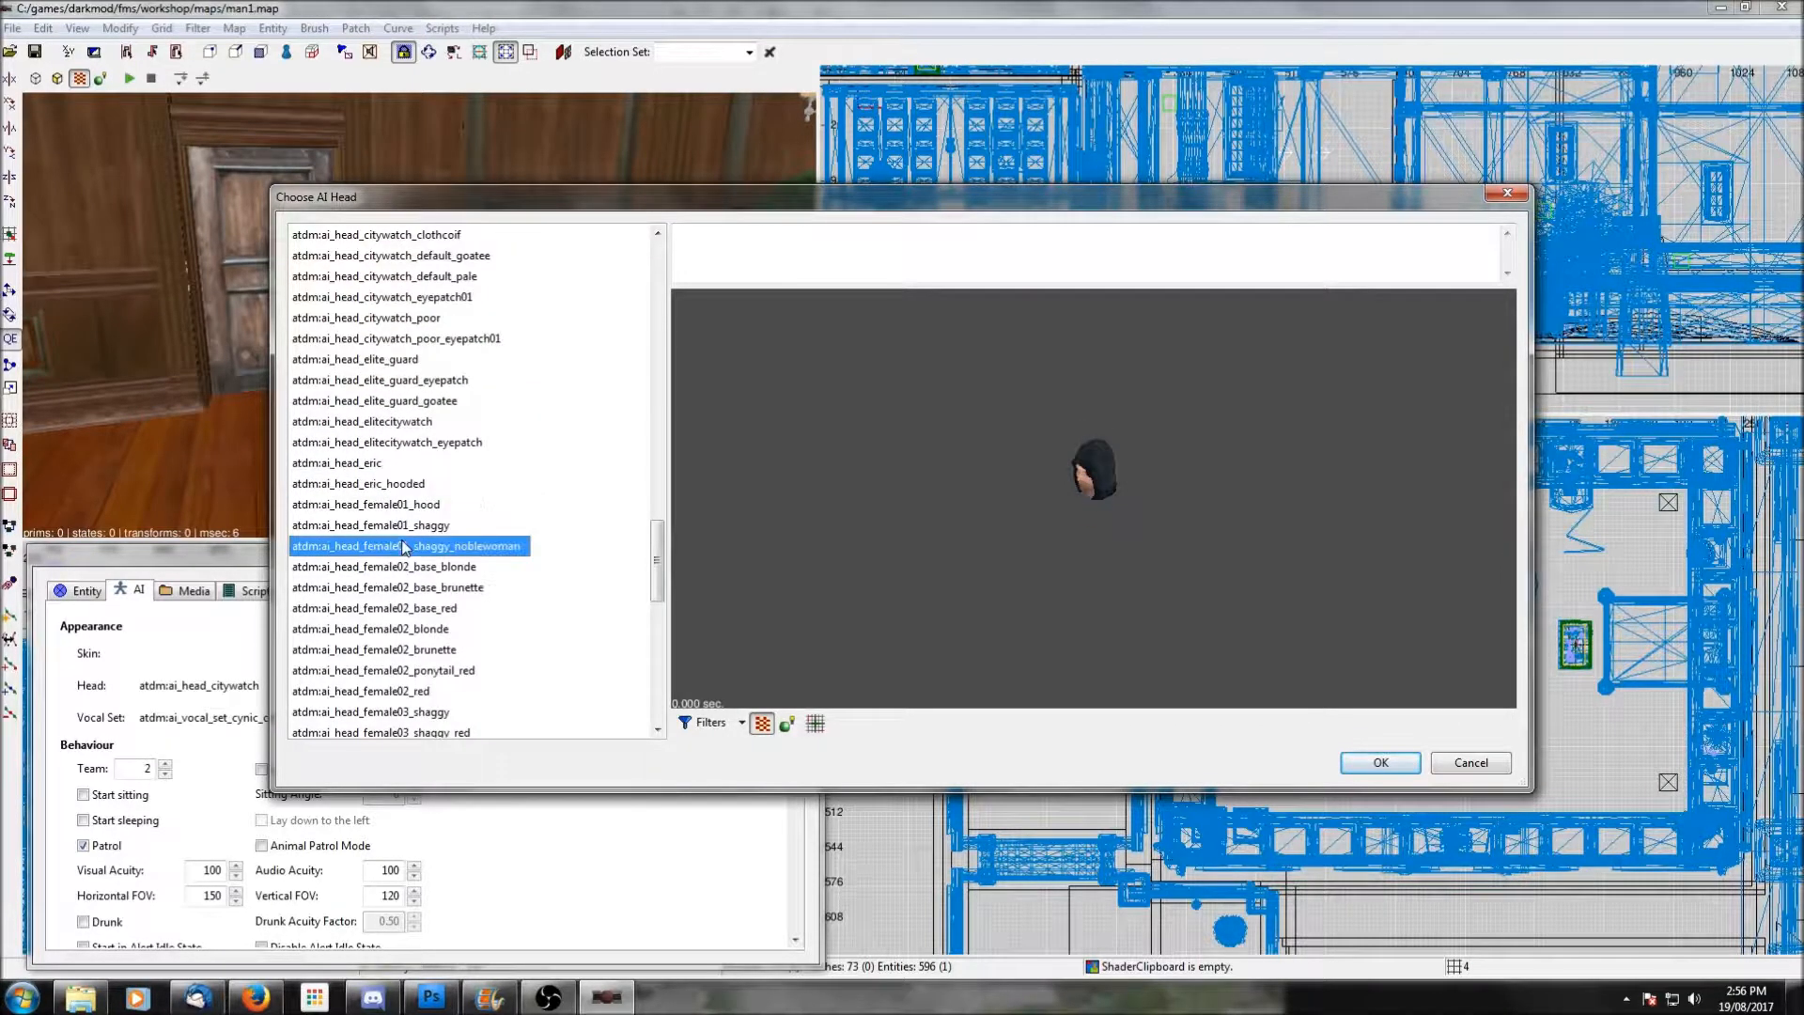
Sample heads from female02_base_brunette through the other female heads to moor01_helmet.
left_click(404, 587)
scroll(404, 577, "down", 1)
left_click(402, 568)
scroll(402, 569, "down", 1)
left_click(402, 568)
scroll(402, 568, "down", 2)
left_click(402, 568)
scroll(402, 568, "down", 2)
left_click(405, 568)
Preview the nobleman1_greyhair and noblewoman_old heads.
scroll(404, 569, "down", 1)
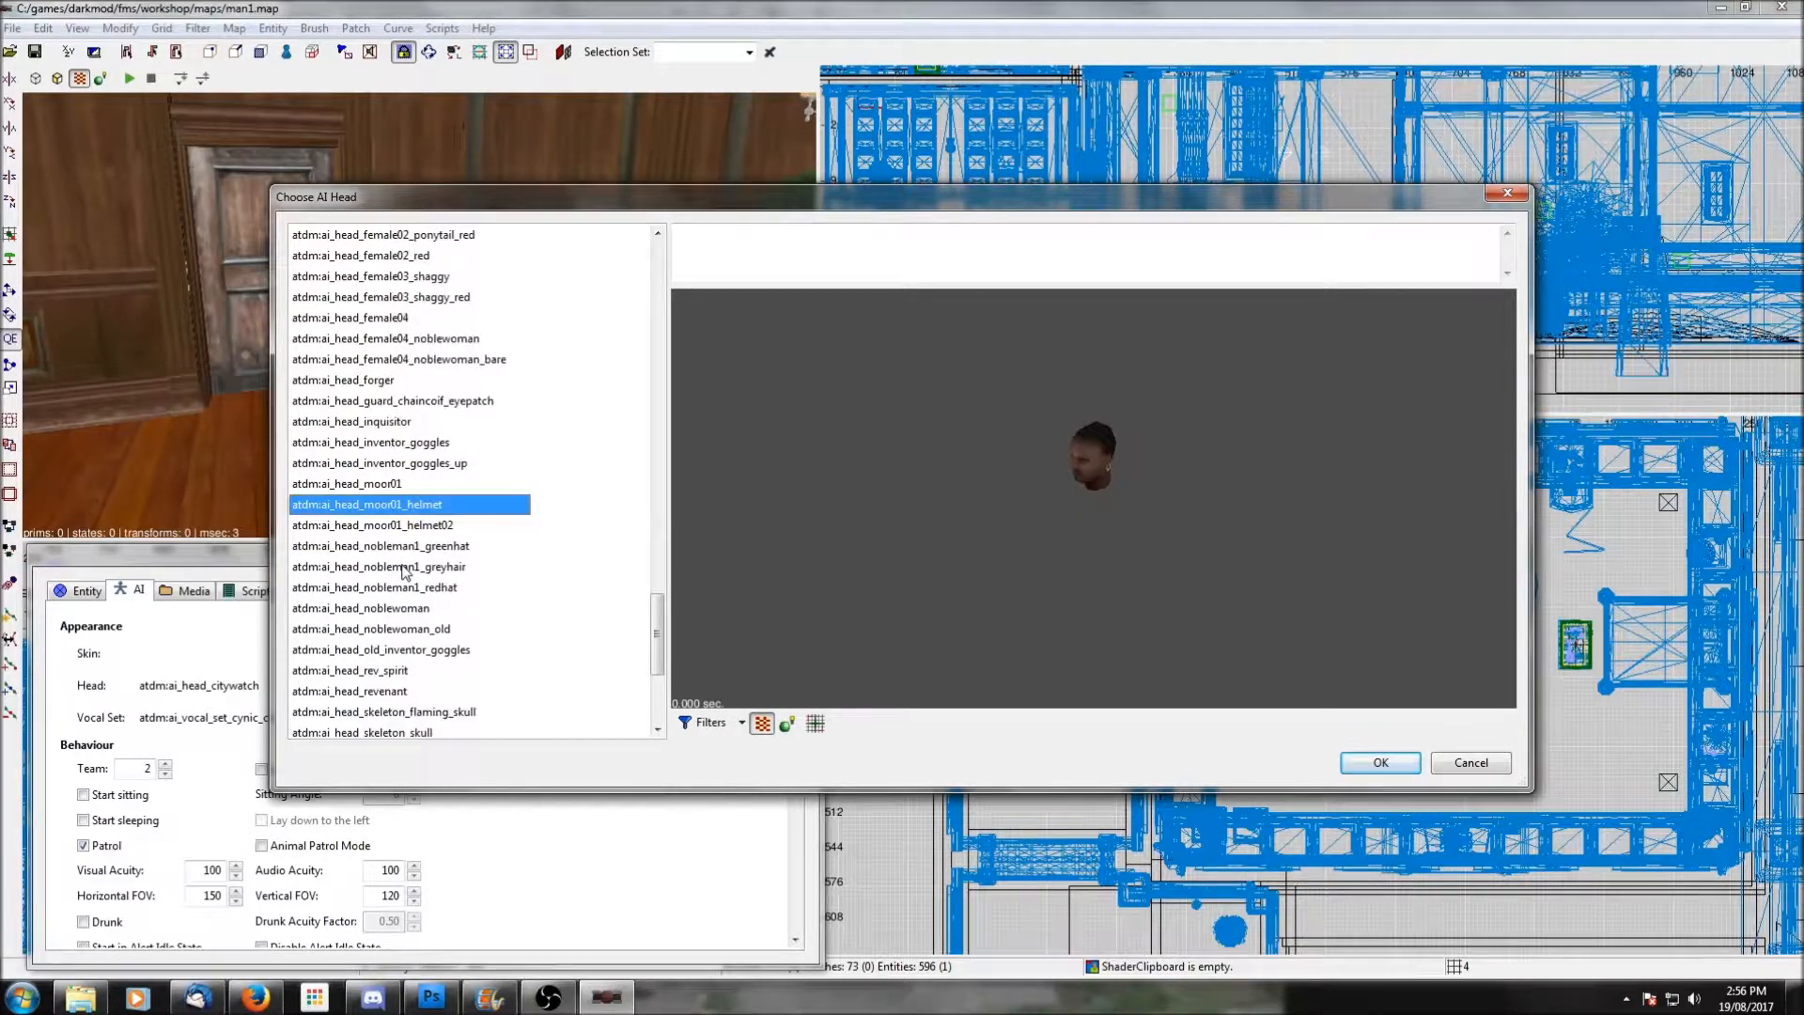
left_click(404, 568)
scroll(404, 569, "down", 1)
left_click(404, 569)
scroll(404, 569, "down", 1)
Preview the old_inventor_goggles, rev_spirit, revenant, skeleton_flaming_skull and skeleton_skull_dirty heads.
scroll(405, 572, "down", 1)
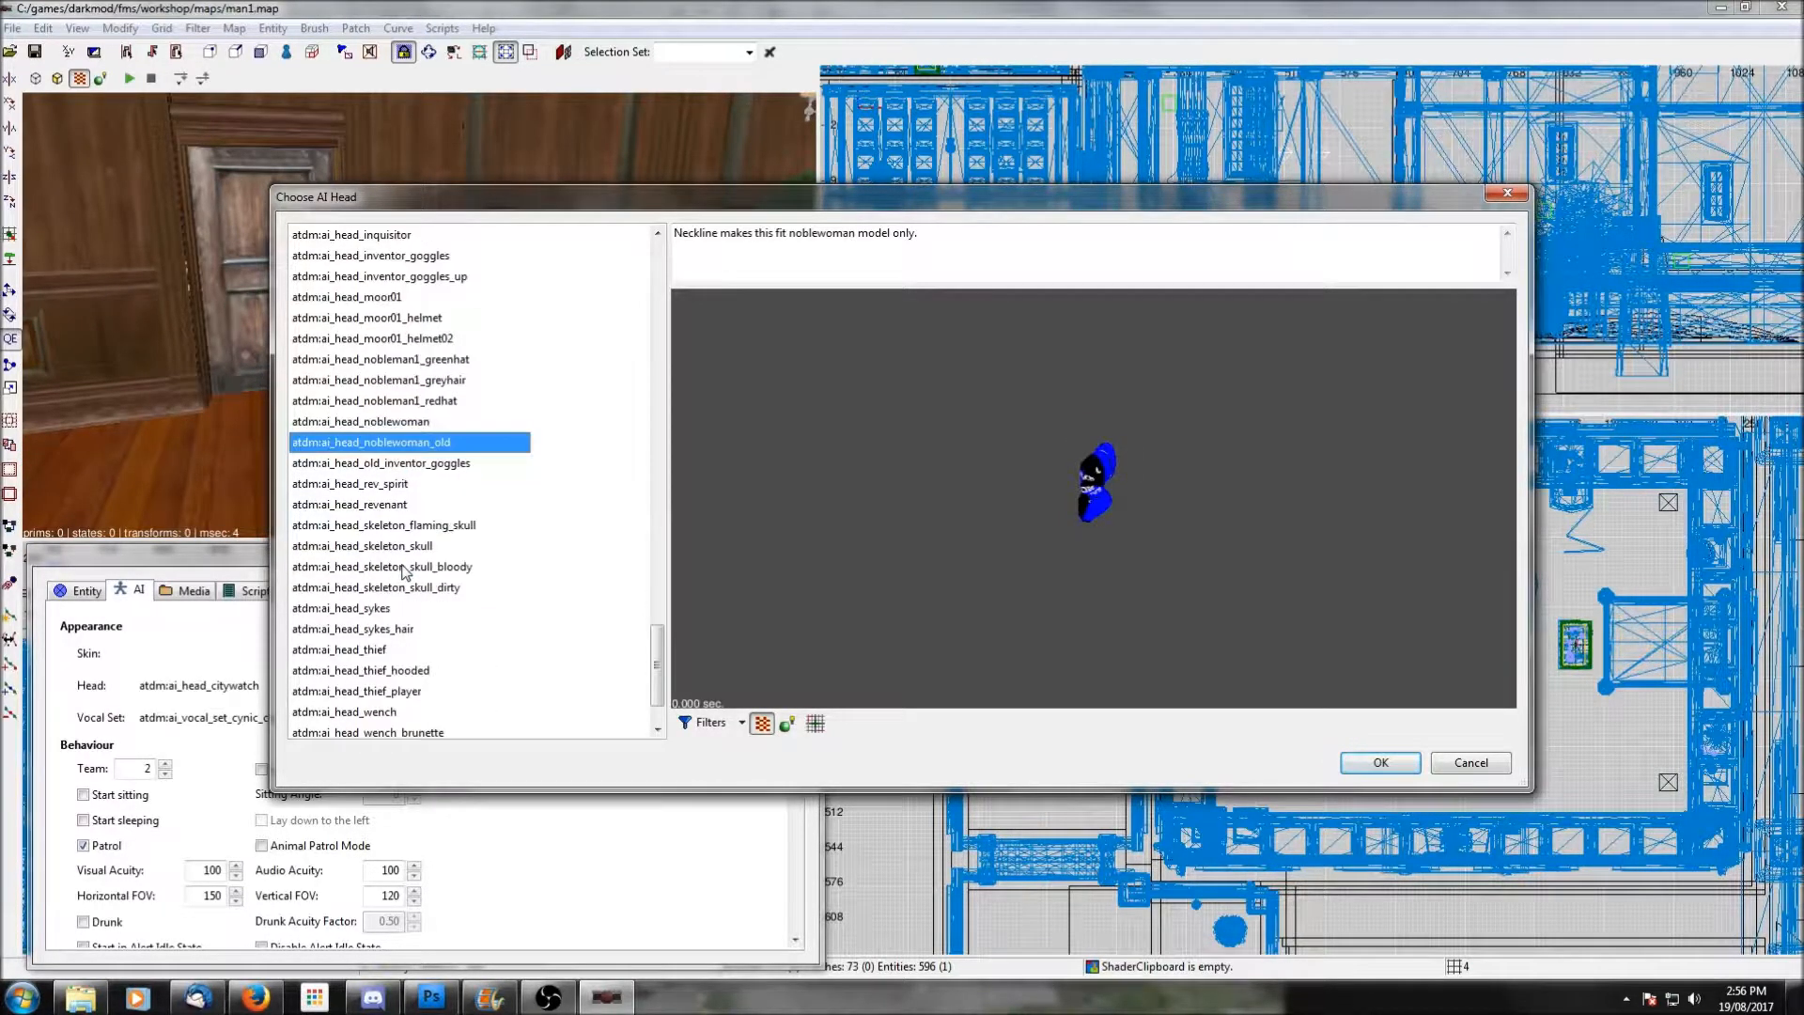
left_click(358, 466)
left_click(358, 484)
left_click(358, 504)
left_click(361, 525)
left_click(367, 588)
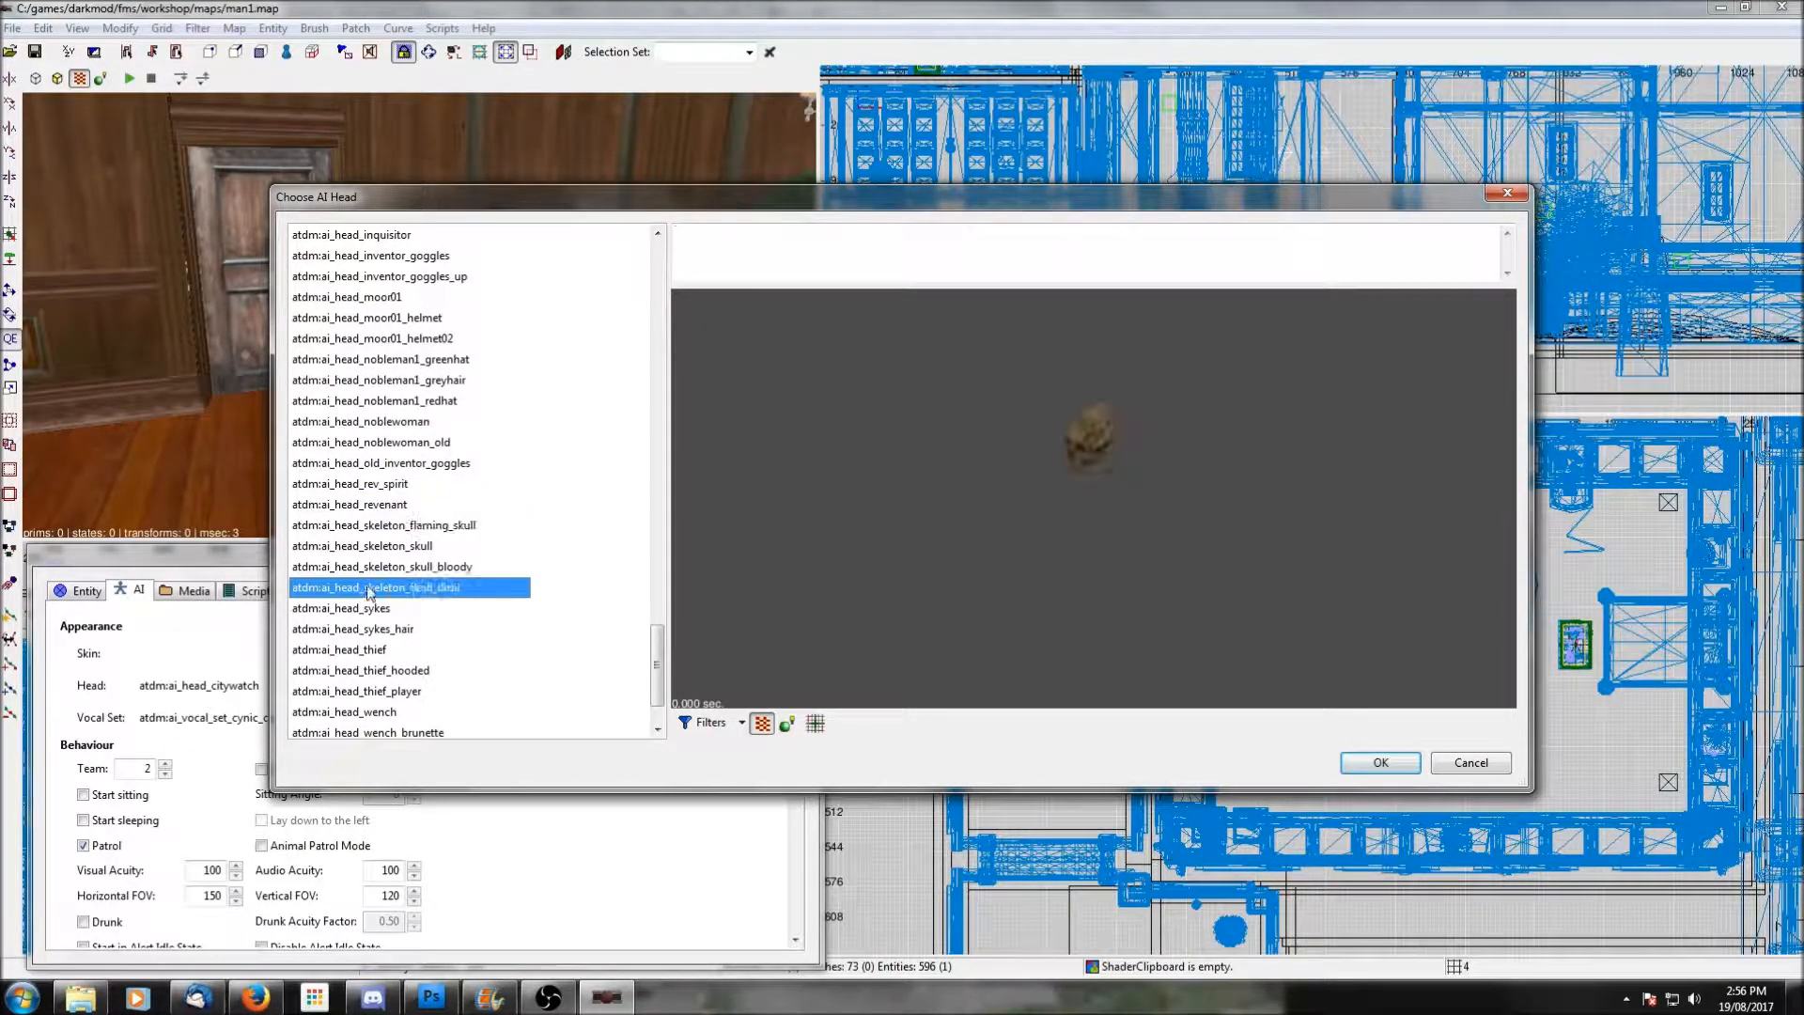
Preview the thief_hooded, wench, wench_brunette and thief heads near the end of the list.
scroll(368, 592, "down", 2)
left_click(366, 589)
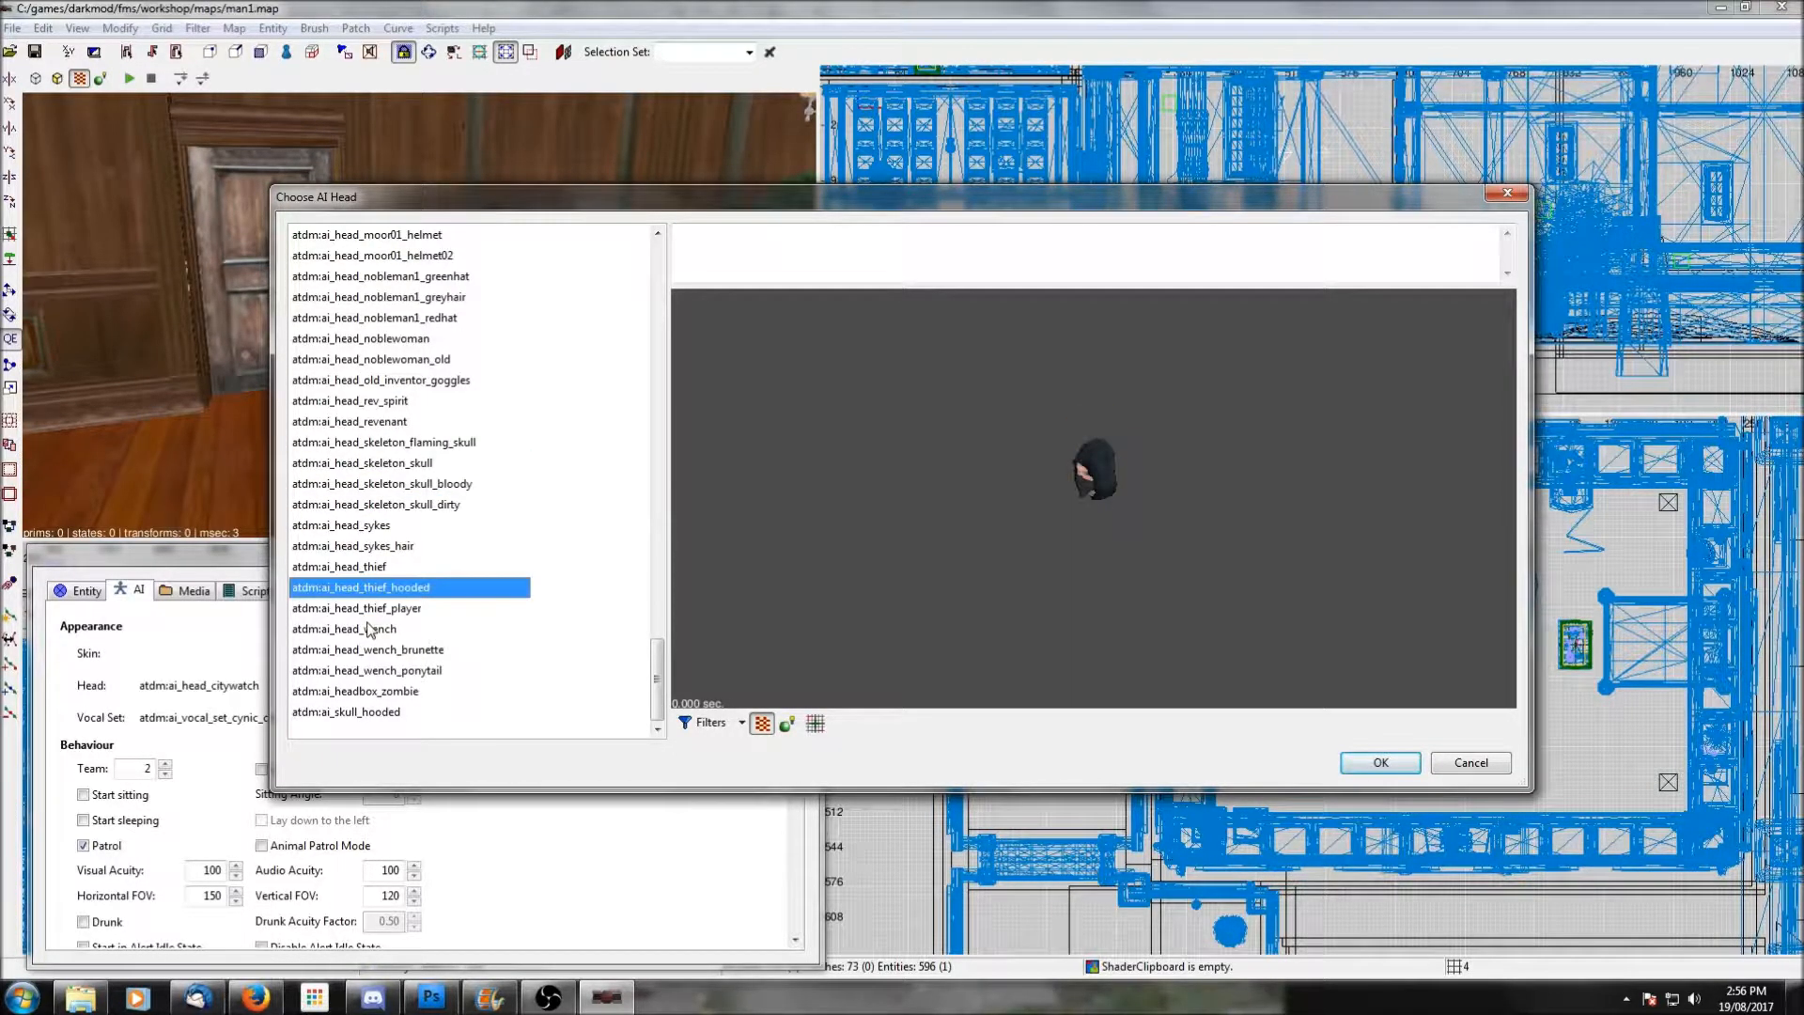
left_click(372, 629)
left_click(372, 650)
left_click(364, 568)
Sample heads at intervals back up the list as far as atdm:ai_head08_commoner.
scroll(364, 569, "up", 5)
left_click(363, 568)
scroll(363, 568, "up", 5)
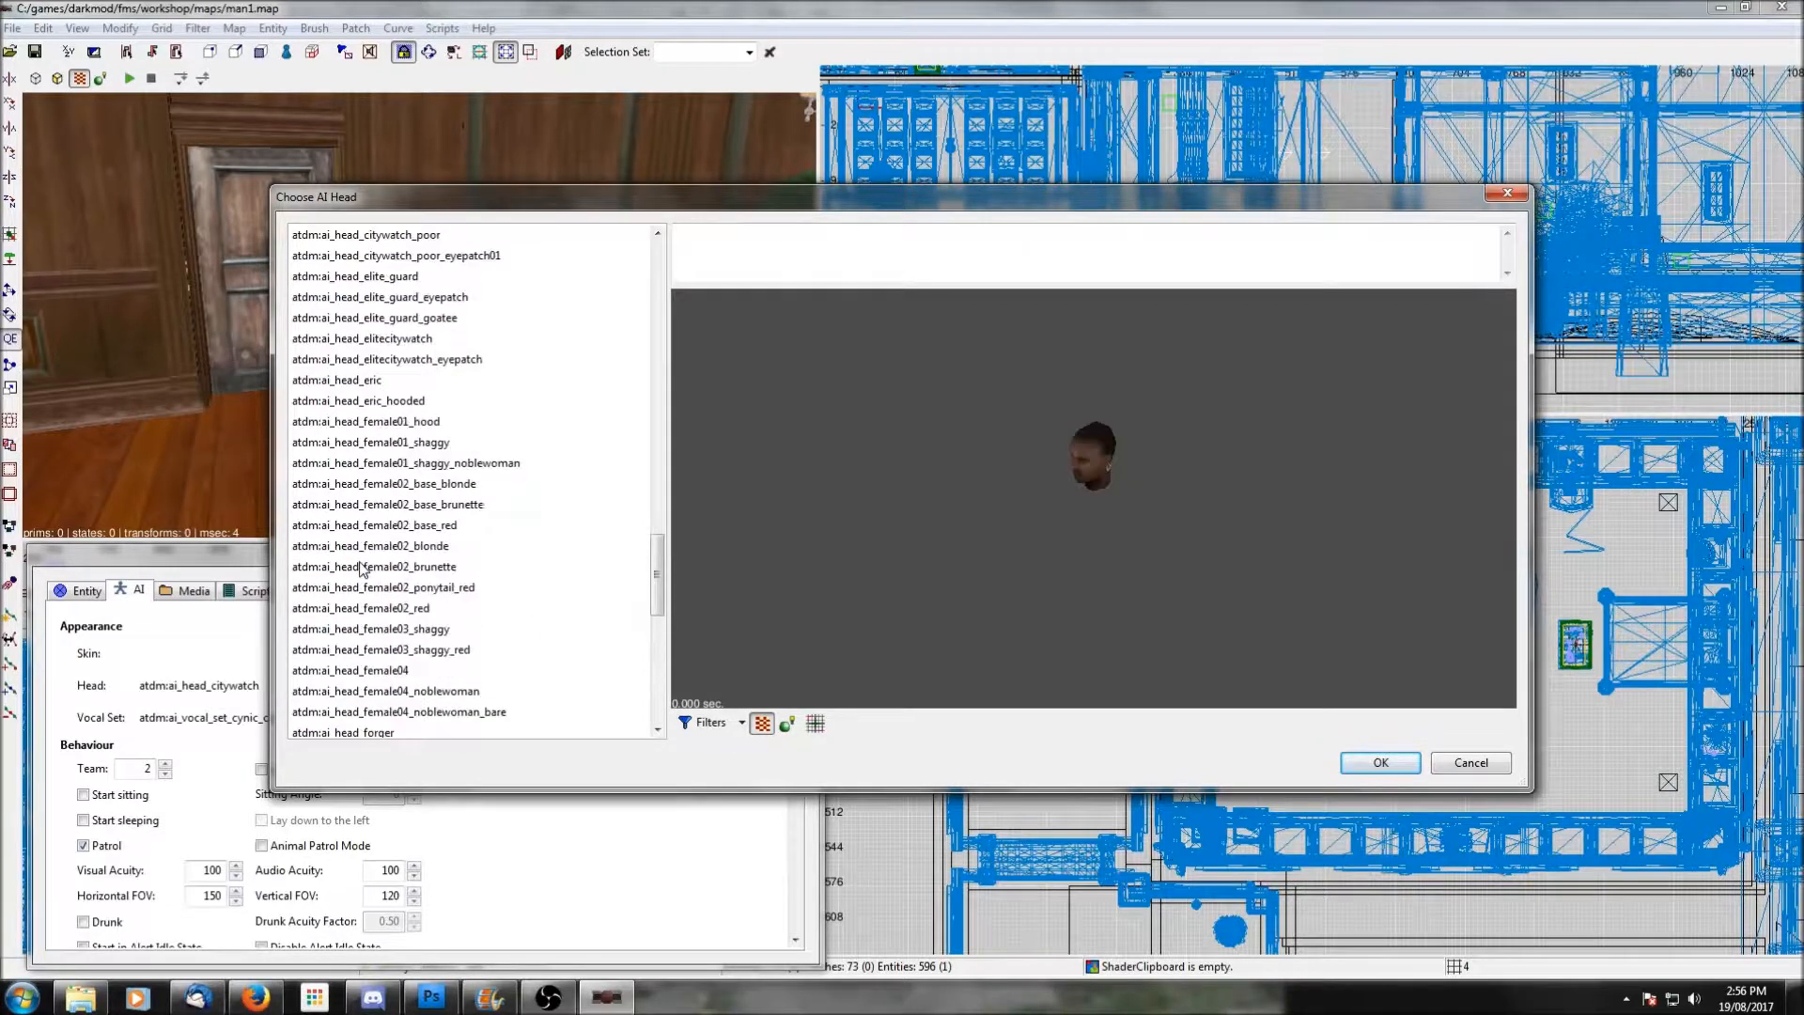
scroll(363, 569, "up", 4)
left_click(363, 568)
scroll(364, 568, "up", 4)
left_click(363, 568)
scroll(364, 569, "up", 3)
left_click(364, 569)
scroll(363, 568, "up", 3)
left_click(364, 568)
scroll(364, 569, "up", 3)
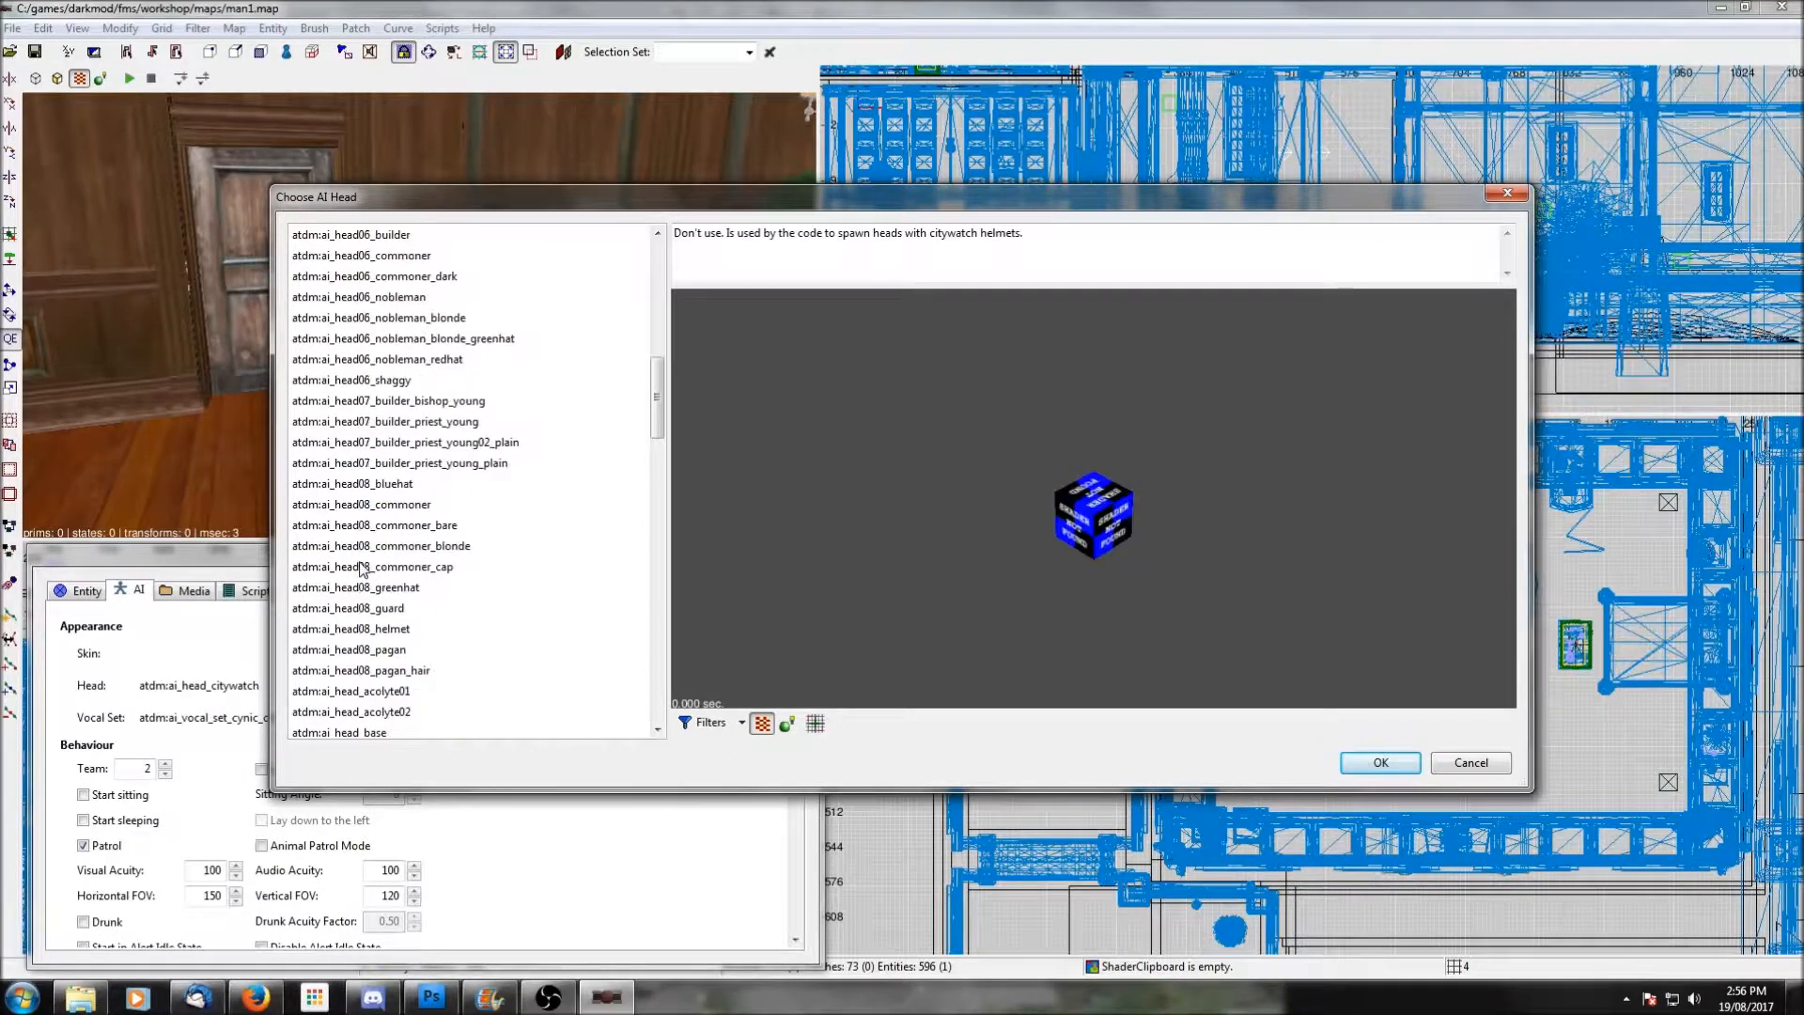
left_click(364, 568)
scroll(363, 569, "up", 3)
left_click(364, 569)
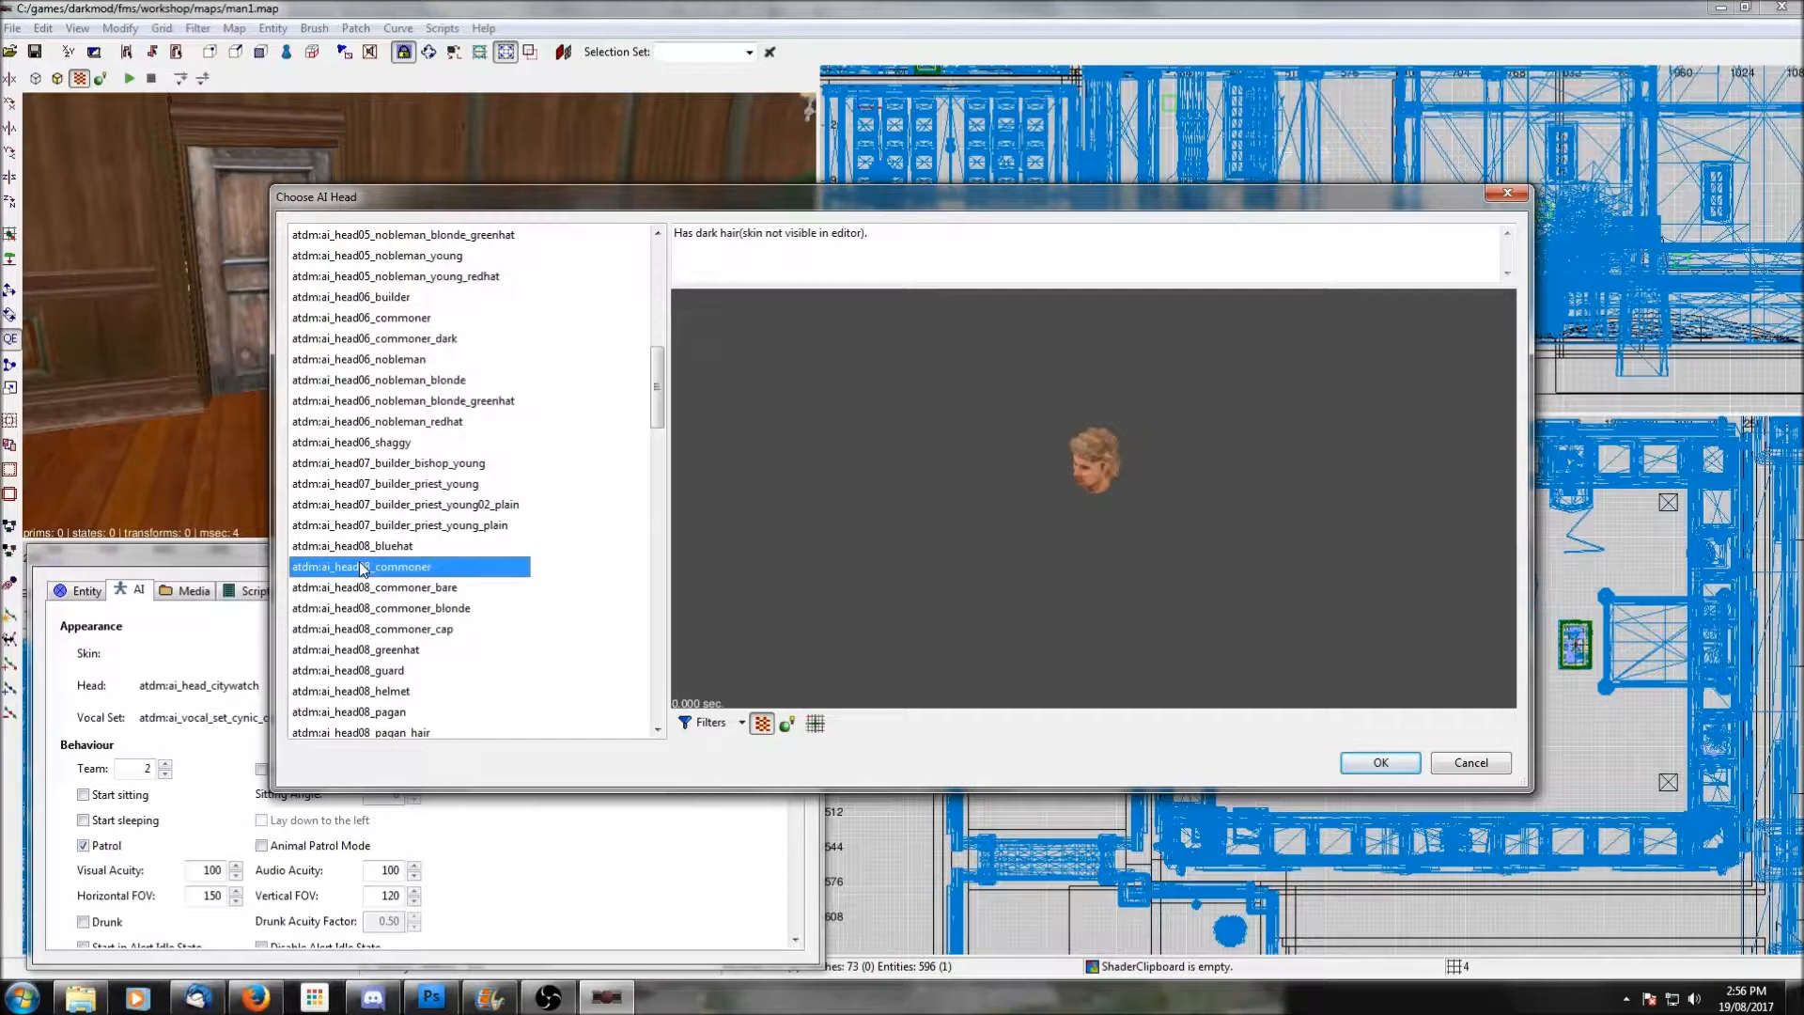
Preview the head08_bluehat and head07_builder_priest heads, and set the guard's head to atdm:ai_head03_citywatch.
left_click(365, 547)
left_click(381, 525)
left_click(387, 504)
scroll(387, 504, "up", 2)
left_click(387, 504)
key("Escape")
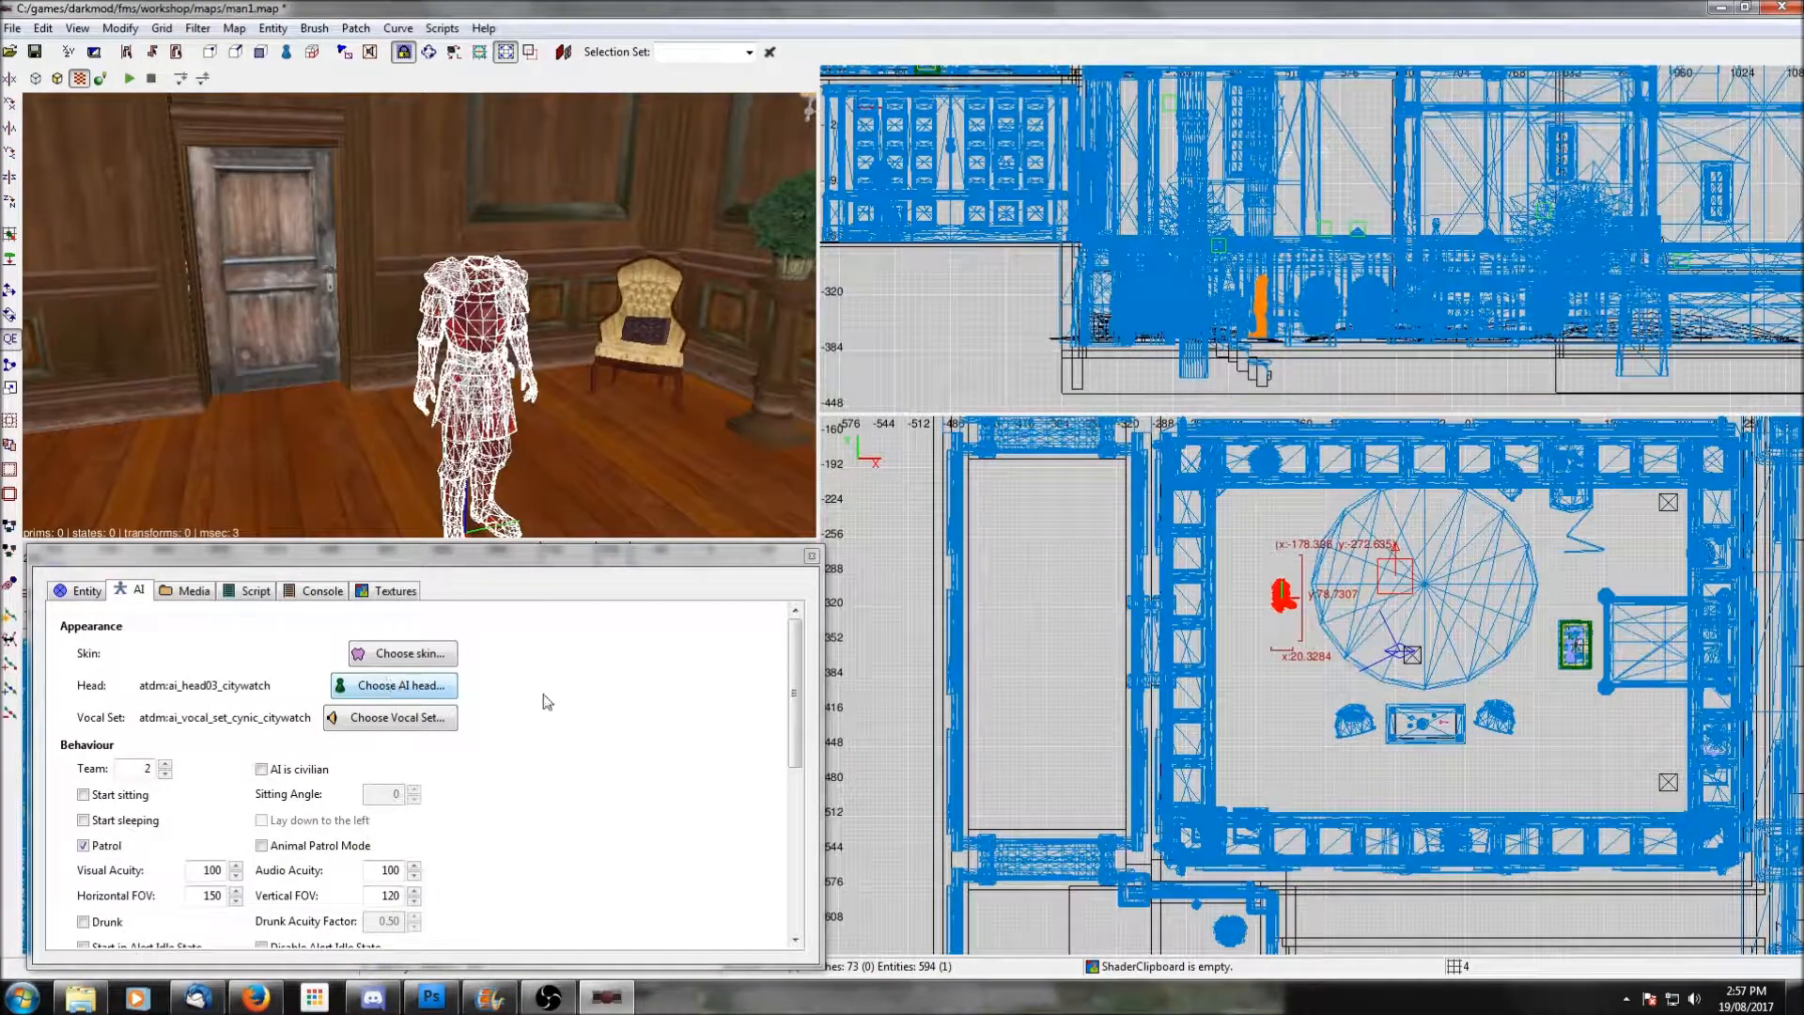
Read the descriptions of the guard's available vocal sets, from the builder priest and guard sets through commander_mage_01 to cynic_citywatch.
left_click(397, 719)
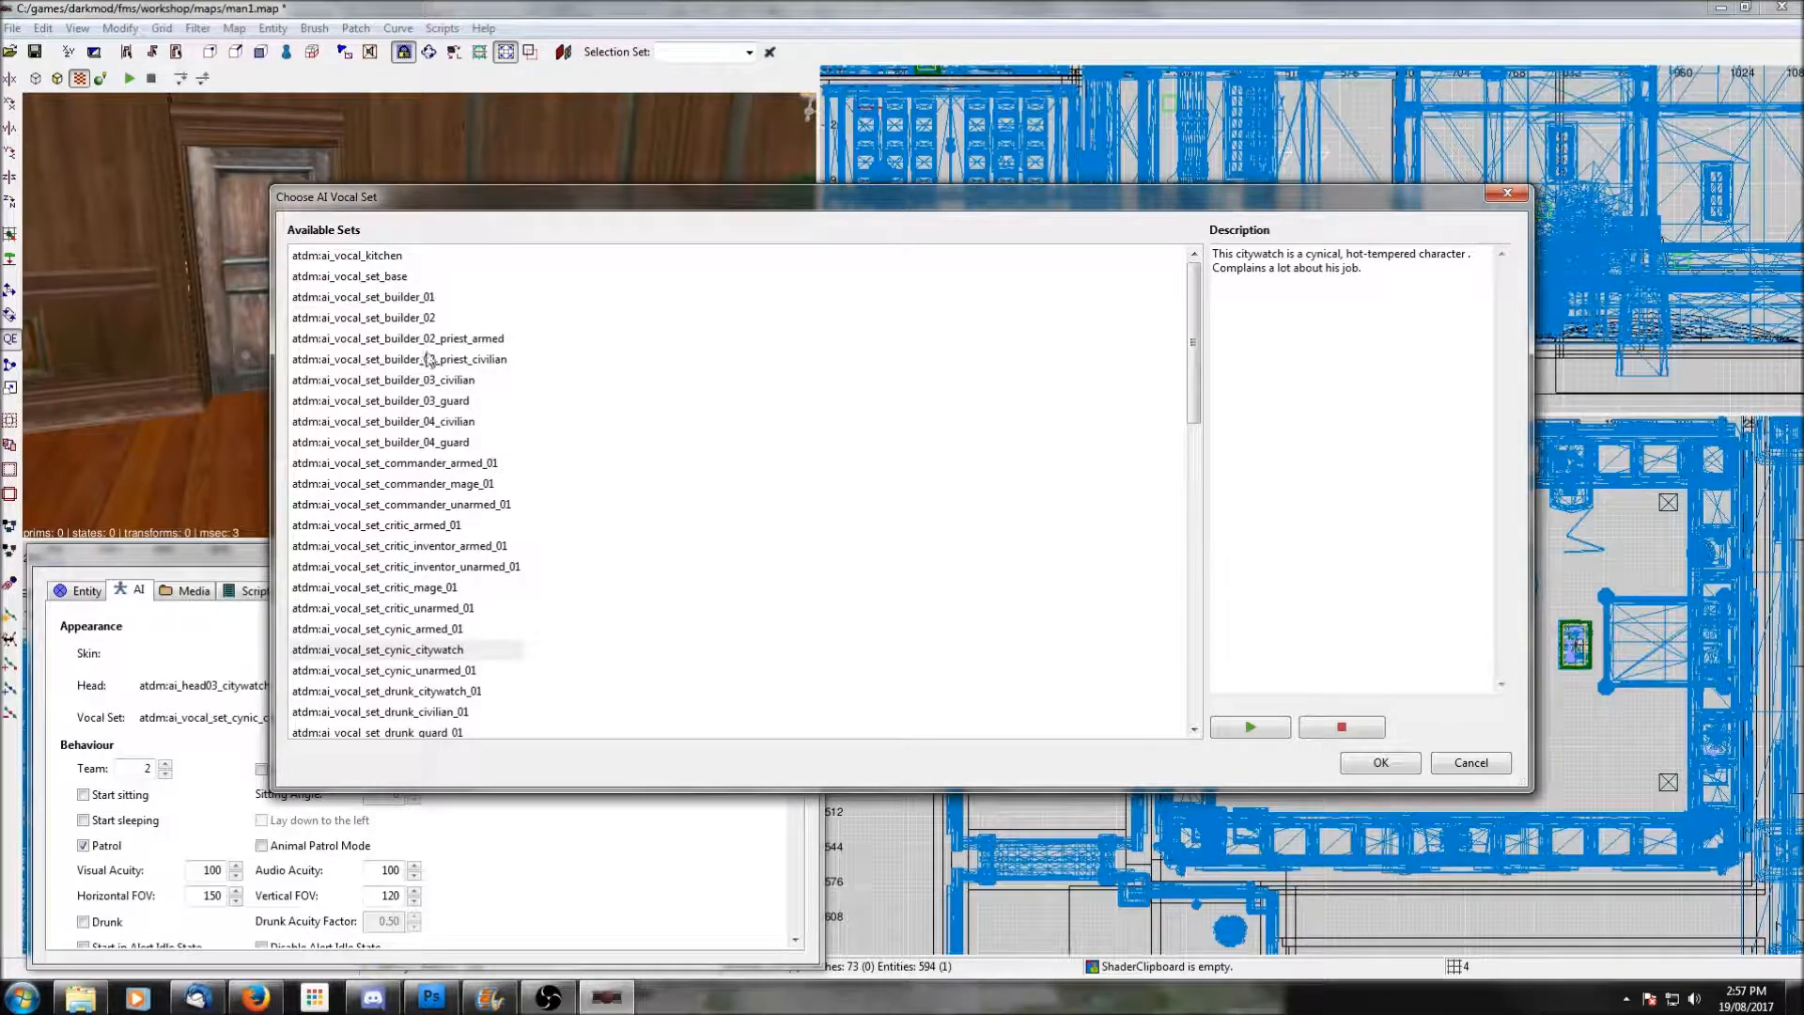
left_click(489, 342)
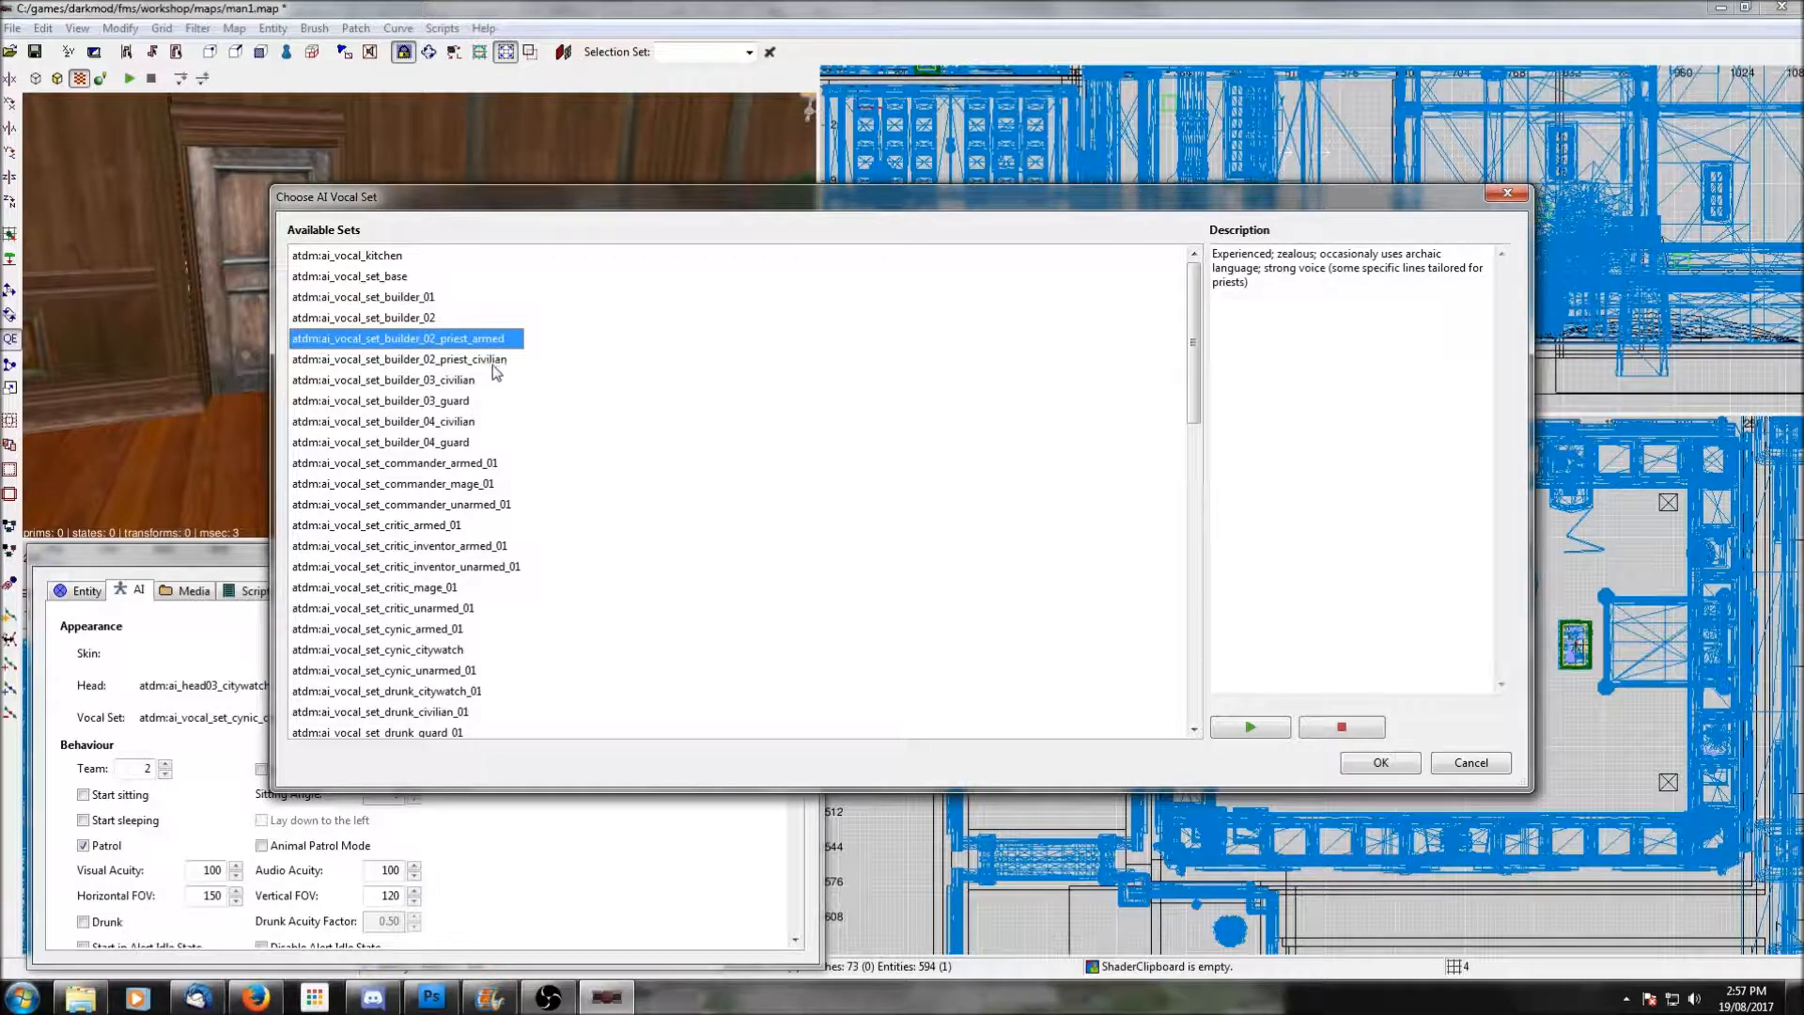
left_click(493, 366)
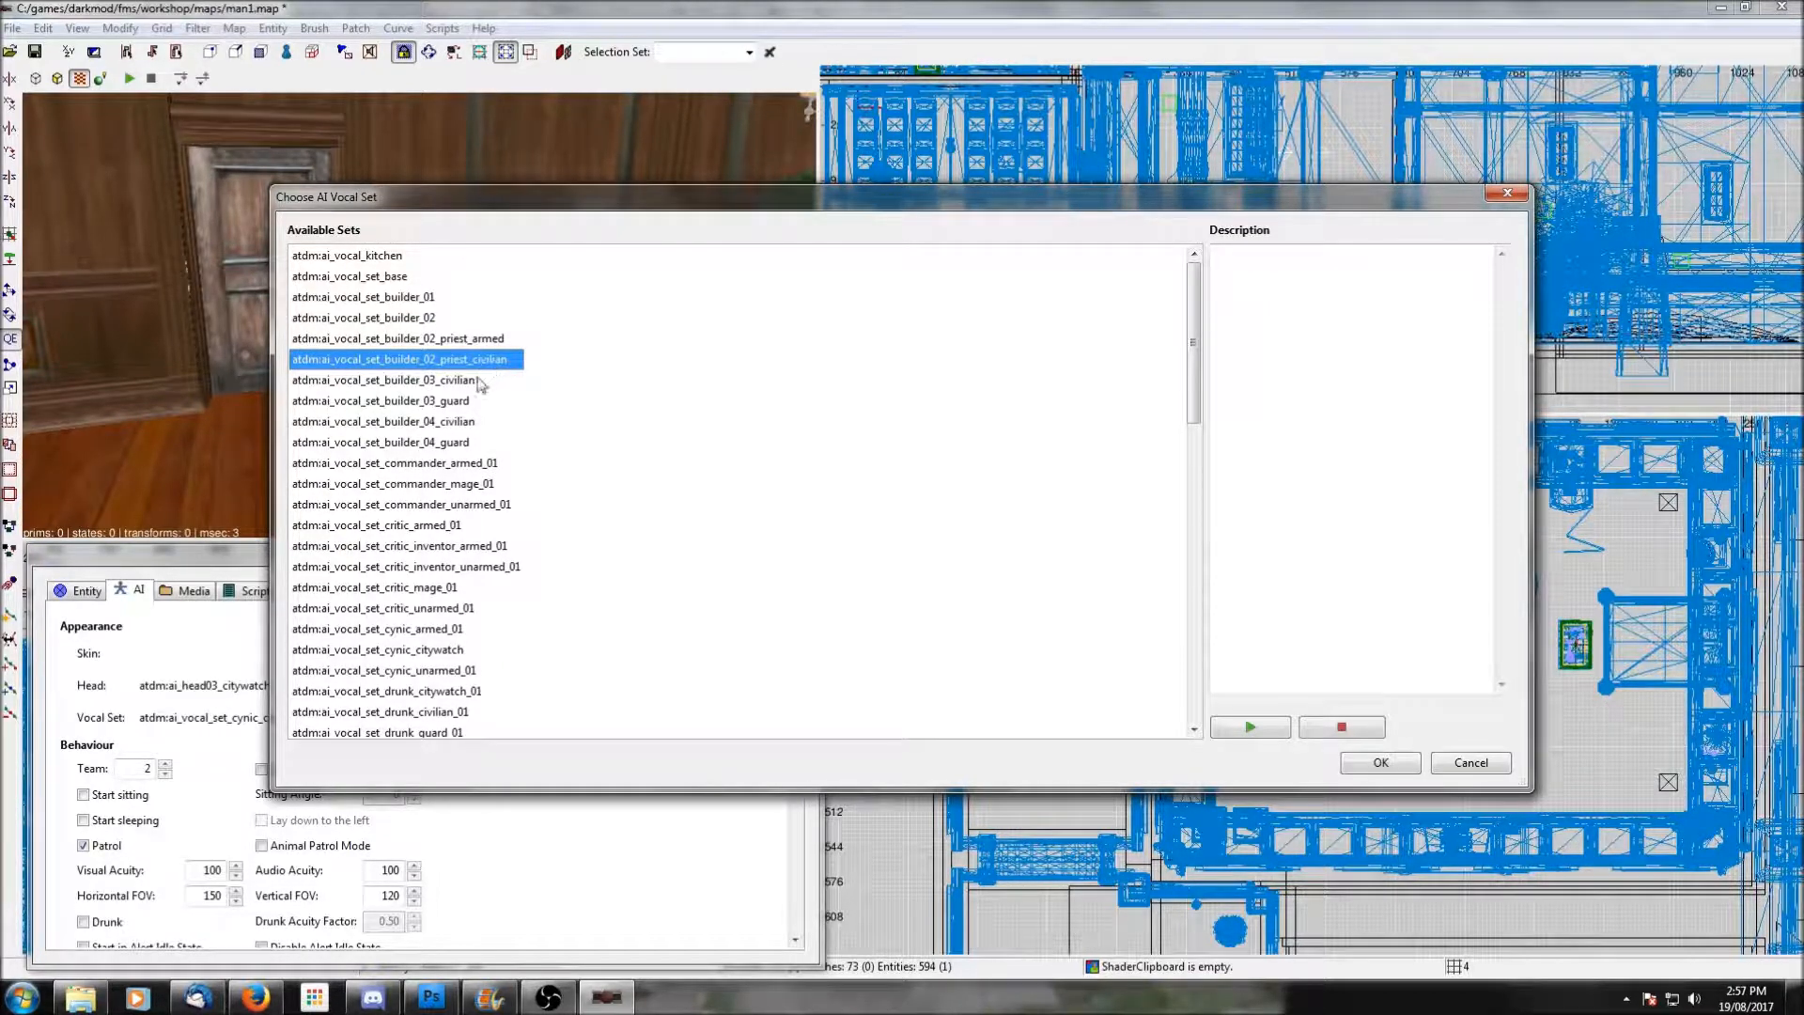
left_click(423, 404)
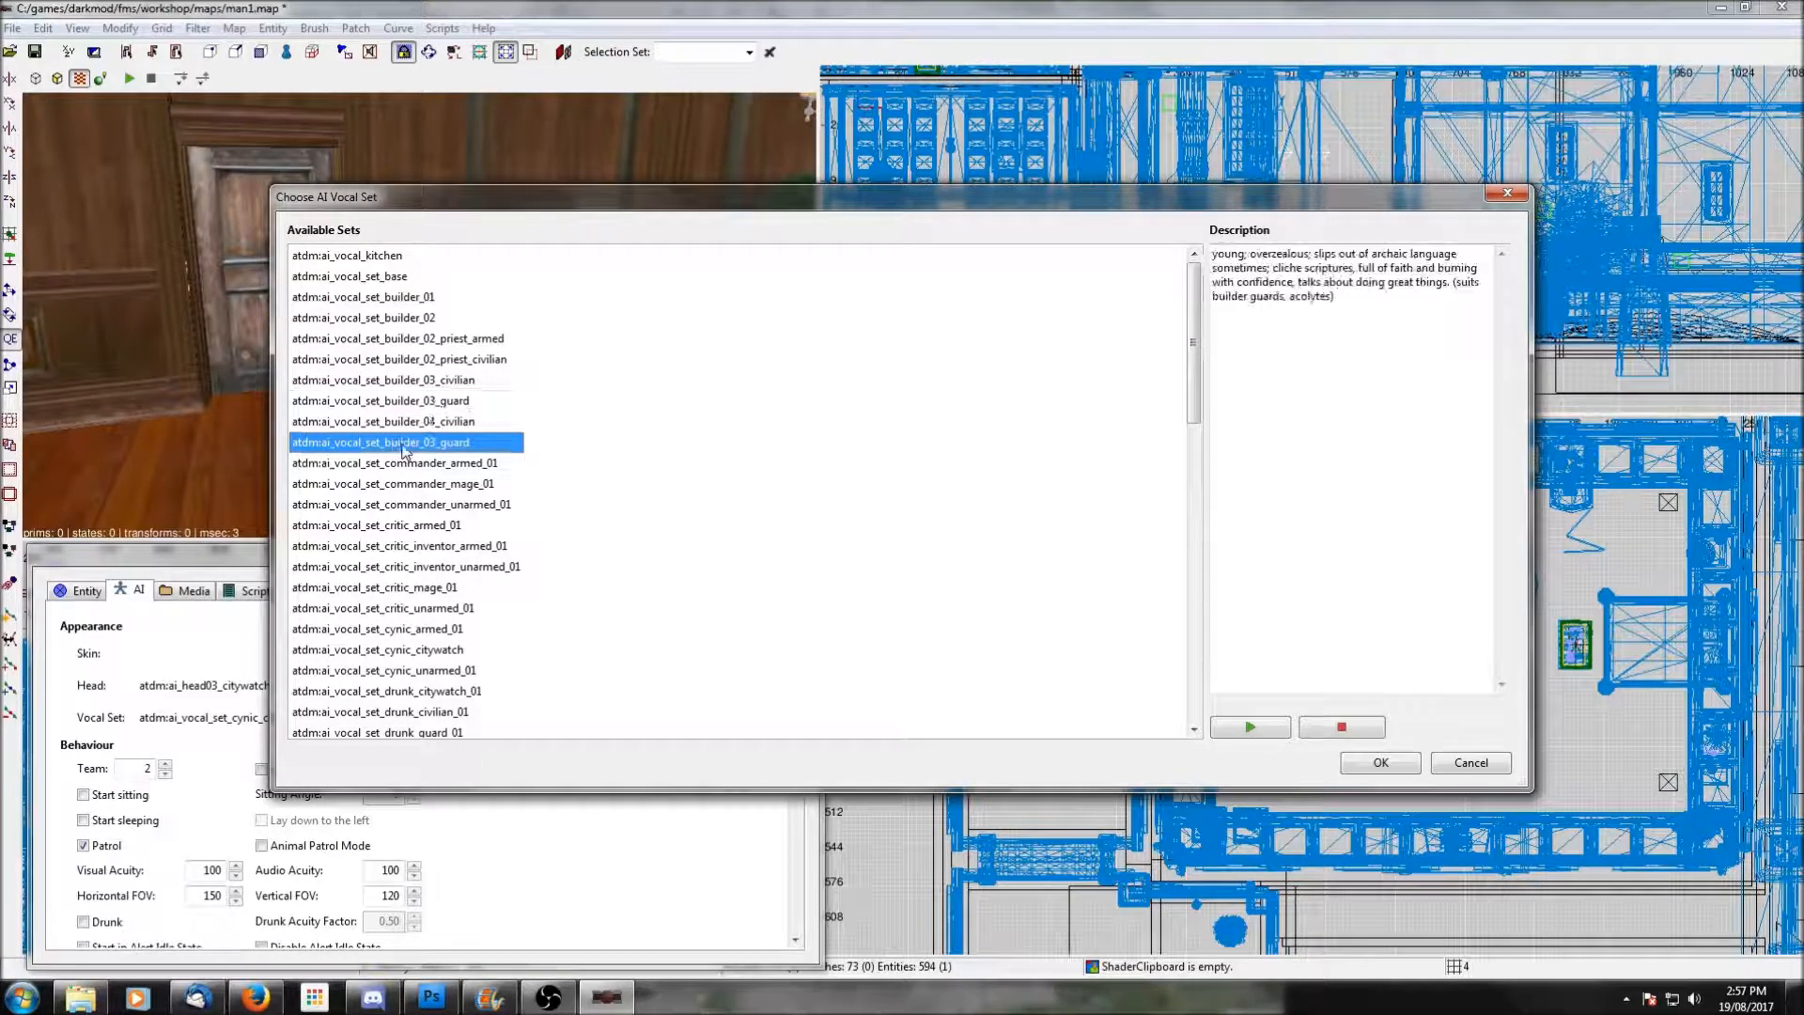
left_click(402, 483)
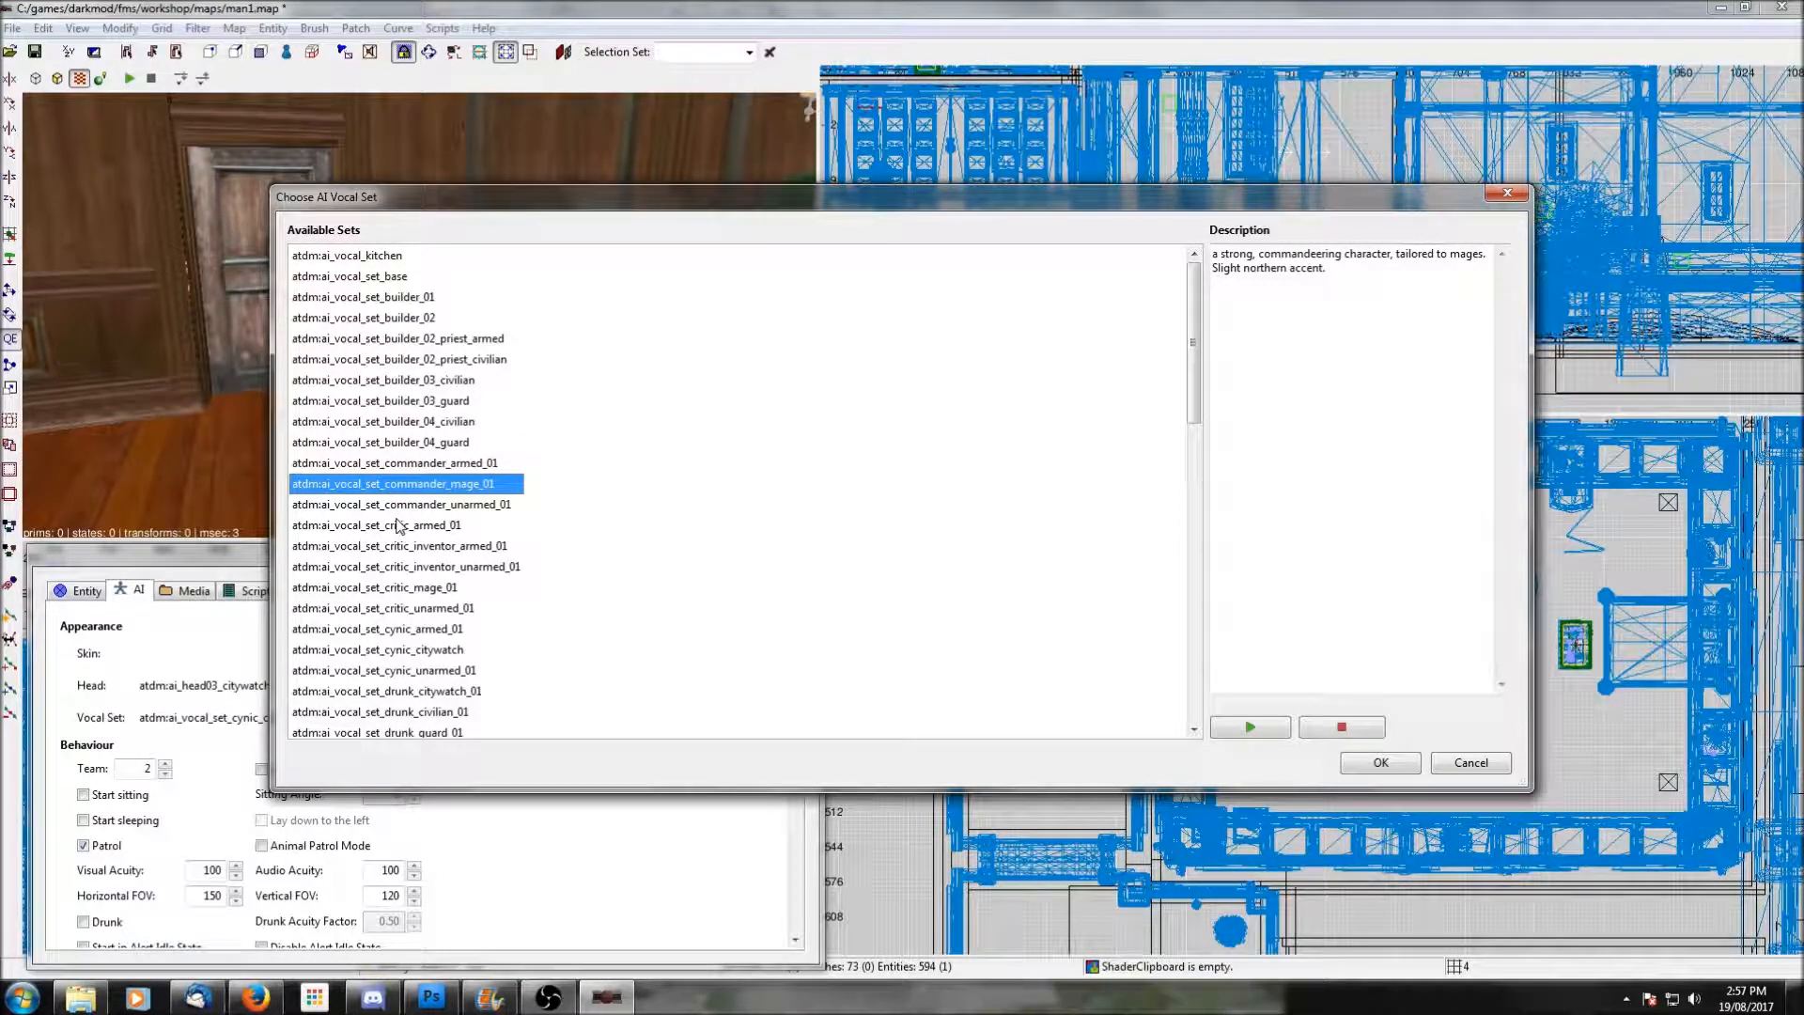
scroll(398, 525, "down", 2)
left_click(399, 525)
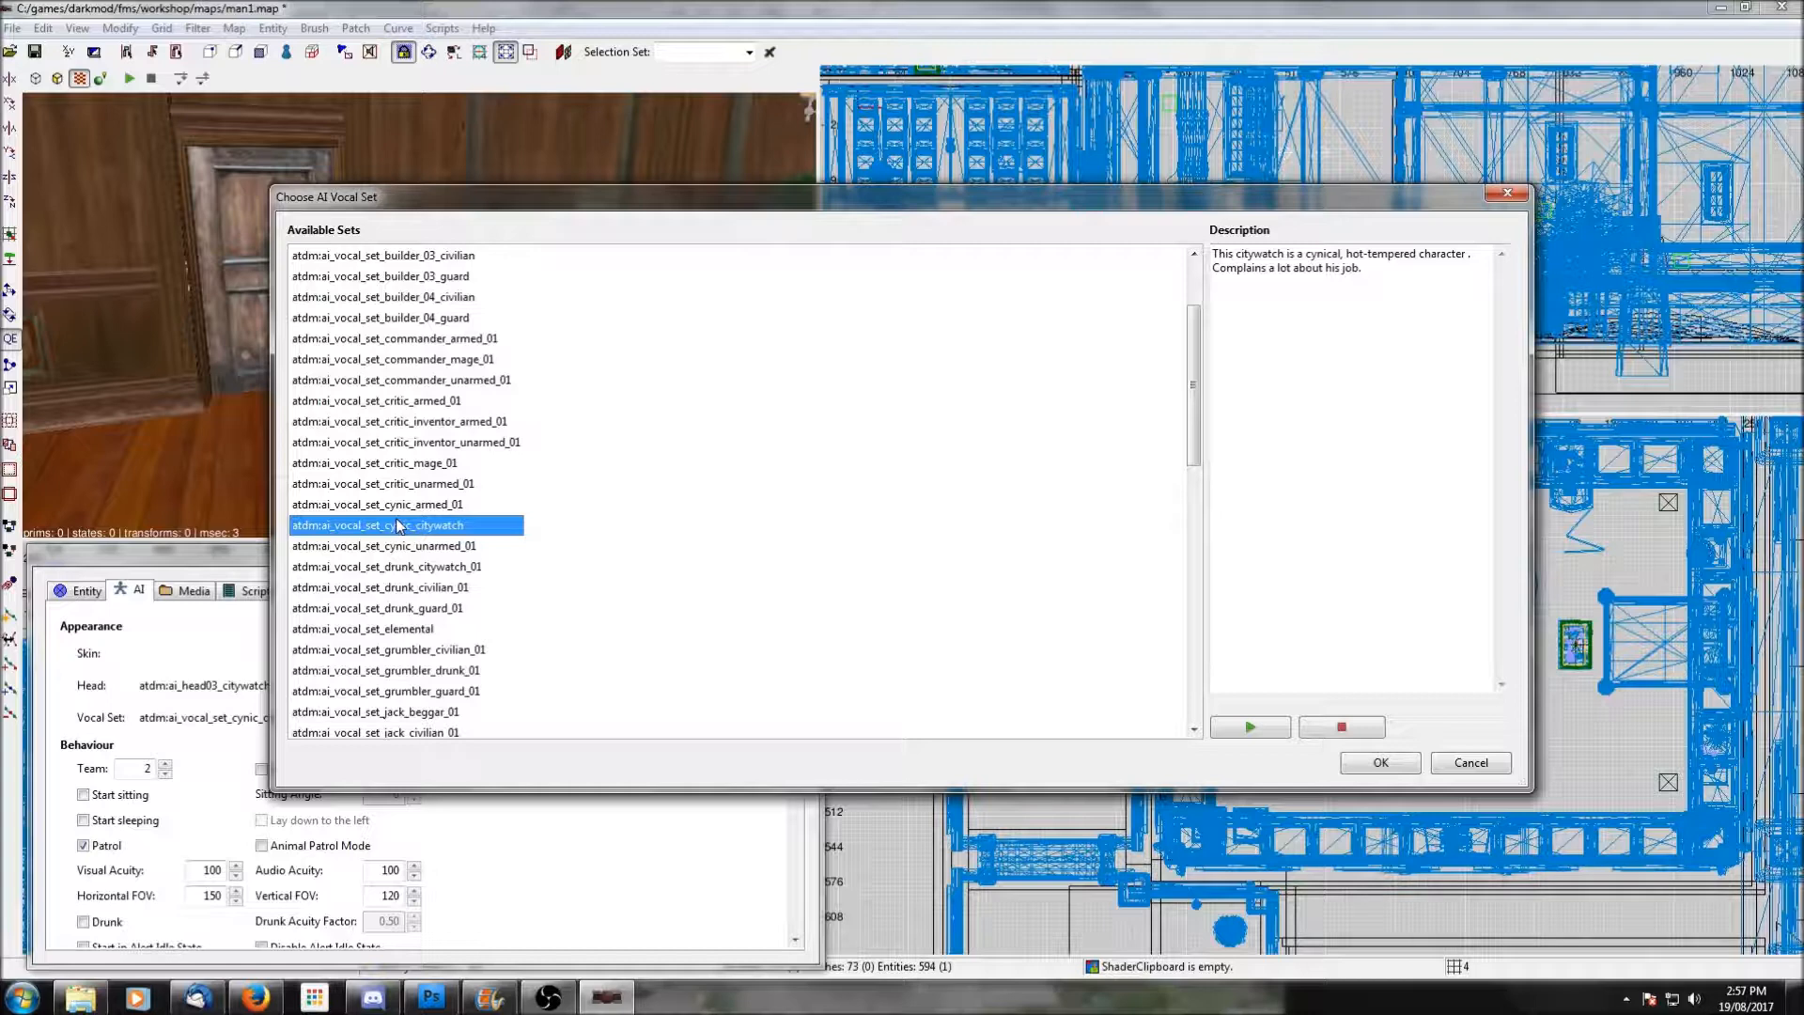
Read the descriptions of the grumbler_civilian_01, jack_guard_01 and lady_guard_01 vocal sets.
scroll(395, 537, "down", 2)
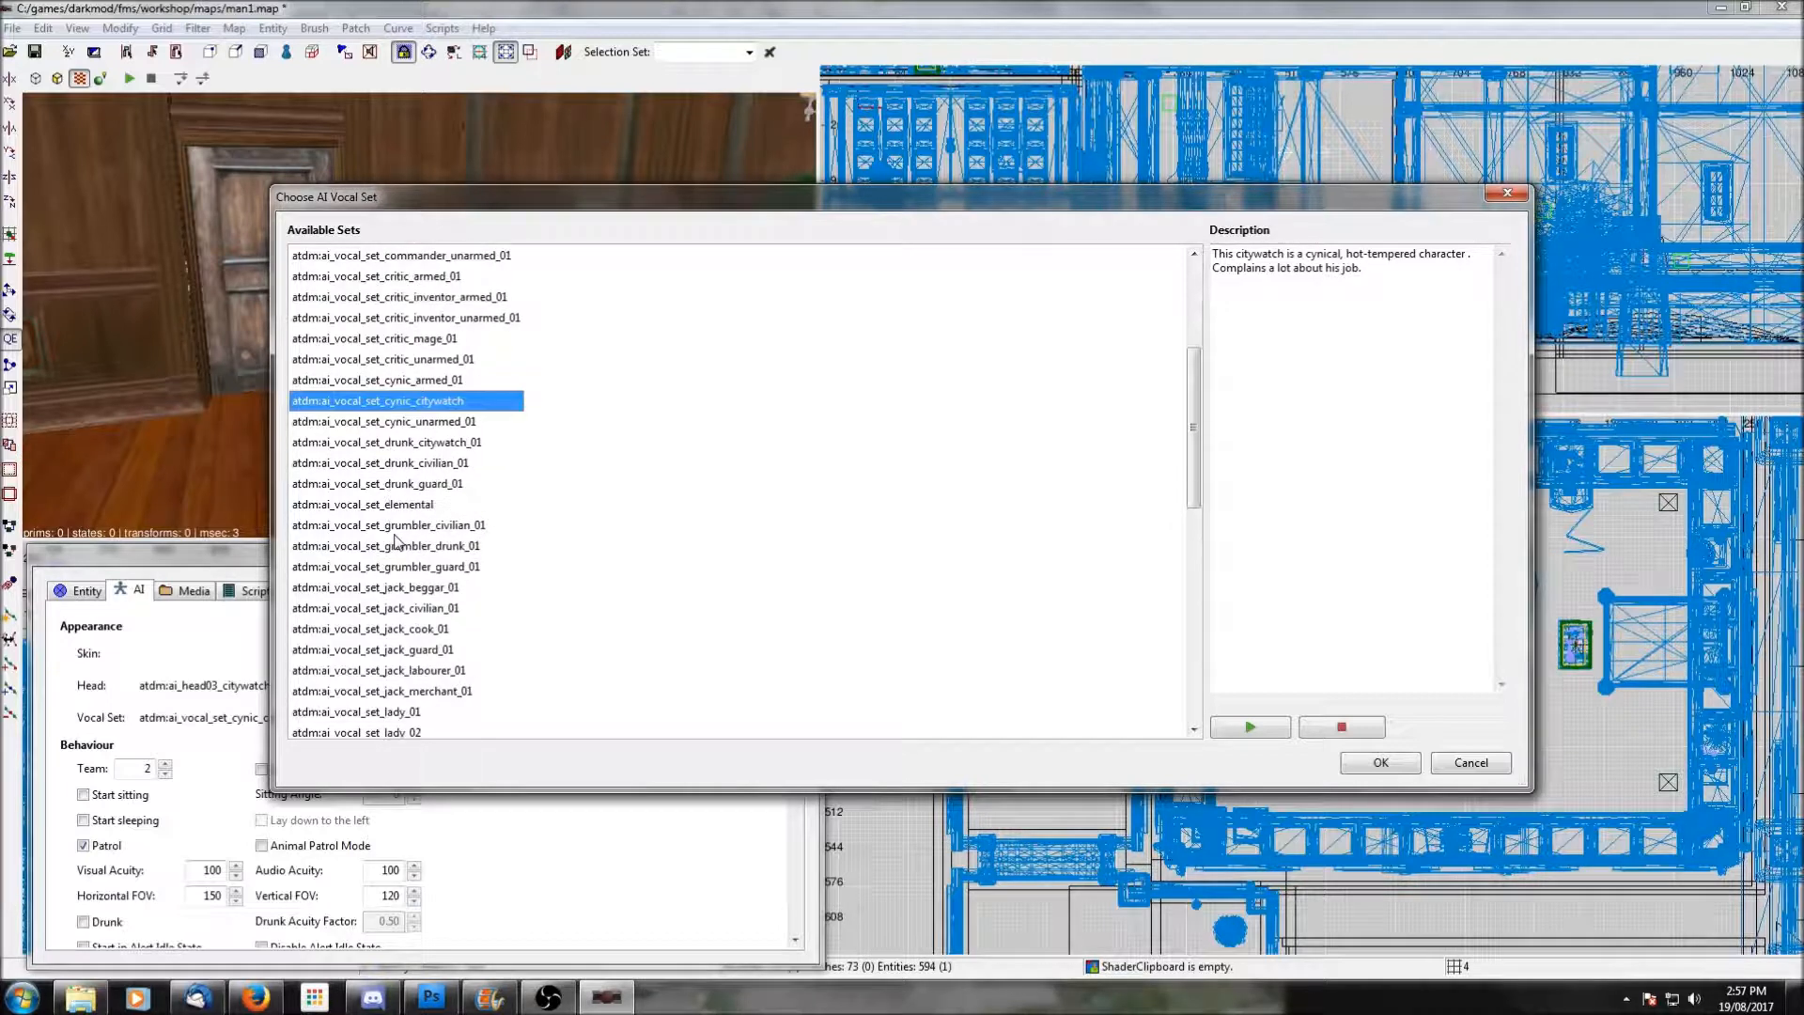
left_click(395, 532)
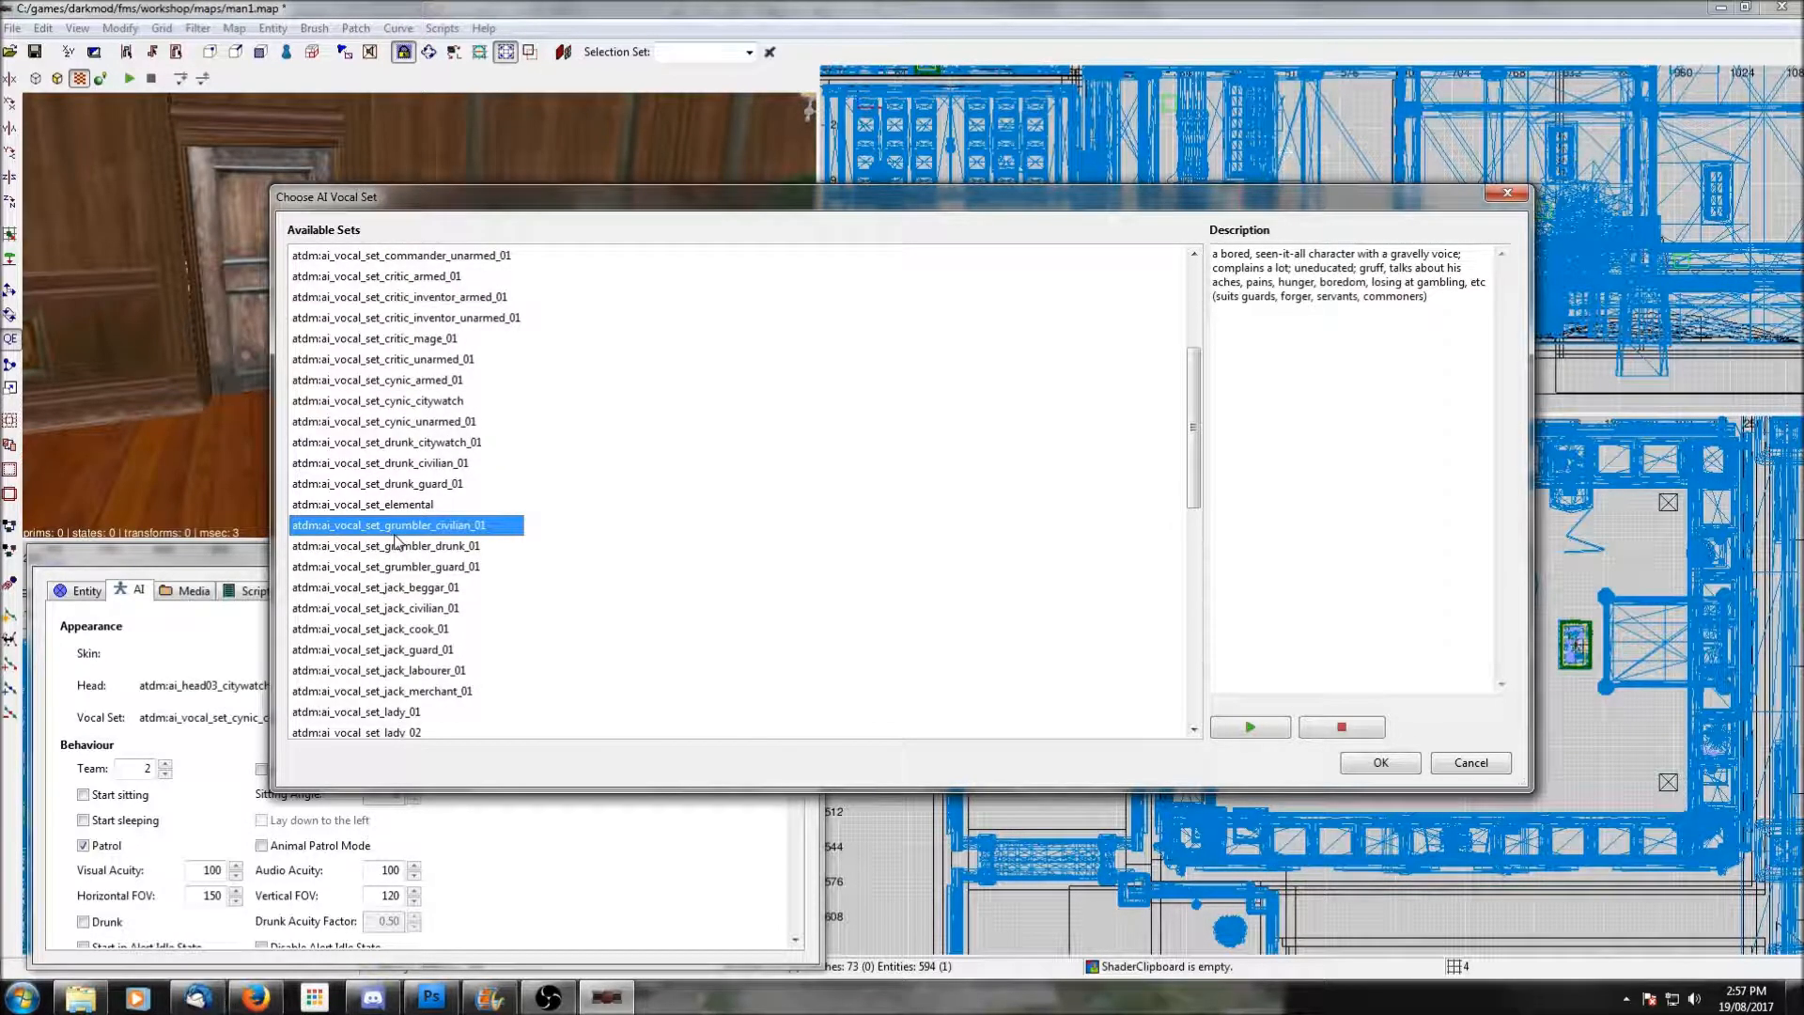
scroll(395, 541, "down", 2)
left_click(396, 526)
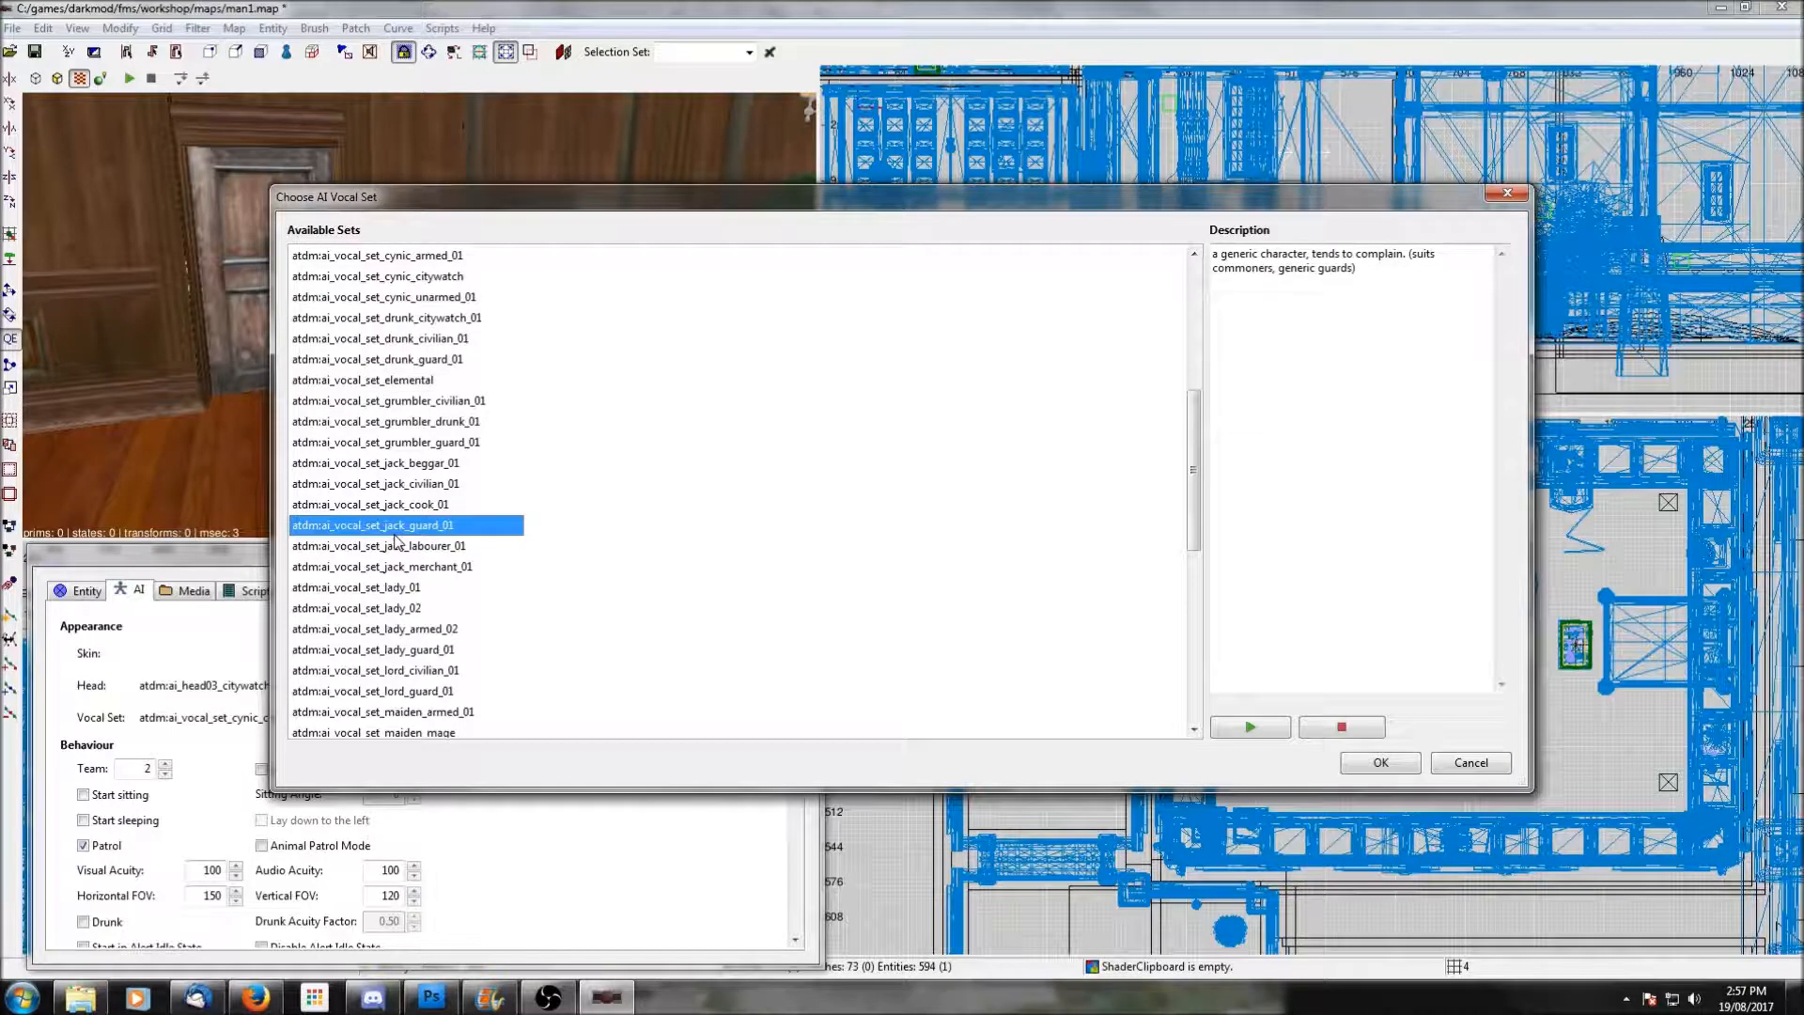
scroll(395, 541, "down", 2)
left_click(395, 528)
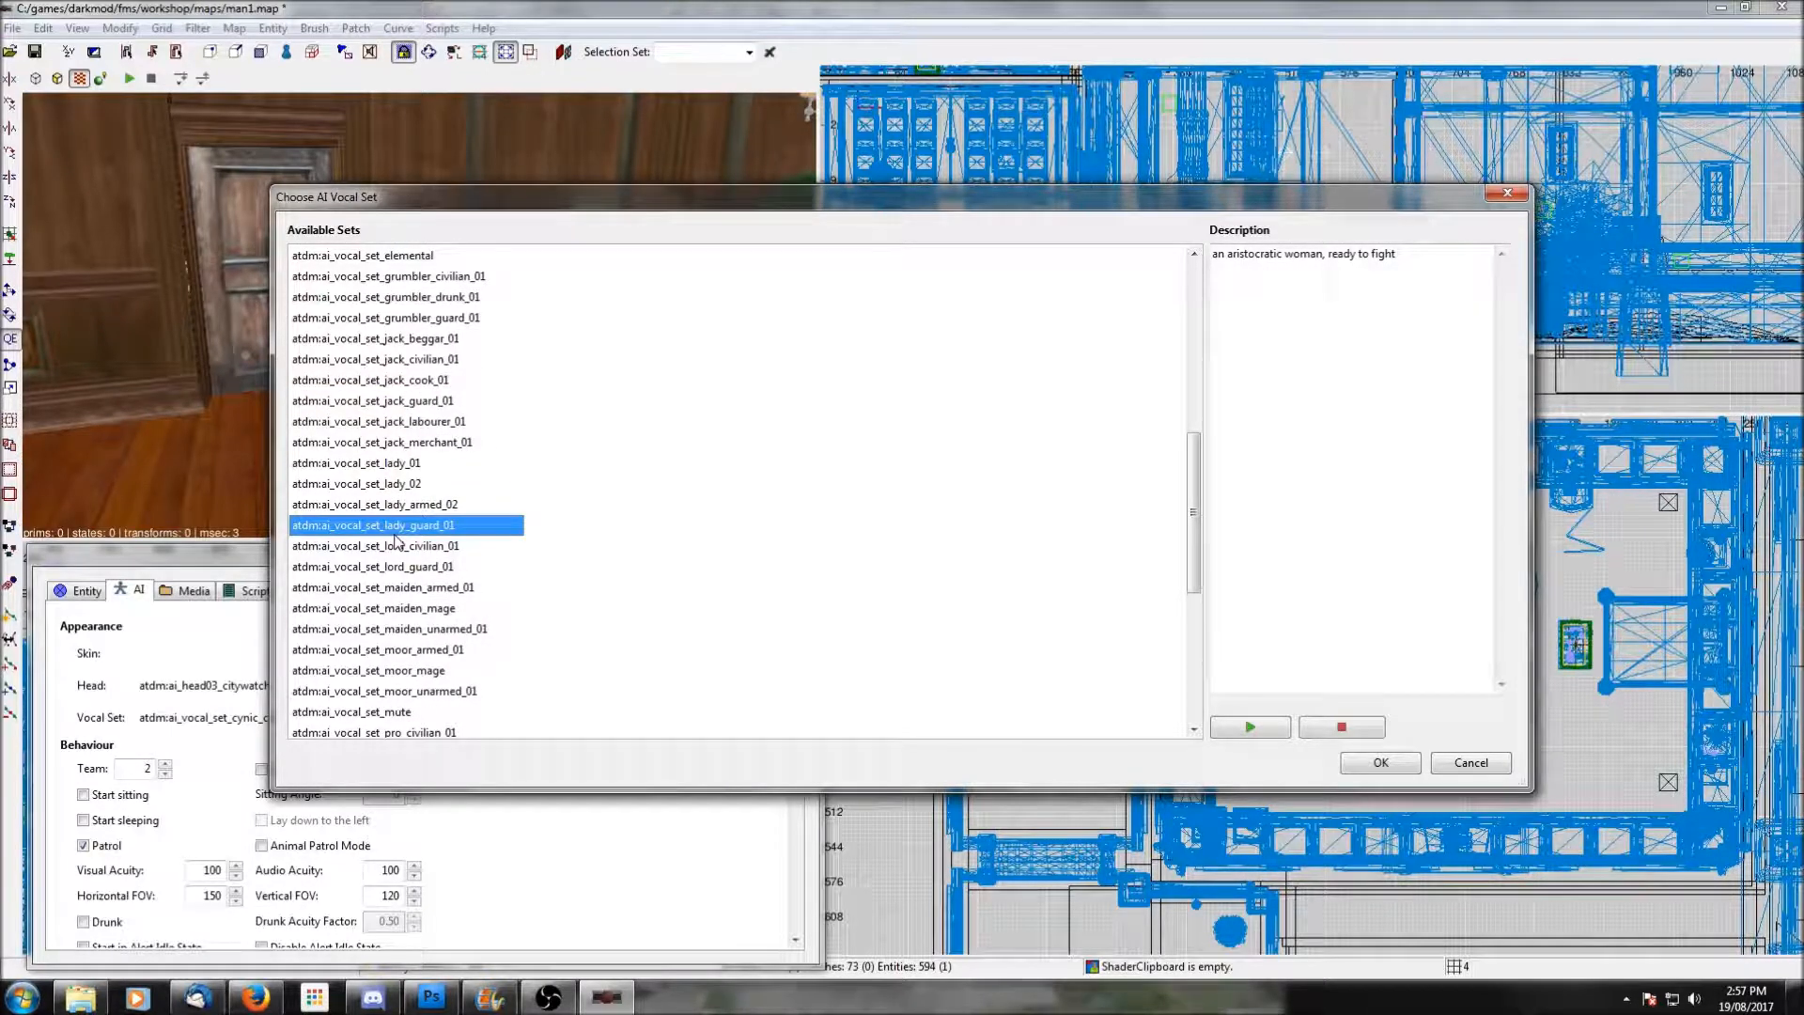
Read the mute, simpleton_civilian_01 and thug_civilian_01 vocal set descriptions, and leave the chooser without changing the set.
scroll(395, 535, "down", 3)
left_click(395, 531)
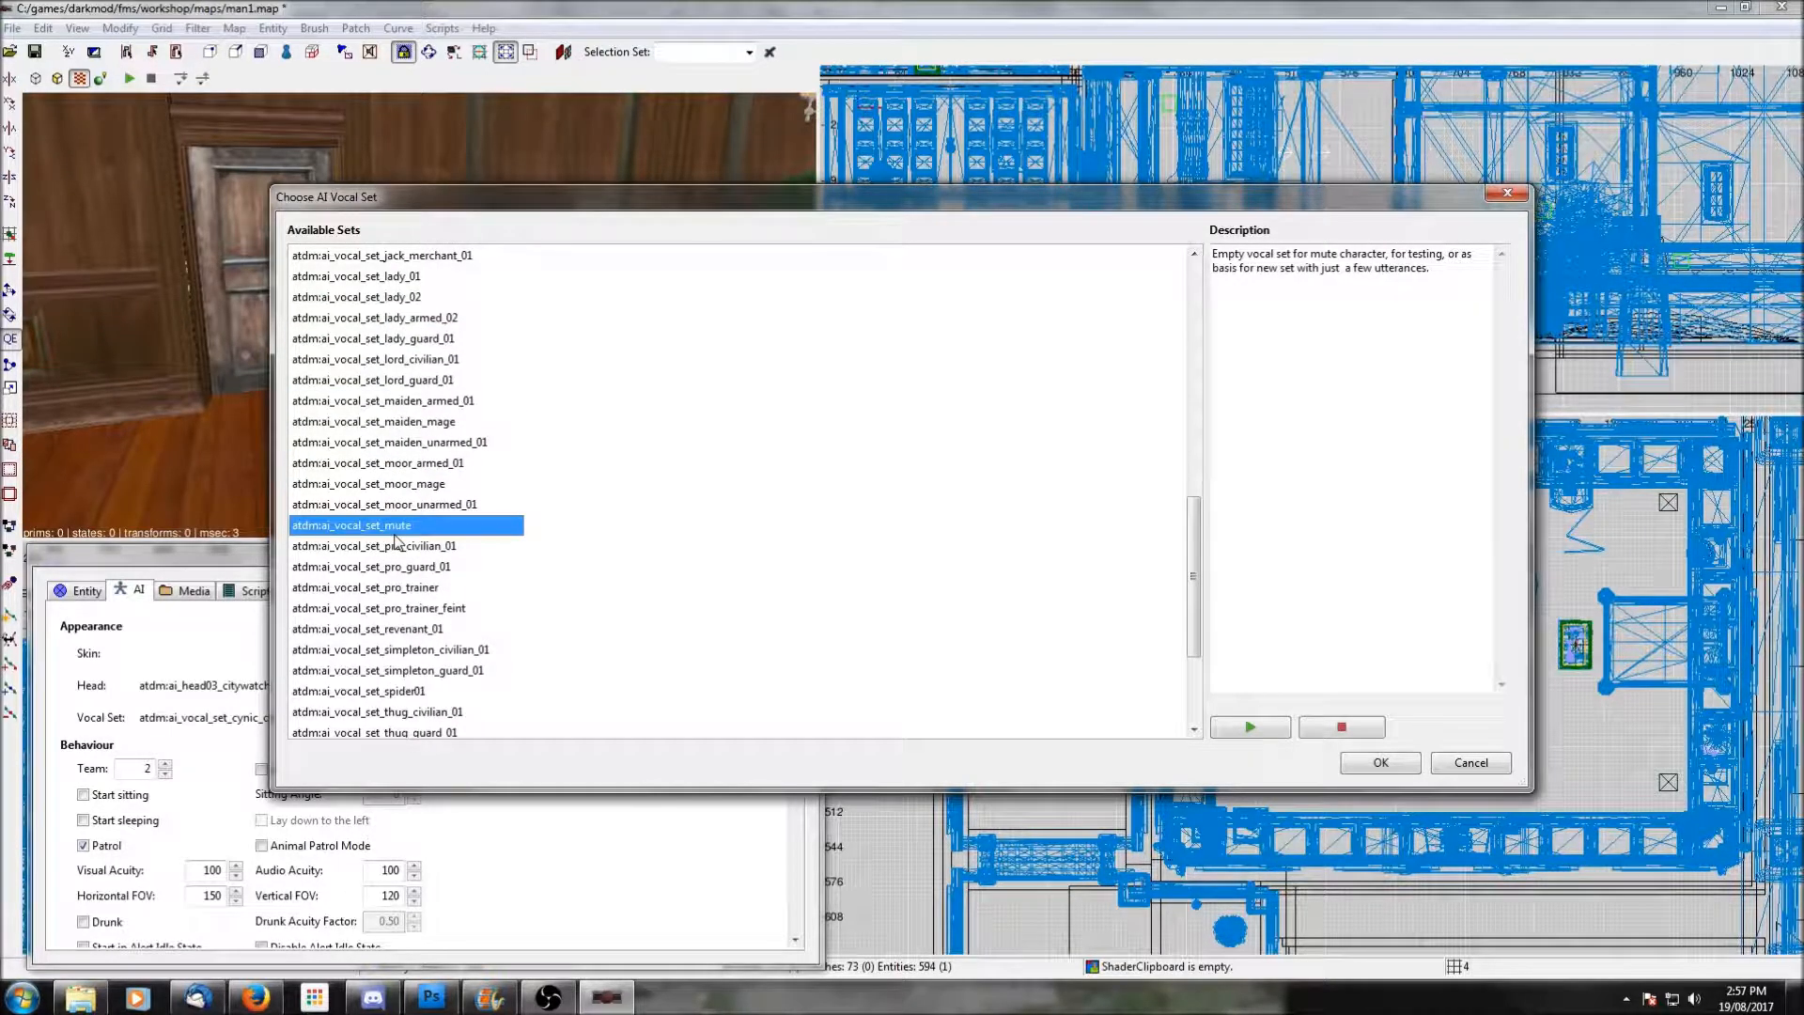
scroll(394, 536, "down", 2)
left_click(395, 532)
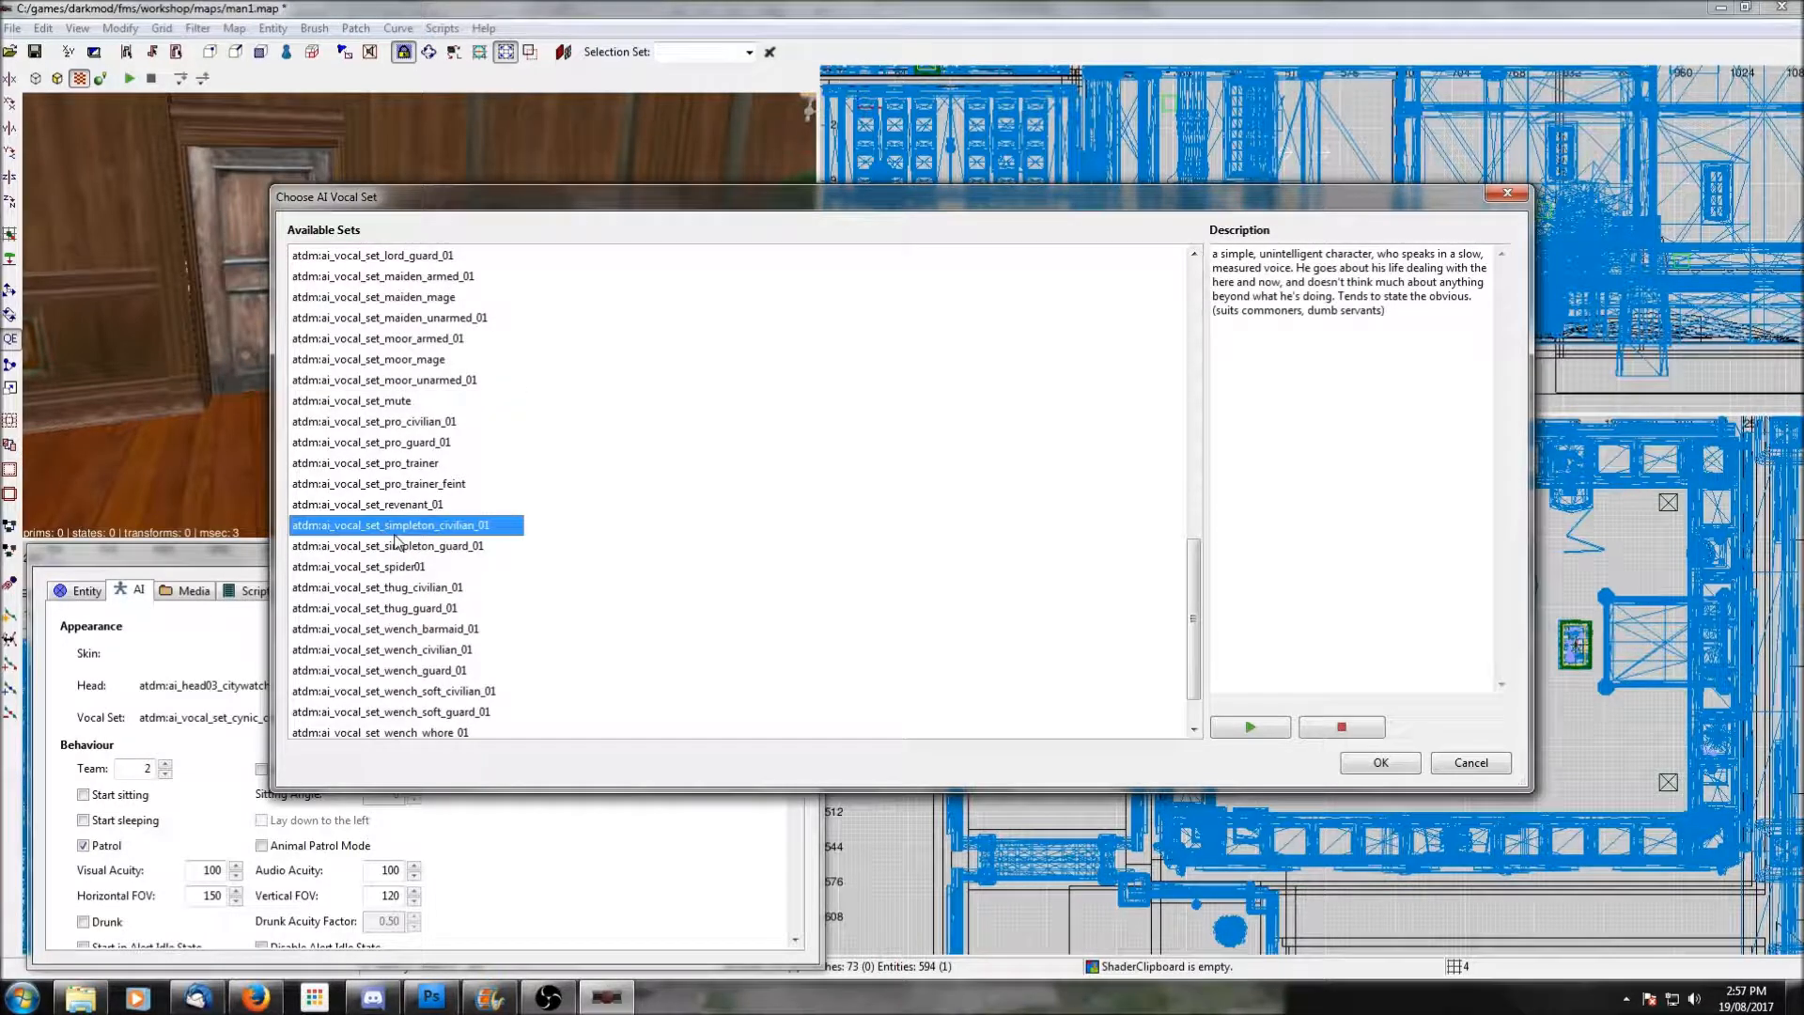
scroll(395, 541, "down", 1)
left_click(396, 532)
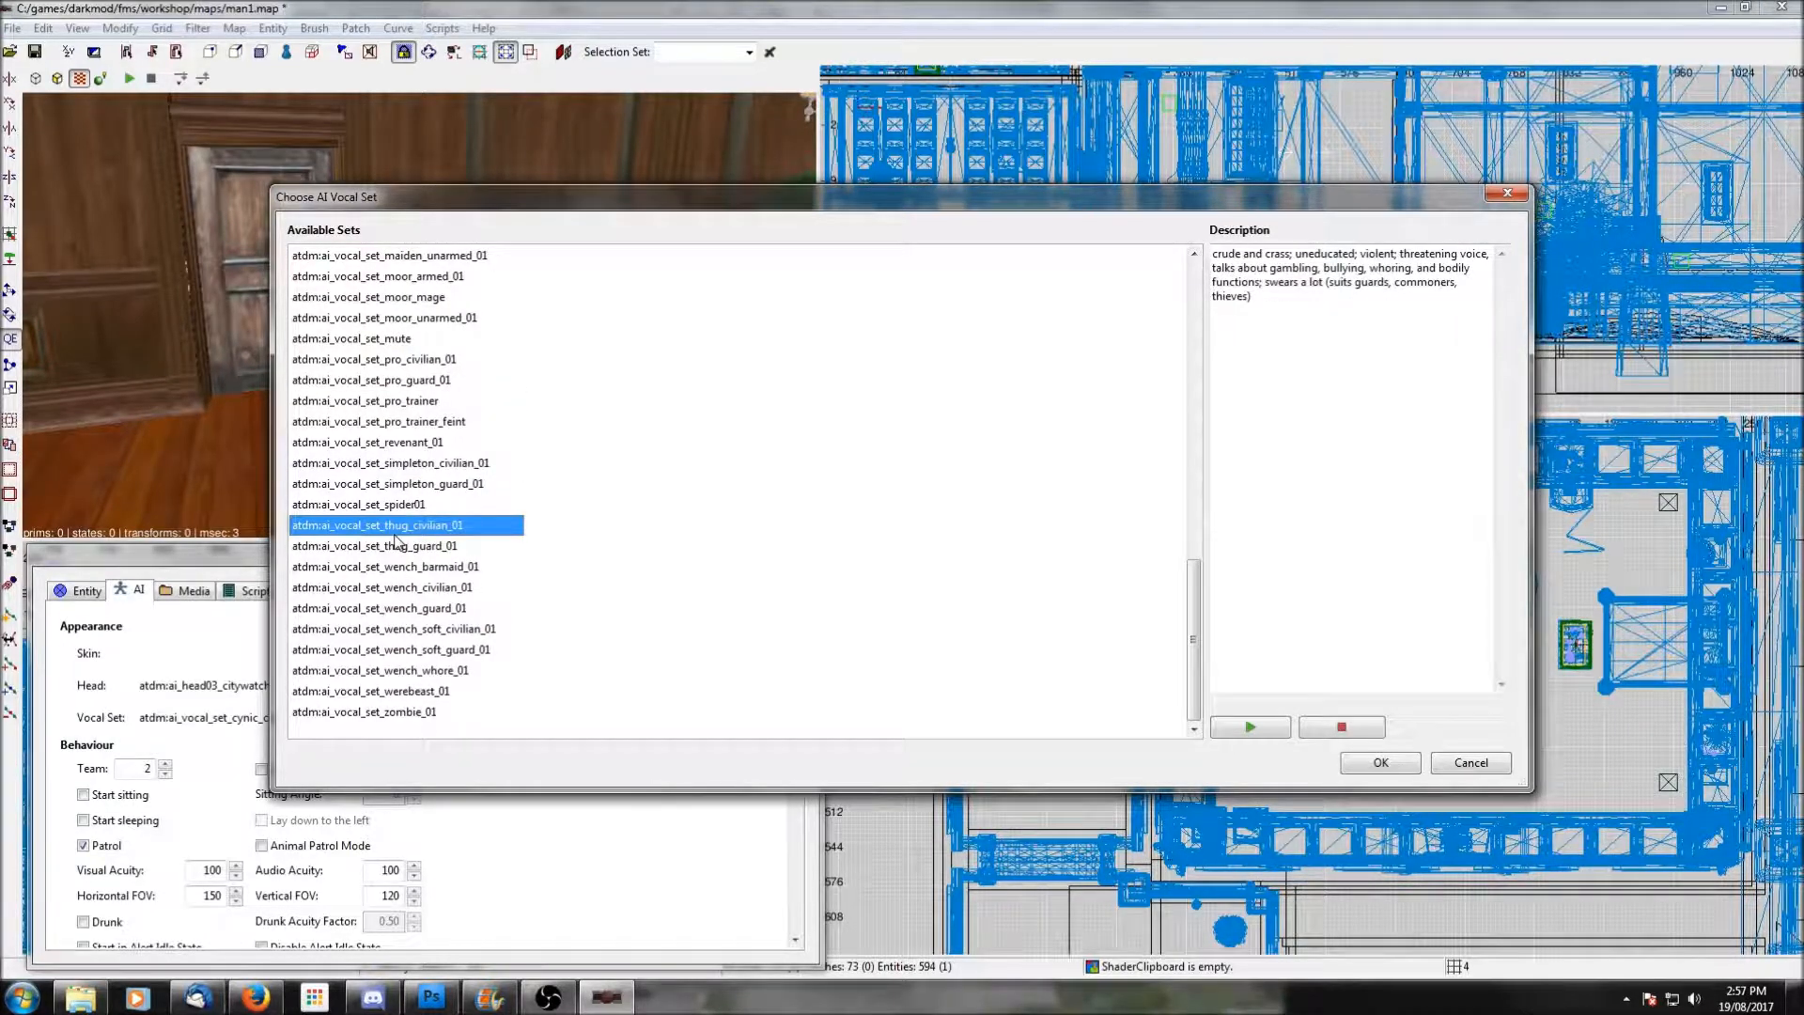
left_click(1451, 767)
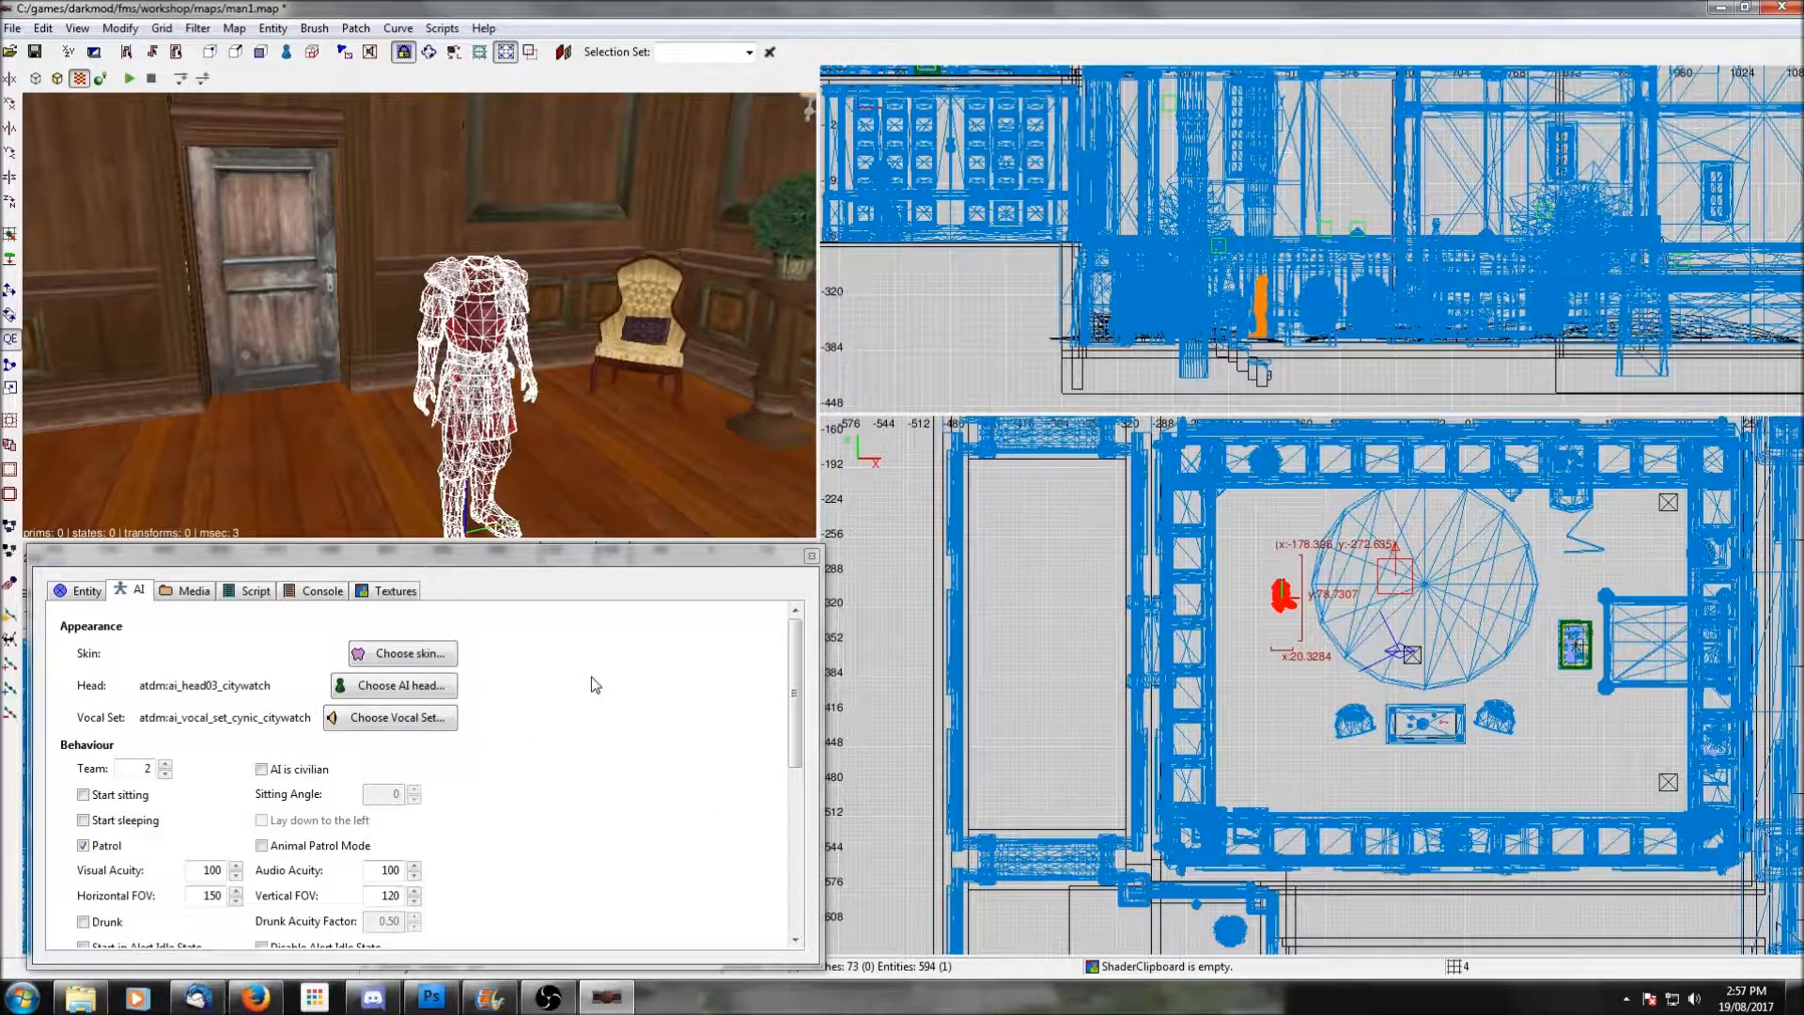
Review the guard's Behaviour, Abilities, Optimization and Health / Combat settings.
scroll(592, 680, "down", 2)
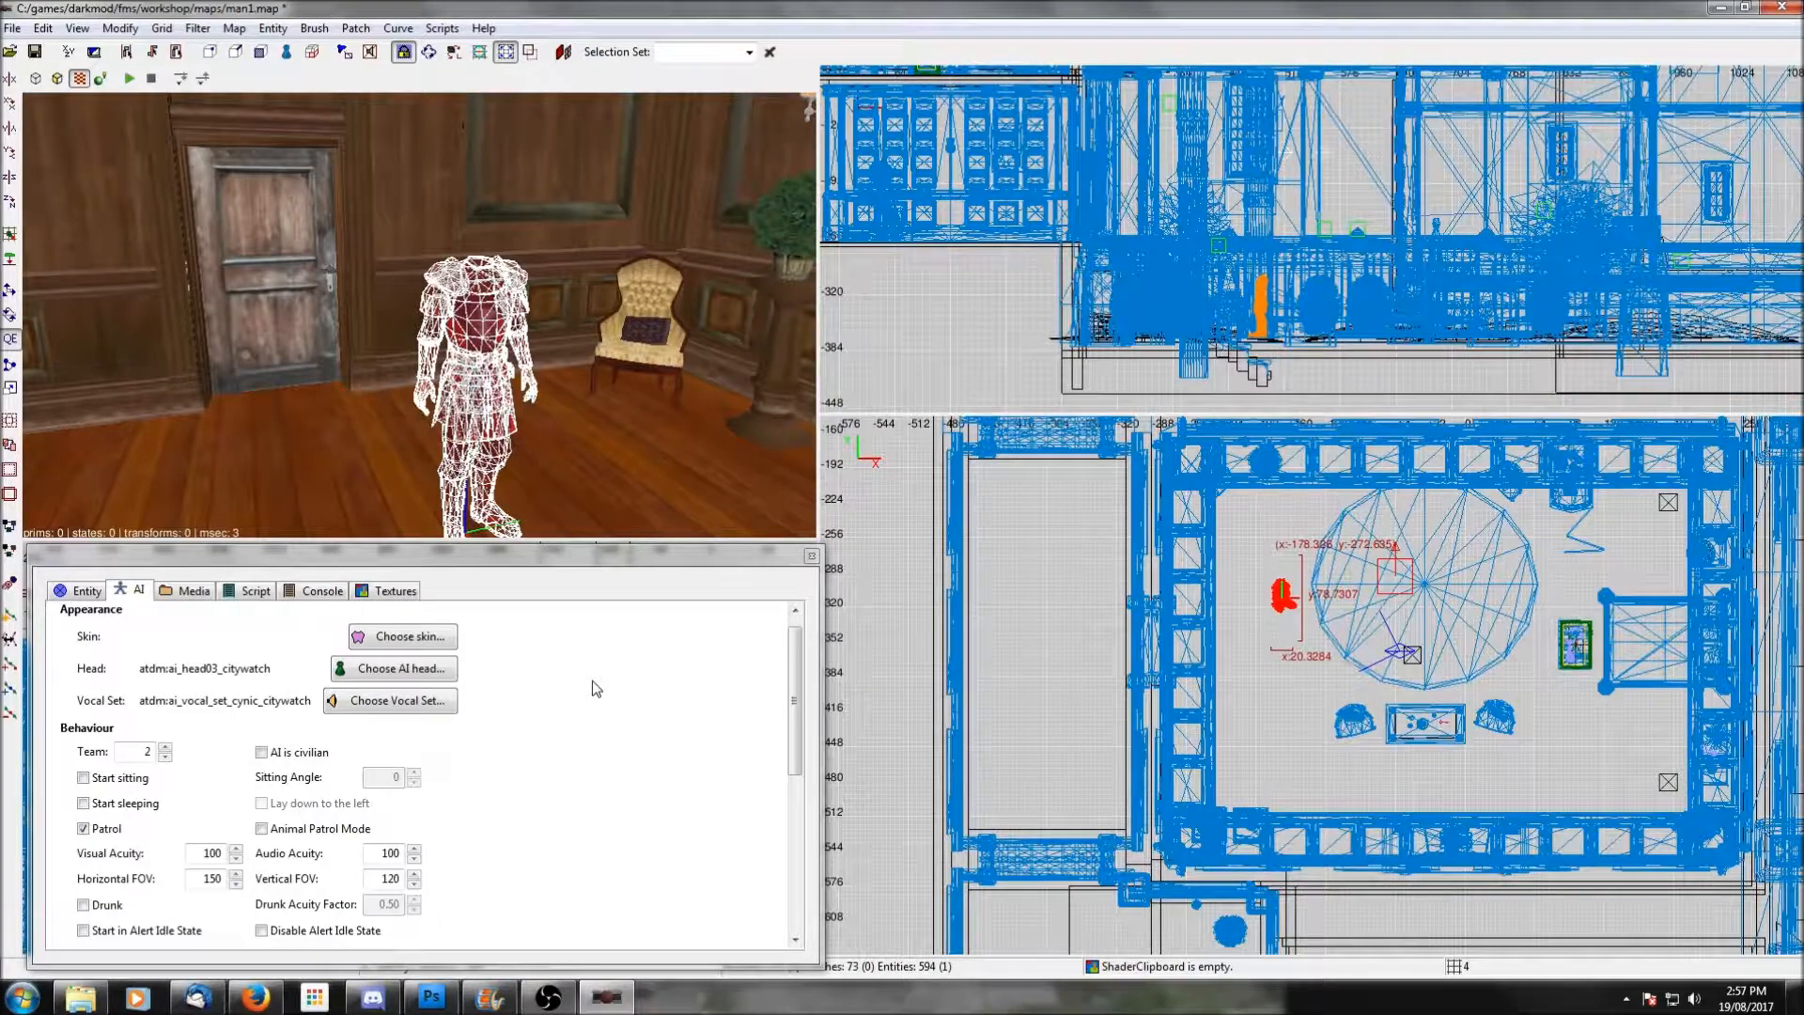
scroll(592, 688, "down", 2)
scroll(591, 690, "down", 2)
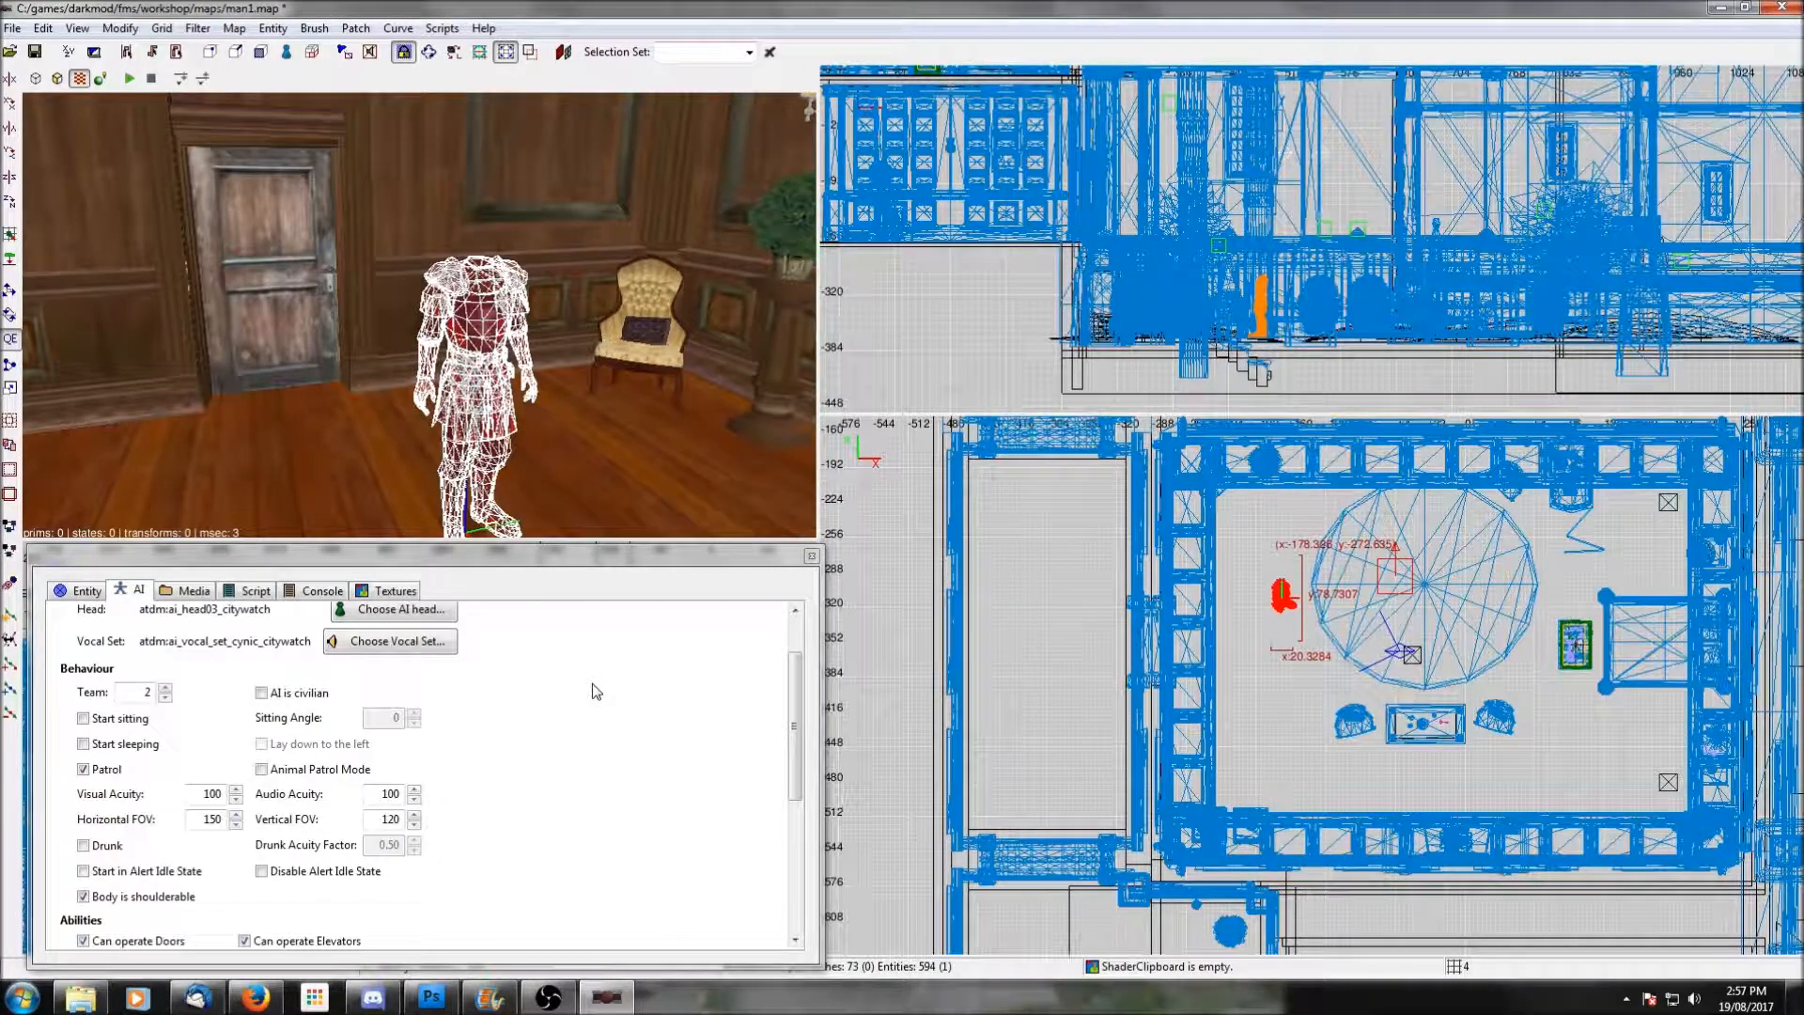
scroll(595, 691, "down", 3)
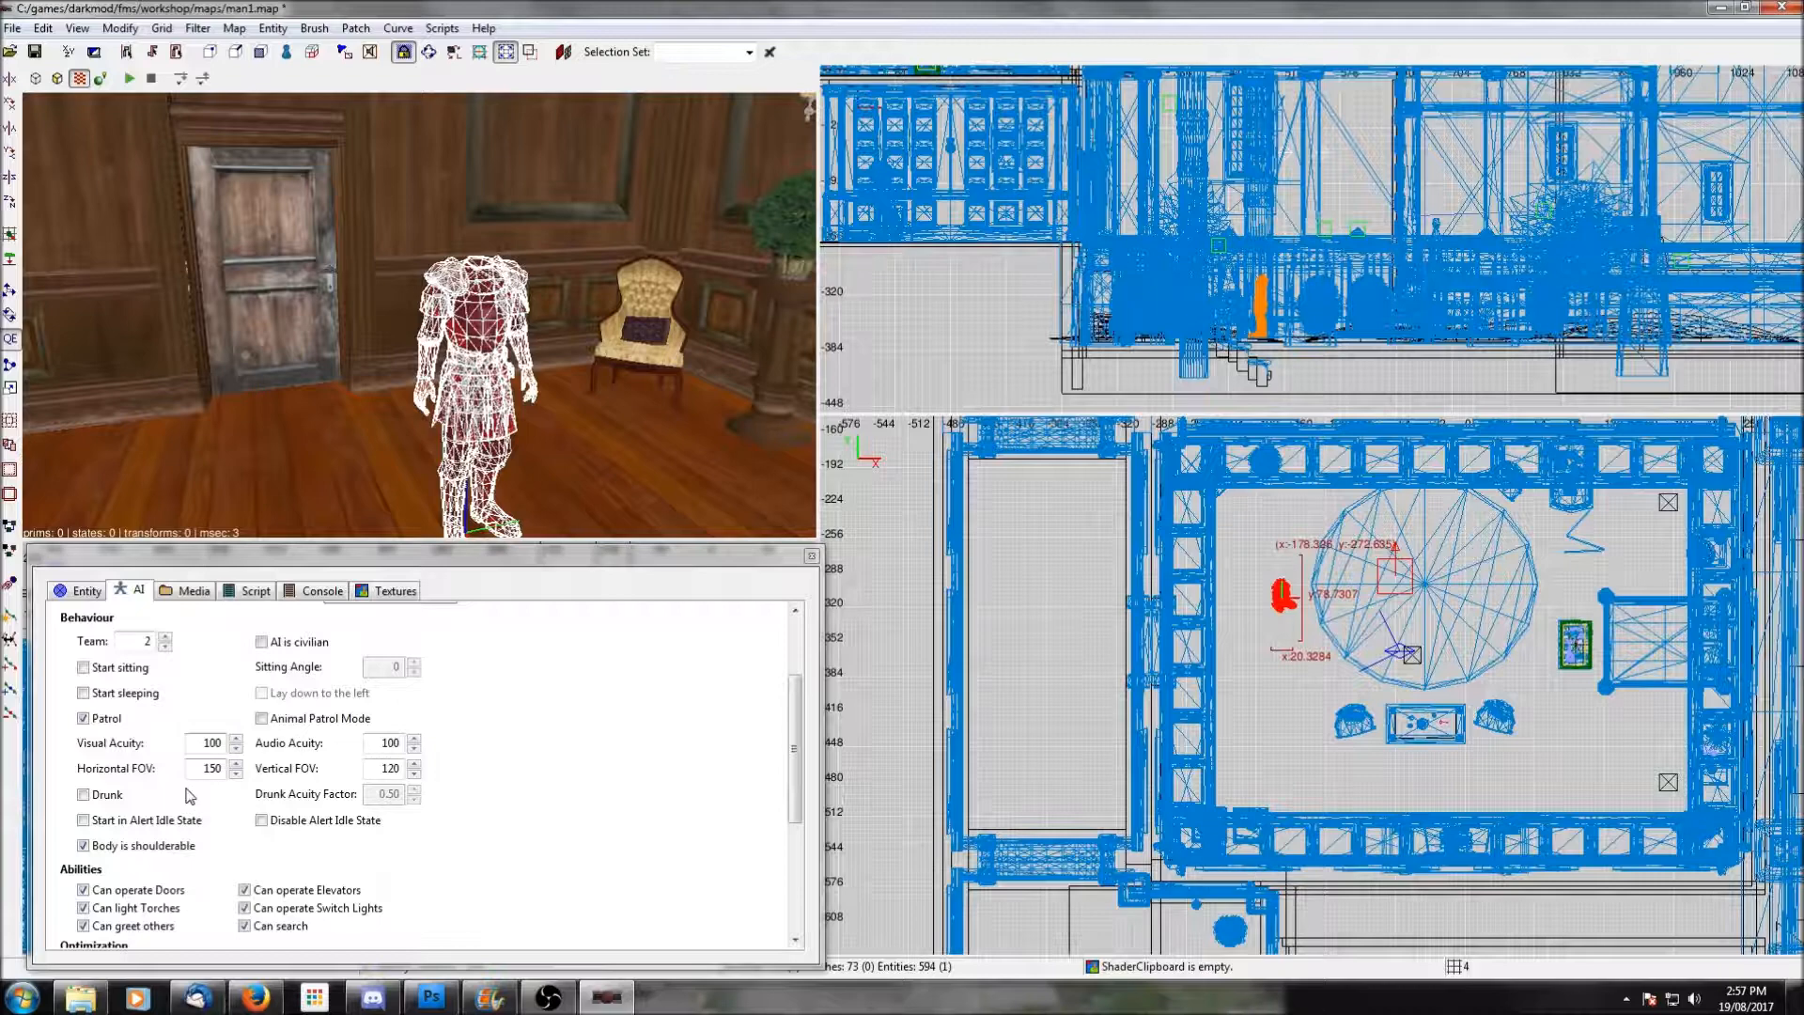
scroll(476, 752, "down", 2)
scroll(474, 745, "down", 5)
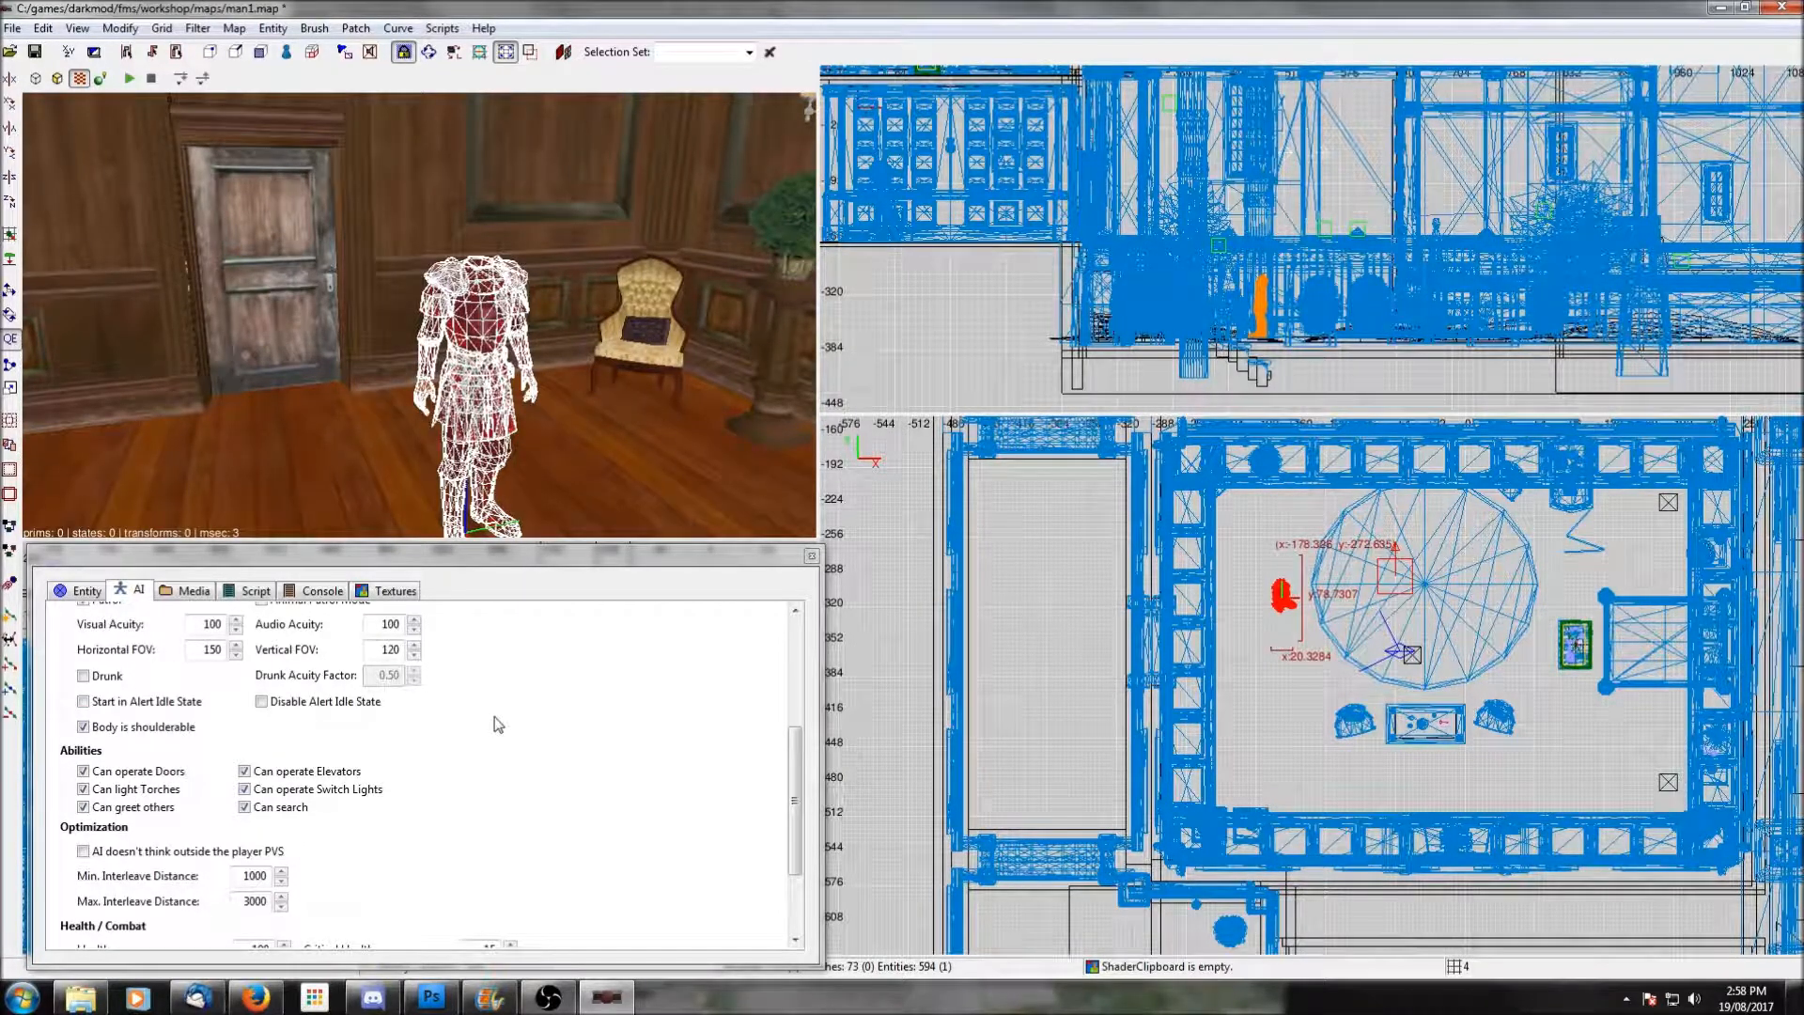
scroll(498, 724, "down", 1)
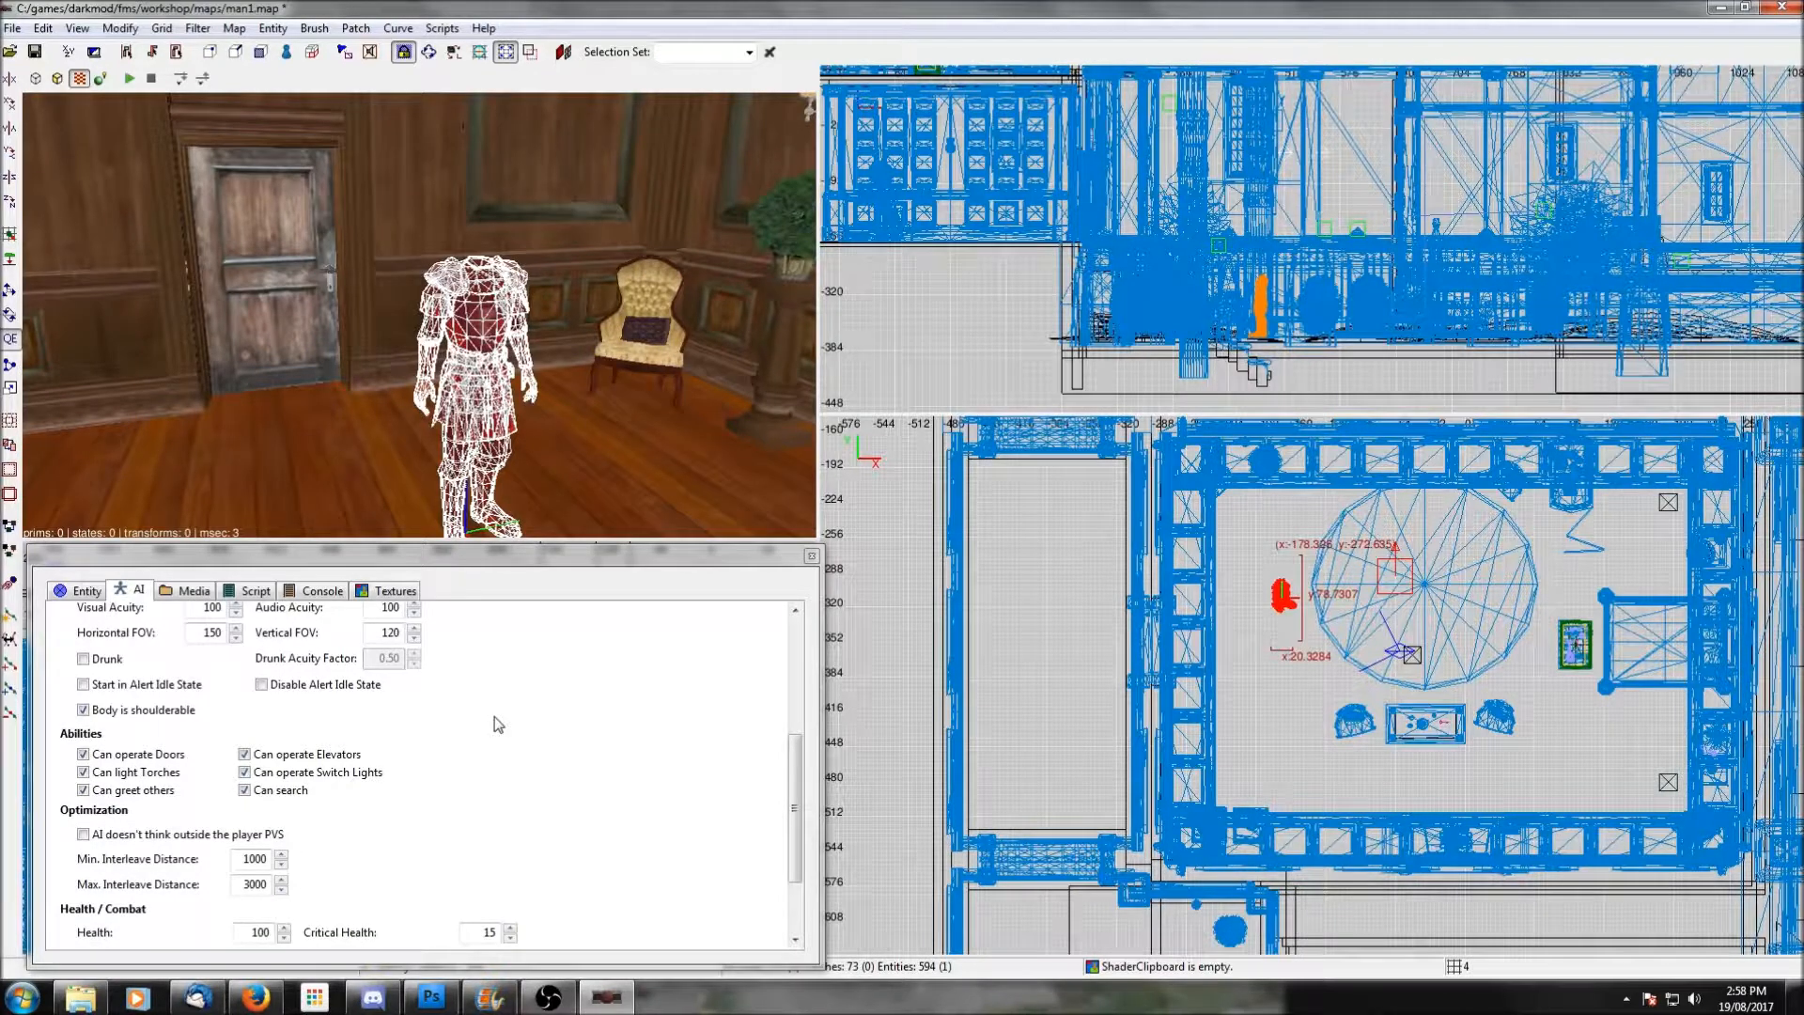
scroll(498, 724, "down", 1)
scroll(425, 751, "down", 1)
scroll(424, 752, "down", 4)
scroll(425, 751, "down", 1)
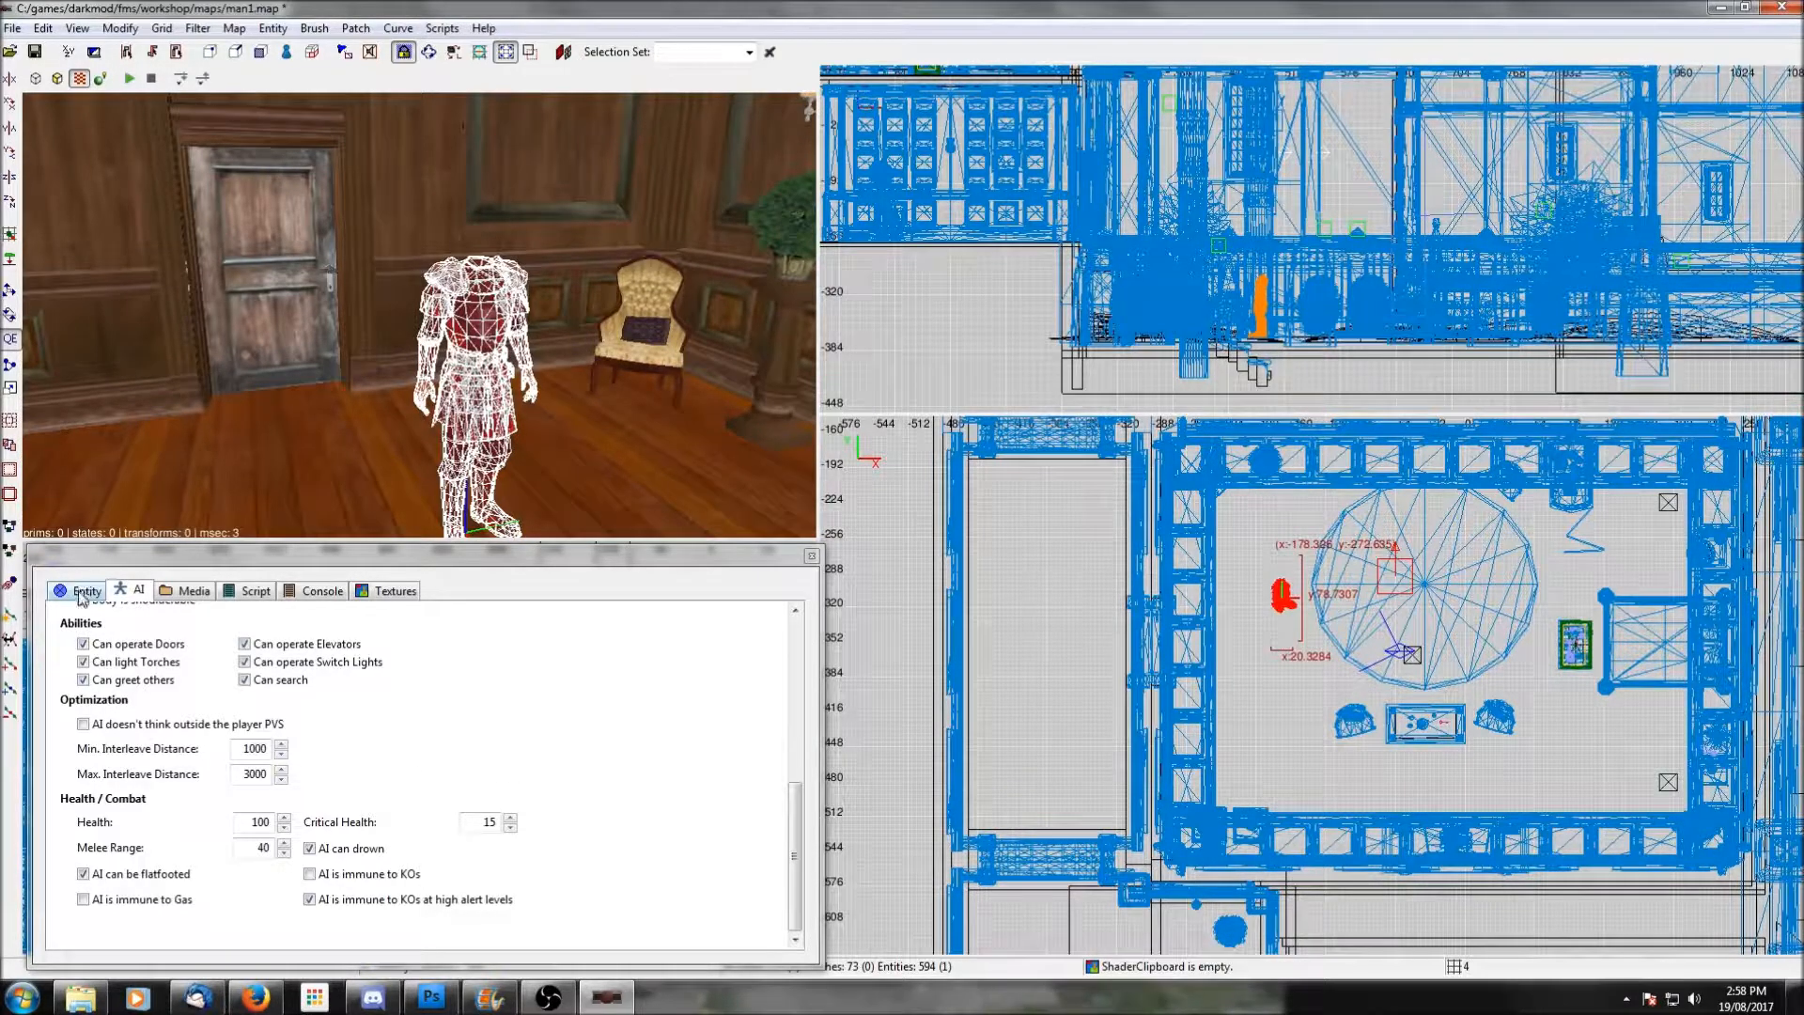
Examine the guard's entity properties and the entity class choices for its classname, collapsing the Citywatch group.
left_click(83, 594)
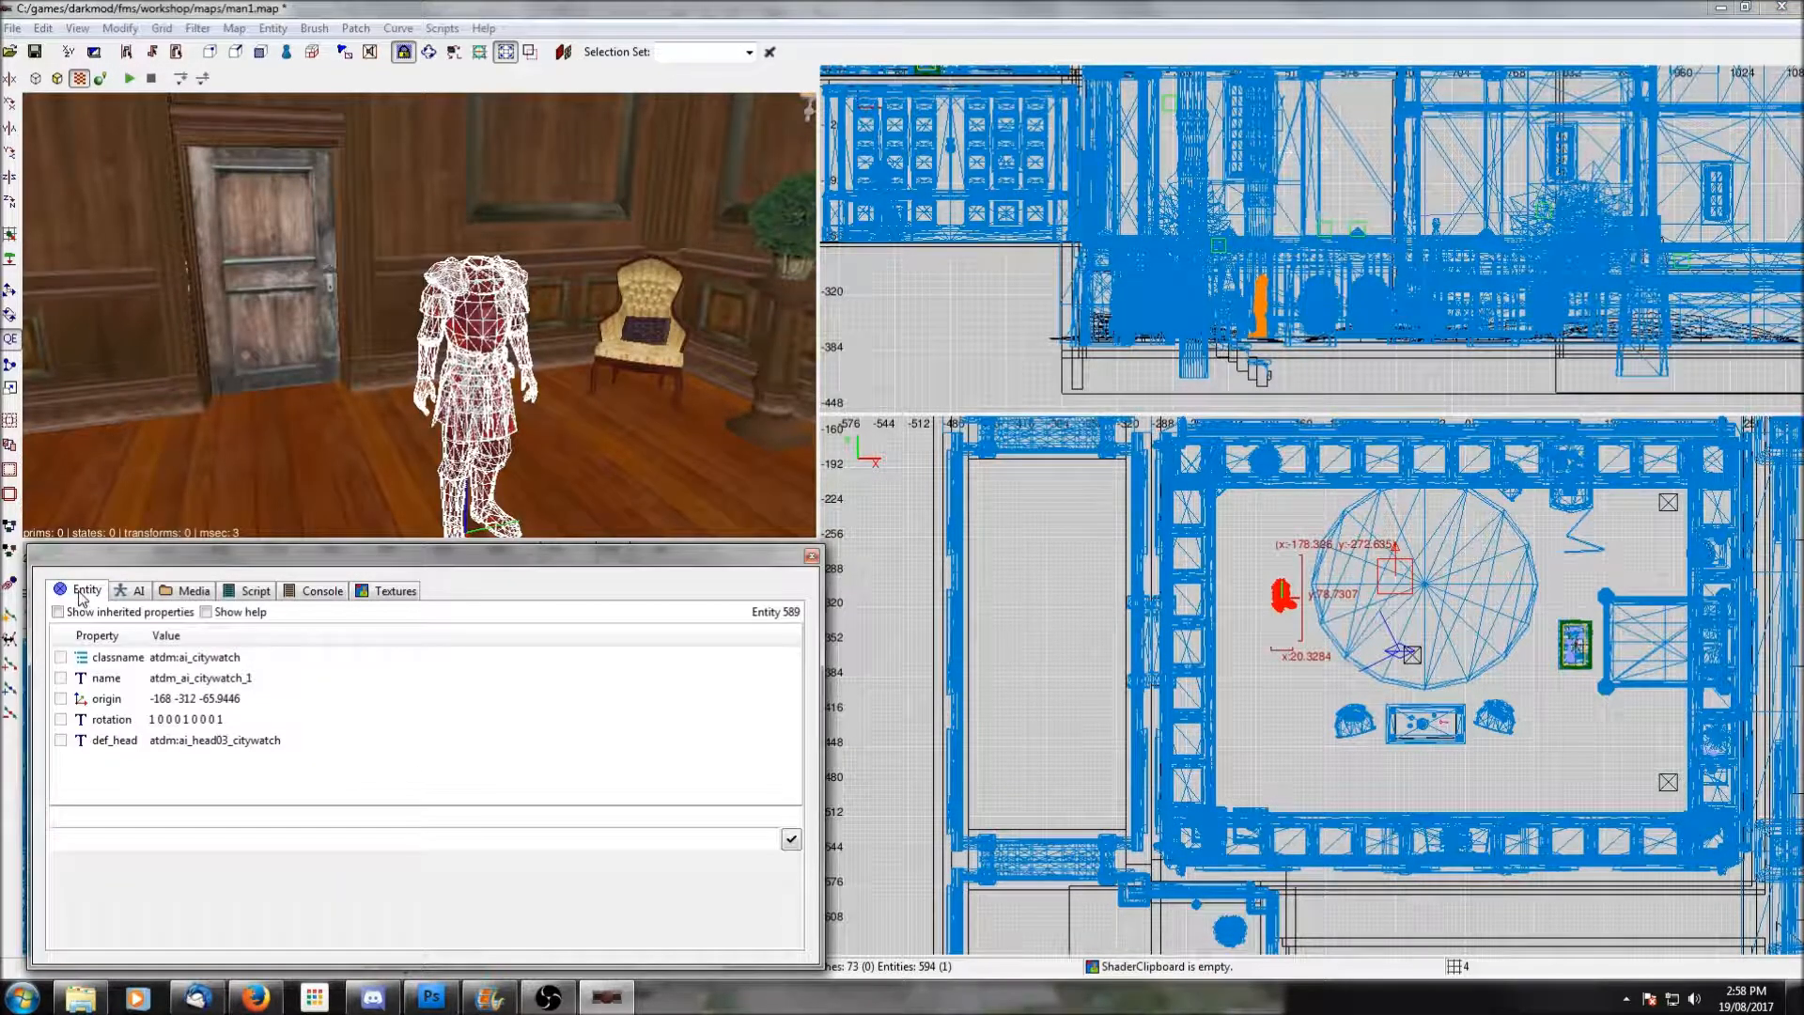
left_click(109, 657)
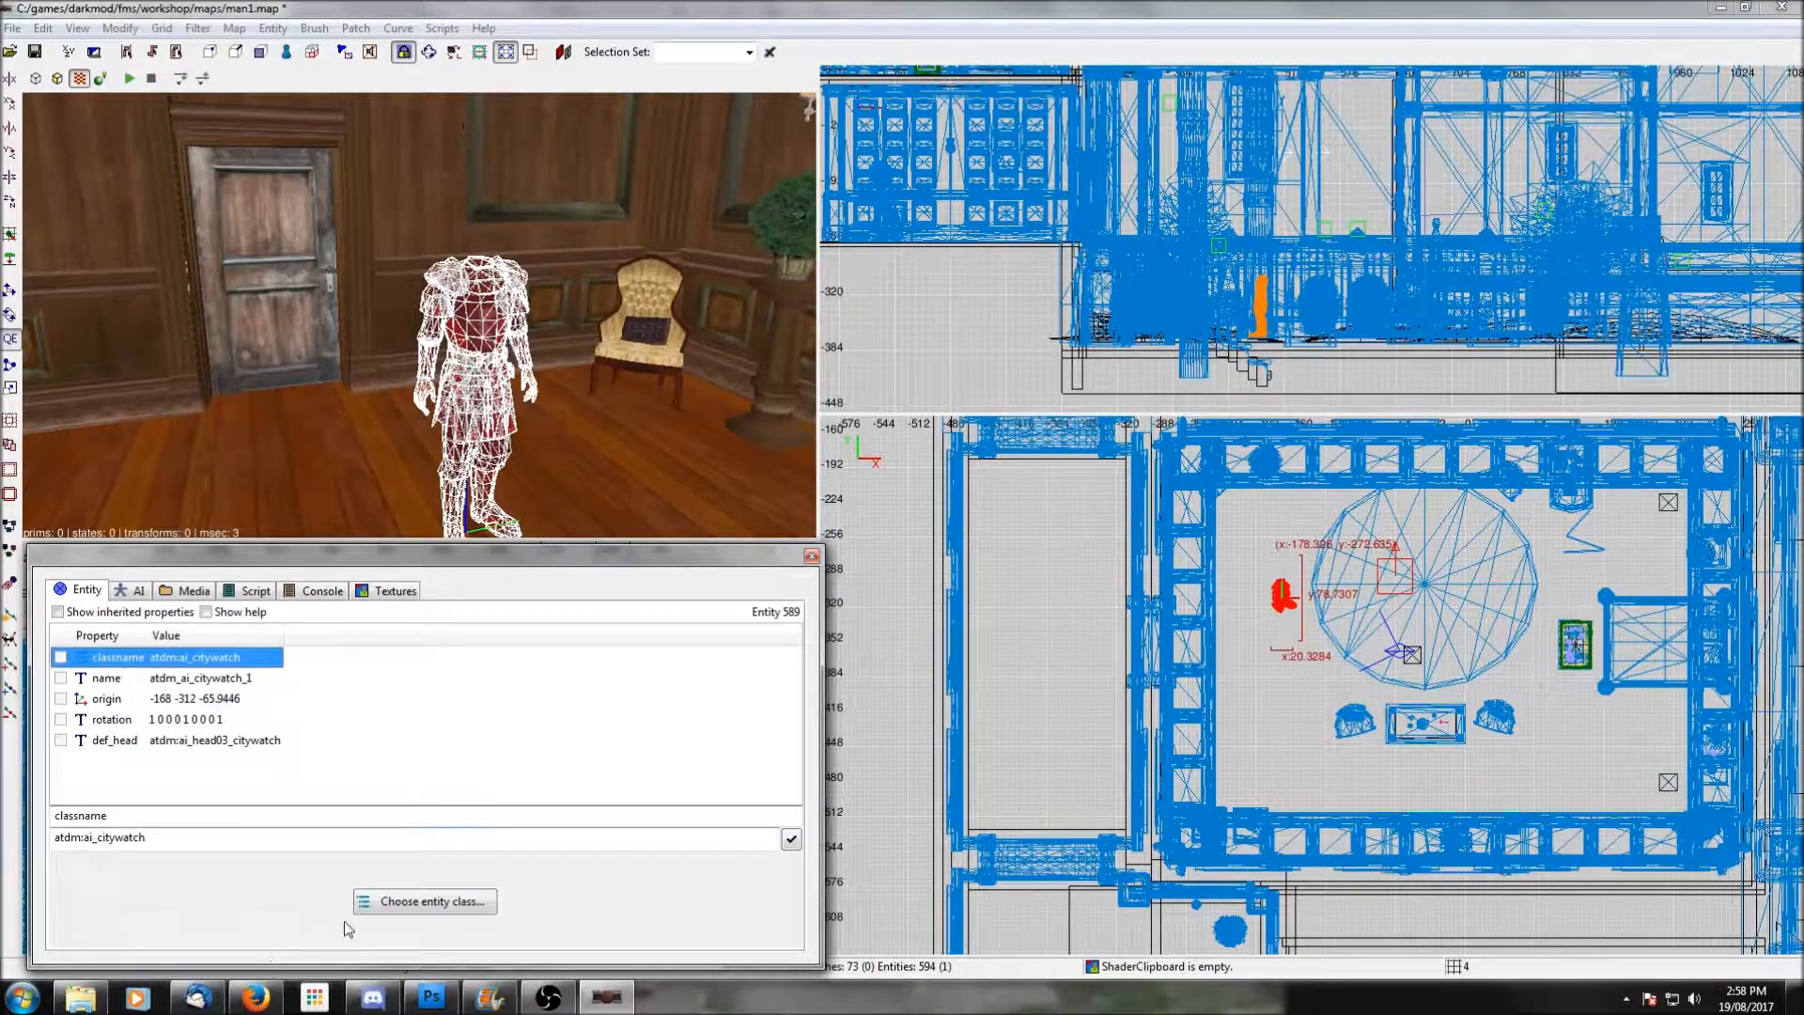
left_click(359, 902)
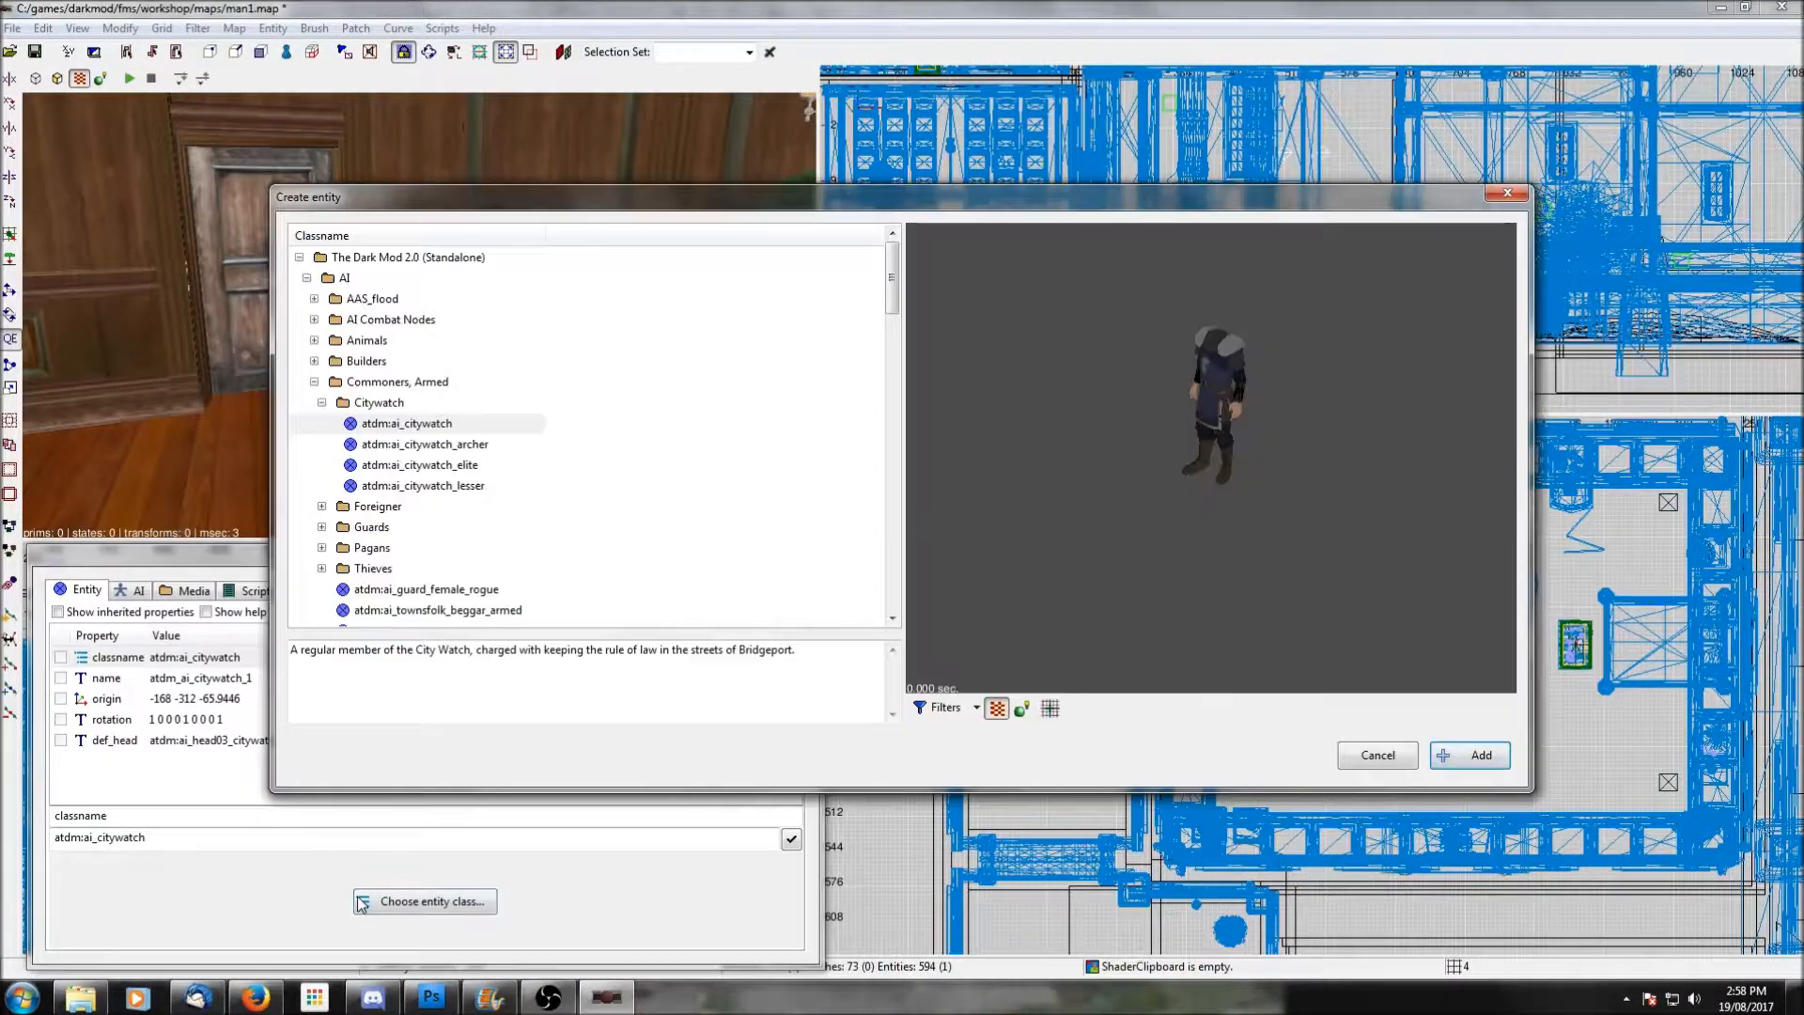
left_click(321, 402)
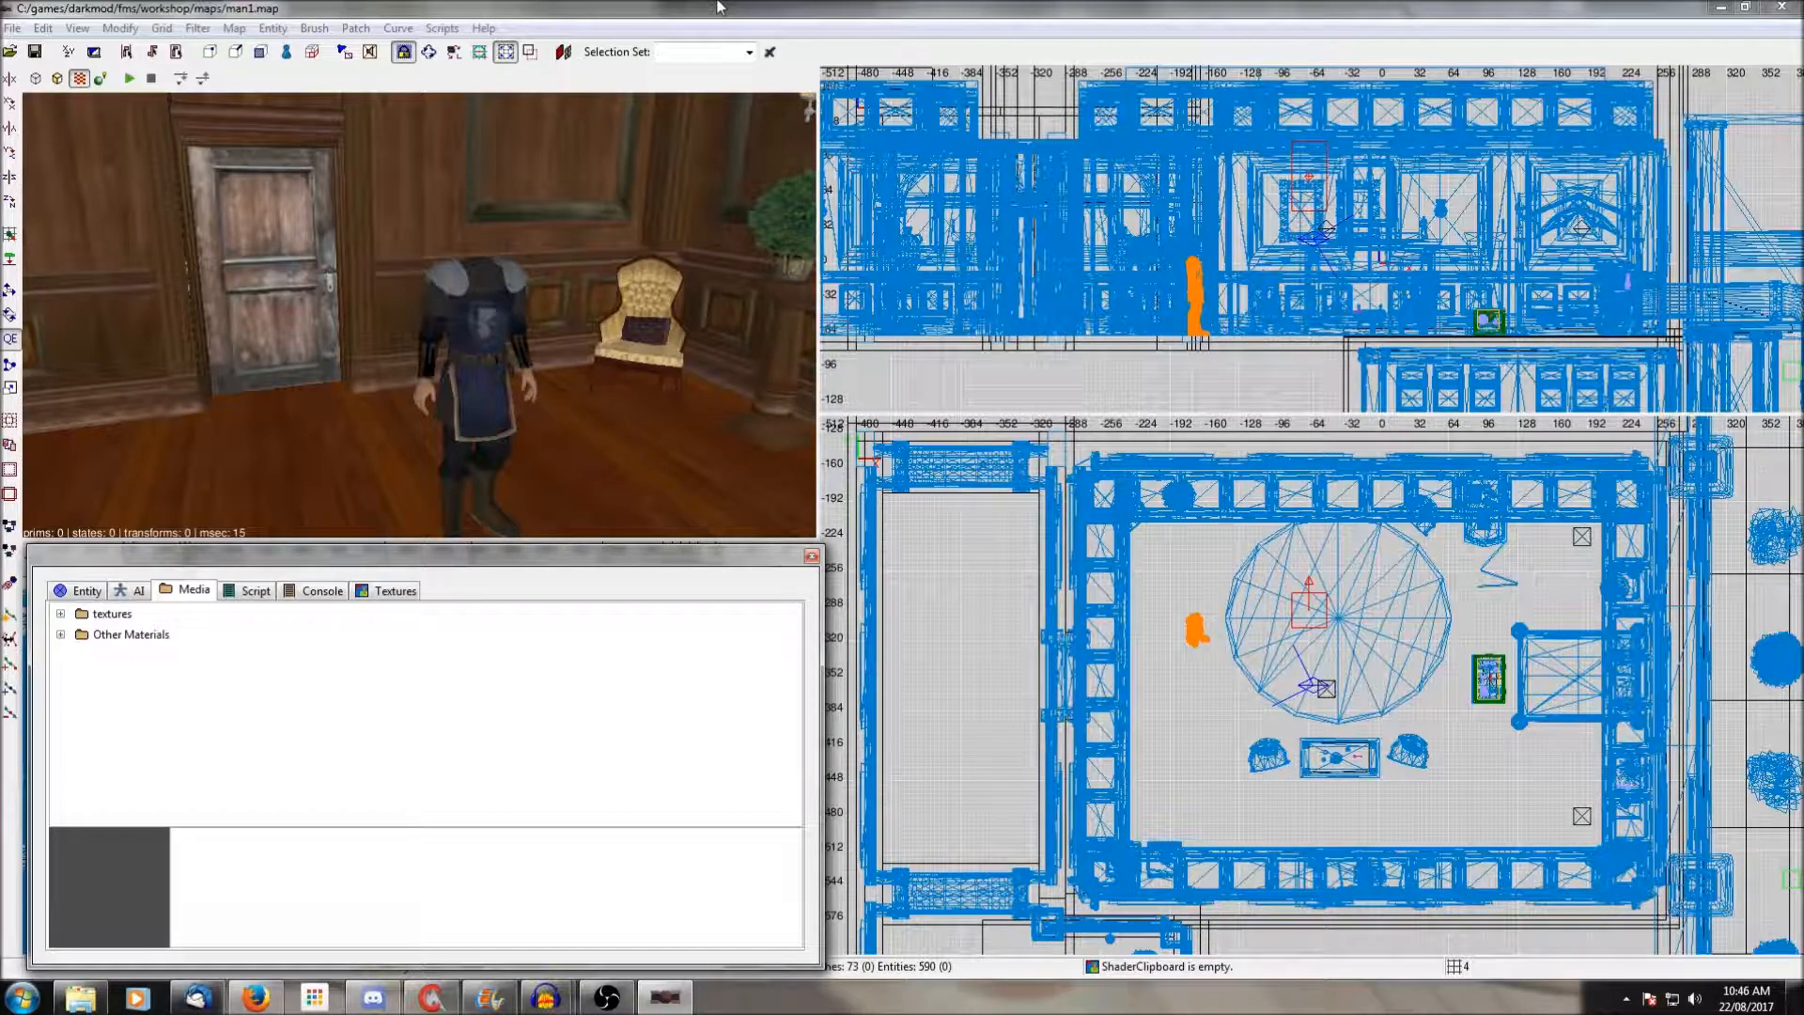
Move the citywatch guard a short distance south-west in the plan view and deselect it.
left_click(499, 378, "shift")
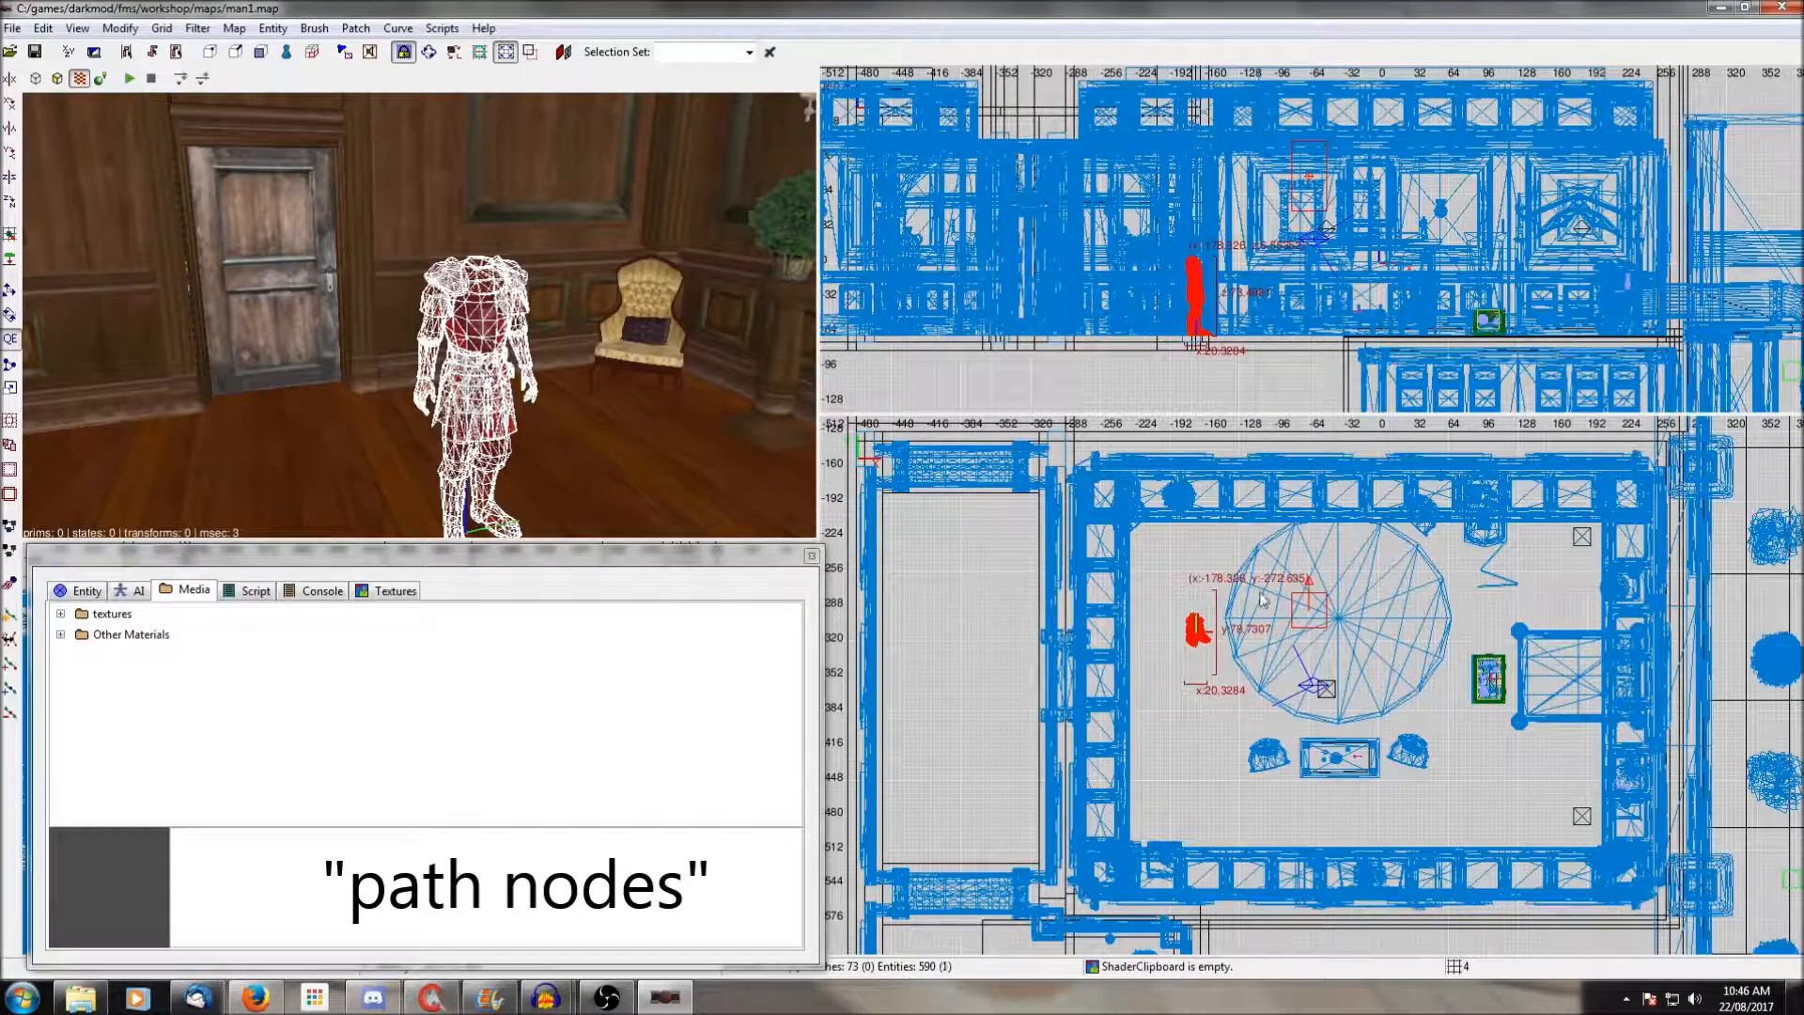
left_click_drag(1193, 635, 1173, 691)
key("Escape")
Create a path_wait entity from the Paths class group beside the guard, at about -156 -364 -32.
right_click(1225, 693)
left_click(1282, 257)
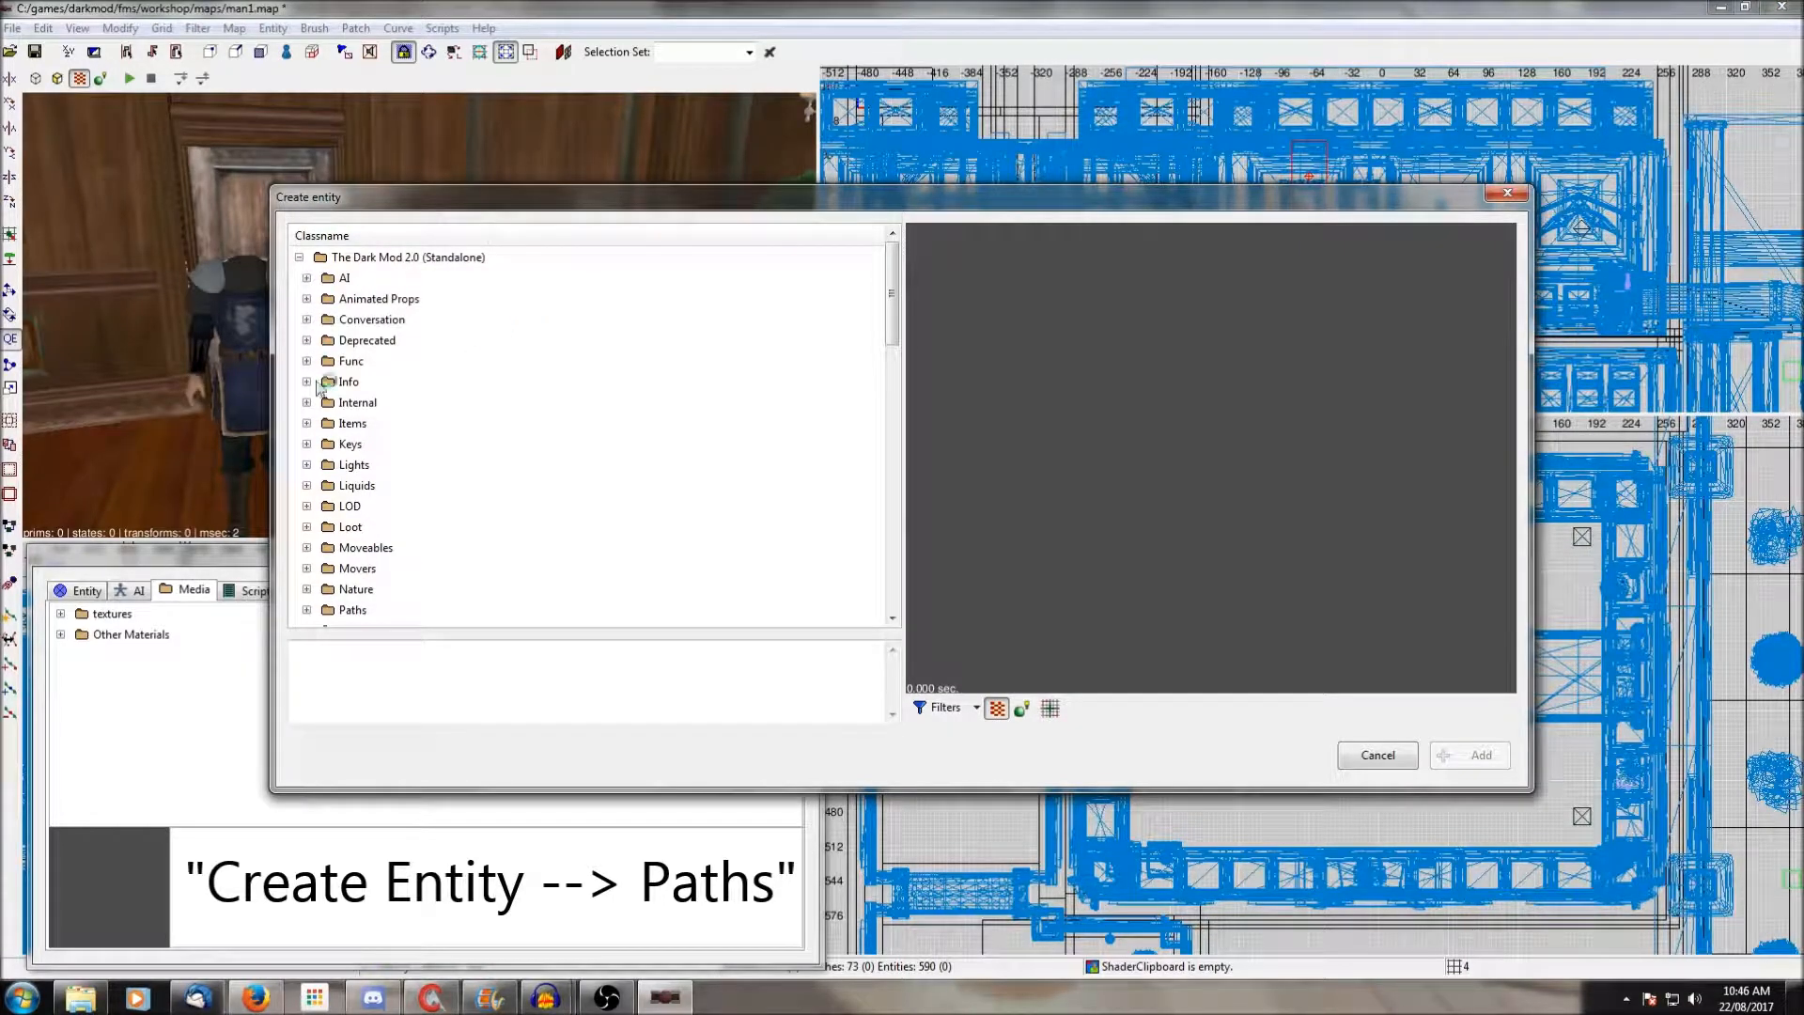
scroll(320, 526, "down", 1)
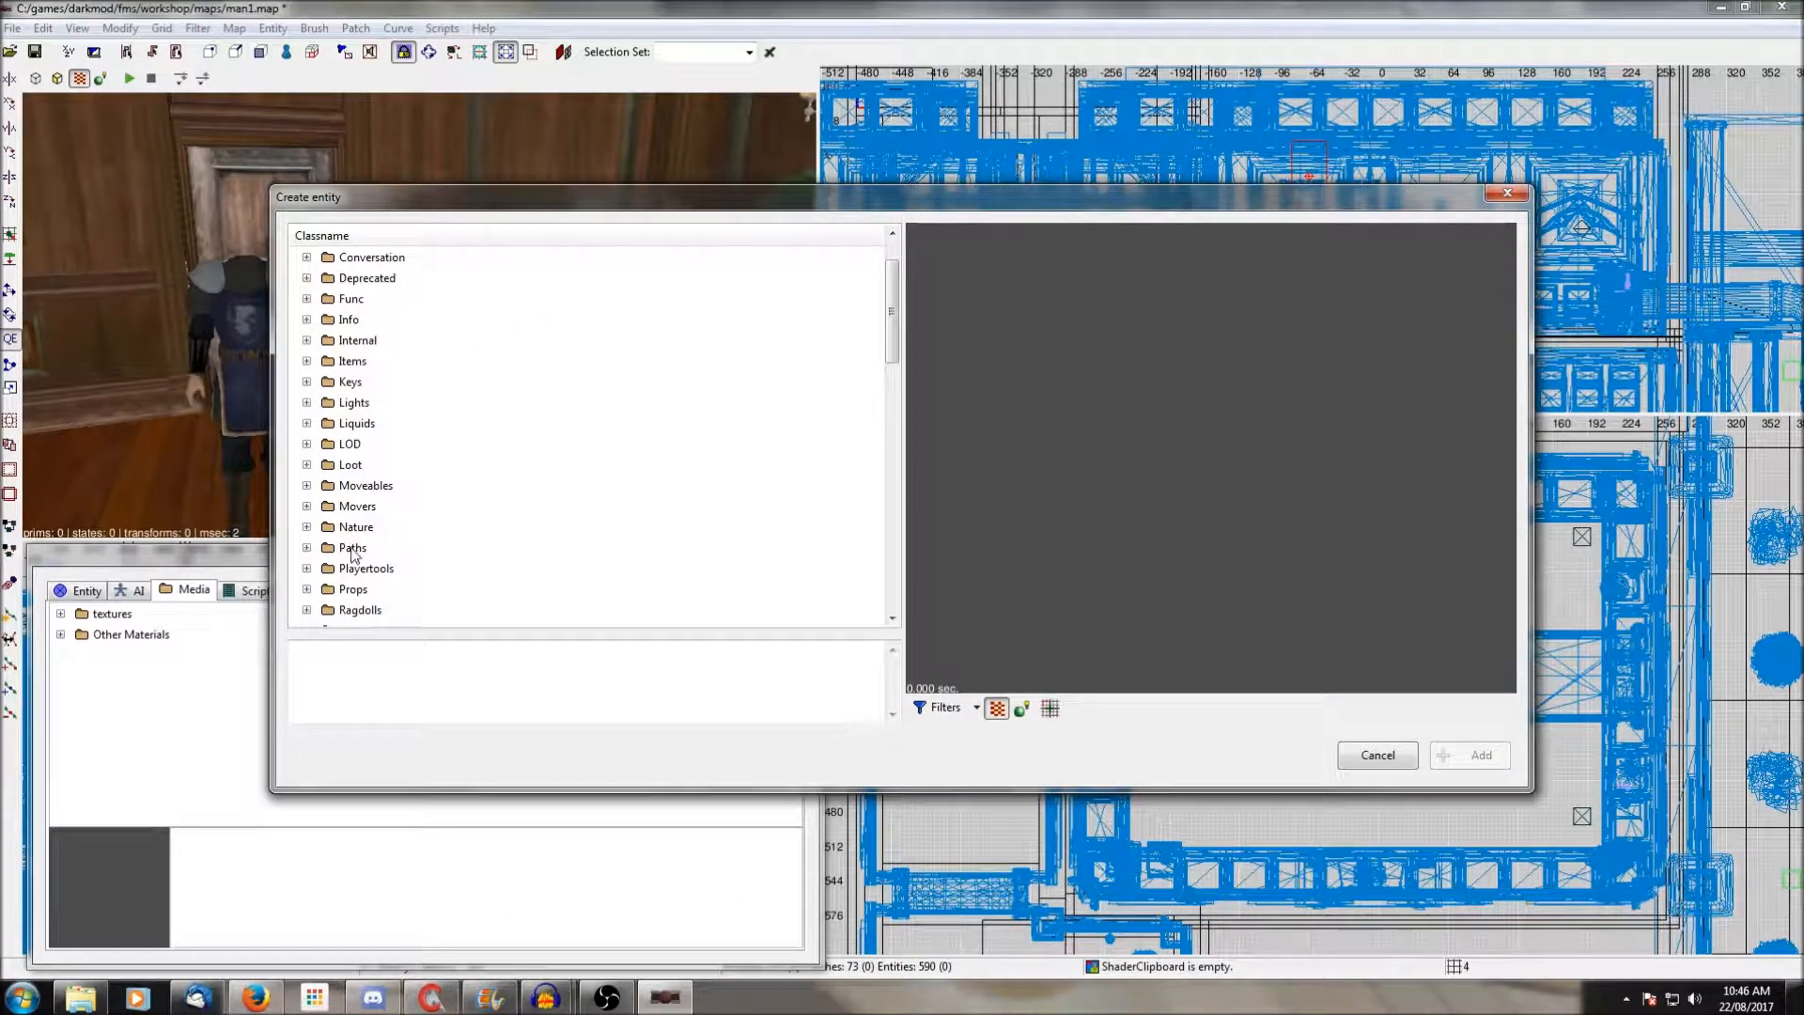
scroll(355, 558, "down", 1)
left_click(327, 490)
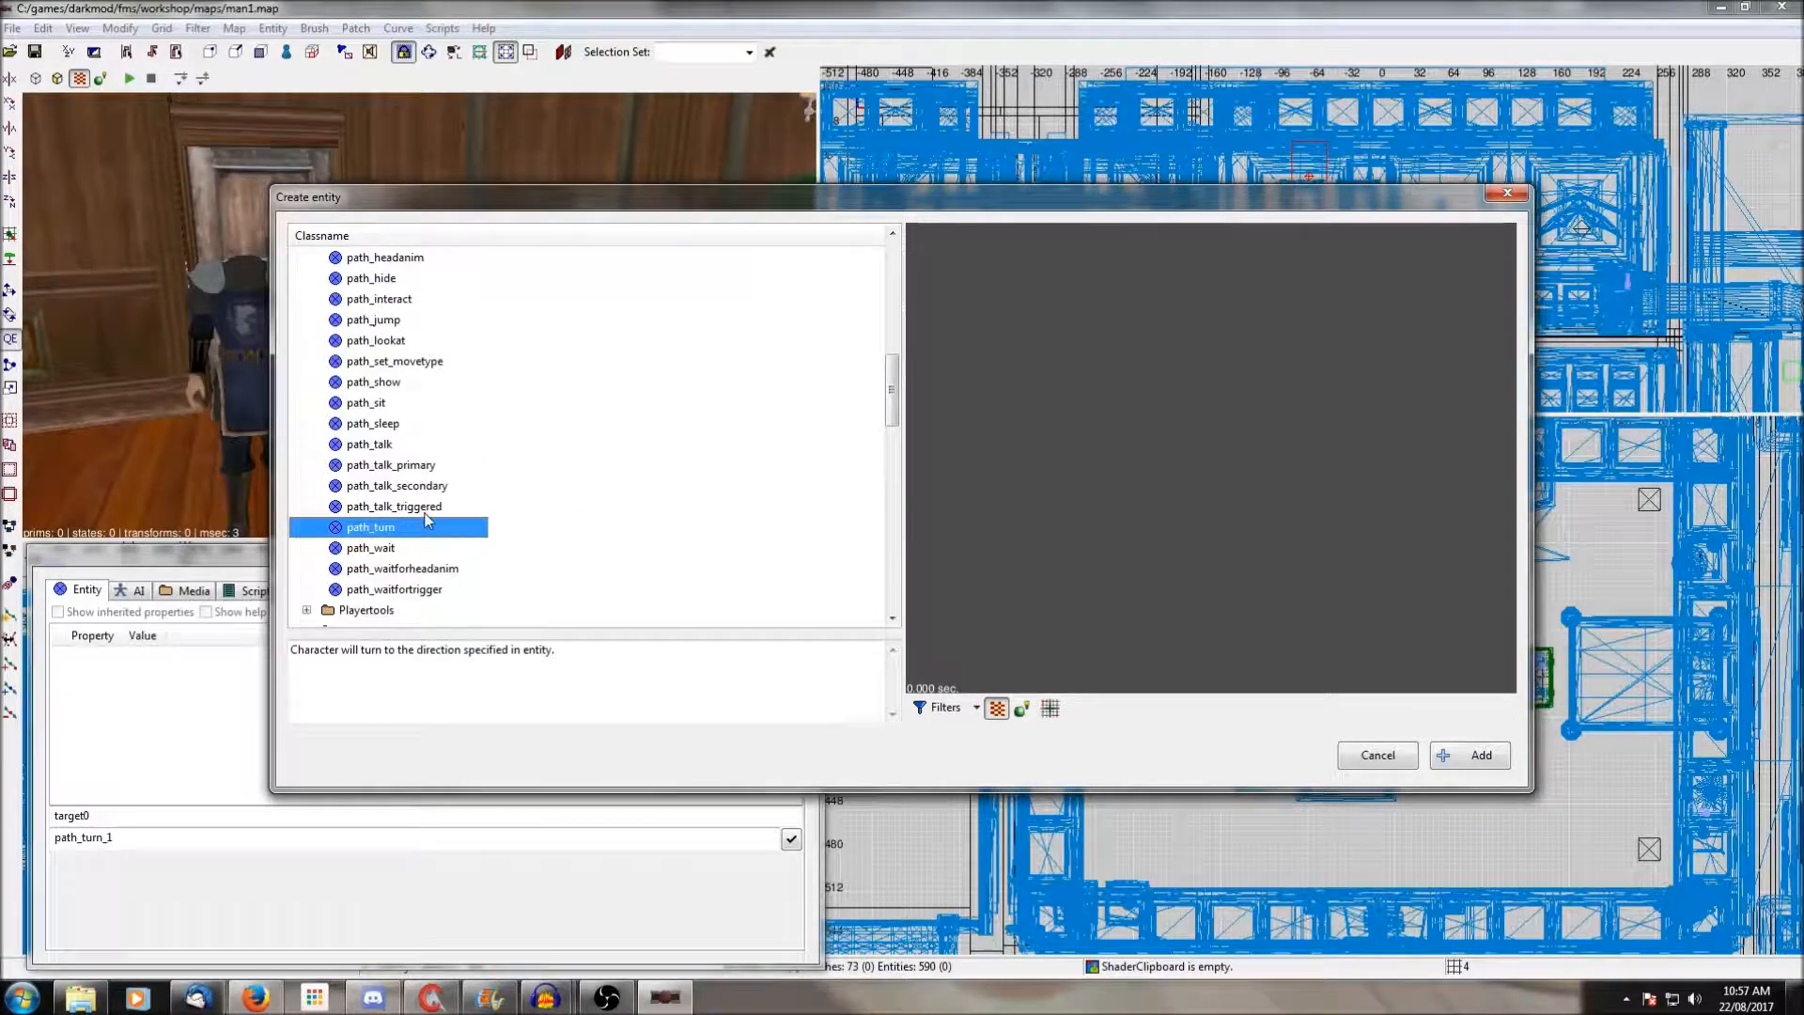
left_click(383, 551)
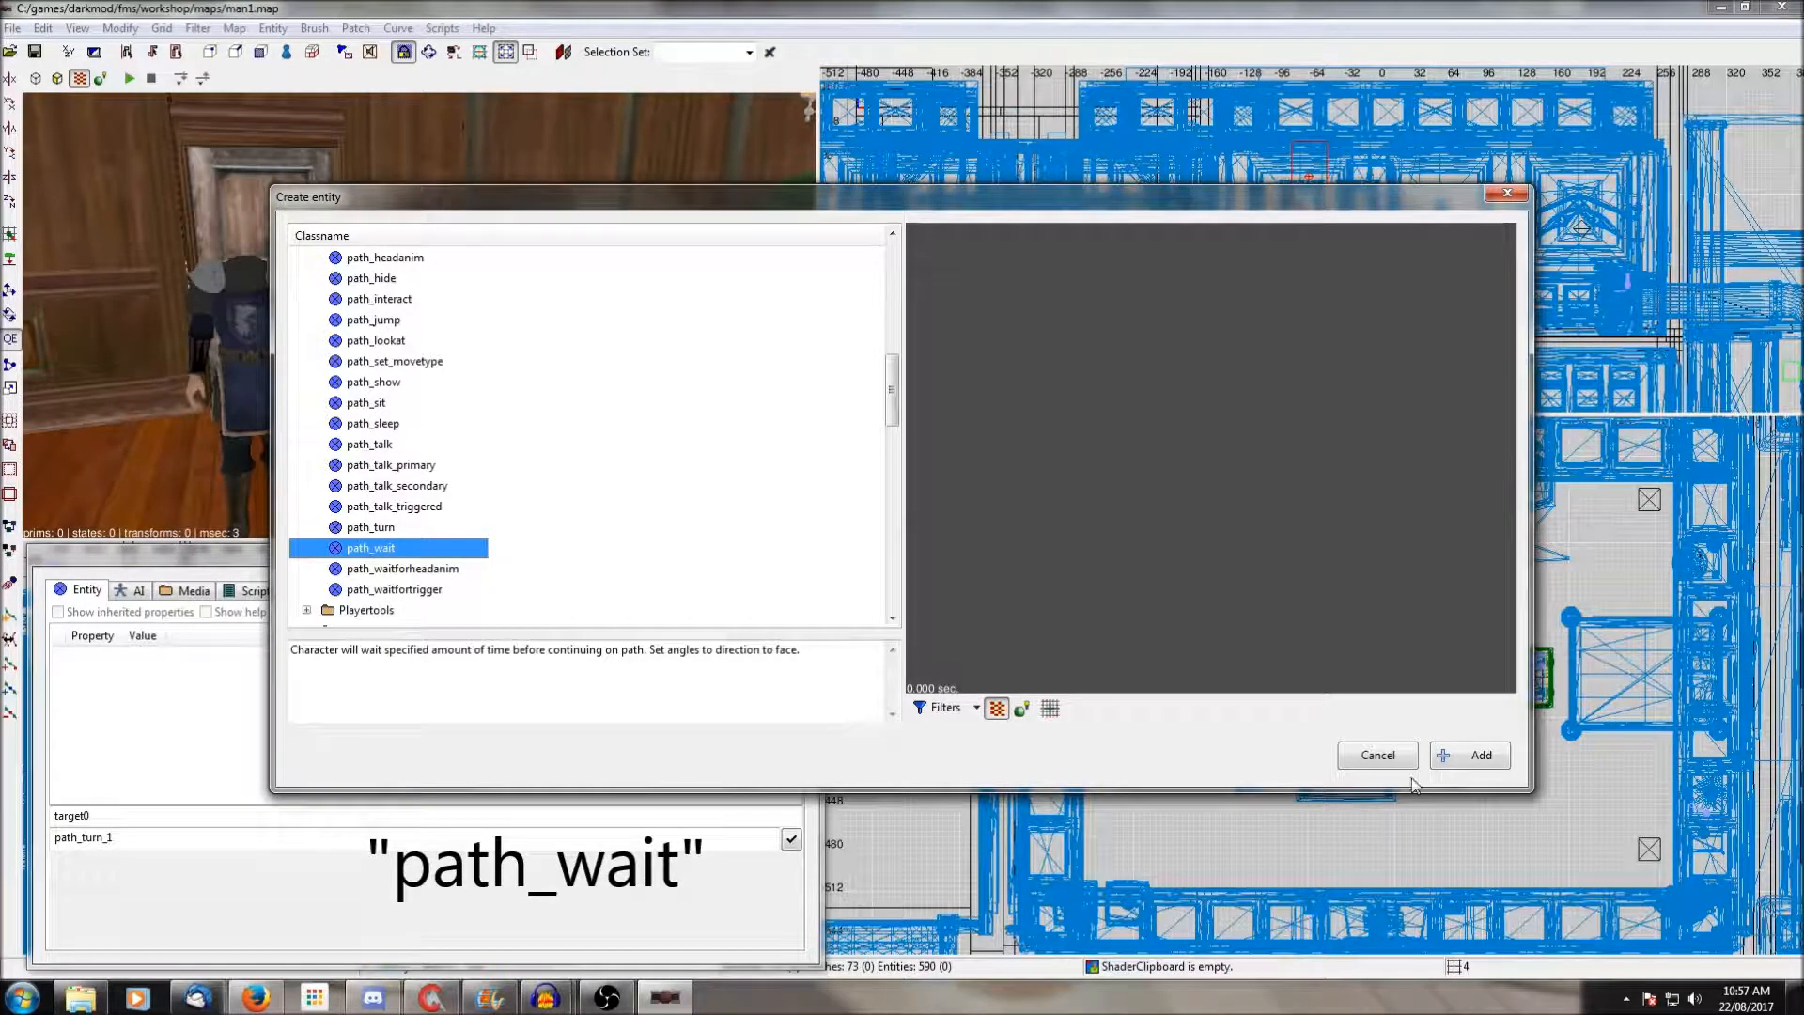
left_click(1481, 755)
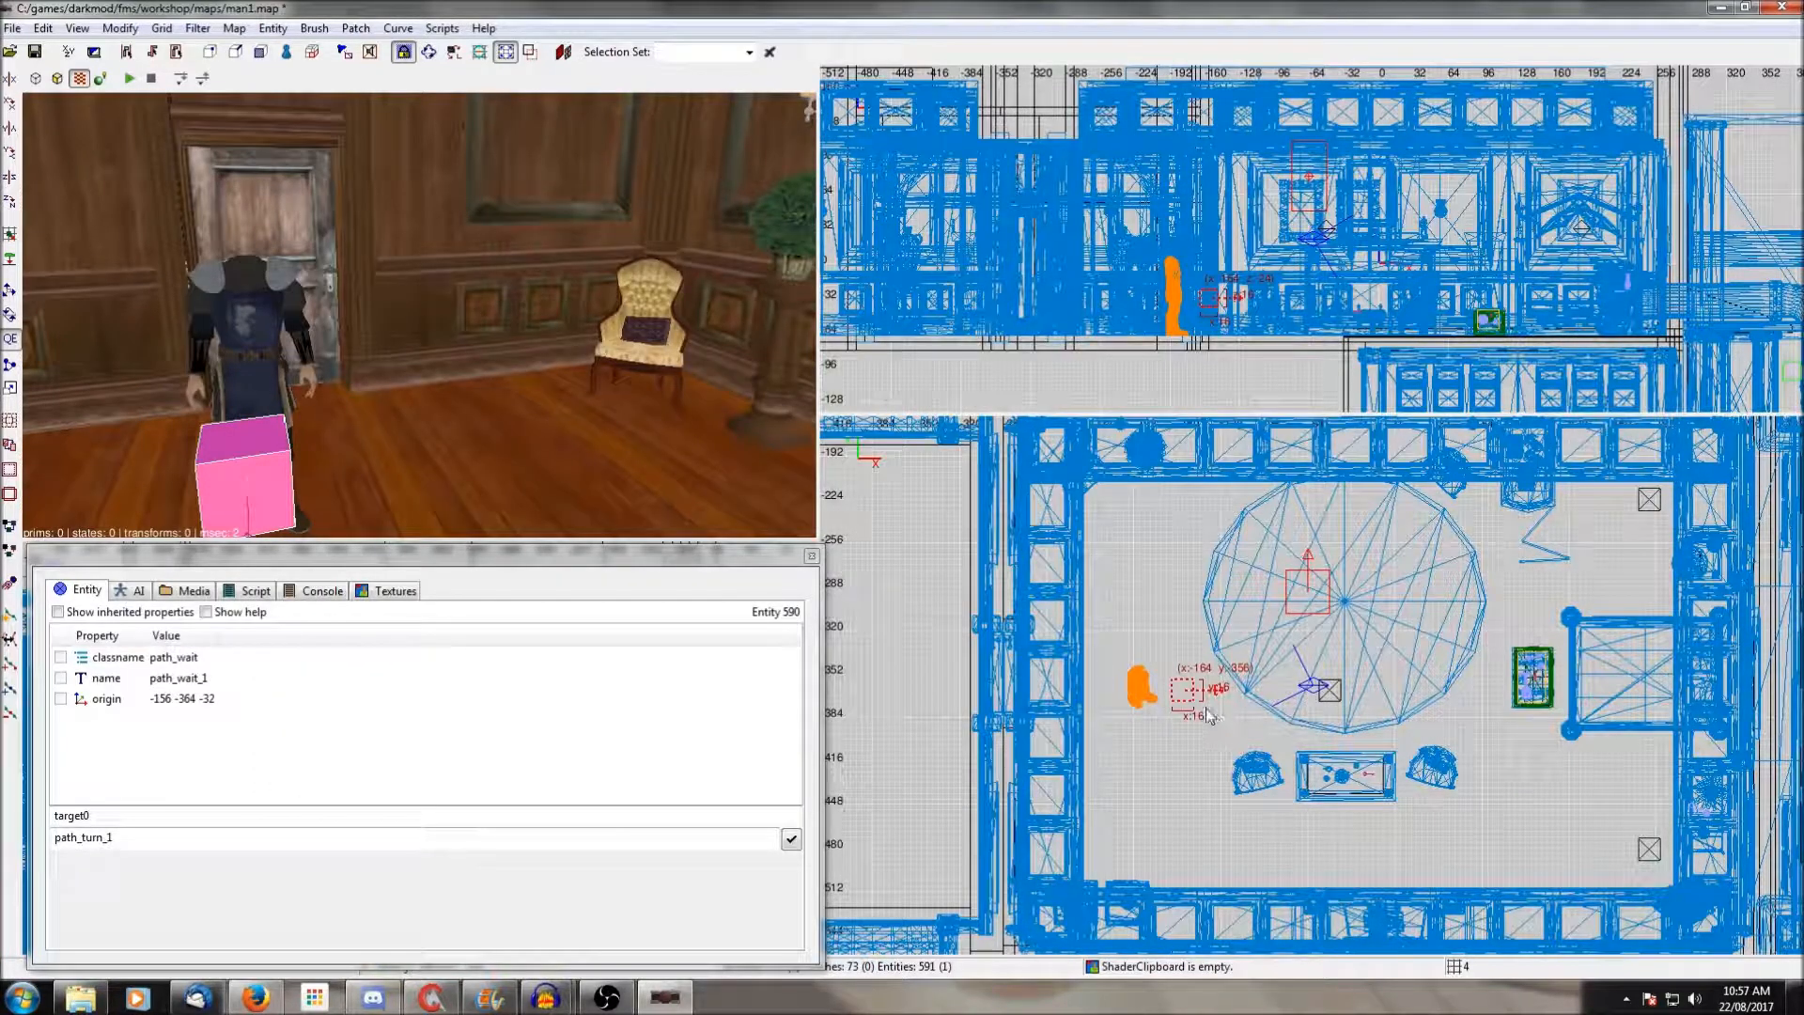
Move the path_wait entity to -192 -316 -32, just north of the guard, and rotate it to an angle of 90.
left_click_drag(1192, 695, 1139, 631)
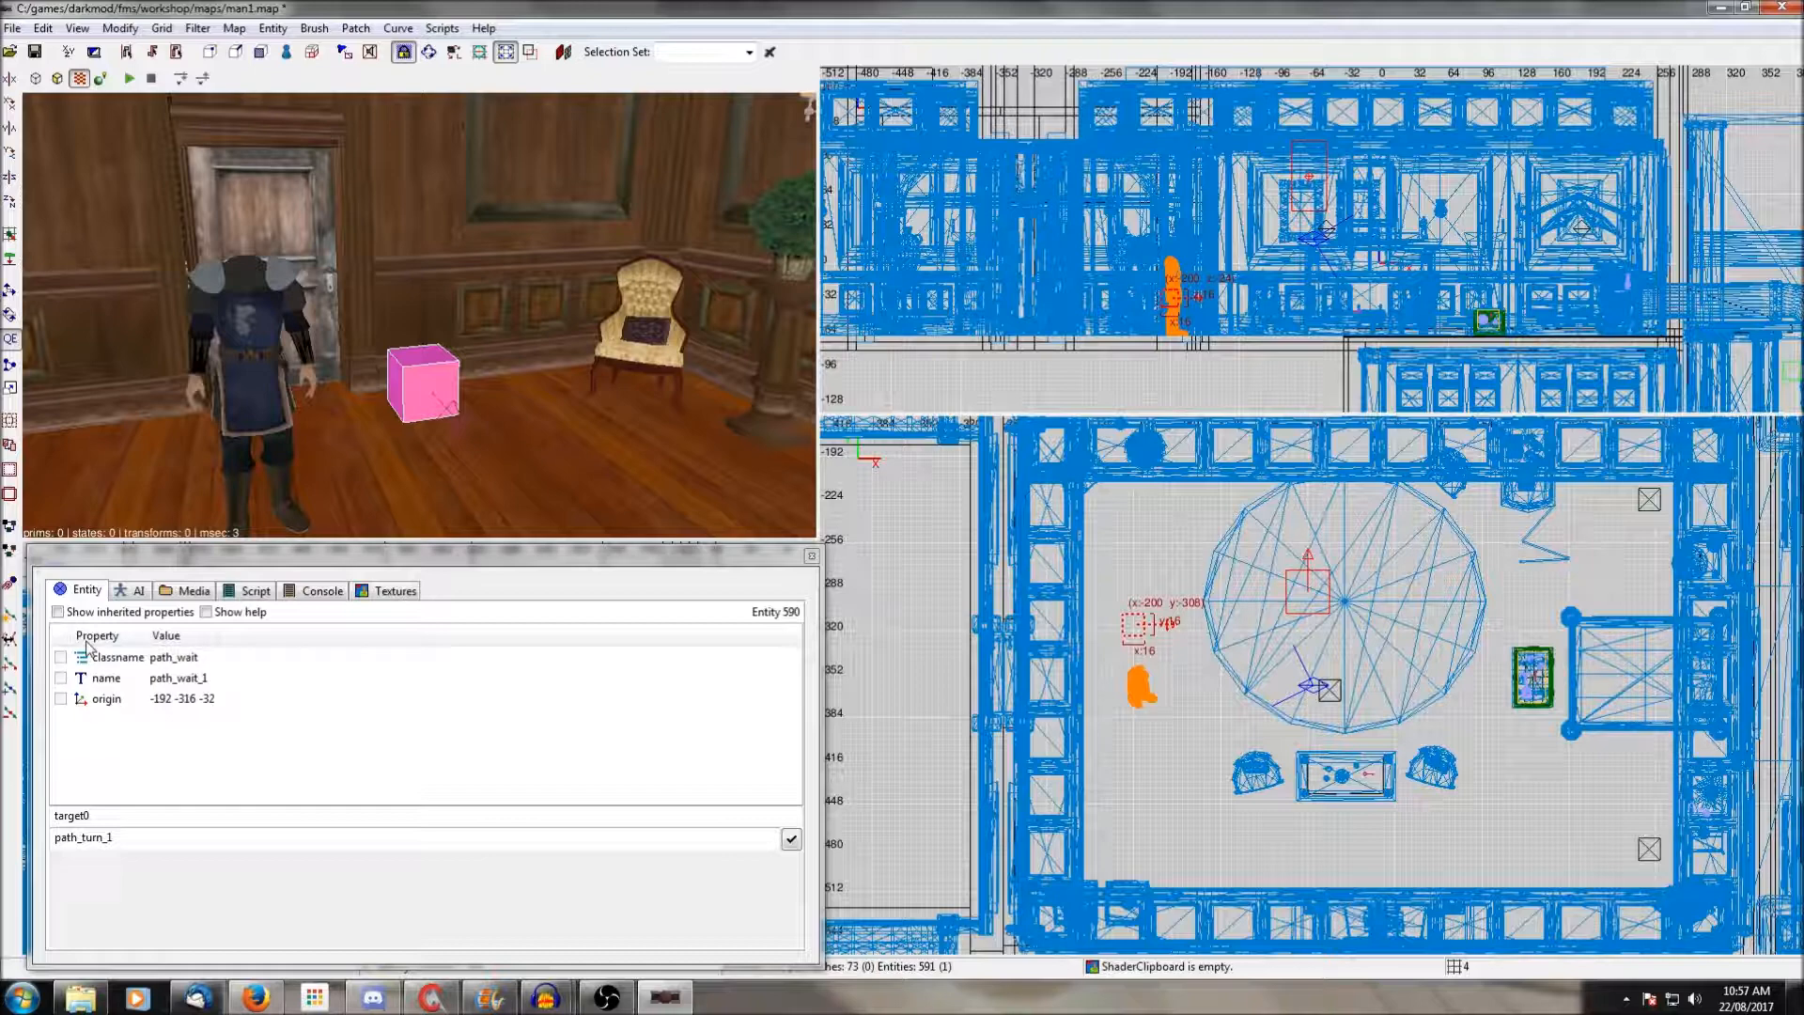
left_click(9, 203)
left_click(9, 203)
left_click(9, 203)
Duplicate the path_wait node, place the copy beside it at -168 -316 -32 and rotate it to an angle of -90.
key("space")
left_click_drag(1134, 632, 1169, 633)
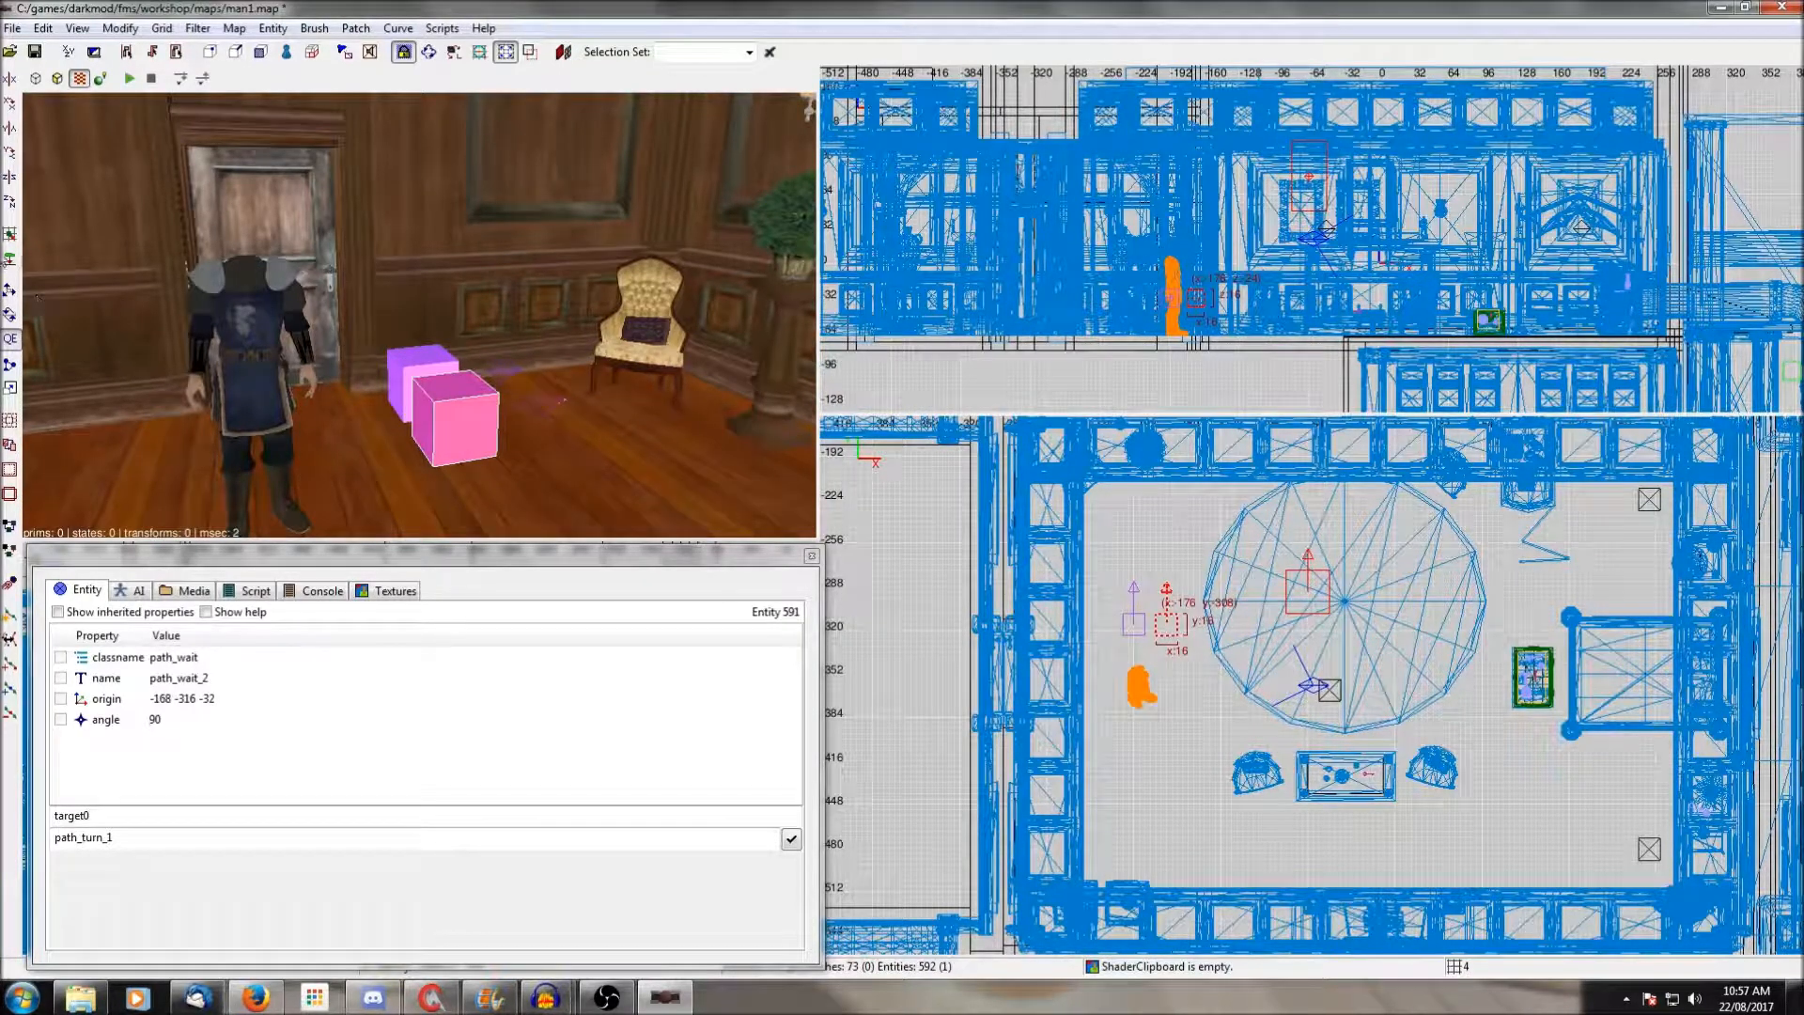
left_click(11, 216)
left_click(11, 216)
key("Escape")
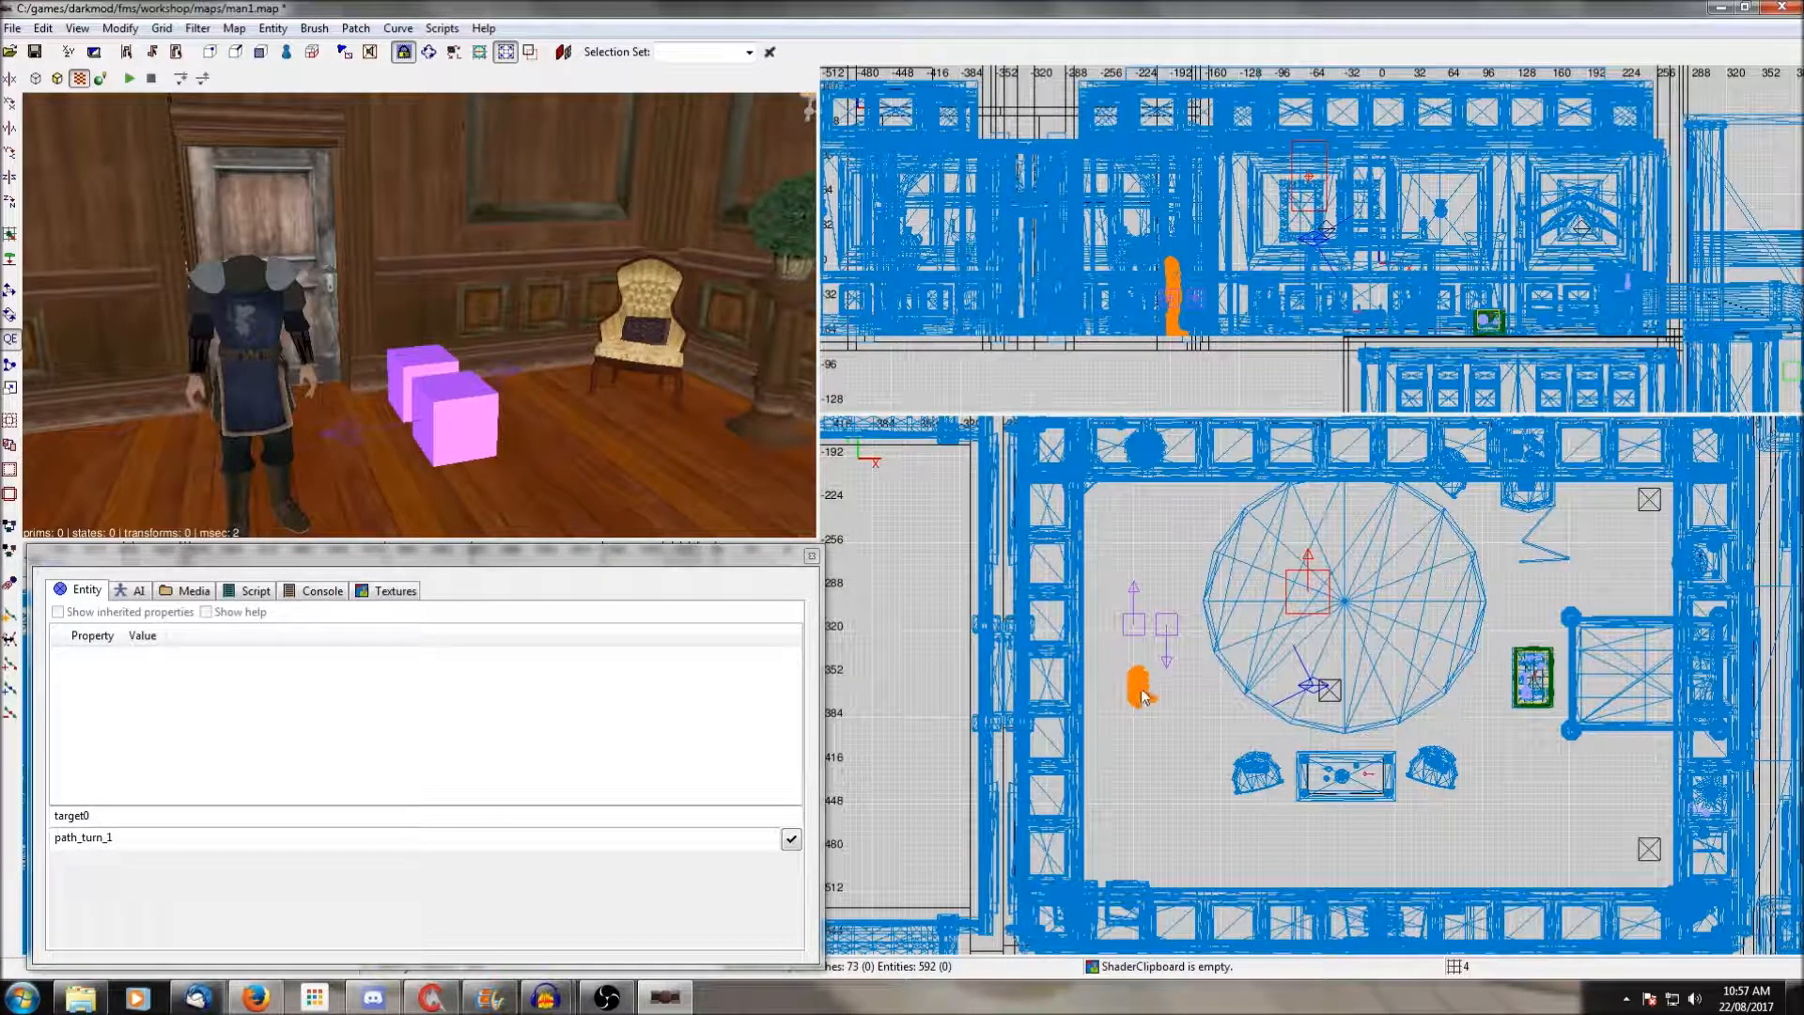
Link the citywatch guard to the first path_wait node as its target and clear the selection.
left_click(1142, 699, "shift")
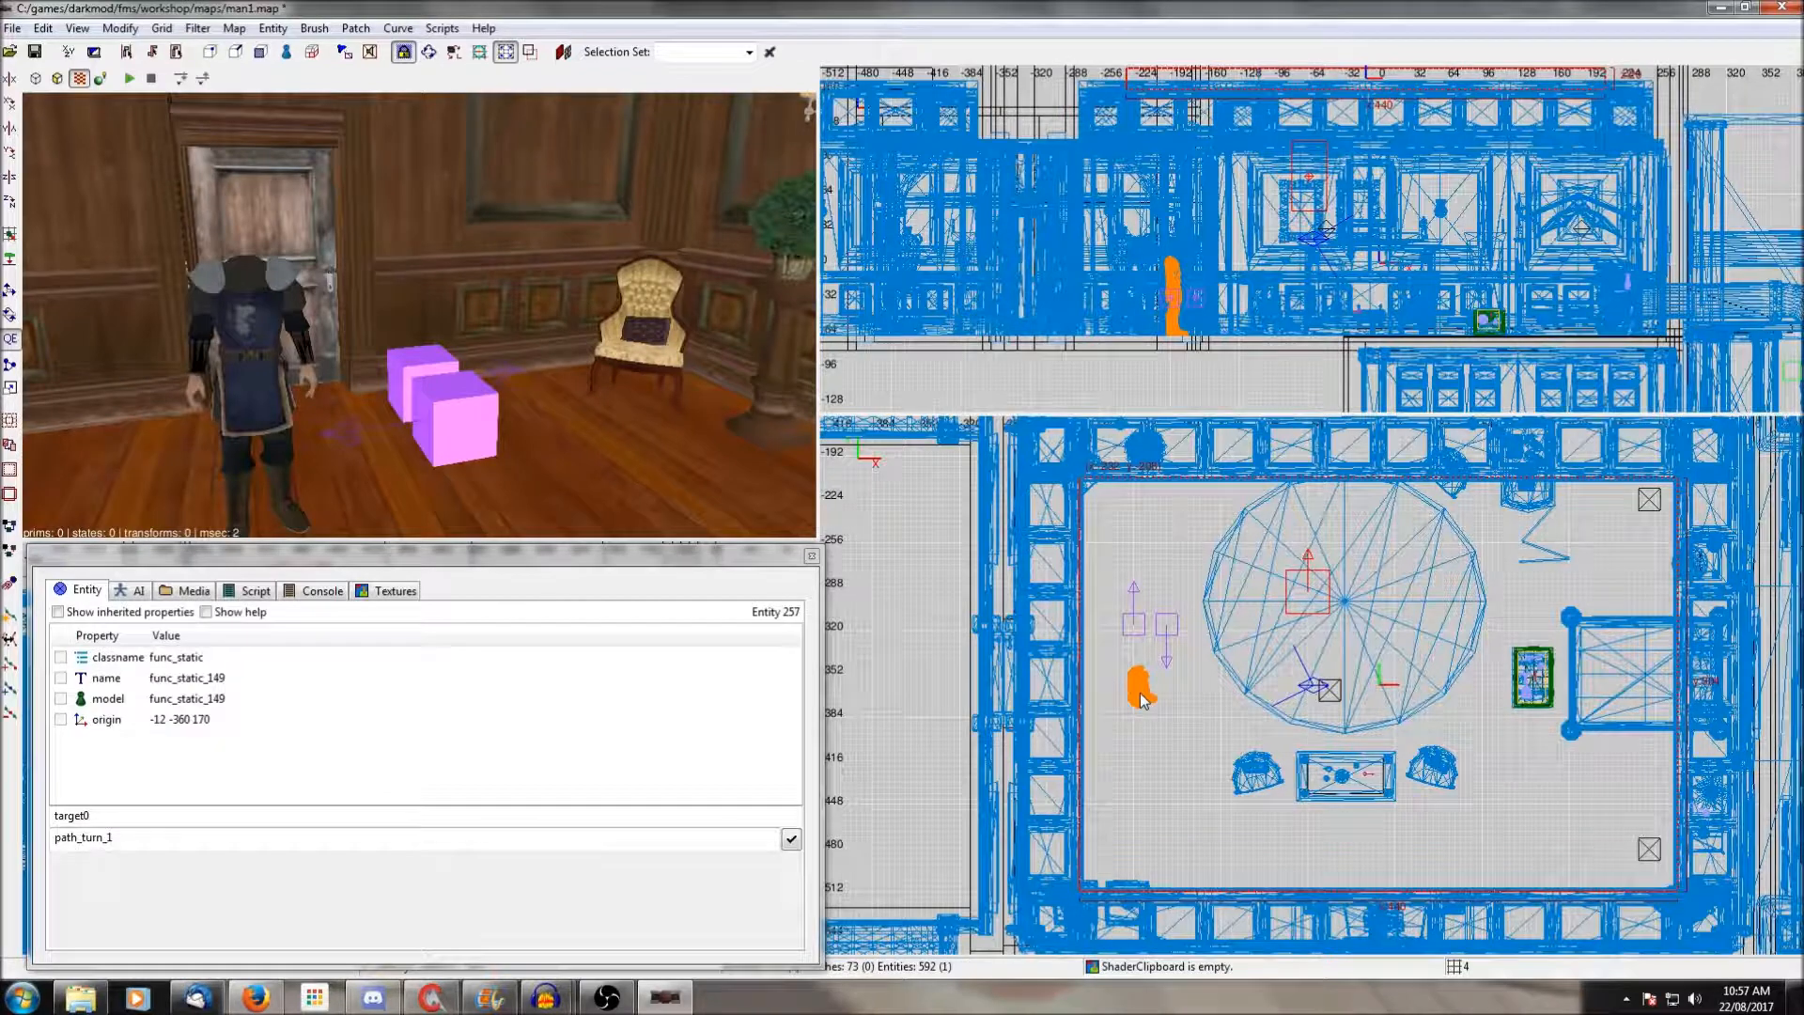
key("Escape")
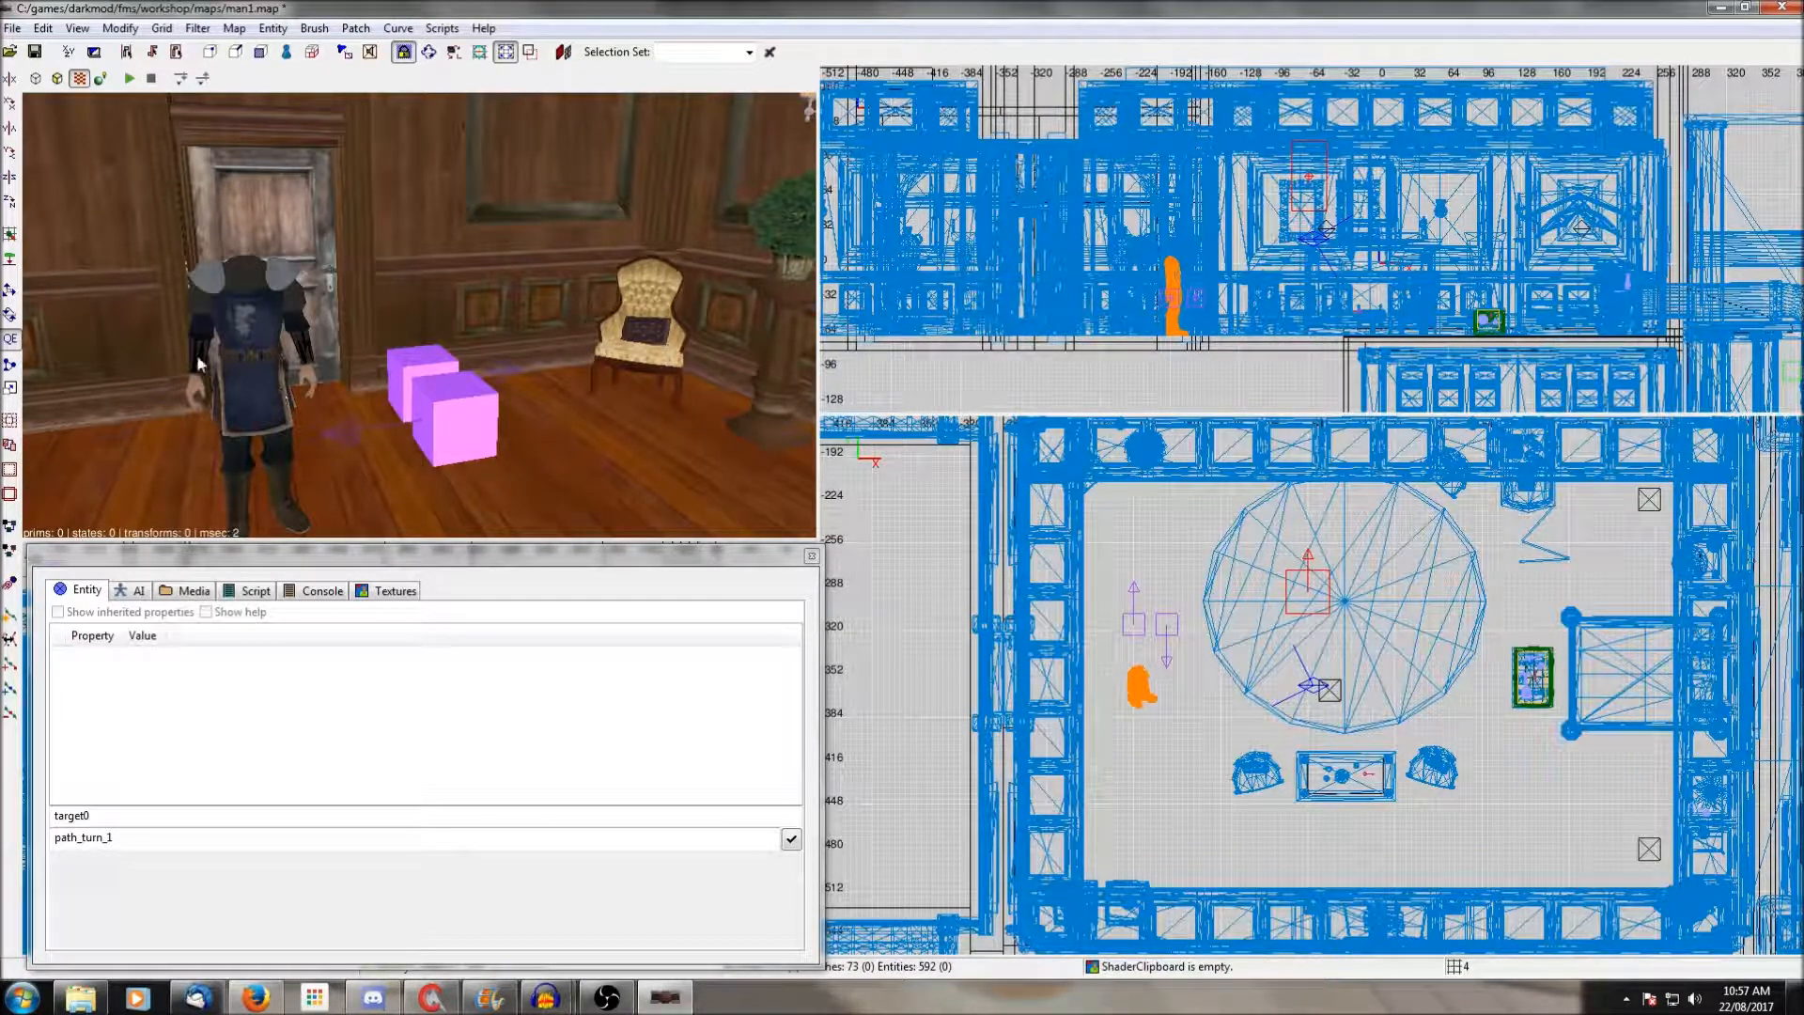
left_click(240, 358, "shift")
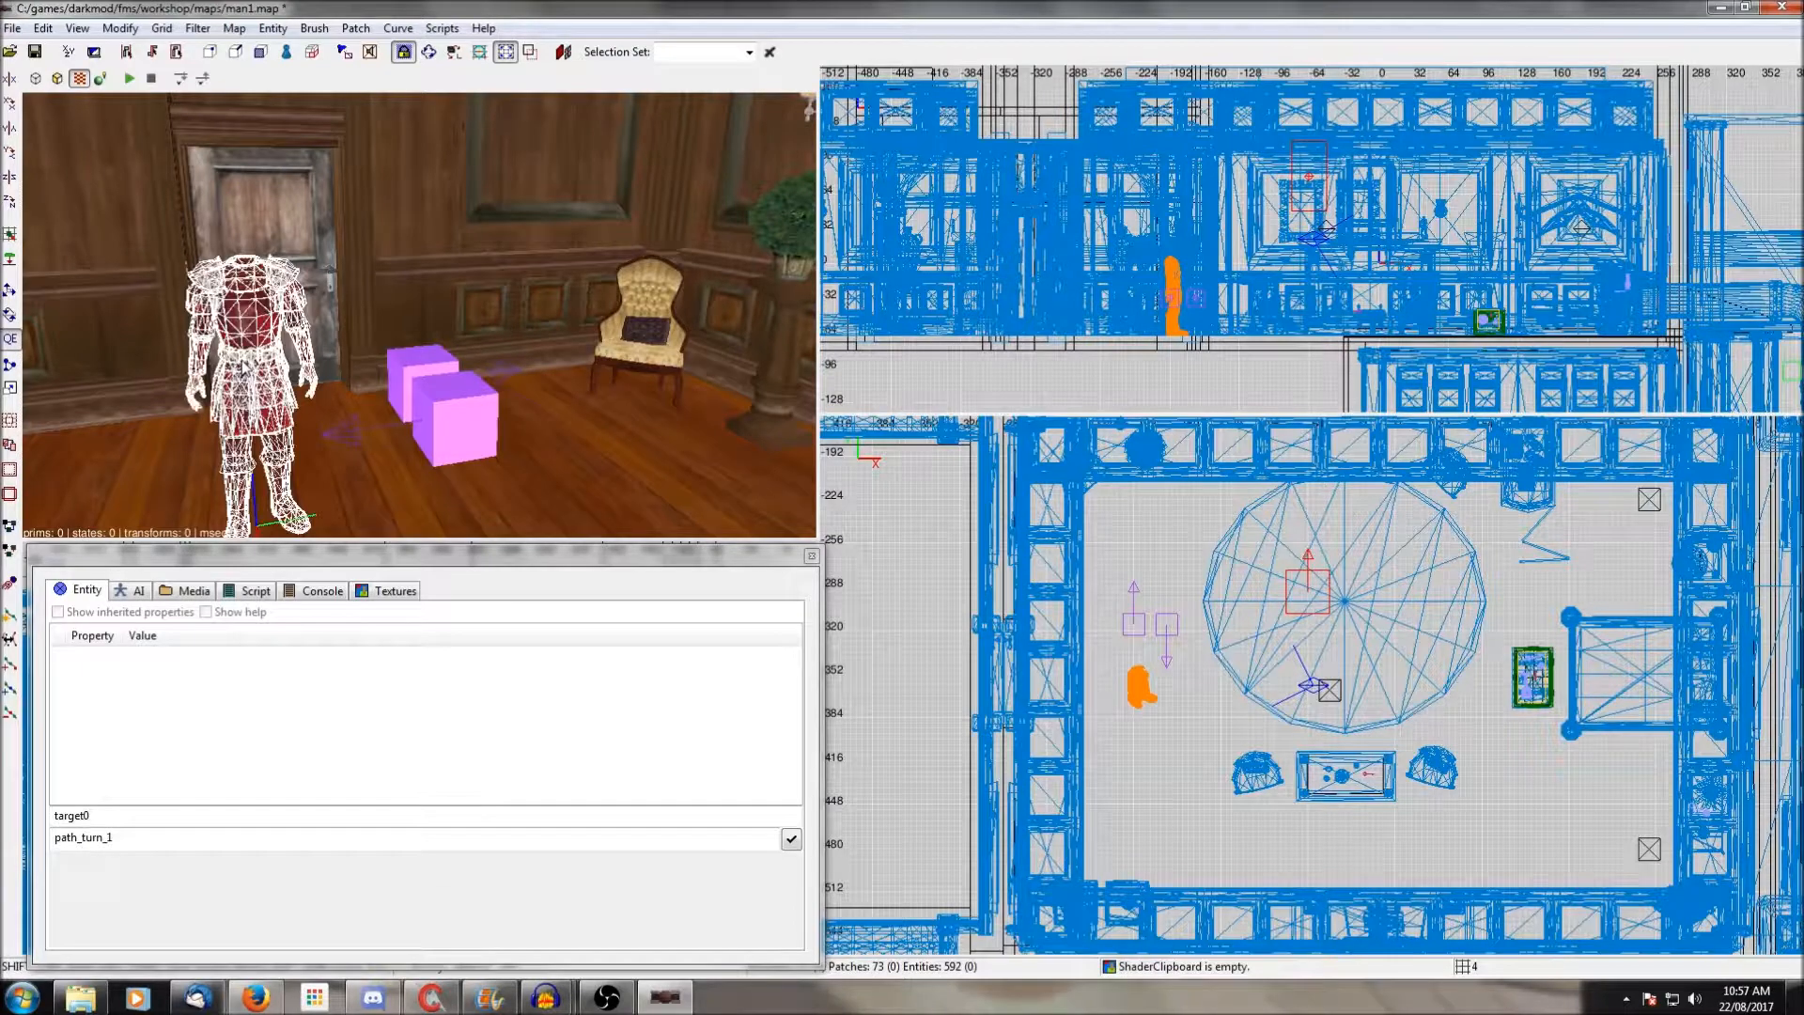
left_click(414, 361, "shift")
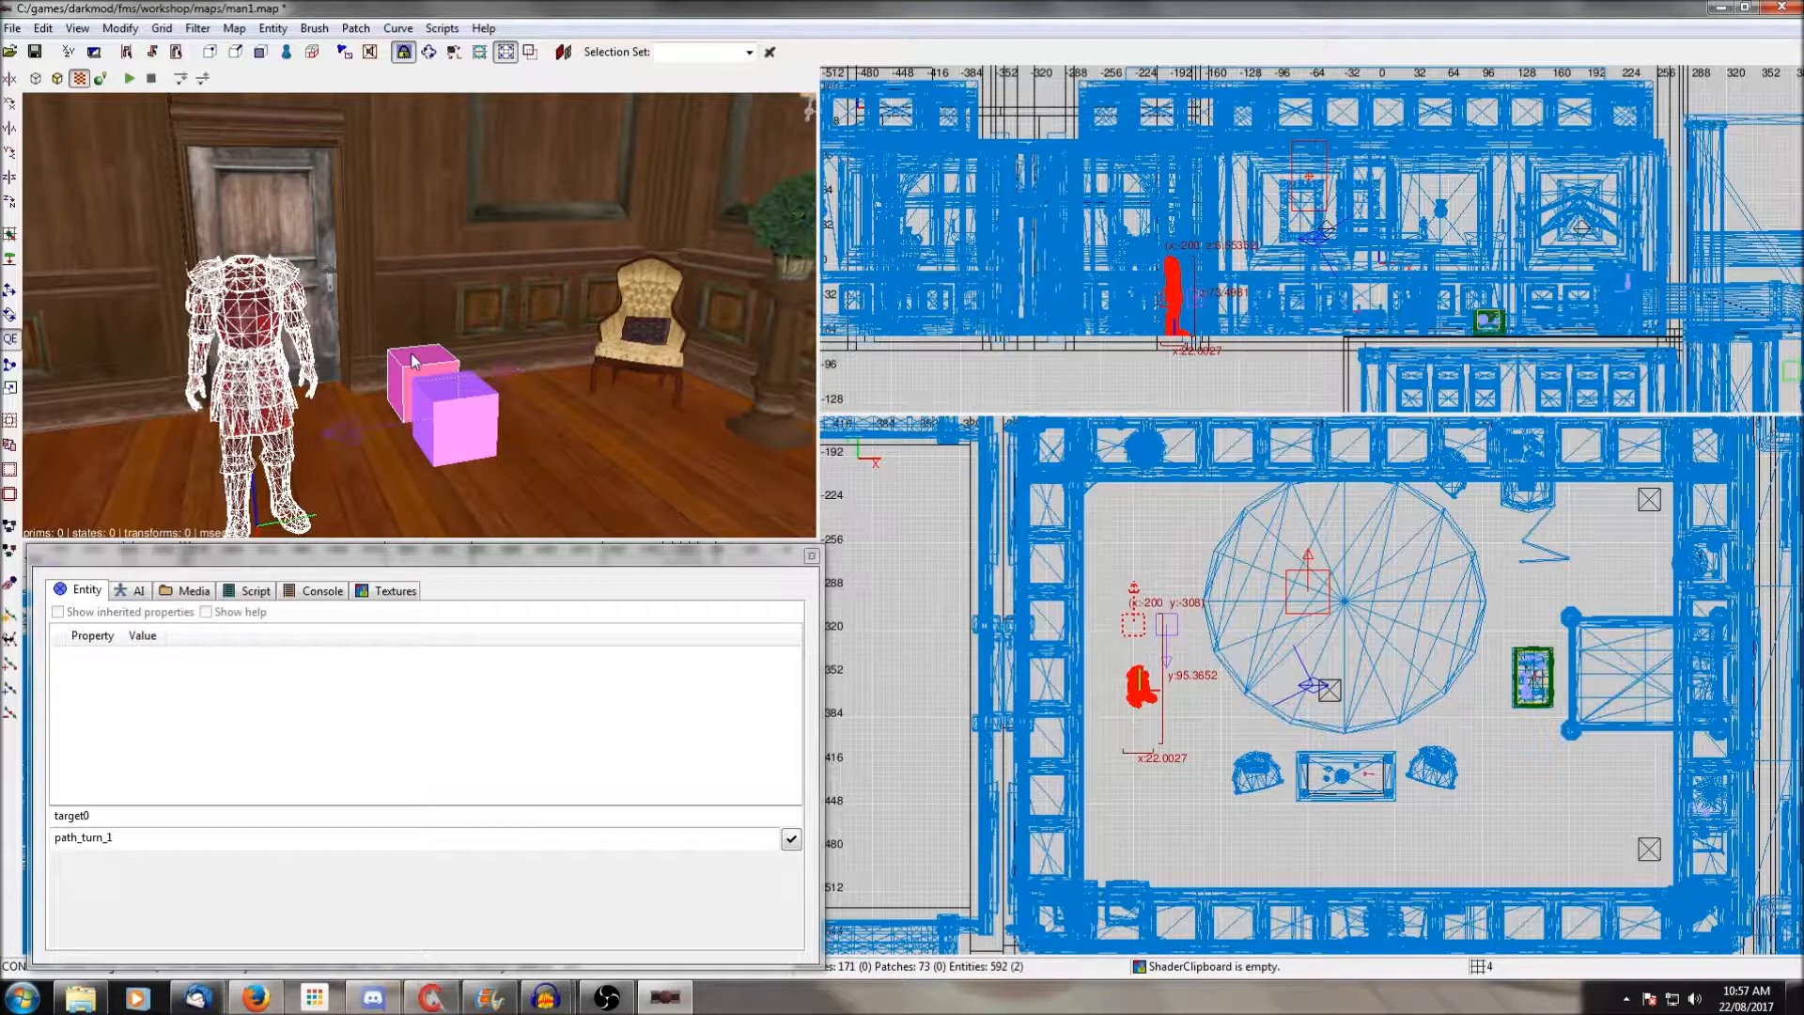
key("ctrl+k")
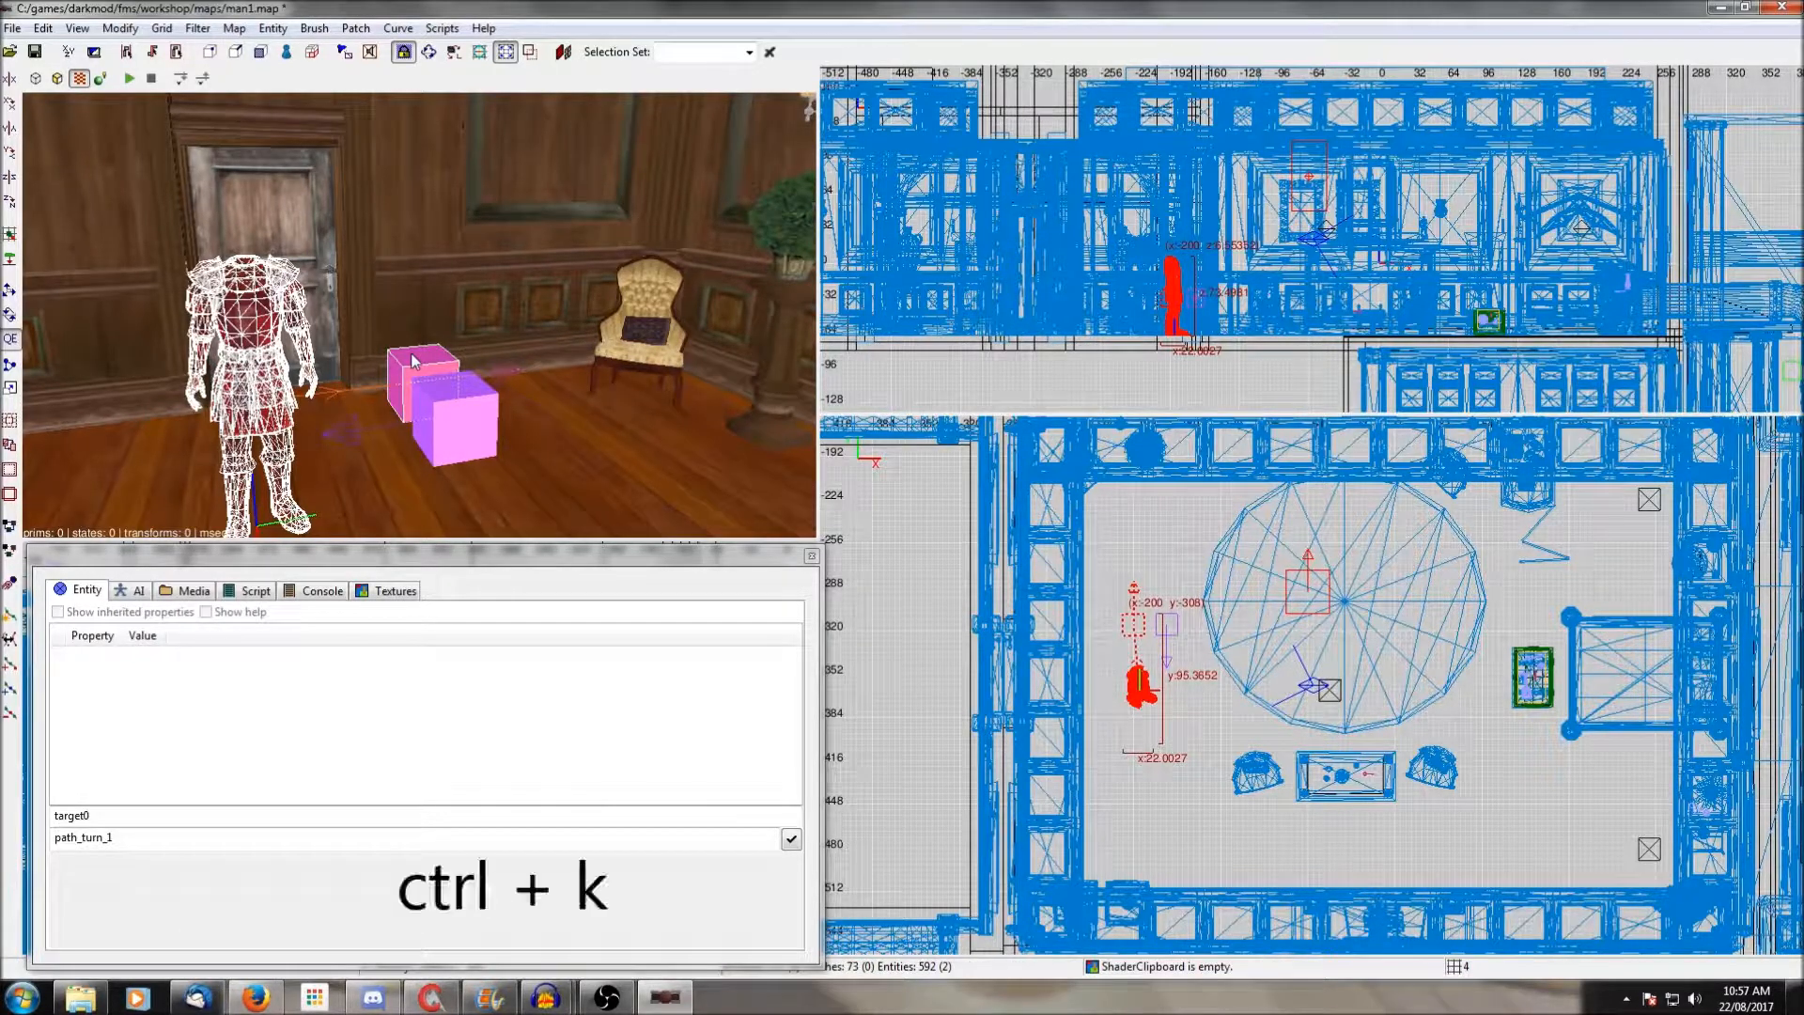
key("Escape")
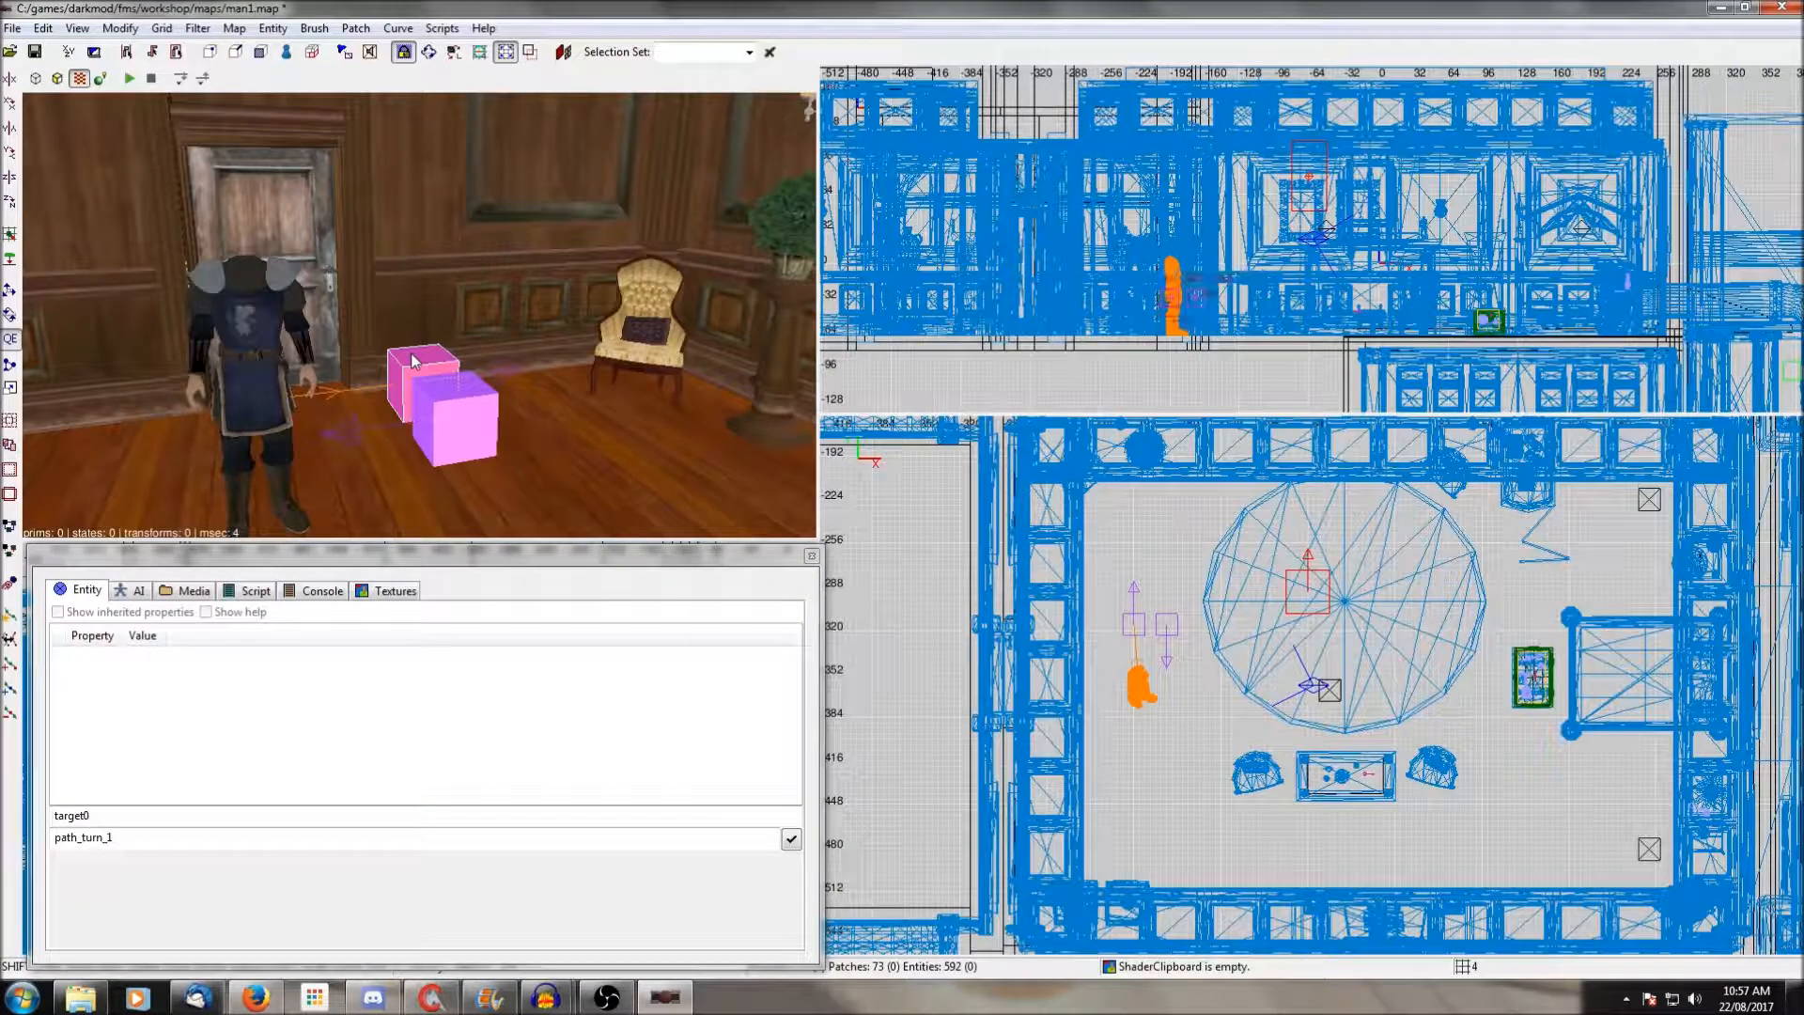
Connect the two path_wait nodes to each other in both directions so that they form a loop.
left_click(427, 385, "shift")
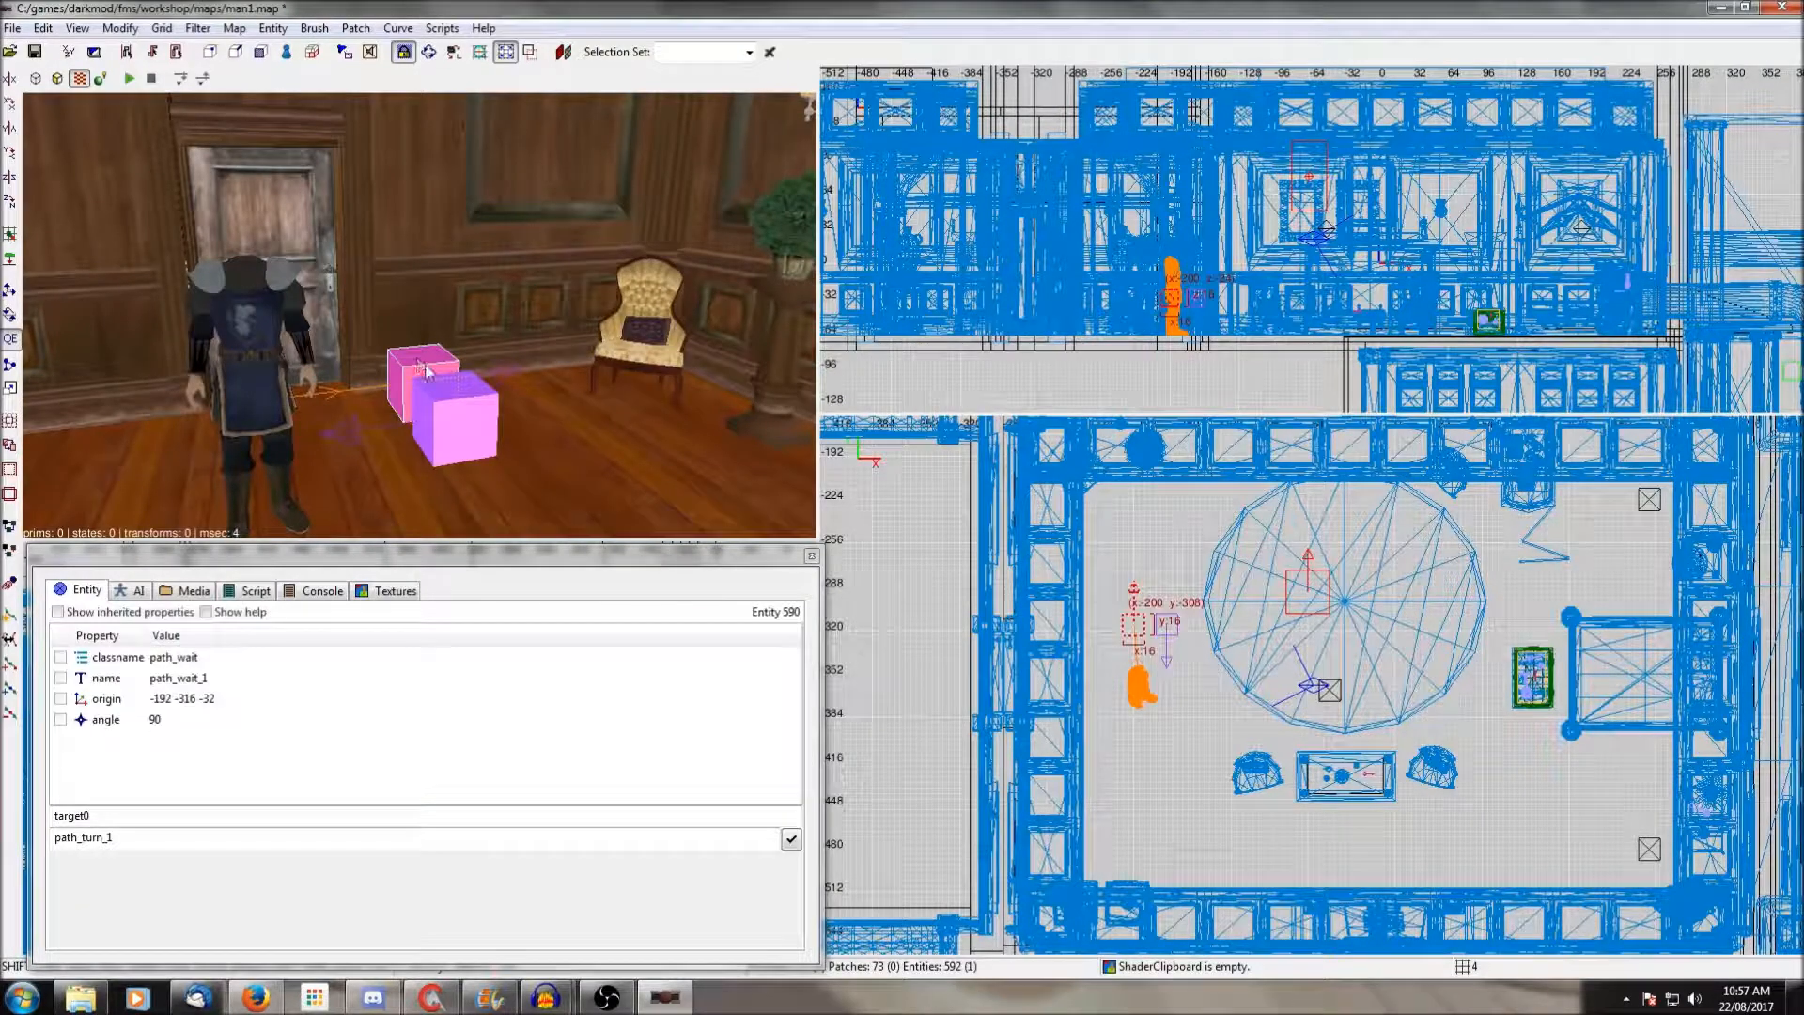
left_click(451, 407, "shift")
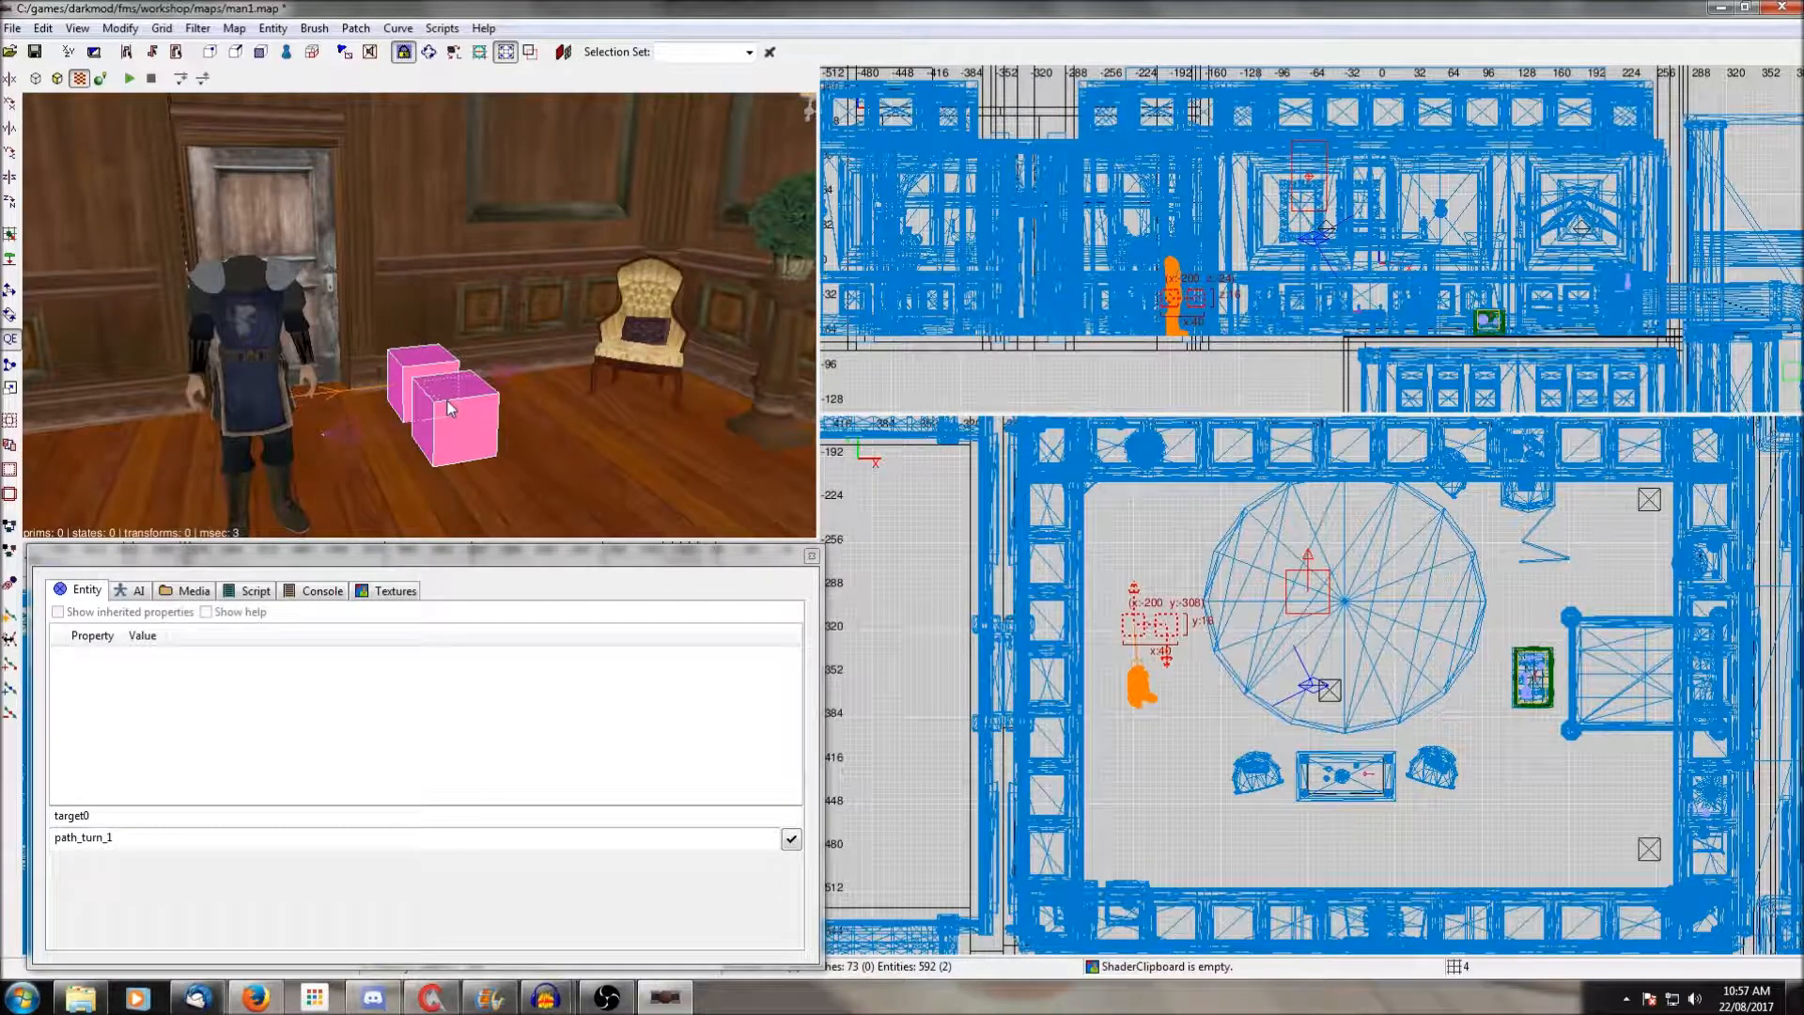
key("Escape")
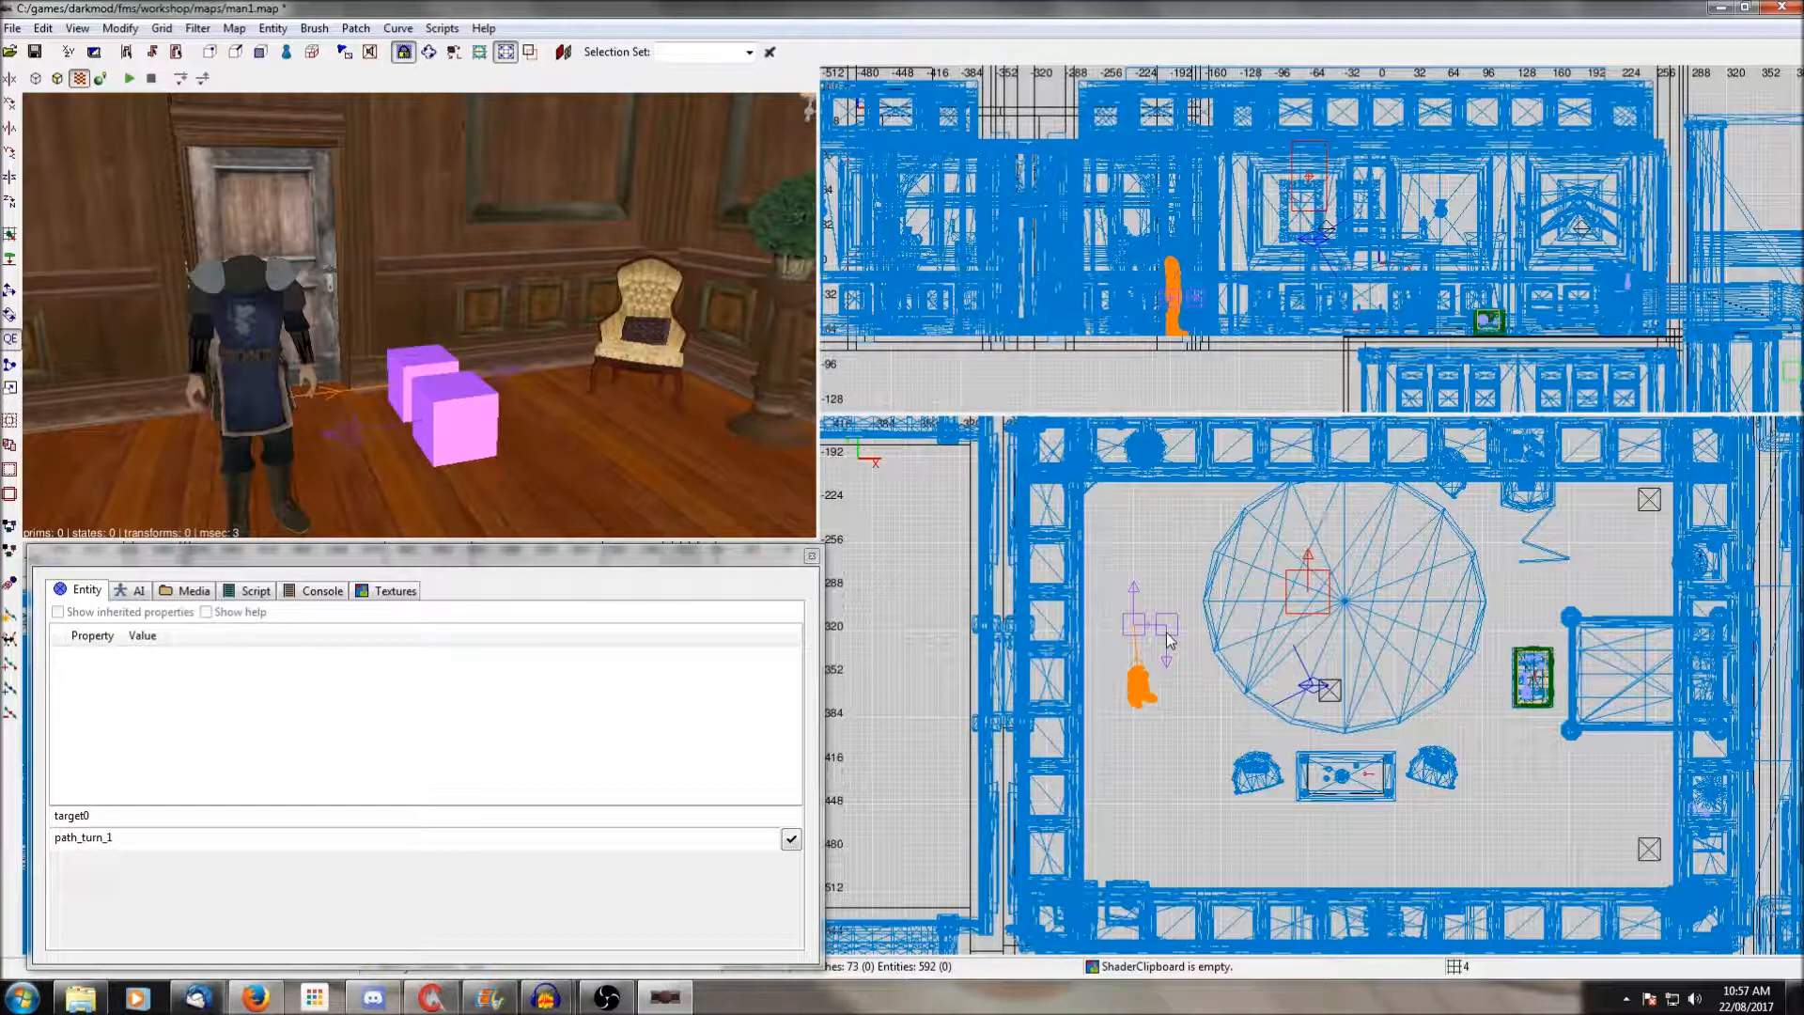
left_click(1165, 634, "shift")
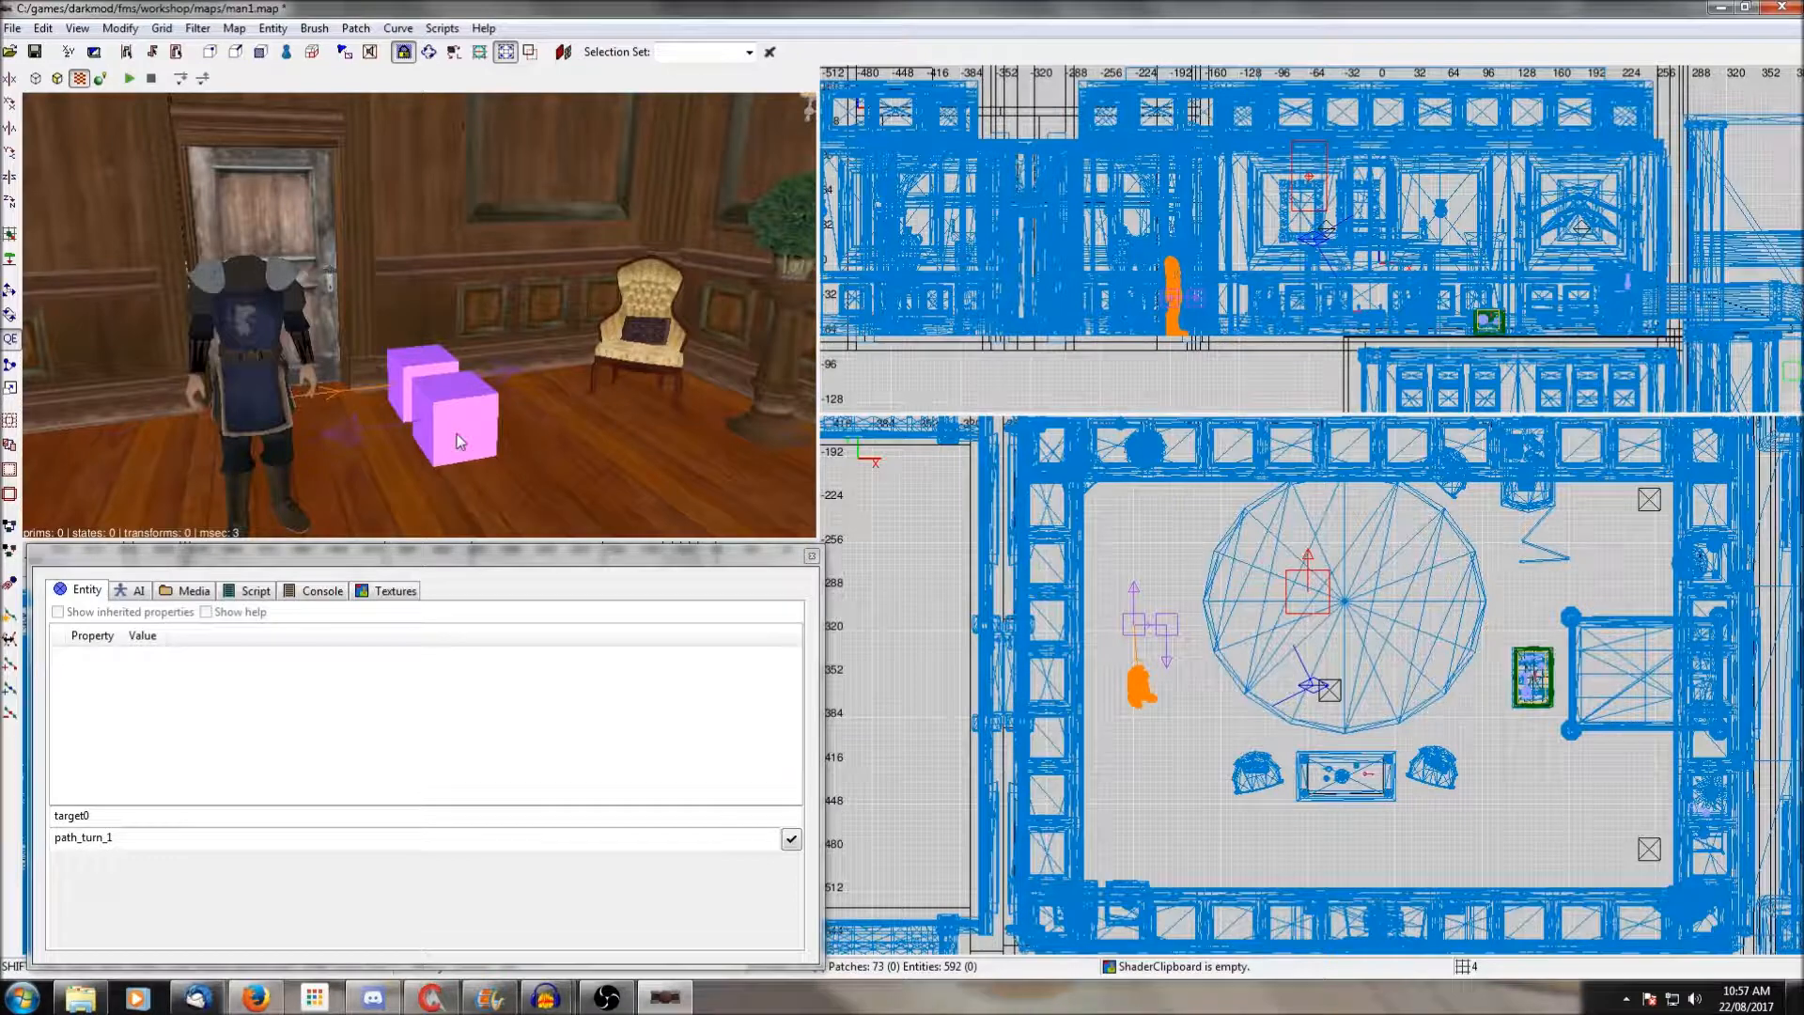
left_click(416, 373, "shift")
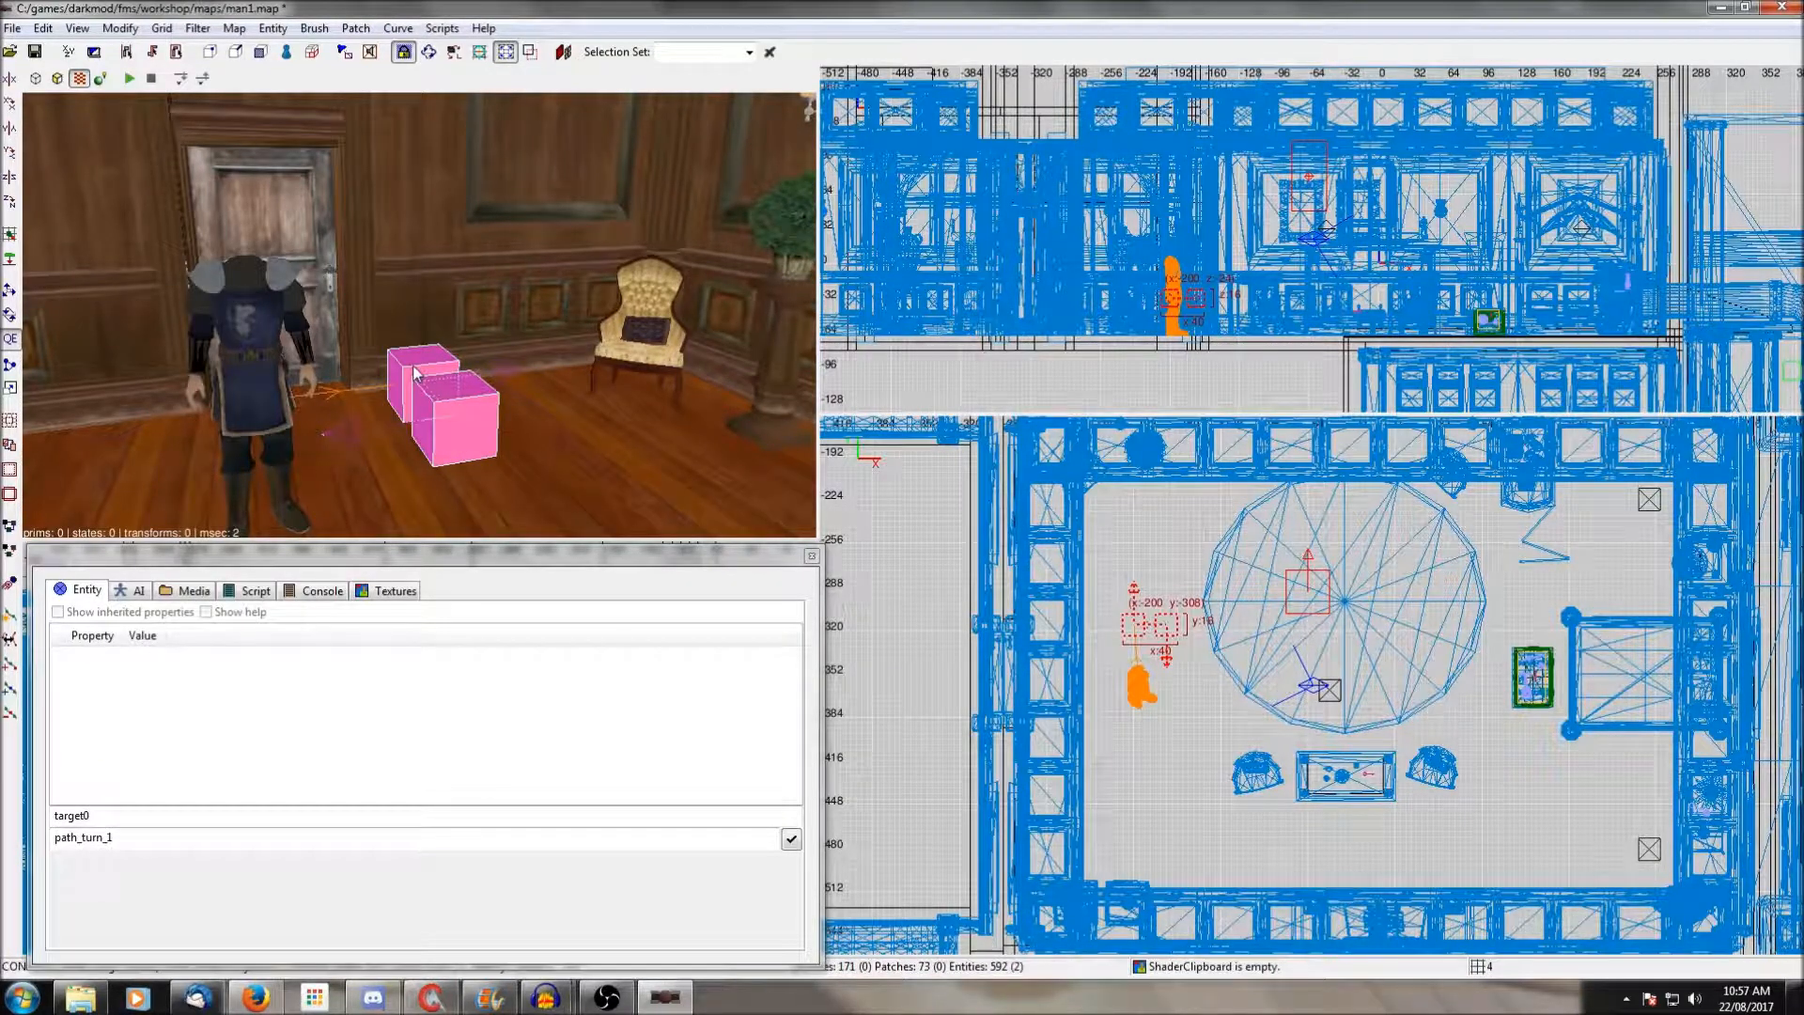
key("Escape")
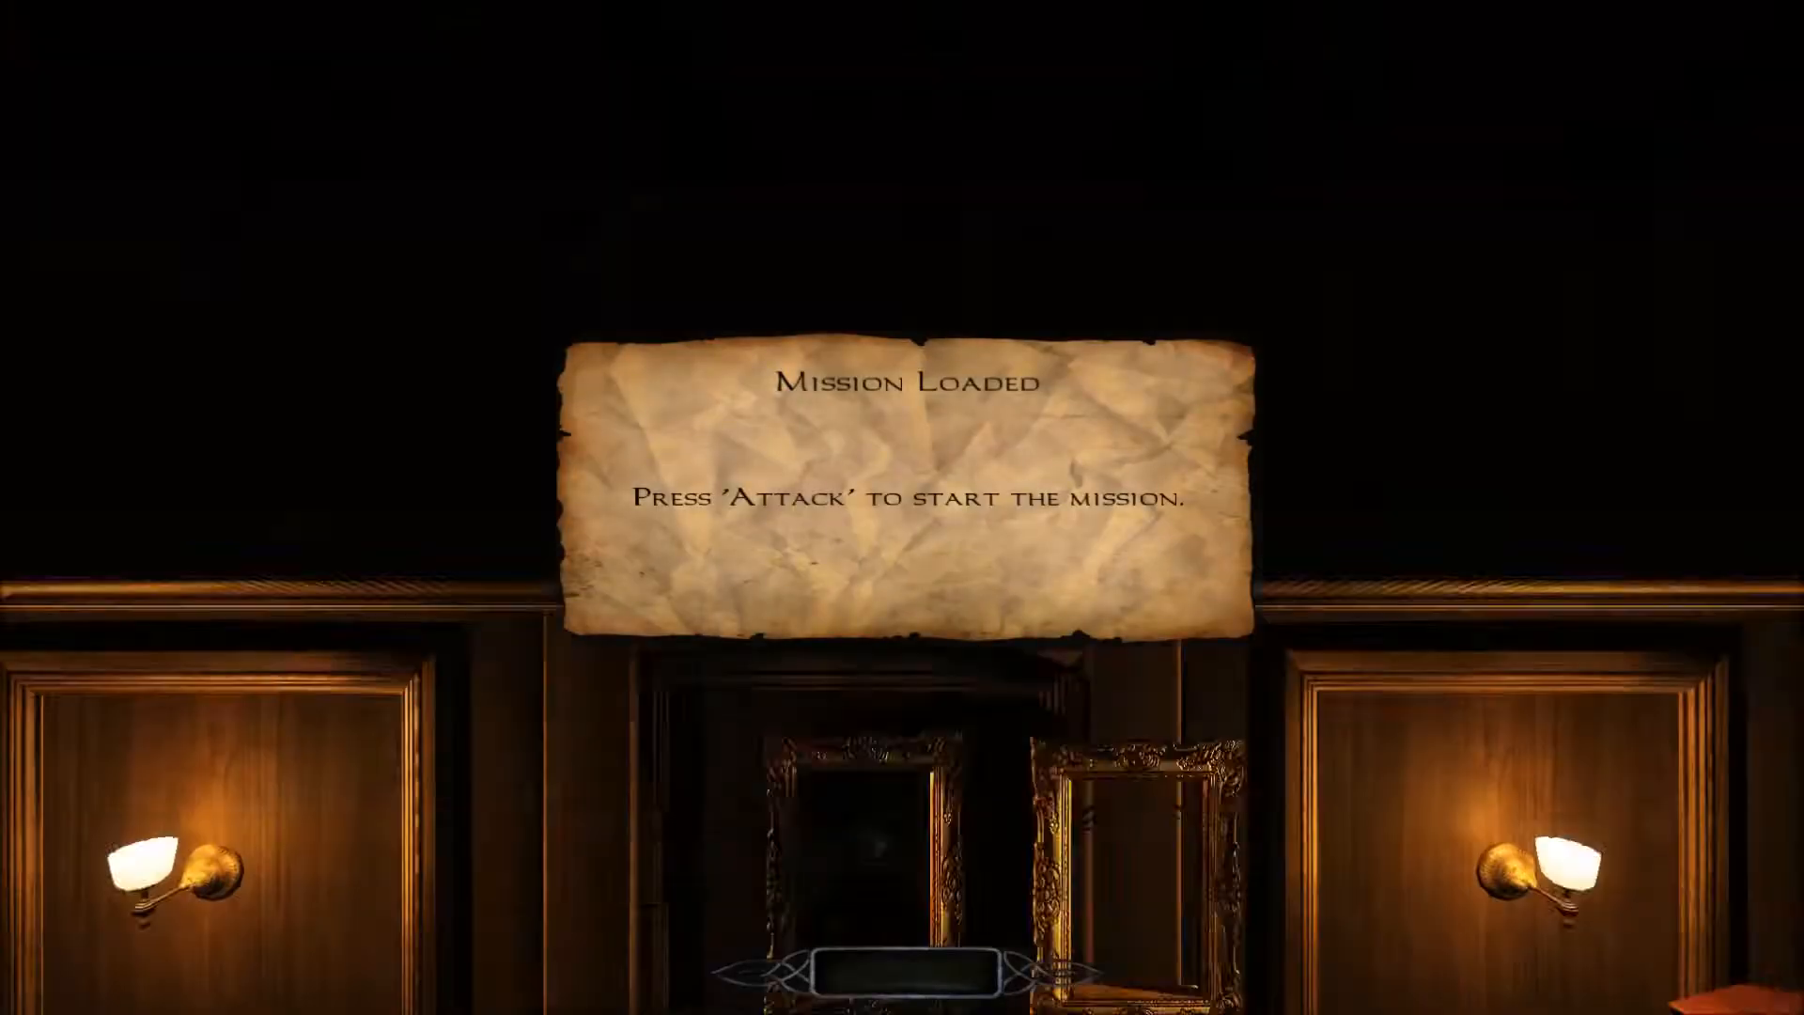
Switch to The Dark Mod to test the map, restarting the mission with the notarget console command enabled to observe the guard.
left_click(902, 507)
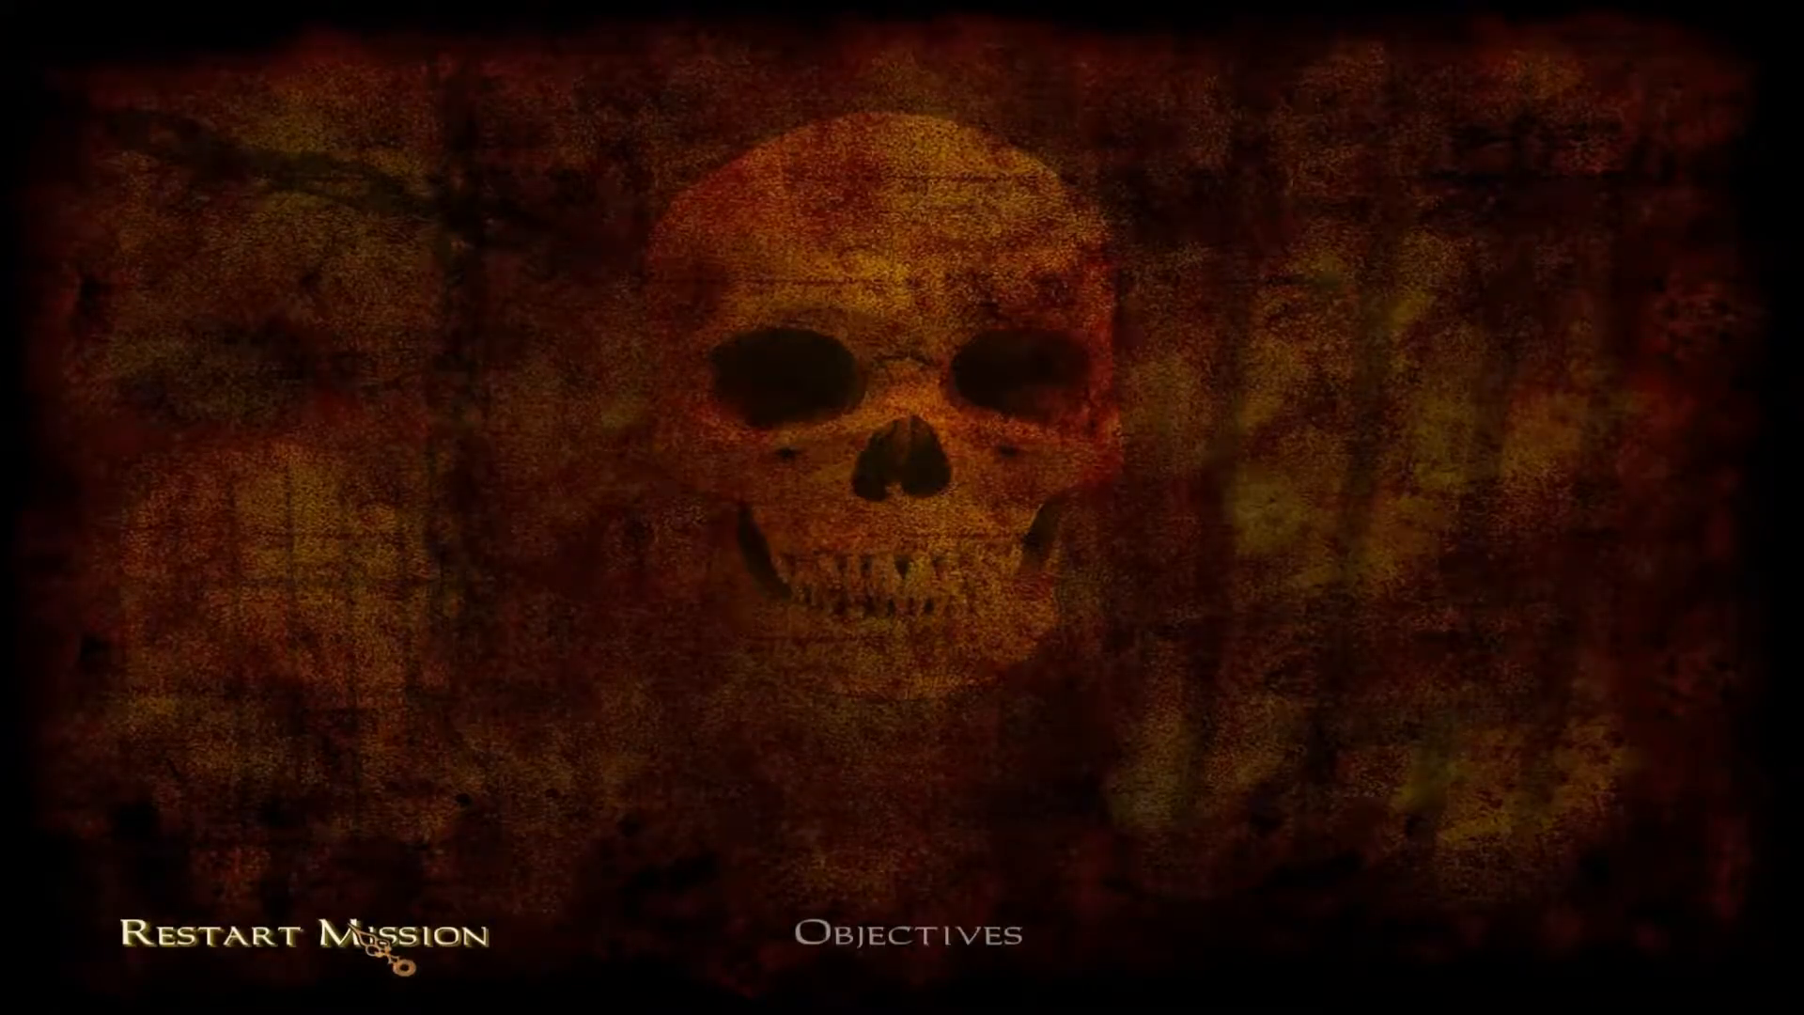
left_click(390, 944)
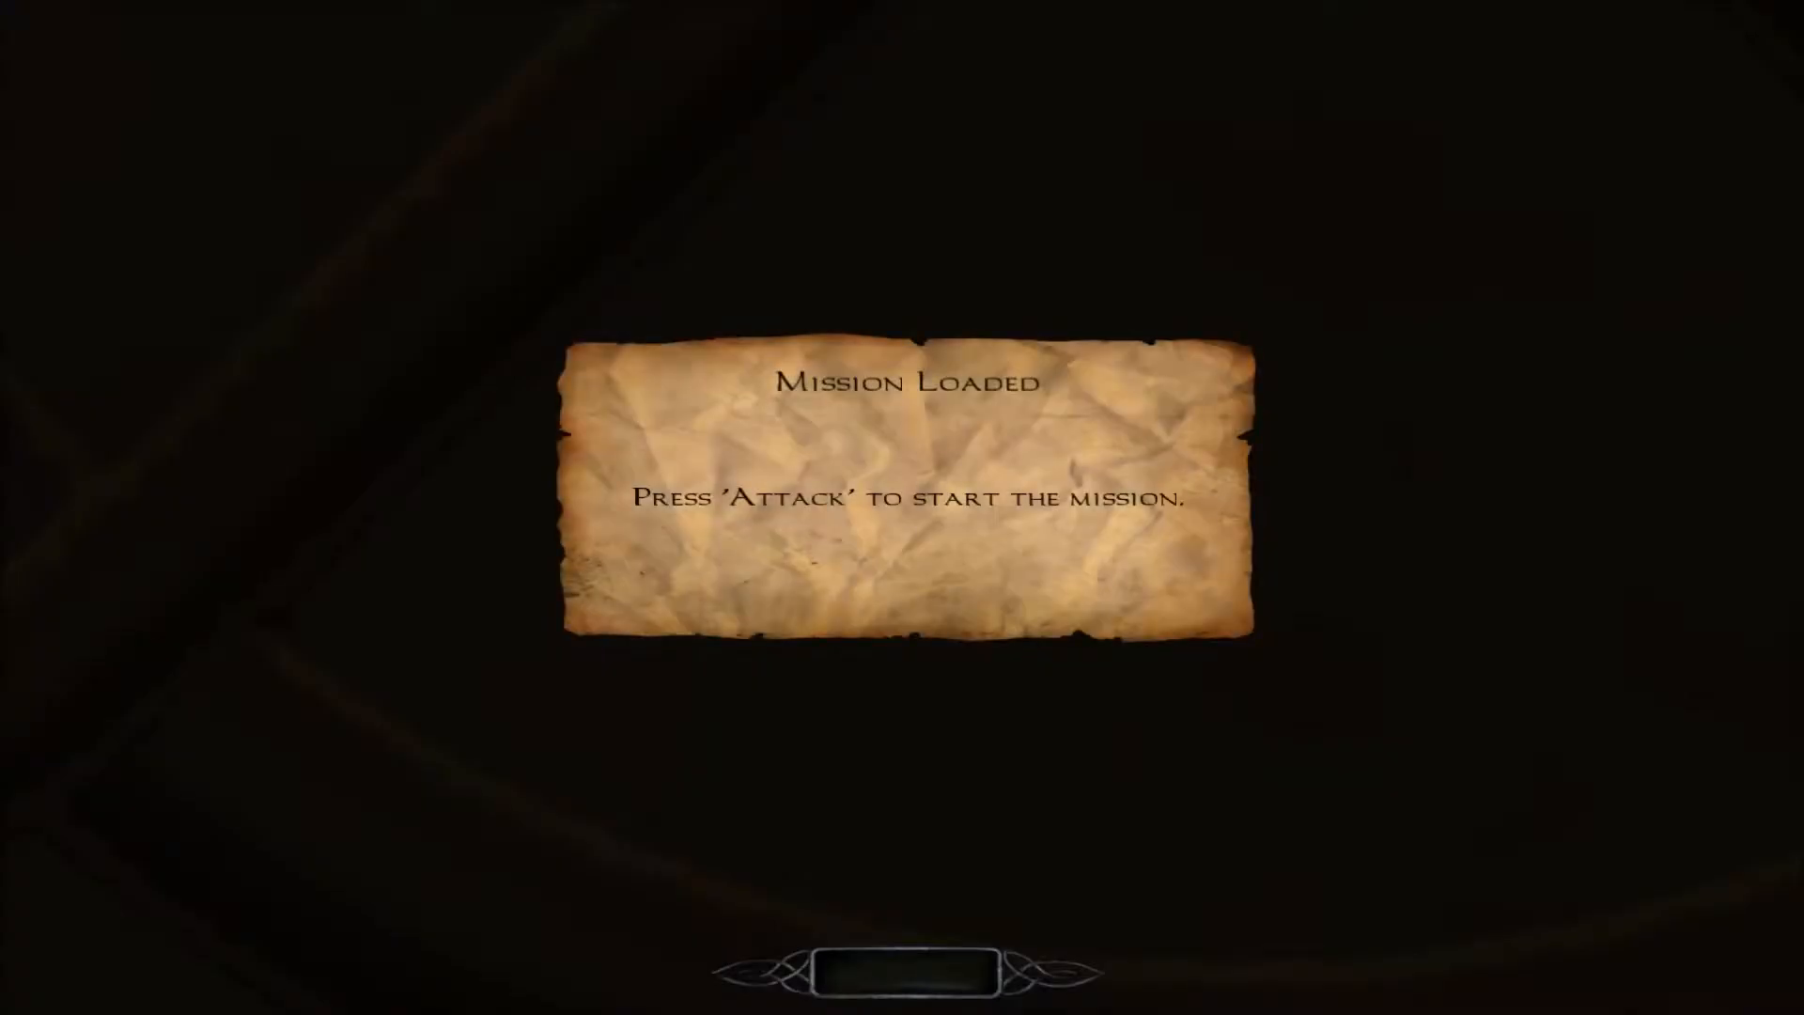
key("grave")
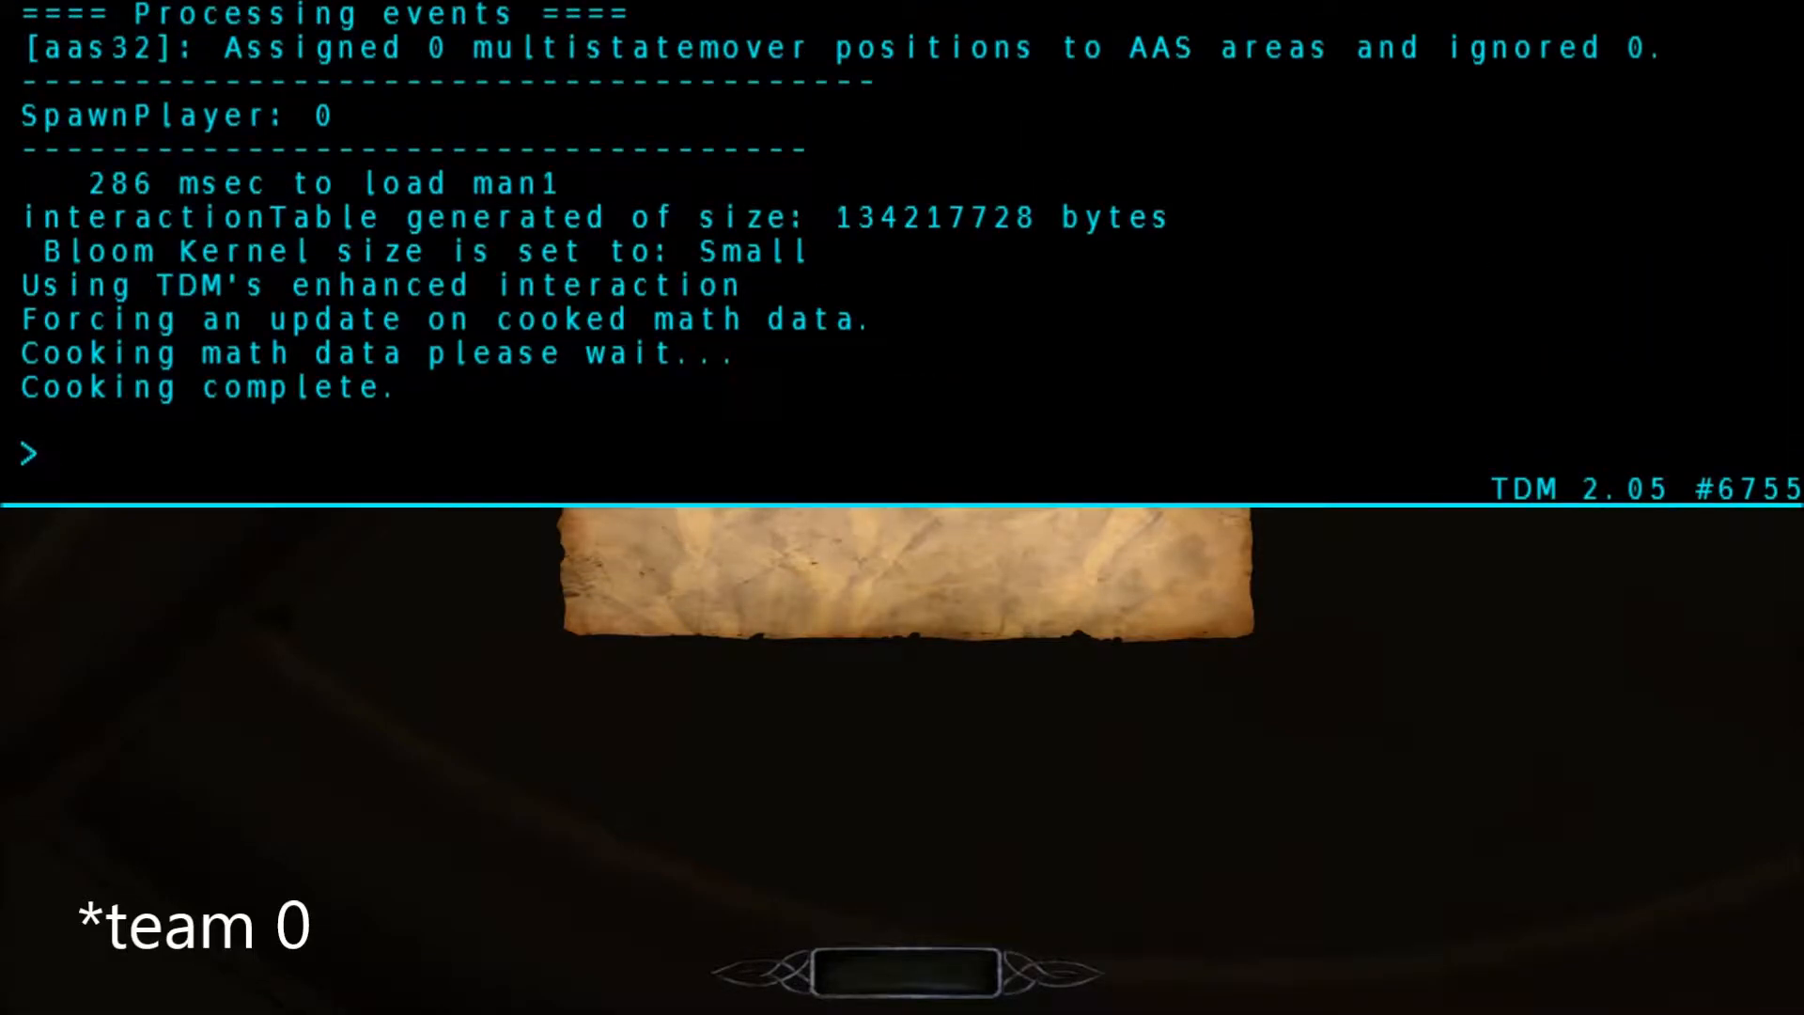
type("notarget")
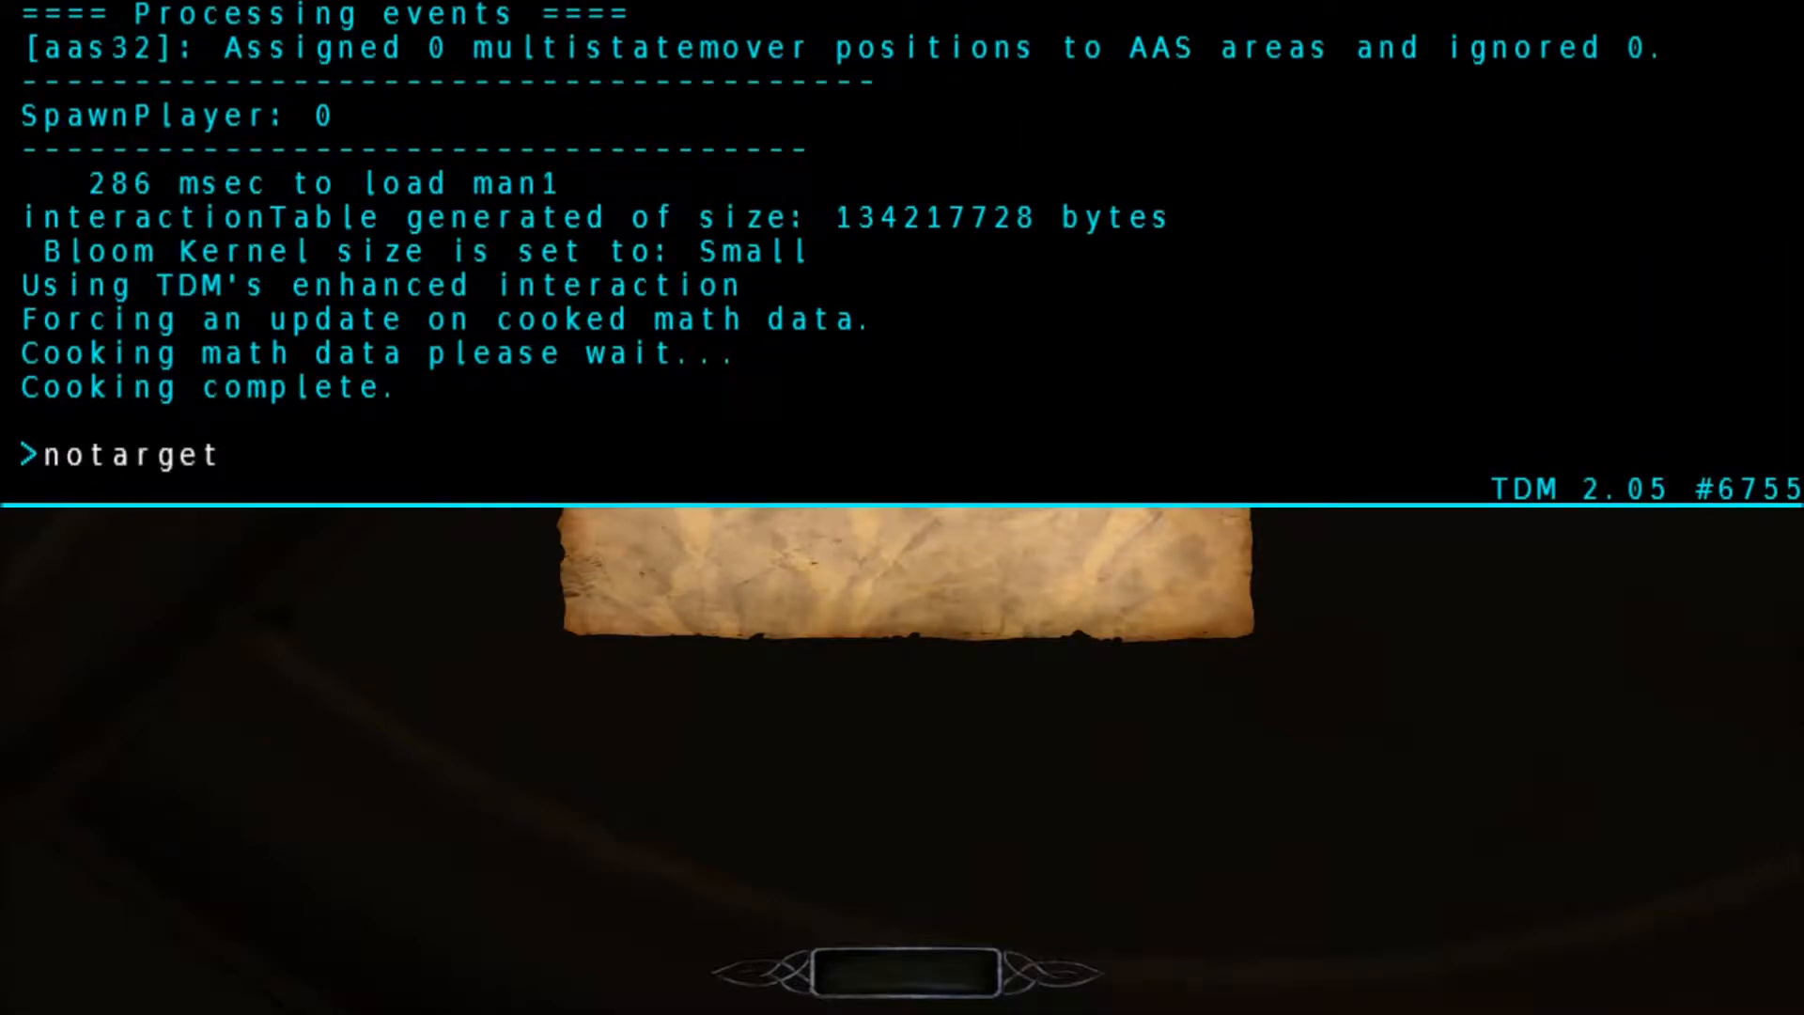
key("Return")
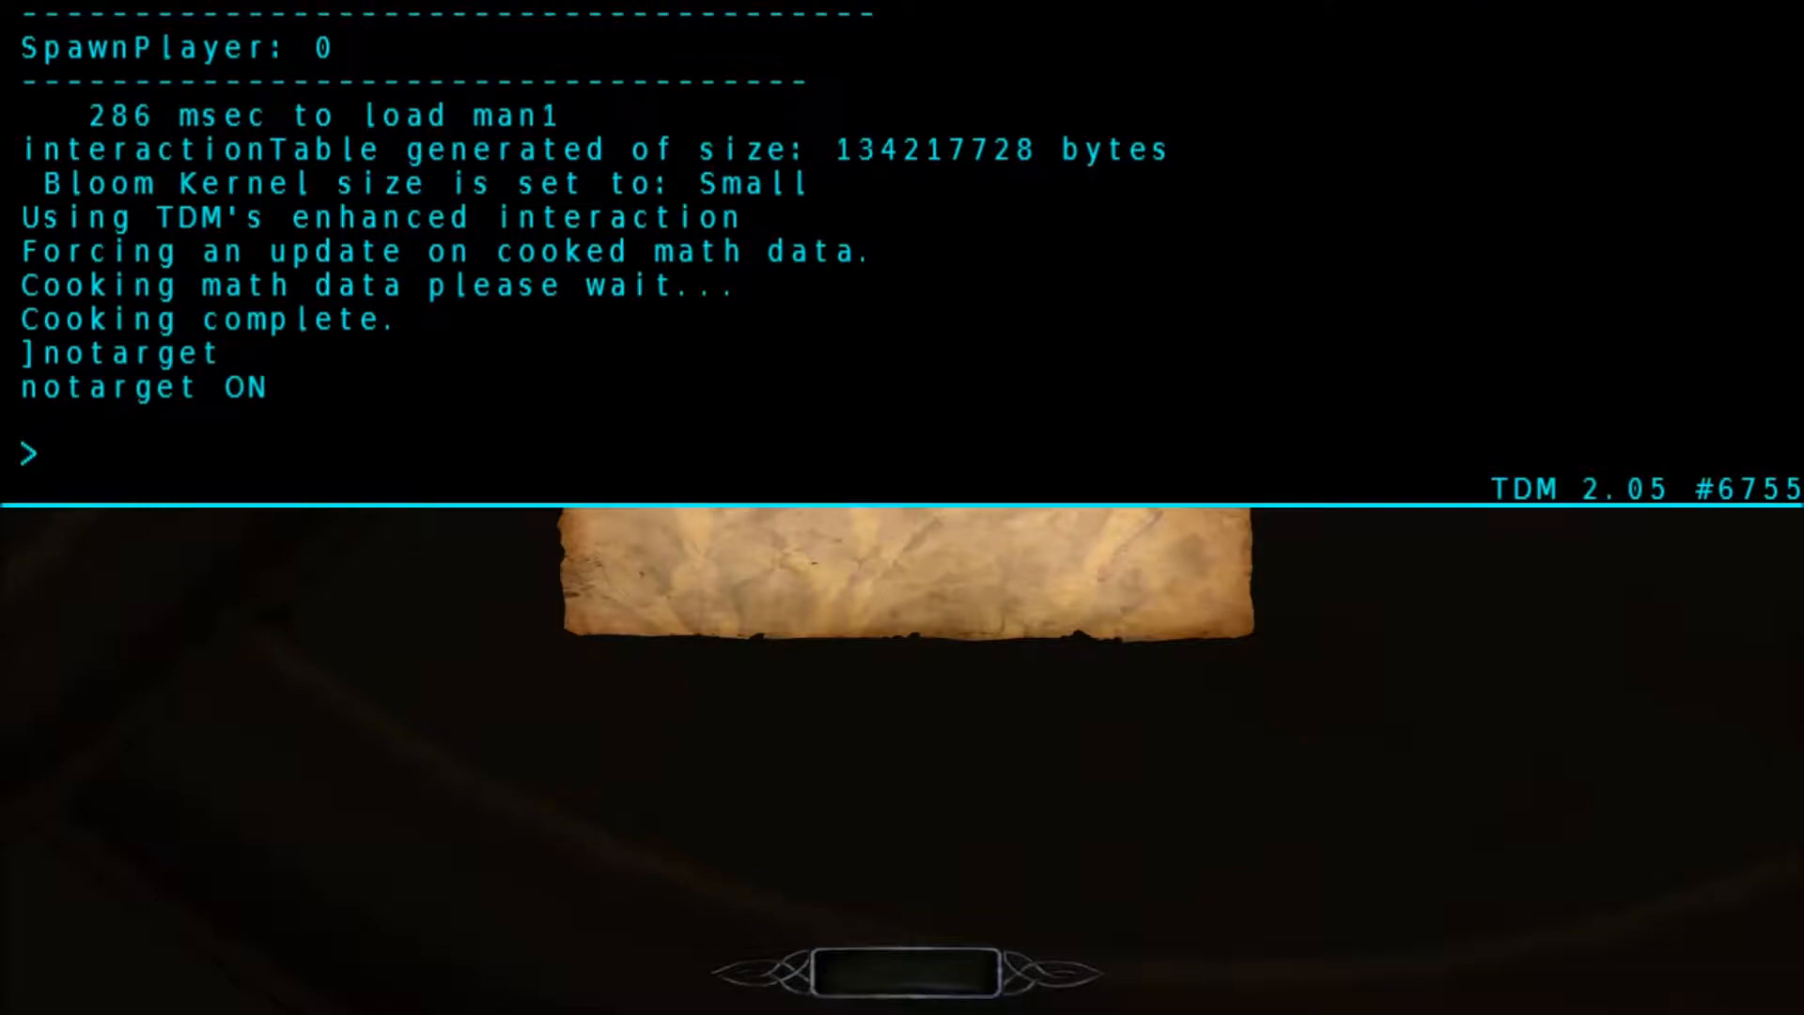
key("grave")
left_click(902, 508)
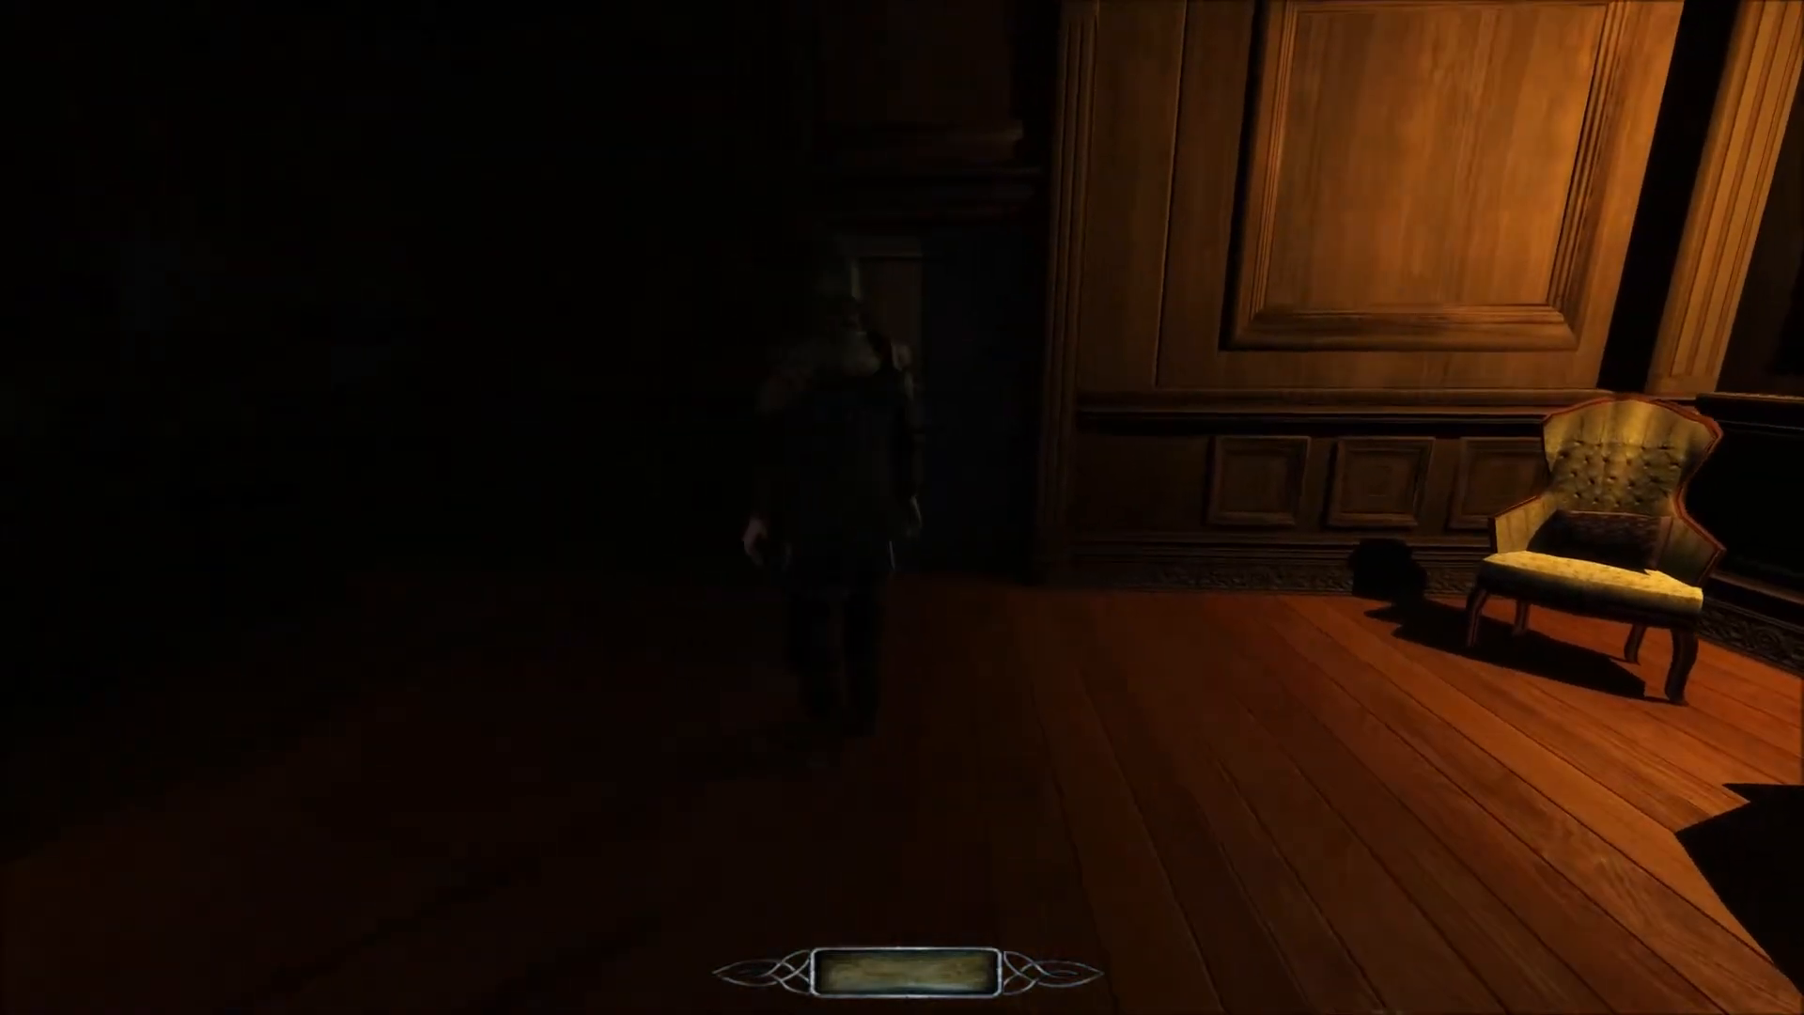
key("l")
key("w")
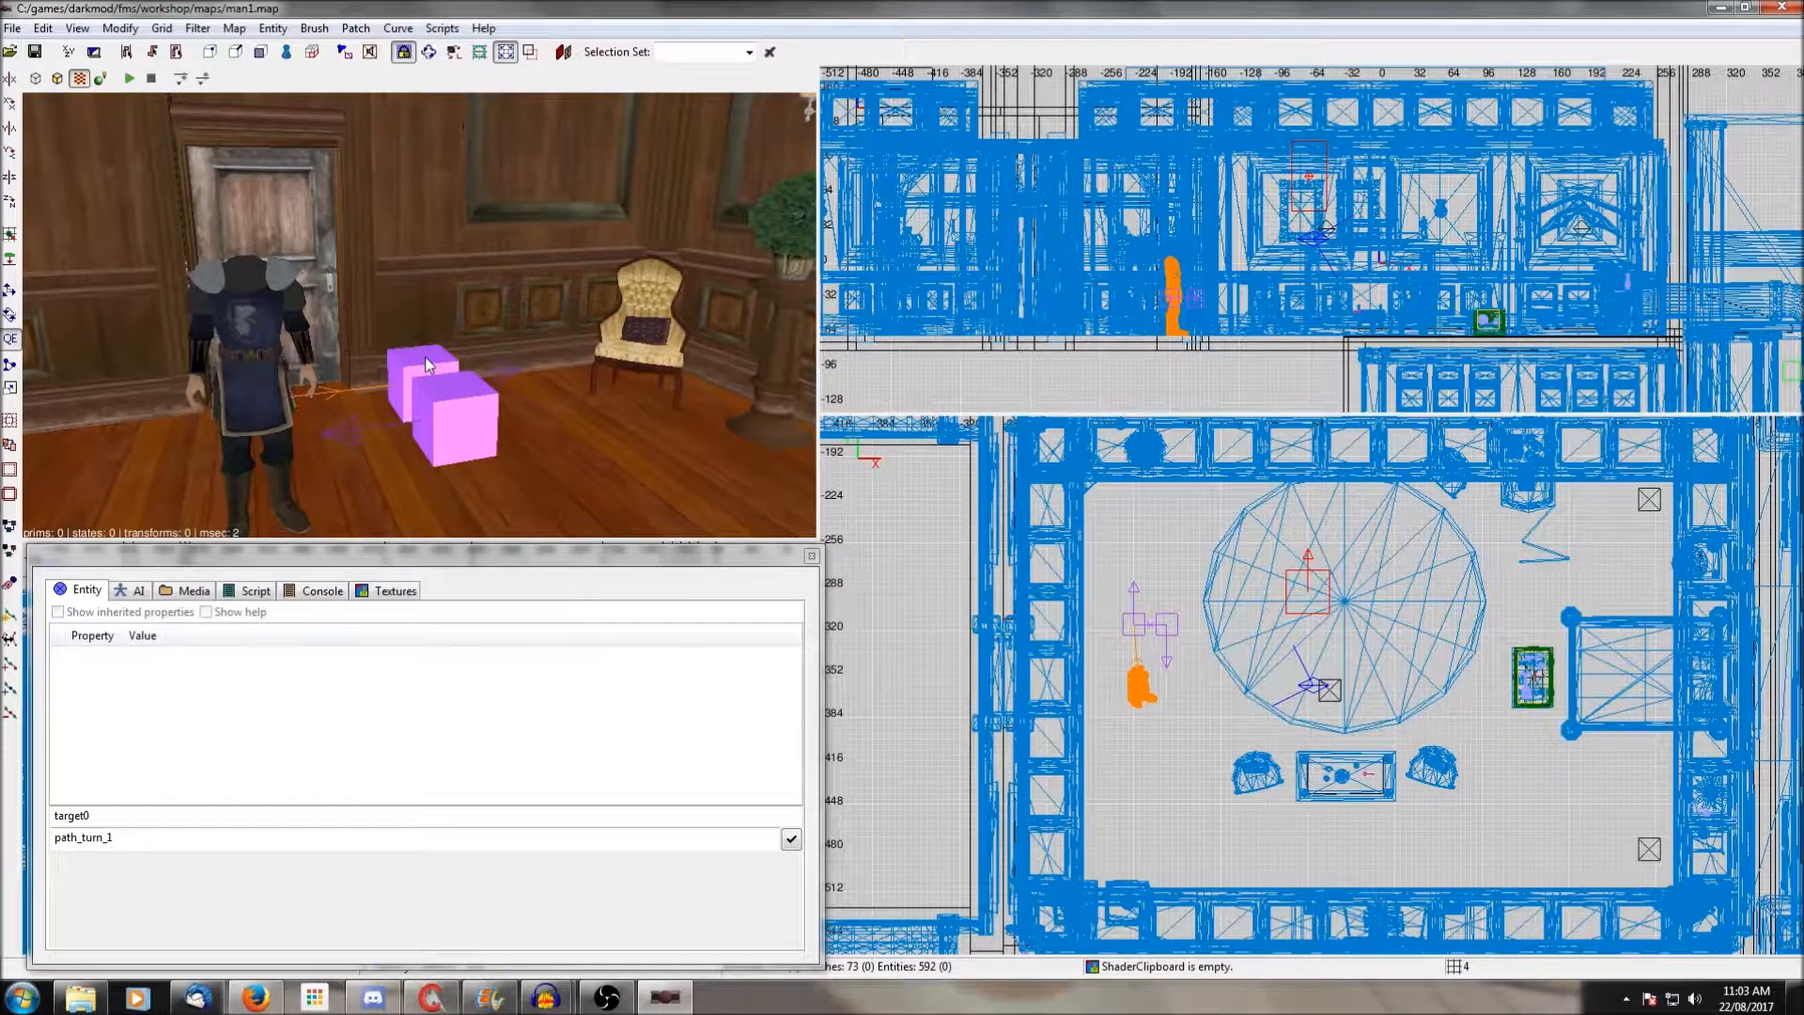
Switch back to DarkRadiant and add a wait property of 5 to the first path_wait node.
left_click(427, 364, "shift")
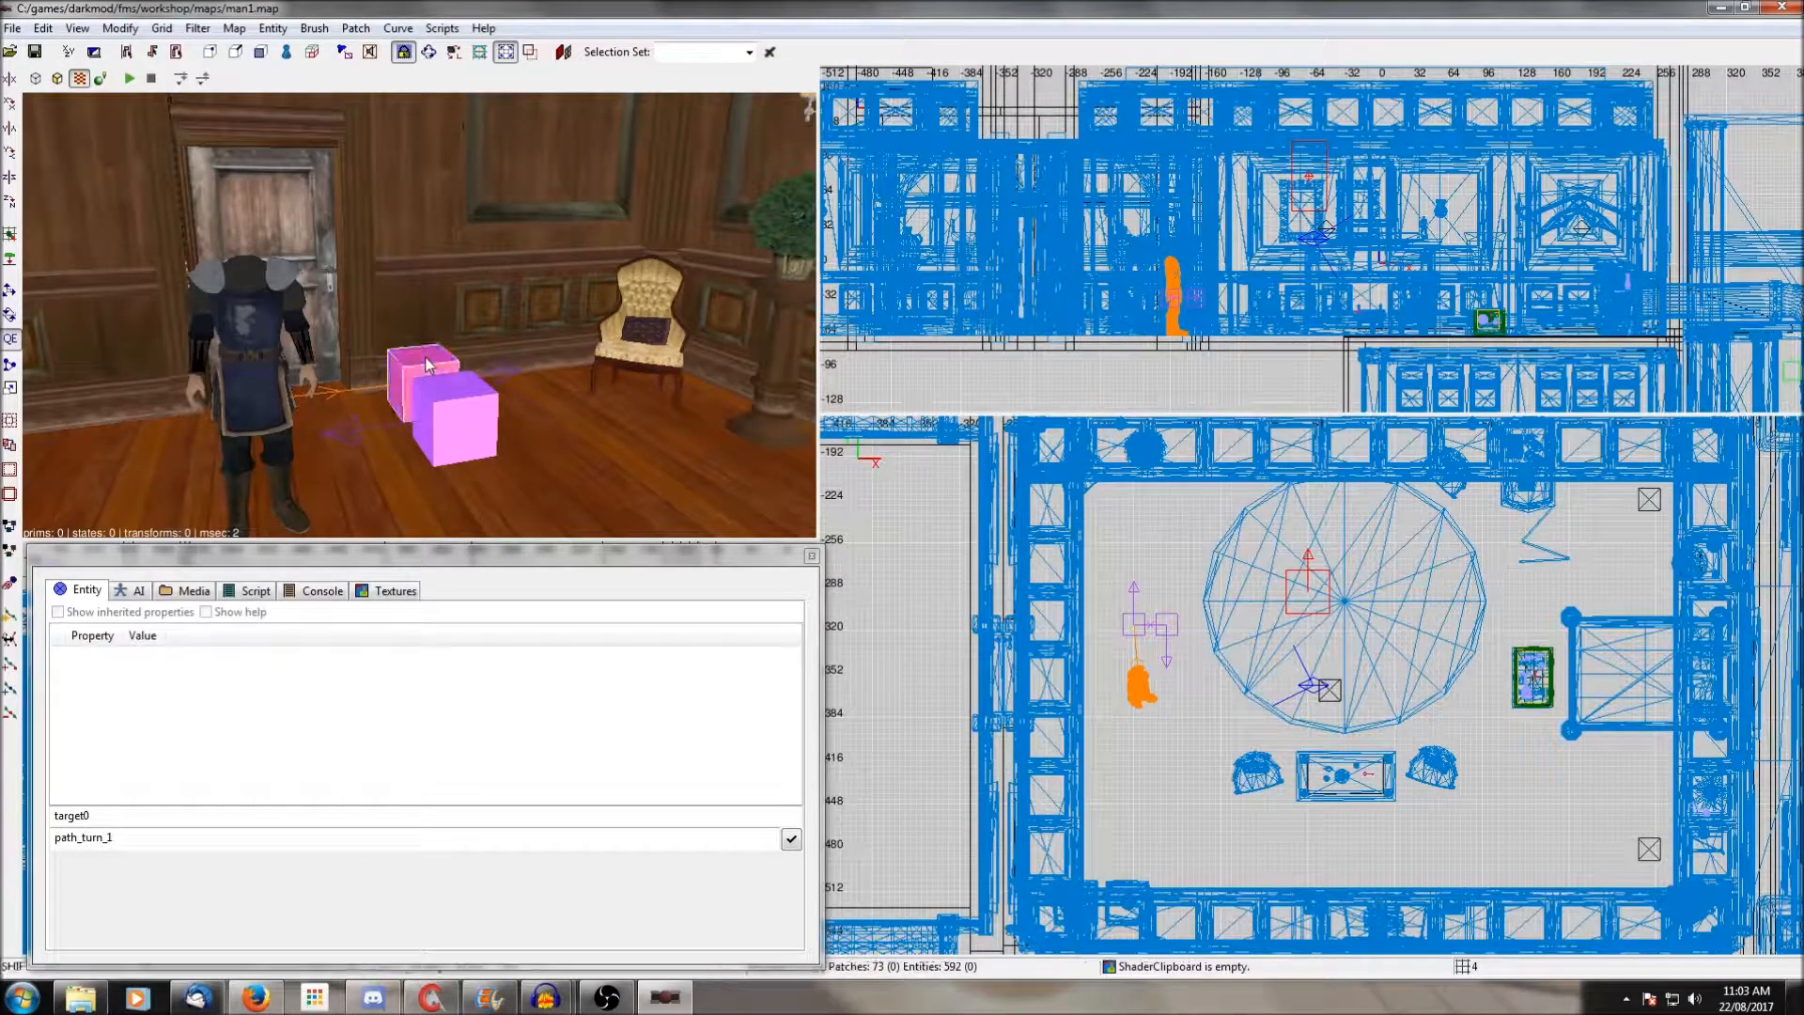
left_click_drag(127, 817, 7, 828)
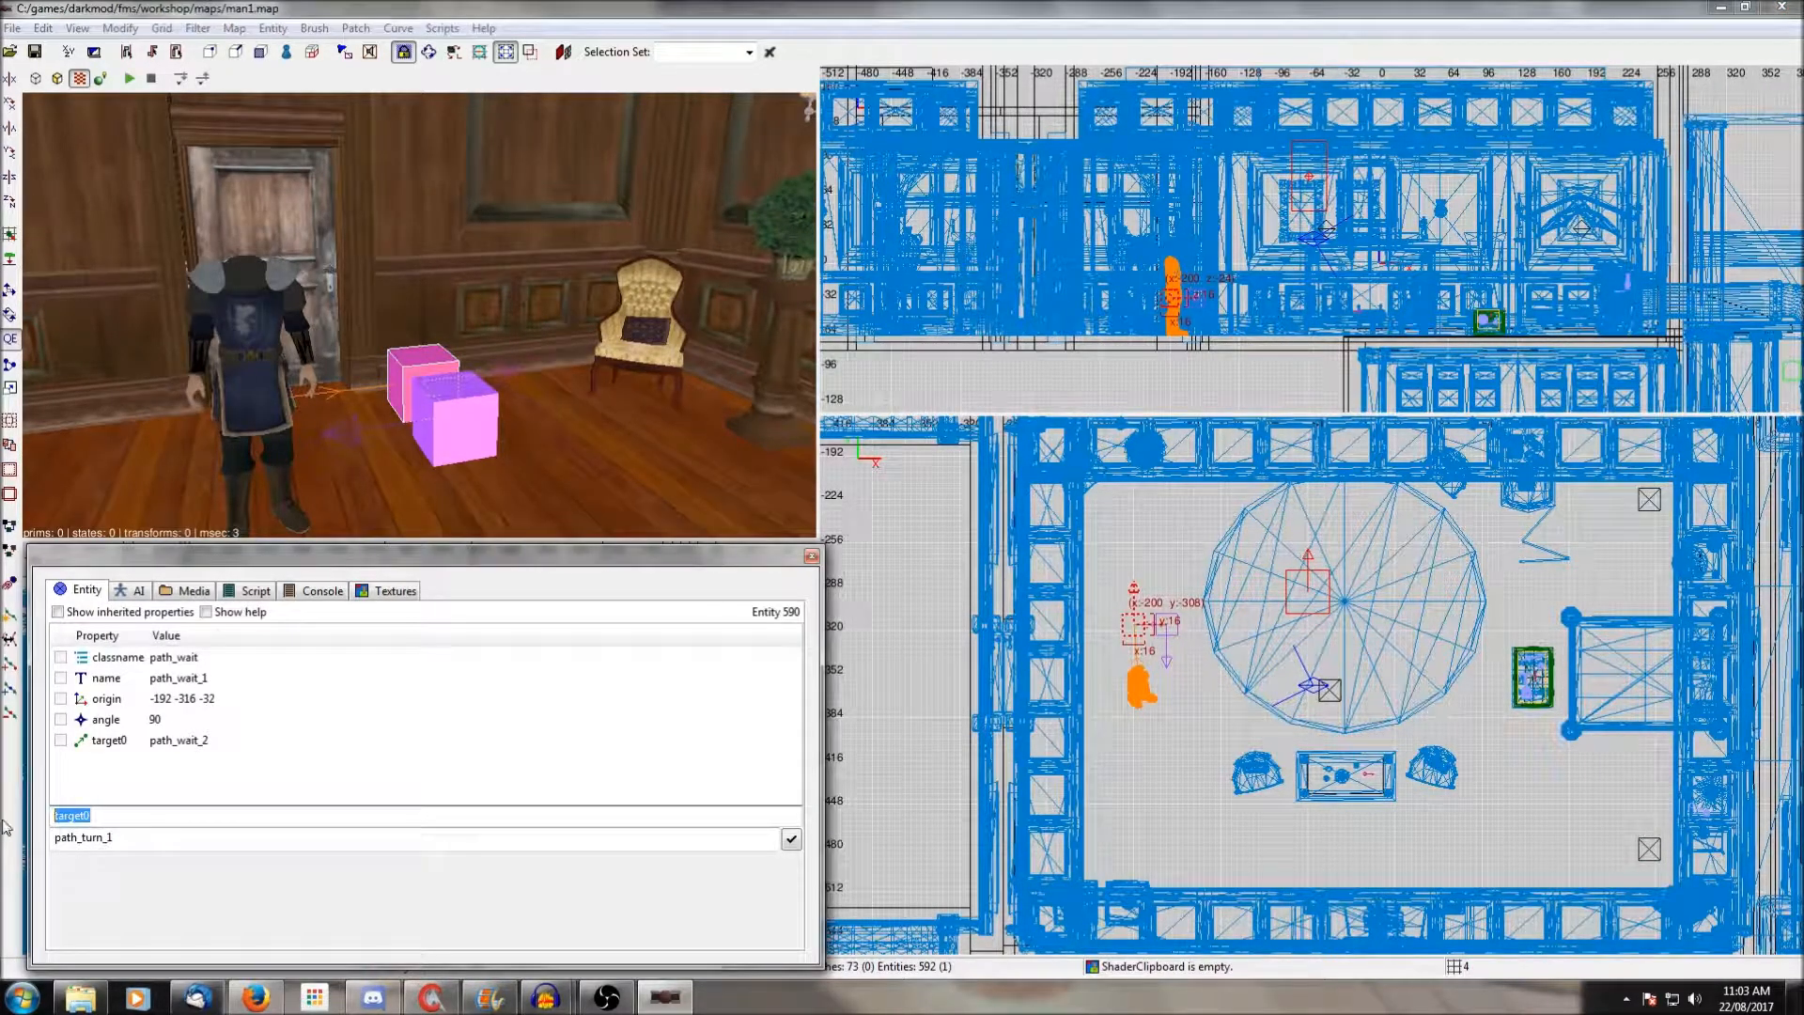
type("wait")
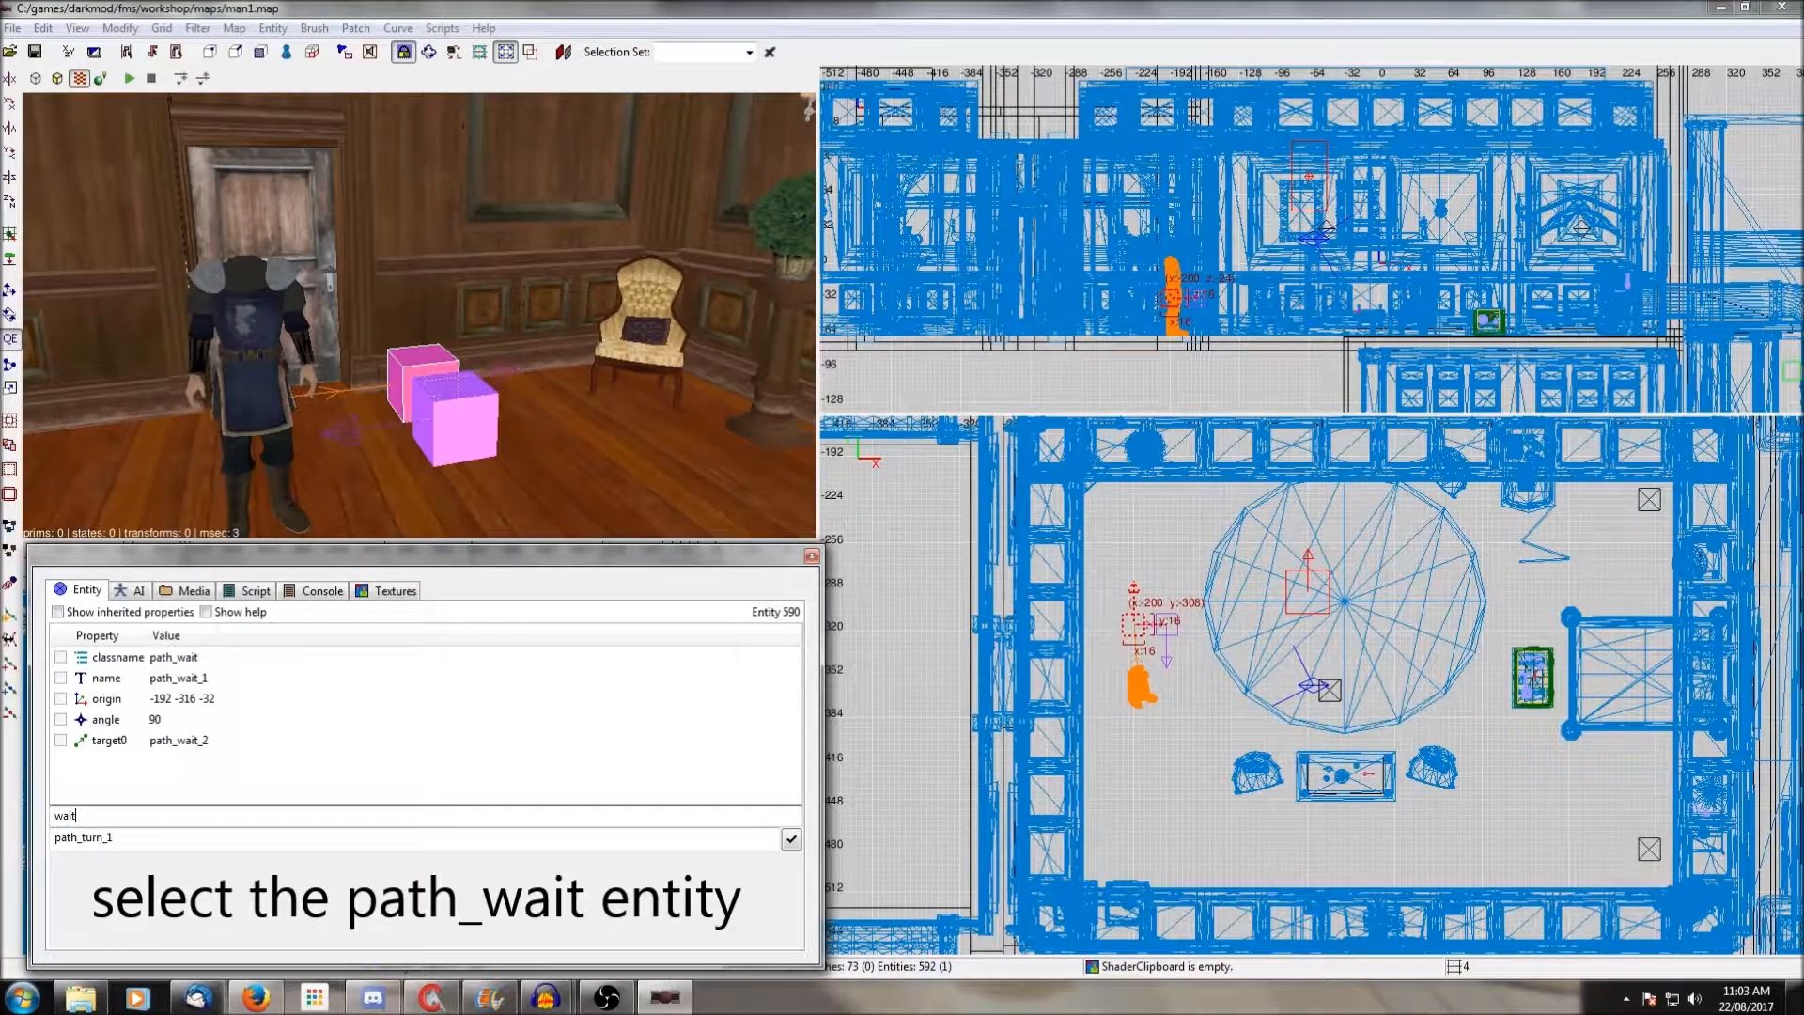
key("Tab")
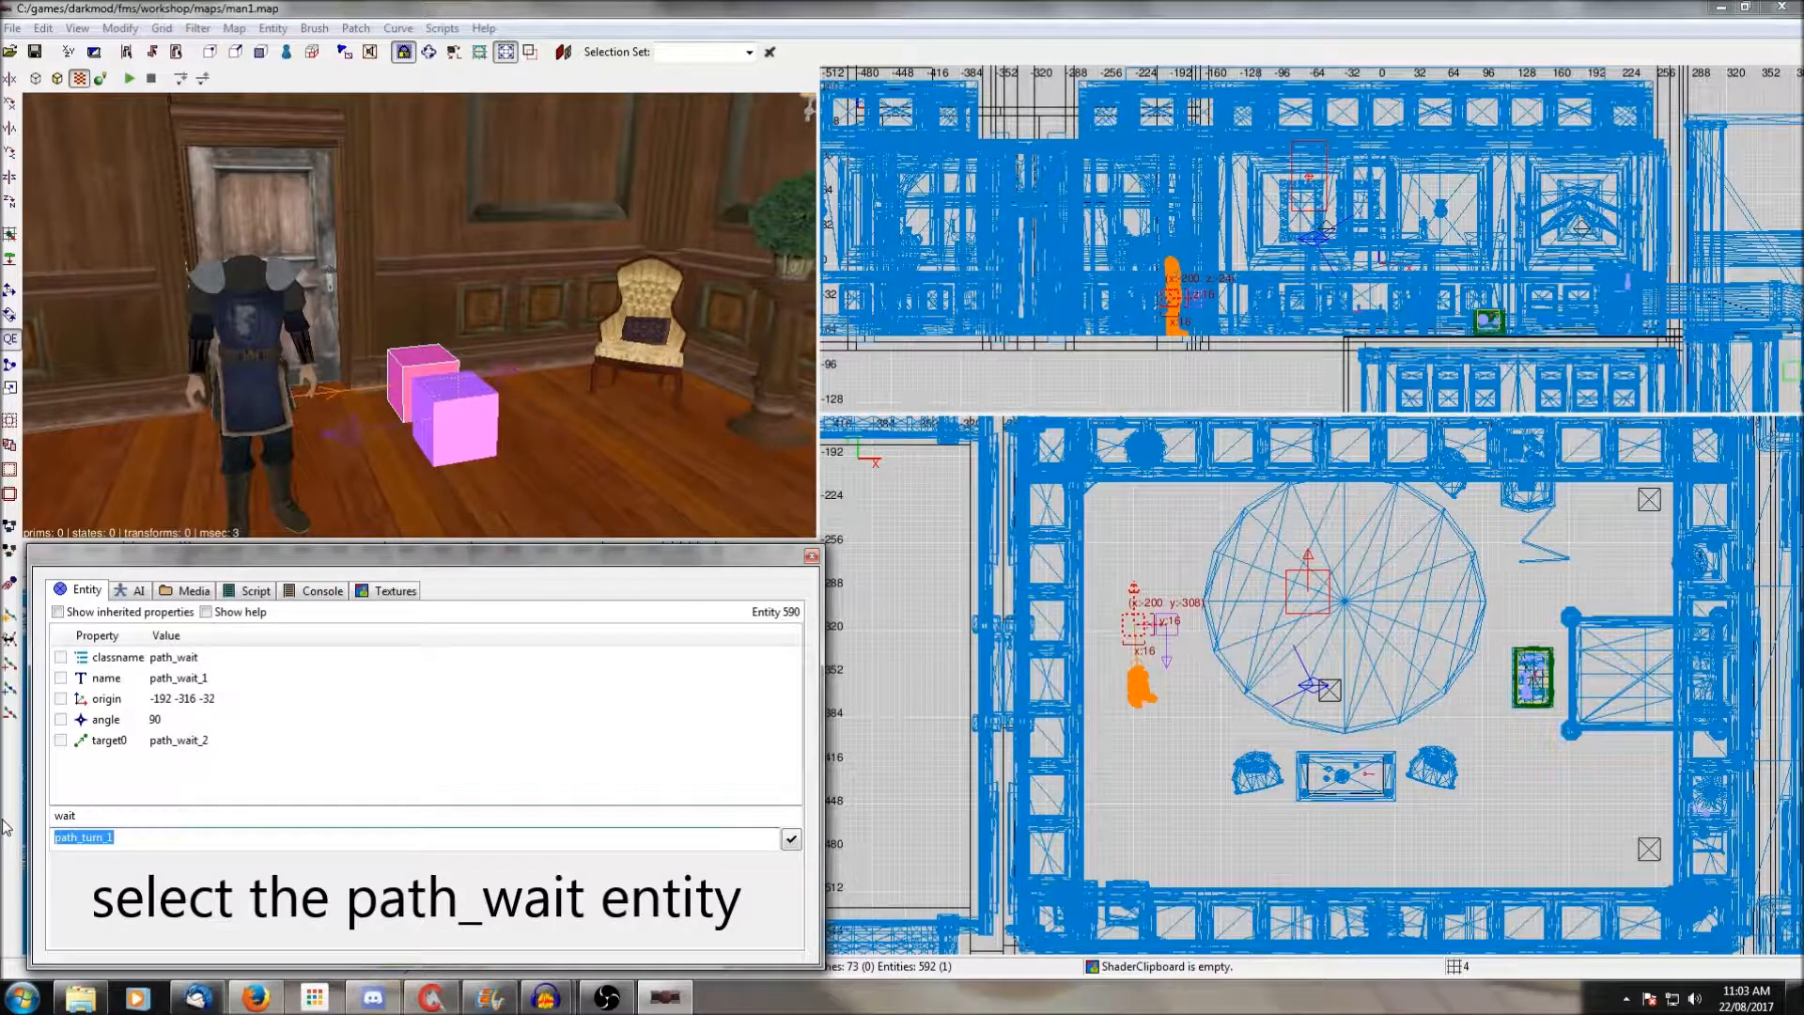
type("5")
key("Return")
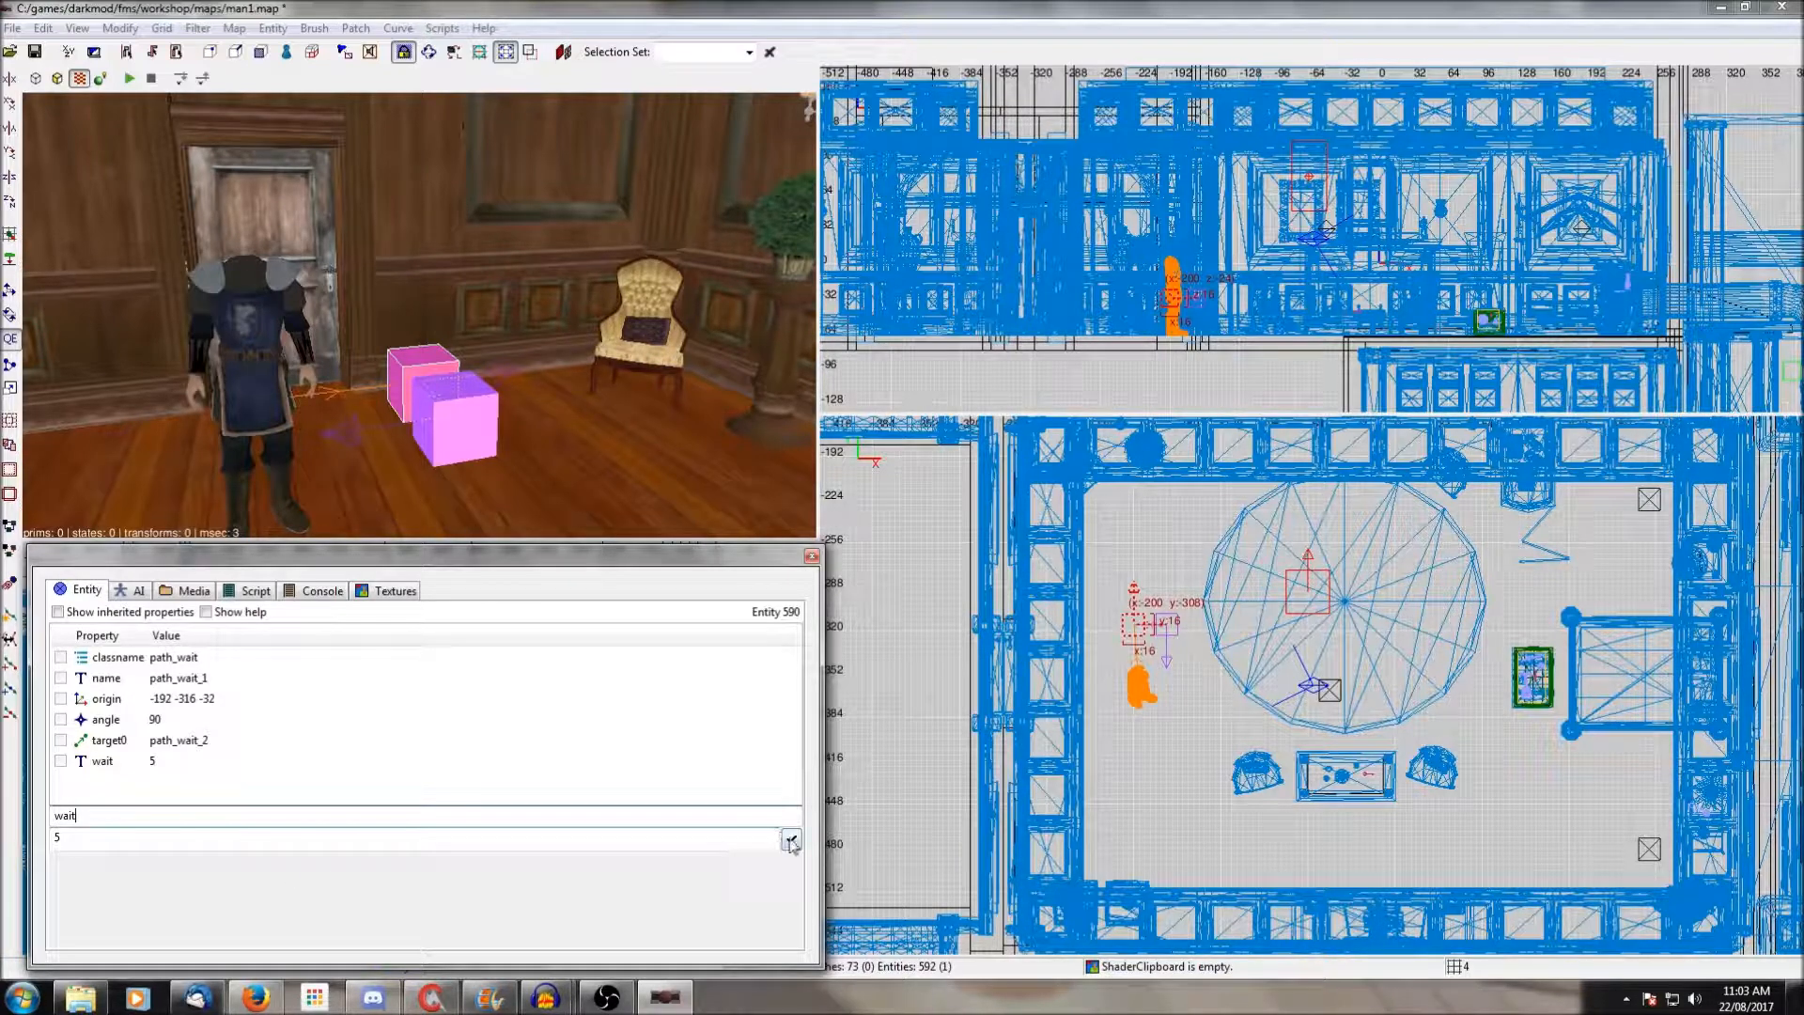
key("Escape")
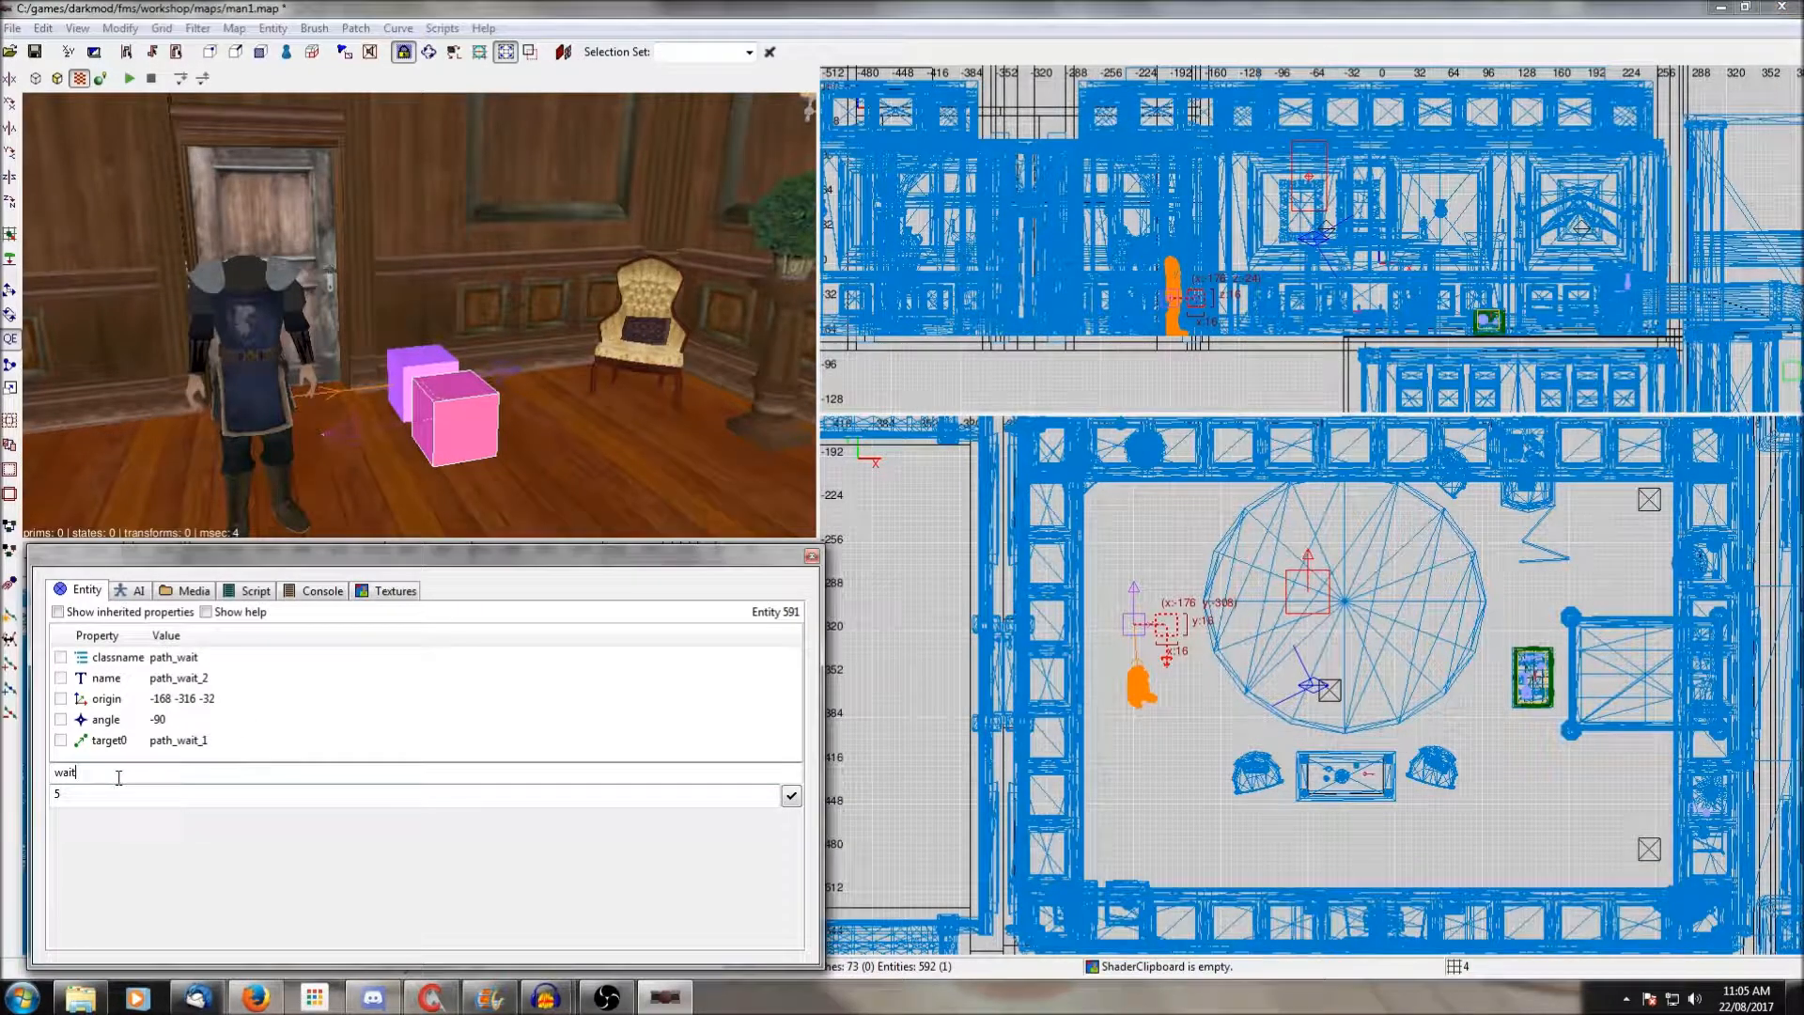
Give the second path_wait node a wait property of 5 and a wait_max property of 10.
left_click(791, 796)
scroll(502, 701, "down", 1)
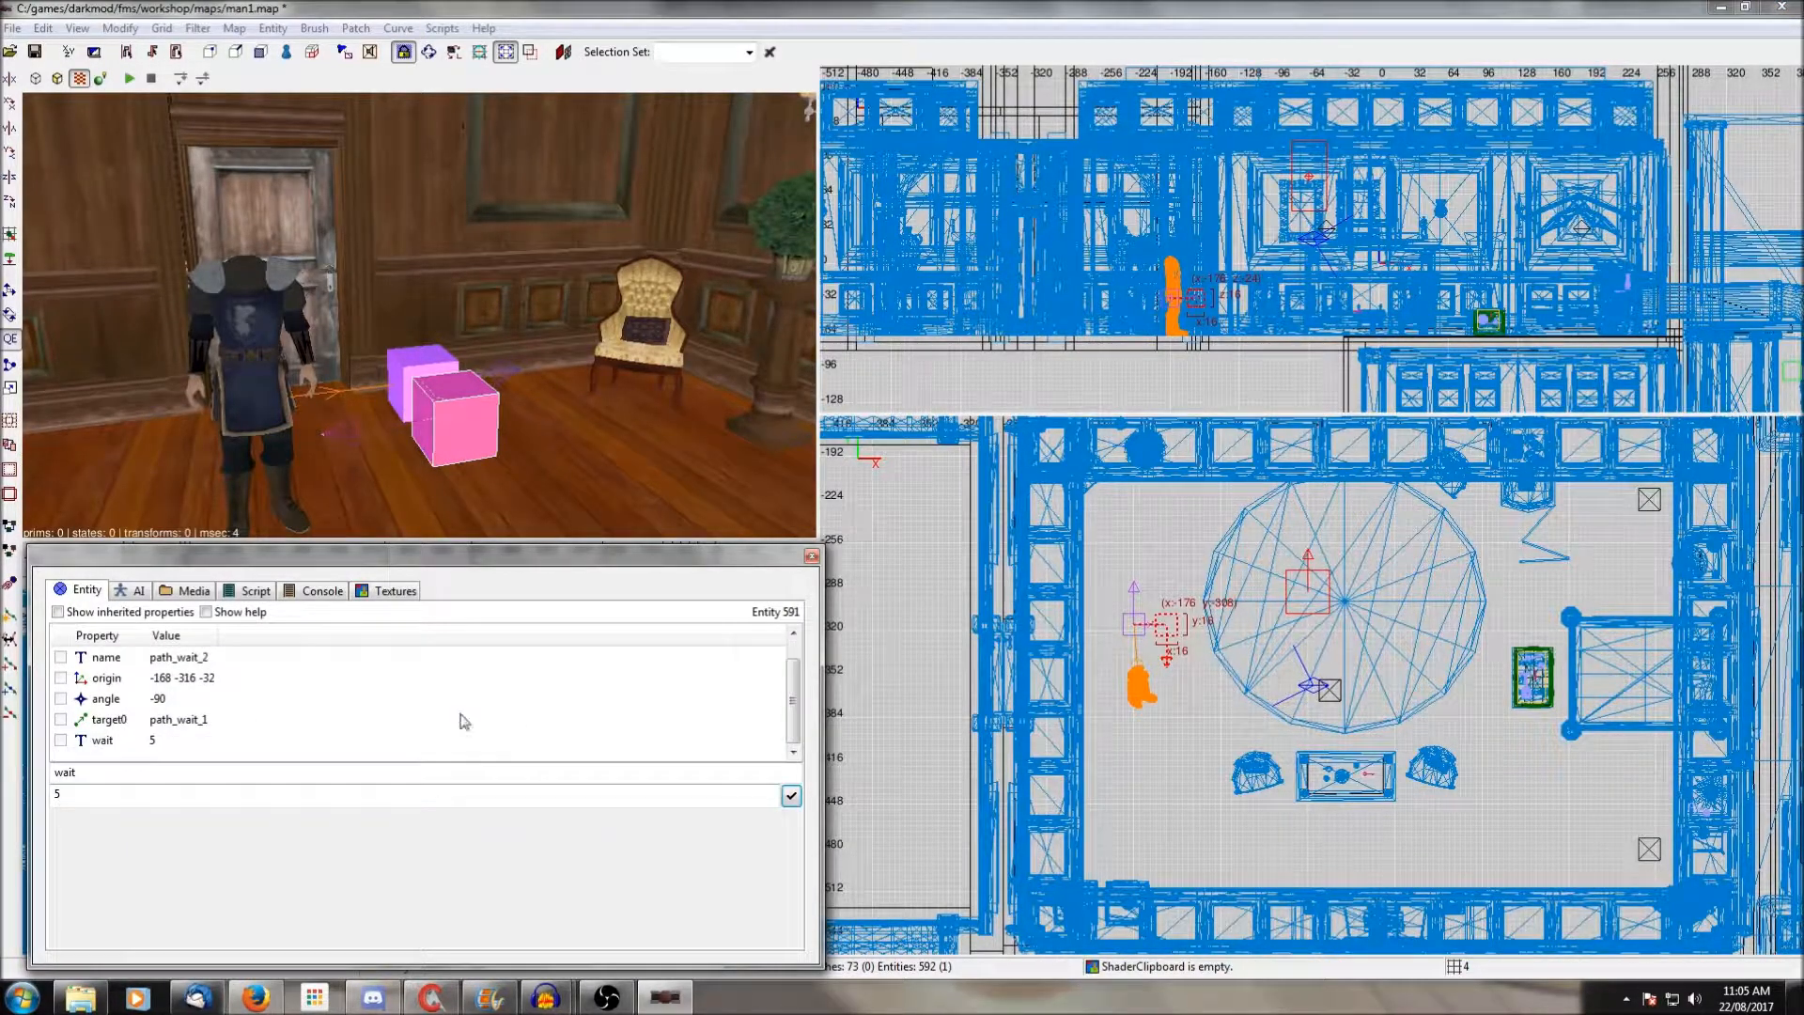
left_click(104, 771)
type("_max")
left_click_drag(101, 794, 36, 797)
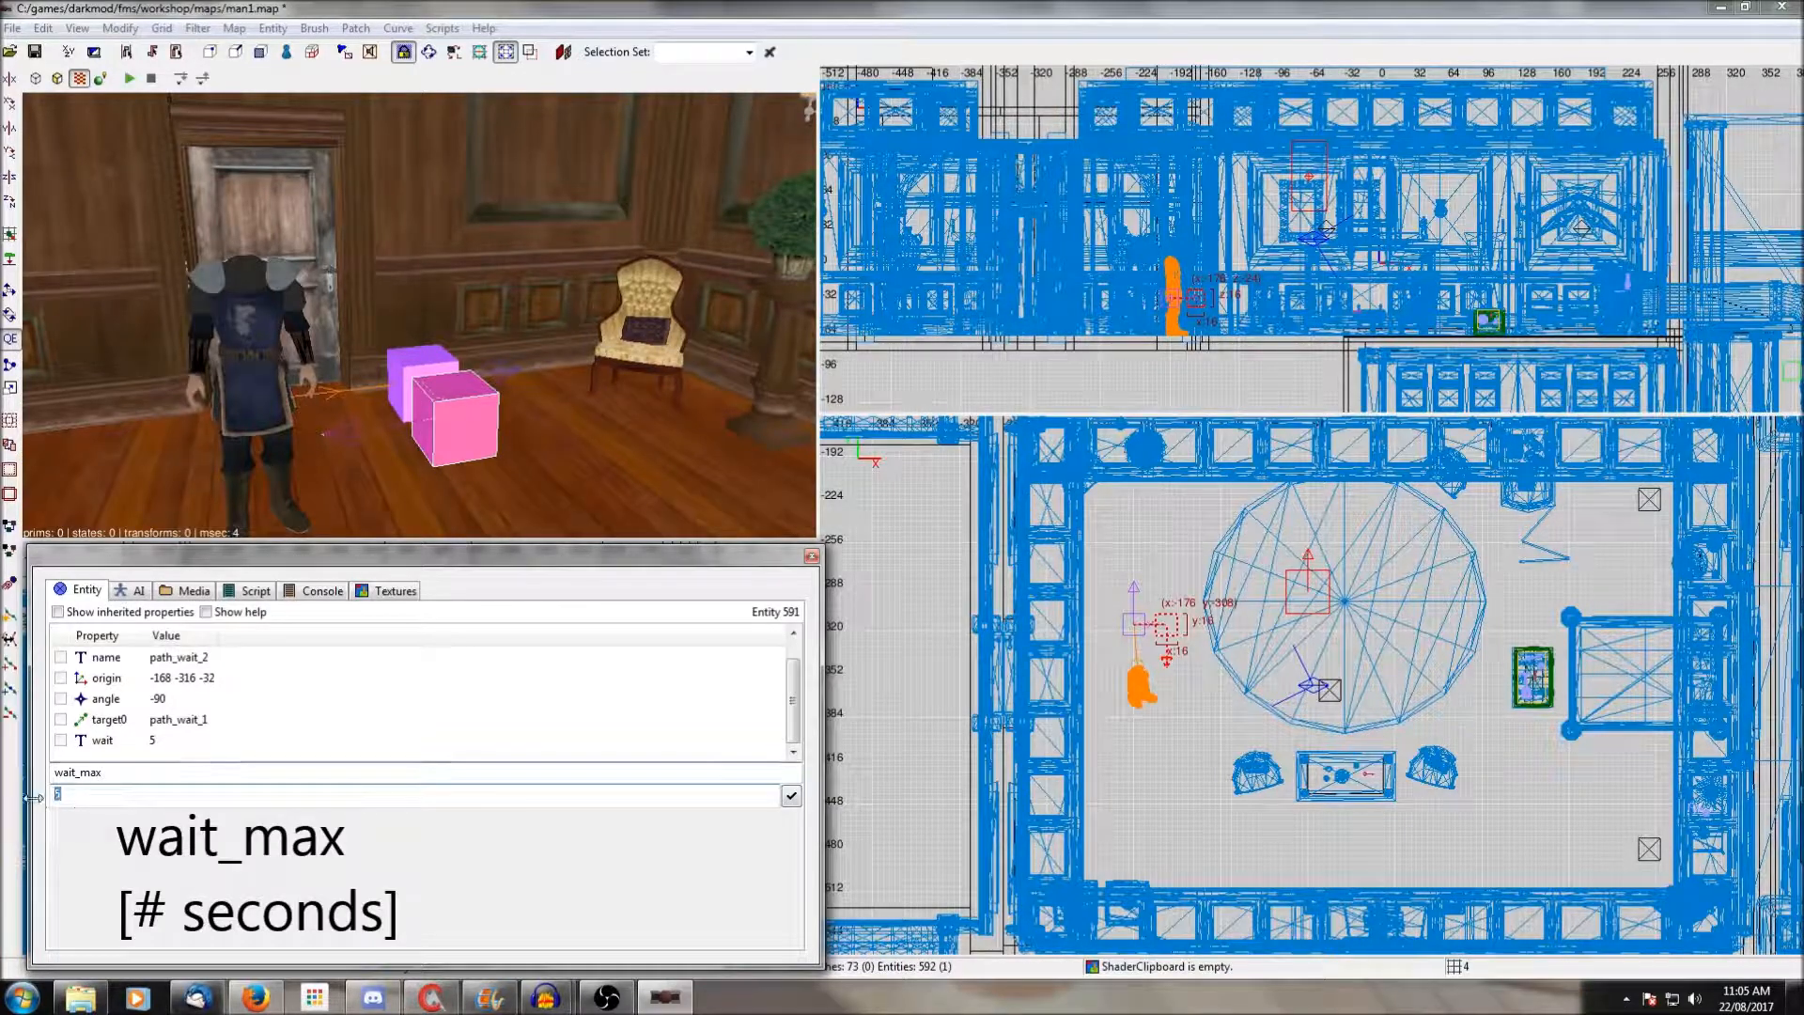
type("10")
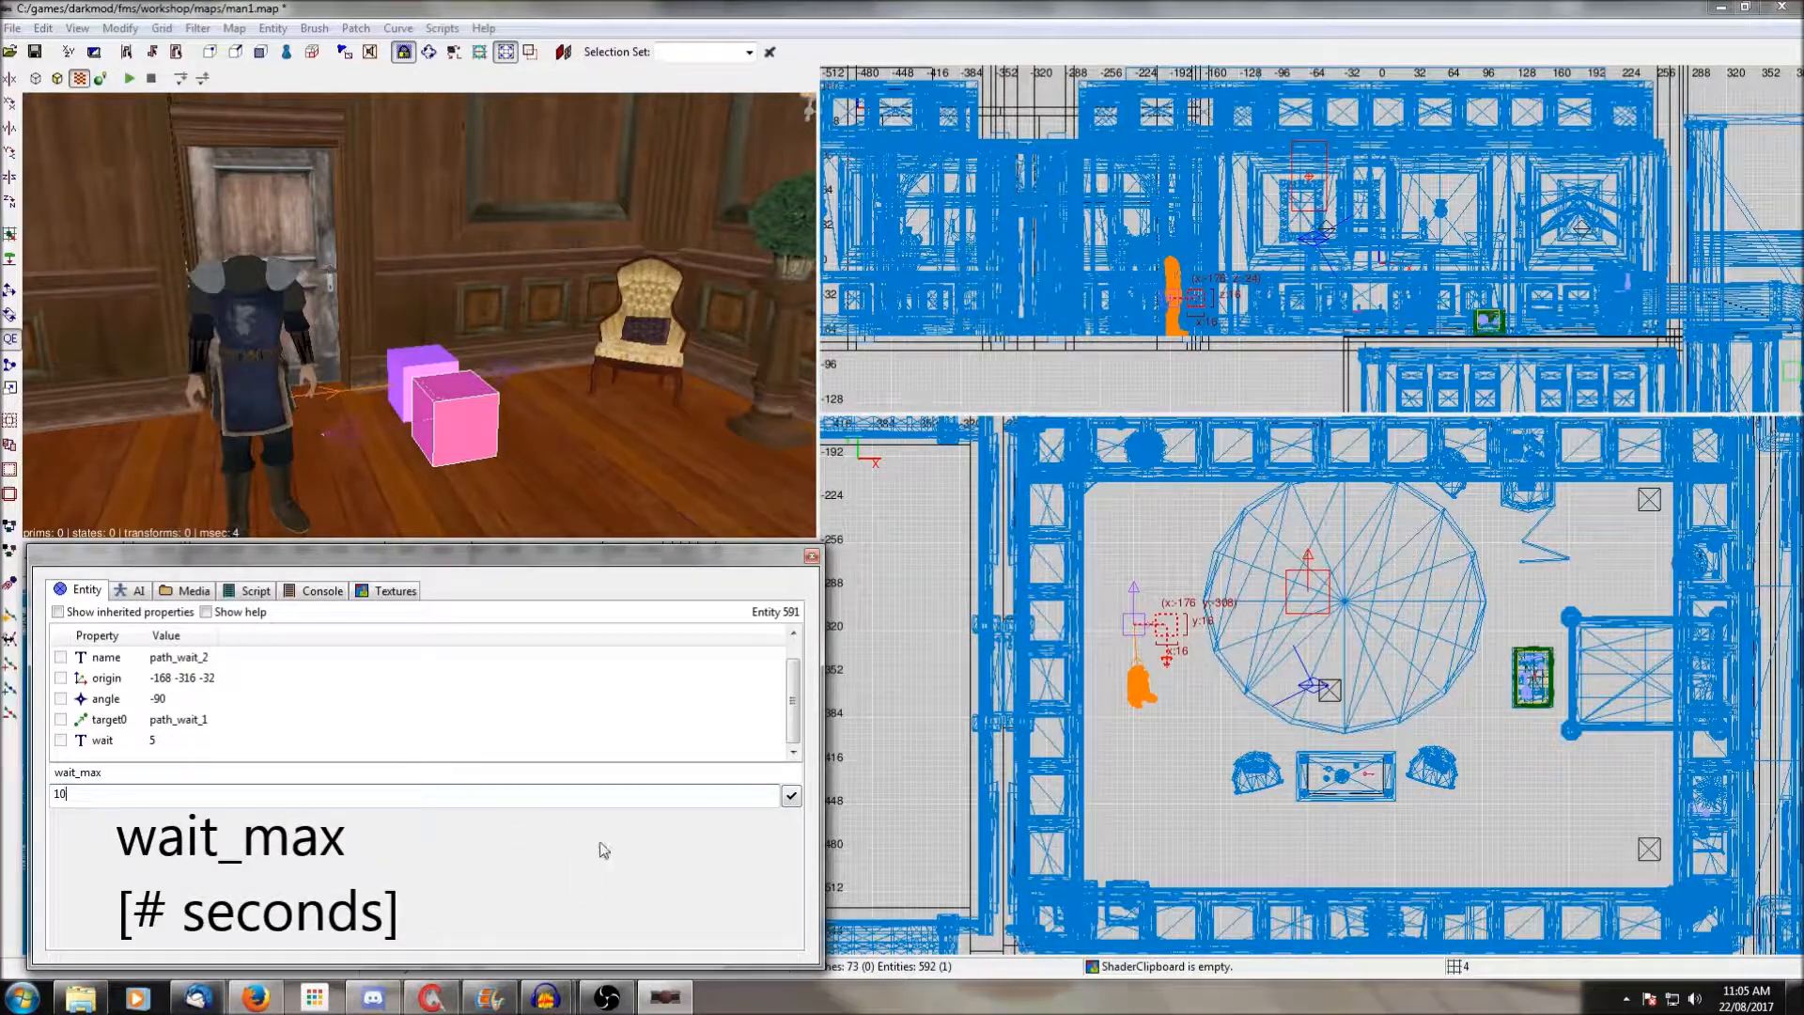
left_click(793, 799)
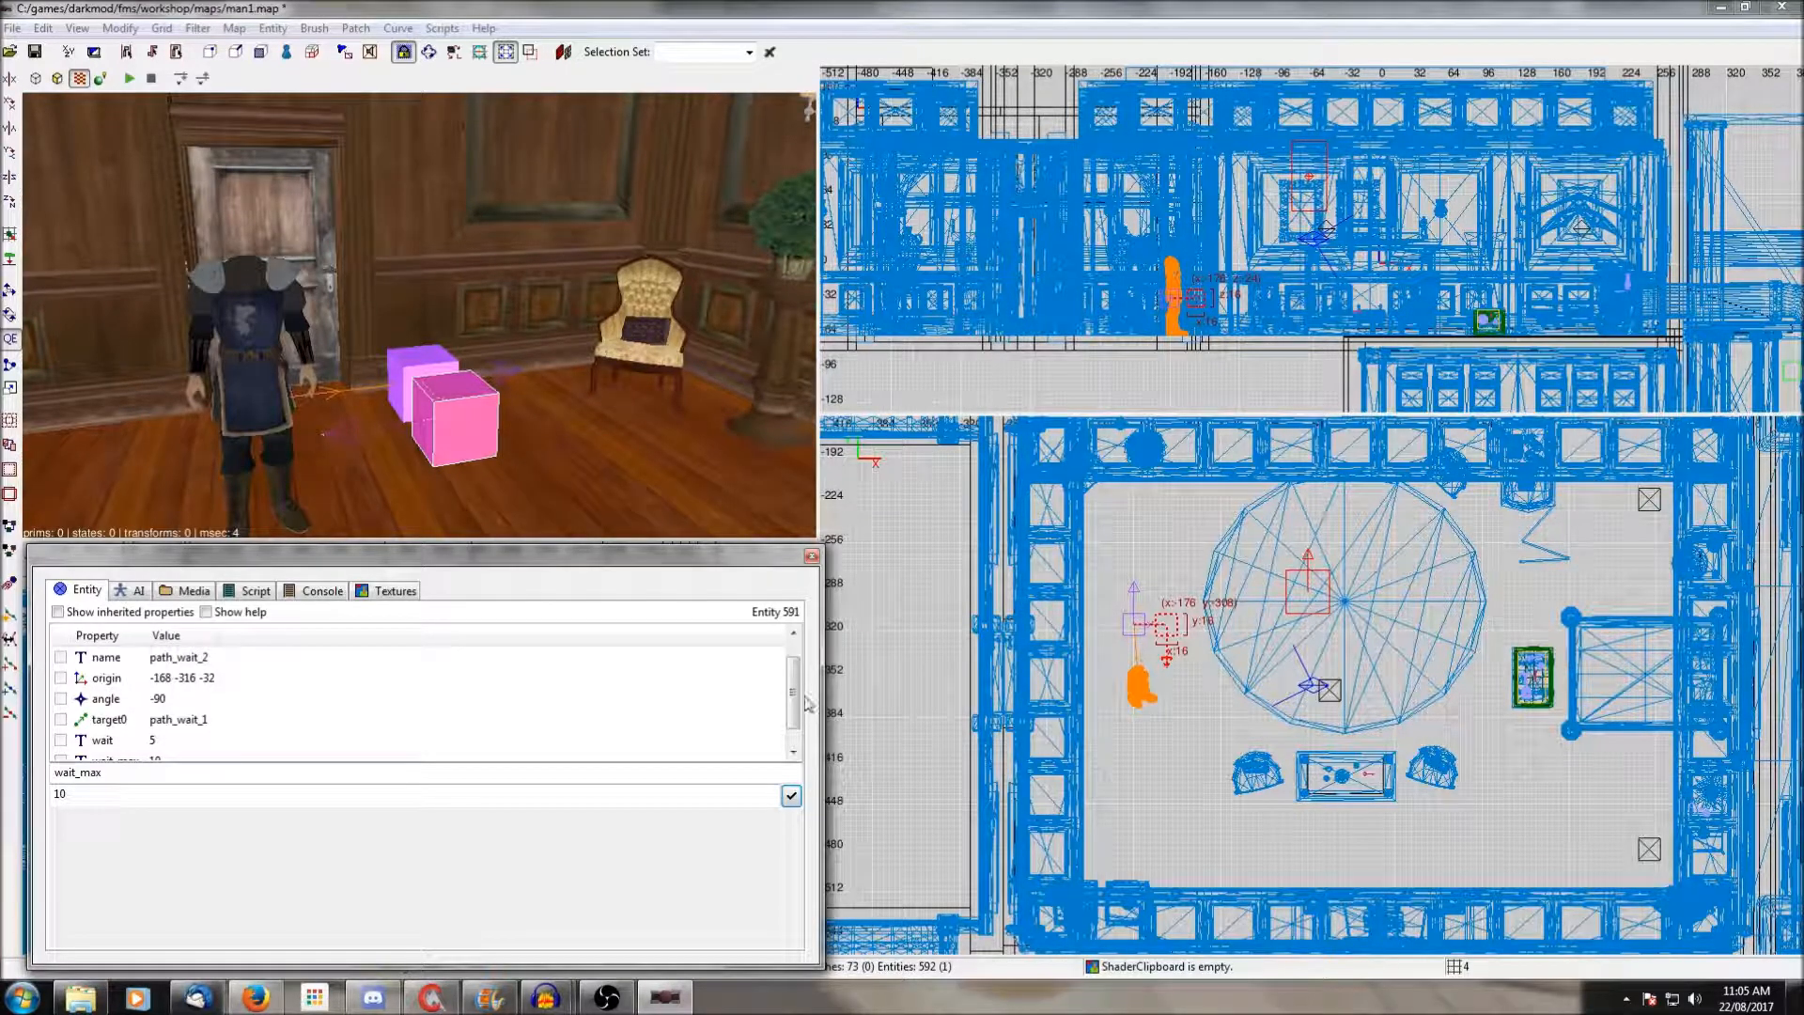
left_click_drag(799, 695, 802, 716)
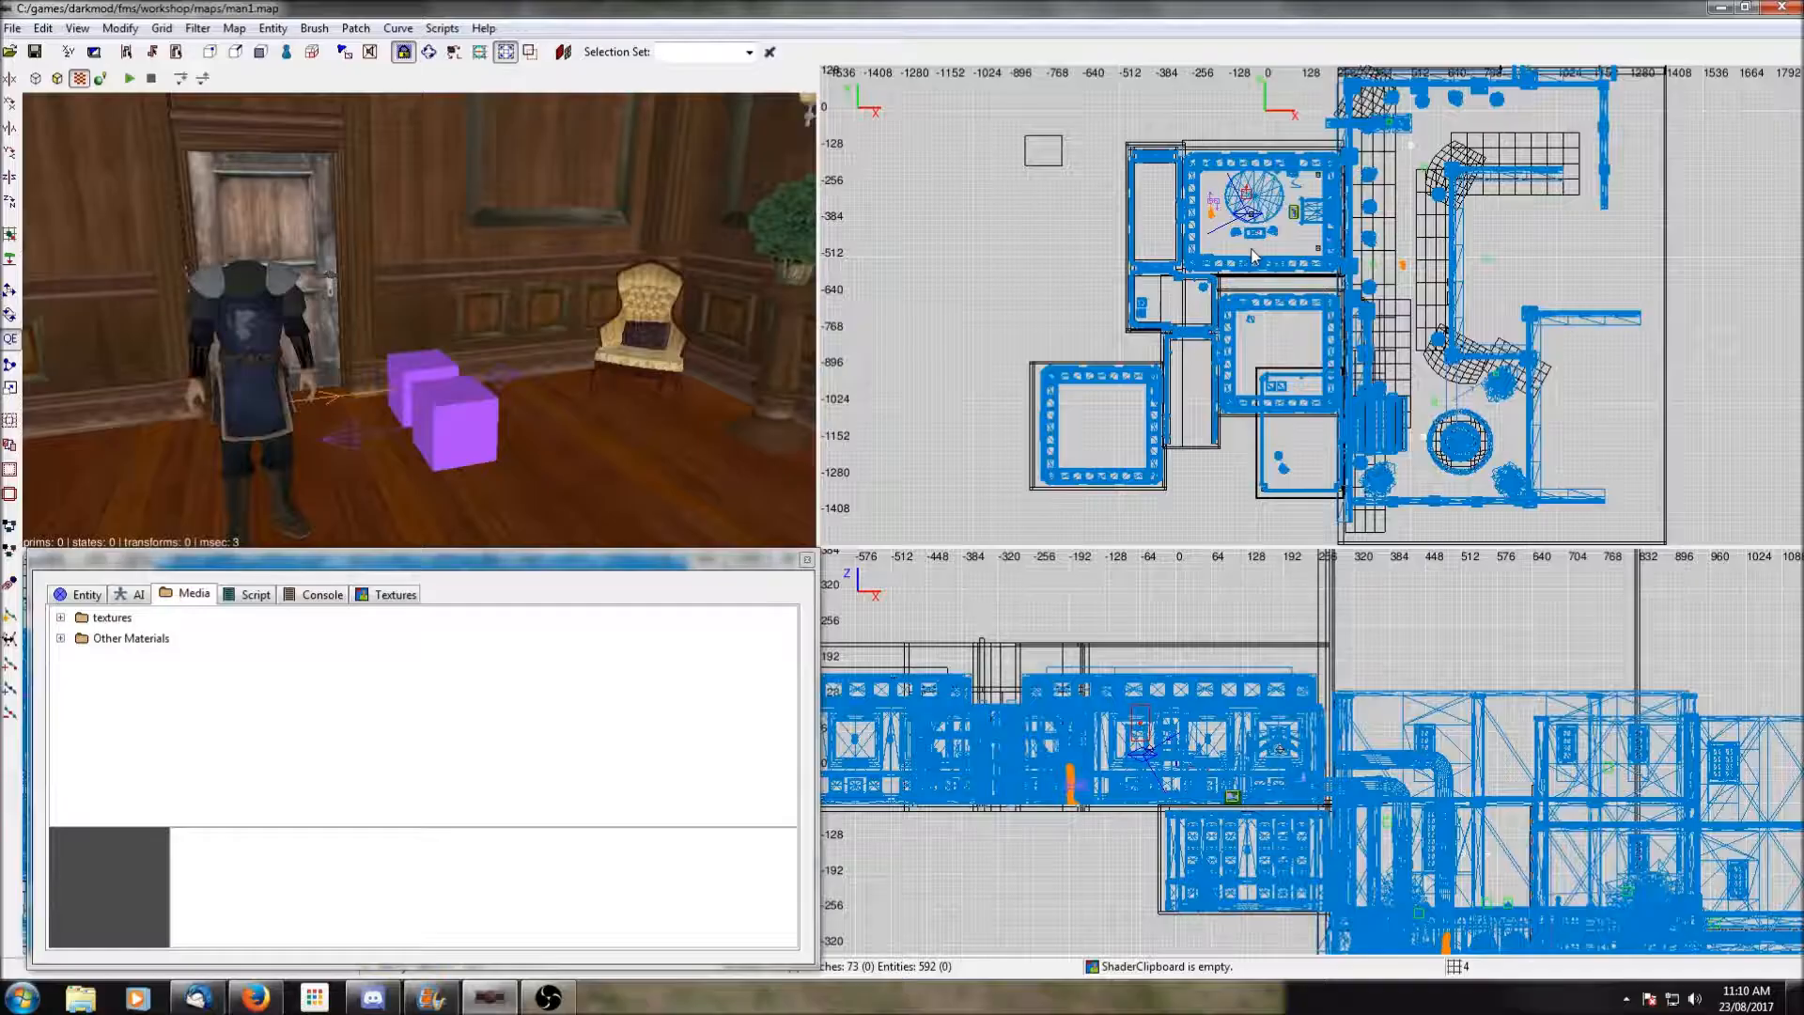
Create a path_corner entity from the Paths category near the upper end of the corridor beside the guard's room.
right_click(1156, 176)
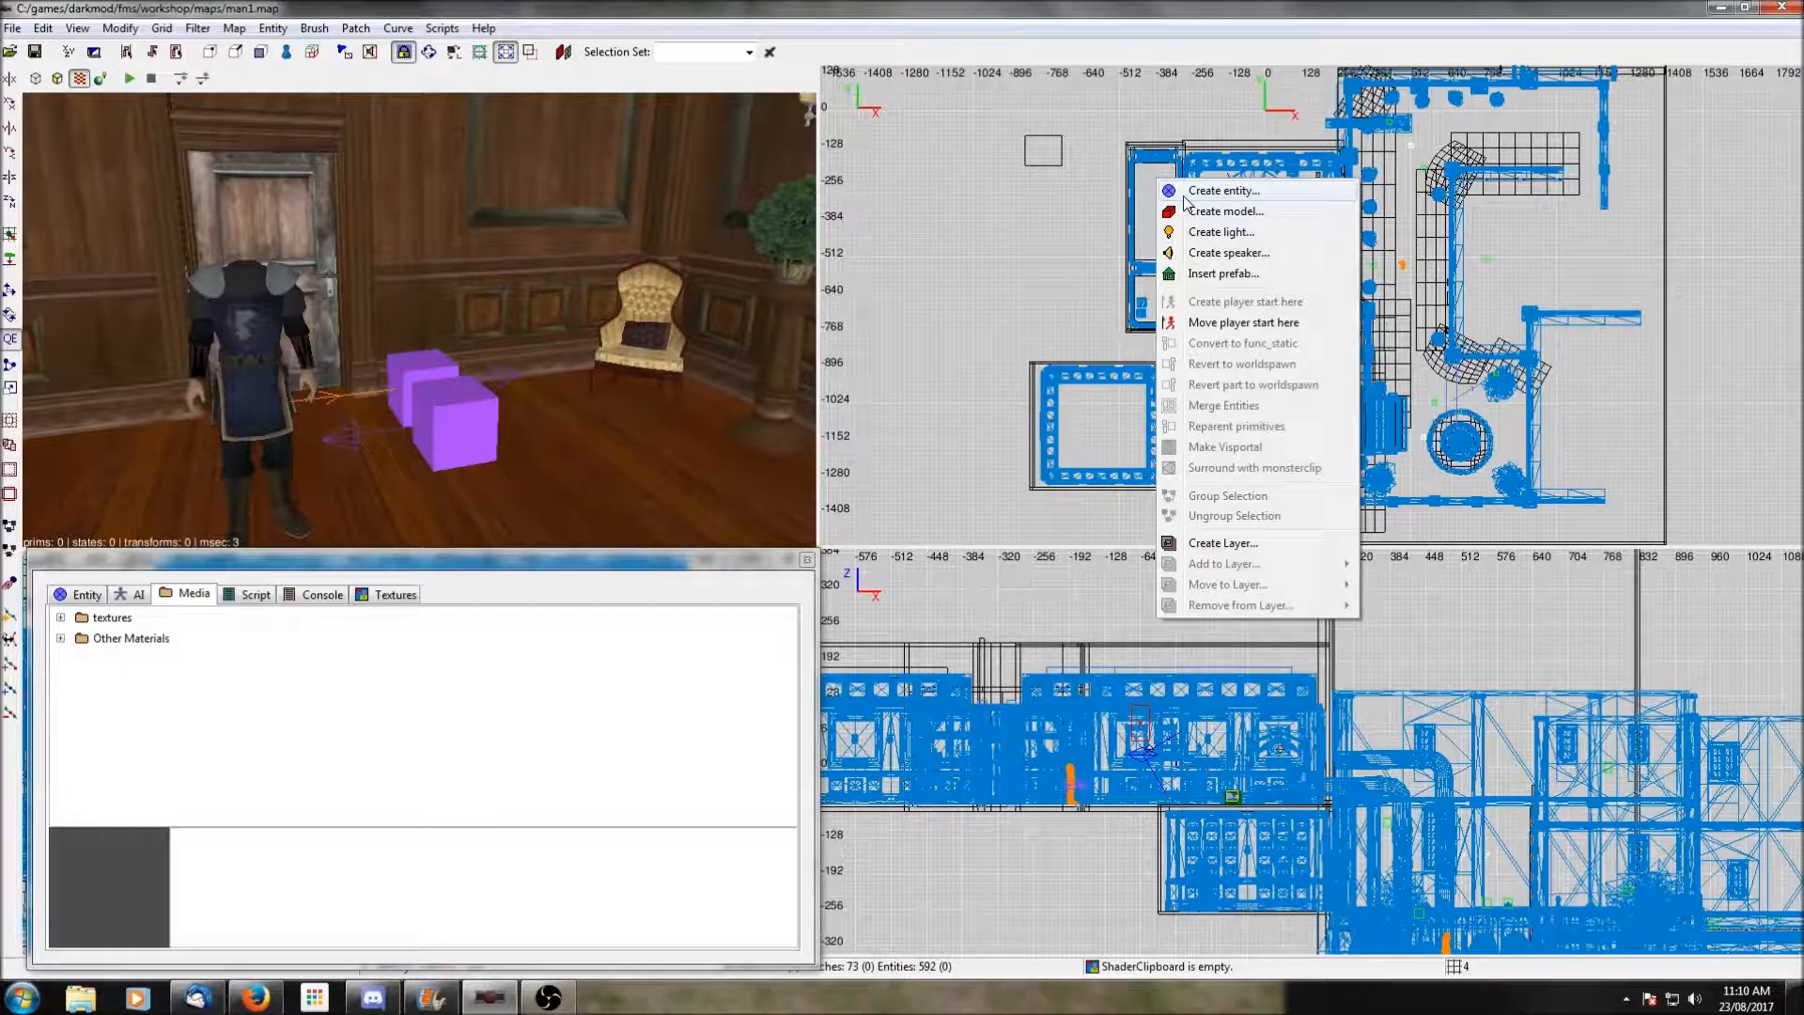
left_click(1221, 191)
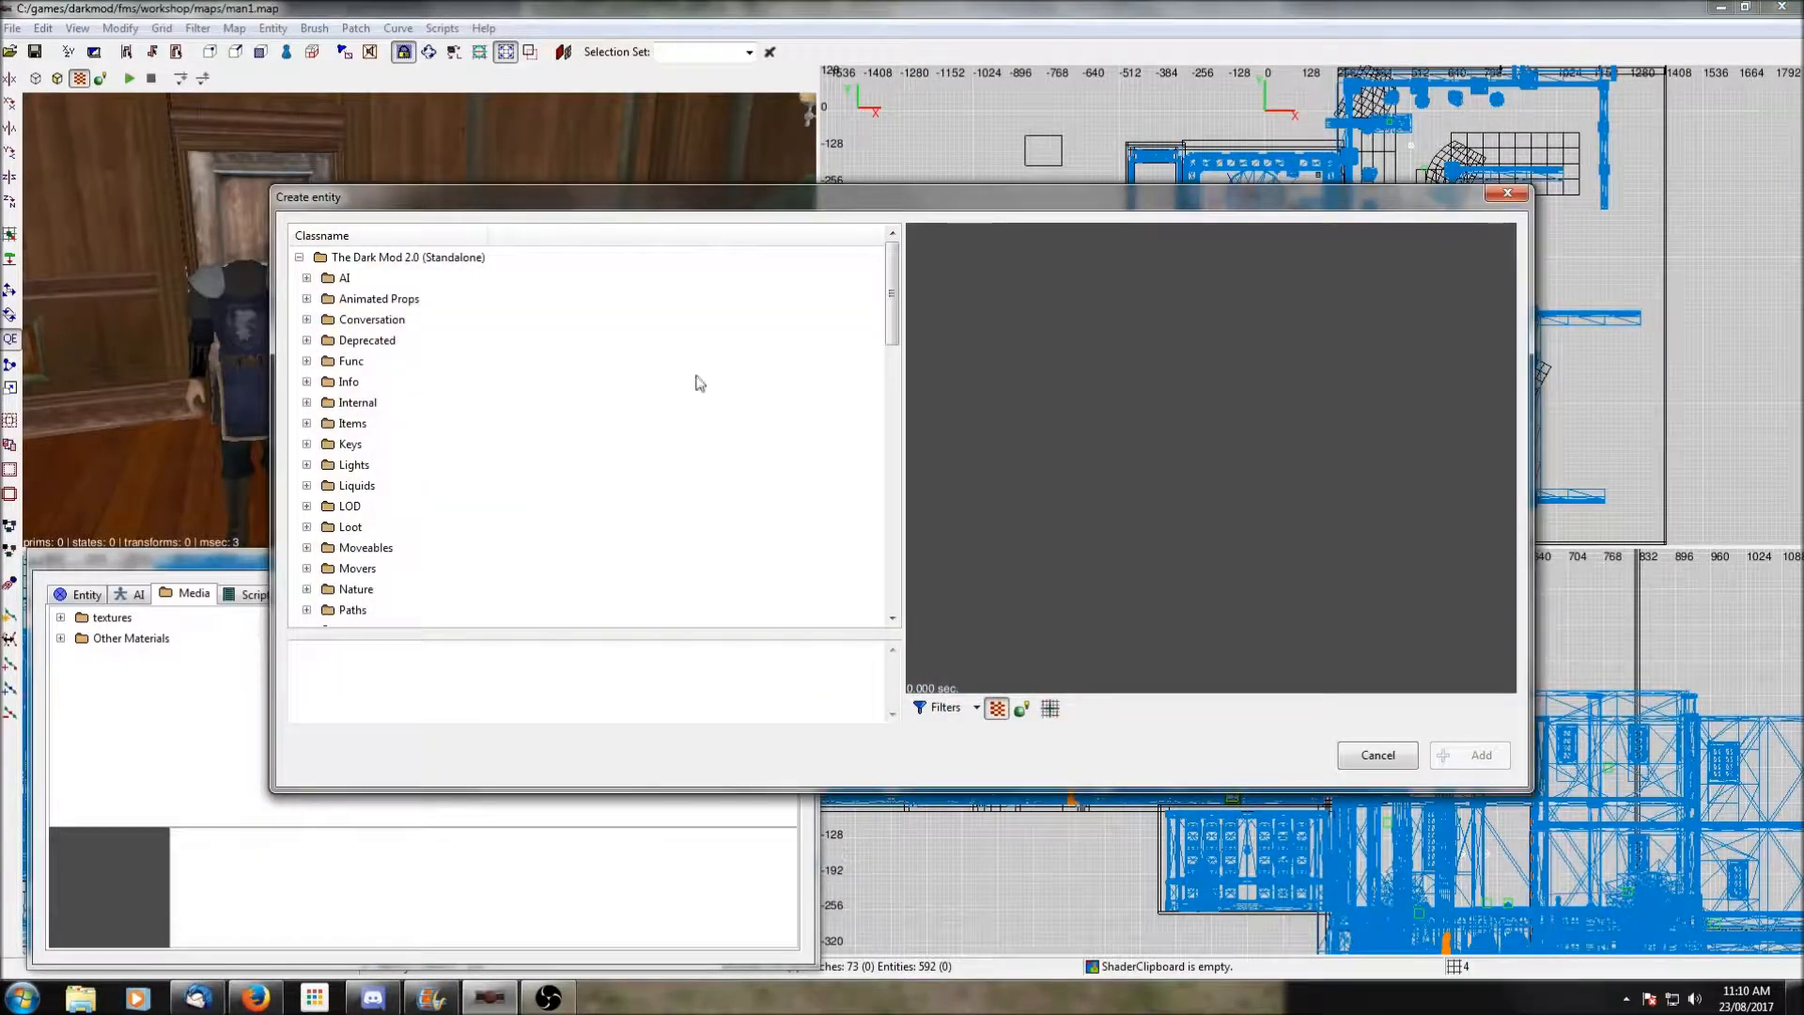
scroll(387, 407, "down", 2)
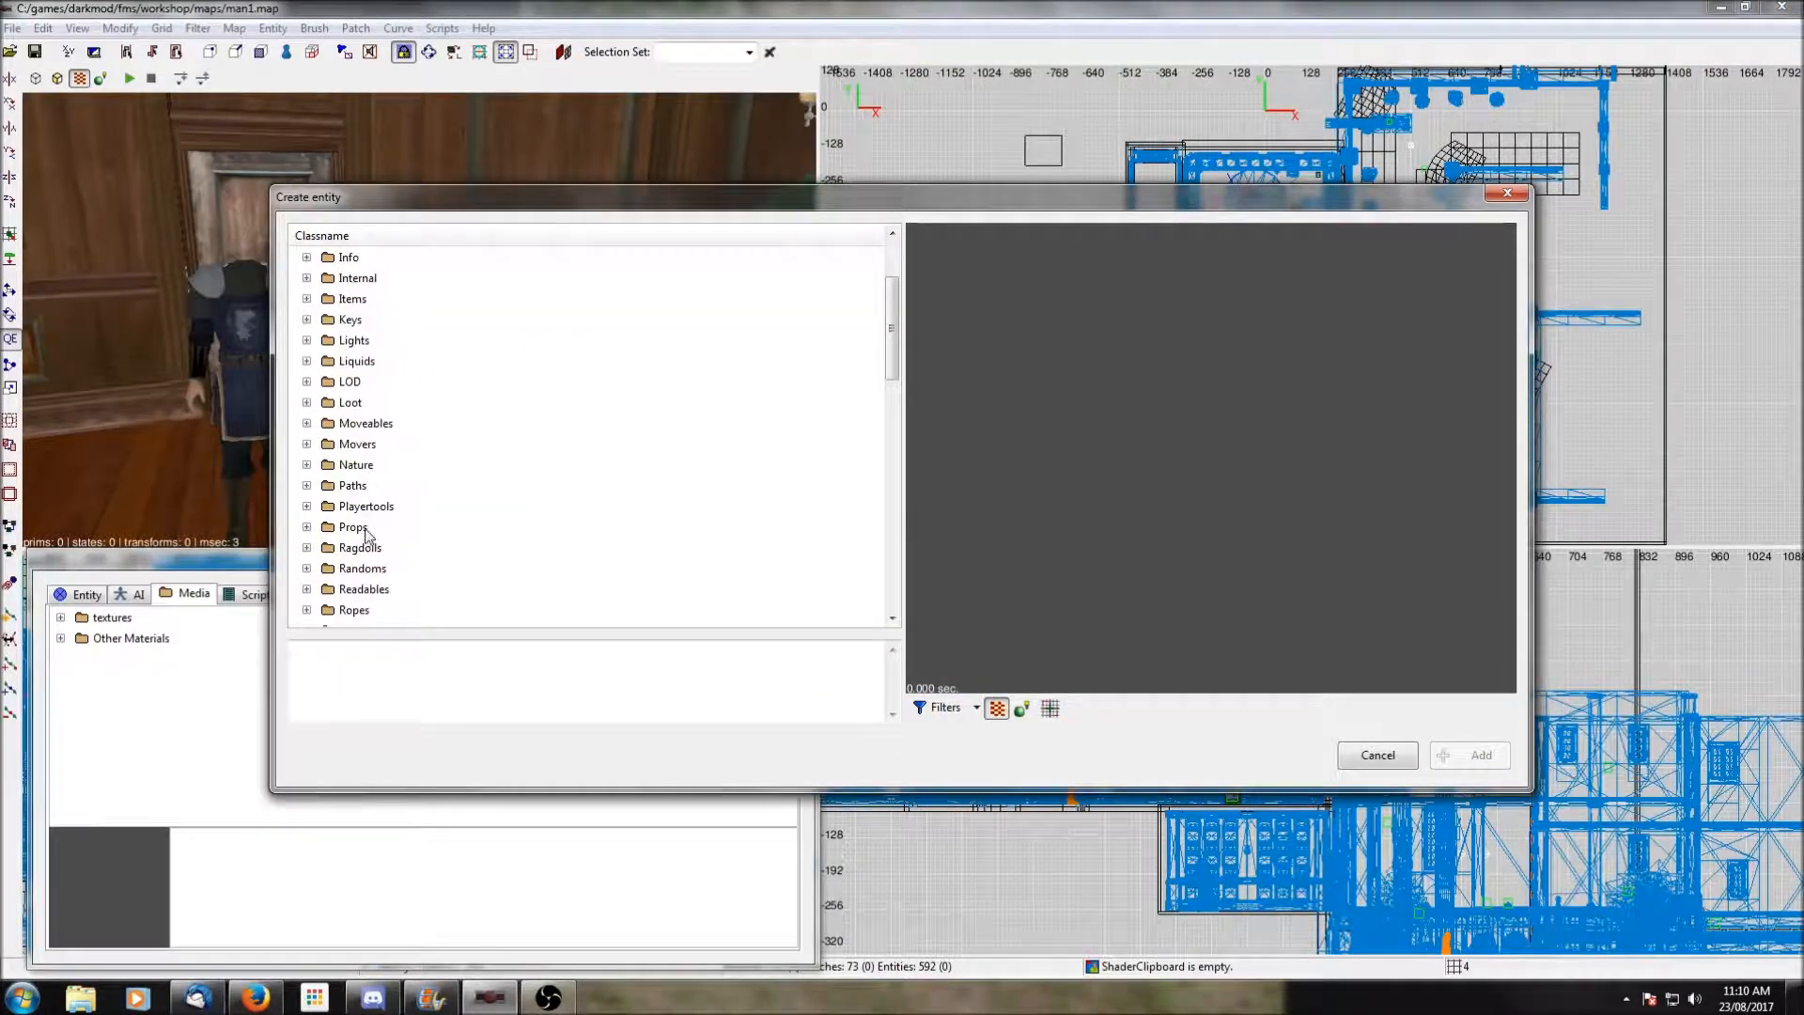
left_click(307, 485)
scroll(338, 451, "down", 3)
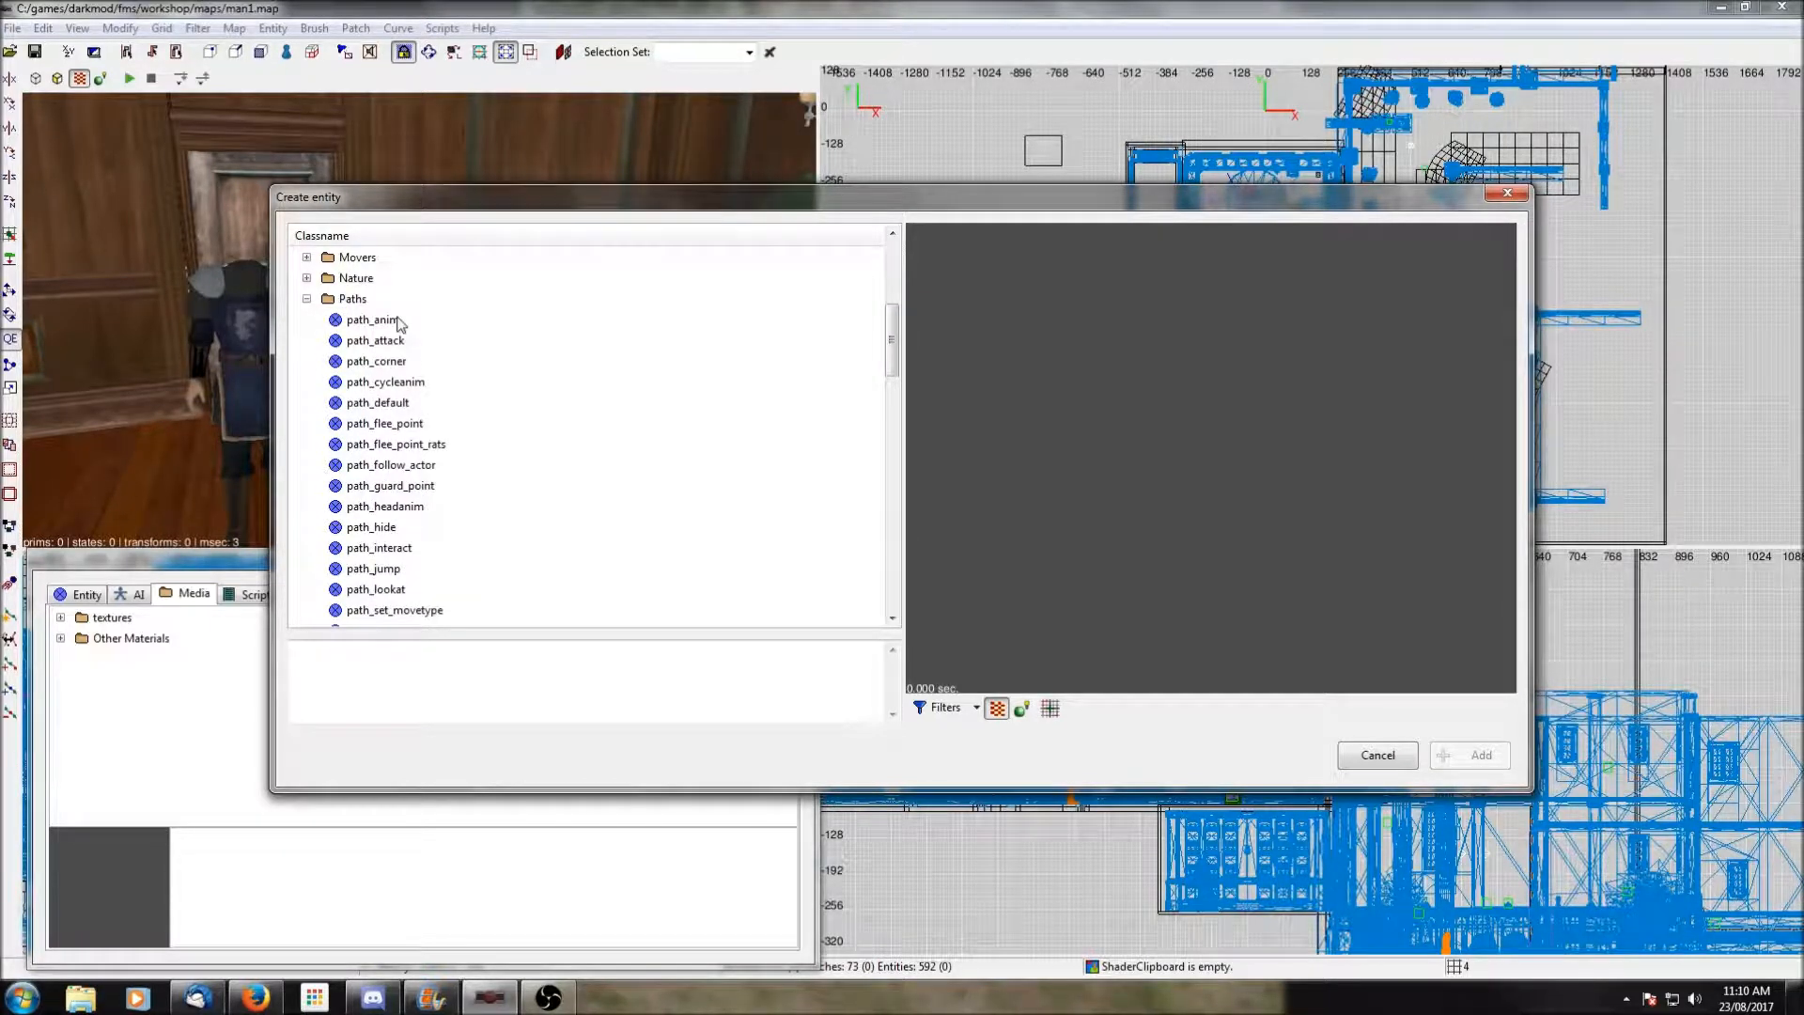
left_click(390, 366)
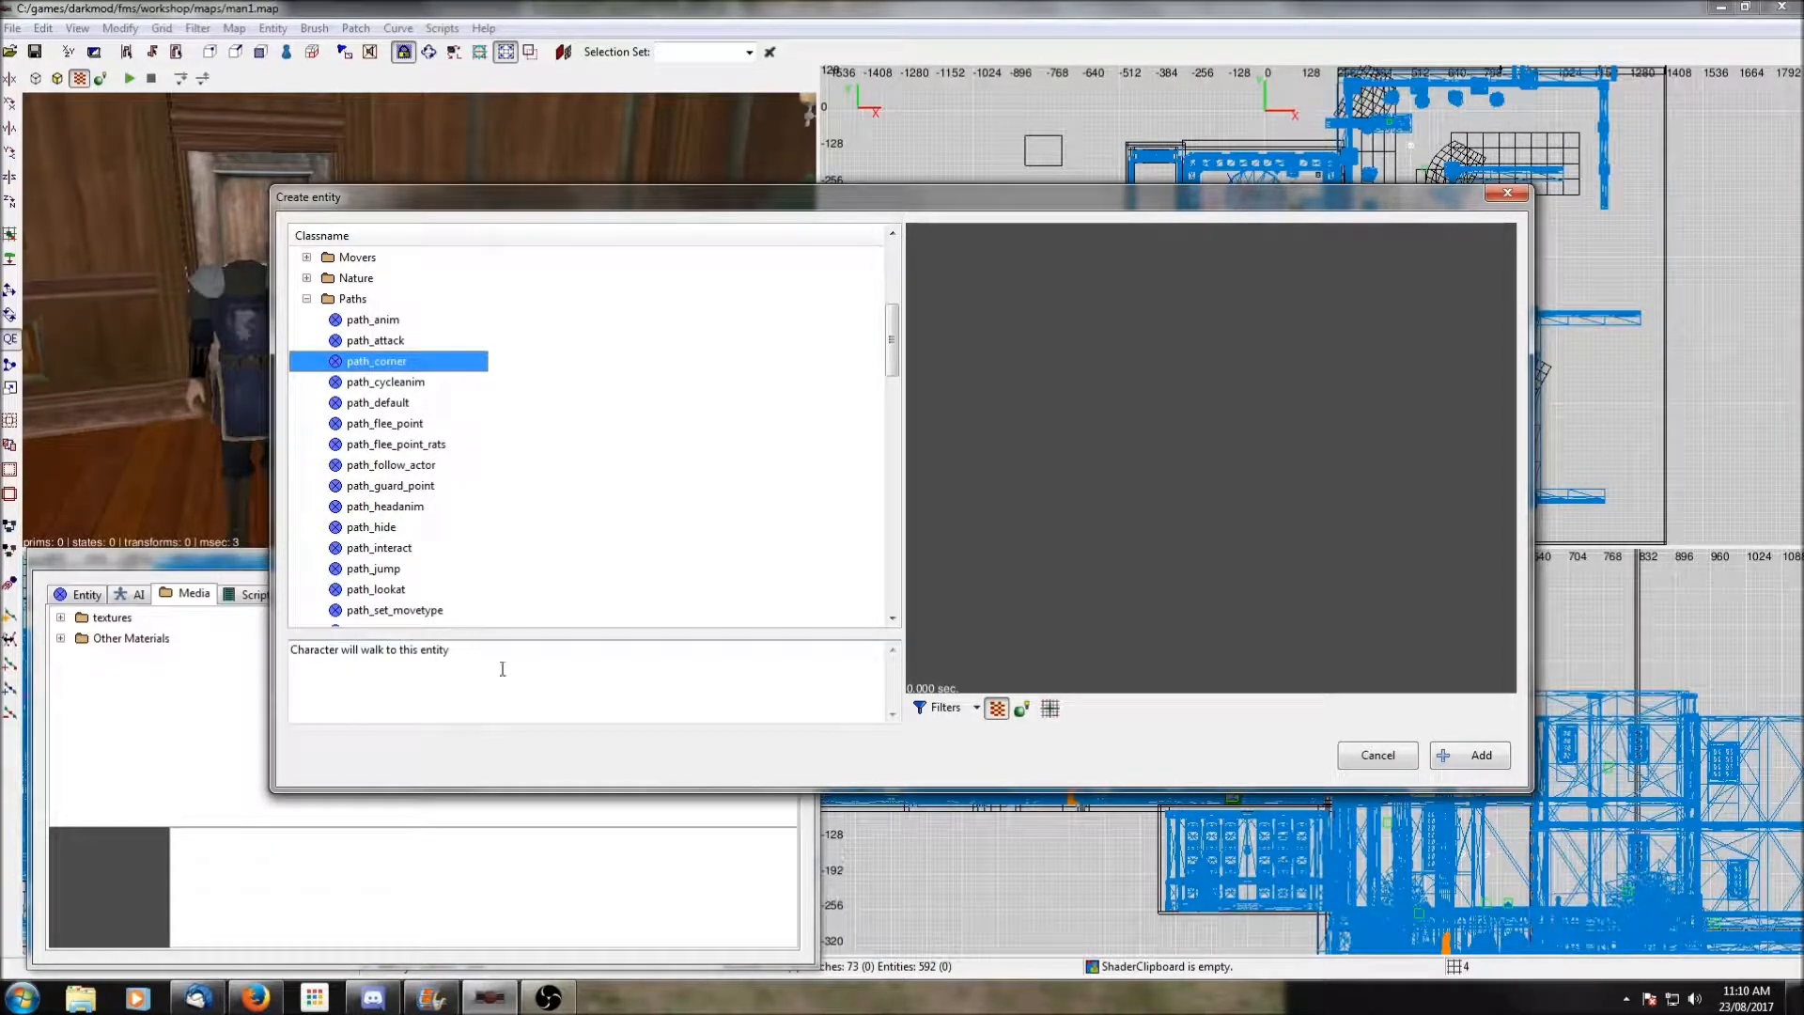
left_click(1477, 755)
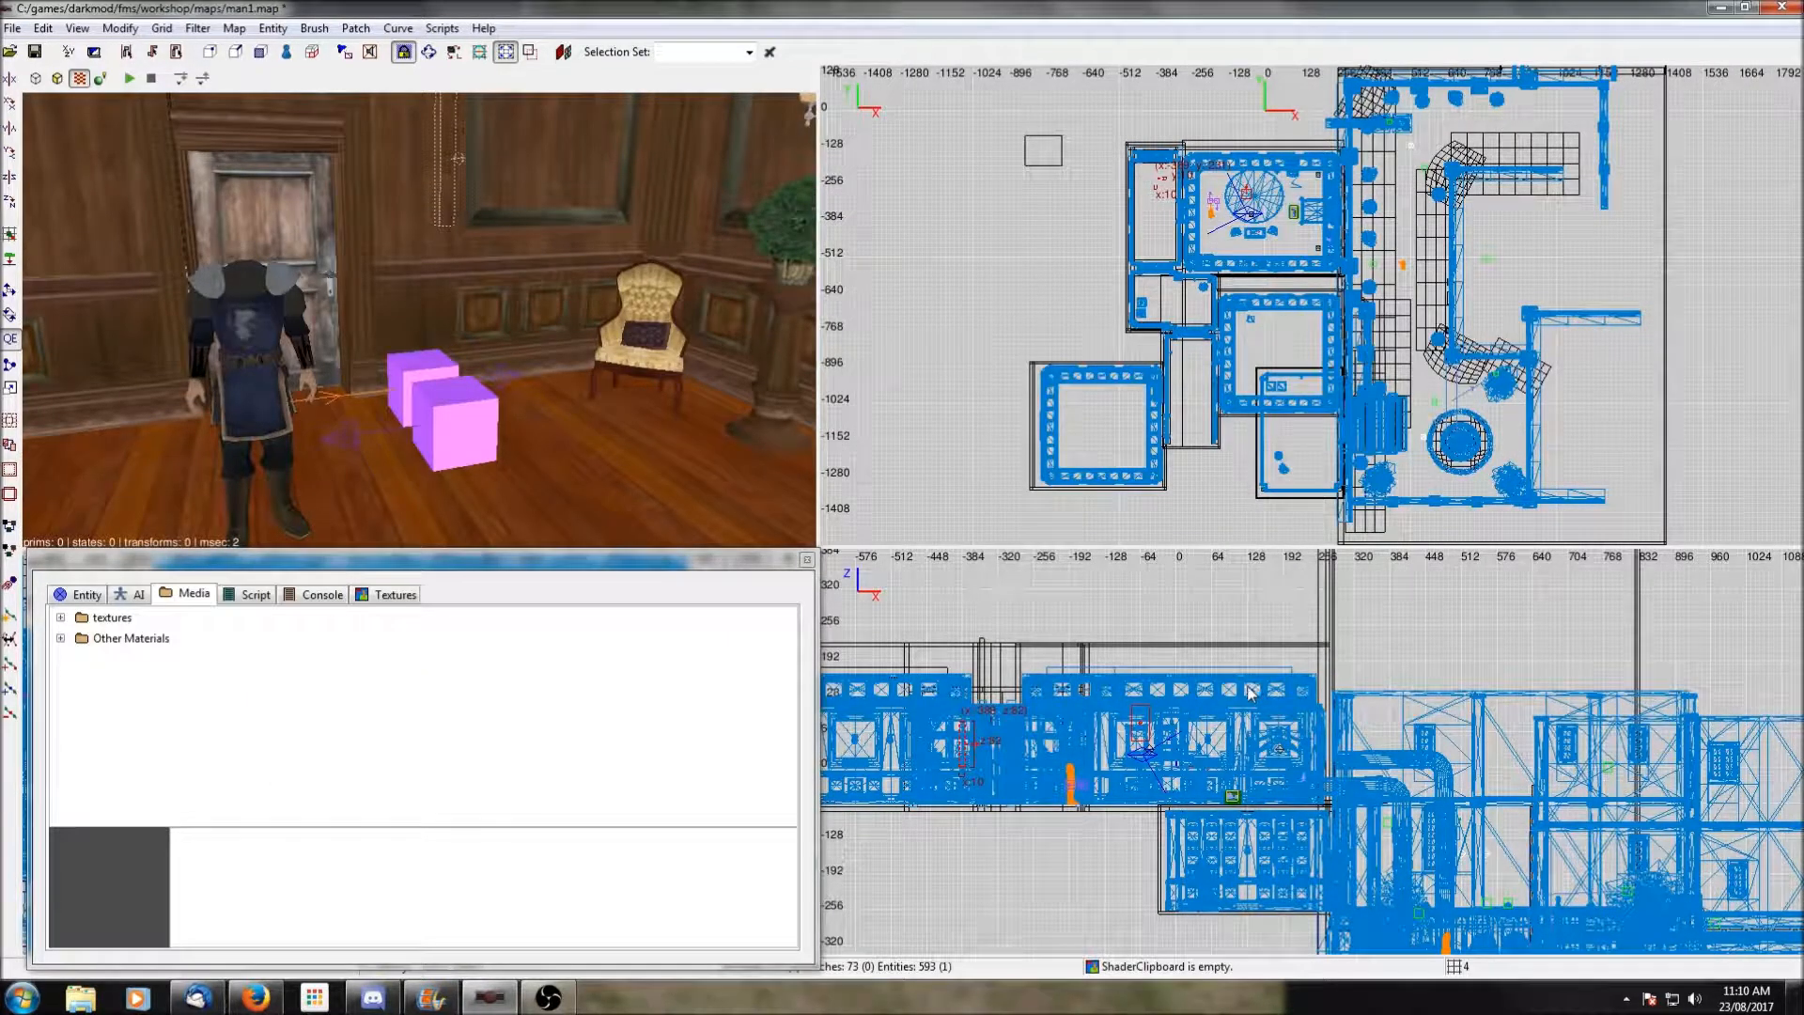
Bring the new path_corner into the camera view and drop it onto the corridor floor.
right_click(1252, 742)
left_click(1152, 719)
scroll(1152, 718, "up", 2)
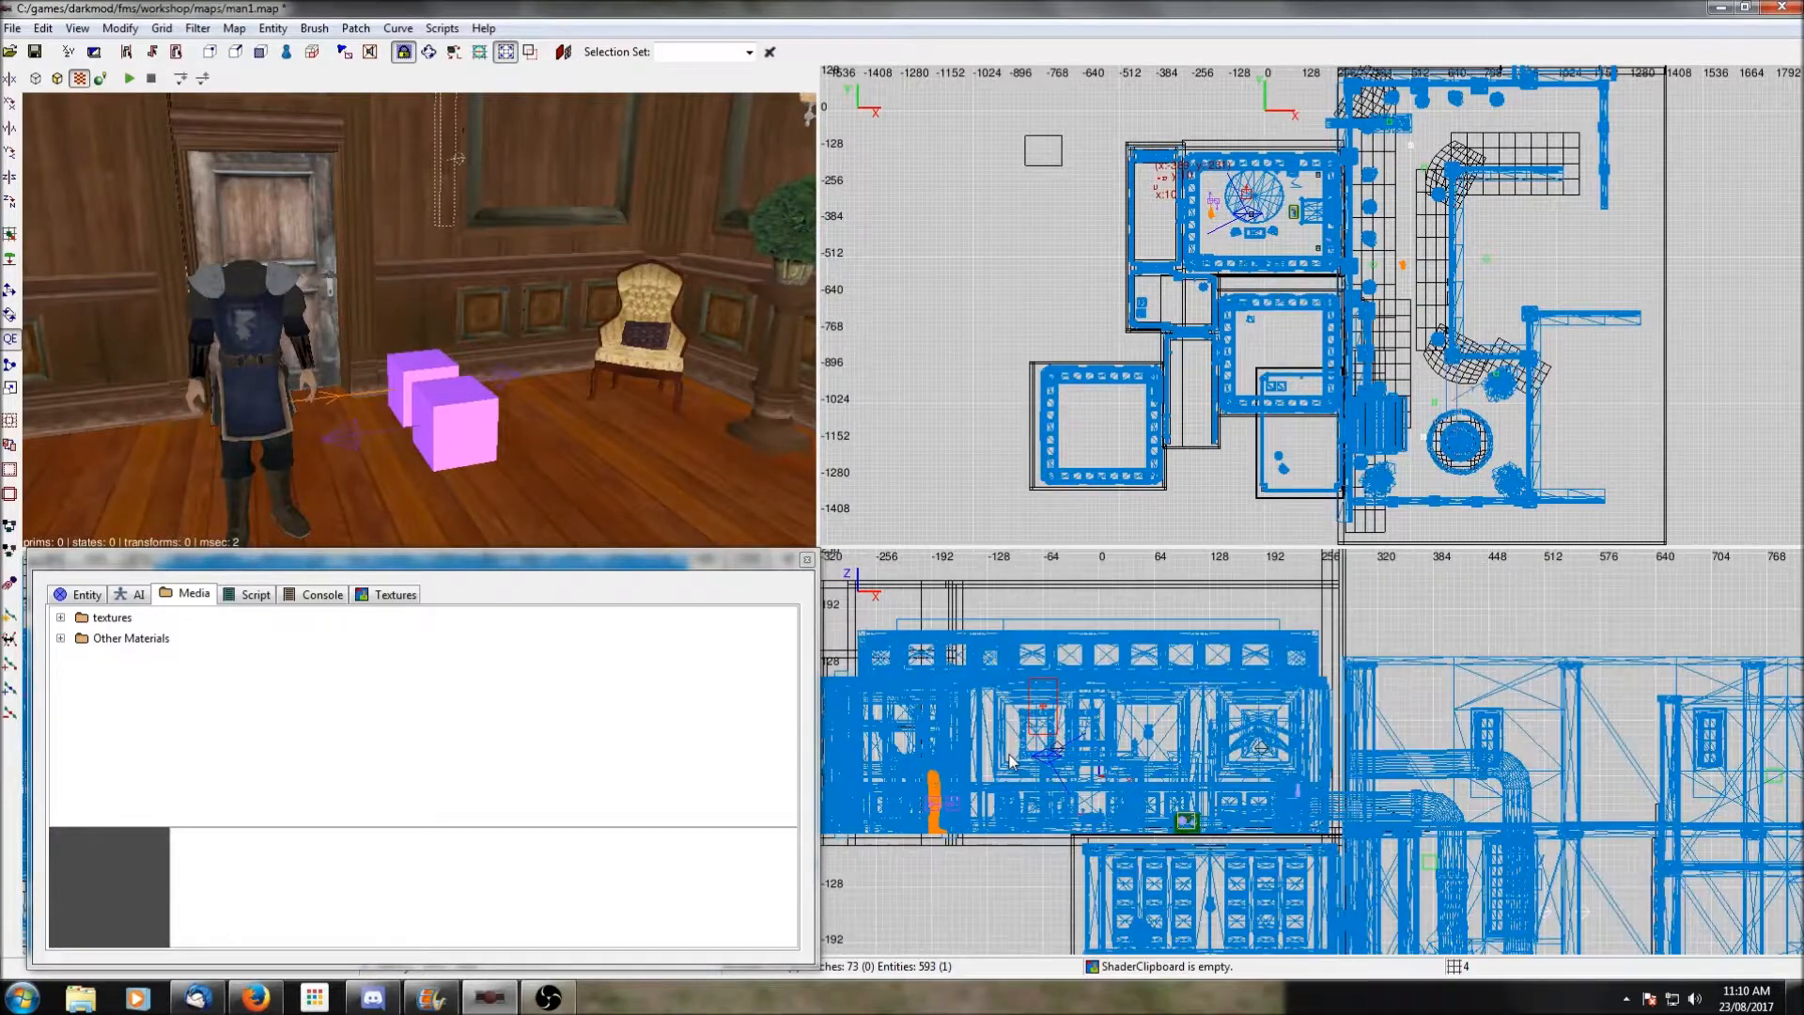
right_click_drag(1152, 719, 1371, 711)
right_click_drag(1012, 761, 1154, 764)
scroll(1012, 761, "up", 2)
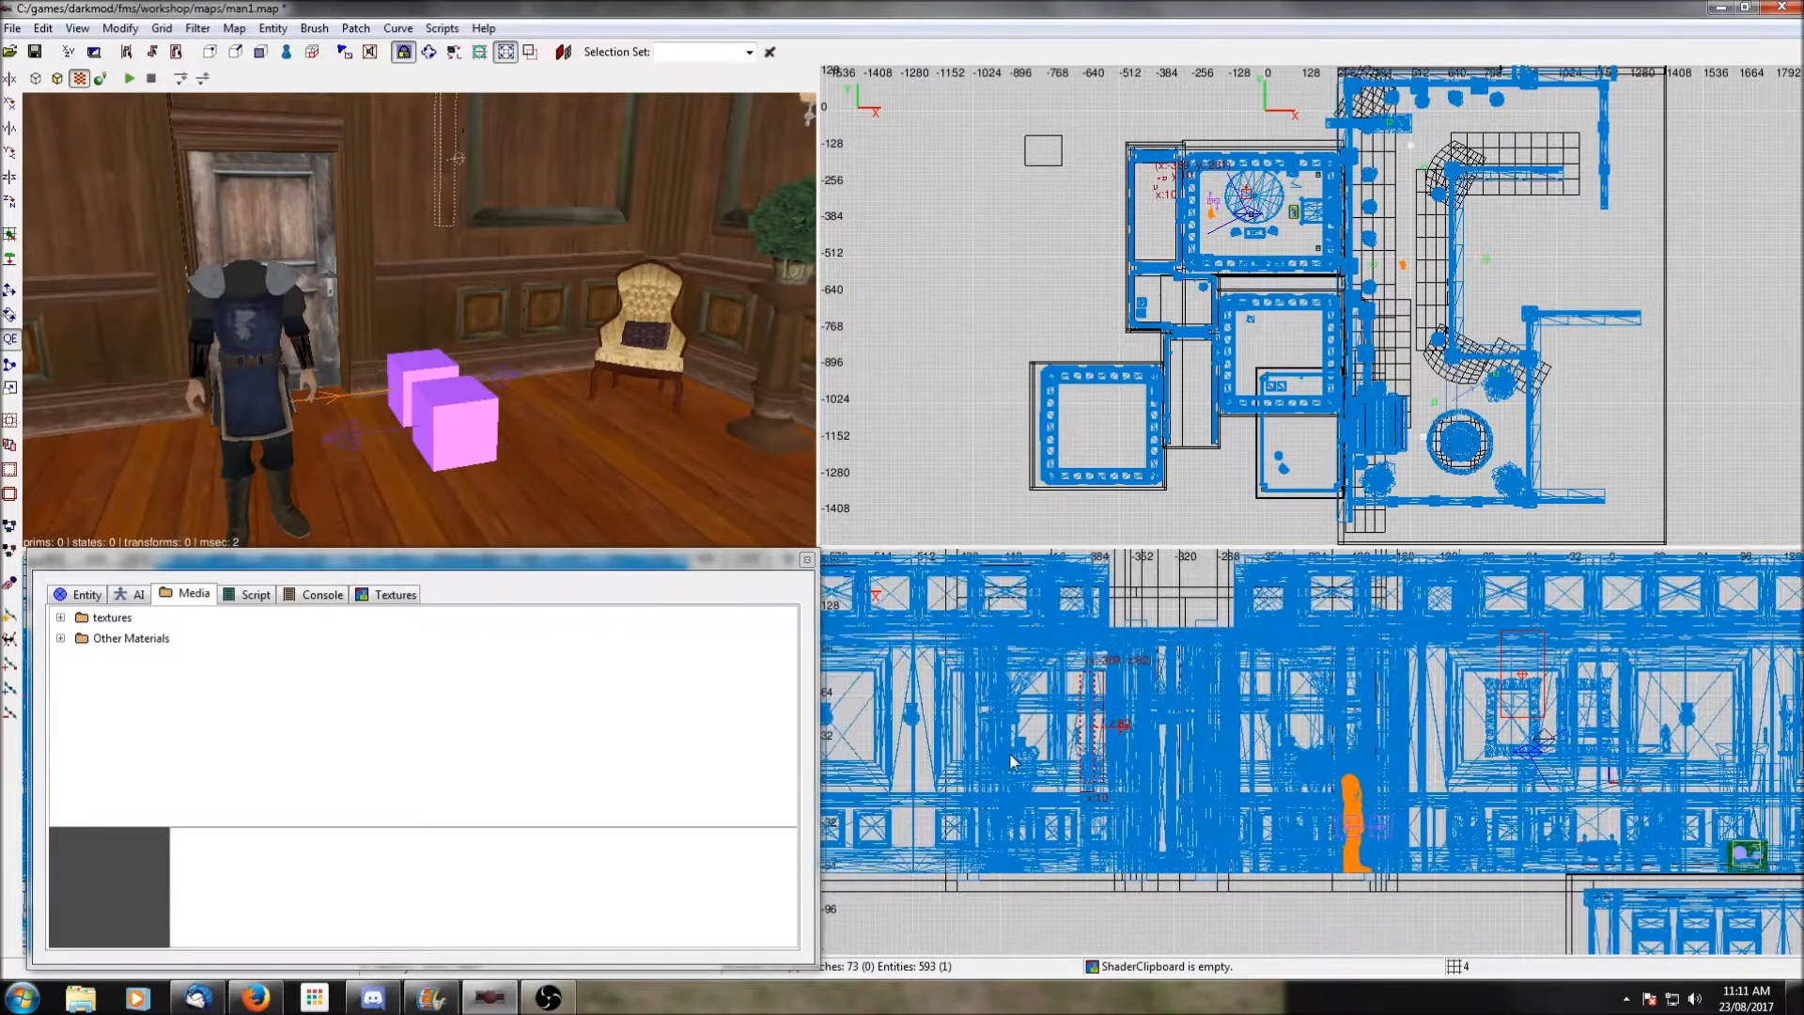
right_click(579, 383)
scroll(578, 383, "up", 4)
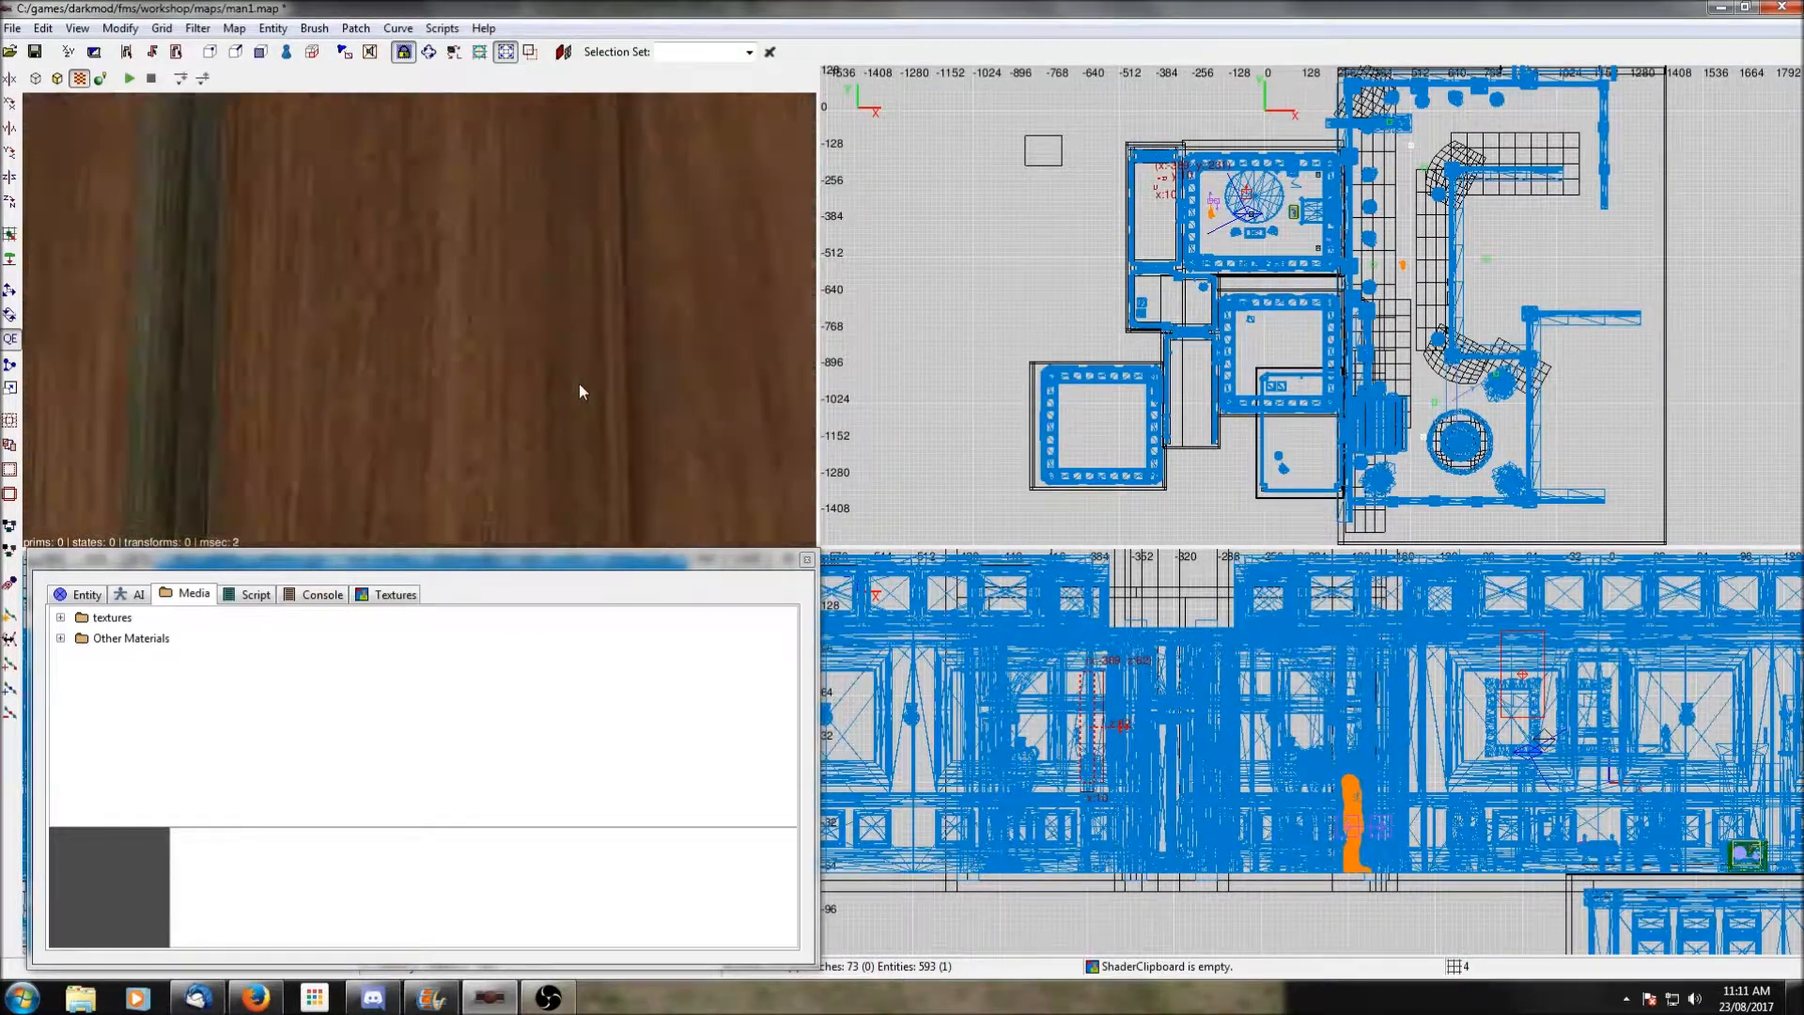
right_click(579, 383)
scroll(579, 383, "down", 4)
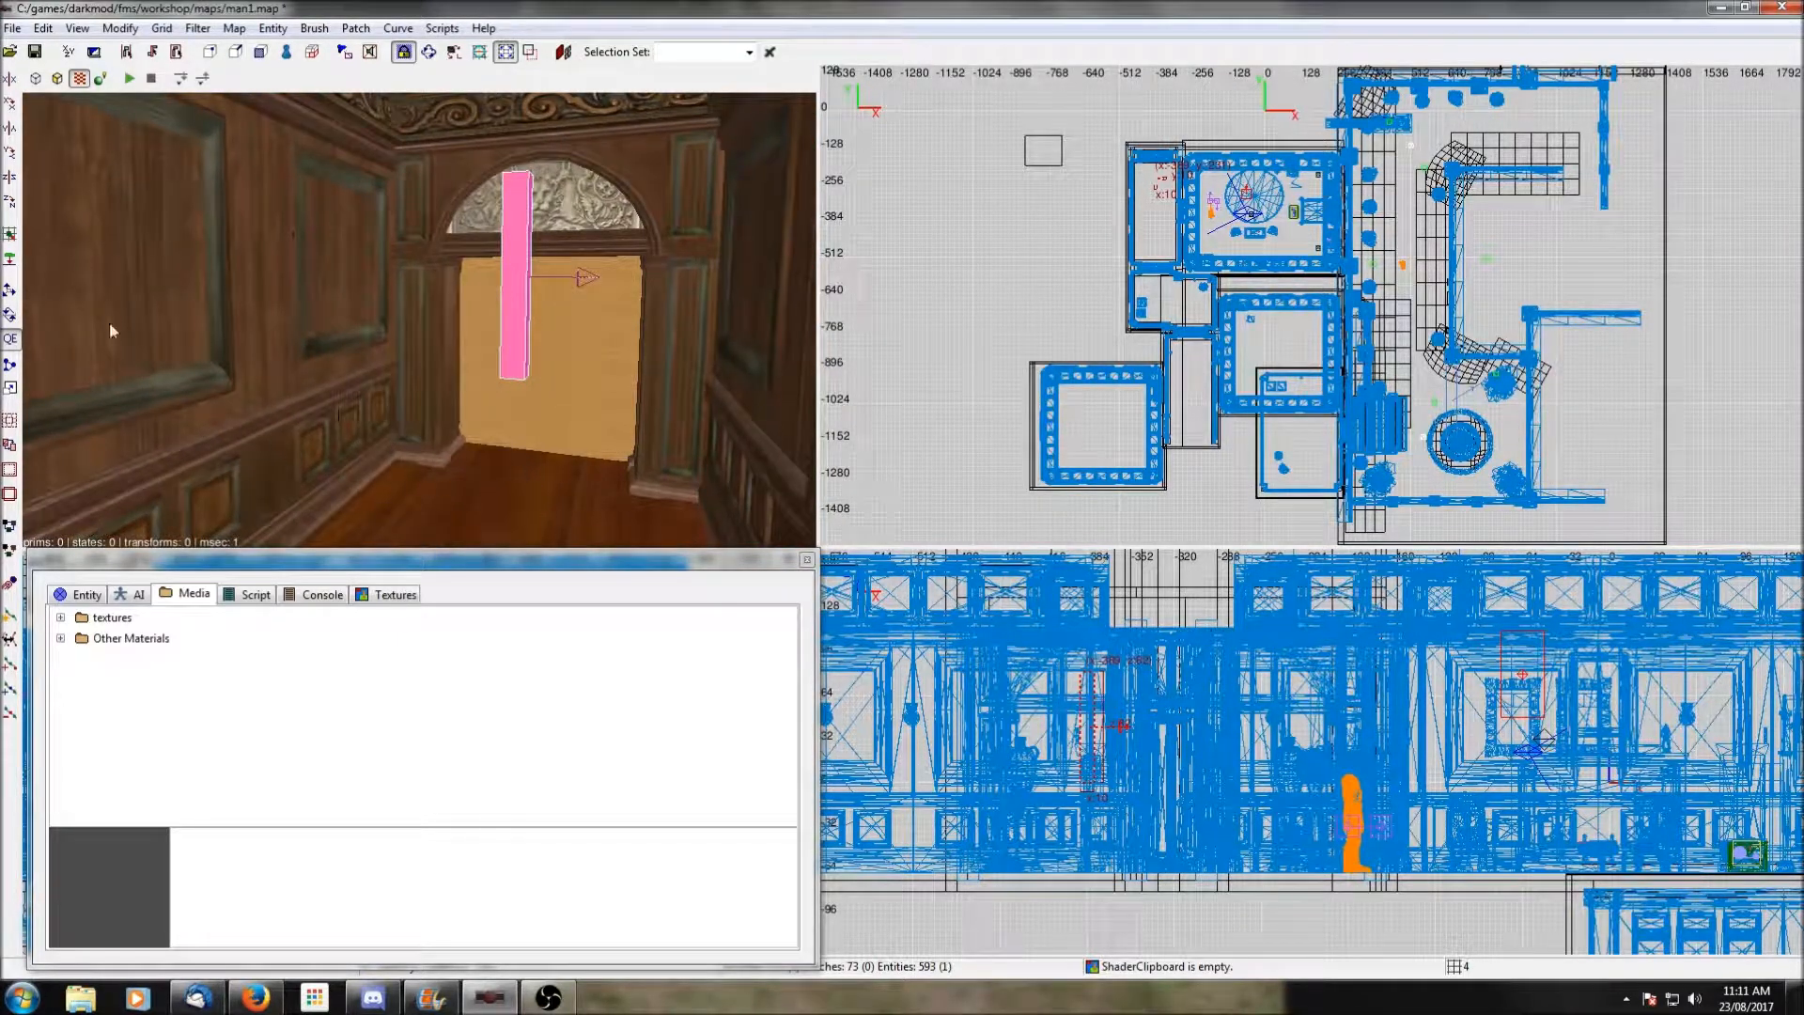
left_click(11, 260)
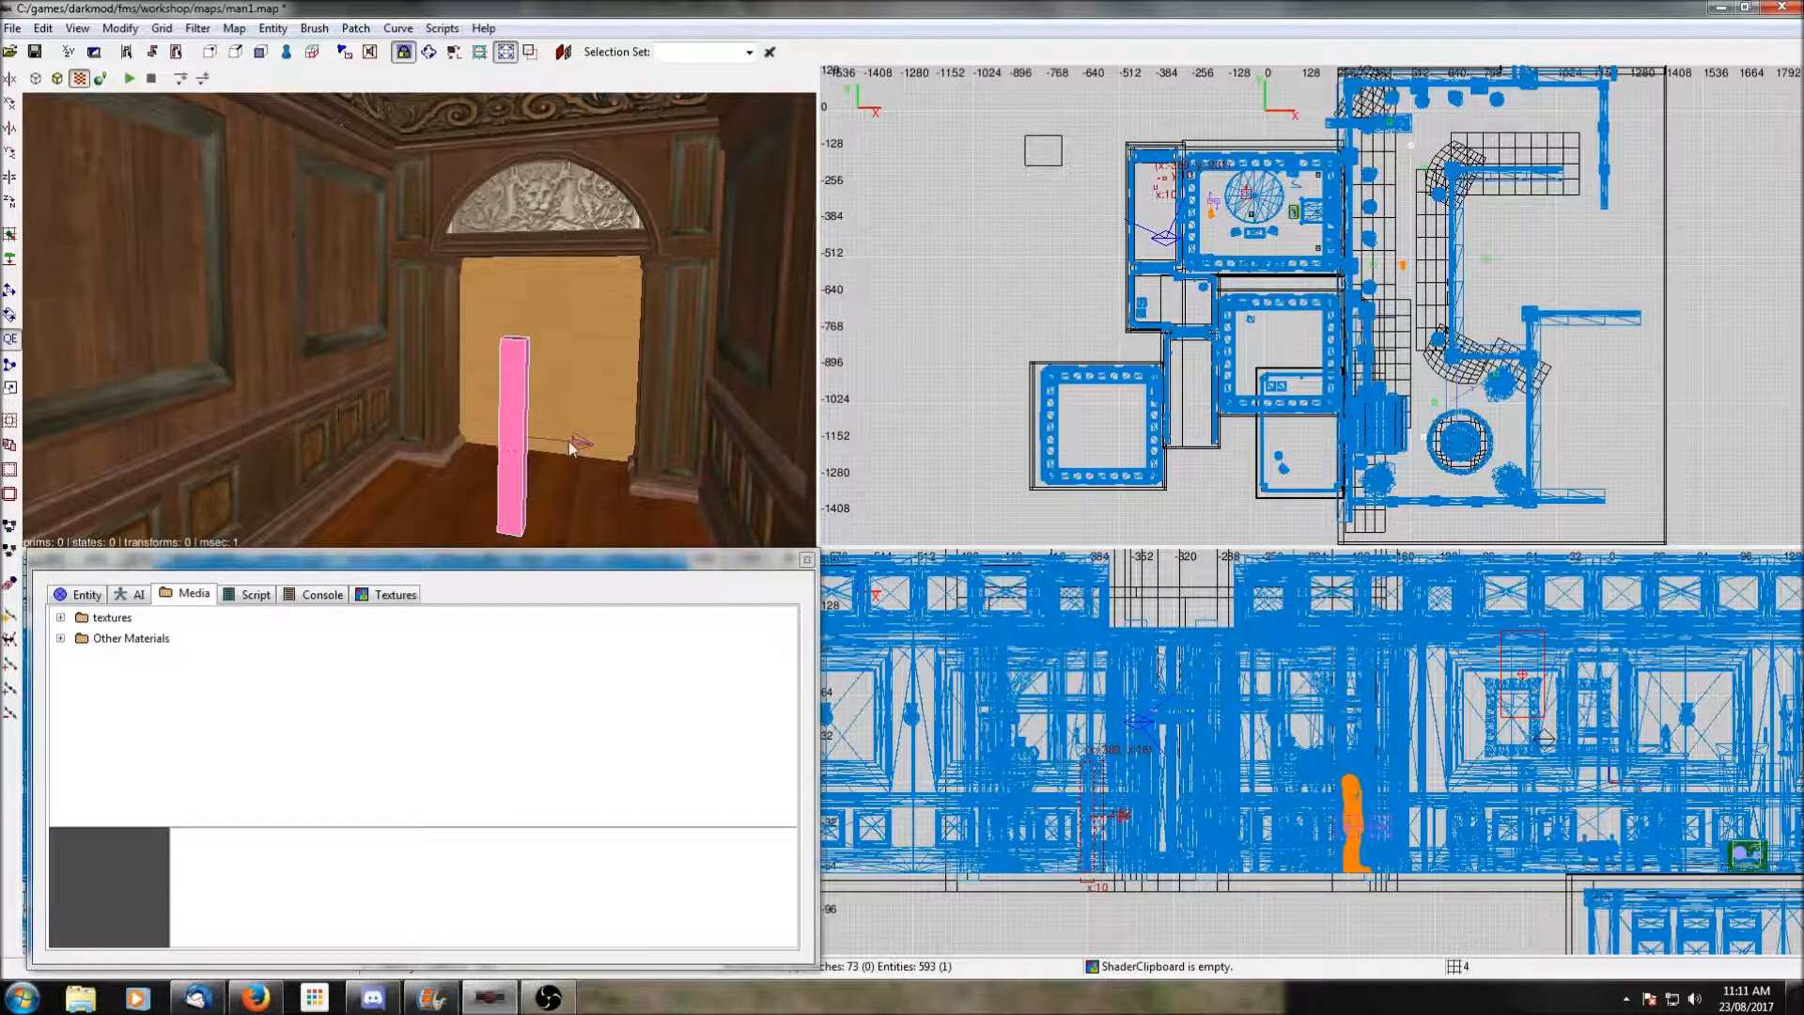
Rotate the path_corner about the vertical axis to an angle of 180 and deselect it.
scroll(1080, 208, "up", 5)
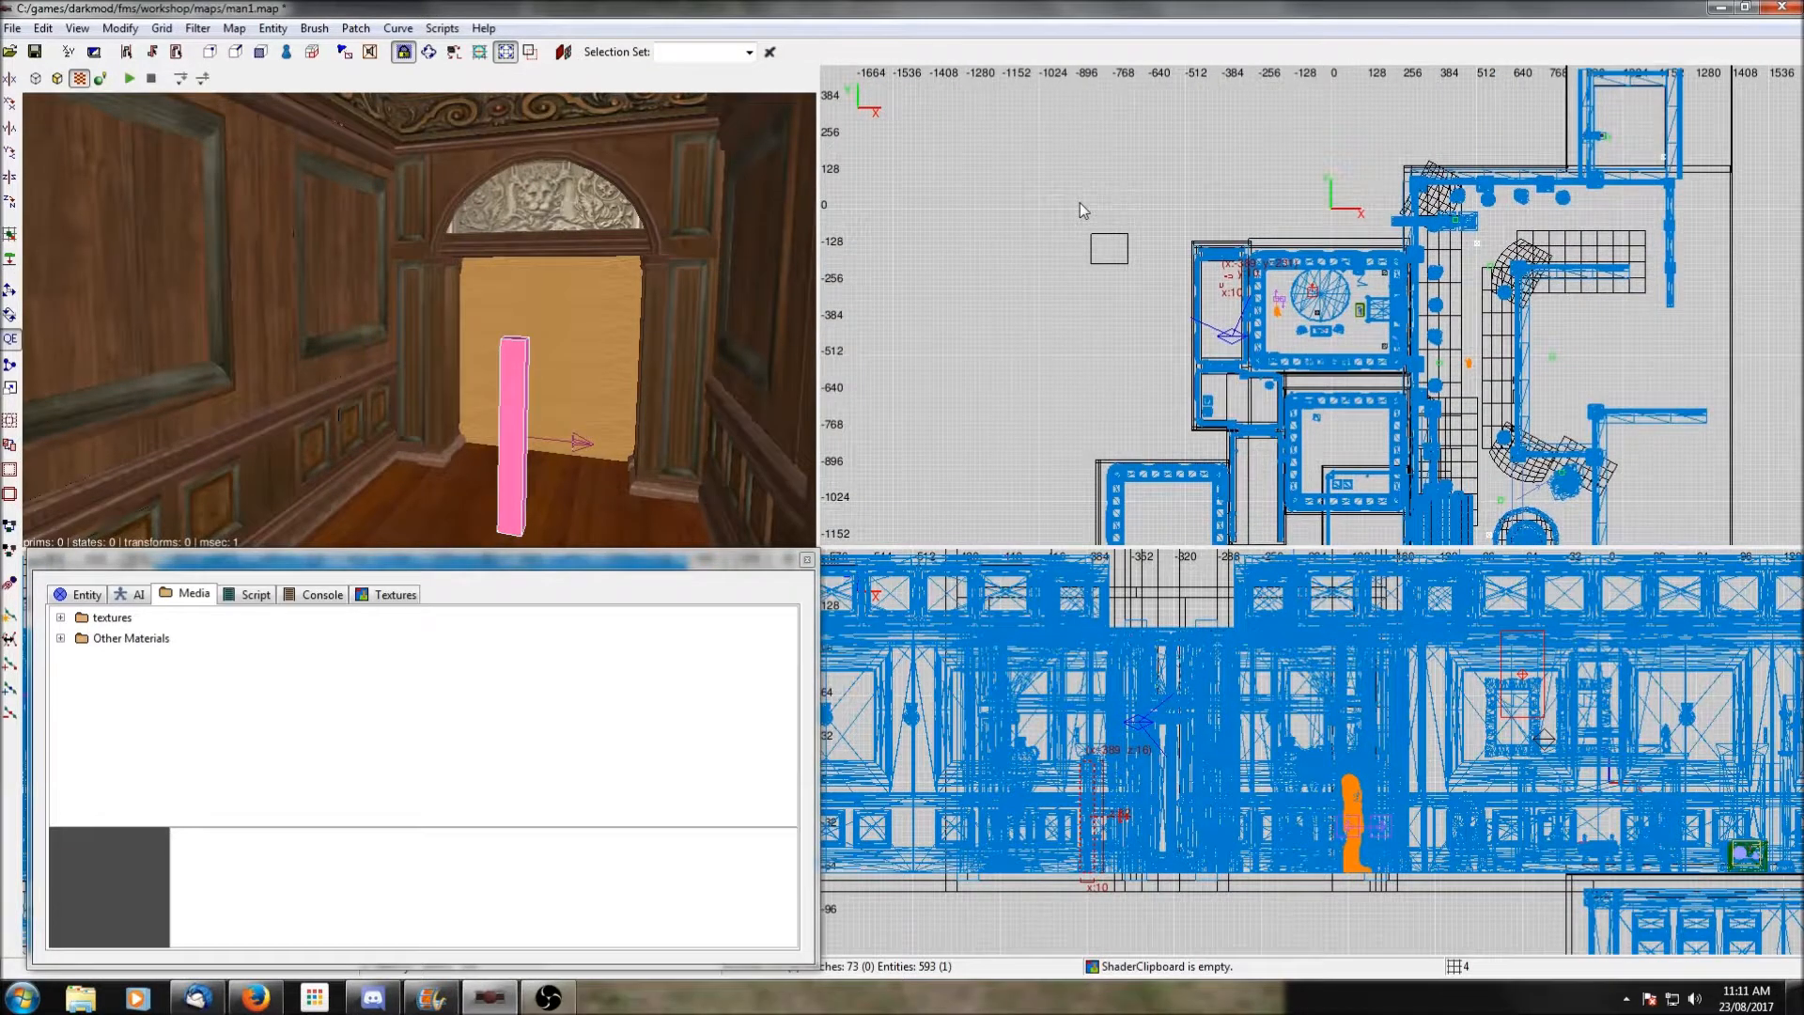
scroll(1080, 208, "up", 5)
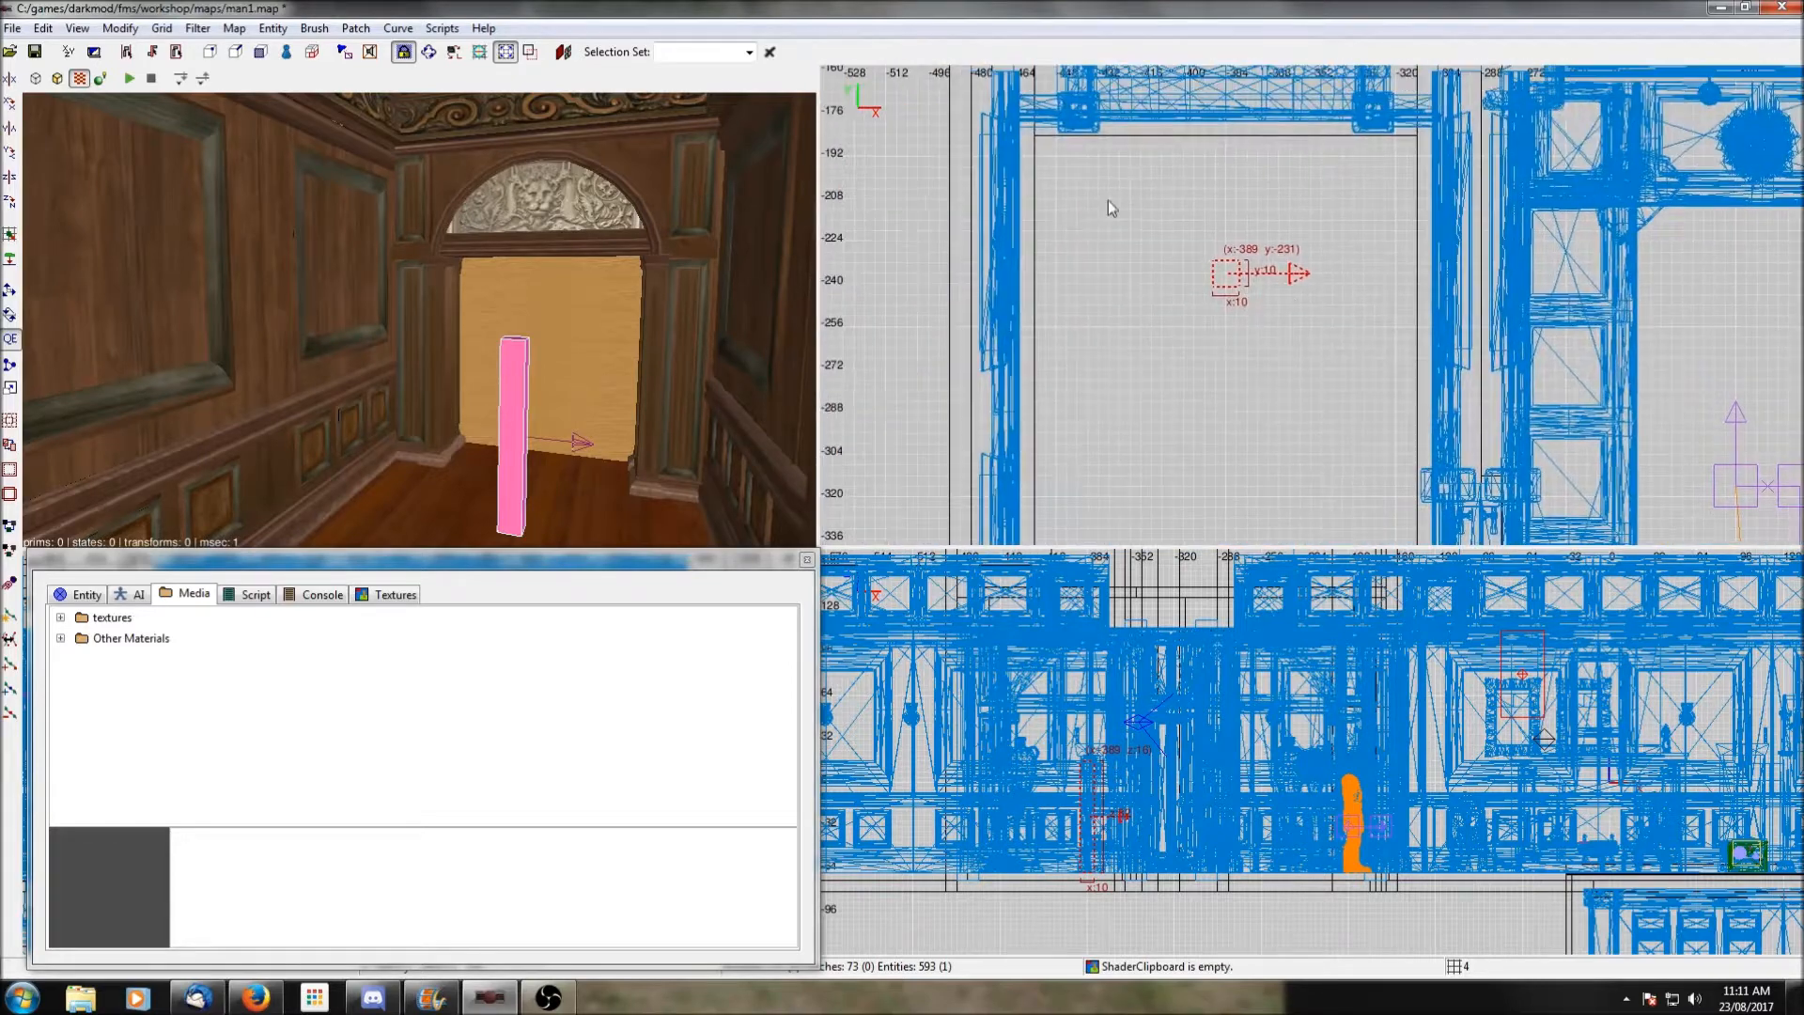
scroll(1207, 217, "down", 2)
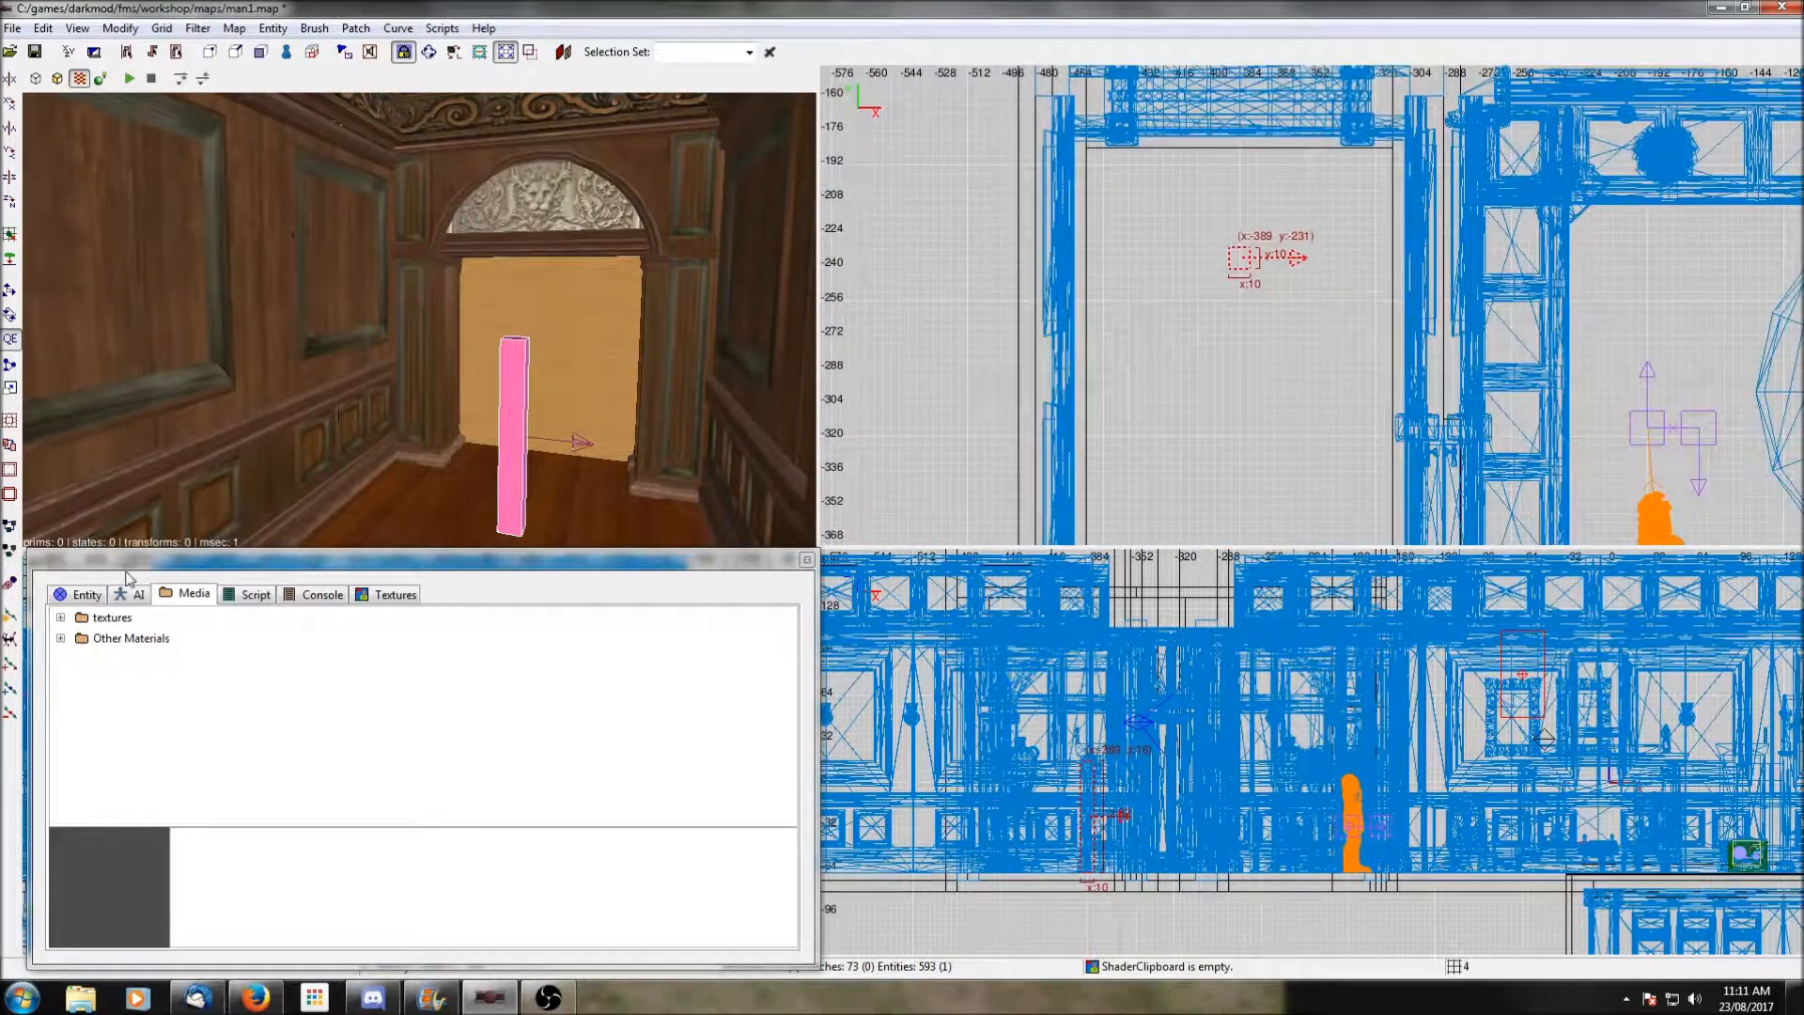
left_click(85, 594)
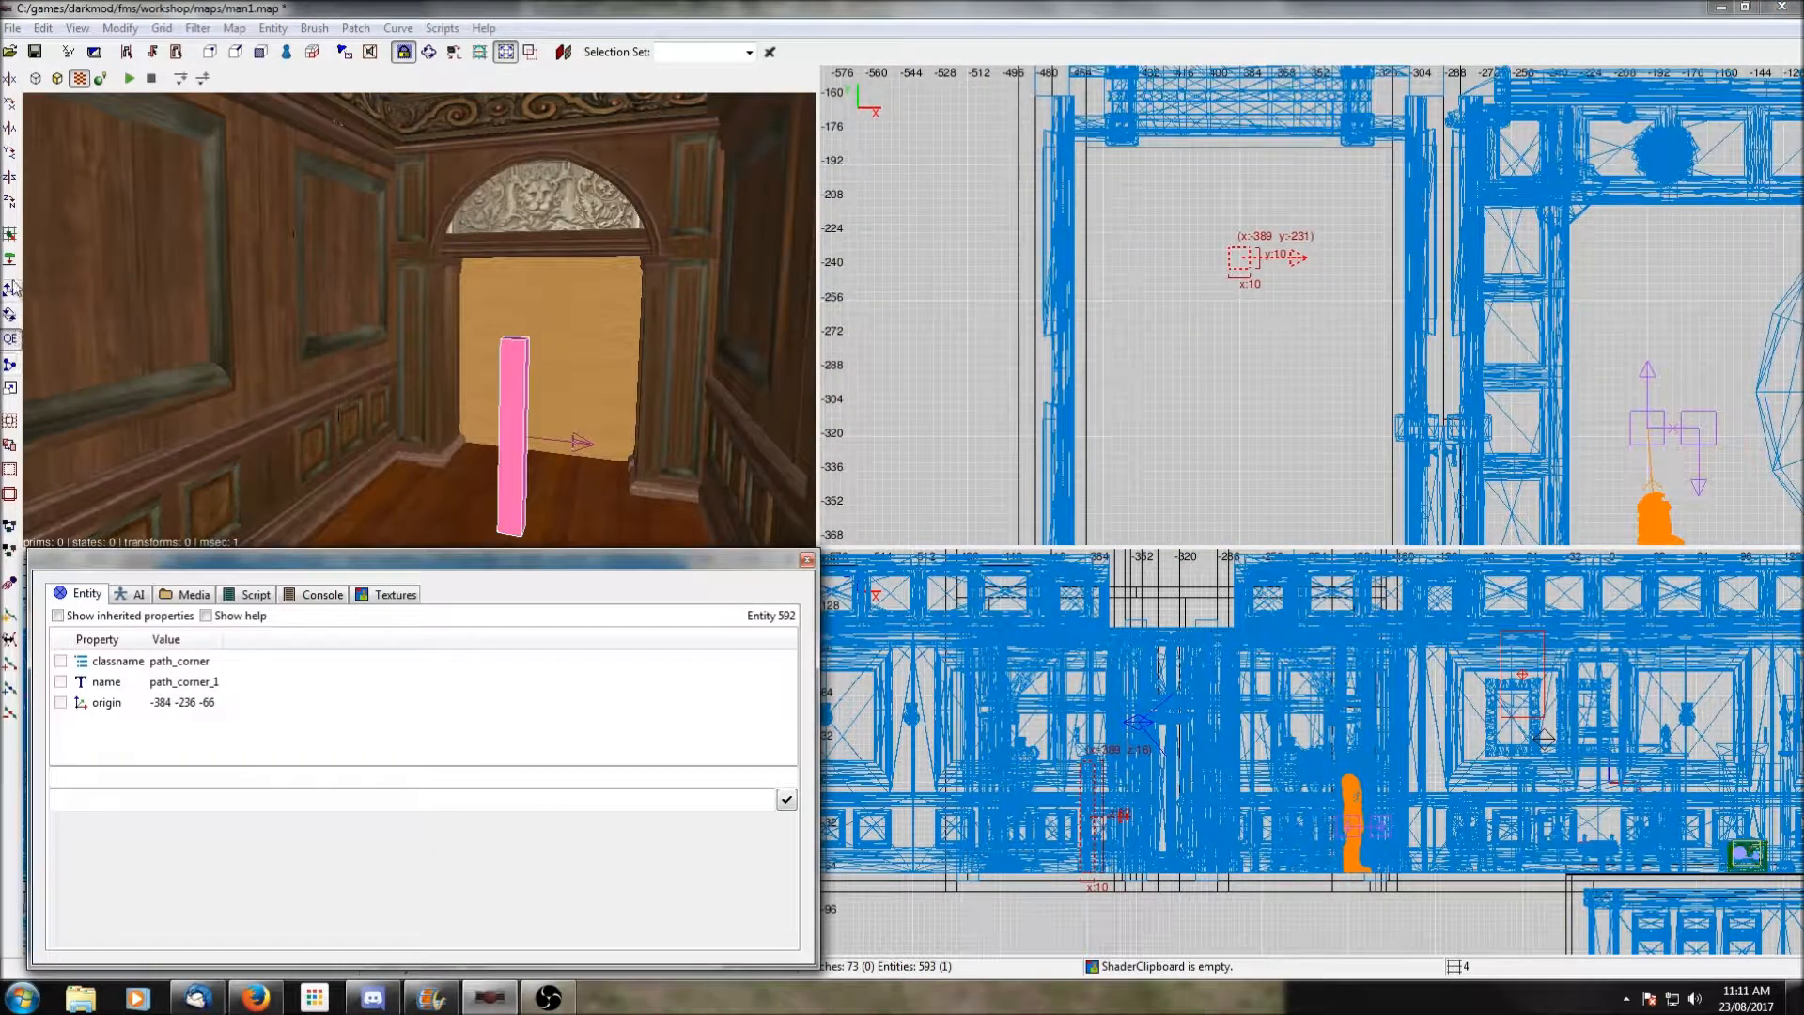
left_click(8, 209)
left_click(8, 209)
left_click(8, 209)
left_click(8, 209)
left_click(8, 209)
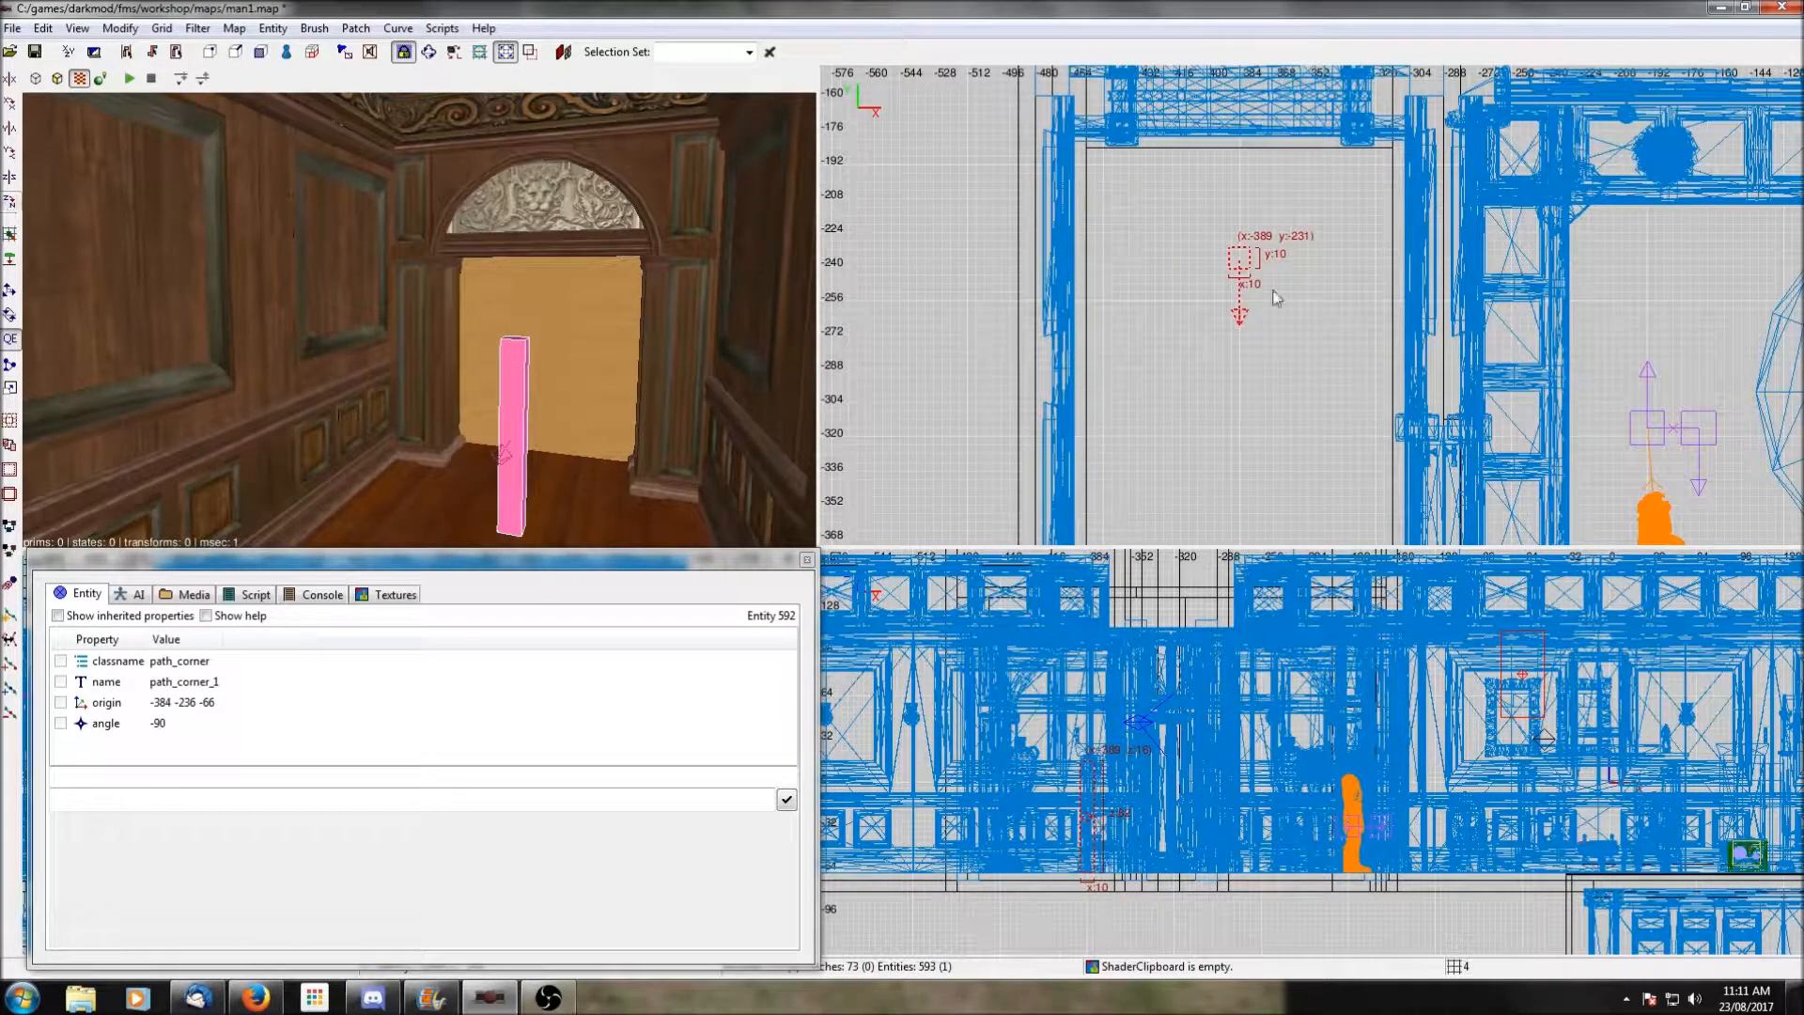
left_click(10, 205)
key("Escape")
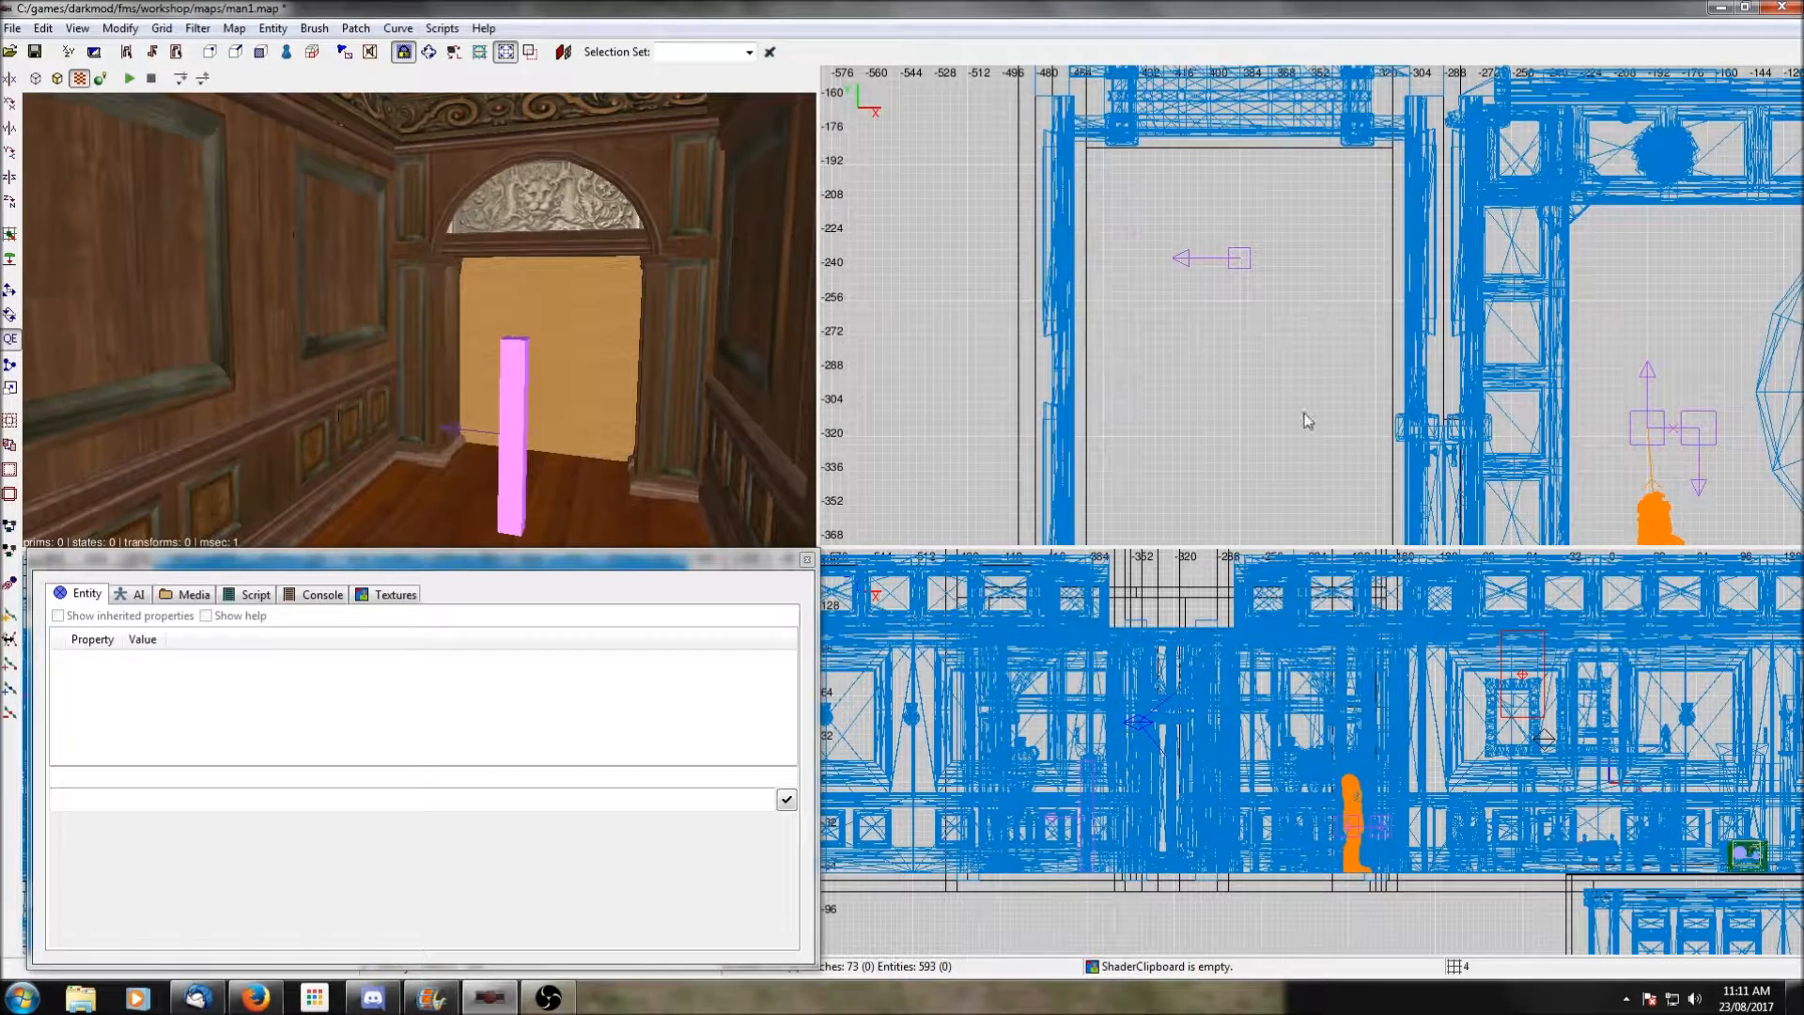
Duplicate the path_corner and move the copy to the far end of the lower corridor, at about -260 -1120.
left_click(1212, 258, "shift")
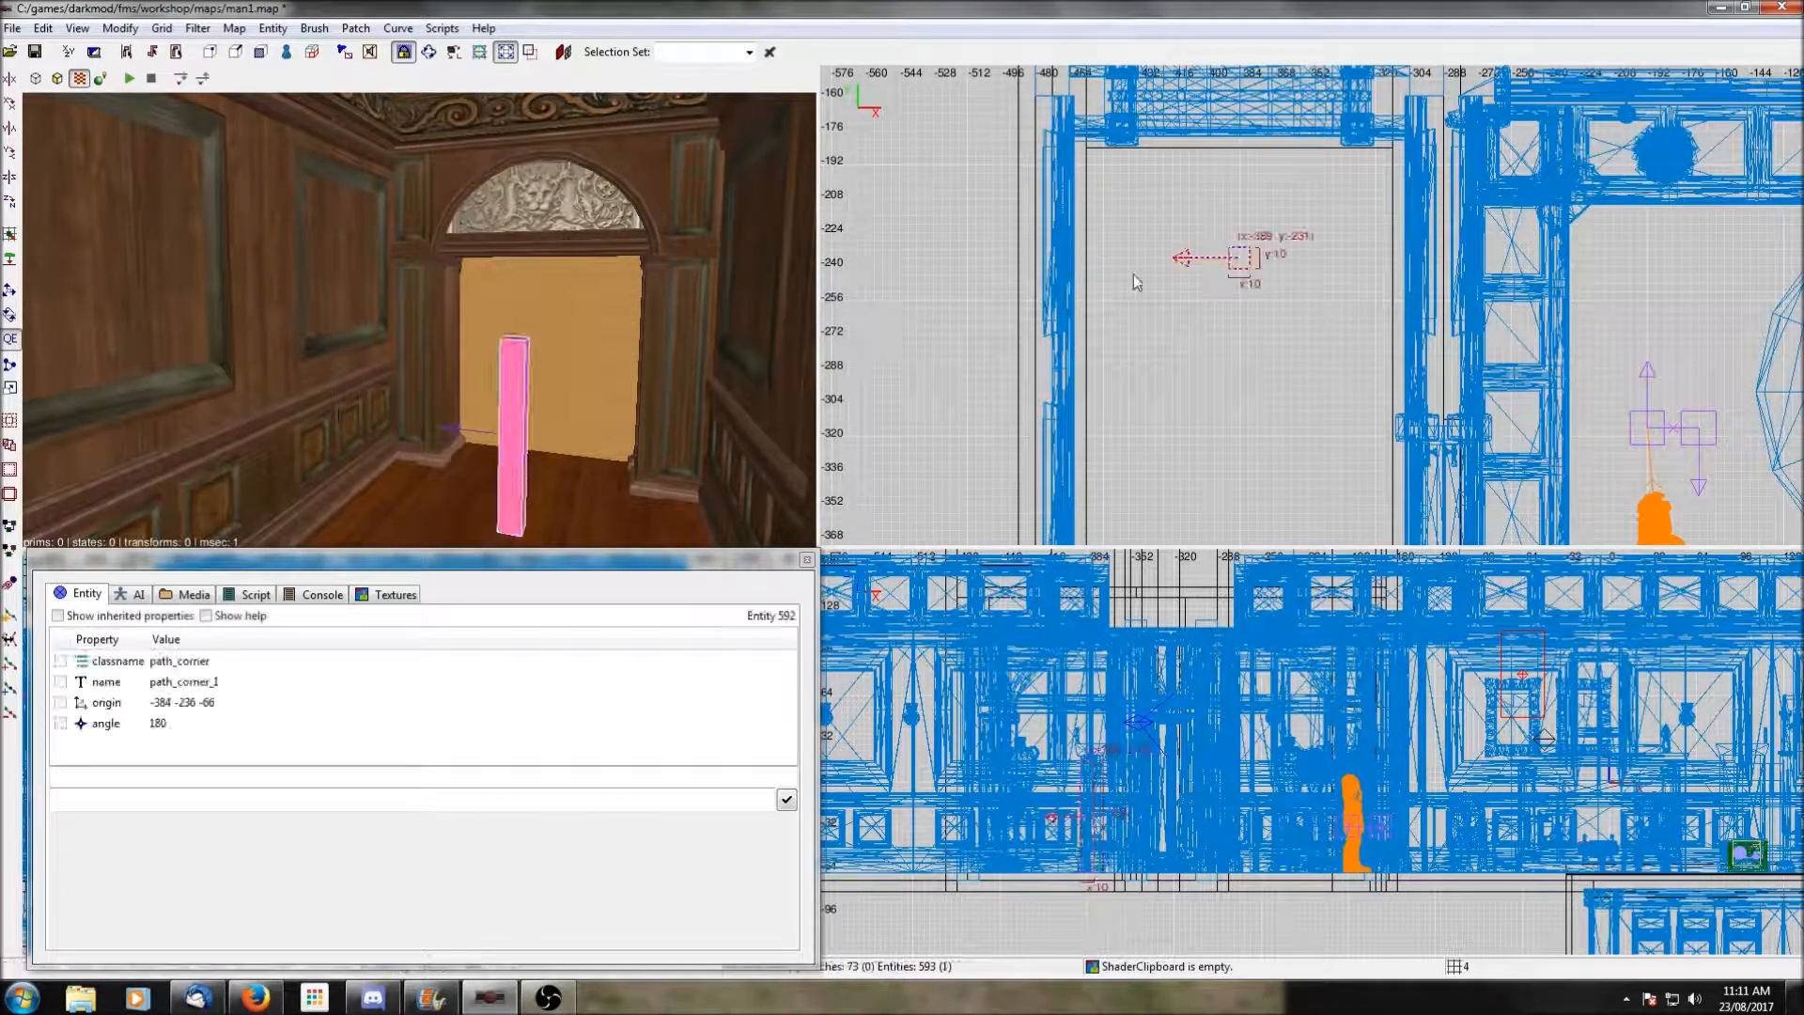
scroll(1135, 273, "down", 5)
scroll(1353, 407, "down", 3)
right_click_drag(1353, 407, 1240, 137)
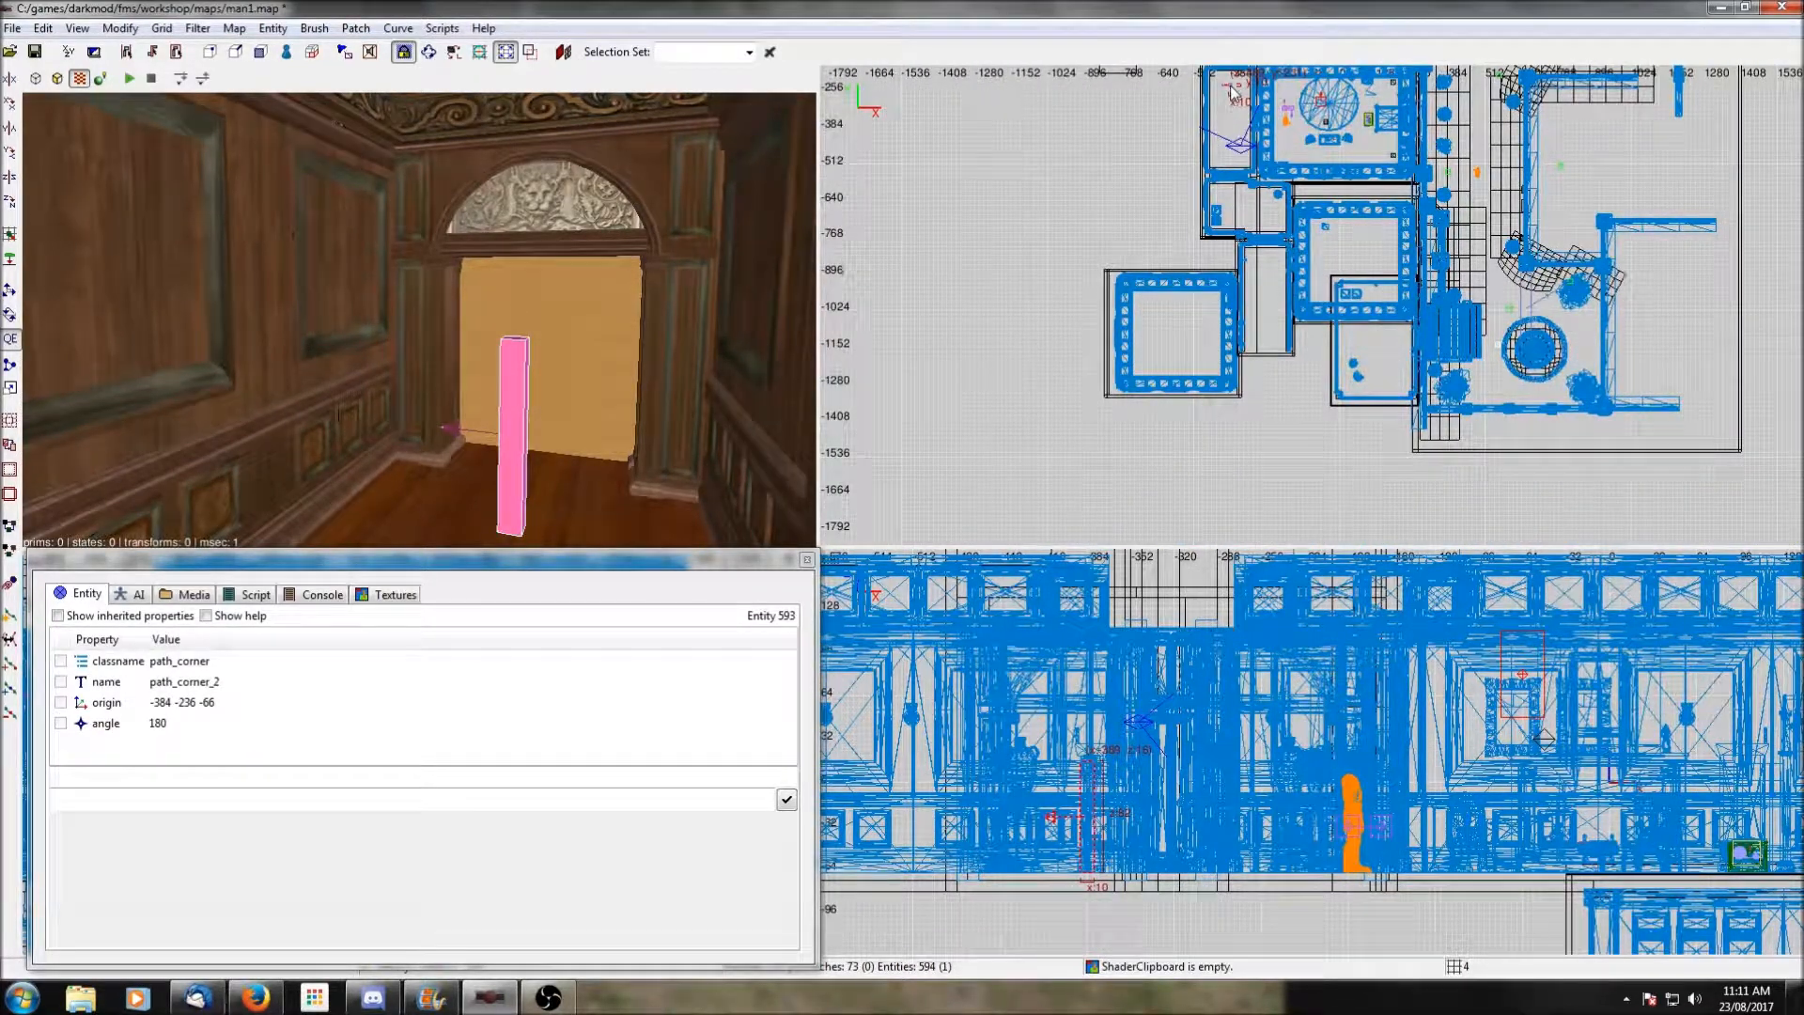
key("space")
left_click_drag(1241, 136, 1273, 370)
right_click_drag(1300, 378, 1367, 316)
scroll(1303, 385, "up", 10)
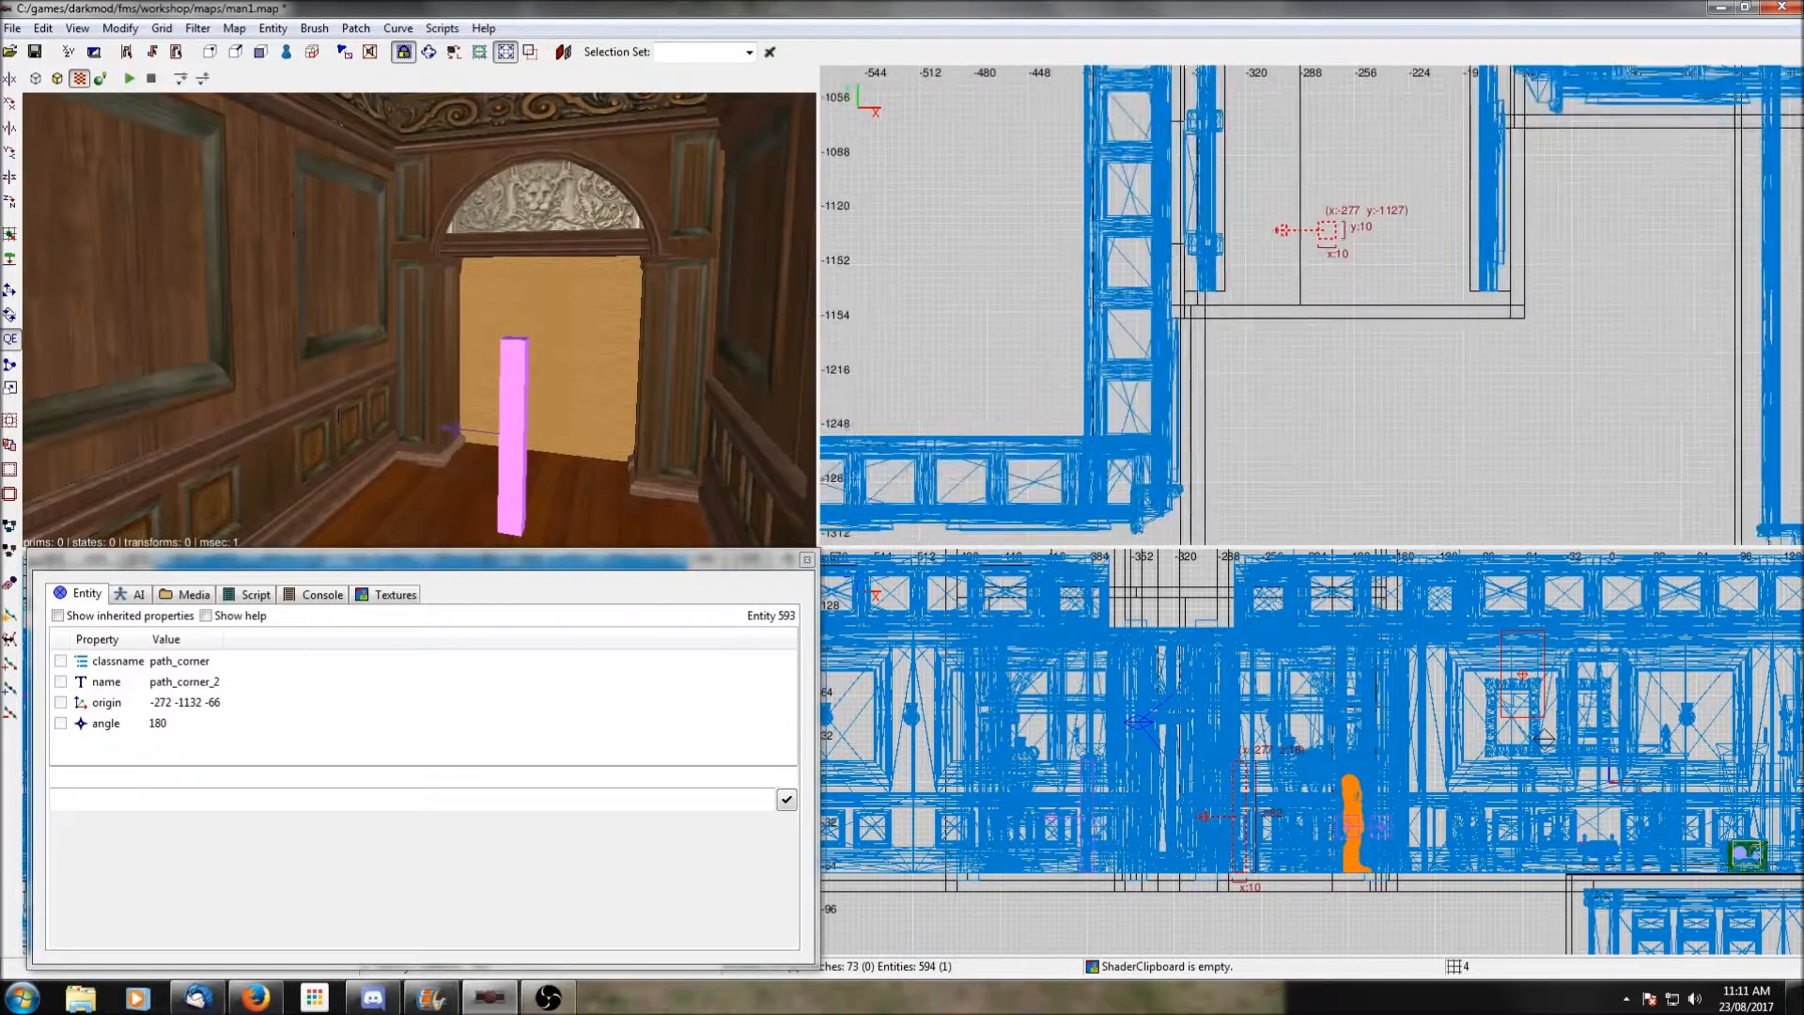
left_click_drag(1049, 388, 1091, 347)
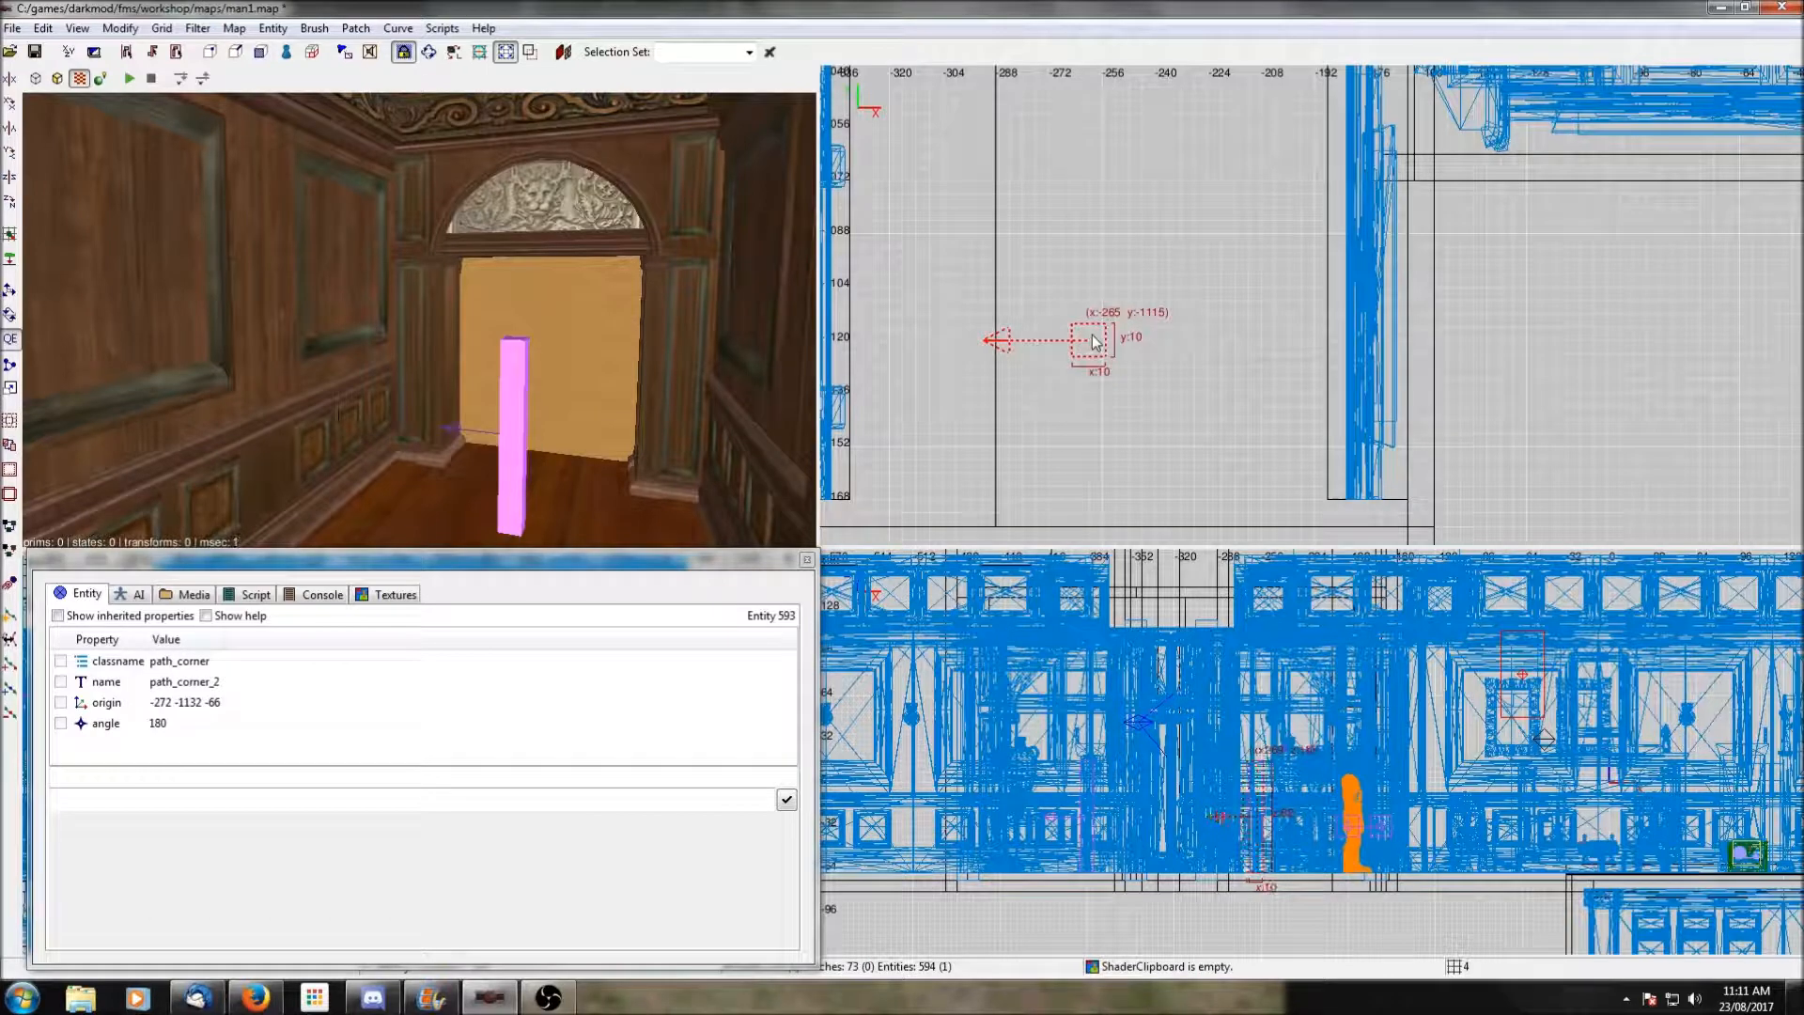
Examine the copied path_corner's placement in the camera view at the end of the lower corridor.
middle_click(1114, 287, "ctrl")
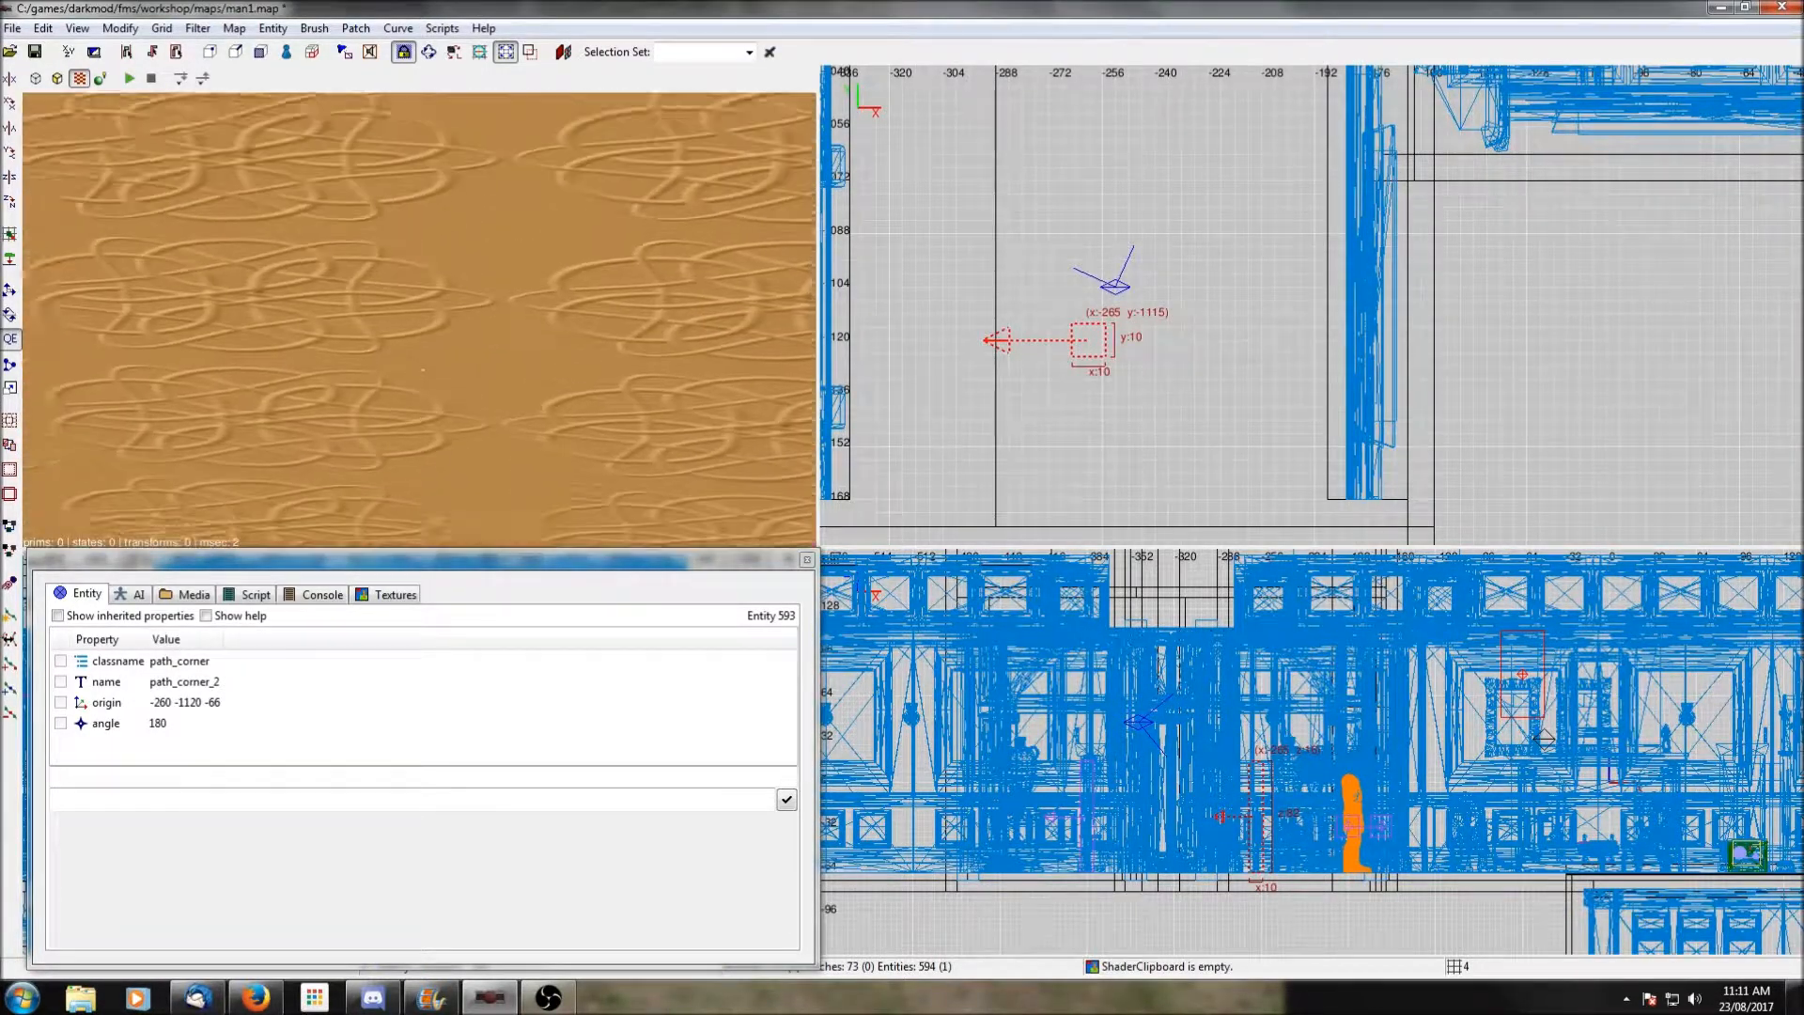
right_click(574, 329)
right_click(573, 329)
key("Down")
right_click(573, 328)
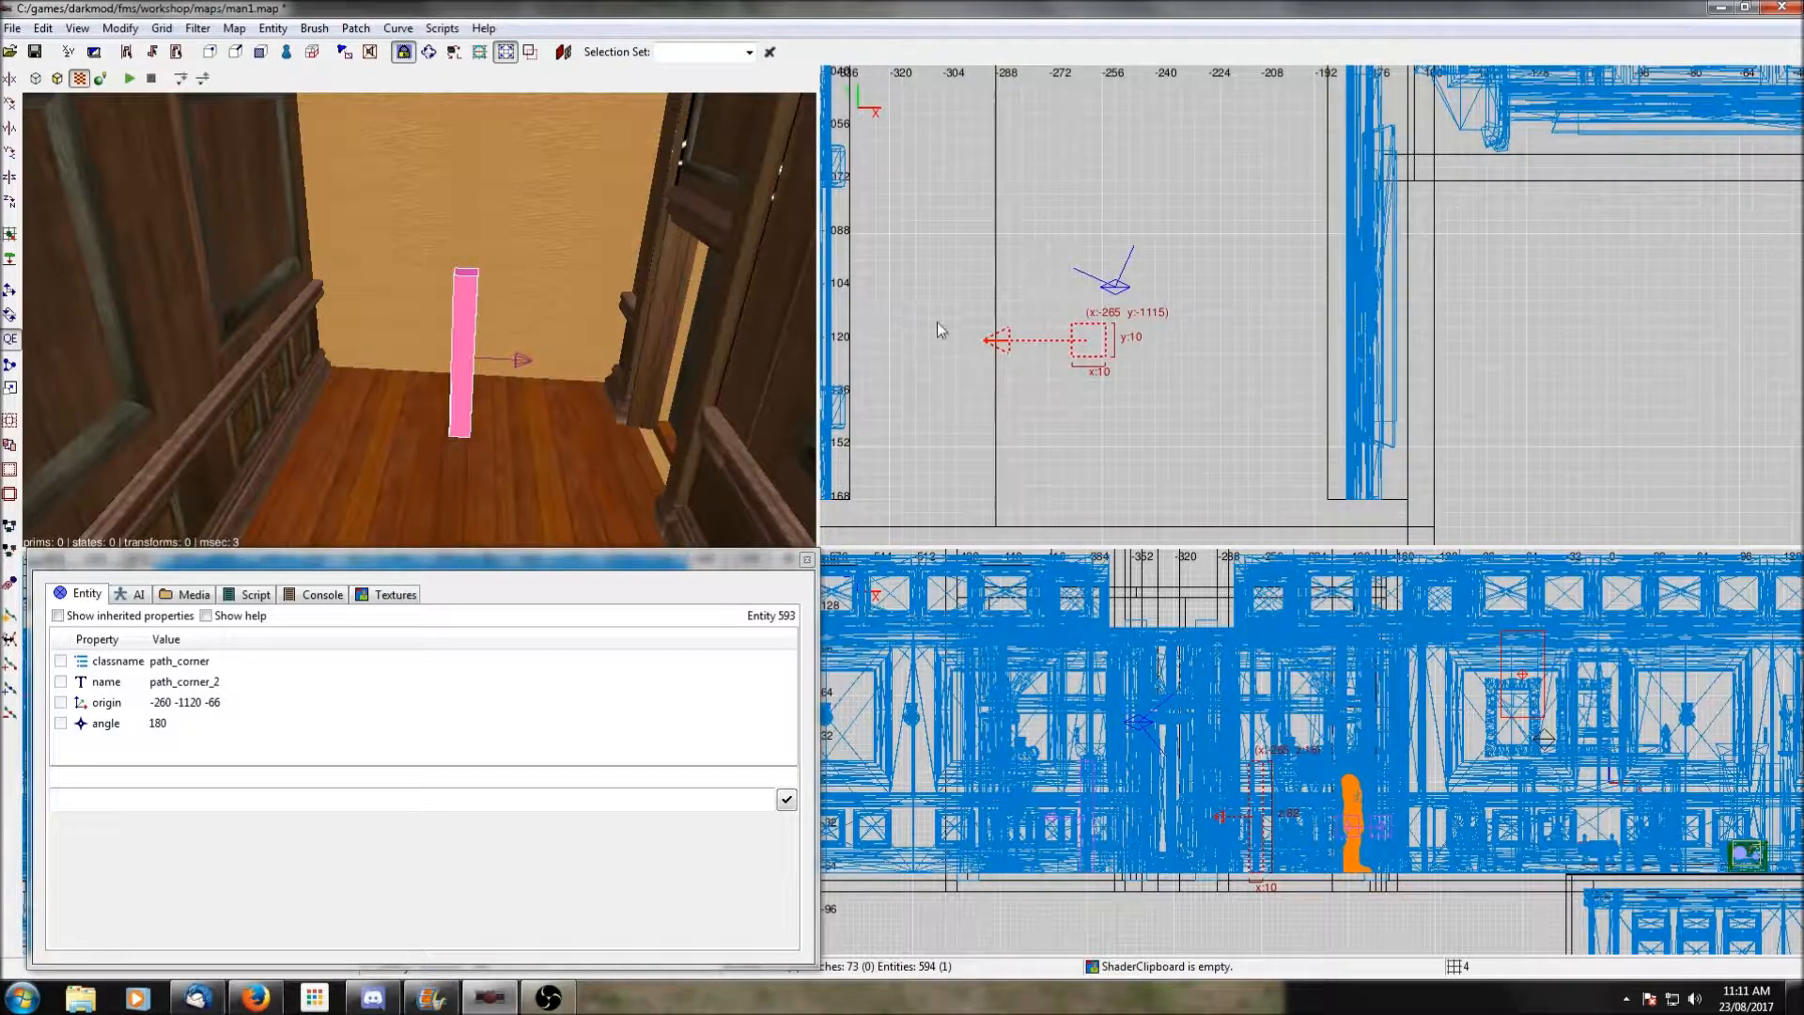
left_click(578, 269, "shift")
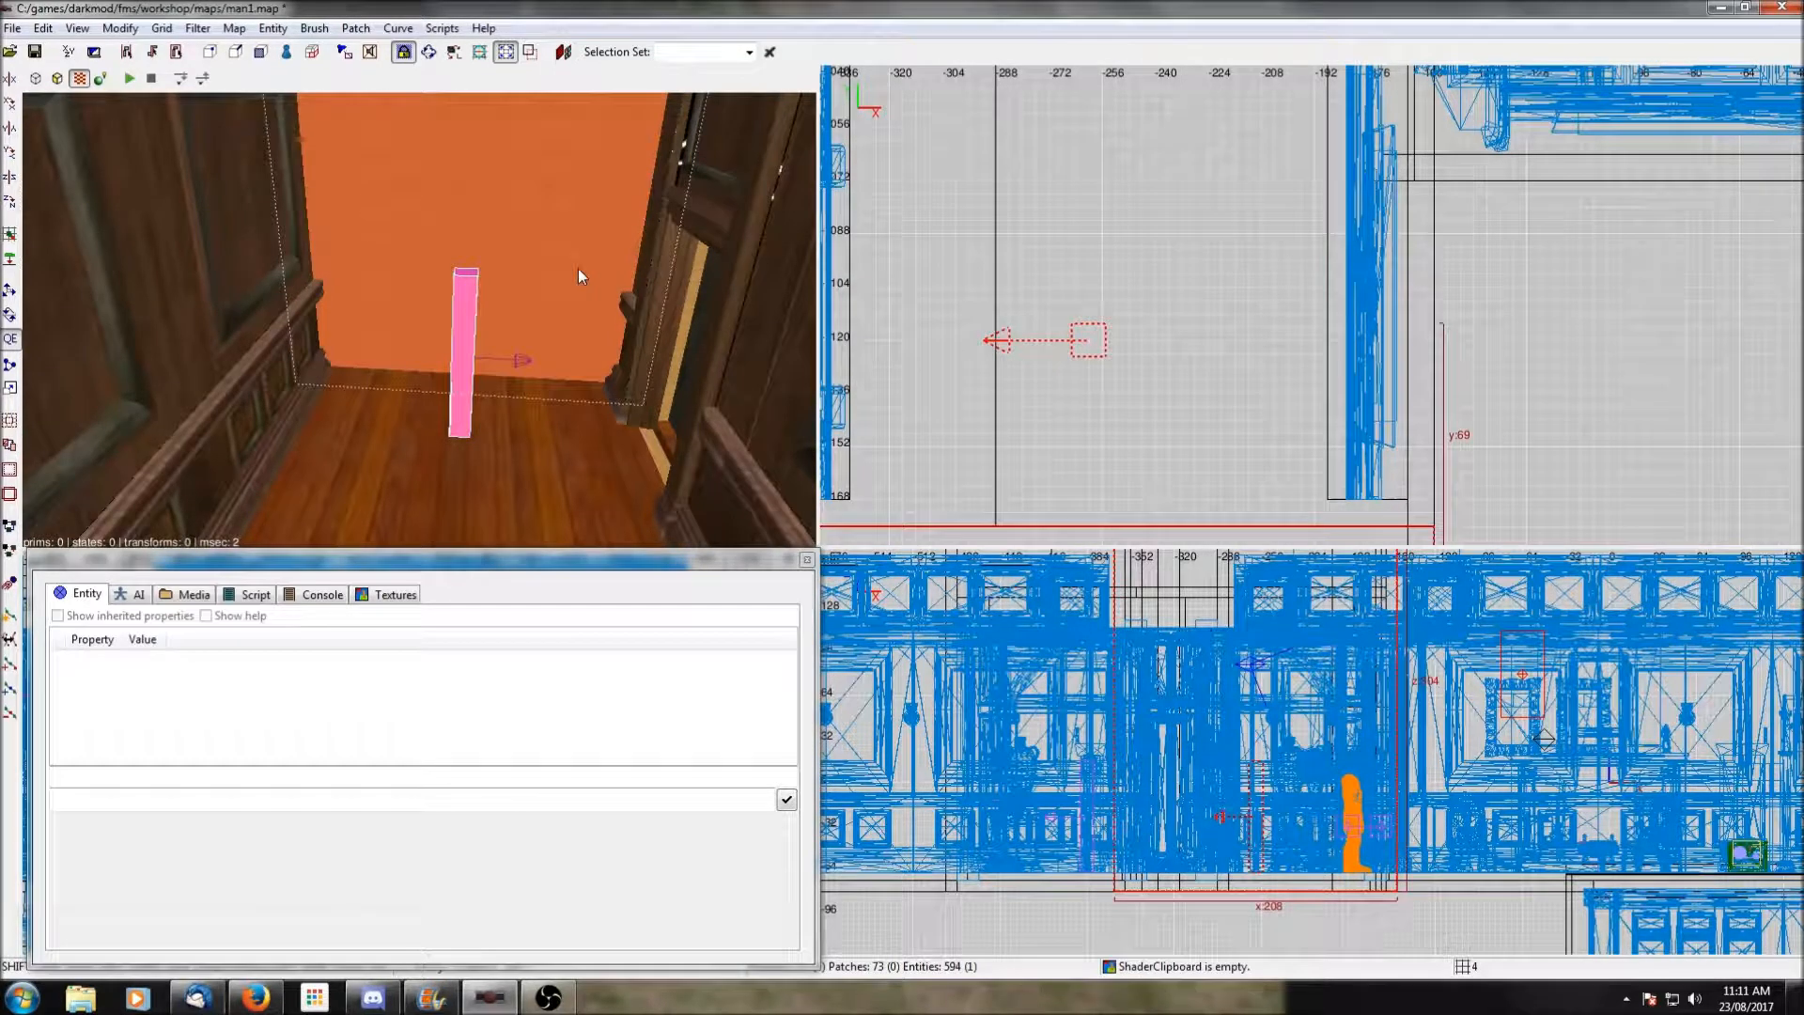
left_click(578, 269, "shift")
right_click_drag(1130, 429, 1201, 406)
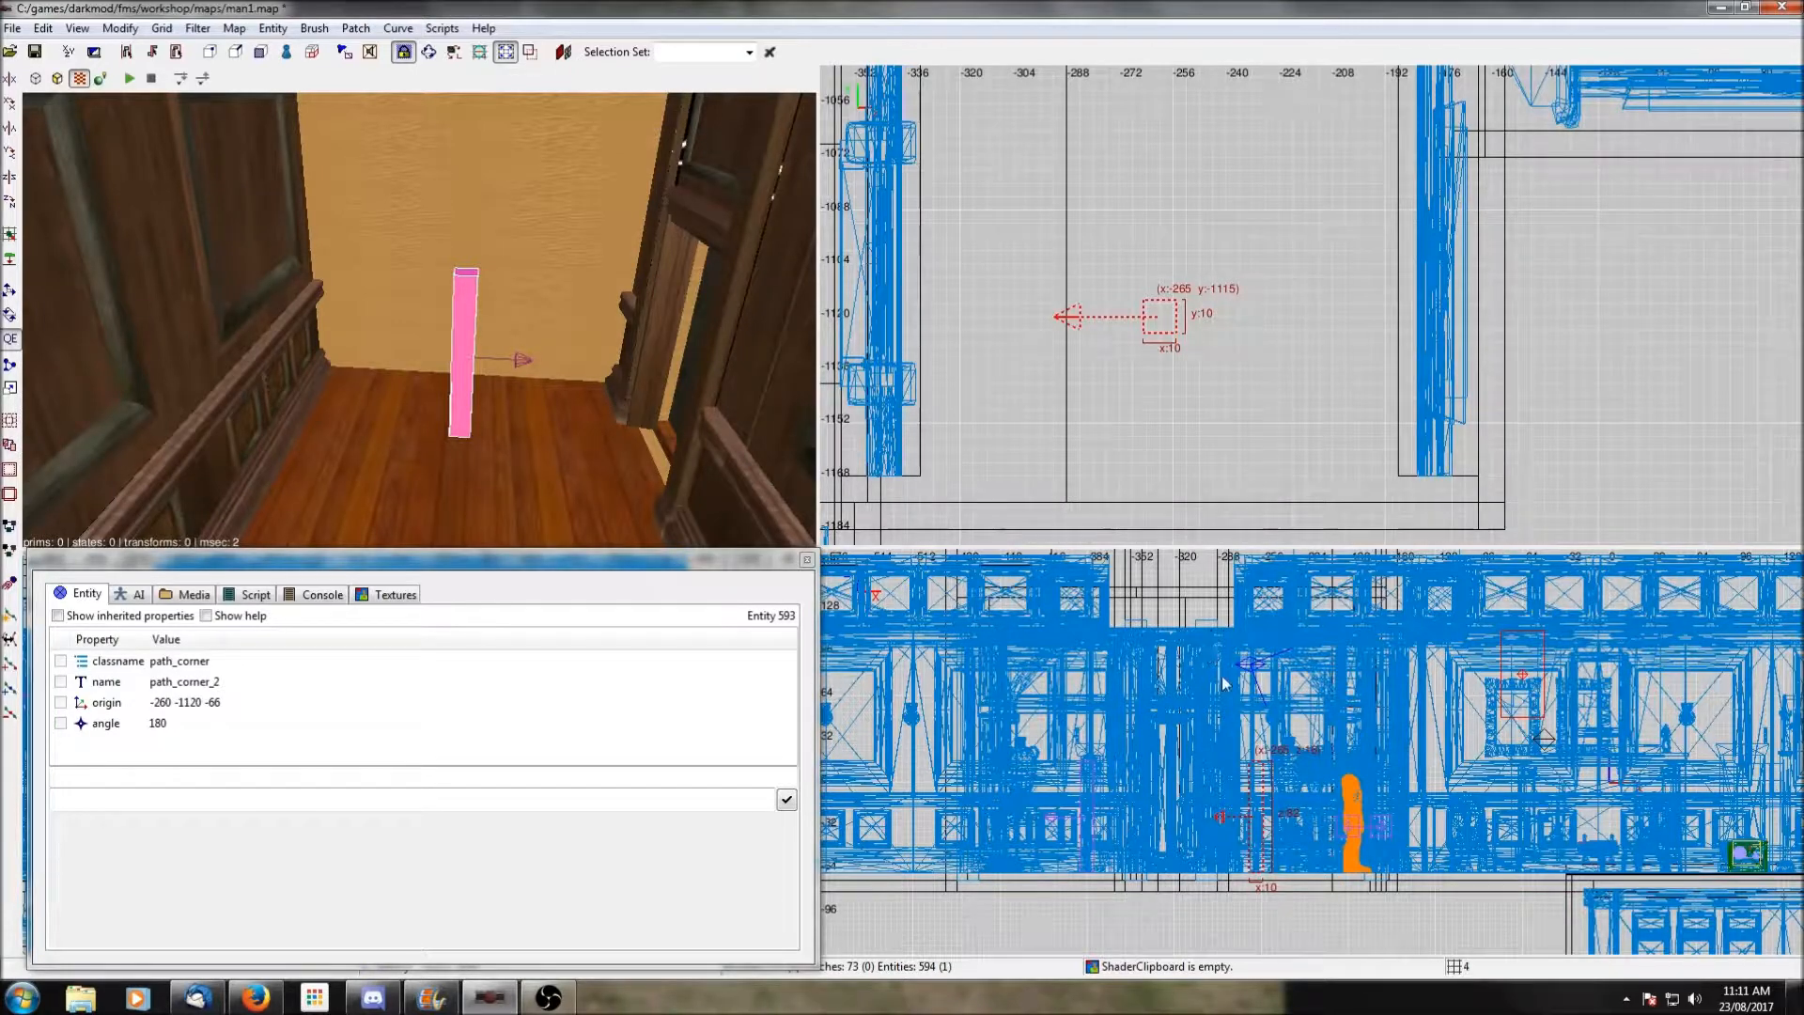
Connect the second path_corner, in the lower corridor, to the first one in the upper corridor as its target.
scroll(1212, 283, "down", 7)
right_click_drag(1265, 227, 1177, 428)
scroll(1265, 229, "down", 1)
right_click_drag(1272, 111, 1250, 288)
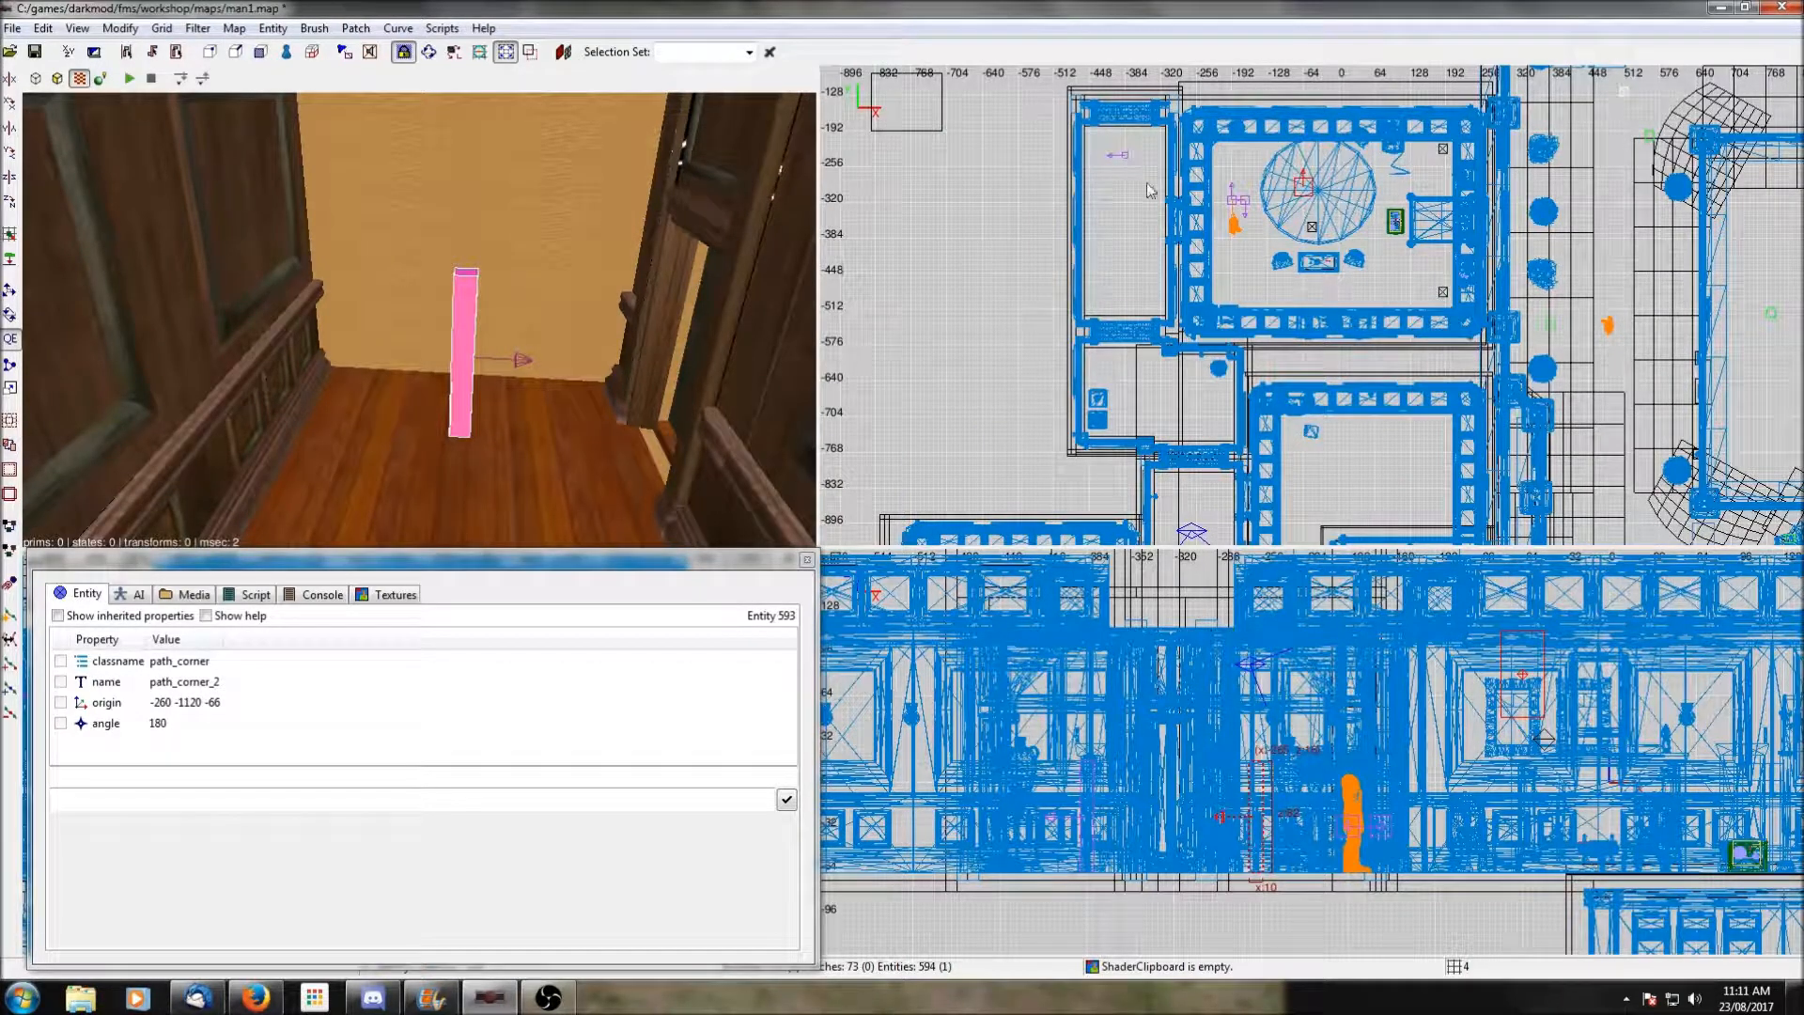
left_click(1125, 156, "shift")
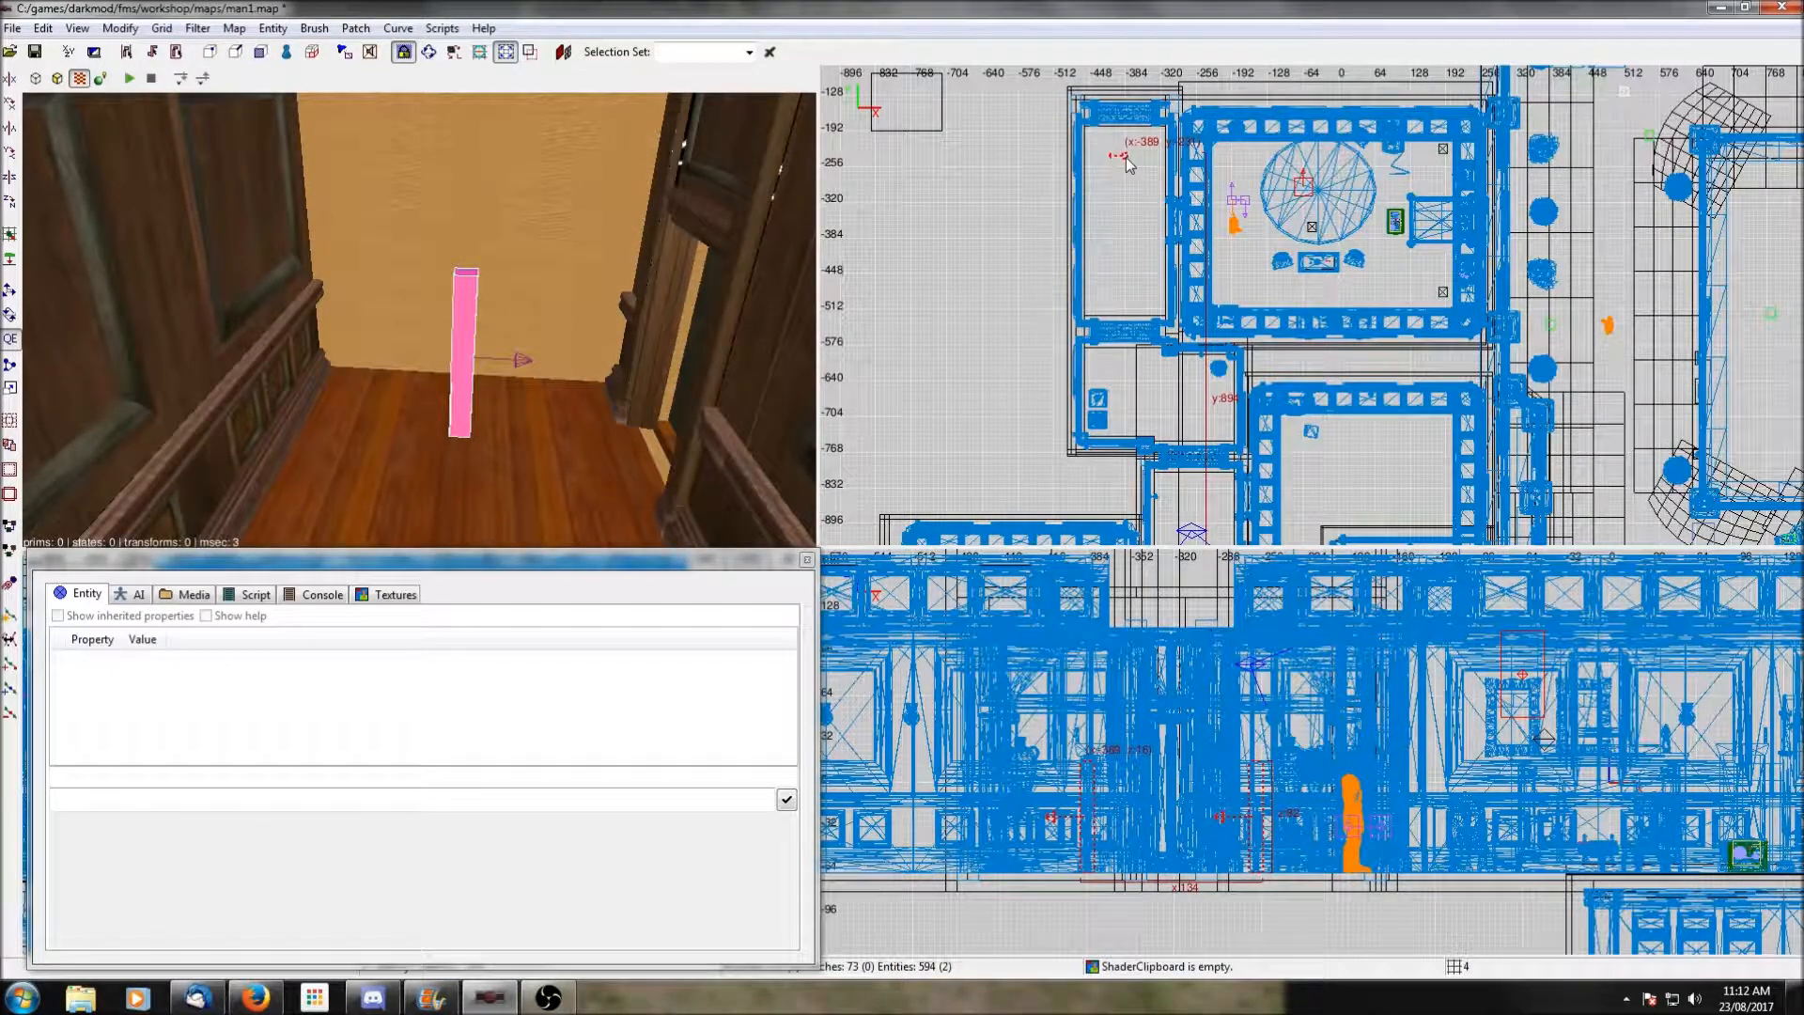
key("ctrl+k")
key("Escape")
Connect the first path_corner back to the second one to close the patrol loop, and save the map.
left_click(1126, 157, "shift")
right_click_drag(1242, 431, 1239, 122)
scroll(1242, 430, "up", 2)
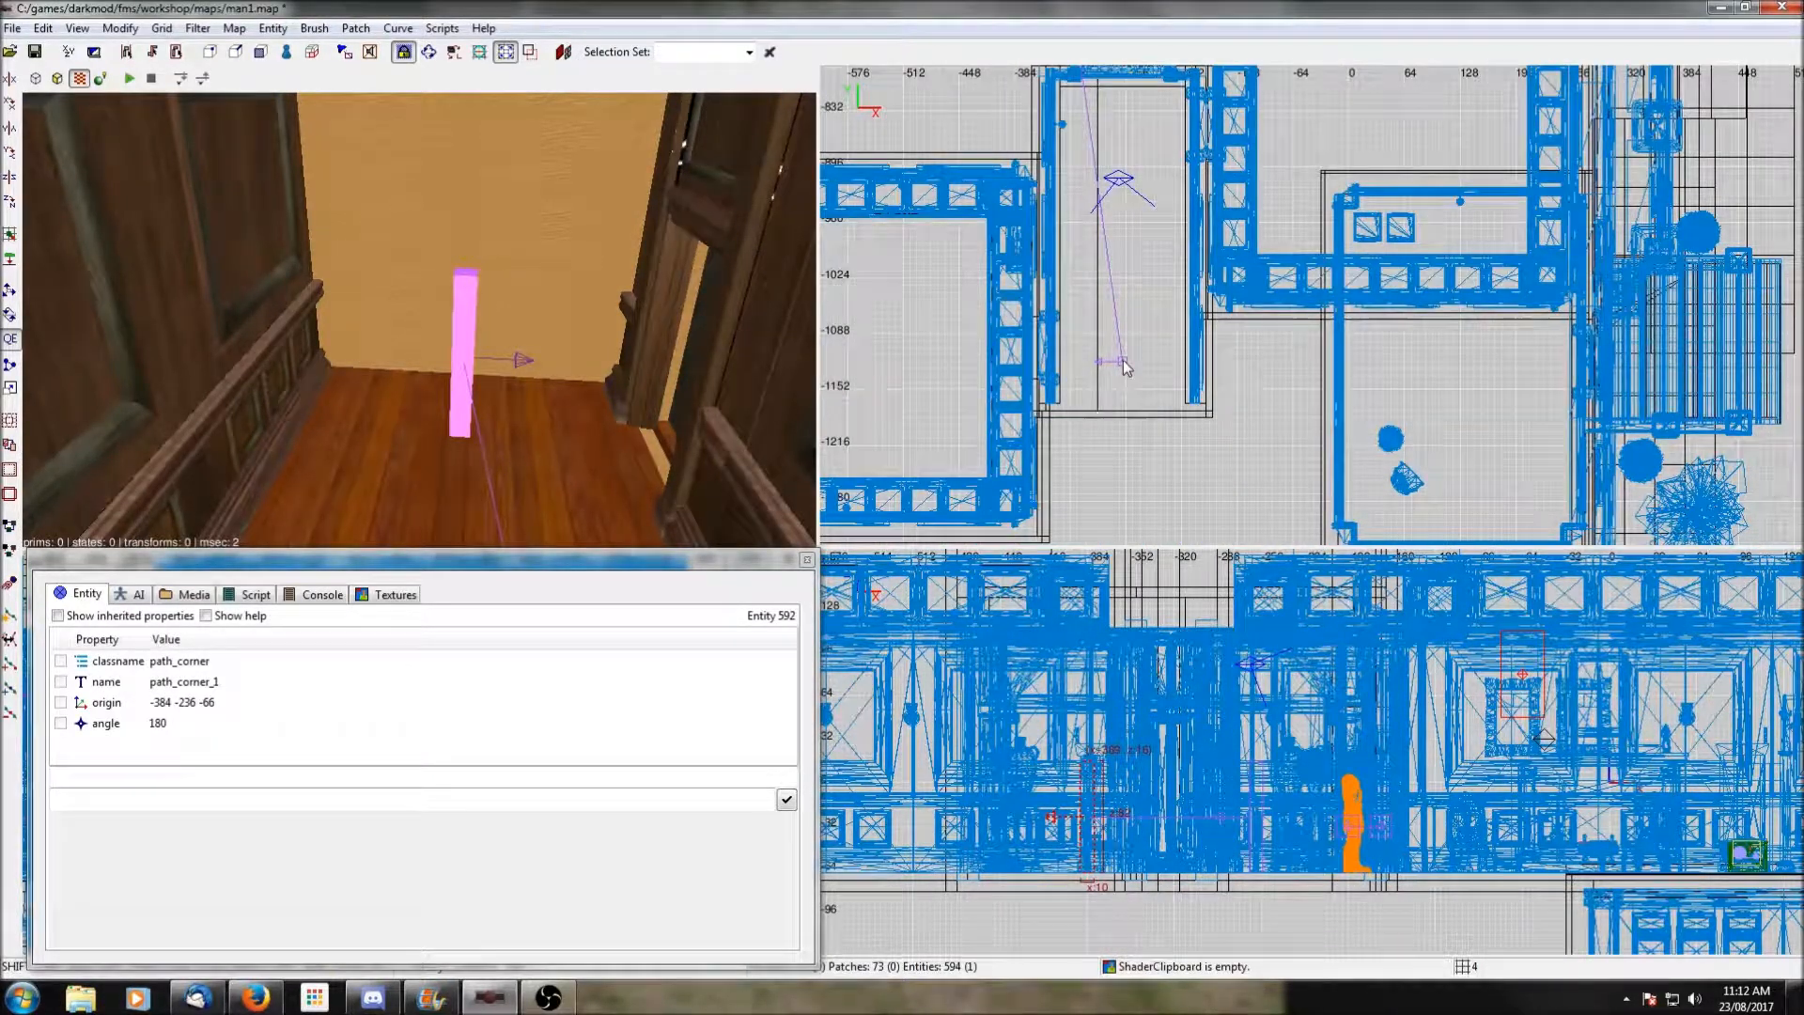
left_click(1125, 366, "shift")
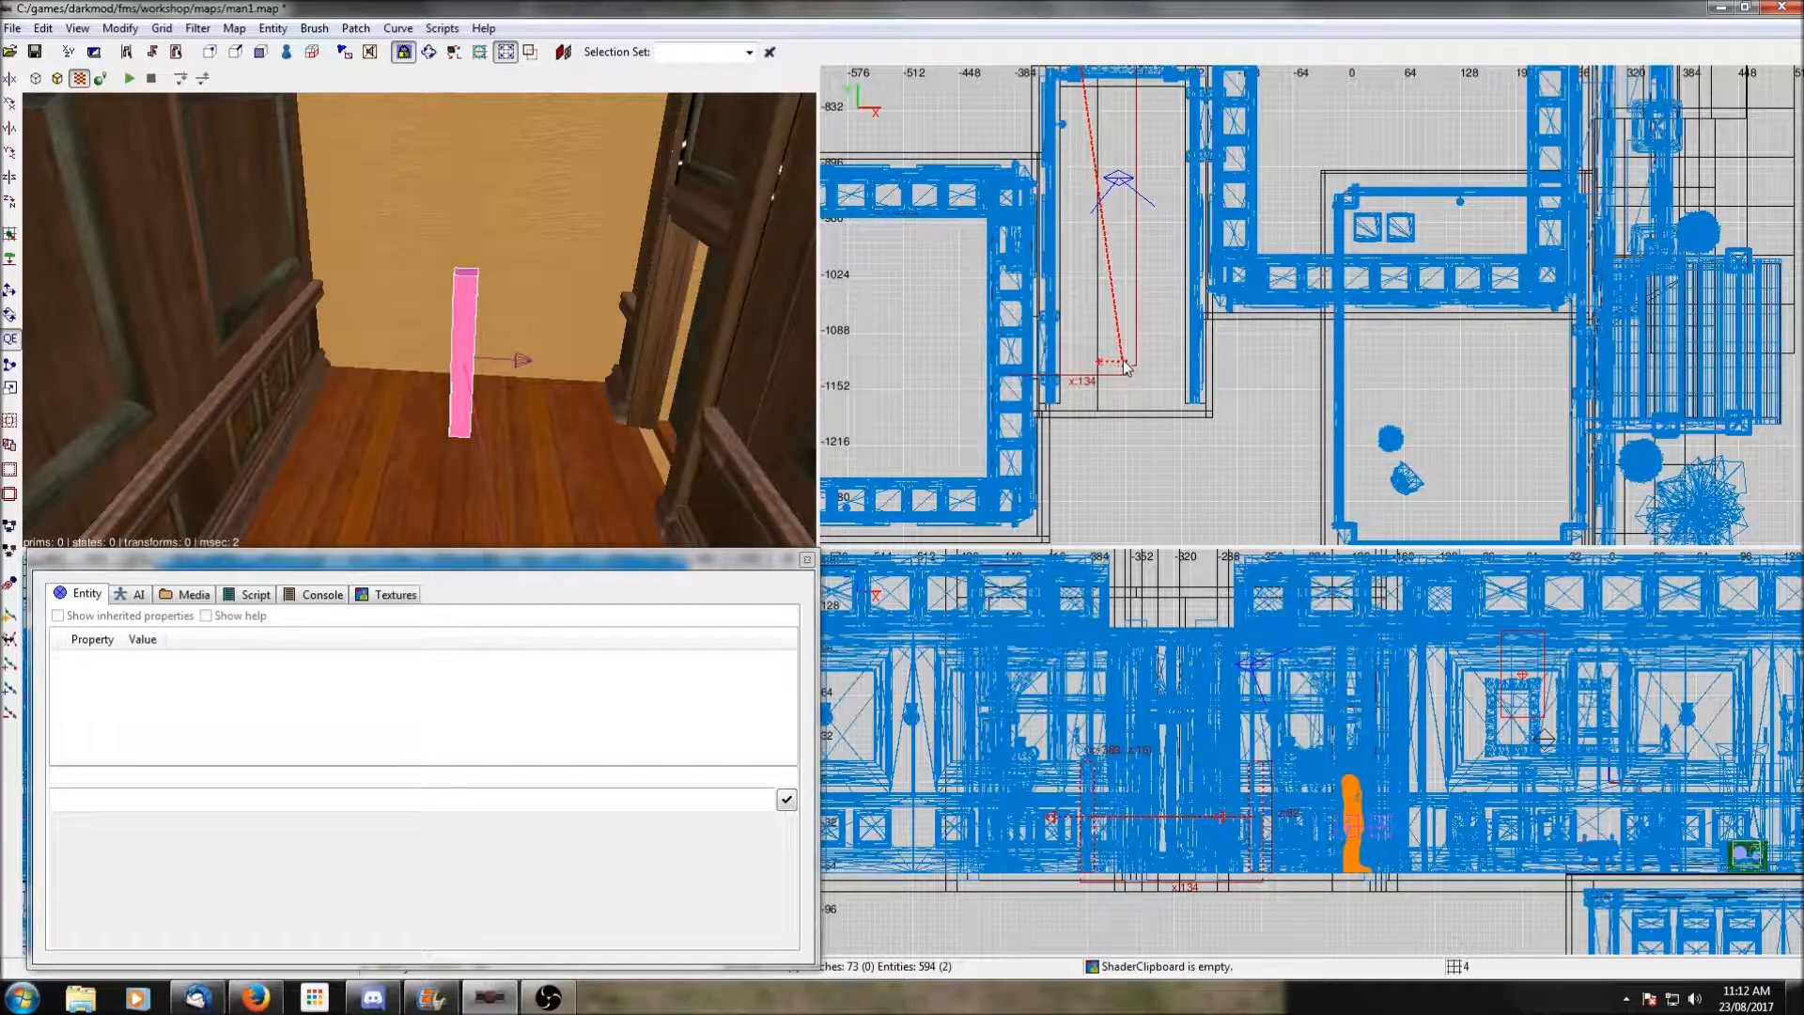
key("Escape")
right_click_drag(1173, 121, 1280, 576)
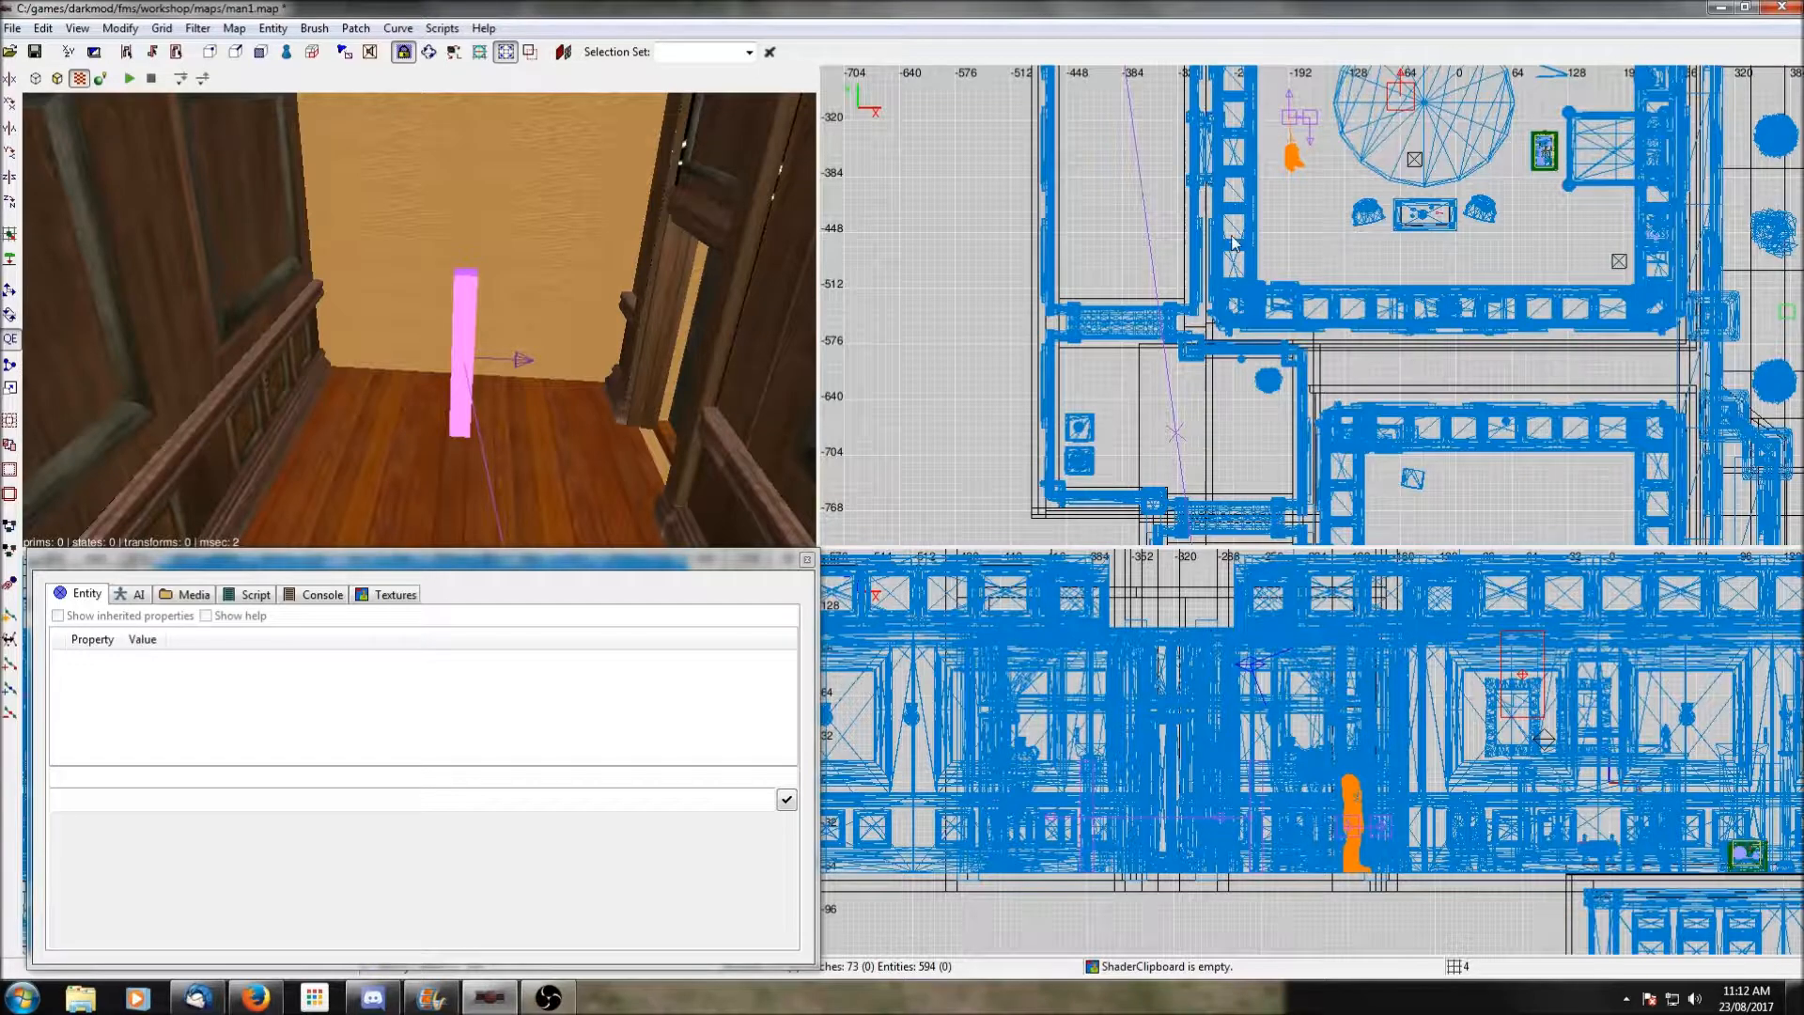
scroll(1234, 242, "down", 1)
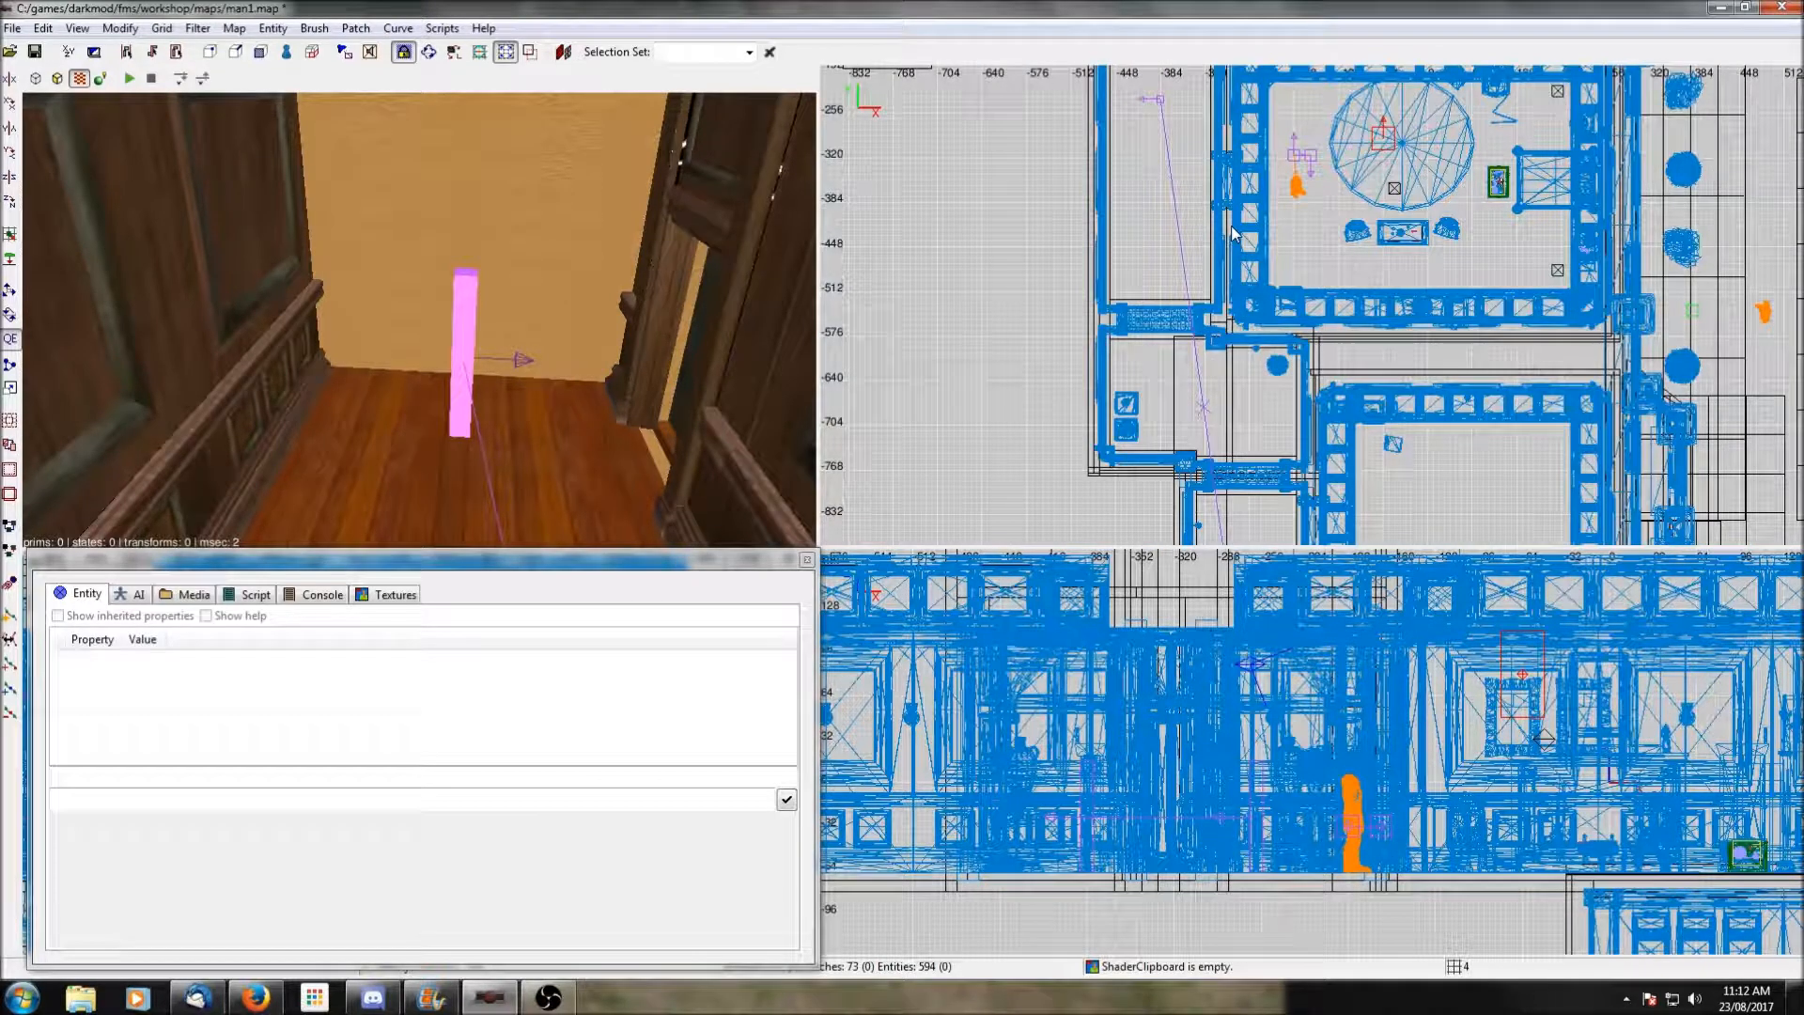
key("ctrl+s")
Create an atdm:ai_guard_elite entity from the armed commoners' Guards category in the upper corridor below the first path_corner.
right_click_drag(1140, 202, 1159, 279)
right_click(1159, 280)
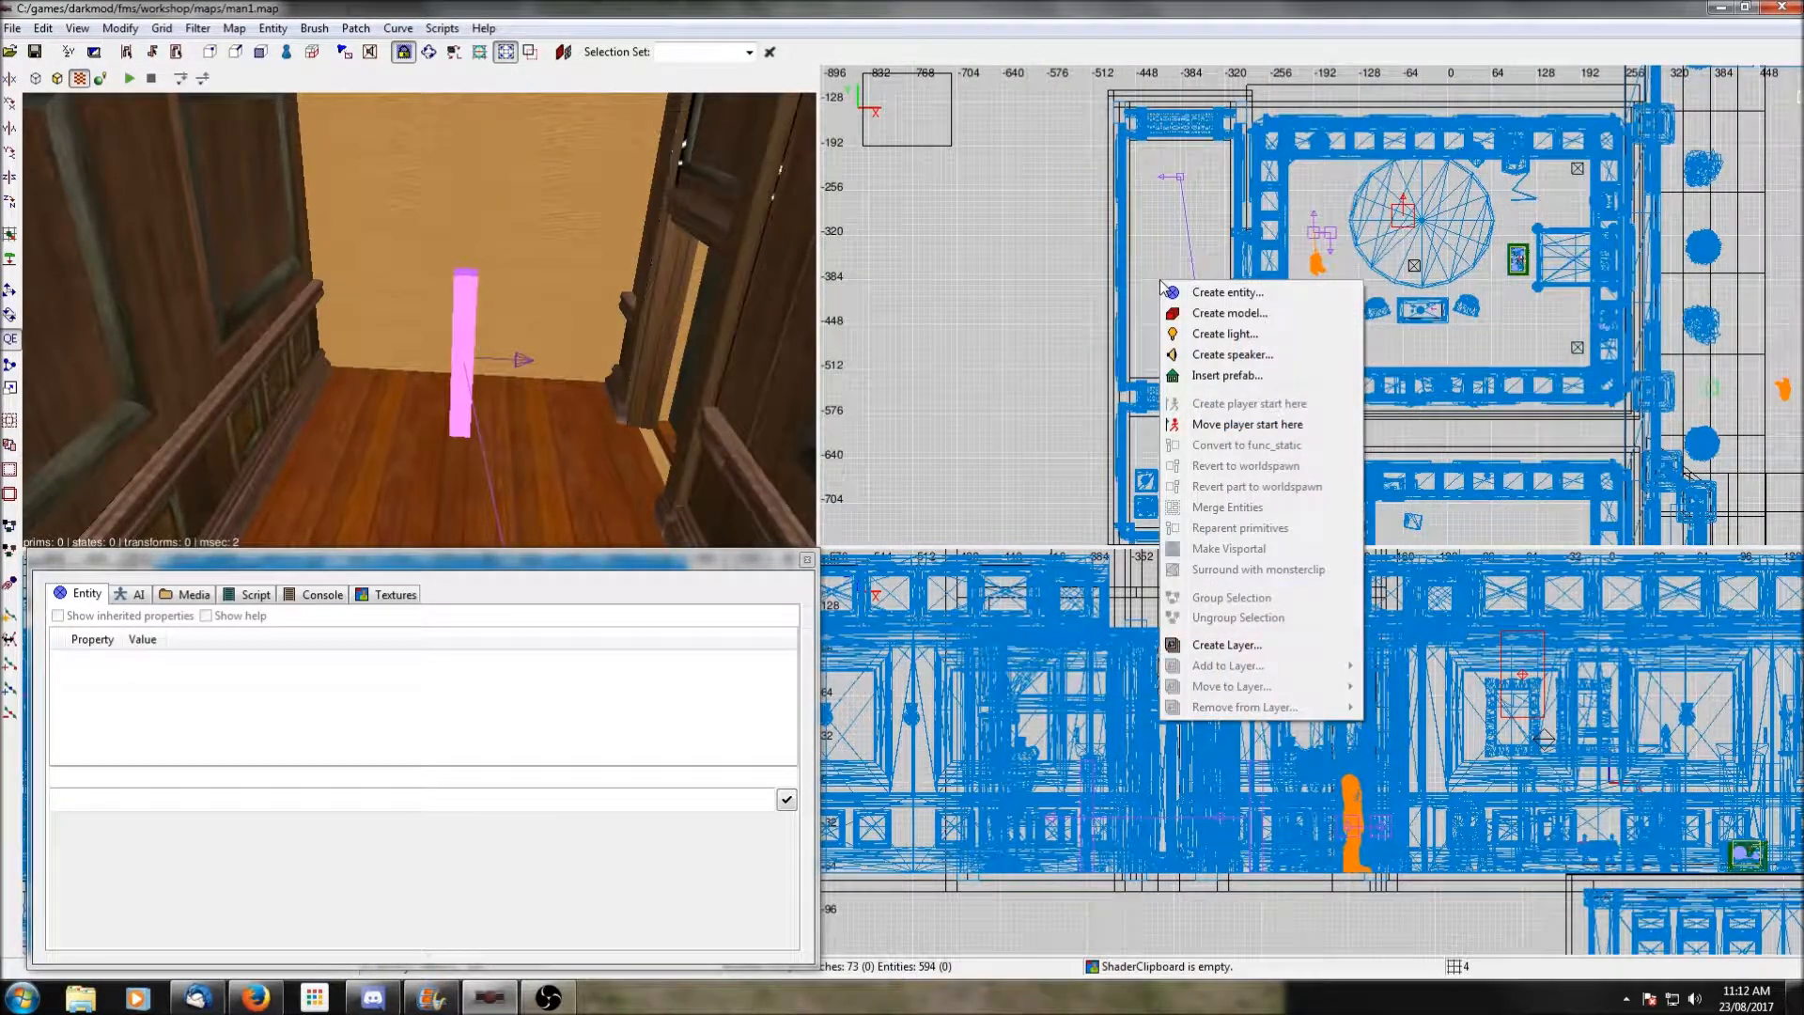
left_click(1186, 291)
left_click(307, 298)
scroll(307, 298, "up", 5)
left_click(304, 279)
scroll(303, 280, "down", 2)
scroll(304, 286, "up", 1)
left_click(314, 320)
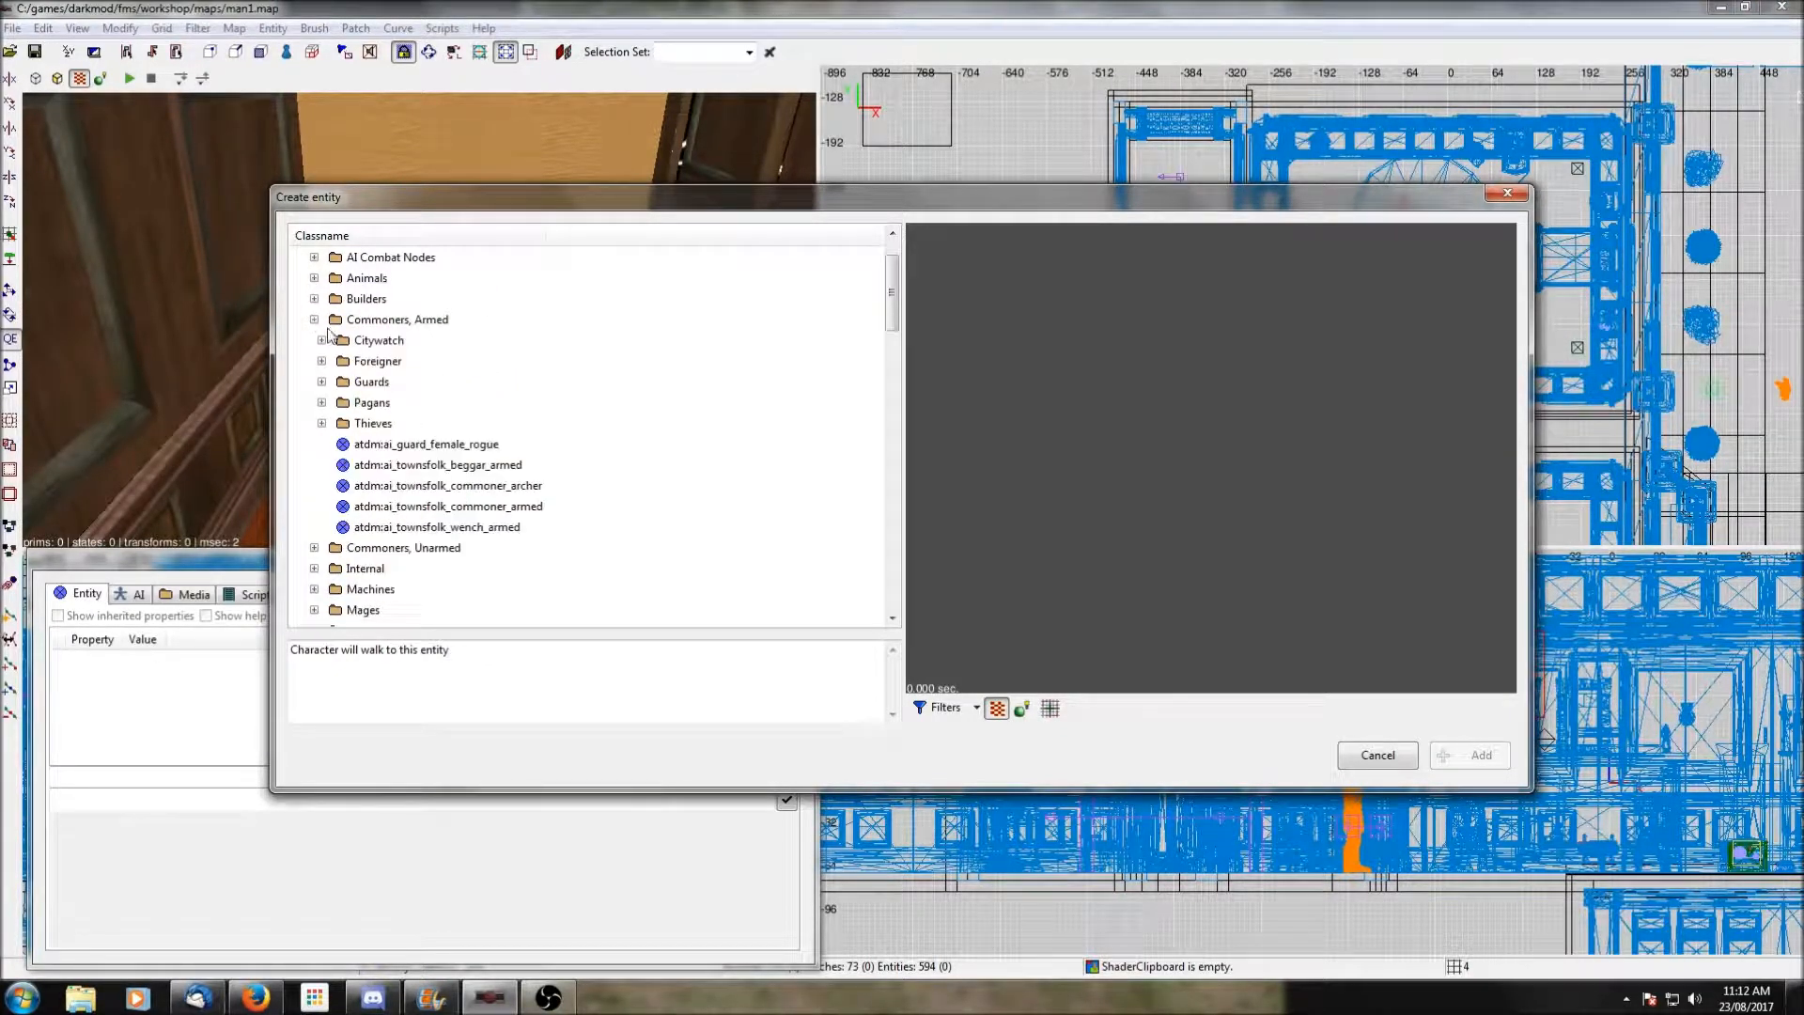
left_click(321, 382)
left_click(447, 425)
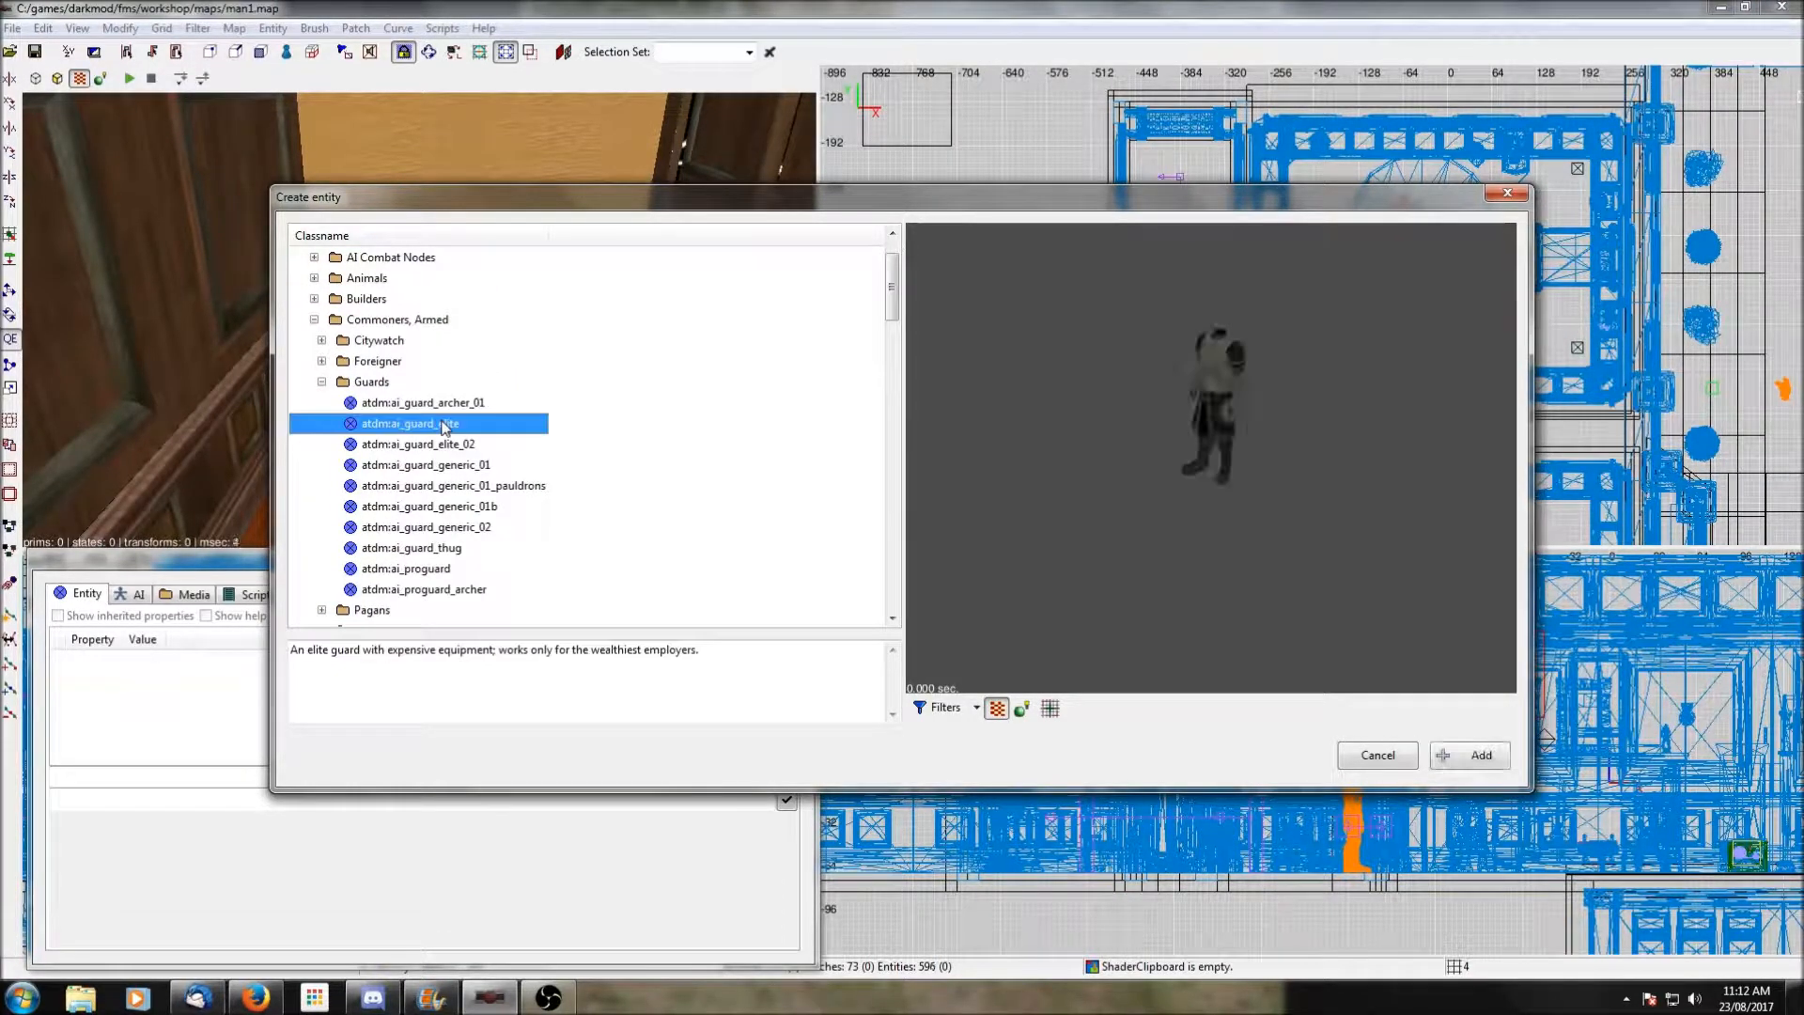
left_click(1471, 759)
scroll(307, 277, "up", 4)
scroll(306, 277, "down", 5)
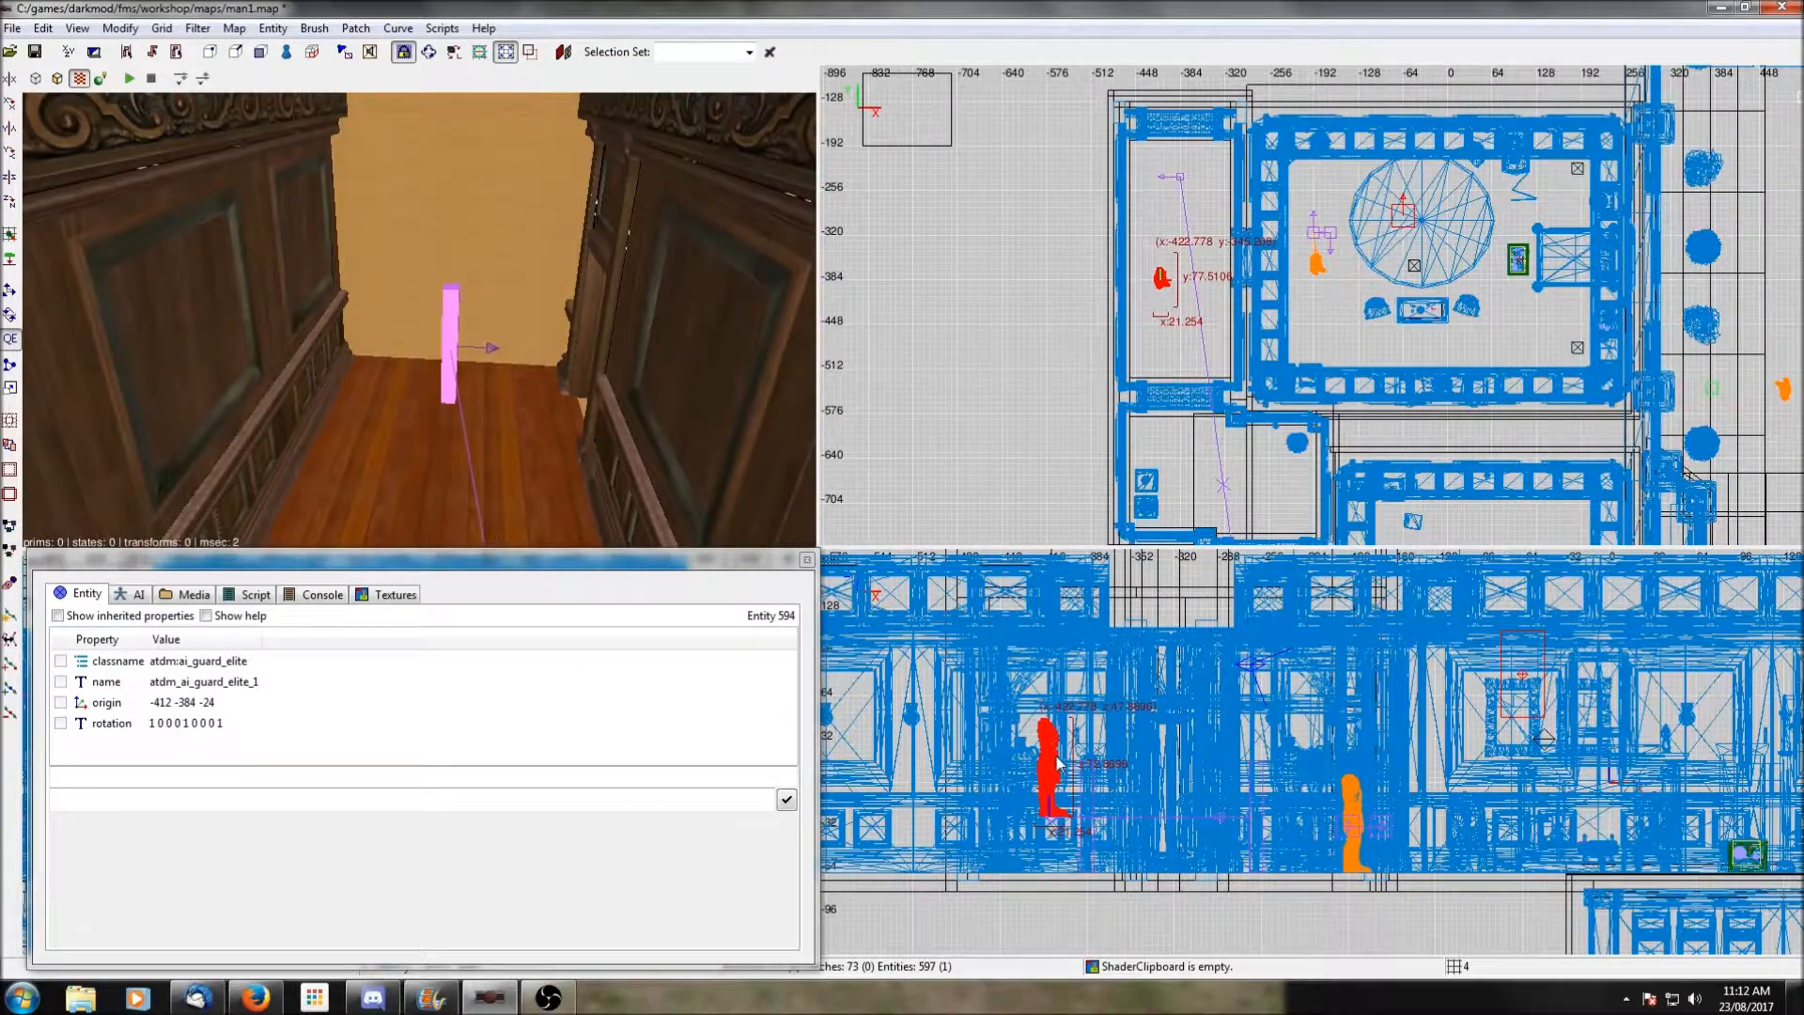
Drop the new elite guard to the floor and move it beside the first path_corner in the upper corridor.
scroll(1057, 763, "down", 1)
left_click(11, 259)
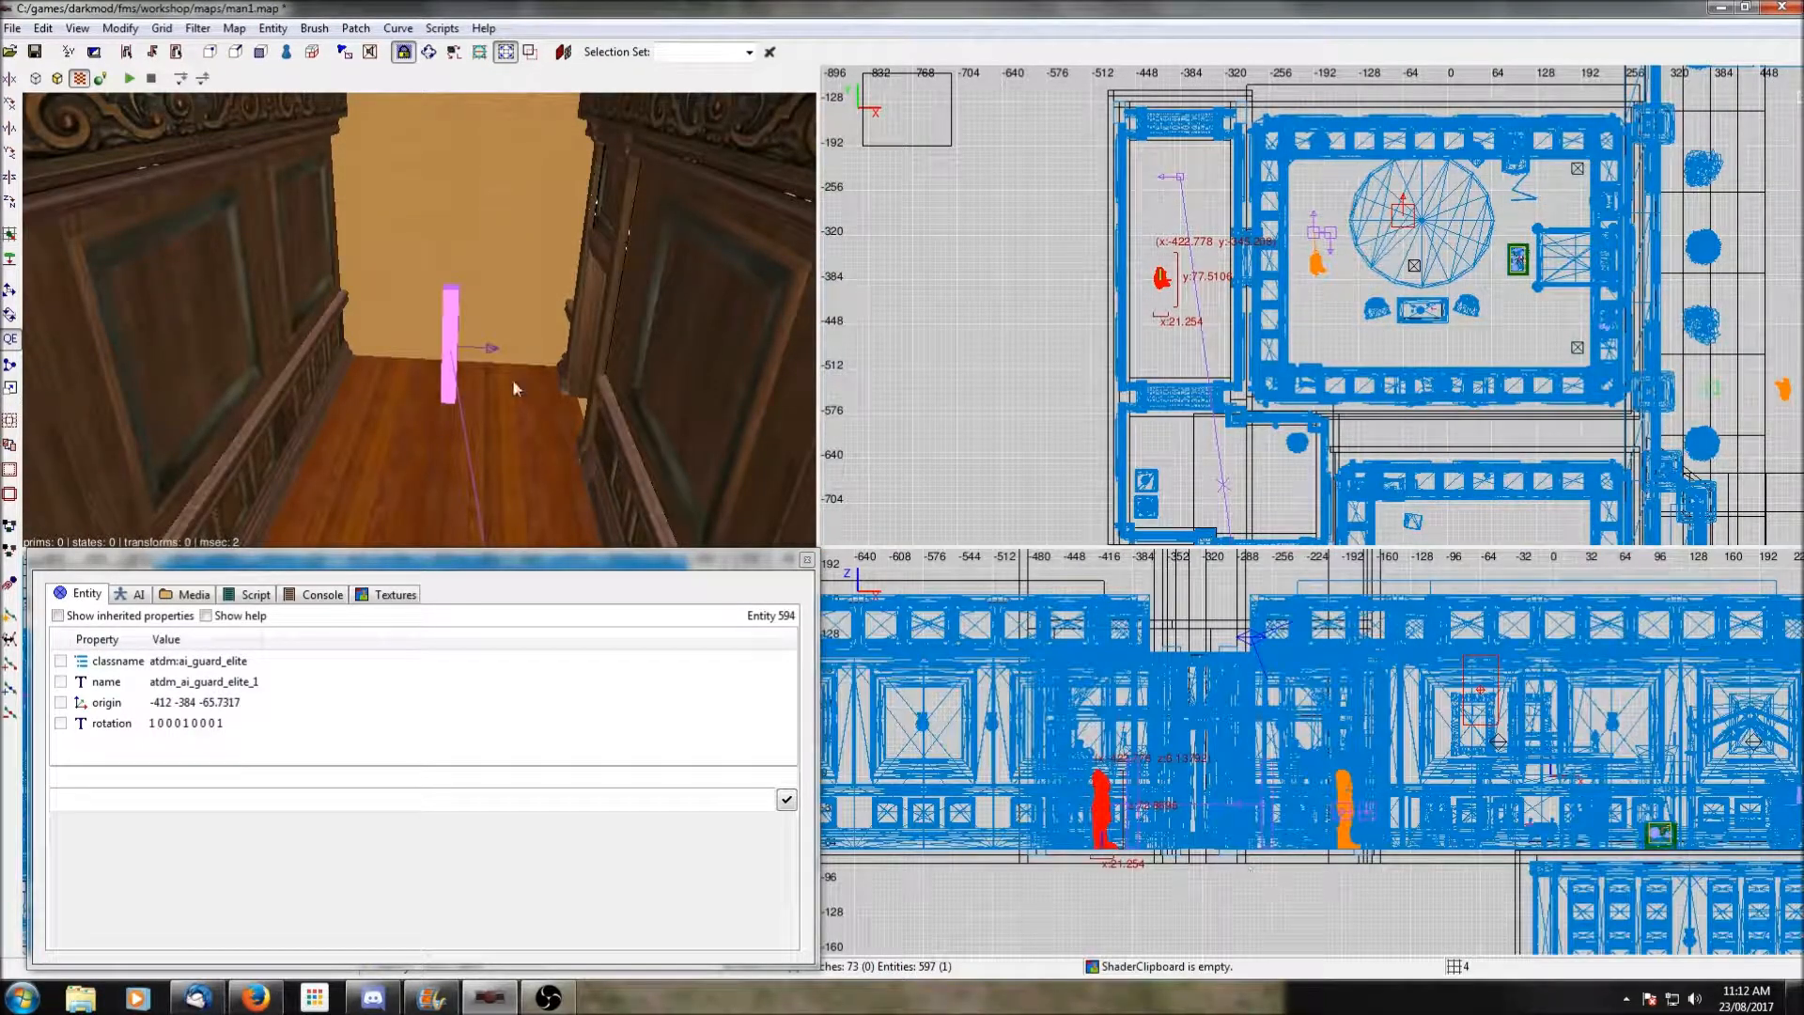
left_click_drag(1165, 273, 1156, 213)
middle_click(1178, 266, "ctrl")
Connect the elite guard to the first path_corner as its target, and save the map.
right_click(601, 404)
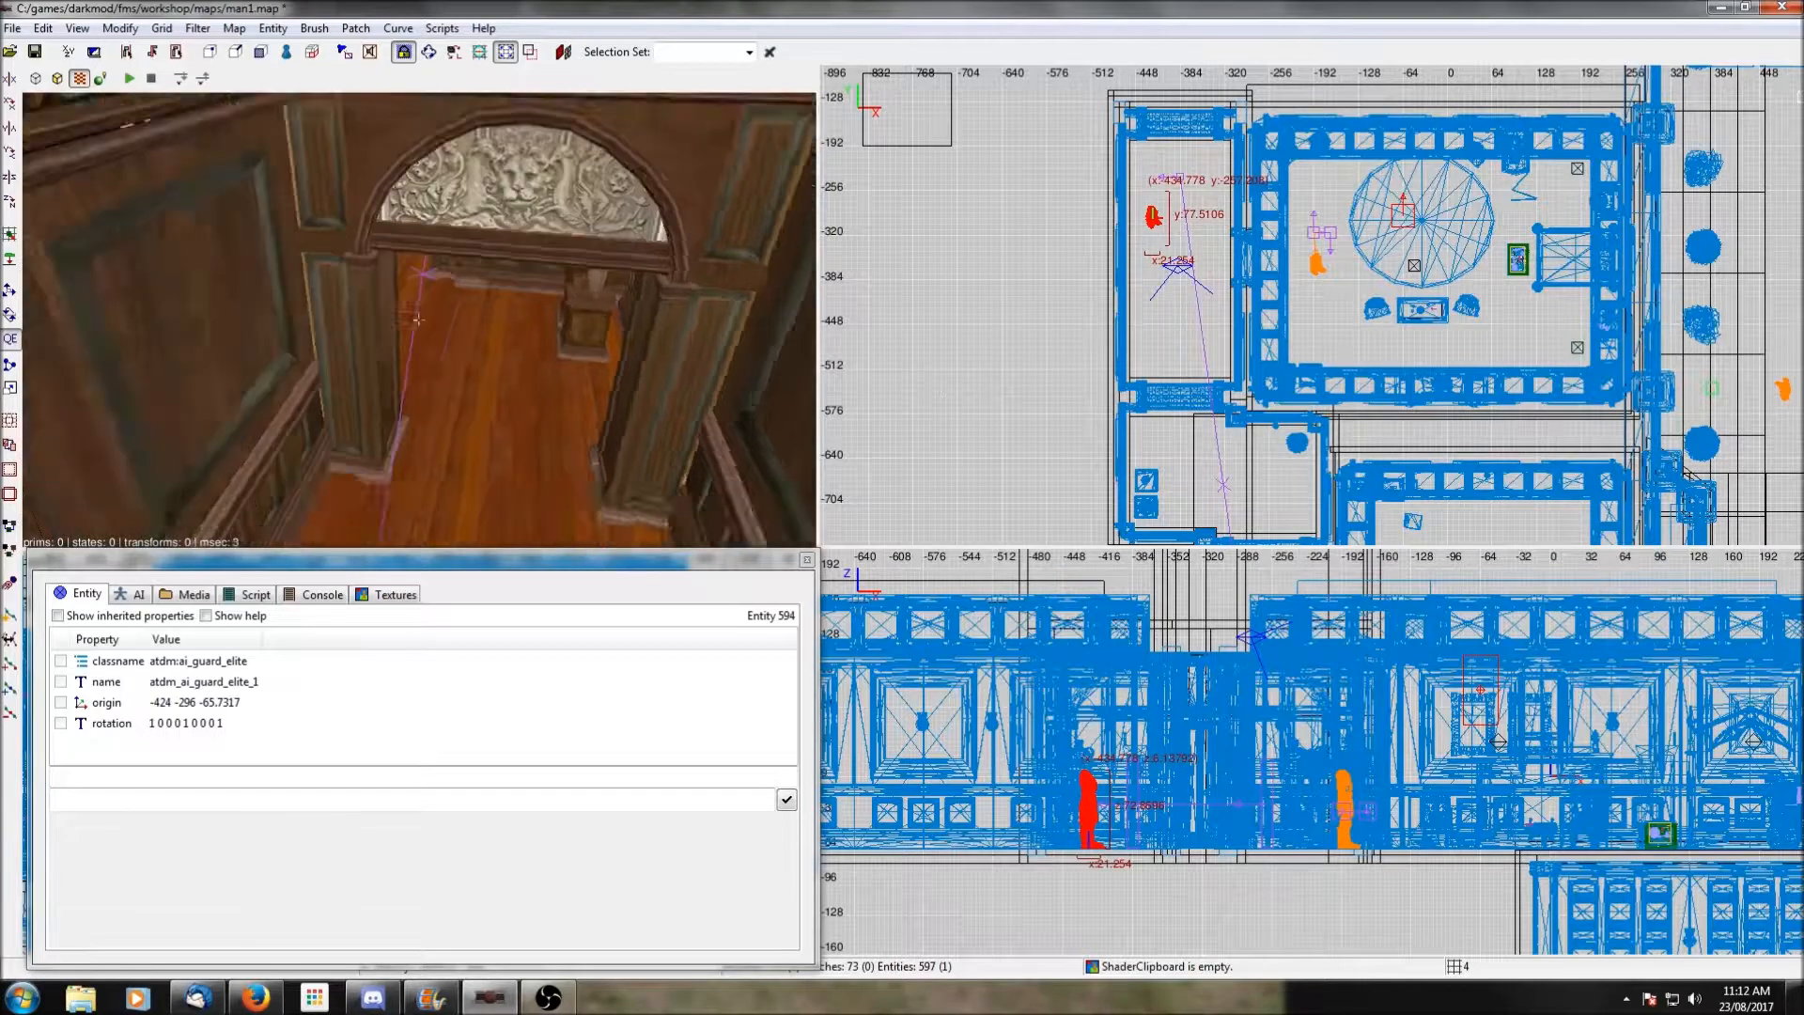
right_click(722, 390)
left_click(486, 241, "shift")
key("ctrl+k")
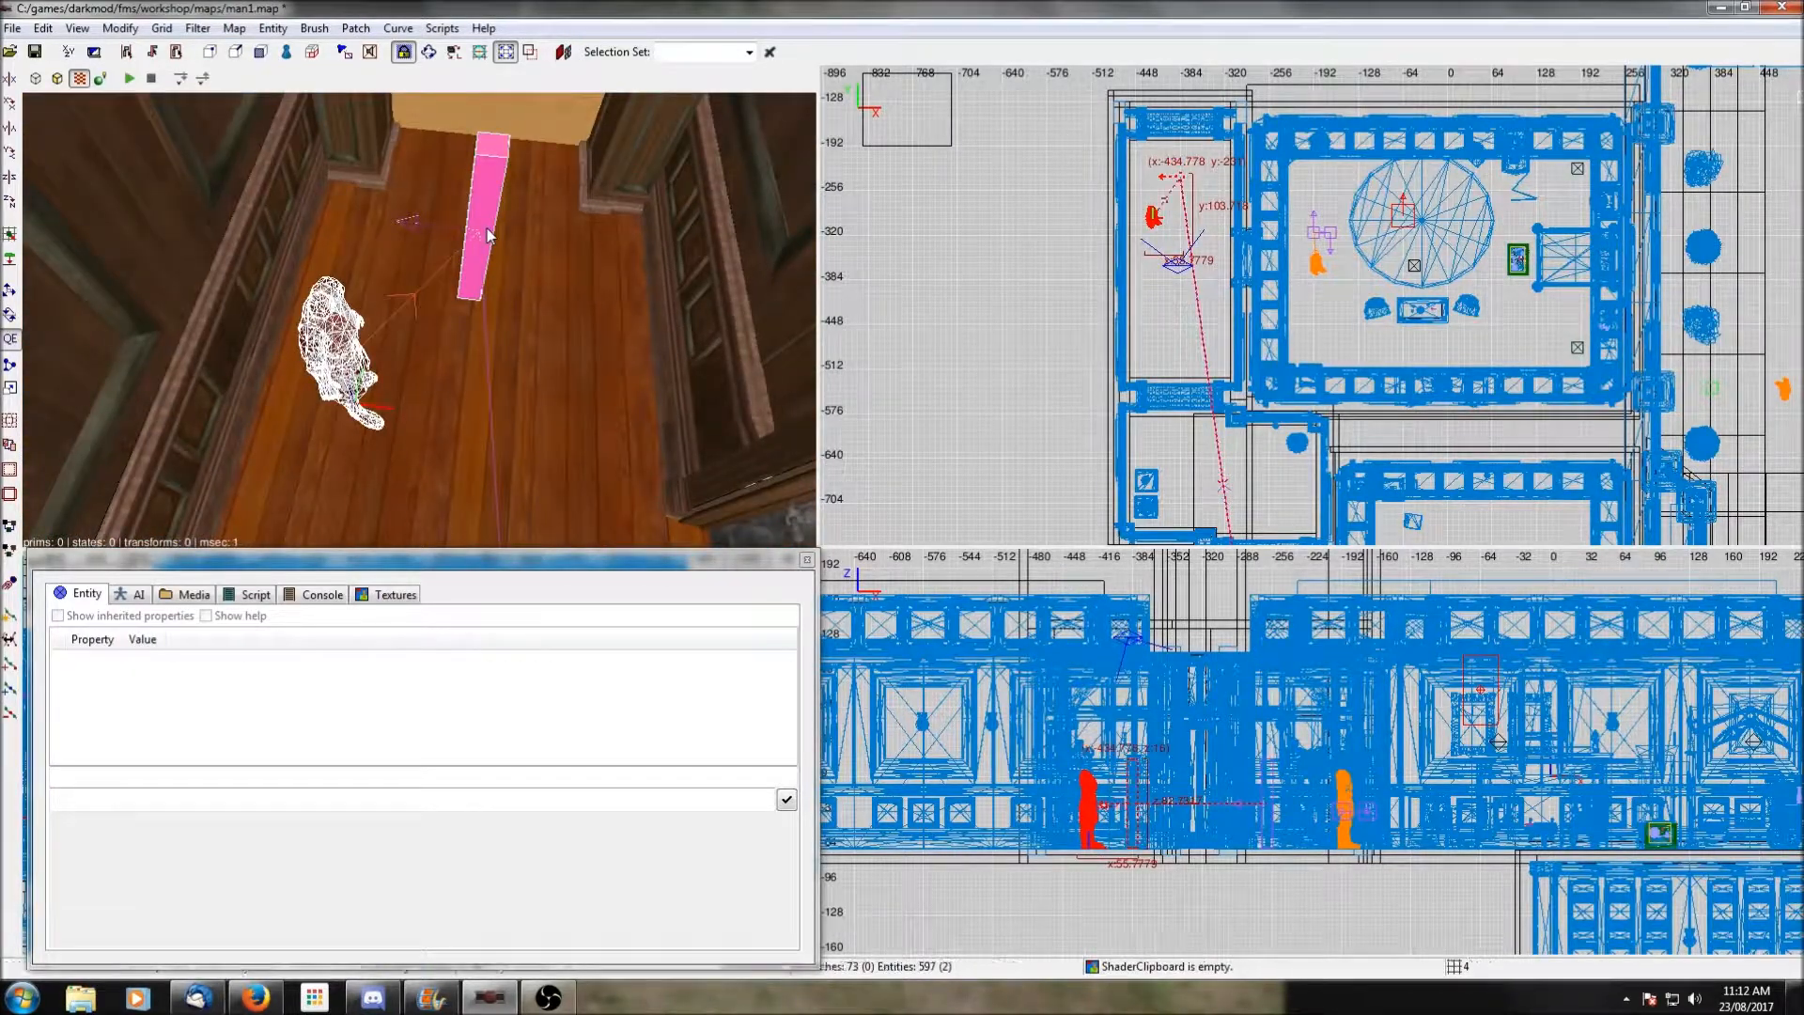
key("Escape")
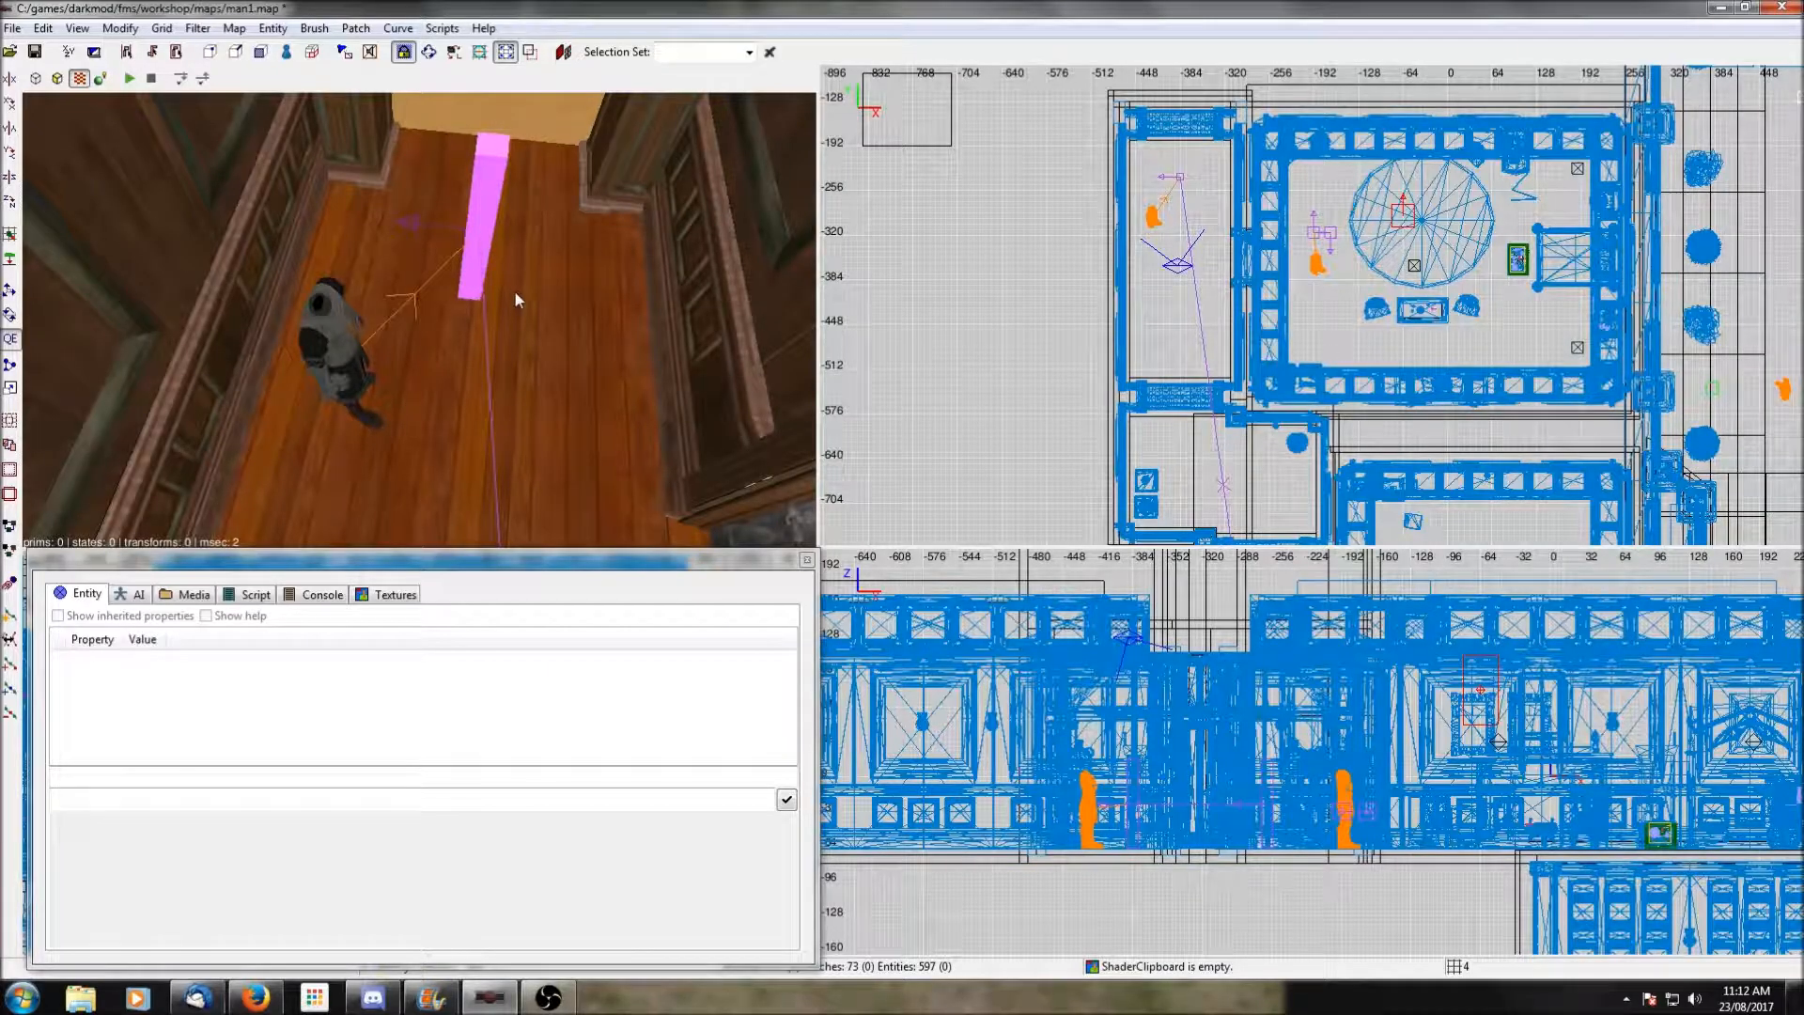
key("ctrl+s")
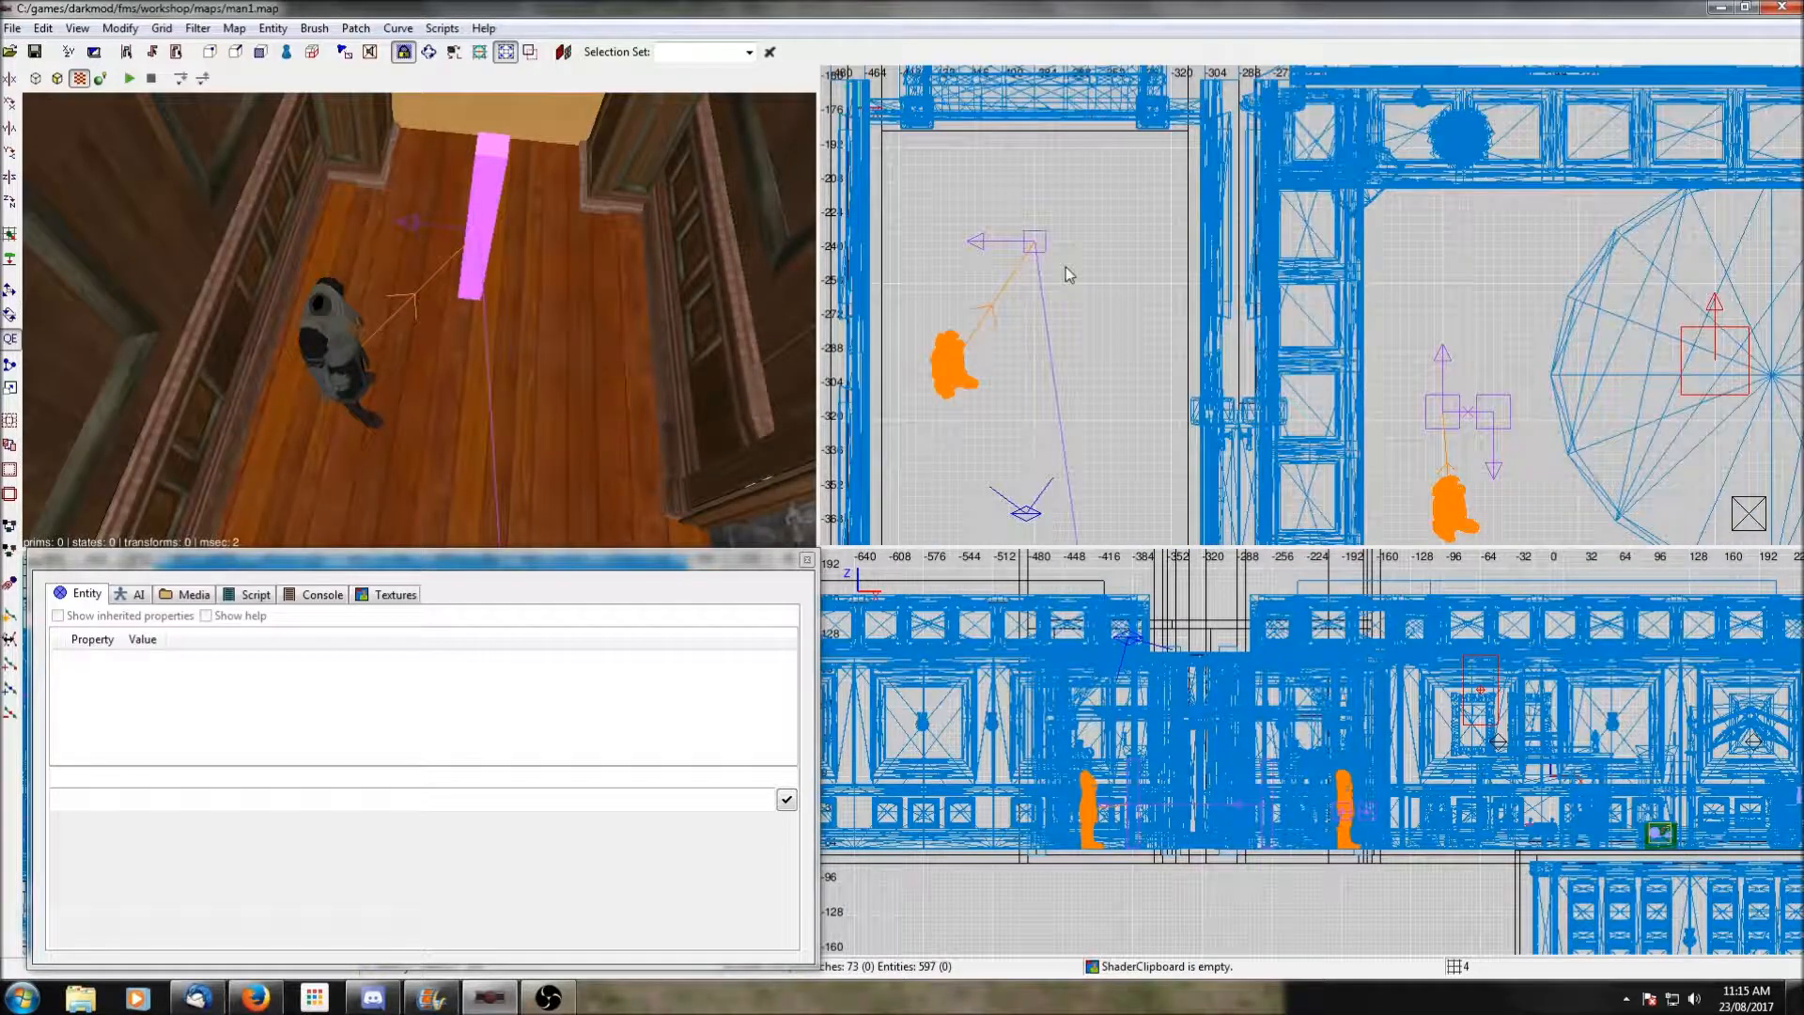
Create a path_wait entity beside the first path_corner and position it at origin -360 -236 -24.
right_click(1069, 239)
left_click(1114, 251)
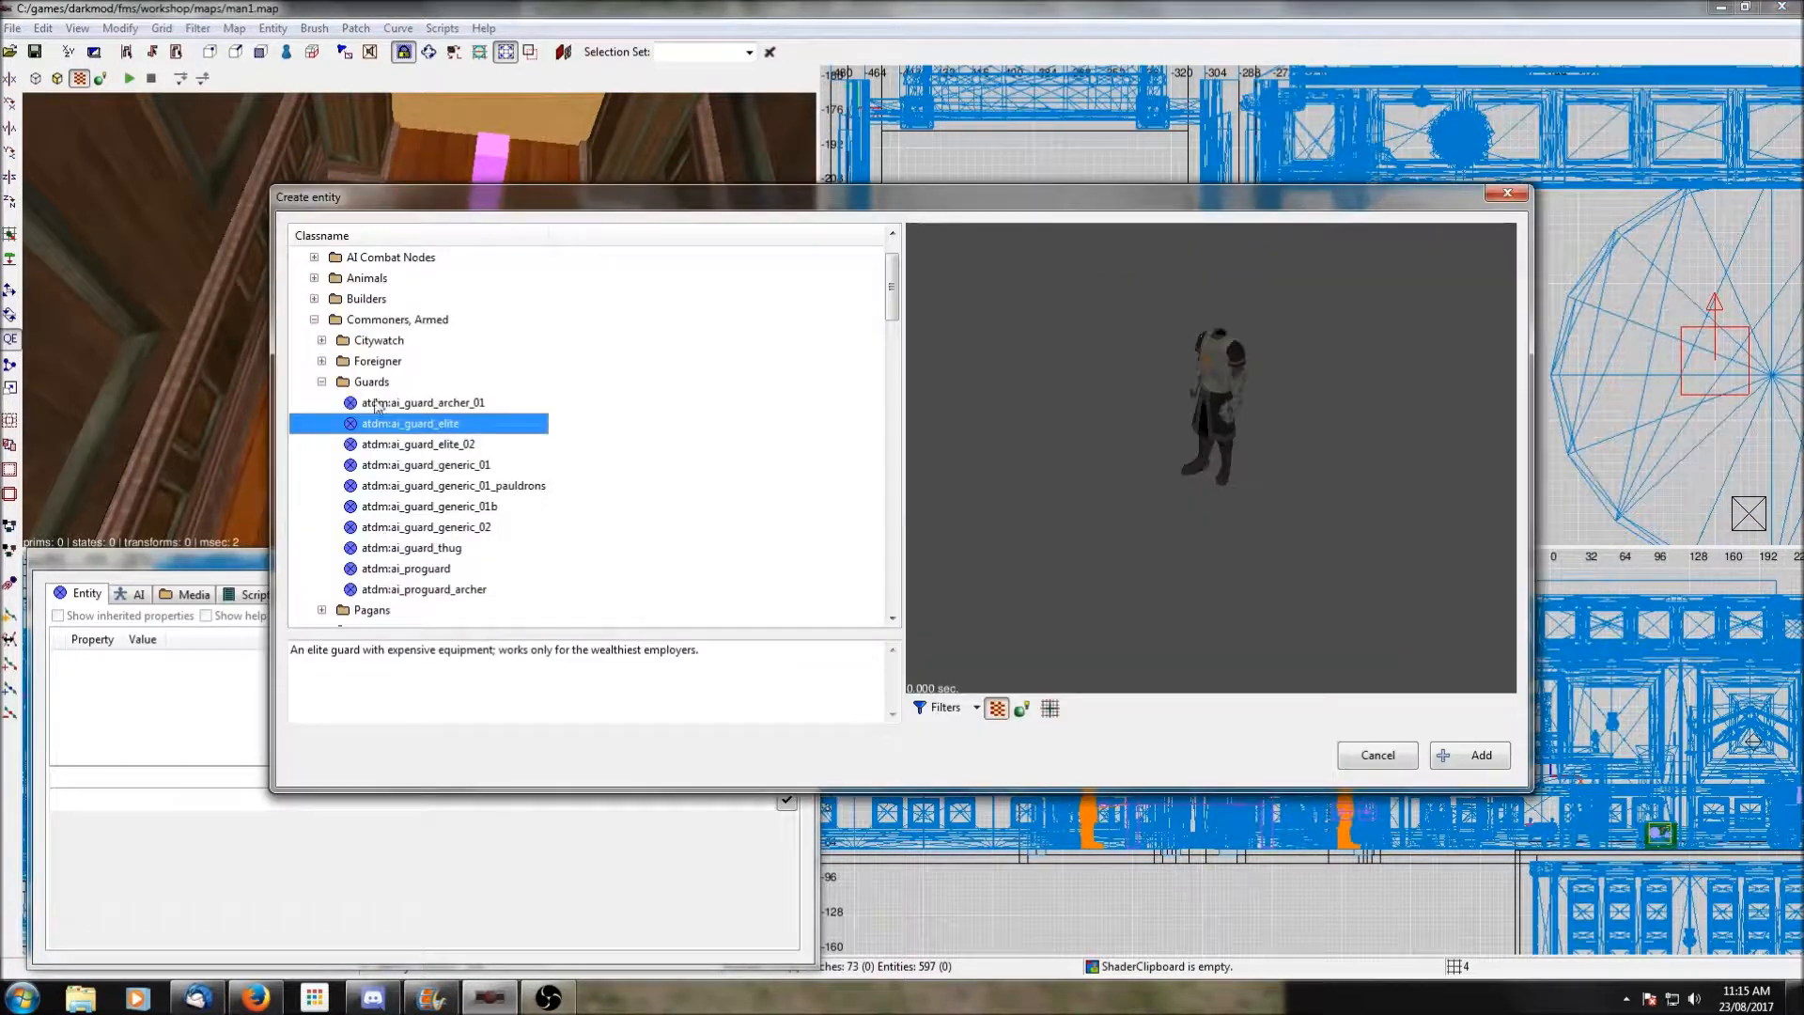
left_click(315, 321)
scroll(333, 469, "down", 10)
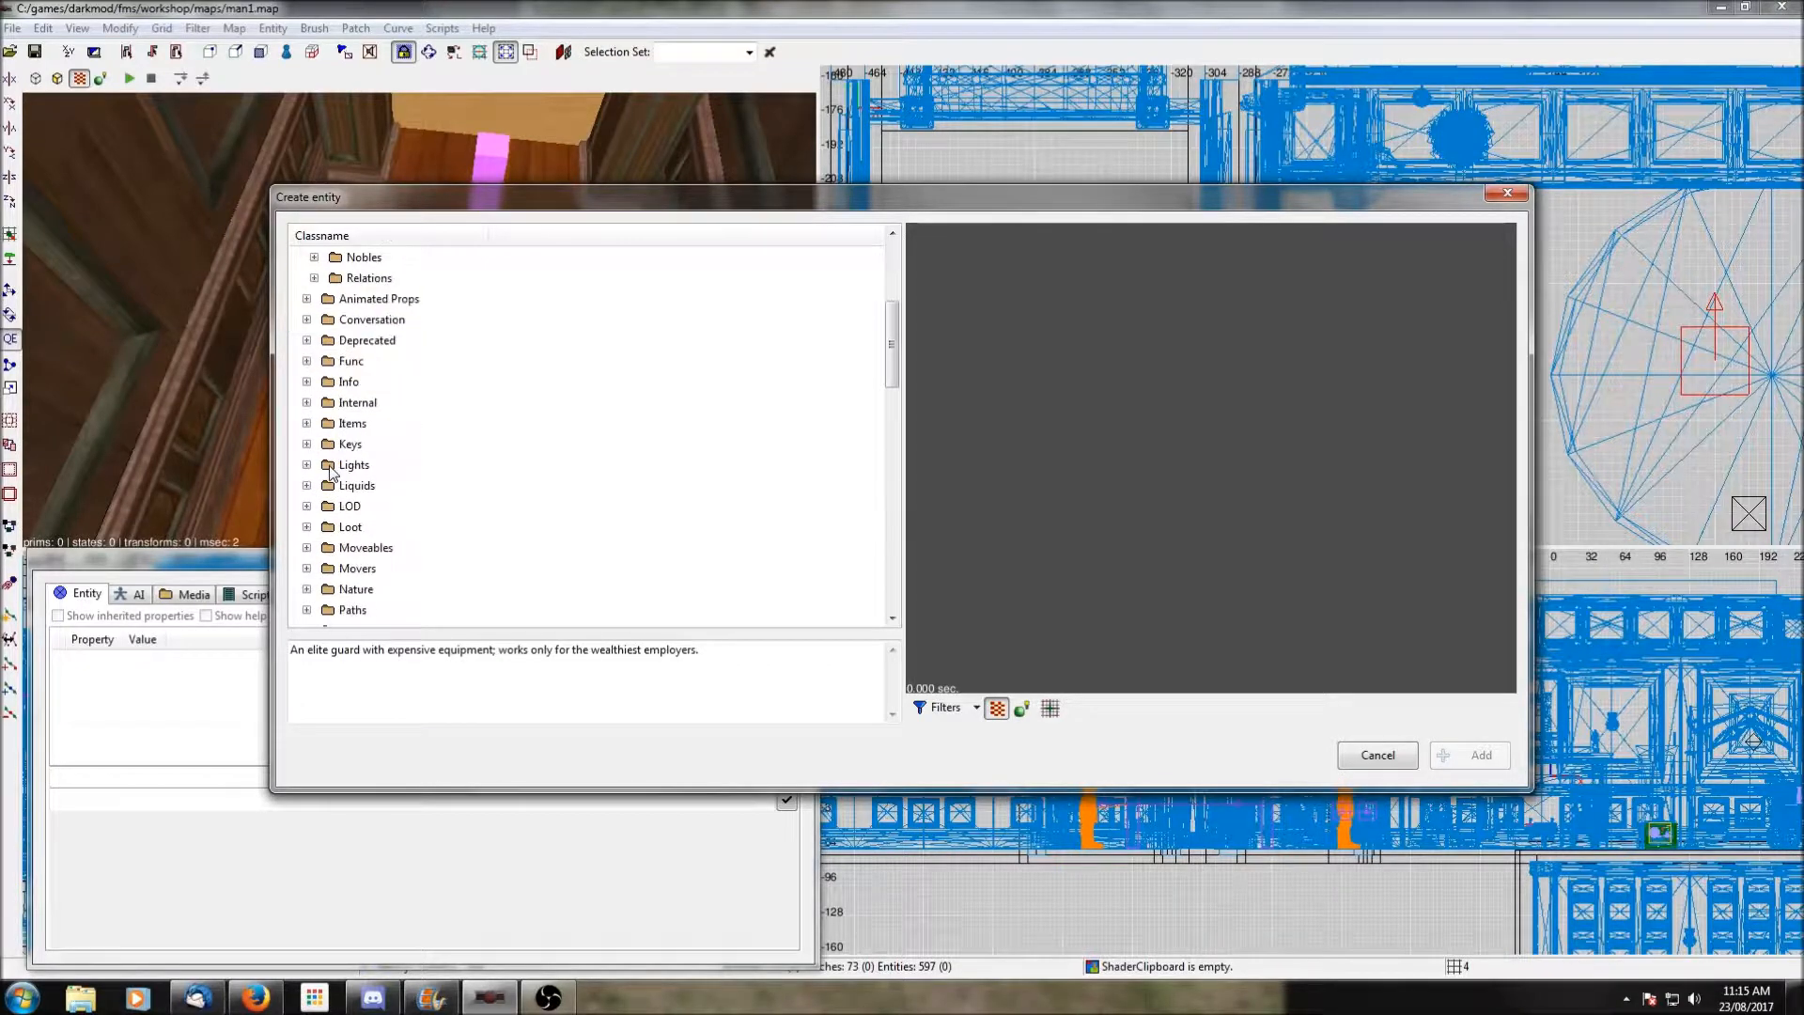
scroll(310, 431, "down", 4)
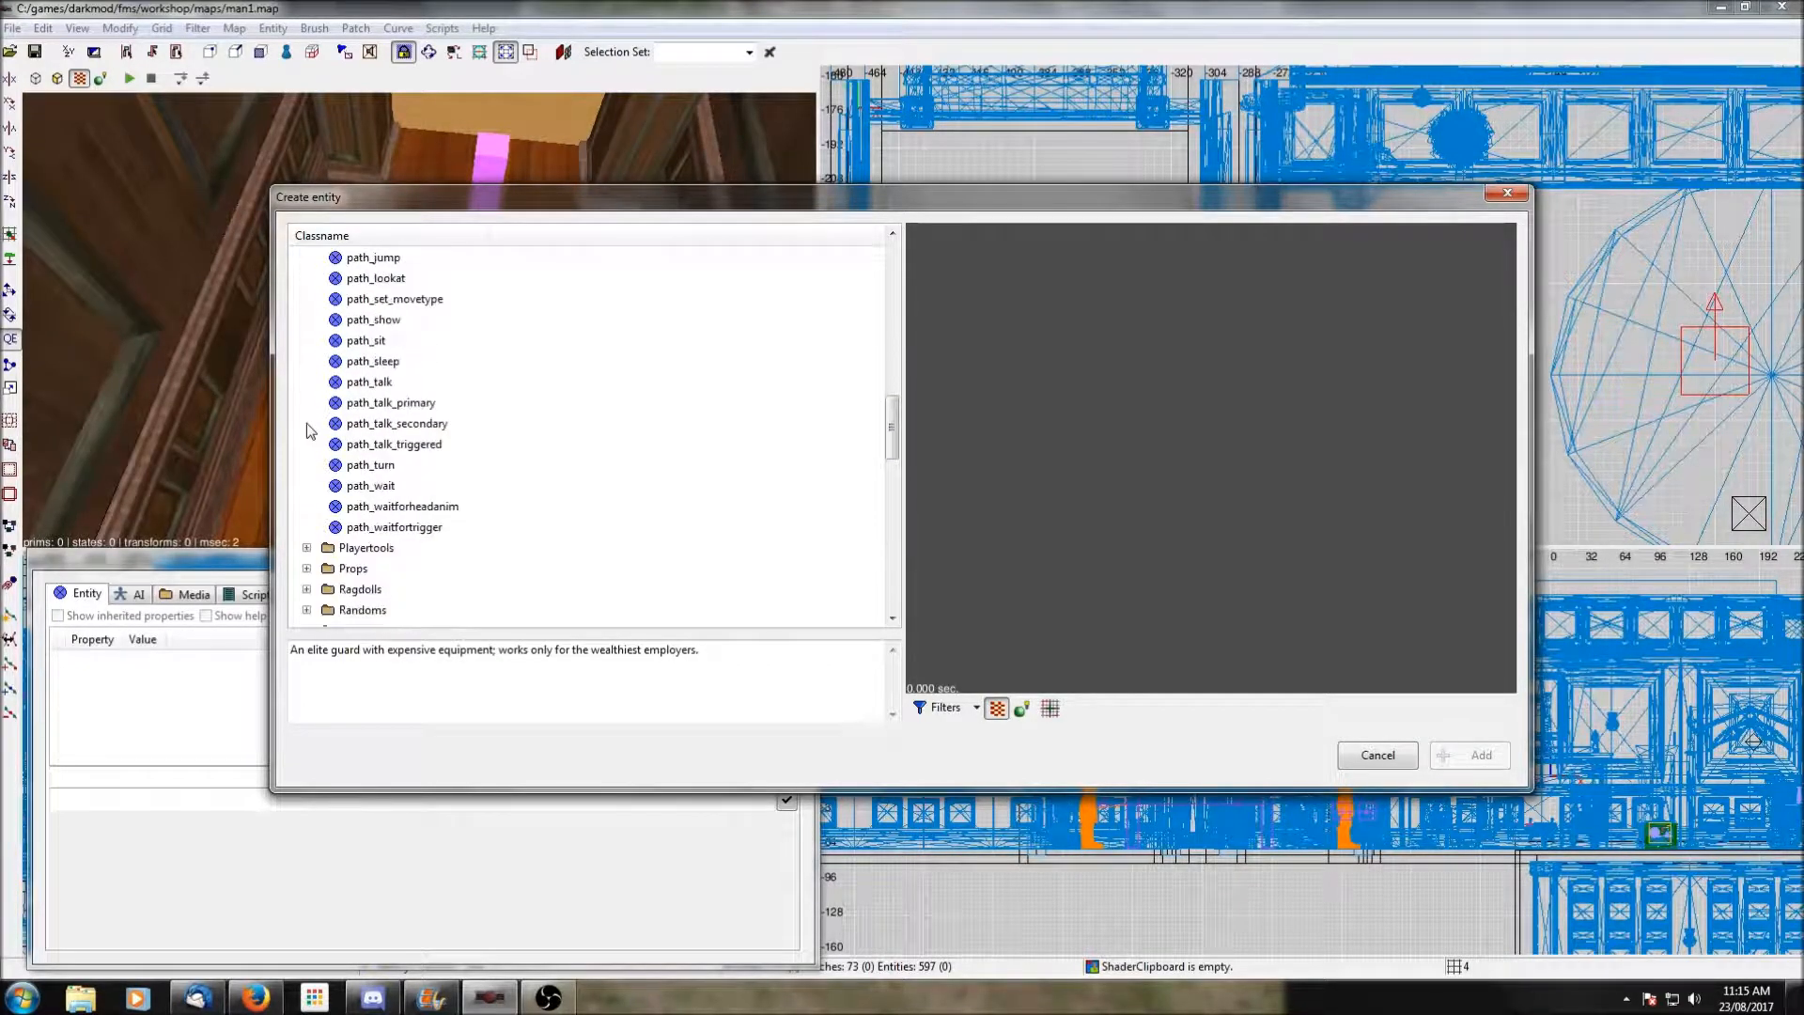
left_click(368, 487)
left_click(1471, 754)
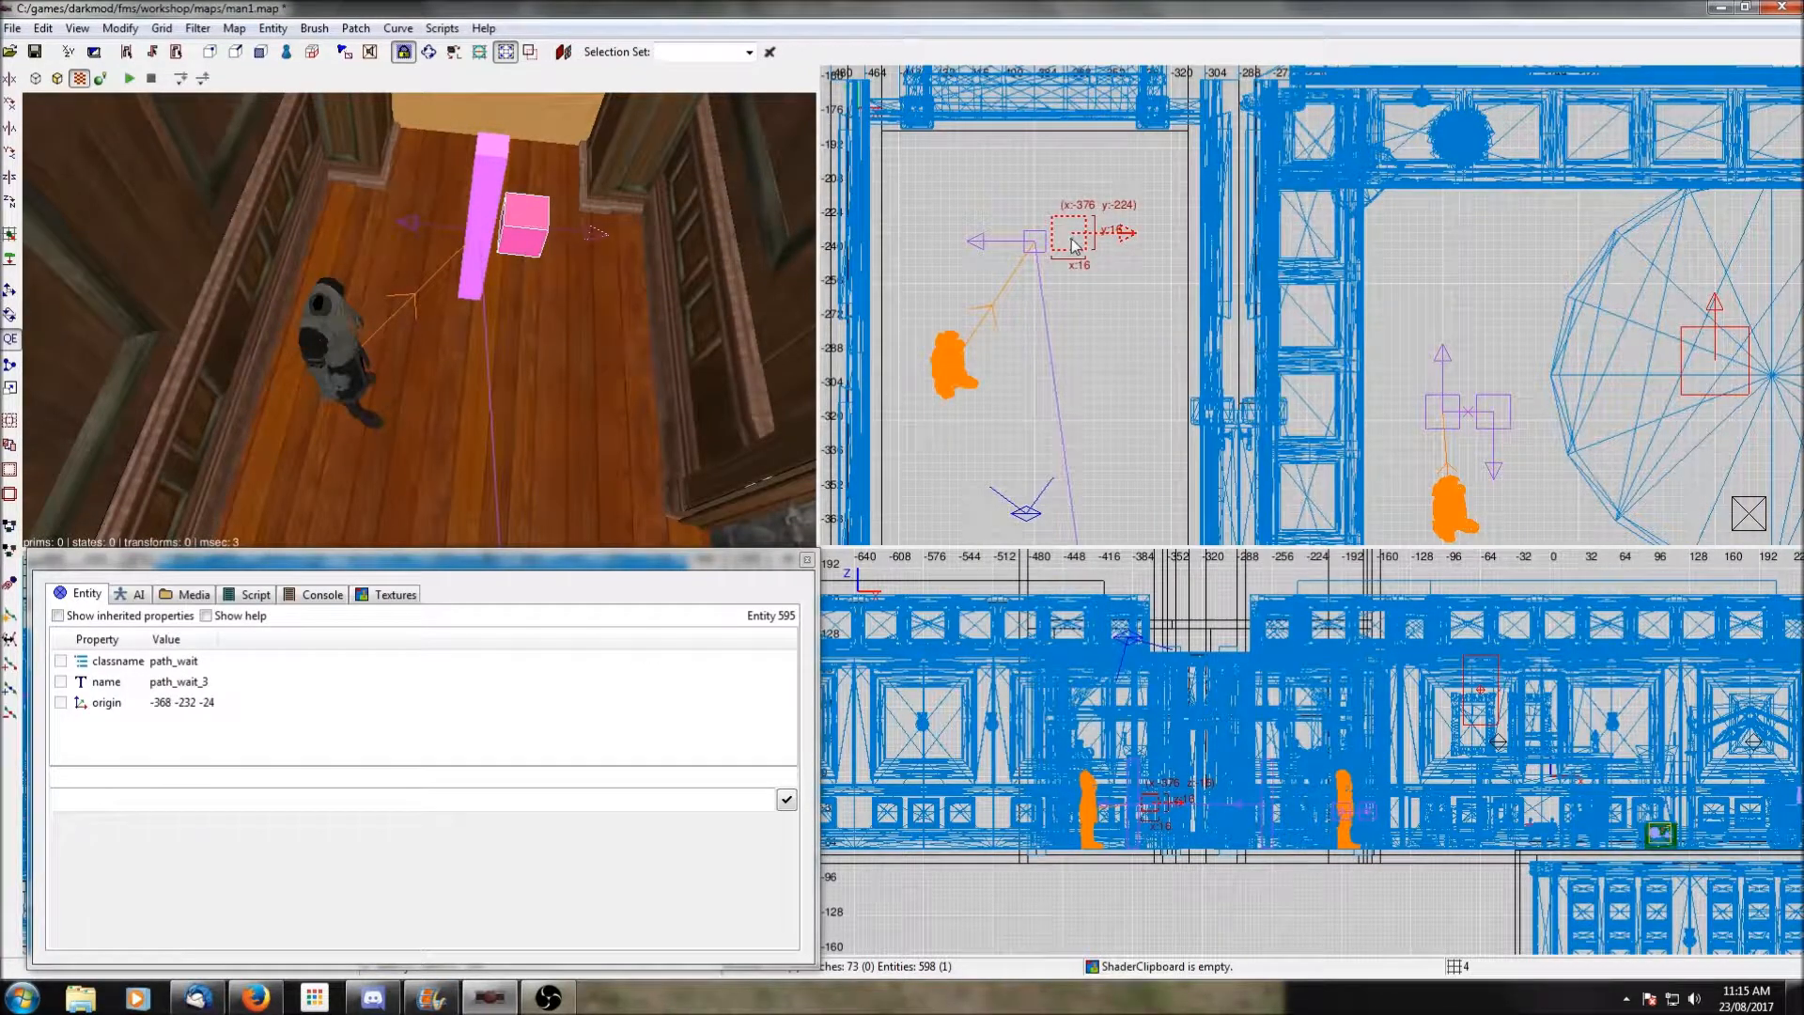
left_click_drag(1074, 246, 1090, 252)
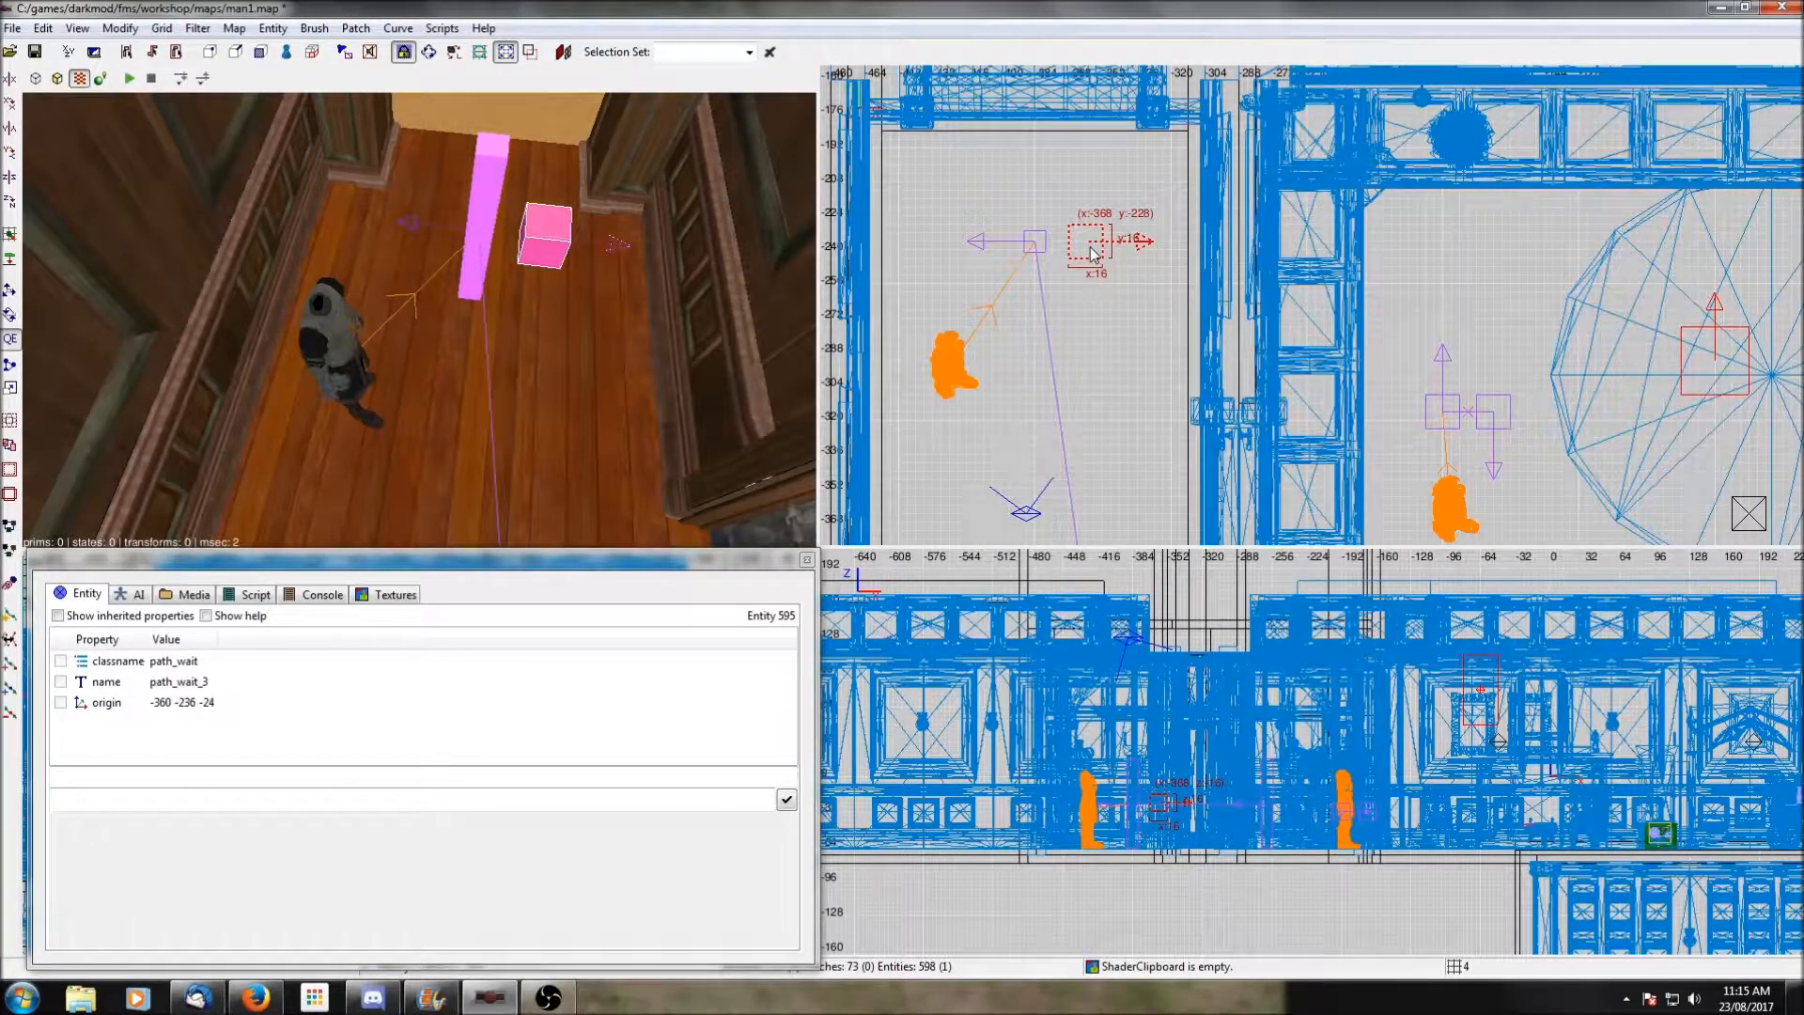
Delete the target0 property from the first path_corner.
key("Escape")
left_click(1033, 247, "shift")
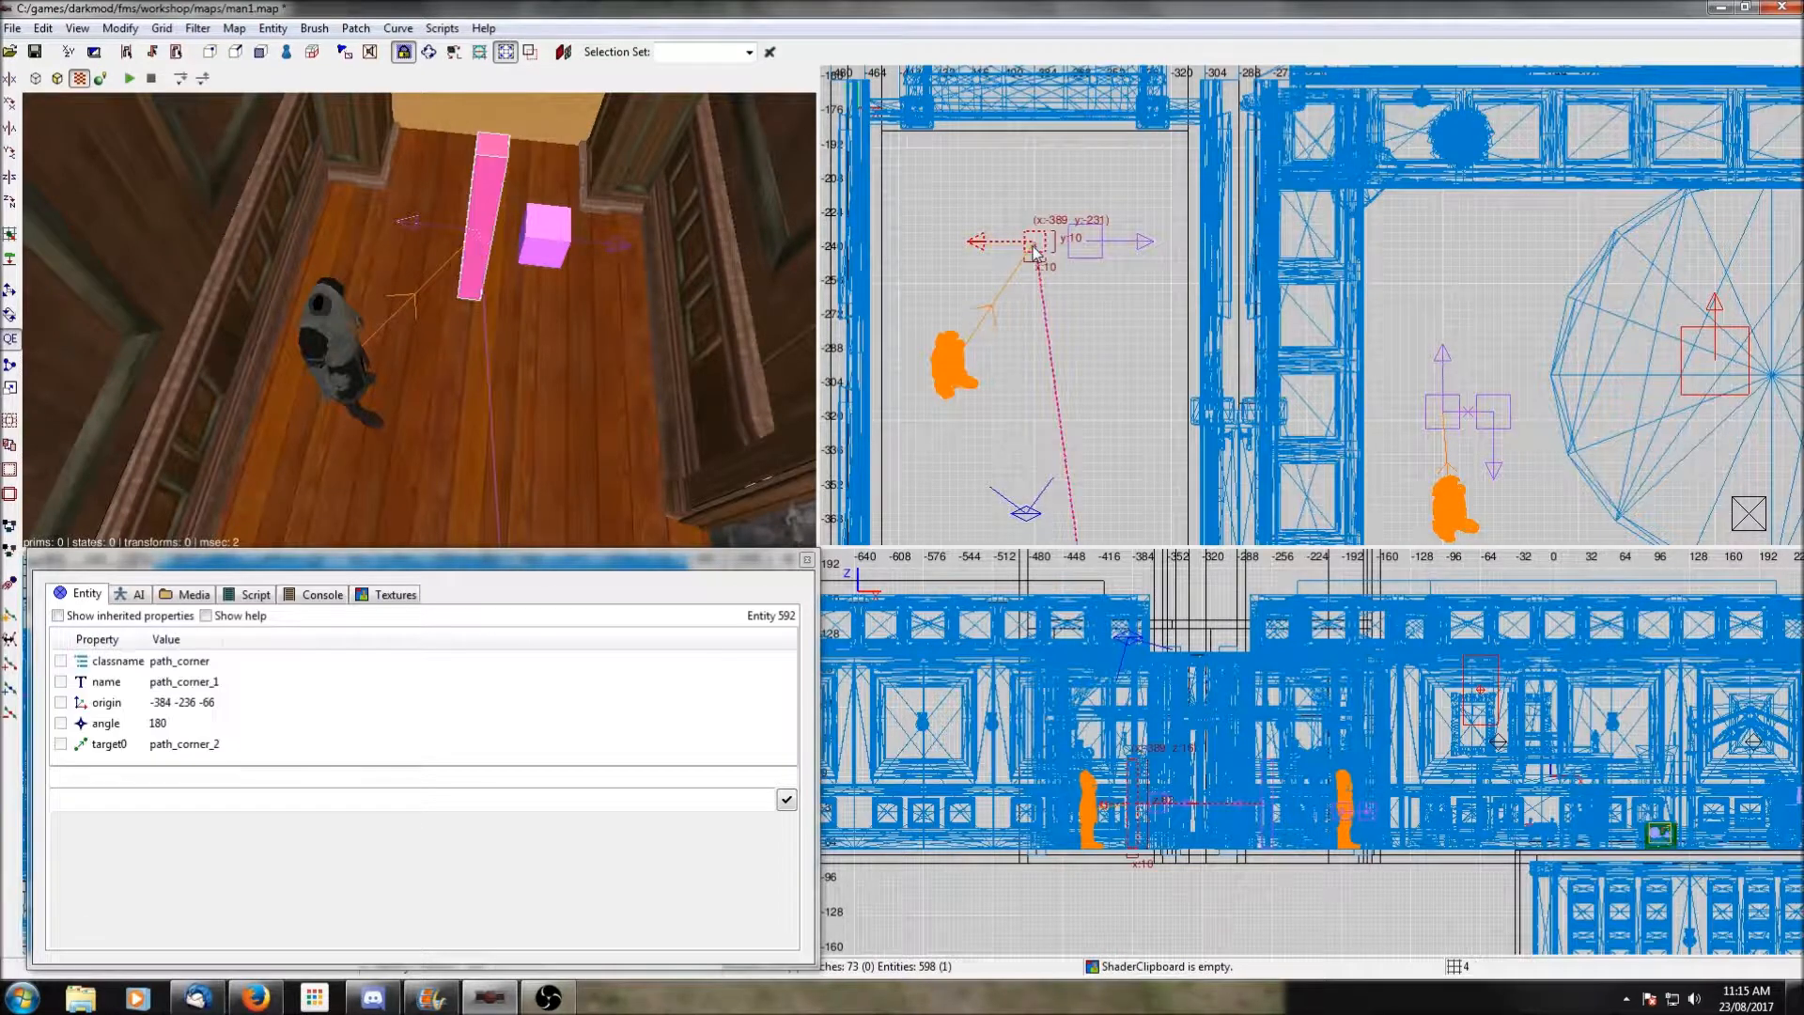
left_click(112, 744)
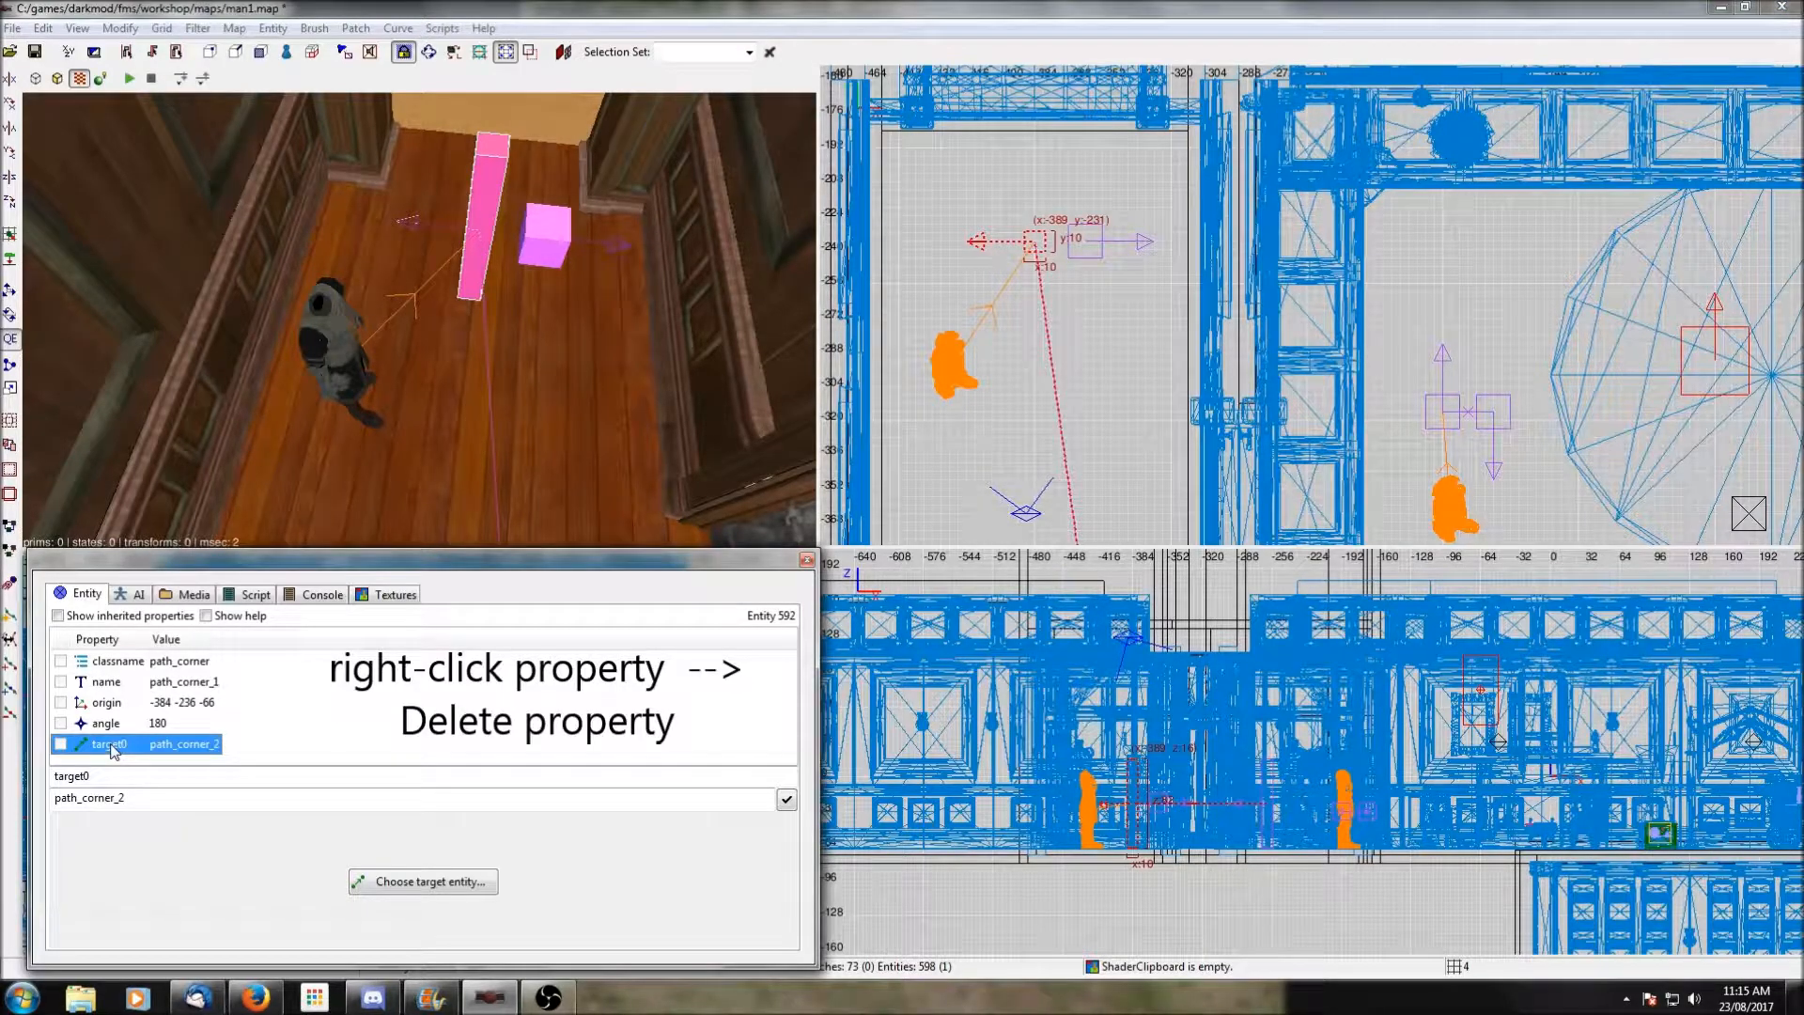
right_click(112, 744)
left_click(160, 777)
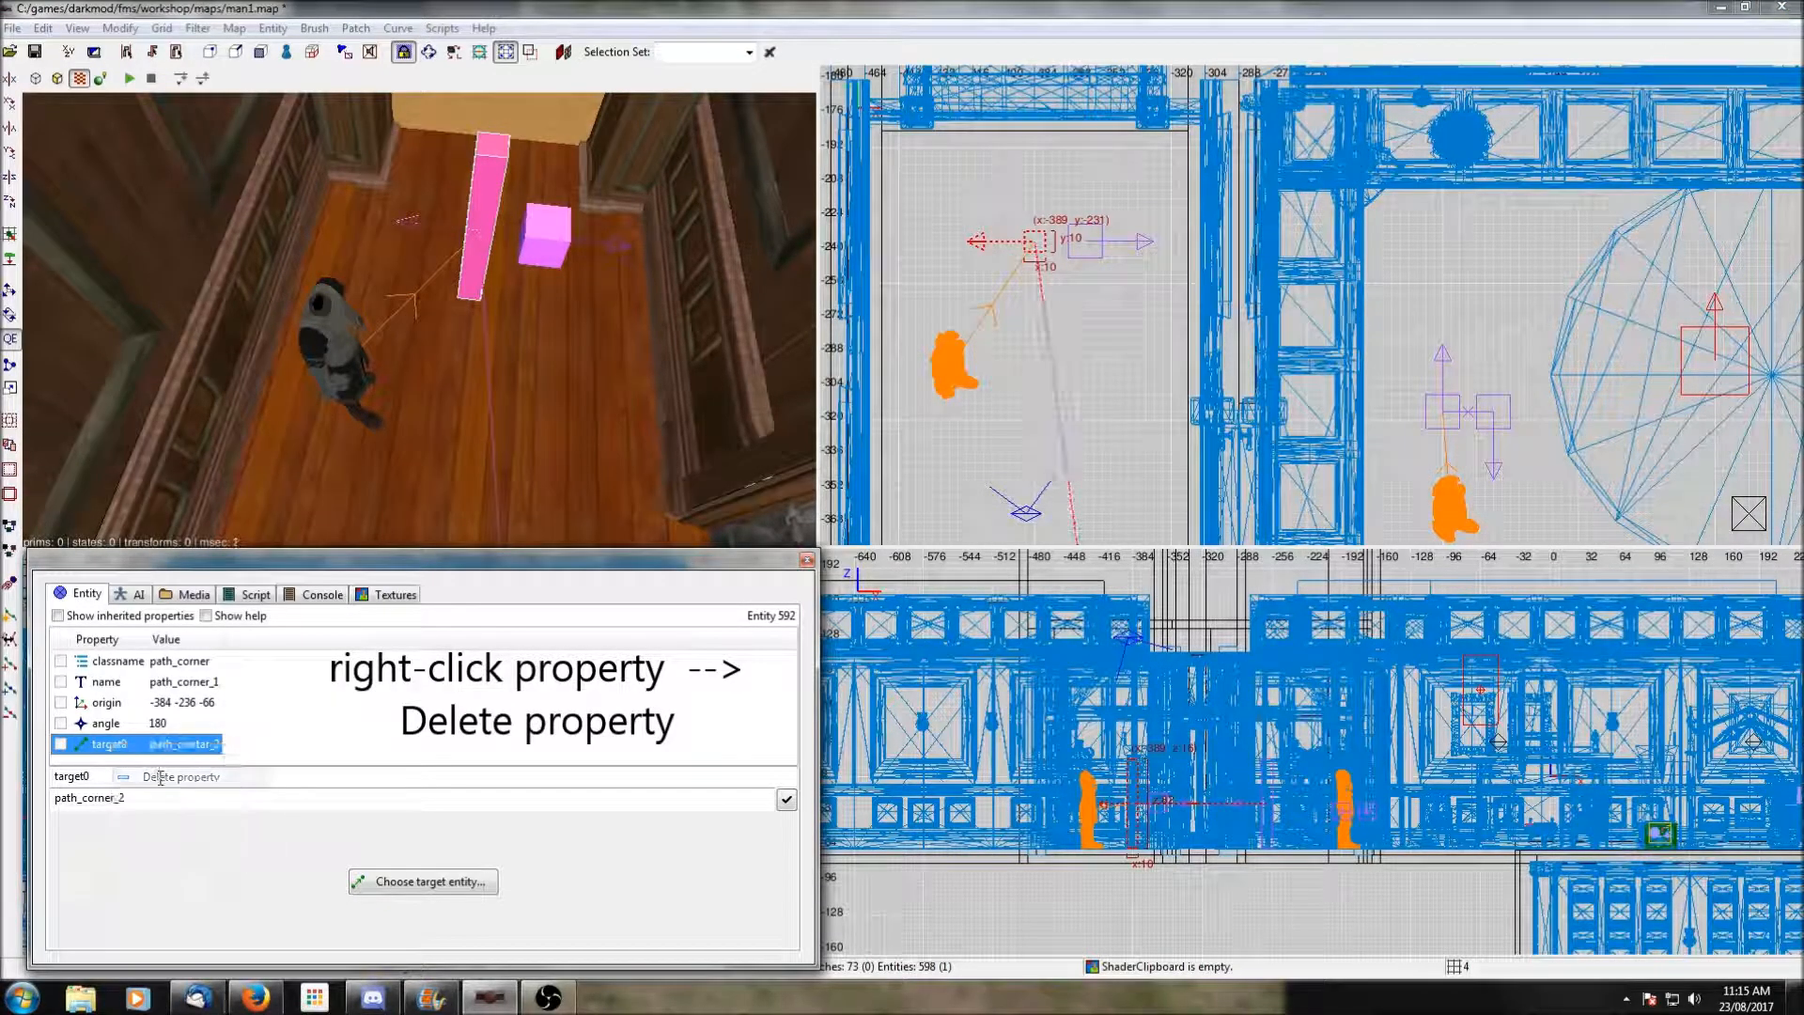
key("Escape")
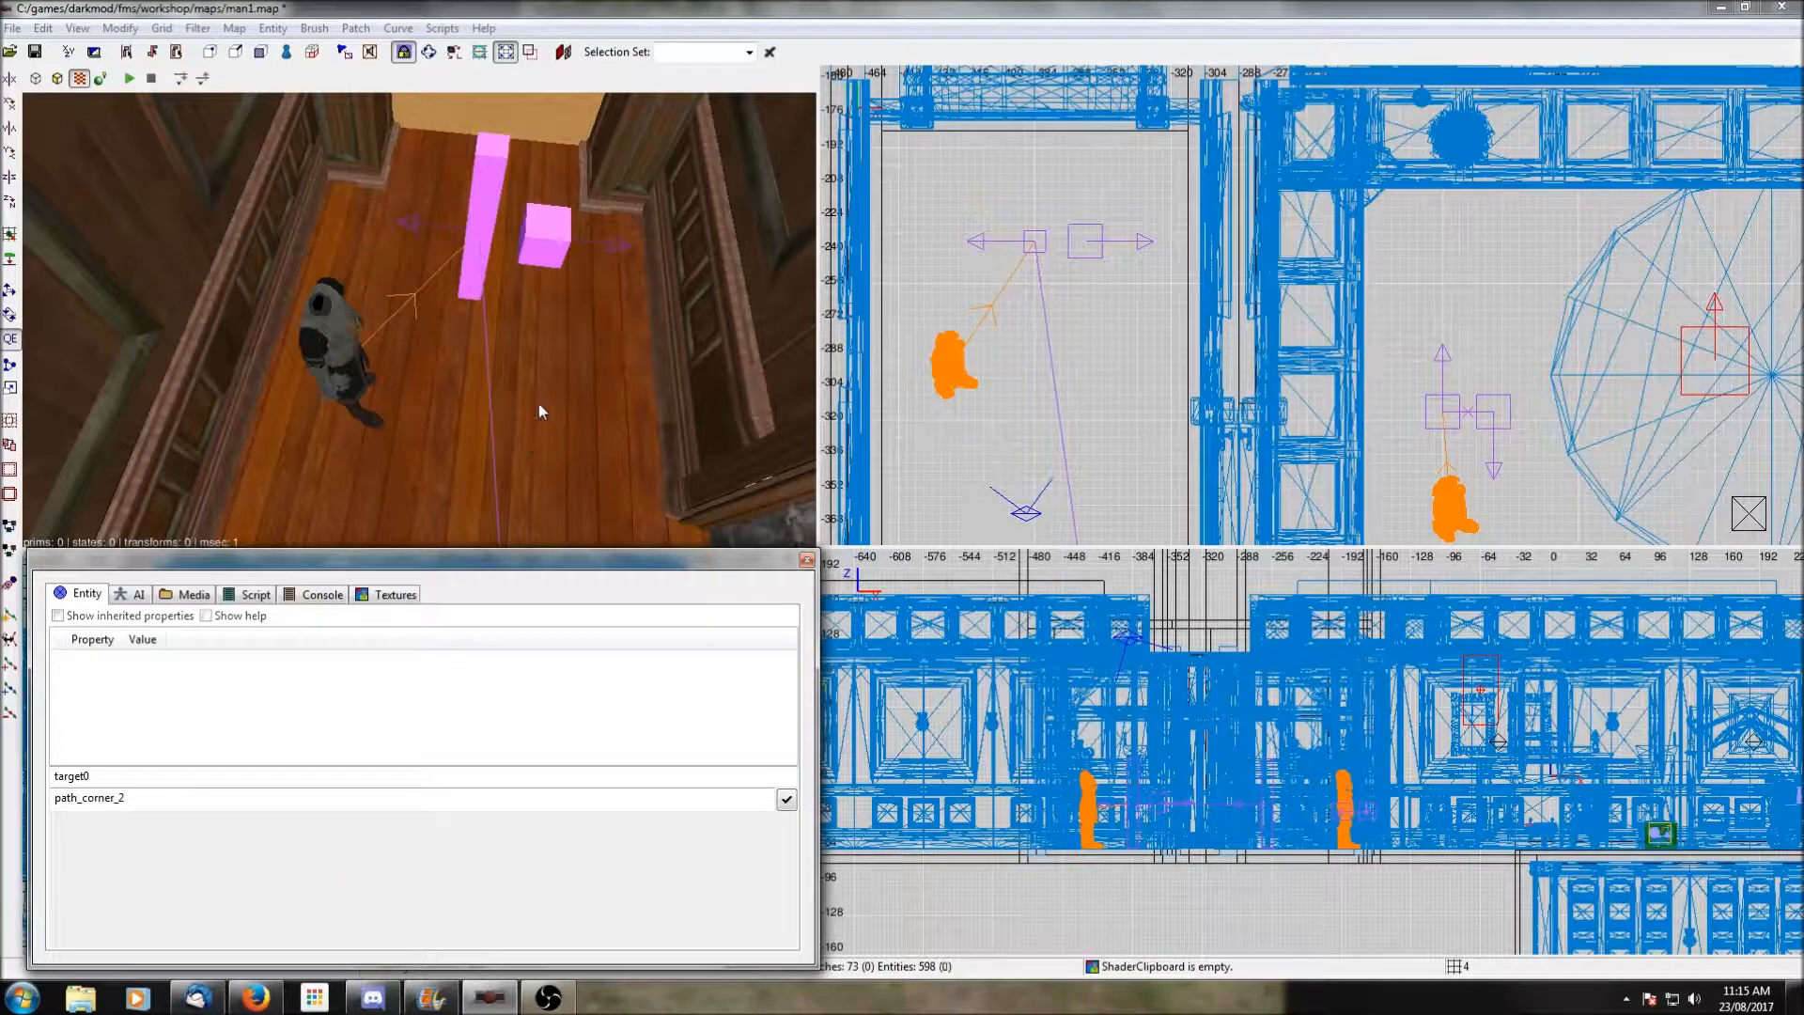
Connect the first path_corner to the new path_wait as its target.
left_click(485, 247, "shift")
left_click(545, 243, "shift")
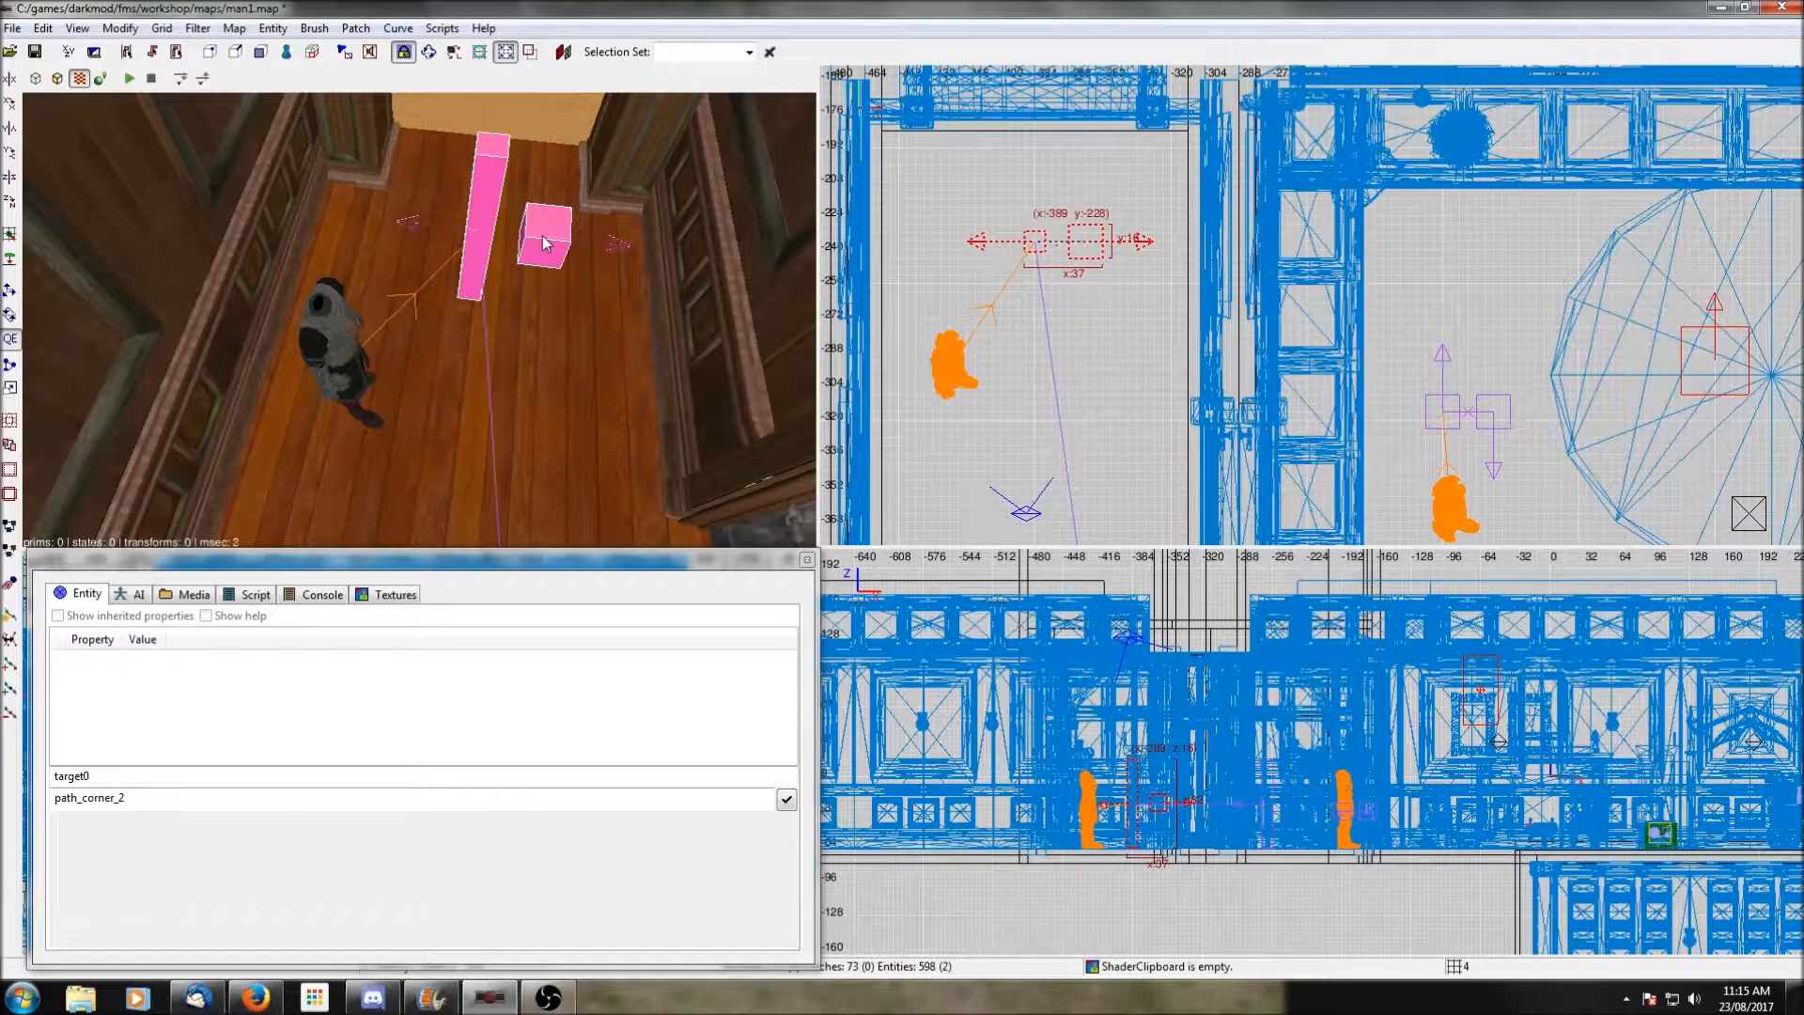
key("Escape")
Rotate the new path_wait to an angle of -90 and give it a wait property of 5.
left_click(555, 249, "shift")
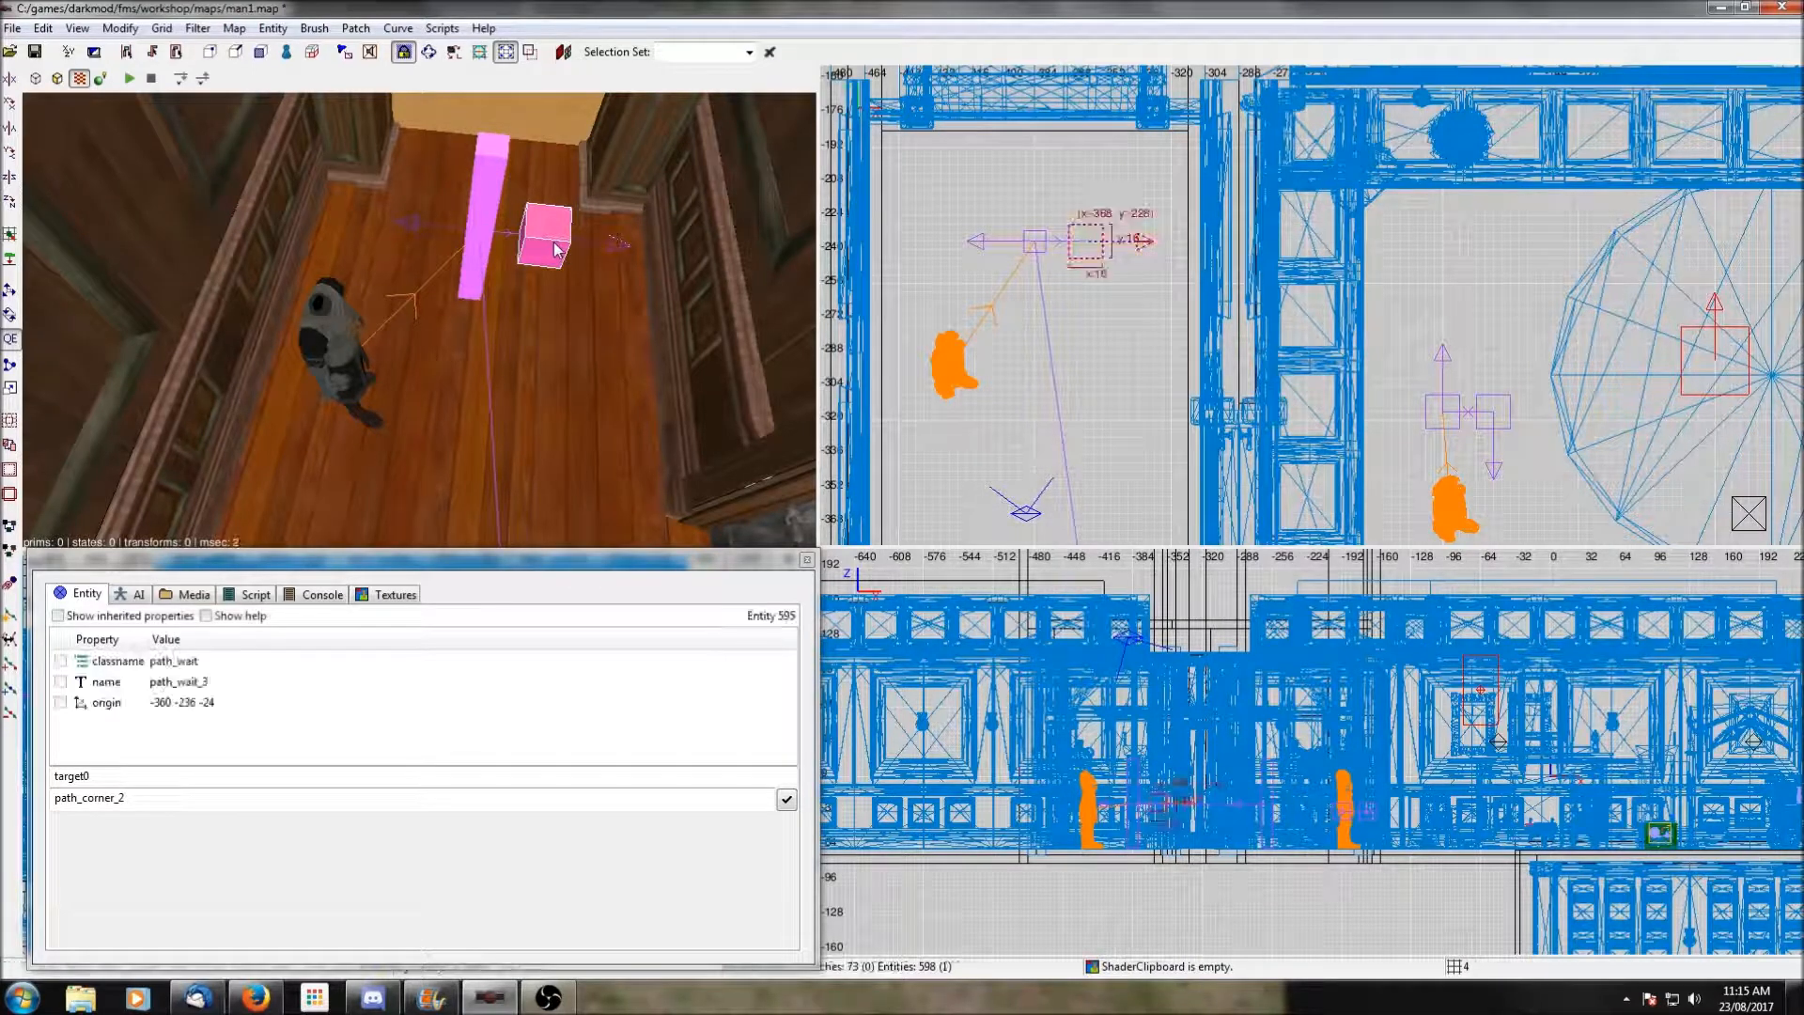
left_click(11, 205)
left_click_drag(123, 772, 37, 775)
type("wait")
key("Tab")
type("5")
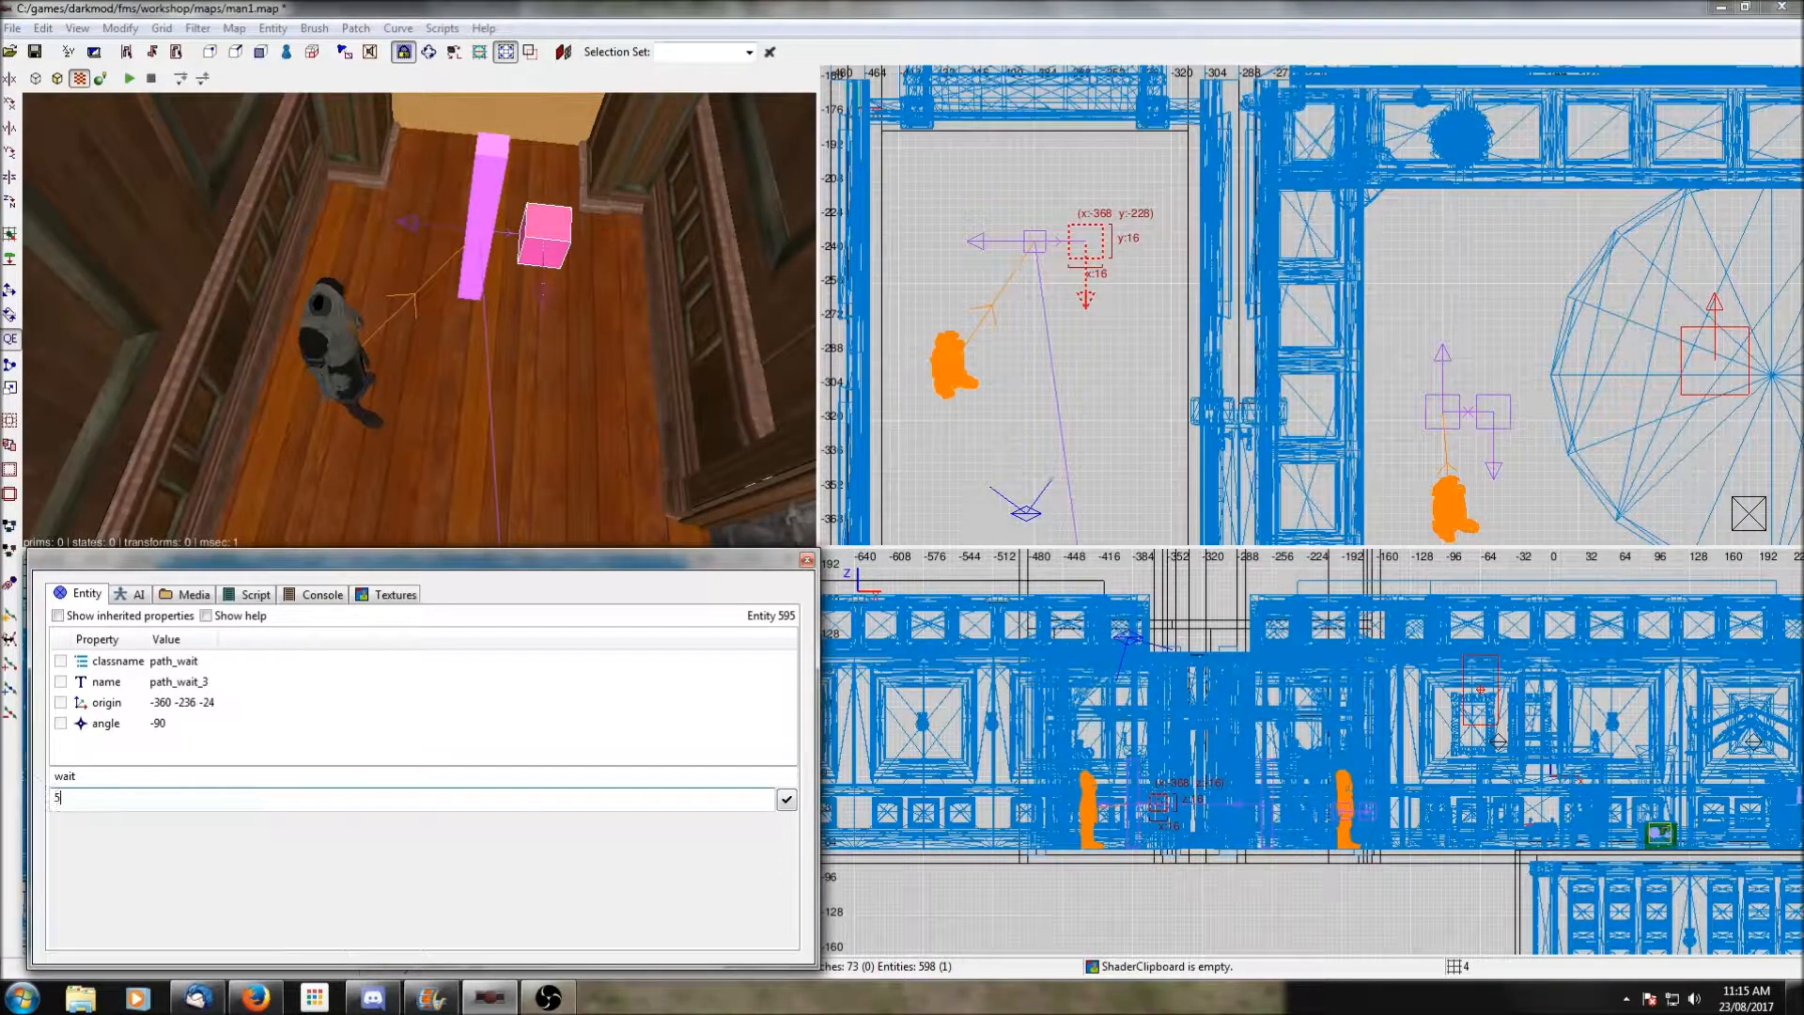
key("Return")
key("Escape")
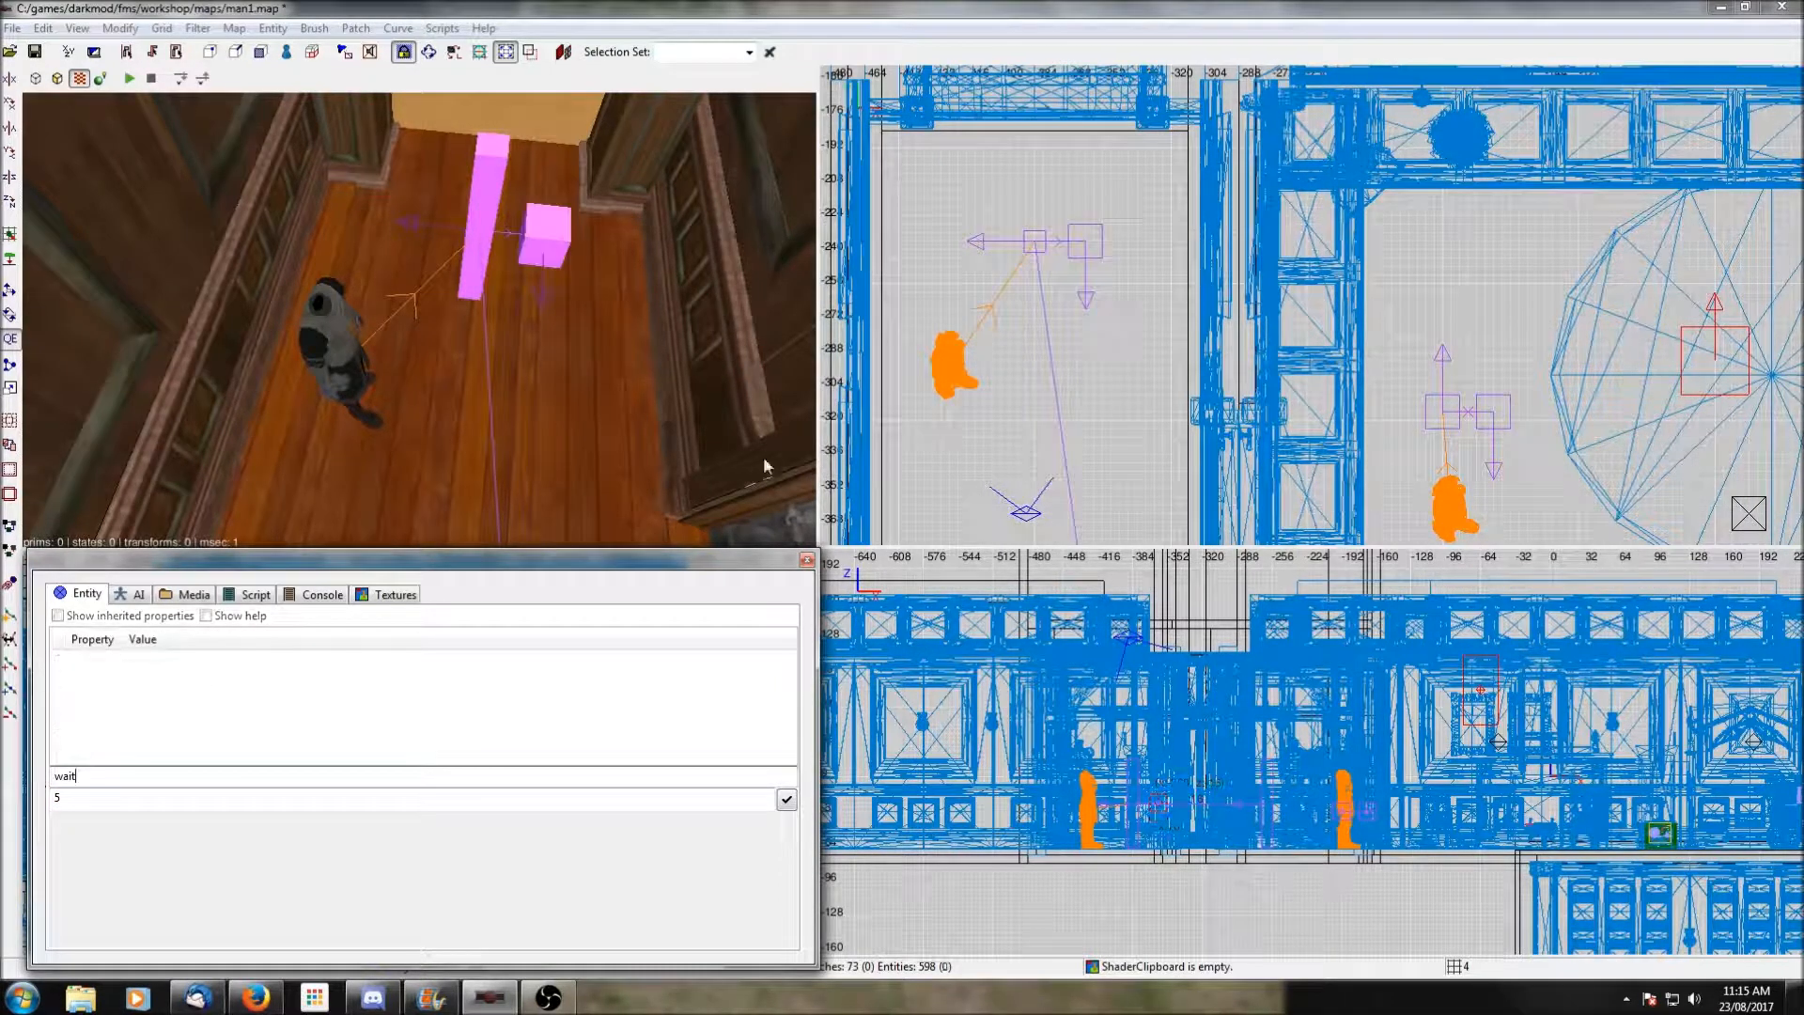
Connect the upper corridor's path_wait to the second path_corner in the lower corridor as its target.
left_click(1089, 244)
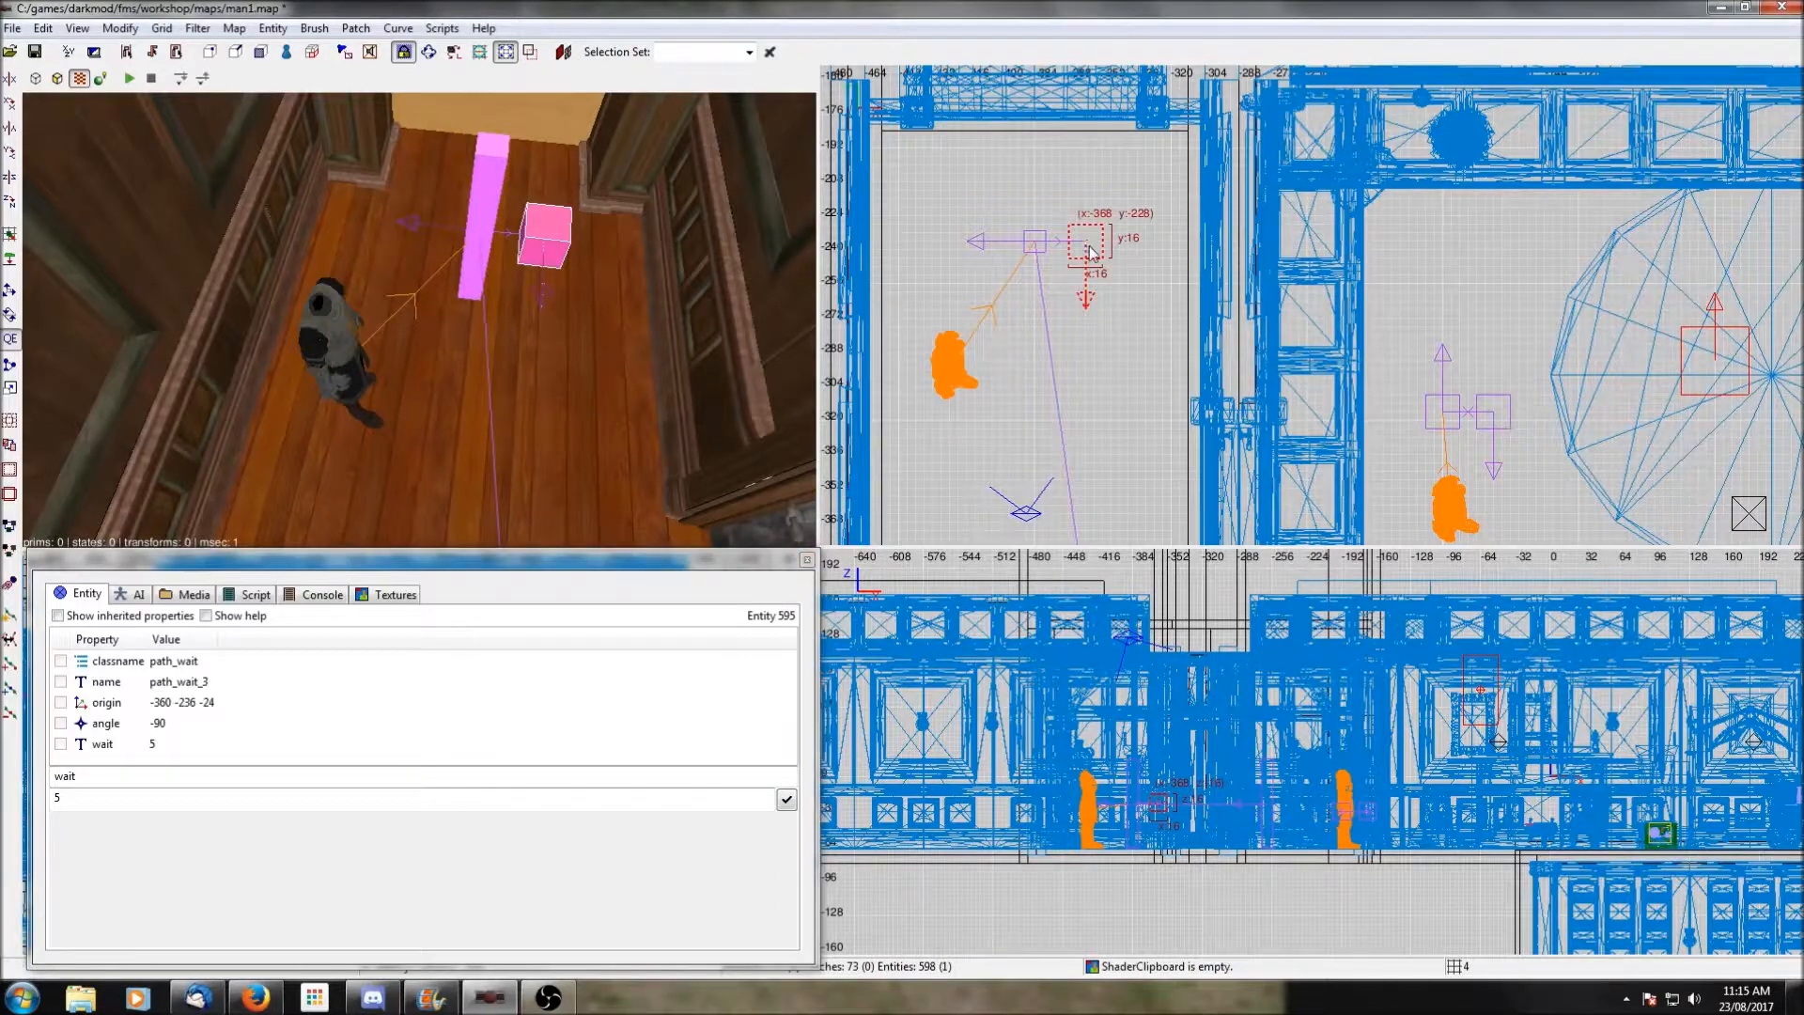
scroll(1222, 432, "down", 4)
scroll(1220, 423, "down", 2)
right_click_drag(1219, 423, 1181, 9)
right_click_drag(1278, 288, 1273, 569)
scroll(1278, 288, "up", 4)
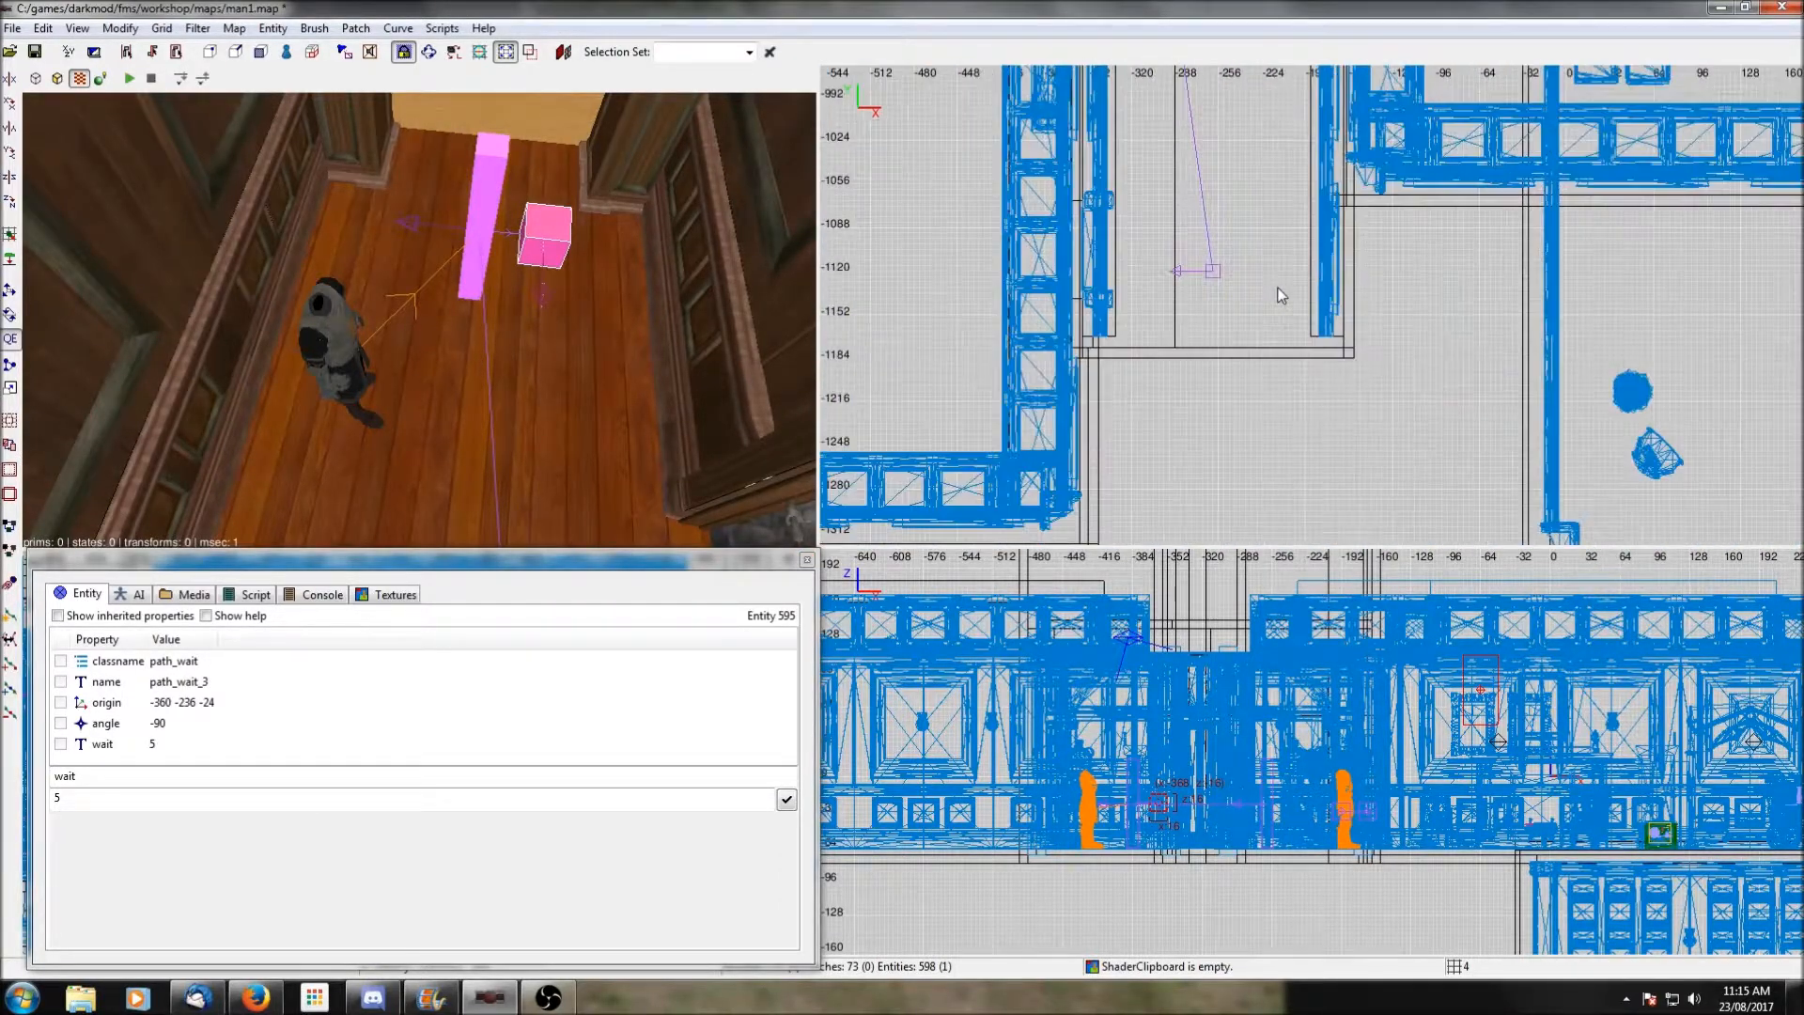
left_click(1218, 275, "shift")
key("Escape")
Create a path_wait beside the second path_corner at origin -300 -1120 -24 and set its wait property to 5.
left_click(1218, 274, "shift")
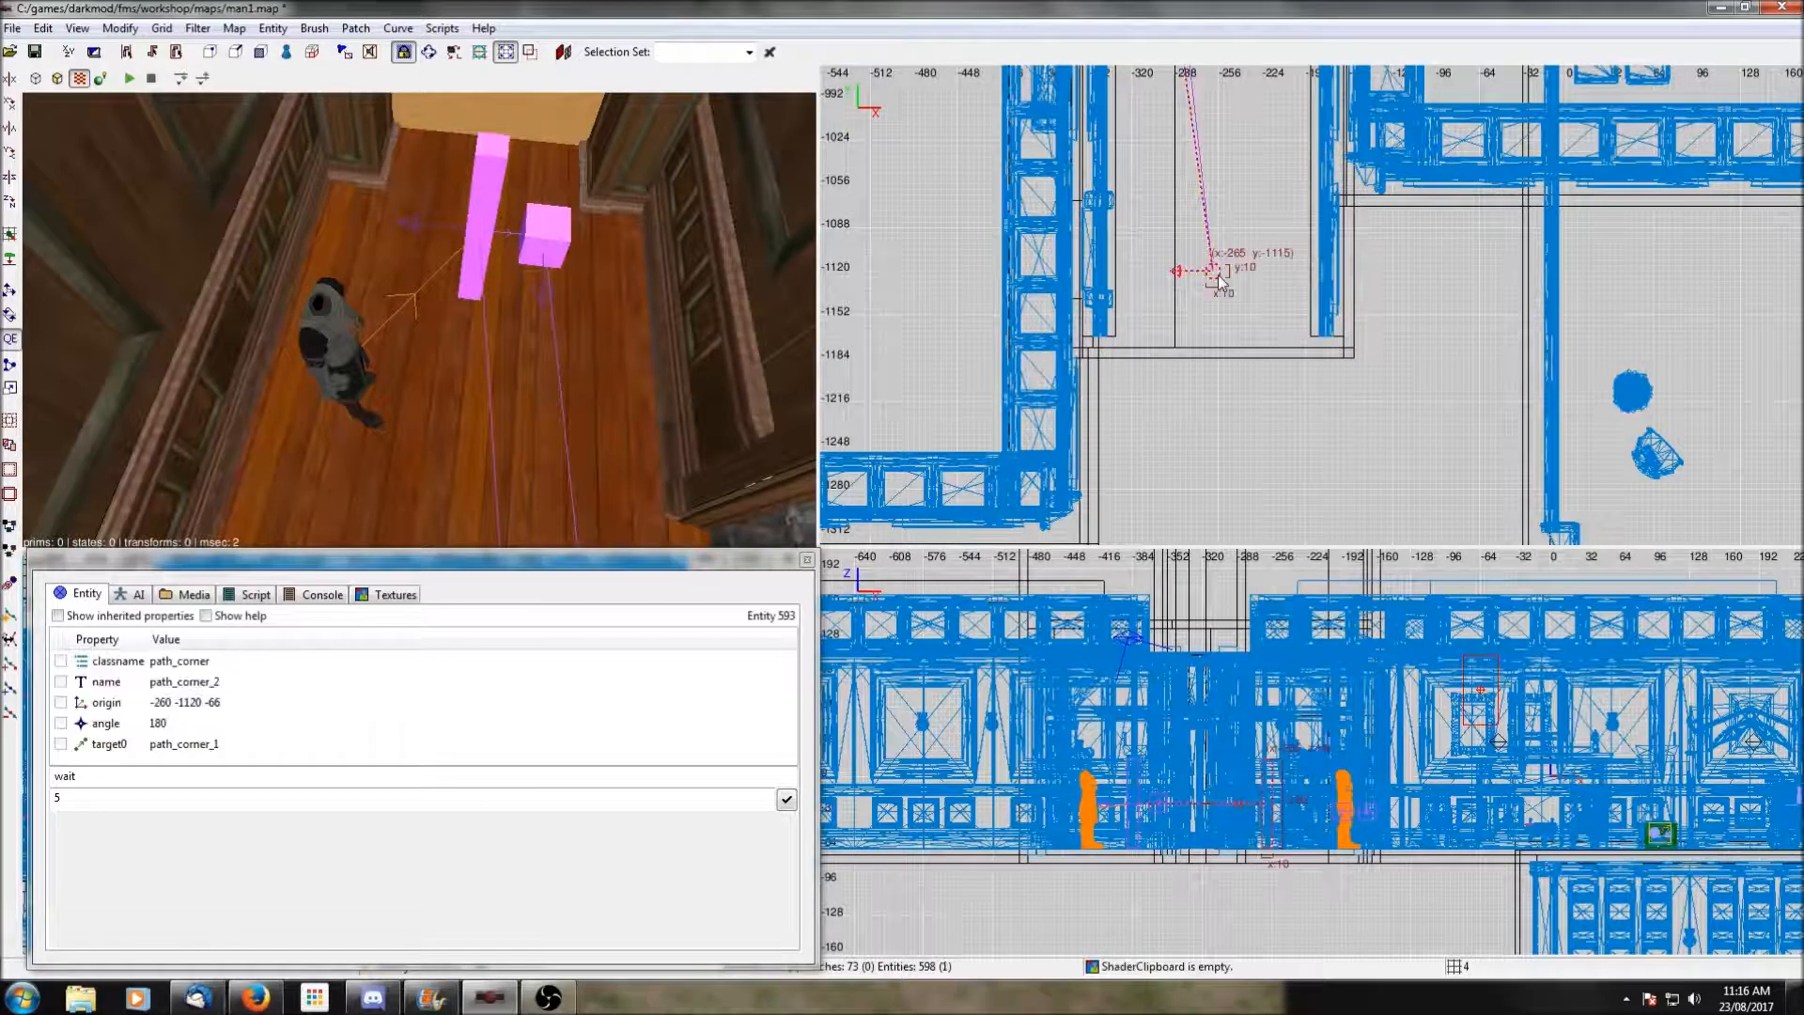
key("Escape")
scroll(1217, 274, "up", 4)
right_click(1143, 329)
left_click(1177, 339)
left_click(1469, 755)
left_click(786, 800)
key("Escape")
Delete the second path_corner's target0 property and connect that path_corner to the neighbouring path_wait.
left_click(1275, 334, "shift")
right_click(183, 752)
left_click(236, 787)
key("Escape")
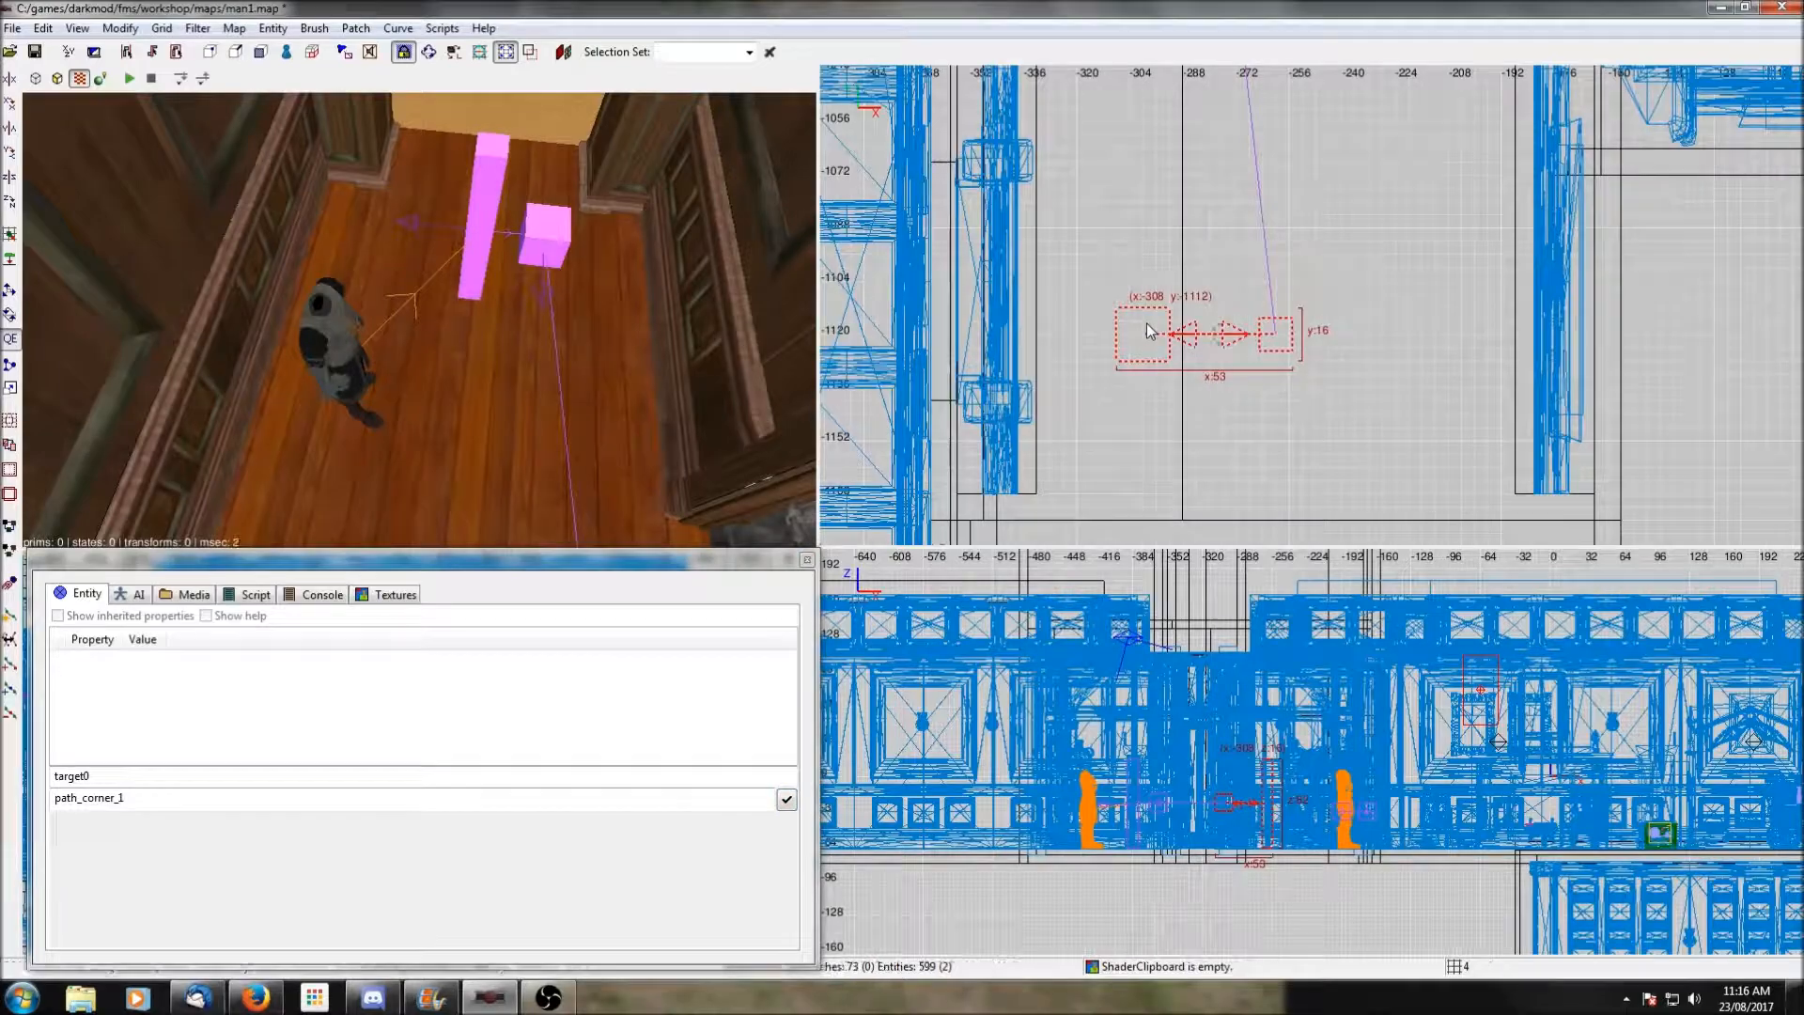
Connect the lower corridor's path_wait back to the first path_corner as its target.
left_click(1146, 324, "shift")
scroll(1170, 257, "down", 4)
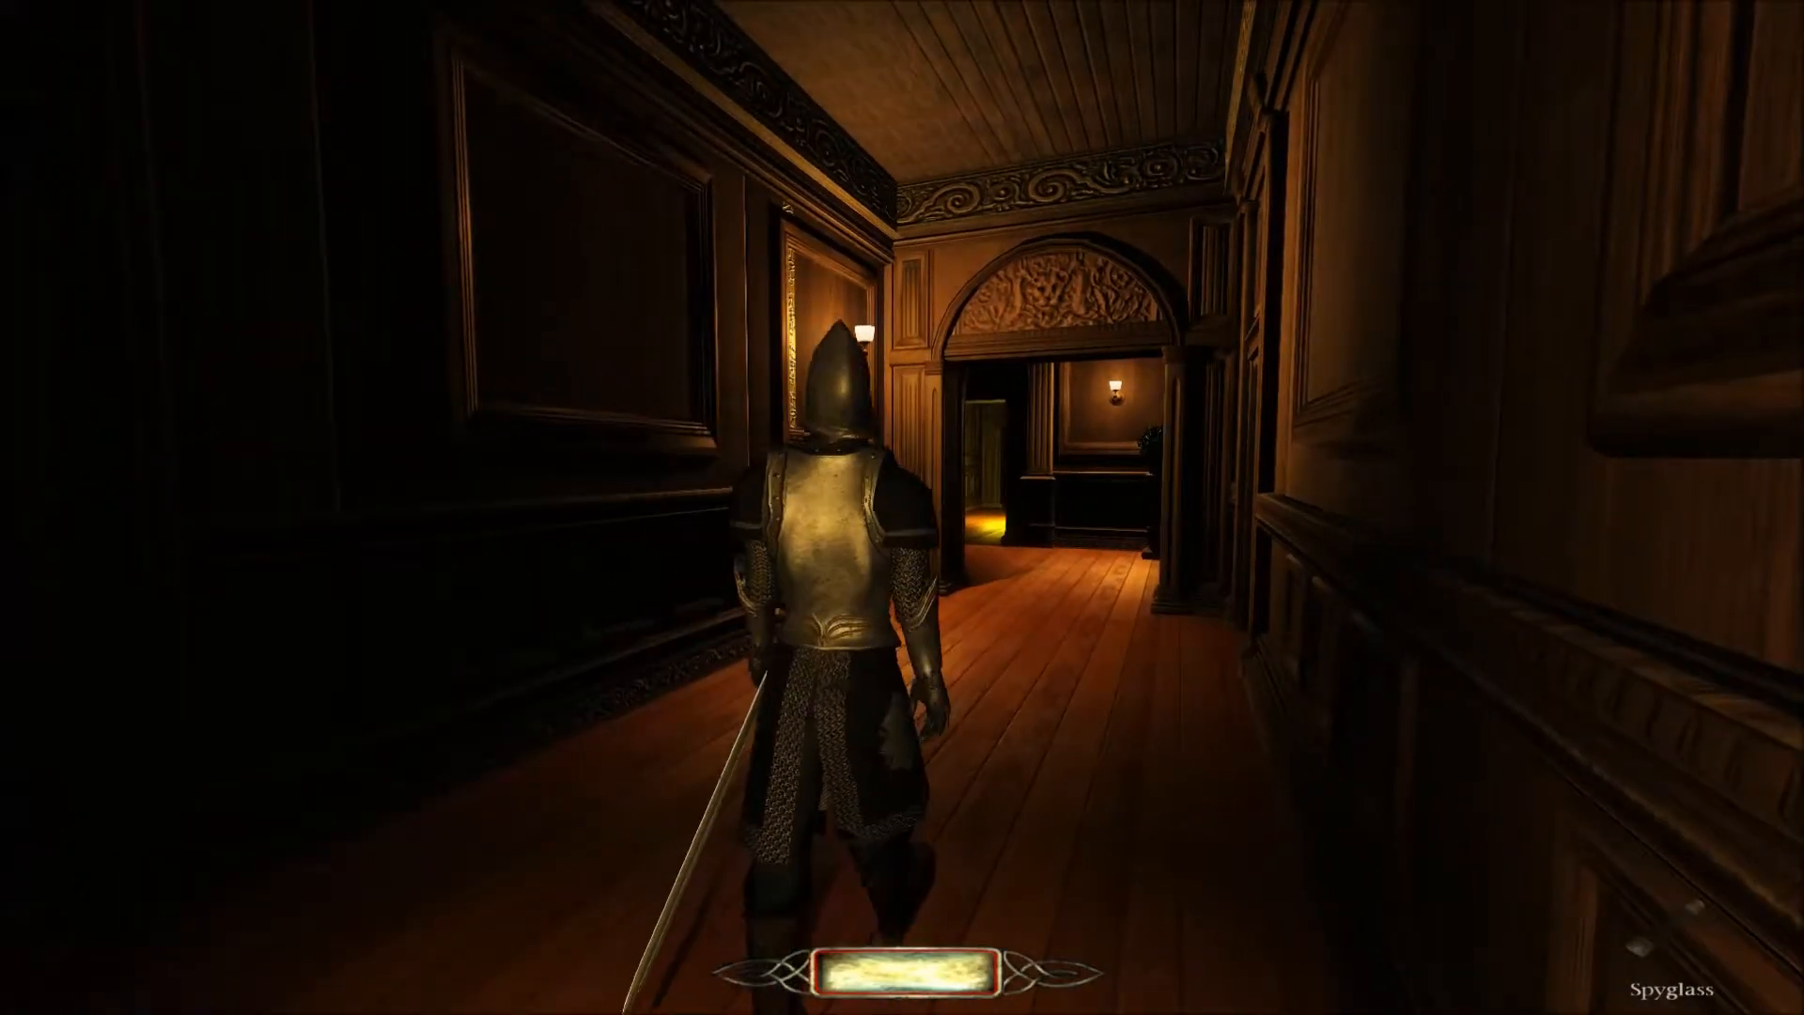
Speed up the in-game patrol test with the console command timescale 4, and close the console.
key("ctrl+alt+grave")
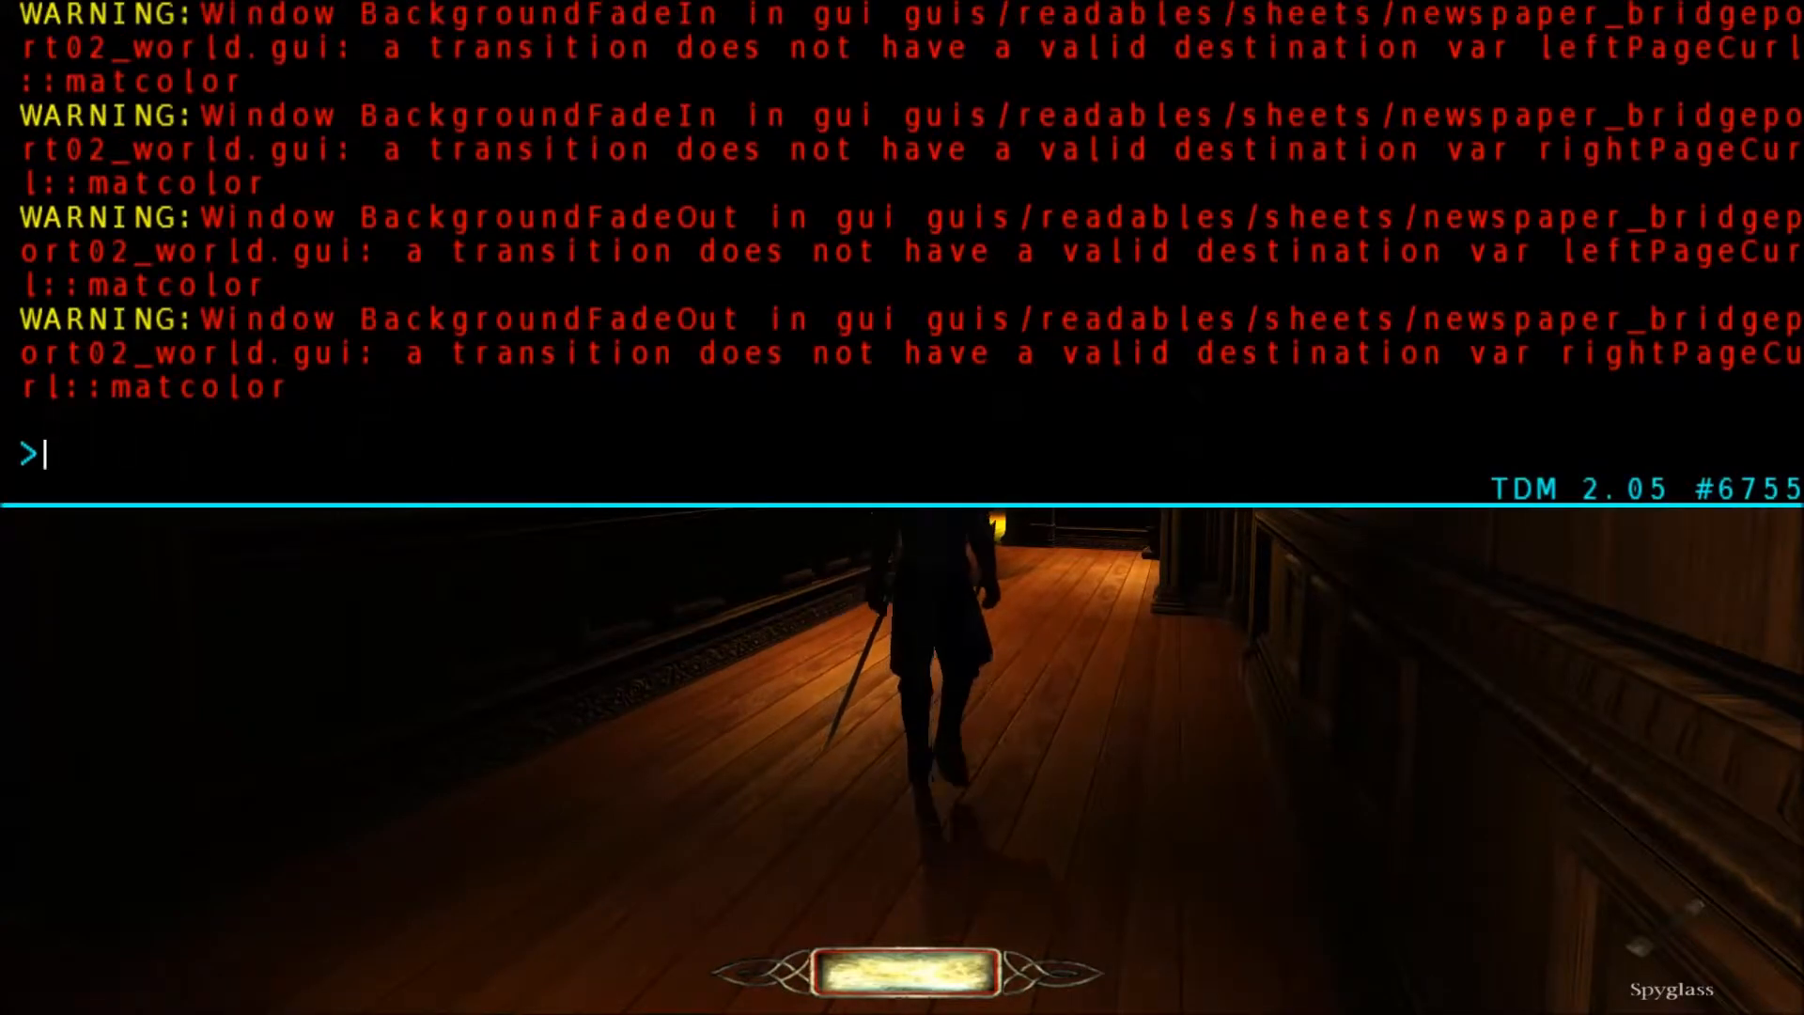
type("time")
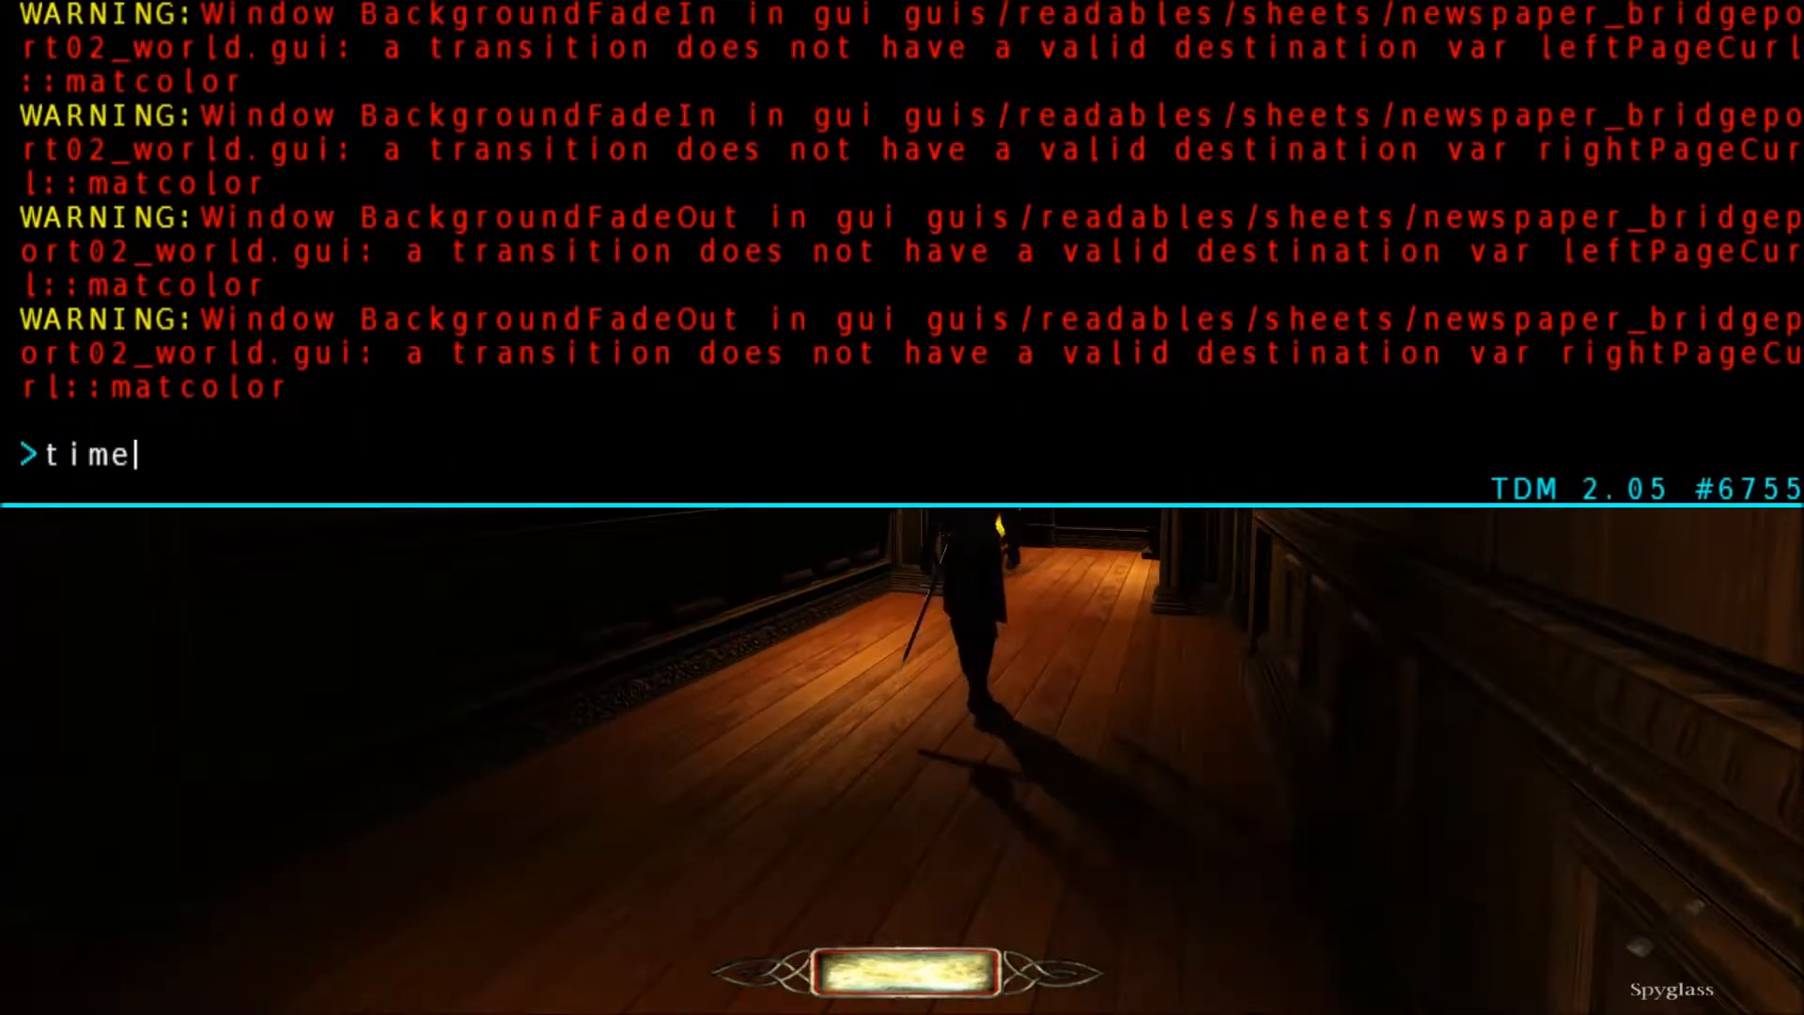
type("scale ")
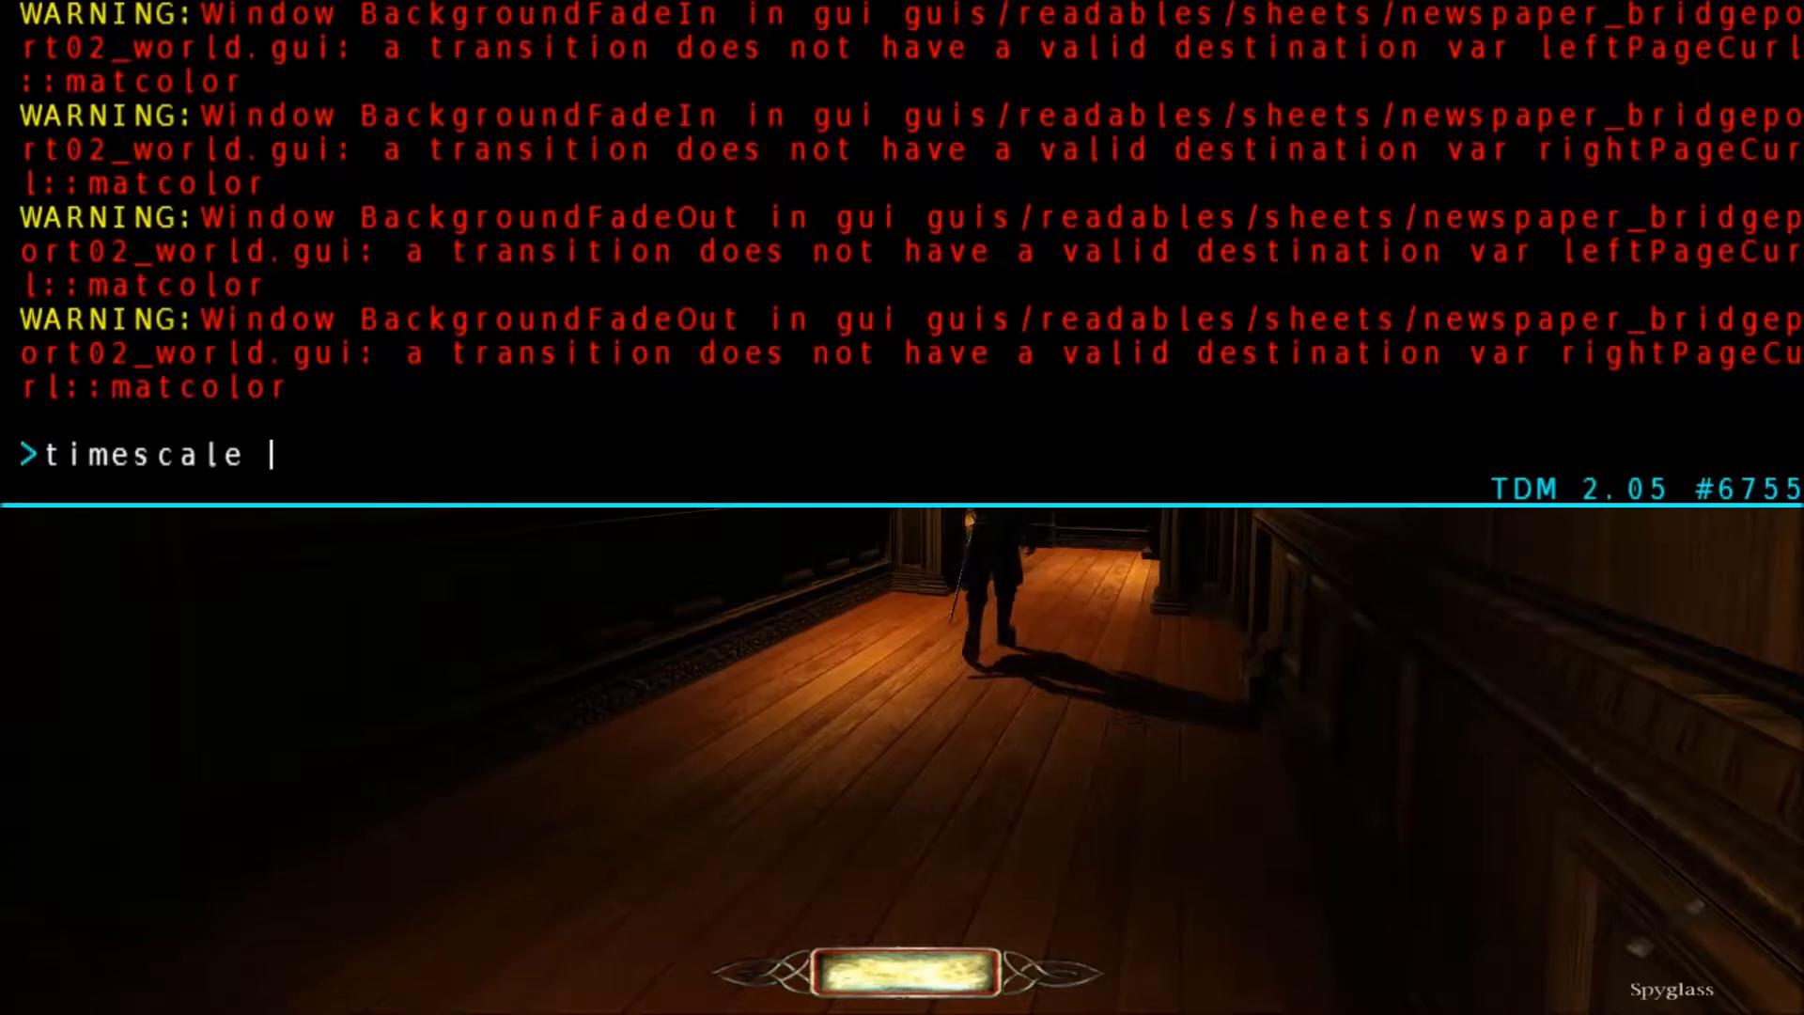
type("4")
key("Return")
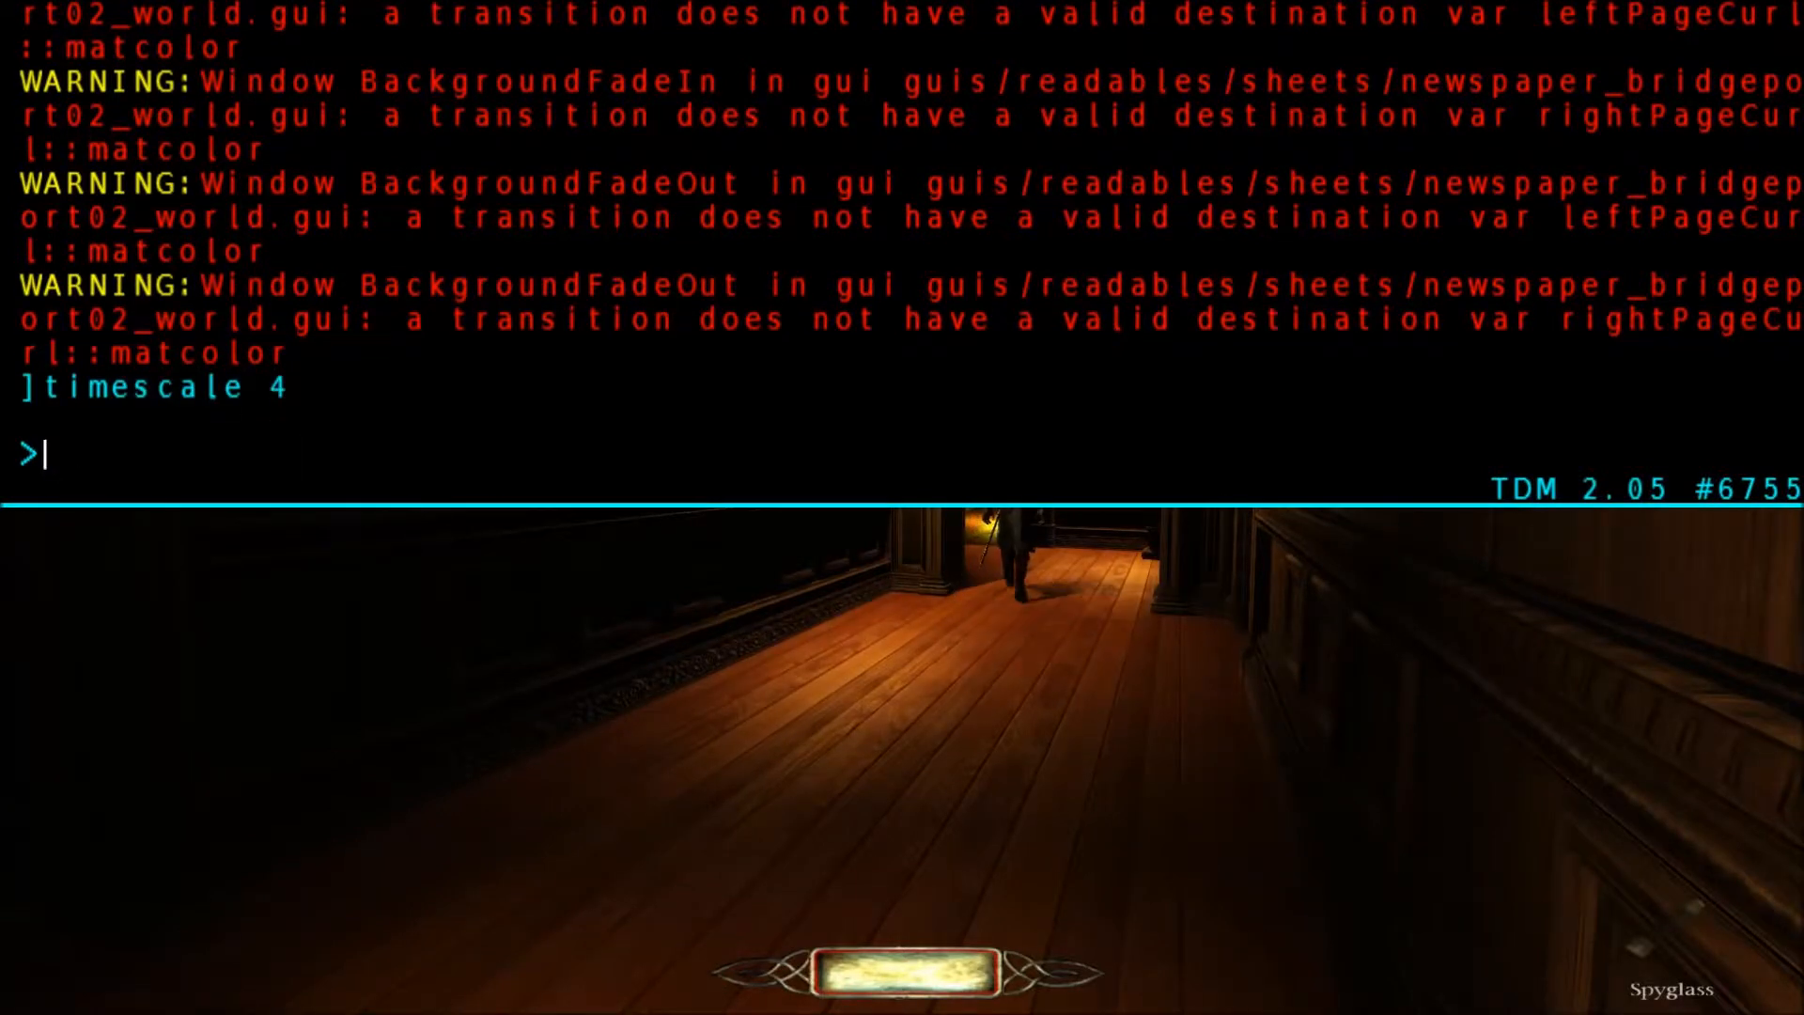
key("ctrl+alt+grave")
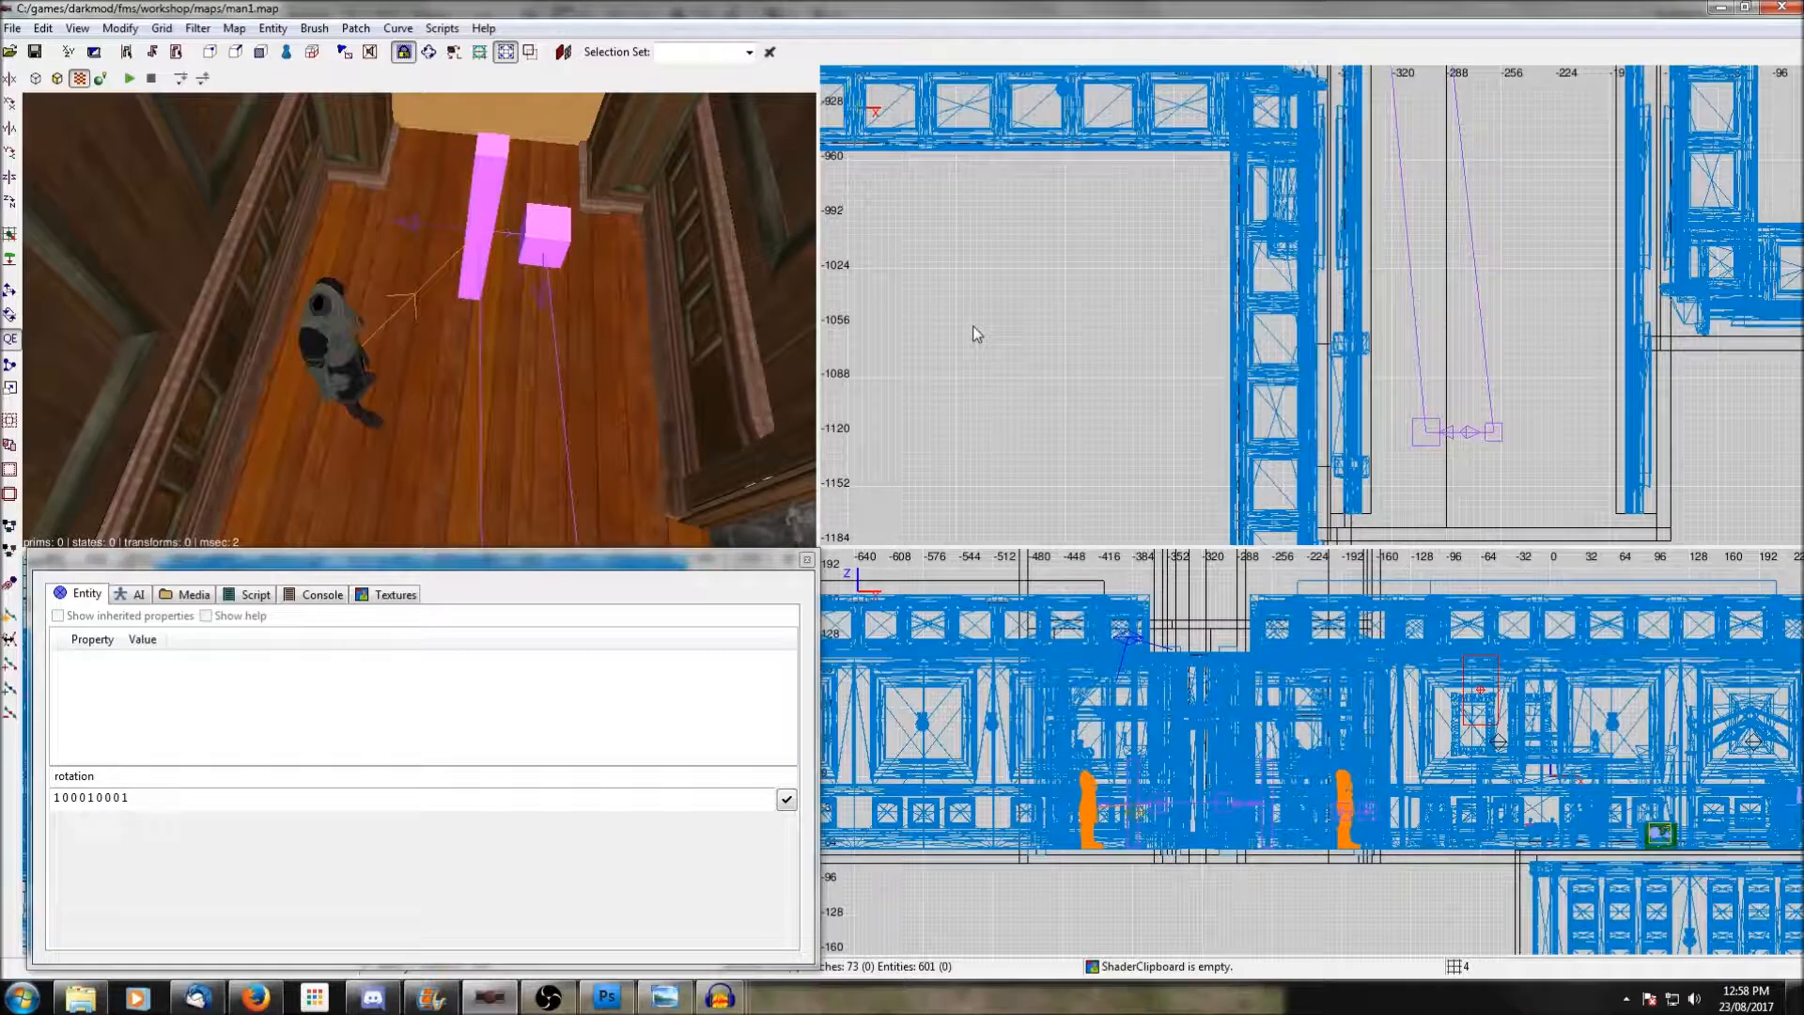
Rotate the path_wait in the lower corridor about its vertical axis in two 90-degree turns.
right_click_drag(1492, 398, 1251, 363)
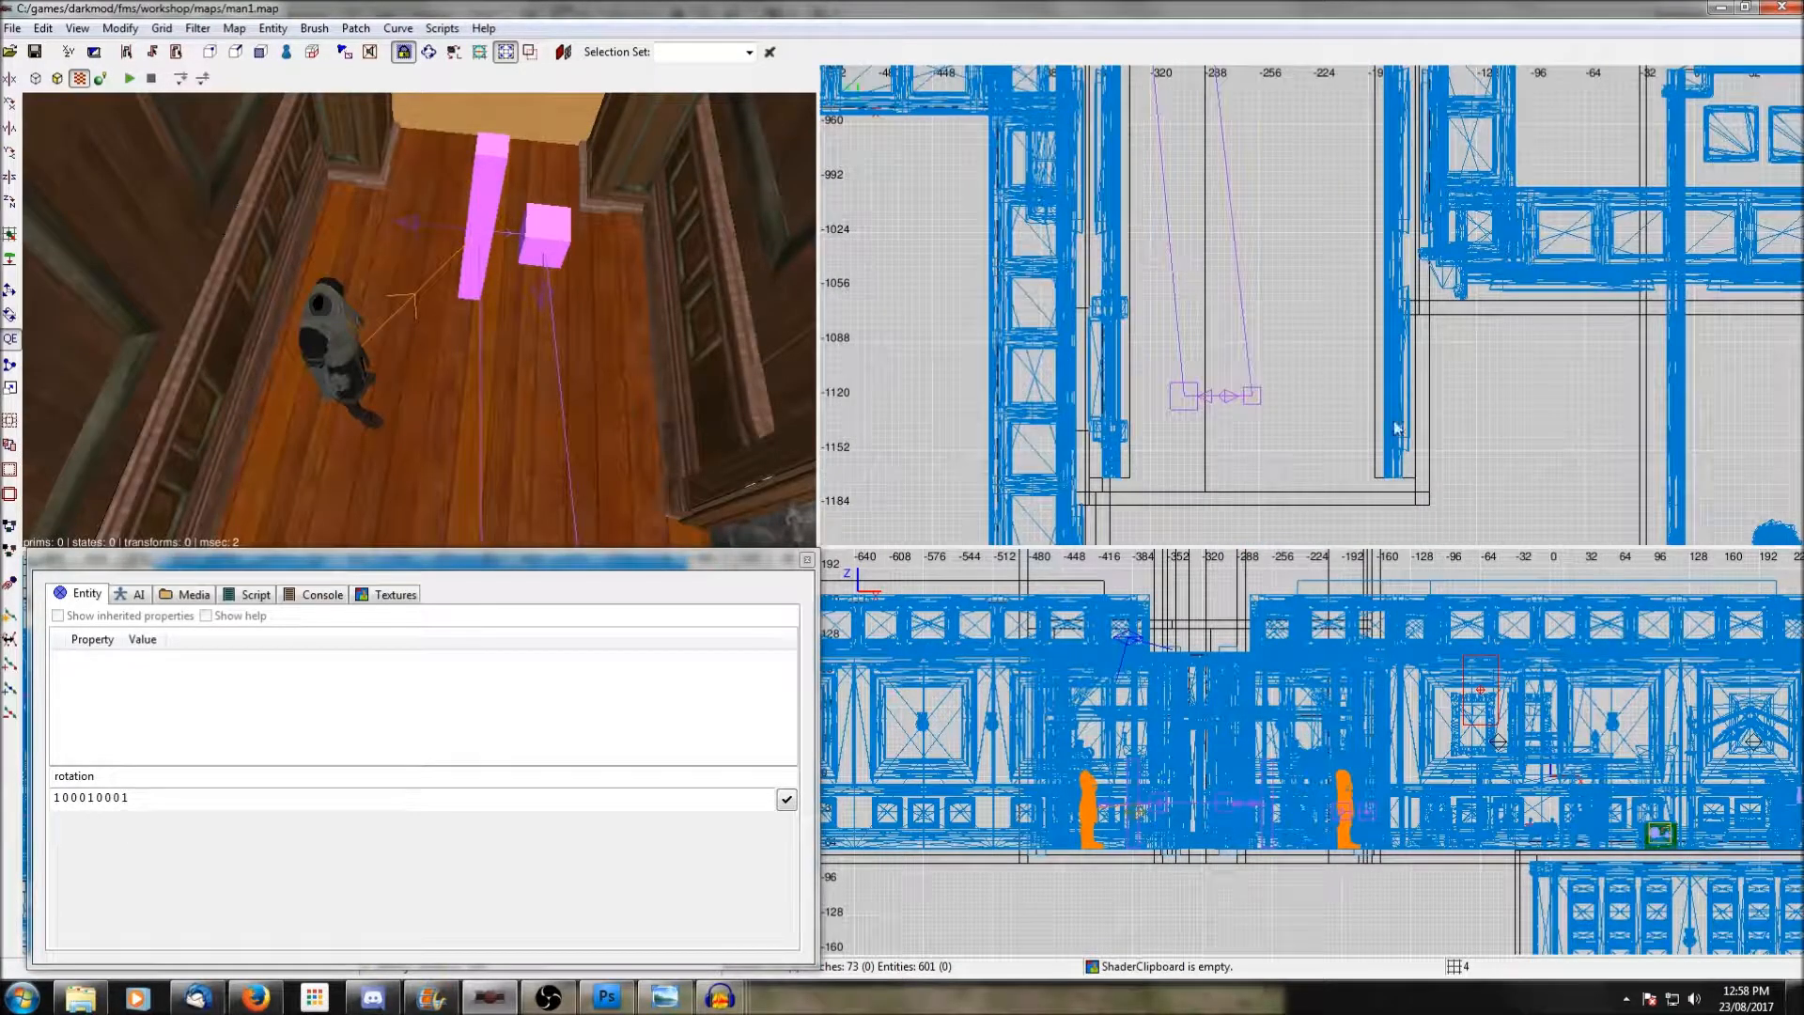
left_click(1182, 398, "shift")
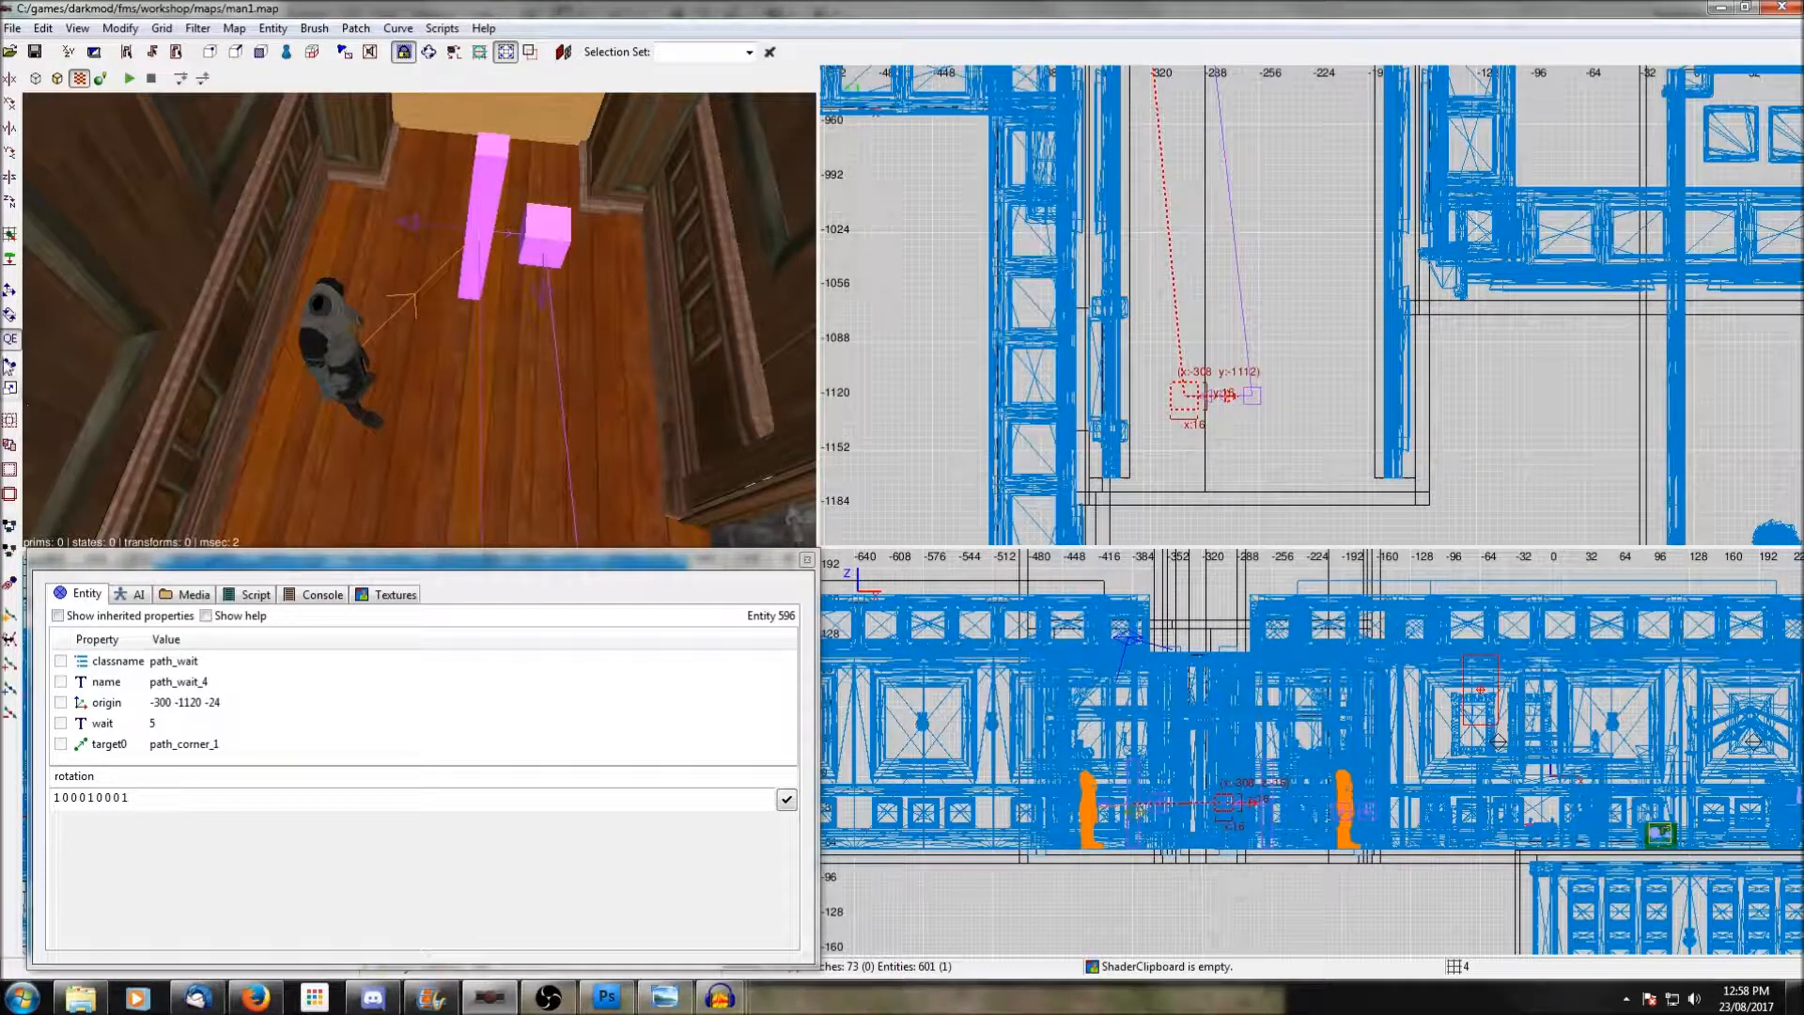
left_click(9, 202)
left_click(10, 205)
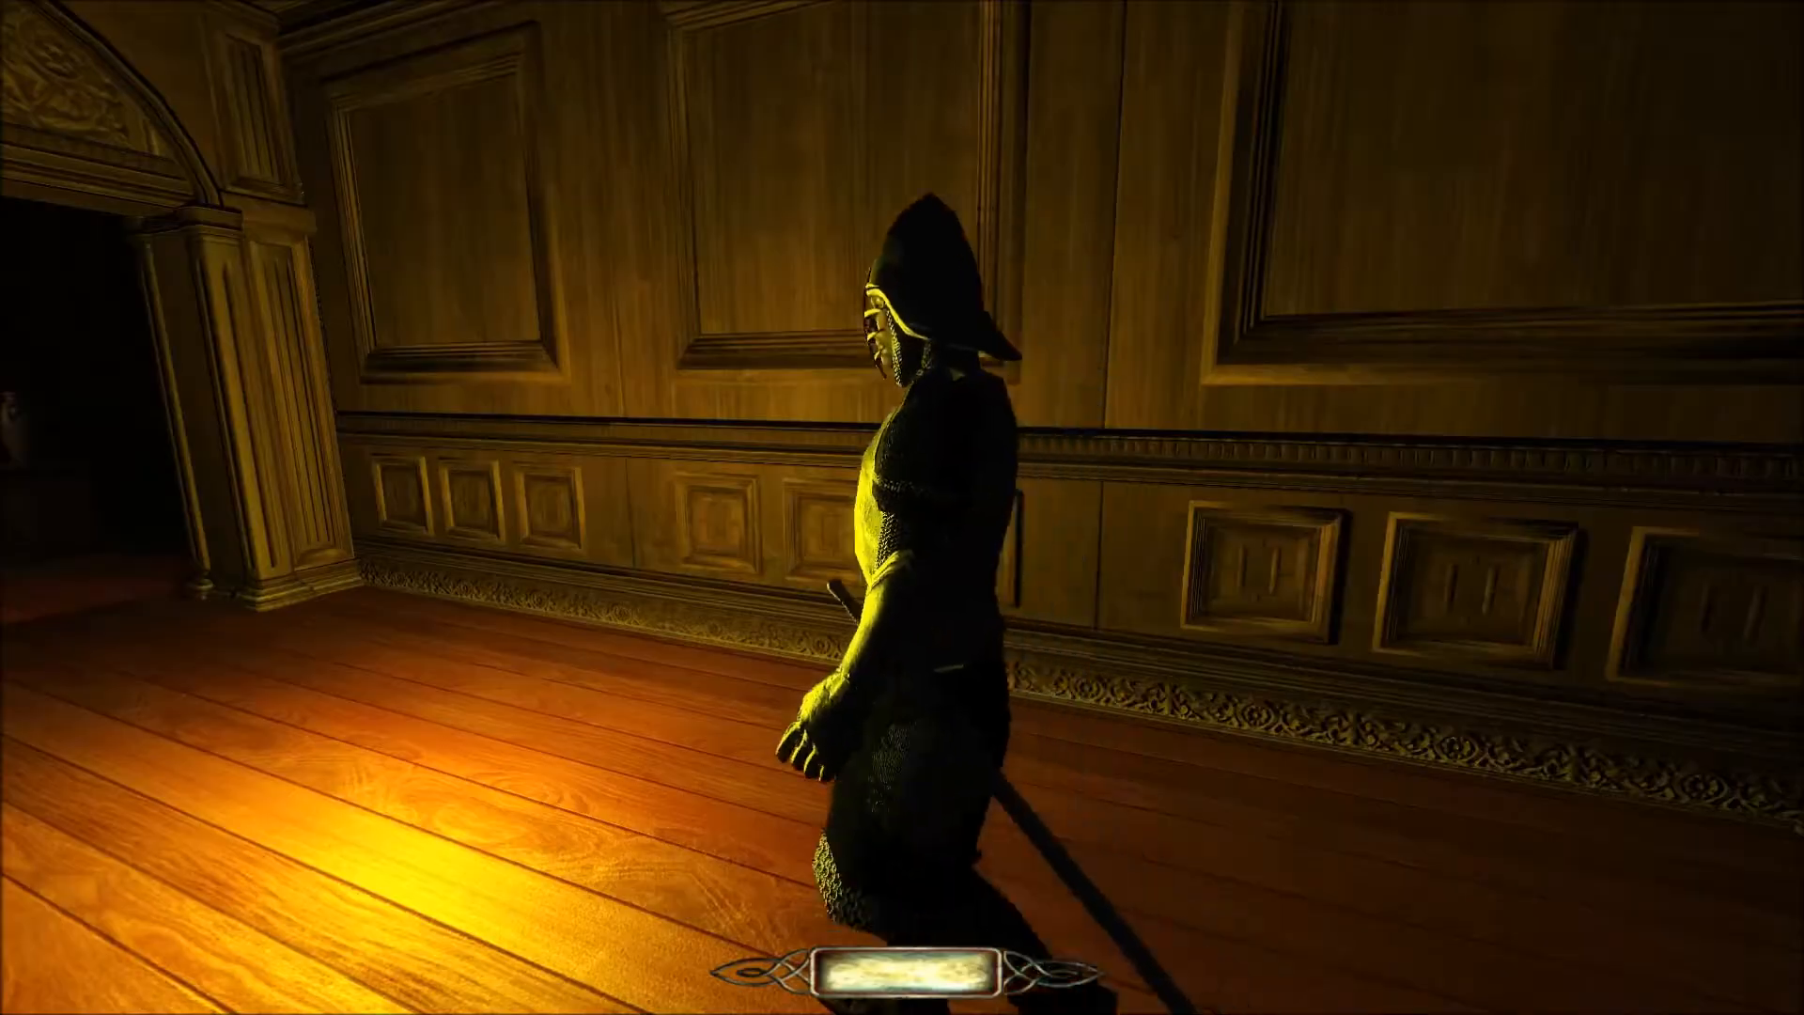
Follow the patrolling elite guard in game along the corridor and through the archway to check the route.
key("w")
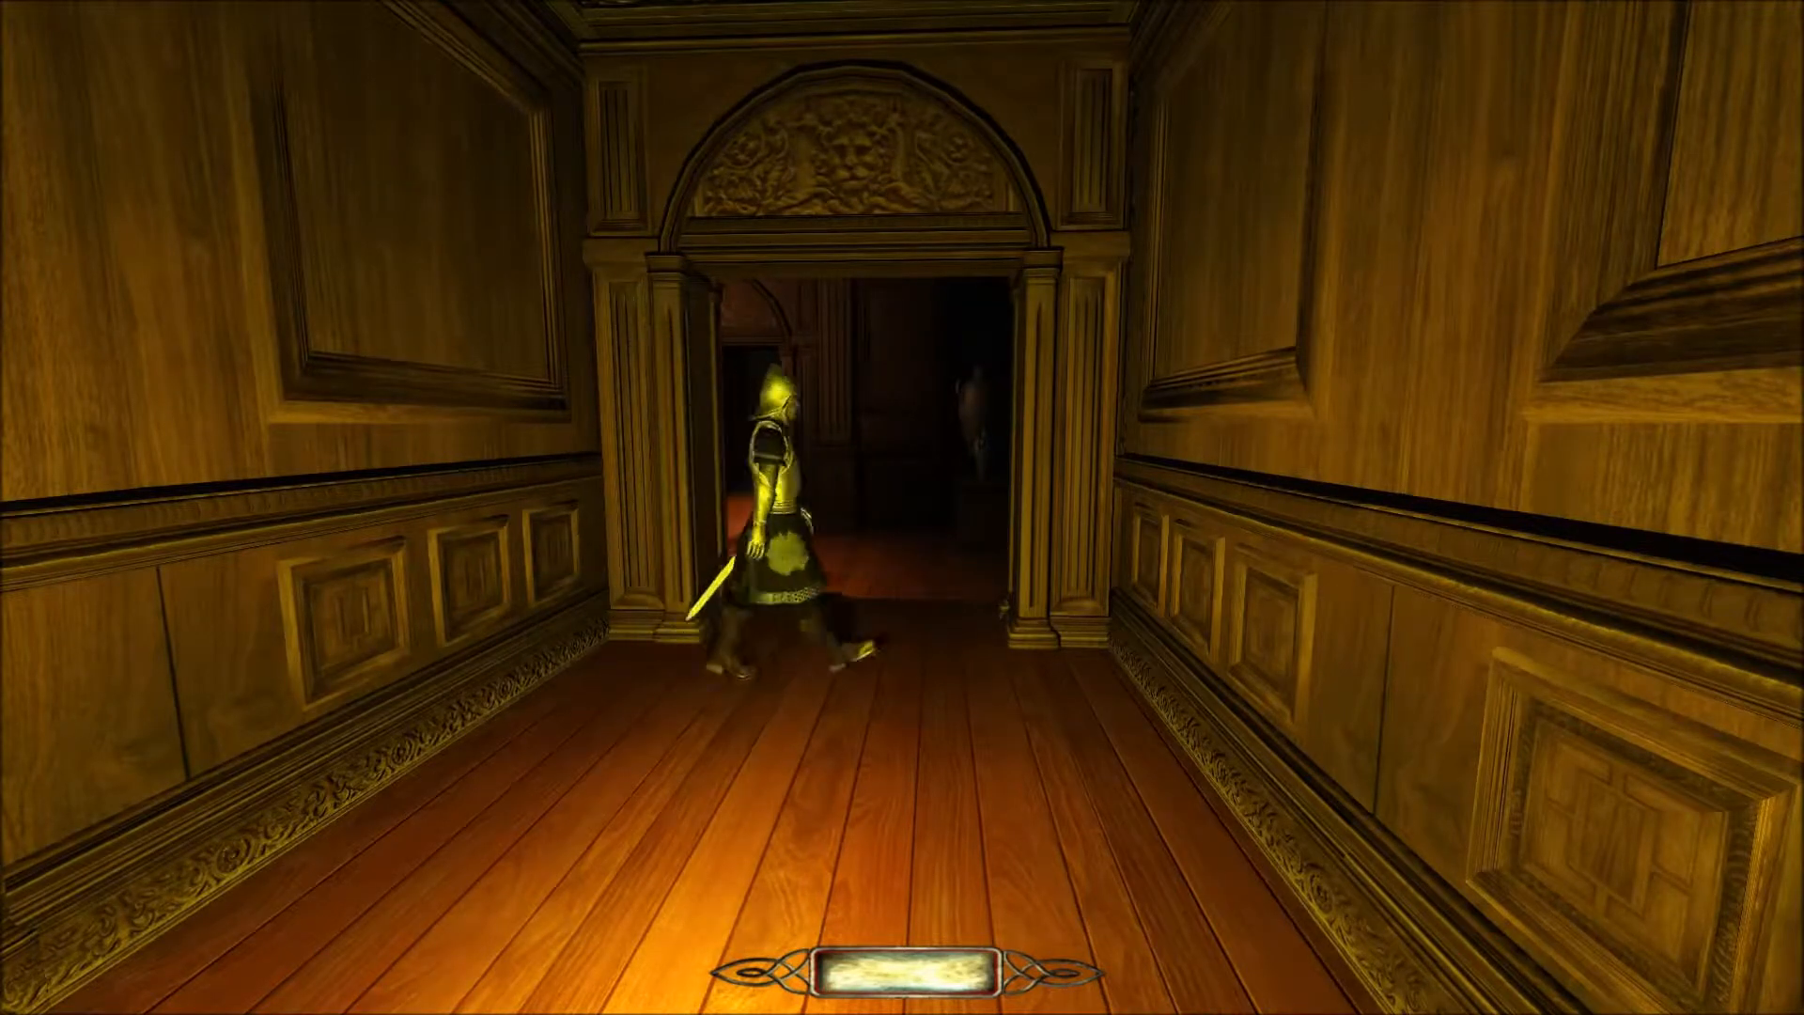
key("w")
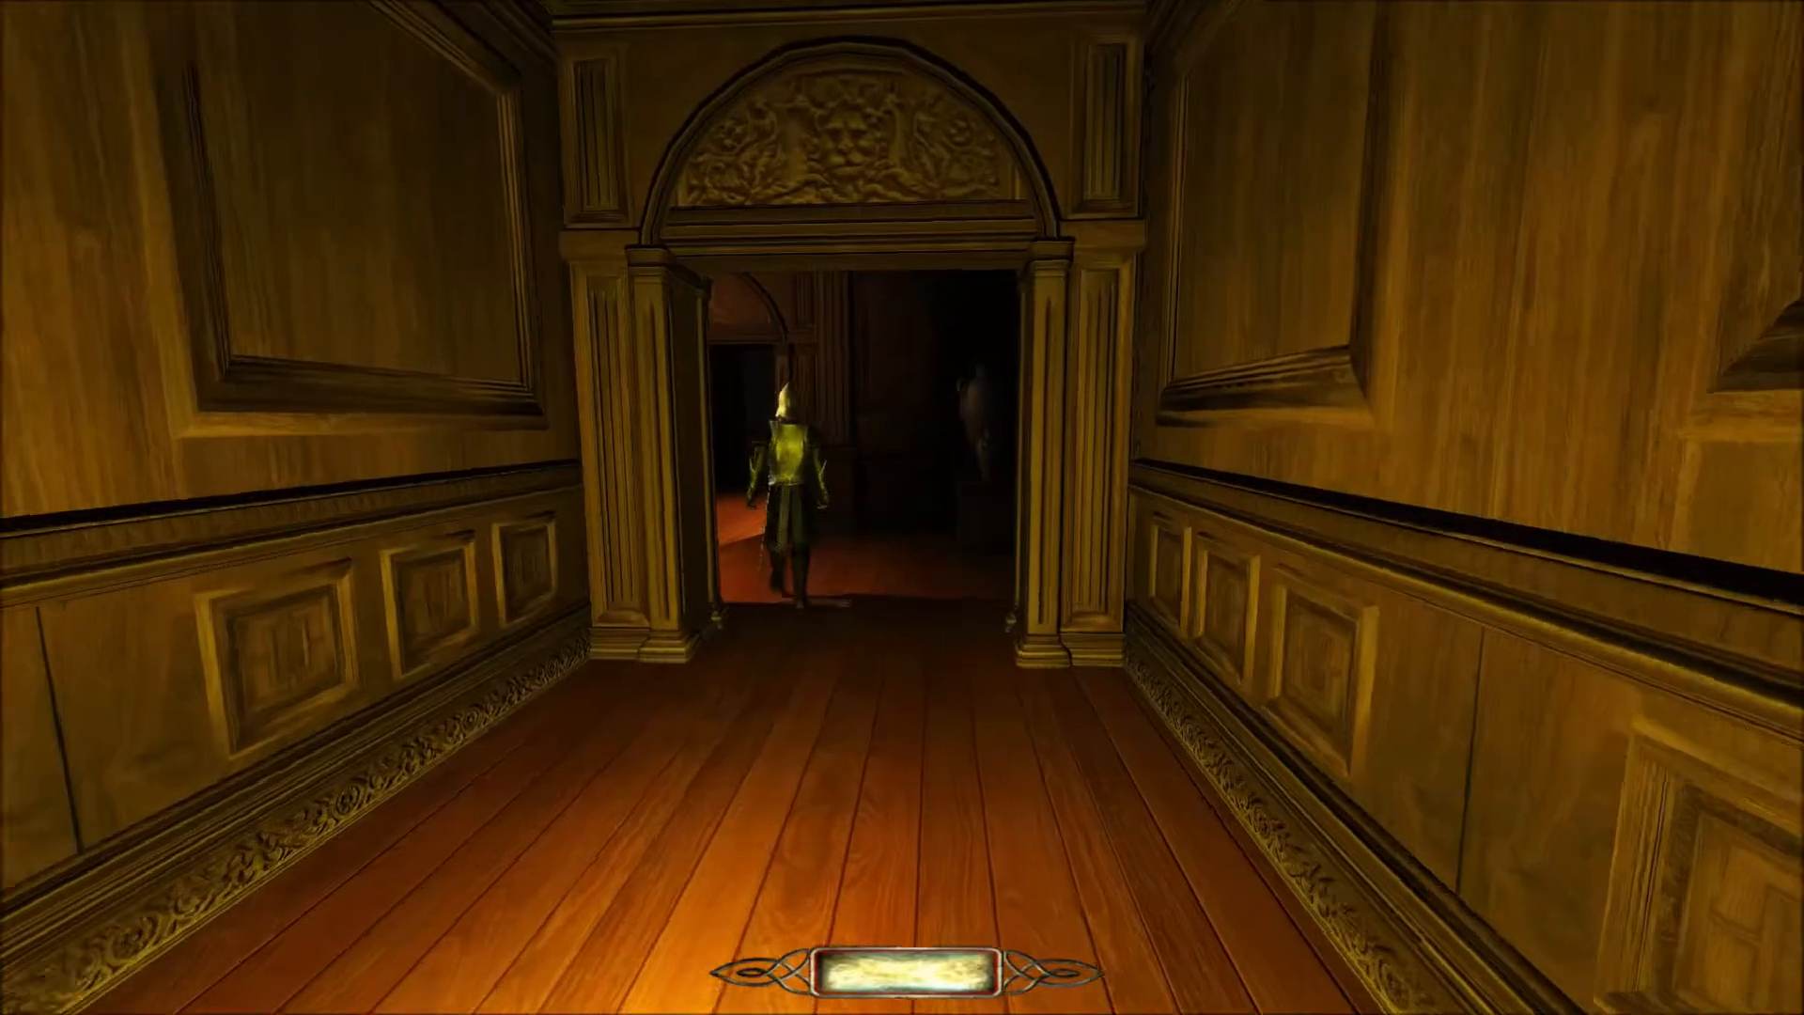
key("w")
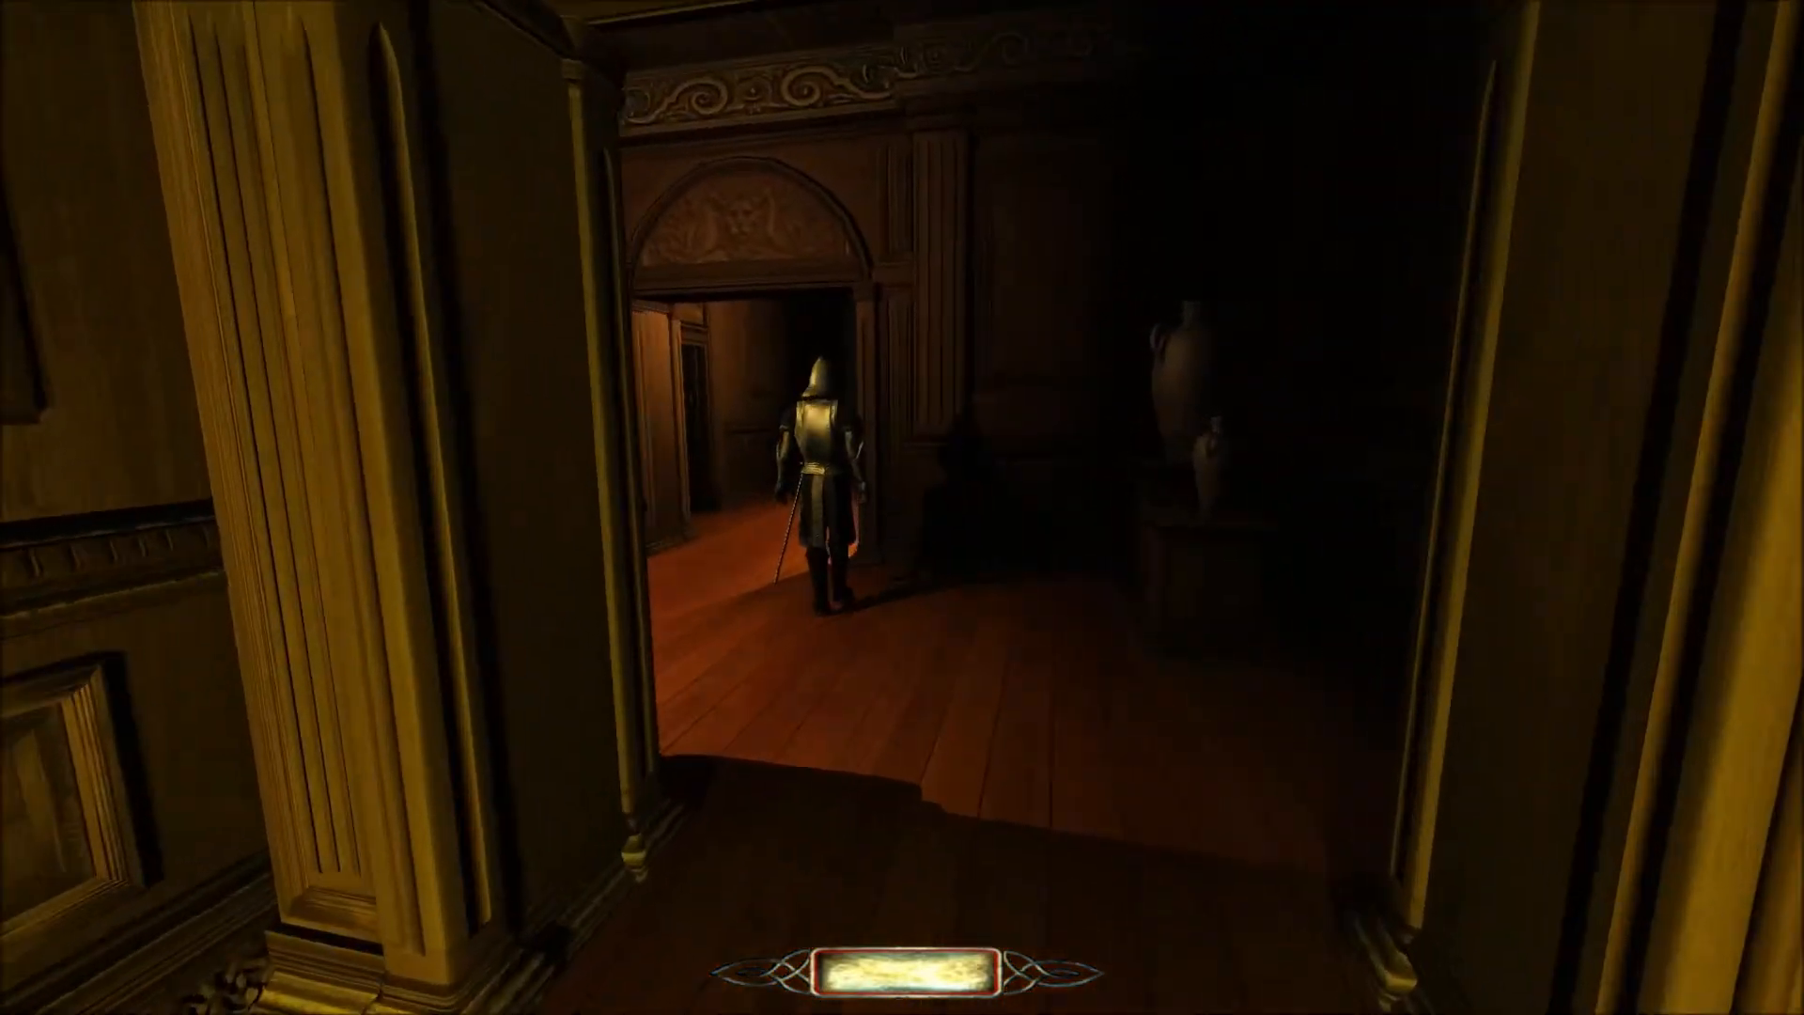
key("w")
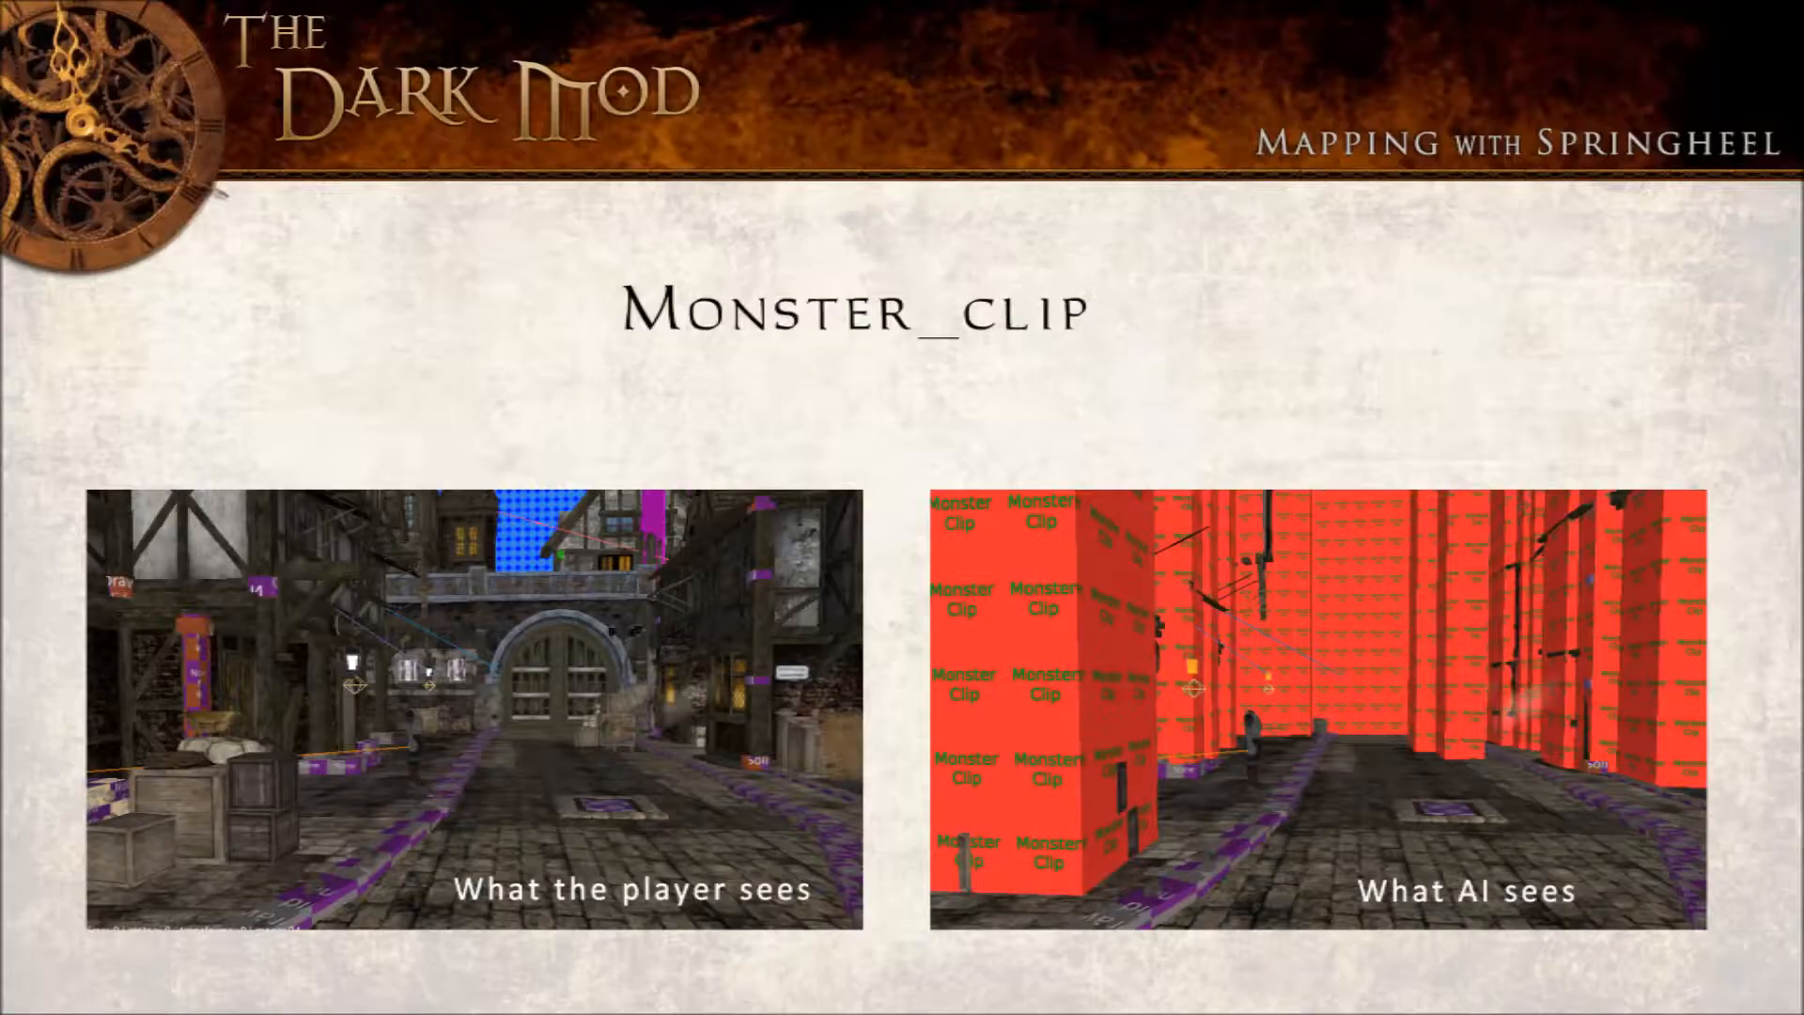
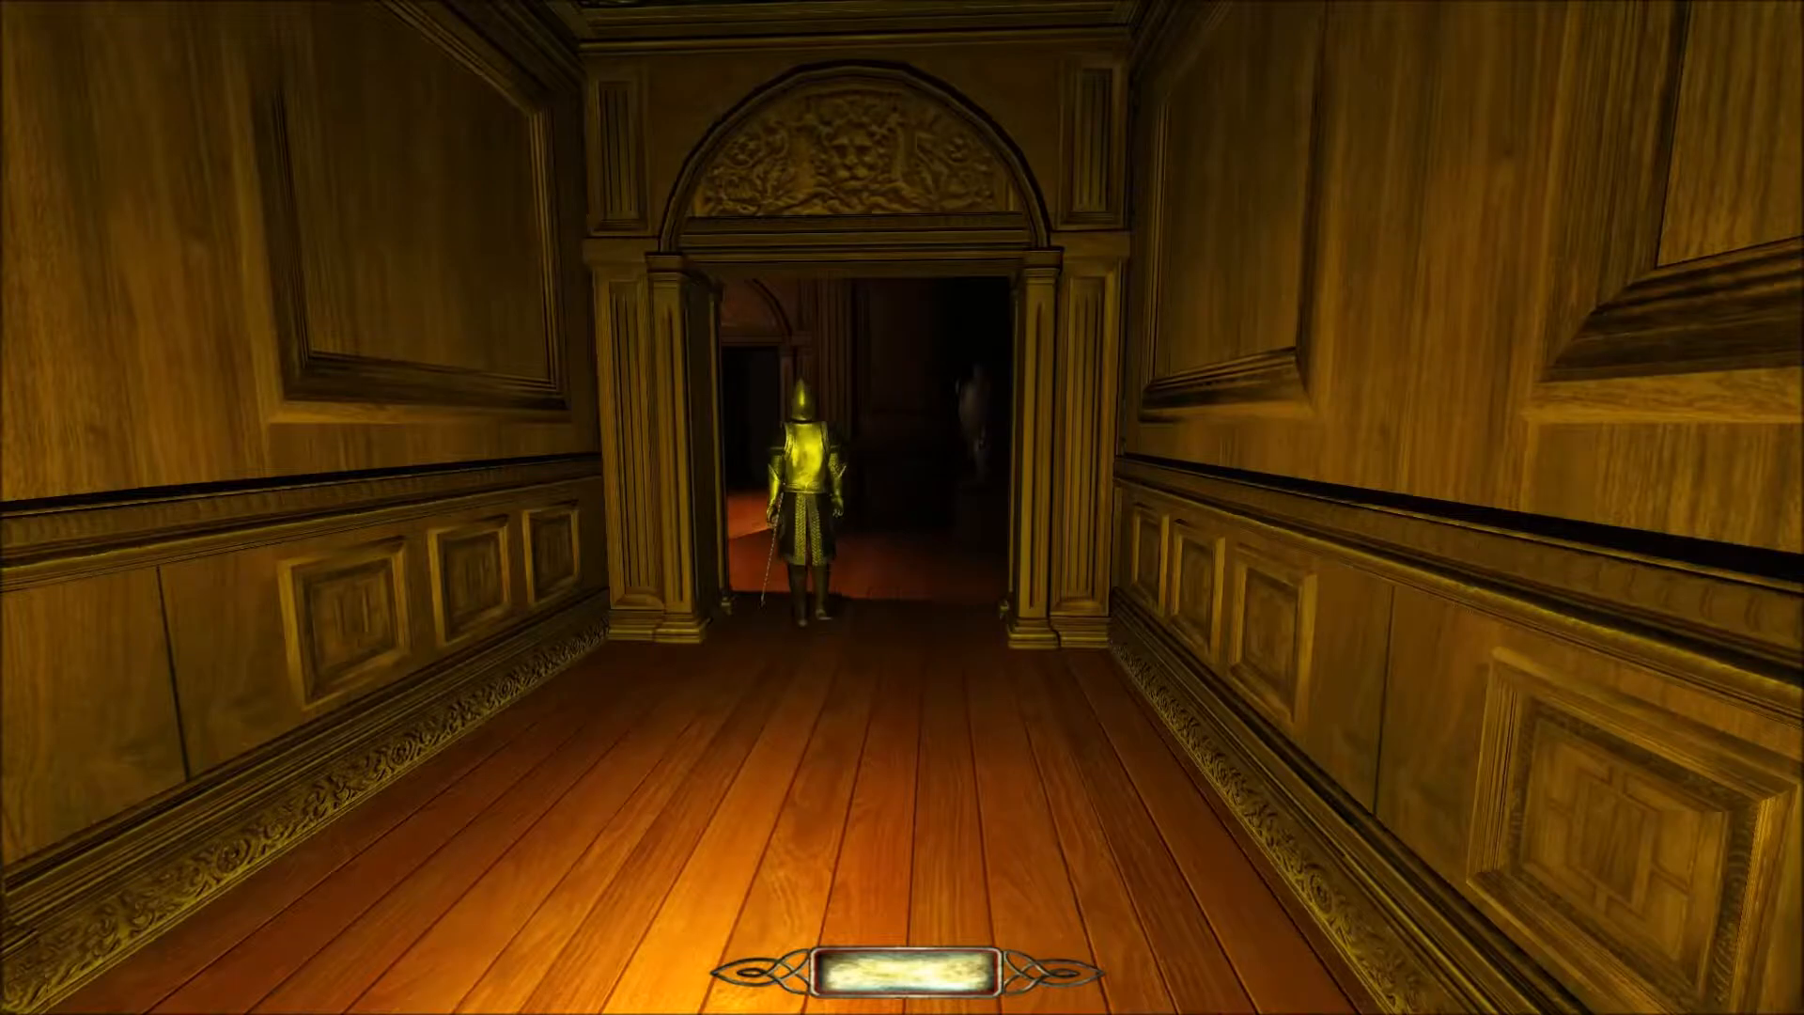
Follow the patrolling guard in game down the corridor to the doorway into the dark room.
key("w")
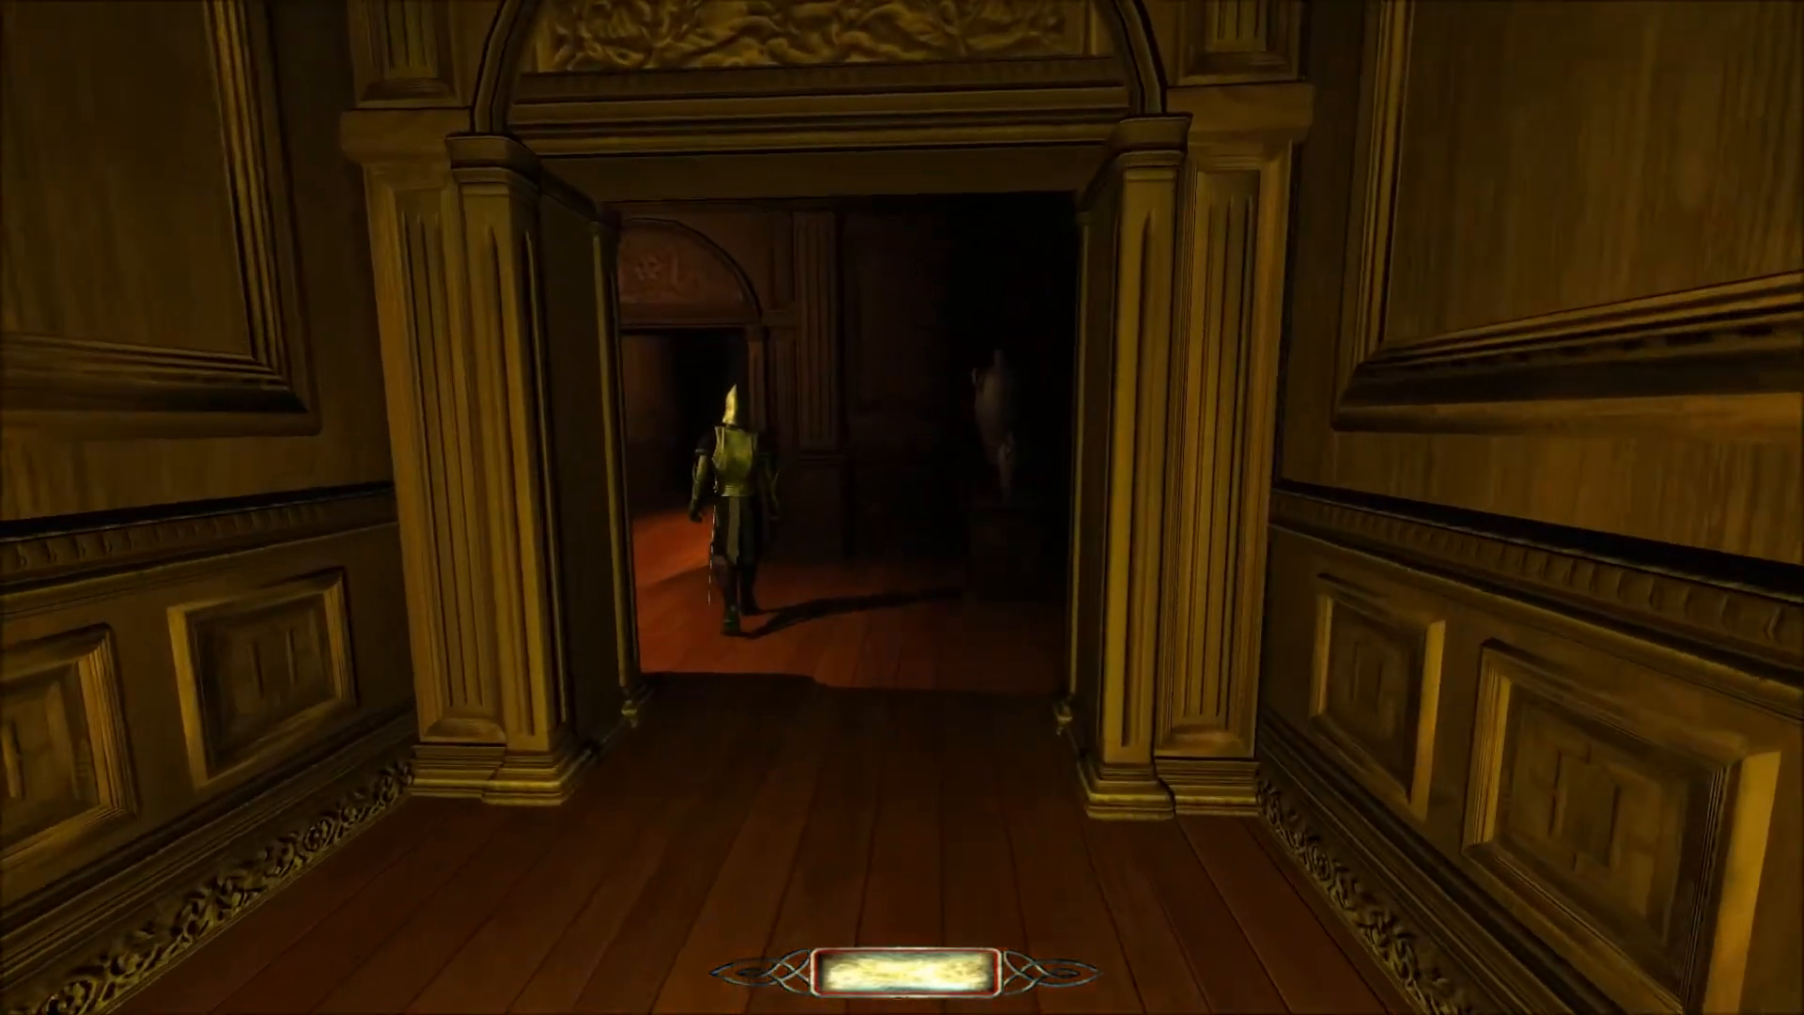
key("w")
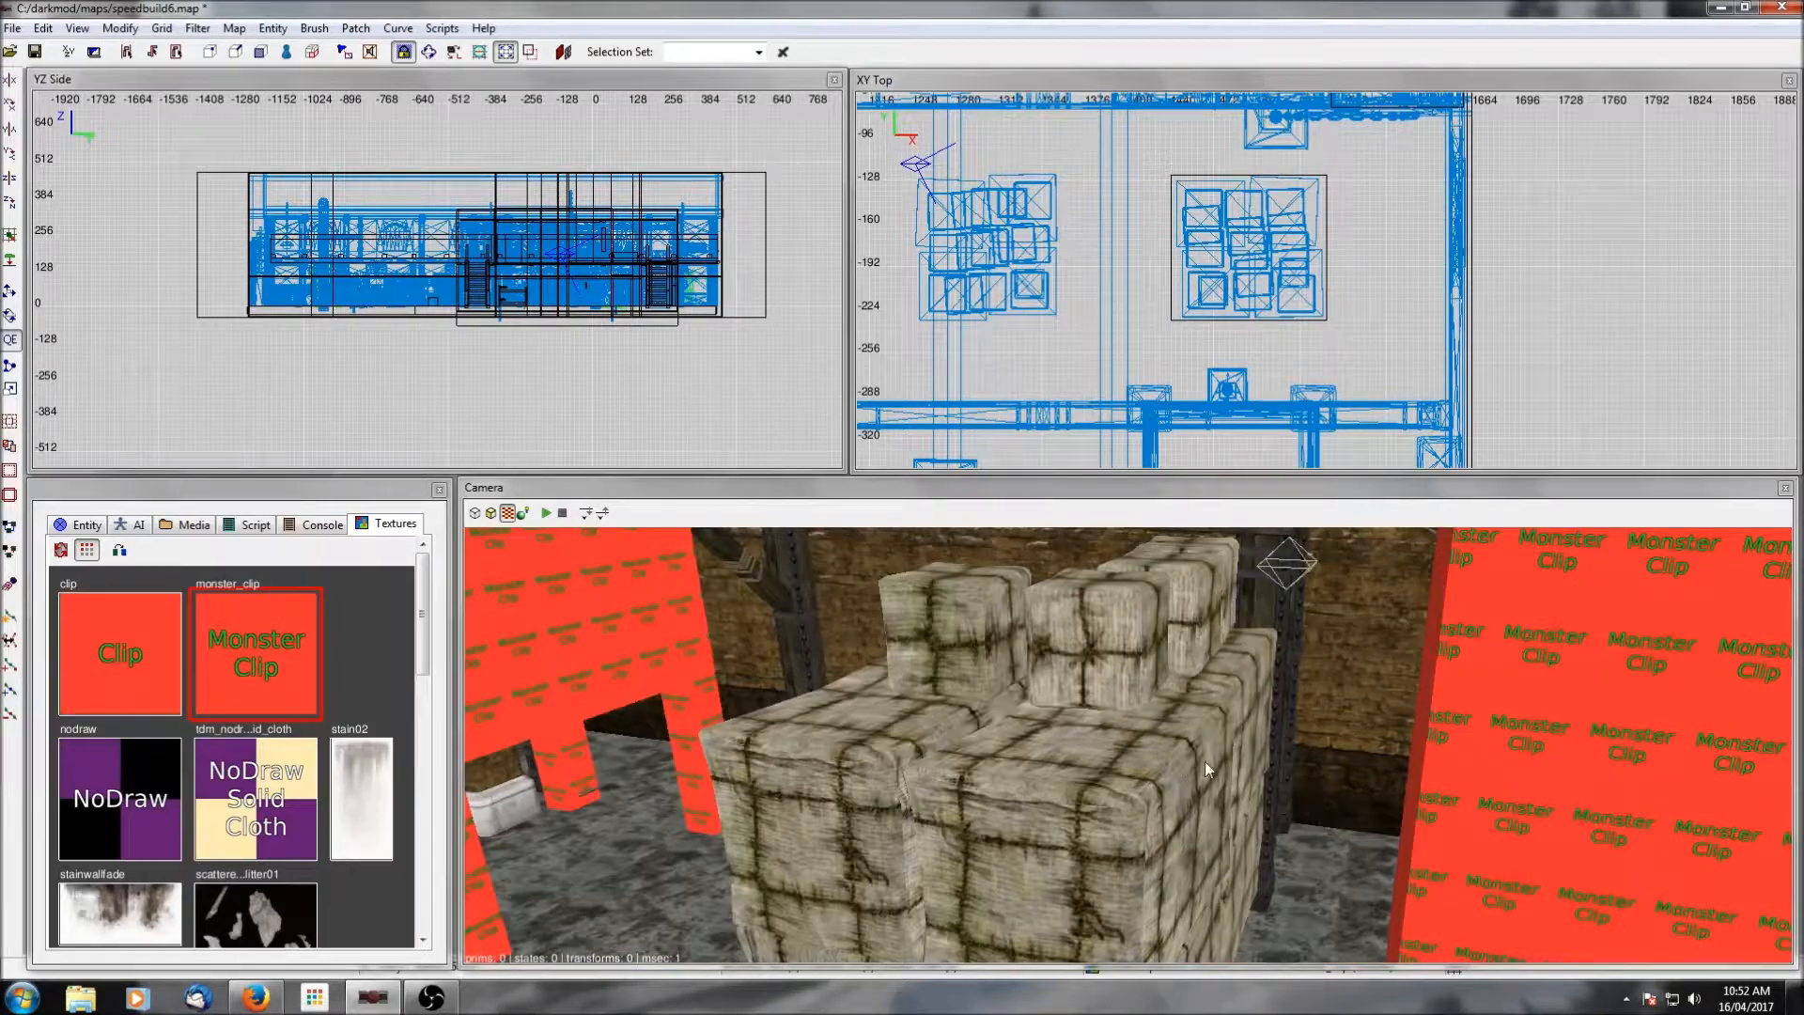
Draw one monster_clip brush over the large stack beside the wall opening and another, about 116 by 122 units, around the smaller stack.
scroll(1259, 231, "down", 3)
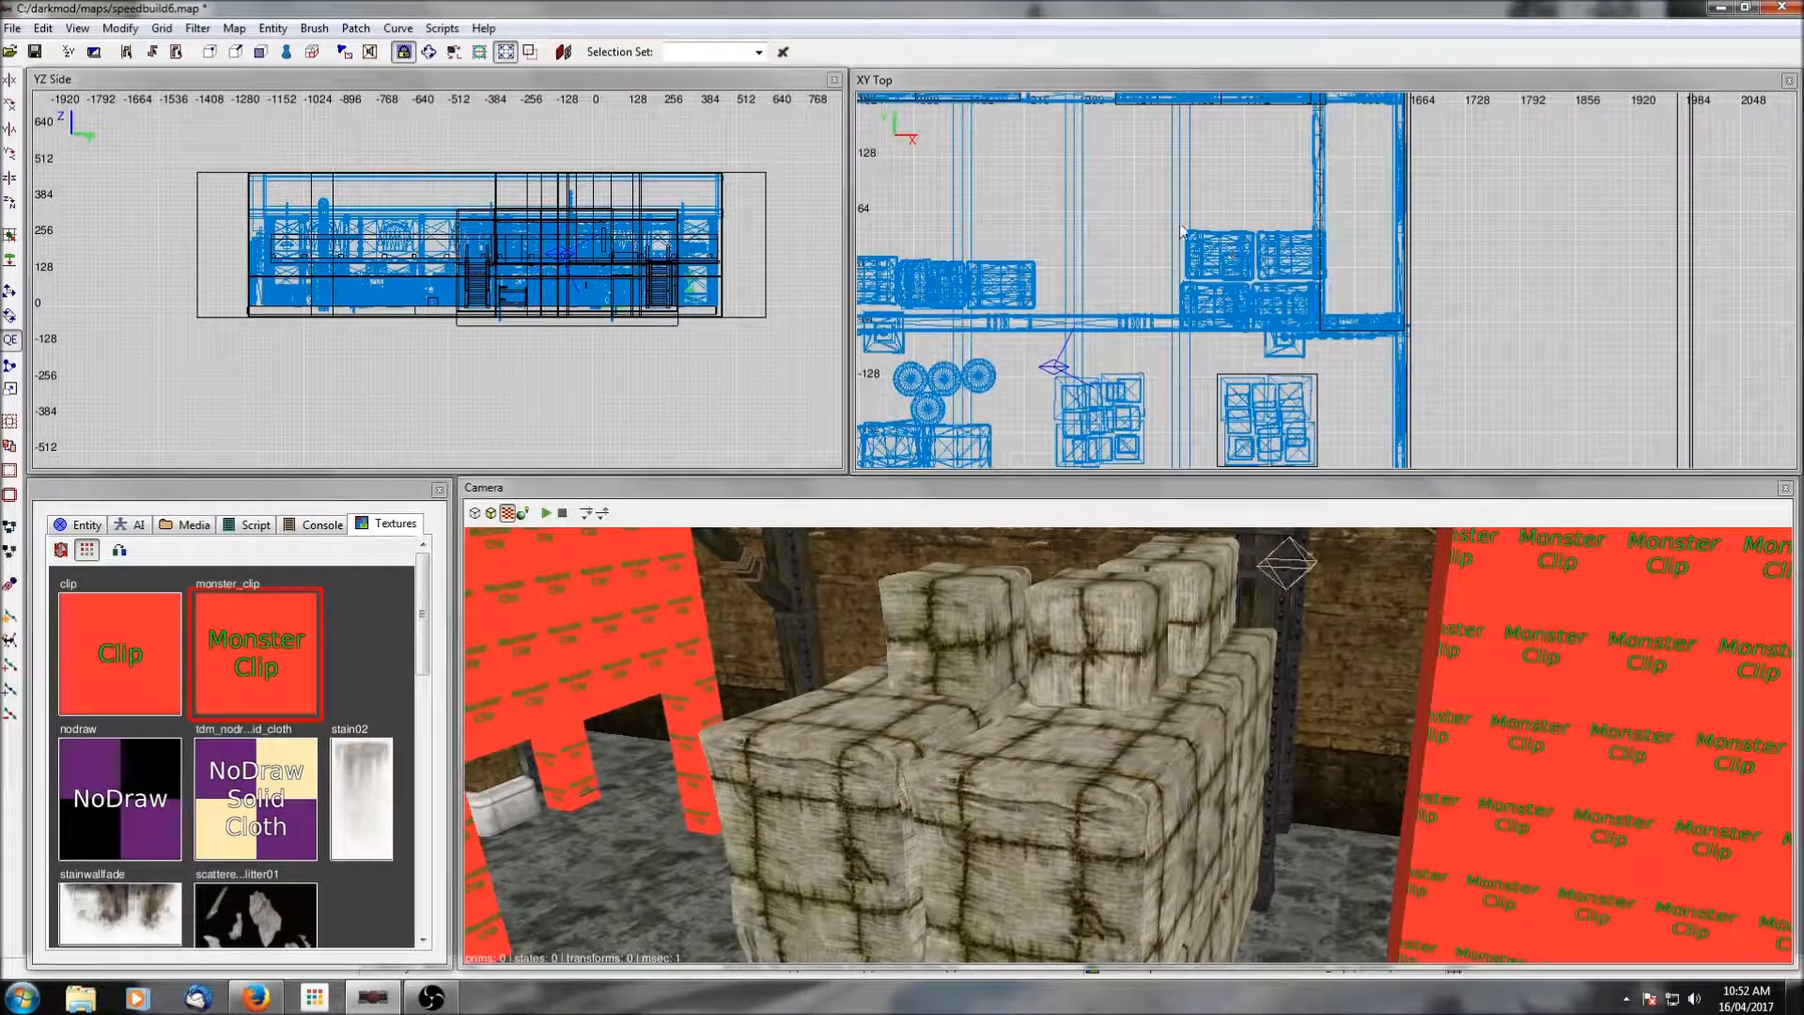
mouse_move(1198, 247)
left_mouse_down()
mouse_move(1286, 345)
mouse_move(1321, 335)
left_mouse_up()
scroll(1301, 371, "down", 2)
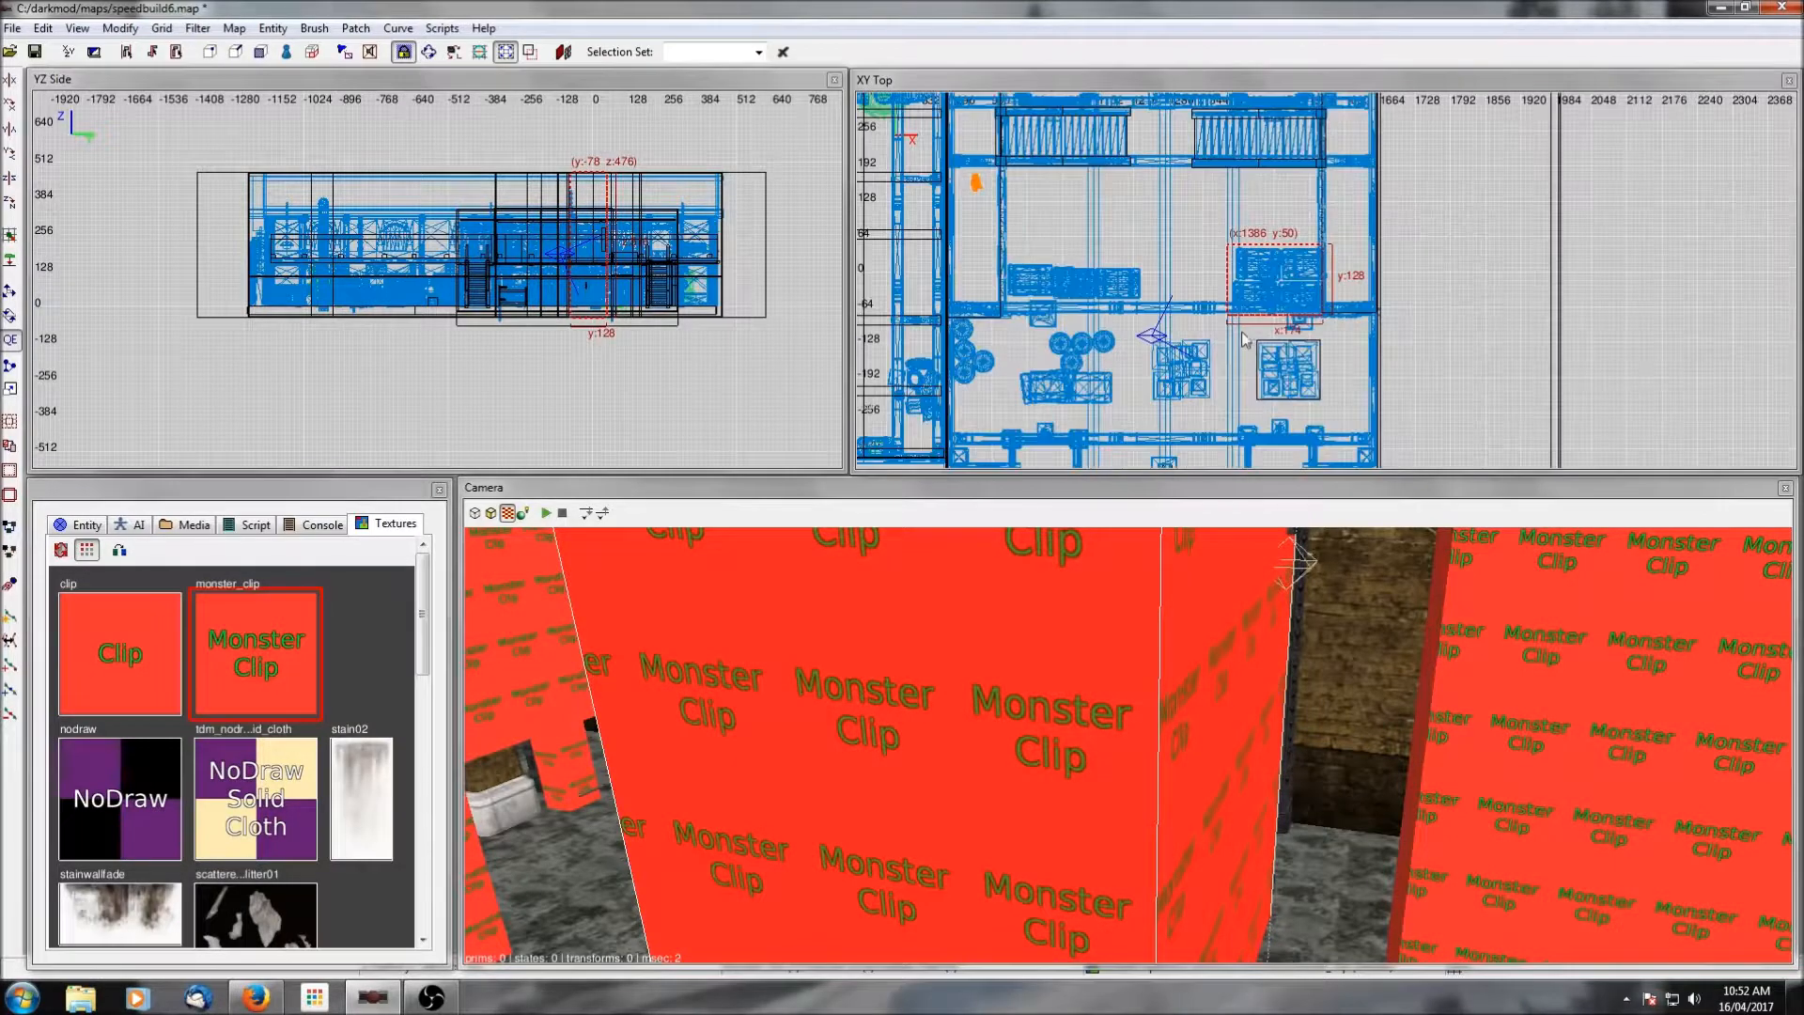
key("Escape")
left_click_drag(1217, 300, 1284, 378)
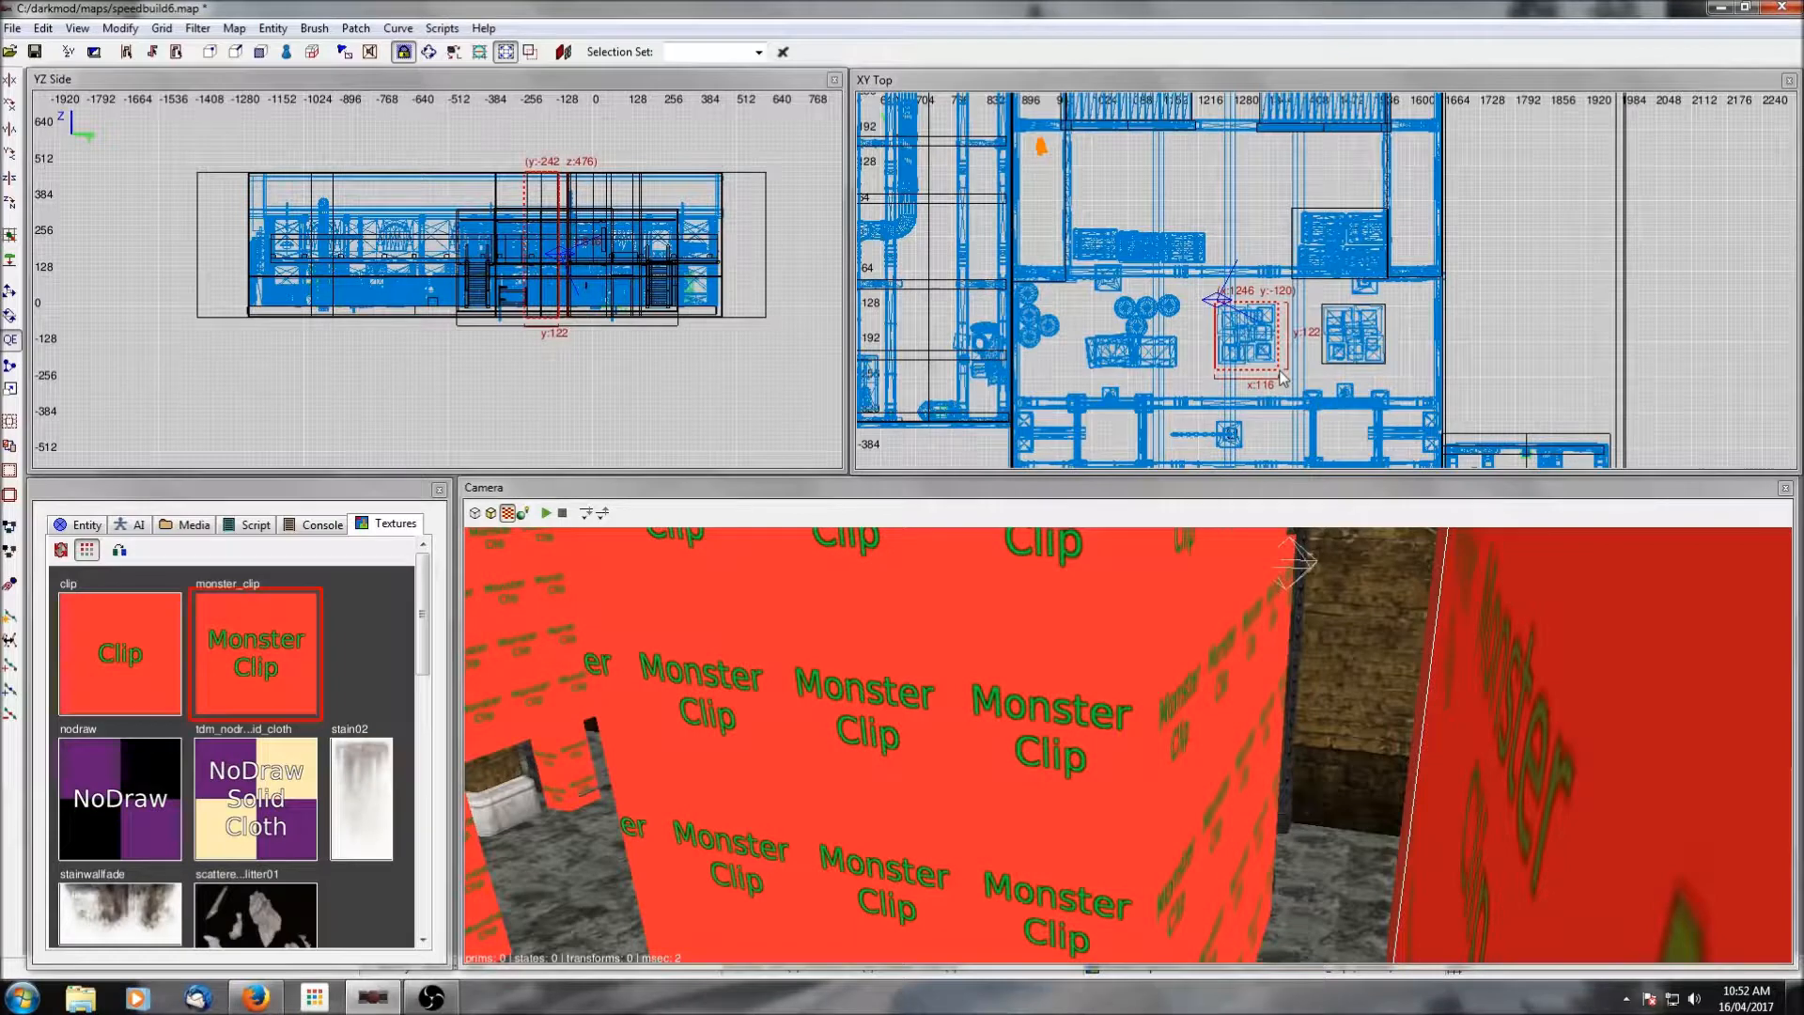
key("Escape")
Draw a monster_clip brush about 182 by 136 units around the grouped barrels and crates in the lower room.
right_click_drag(1156, 313, 1215, 305)
mouse_move(1145, 300)
left_mouse_down()
mouse_move(1249, 366)
mouse_move(1250, 341)
mouse_move(1136, 323)
left_mouse_up()
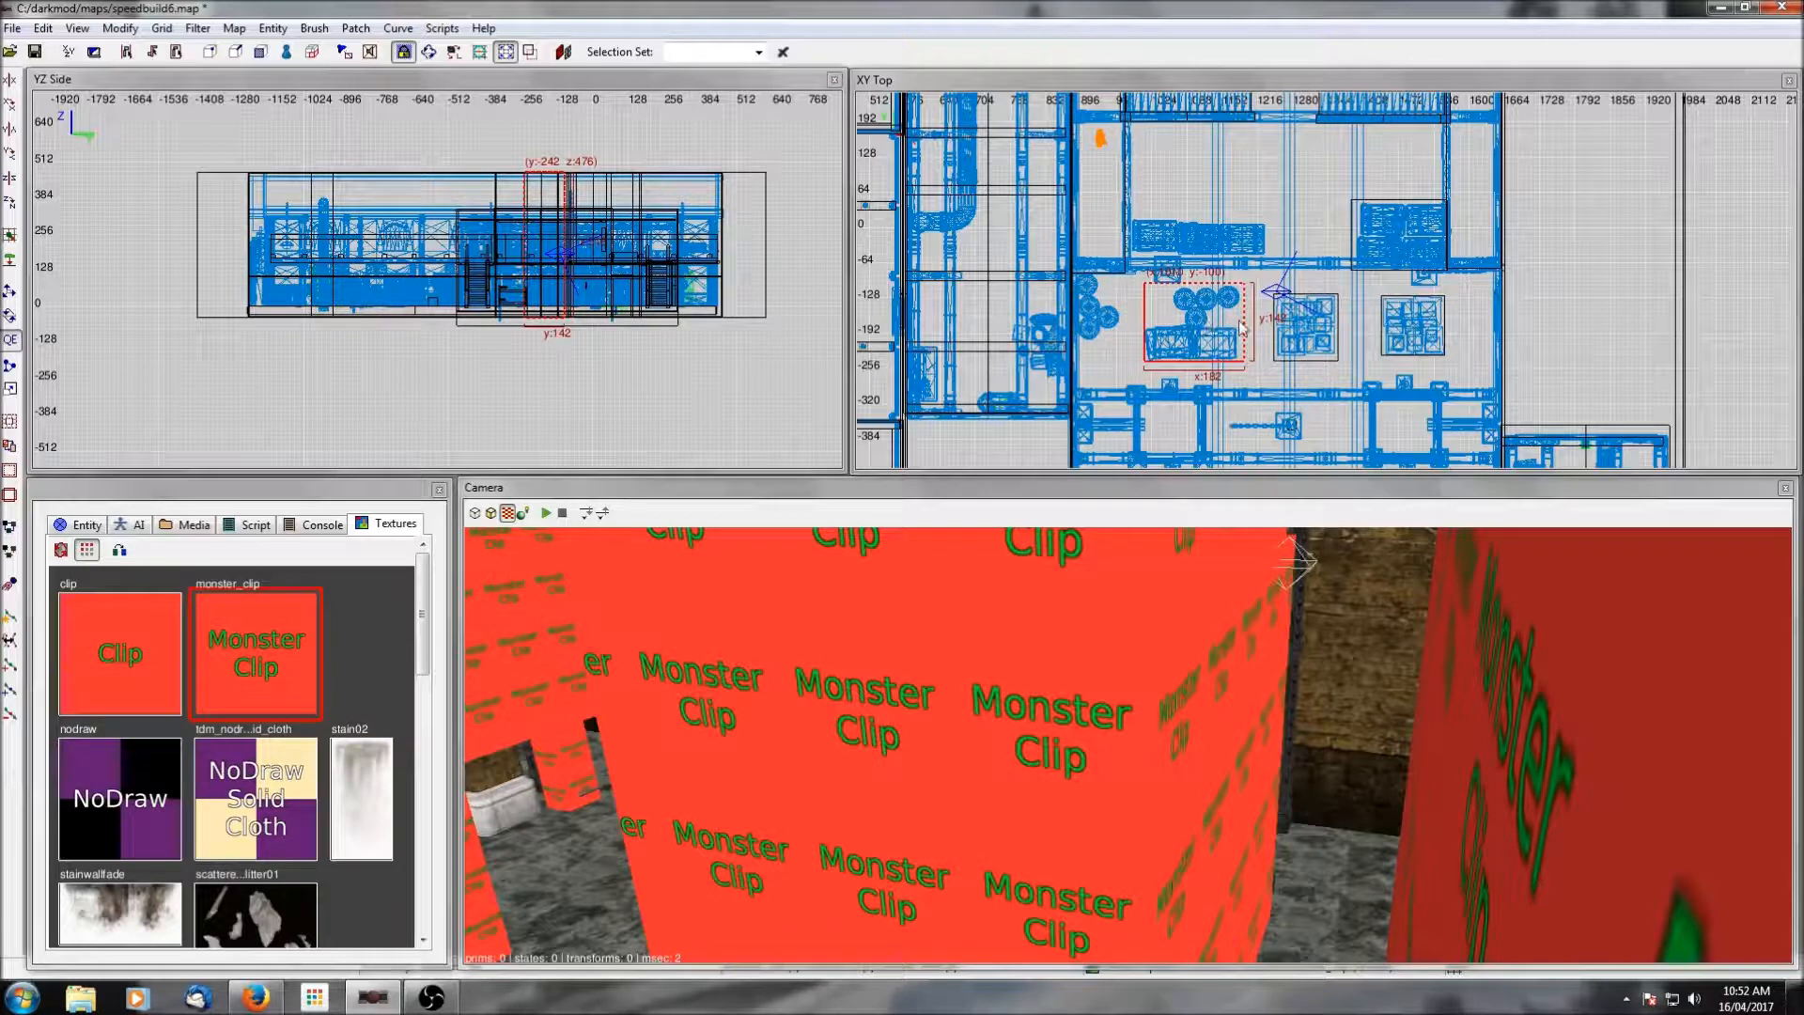
left_click_drag(1247, 321, 1215, 275)
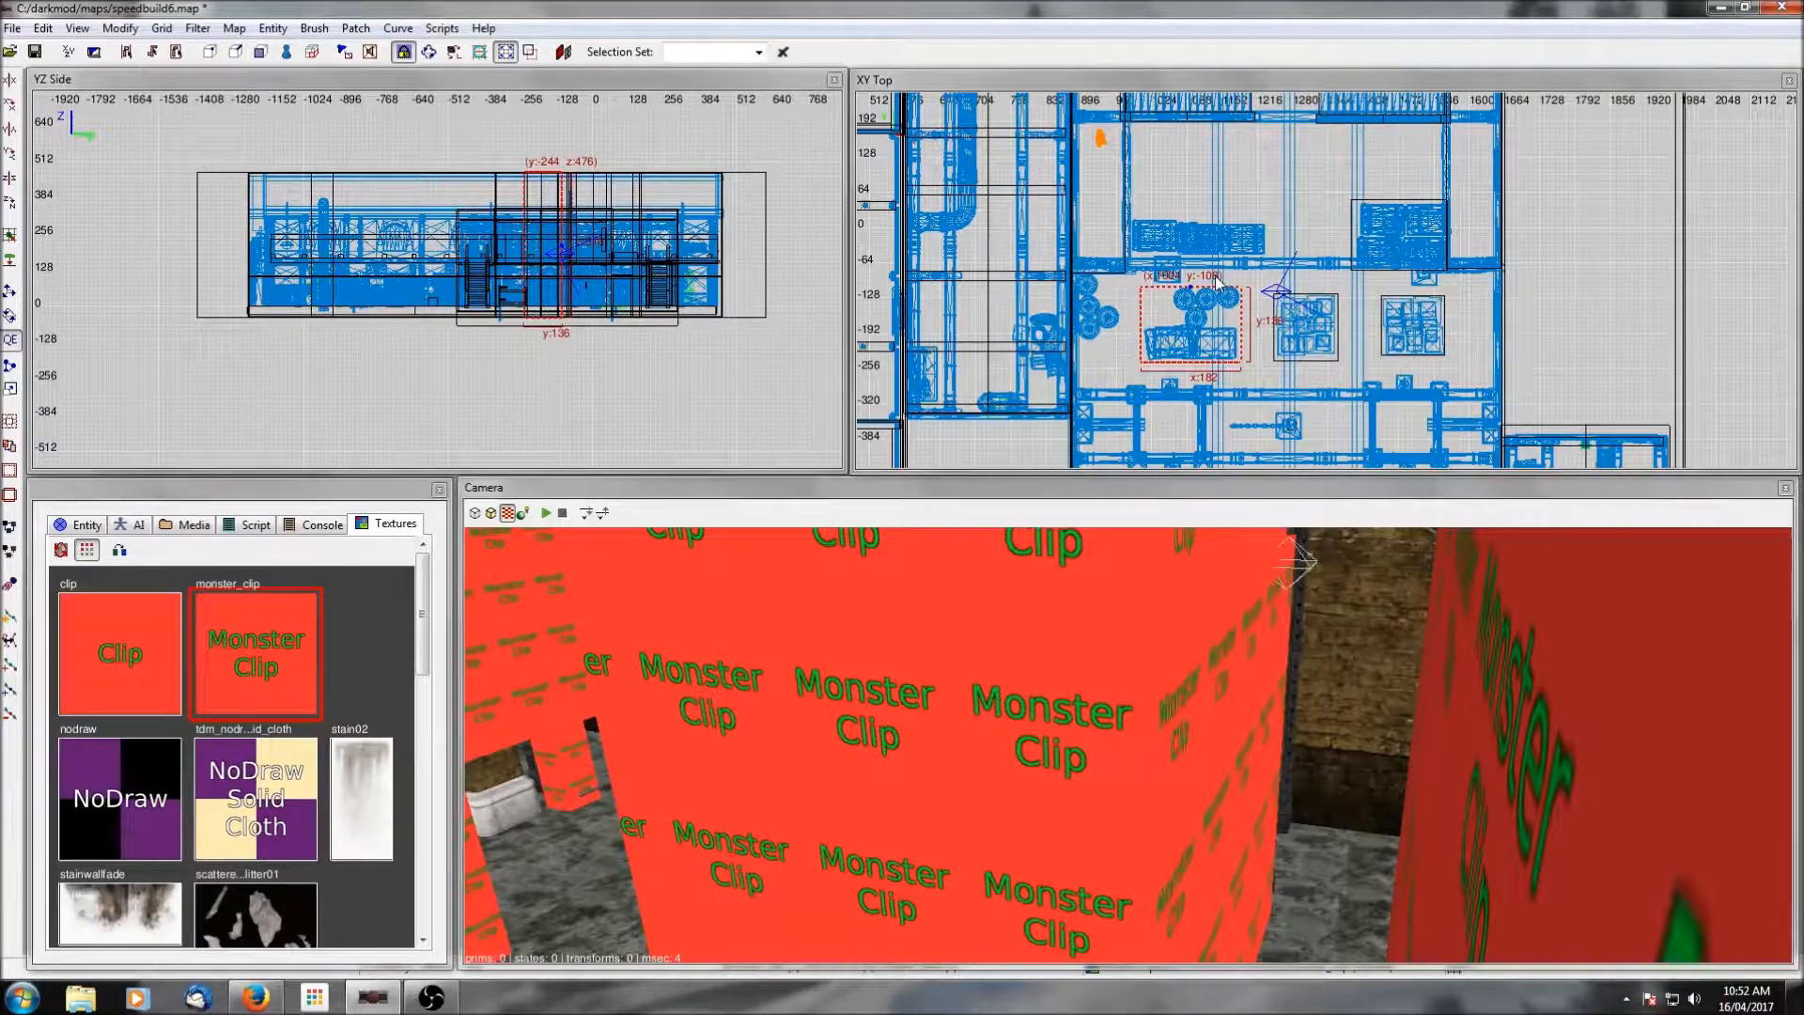
key("Escape")
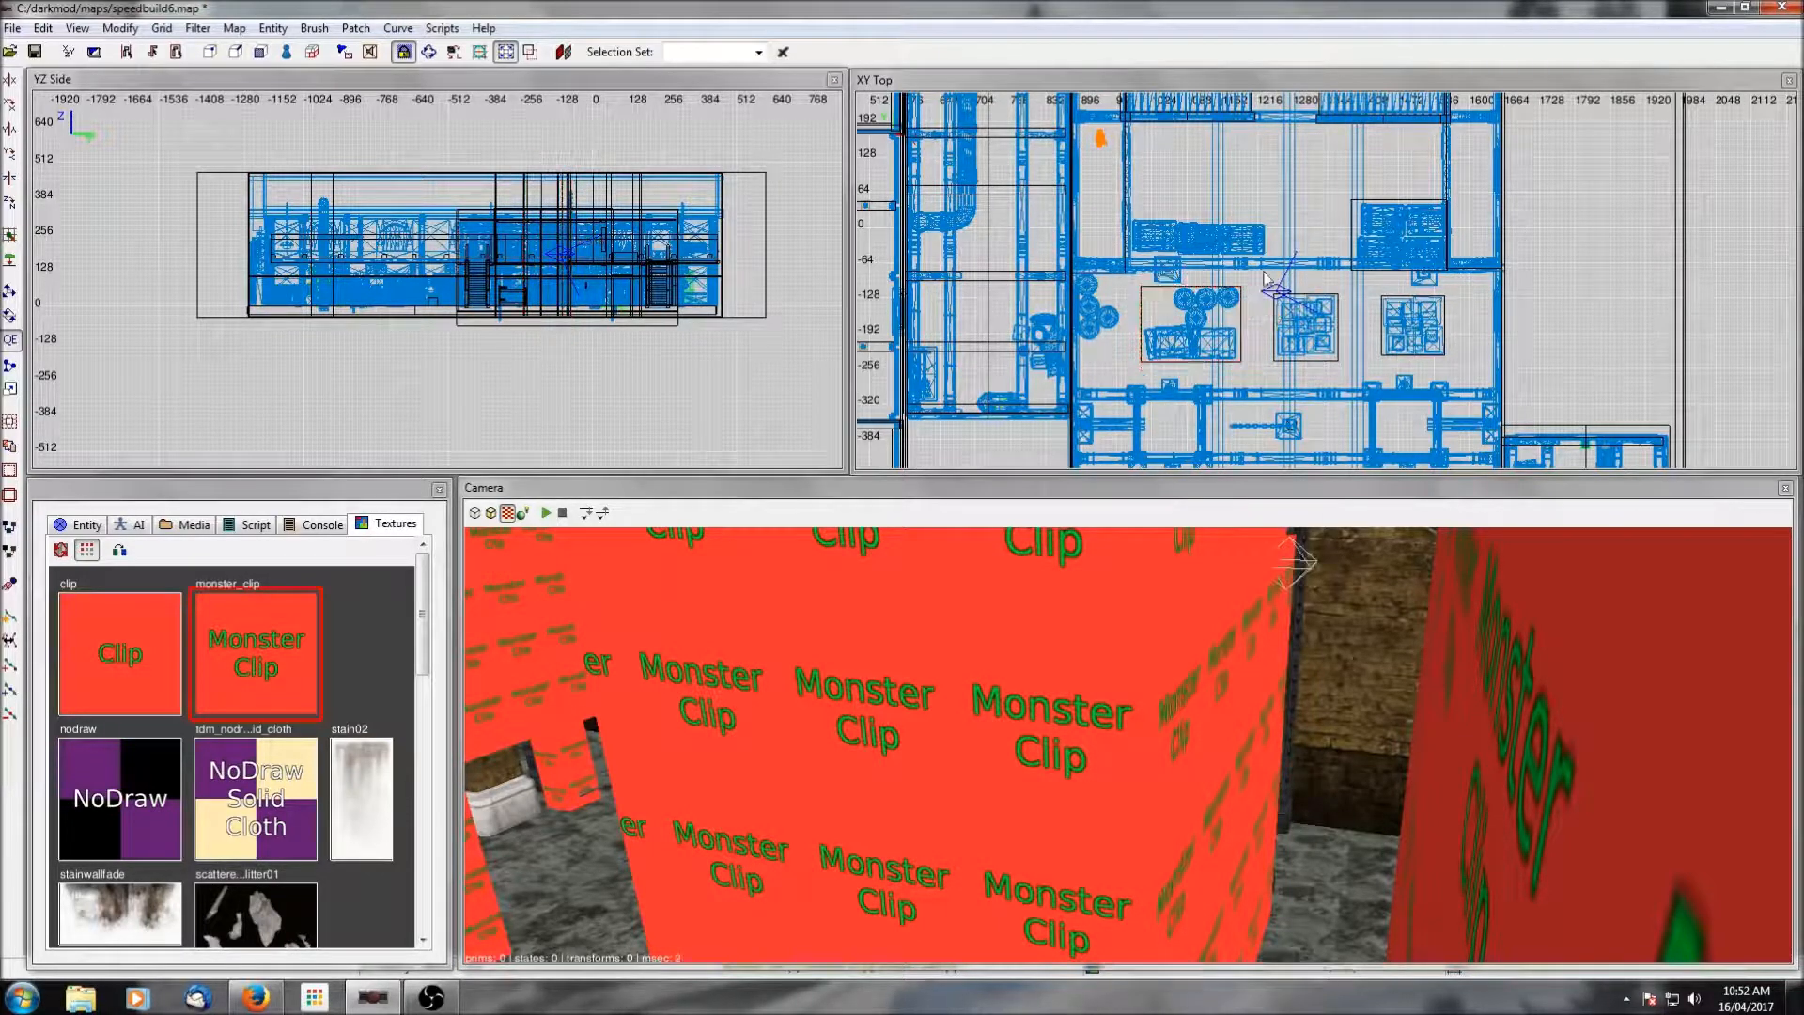
Draw a monster_clip brush about 248 by 72 units around the long row of crates along the wall above.
left_click(1144, 236, "shift")
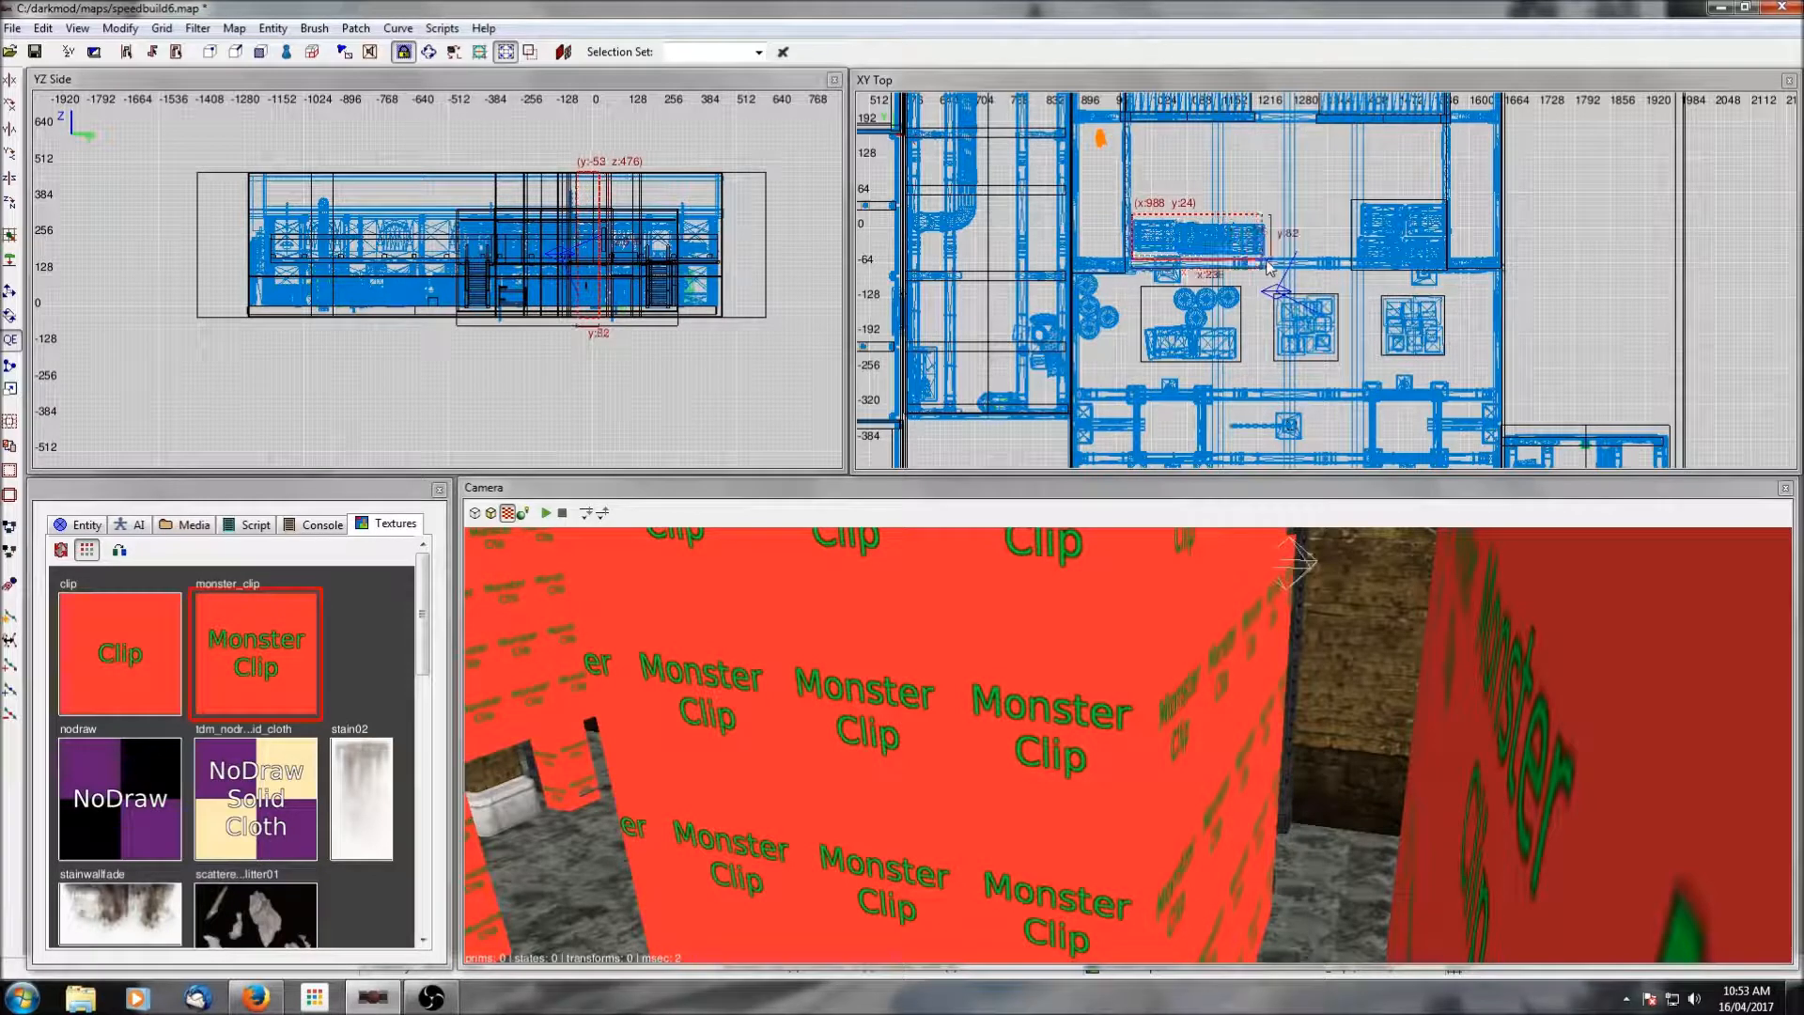
left_click_drag(1228, 188, 1271, 254)
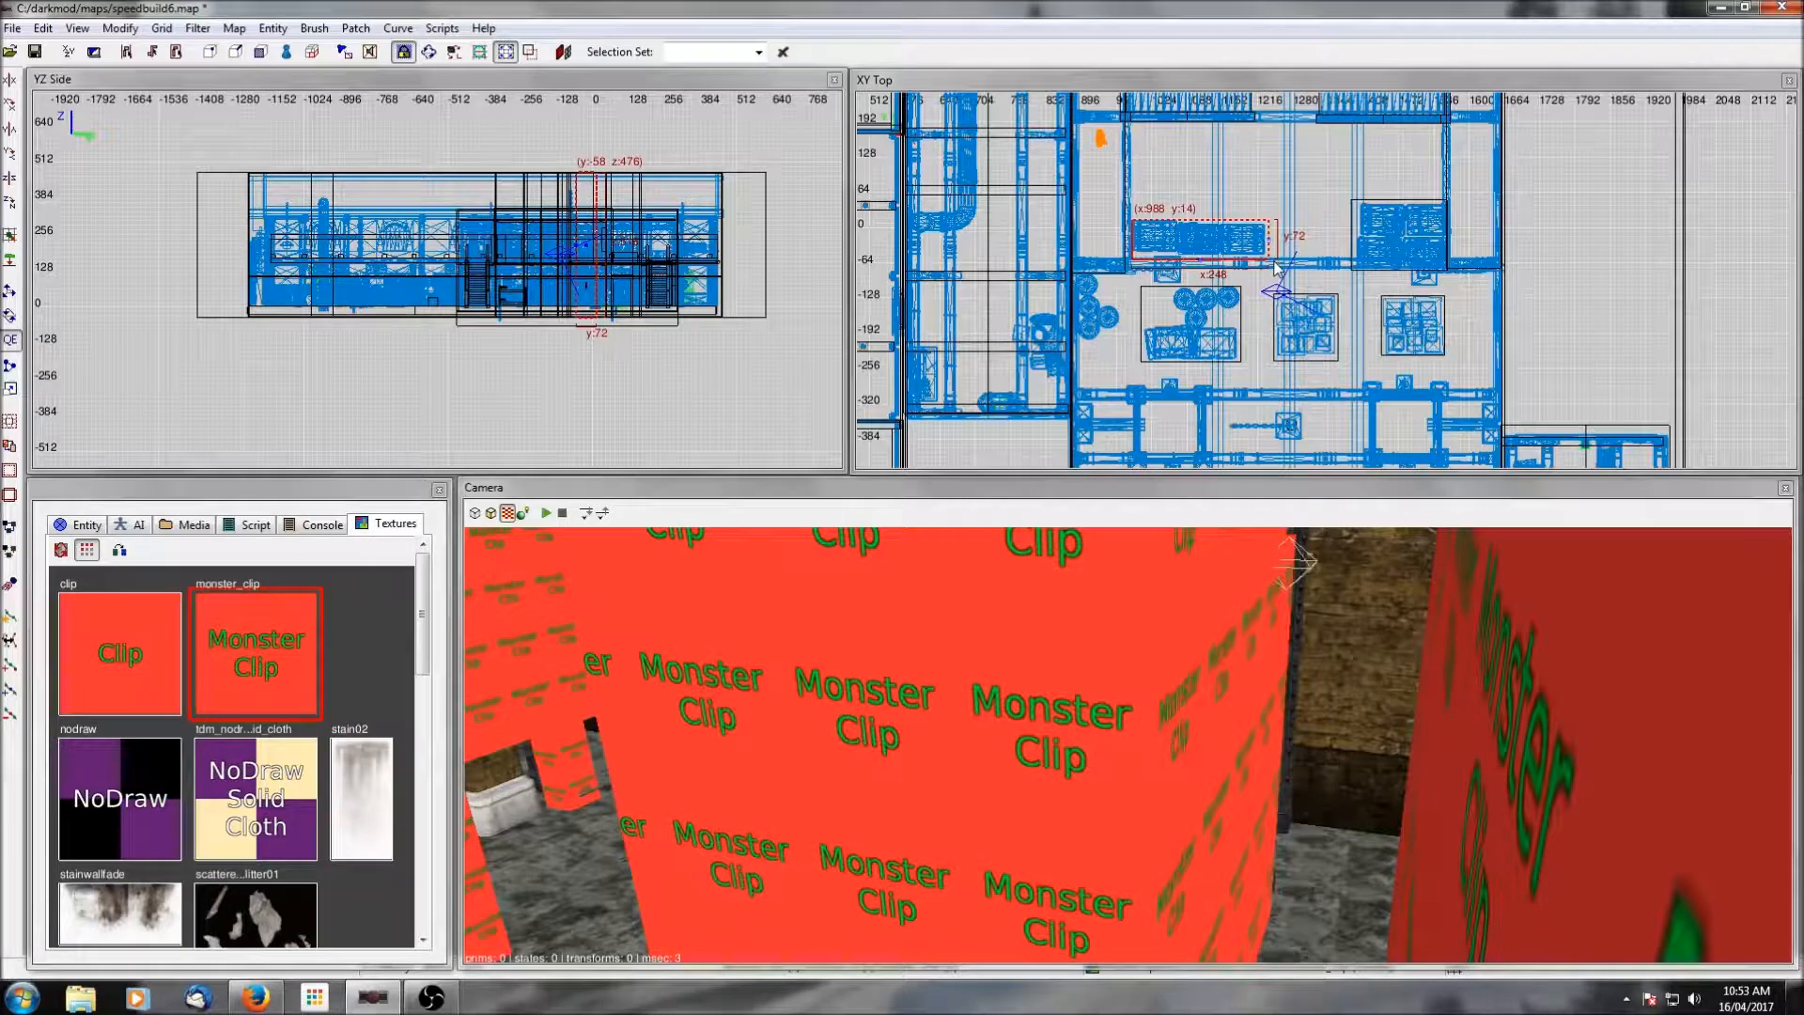
key("Escape")
Draw a monster_clip brush about 80 by 130 units around the barrels in the room's corner.
left_click_drag(1118, 347, 1078, 274)
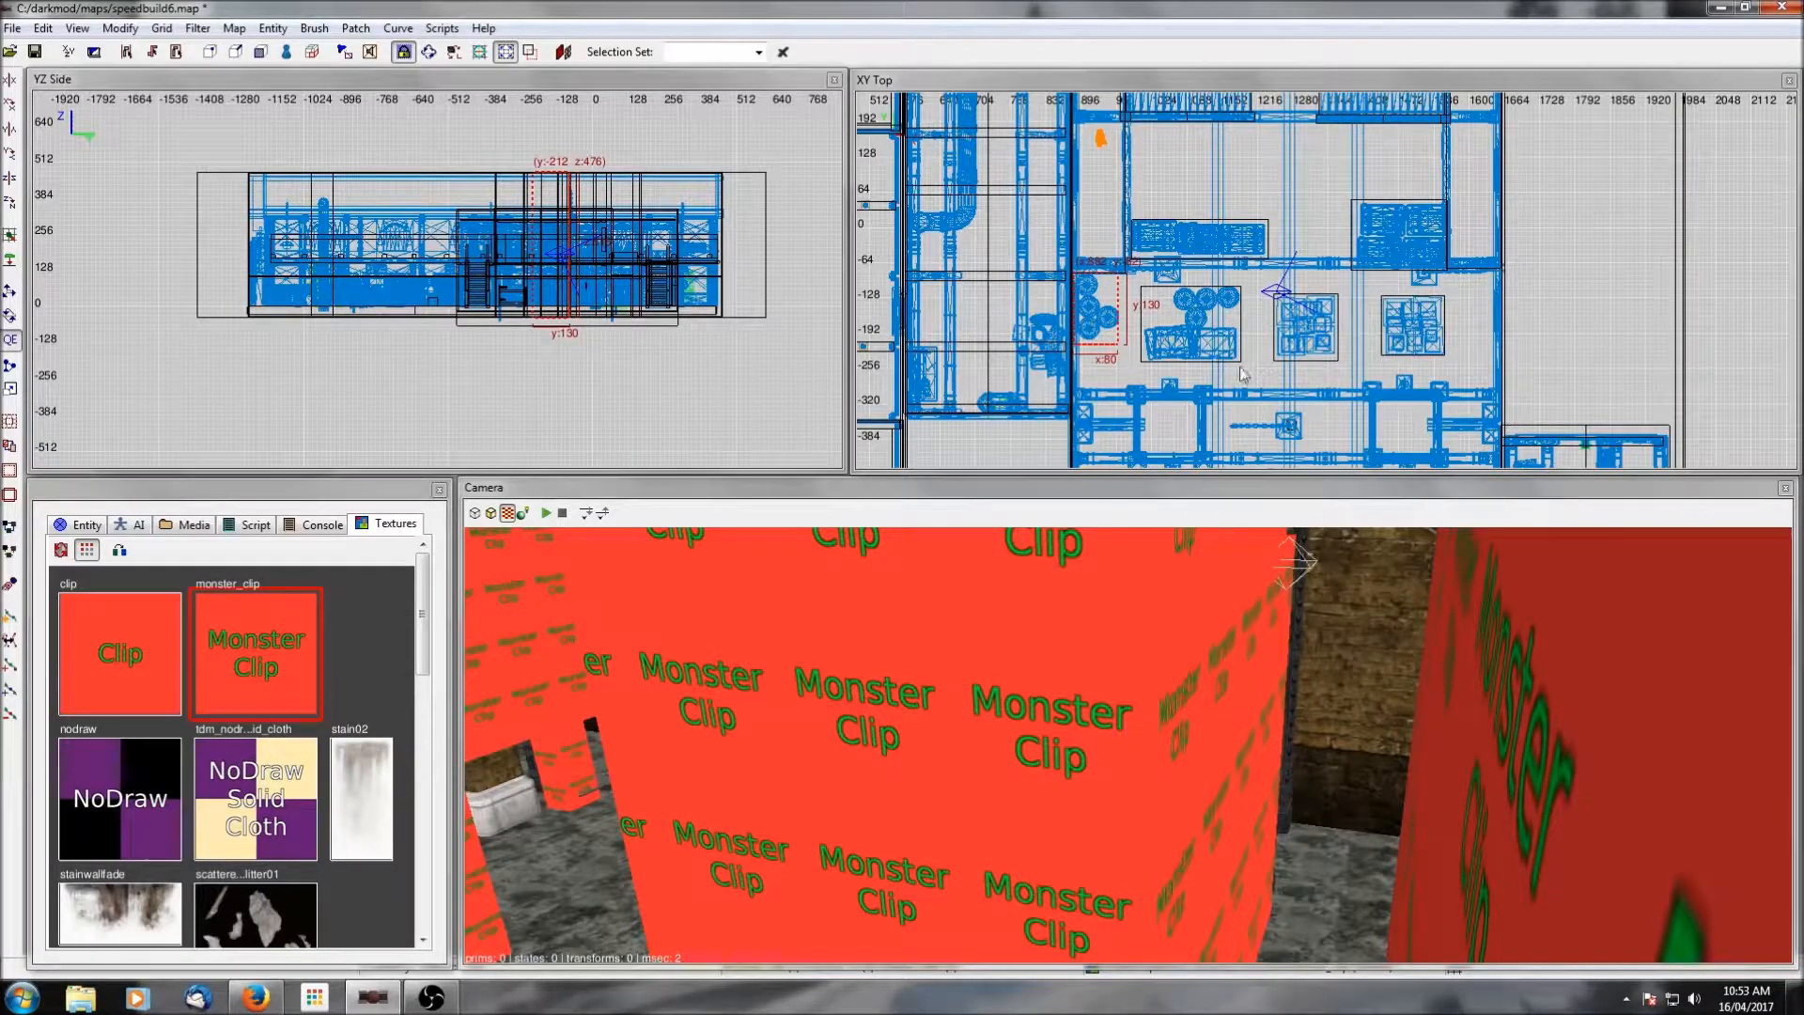
scroll(1221, 357, "up", 1)
key("Escape")
scroll(1325, 235, "up", 1)
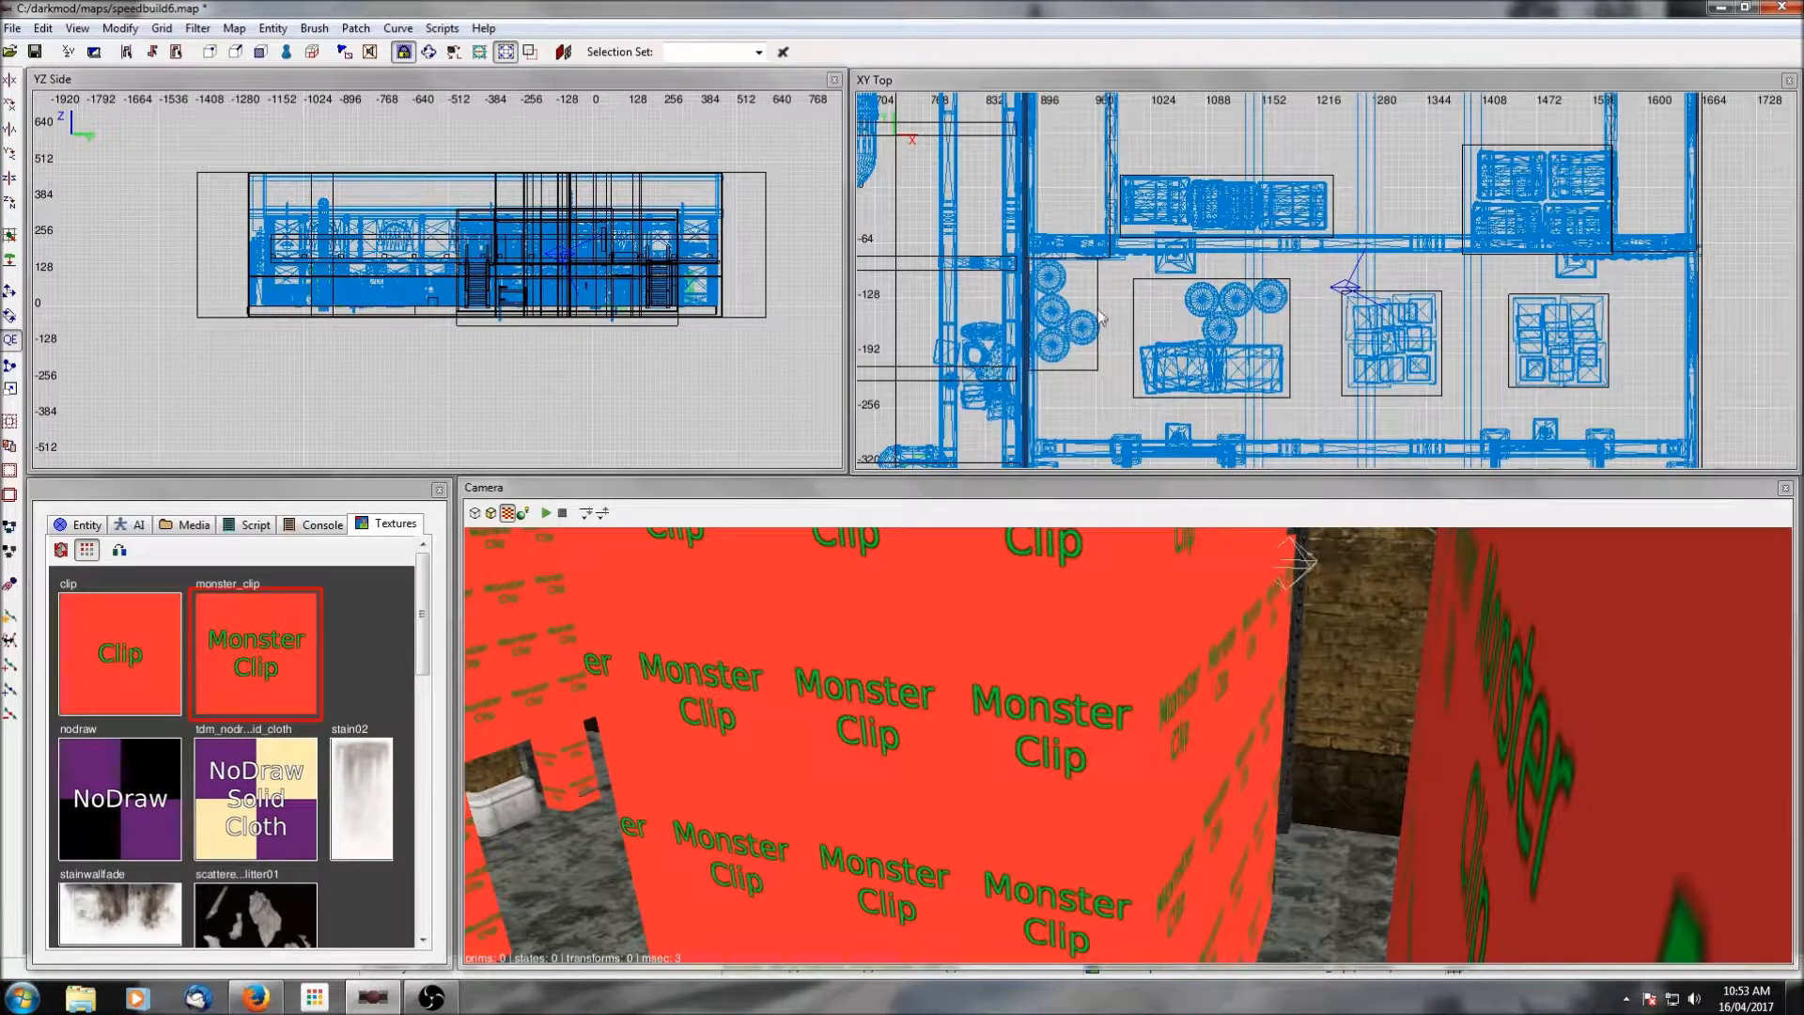
mouse_move(1096, 401)
left_mouse_down()
mouse_move(1124, 426)
mouse_move(1165, 418)
mouse_move(1137, 440)
left_mouse_up()
In man1.map, draw a brush 52 by 700 units along the corridor's outer wall and apply the textures/common/monster_clip shader.
left_click_drag(1275, 210, 1295, 467)
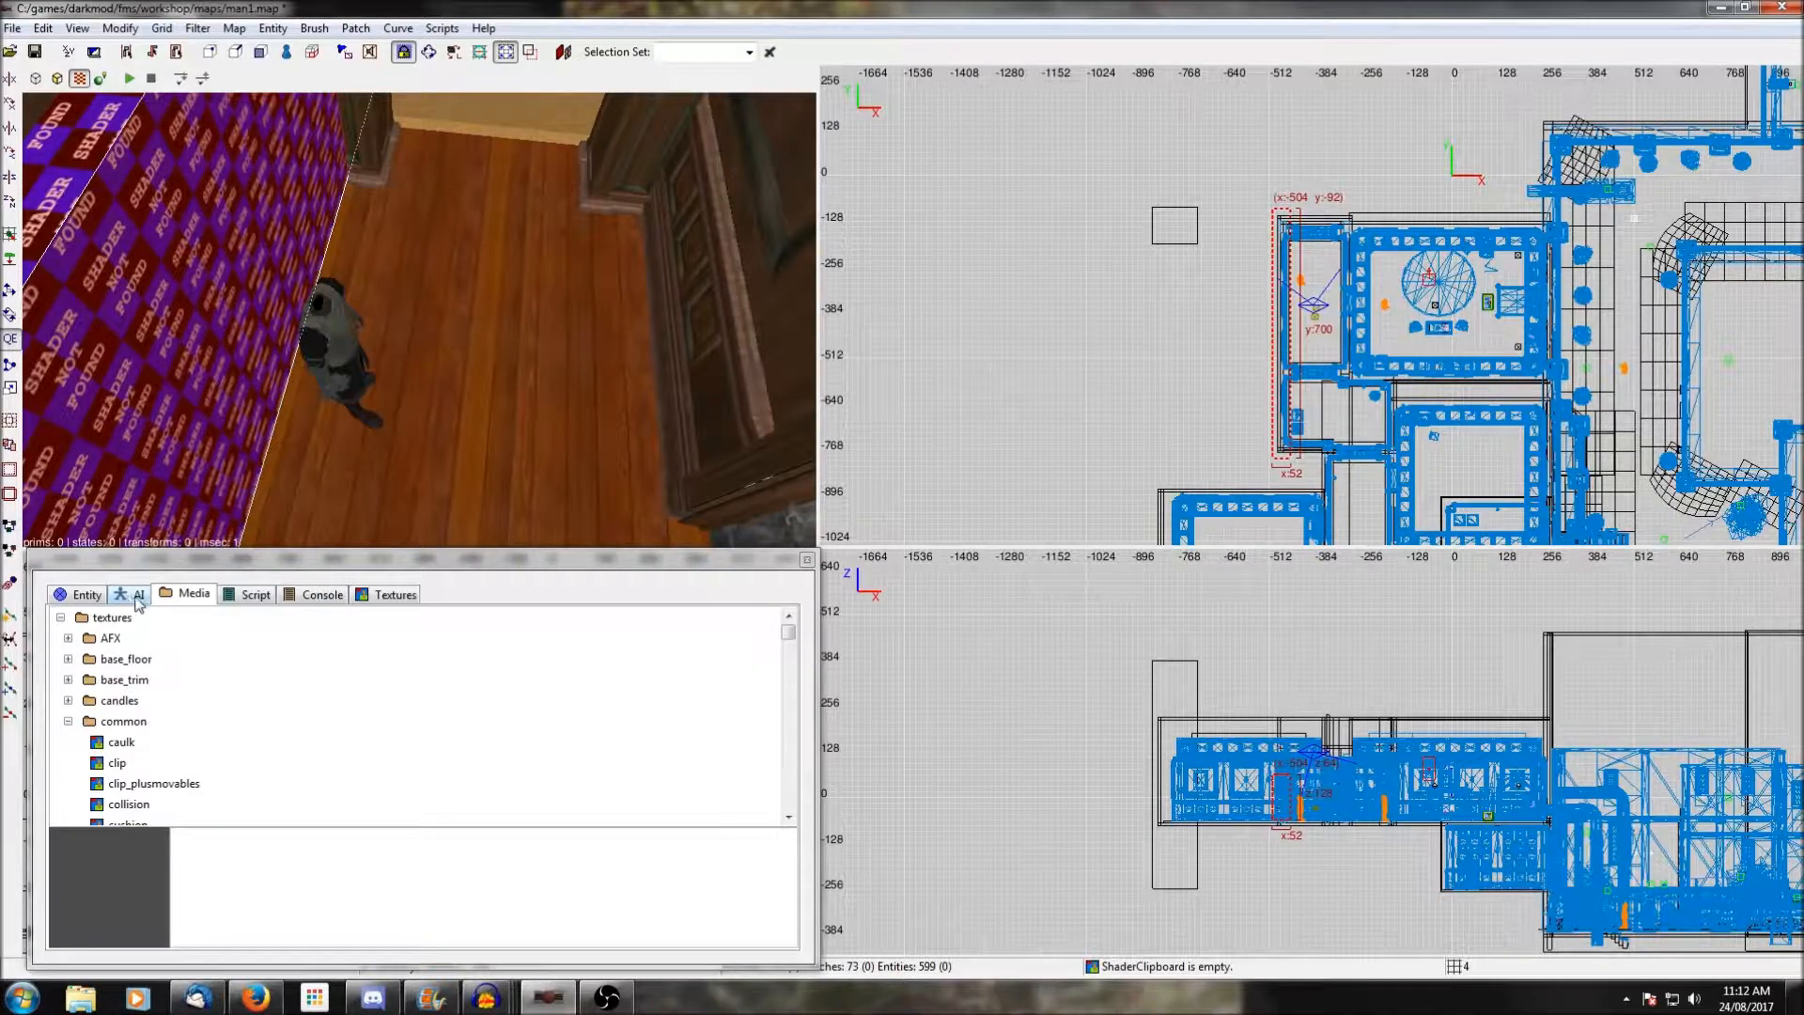
left_click(61, 618)
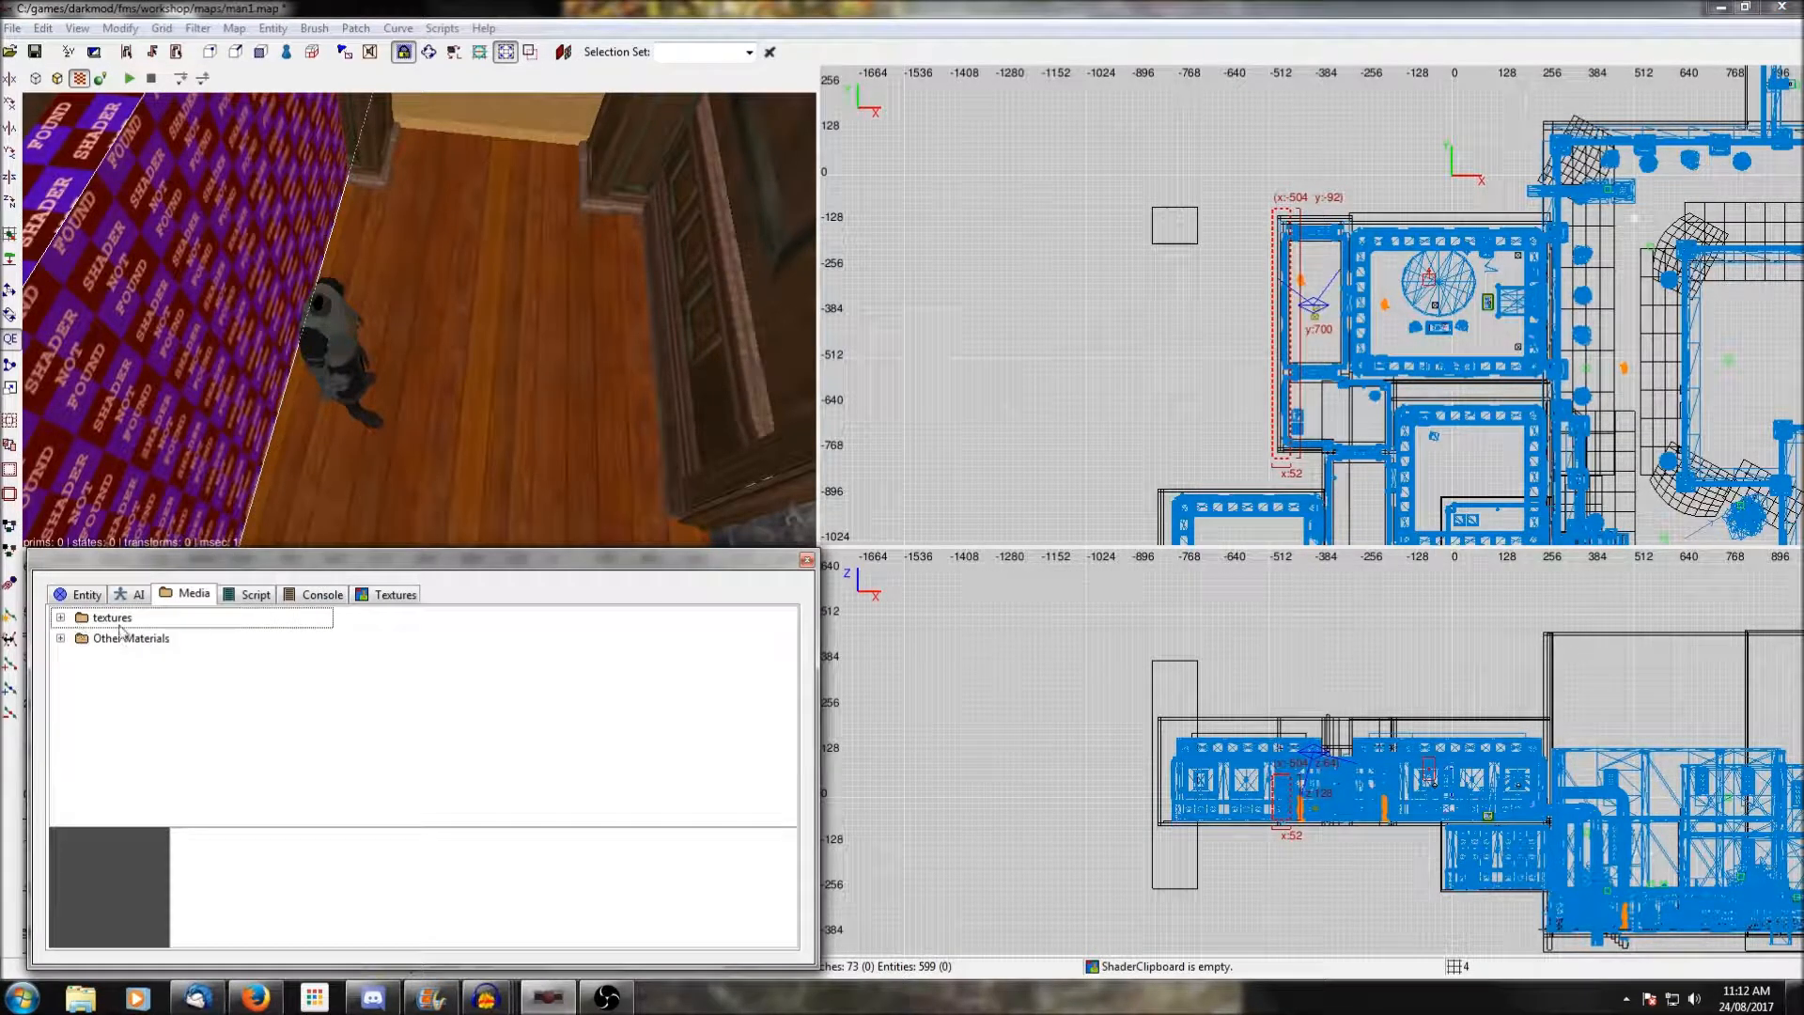
left_click(61, 618)
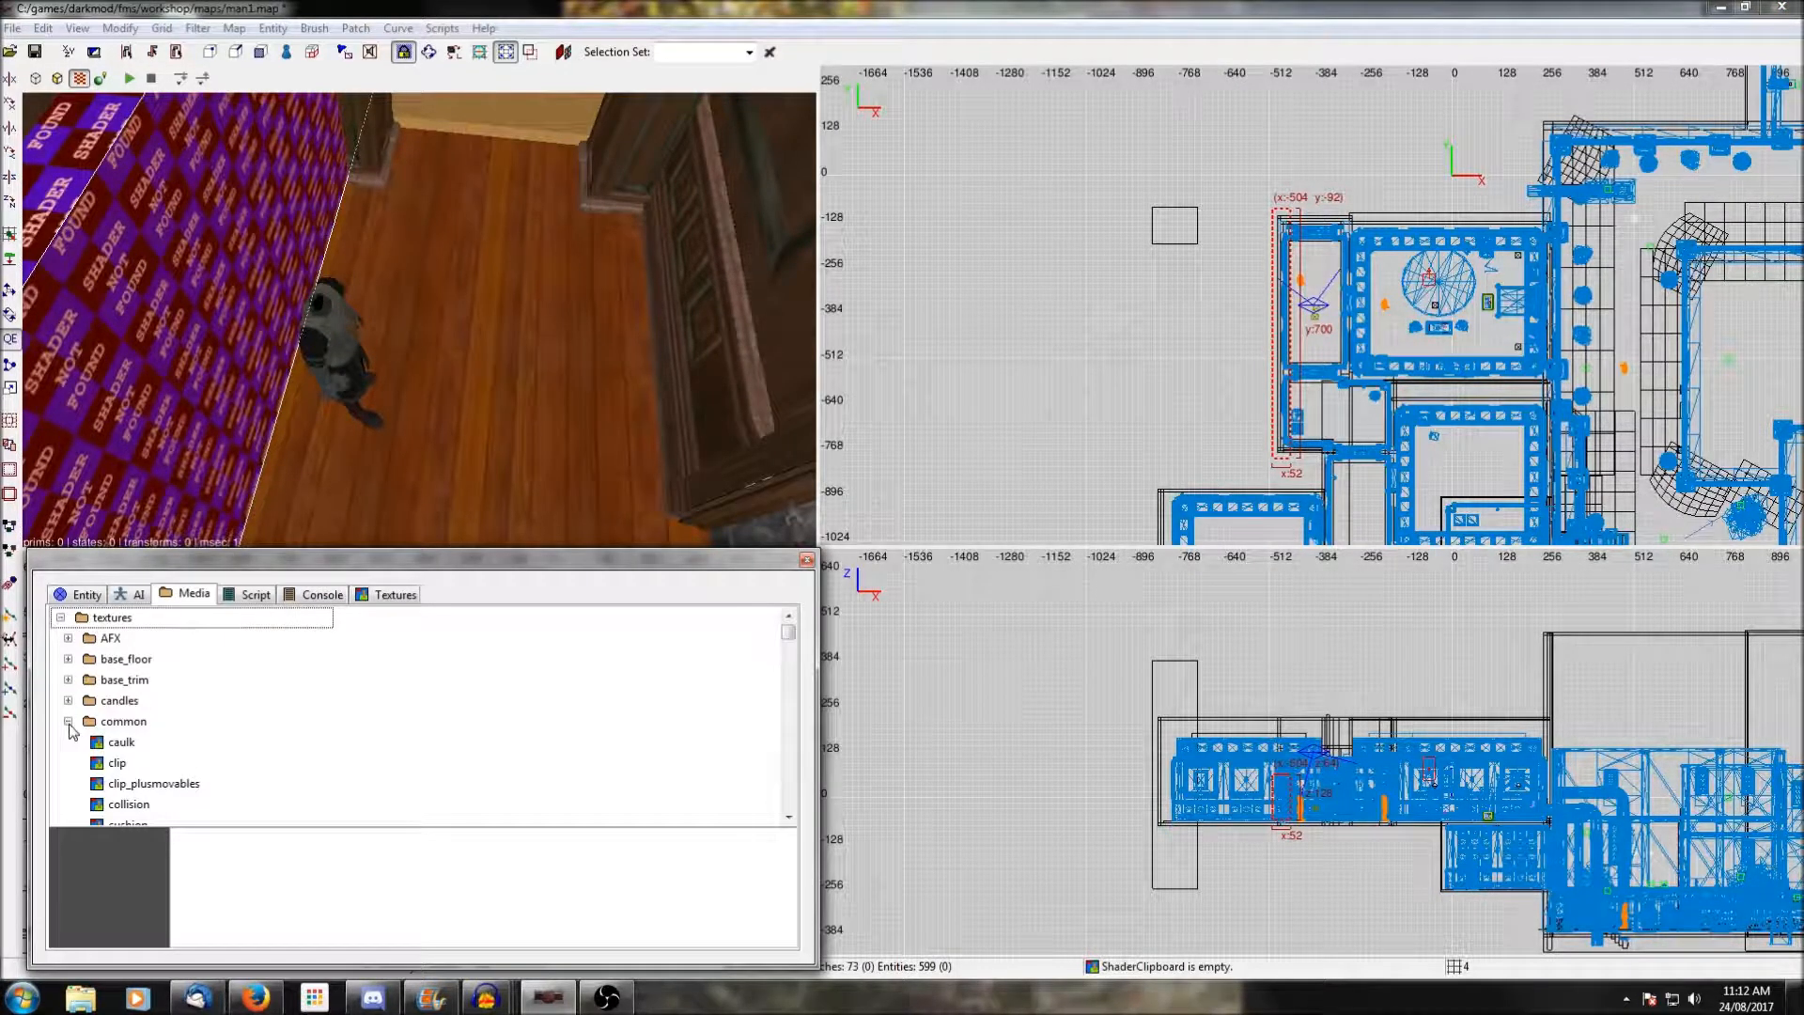
scroll(131, 731, "down", 8)
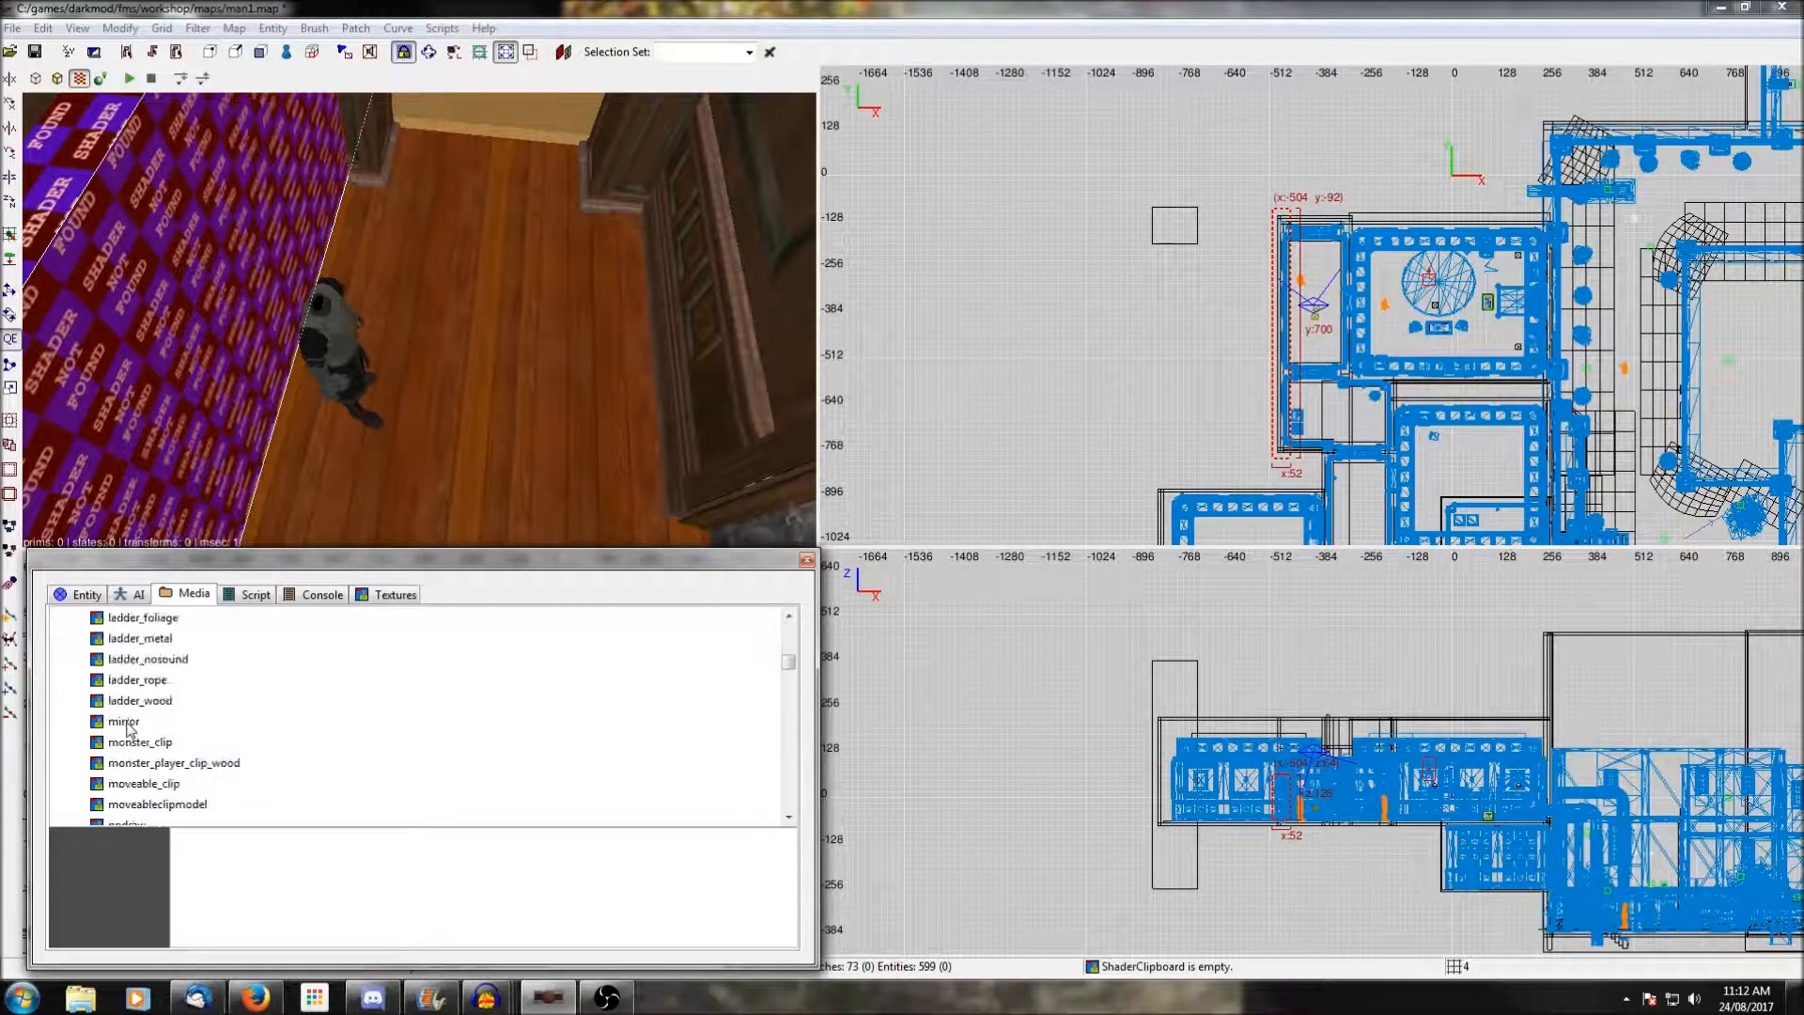
left_click(146, 743)
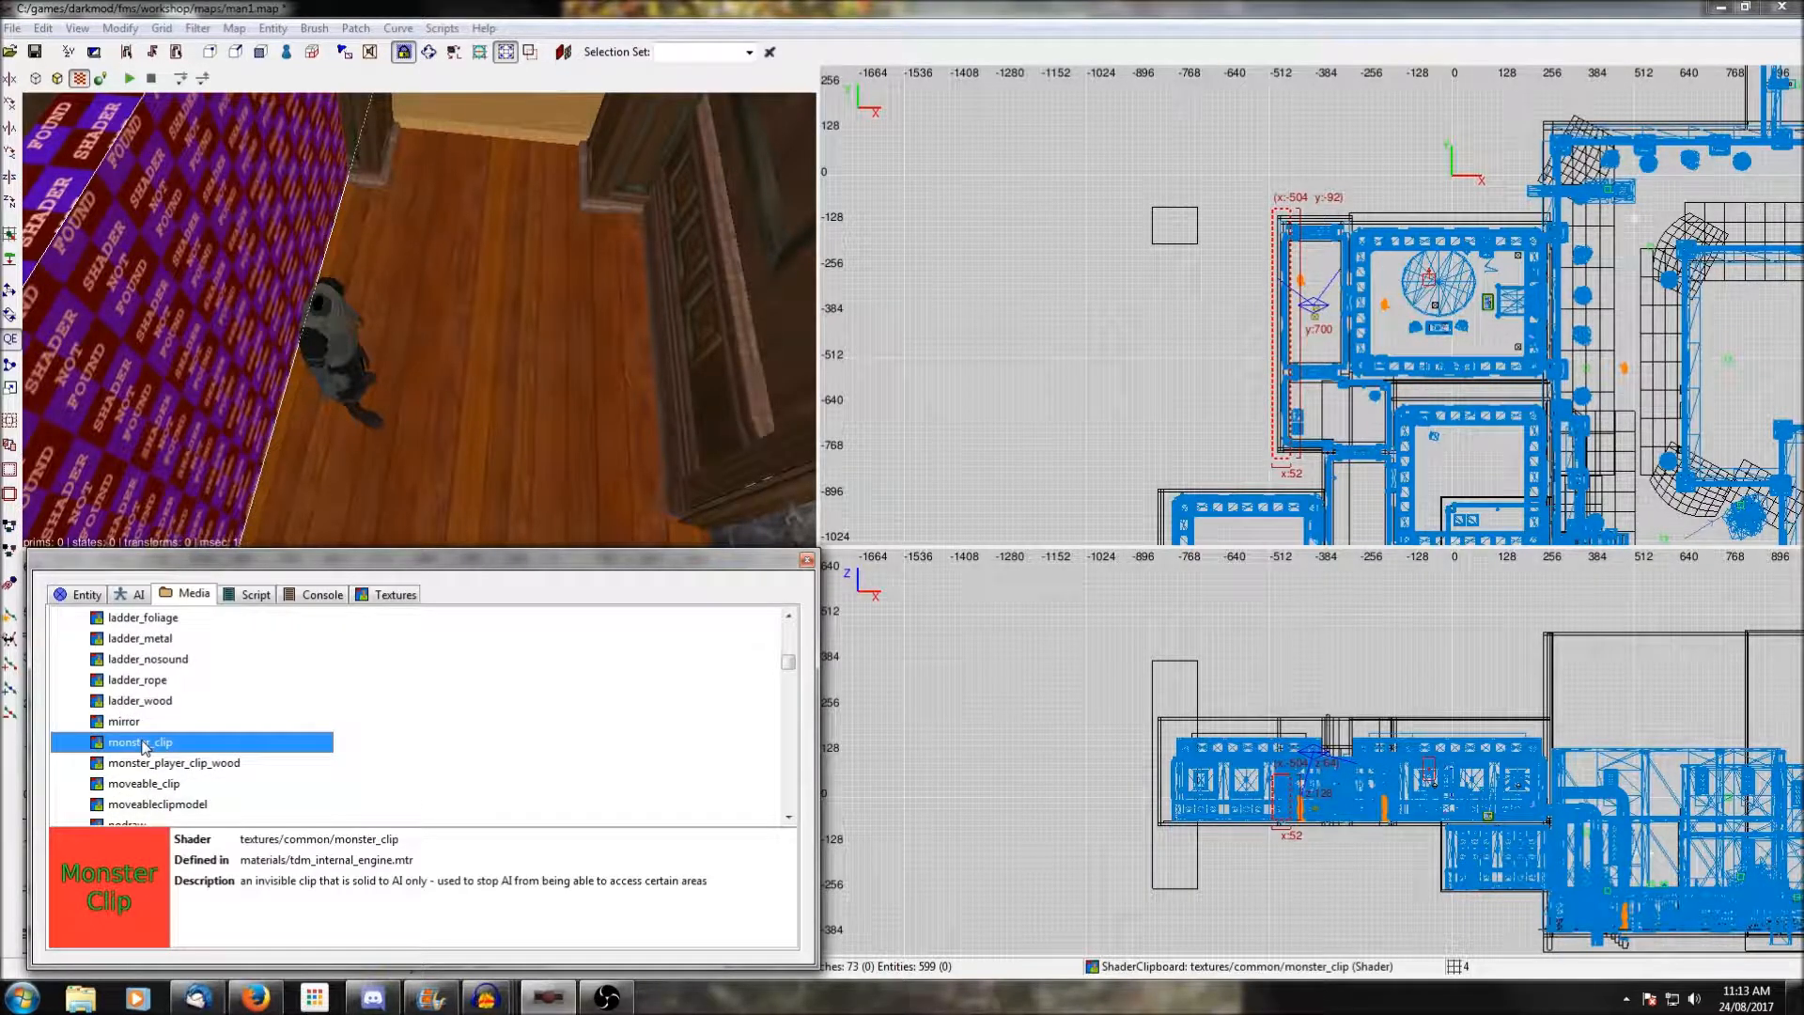
right_click(146, 744)
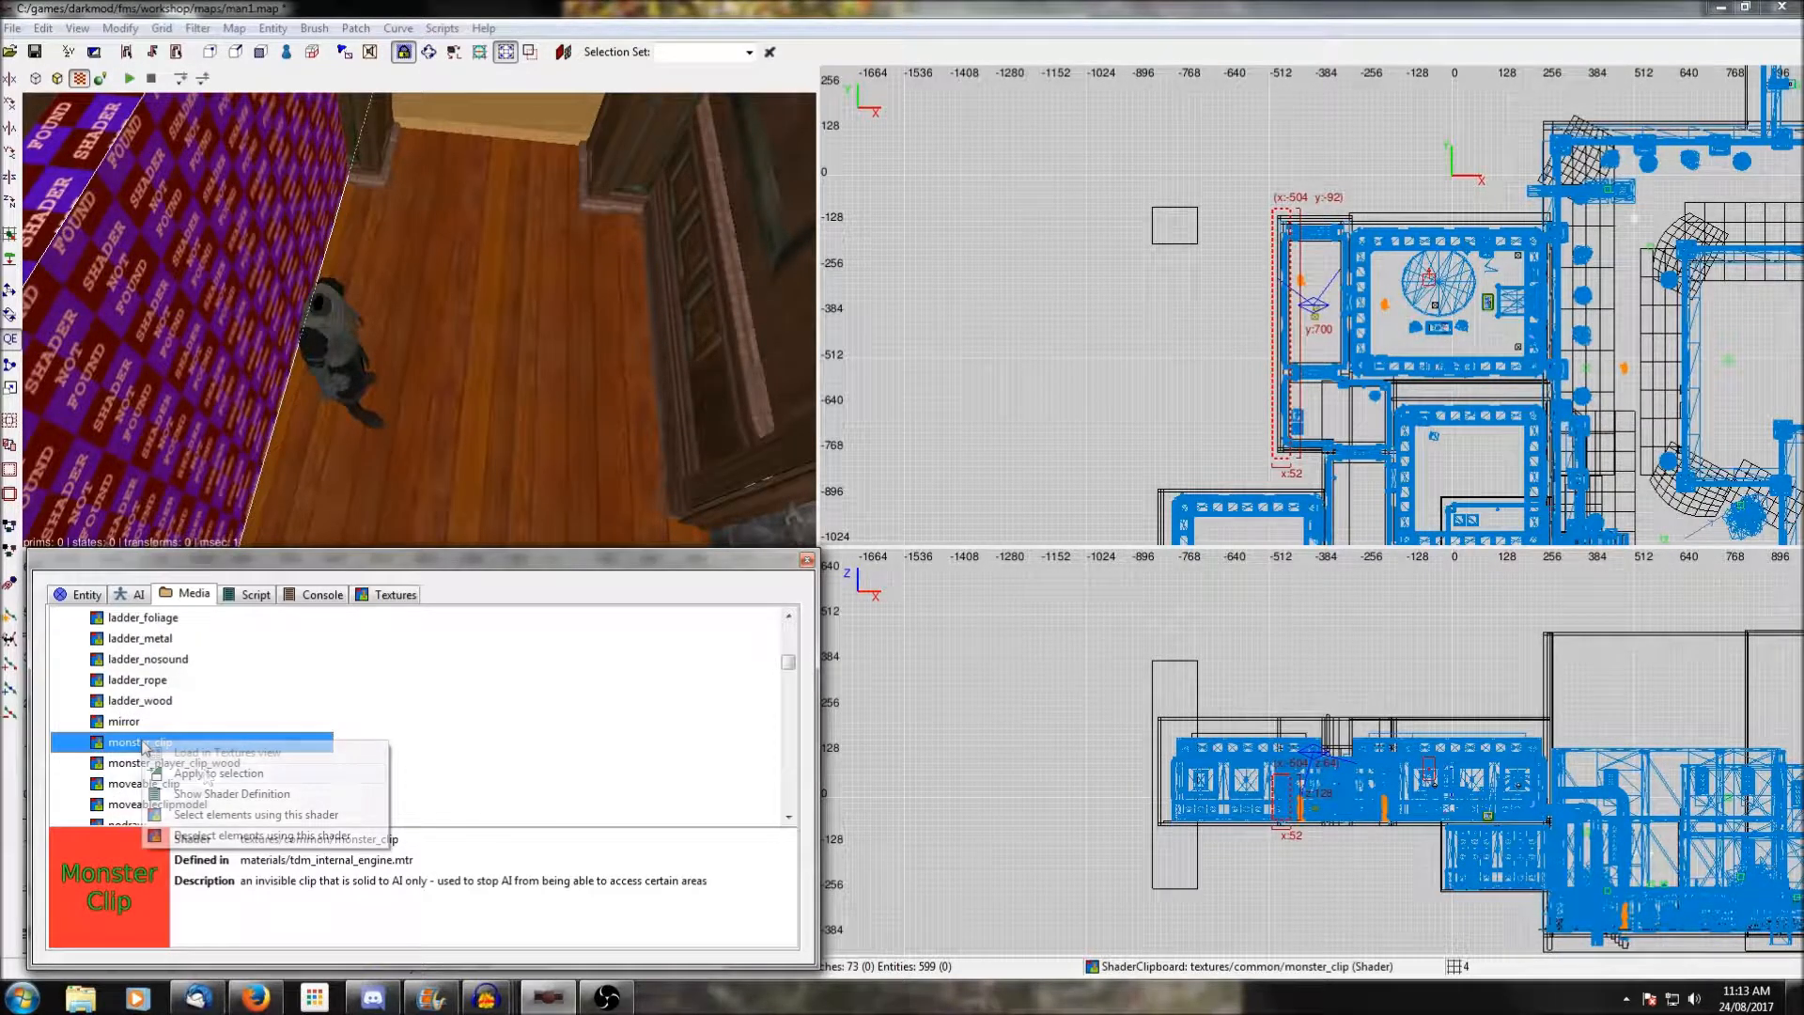
left_click(205, 773)
Save the map and stretch the corridor's monster clip brush upward to z 252 so it covers the full wall height.
right_click(540, 482)
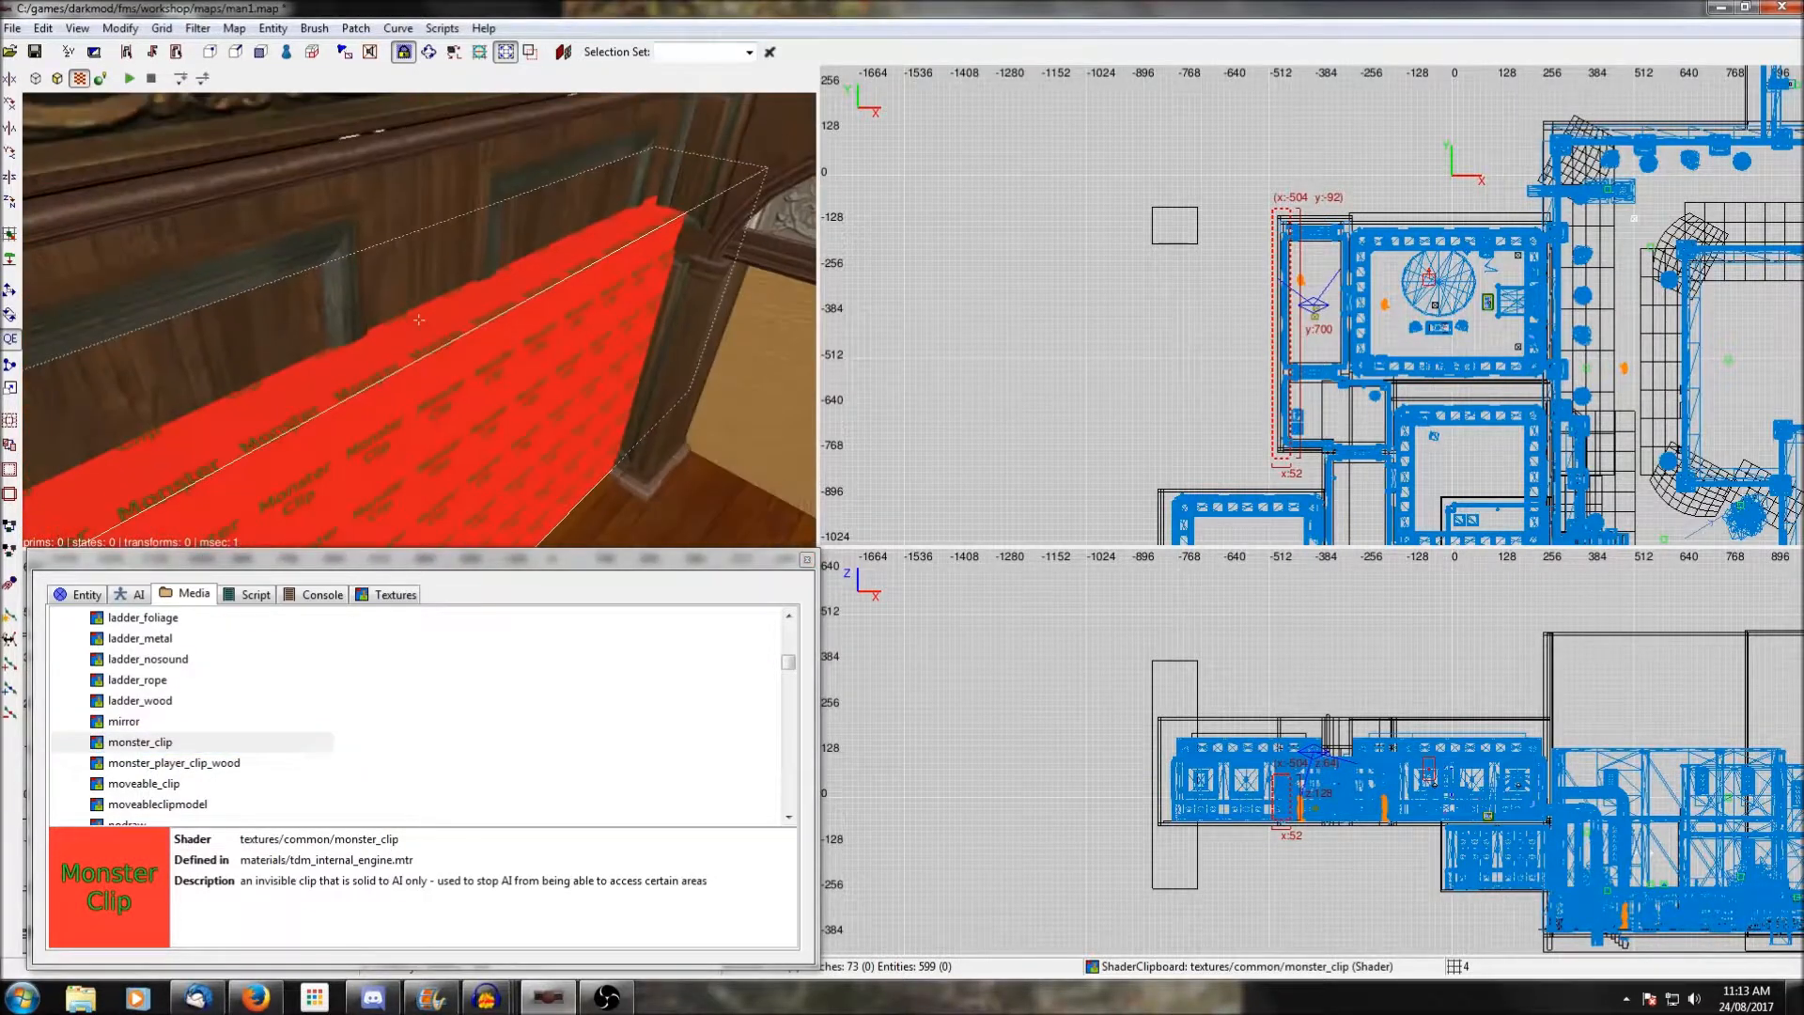
scroll(541, 482, "down", 1)
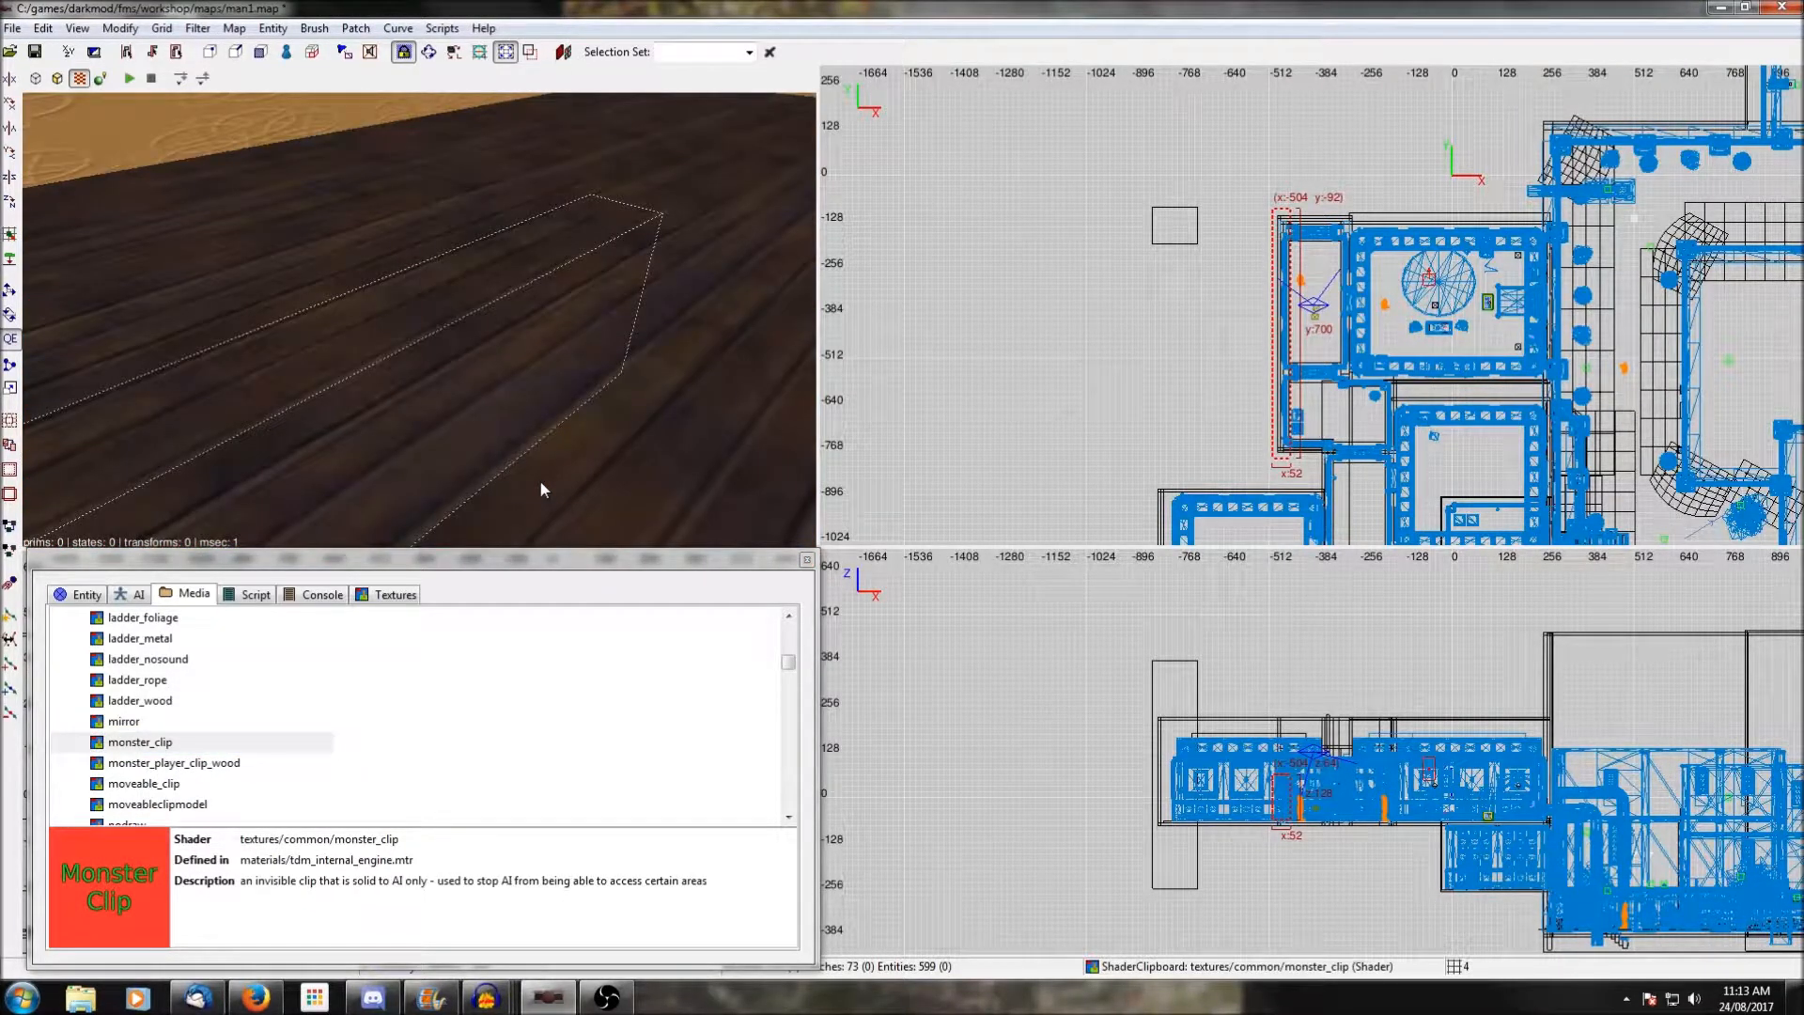
scroll(540, 481, "down", 1)
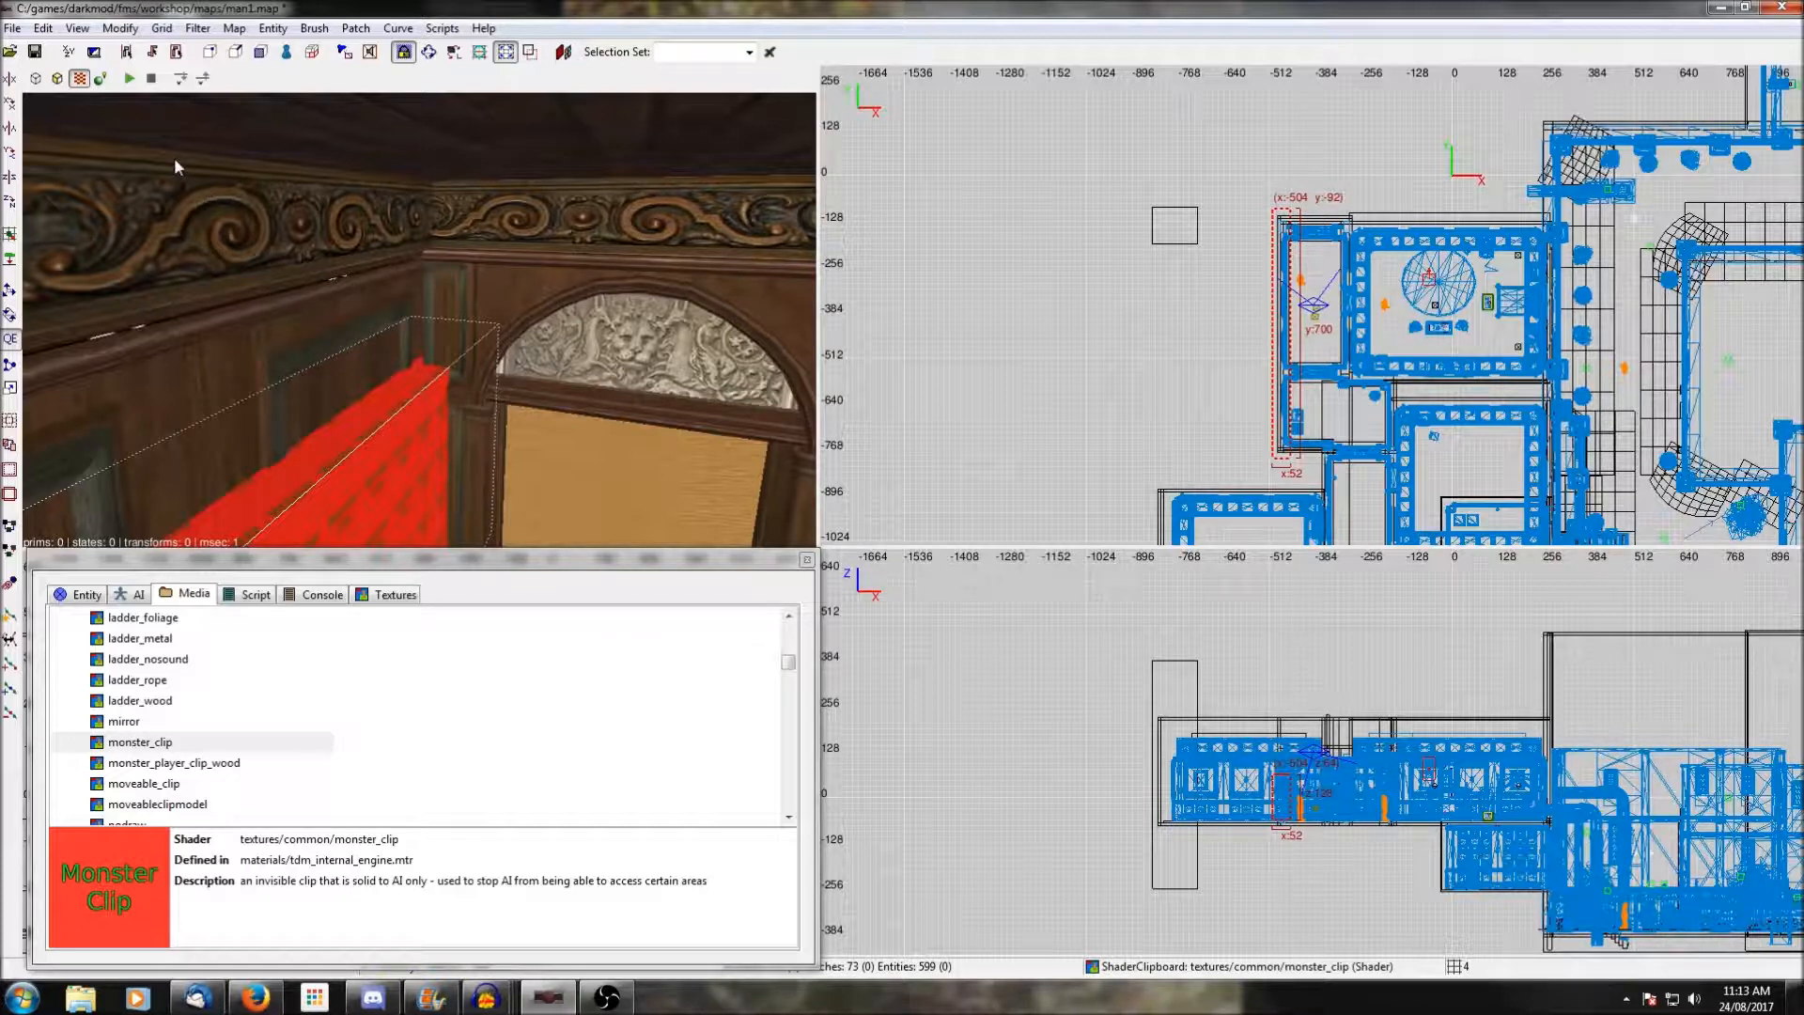
left_click(35, 53)
left_click_drag(1284, 754, 1286, 691)
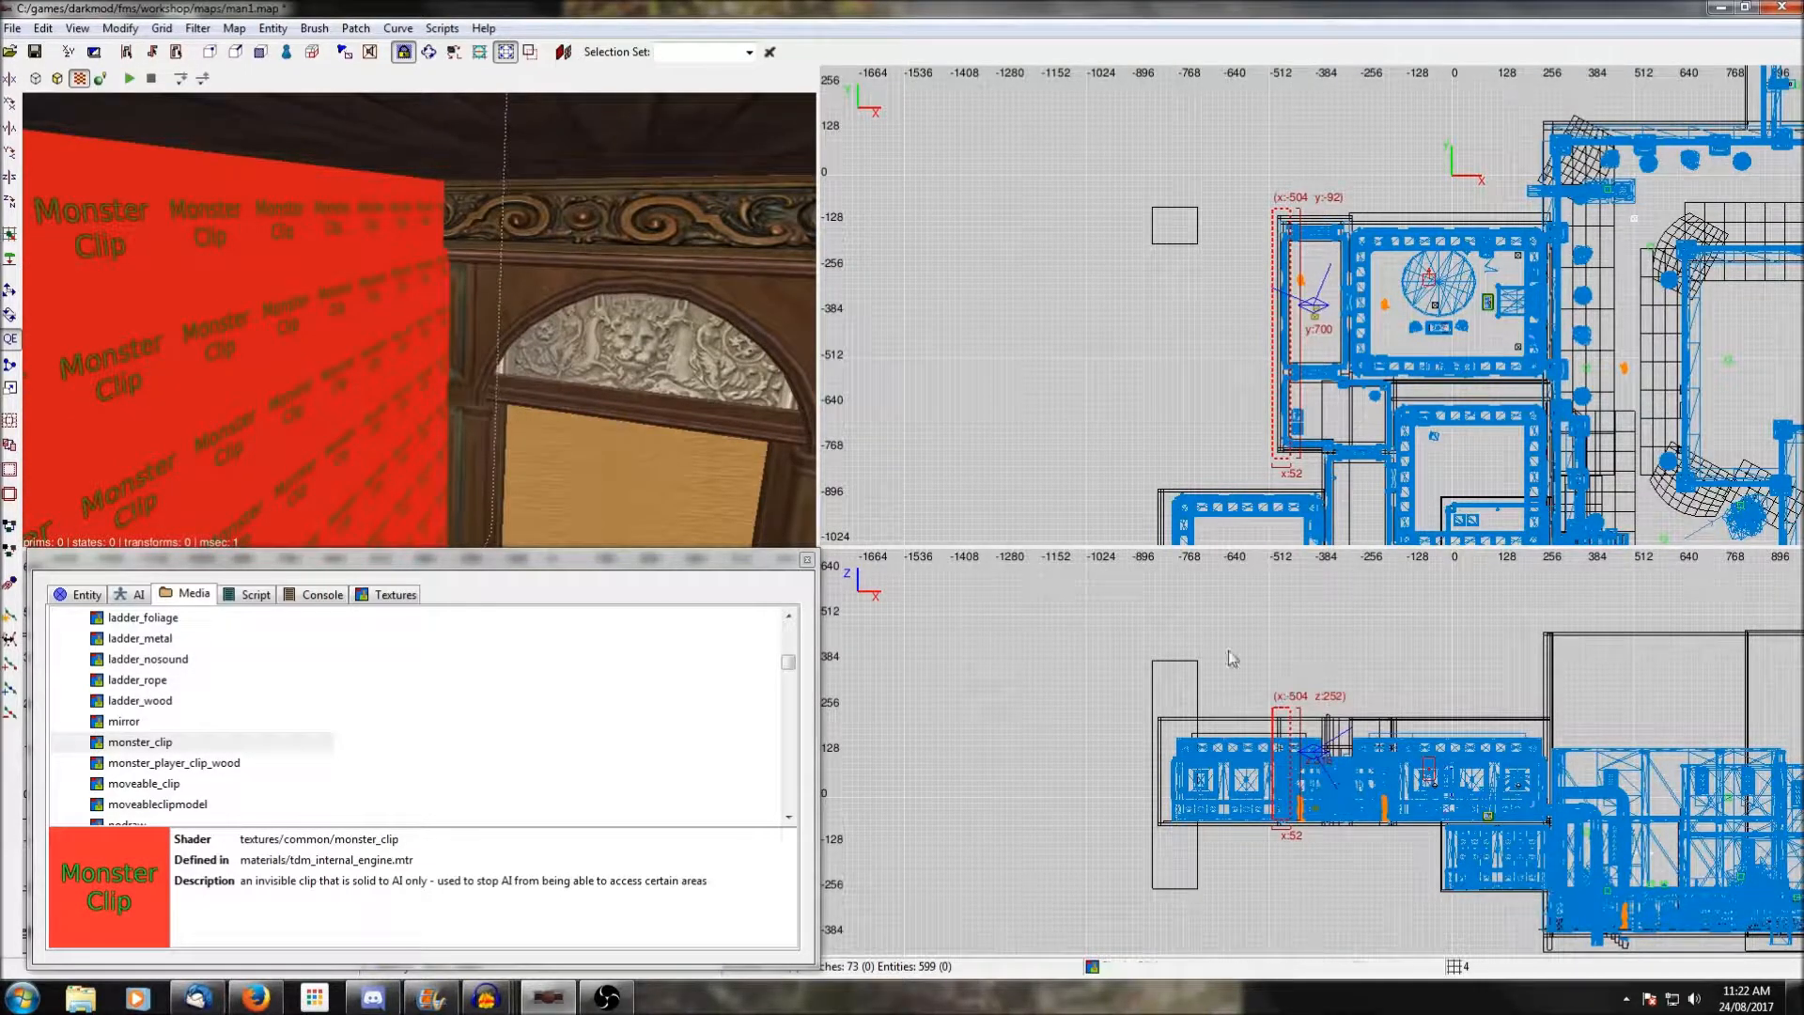
right_click_drag(419, 319, 419, 320)
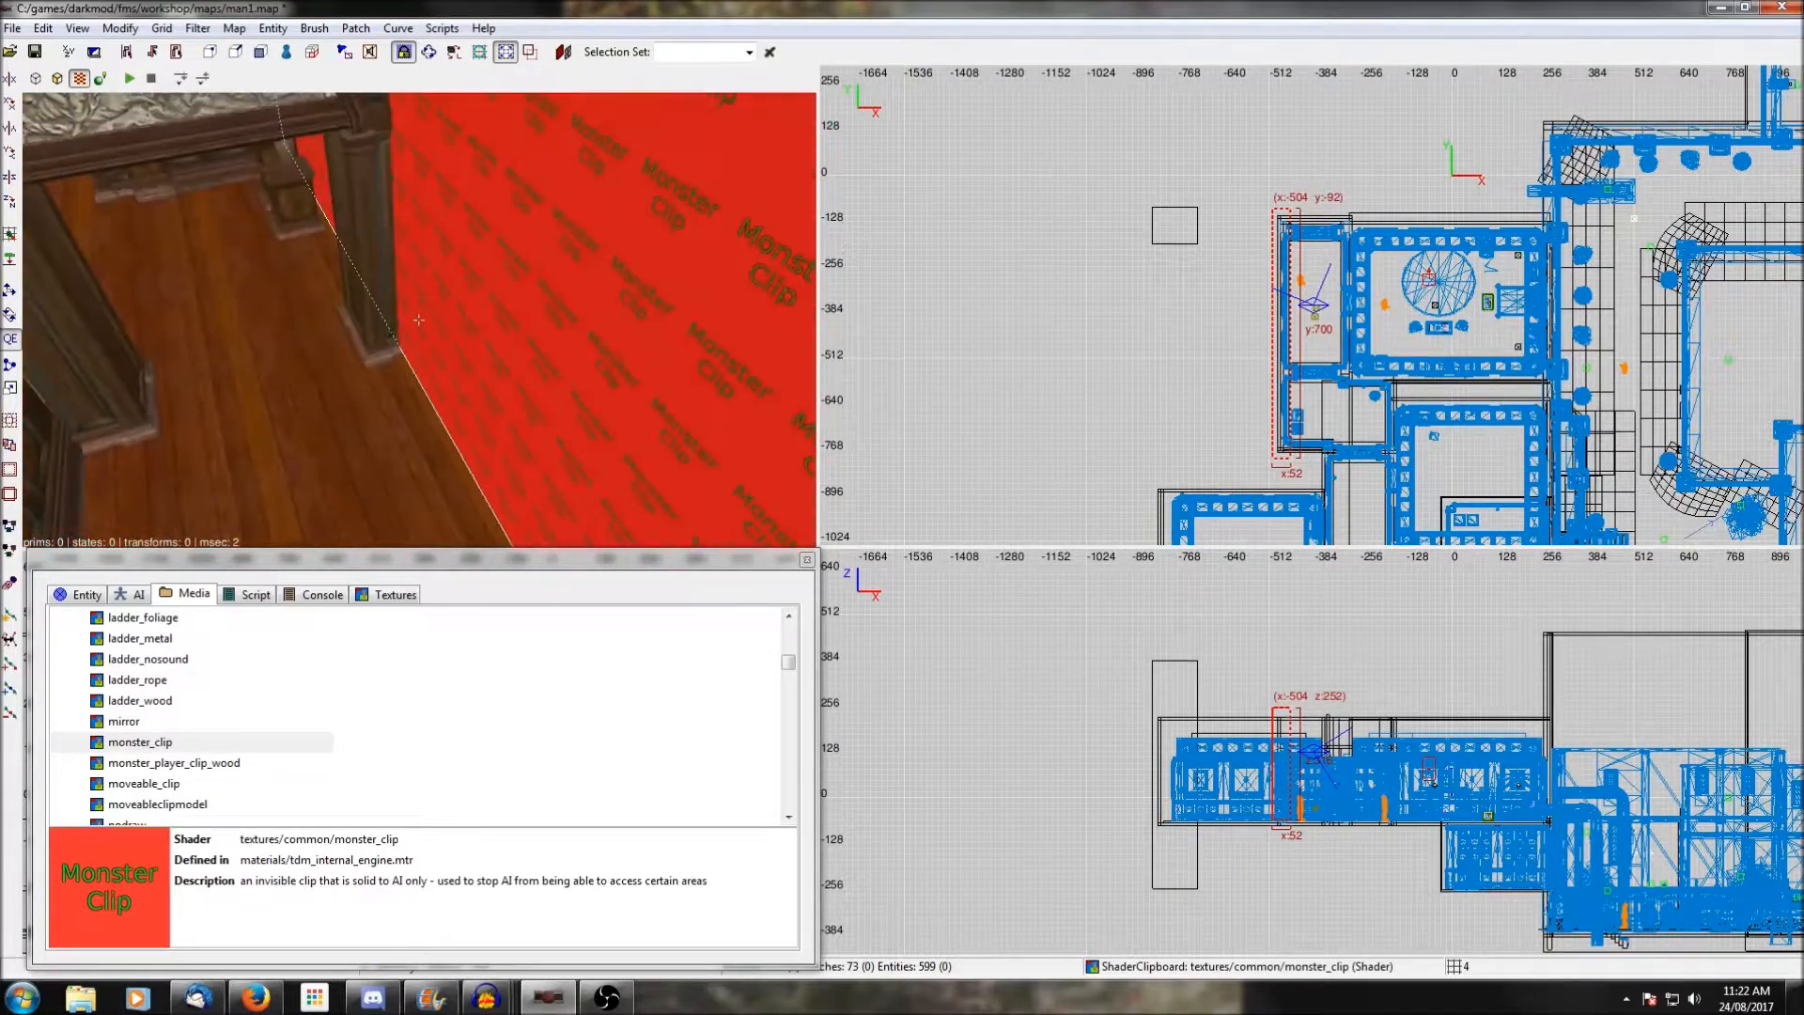
key("Escape")
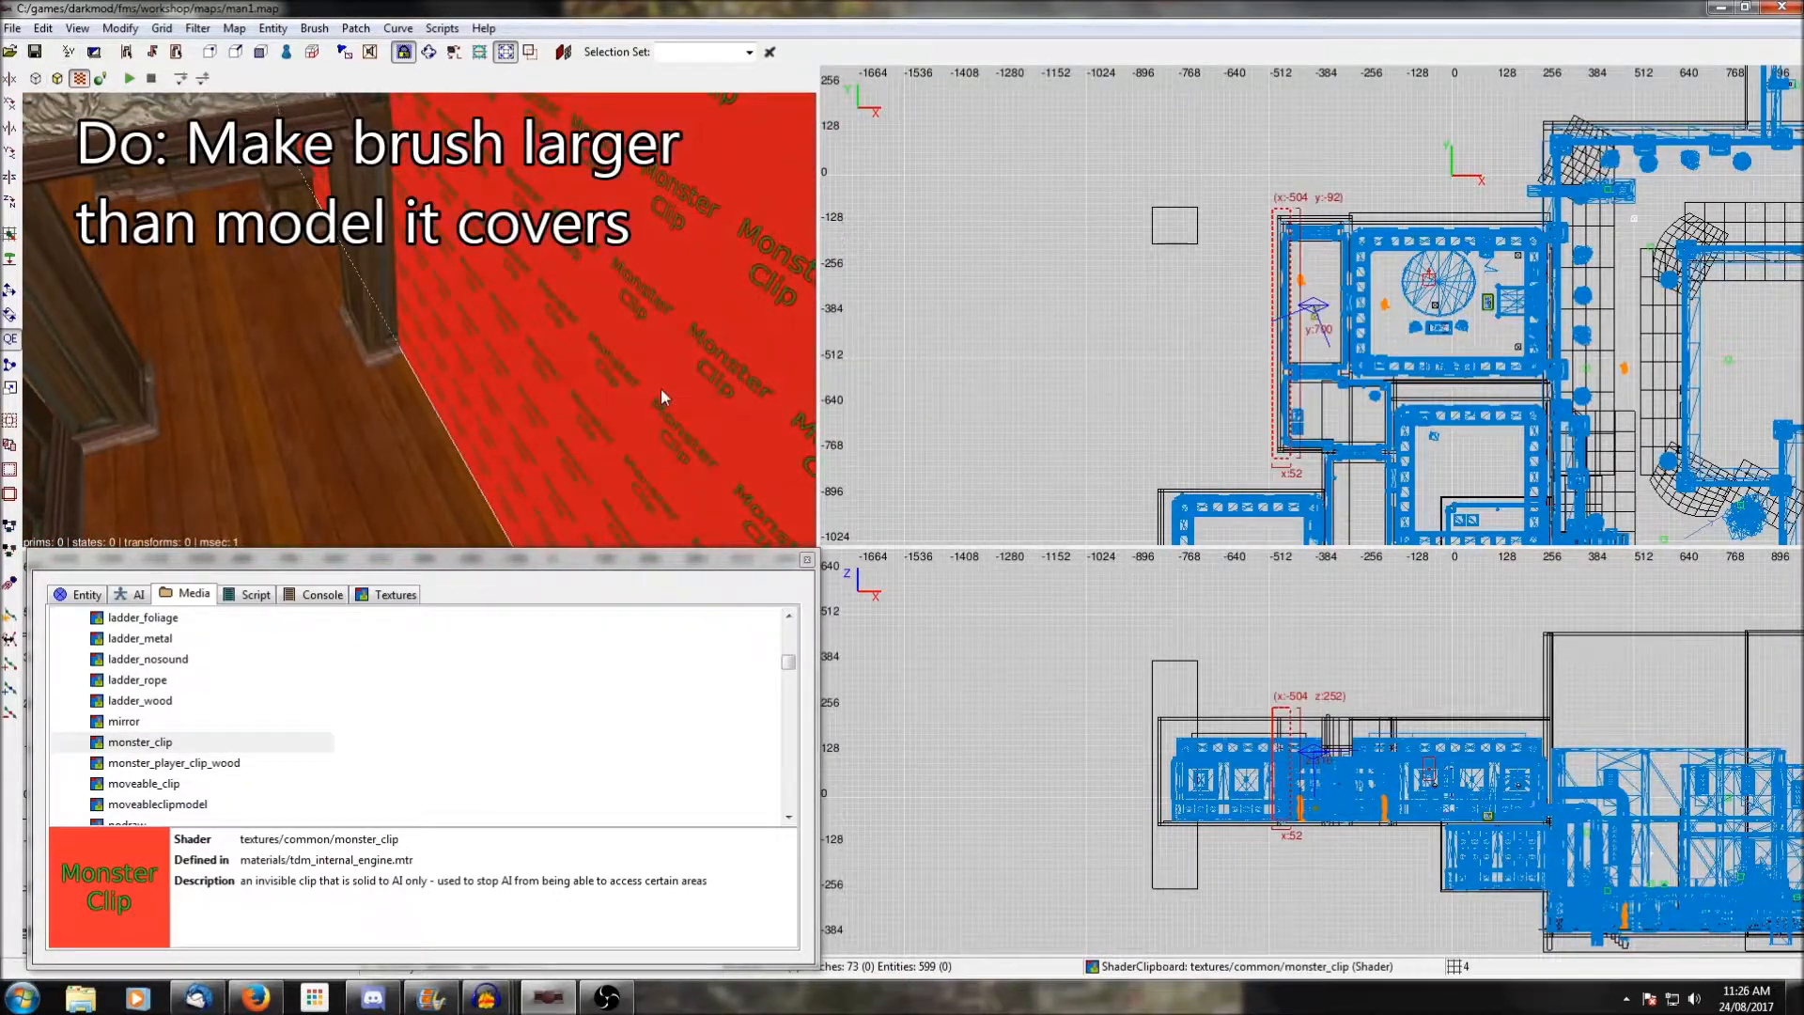
Examine how far the monster clip brush extends past the corridor's wall panel model by selecting both together in the top view.
scroll(1202, 295, "up", 5)
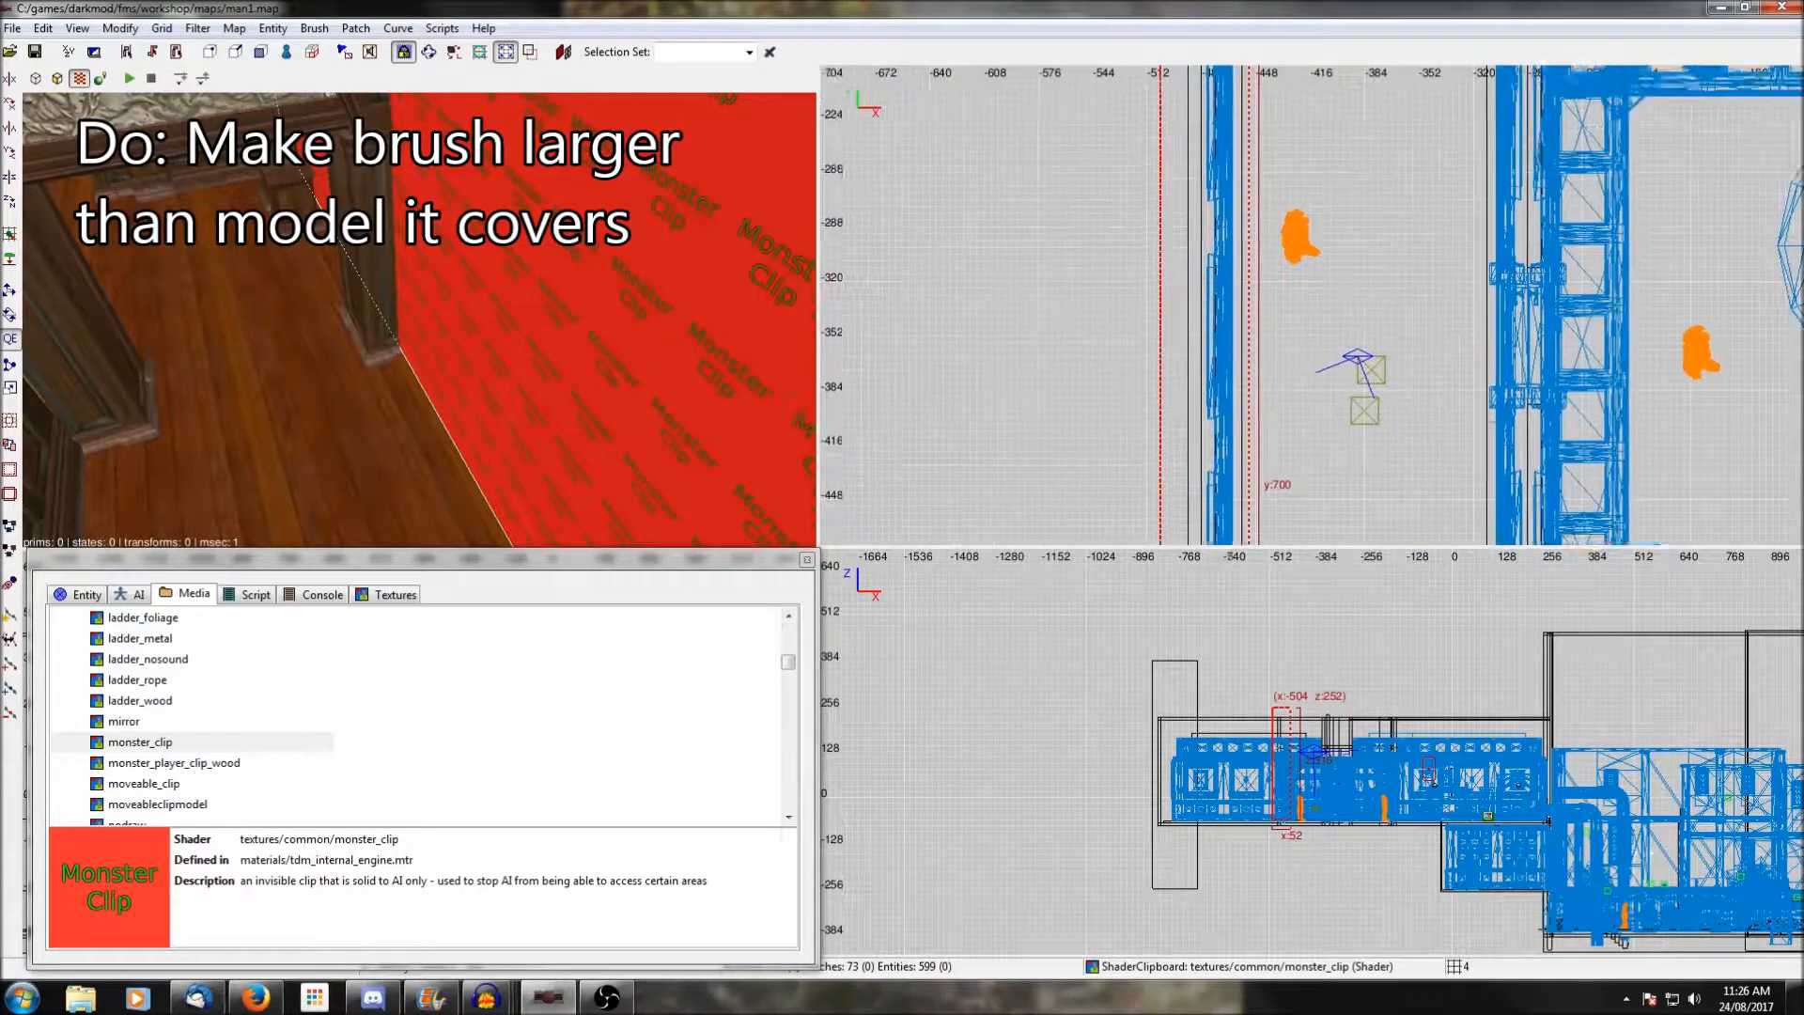
scroll(1219, 291, "up", 2)
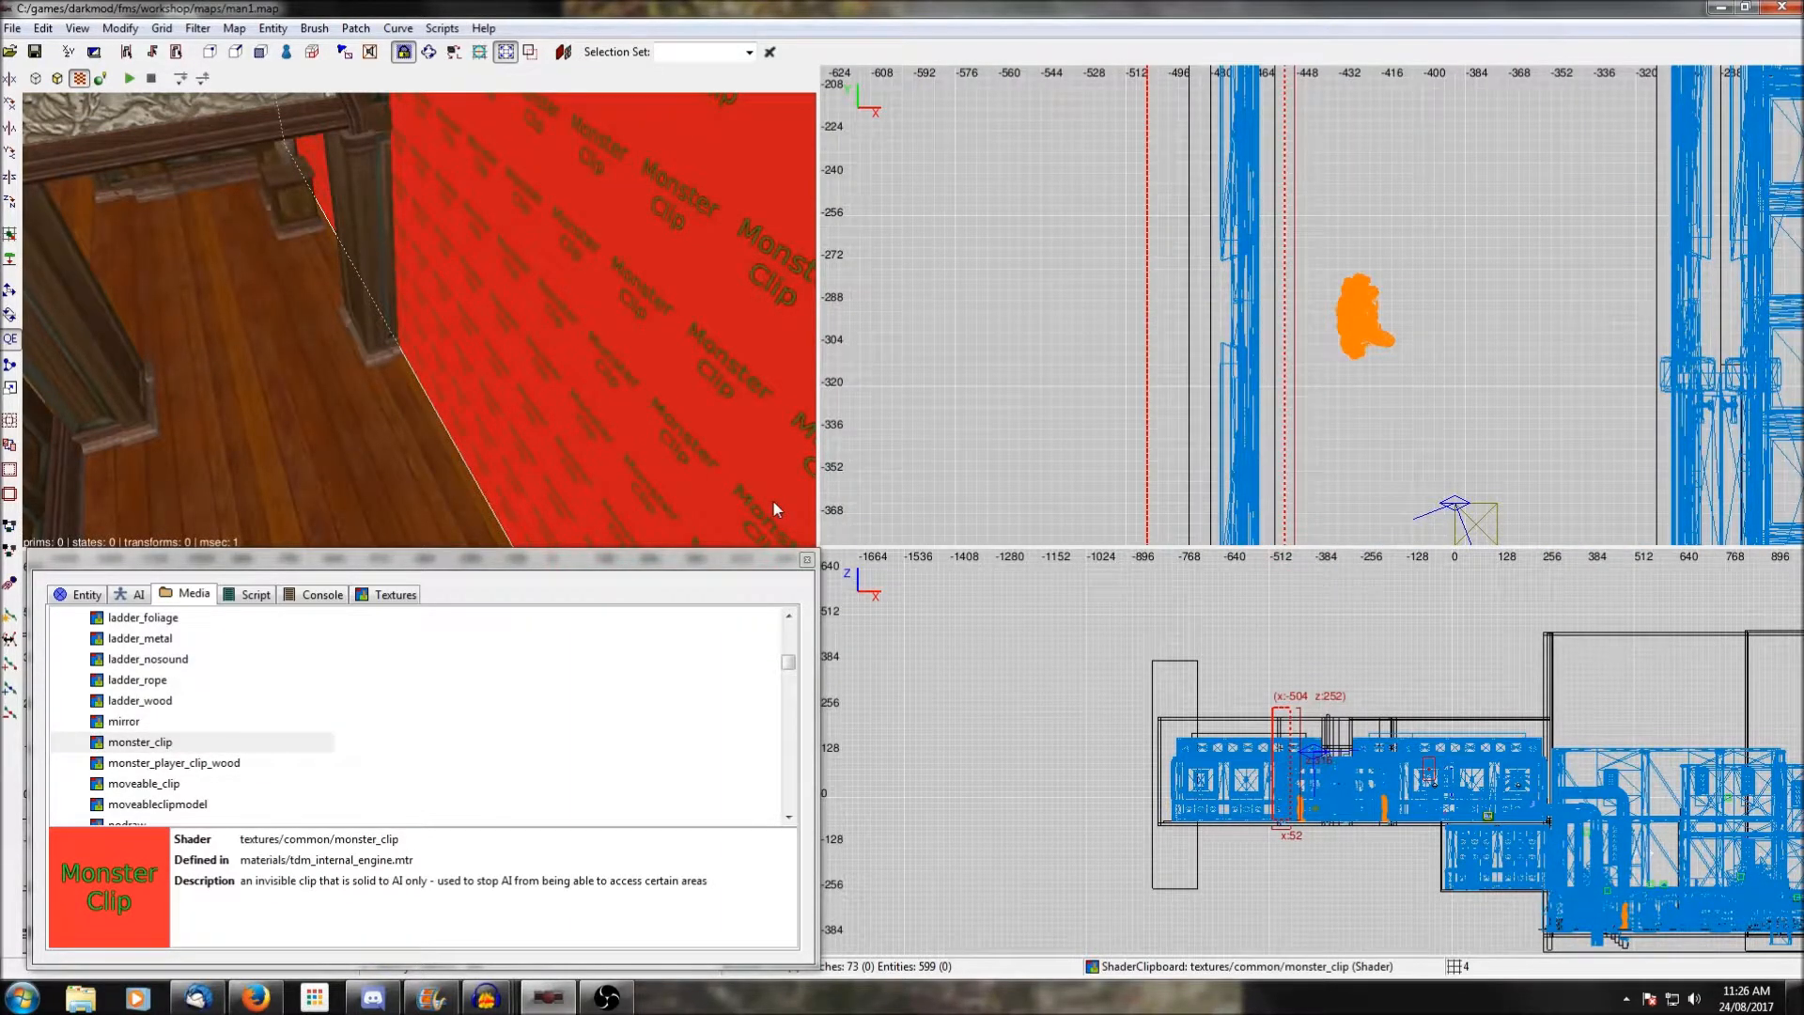
key("h")
left_click(611, 386, "shift")
key("shift+h")
scroll(1314, 347, "down", 3)
right_click_drag(1313, 346, 1323, 84)
scroll(1318, 310, "up", 4)
right_click_drag(1323, 230, 1325, 307)
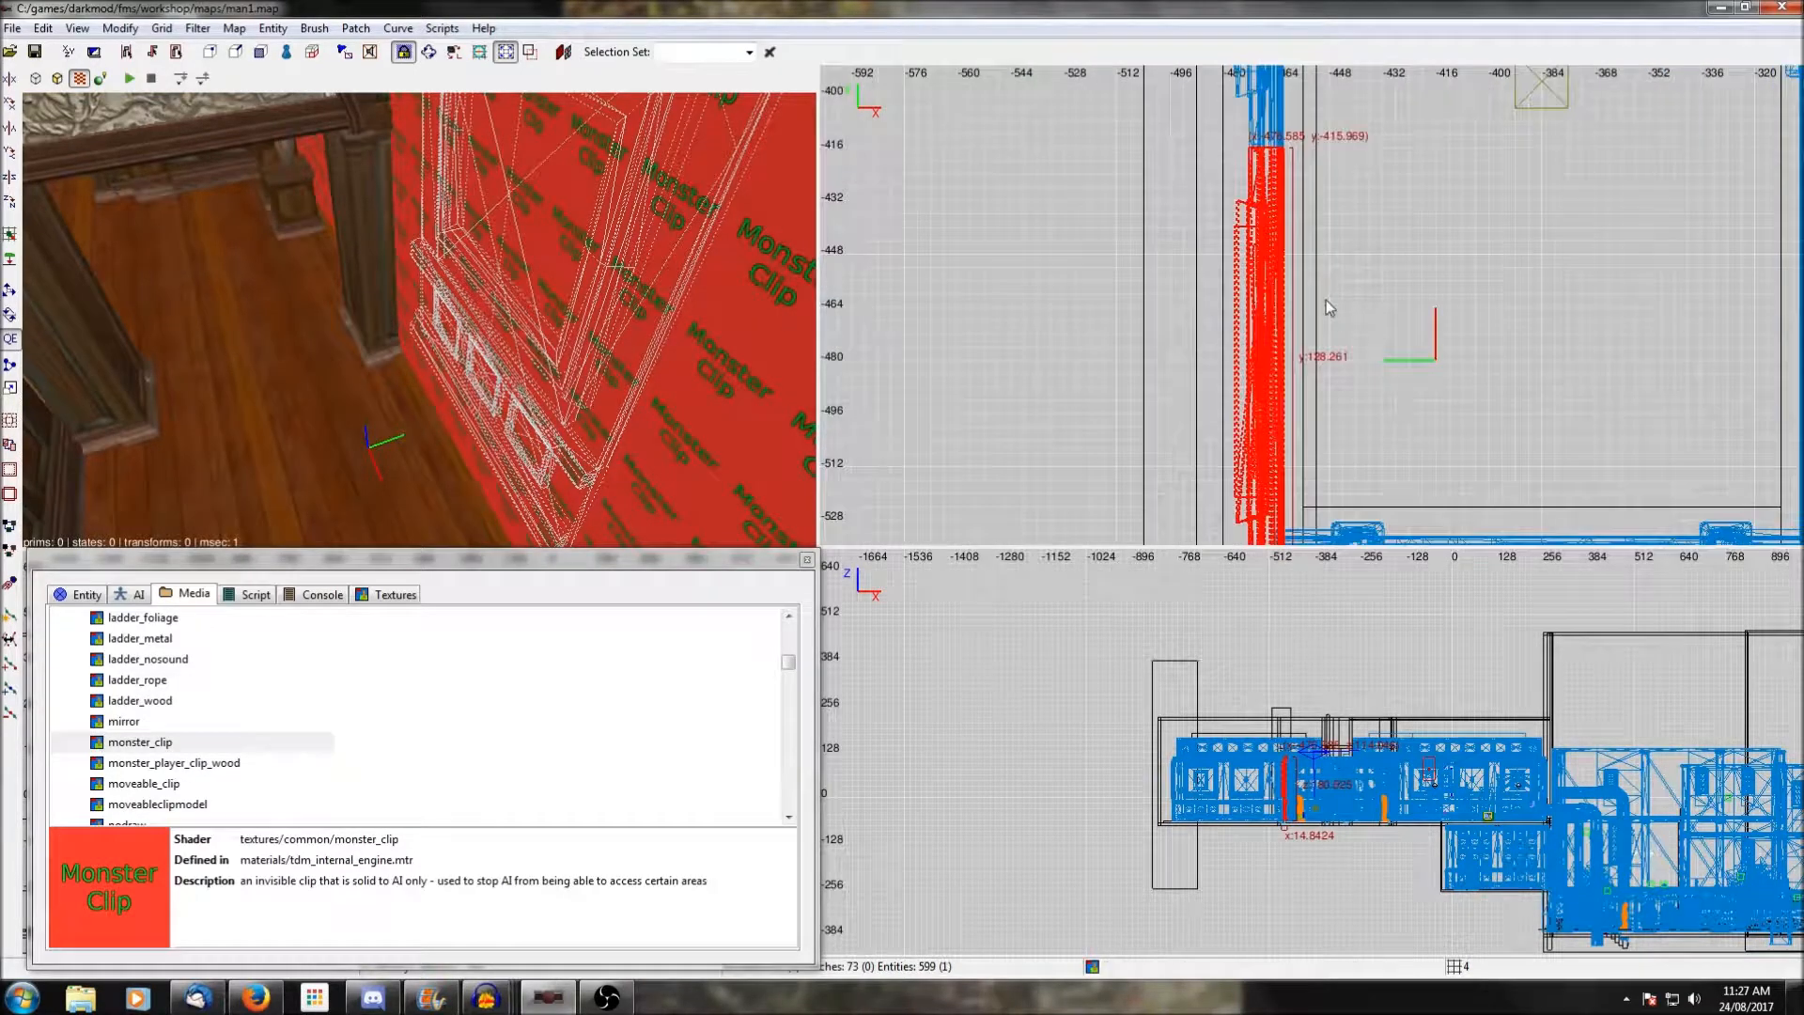
left_click(643, 407, "shift")
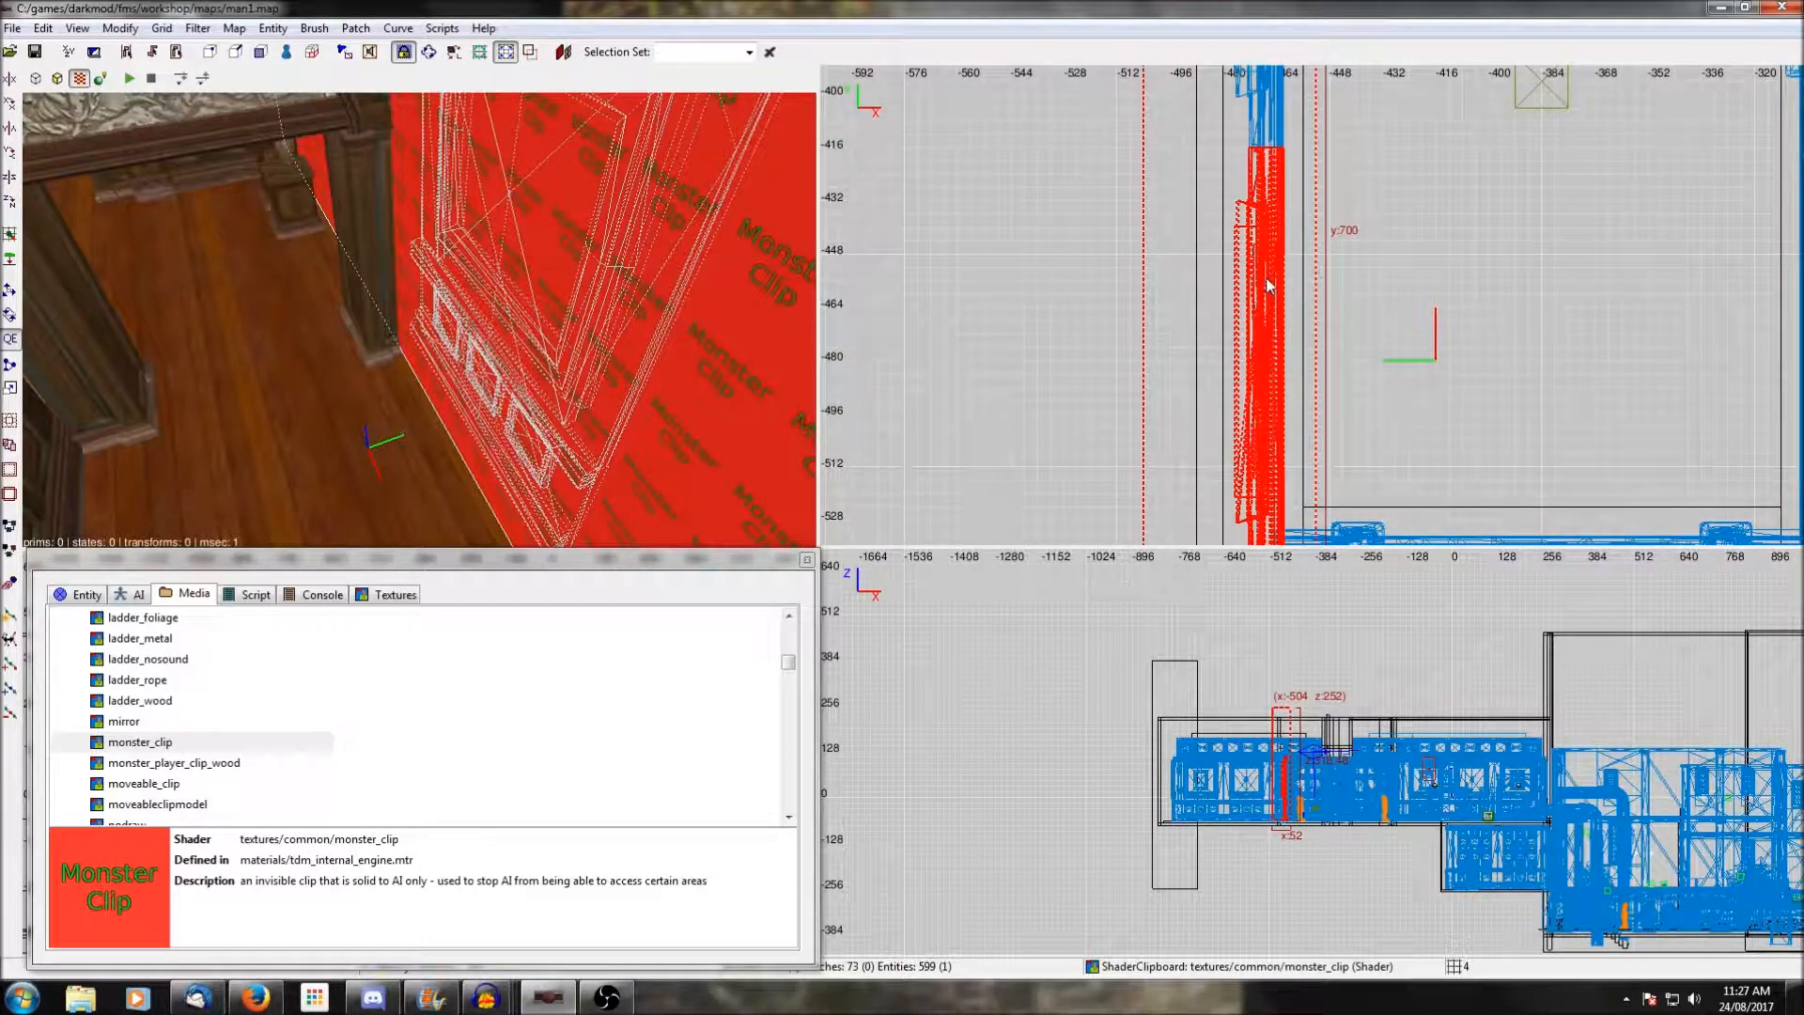
key("Escape")
Draw a brush 28 units wide from x -456, y -512 over the archway pillar by the outer wall and texture it with monster_clip.
scroll(1267, 280, "down", 3)
right_click_drag(1389, 388, 1406, 284)
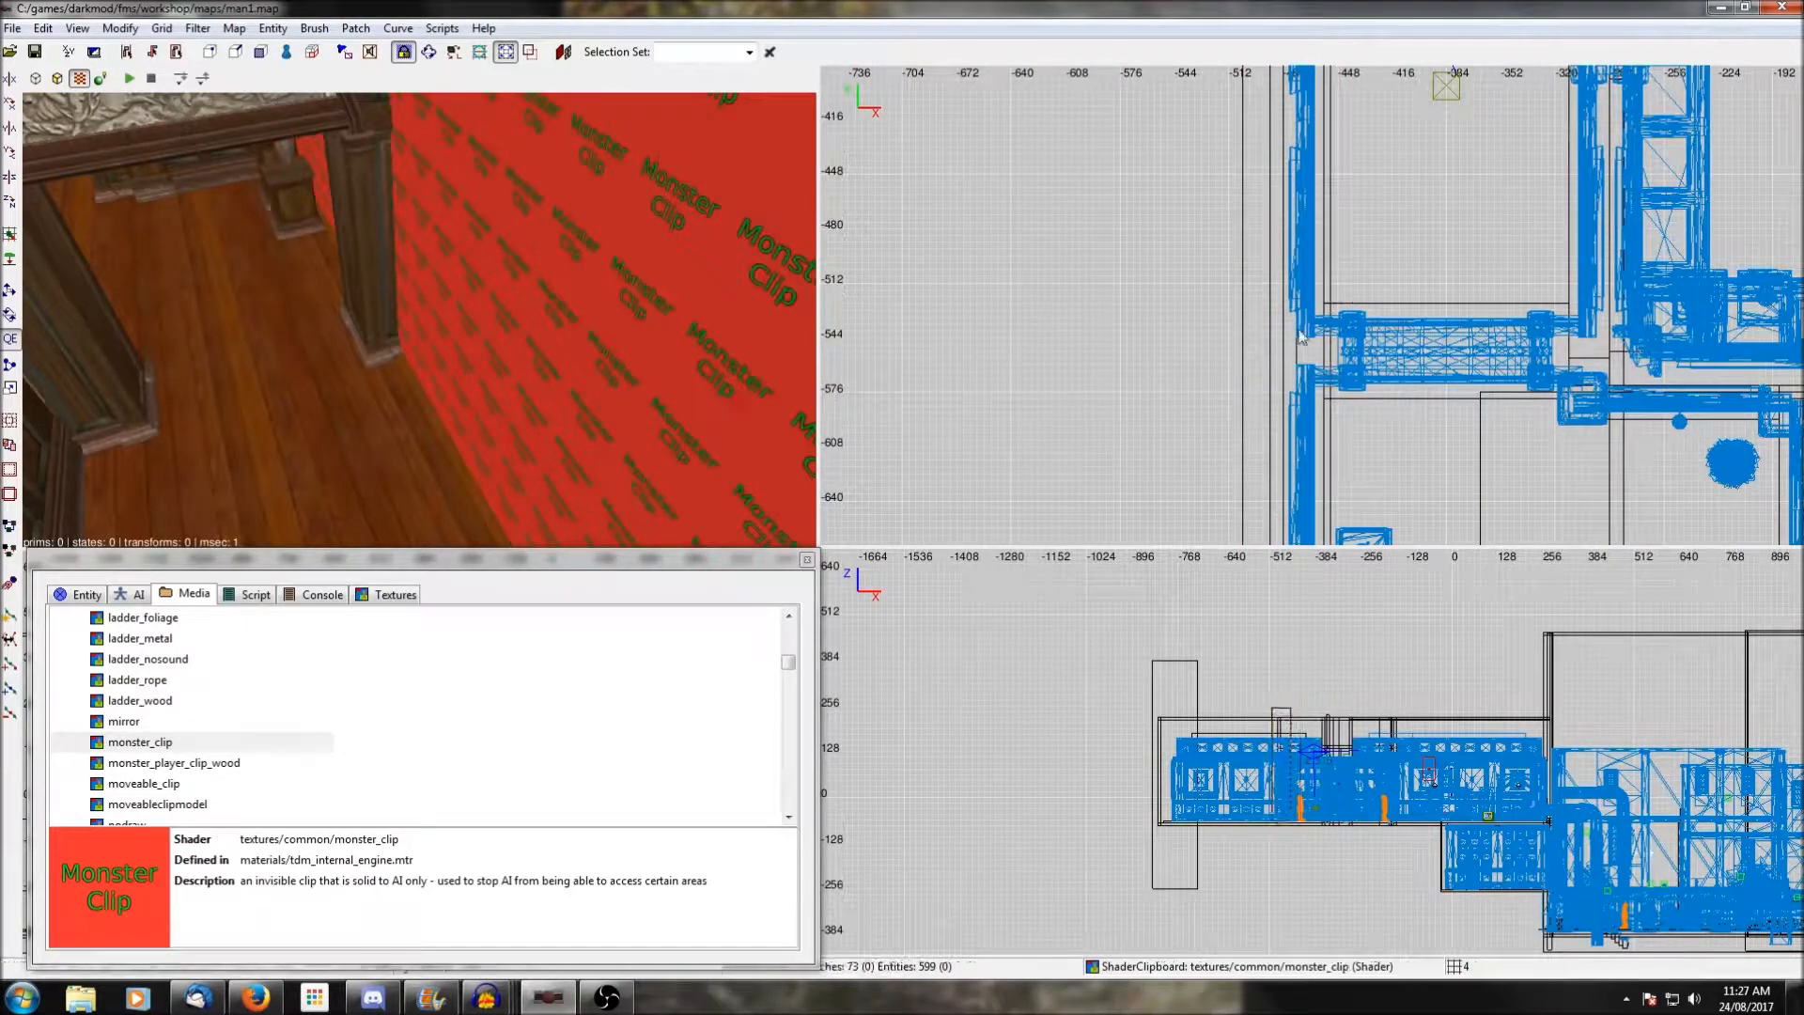
left_click_drag(1344, 355, 1390, 442)
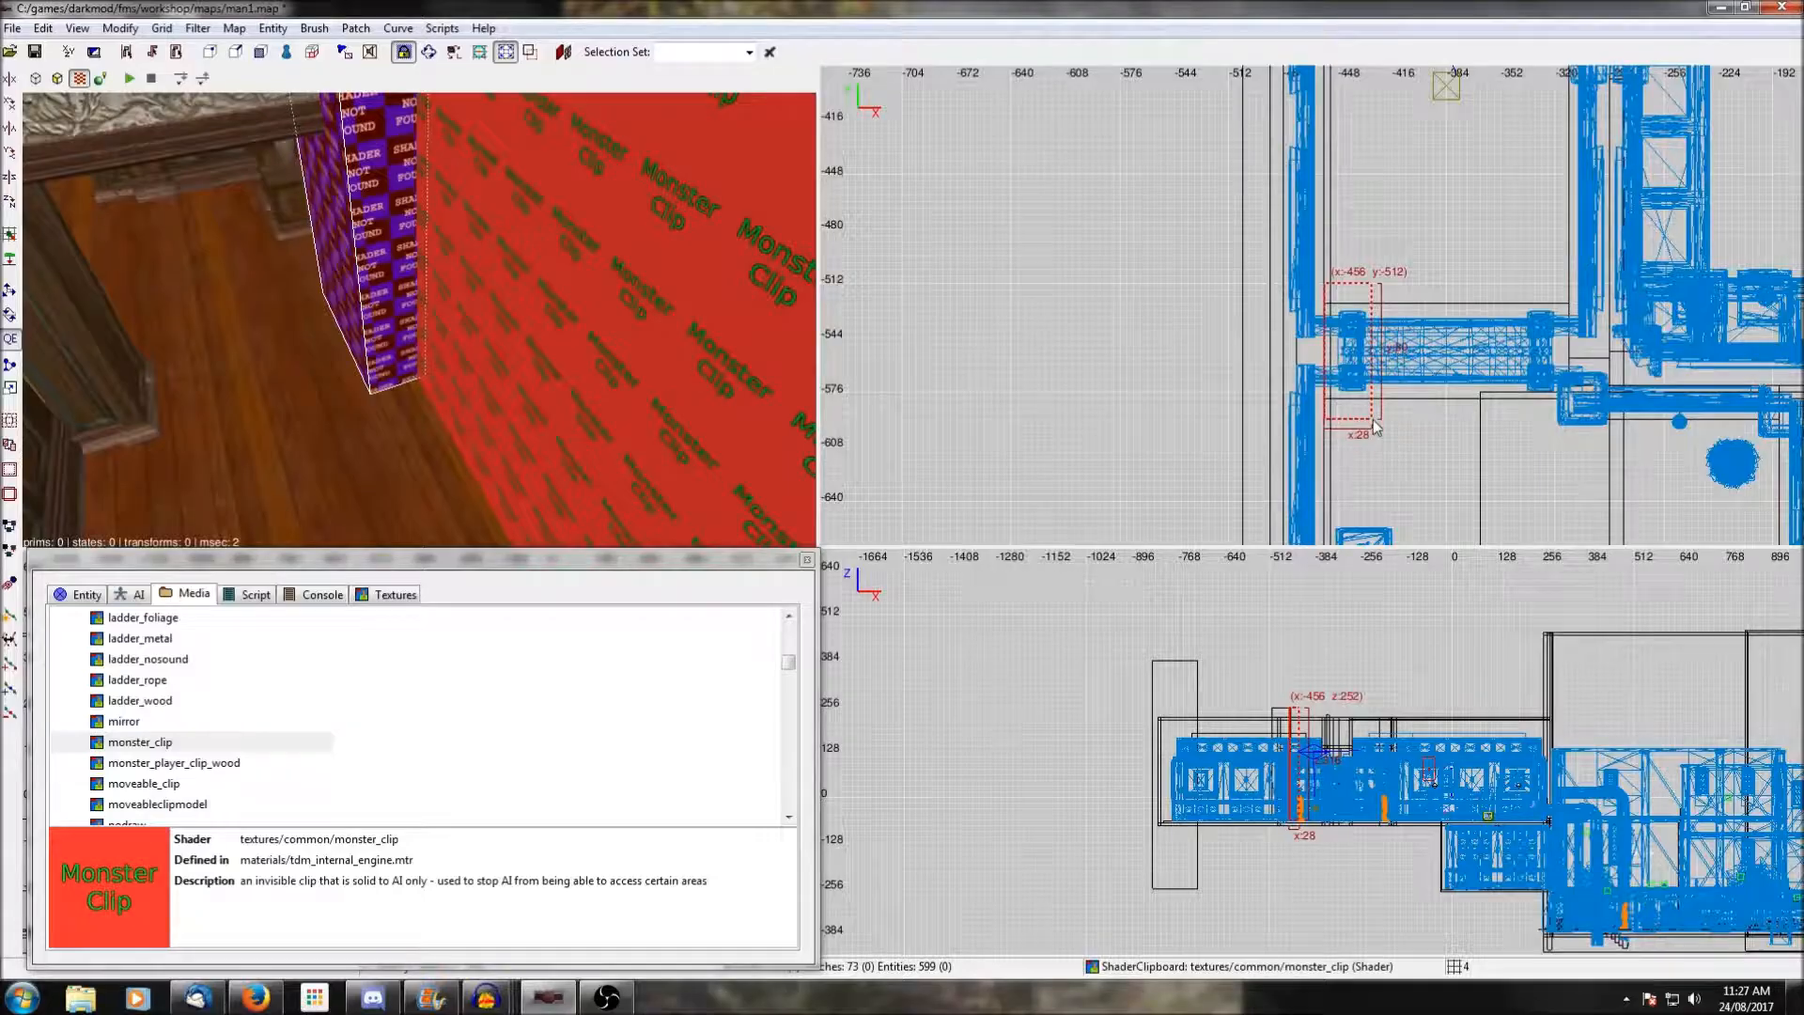
left_click(394, 595)
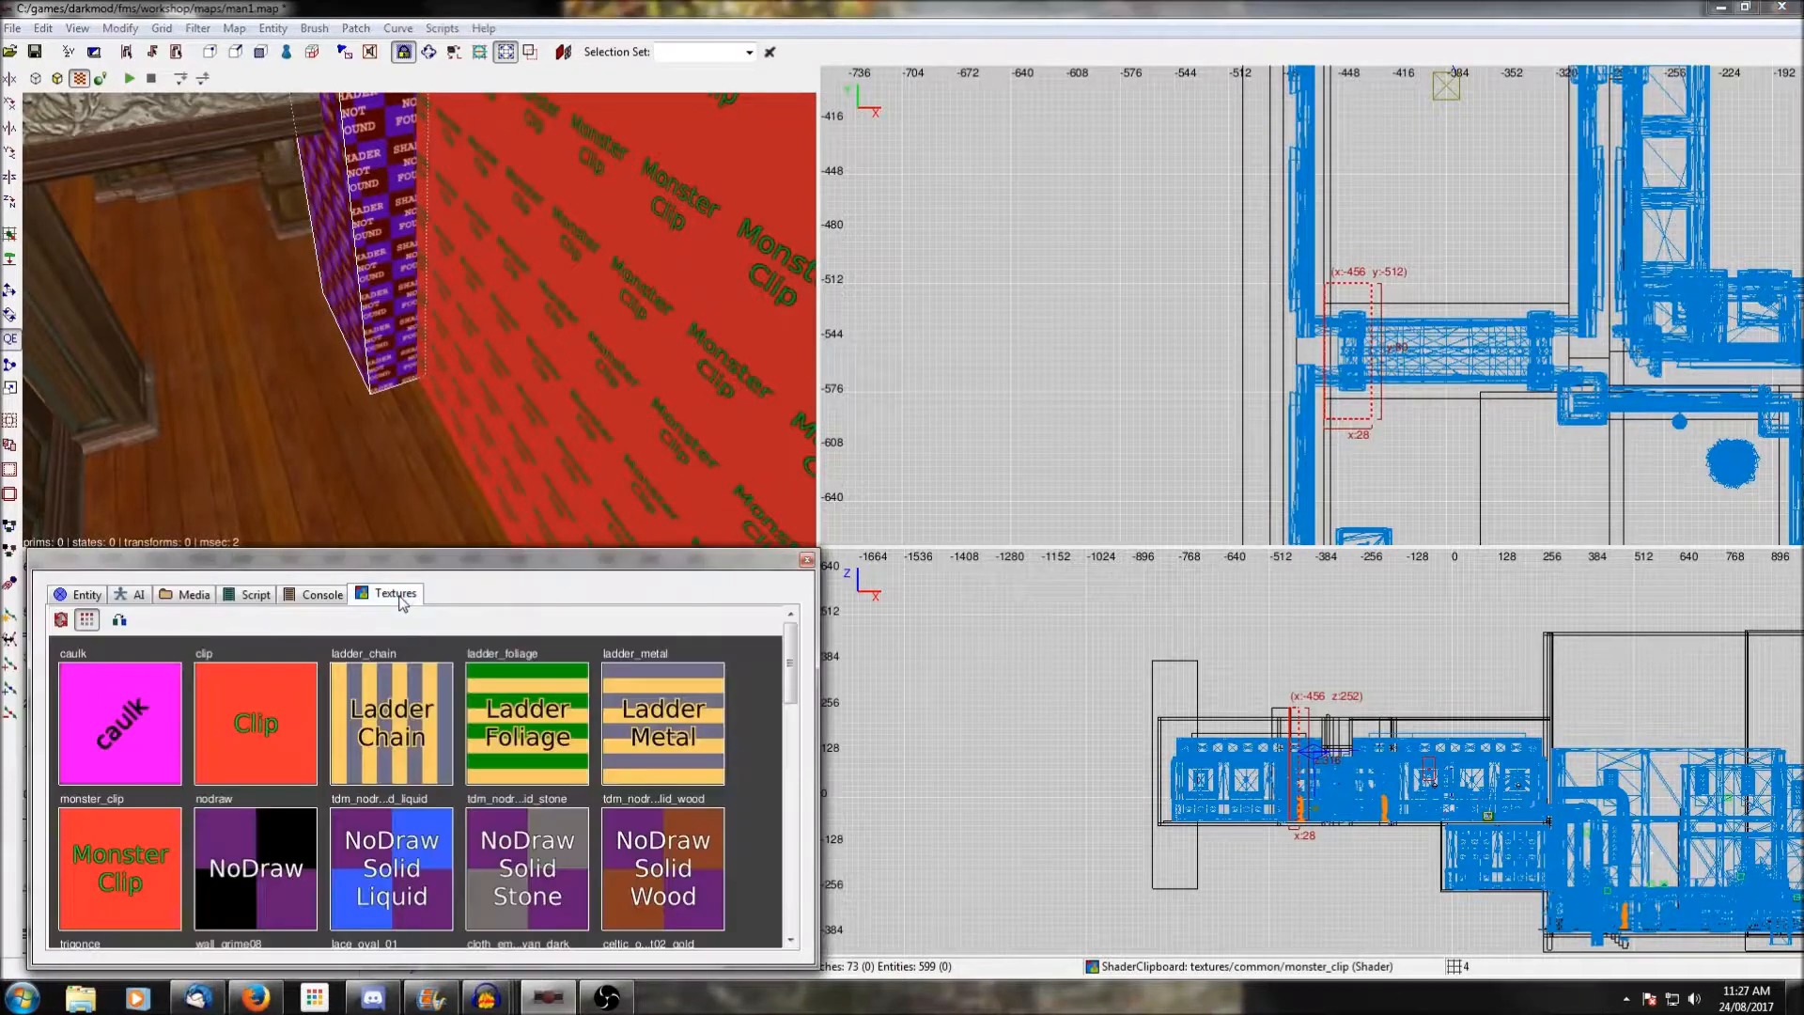
left_click(120, 869)
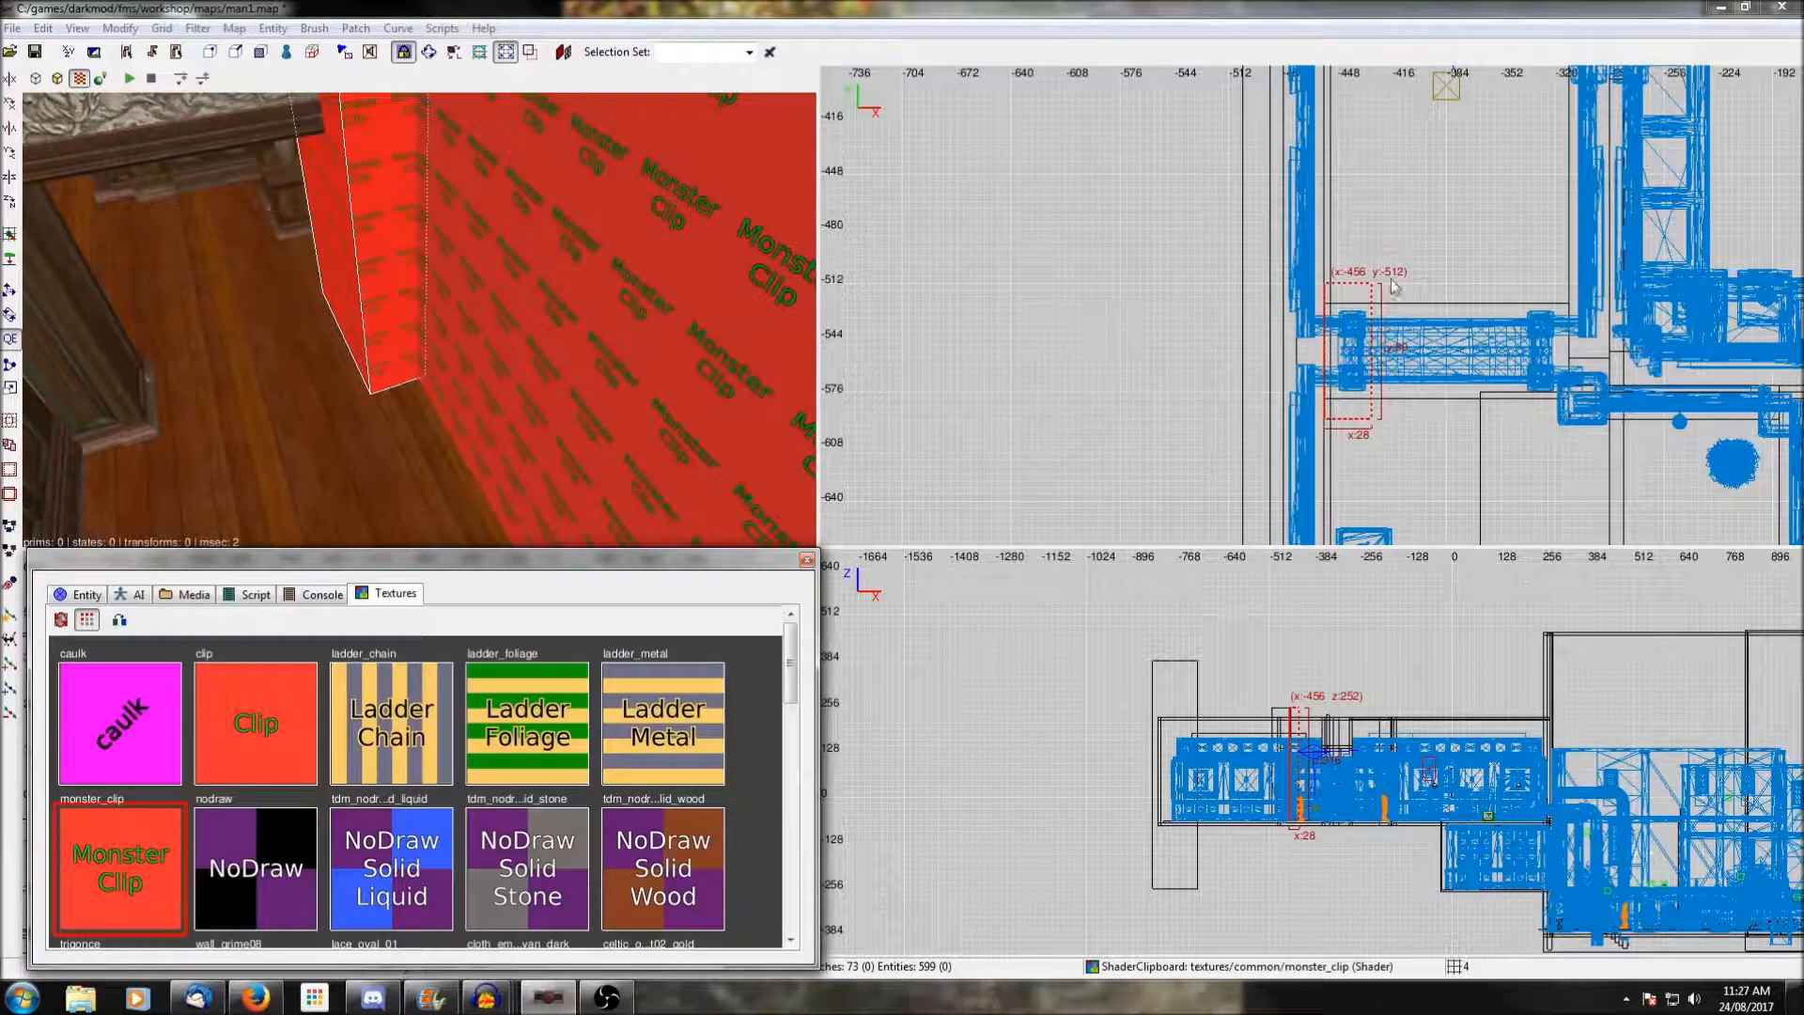
key("Escape")
Draw a similar monster_clip brush over the archway's opposite pillar.
left_click_drag(1513, 286, 1563, 409)
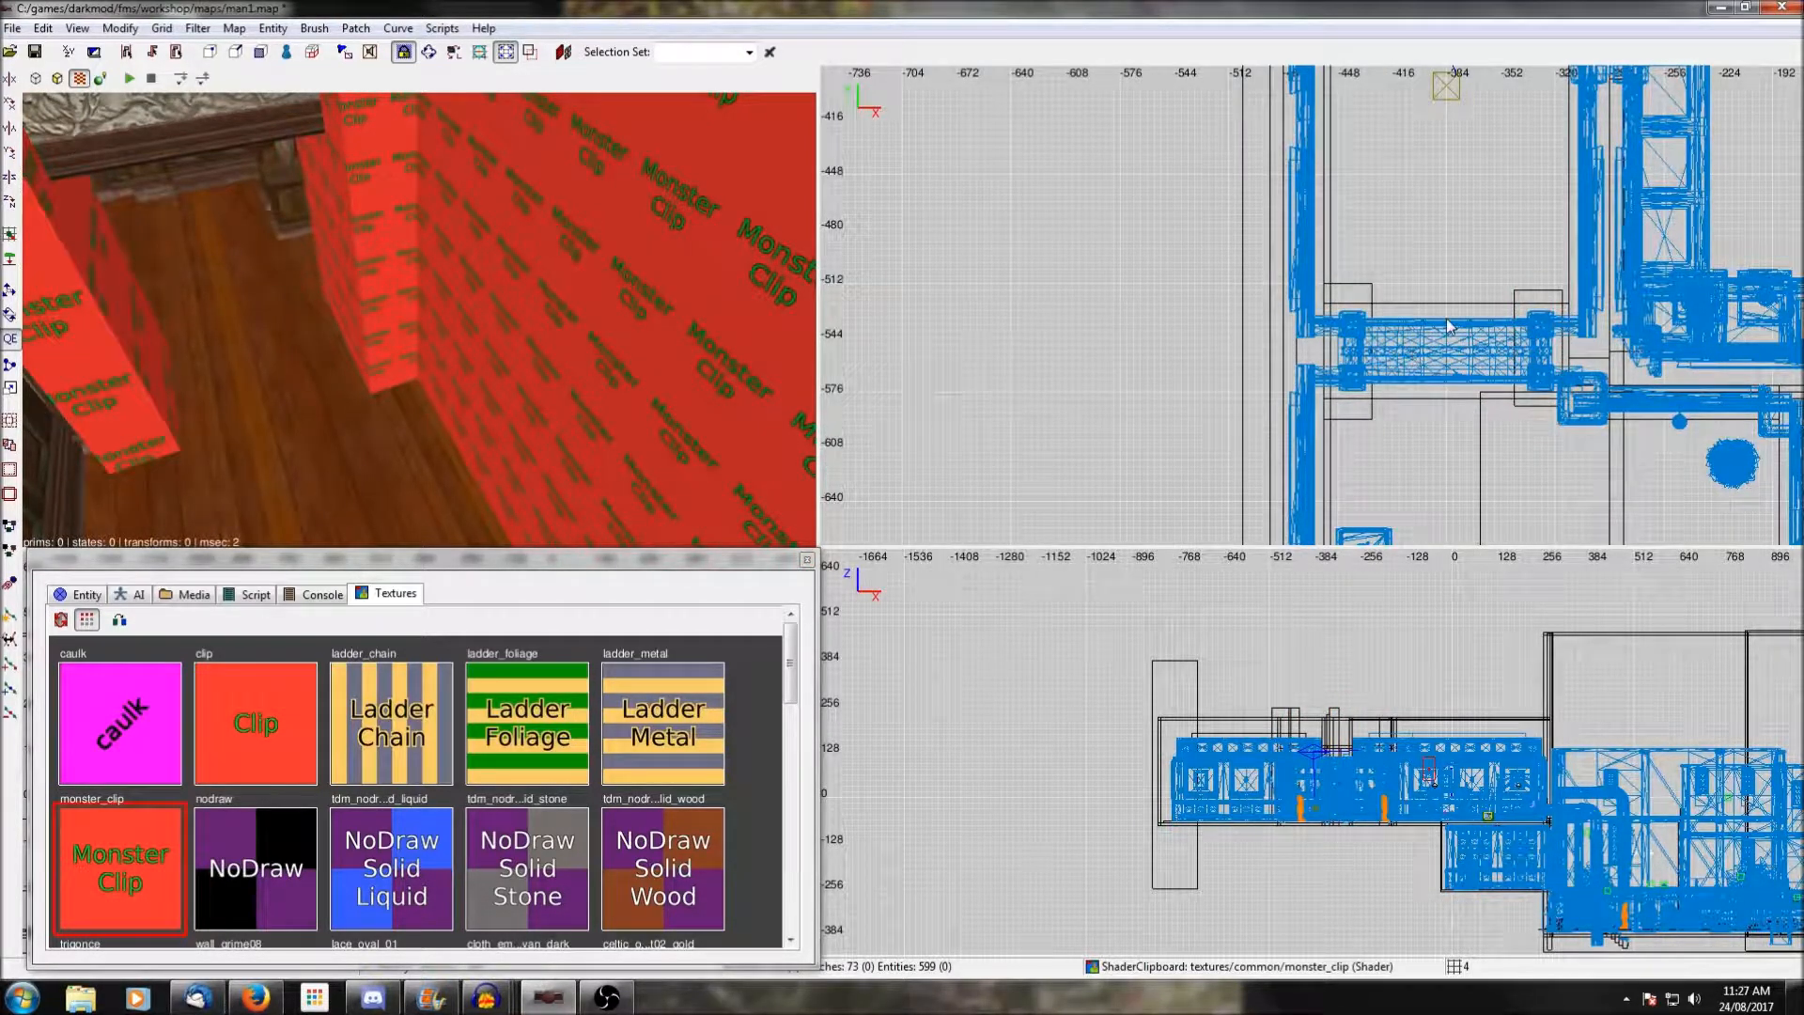
right_click_drag(1505, 223, 1439, 351)
scroll(1504, 223, "down", 1)
scroll(1505, 223, "down", 1)
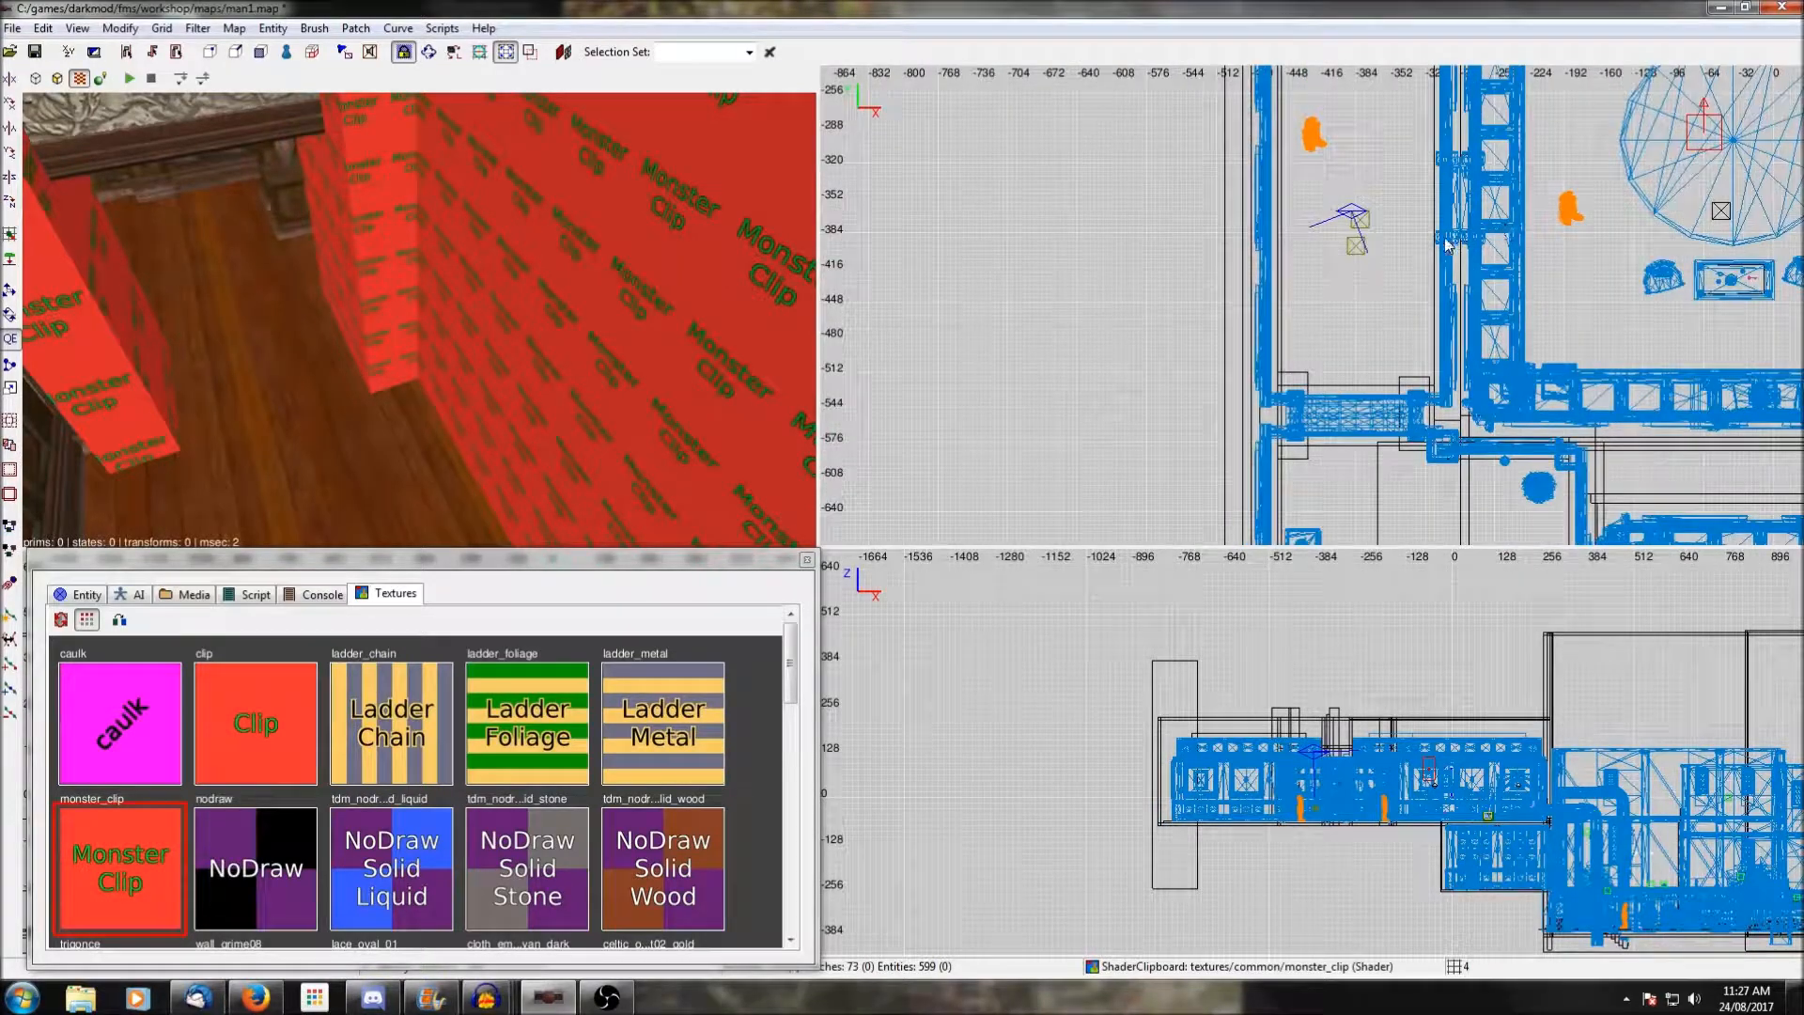
Draw a monster_clip brush 64 units wide from x -320 over the corridor wall and the corner beside the archway.
mouse_move(1426, 241)
left_mouse_down()
mouse_move(1512, 479)
mouse_move(1495, 472)
left_mouse_up()
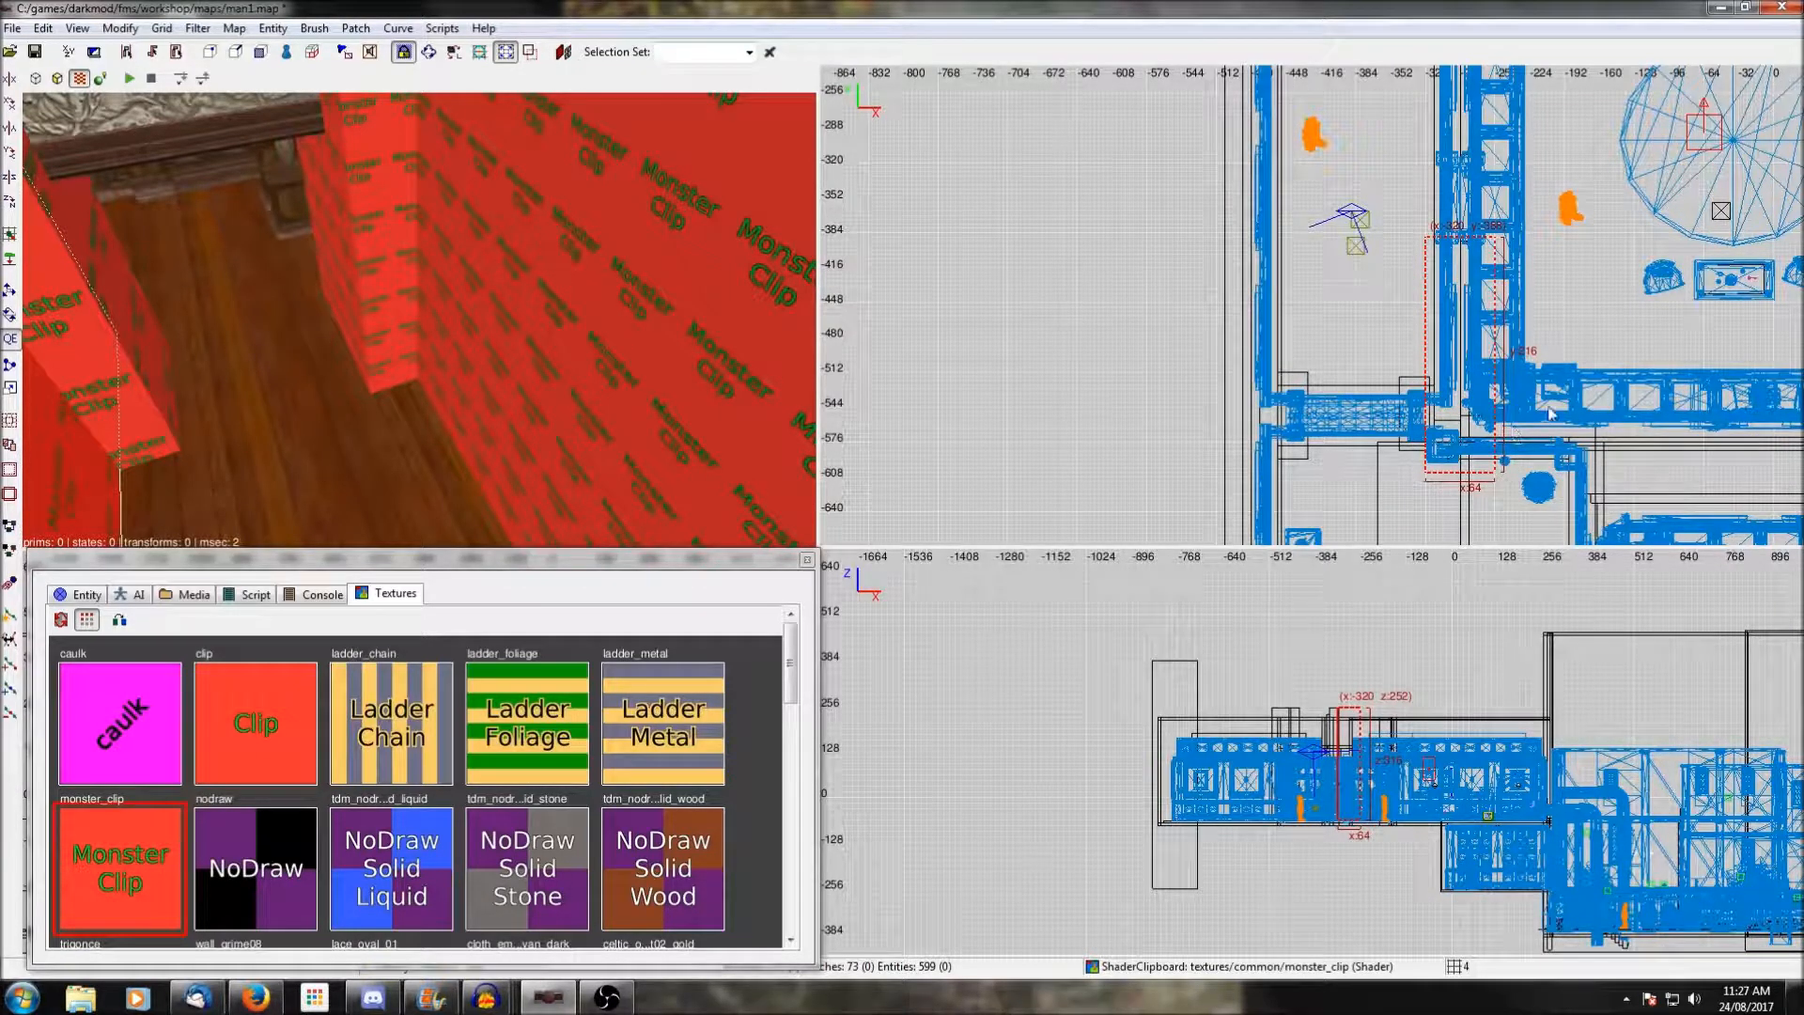
right_click(668, 420)
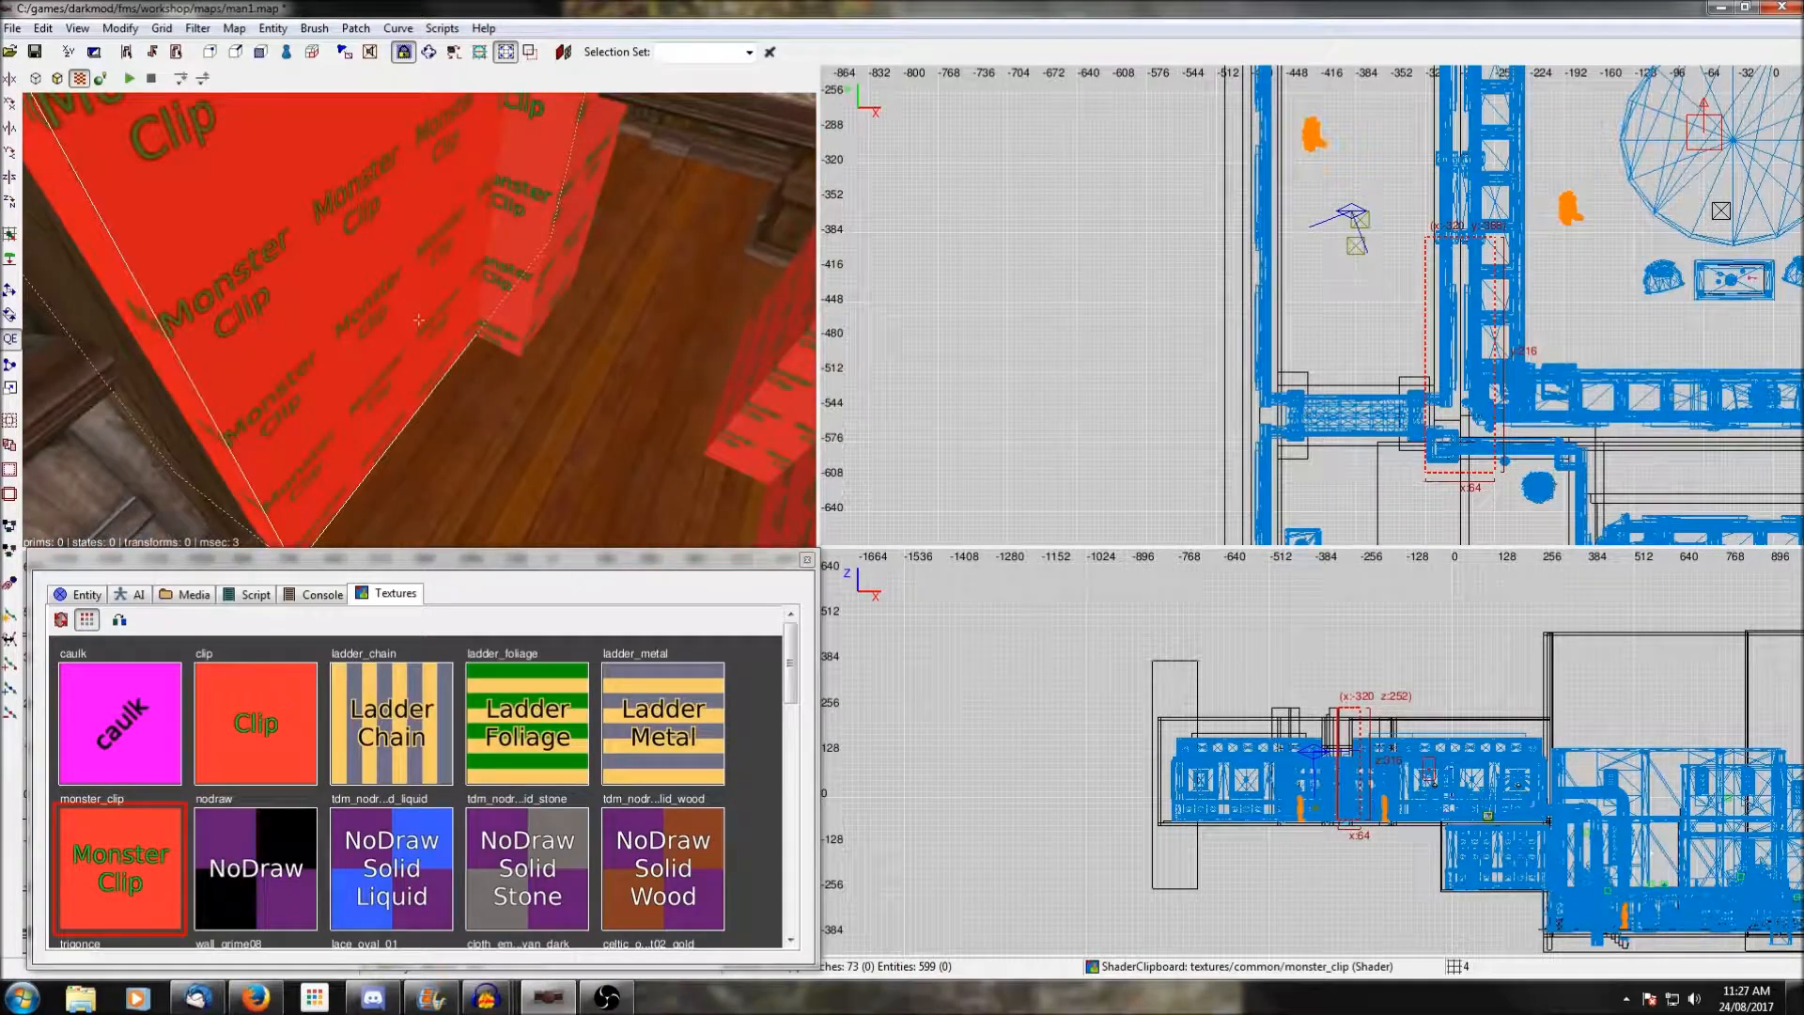
middle_click(1586, 314)
right_click(600, 330)
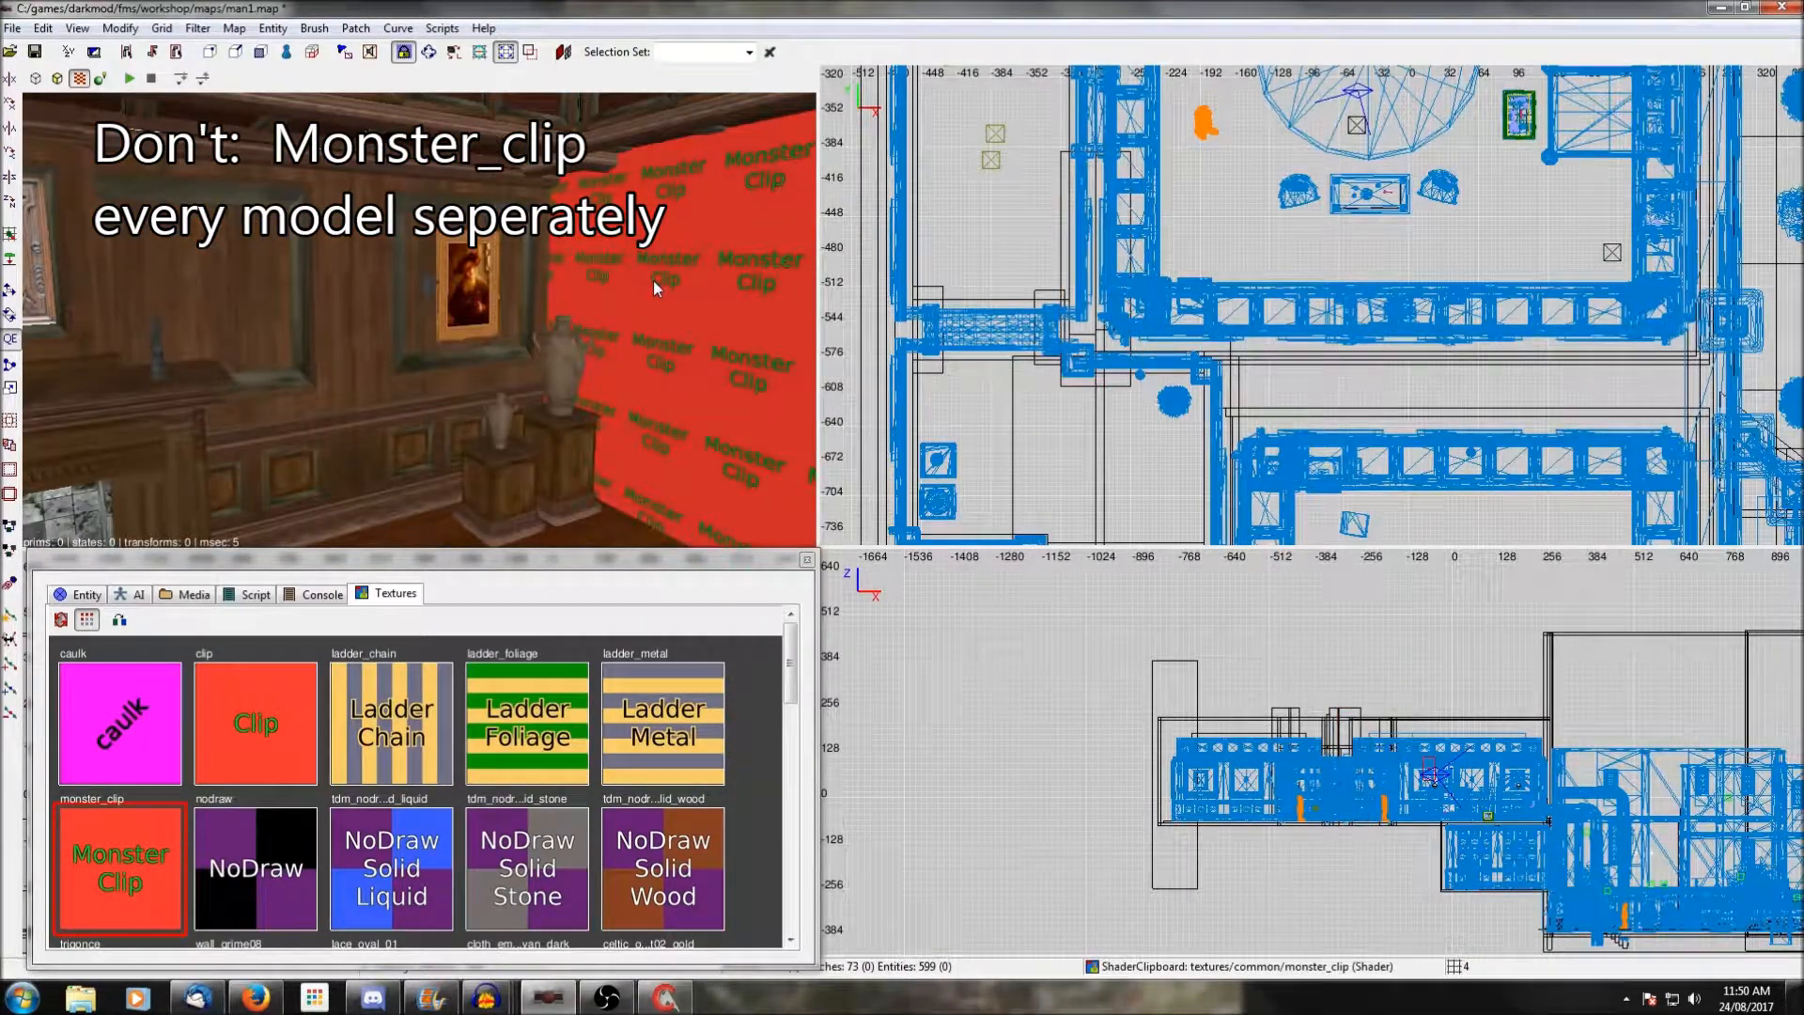
Draw a monster_clip brush 516 units long from x -256 over the bedroom's wall beside the corridor and extend its room-side edge to y -508.
mouse_move(1133, 299)
left_mouse_down()
mouse_move(1639, 346)
mouse_move(1697, 370)
left_mouse_up()
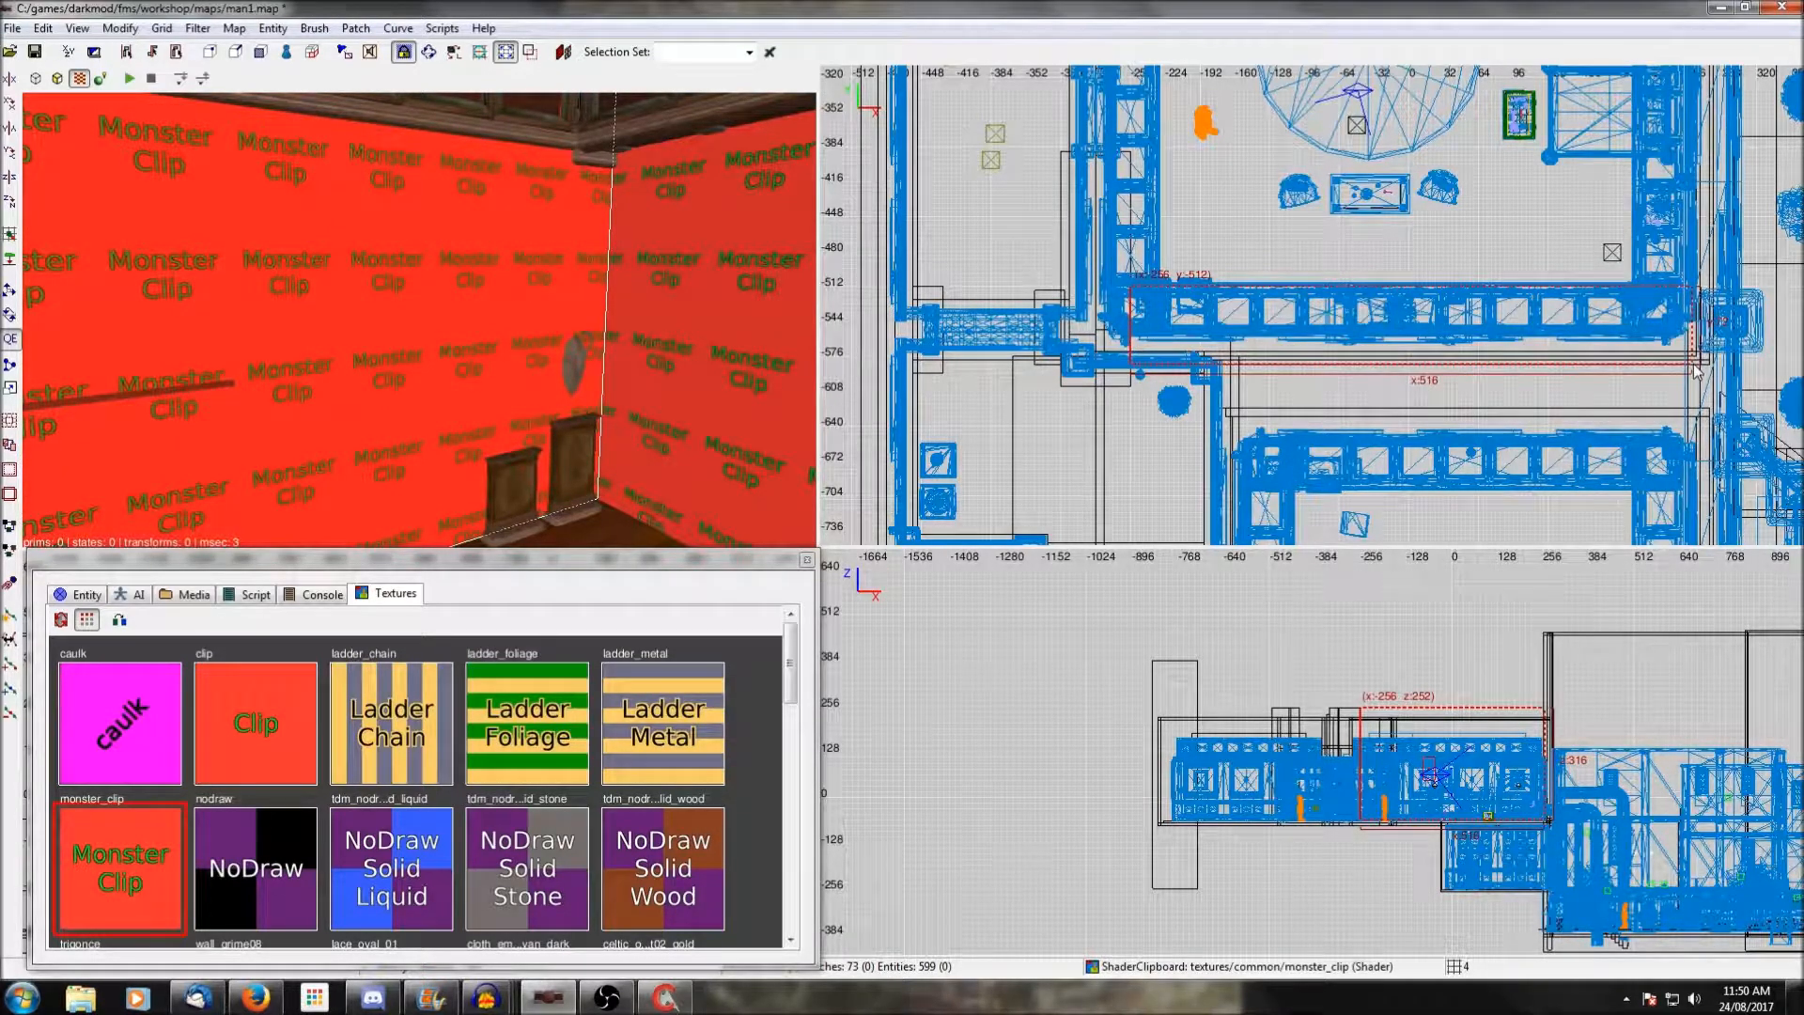
right_click(640, 416)
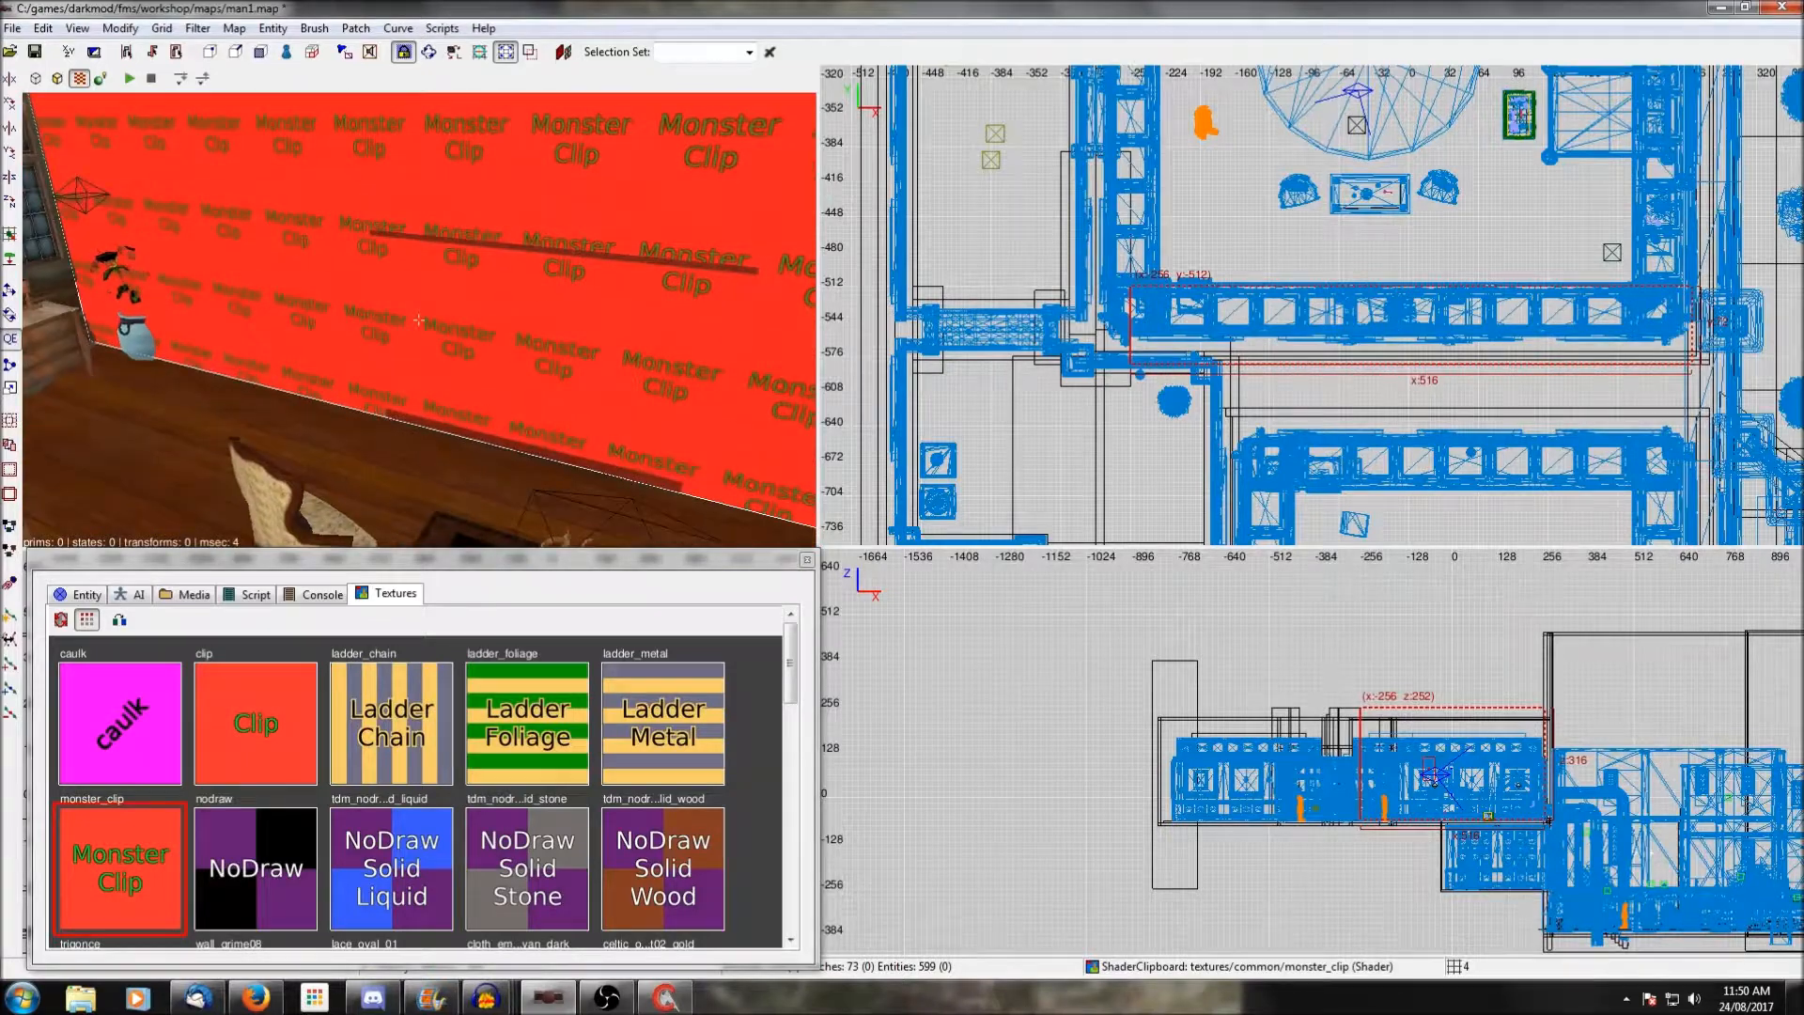
right_click(642, 416)
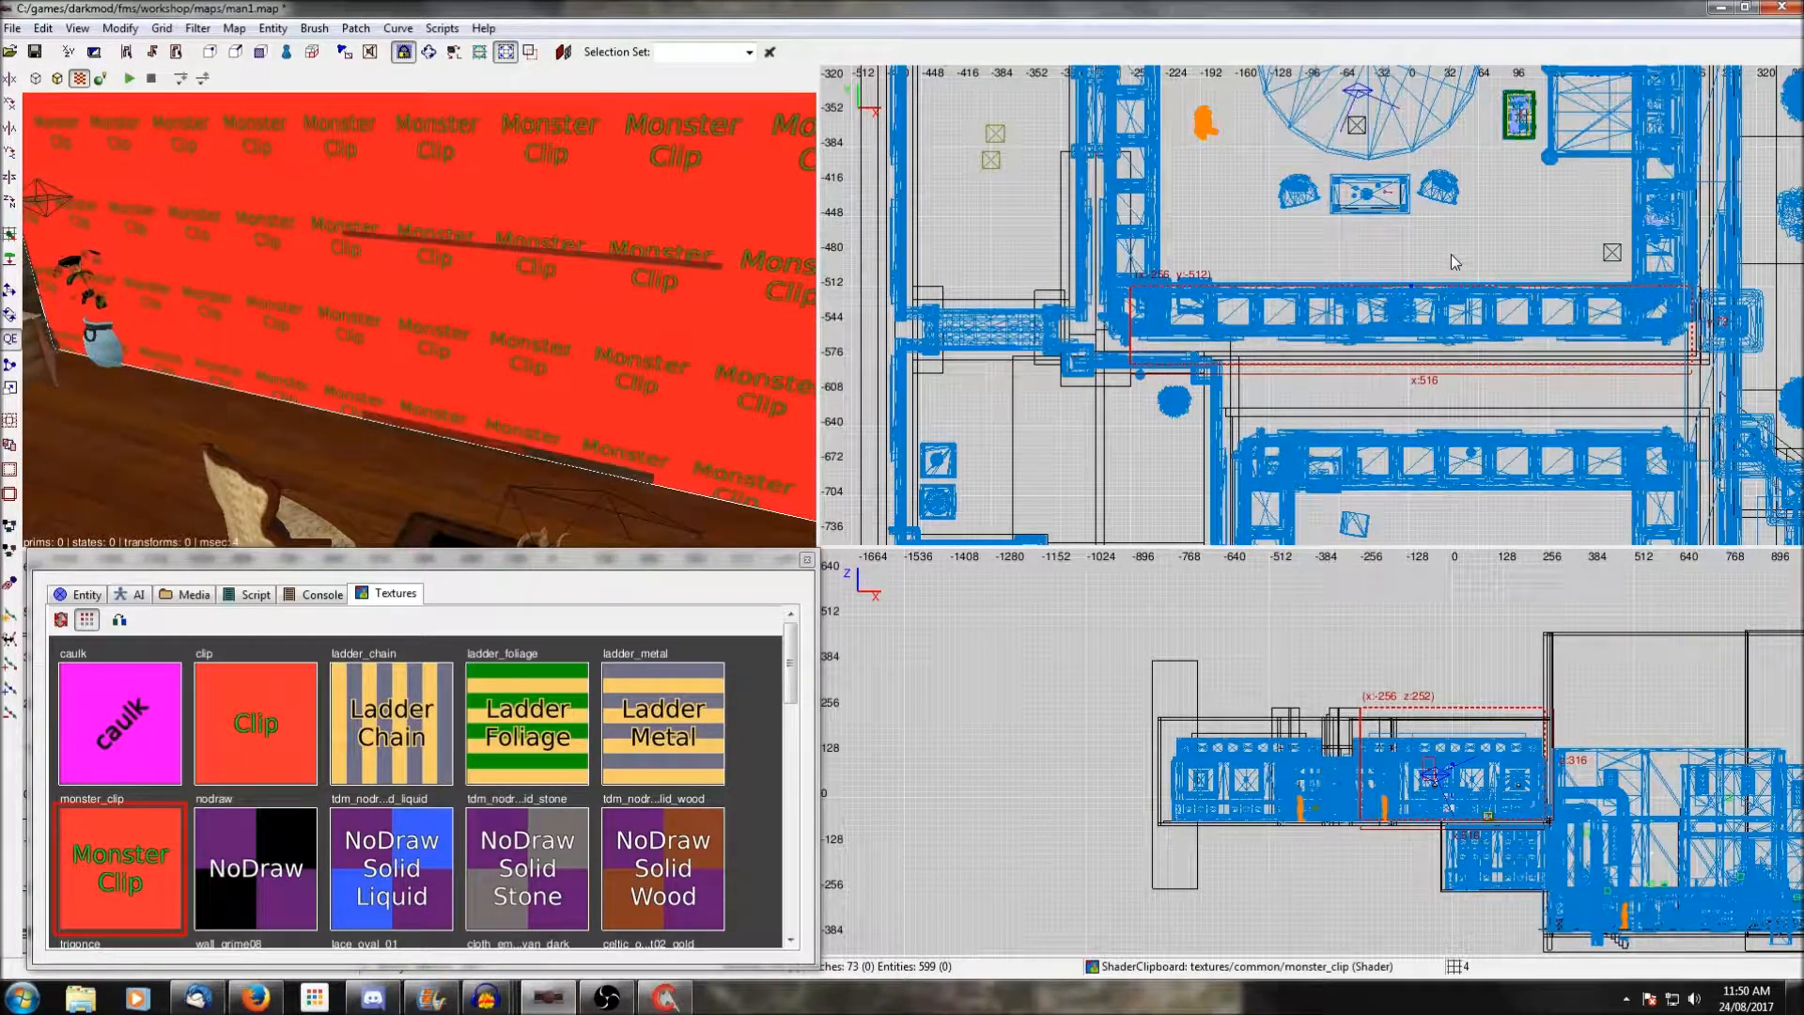
left_click_drag(1452, 260, 1454, 256)
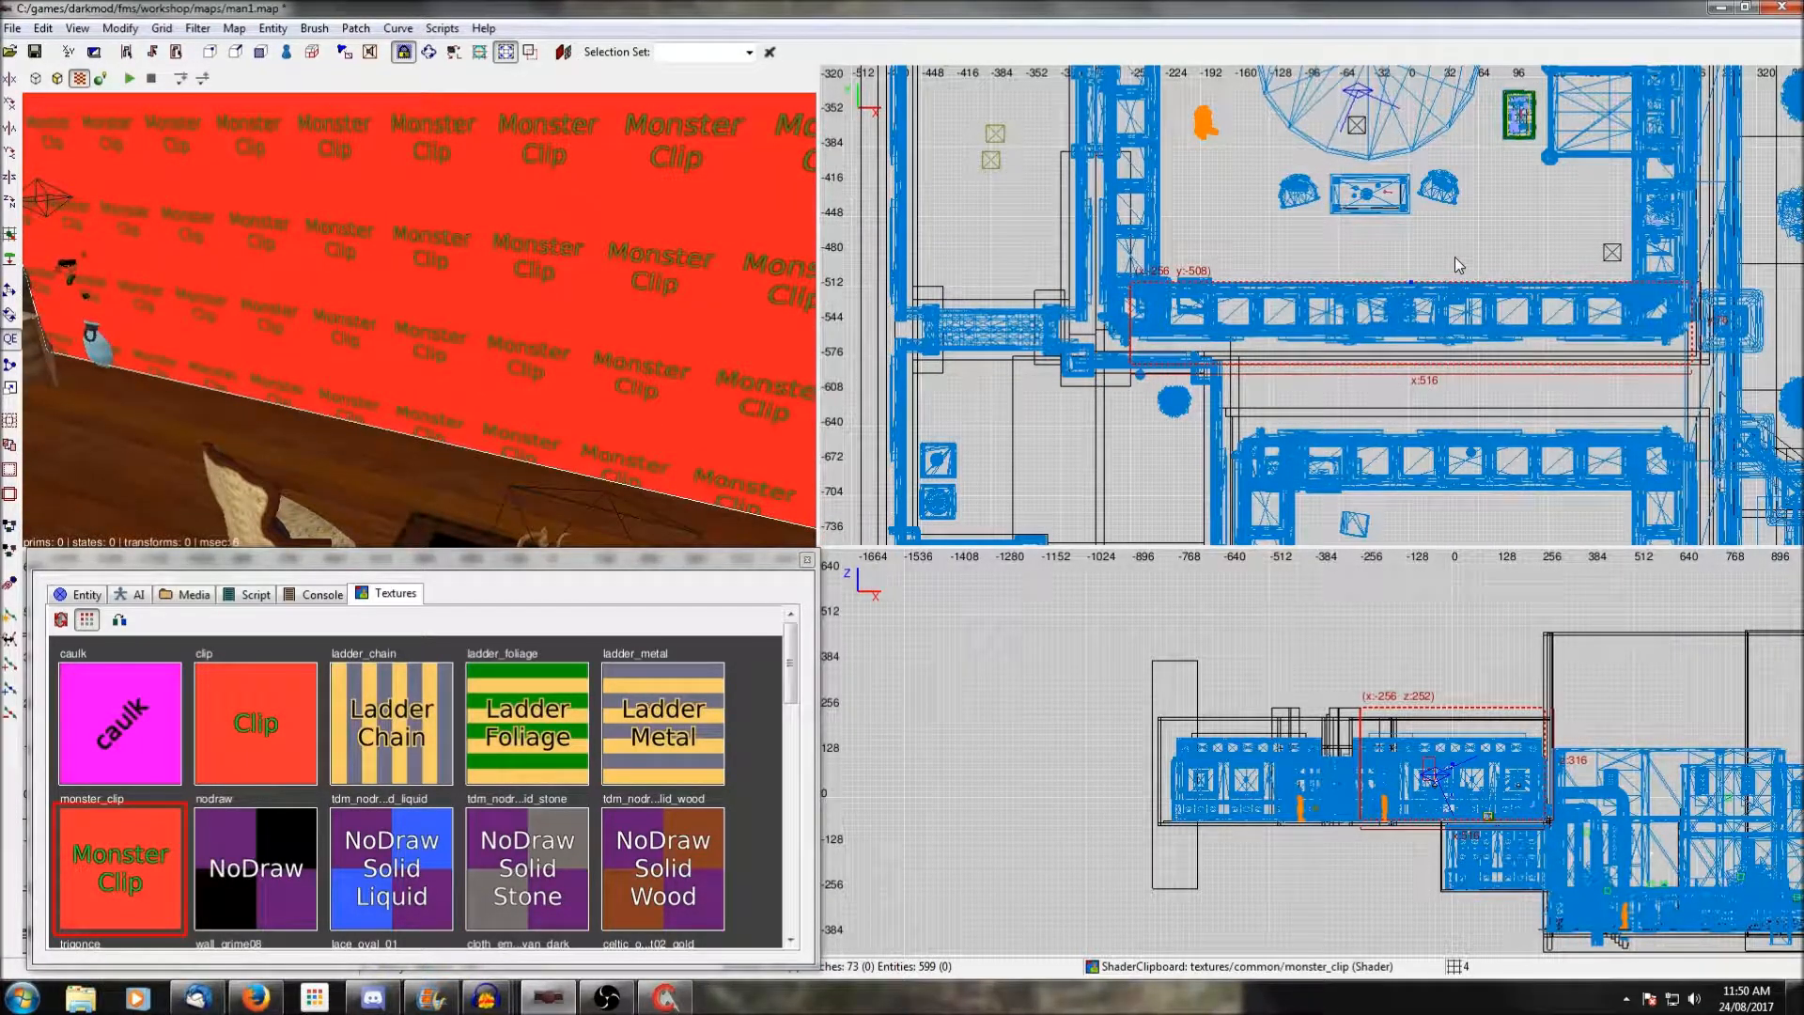
right_click(683, 324)
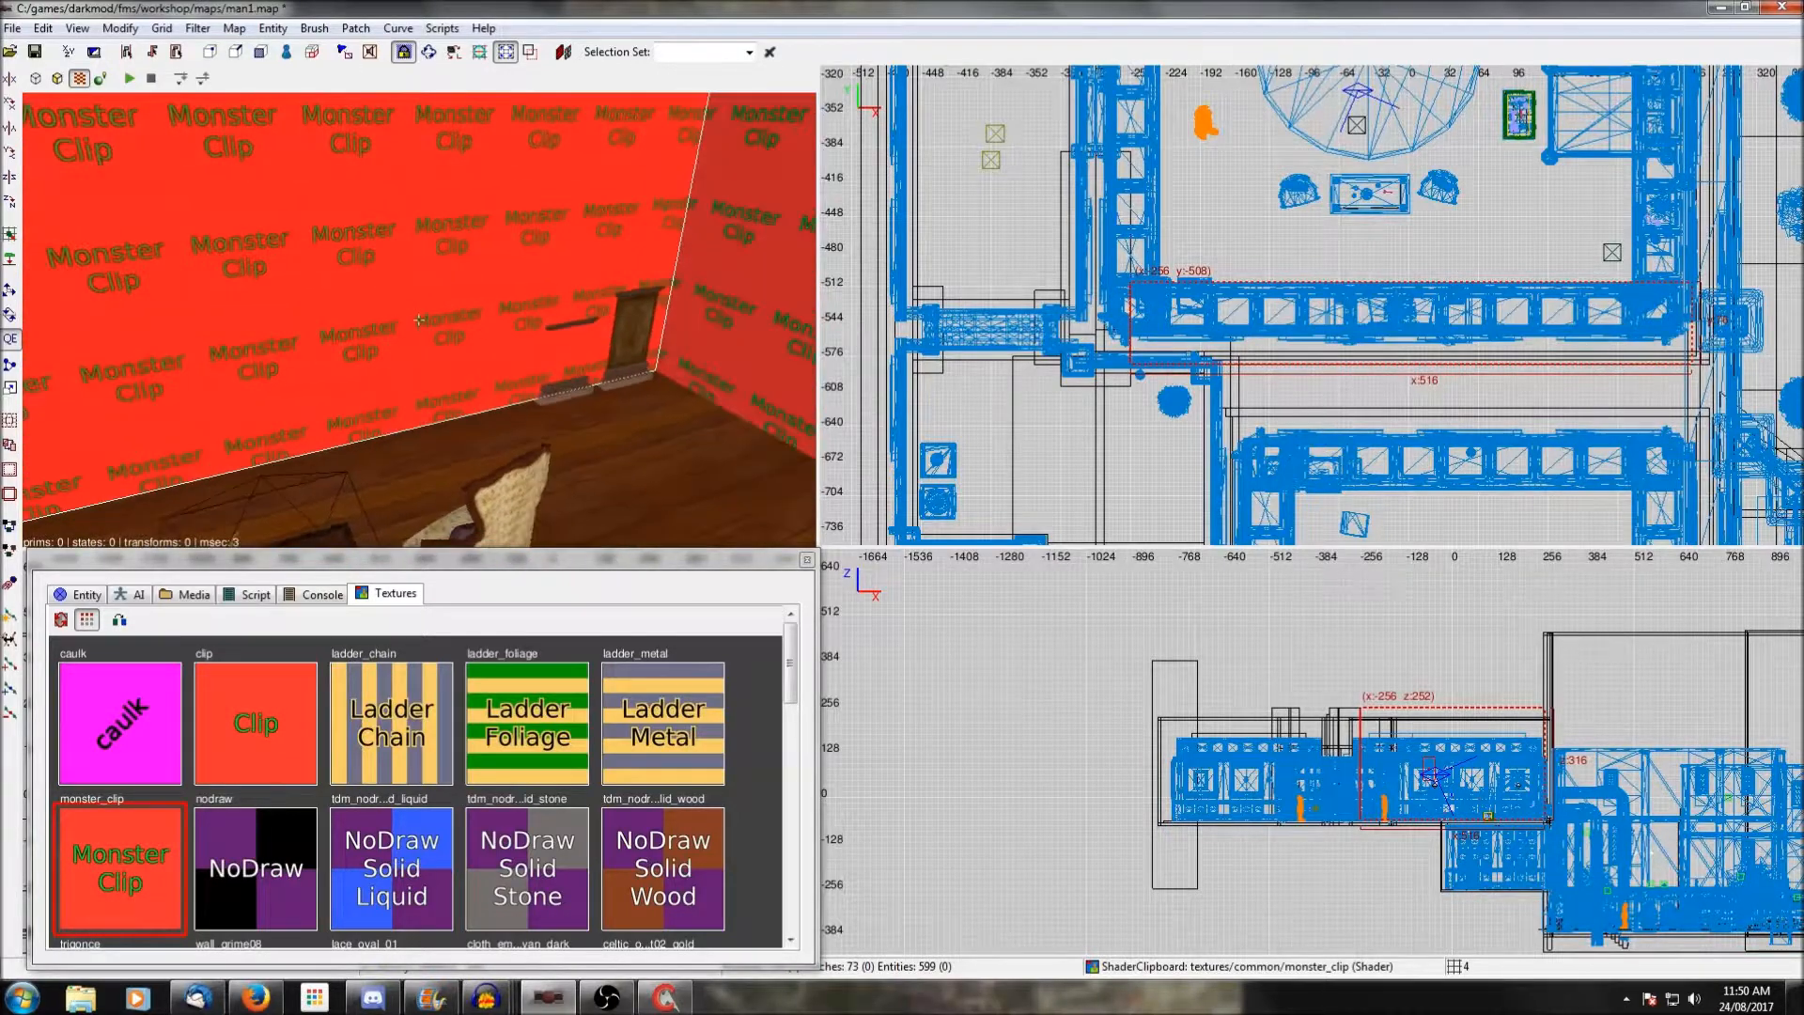
Draw a small monster_clip brush around the two pedestals in the bedroom corner near the archway.
scroll(978, 282, "up", 2)
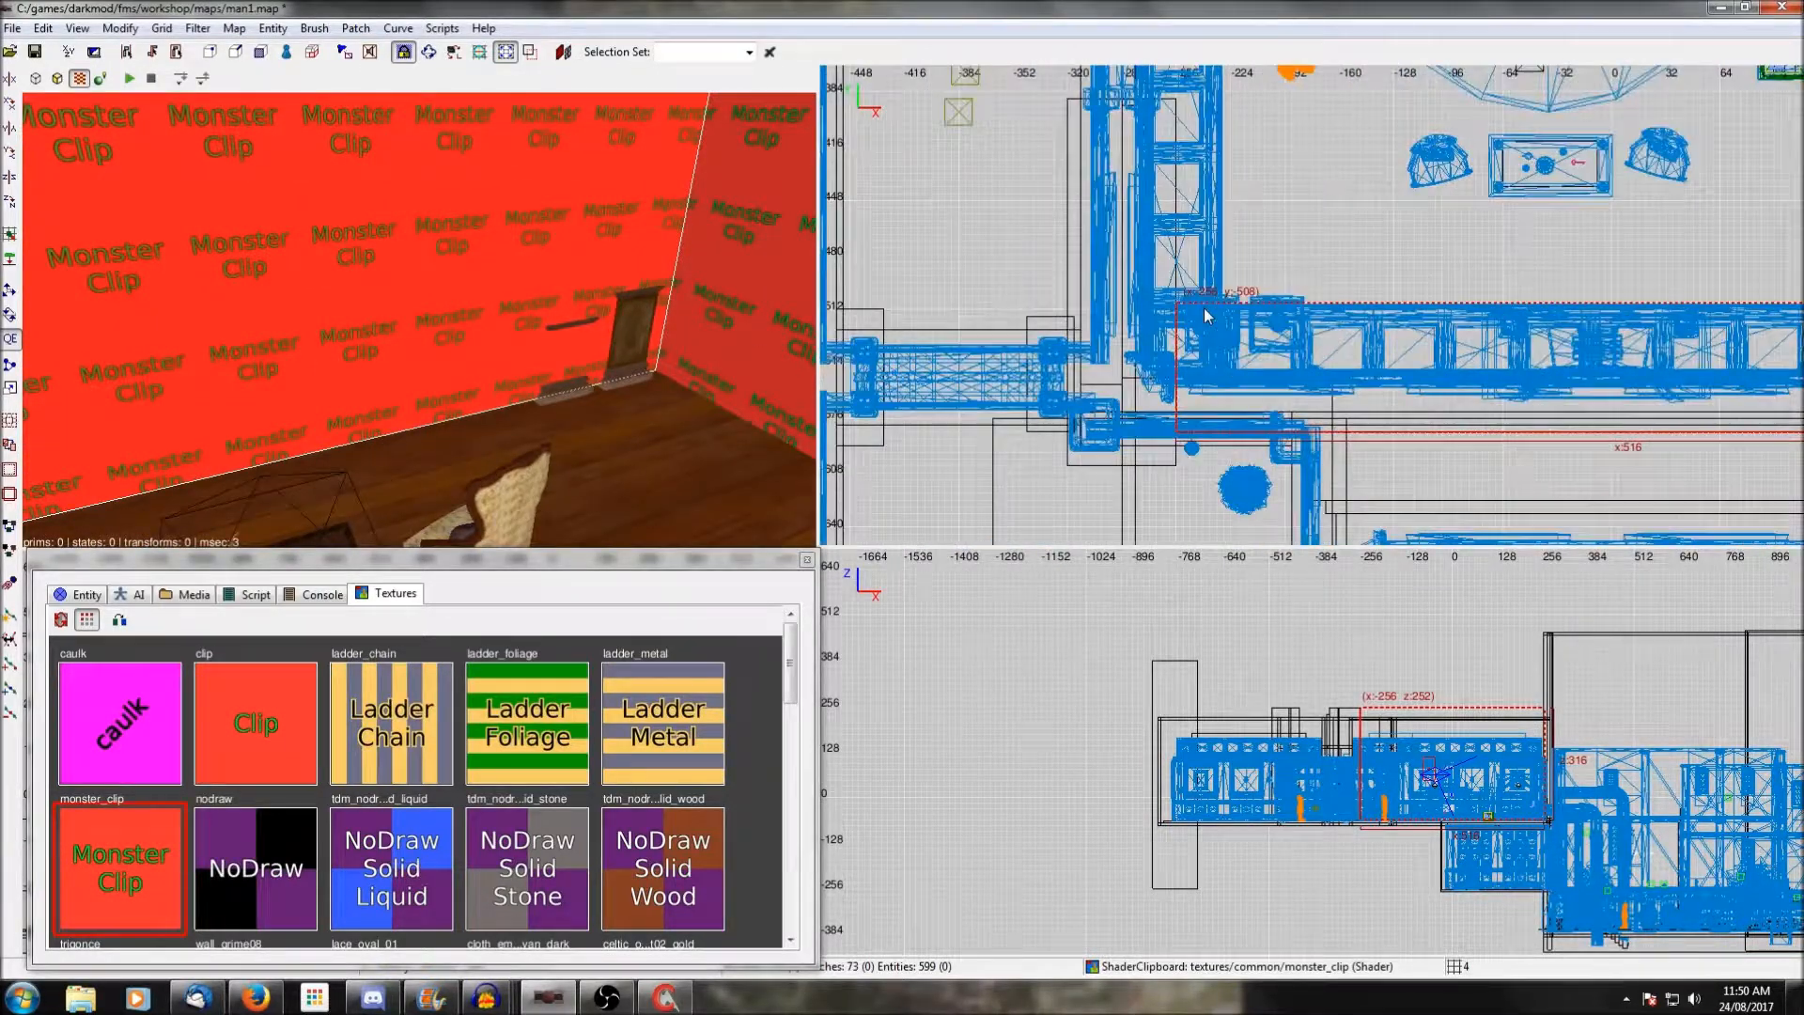
scroll(1221, 348, "up", 3)
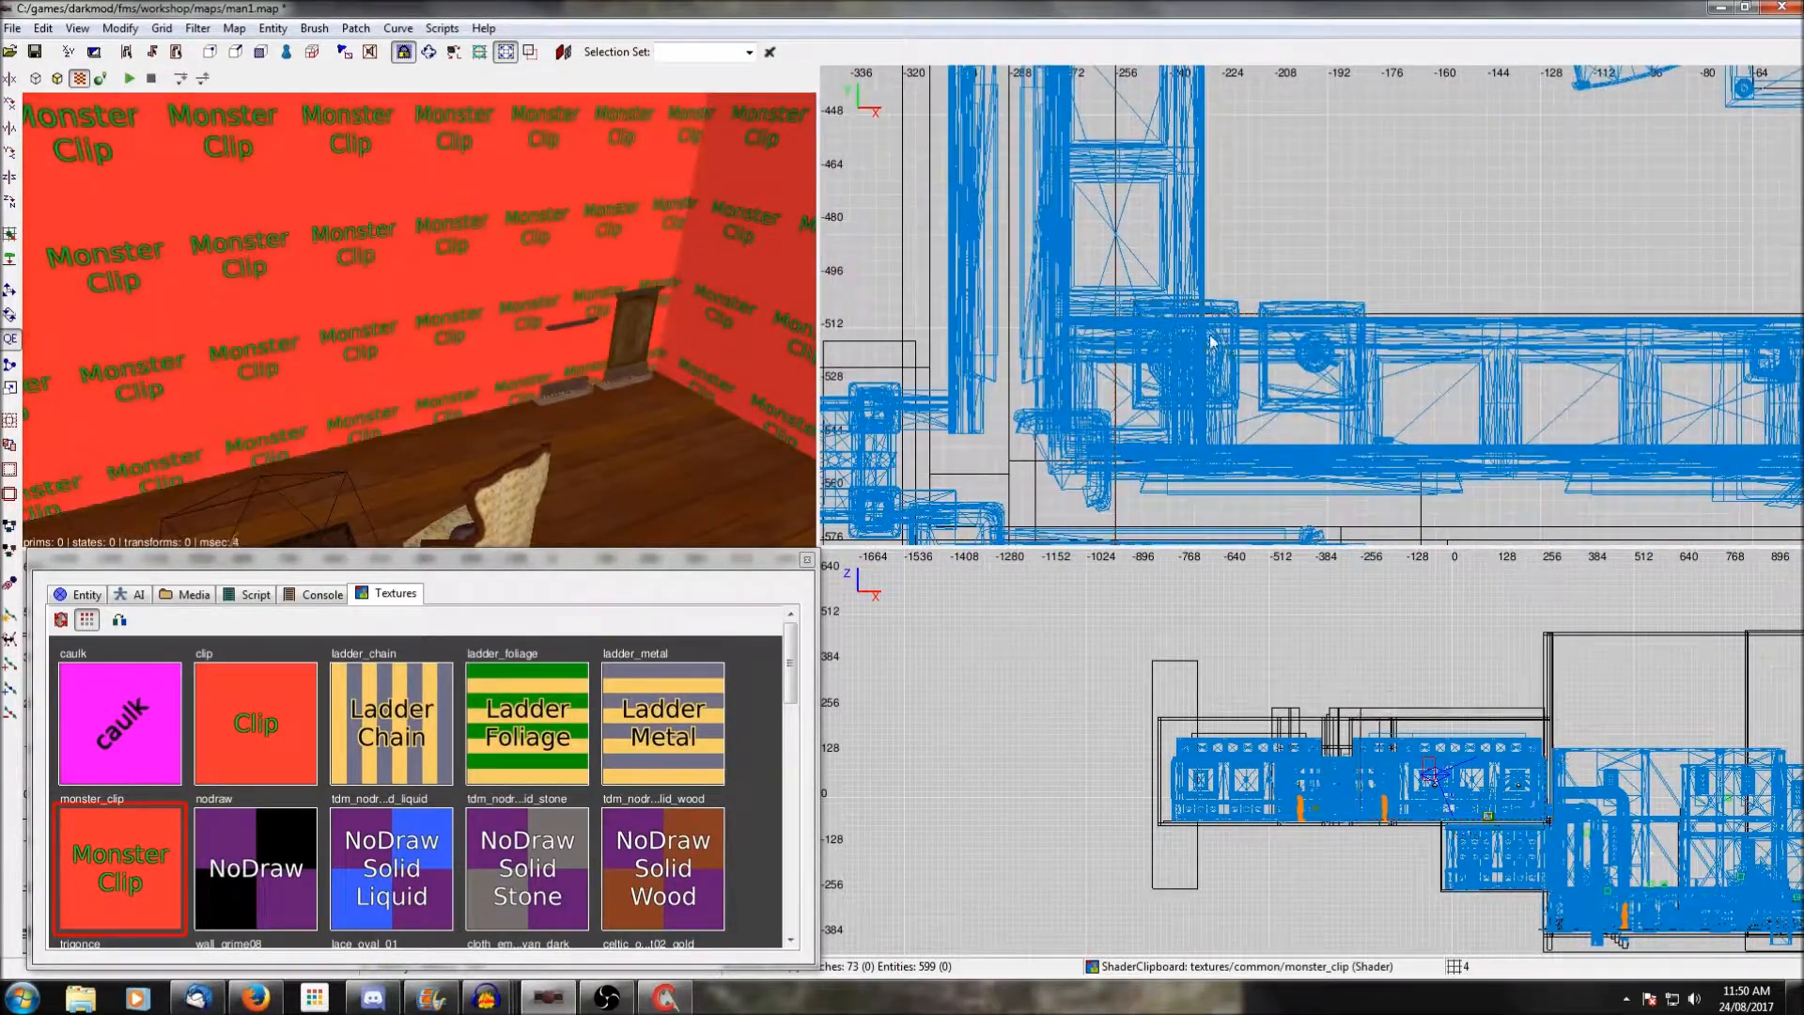
left_click_drag(1162, 276, 1381, 402)
key("Escape")
right_click(526, 399)
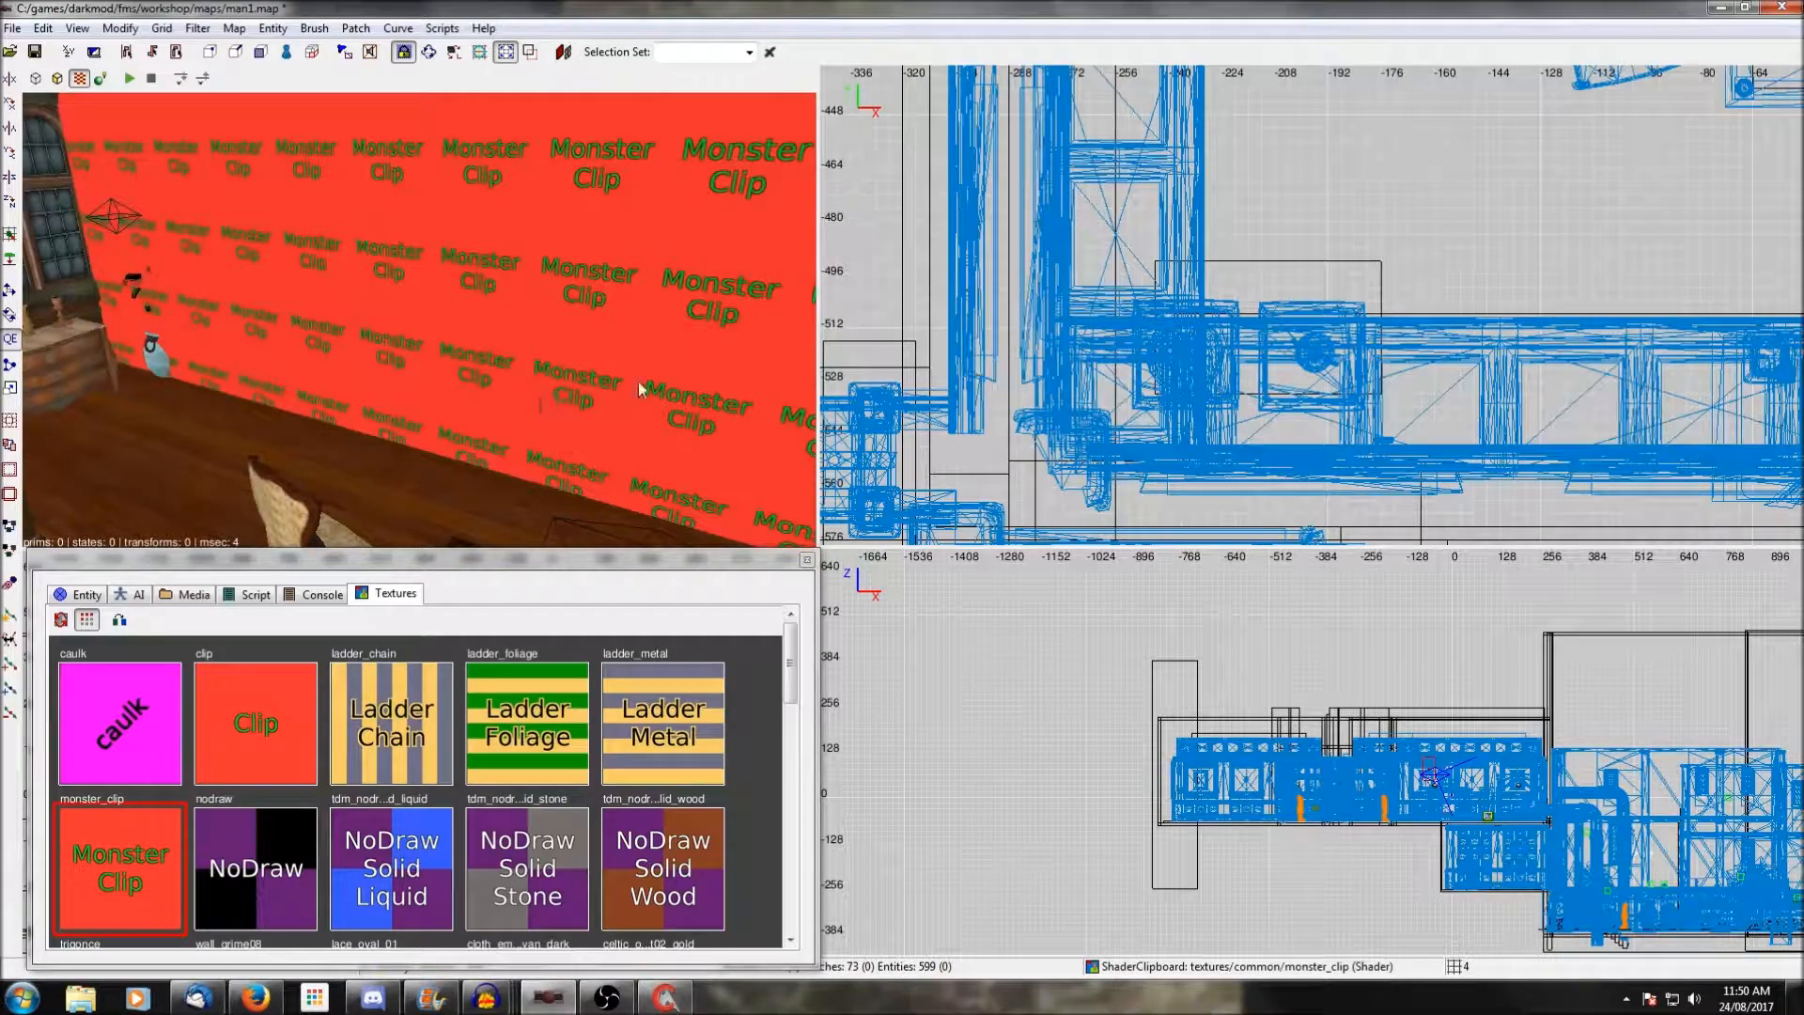
Draw a monster_clip brush over the bedroom's opposite corner, covering the adjoining wall section up to z 252.
right_click_drag(1494, 336, 422, 359)
scroll(1522, 318, "down", 1)
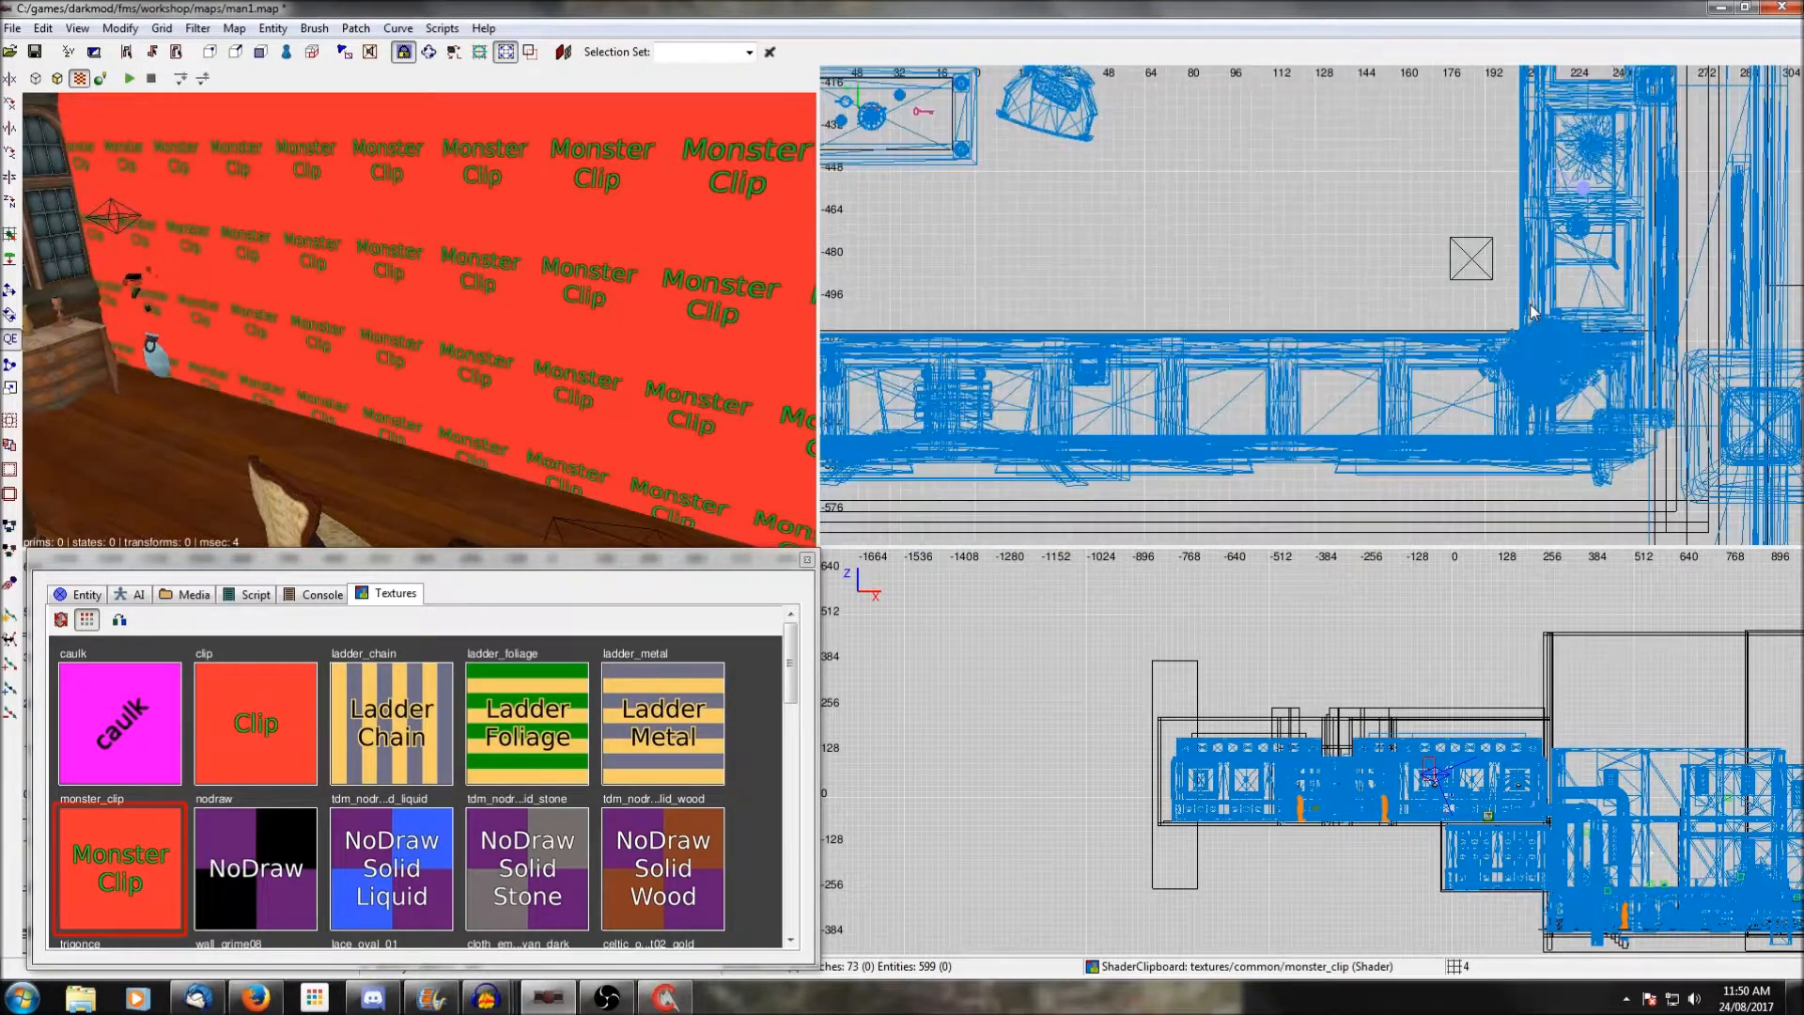
right_click_drag(1475, 227, 1399, 264)
left_click_drag(1422, 154, 1585, 455)
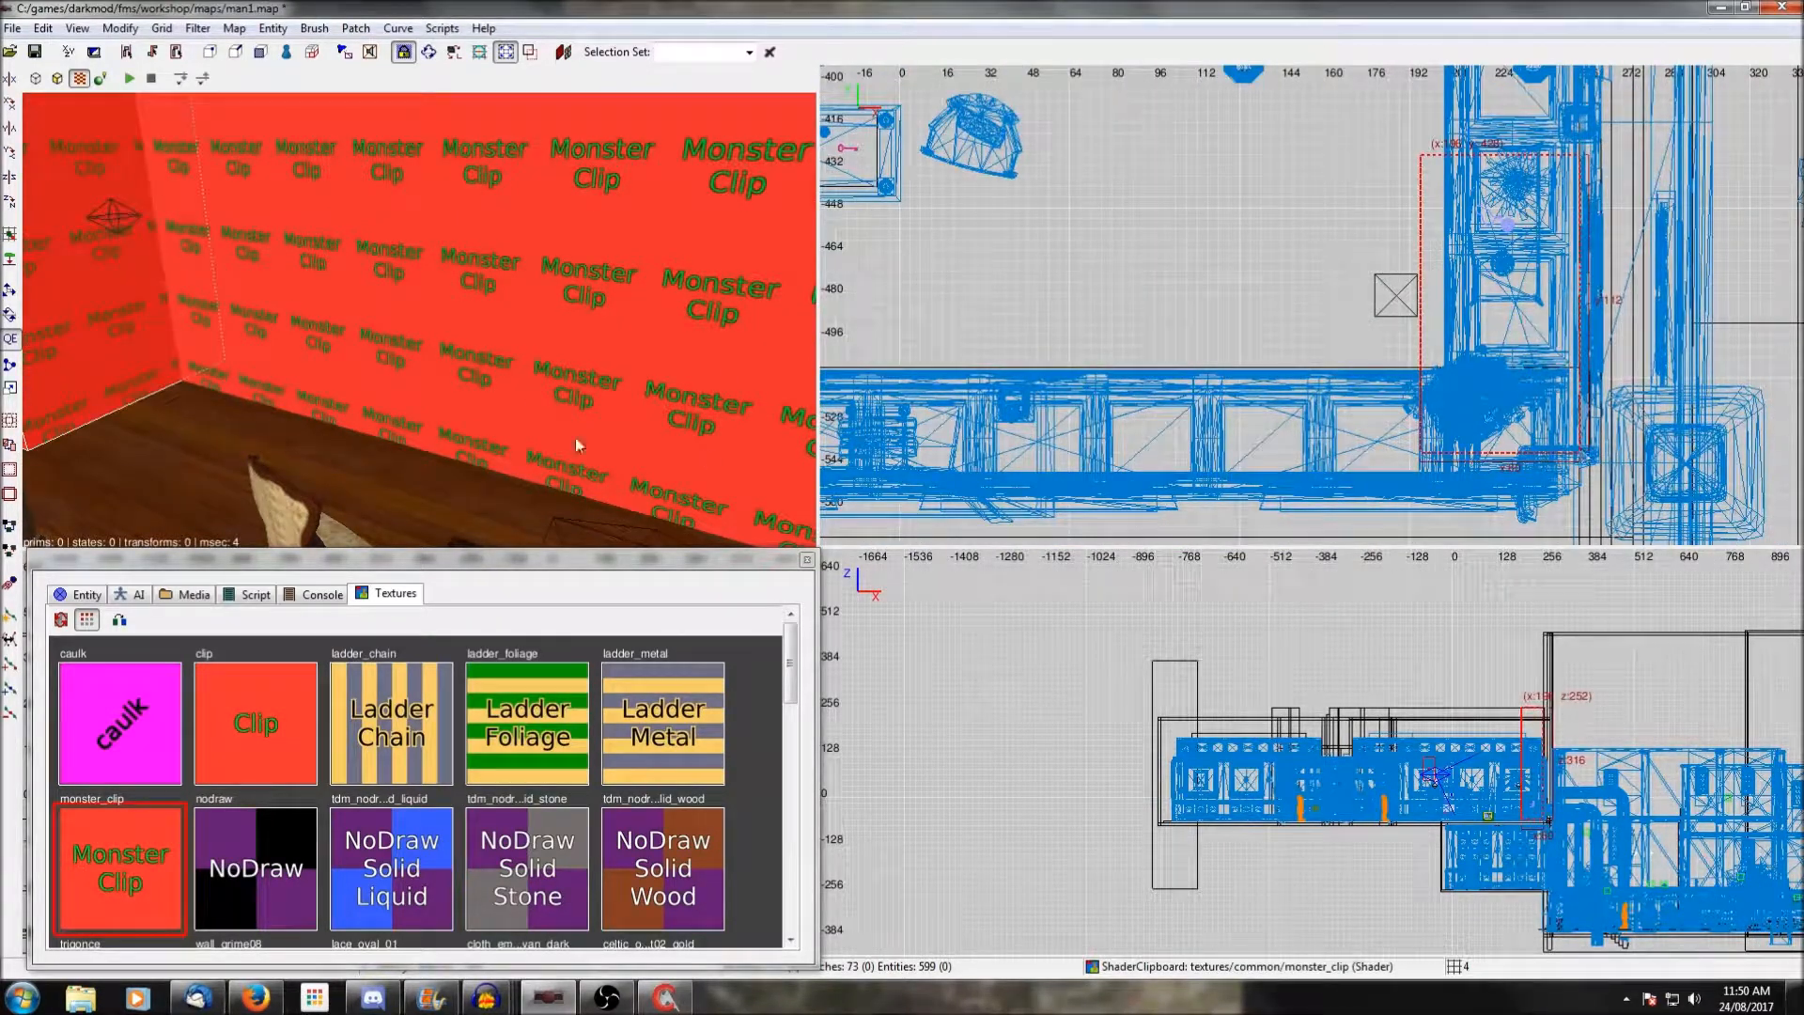
right_click(511, 423)
right_click(511, 423)
Stretch the corner monster_clip brush along the full wall behind the bed to the room's far corner.
scroll(1174, 235, "down", 4)
right_click_drag(1174, 235, 1183, 335)
right_click_drag(1408, 302, 1408, 321)
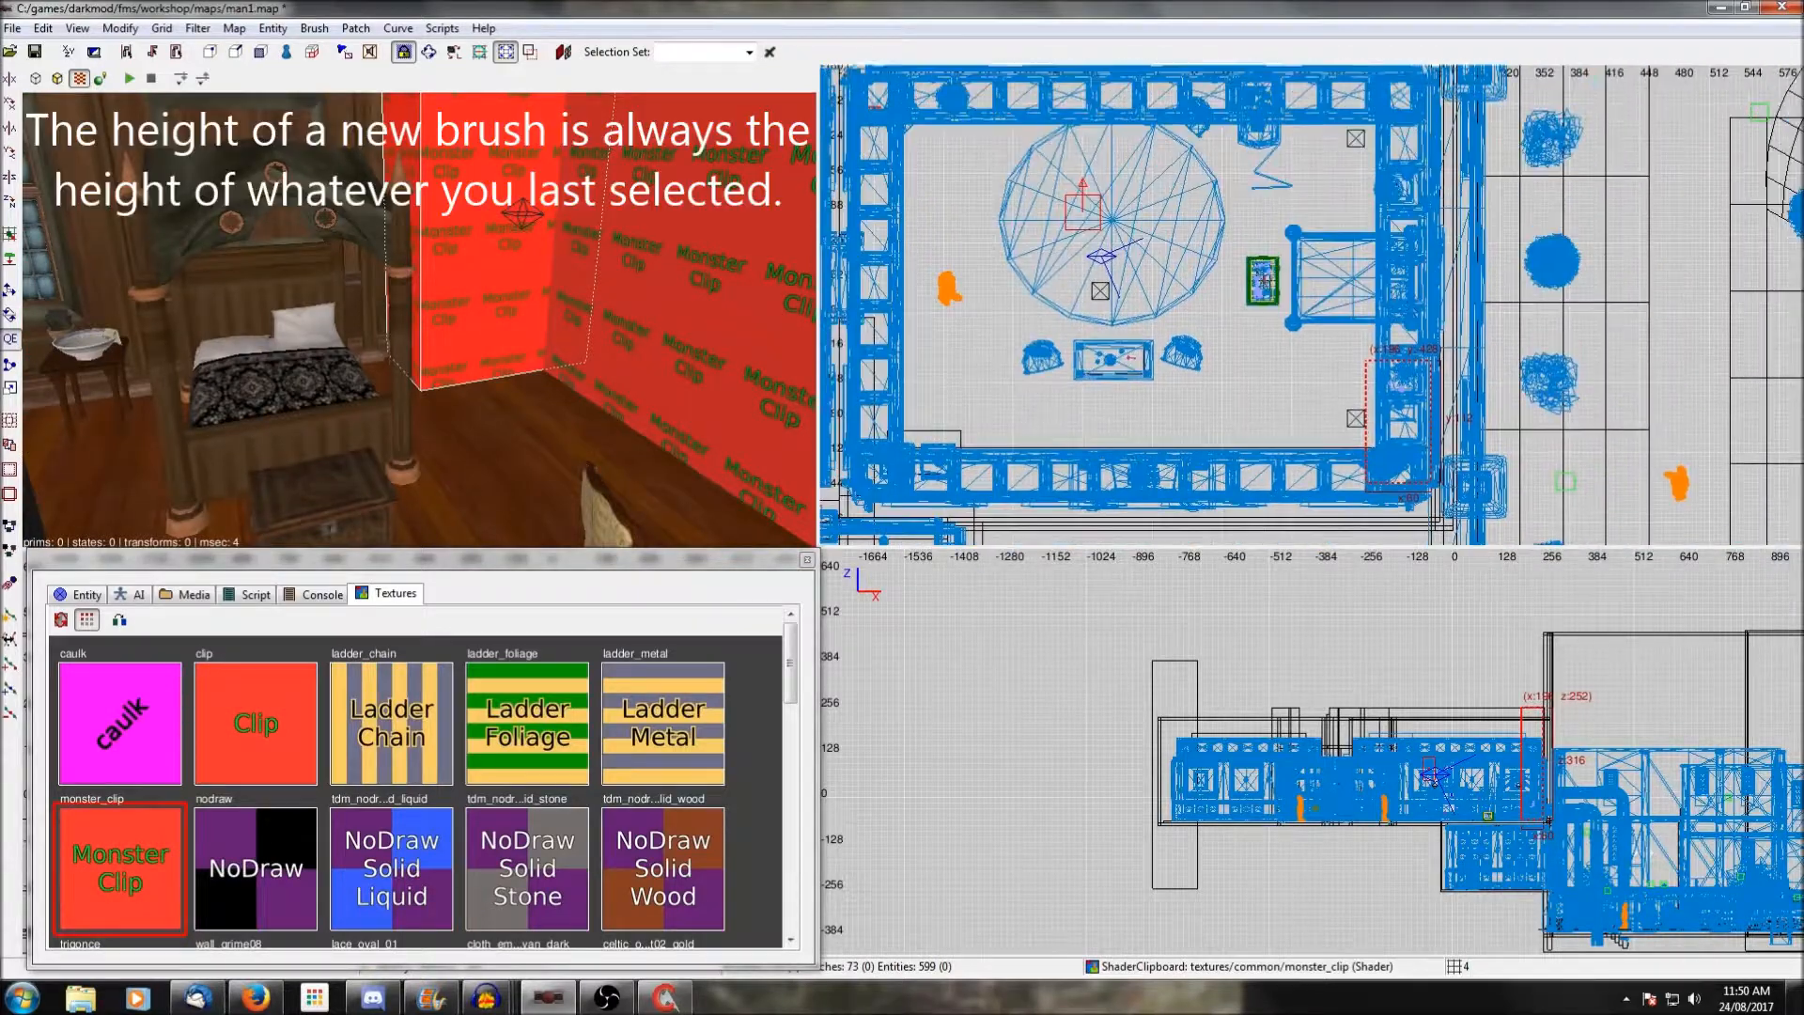
left_click_drag(1395, 331, 1417, 107)
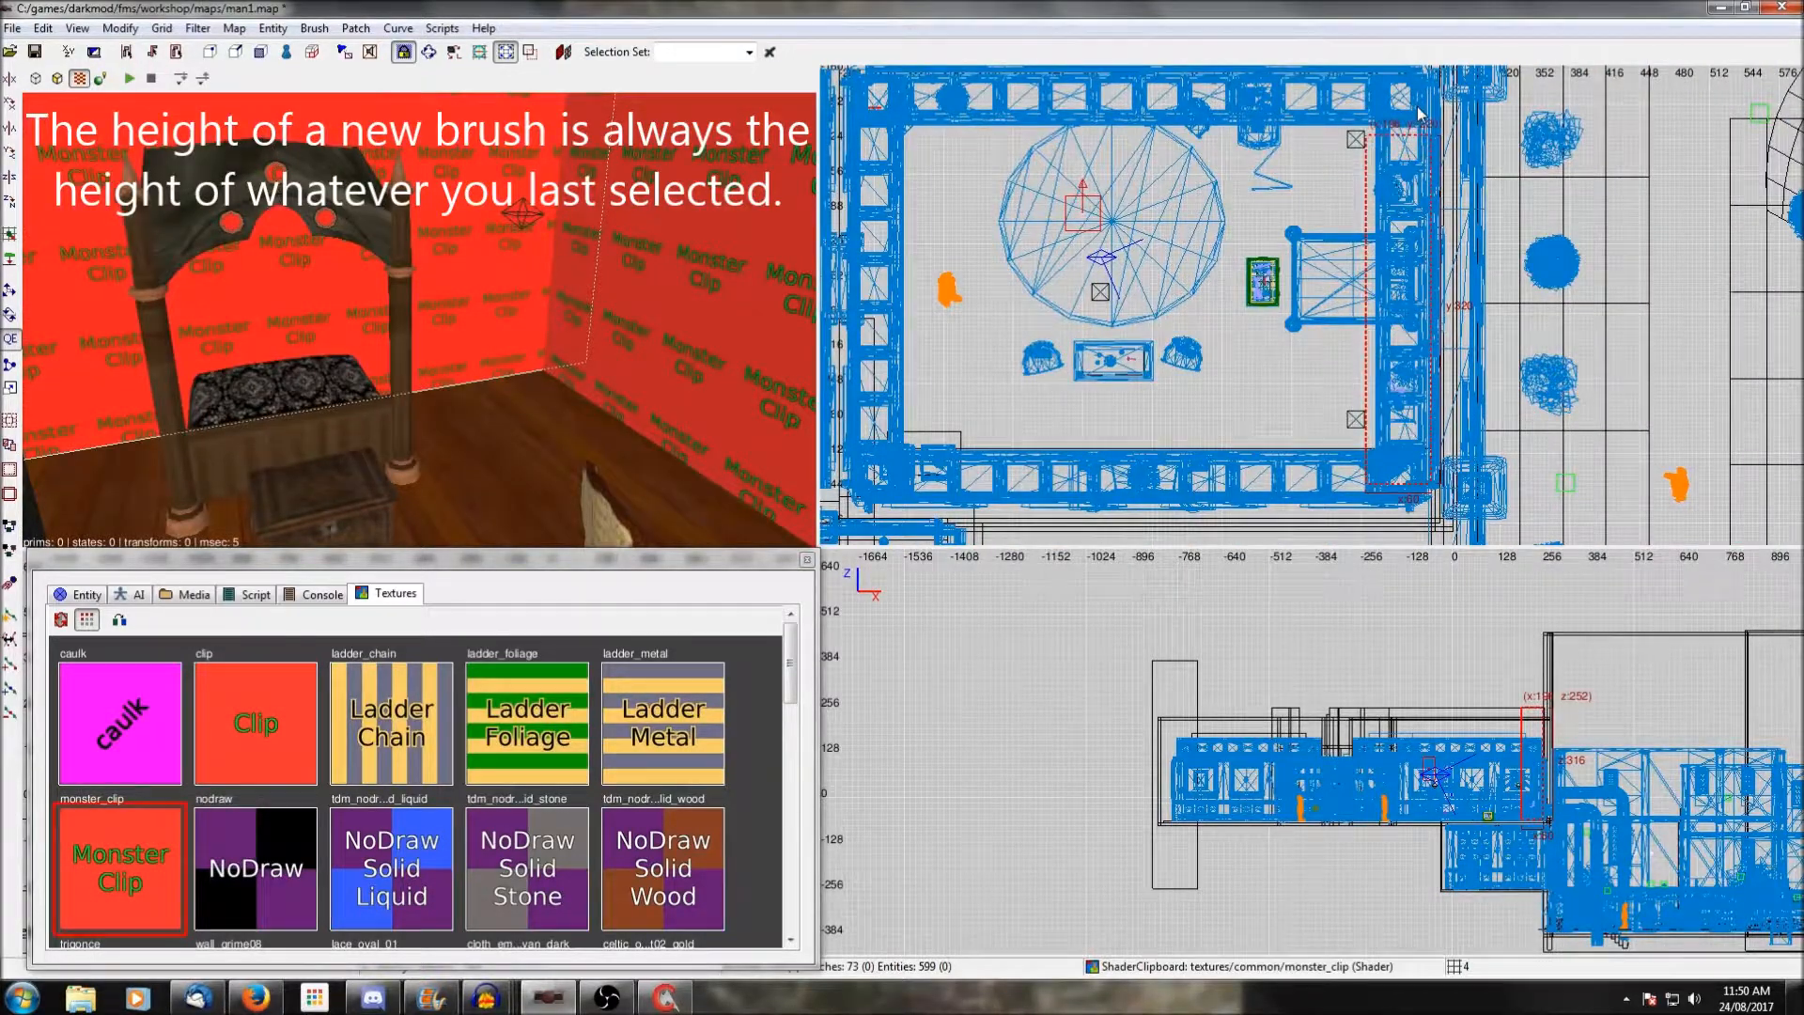
right_click_drag(1419, 113, 1431, 220)
left_click_drag(1409, 226, 1425, 153)
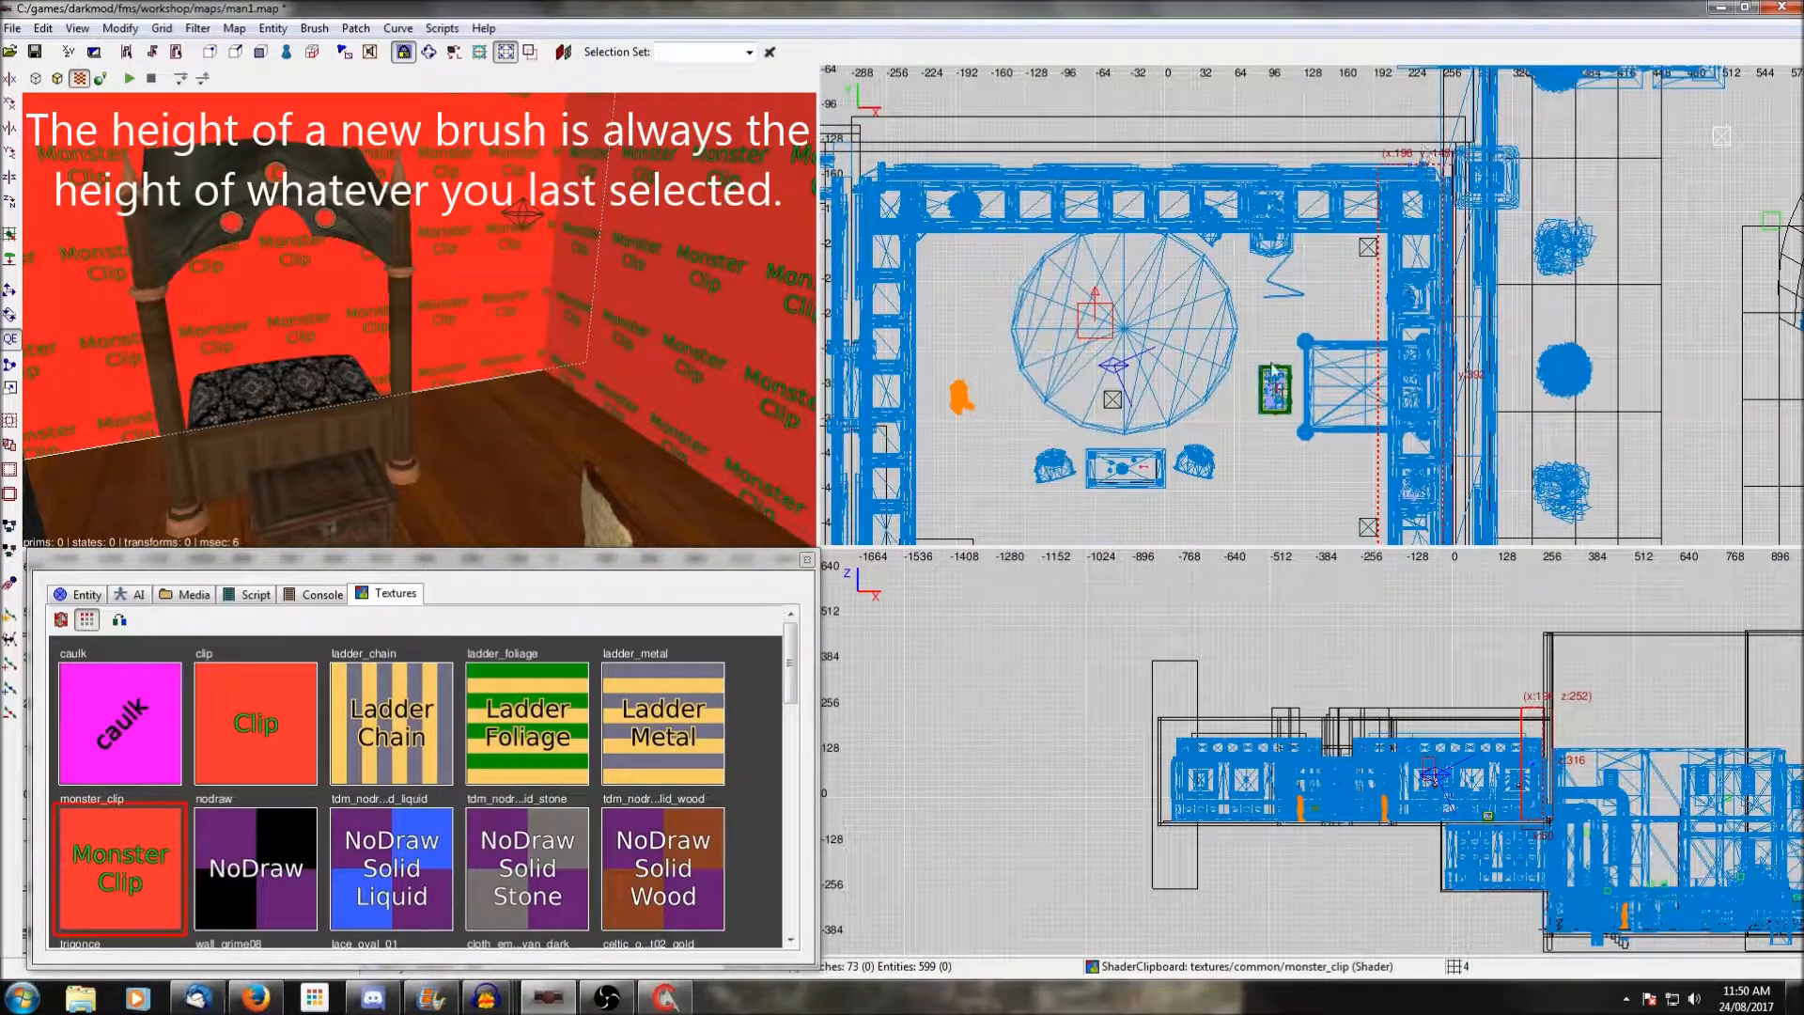
Draw a monster_clip brush 120 units wide from x 92, y -304 over the bed and fit its edges around it.
key("Escape")
left_click_drag(1292, 319, 1397, 452)
left_click_drag(1278, 402, 1250, 407)
left_click_drag(1312, 320, 1317, 322)
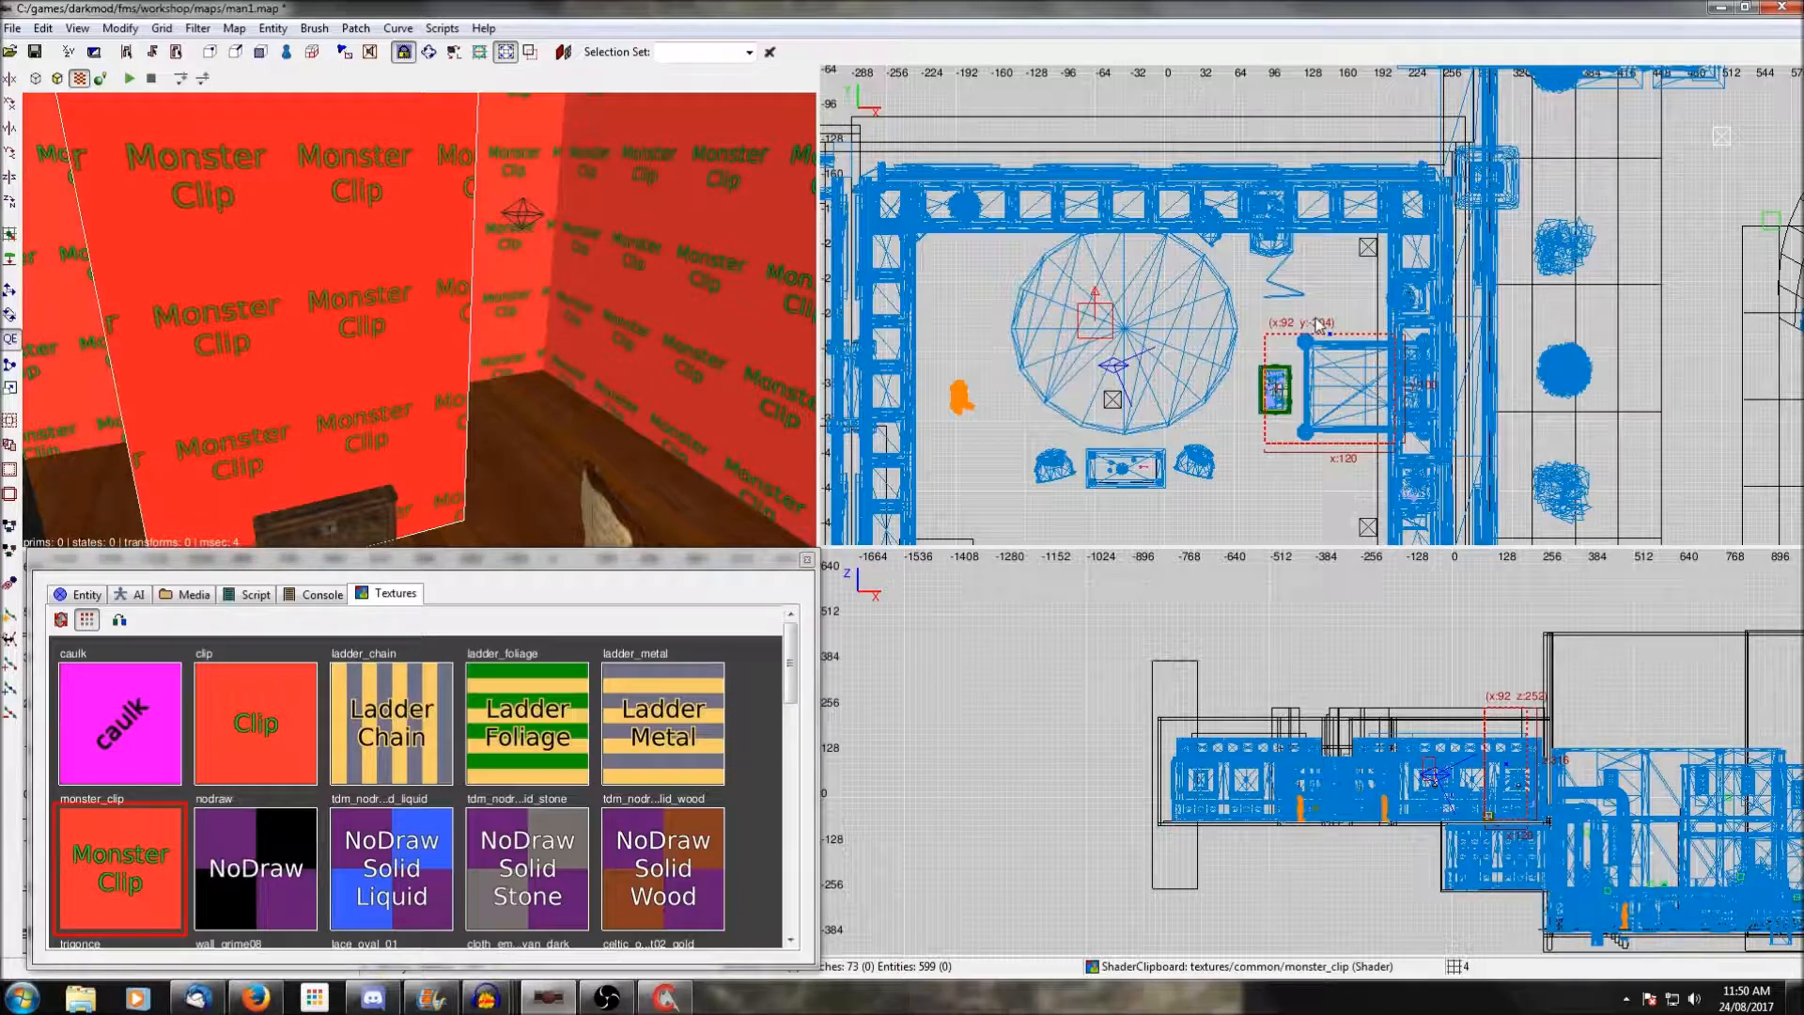
left_click_drag(1314, 474, 1315, 470)
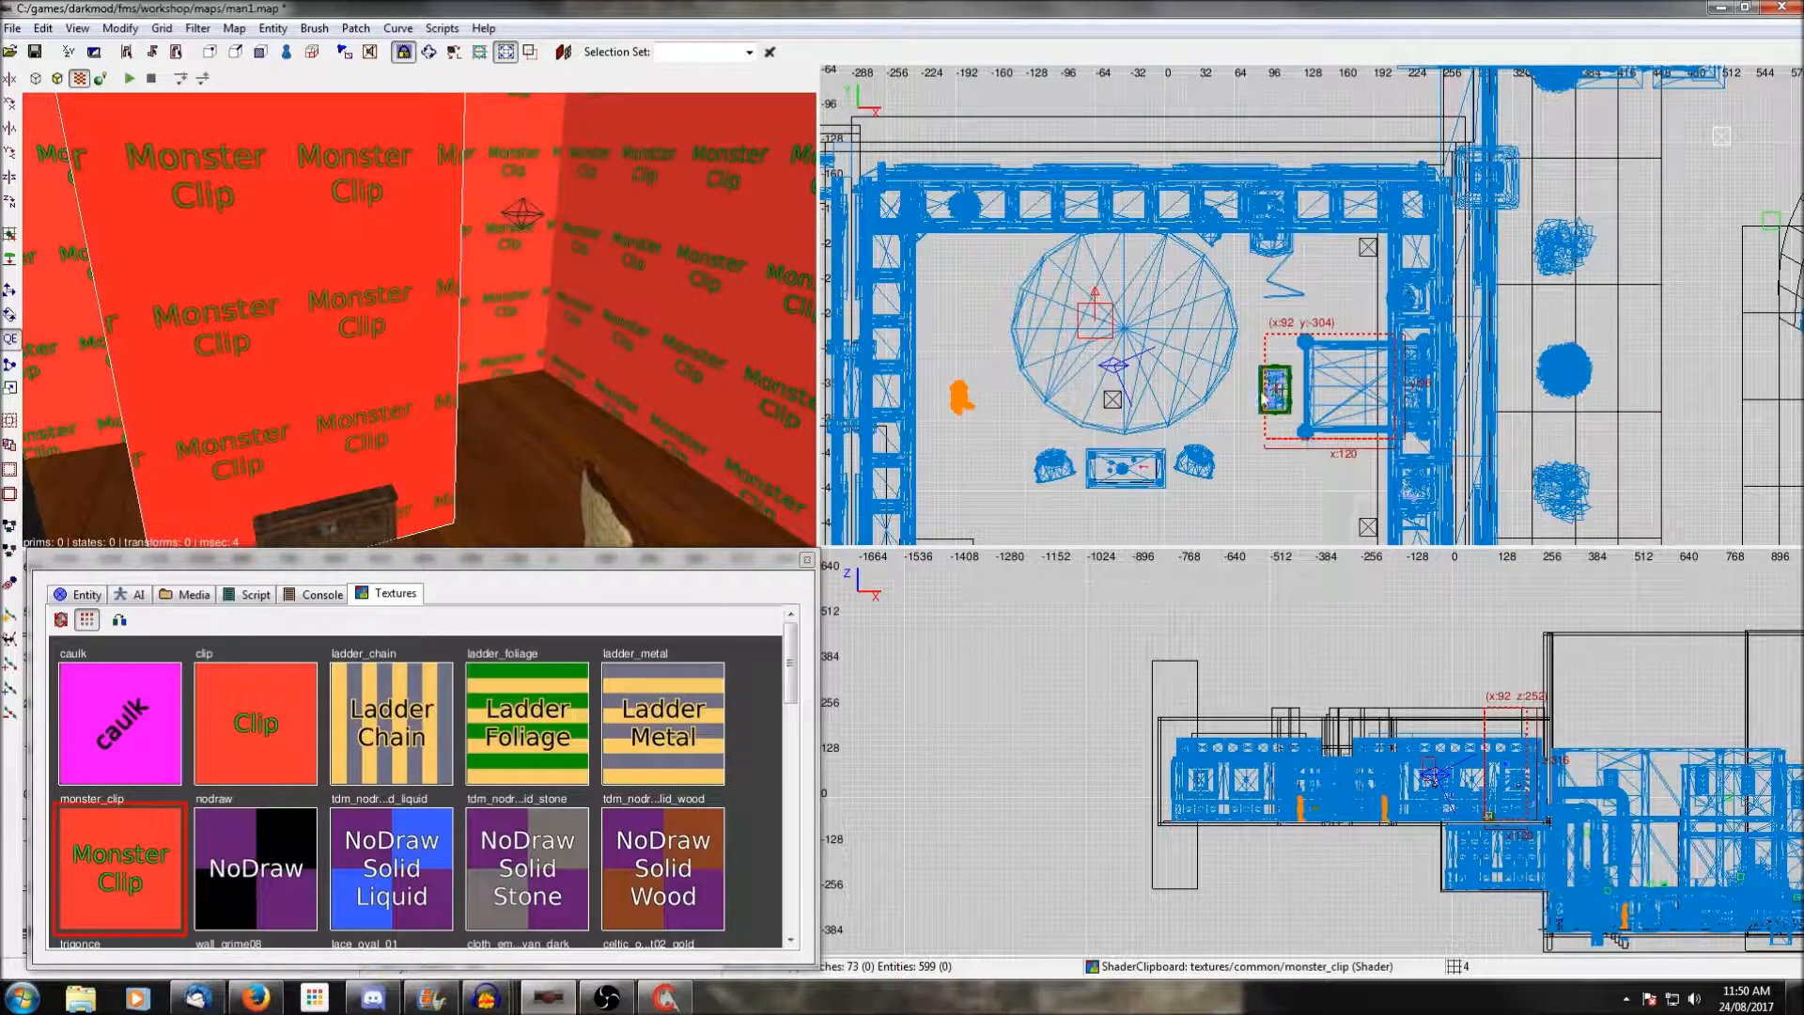
Widen the monster clip brush around the bed westward so it clears the chest at the bed's foot.
left_click_drag(1263, 399, 1260, 400)
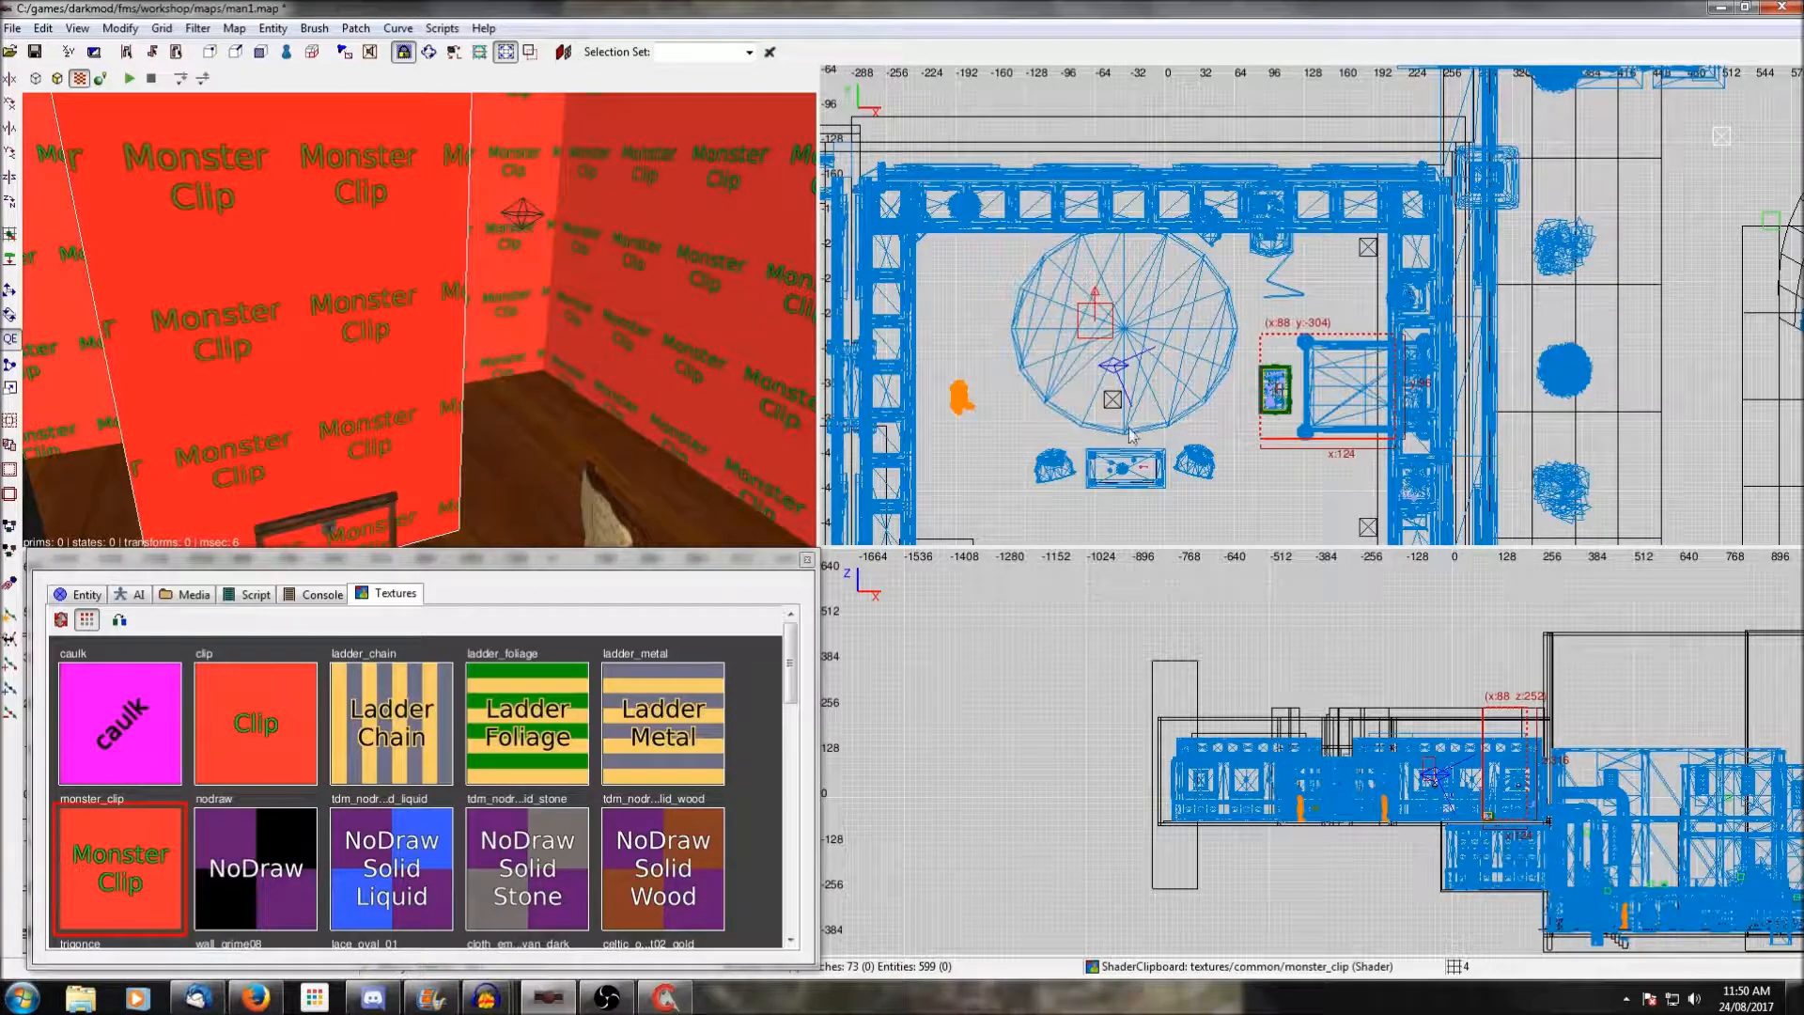
left_click_drag(1248, 405, 1244, 404)
key("Escape")
Draw a monster clip brush 172 units wide around the table and two chairs, with its north edge at y -400.
right_click(552, 404)
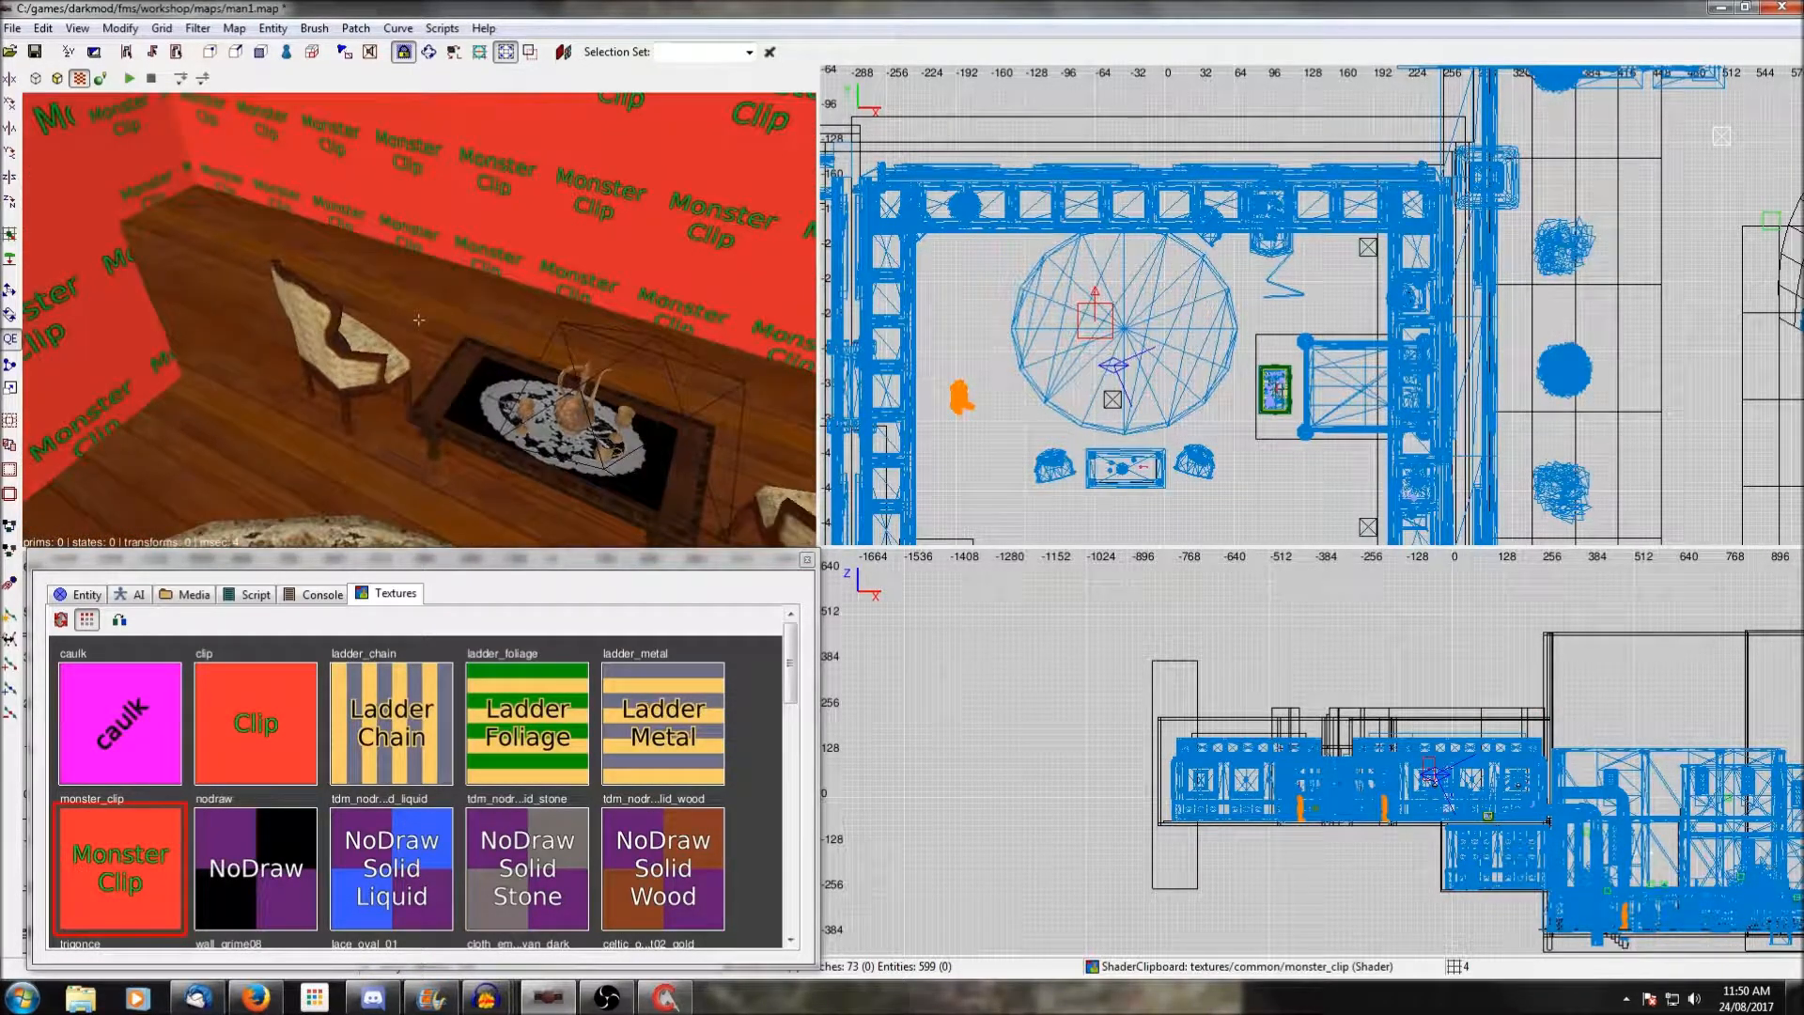
right_click_drag(1355, 469, 1482, 382)
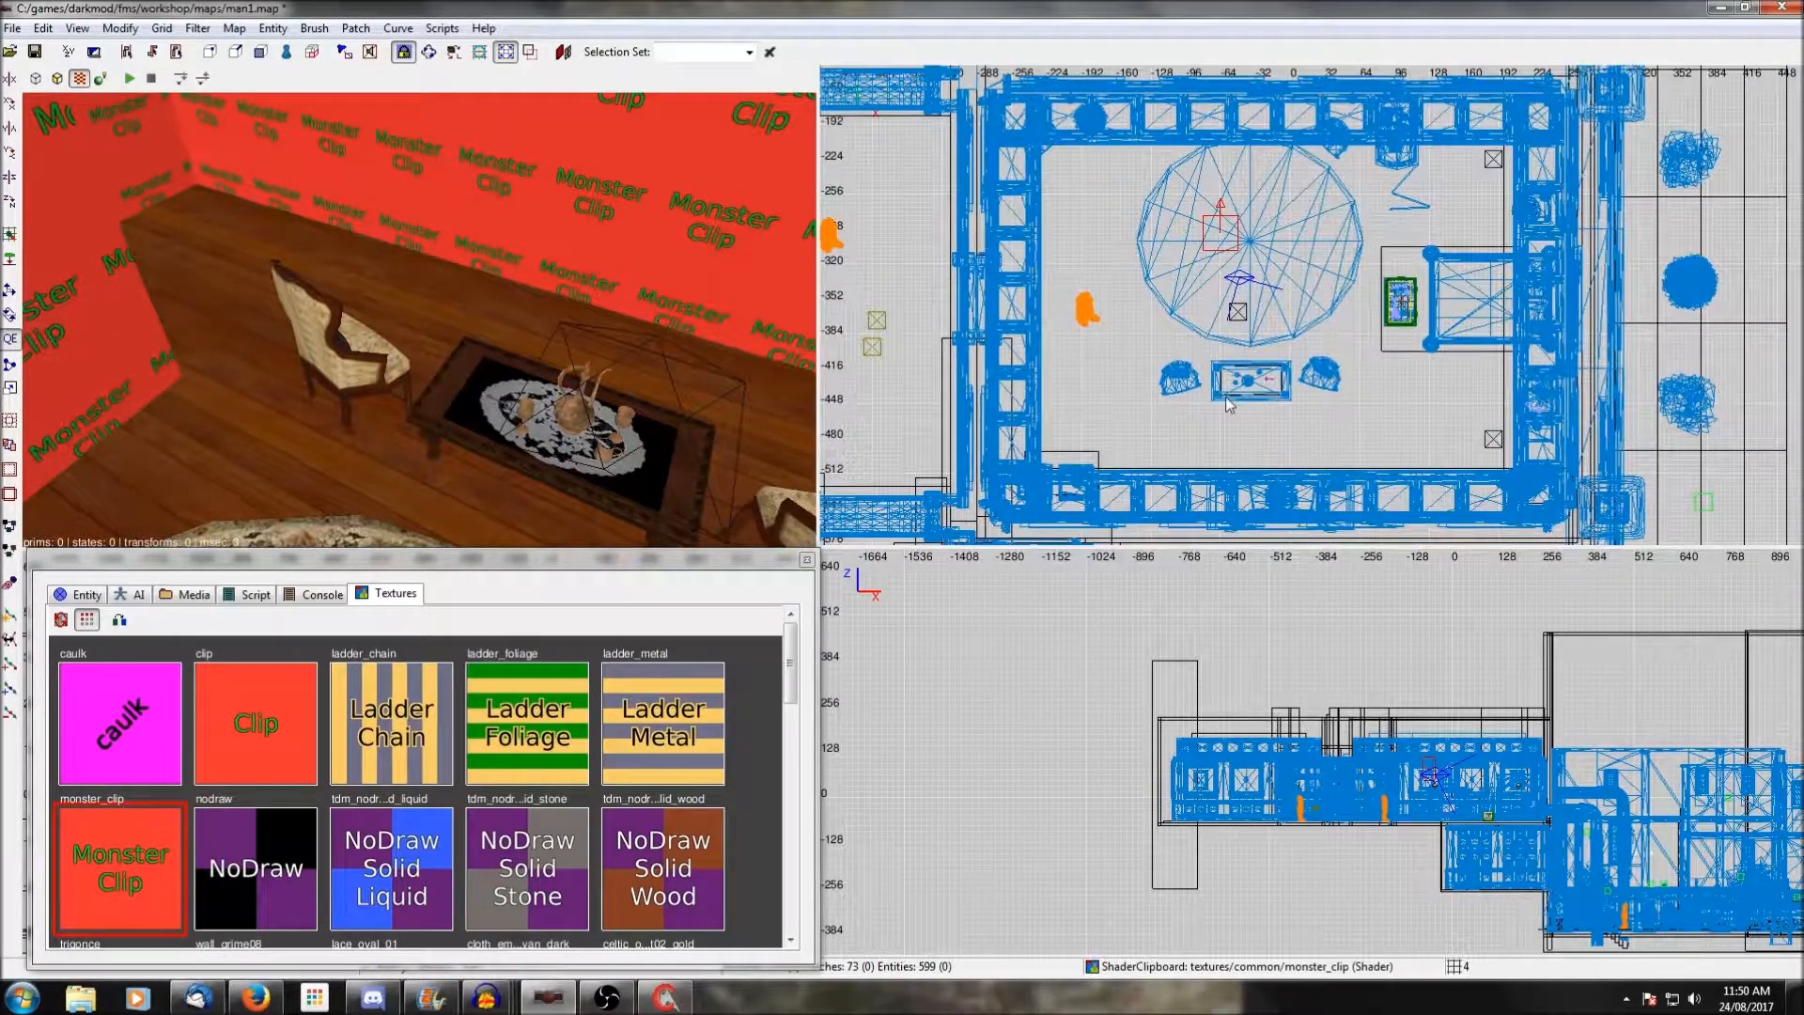
left_click_drag(1155, 347, 1344, 402)
scroll(1341, 404, "up", 5)
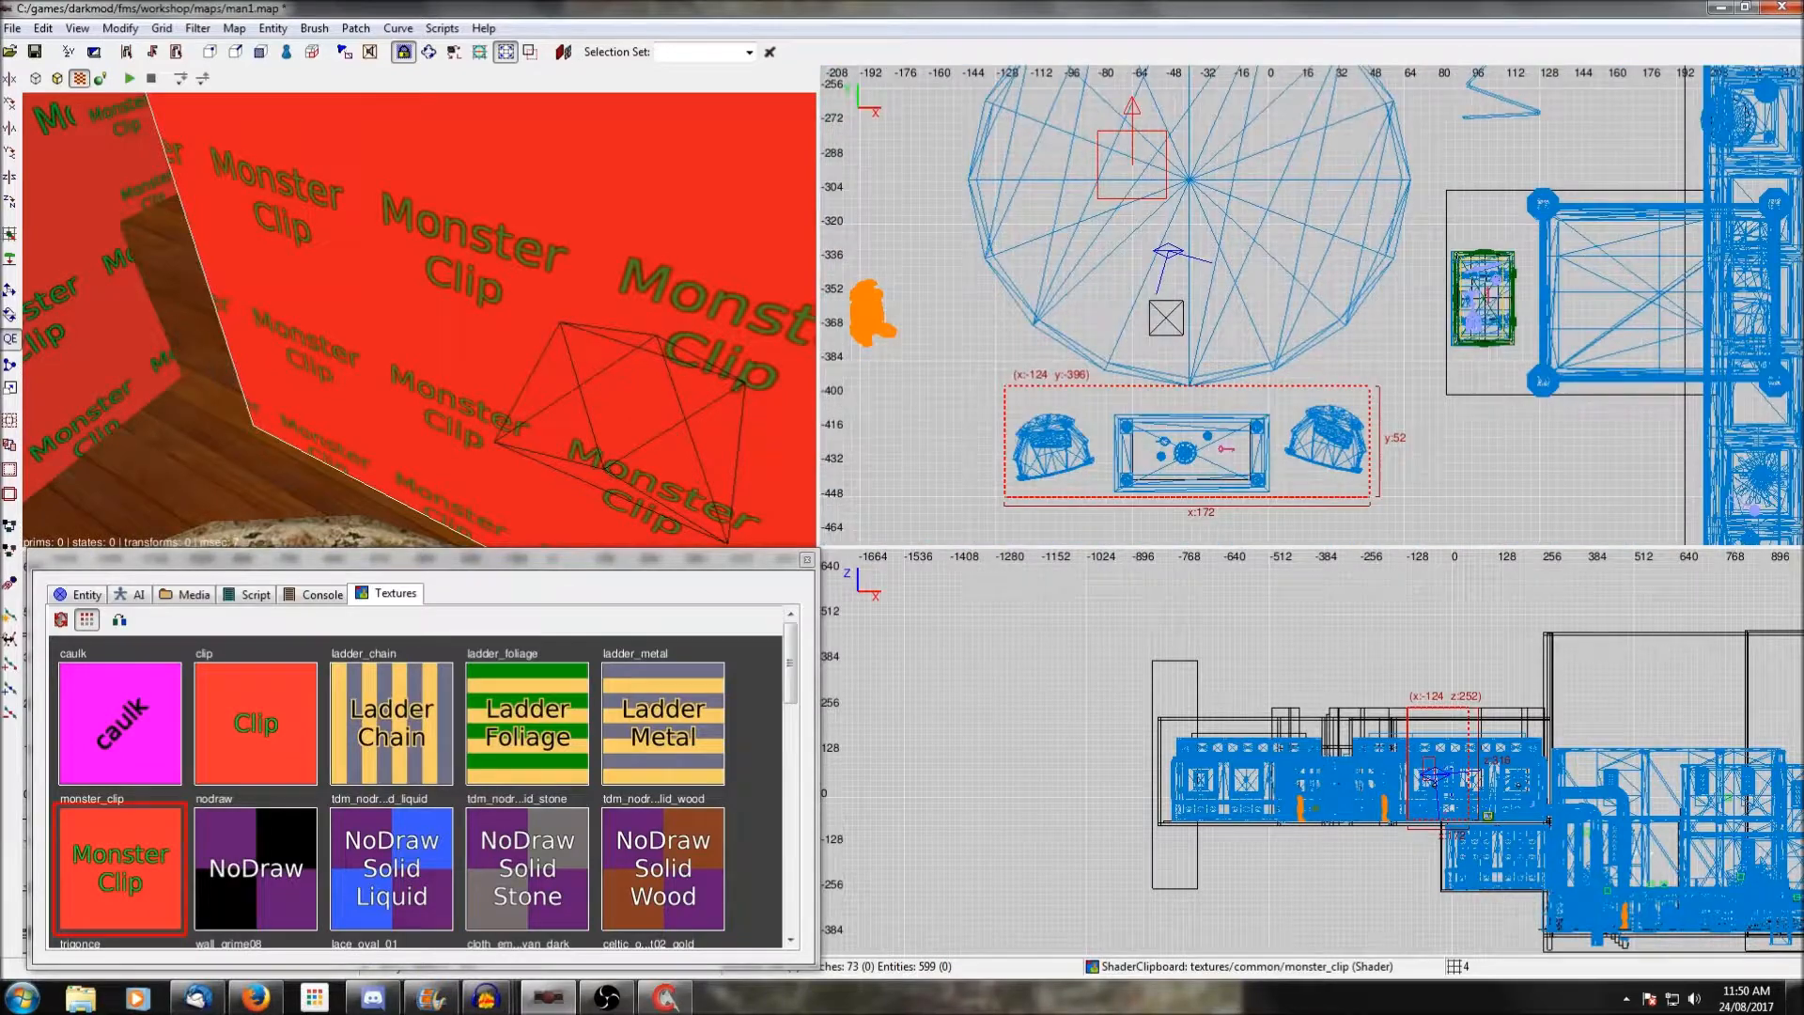
left_click_drag(1285, 320, 1282, 328)
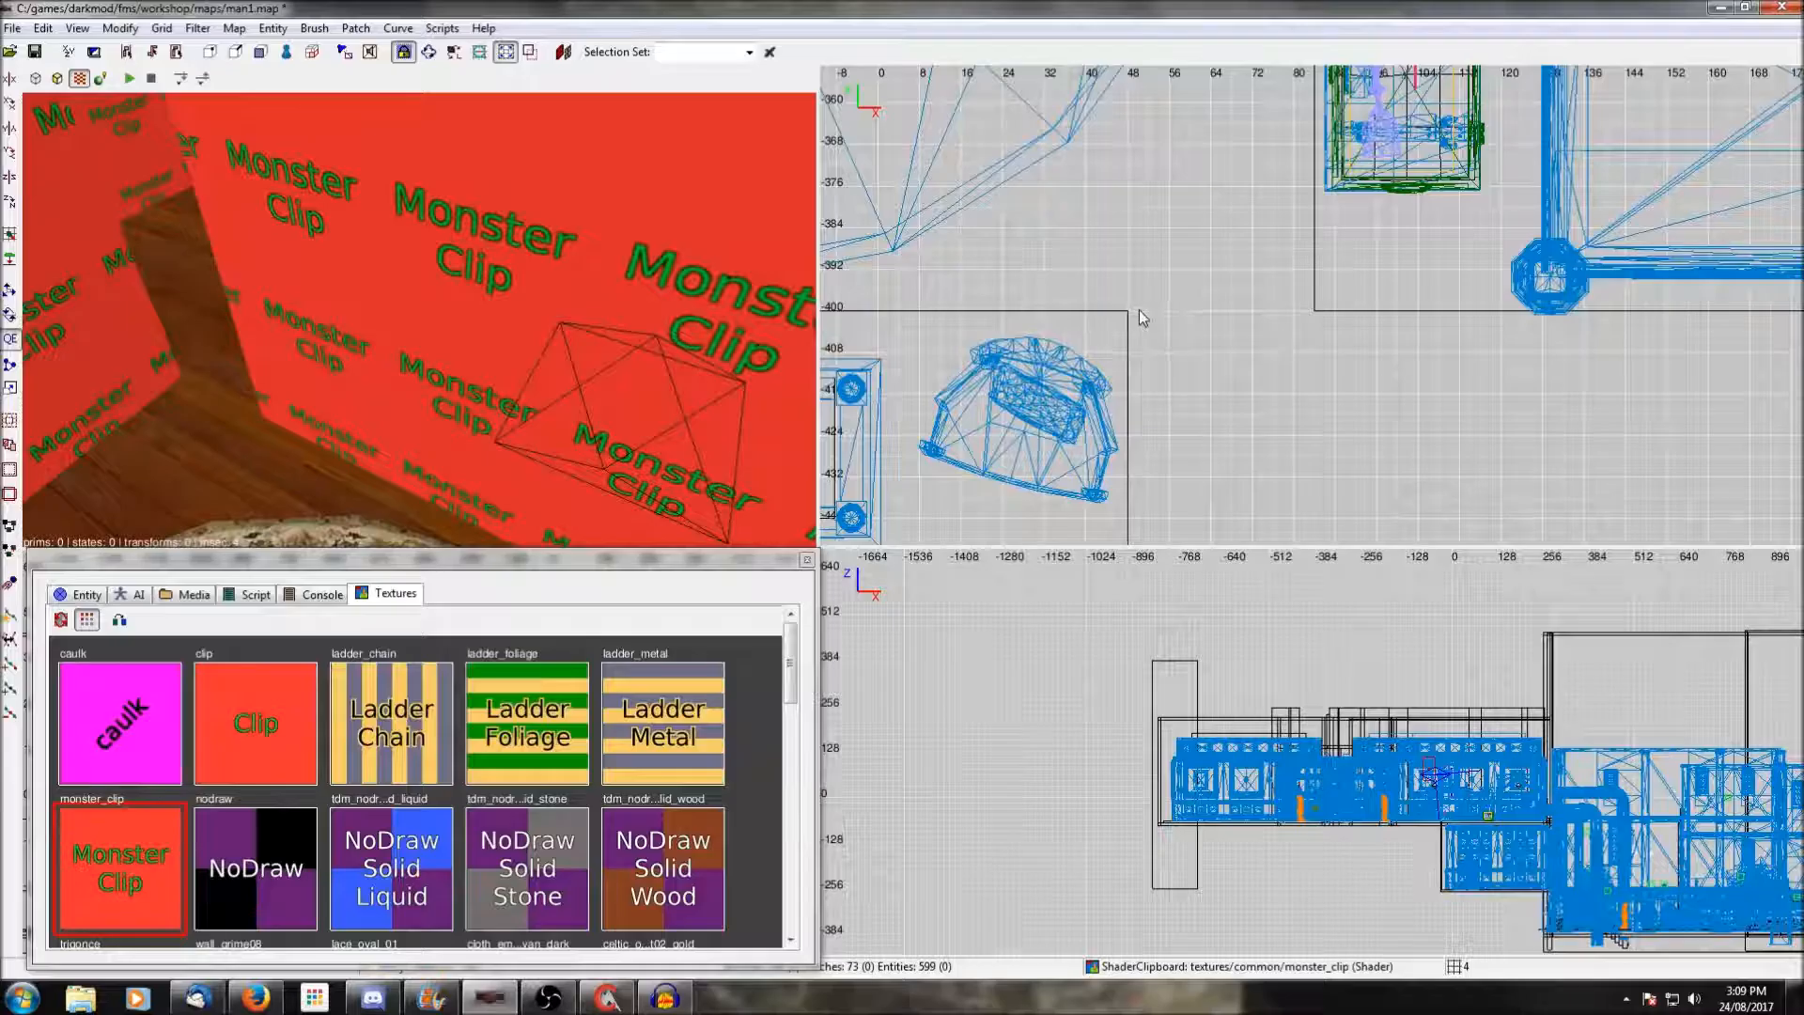
Draw a 36 by 36 unit test brush east of the chairs and move it to gauge the gap near the bed.
mouse_move(1147, 310)
left_mouse_down()
mouse_move(1273, 395)
mouse_move(1321, 470)
mouse_move(1317, 509)
mouse_move(1335, 504)
left_mouse_up()
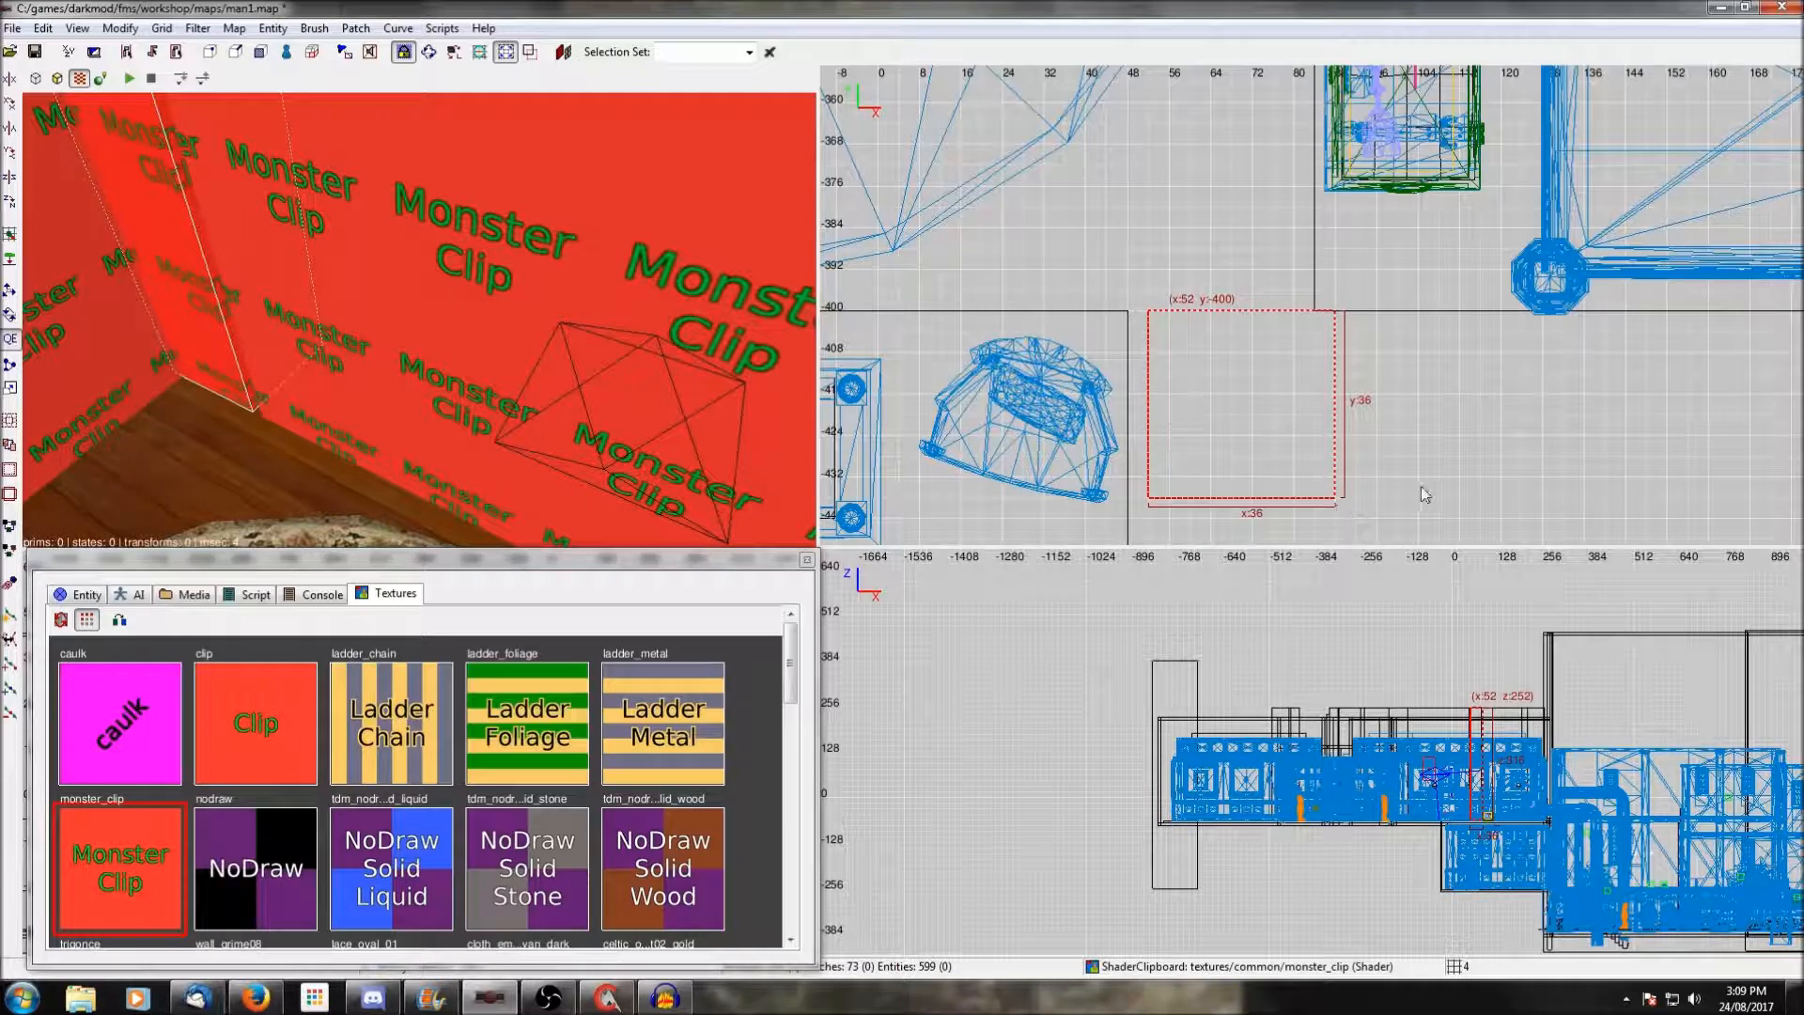
right_click_drag(1376, 452, 1330, 352)
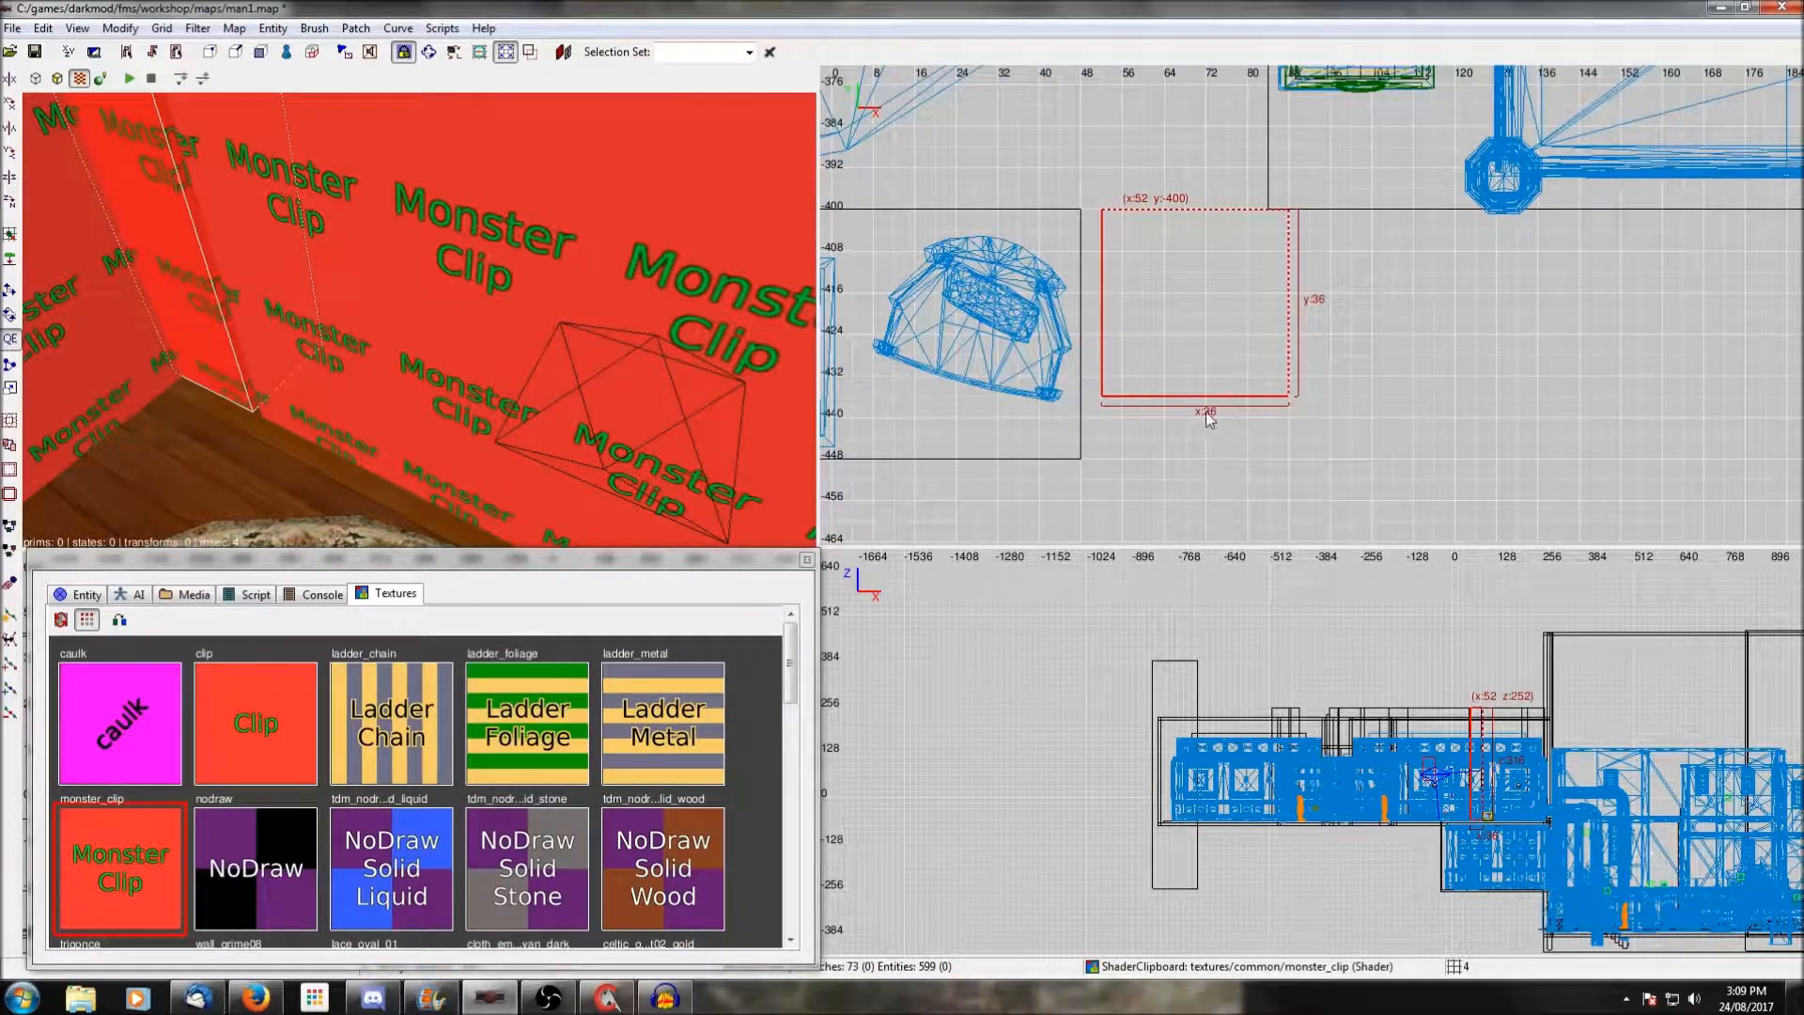
mouse_move(1226, 313)
left_mouse_down()
mouse_move(1198, 304)
mouse_move(1199, 194)
left_mouse_up()
right_click_drag(1084, 155, 1176, 280)
mouse_move(1214, 321)
left_mouse_down()
mouse_move(1229, 216)
mouse_move(1225, 378)
mouse_move(1225, 269)
mouse_move(1225, 360)
left_mouse_up()
Move the test brush north past the bed's clip brush to check the walking clearance around it.
scroll(1400, 244, "down", 4)
mouse_move(1275, 328)
right_mouse_down()
mouse_move(1252, 382)
mouse_move(1150, 472)
right_mouse_up()
left_click_drag(1159, 476, 1159, 398)
mouse_move(1158, 399)
right_mouse_down()
mouse_move(1172, 216)
mouse_move(1200, 187)
mouse_move(1356, 270)
mouse_move(1179, 457)
right_mouse_up()
left_click_drag(1182, 449, 1186, 281)
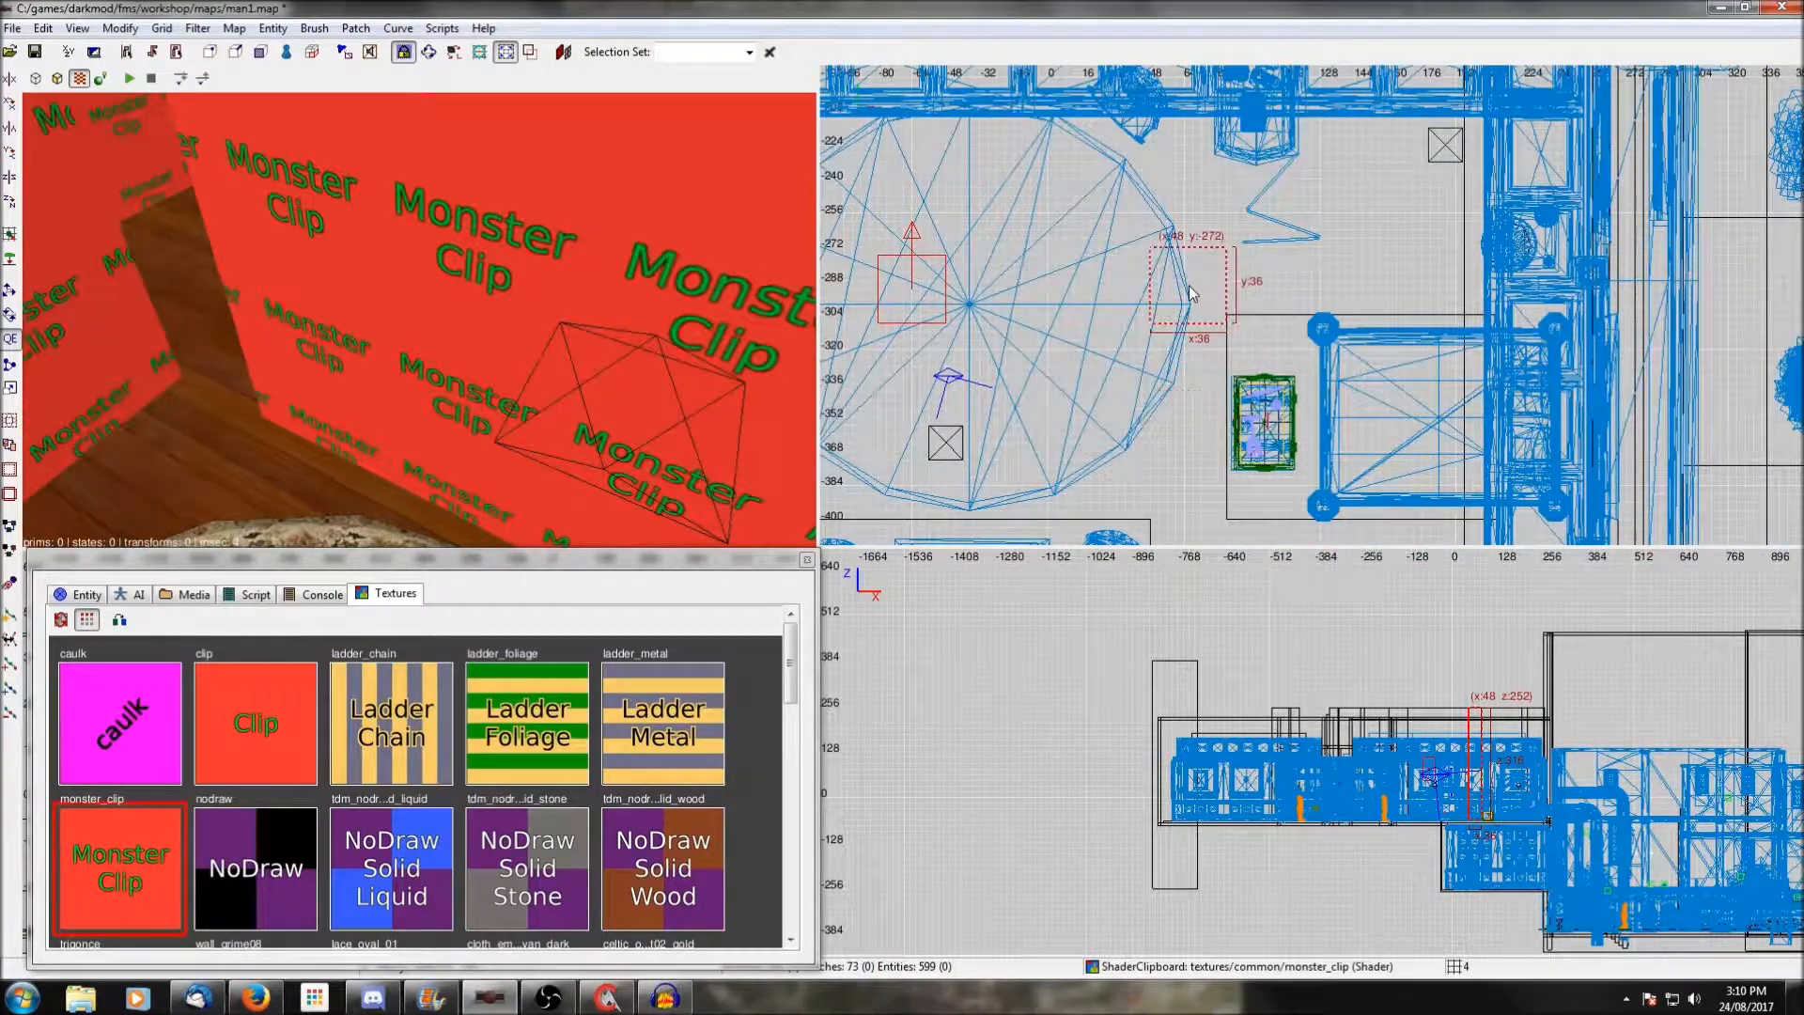
scroll(1258, 270, "up", 3)
right_click_drag(1292, 335, 1273, 276)
mouse_move(1116, 340)
left_mouse_down()
mouse_move(1115, 311)
mouse_move(1309, 333)
mouse_move(1200, 324)
mouse_move(1297, 306)
mouse_move(1346, 350)
mouse_move(1221, 334)
left_mouse_up()
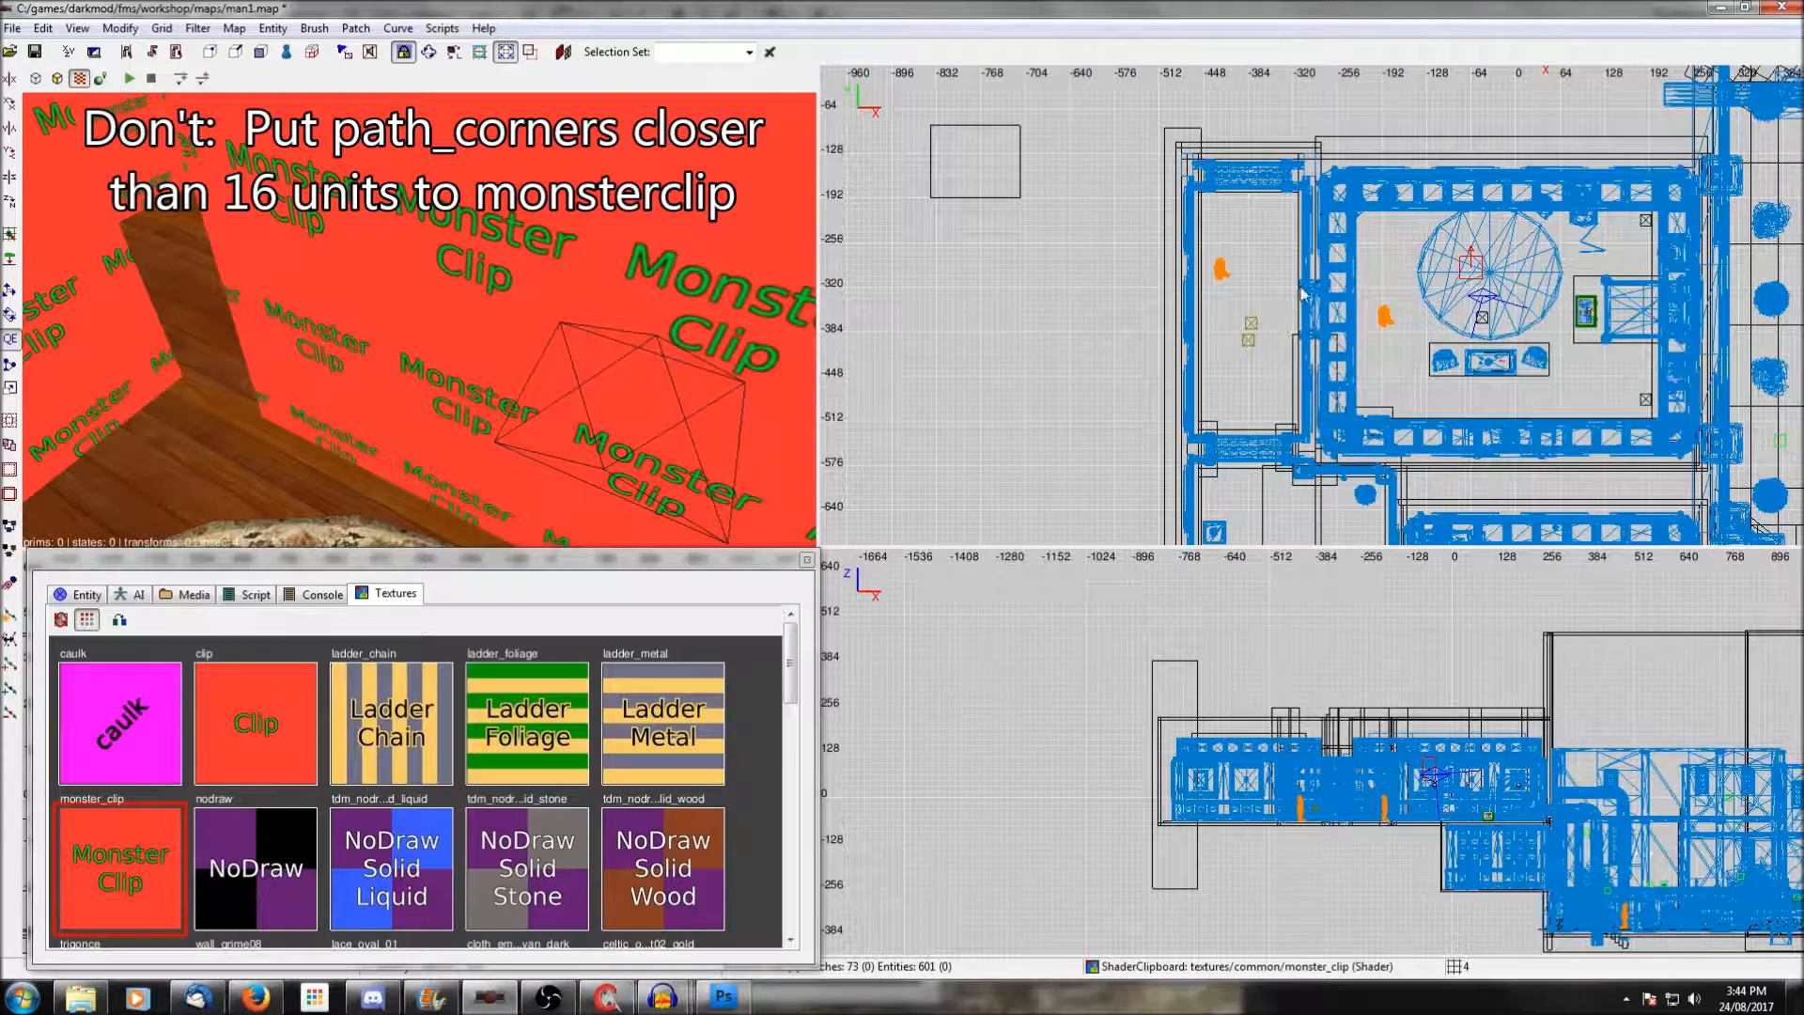
Extend the monster clip brush on the south side of the corridor door frame north to y -380.
scroll(1302, 292, "up", 5)
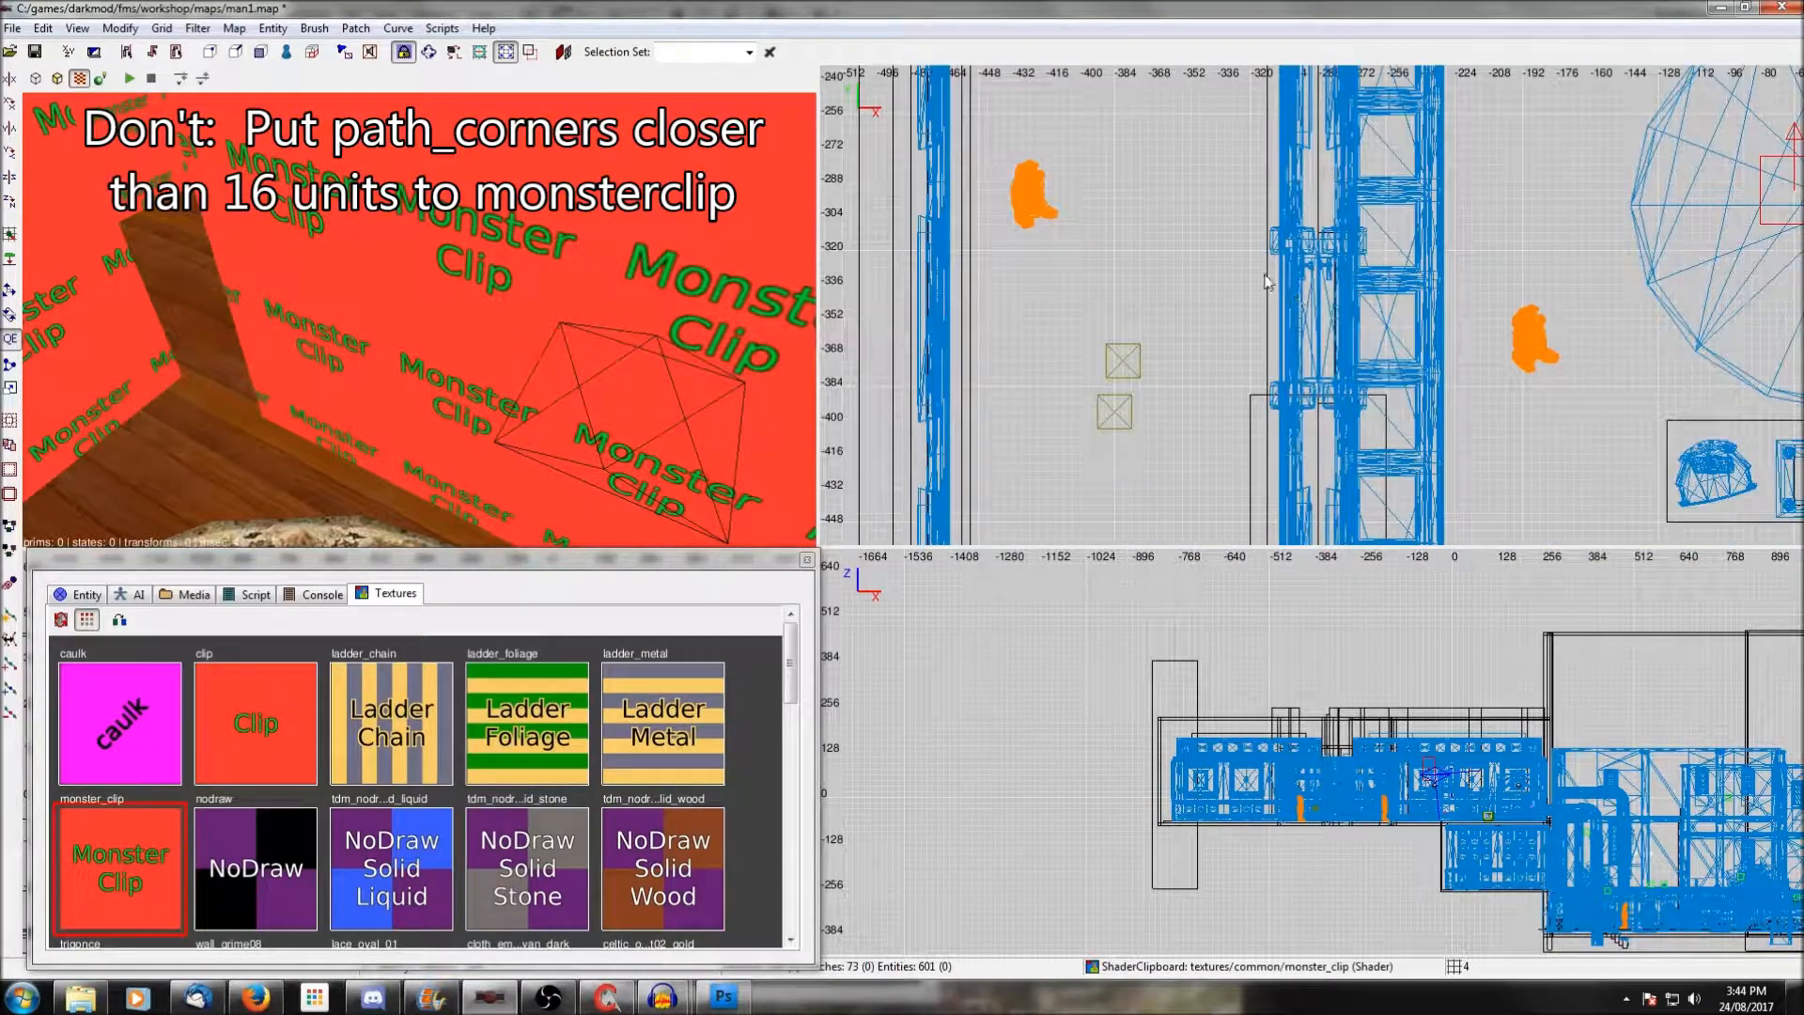
middle_click(1115, 300)
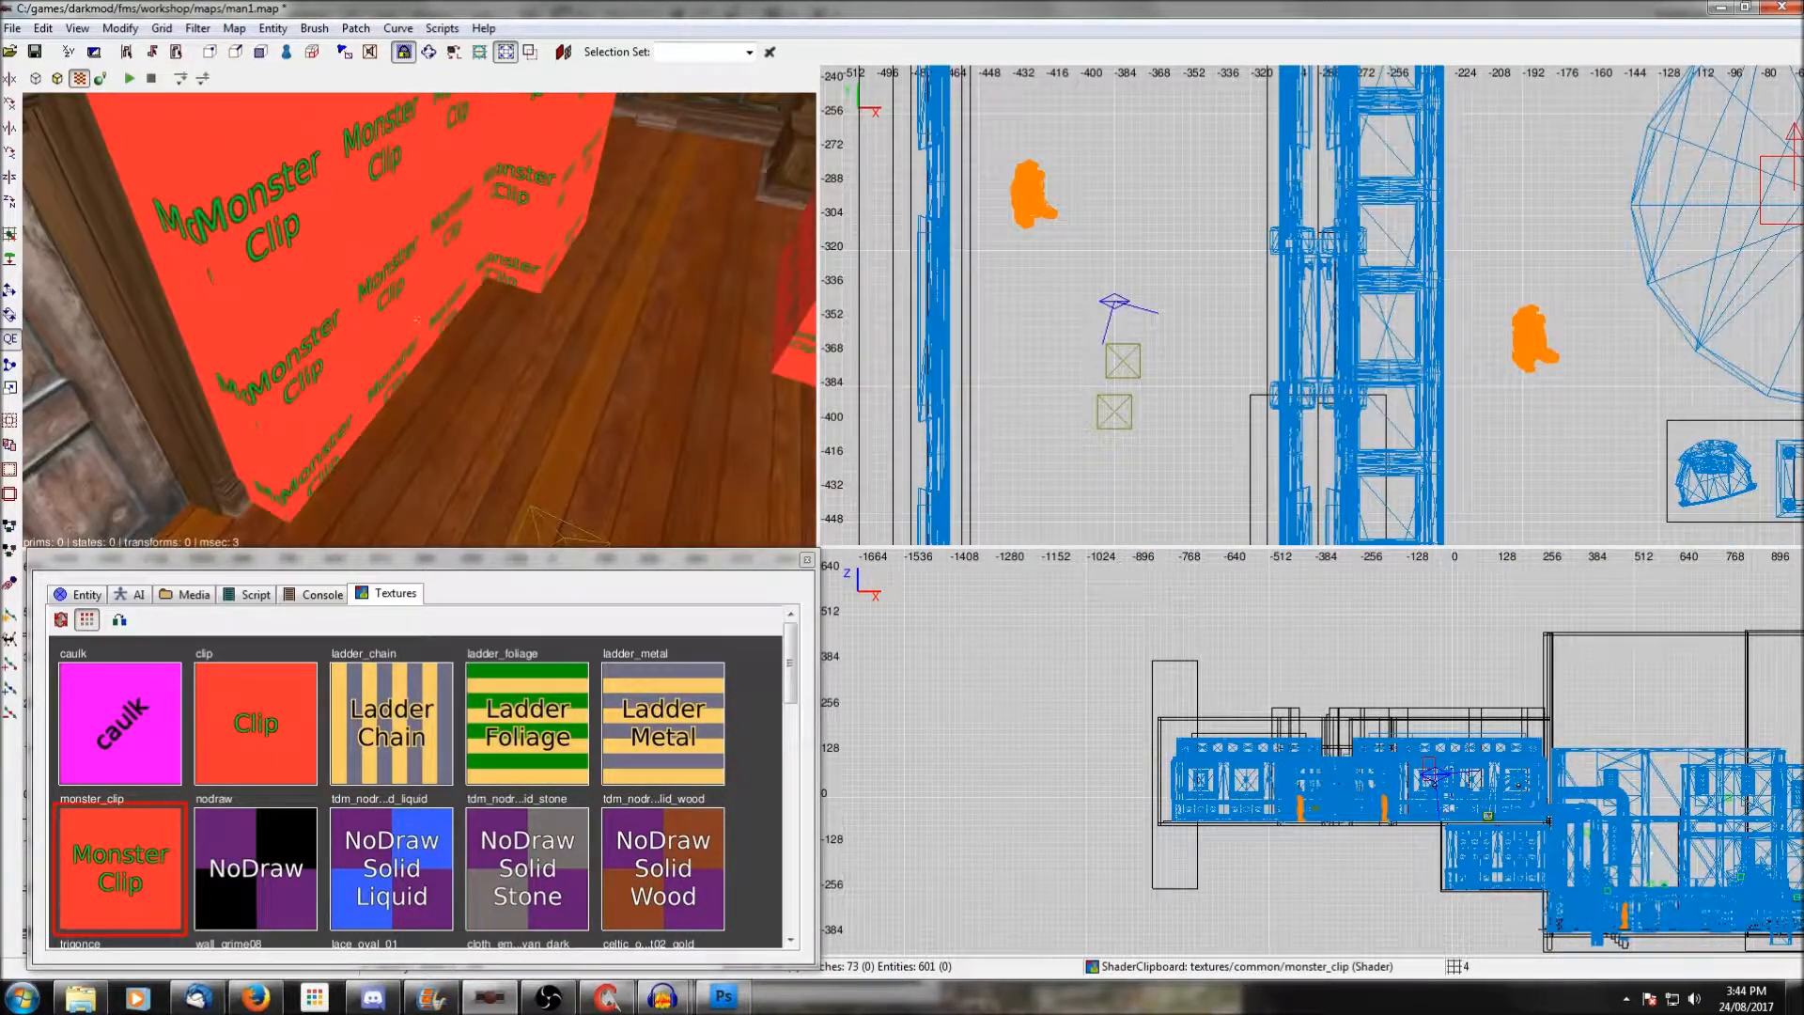
right_click(521, 385)
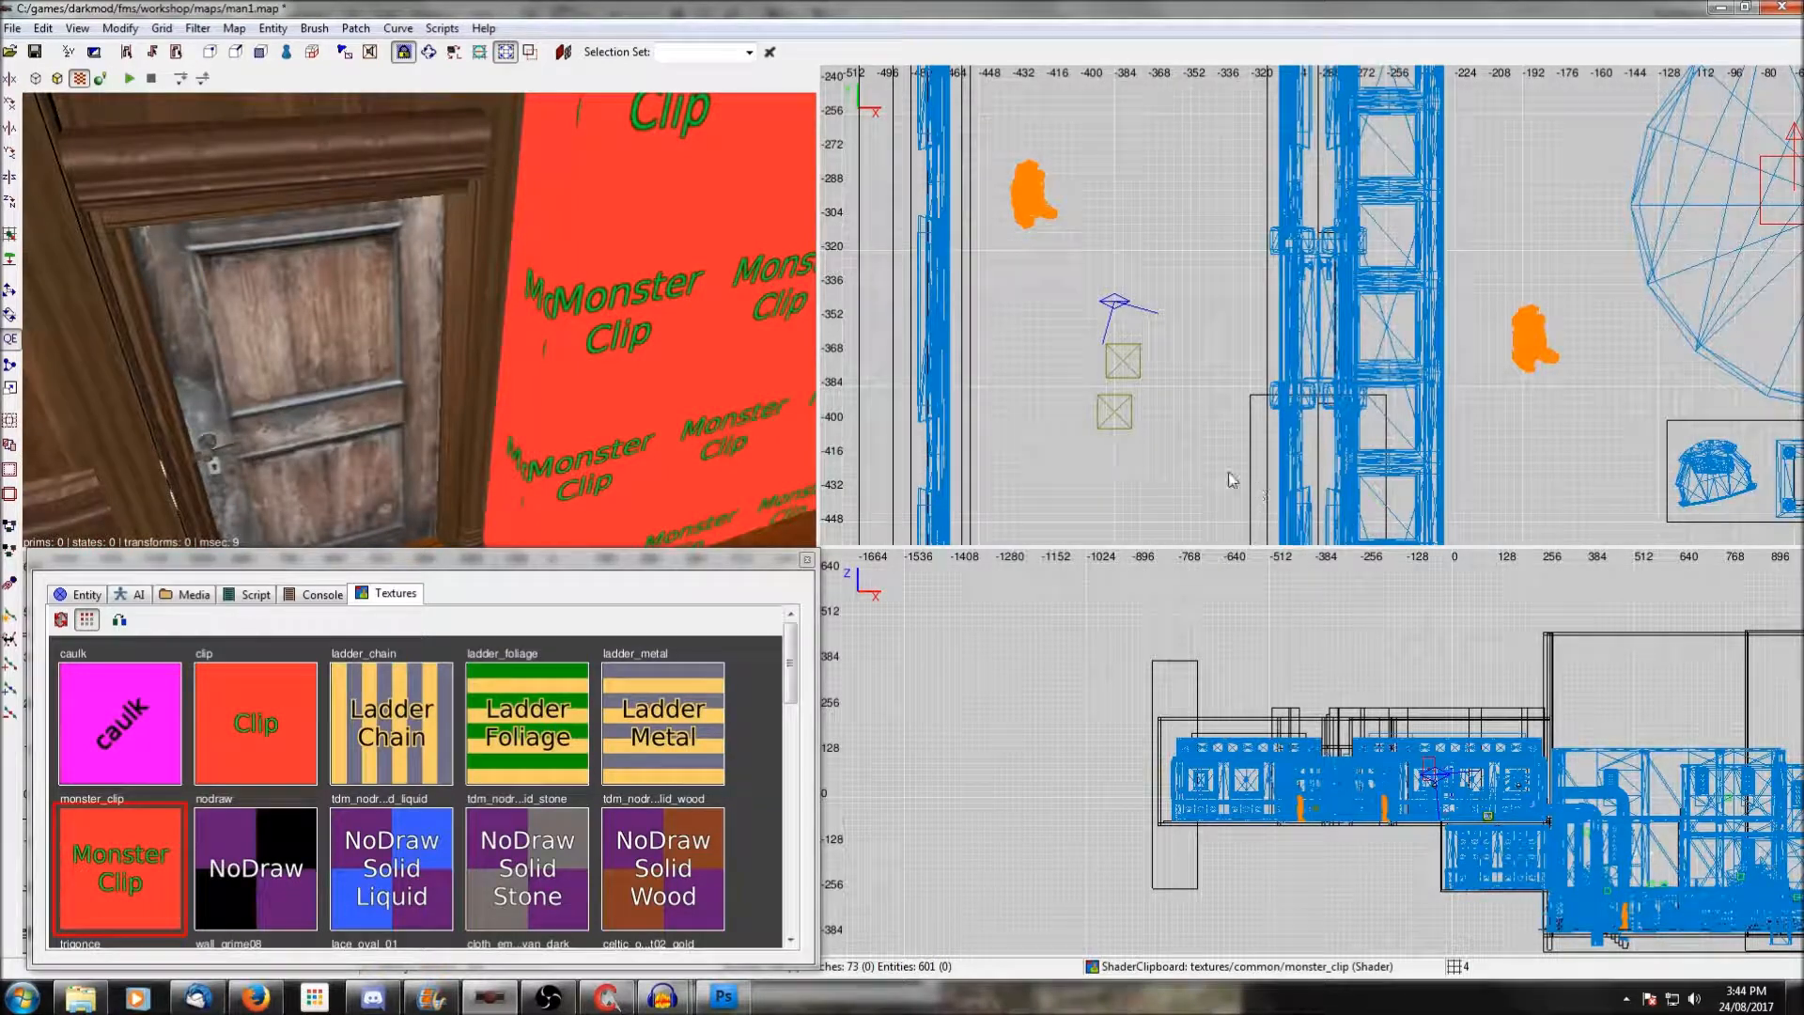
left_click(645, 451, "shift")
scroll(1219, 223, "up", 7)
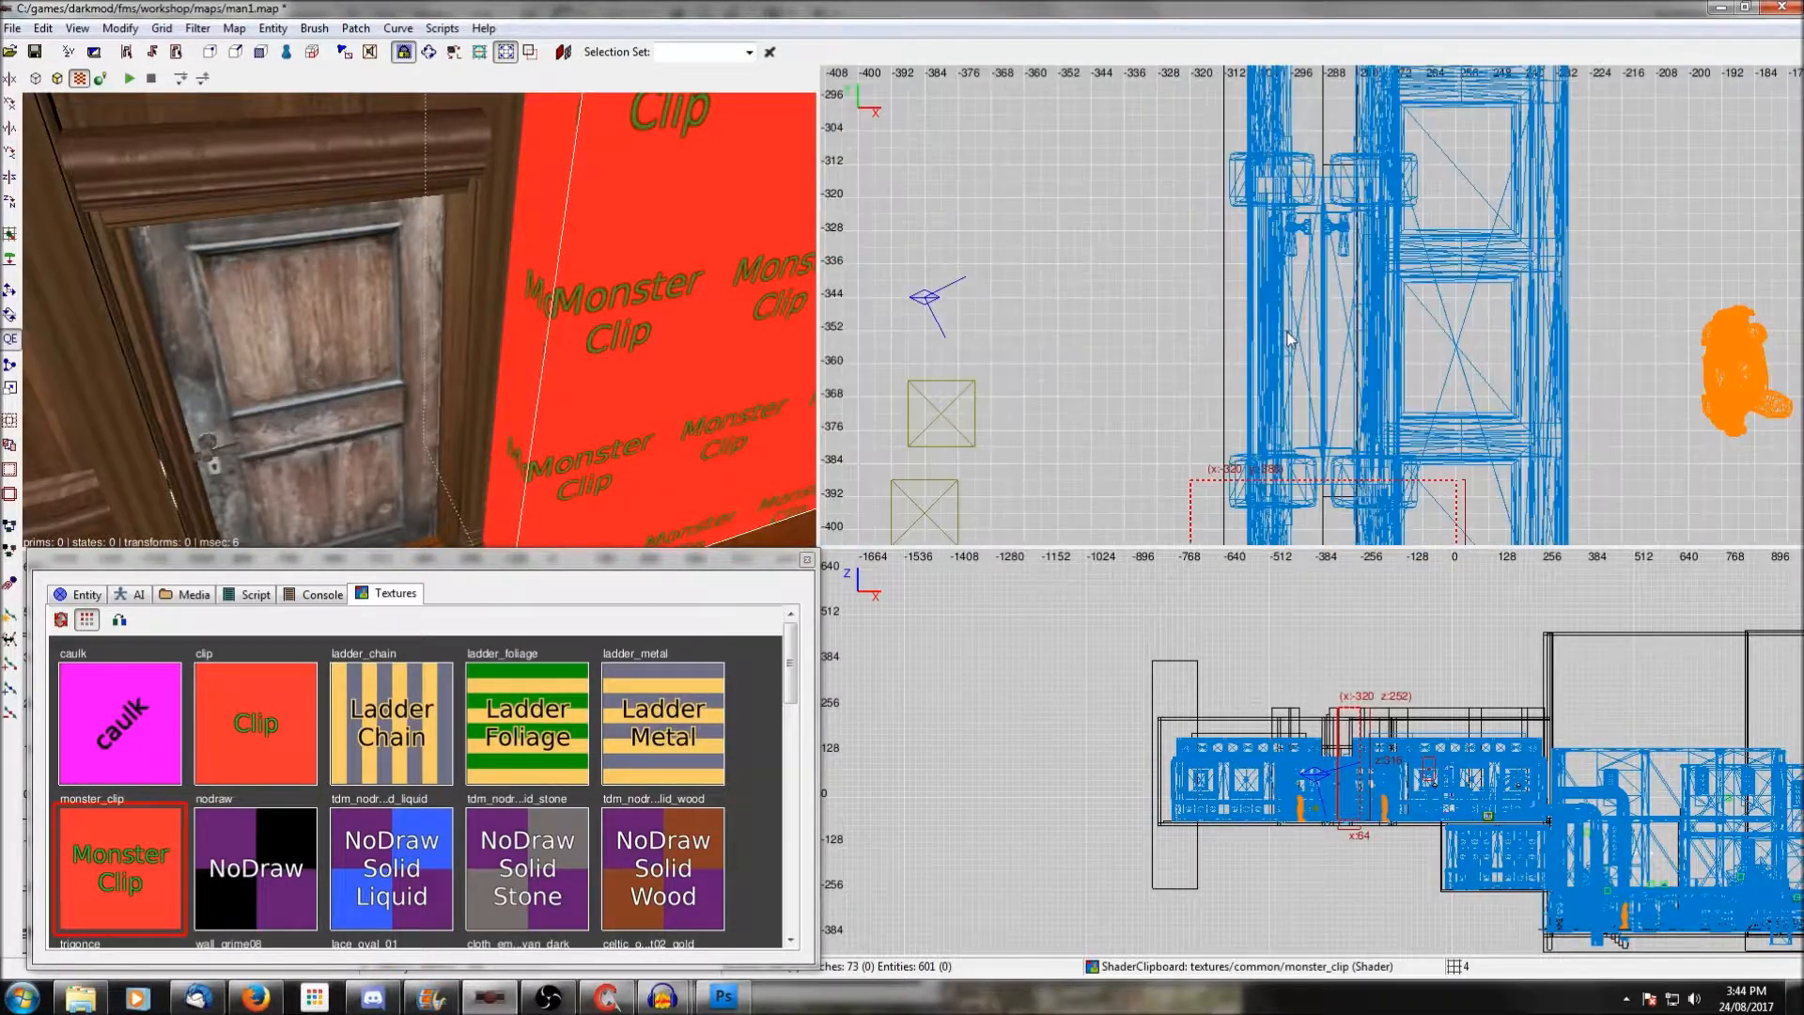
left_click_drag(1334, 416, 1332, 355)
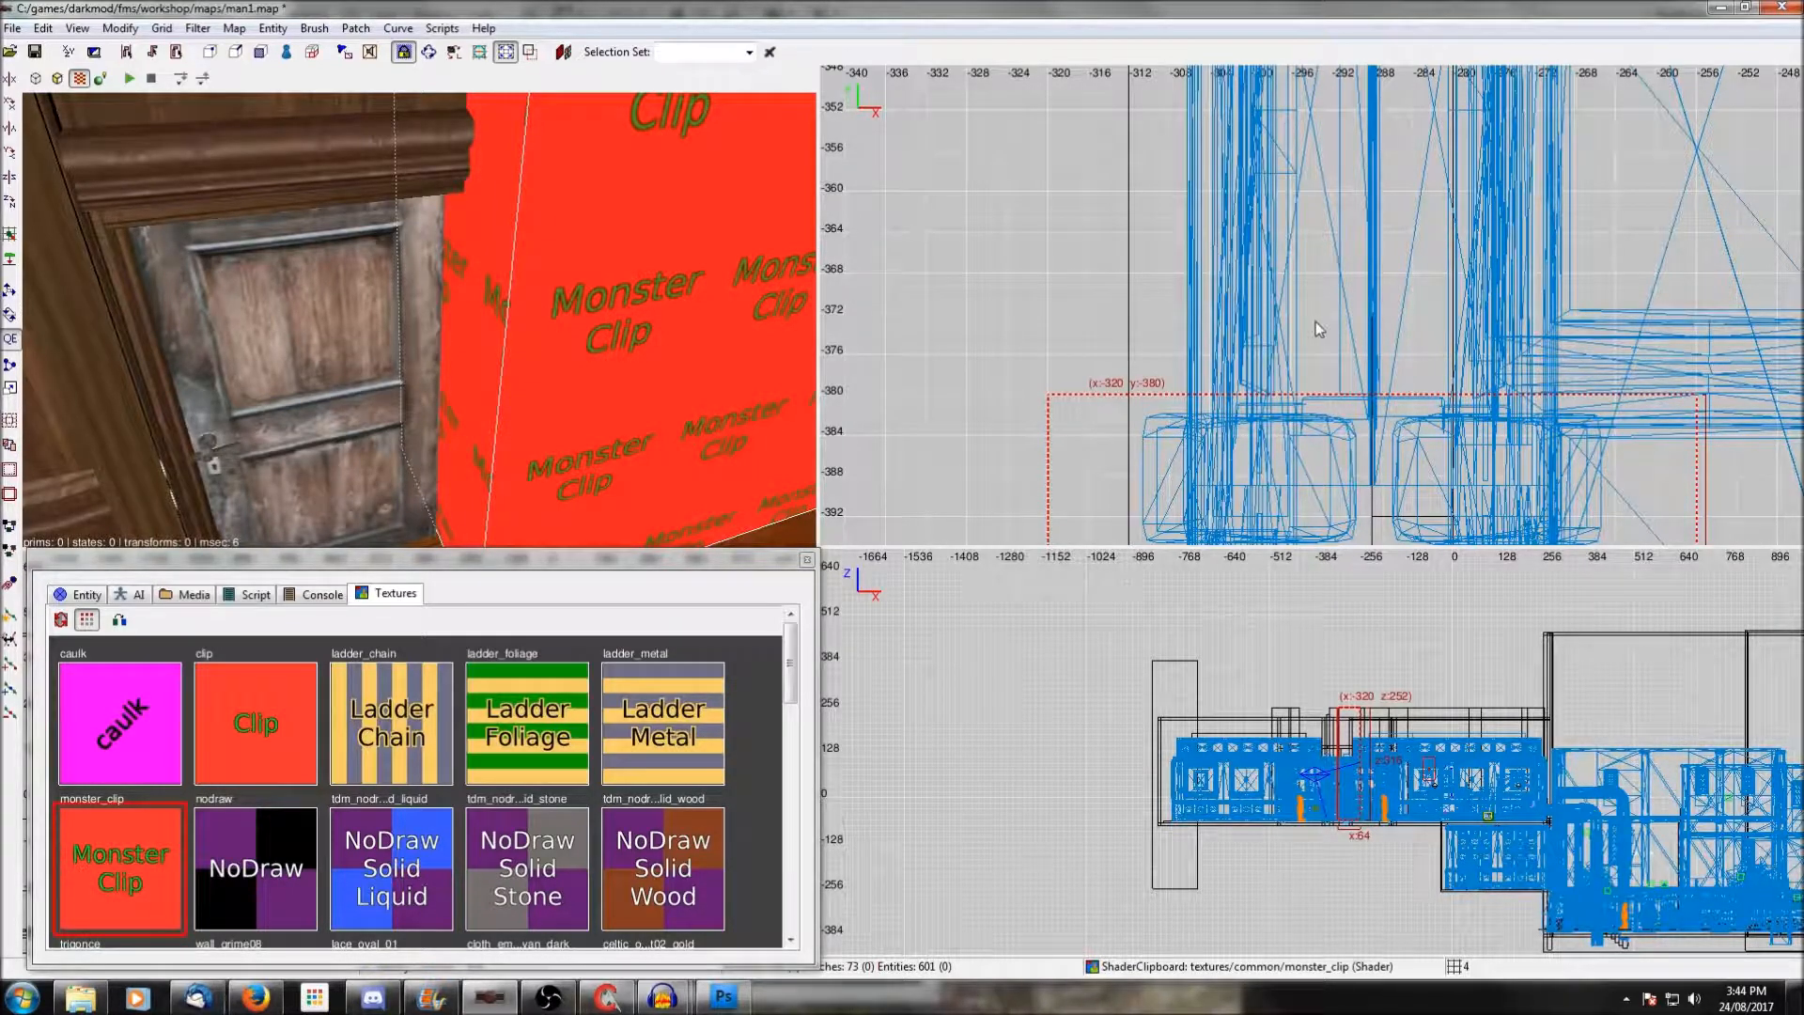
Draw a 56 by 56 unit monster clip brush over the north side of the door frame.
scroll(1315, 321, "down", 4)
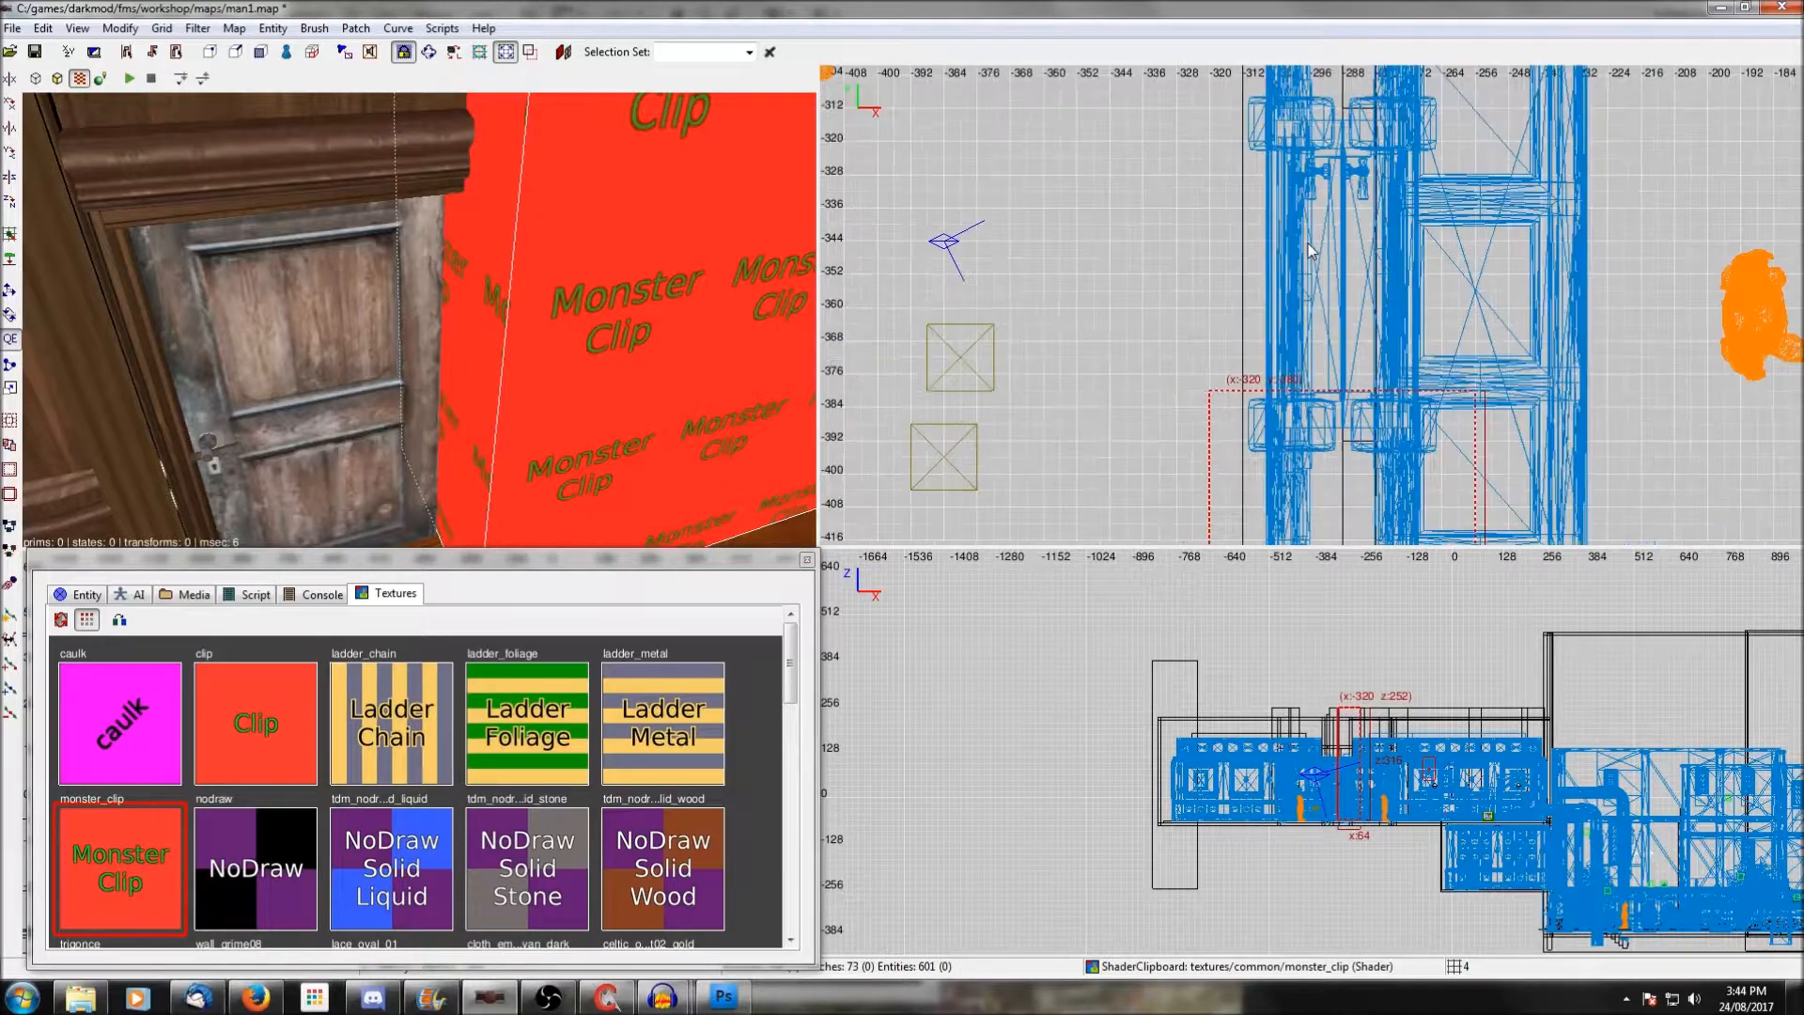
right_click_drag(1312, 251, 1298, 274)
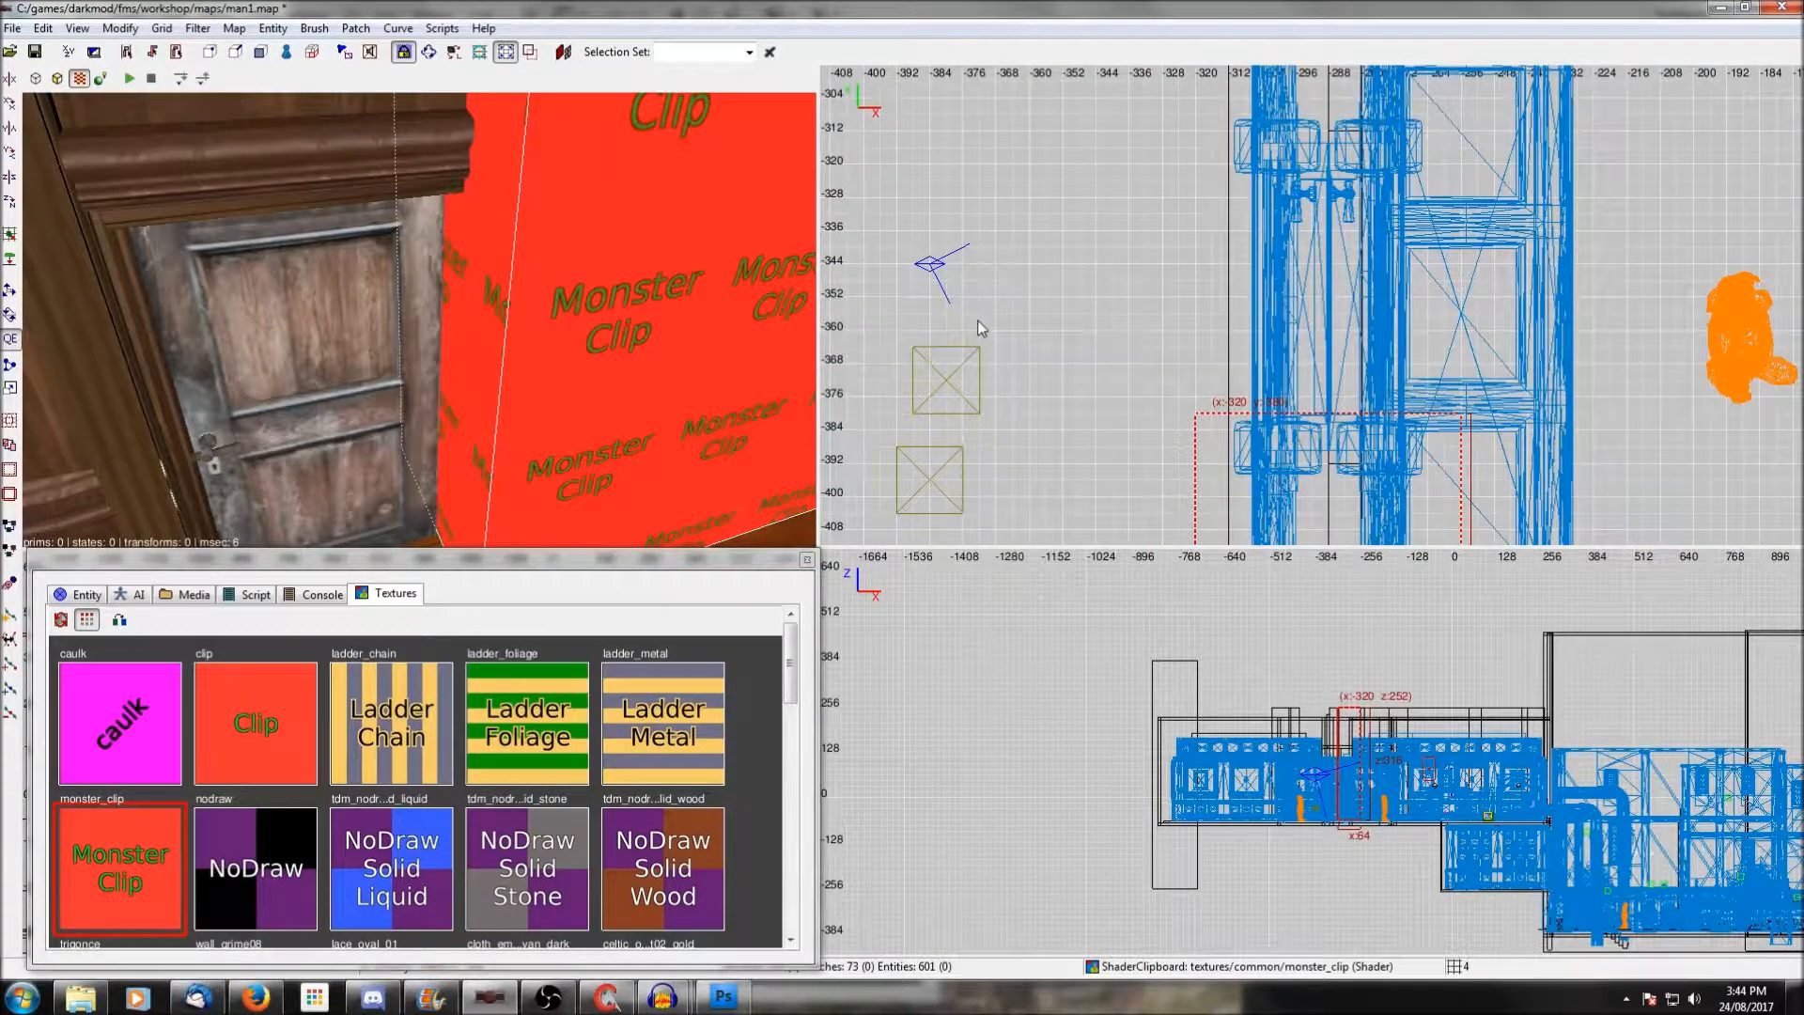
scroll(977, 319, "down", 2)
right_click_drag(1159, 263, 1159, 371)
mouse_move(1250, 344)
left_mouse_down()
mouse_move(1405, 235)
mouse_move(1395, 194)
left_mouse_up()
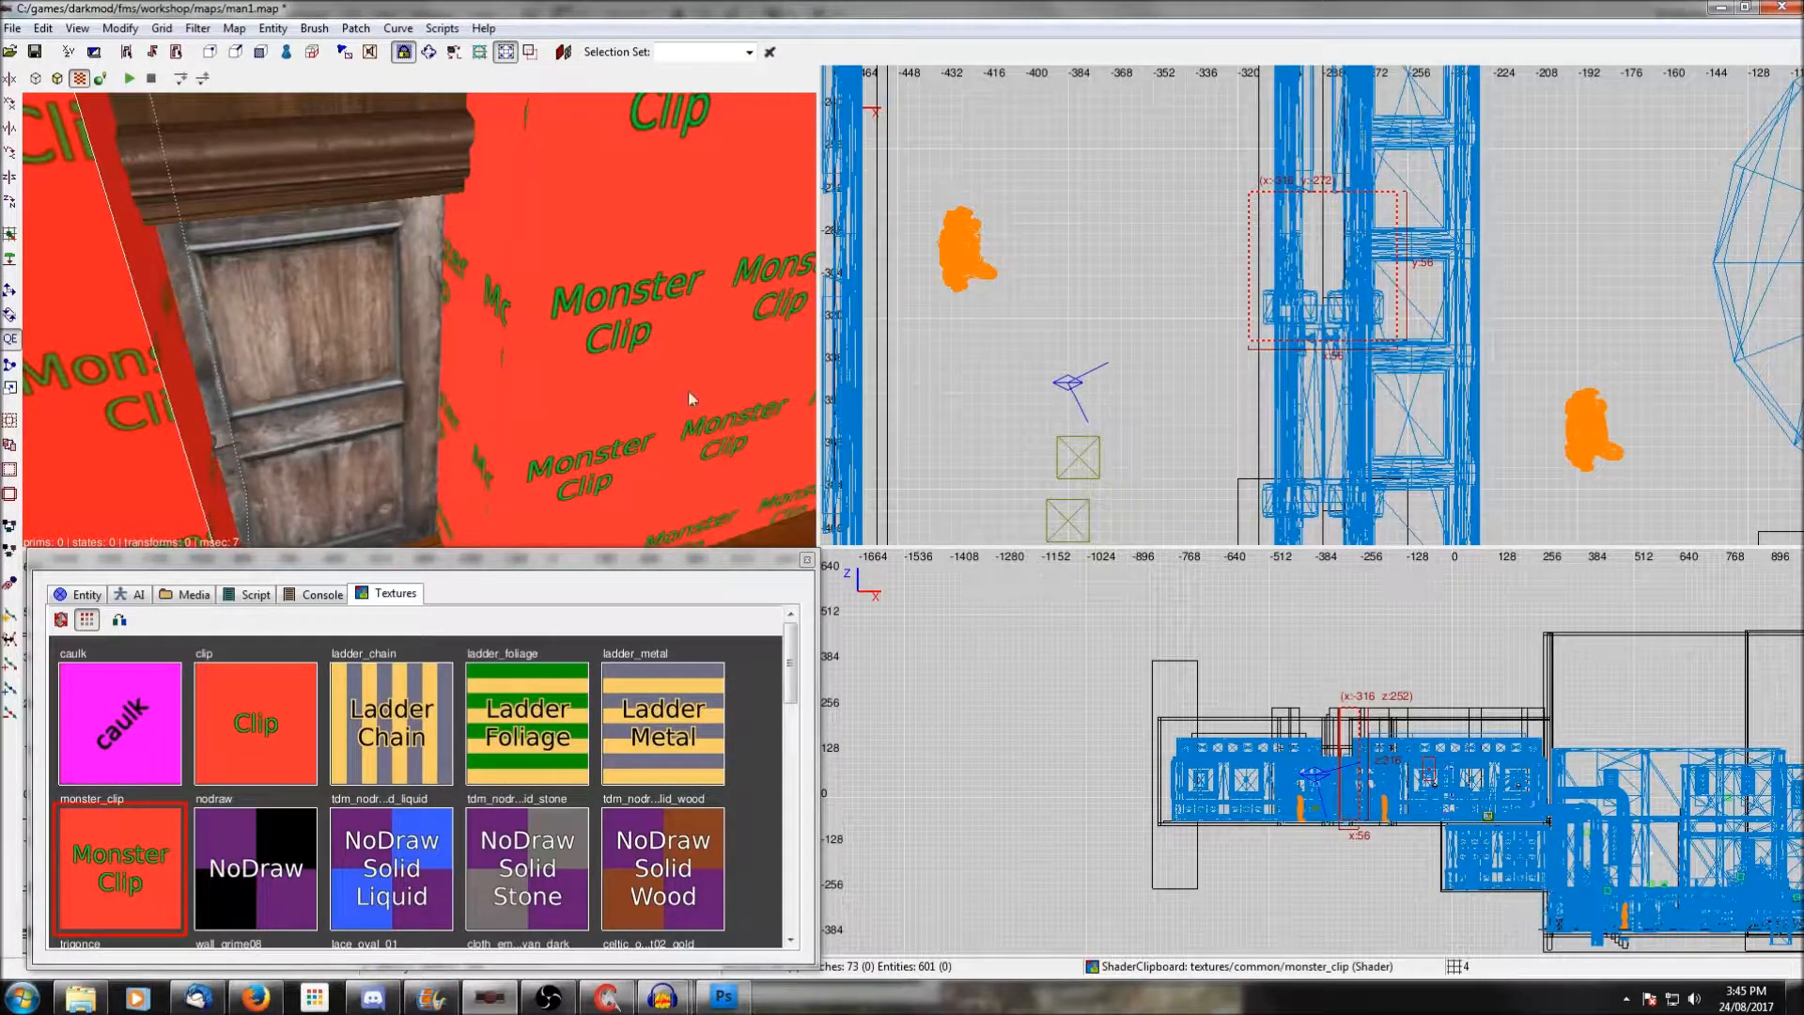
Fit the new brush's south edge to the doorway and extend its north edge along the wall to y -140.
scroll(1148, 382, "up", 5)
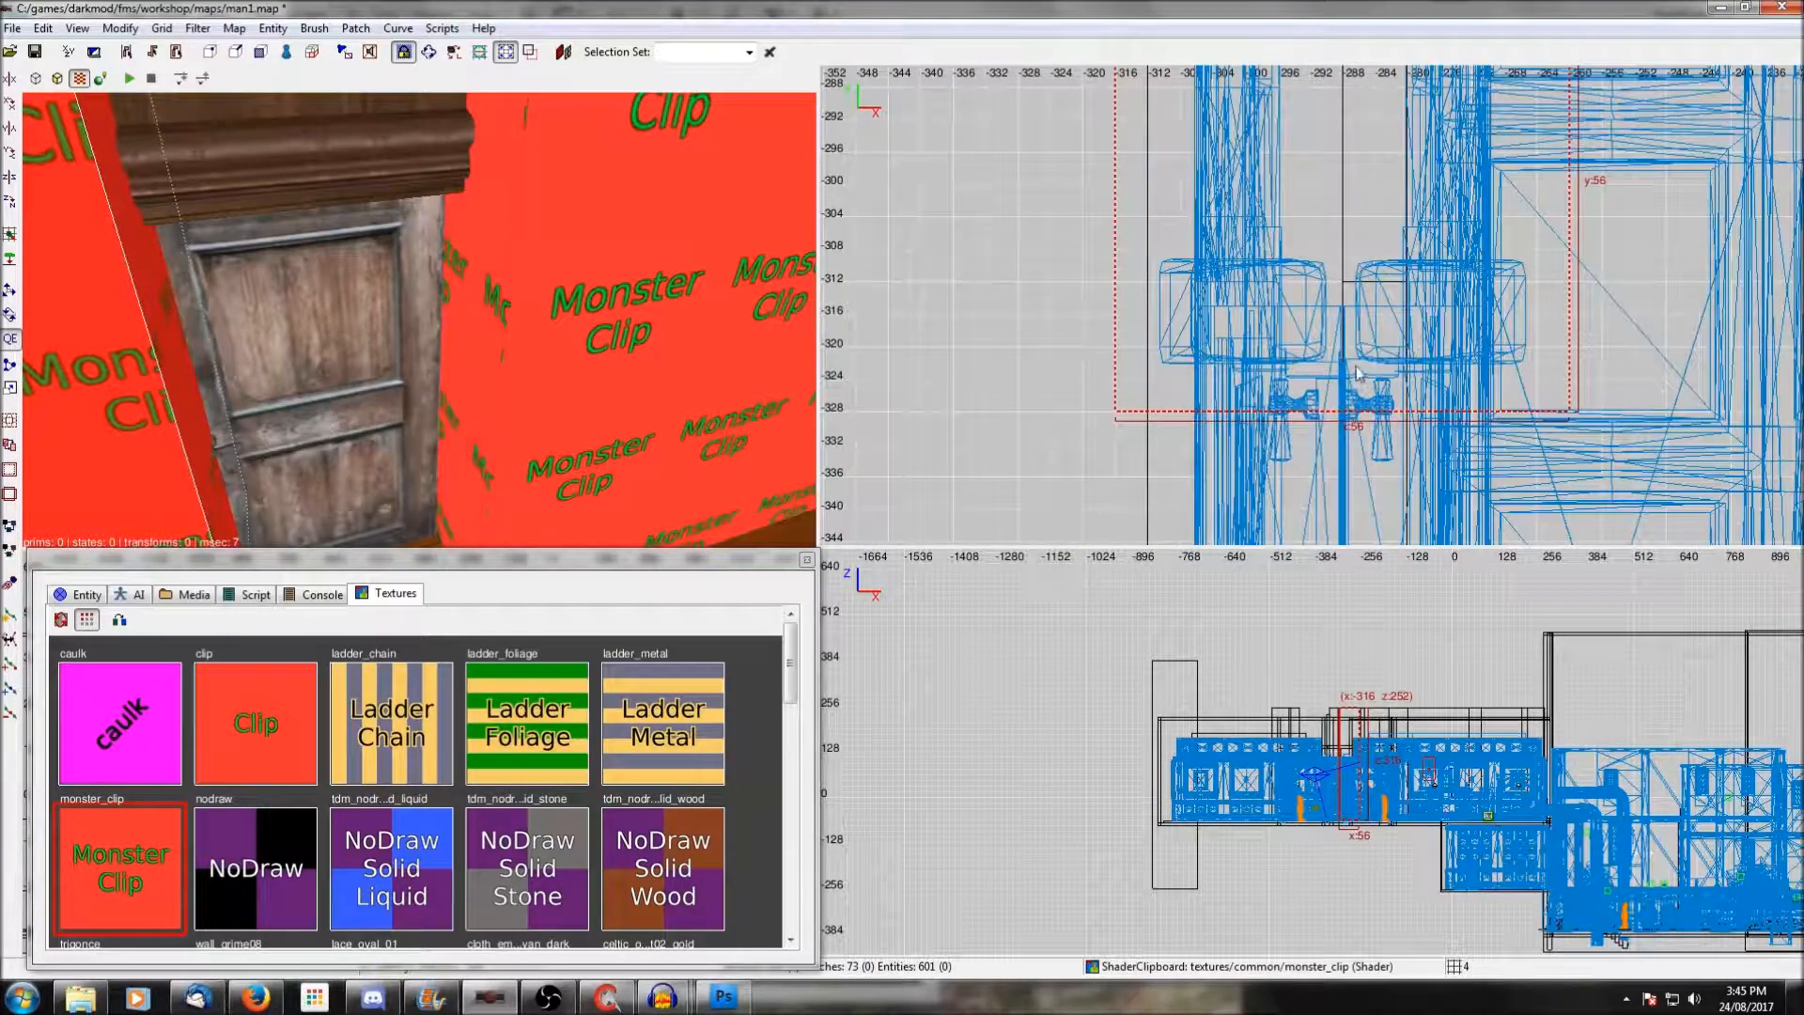
mouse_move(1331, 437)
left_mouse_down()
mouse_move(1330, 407)
mouse_move(1327, 424)
left_mouse_up()
scroll(1327, 423, "down", 4)
right_click_drag(1327, 422, 1310, 344)
scroll(1328, 411, "down", 4)
right_click_drag(1316, 124, 1311, 197)
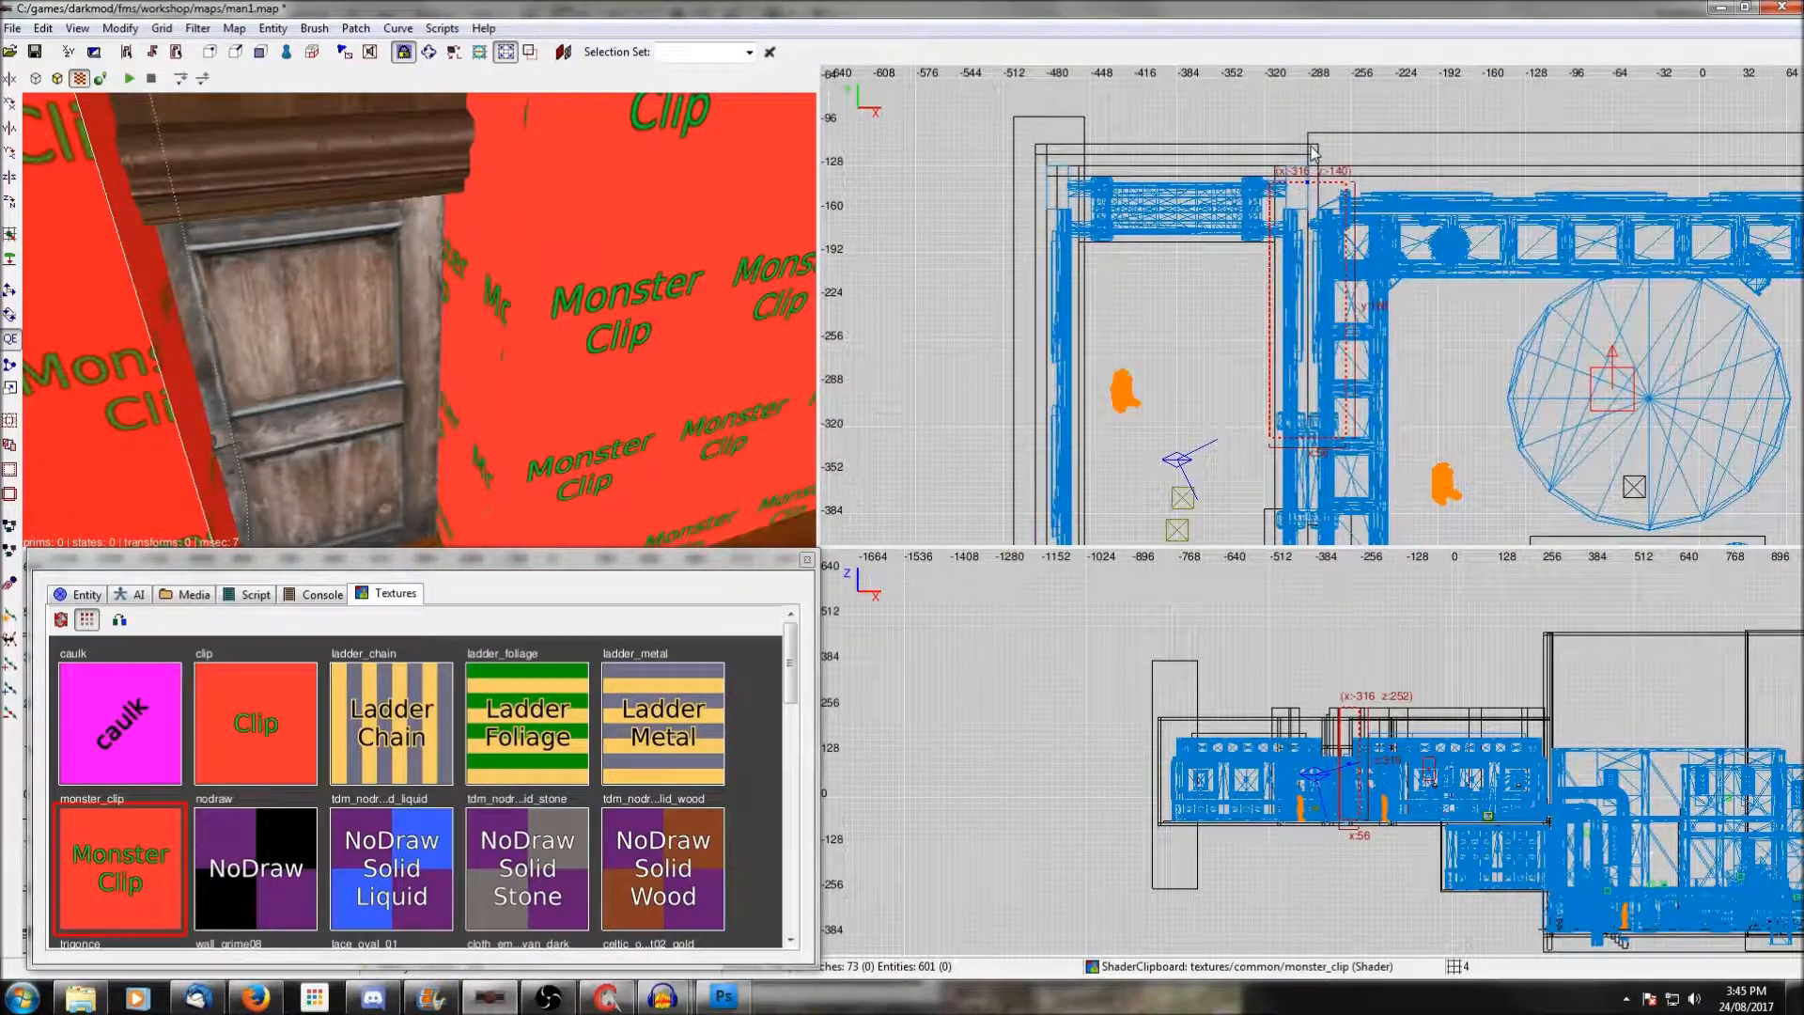
key("Escape")
Draw monster clip brushes over the pillars on both sides of the archway at the corridor's north end.
right_click(564, 348)
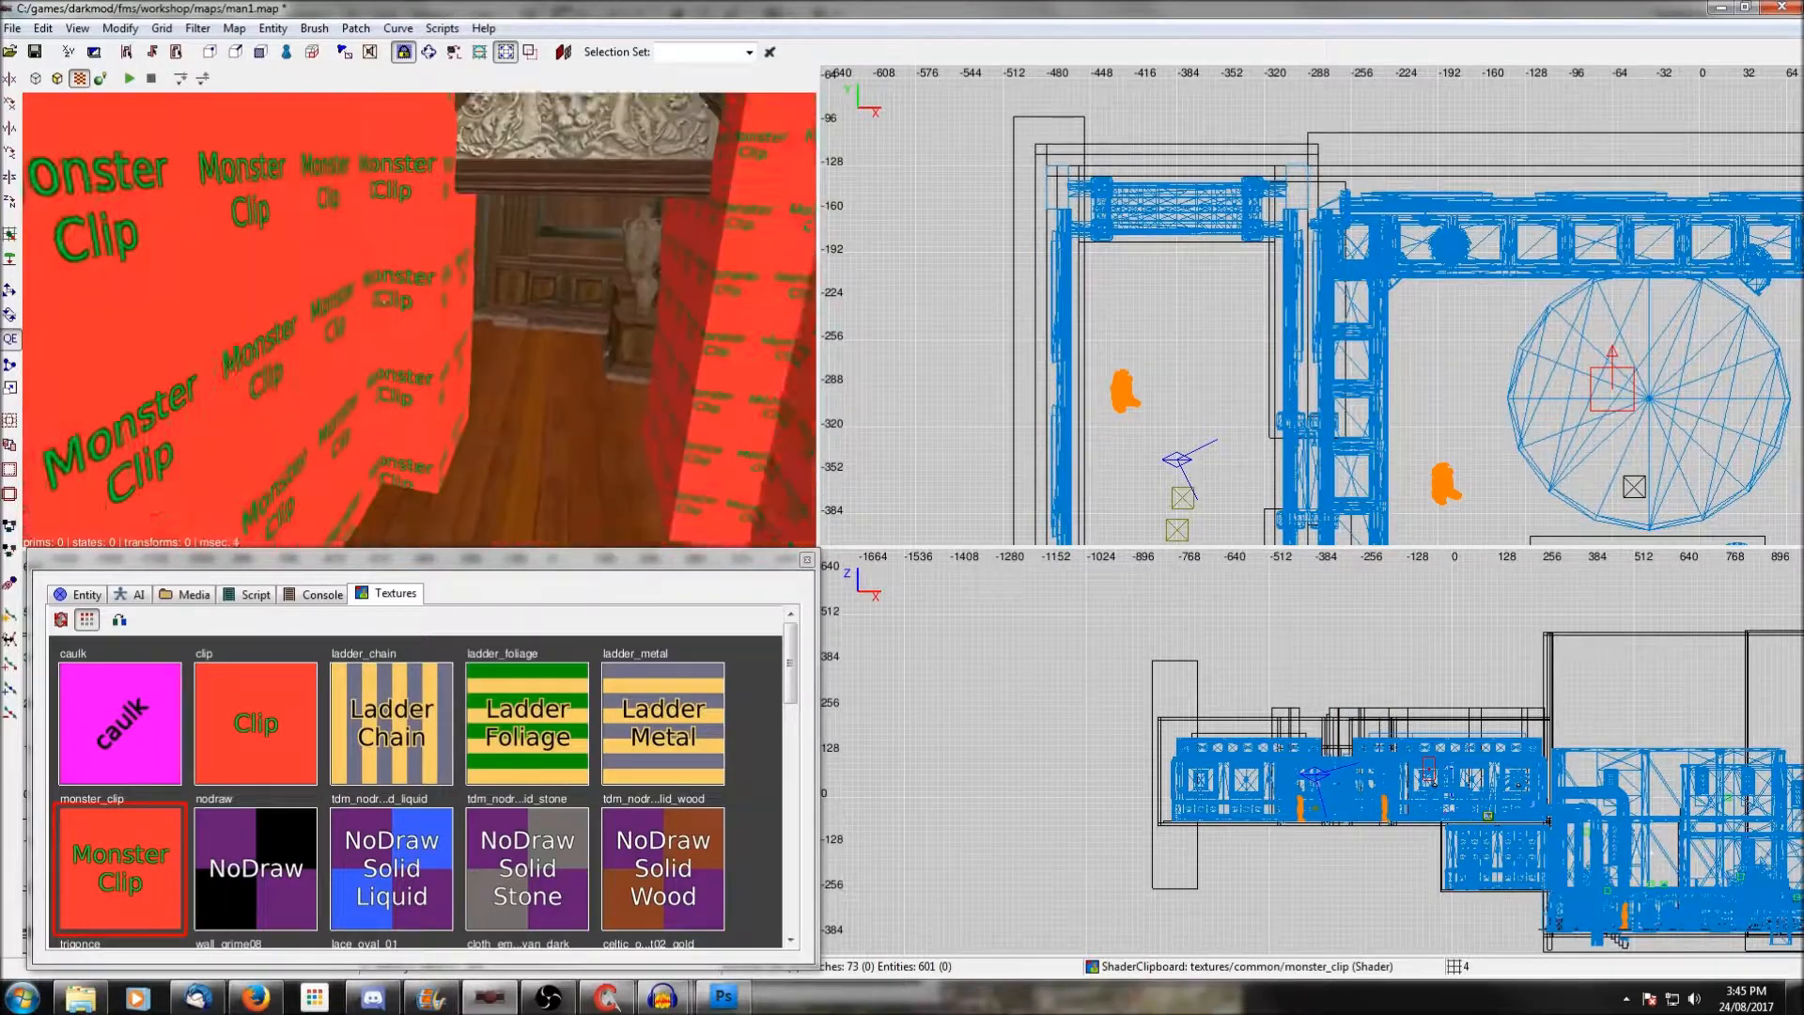
right_click(418, 319)
scroll(1169, 320, "down", 1)
left_click(733, 327, "shift")
key("Escape")
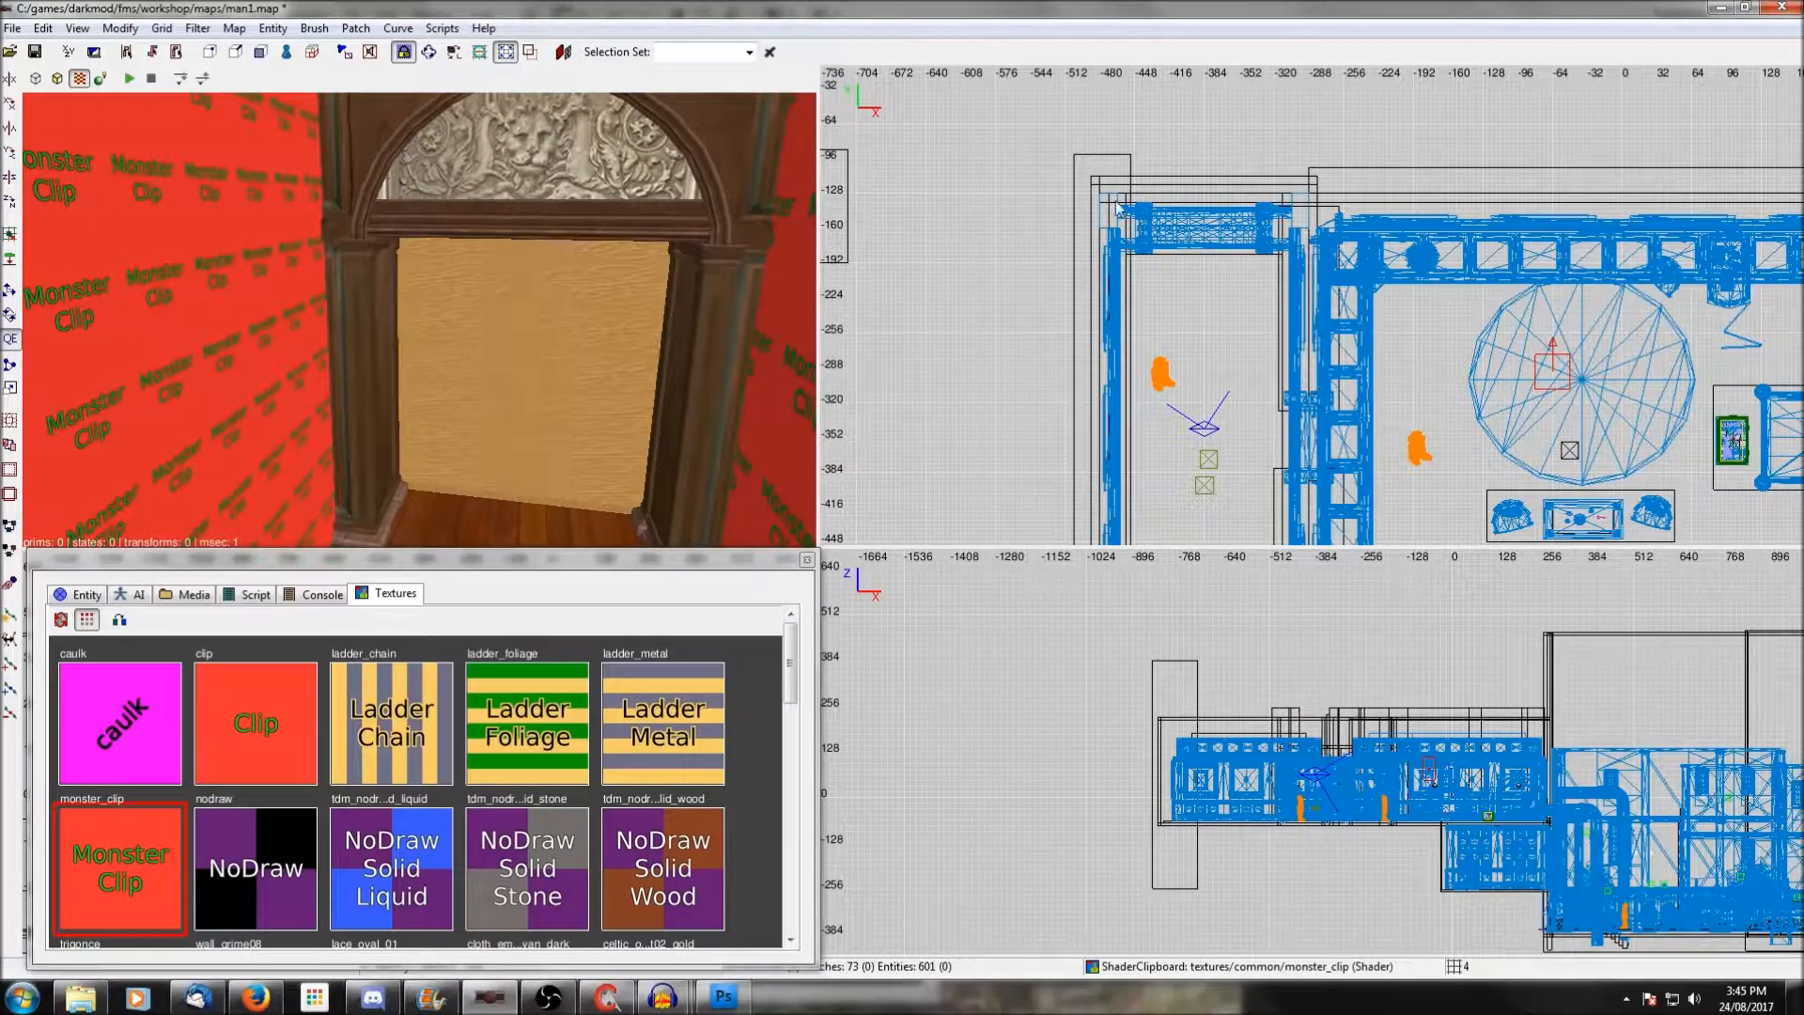
left_click_drag(1165, 258, 1095, 186)
key("Escape")
left_click_drag(1244, 258, 1295, 180)
key("Escape")
Draw a monster clip brush around the two vase tables in the small room south of the corridor.
scroll(505, 371, "up", 3)
scroll(508, 372, "up", 3)
scroll(1166, 442, "down", 1)
right_click_drag(1165, 442, 1182, 169)
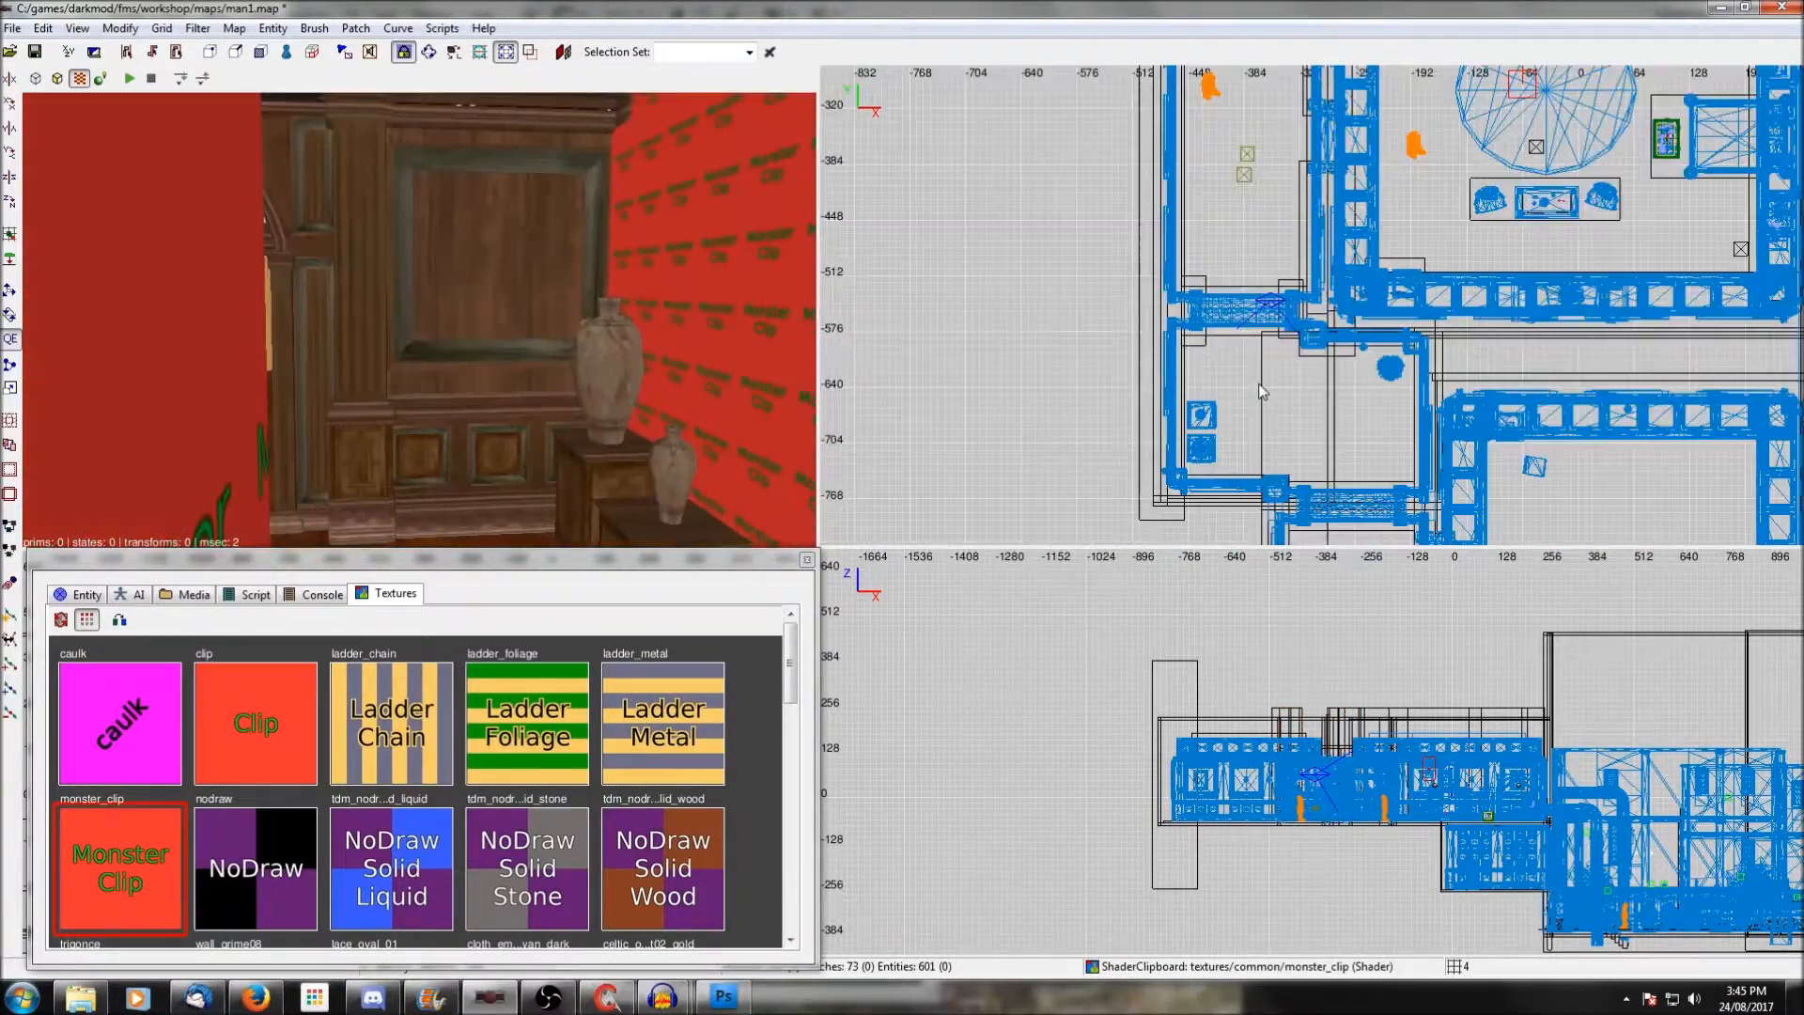
scroll(1165, 442, "up", 3)
left_click(684, 361, "shift")
key("Escape")
left_click_drag(1251, 337, 1331, 500)
right_click_drag(1330, 500, 1336, 420)
key("Escape")
Draw monster clip brushes over the wall and pillars on both sides of the small room's south archway.
mouse_move(1247, 412)
left_mouse_down()
mouse_move(1508, 524)
mouse_move(1536, 465)
left_mouse_up()
right_click_drag(1537, 465, 1310, 467)
key("Escape")
left_click_drag(1429, 333, 1540, 454)
right_click(612, 421)
right_click(612, 421)
mouse_move(1222, 404)
right_mouse_down()
mouse_move(1188, 410)
mouse_move(1180, 436)
right_mouse_up()
key("Escape")
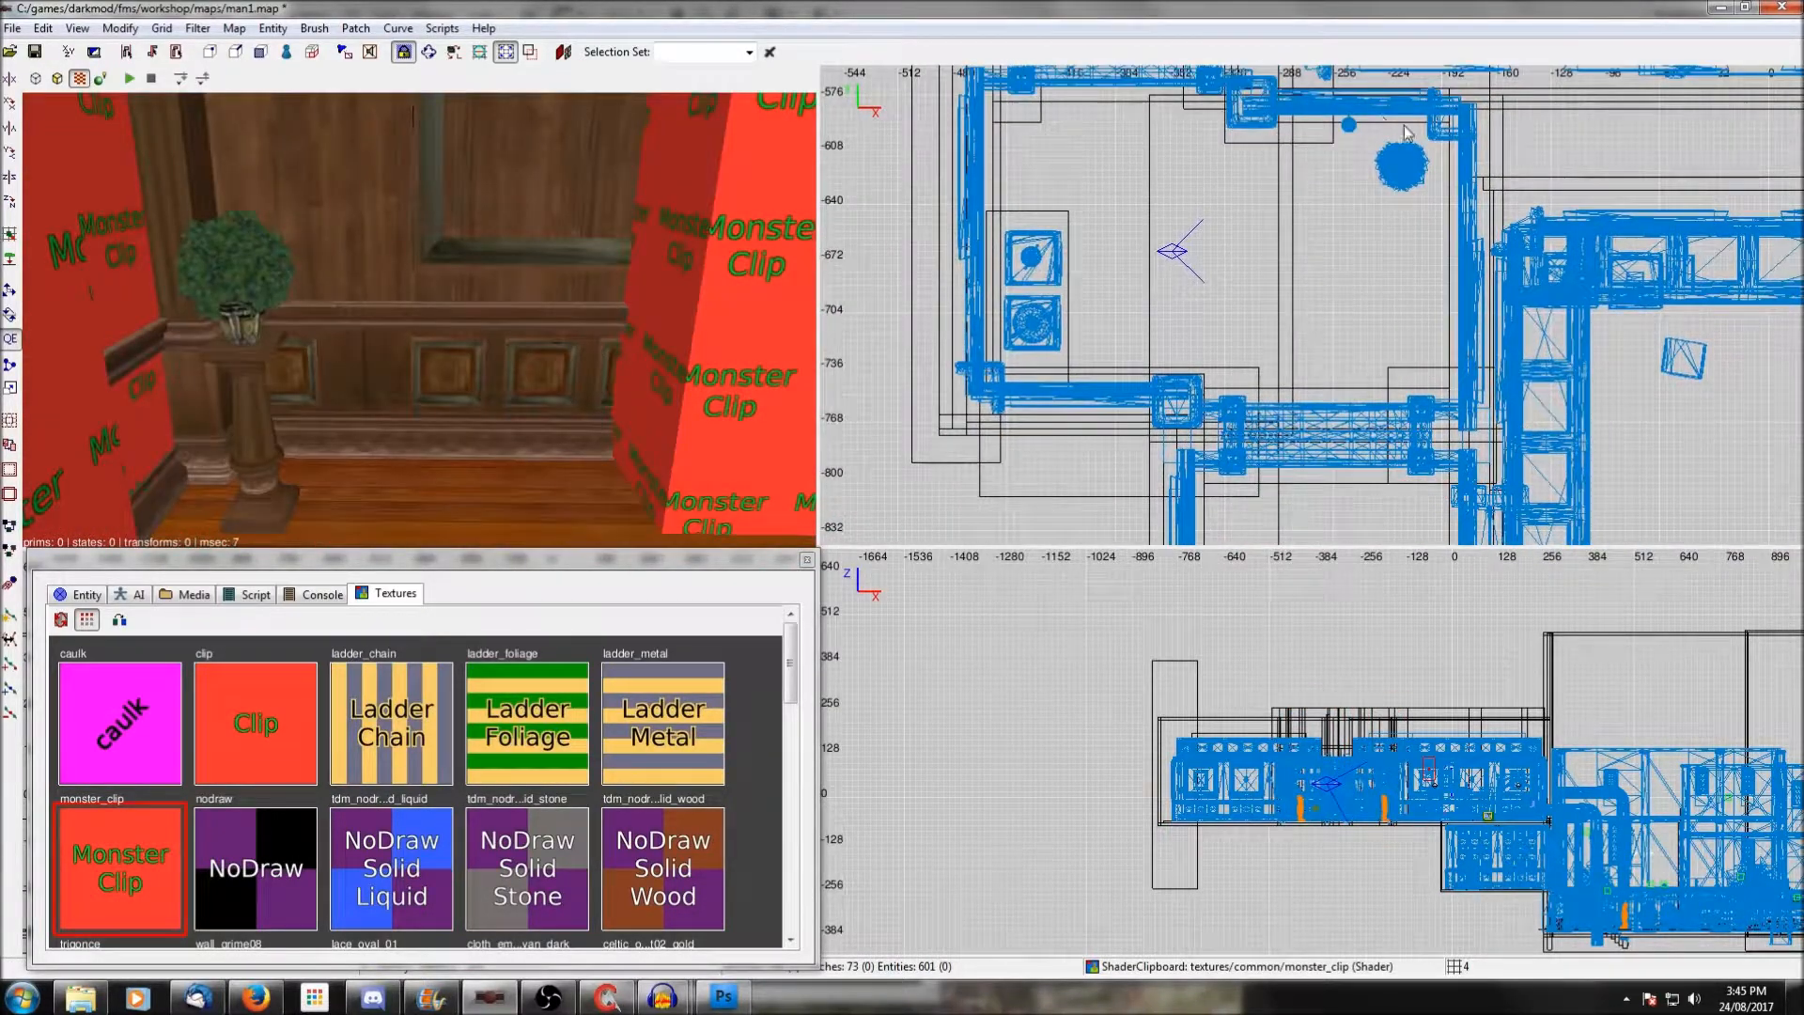
Draw monster clip brushes along the small room's east wall and around the potted plant in its corner.
left_click_drag(1402, 125, 1498, 381)
key("Escape")
left_click_drag(1356, 125, 1421, 199)
key("Escape")
right_click(612, 421)
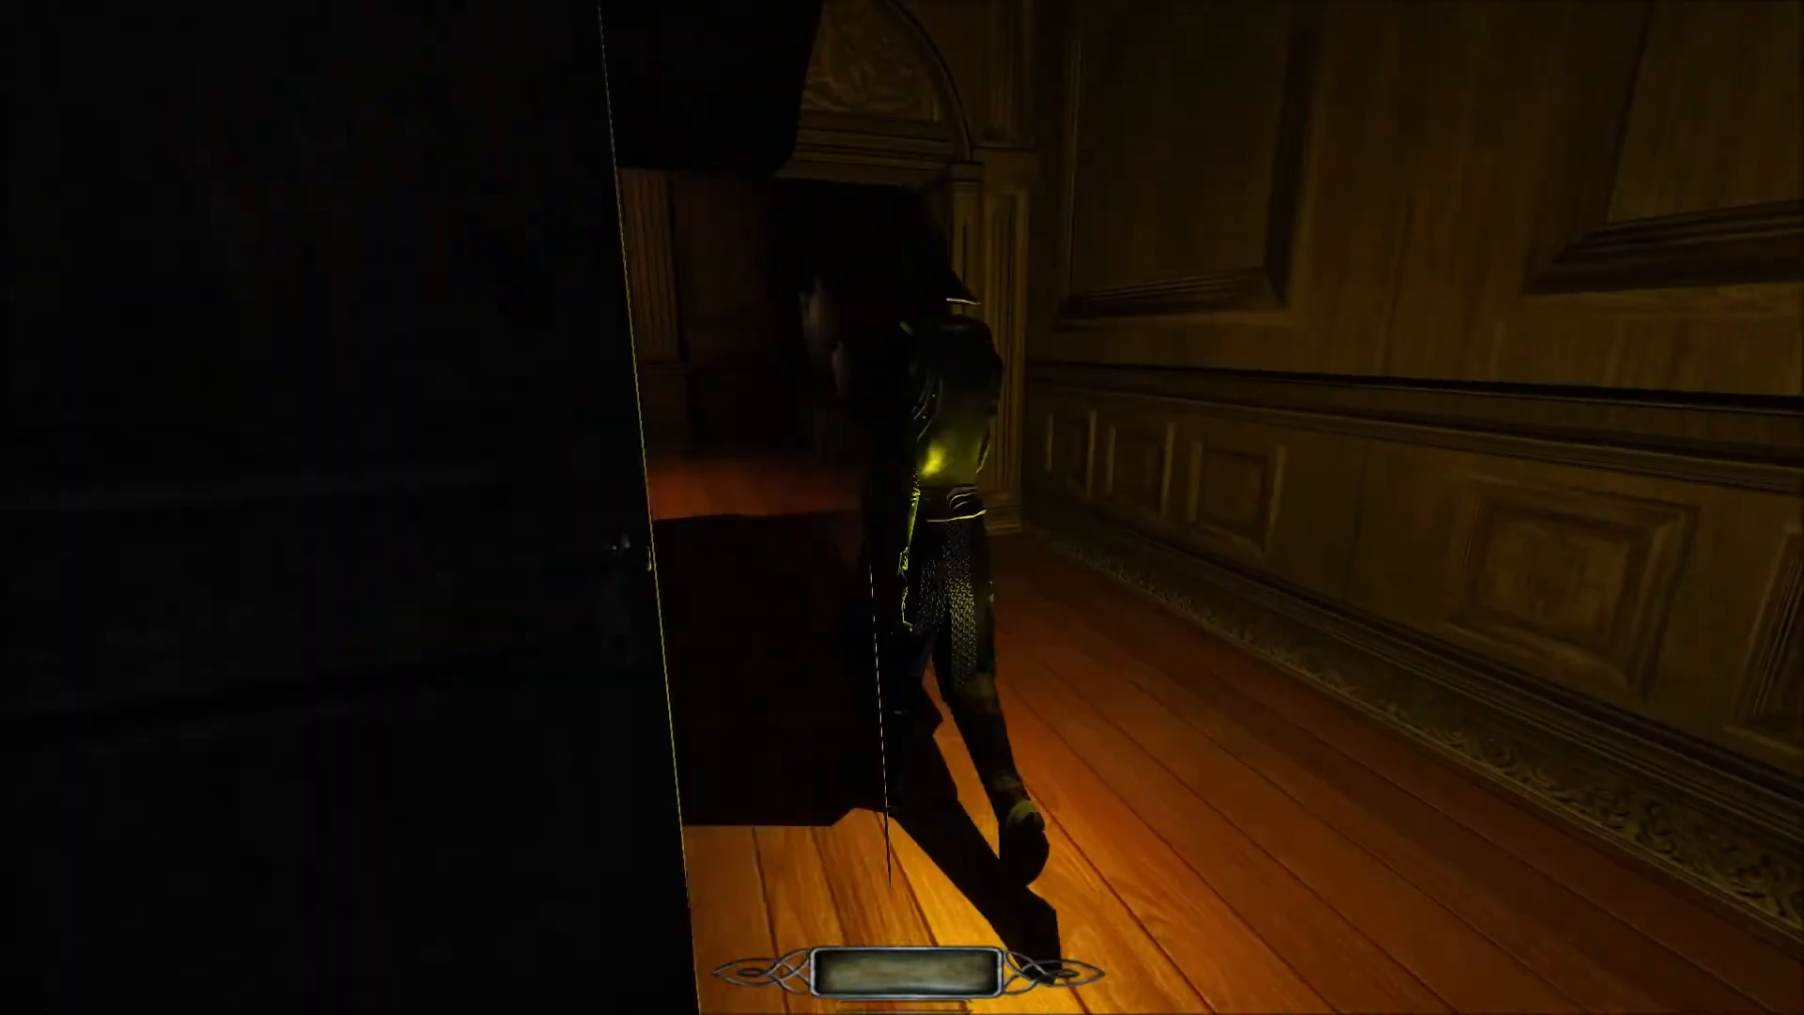
key("w")
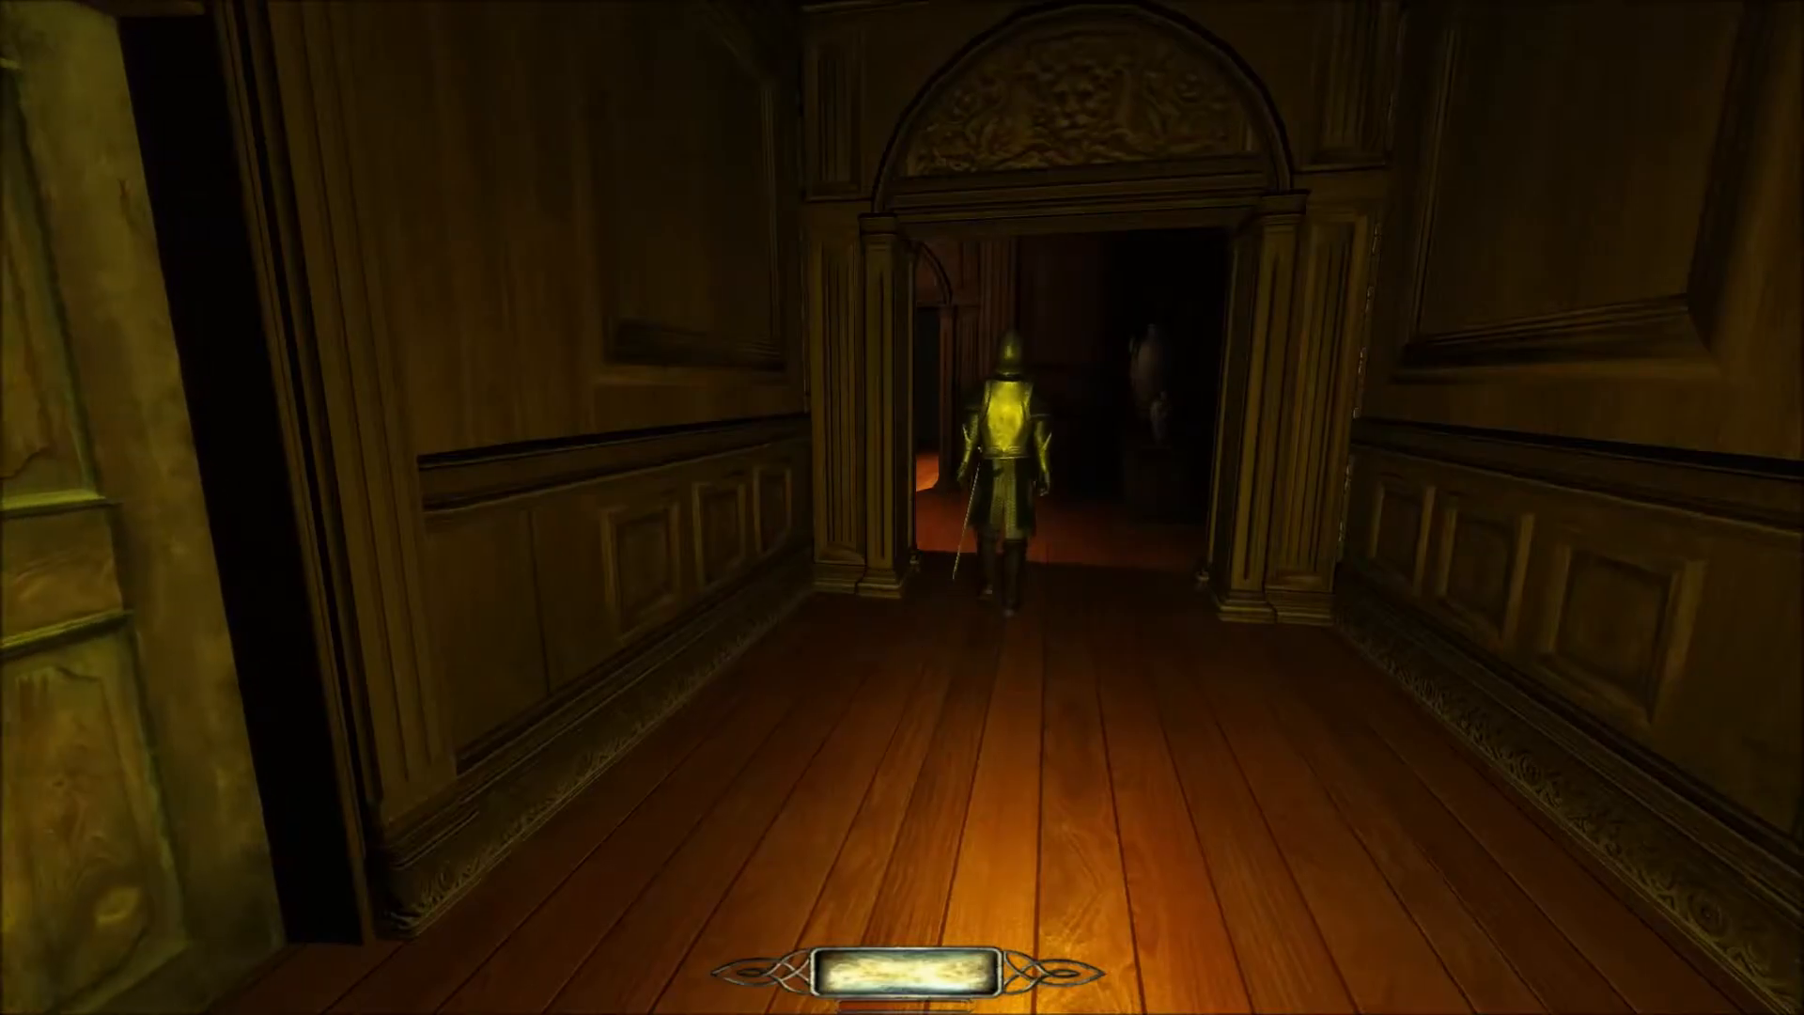
key("w")
key("w")
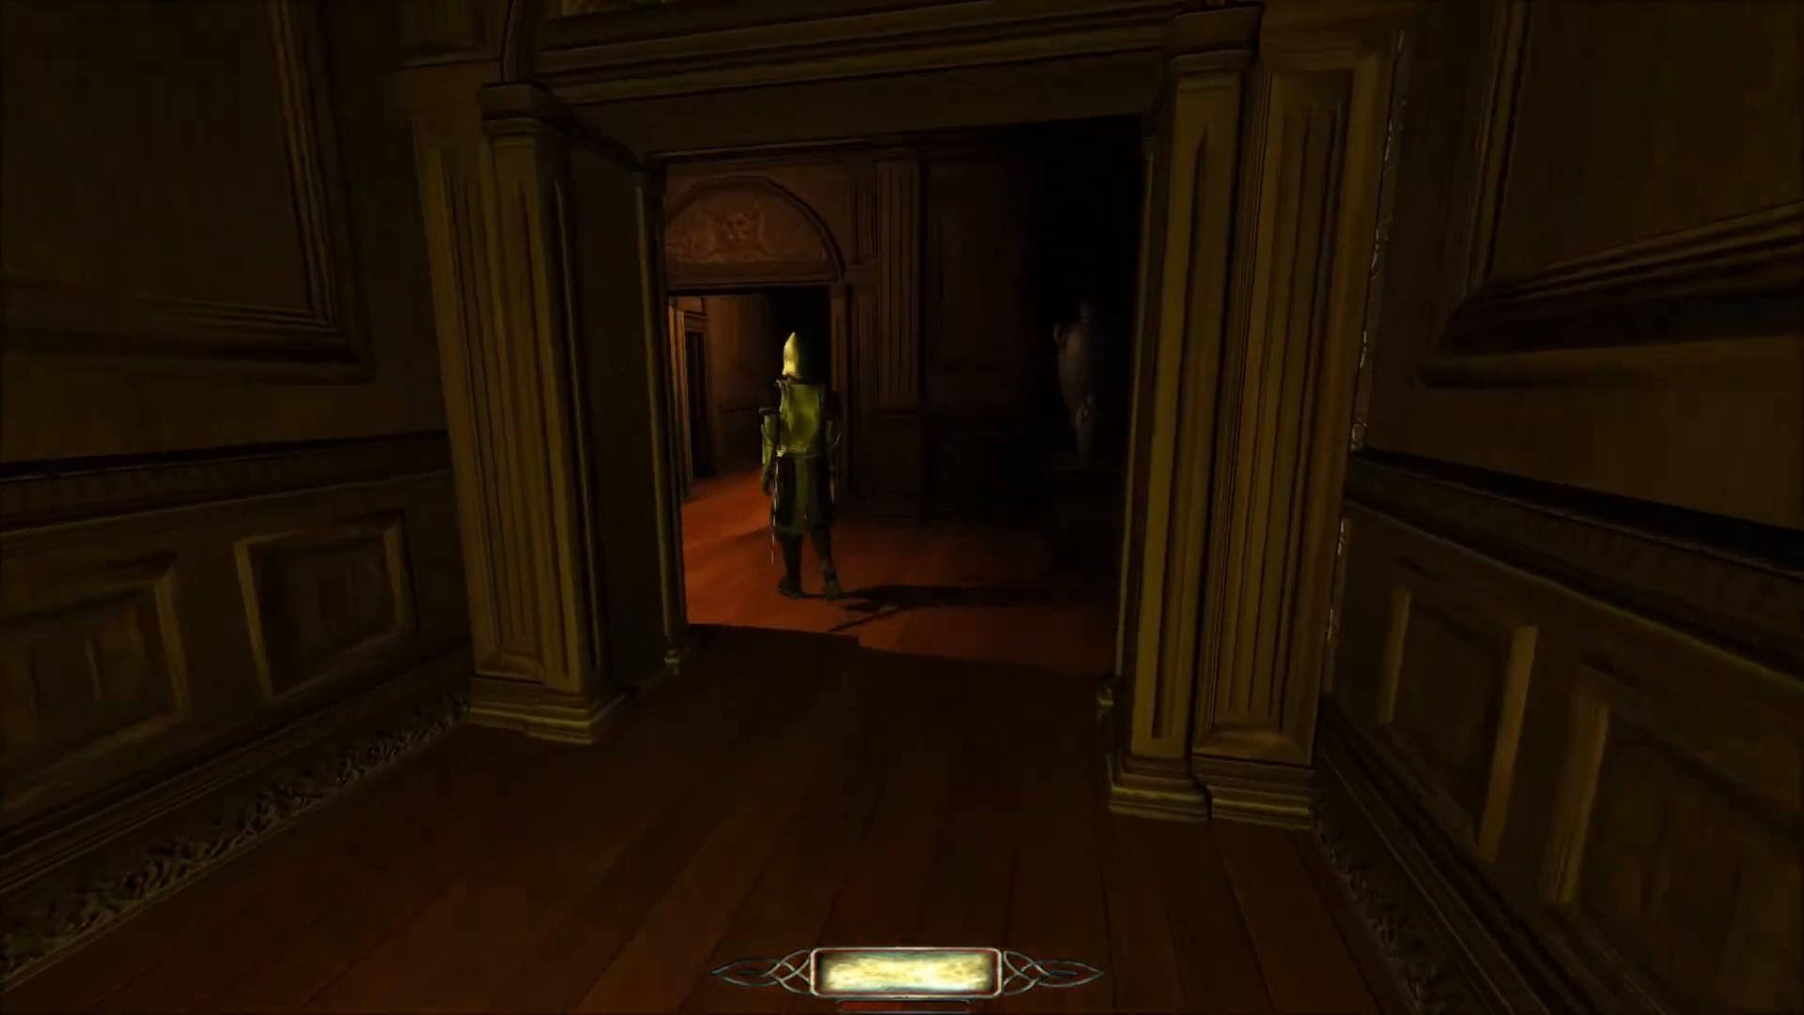
key("w")
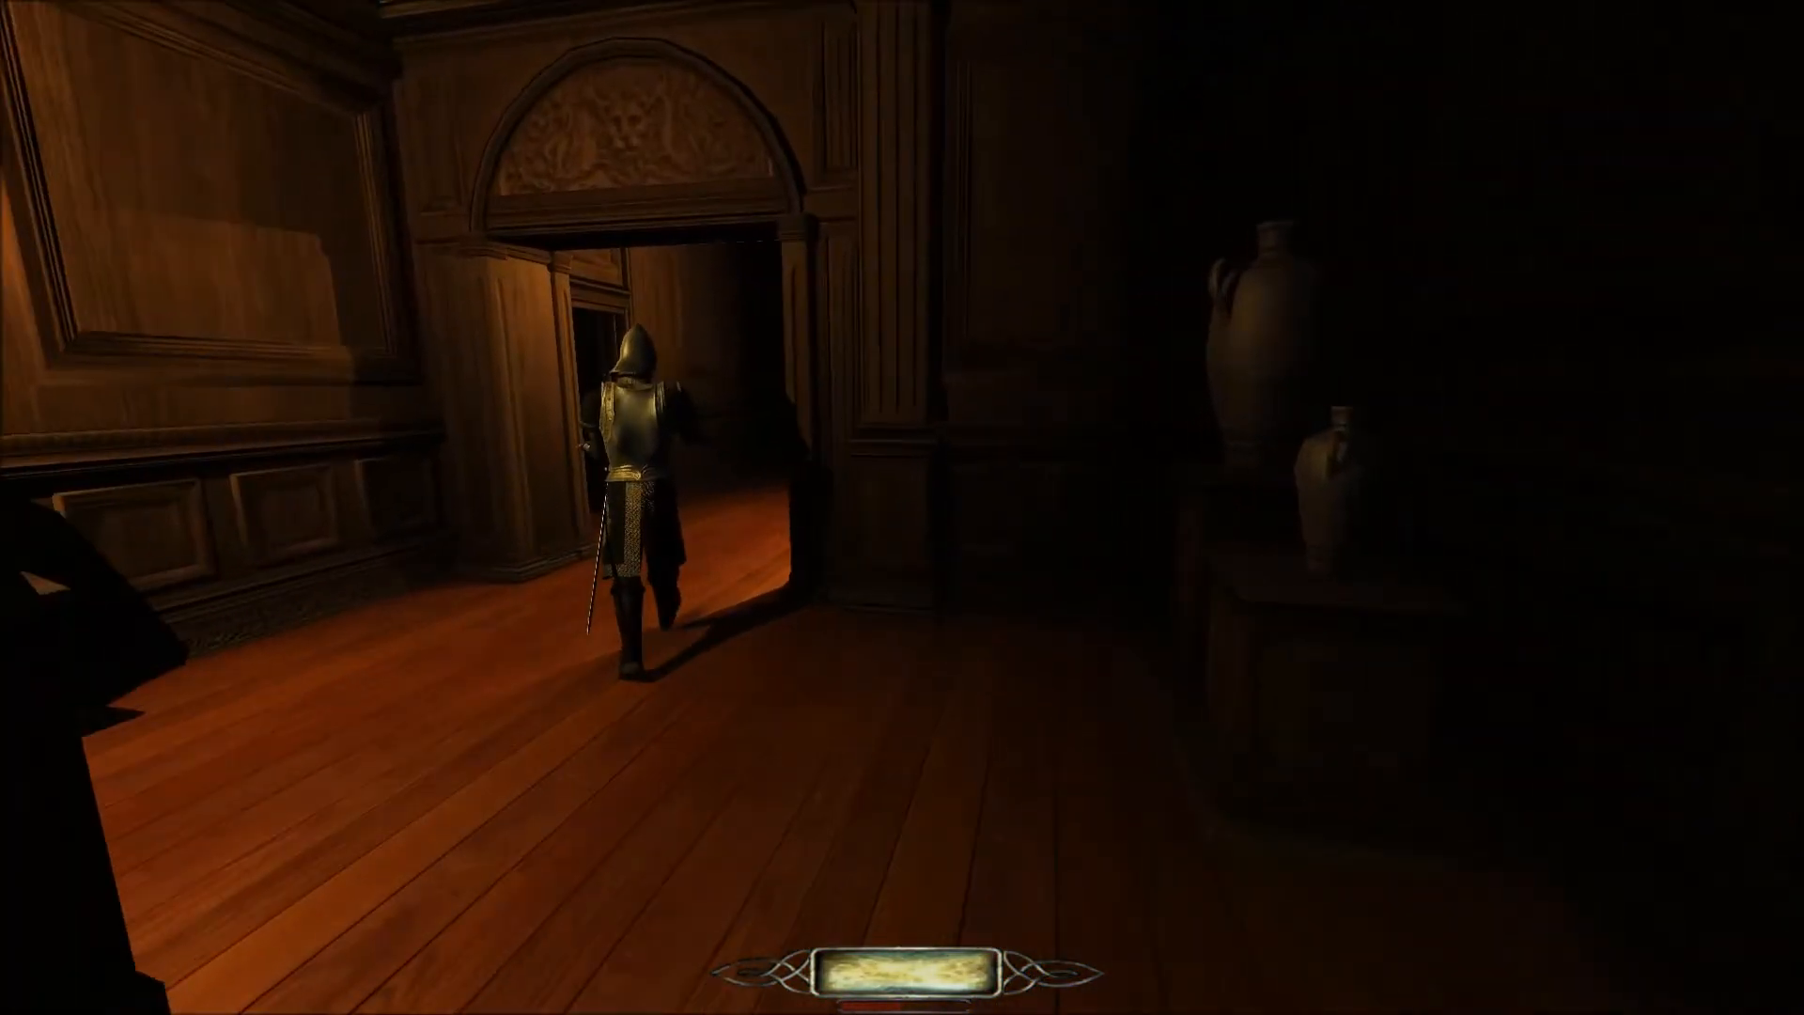
key("w")
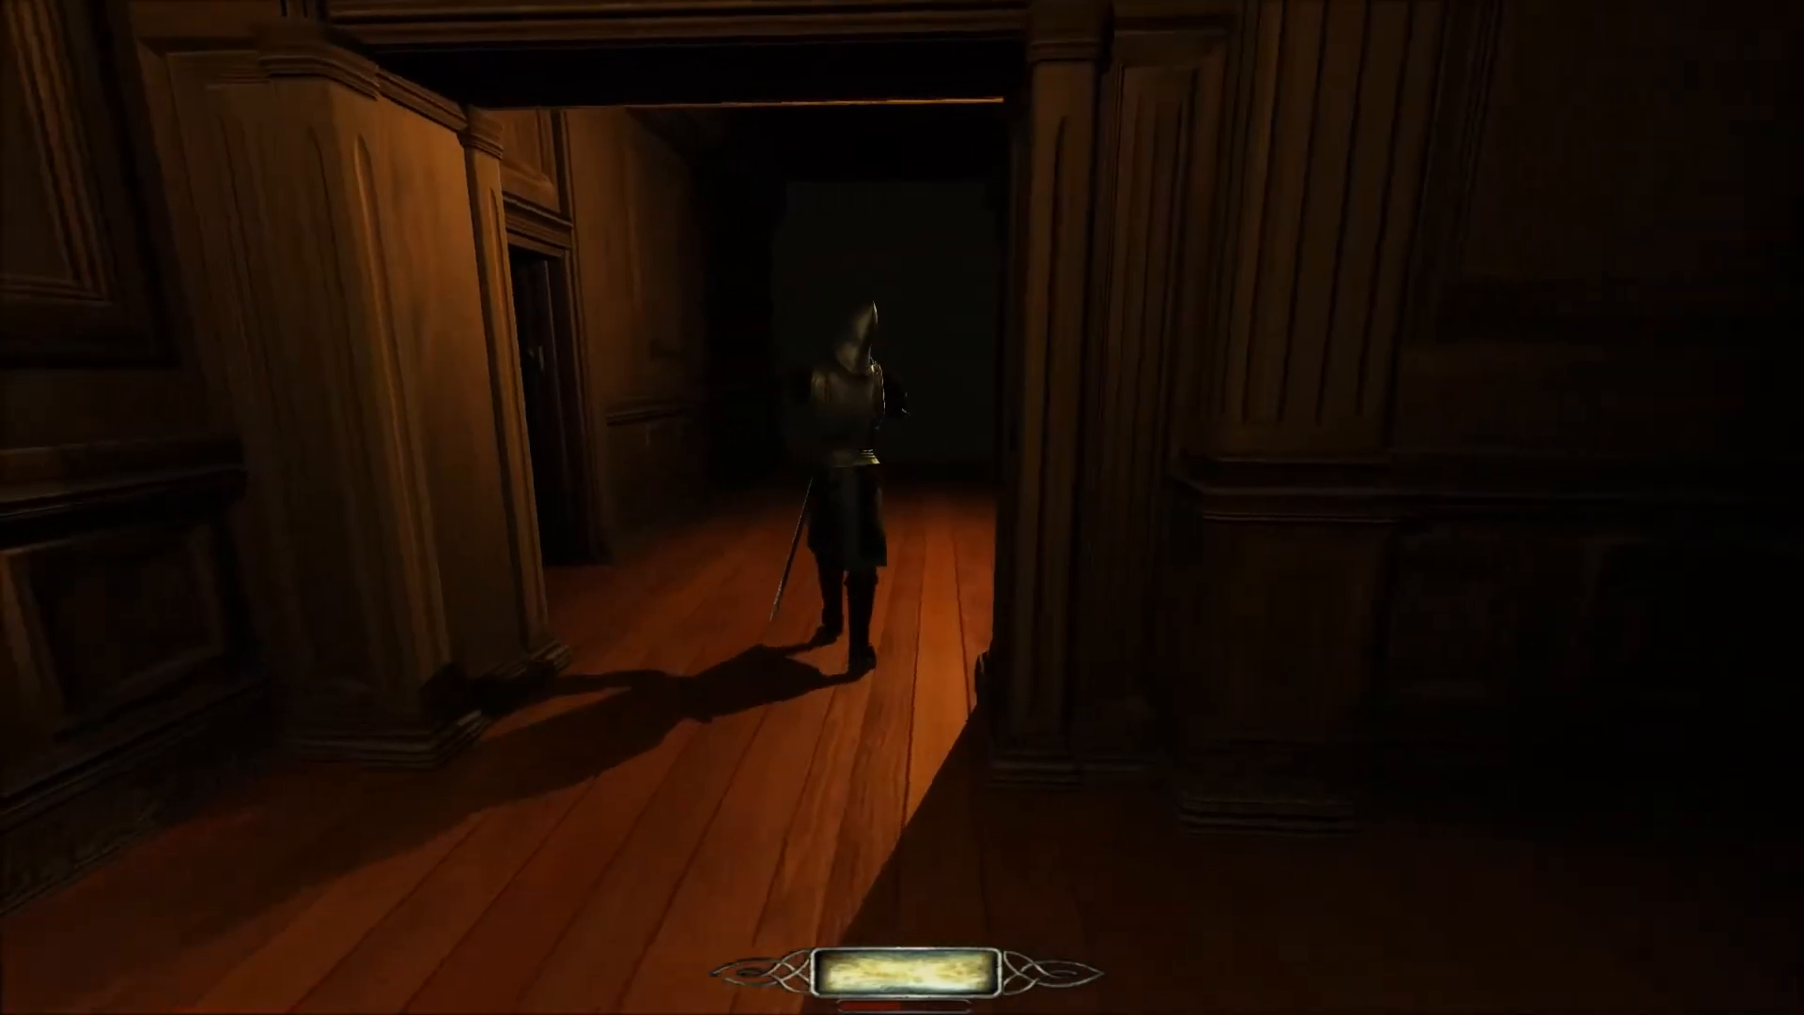
key("w")
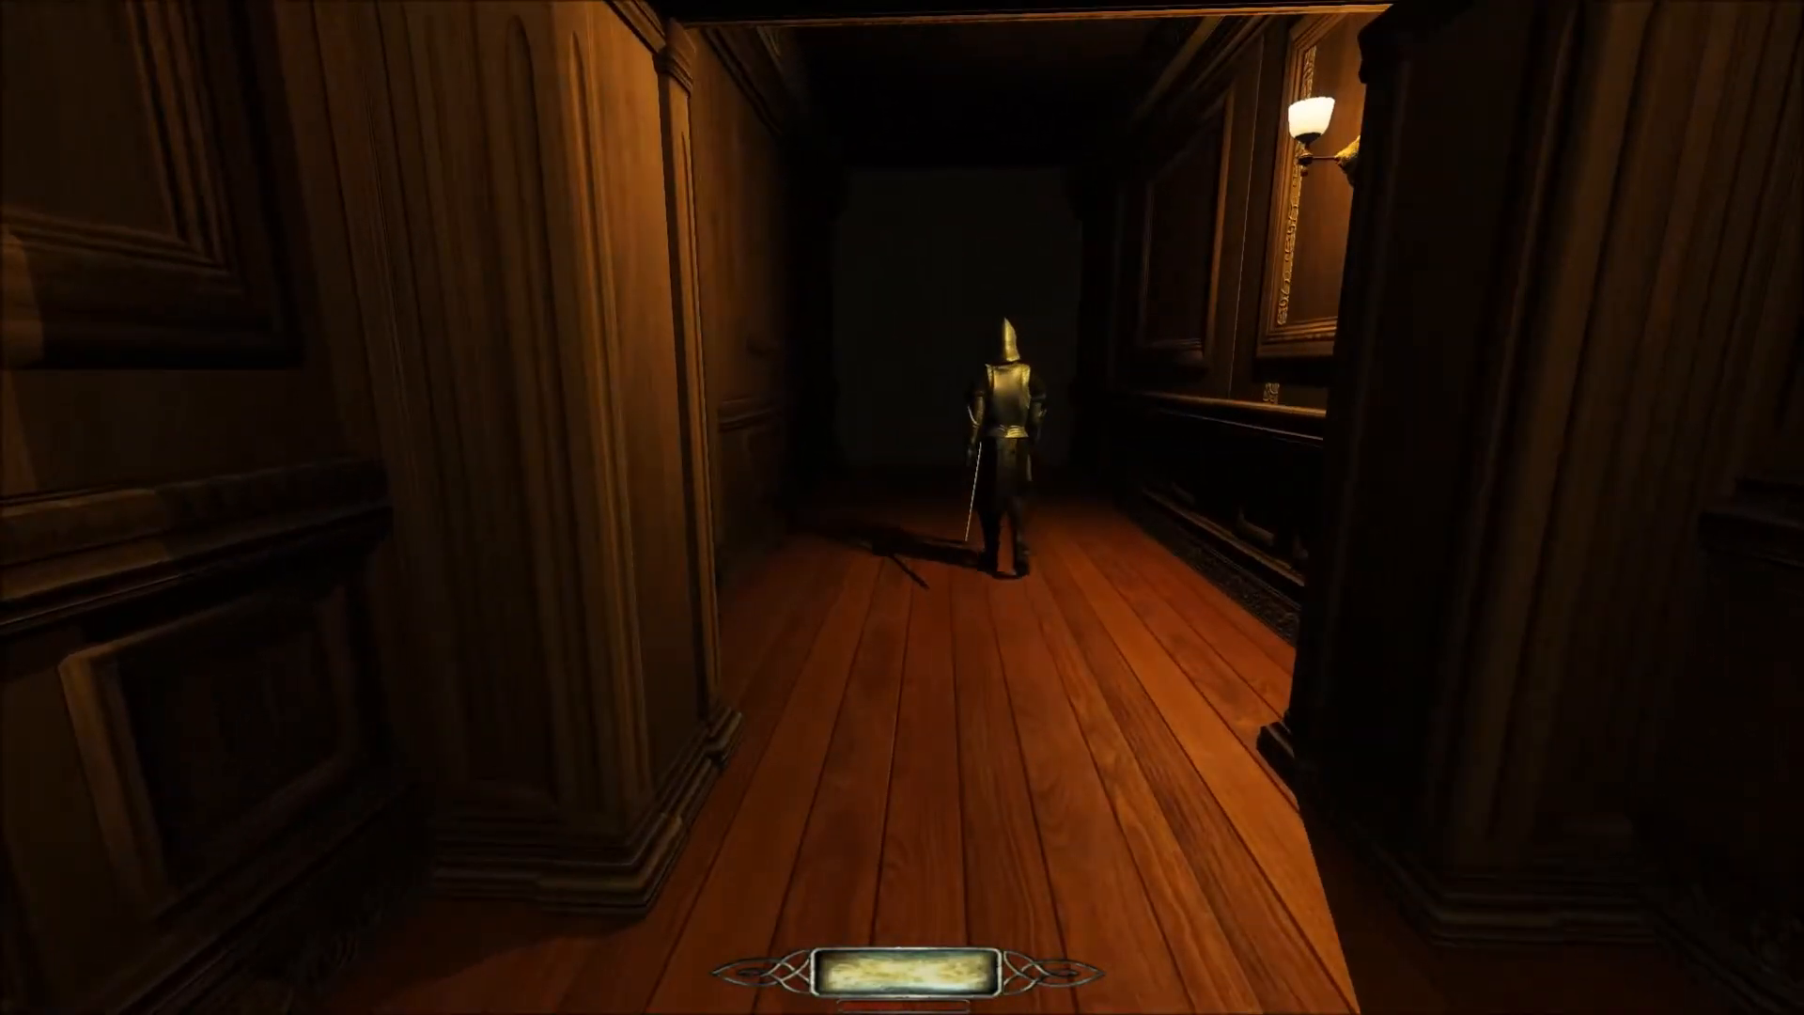
Speed up the running game by entering timescale 3 in the console.
key("grave")
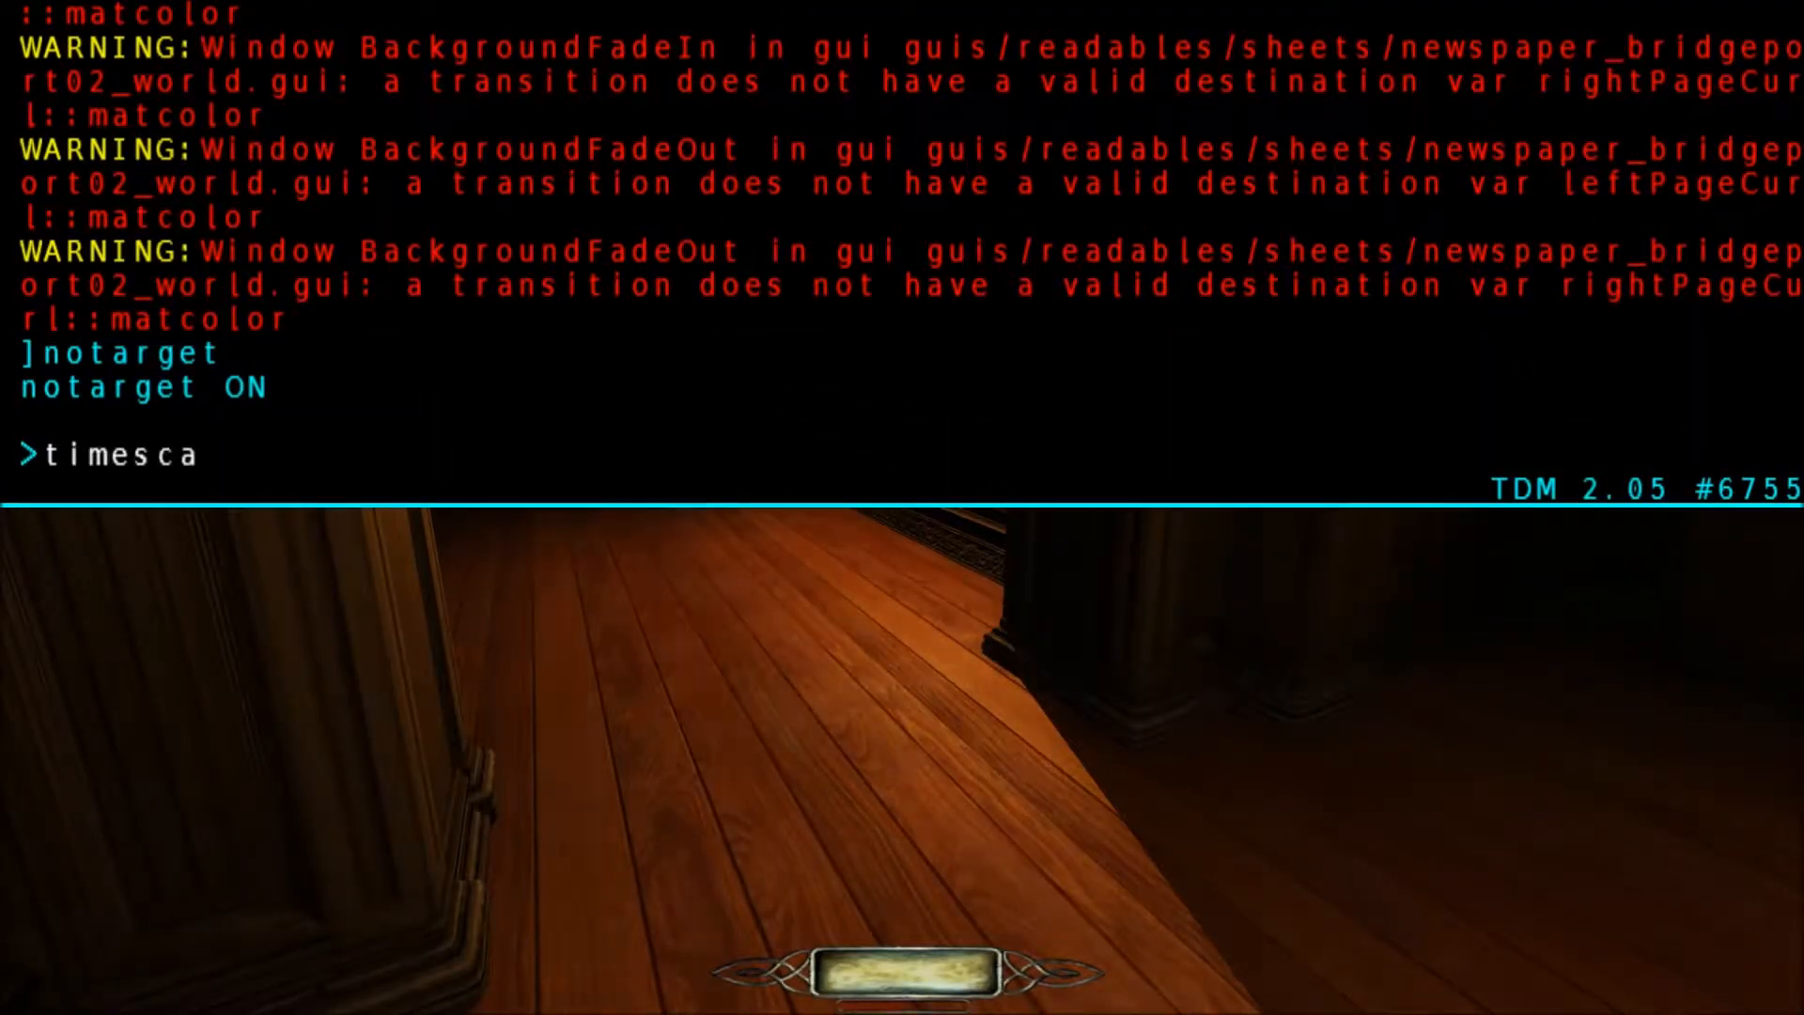
type("timescale 3")
key("Return")
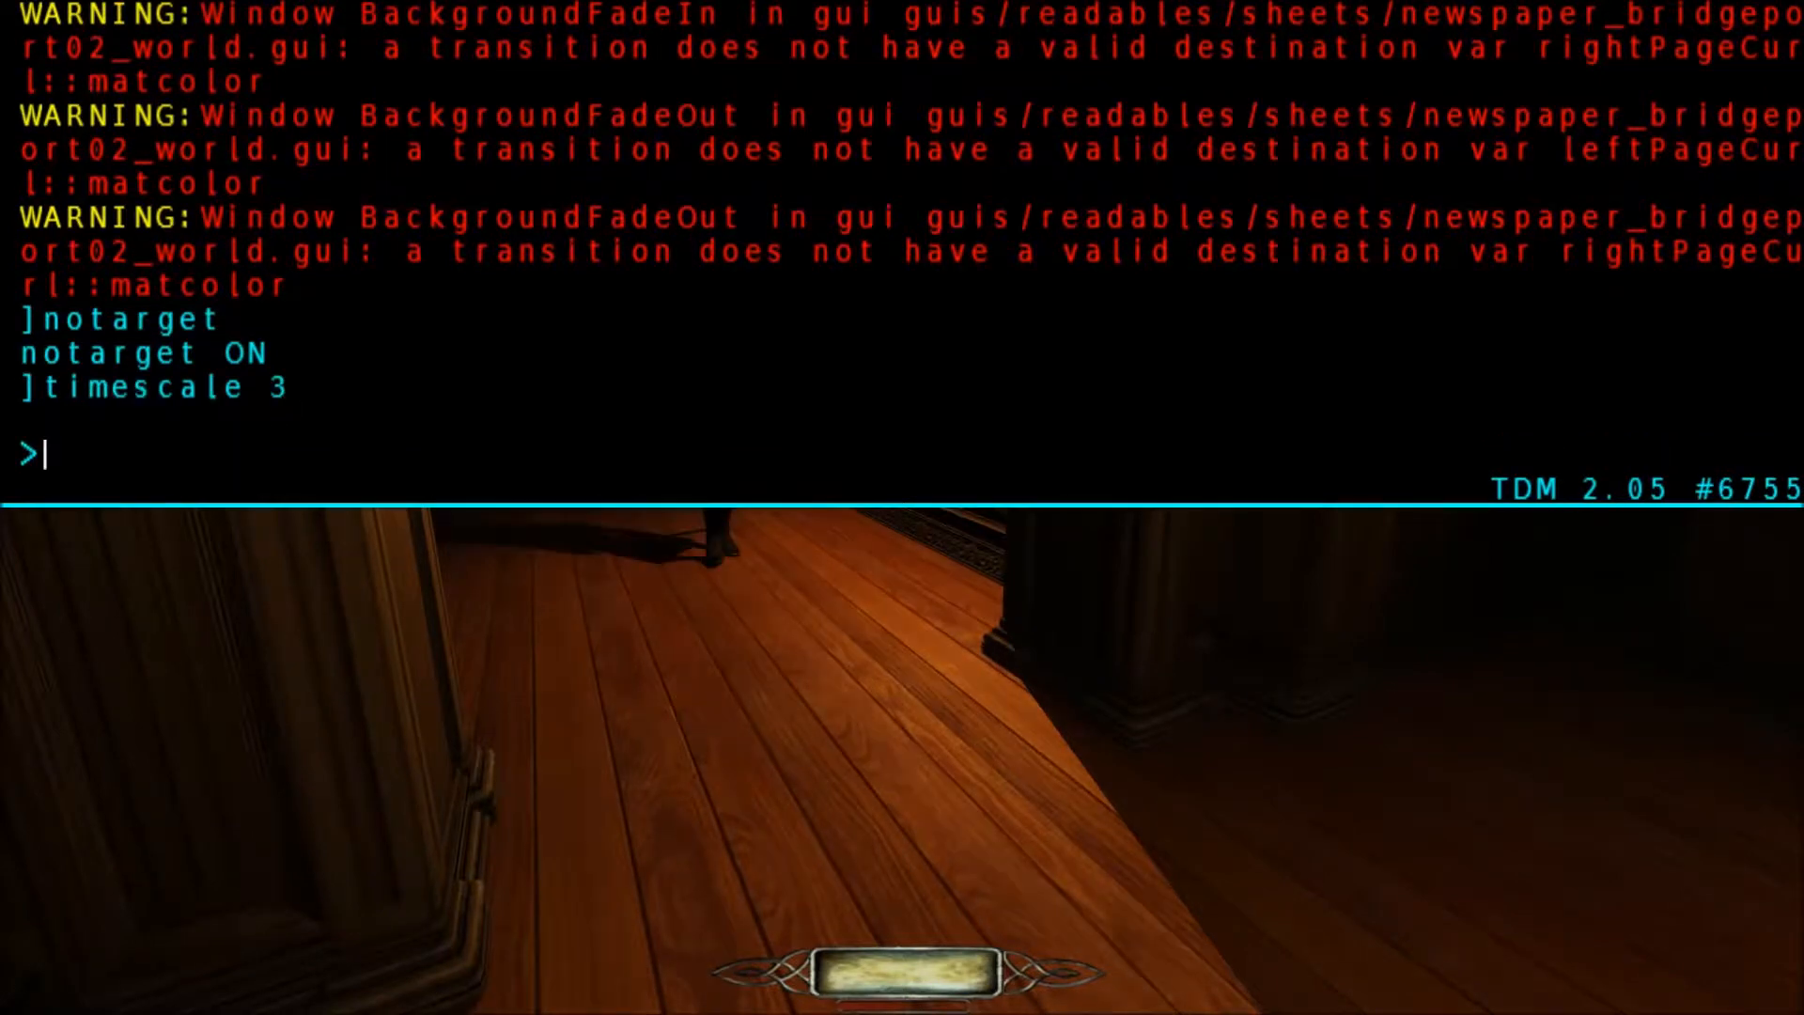
key("grave")
key("w")
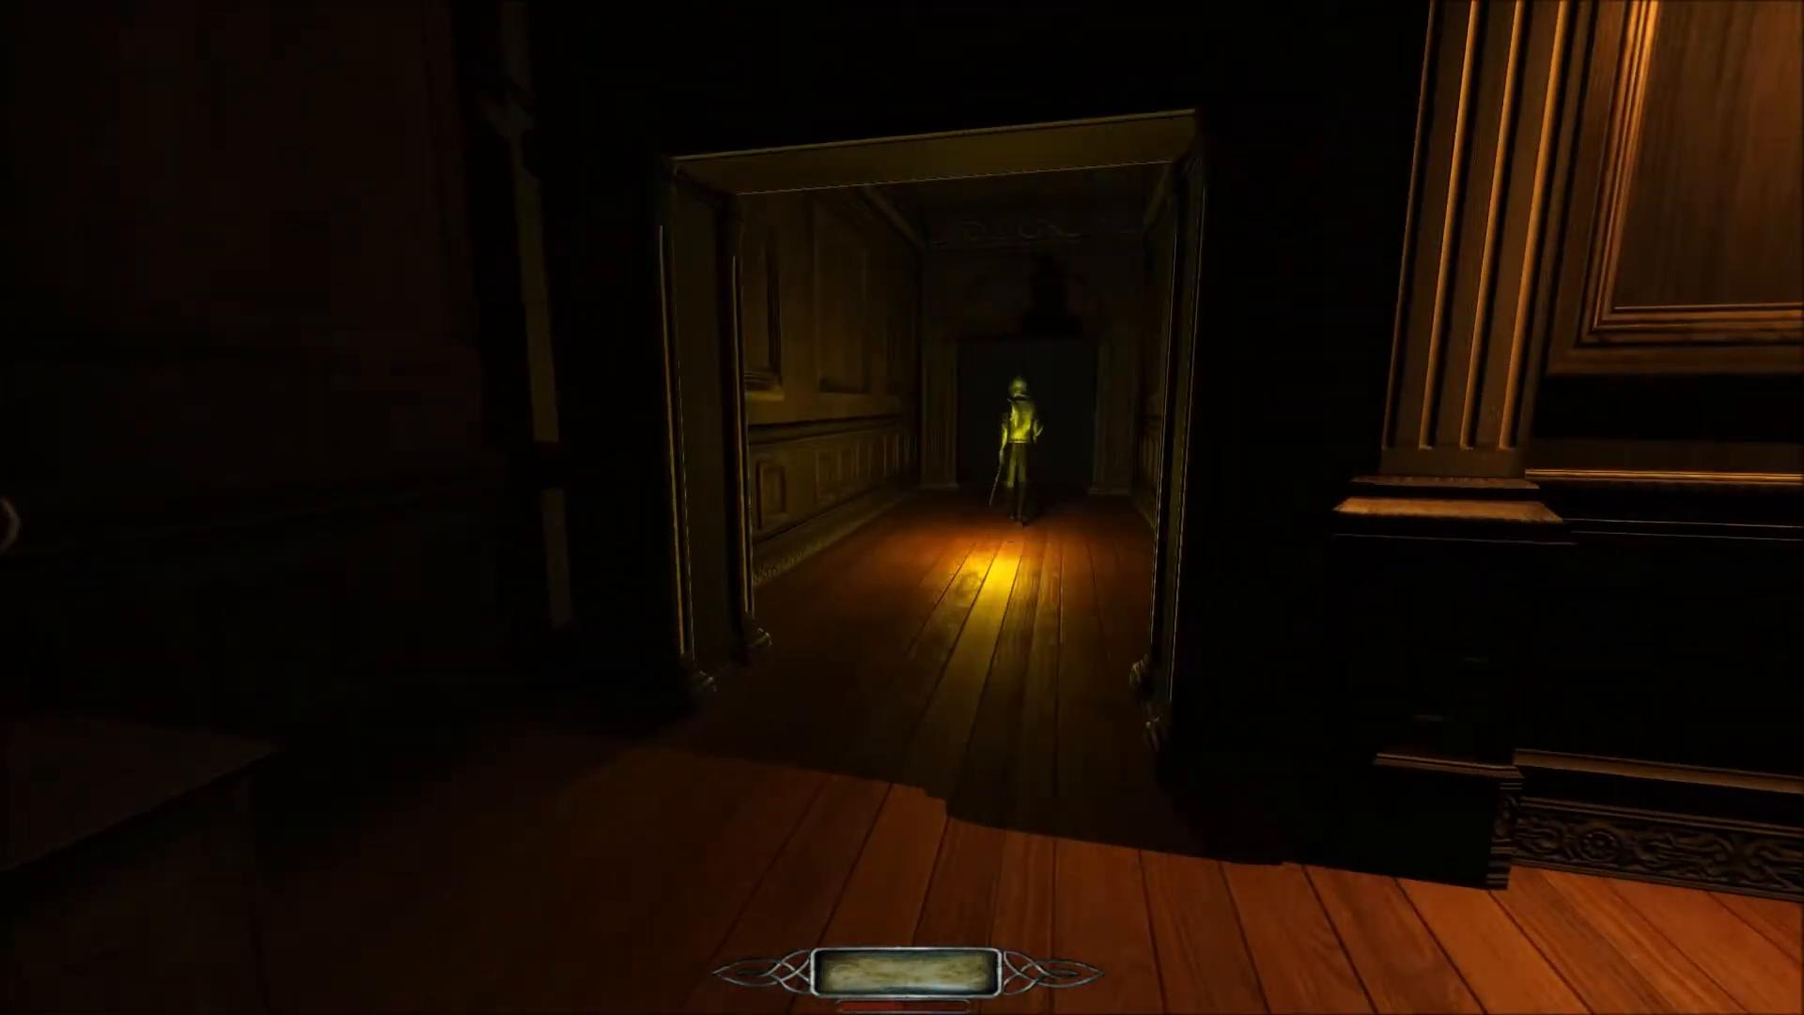
key("s")
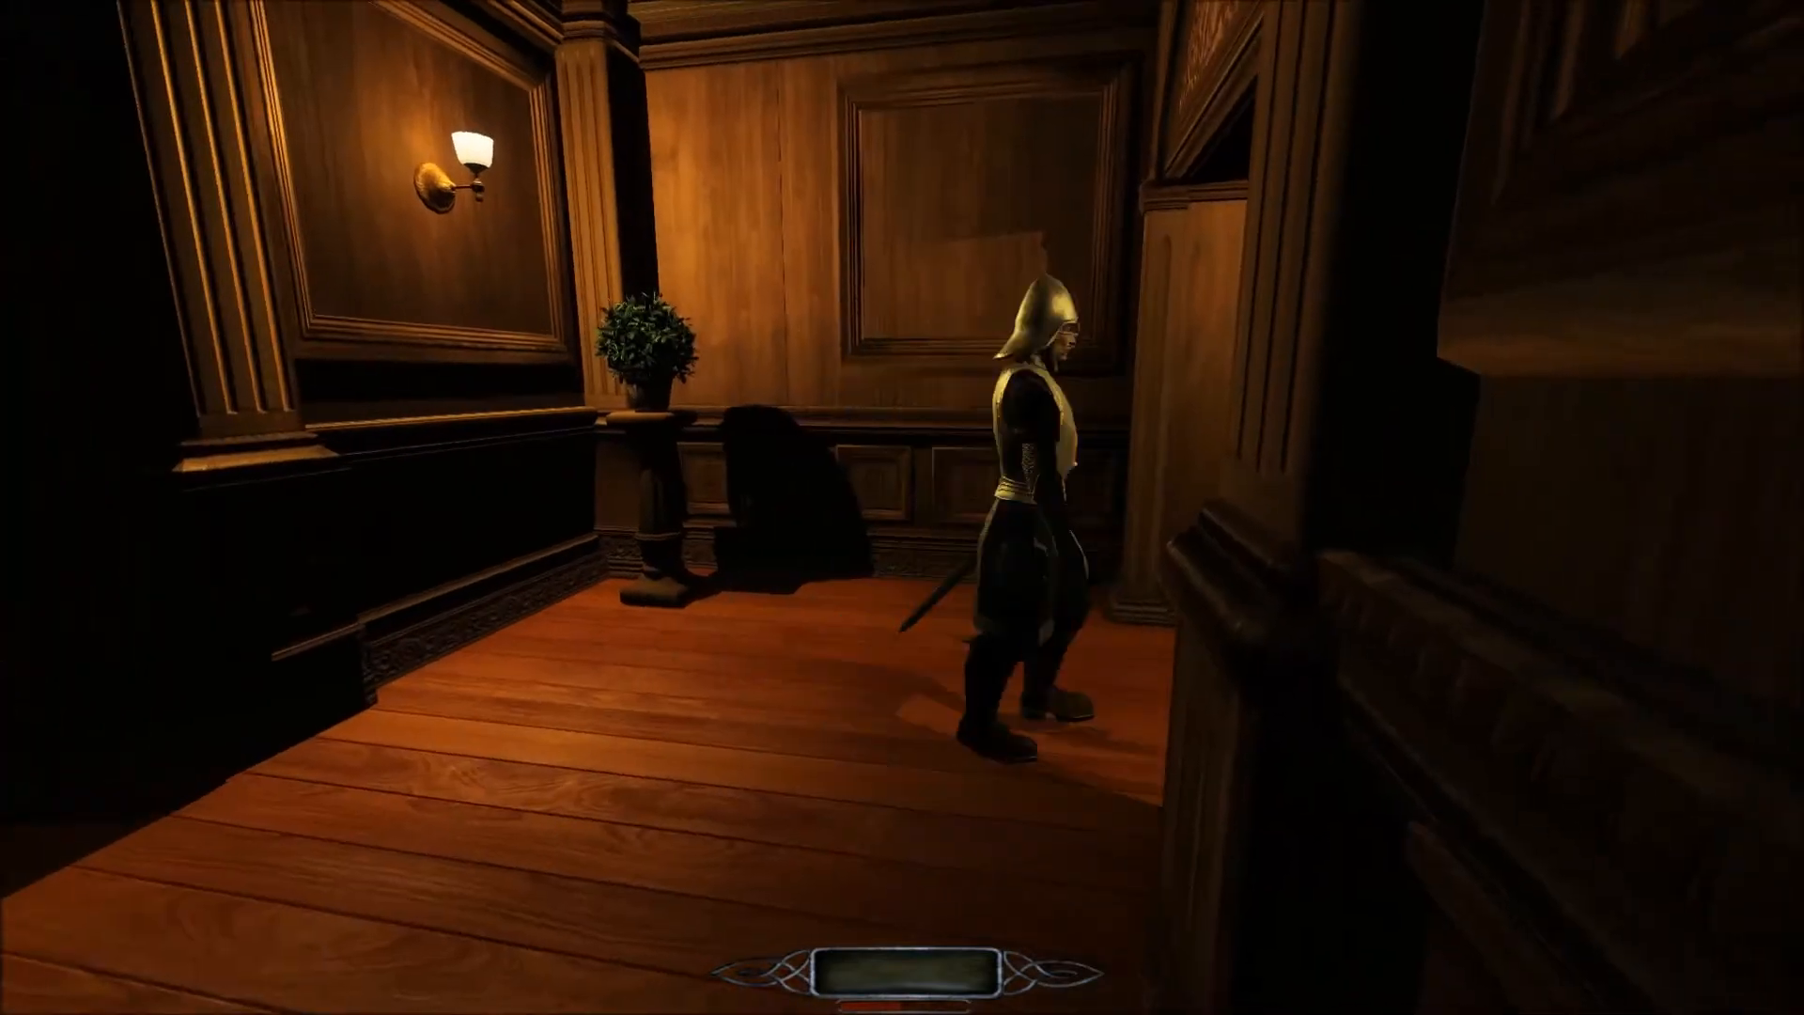
key("w")
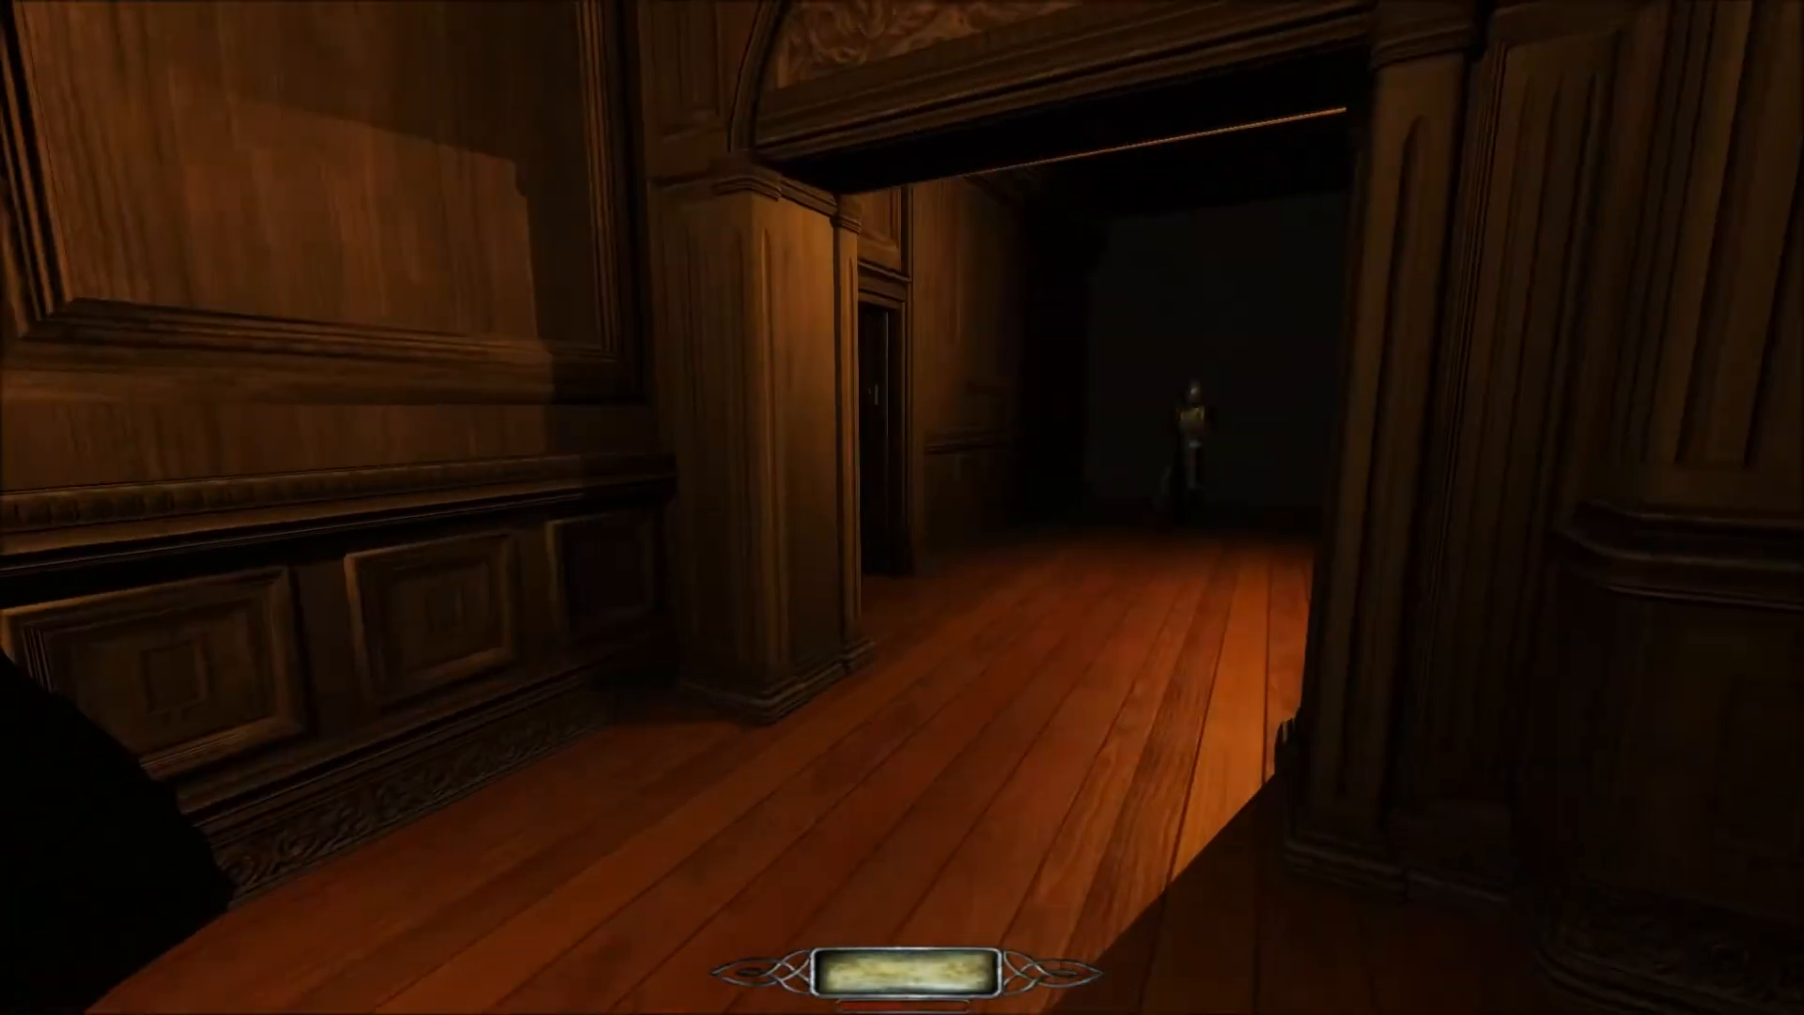
key("w")
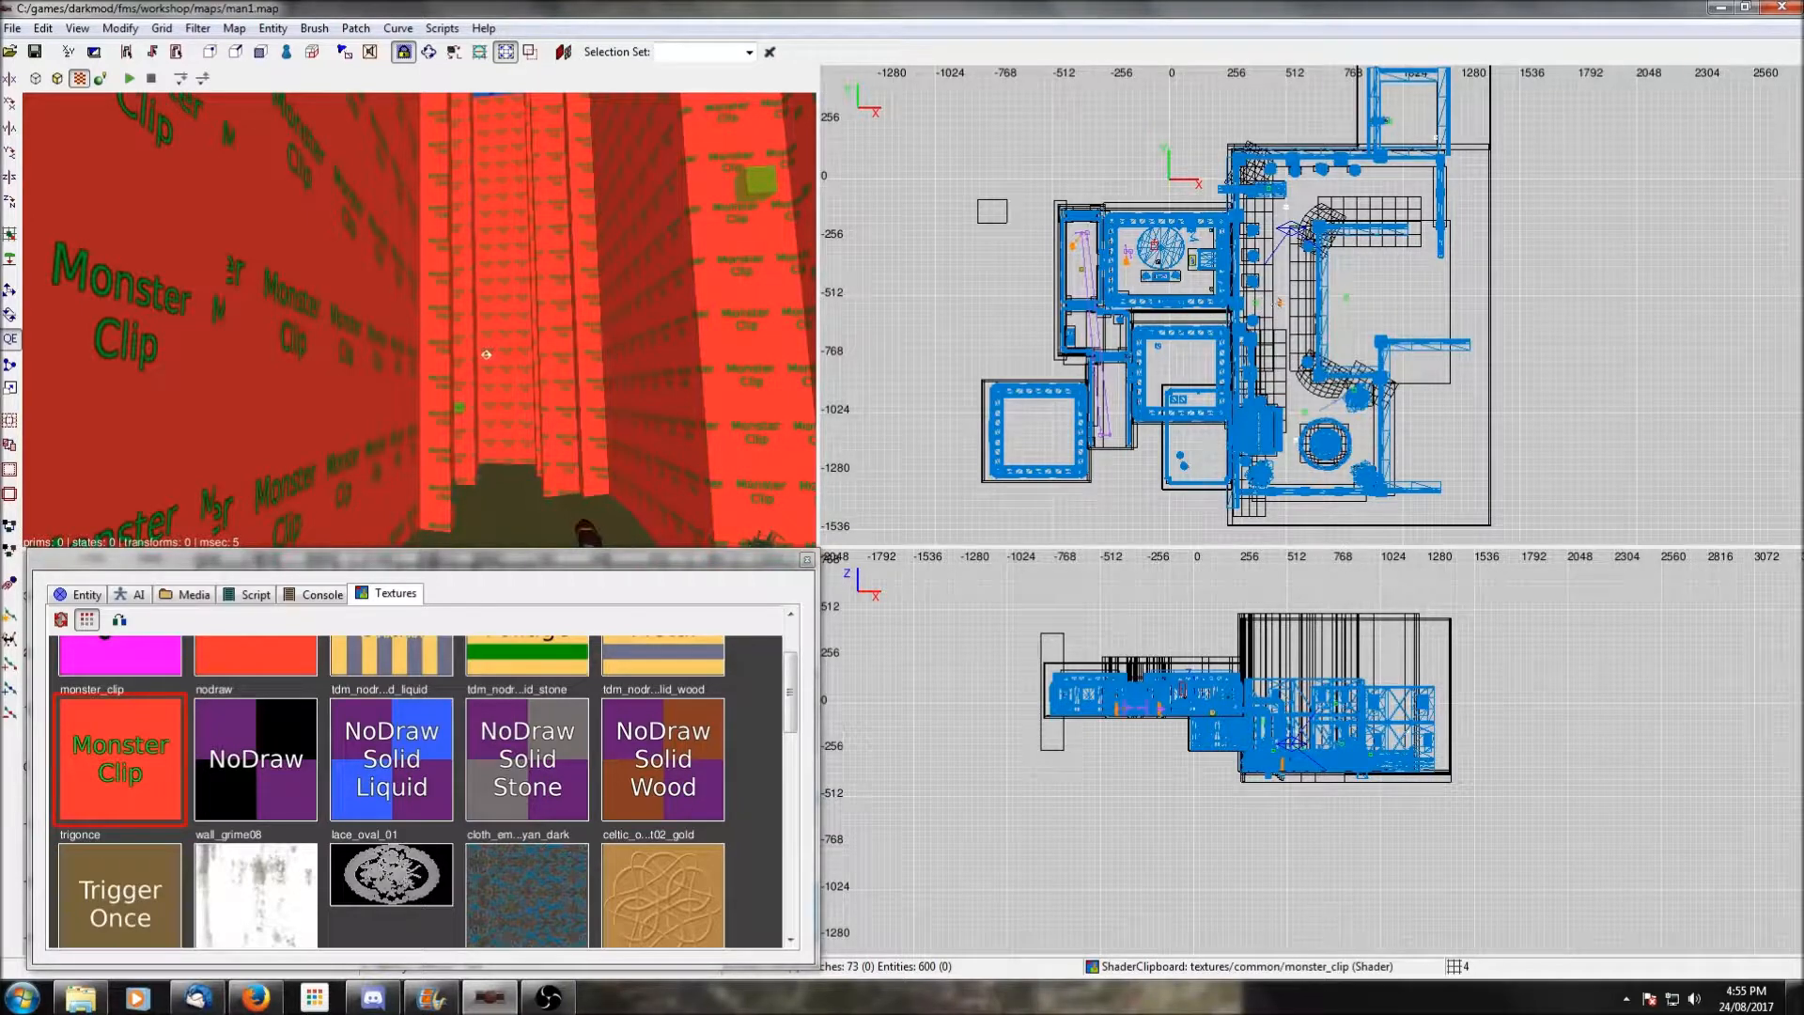
Insert the path_4_corners.pfb prefab from the ai prefab folder into the outdoor grounds of the mansion.
right_click(1291, 283)
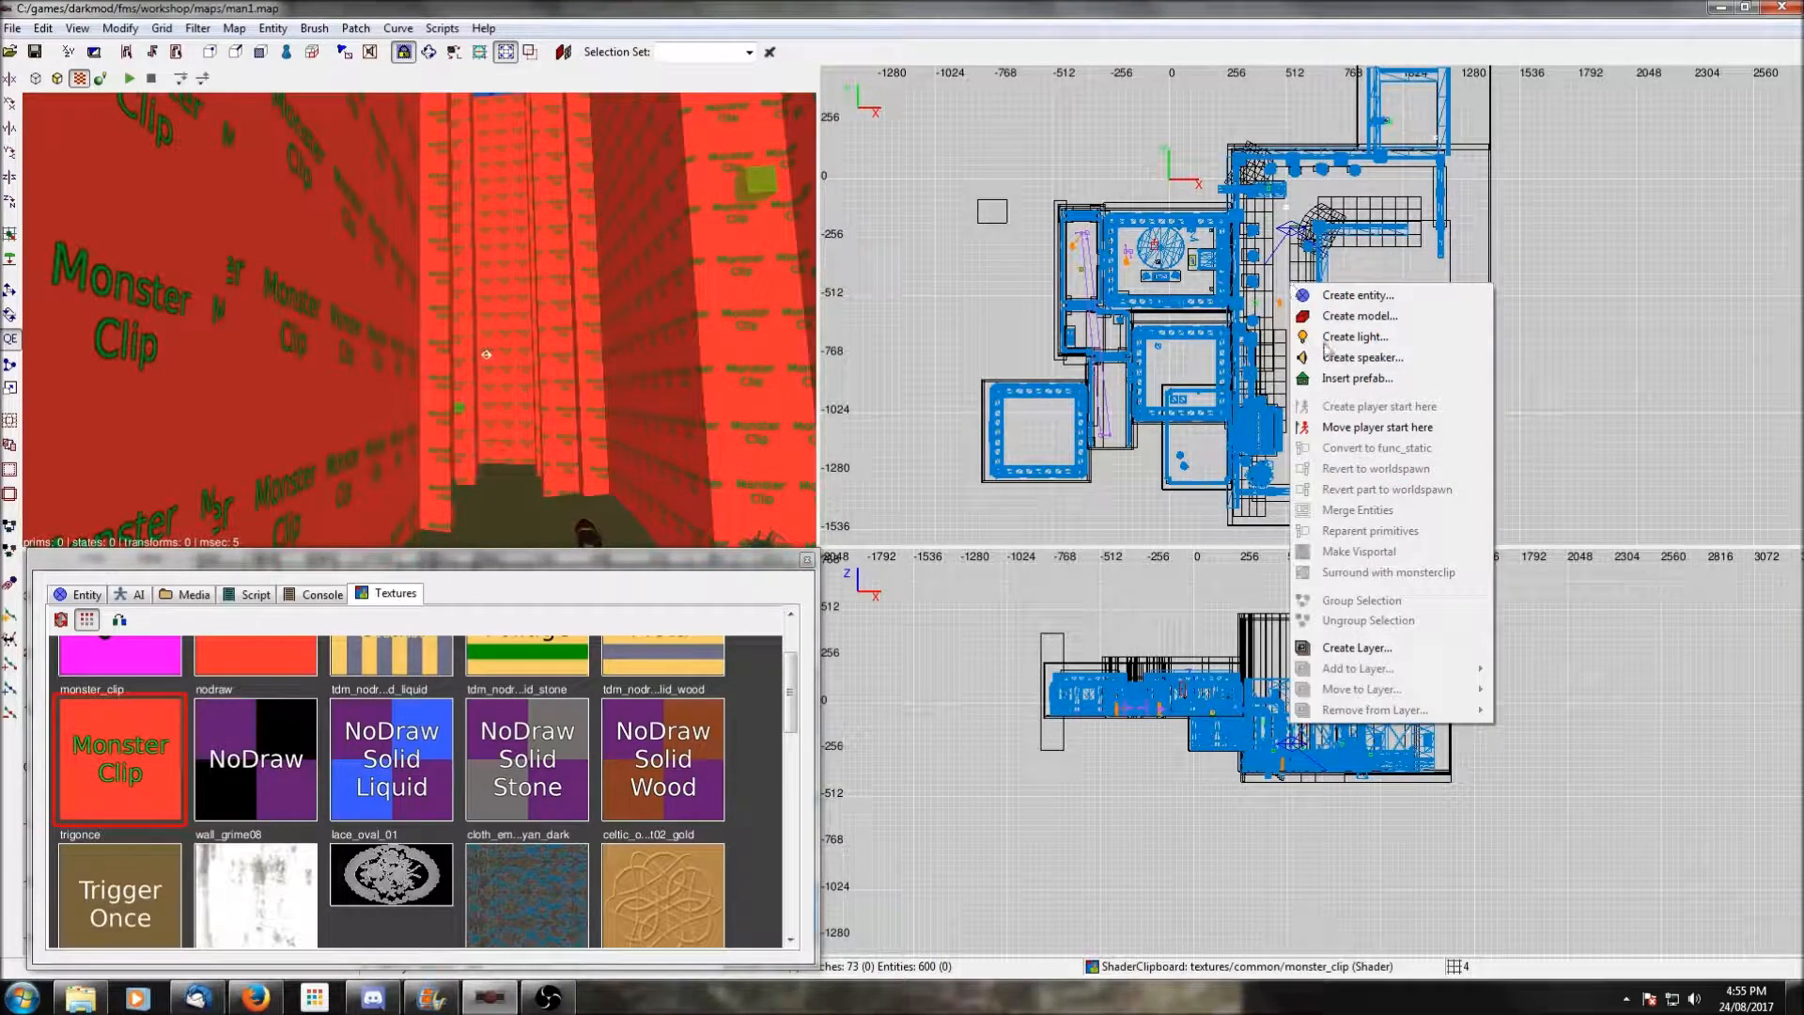
left_click(1340, 379)
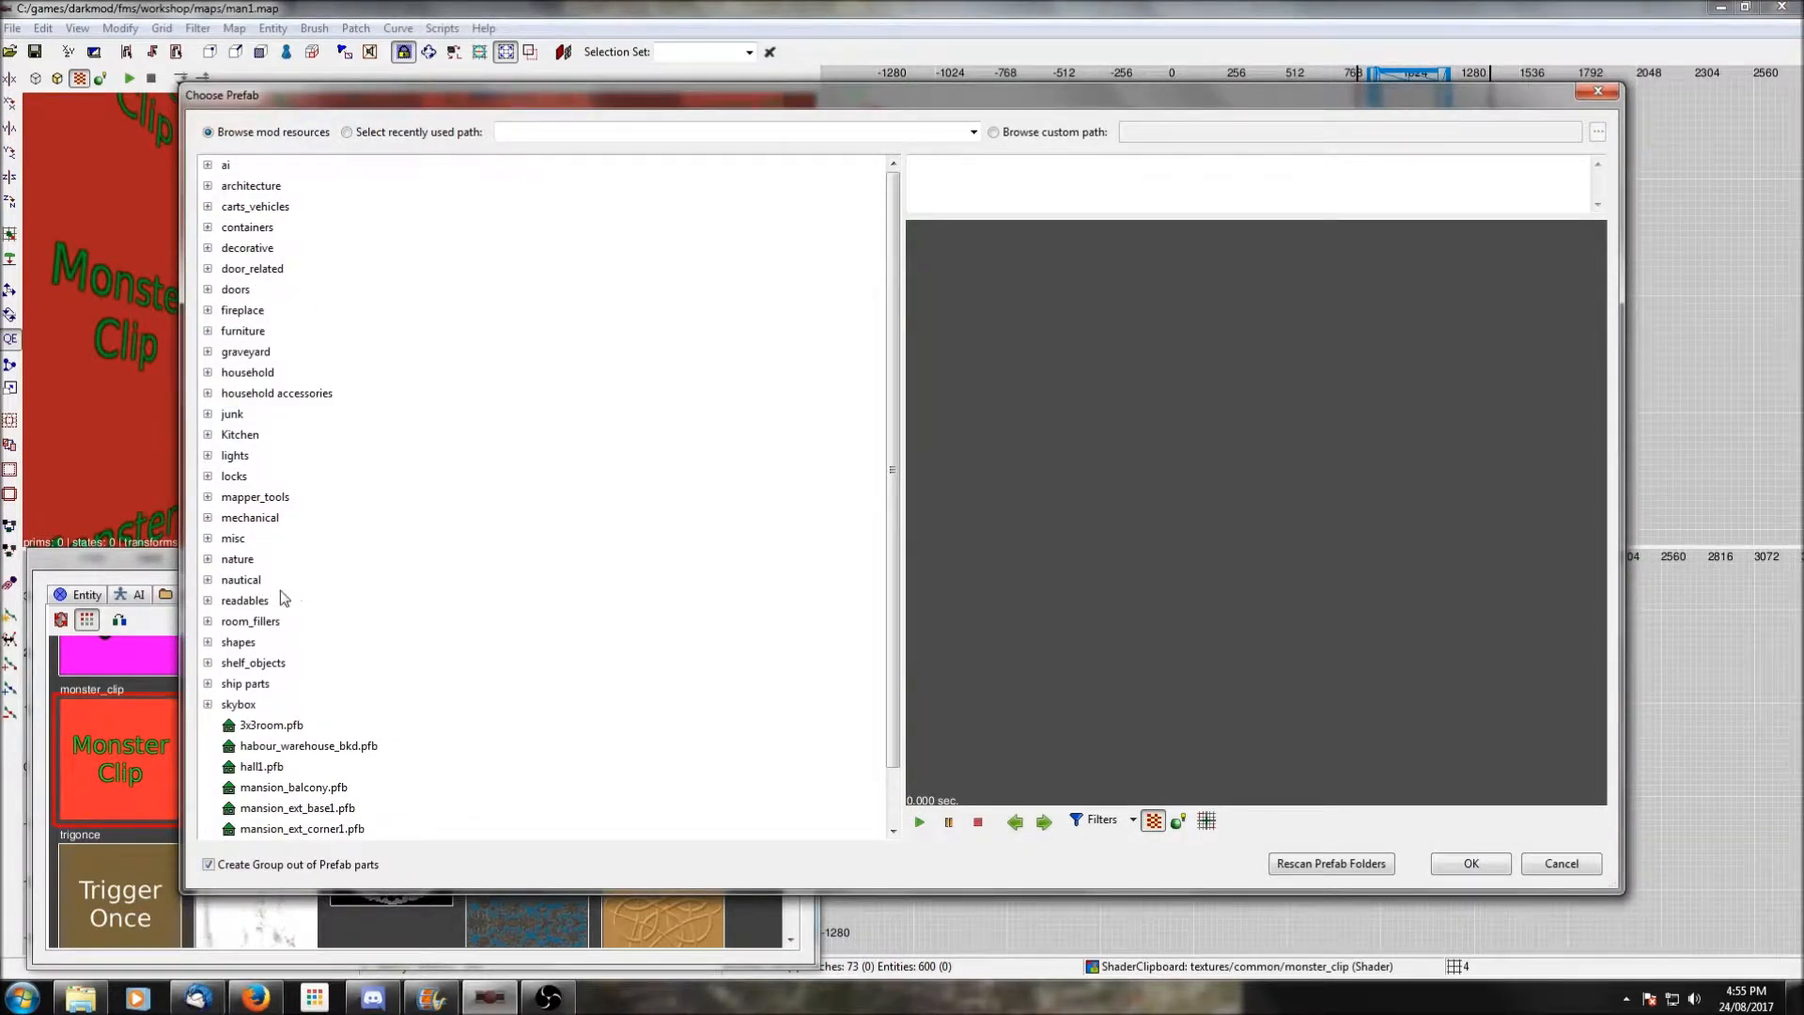
left_click(207, 165)
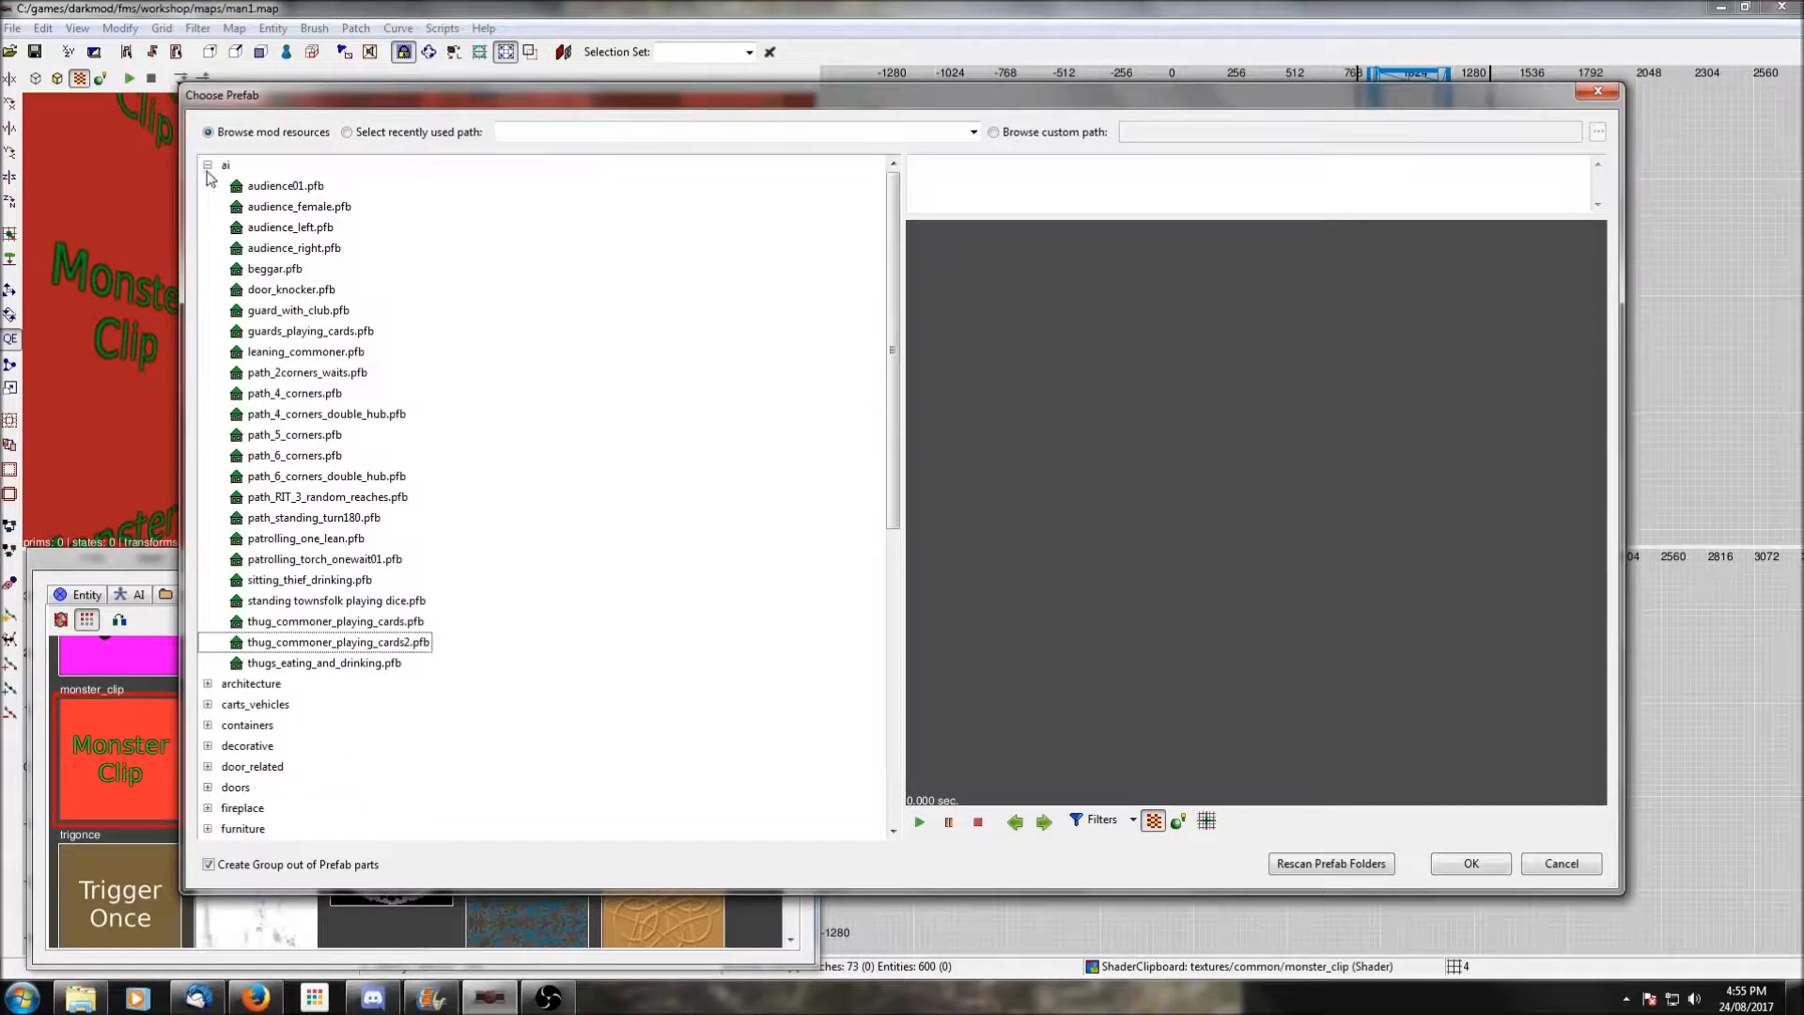
left_click(290, 373)
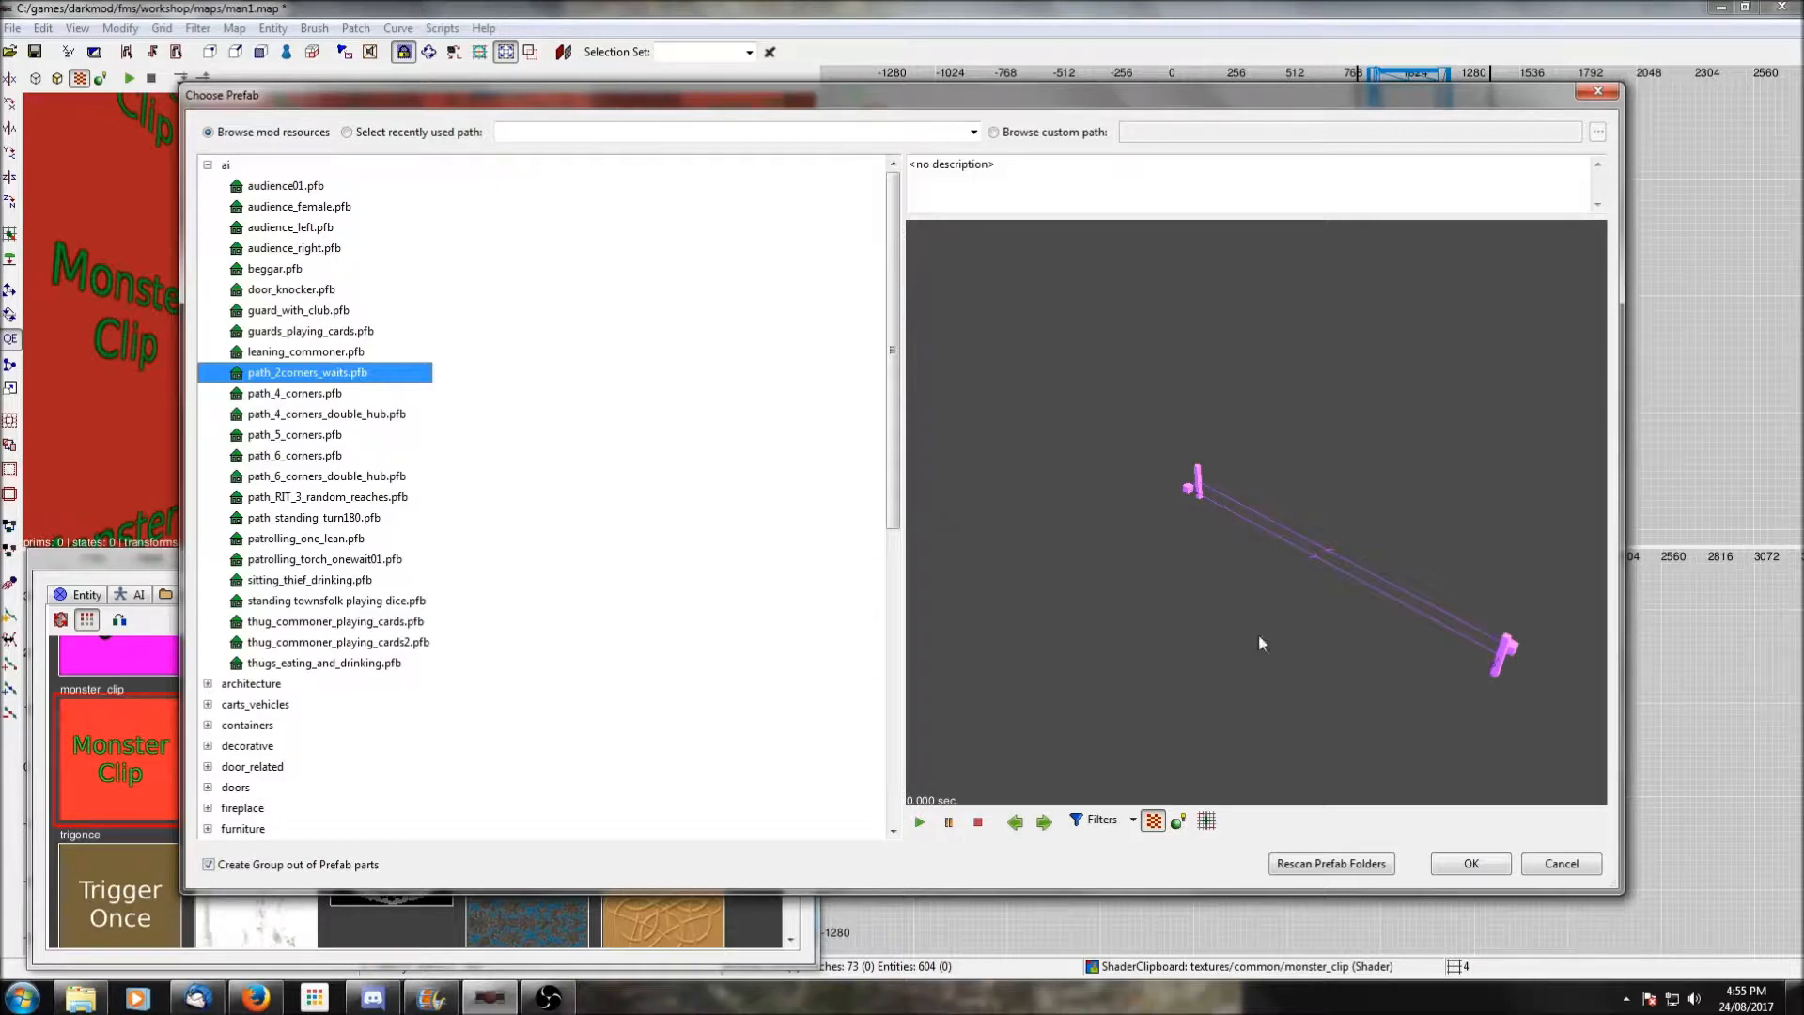
left_click(280, 394)
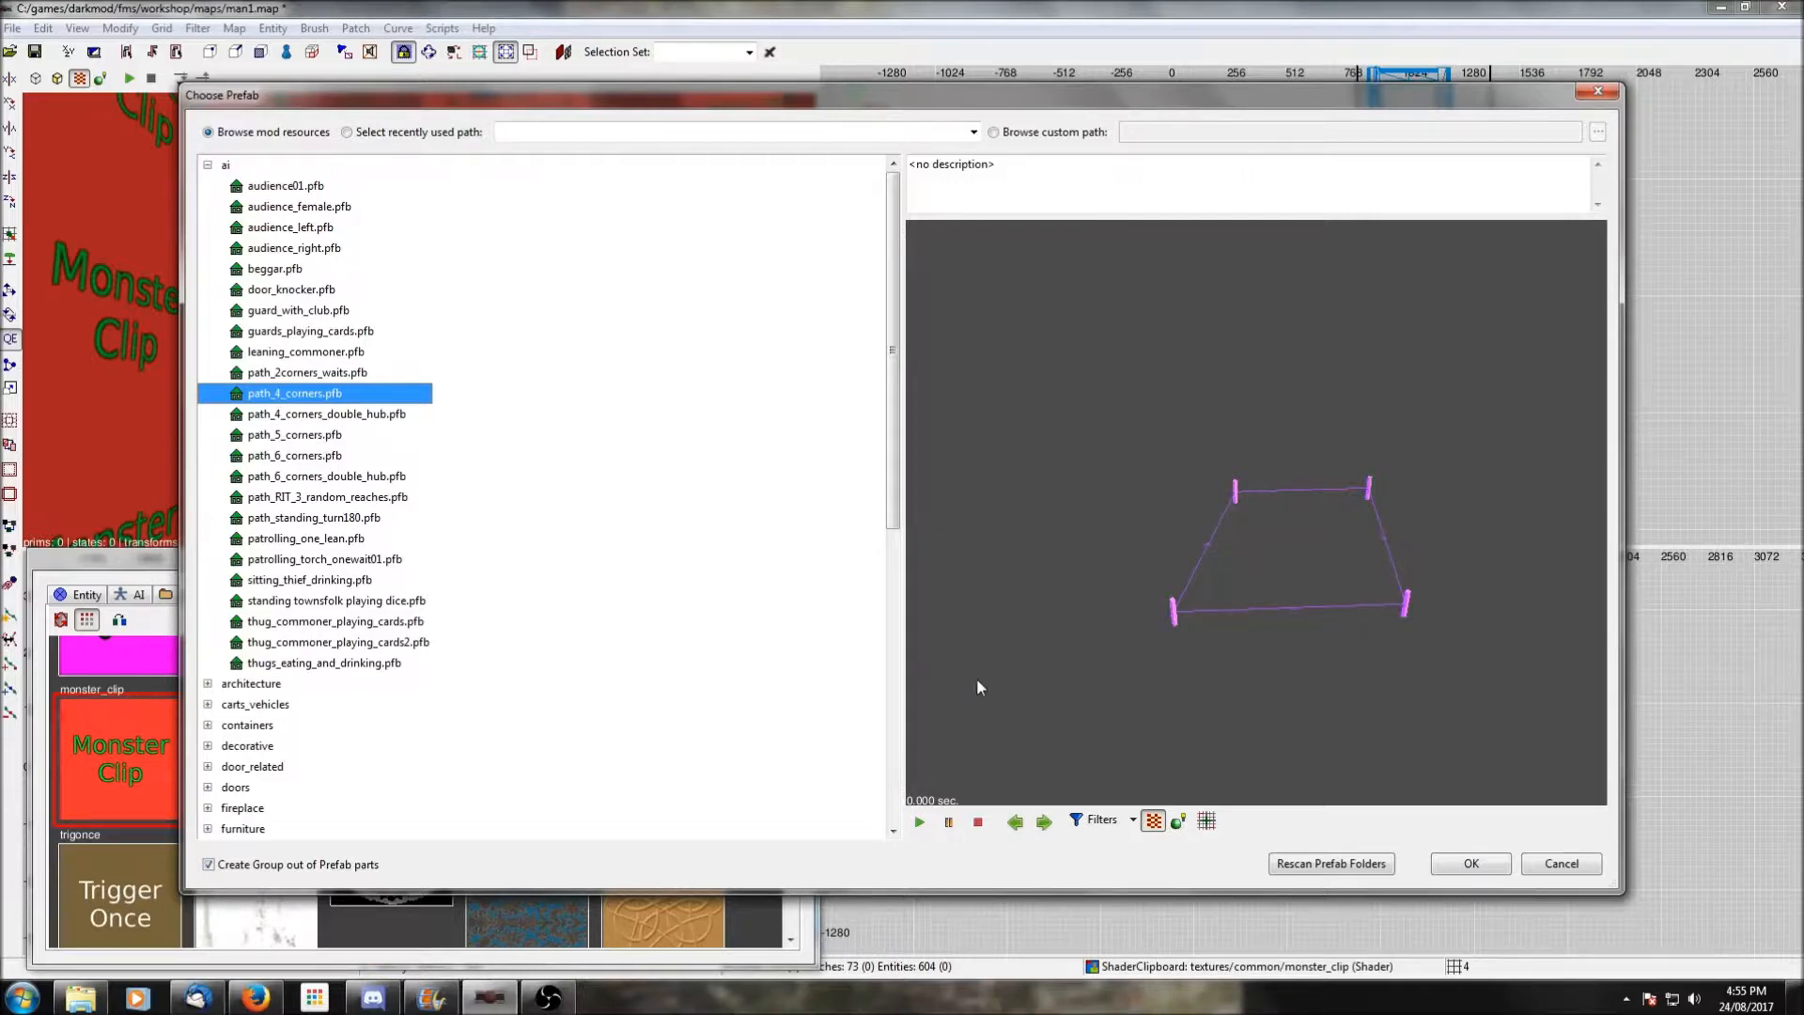
left_click(1462, 866)
scroll(1390, 301, "up", 2)
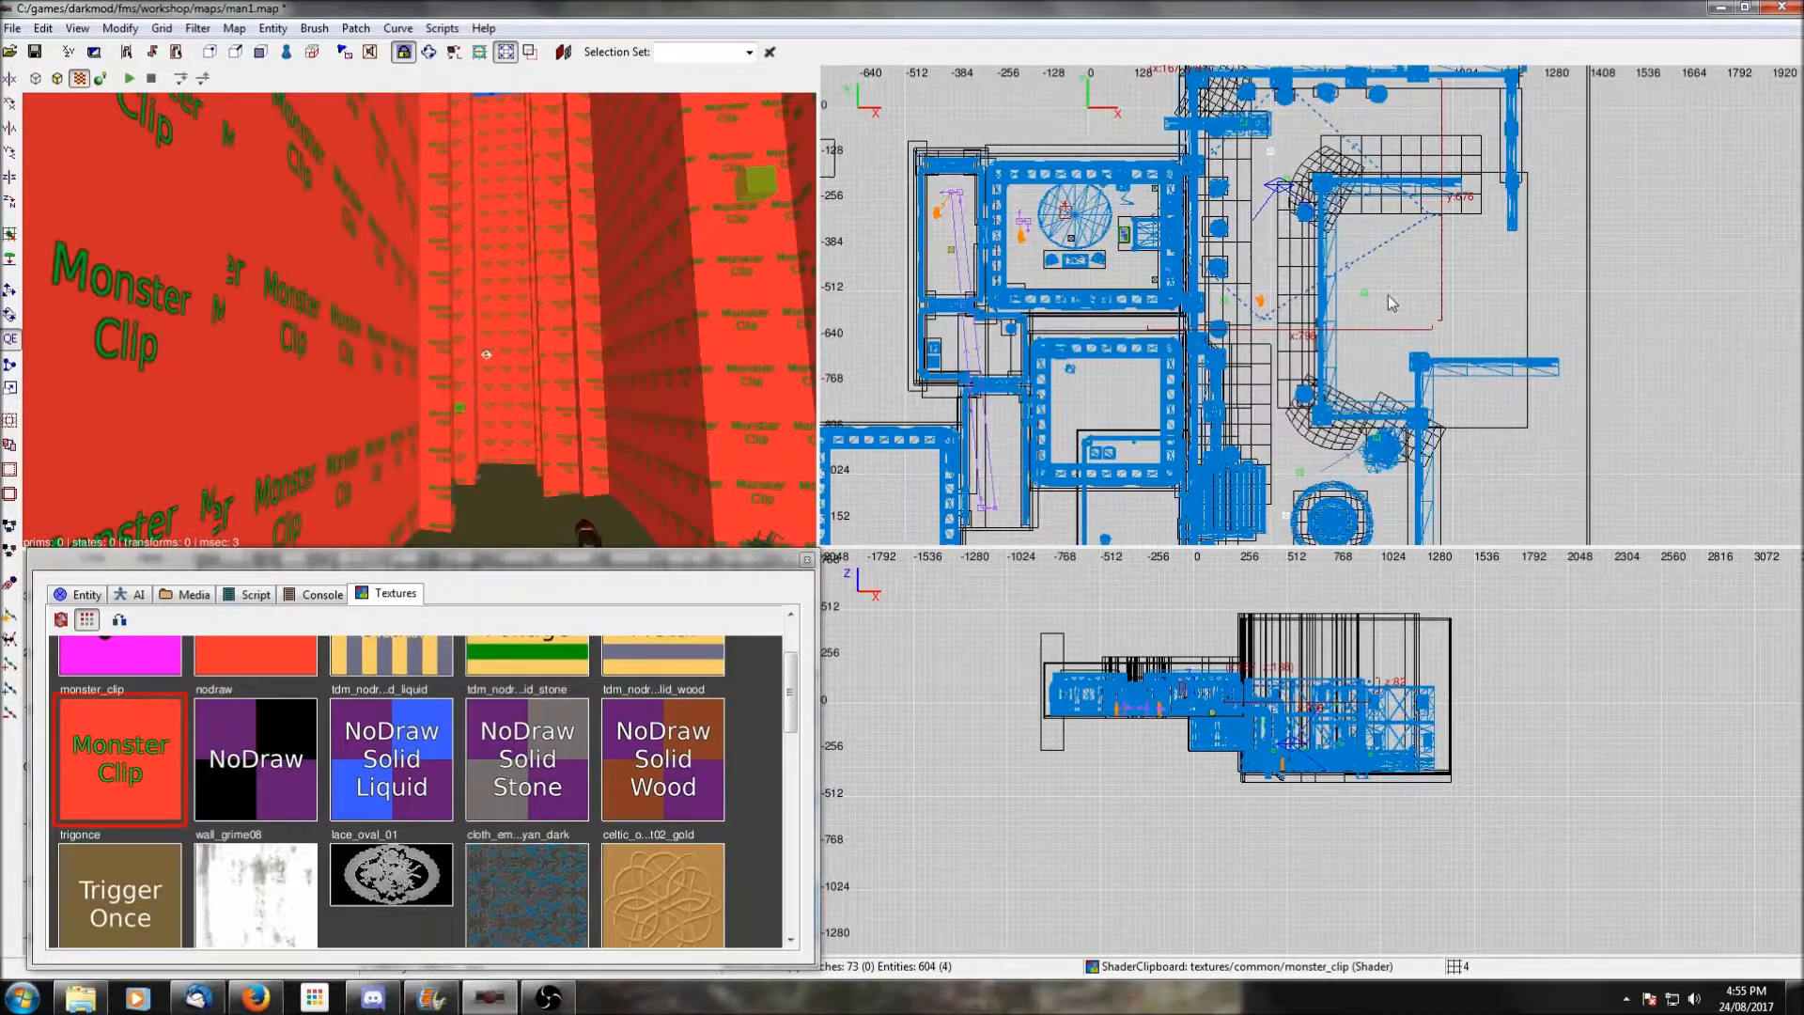
Reposition the four-corner path over the mansion's outdoor grounds and ungroup it so its path corners can be moved individually.
scroll(434, 315, "down", 2)
scroll(434, 322, "up", 1)
left_click_drag(1434, 222, 1506, 265)
right_click(1504, 286)
left_click(1562, 624)
right_click_drag(1373, 200, 1339, 276)
left_click_drag(1336, 195, 1353, 212)
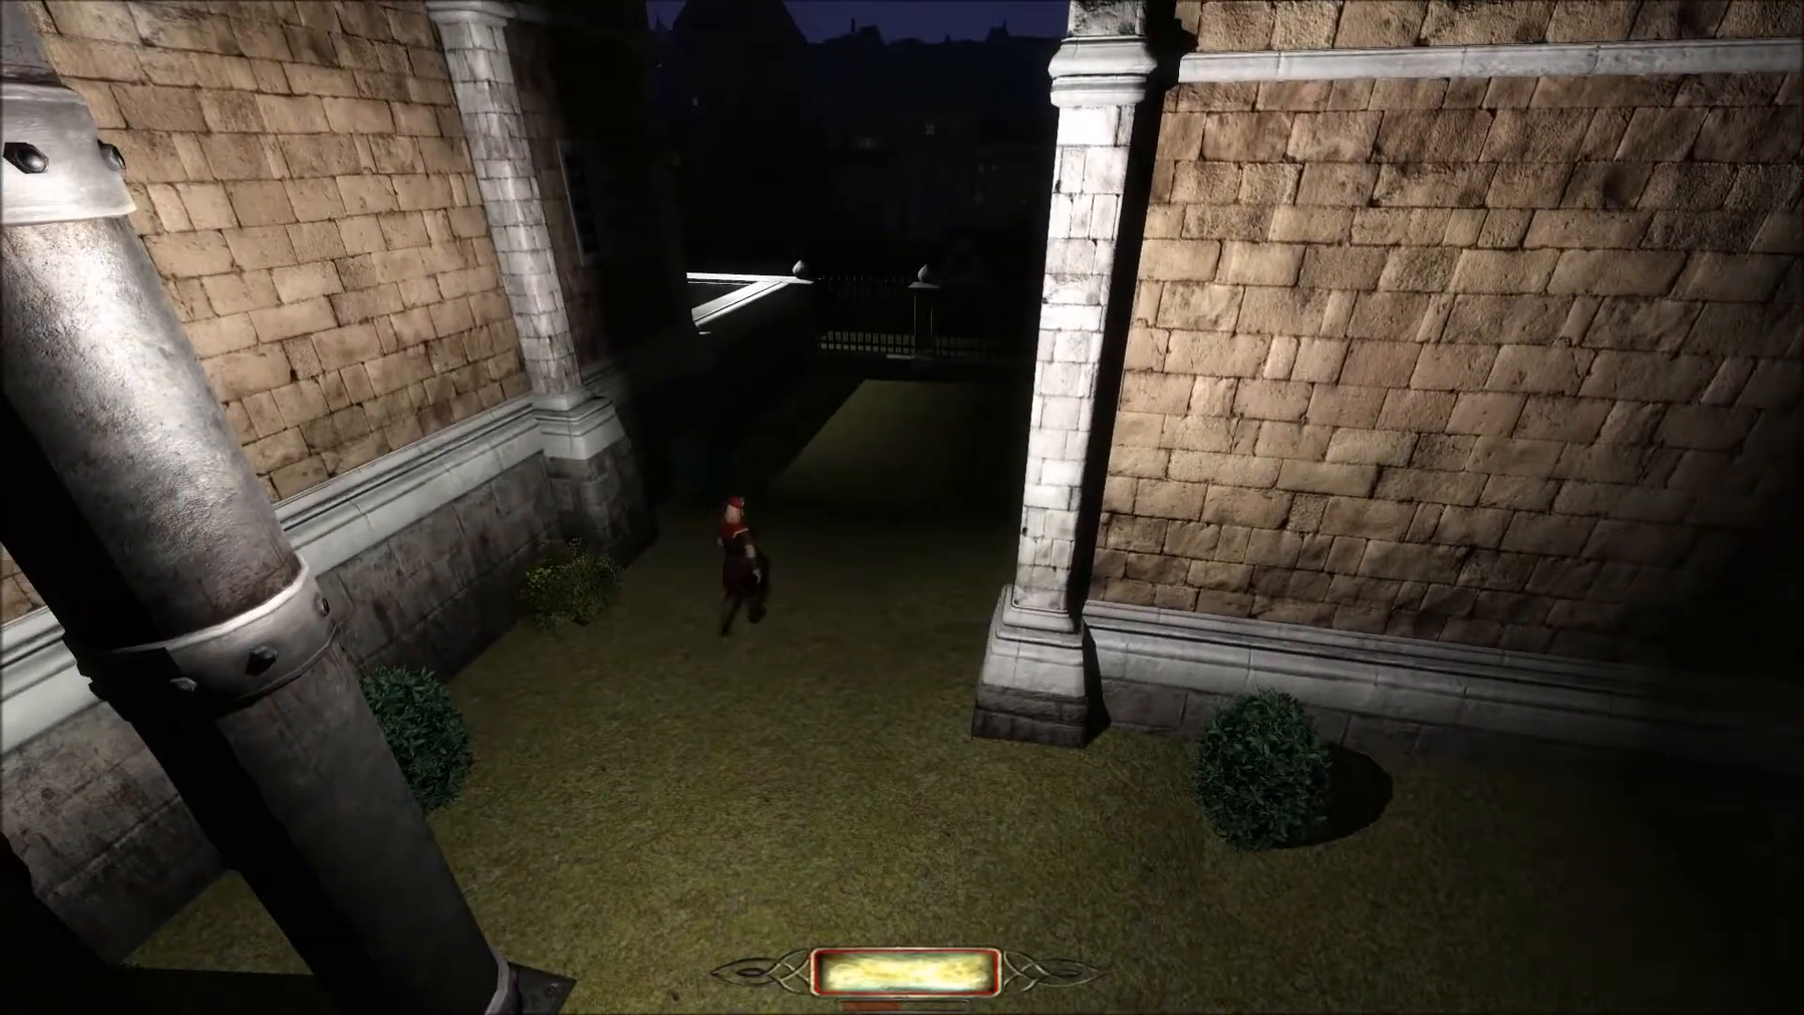
Set the timescale to 3 in the running game's console.
key("grave")
type("timescale ")
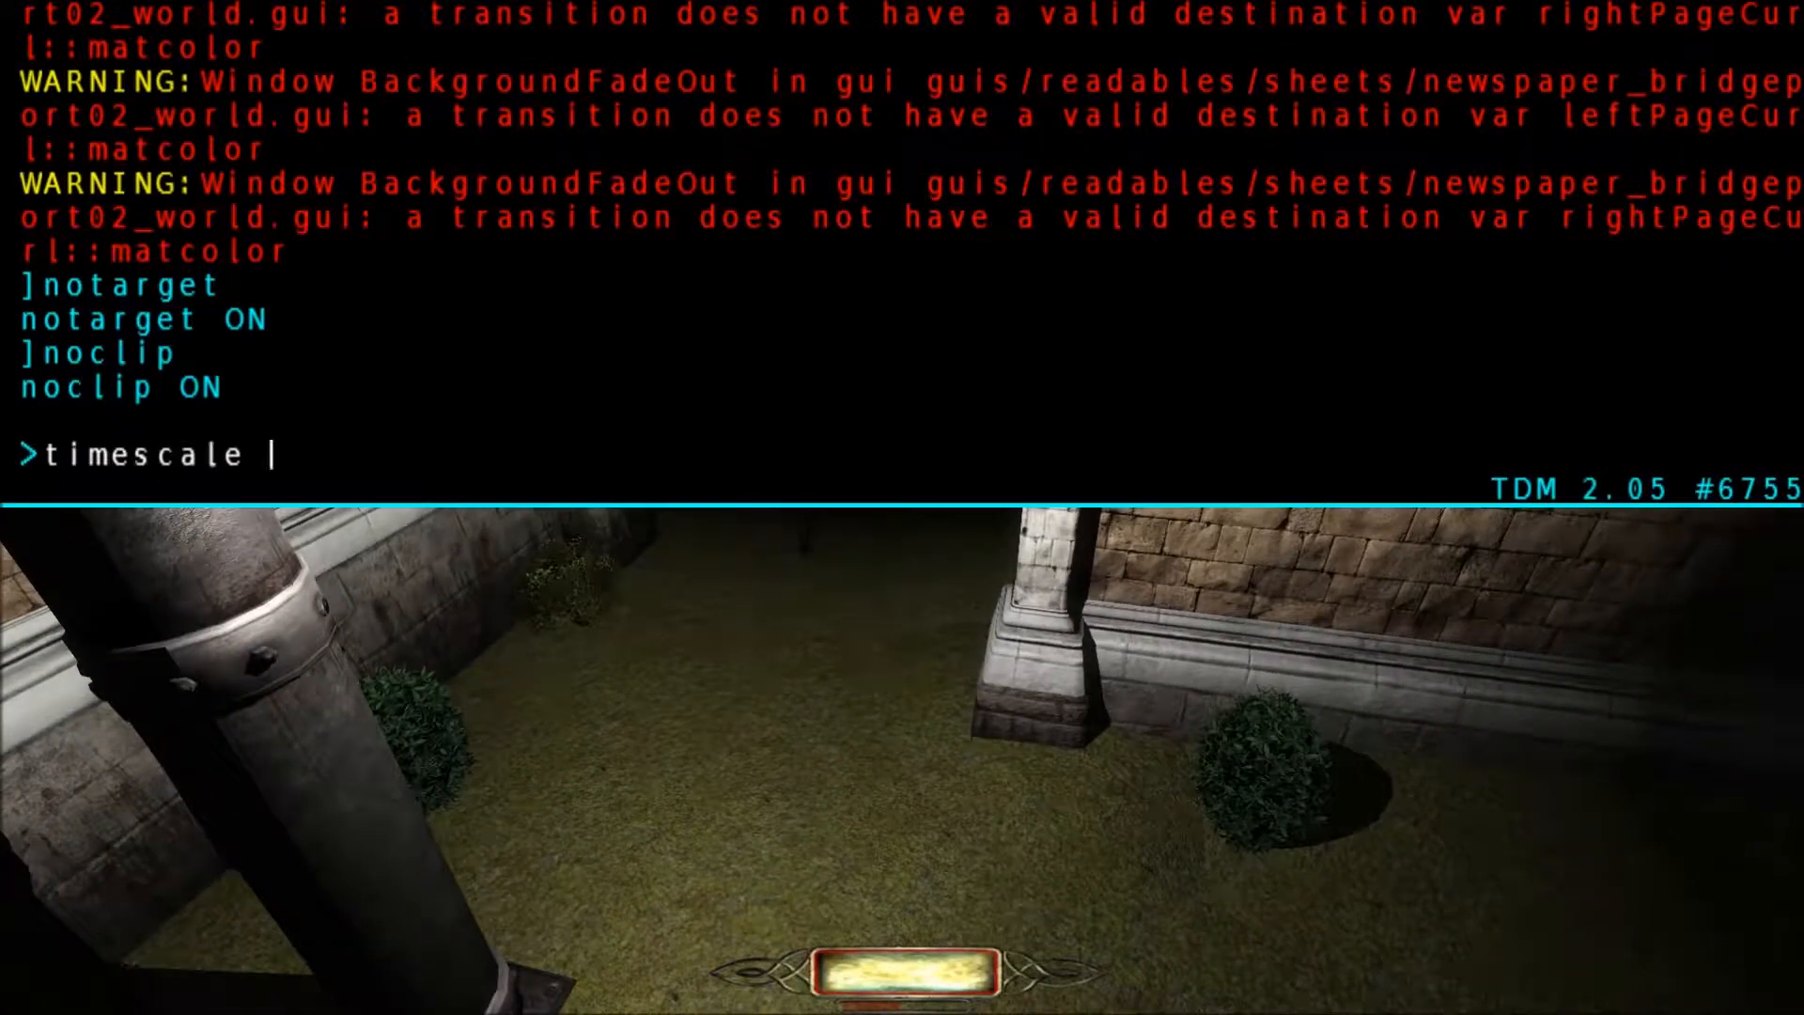
type("3")
key("Return")
key("grave")
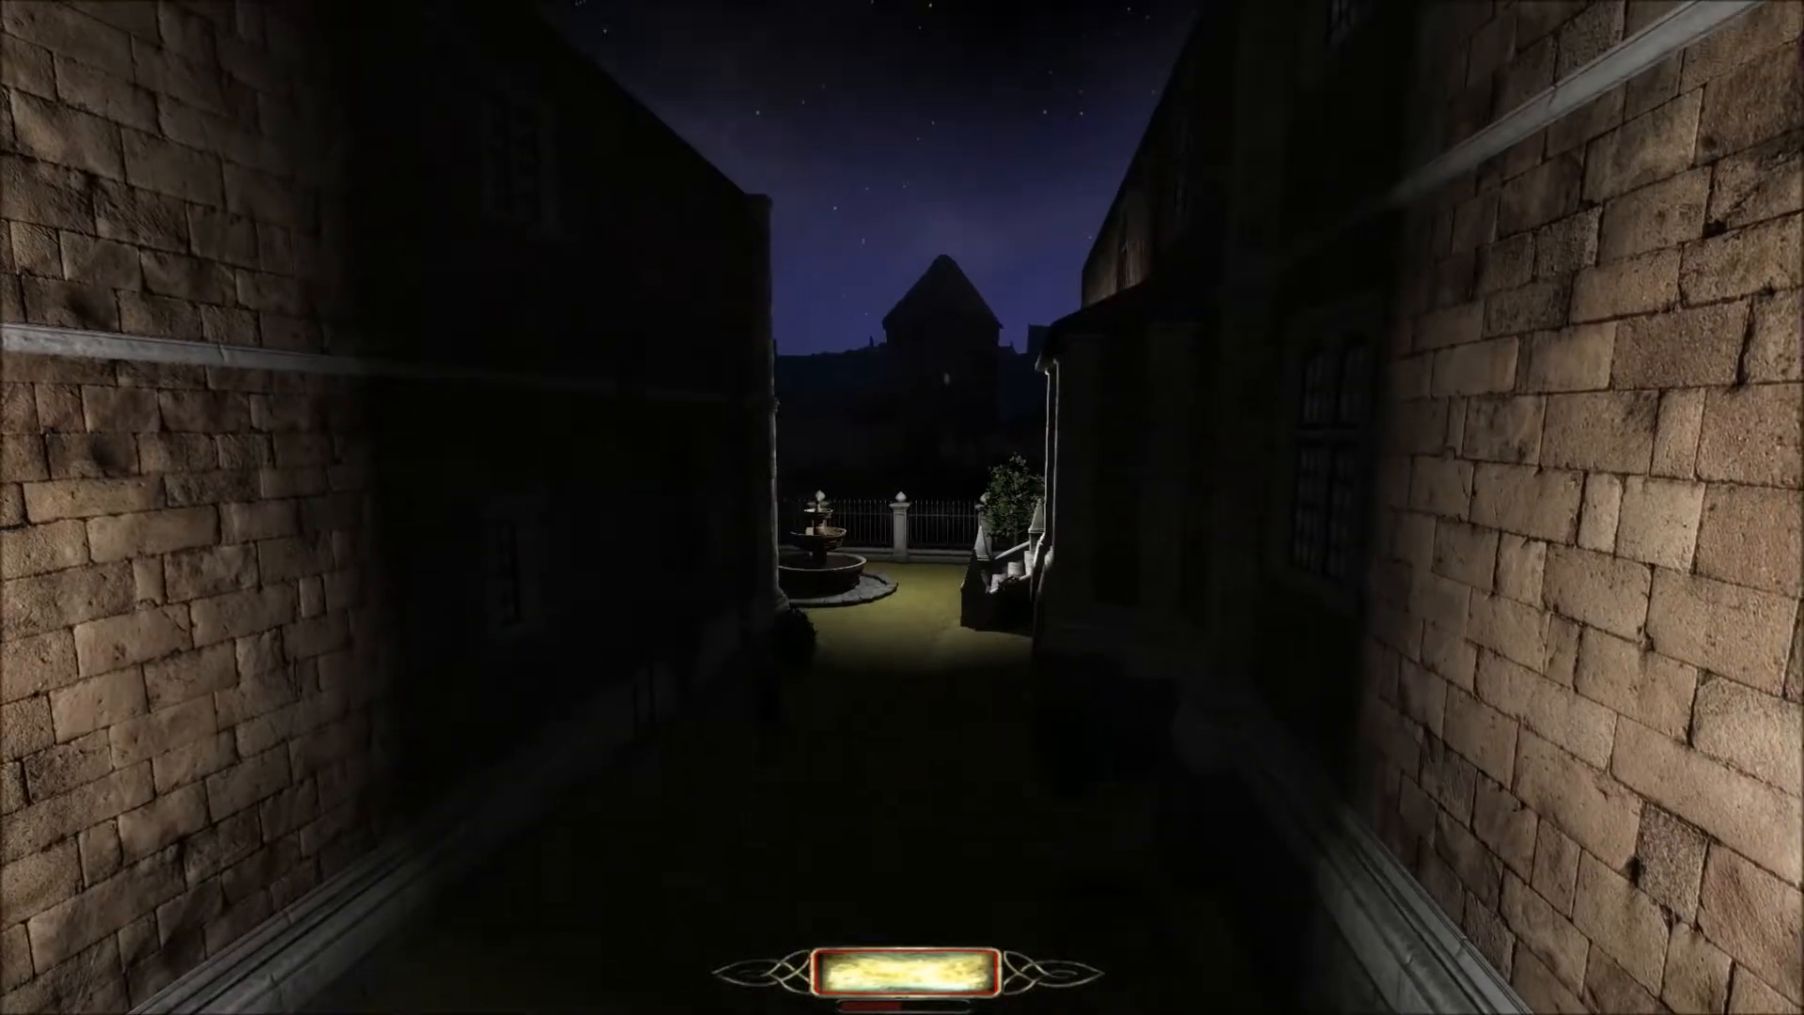
Follow the guard's patrol through the grounds, past the fountain and up the stone stairs to the door.
key("w")
key("w")
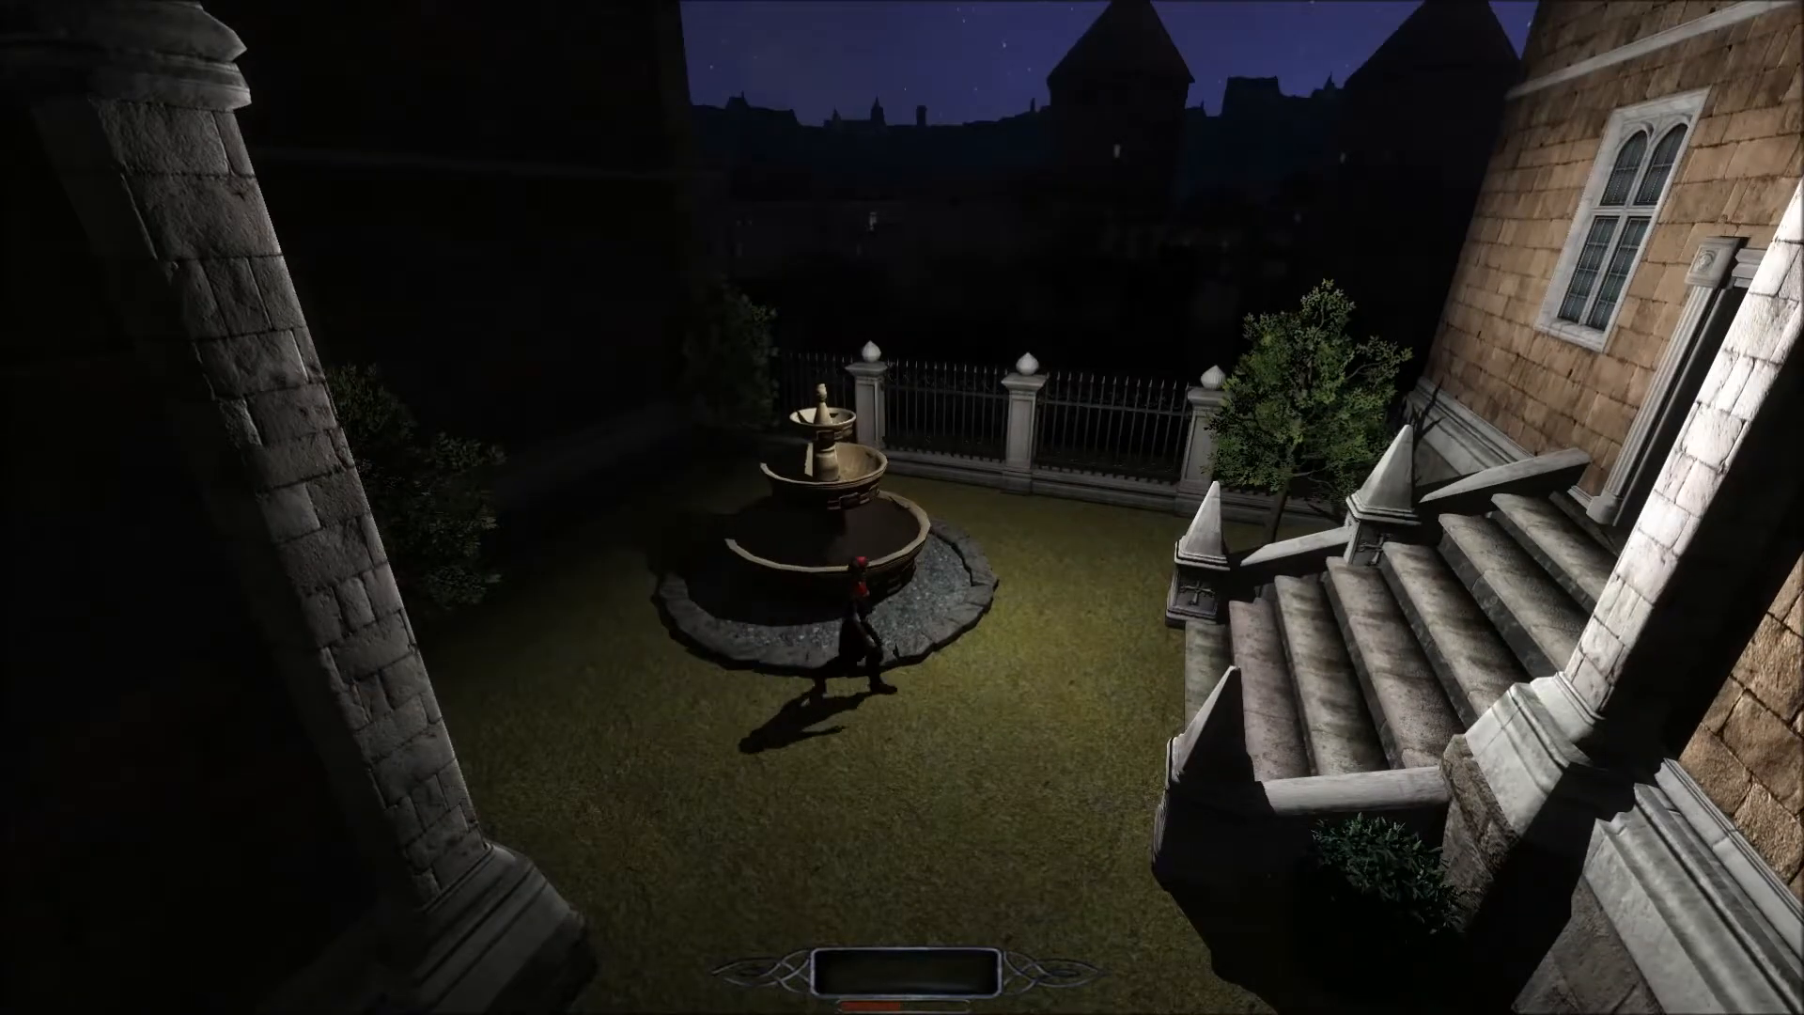
key("w")
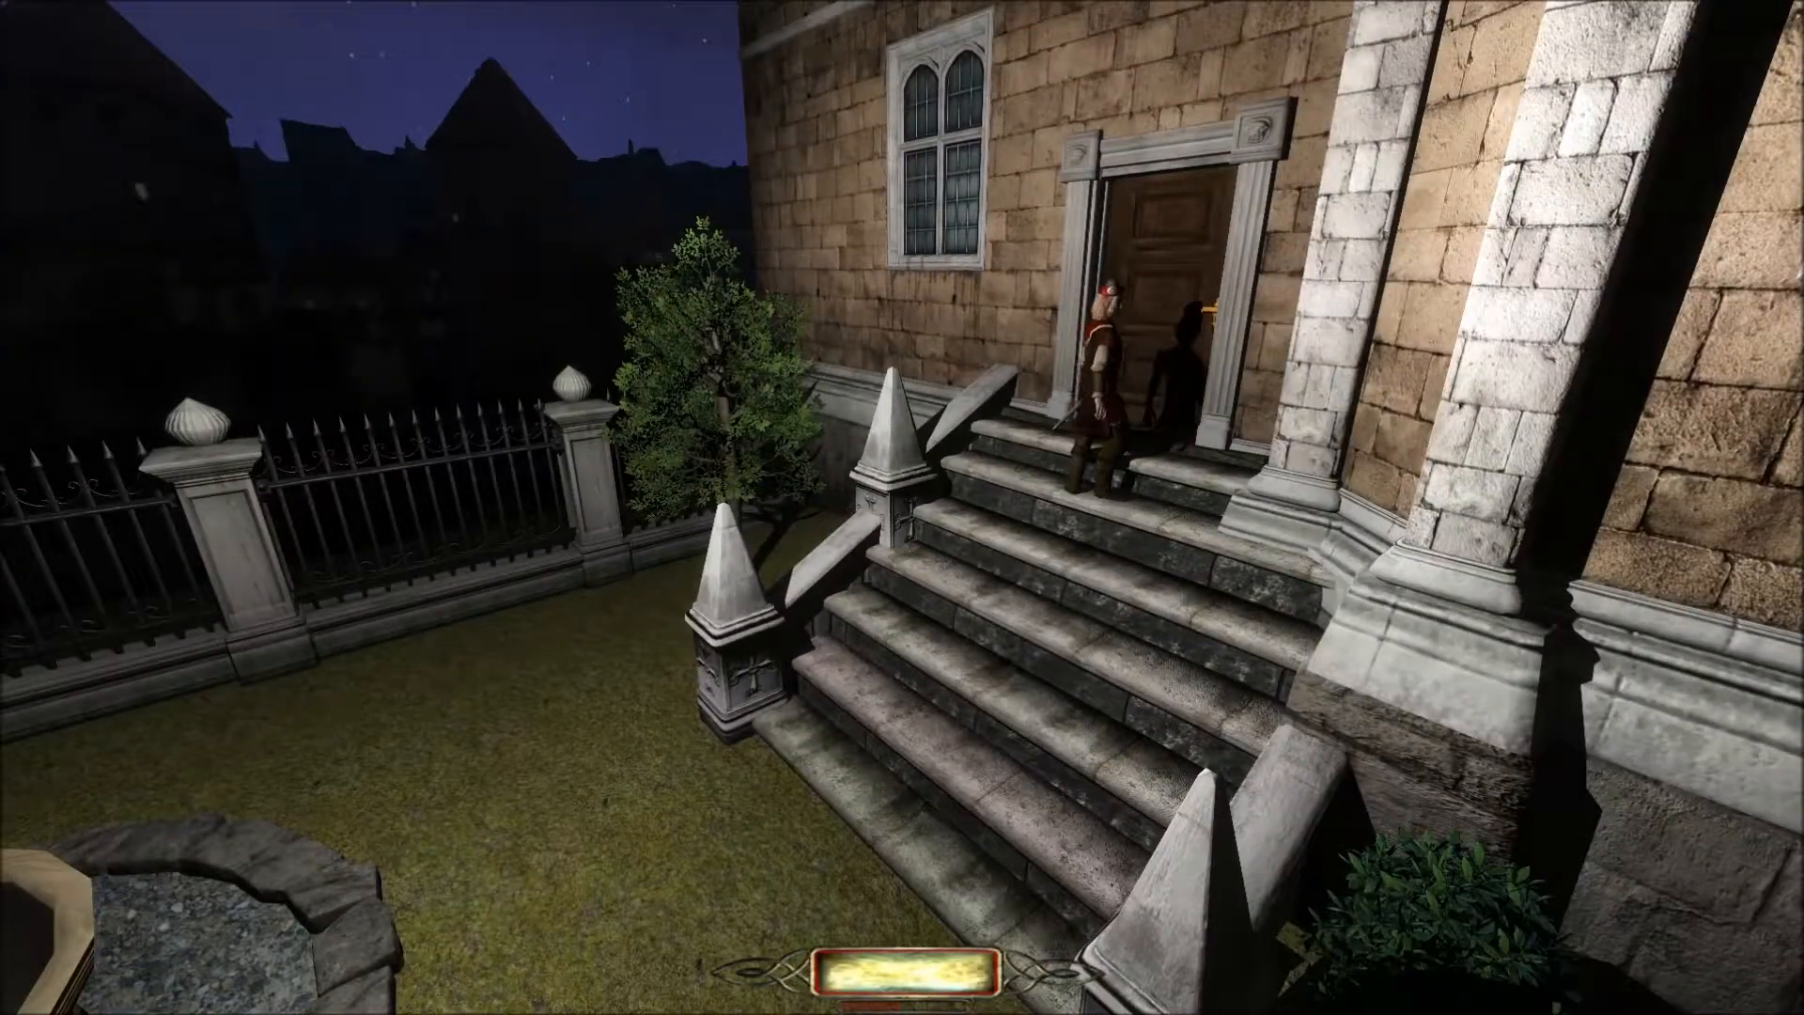
key("a")
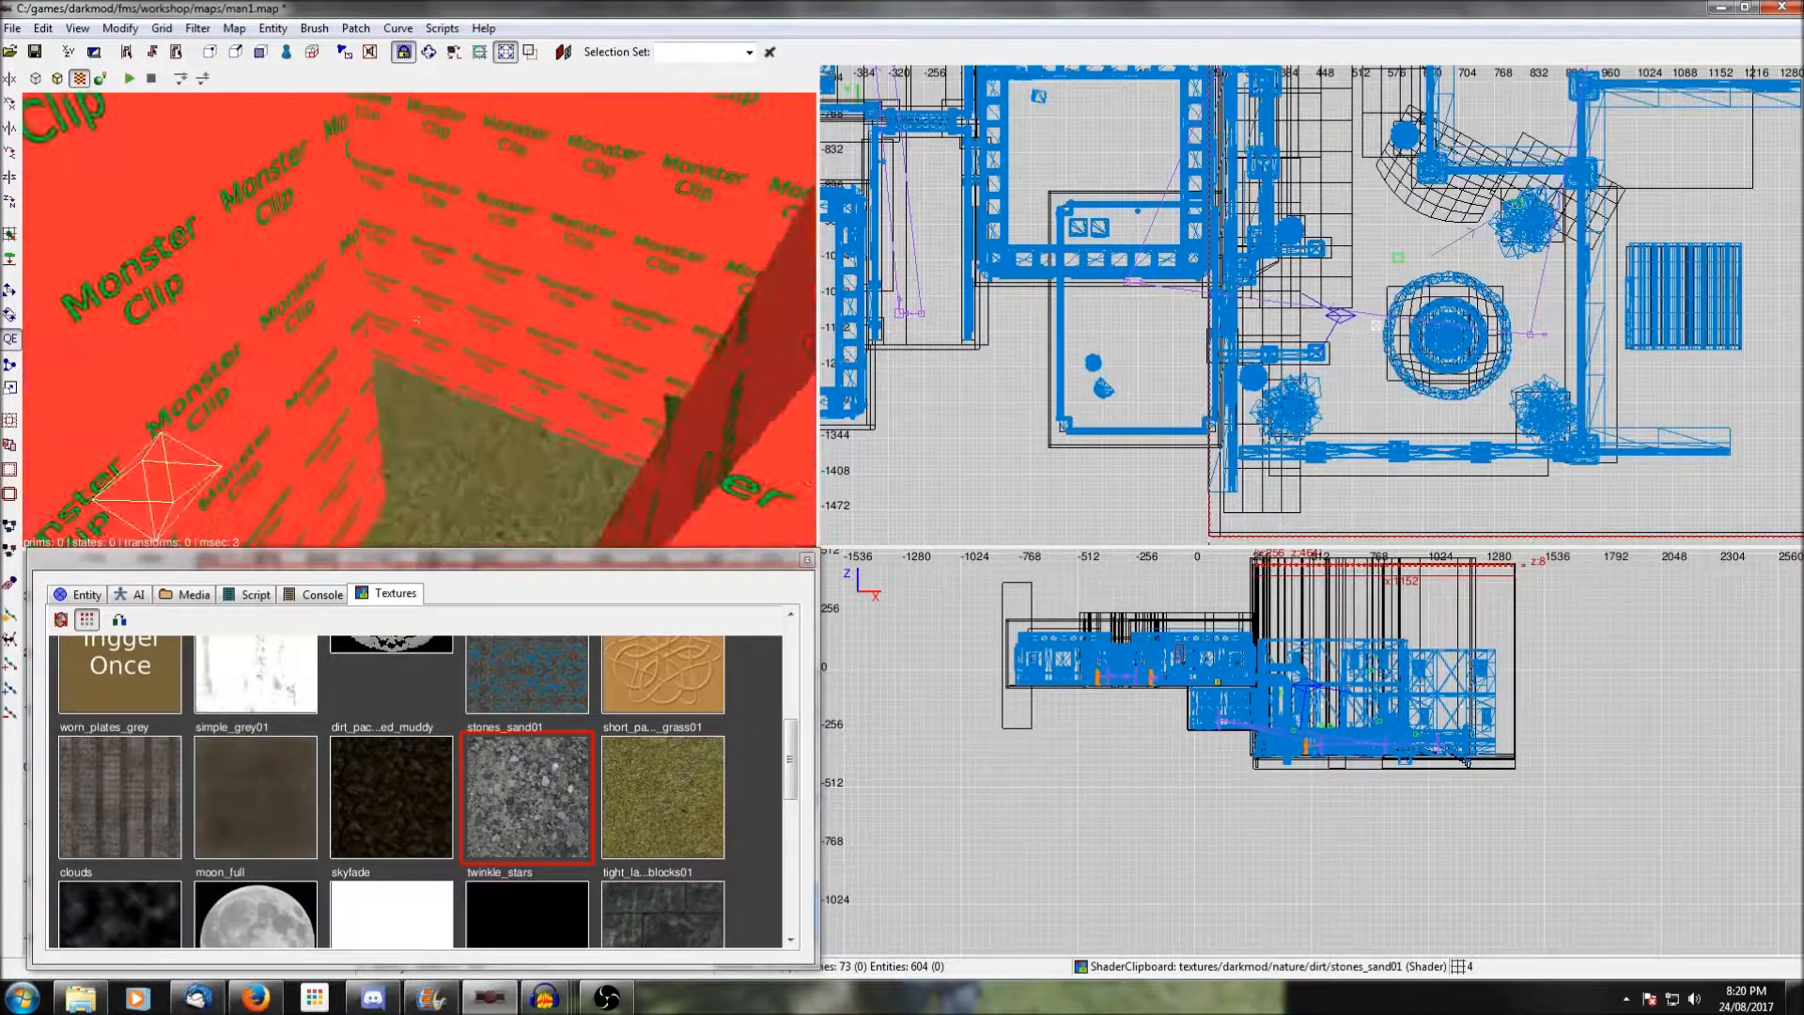
Duplicate the grass patch and fit the copy, about 338 units long, onto the ground between the door and the fountain.
left_click(522, 196, "shift")
key("space")
left_click_drag(1400, 121, 1288, 389)
scroll(1296, 319, "down", 2)
left_click_drag(1306, 207, 1313, 272)
left_click_drag(1355, 335, 1428, 335)
left_click_drag(1325, 338, 1312, 312)
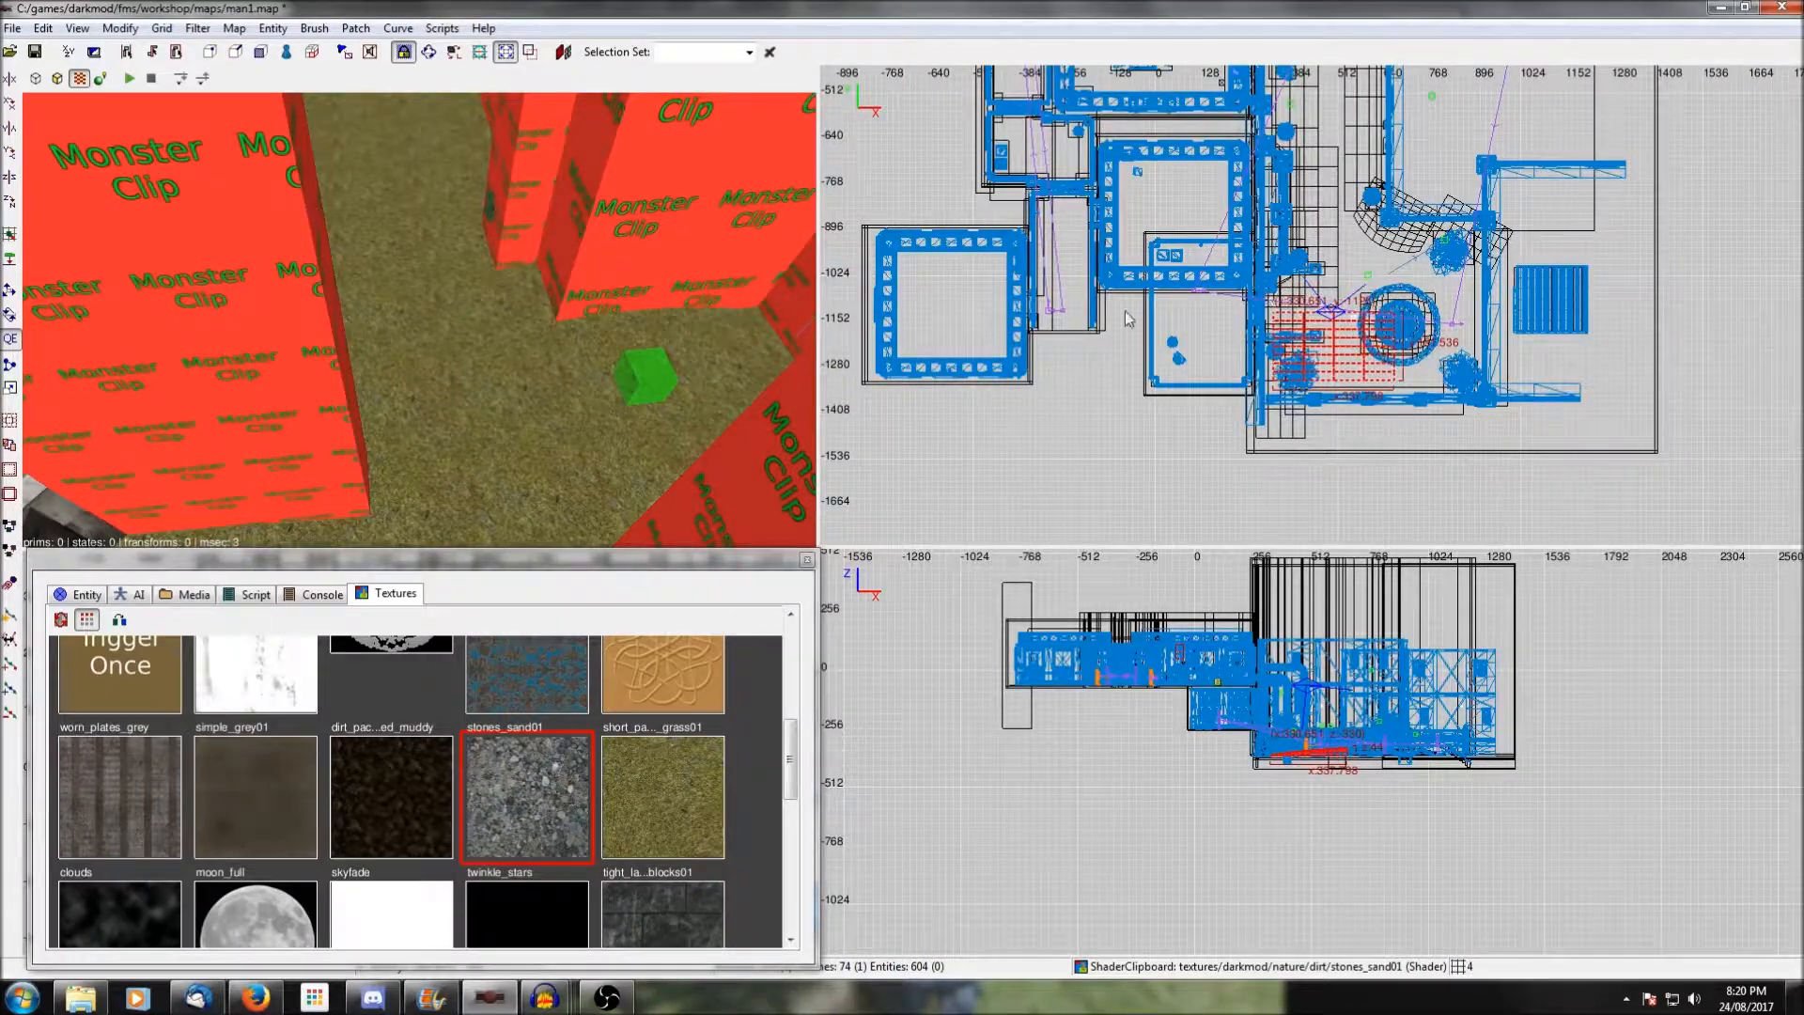
Raise the patch's control vertices at the door end to form a grass ramp about 136 units high.
scroll(1280, 750, "up", 10)
key("v")
left_click_drag(1160, 700, 1198, 768, "shift")
left_click_drag(1182, 751, 1200, 642)
right_click_drag(1200, 643, 1206, 716)
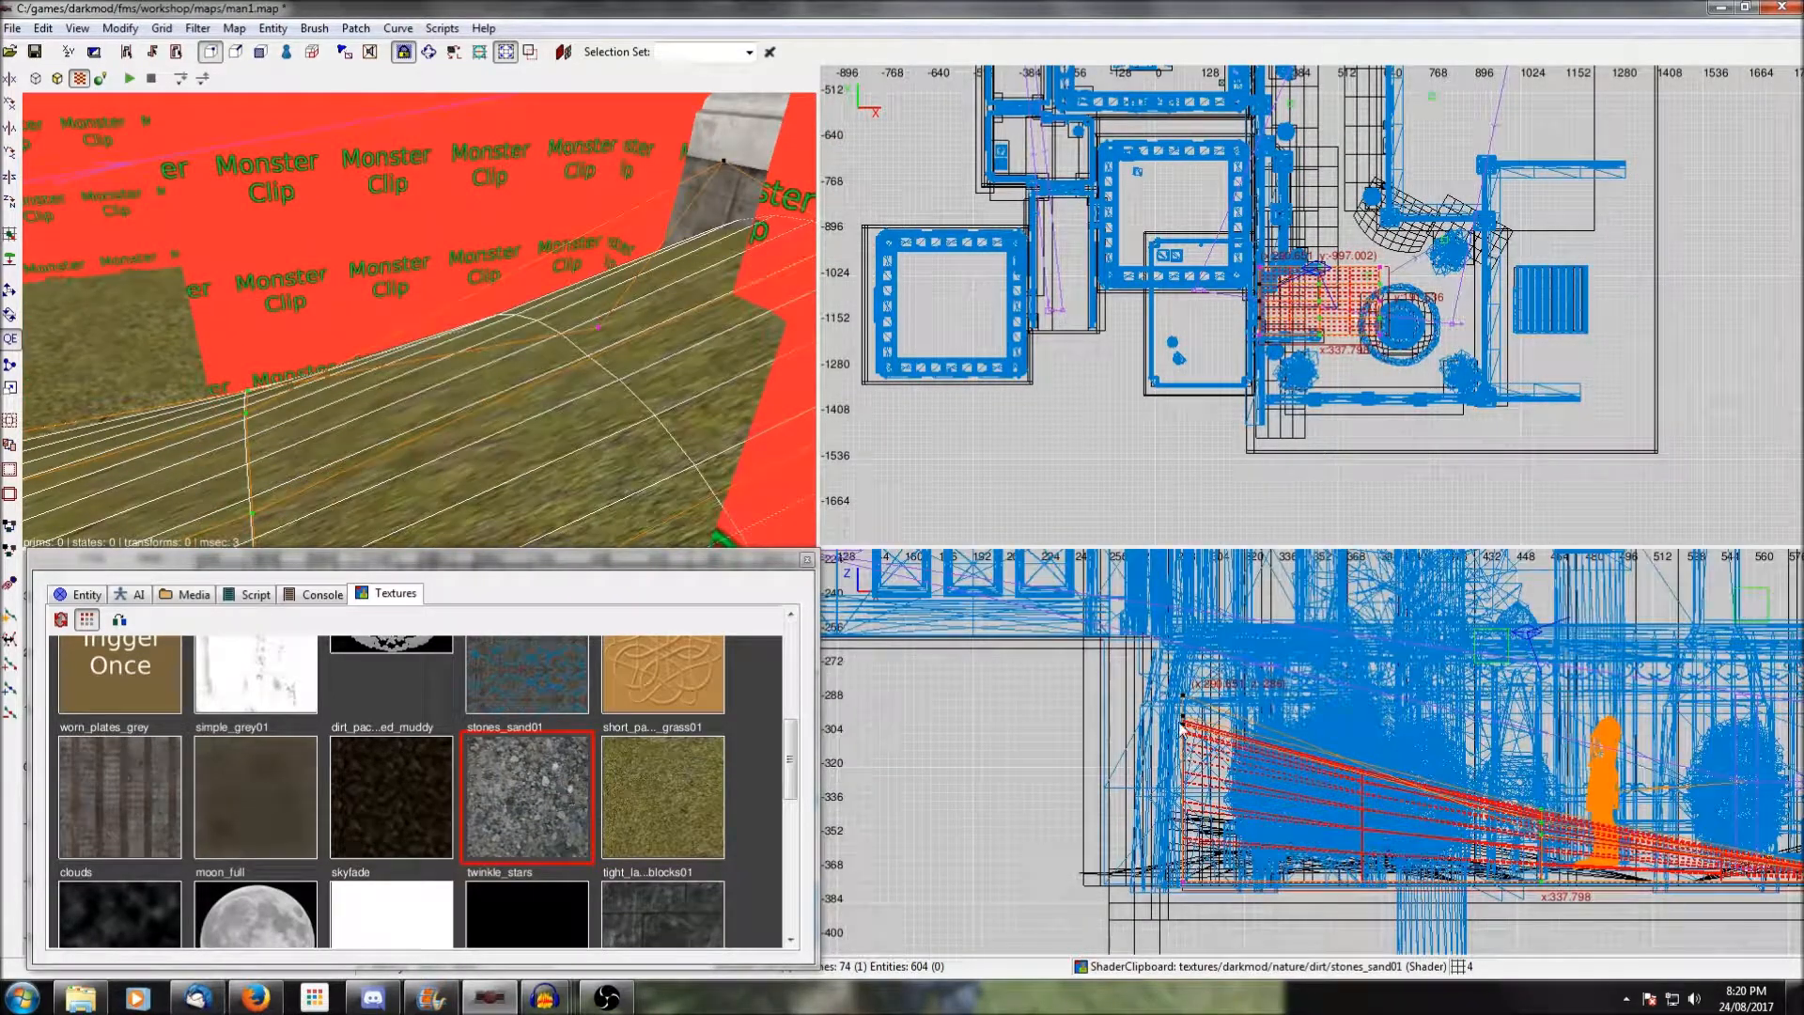
left_click_drag(1182, 722, 1176, 620)
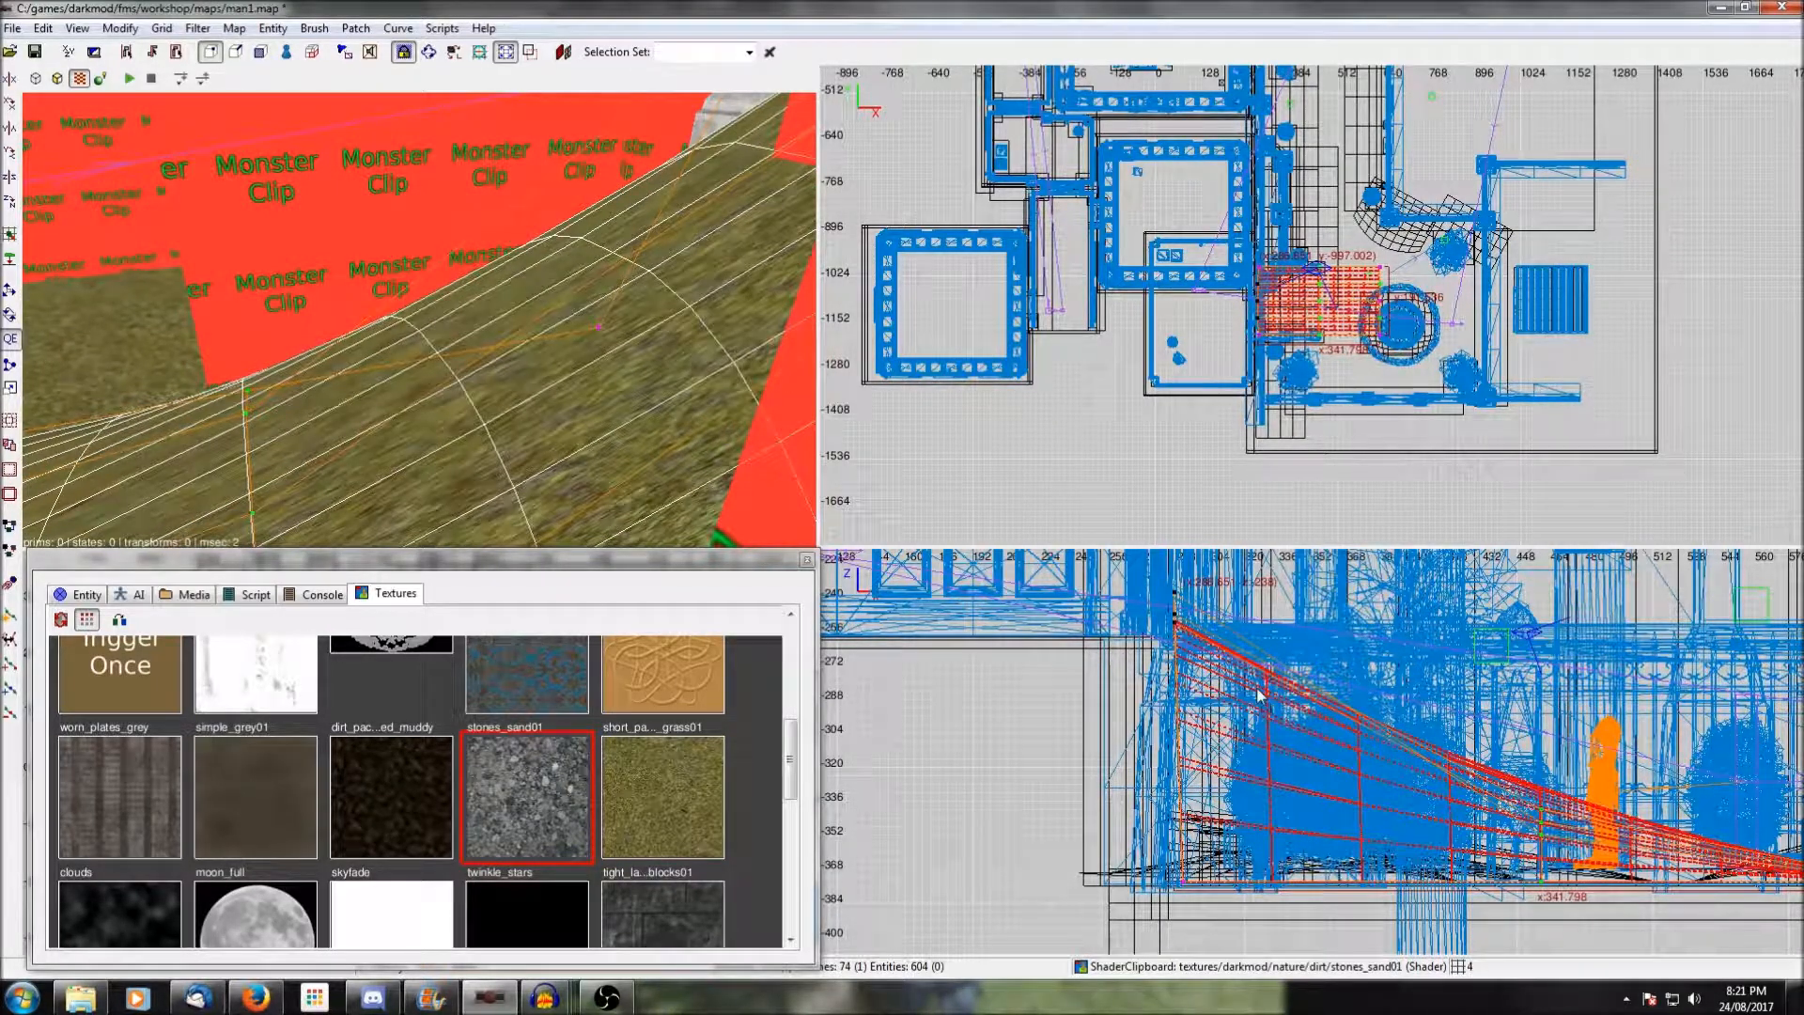
key("Left")
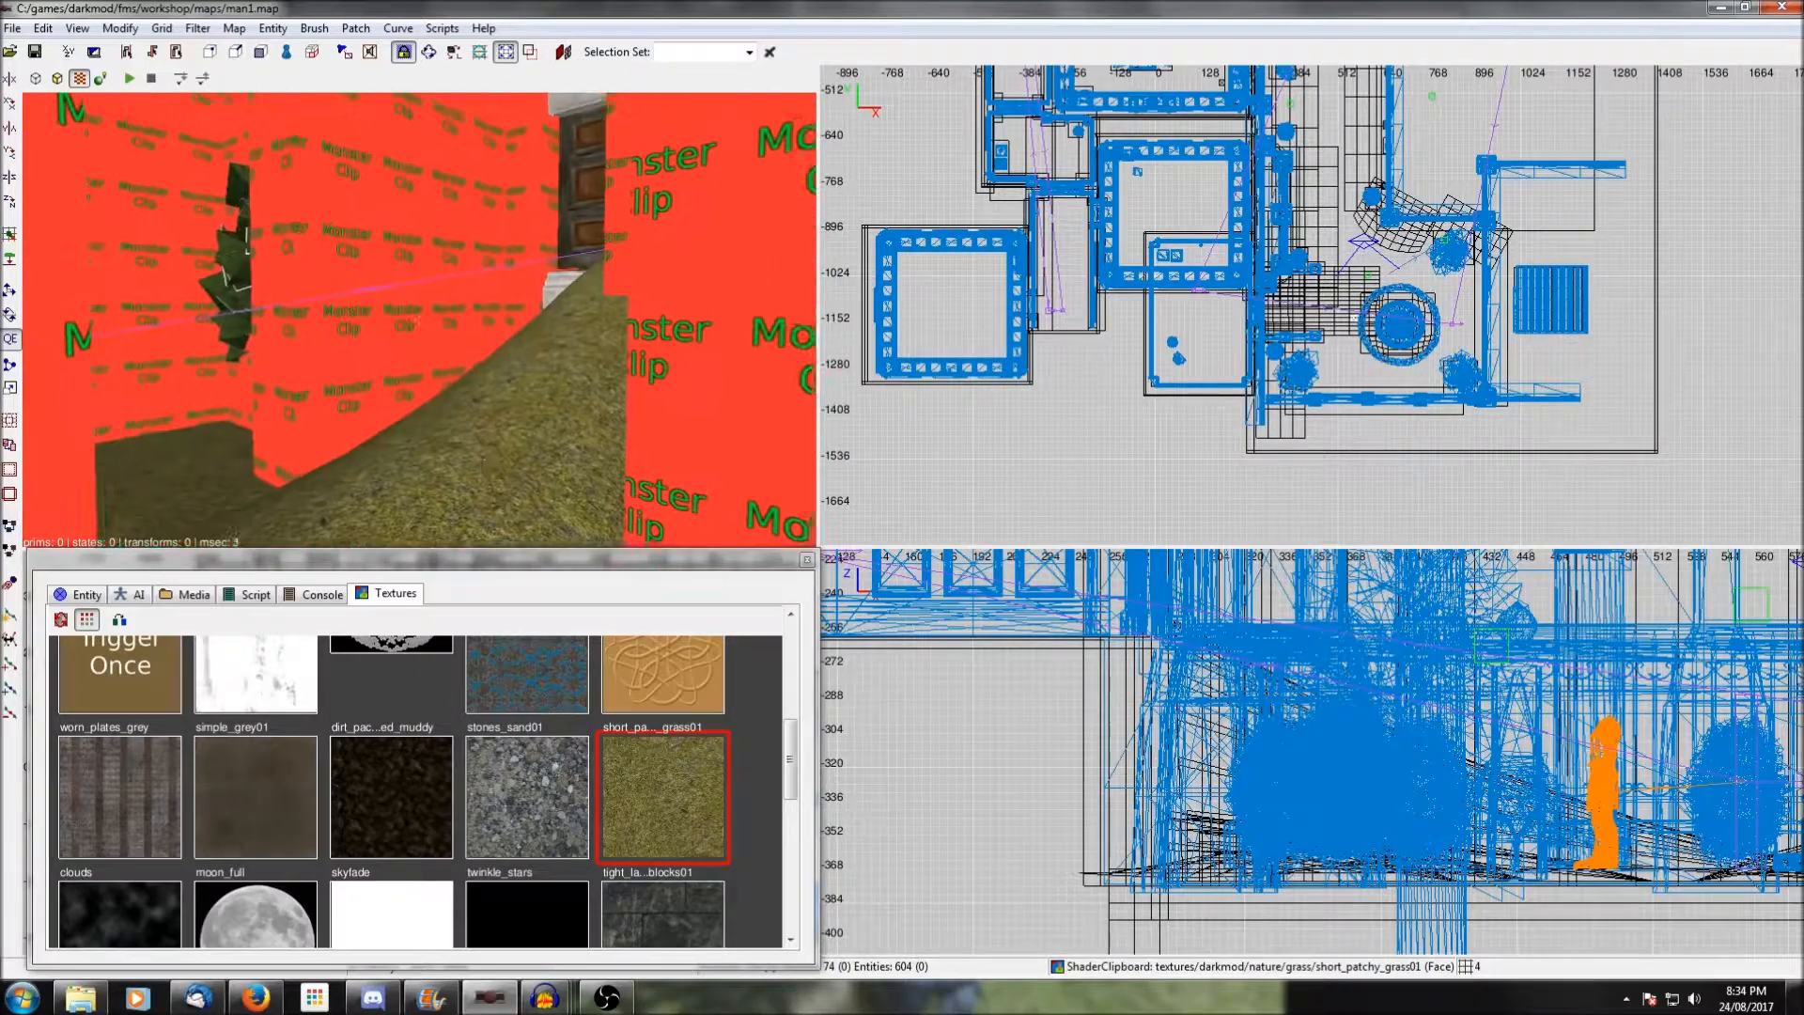
Isolate the grass ramp, the ground and the doorstep by hiding everything else in the map.
right_click(468, 453)
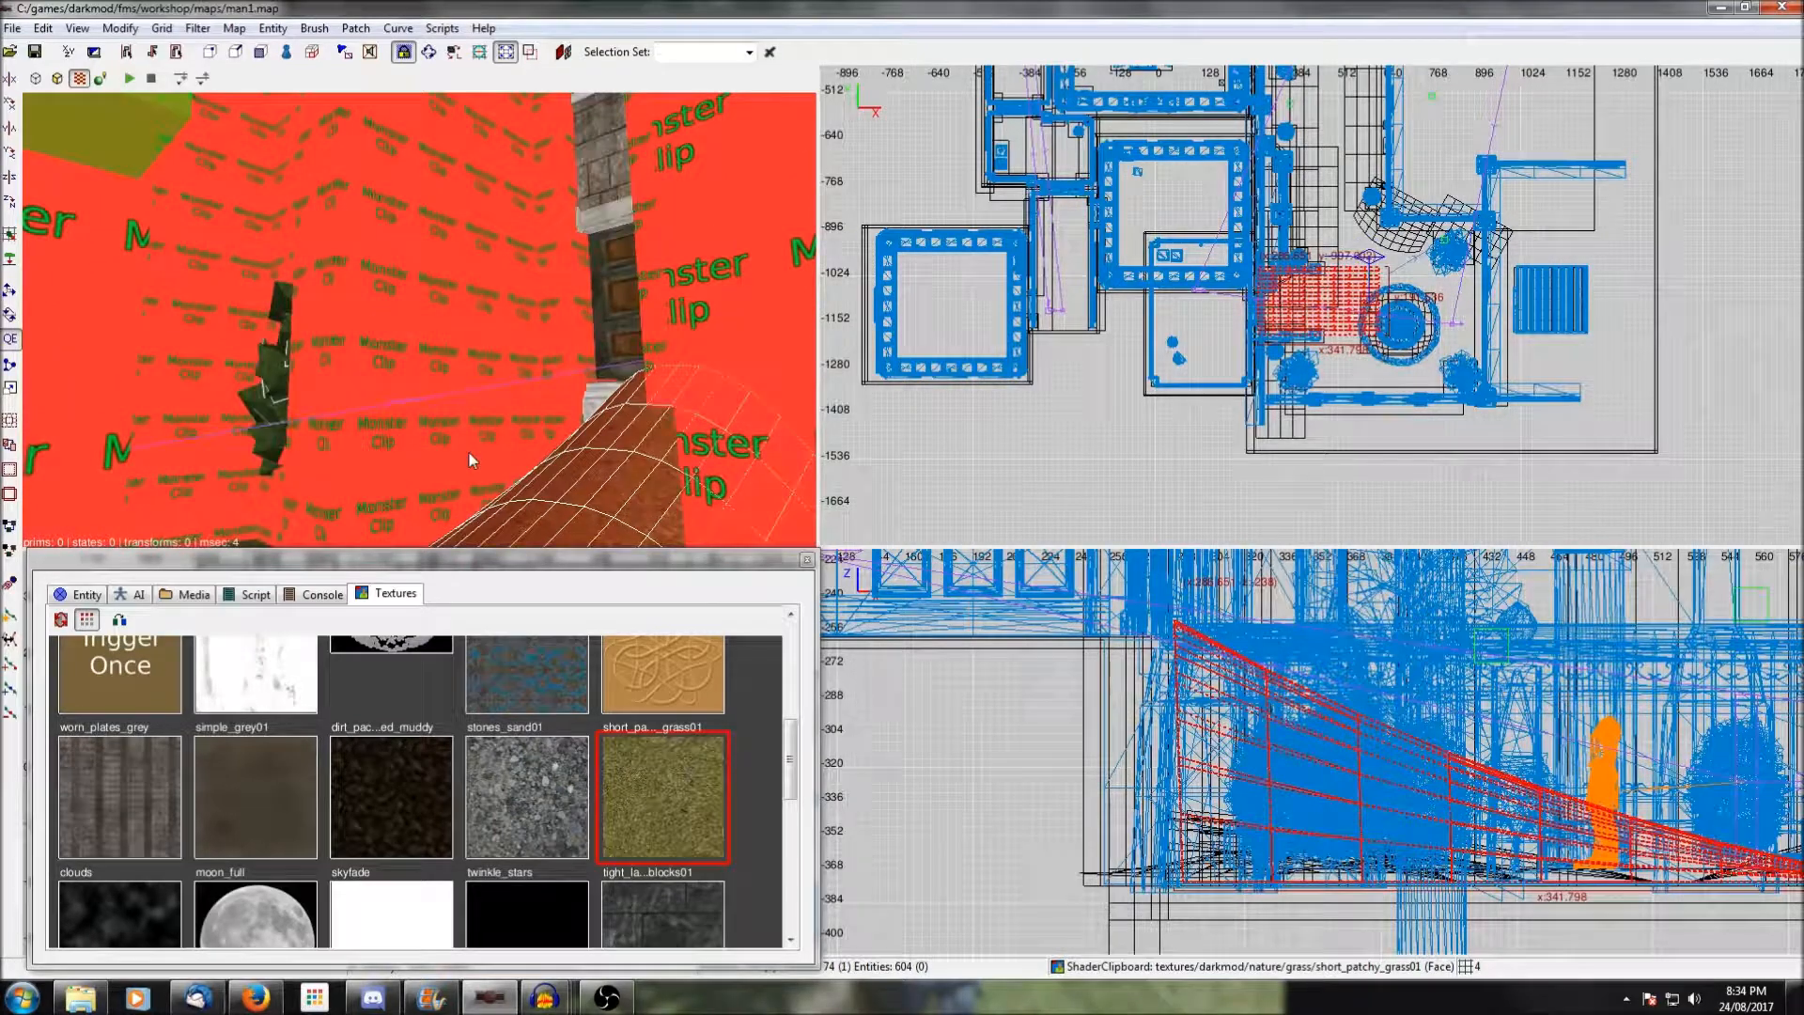
right_click(469, 452)
right_click(469, 453)
left_click(509, 431, "shift")
right_click(508, 430)
right_click(509, 430)
left_click(367, 402, "shift")
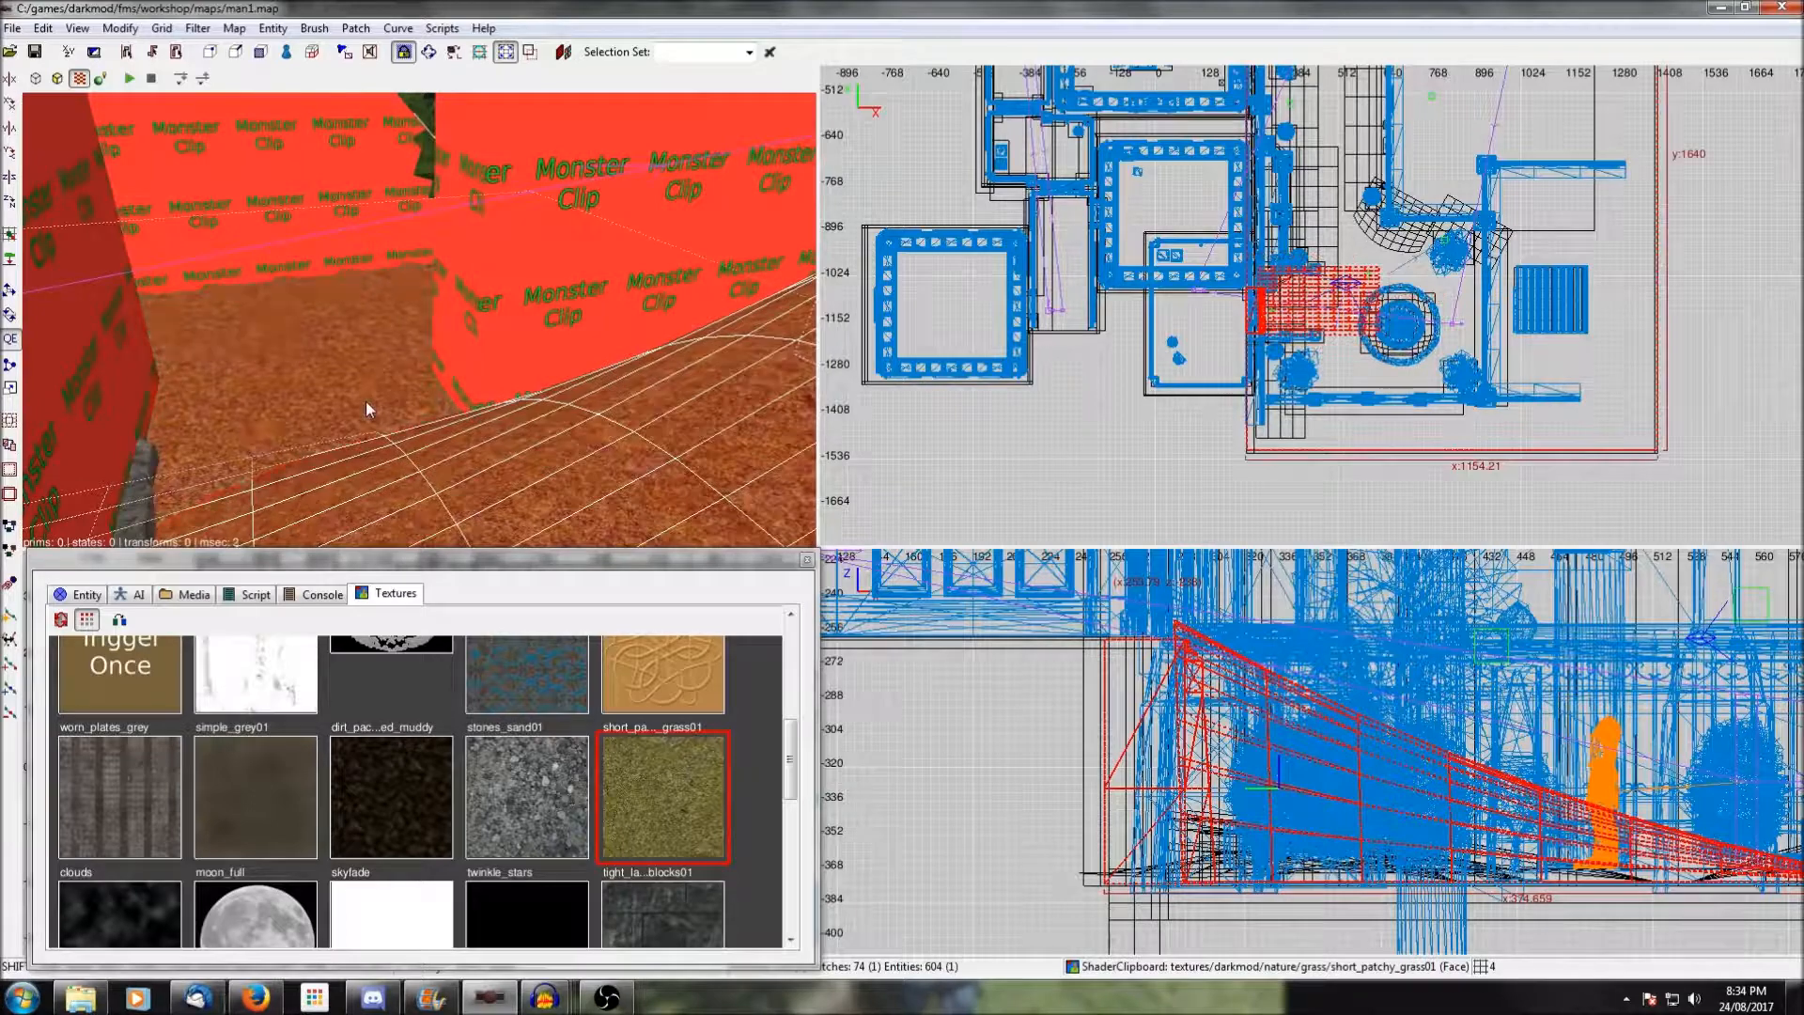
key("ctrl+shift+h")
key("Escape")
Draw a narrow monster_clip brush beneath the high end of the grass ramp in the side view.
scroll(1265, 671, "down", 1)
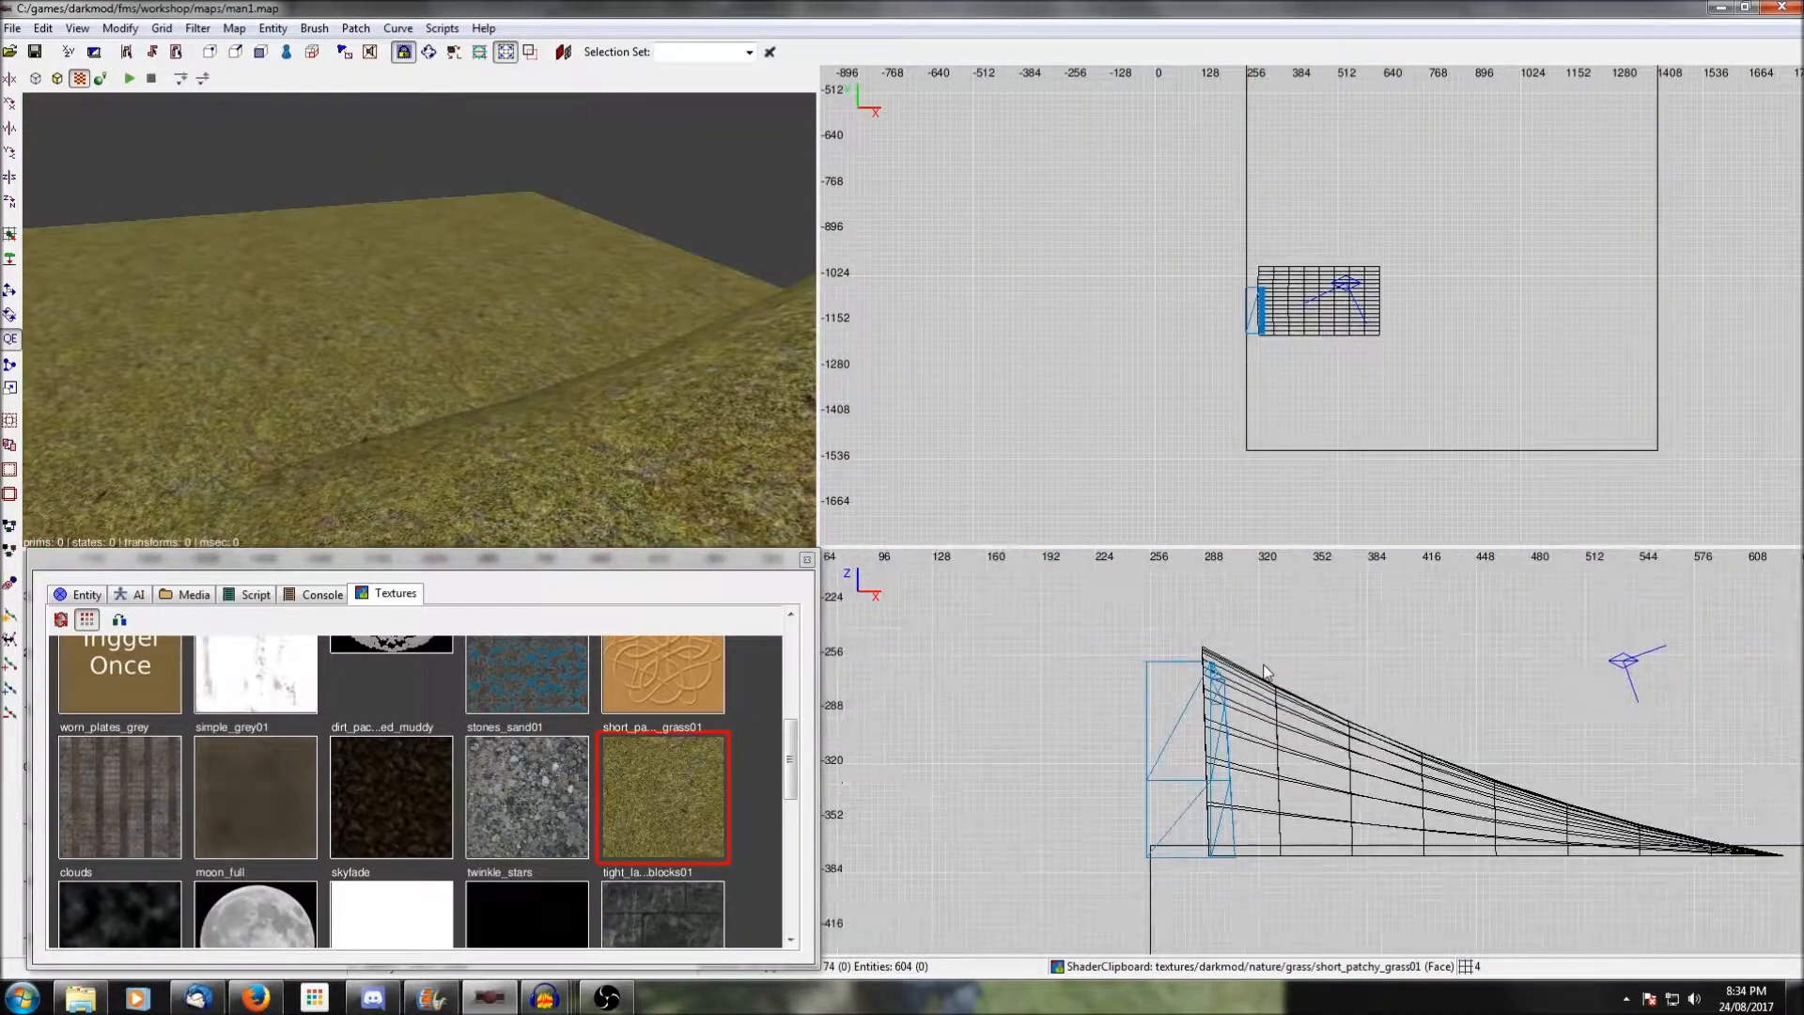
right_click_drag(1322, 724, 1262, 622)
right_click_drag(1423, 717, 1320, 737)
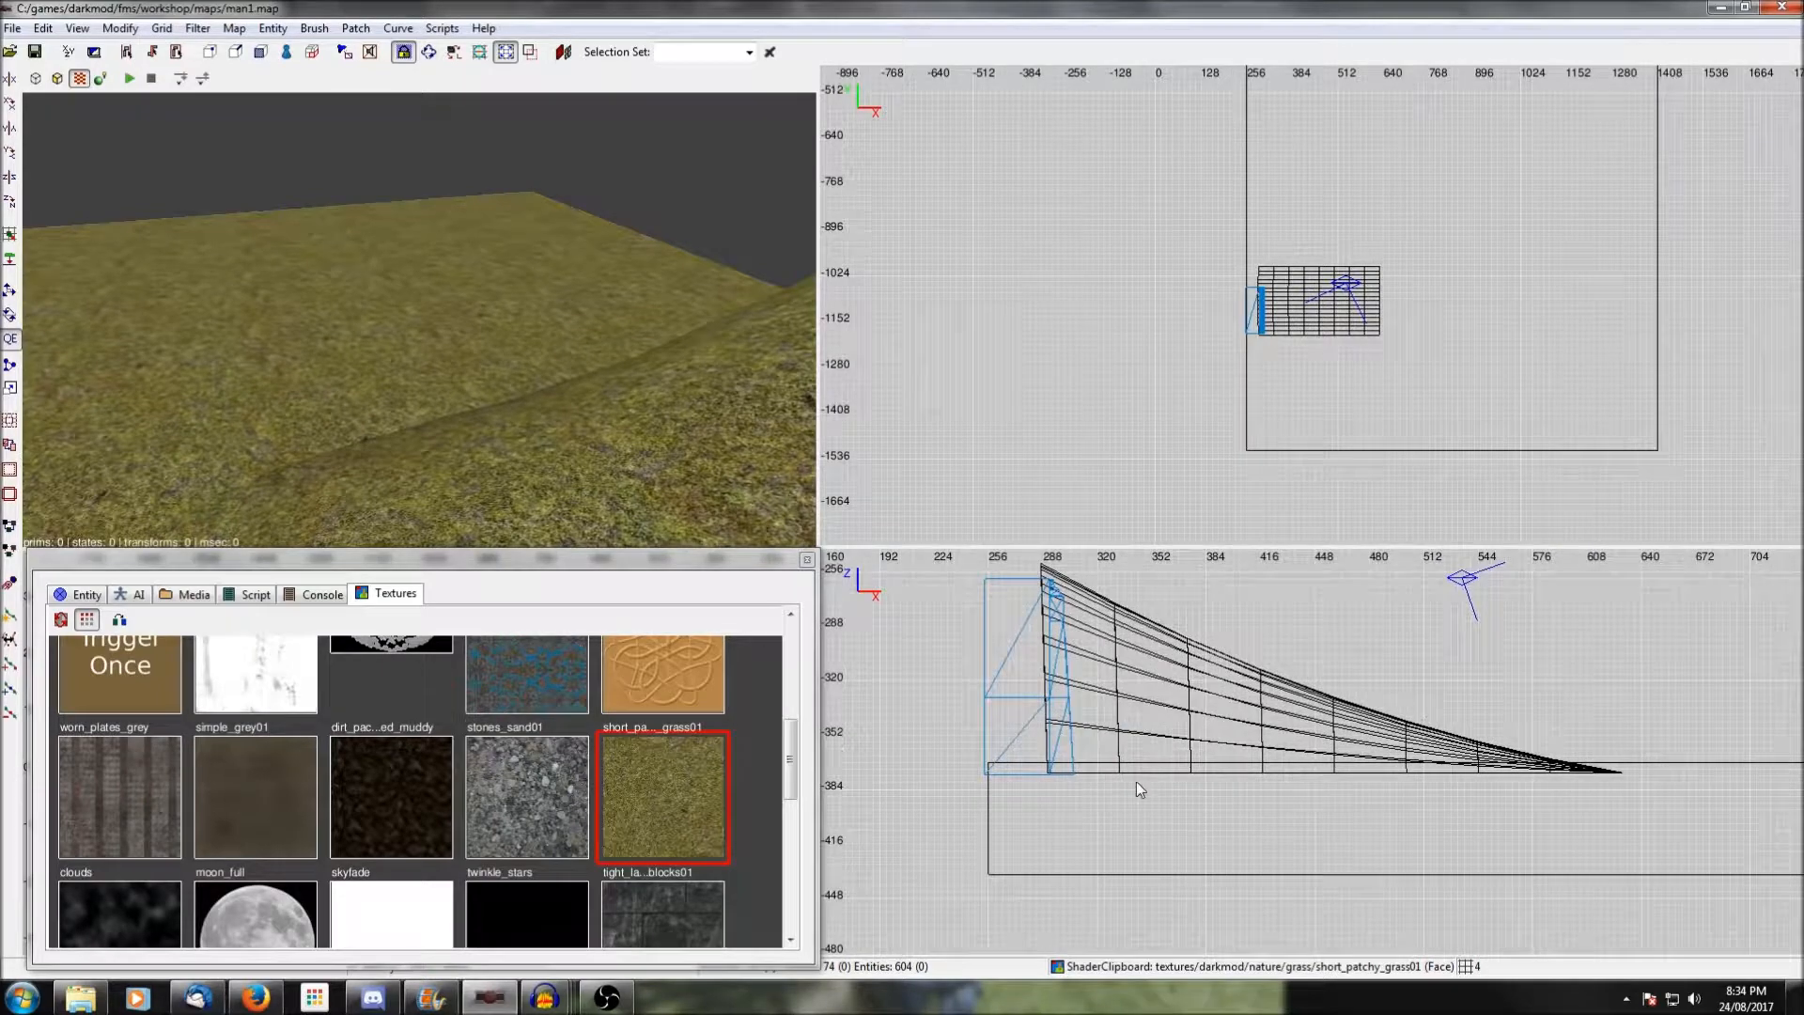
right_click_drag(1503, 705, 1442, 705)
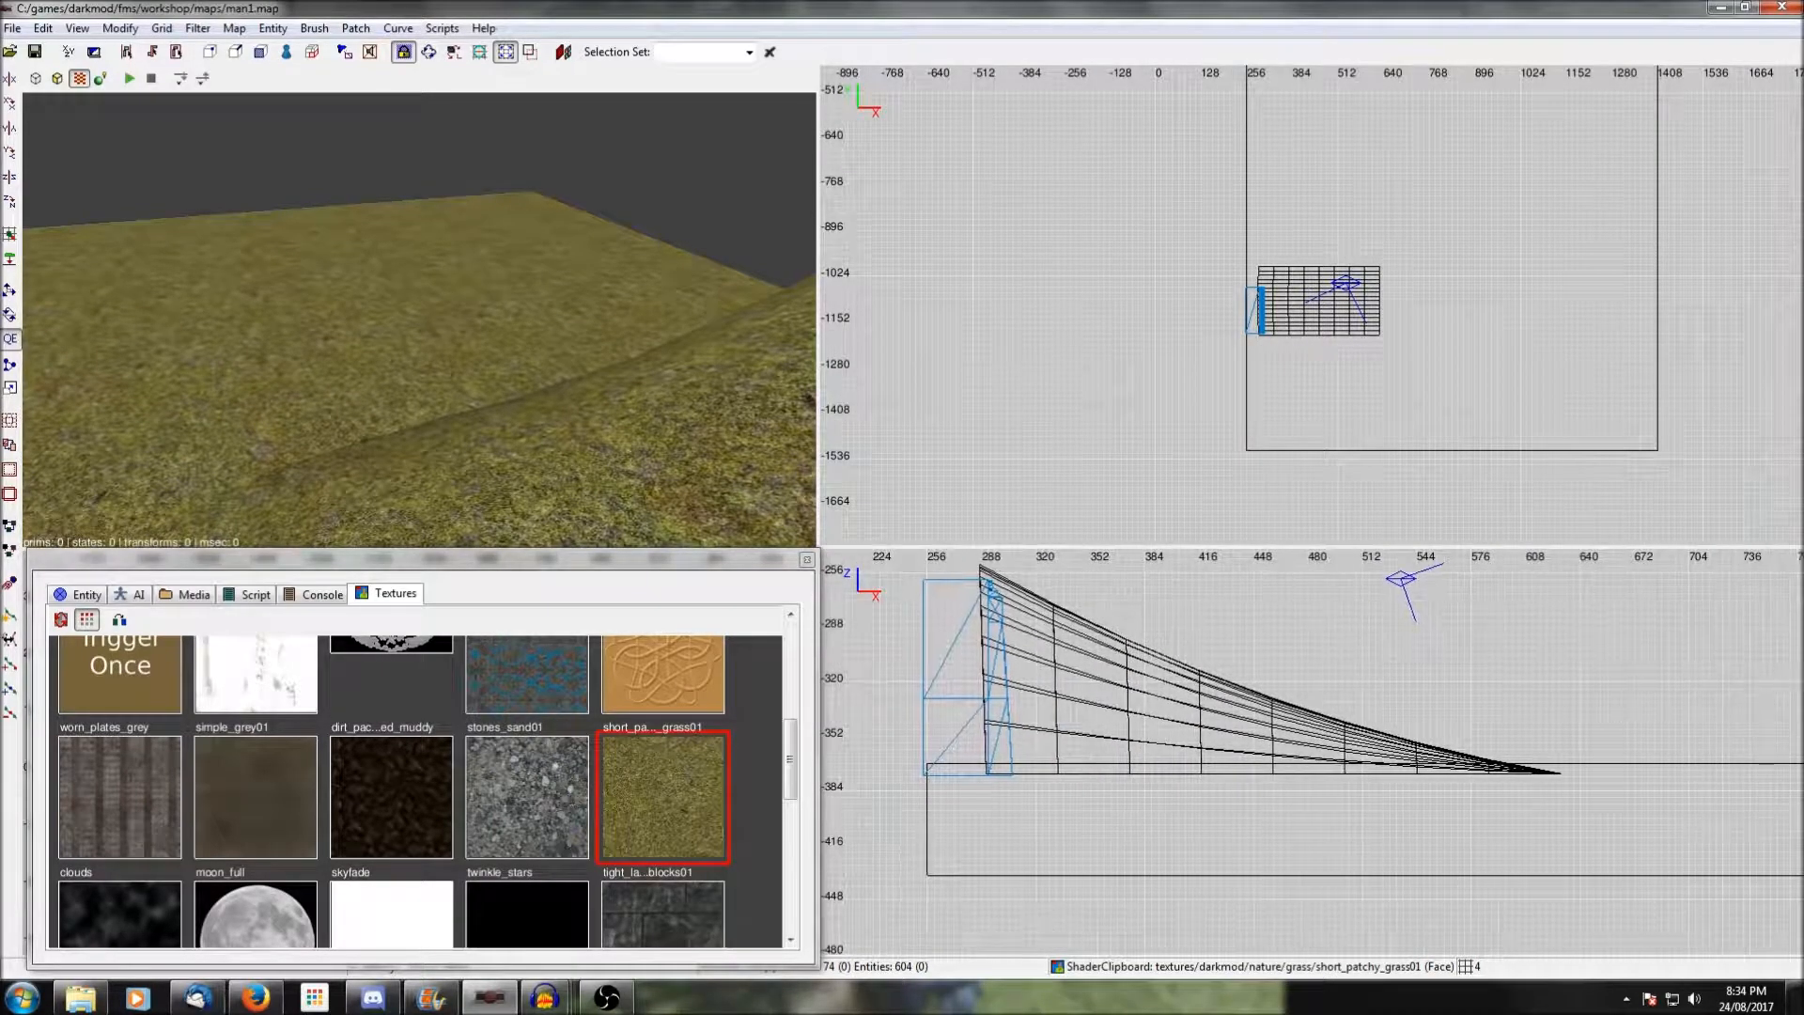
scroll(454, 749, "up", 4)
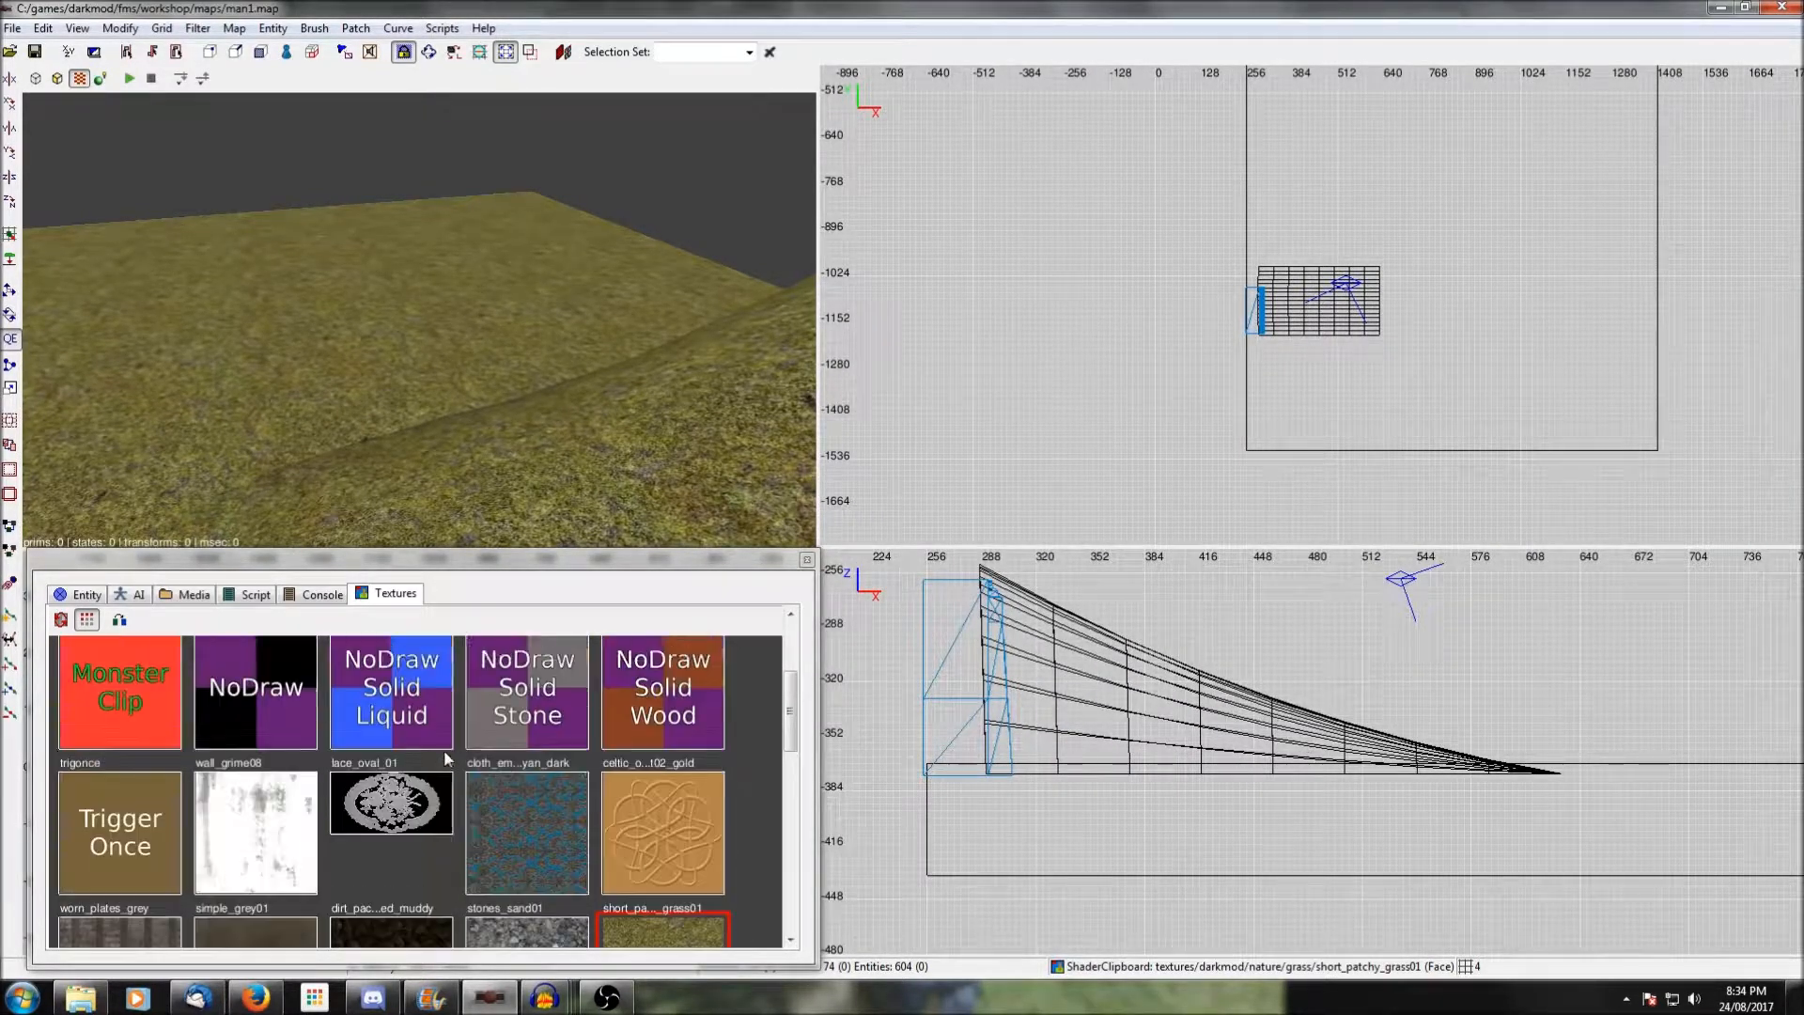
left_click(171, 848)
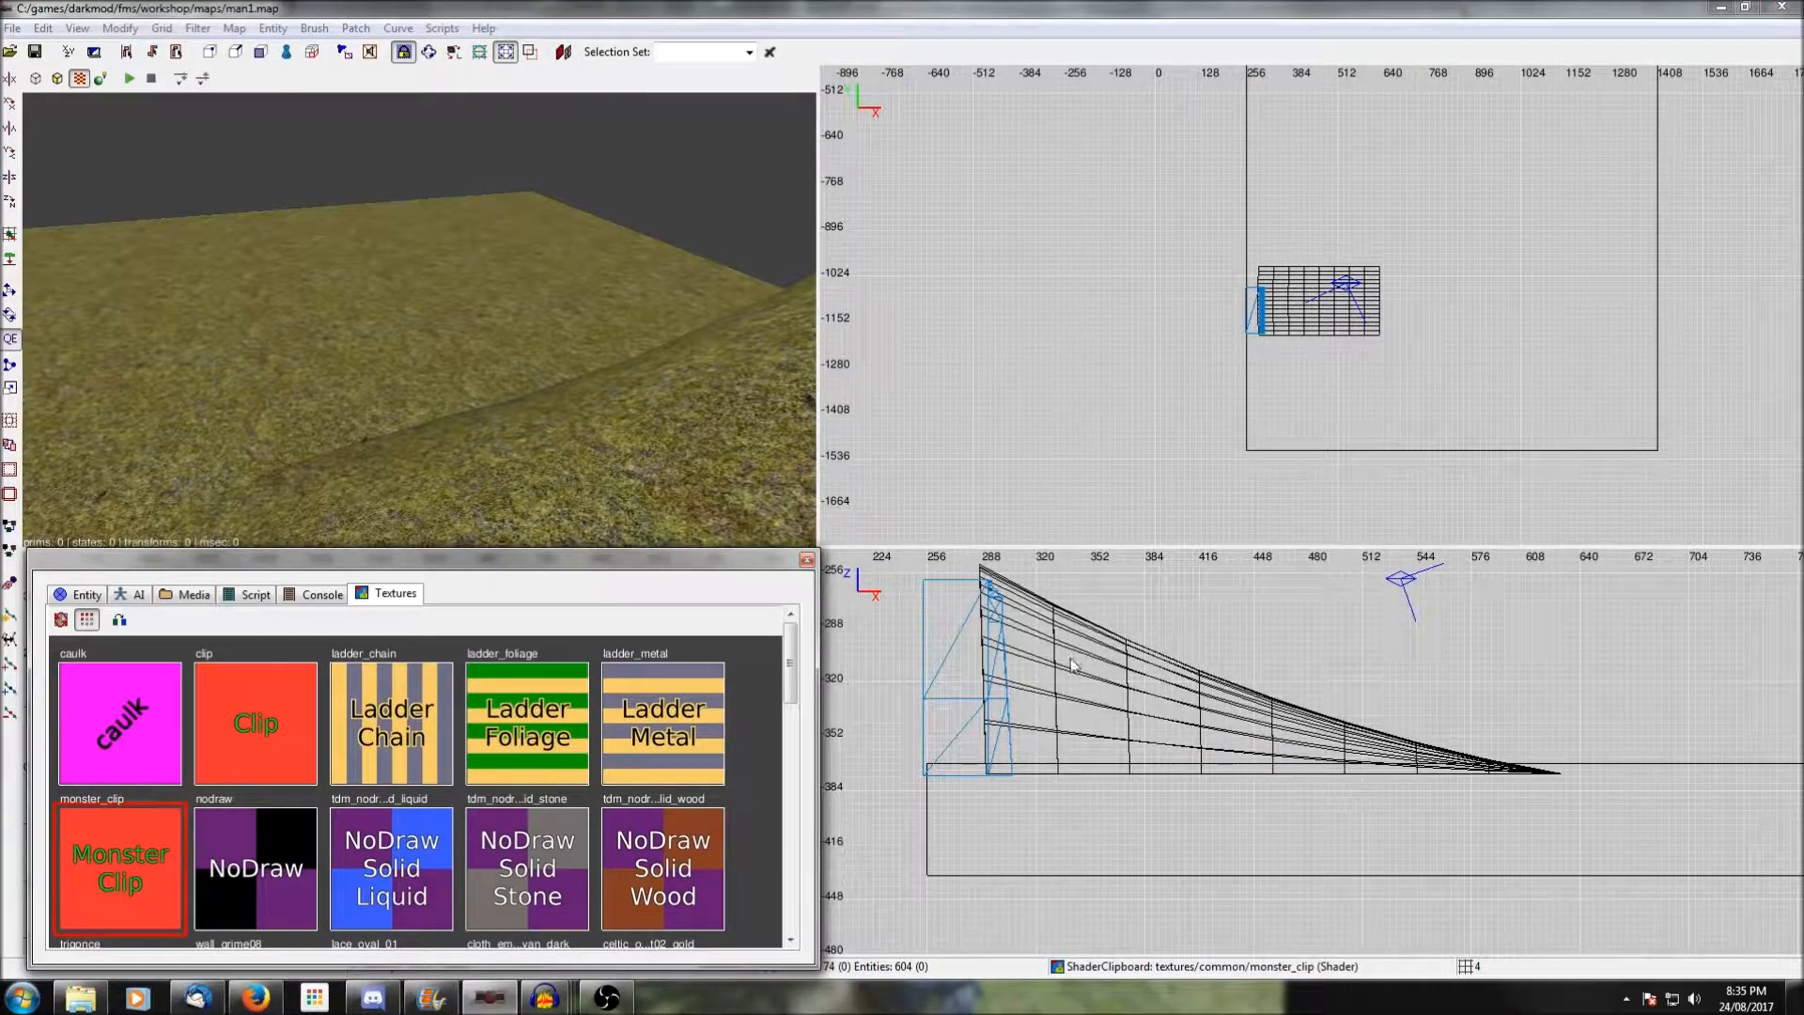
mouse_move(995, 628)
left_mouse_down()
mouse_move(1050, 752)
mouse_move(1048, 776)
mouse_move(971, 711)
mouse_move(1012, 774)
left_mouse_up()
left_click_drag(961, 673, 958, 673)
Duplicate the monster clip brush into a row of ten descending steps under the ramp's slope and delete the surplus copy.
mouse_move(998, 603)
left_mouse_down()
mouse_move(1142, 709)
mouse_move(1367, 791)
left_mouse_up()
key("space")
key("space")
key("space")
key("space")
key("space")
key("space")
key("space")
key("space")
key("space")
key("space")
key("Delete")
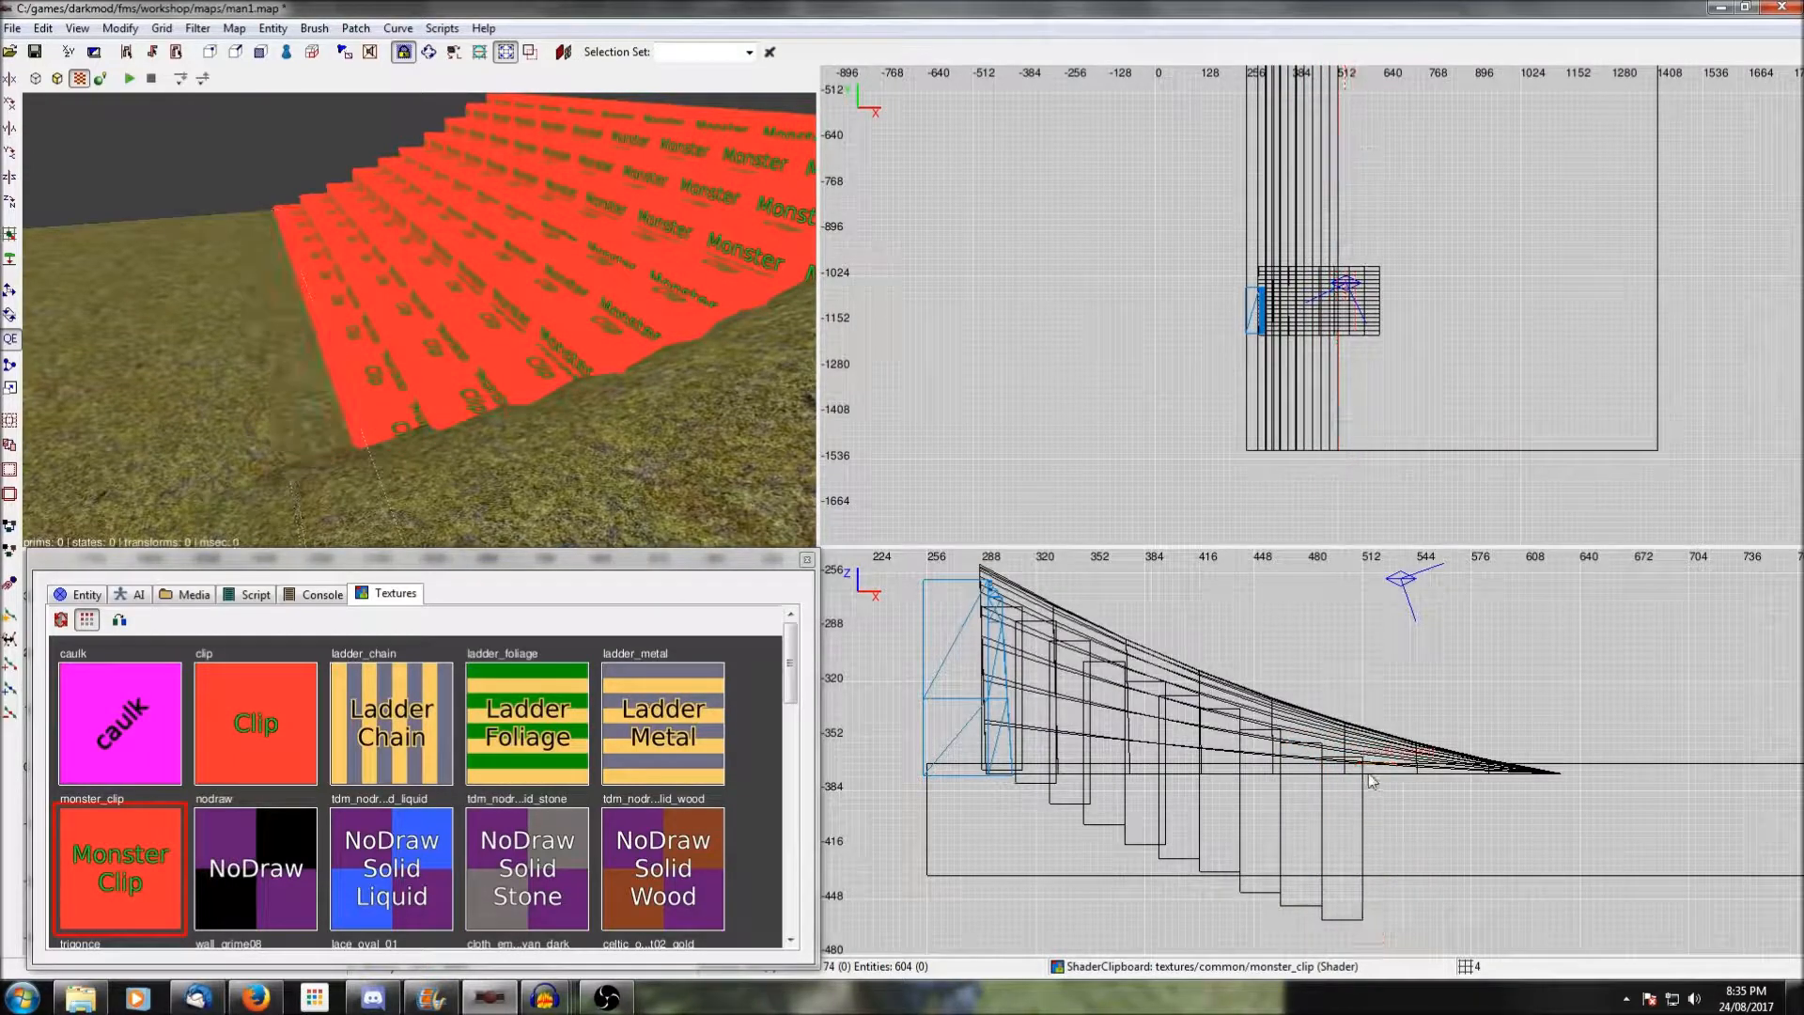
Split all ten stepped monster clip brushes crosswise along two cuts, at Y about -1024 and about -1152.
scroll(684, 365, "down", 1)
left_click(676, 203, "shift")
left_click(675, 226, "shift")
left_click(649, 260, "shift")
left_click(622, 280, "shift")
left_click(590, 304, "shift")
left_click(557, 320, "shift")
left_click(507, 340, "shift")
left_click(455, 355, "shift")
left_click(427, 361, "shift")
left_click(398, 367, "shift")
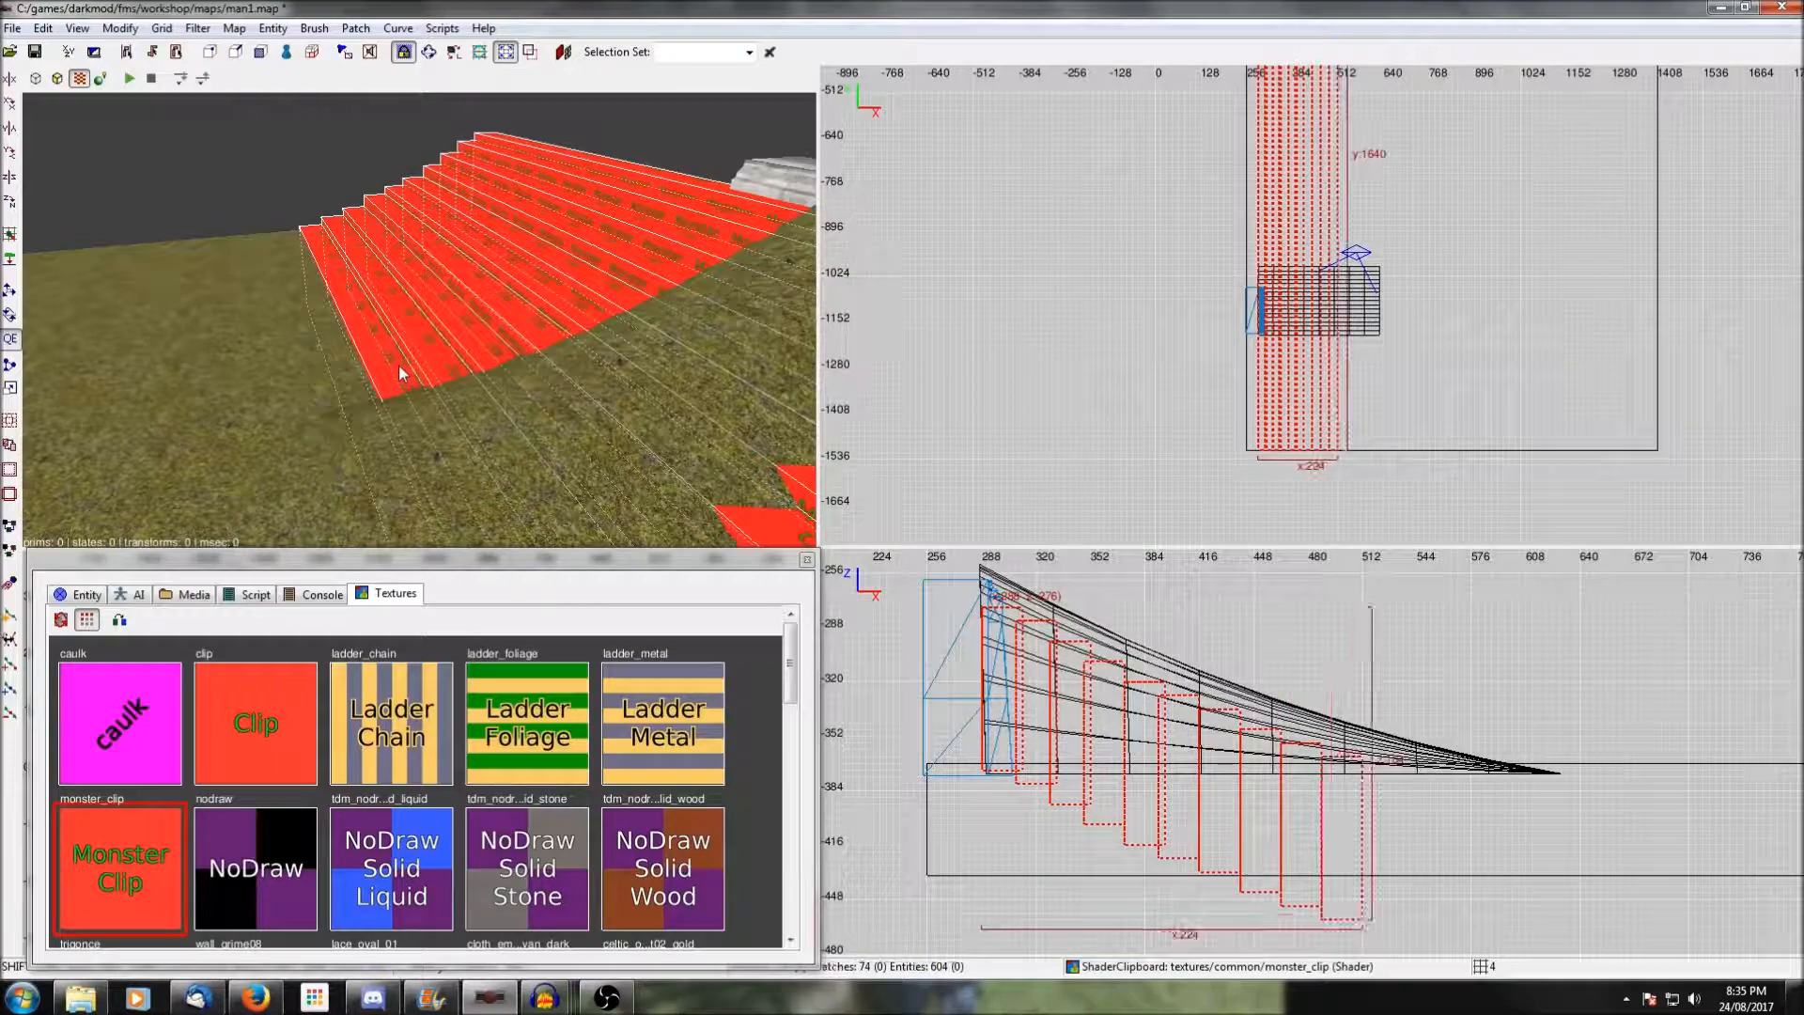
scroll(1322, 307, "up", 3)
scroll(1322, 307, "up", 2)
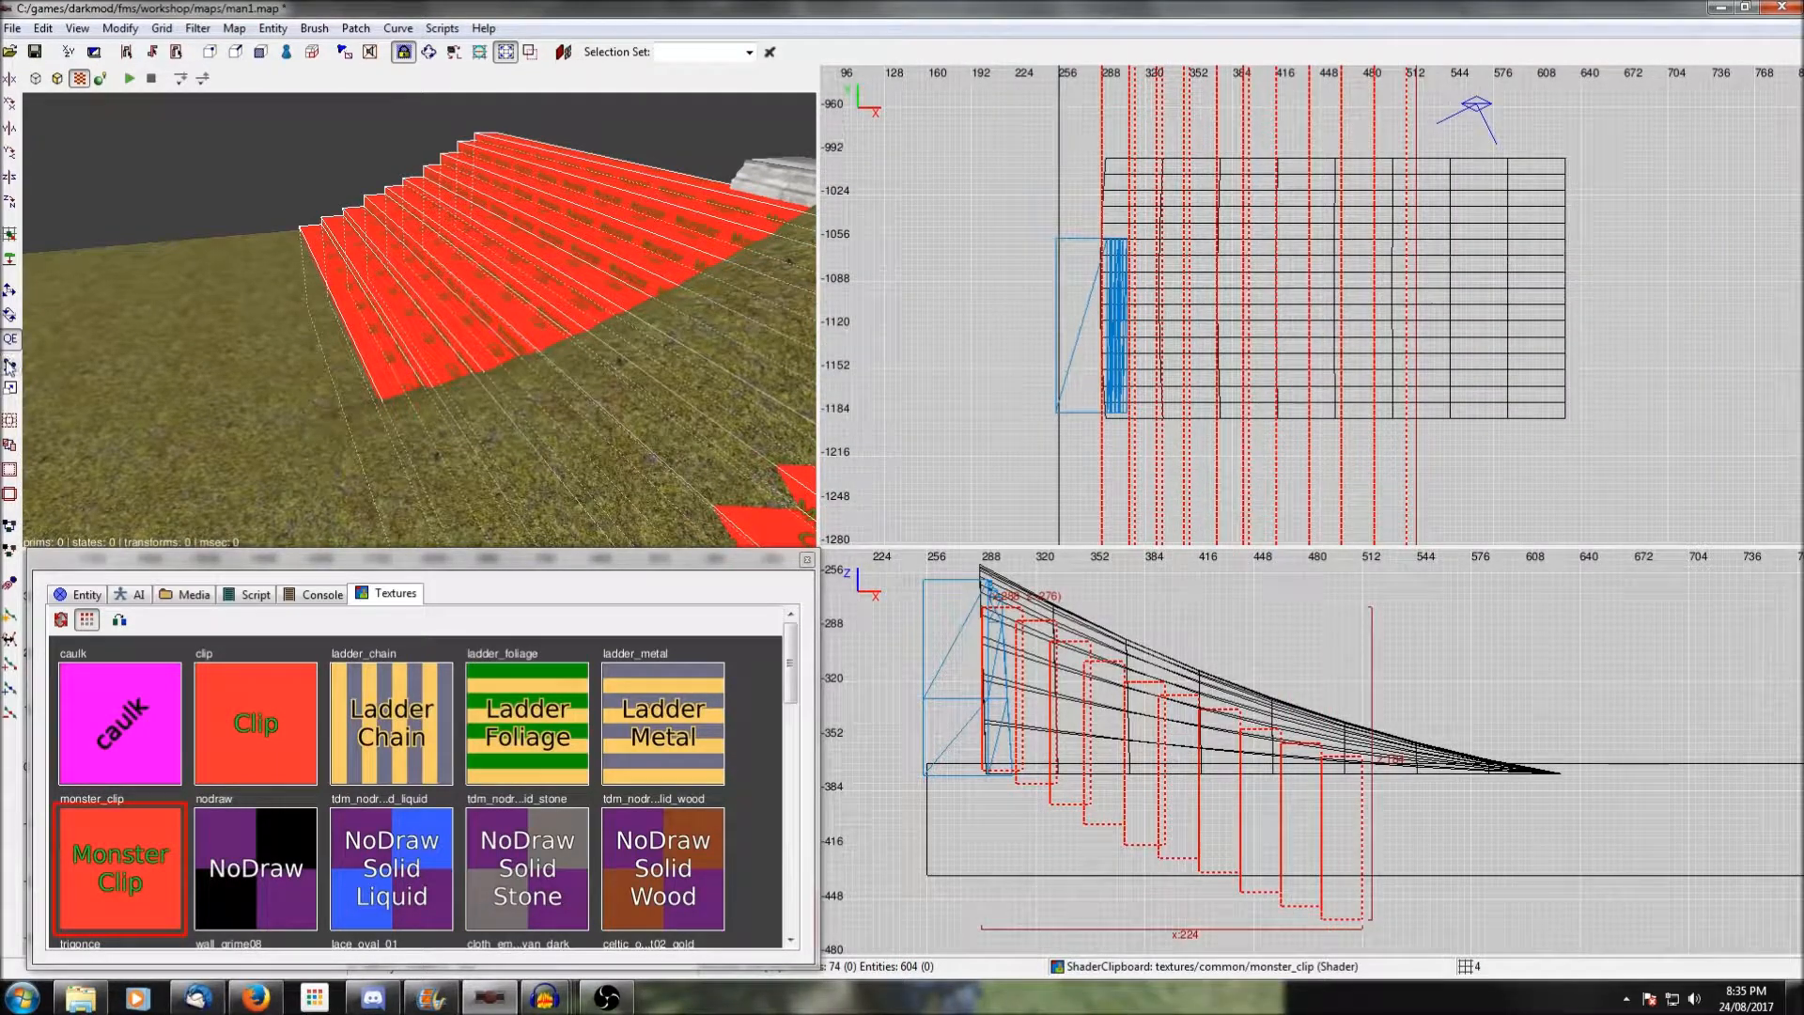
left_click(1482, 198)
key("shift+Return")
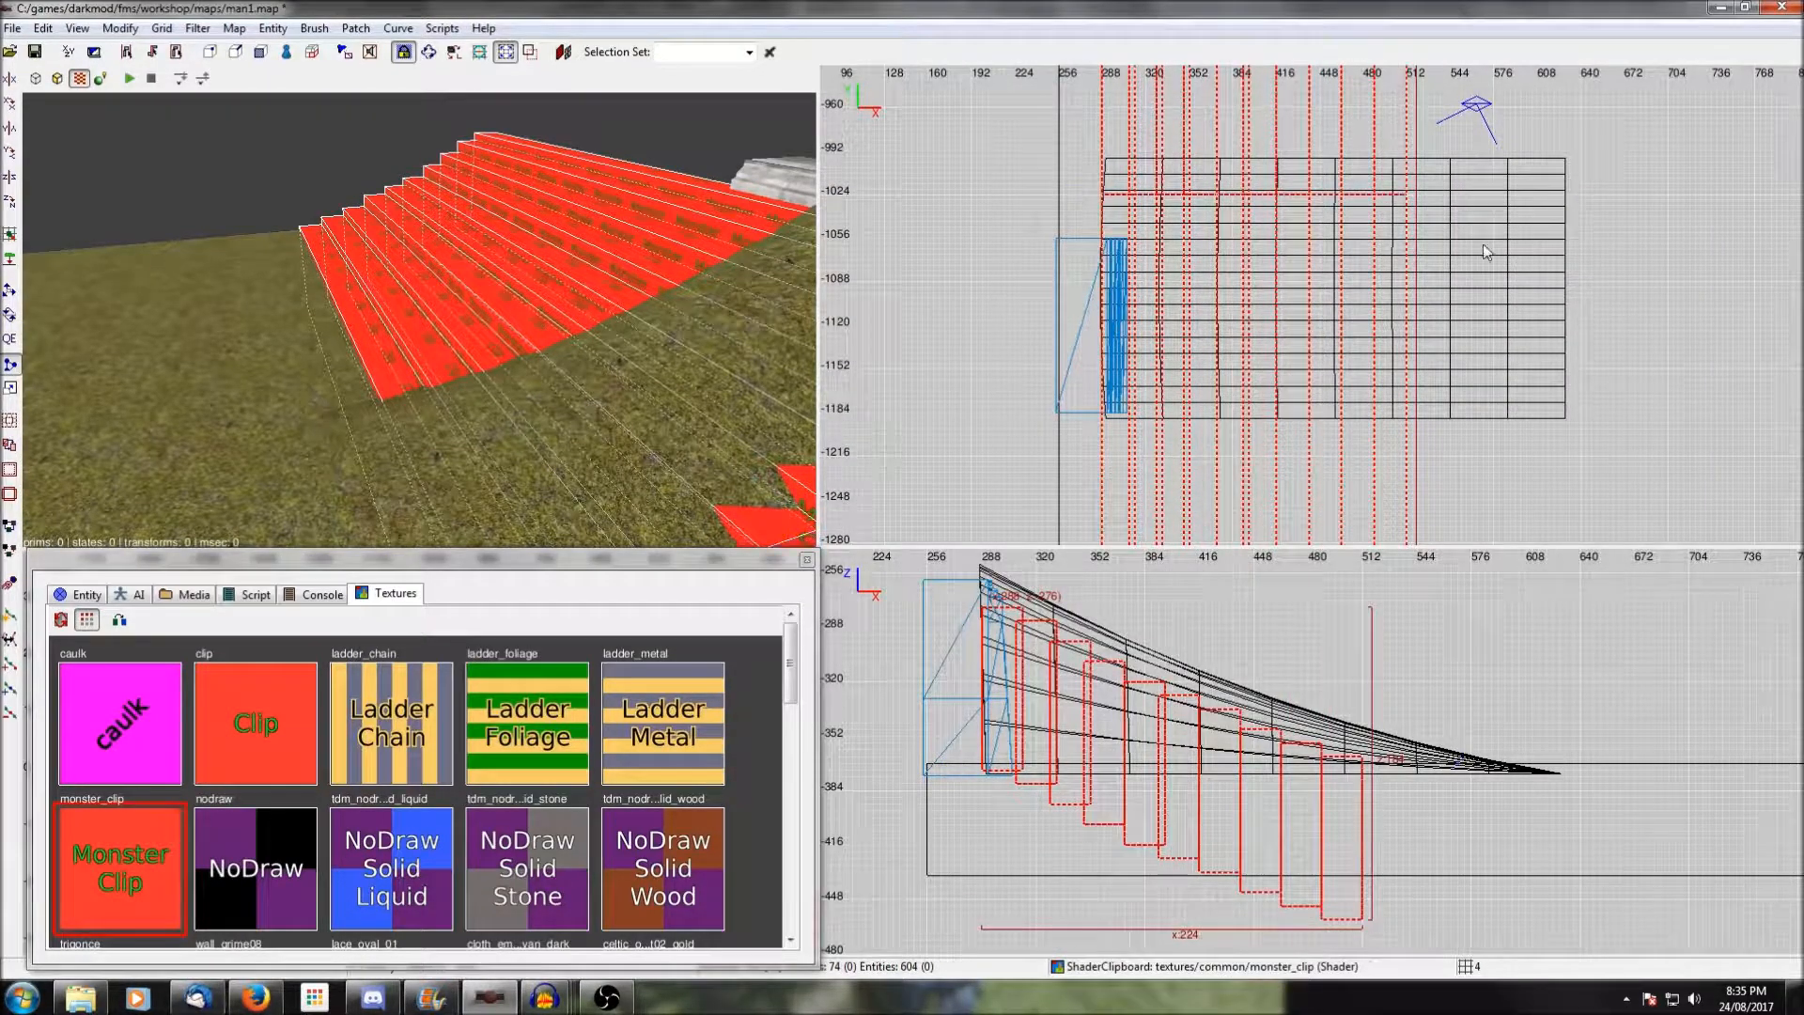
left_click(1084, 369)
key("shift+Return")
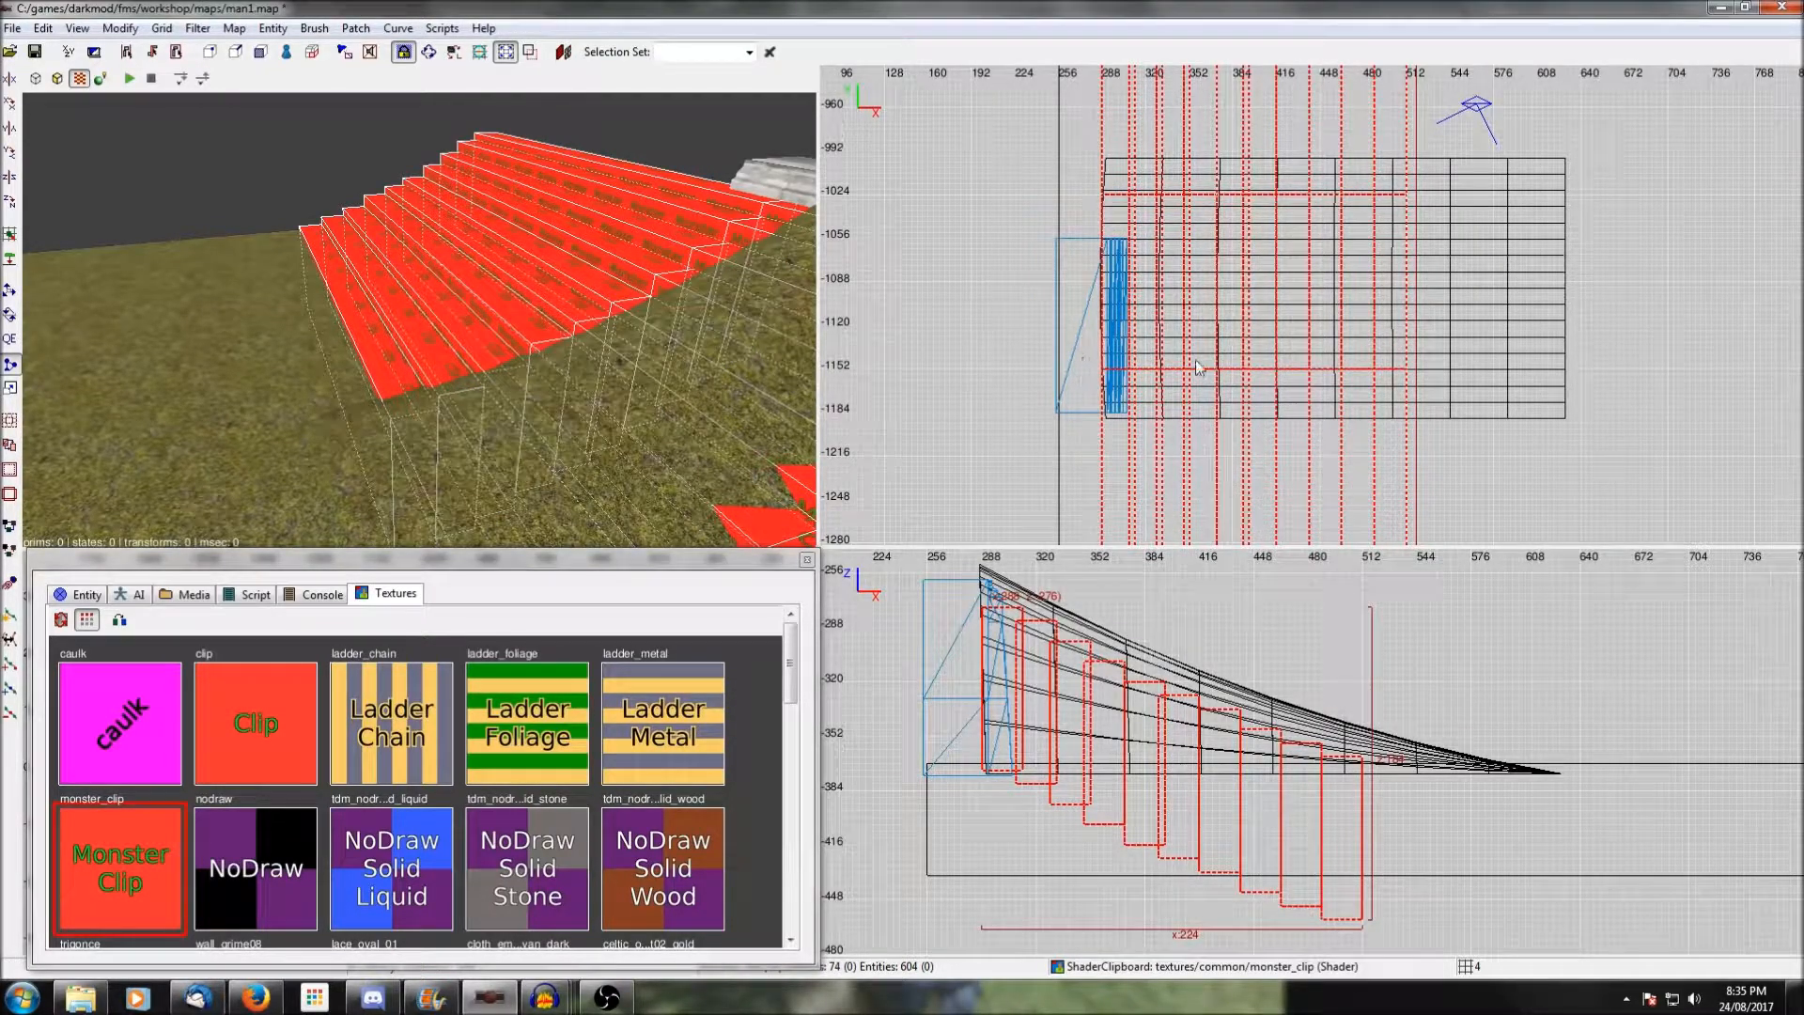
right_click(504, 293)
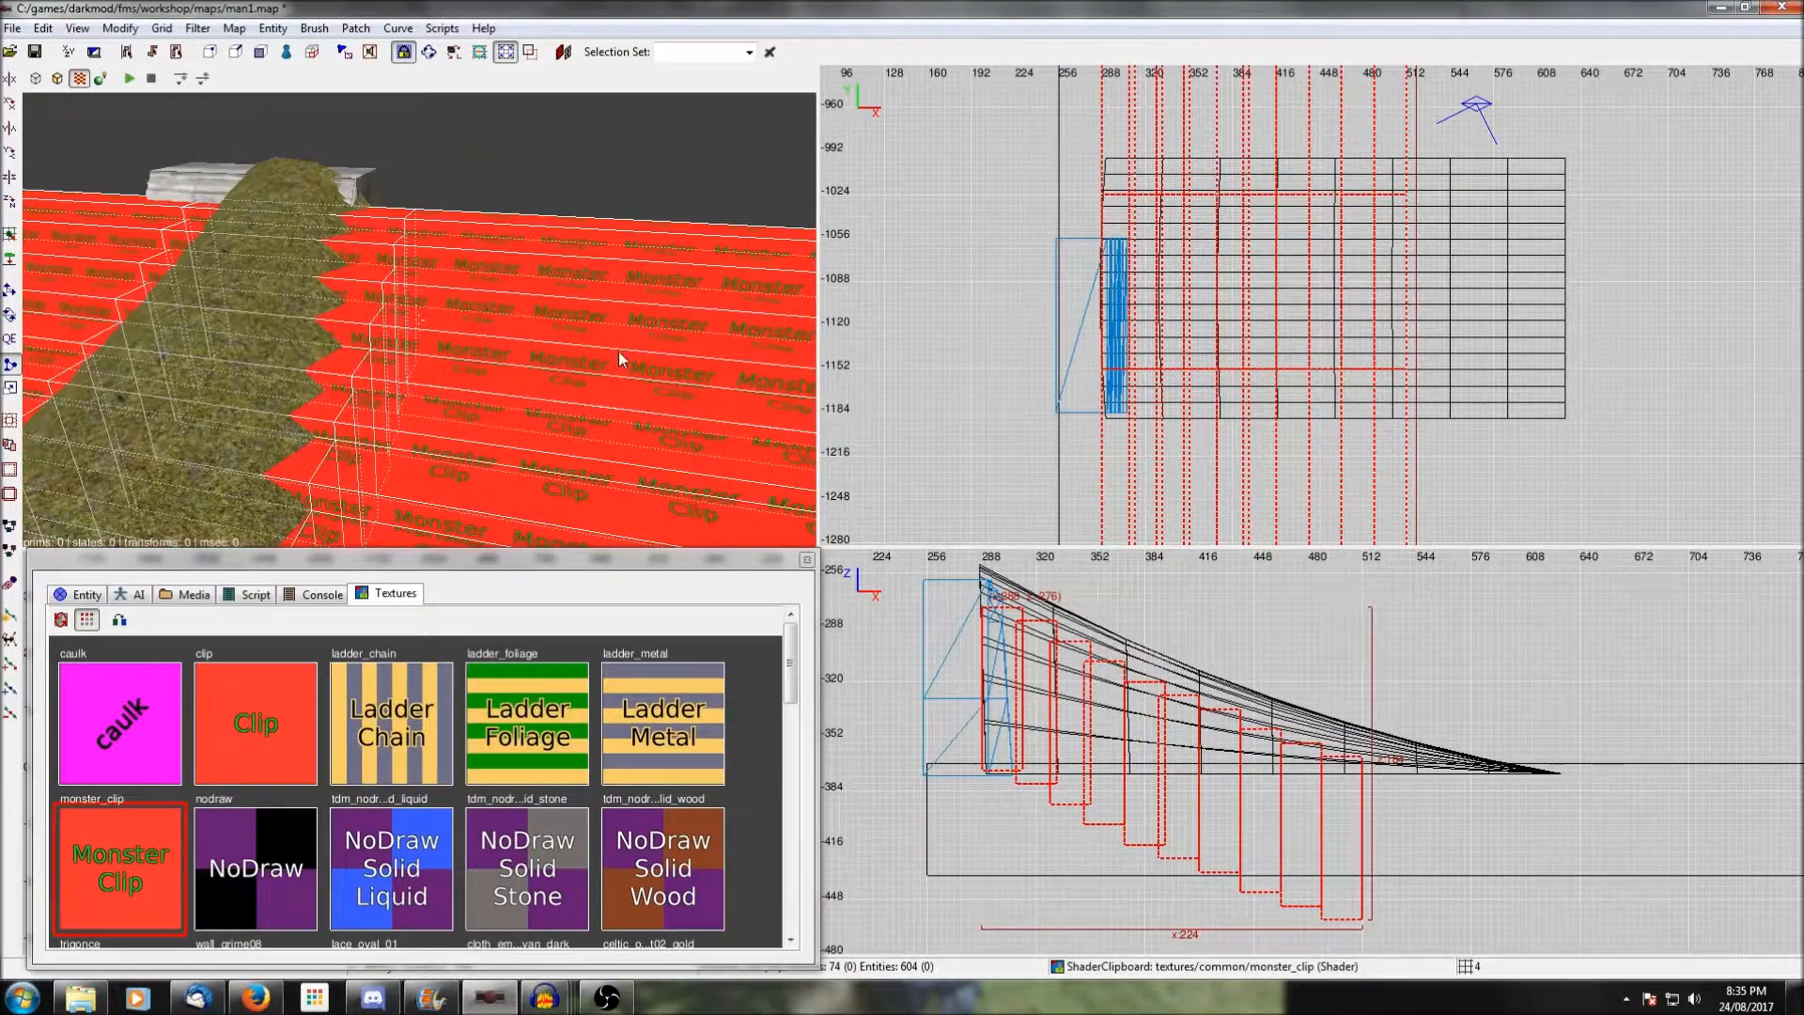
Hide the grass ramp, the ground and the doorstep so only the monster clip brushes are shown.
key("Escape")
left_click(263, 341, "shift")
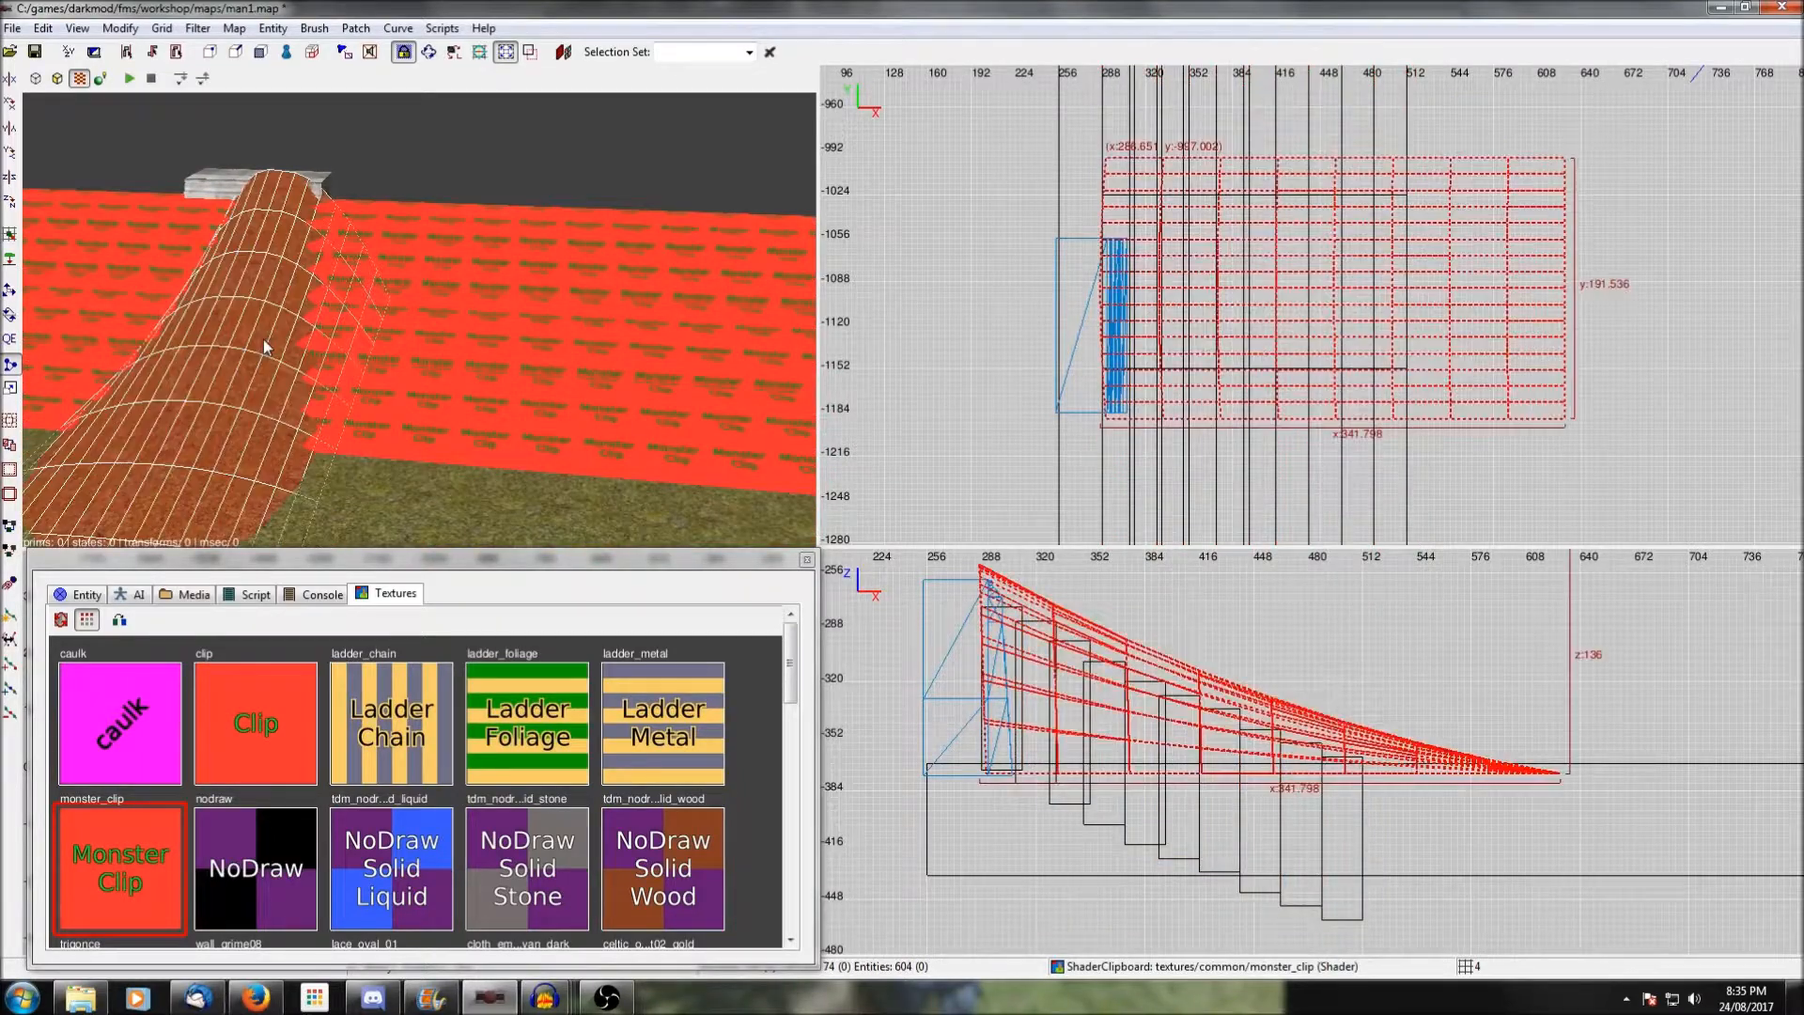
key("Delete")
left_click(228, 189, "shift")
key("Delete")
Delete the clip brush pieces beyond both cuts, keeping the middle strip, and unhide the rest of the map.
left_click_drag(1065, 121, 1418, 159, "shift")
scroll(1418, 160, "up", 1)
key("BackSpace")
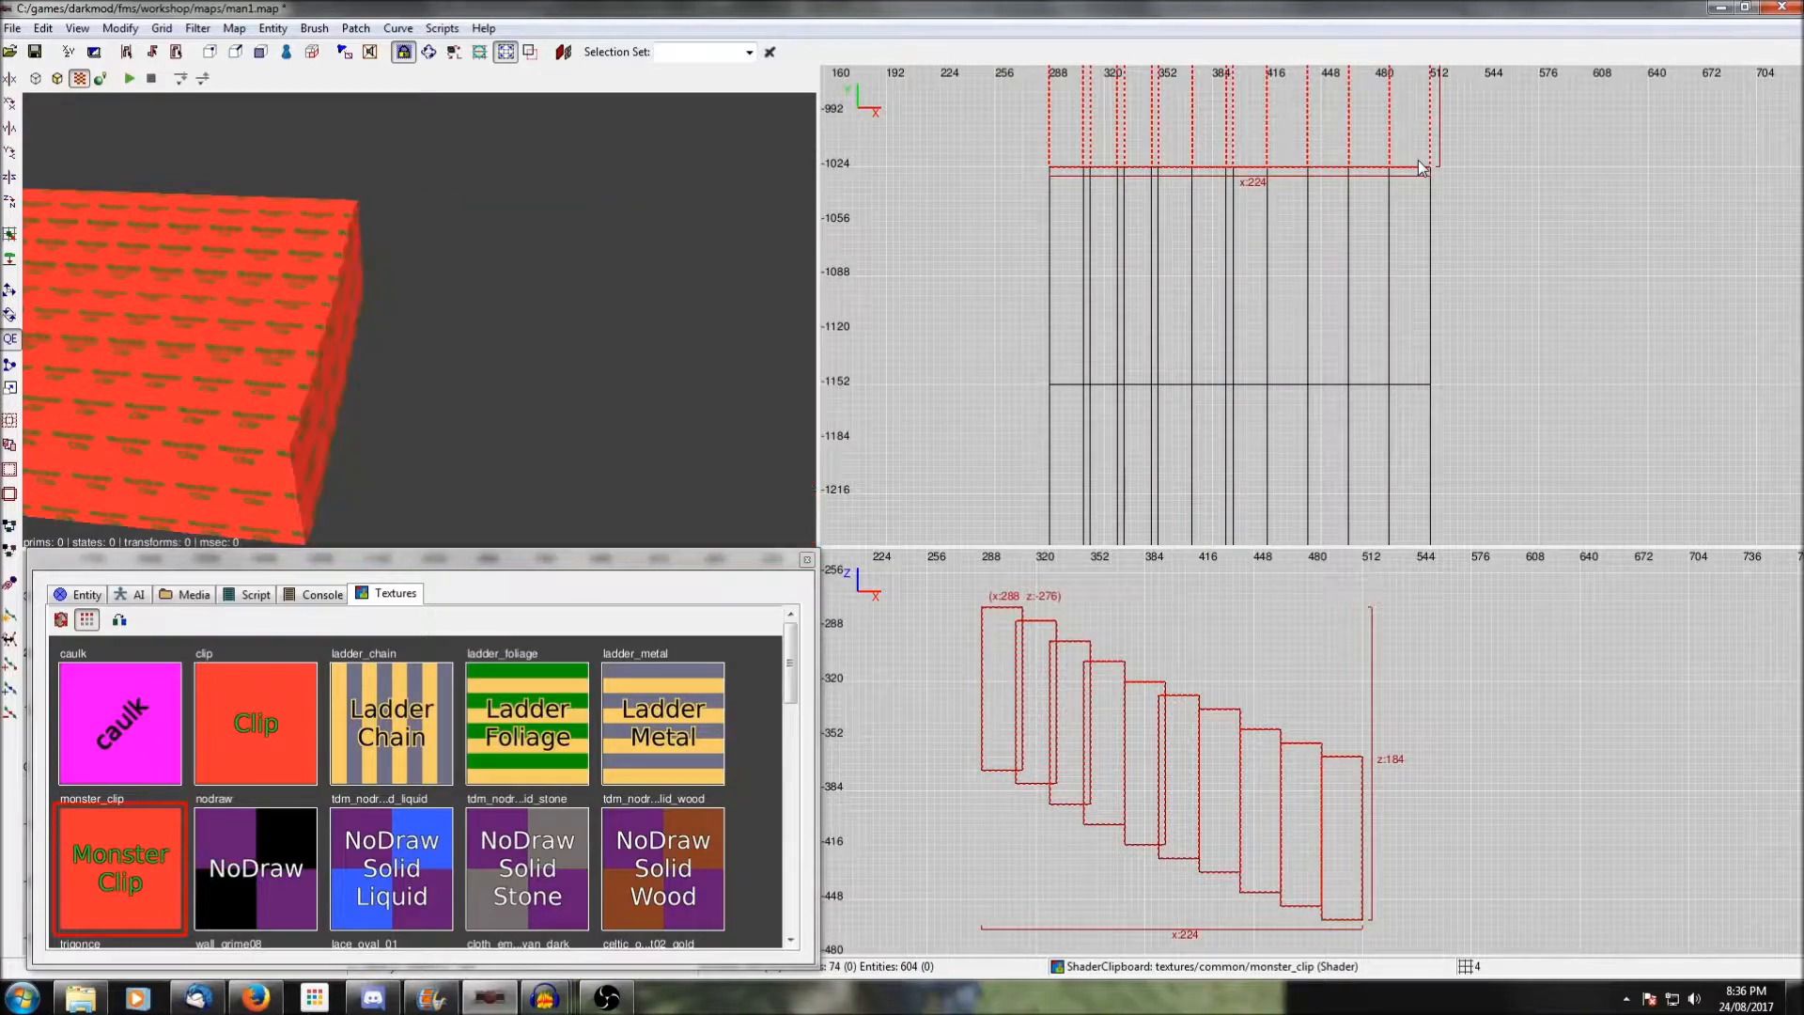
left_click_drag(1016, 418, 1458, 447, "shift")
key("BackSpace")
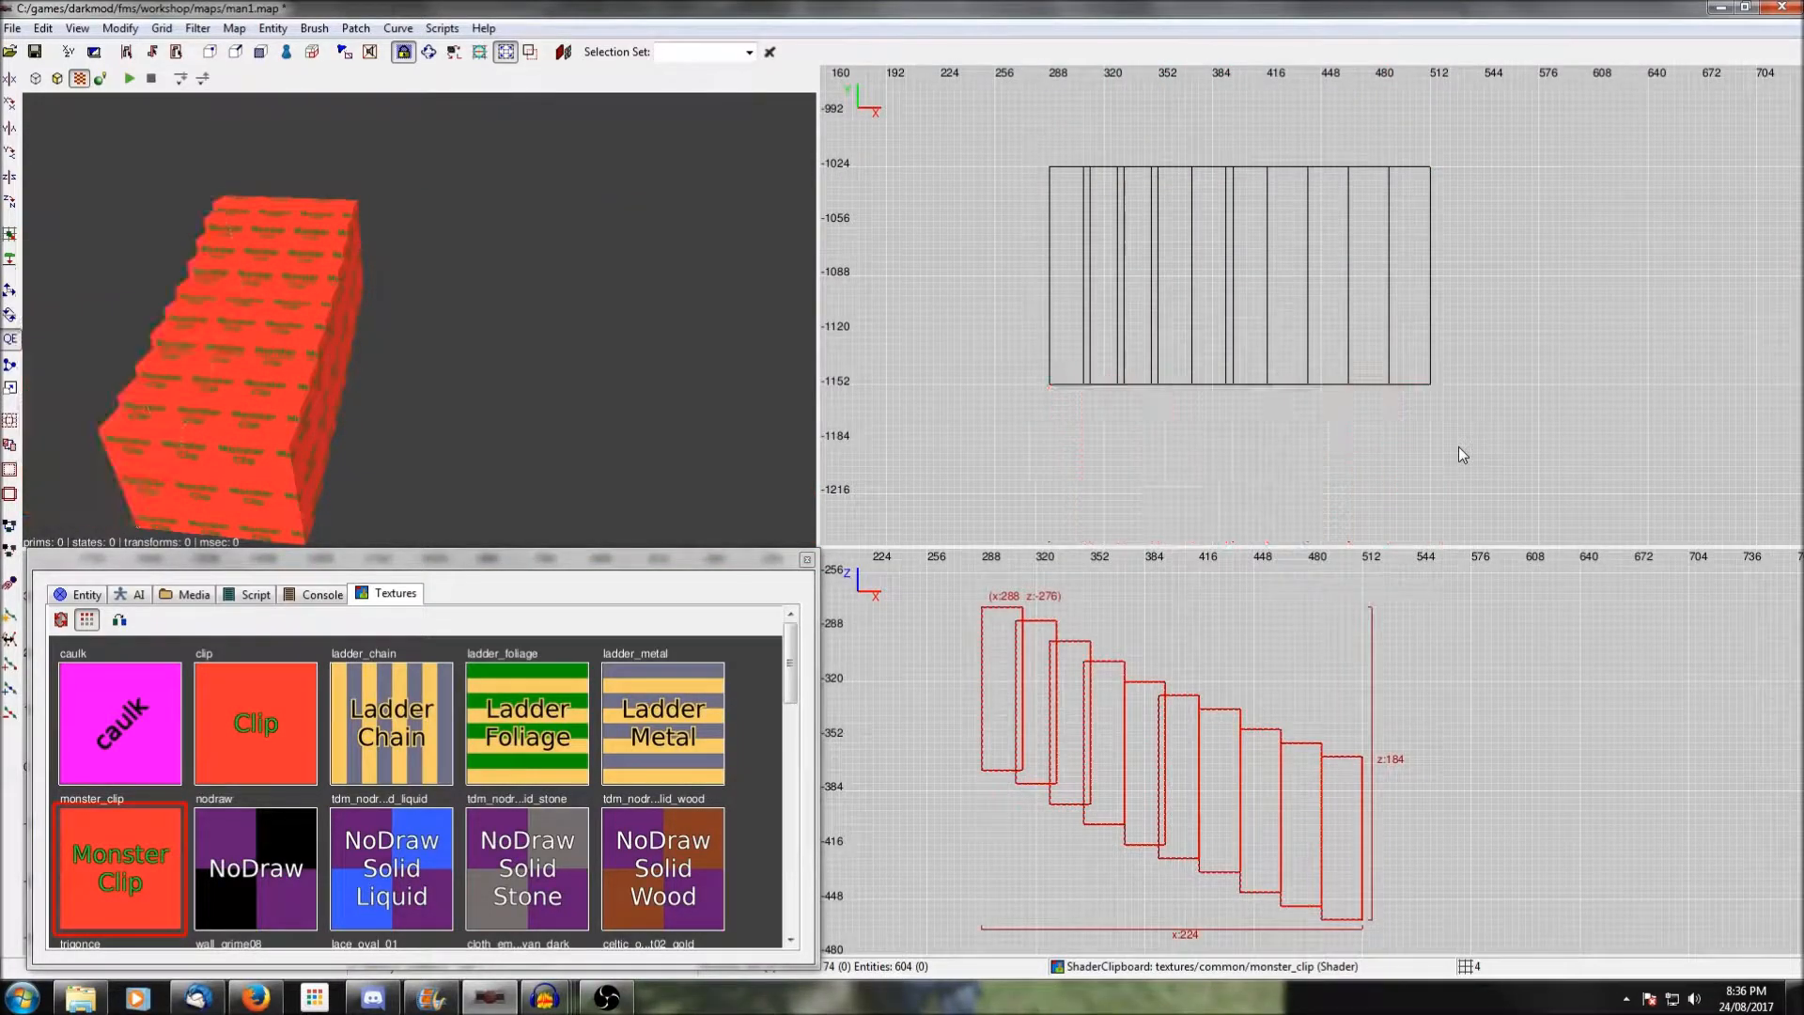
key("shift+h")
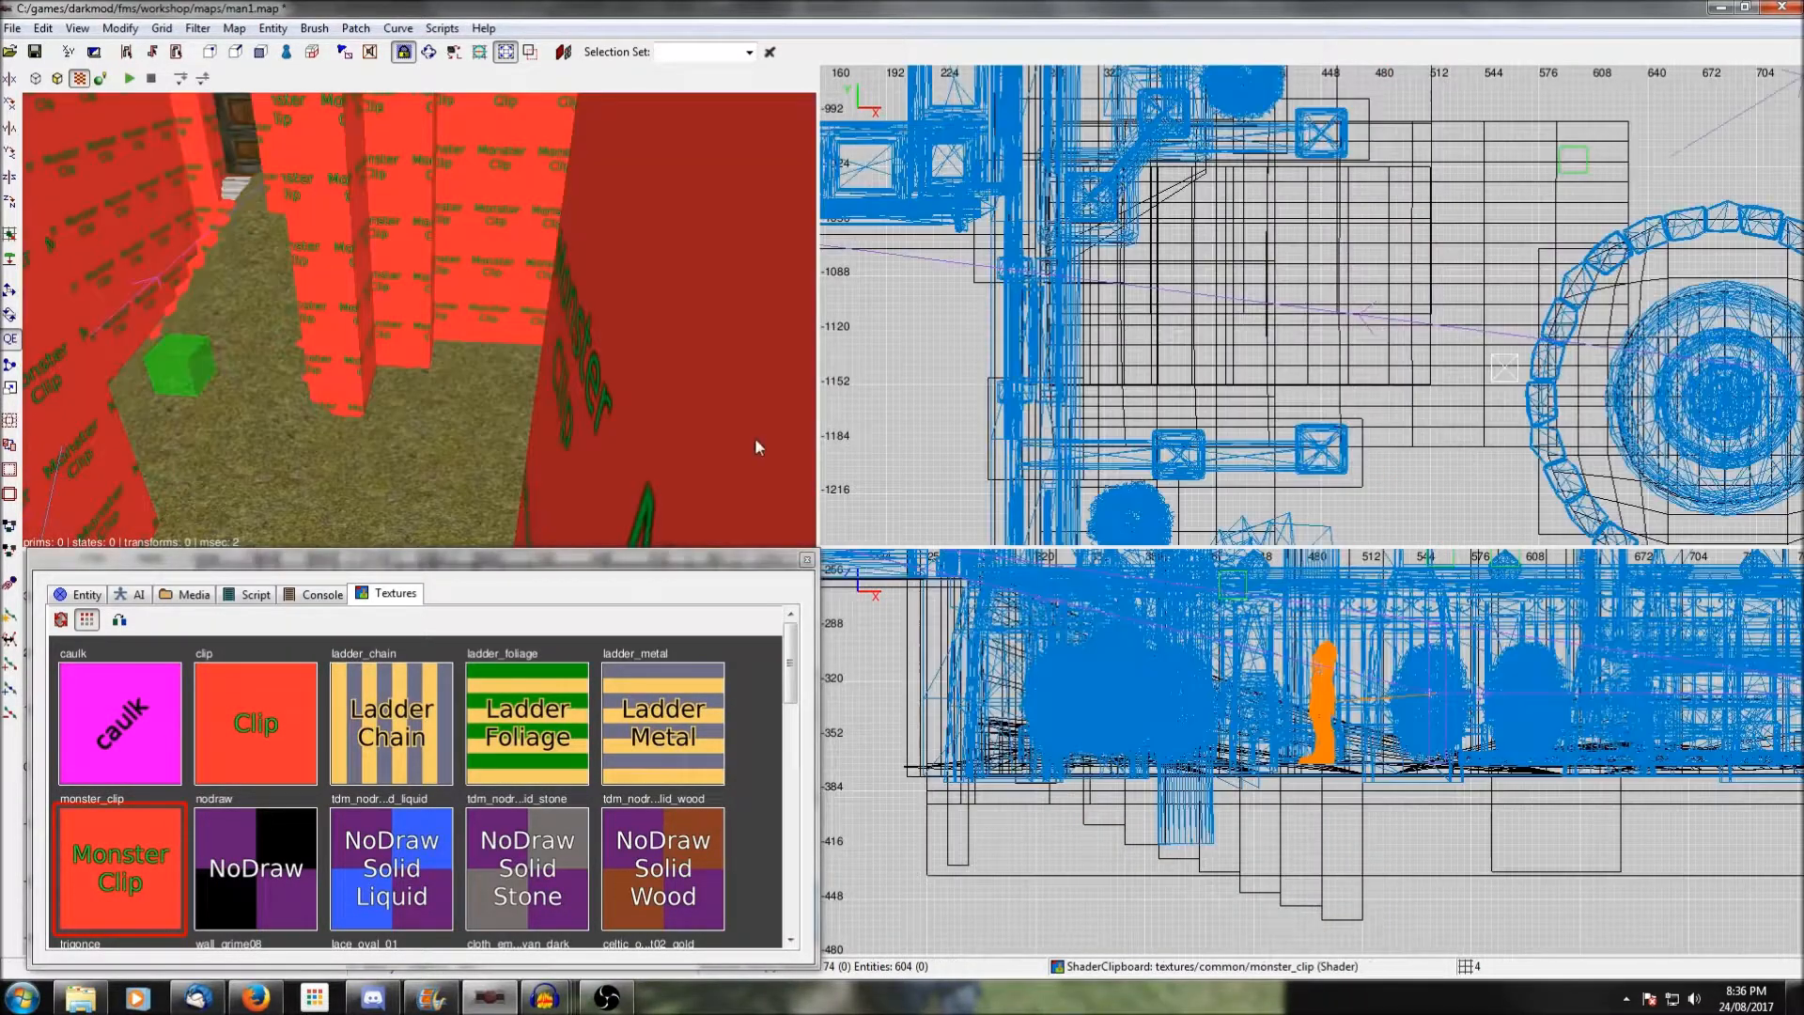
right_click(588, 396)
key("Down")
right_click(588, 396)
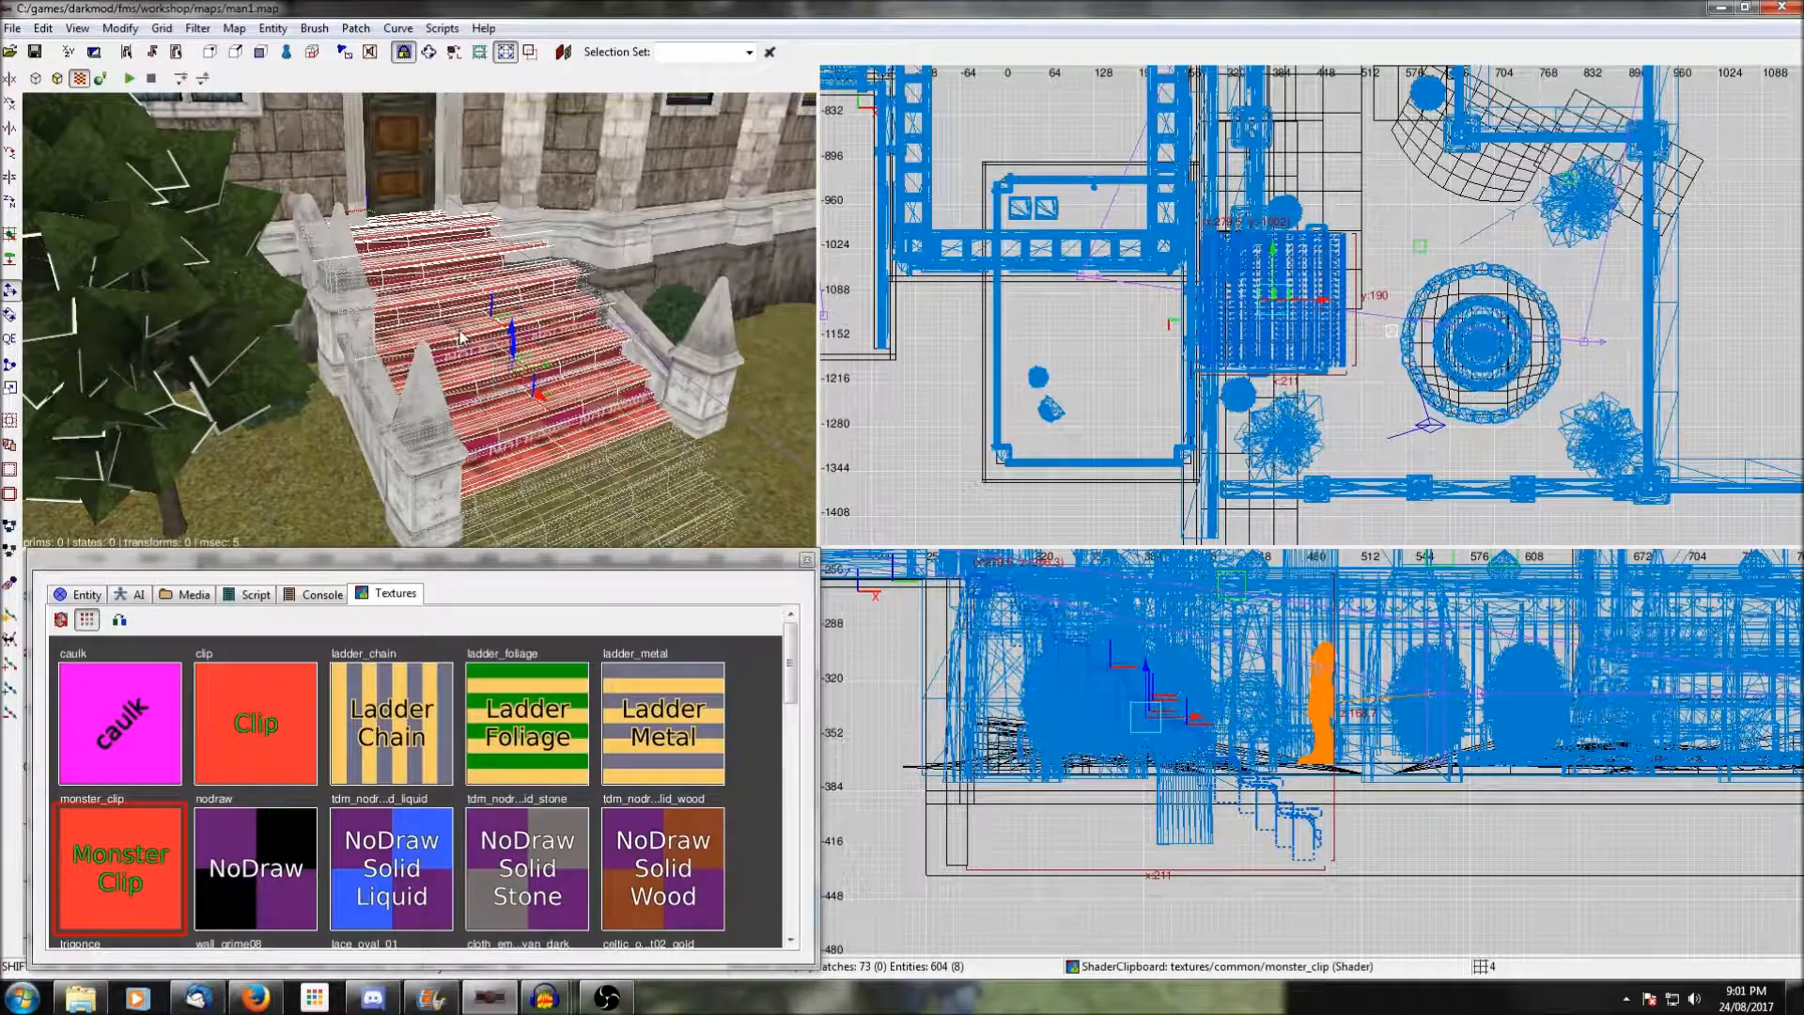
Ungroup the selected outdoor staircase pieces and clear the selection.
right_click(1100, 329)
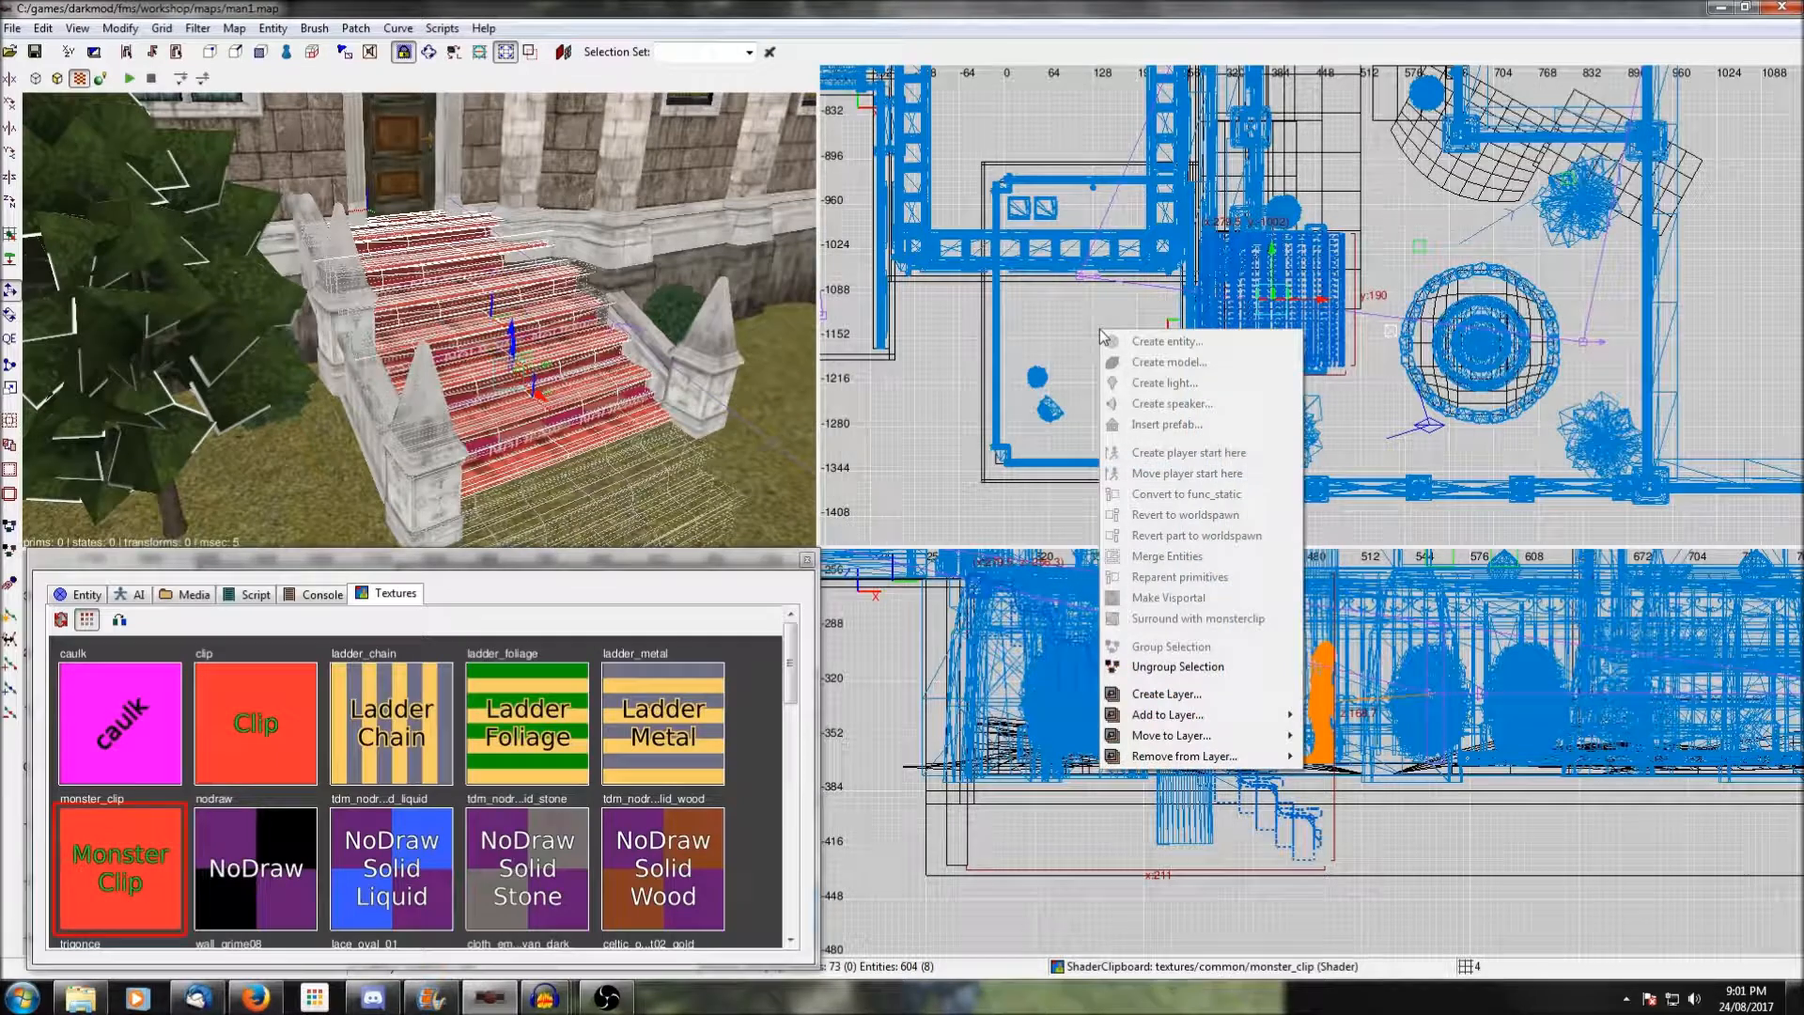
left_click(1175, 667)
key("Escape")
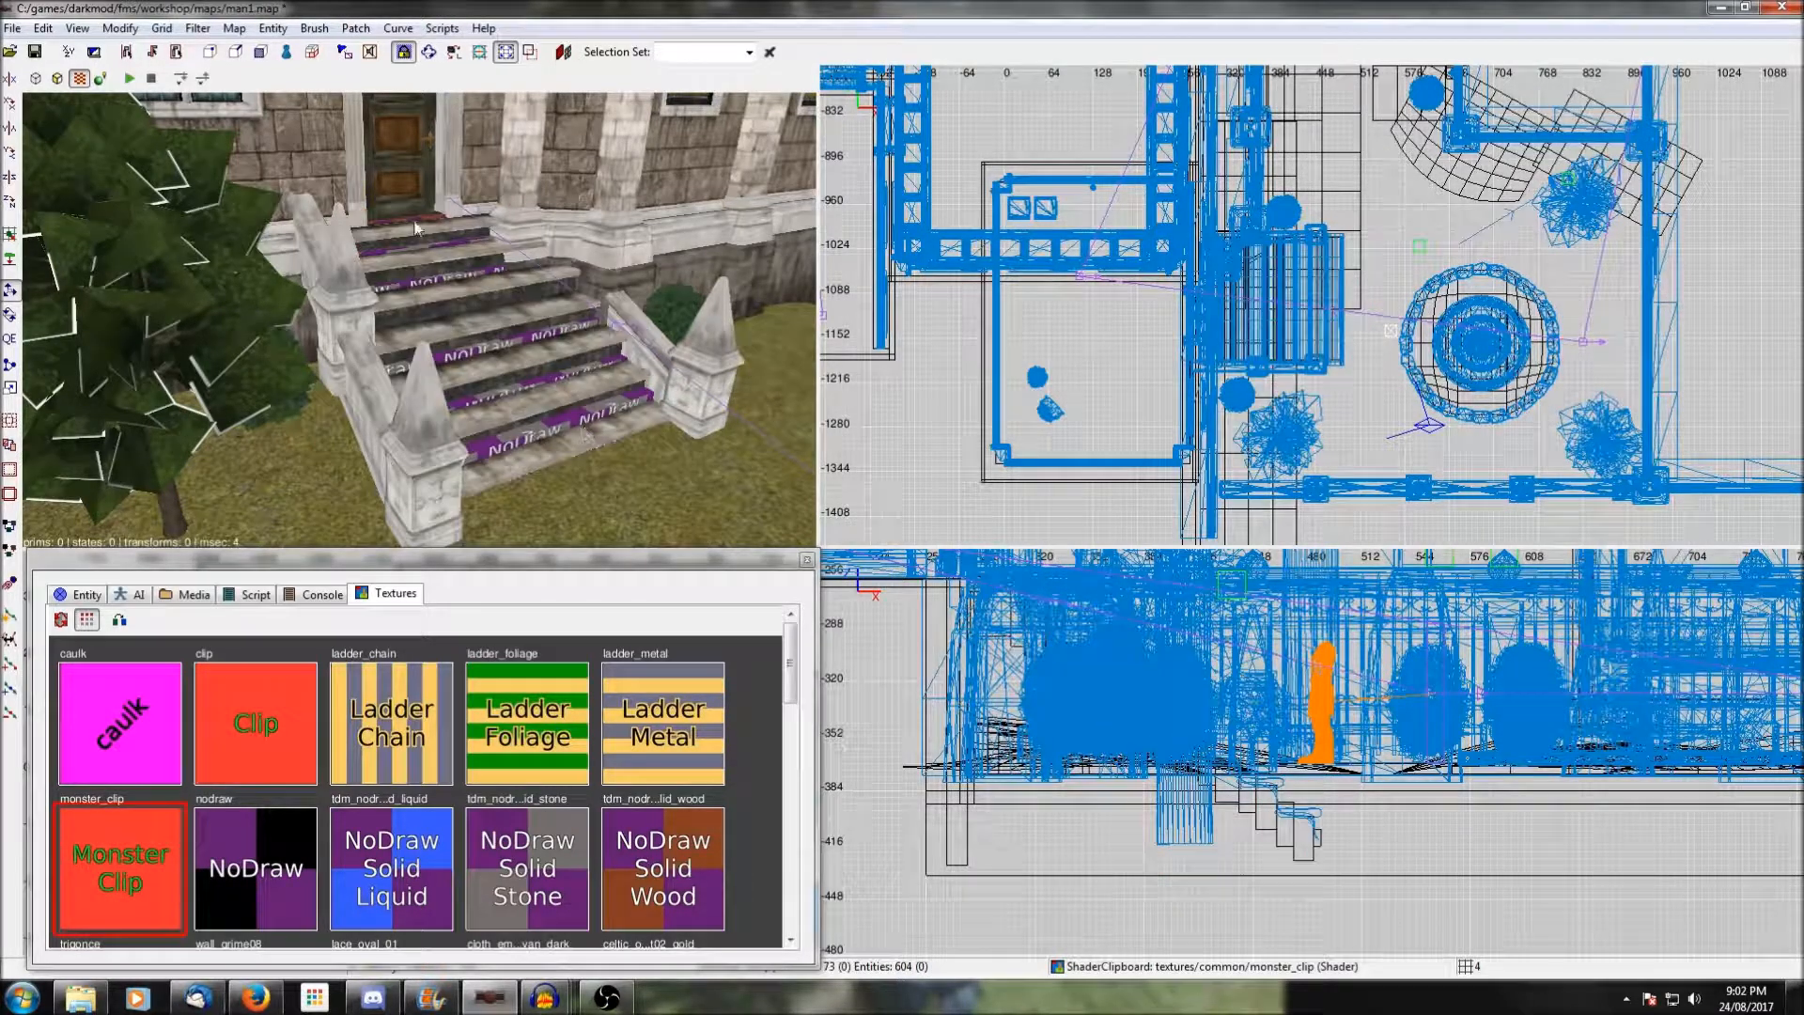
Filter out all entities and examine the solid nodraw stone brushes that make up the outdoor stairs.
left_click(197, 28)
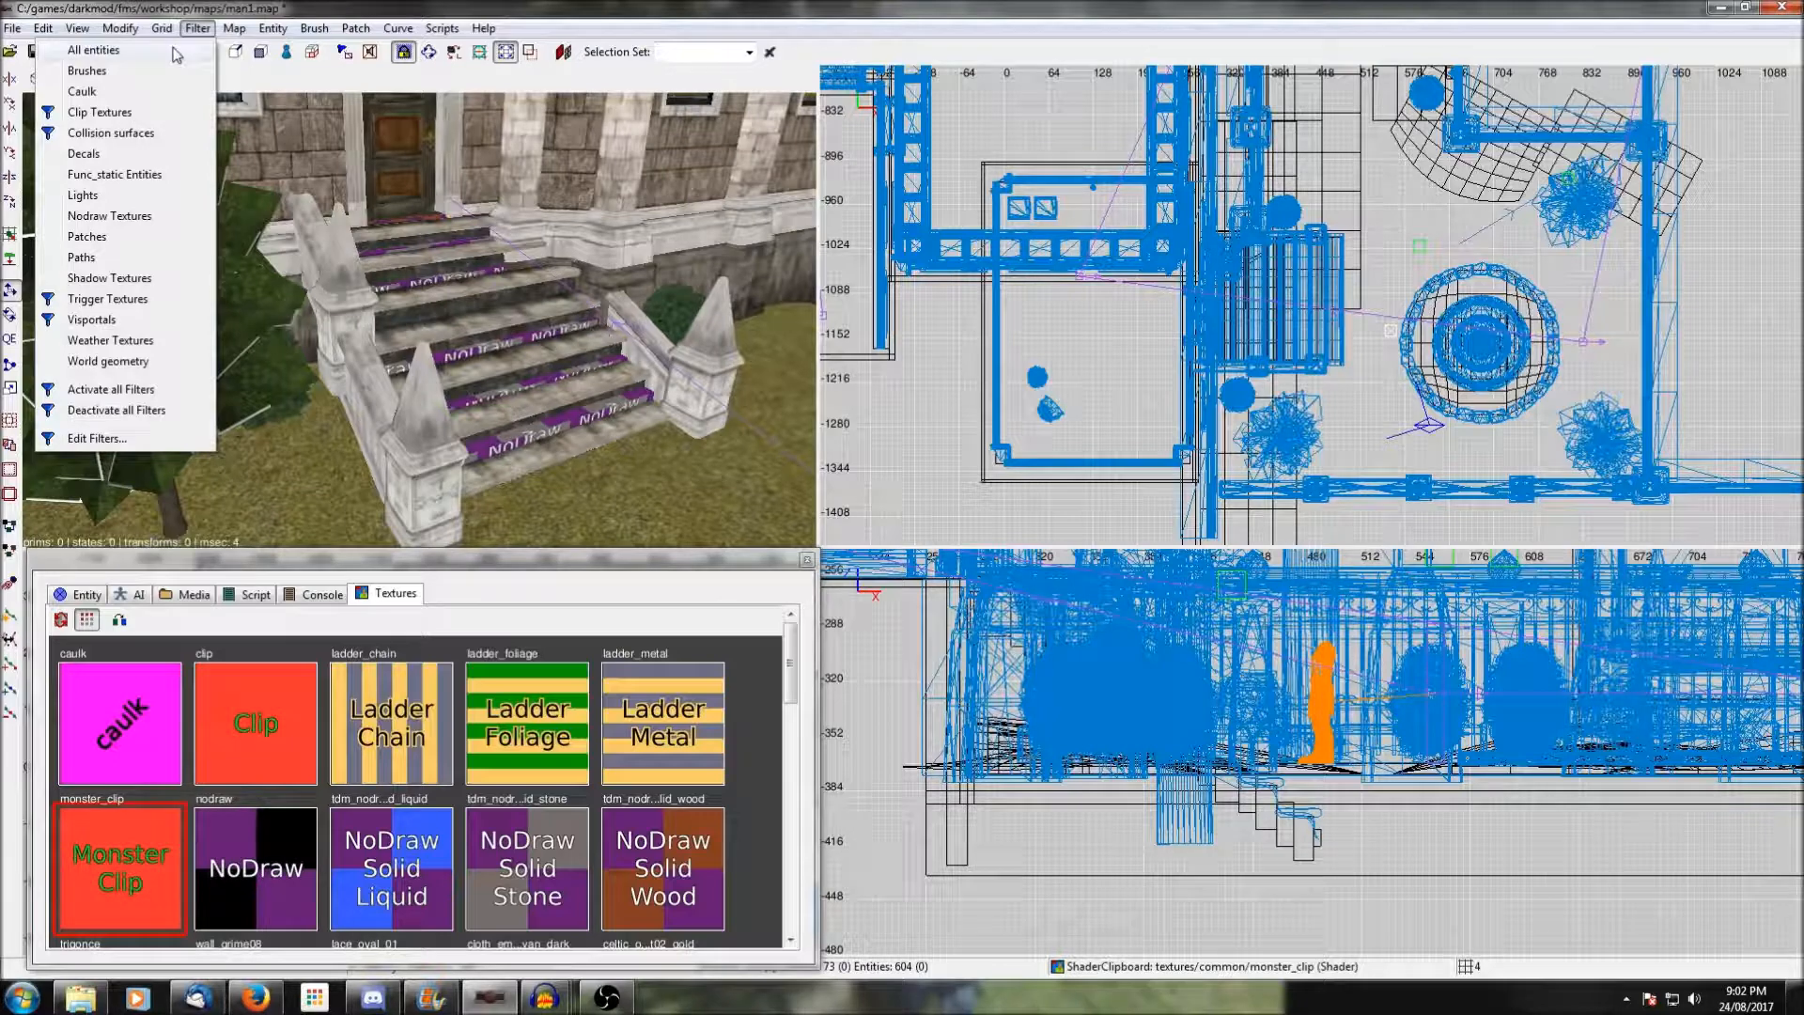
left_click(173, 52)
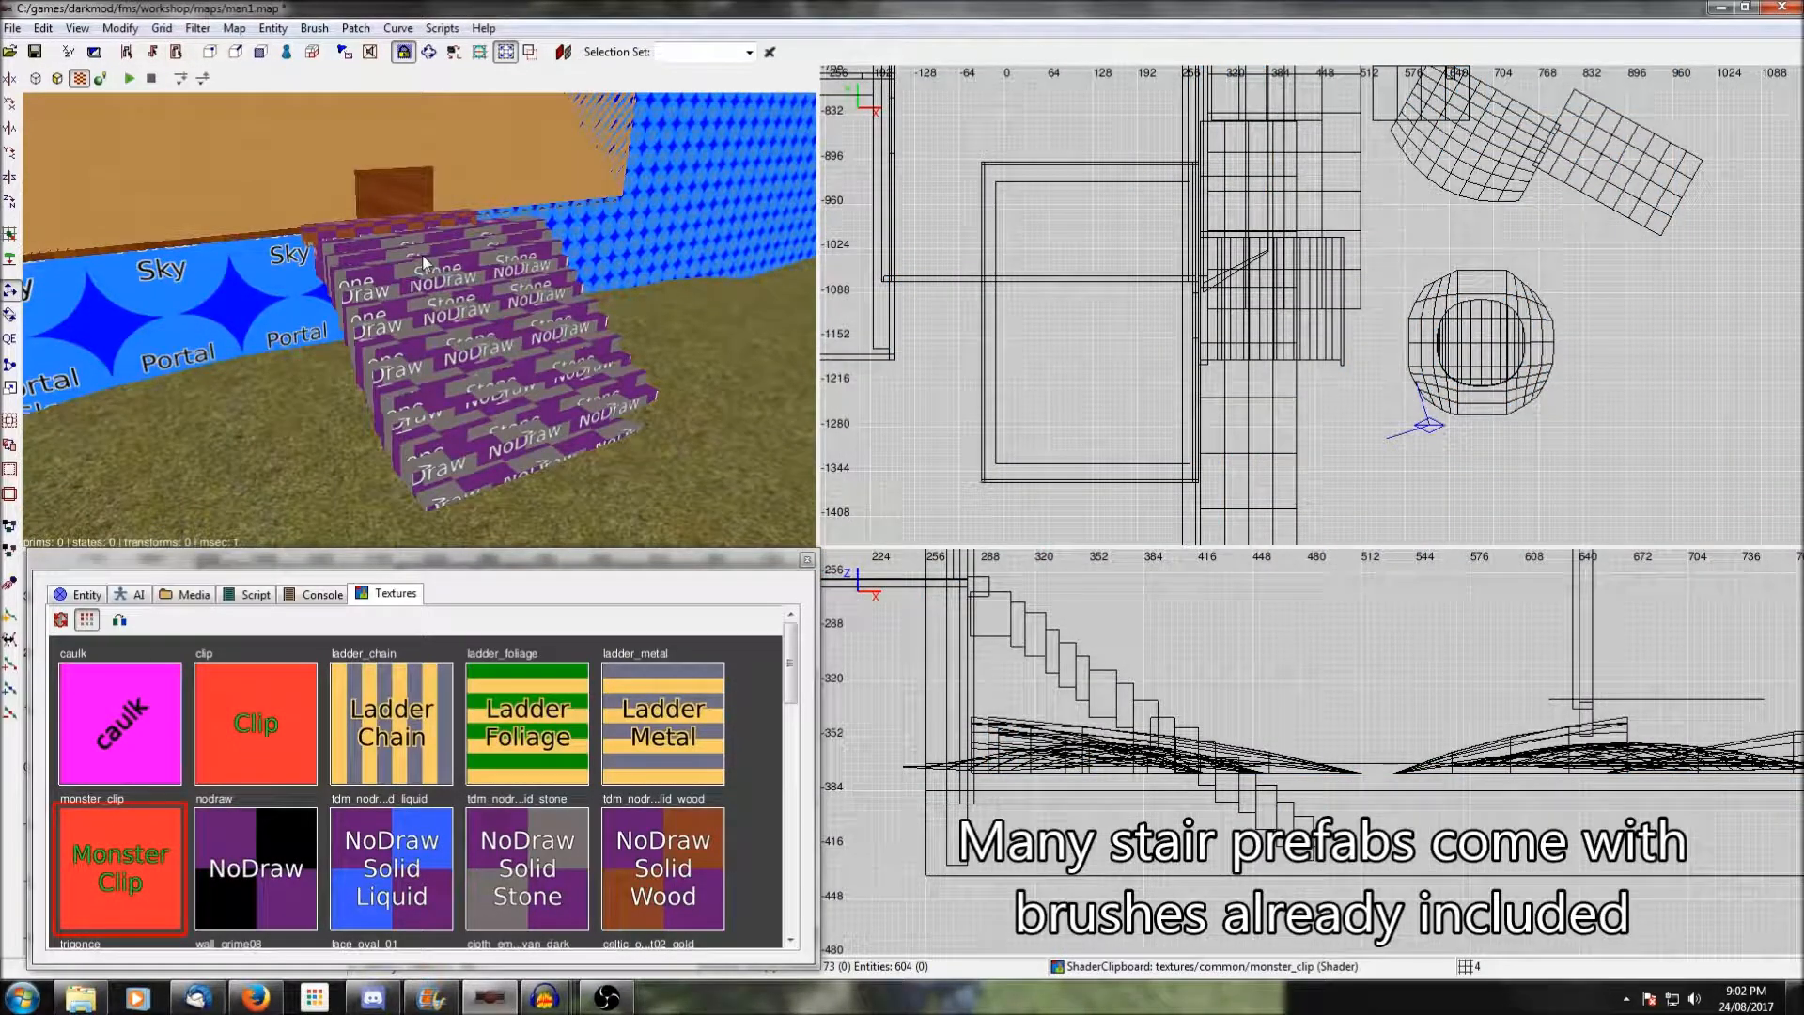
right_click(511, 449)
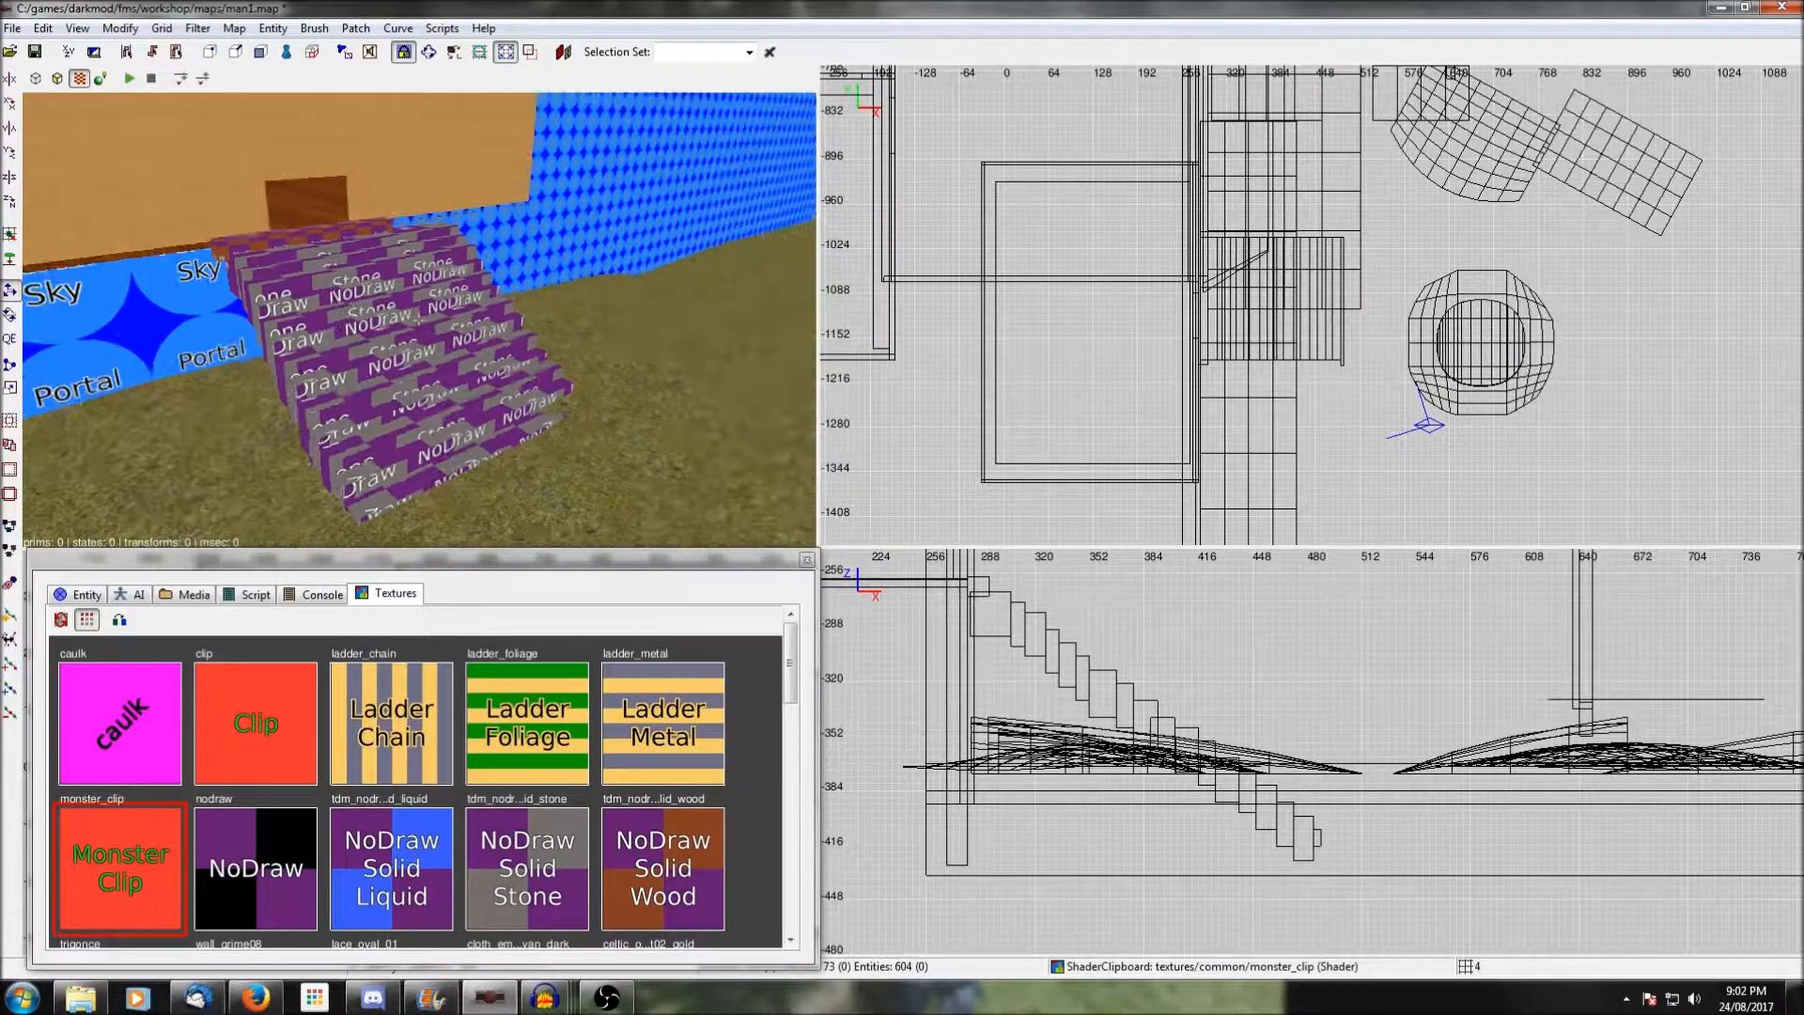
right_click(511, 449)
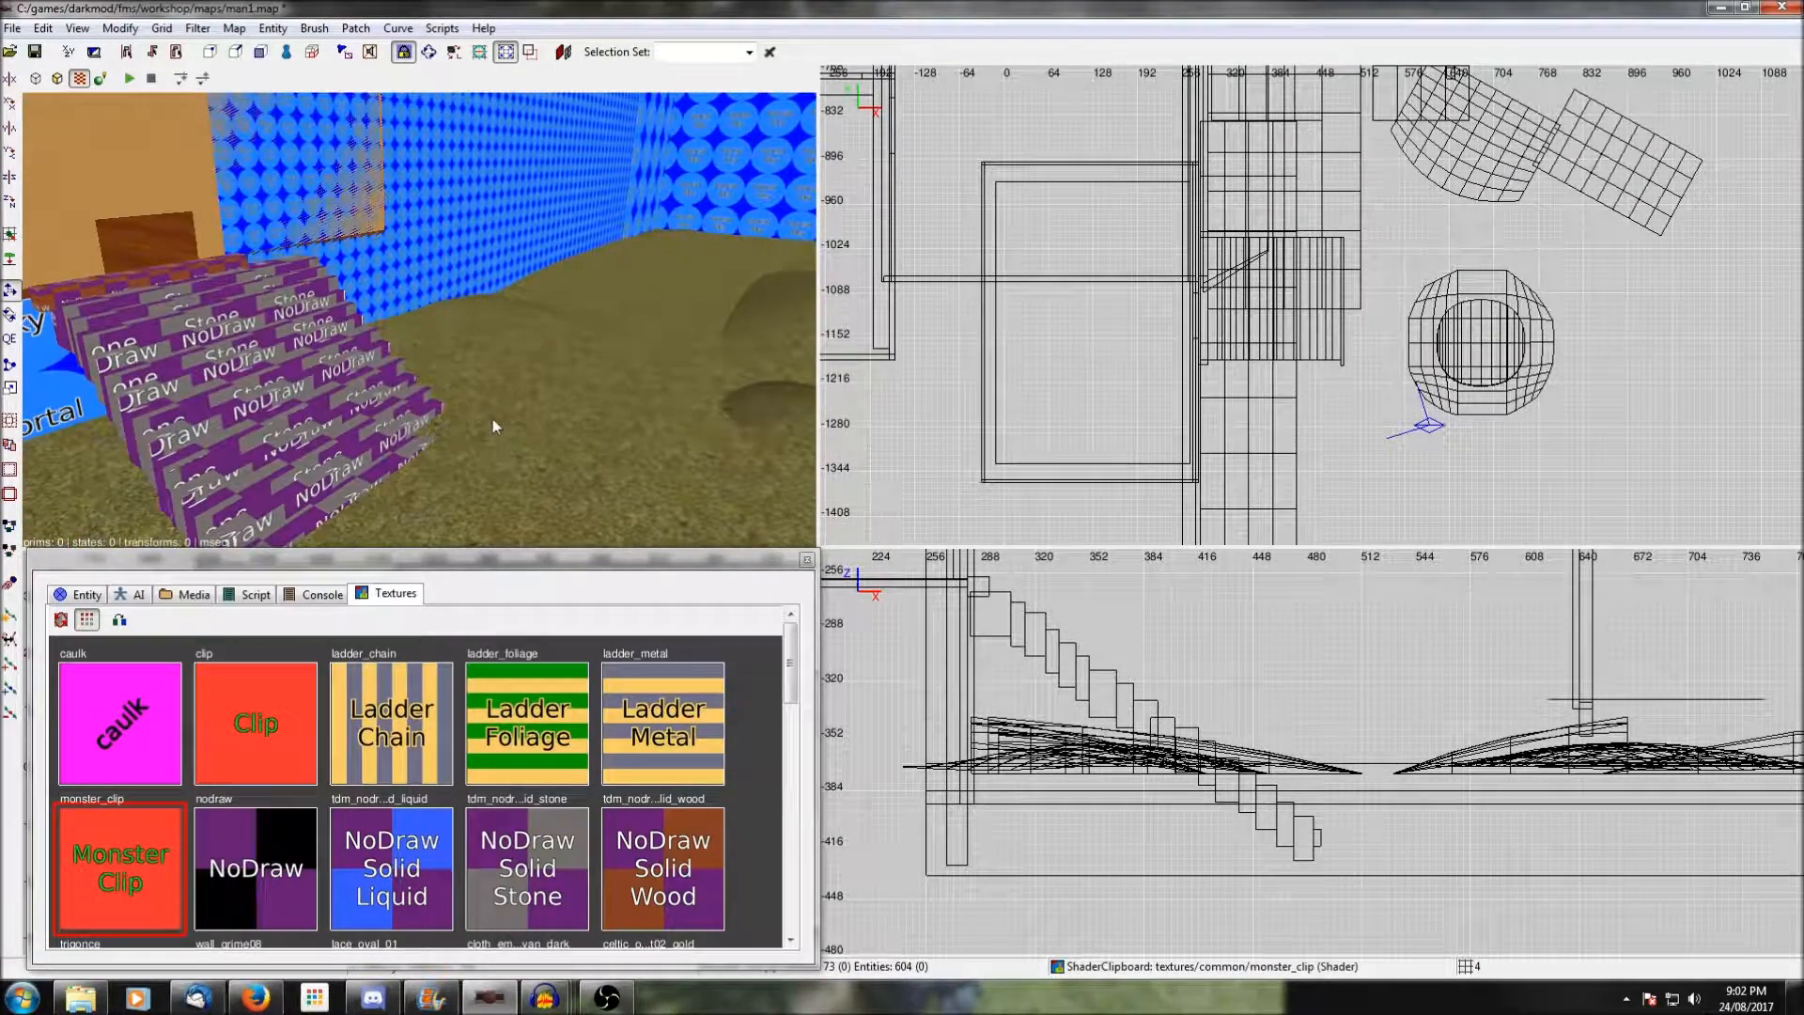
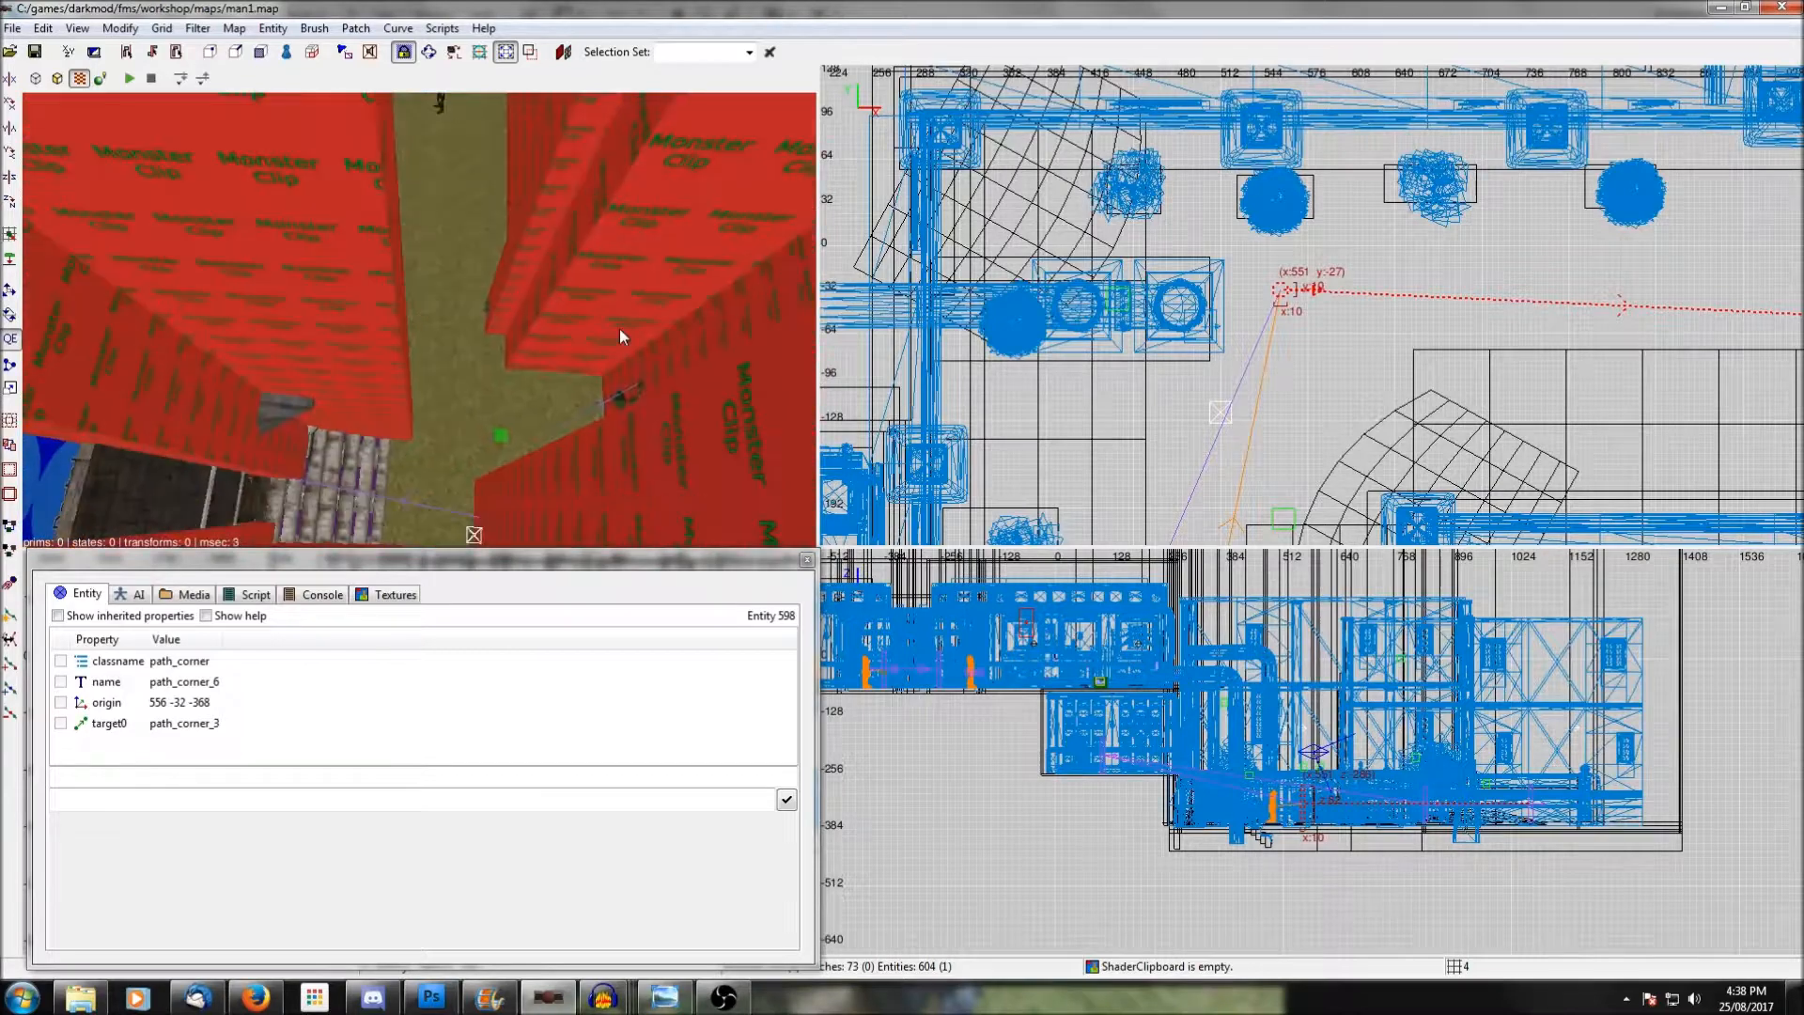
Link path_corner_6 to path_corner_4 beside the fountain as an additional target, then clear the selection.
right_click(618, 329)
right_click(618, 329)
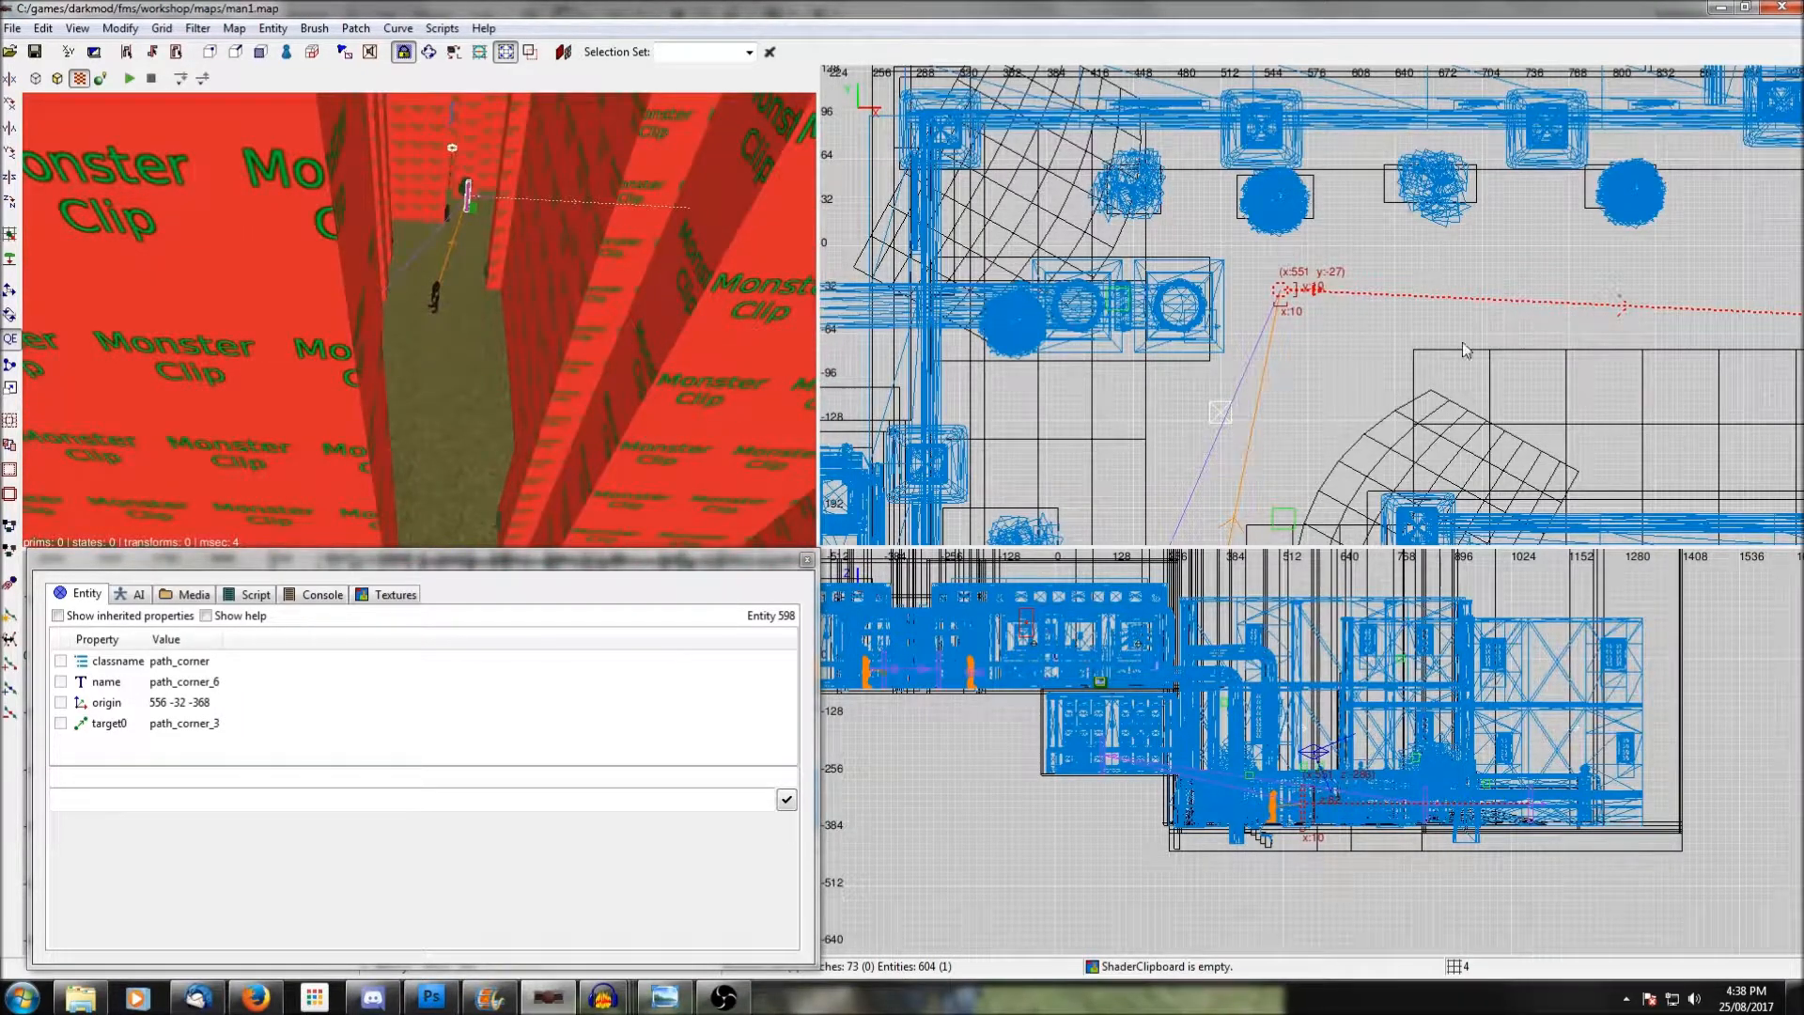
scroll(1450, 344, "down", 2)
key("Escape")
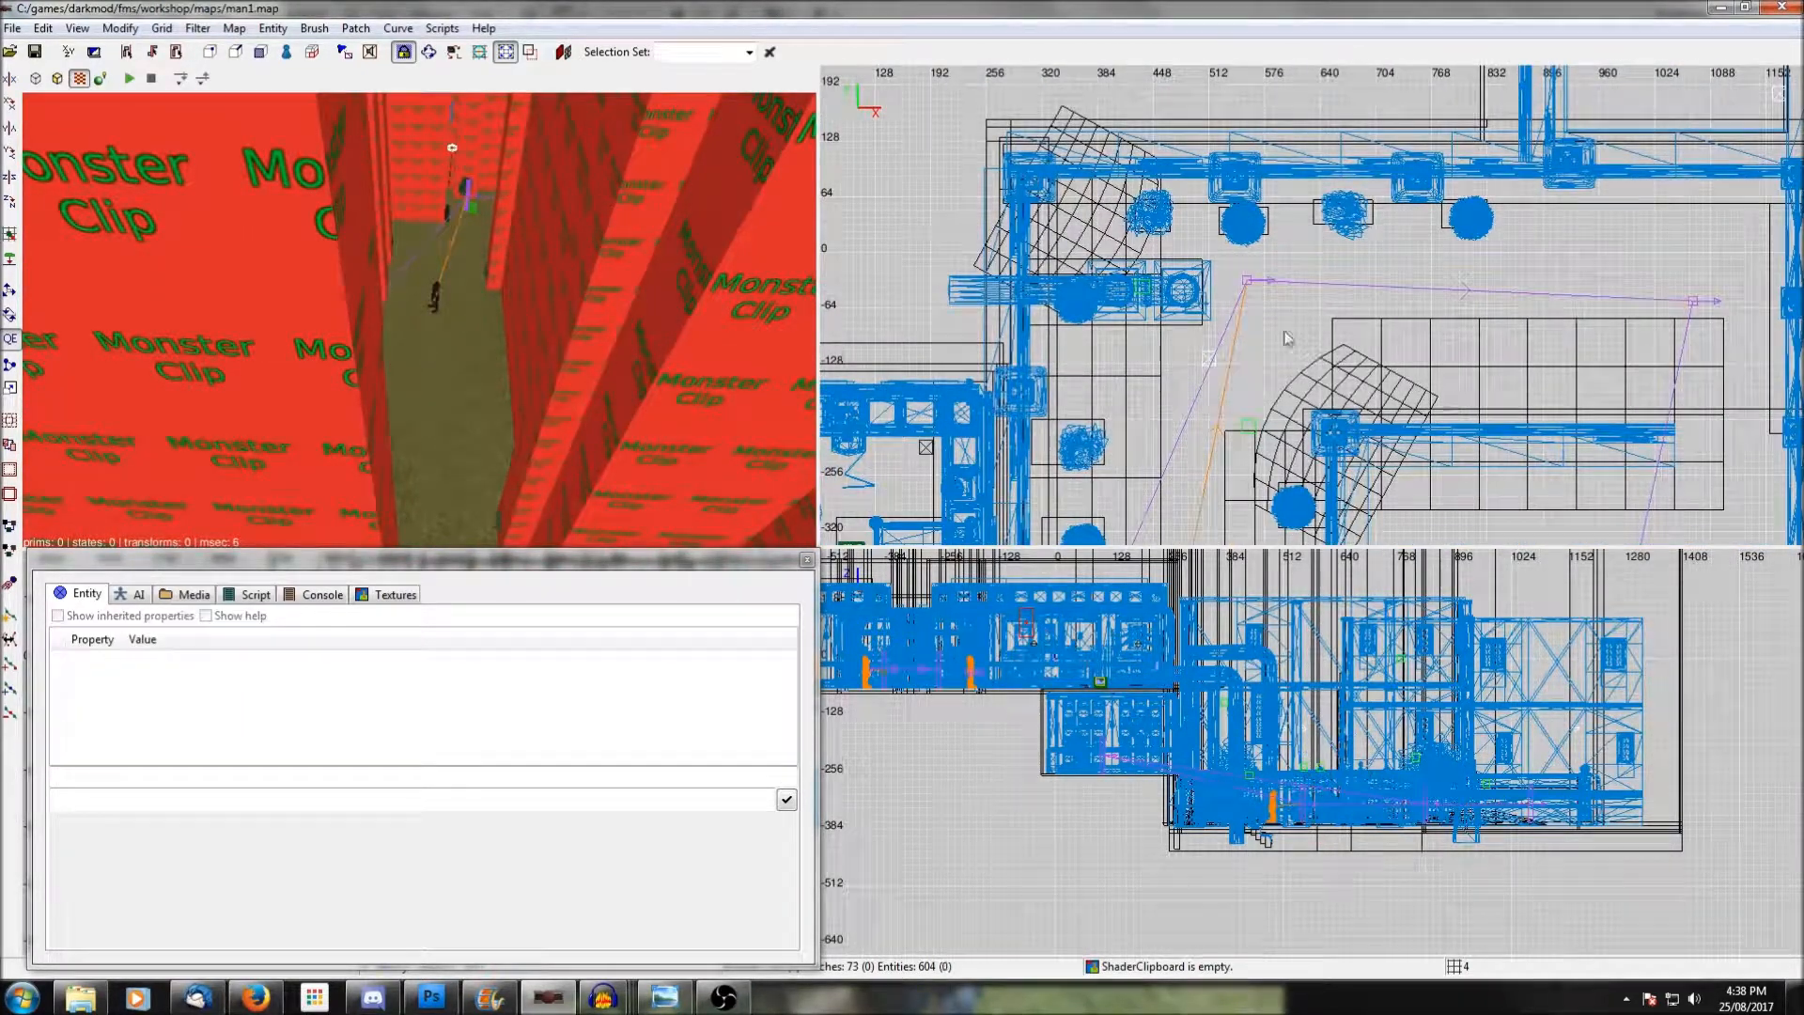
left_click(1250, 280)
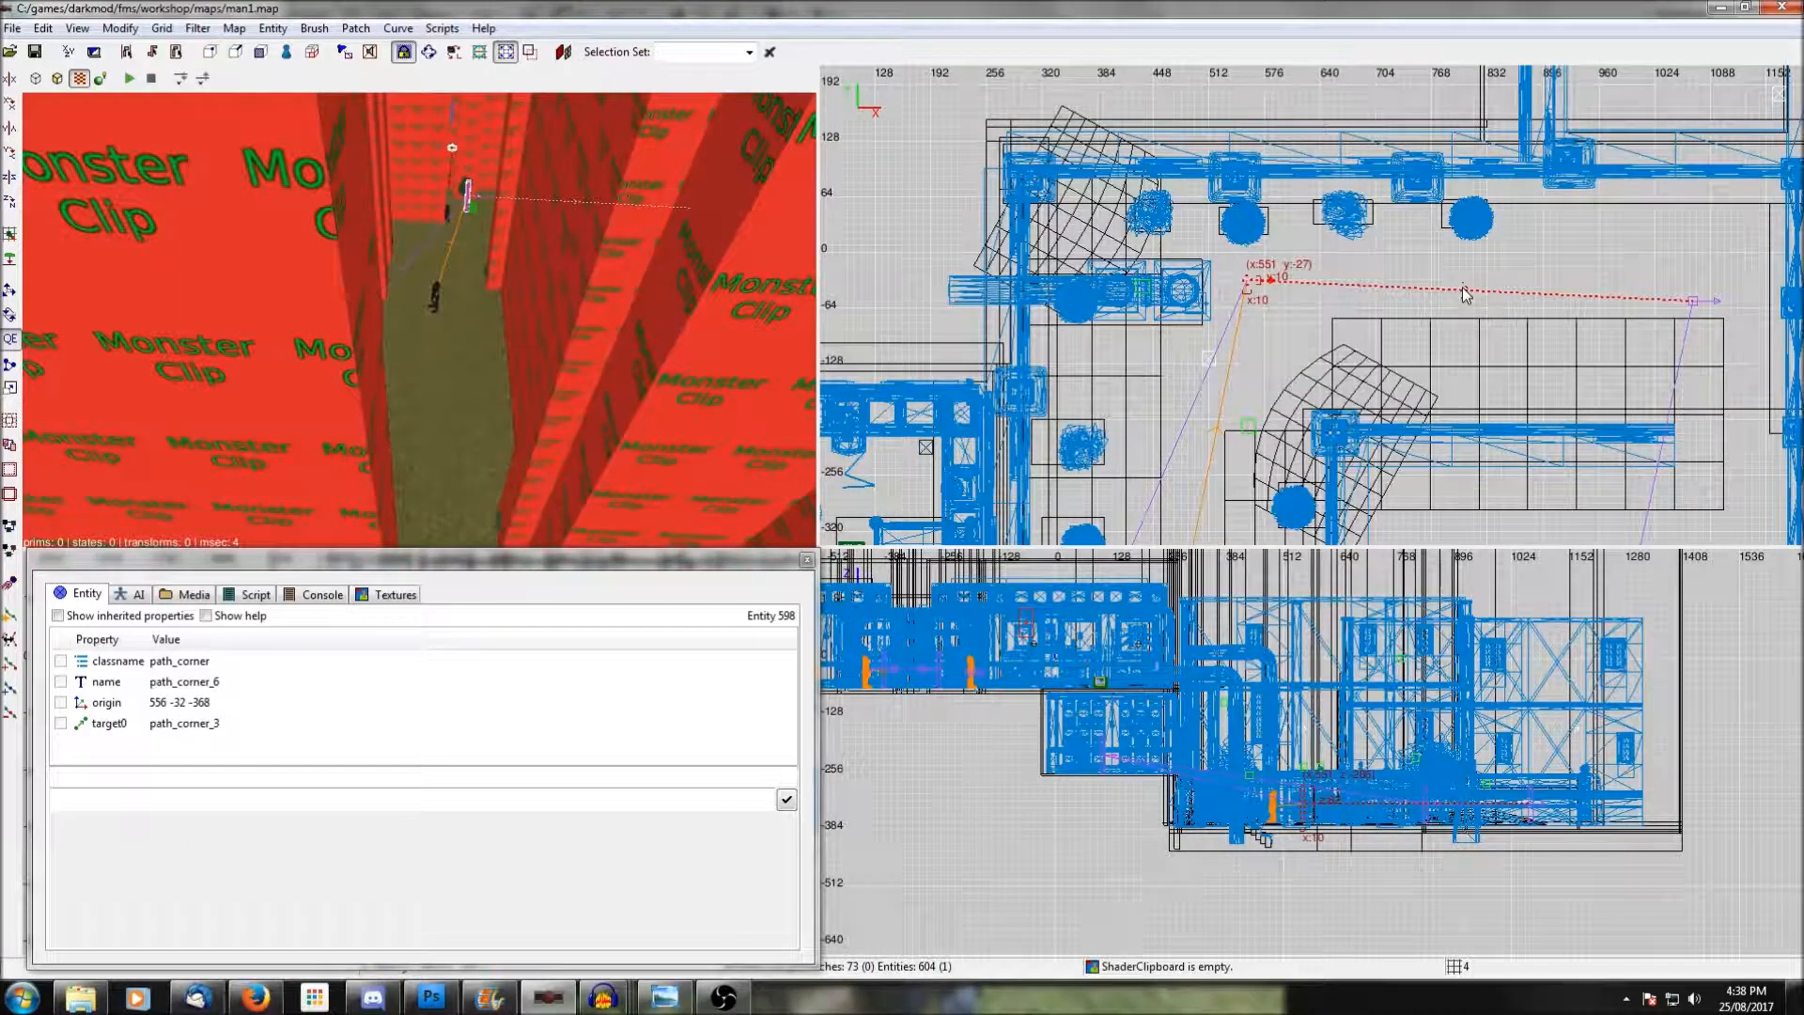
scroll(1668, 313, "down", 1)
scroll(1654, 415, "down", 1)
scroll(1557, 492, "down", 4)
right_click_drag(1557, 505, 1552, 321)
left_click(1395, 374, "shift")
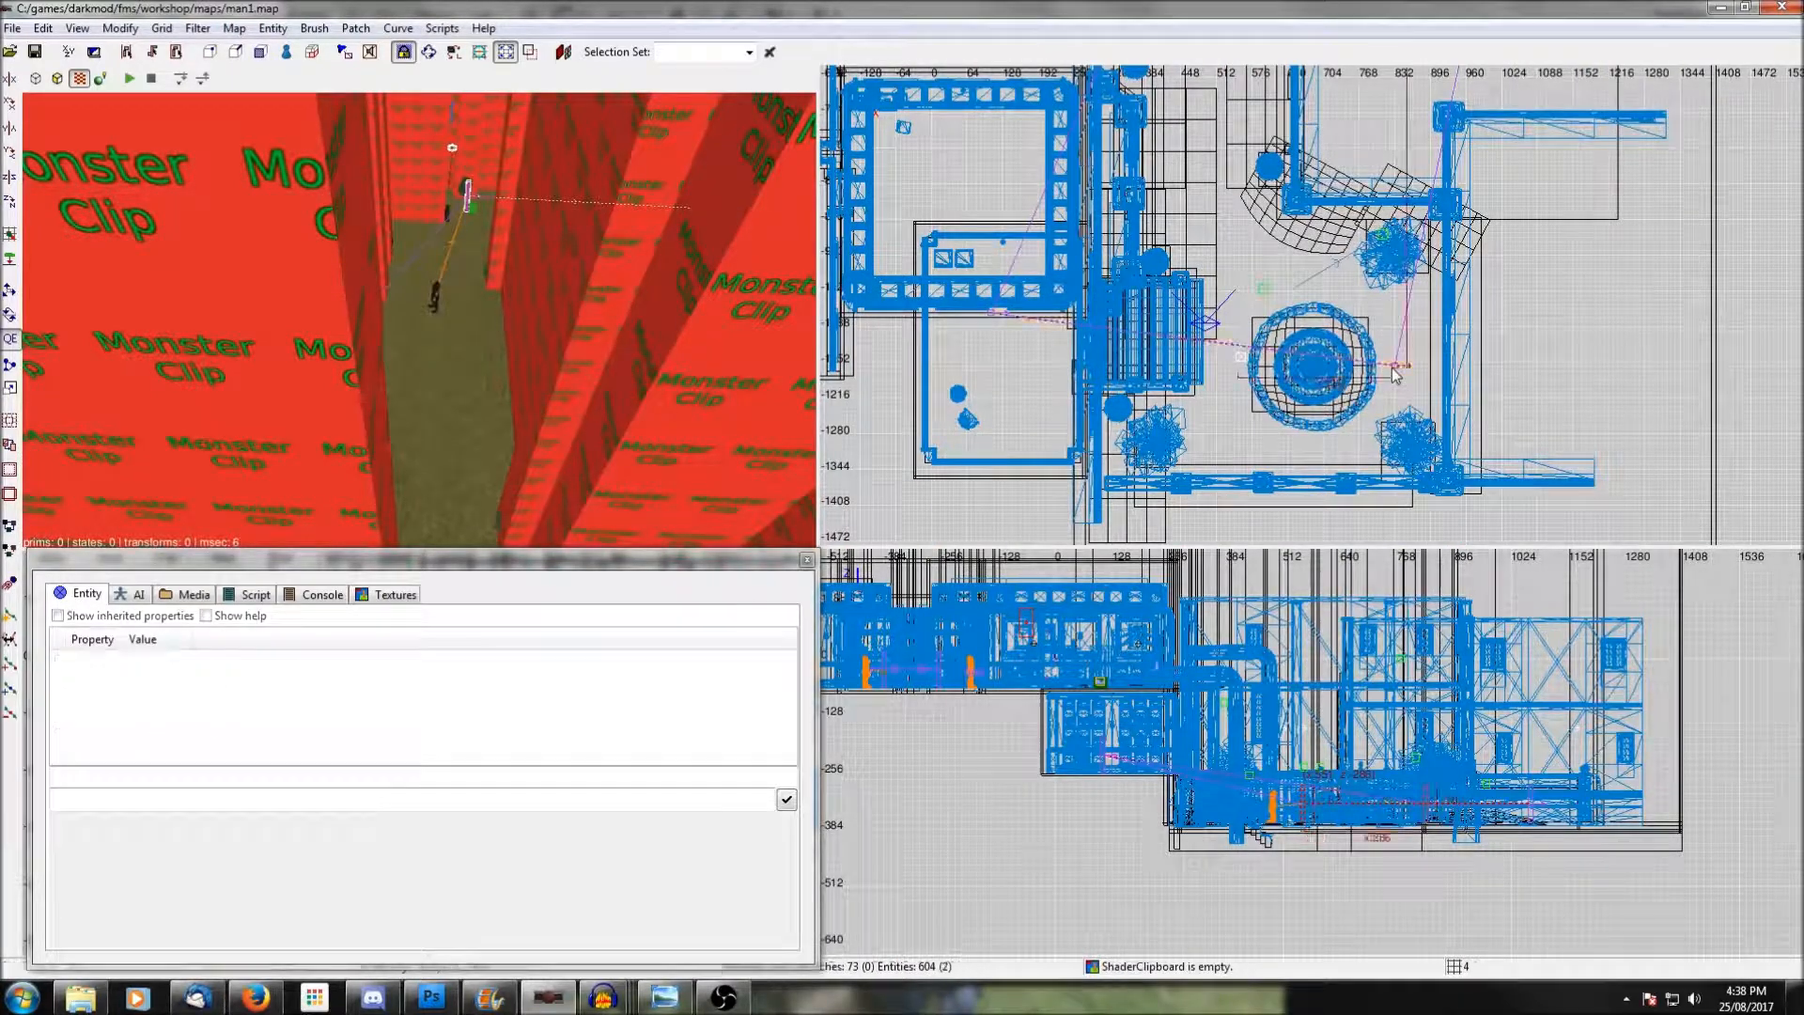
key("ctrl+k")
key("Escape")
Reselect path_corner_6 to check its target properties and save the map.
scroll(1404, 234, "down", 2)
right_click_drag(1406, 199, 1392, 360)
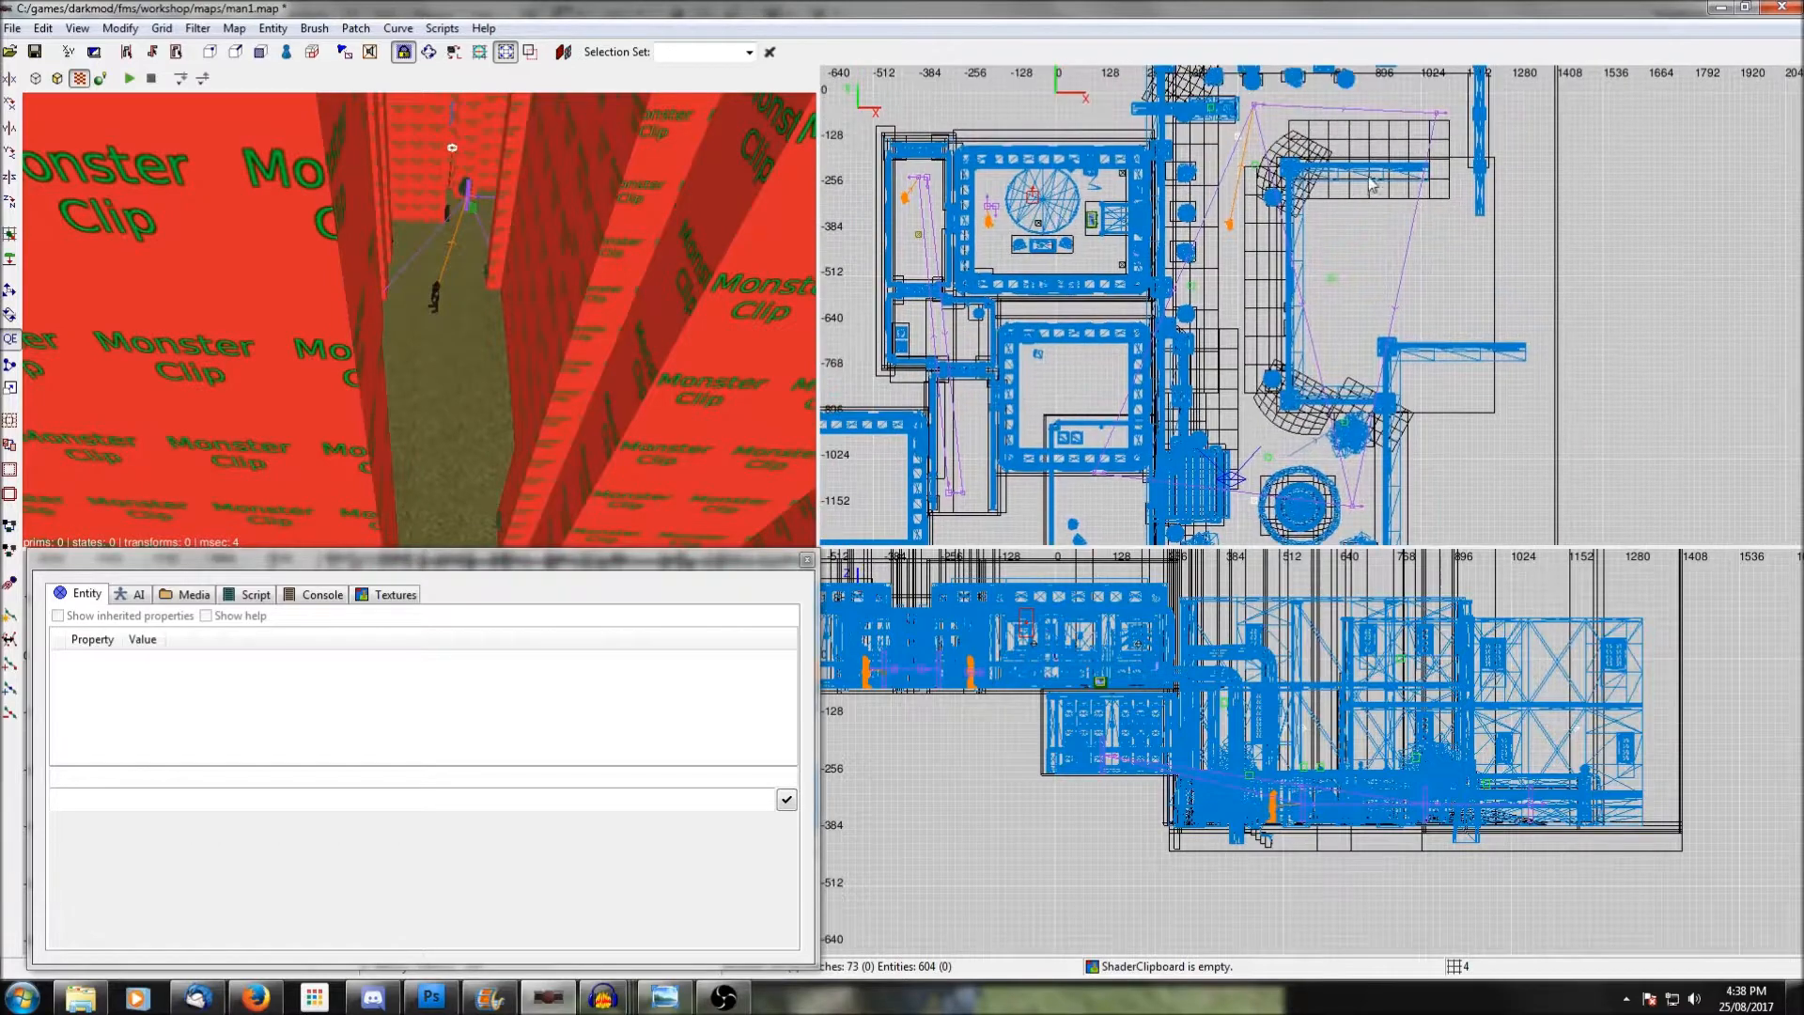
left_click(1256, 111, "shift")
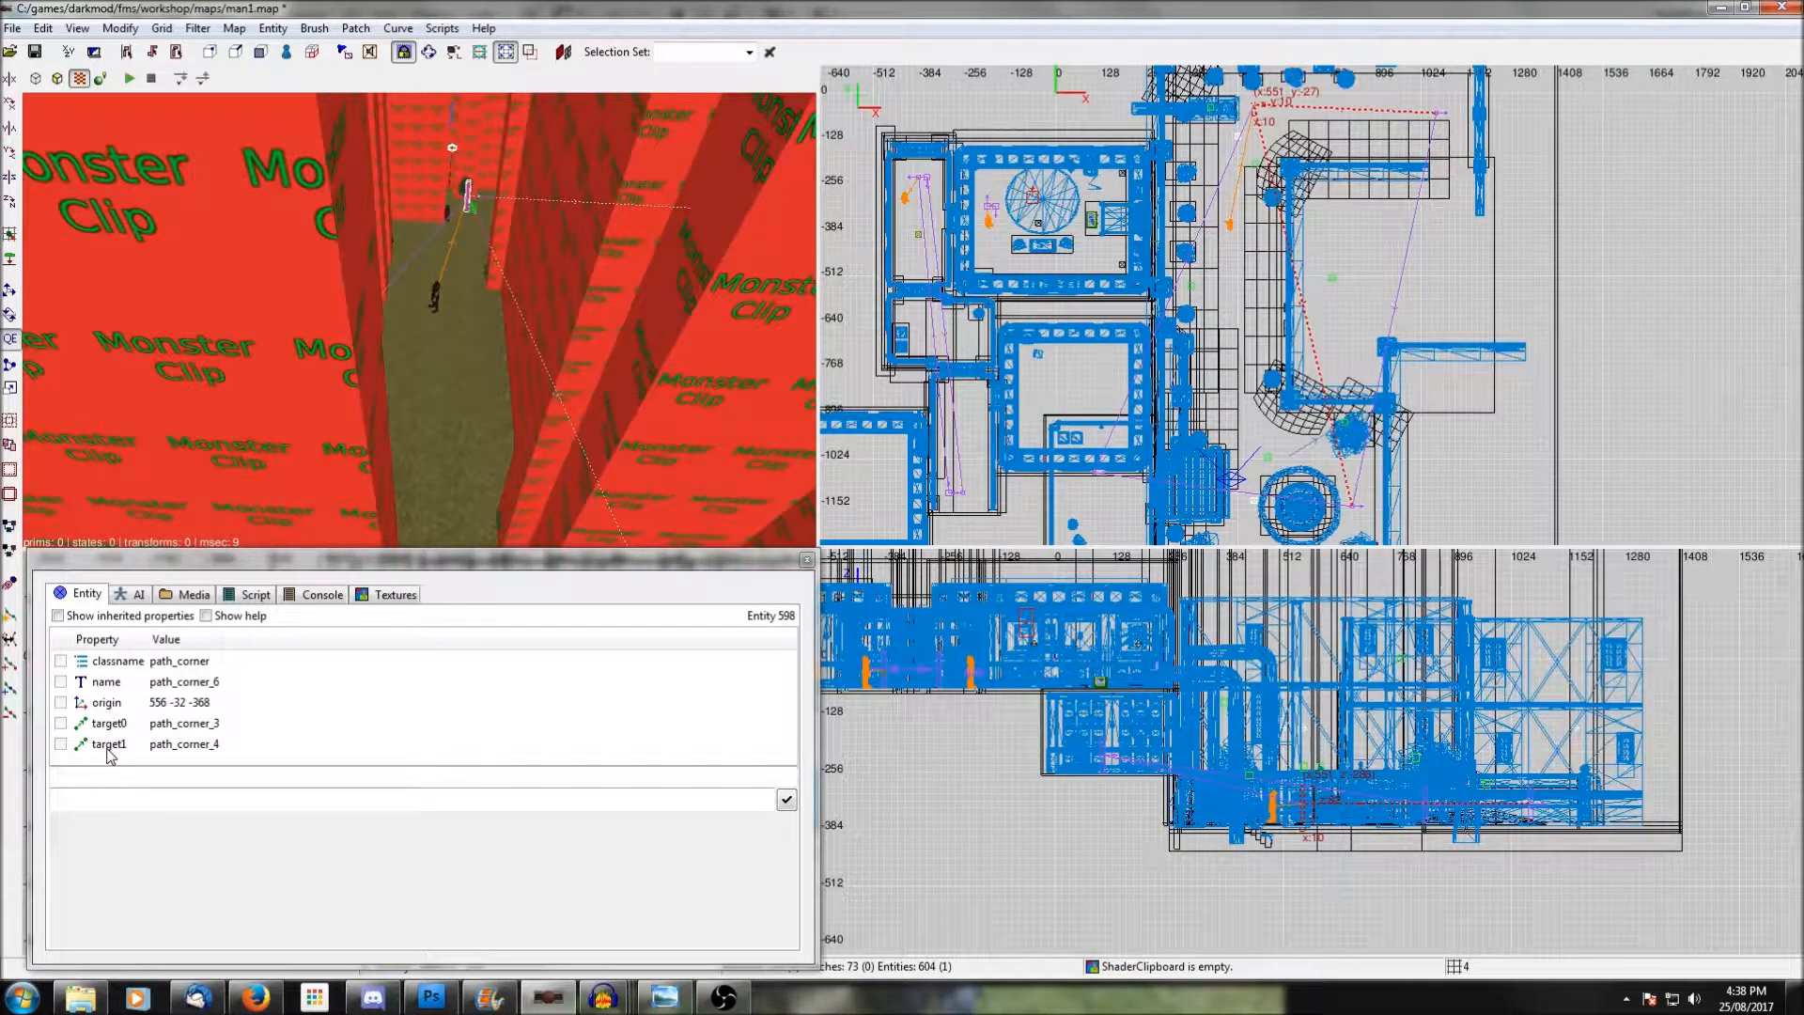
left_click(35, 53)
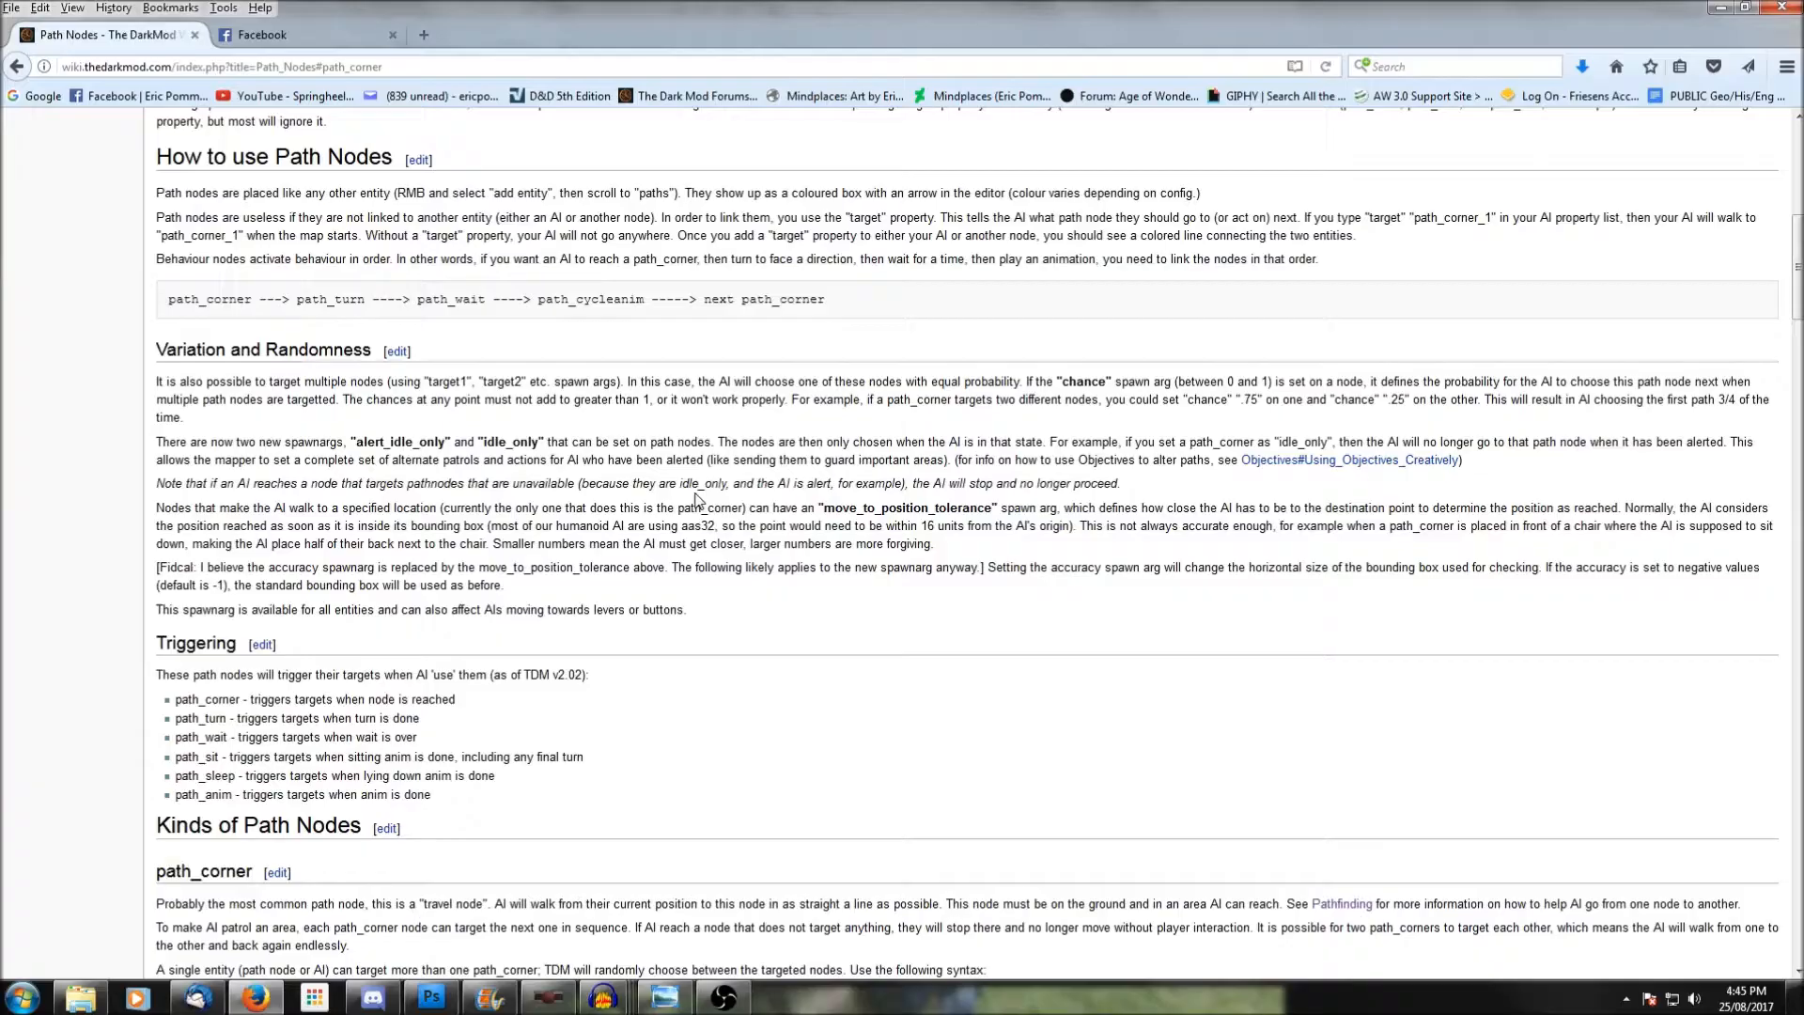
scroll(84, 516, "up", 2)
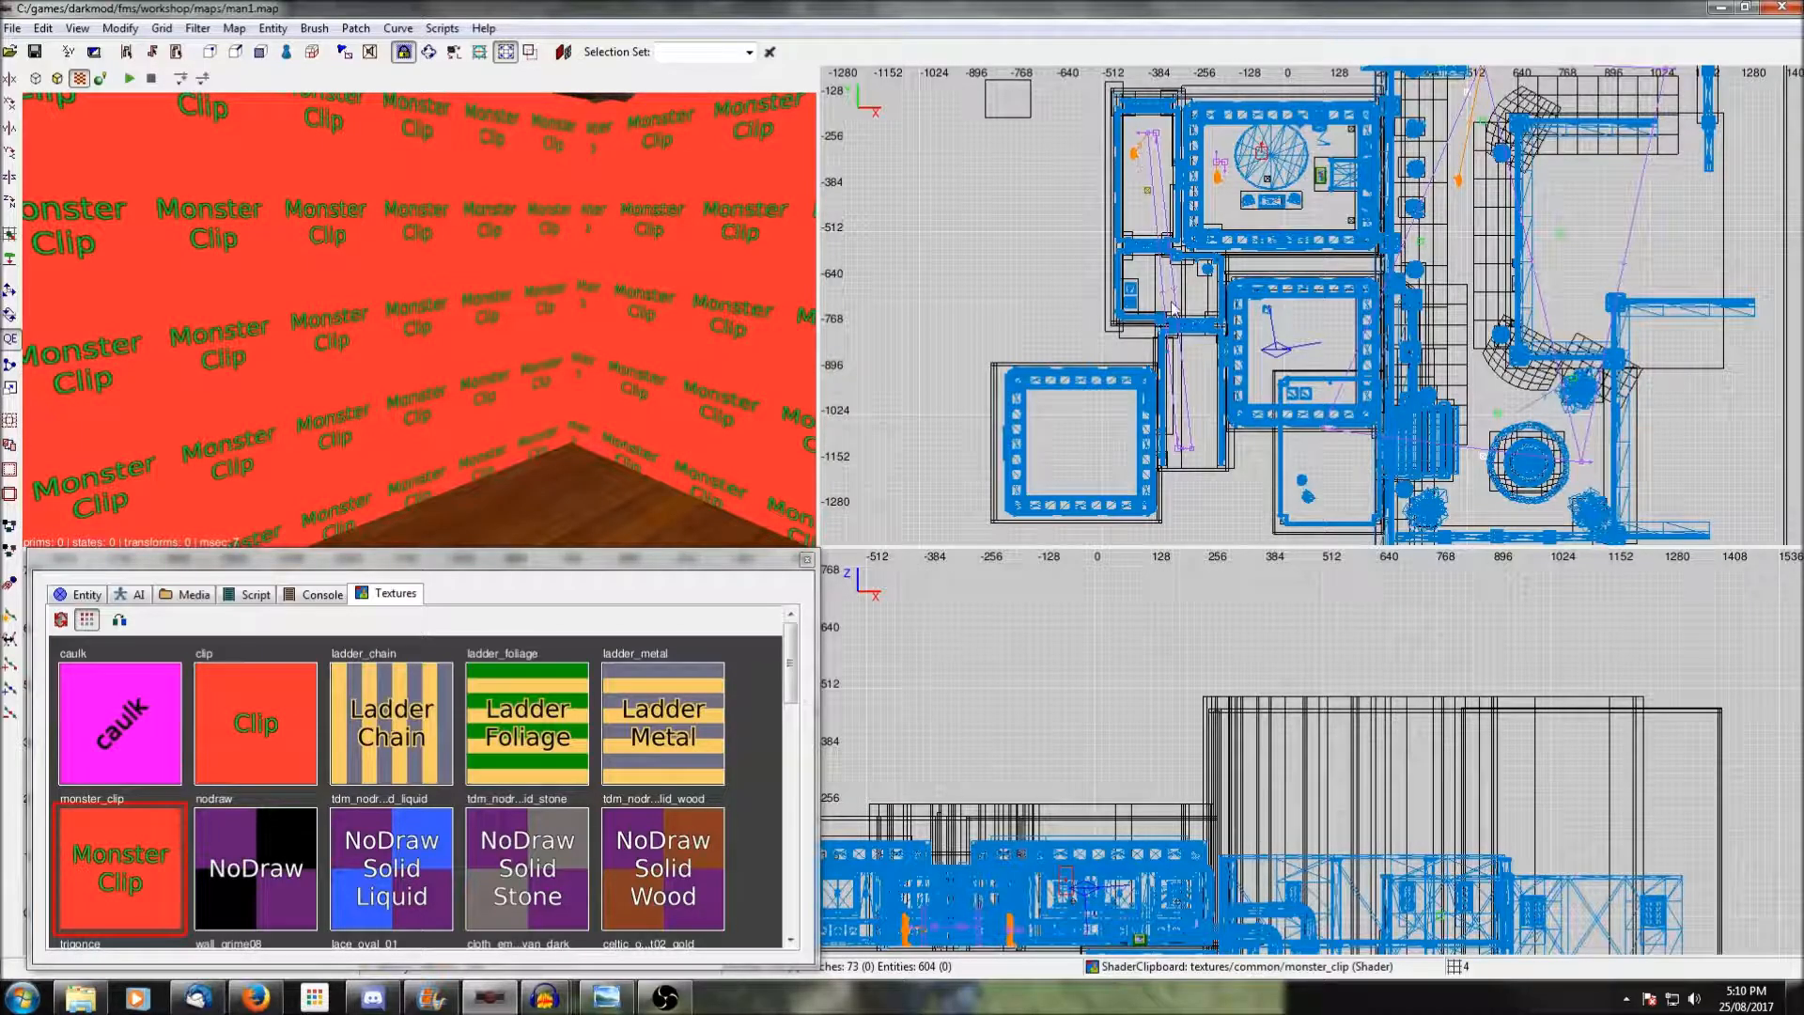
Insert the RIT_ponder.pfb prefab from the ai folder into the large room above the fenced area.
right_click(1309, 327)
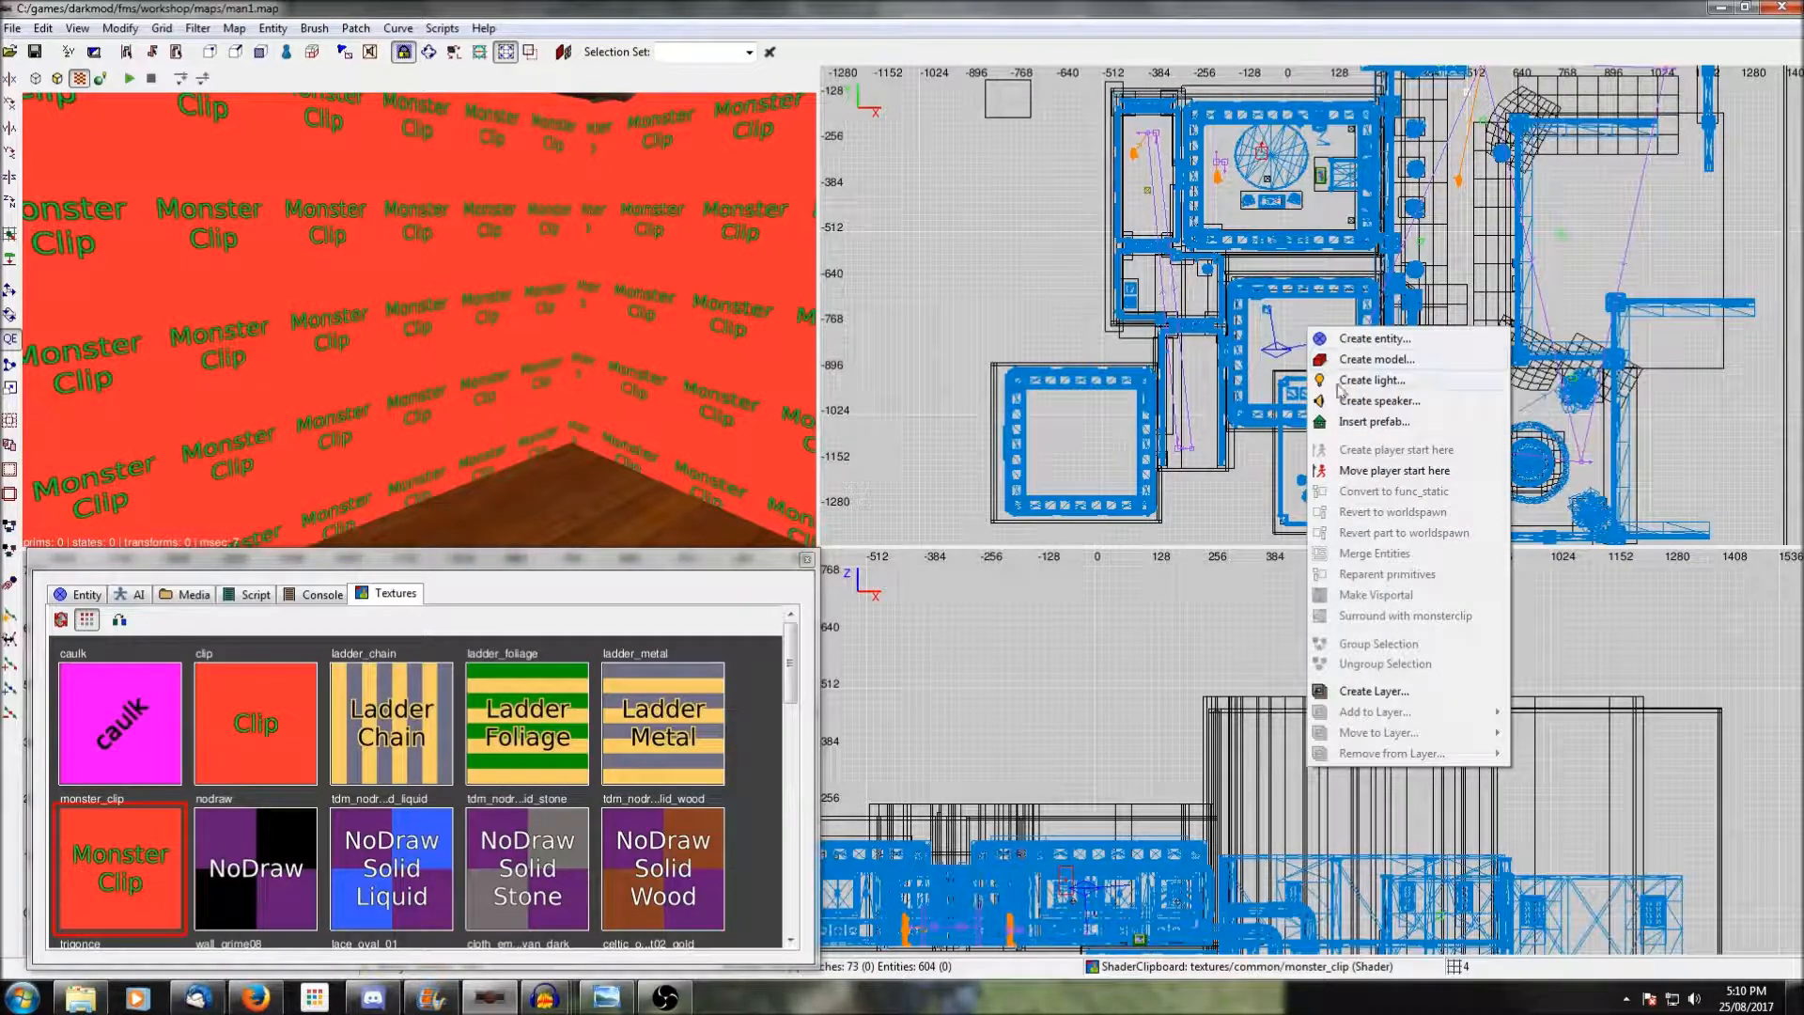
left_click(1354, 421)
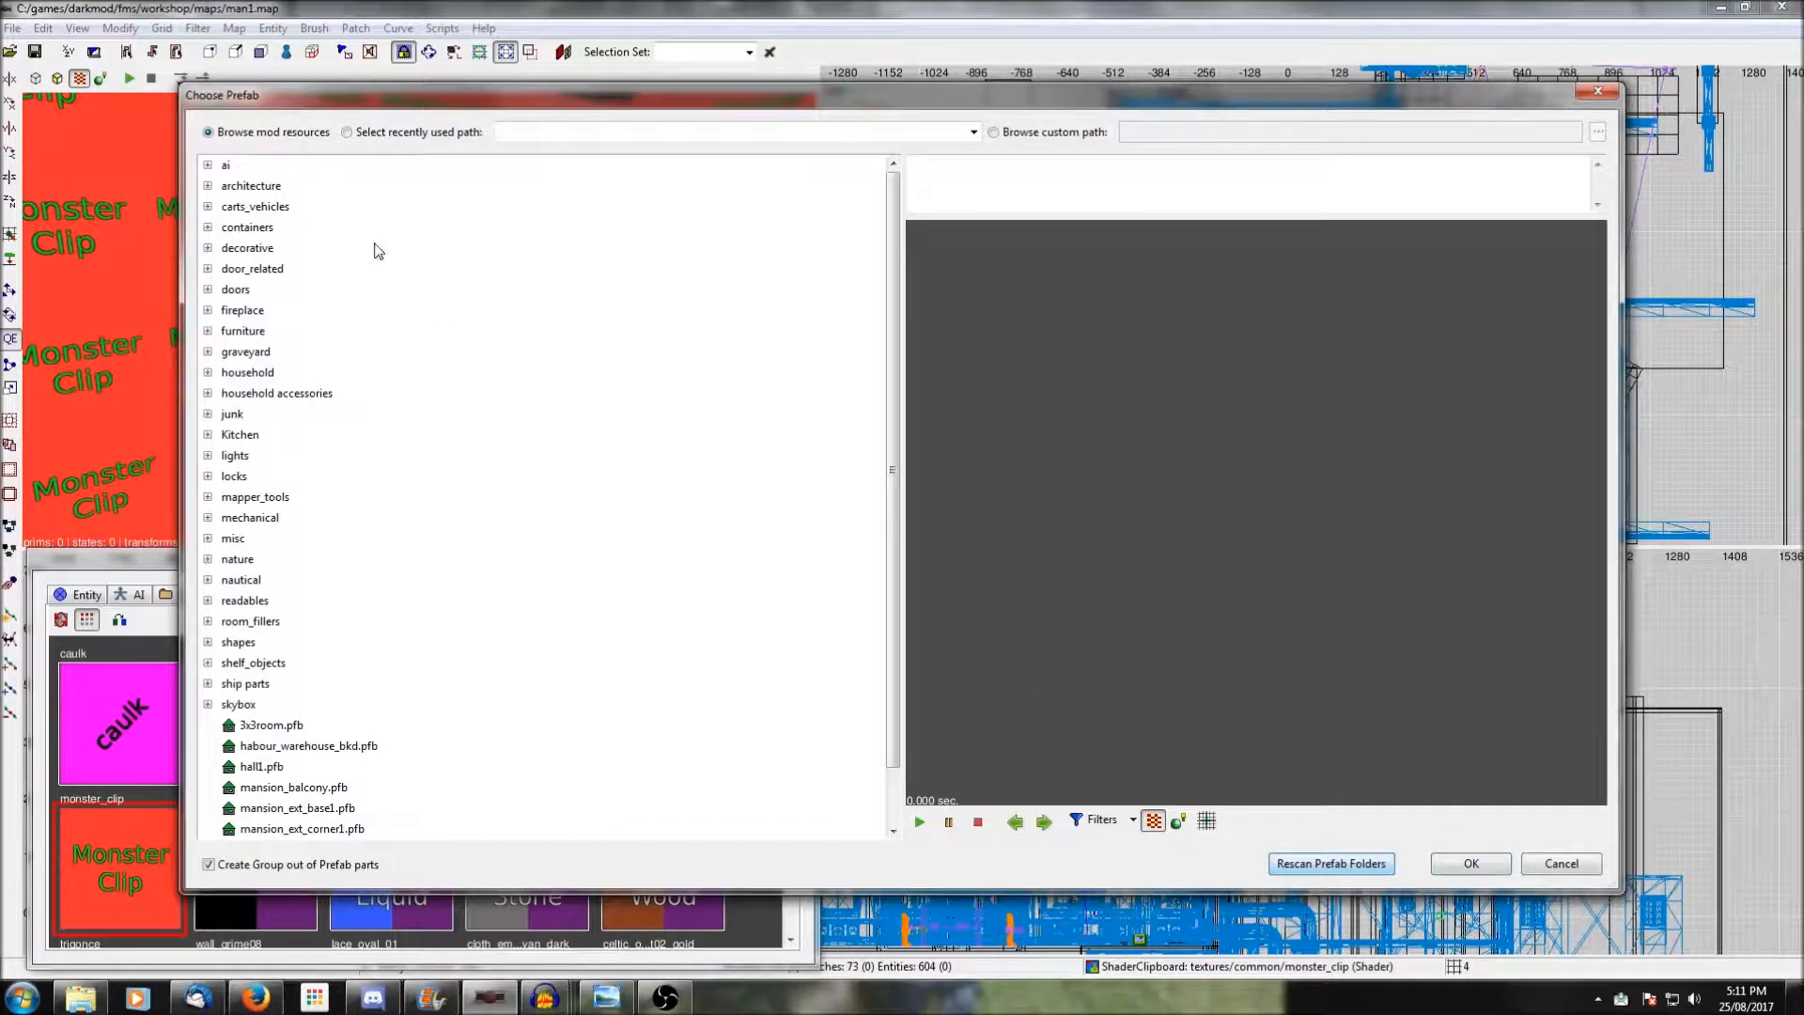
left_click(207, 165)
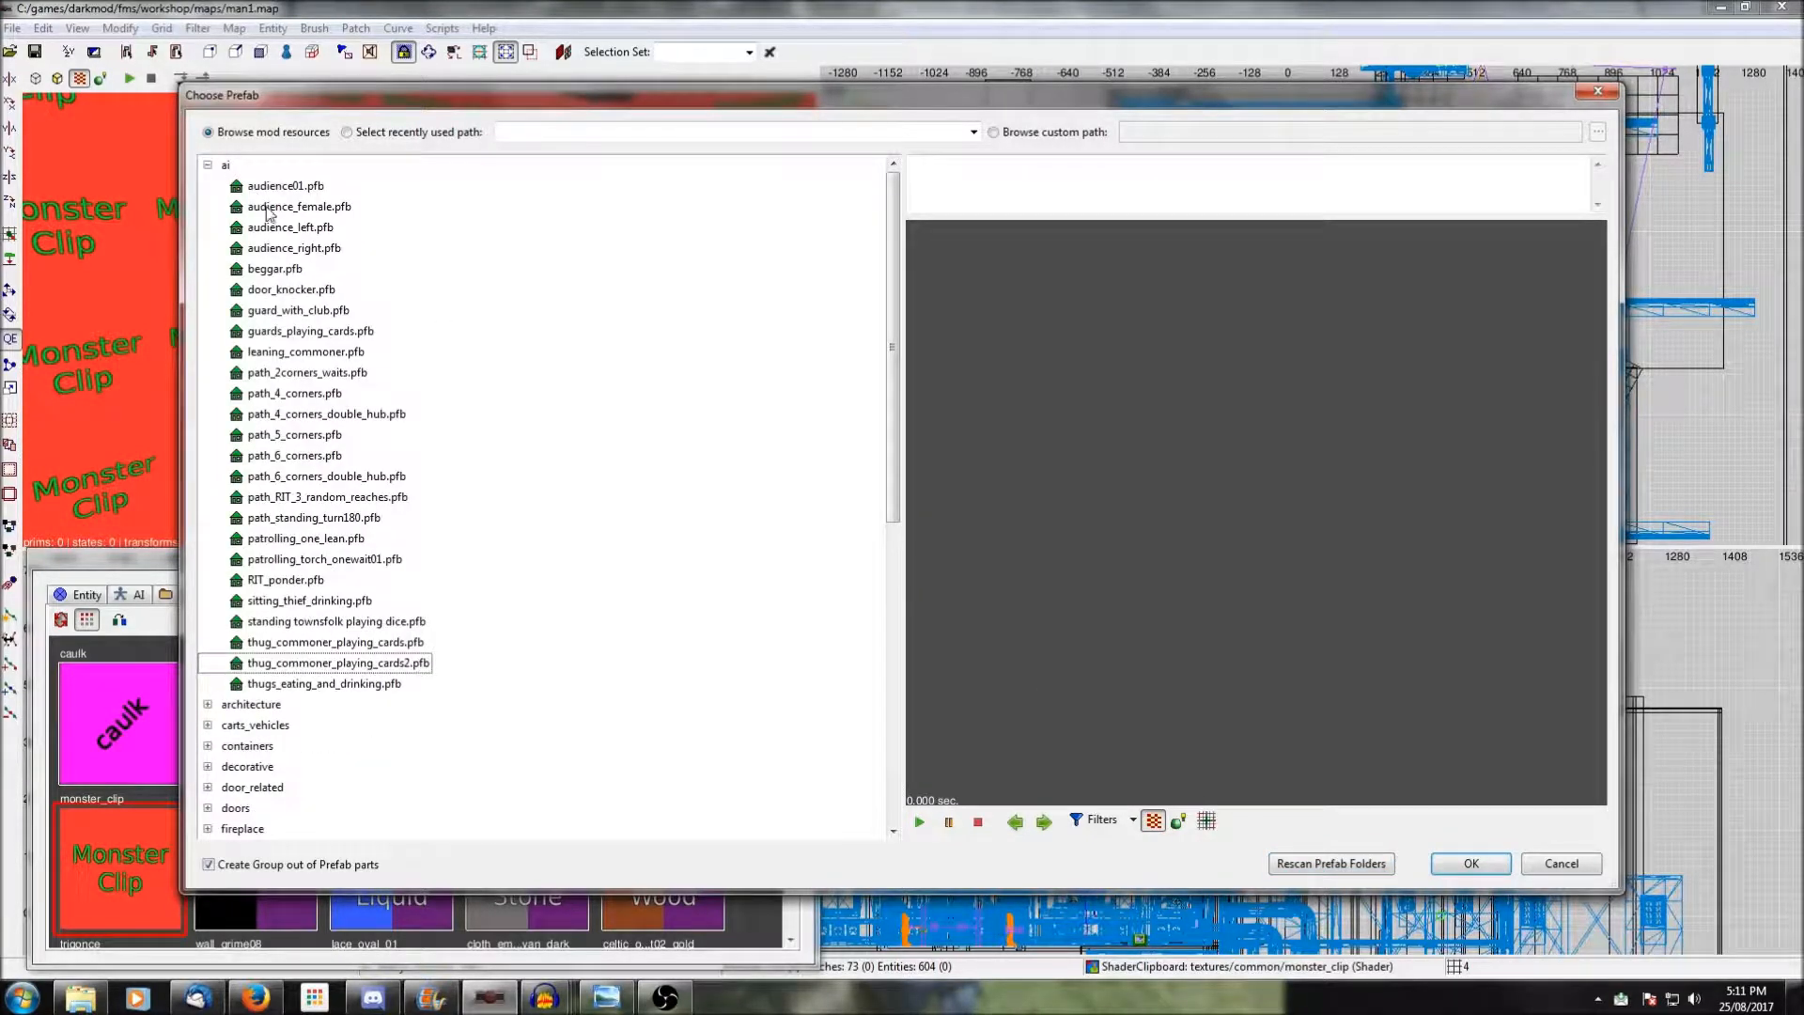
left_click(296, 583)
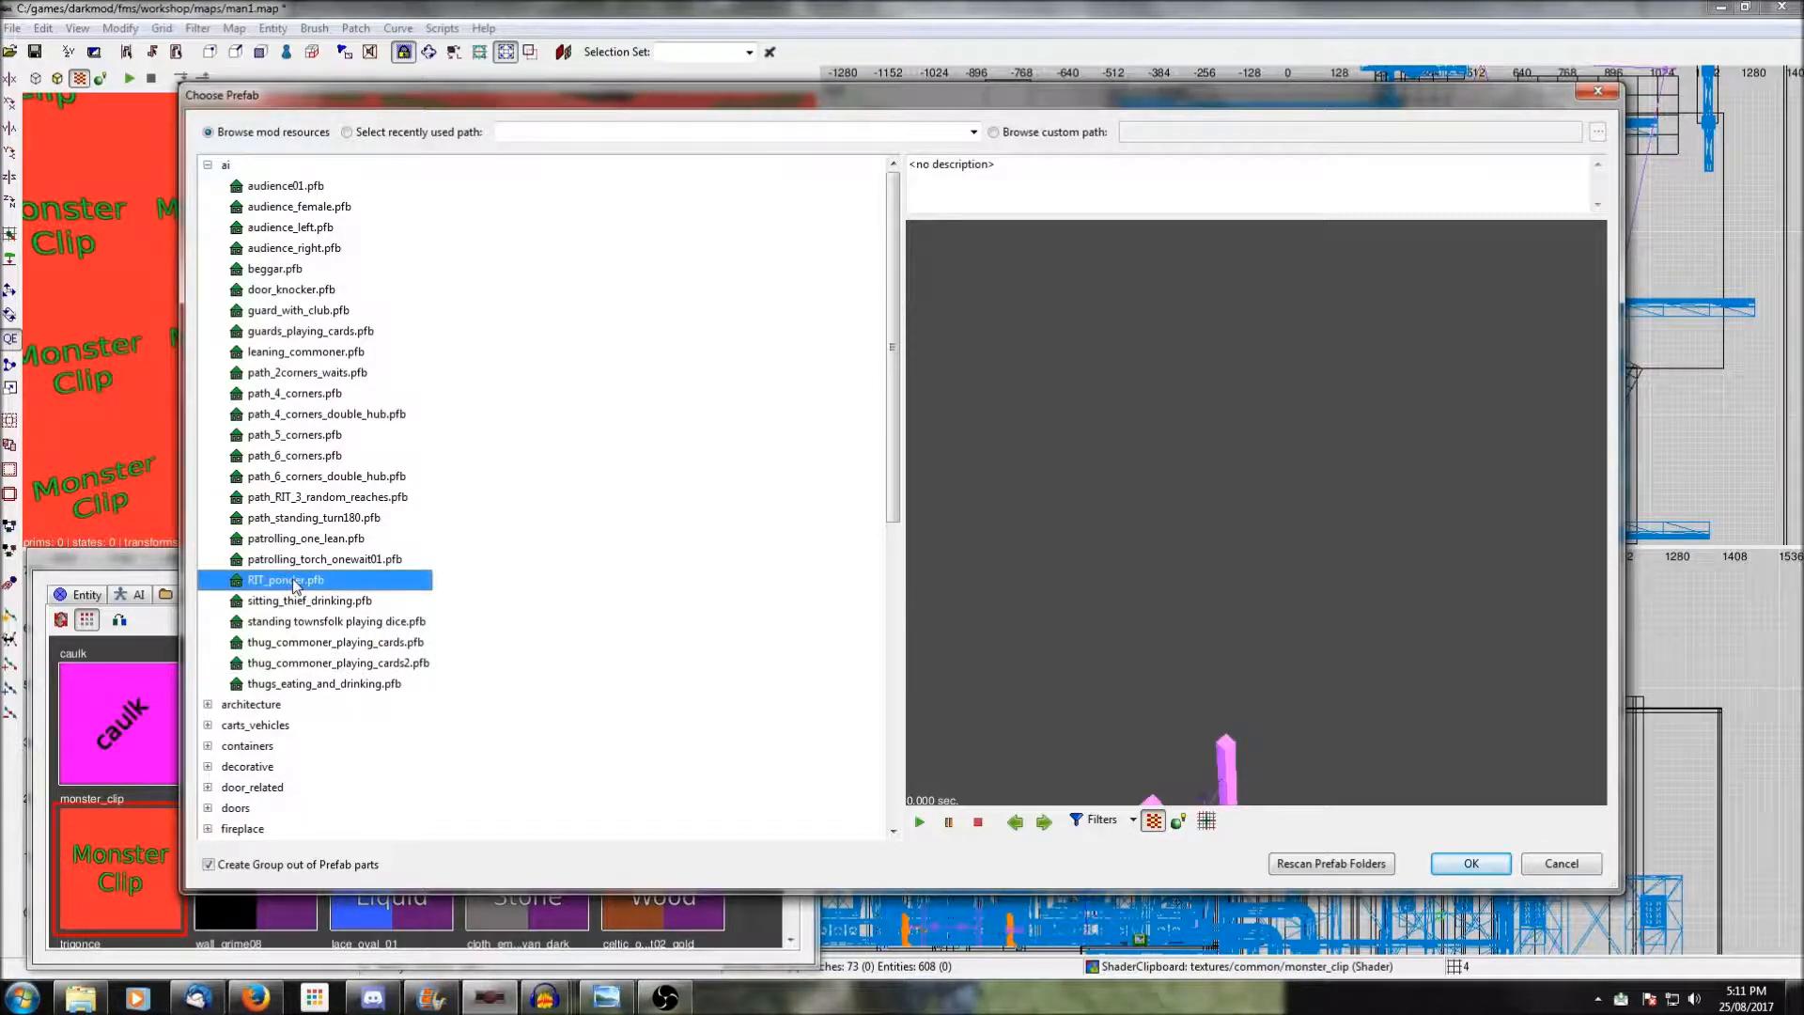
left_click_drag(924, 567, 1073, 547)
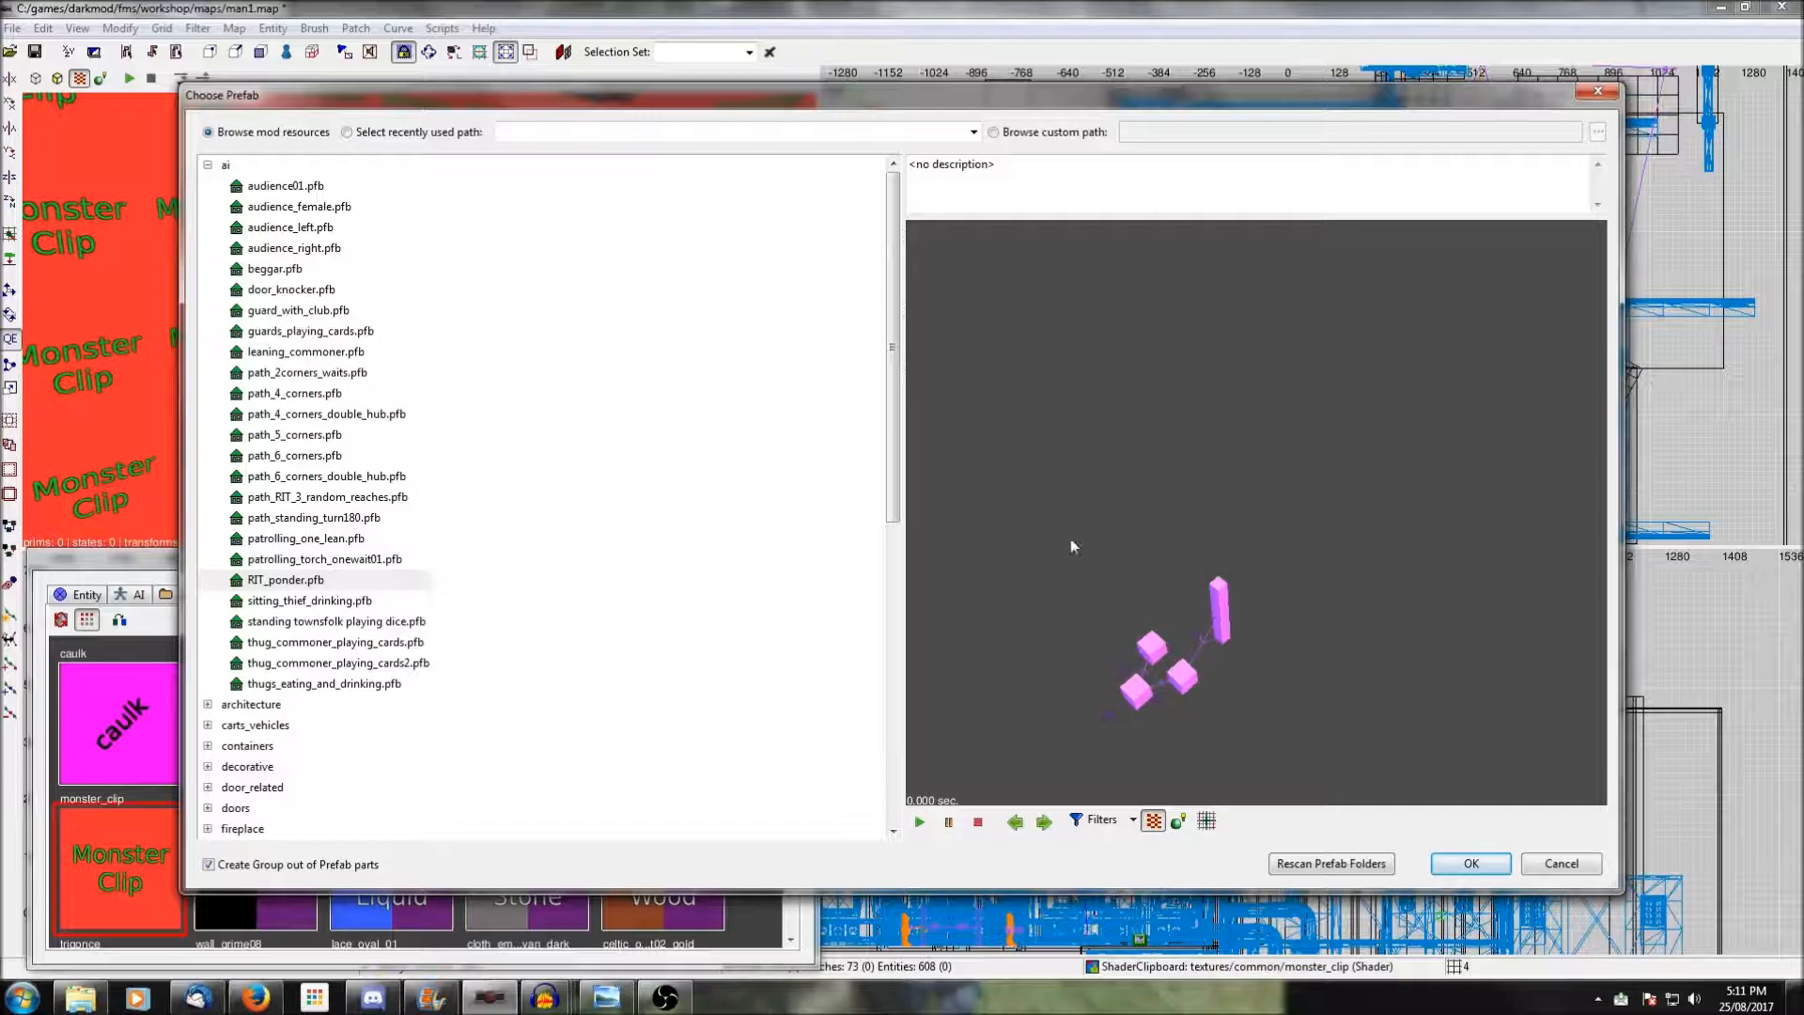
left_click(1470, 862)
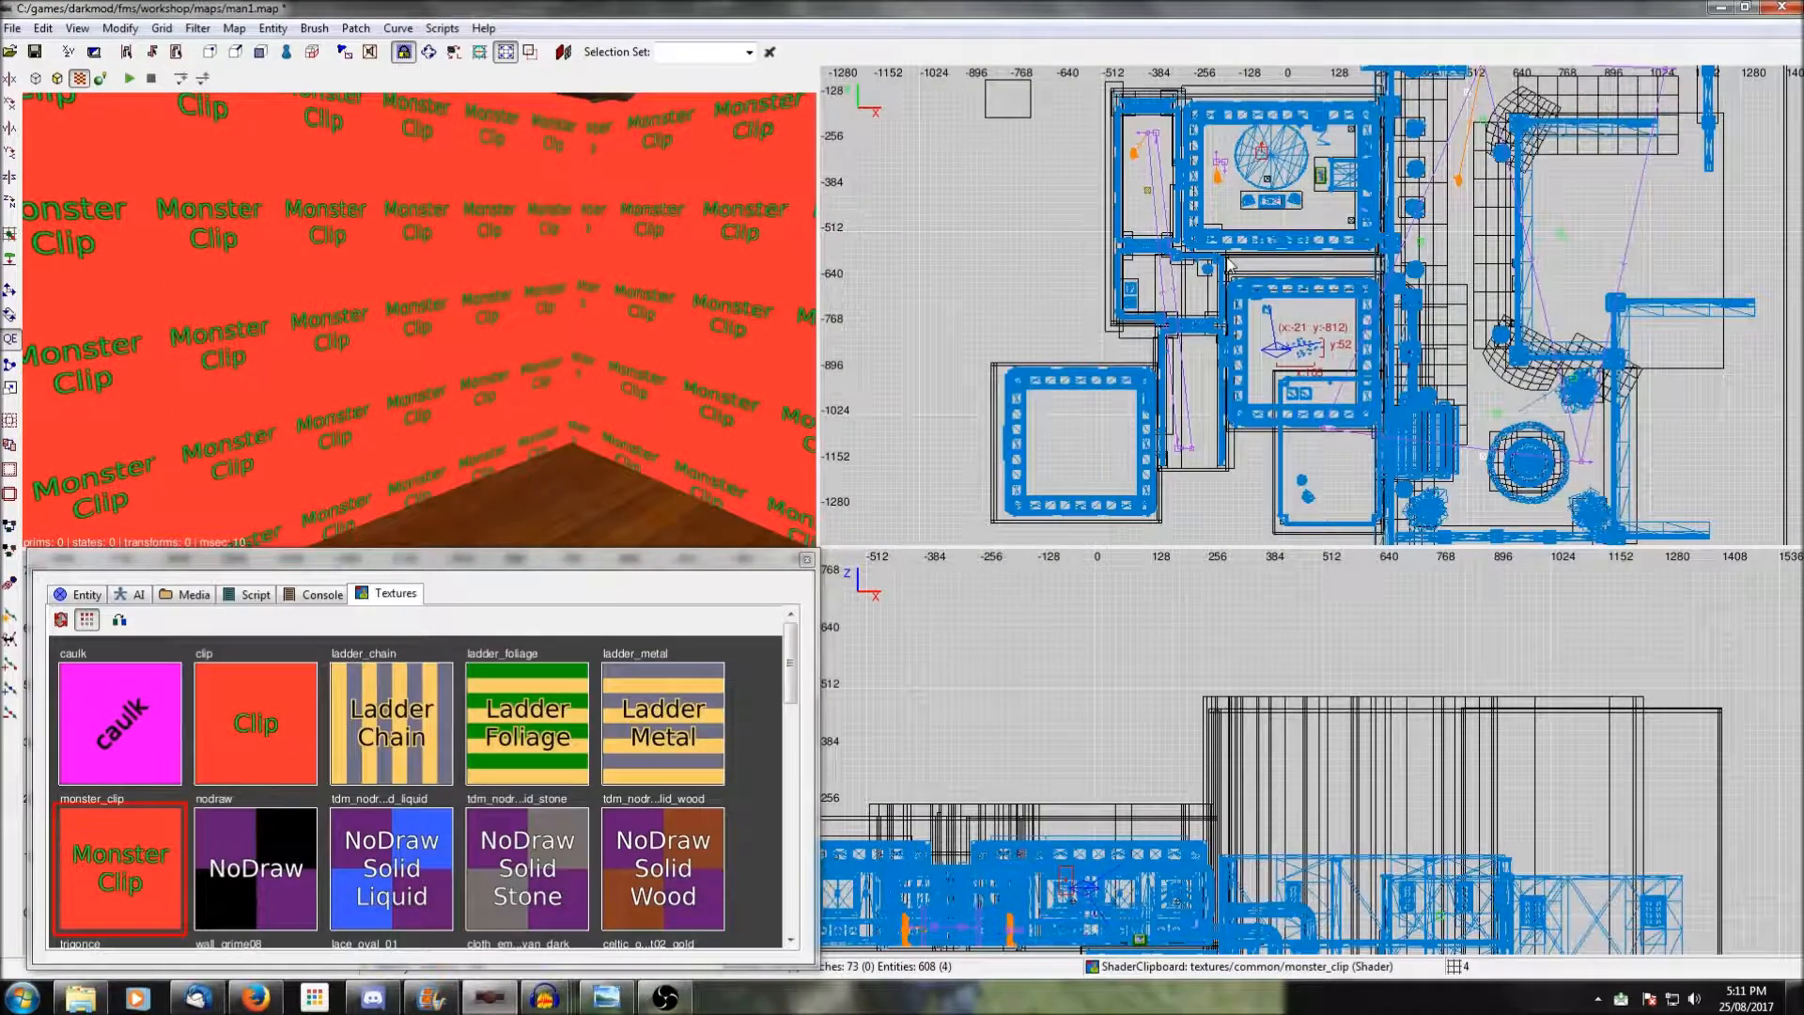
Ungroup the inserted RIT_ponder path nodes.
scroll(1287, 308, "up", 5)
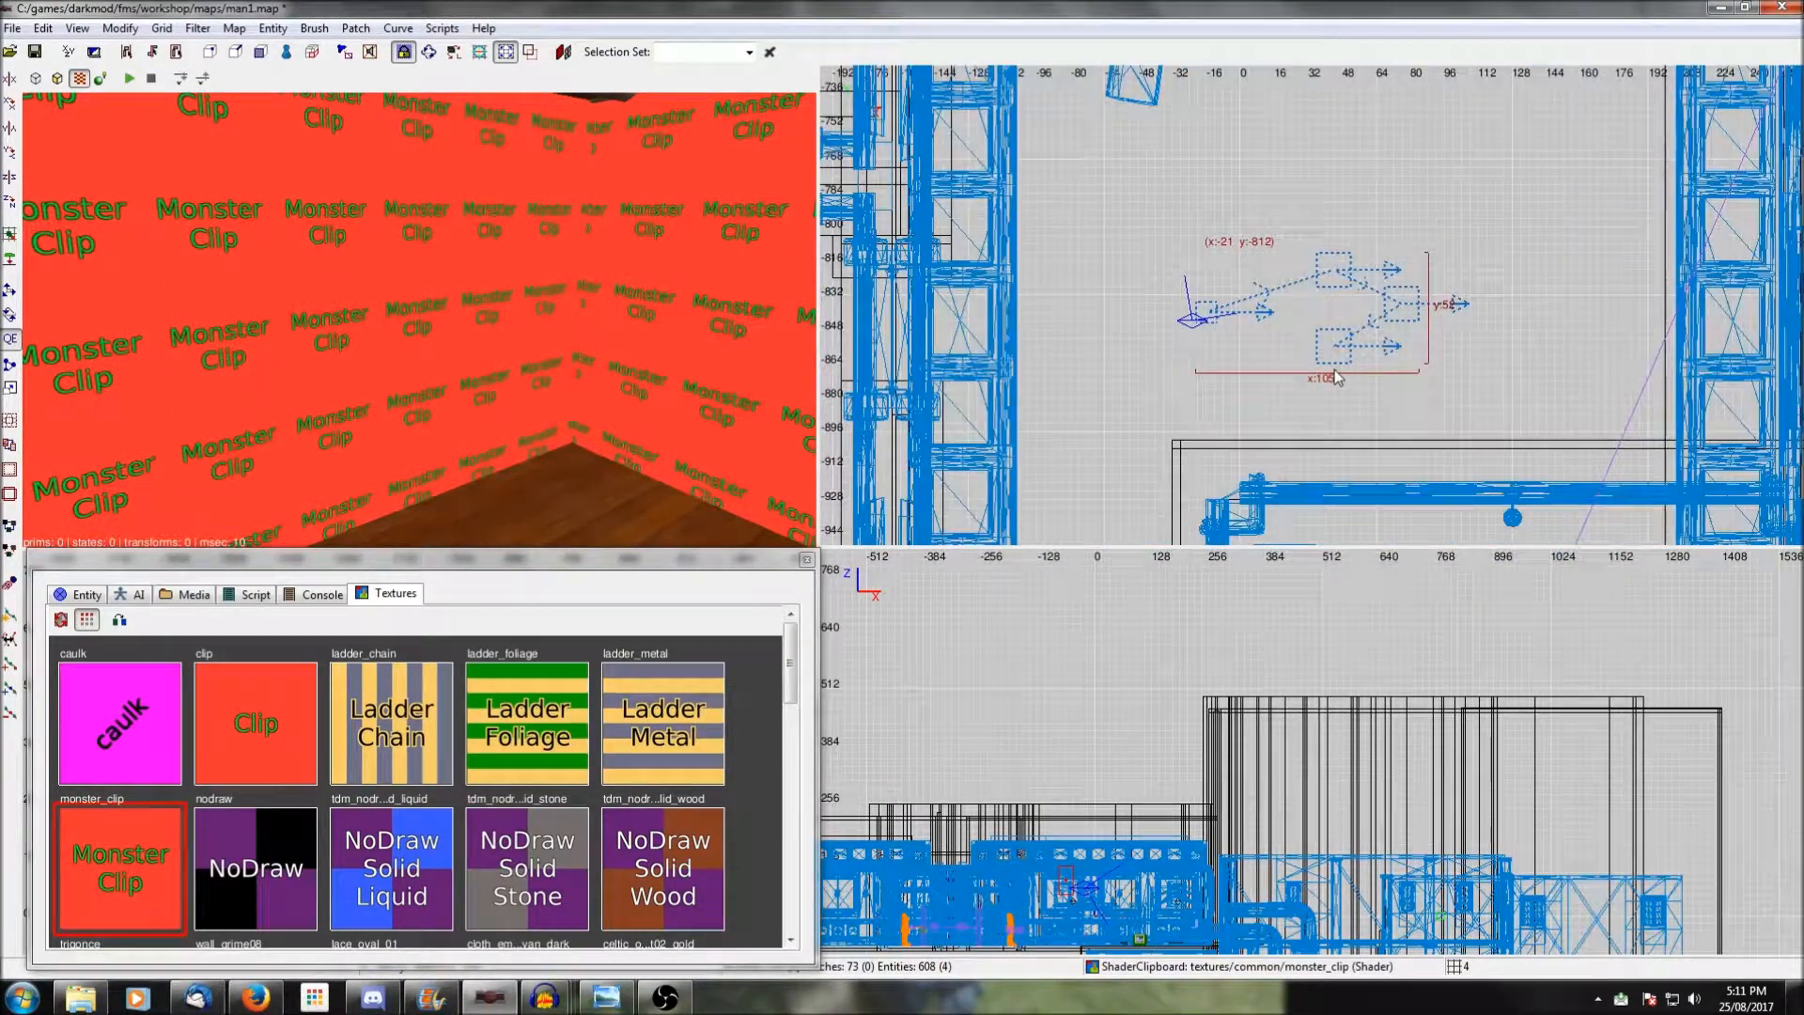
right_click(1282, 171)
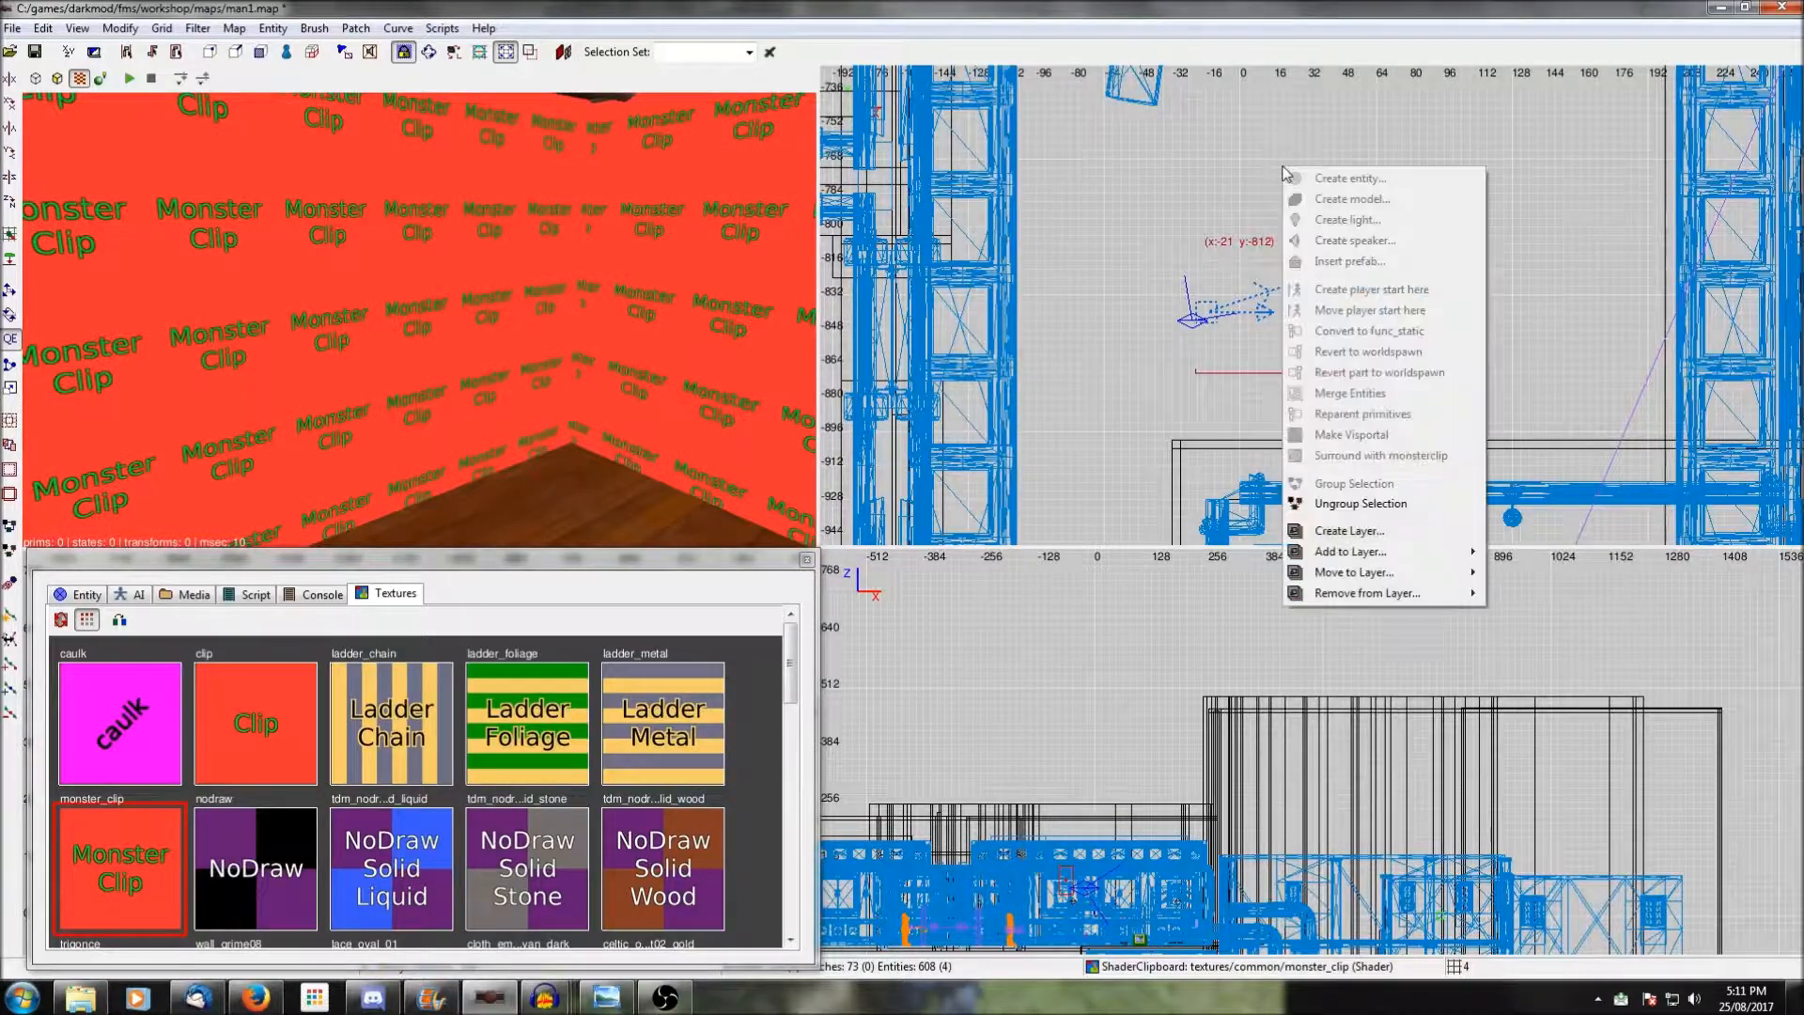
left_click(1363, 503)
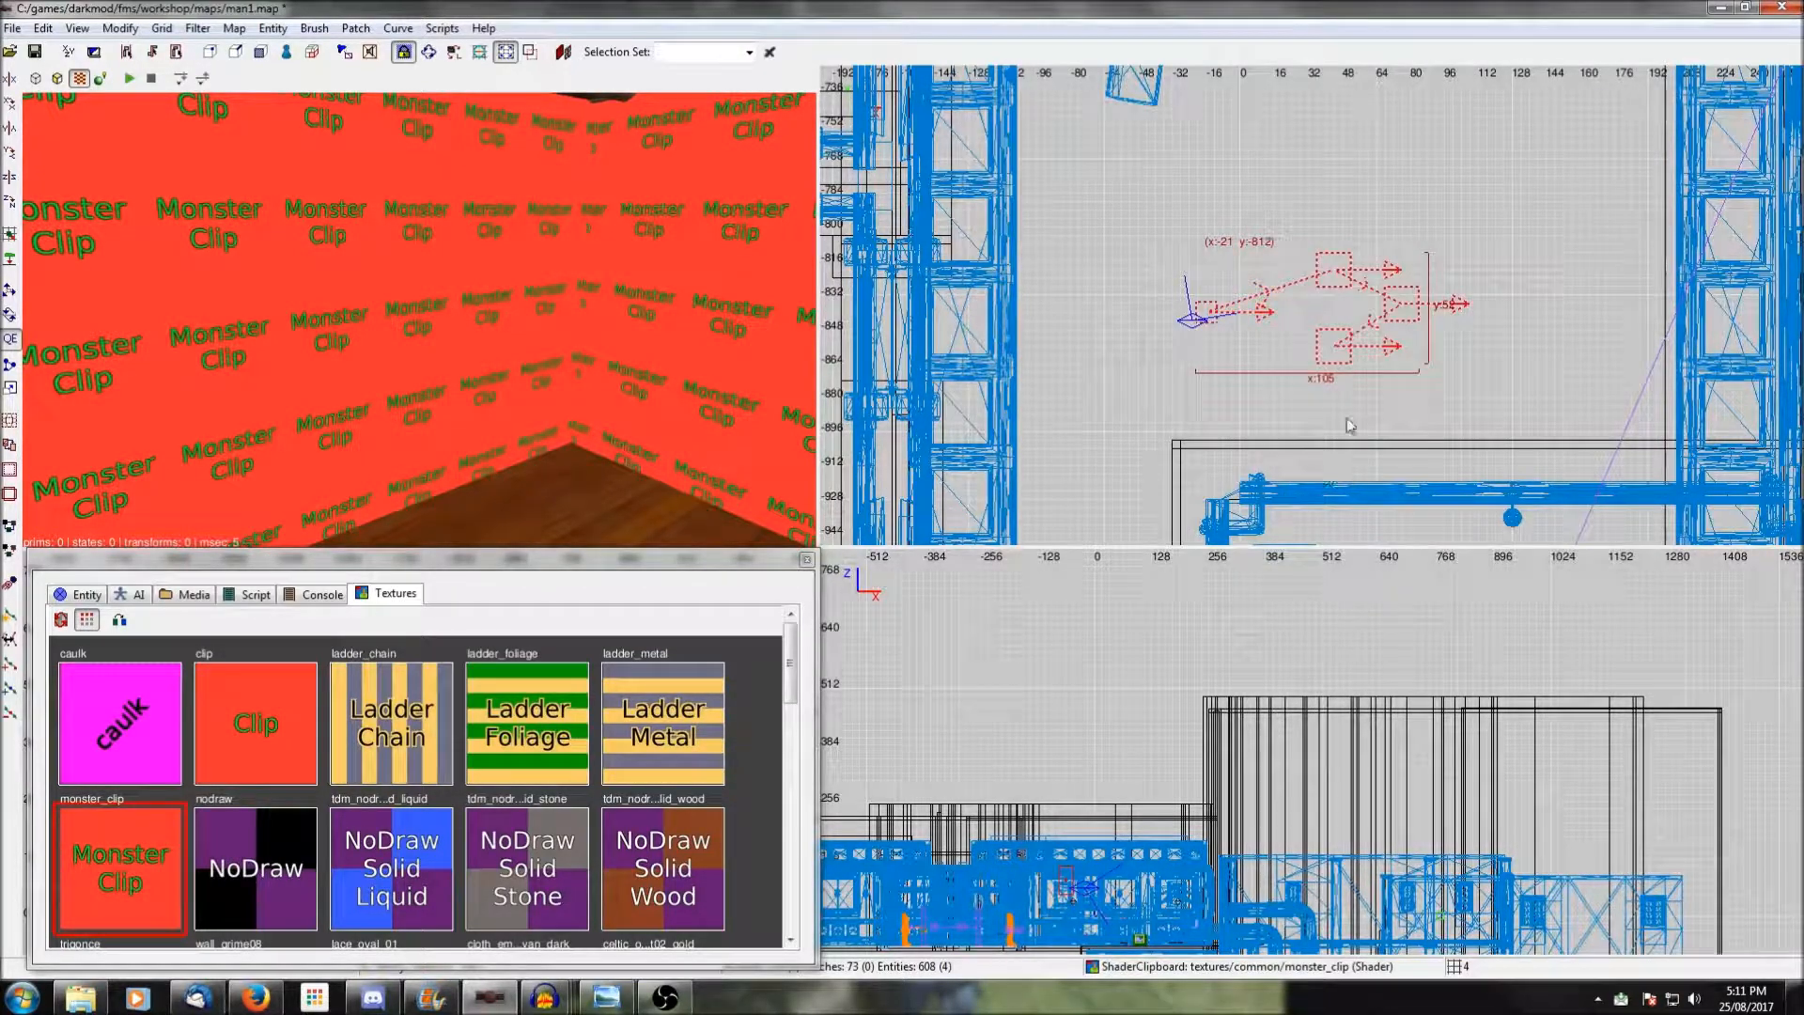
Raise the RIT_ponder path nodes in the side view from the lower room to the floor above.
scroll(1132, 694, "down", 2)
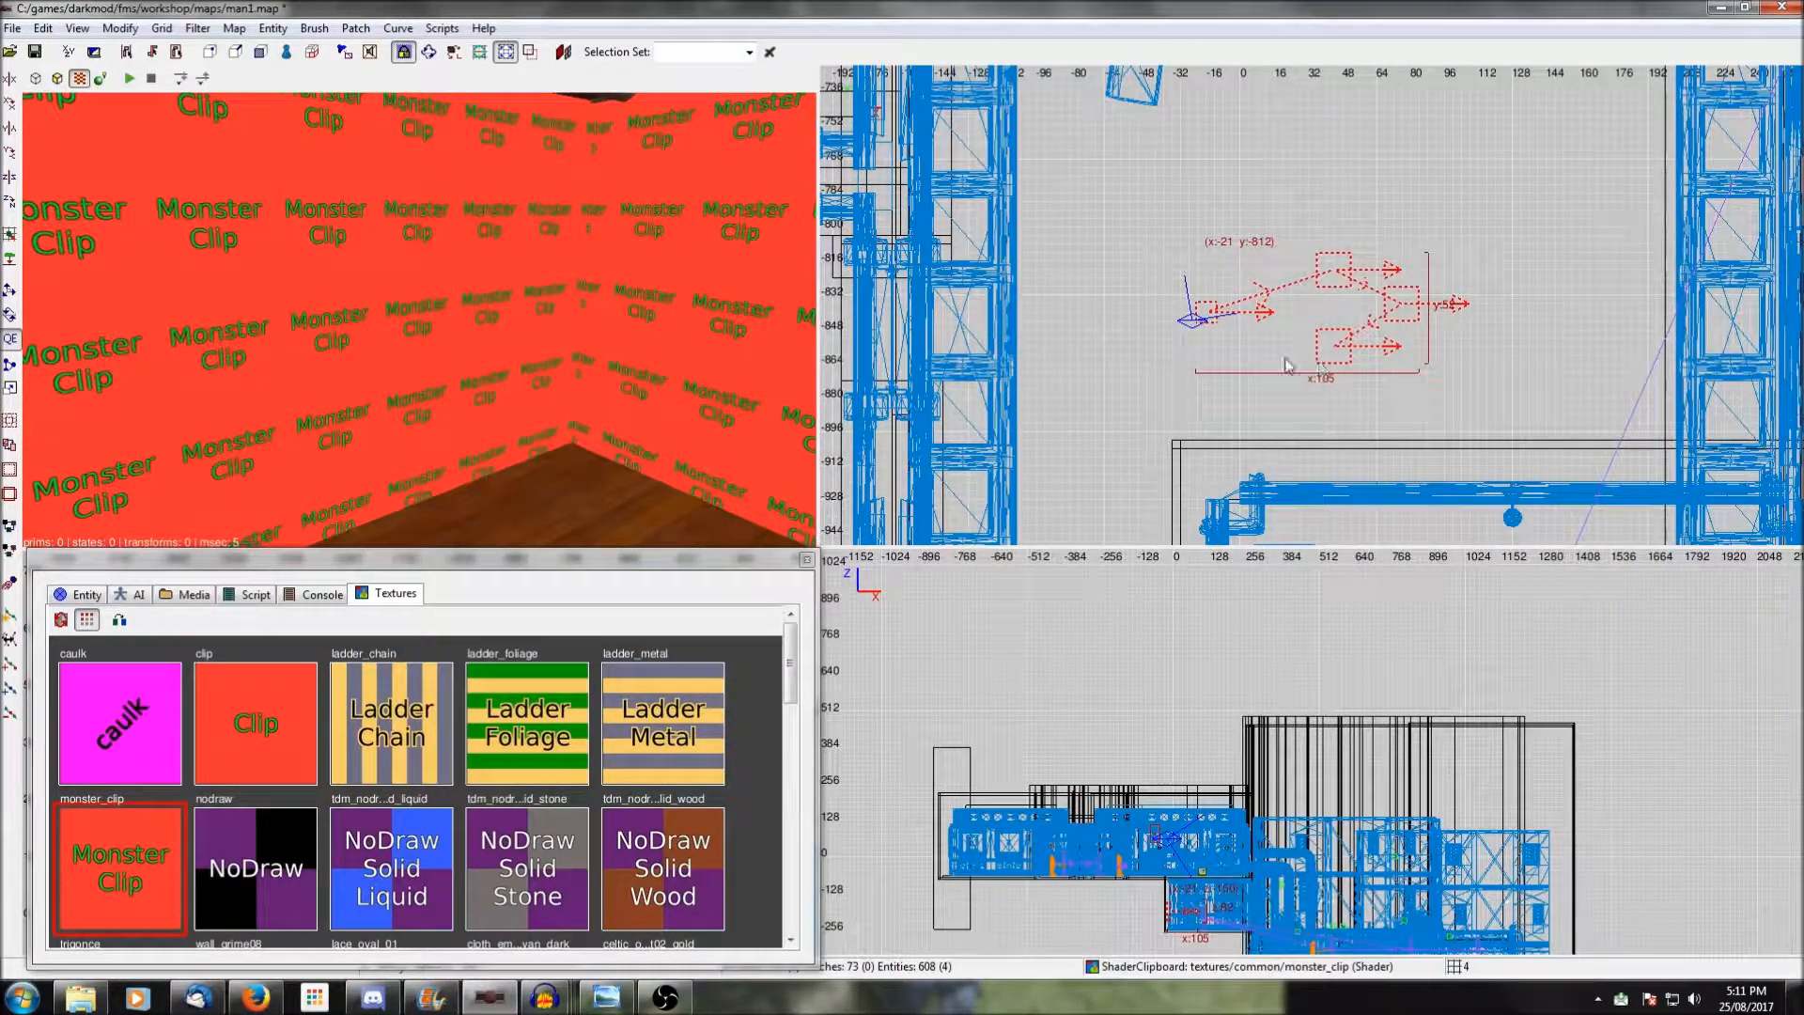
scroll(611, 269, "up", 3)
scroll(583, 262, "down", 3)
scroll(1279, 779, "up", 5)
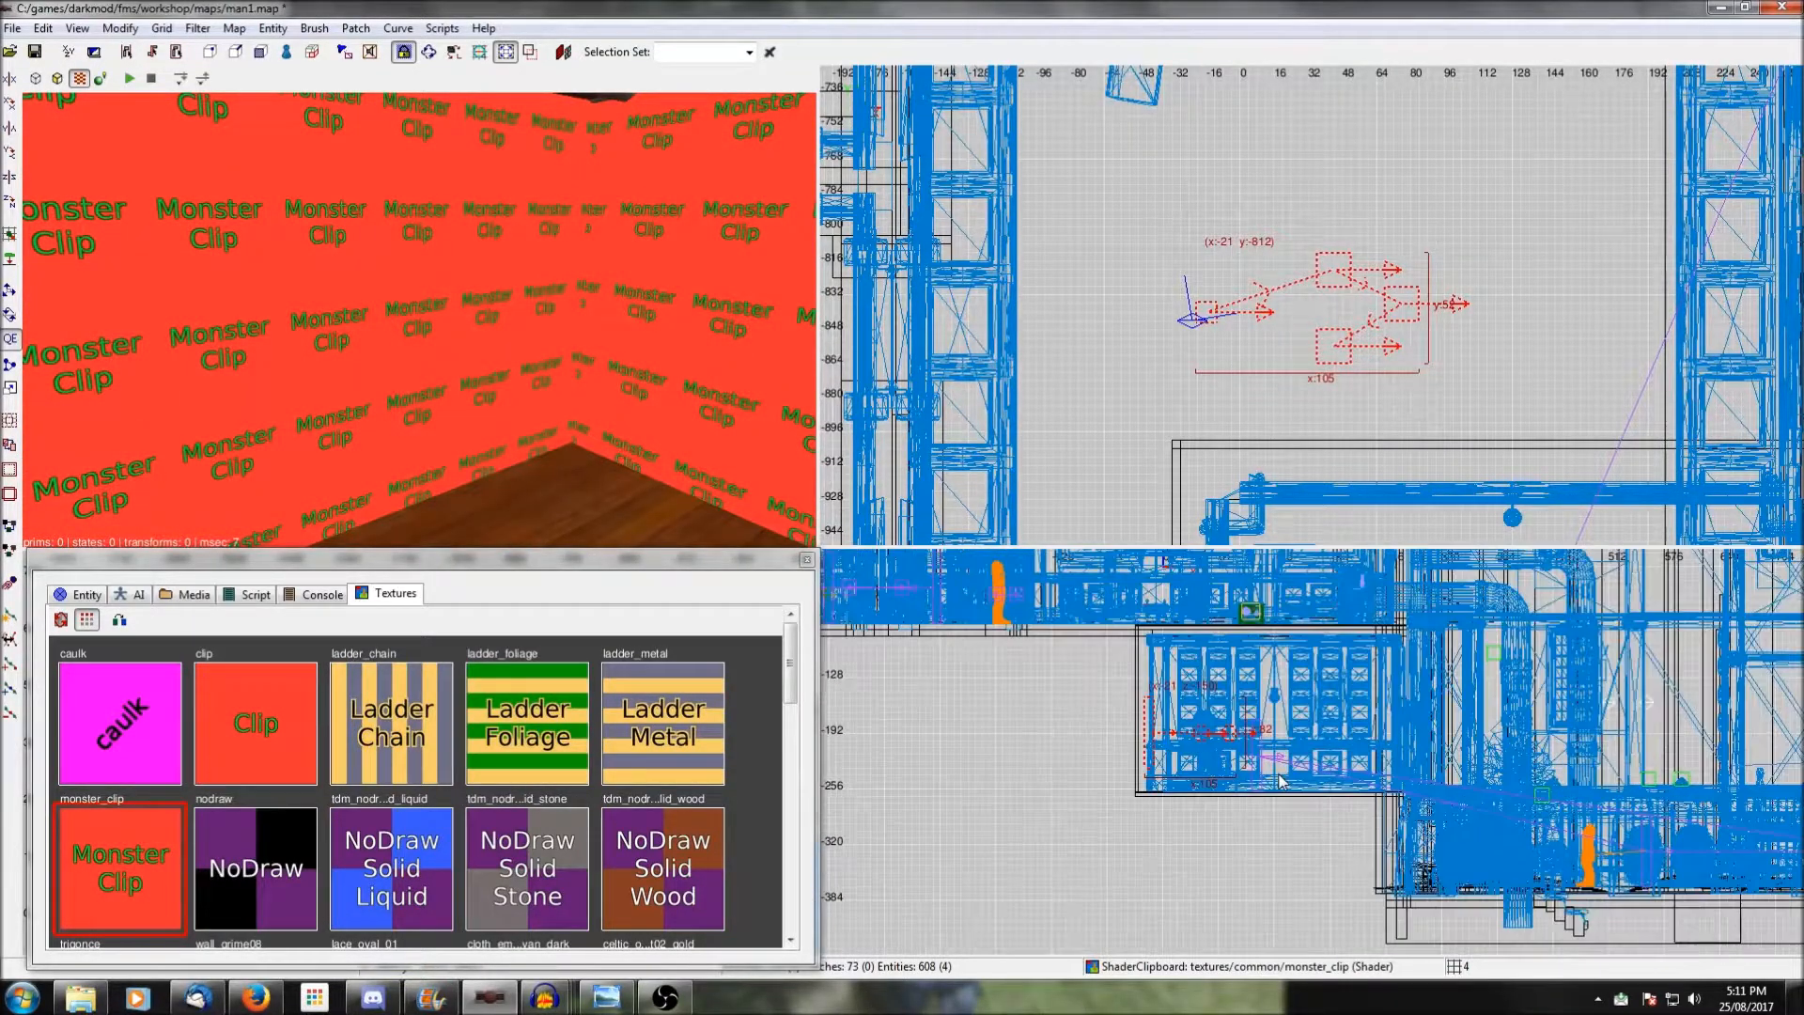
right_click_drag(1165, 808, 1176, 874)
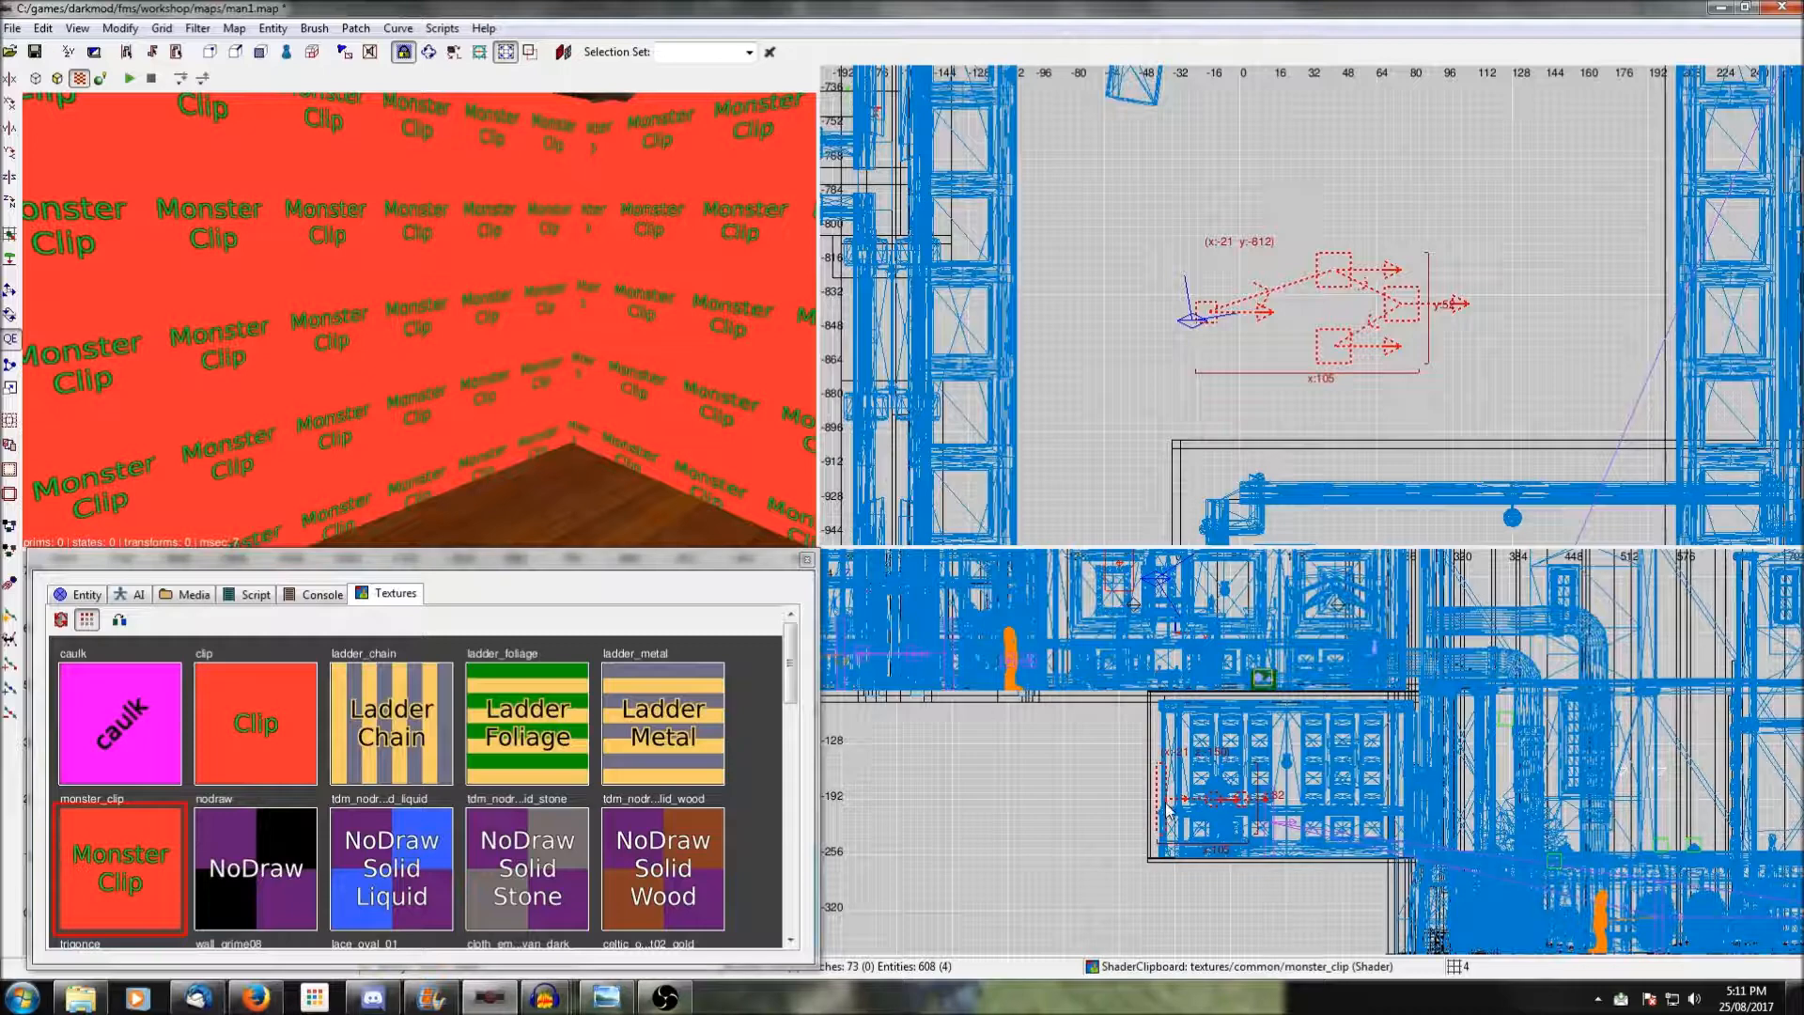
left_click_drag(1168, 806, 1182, 641)
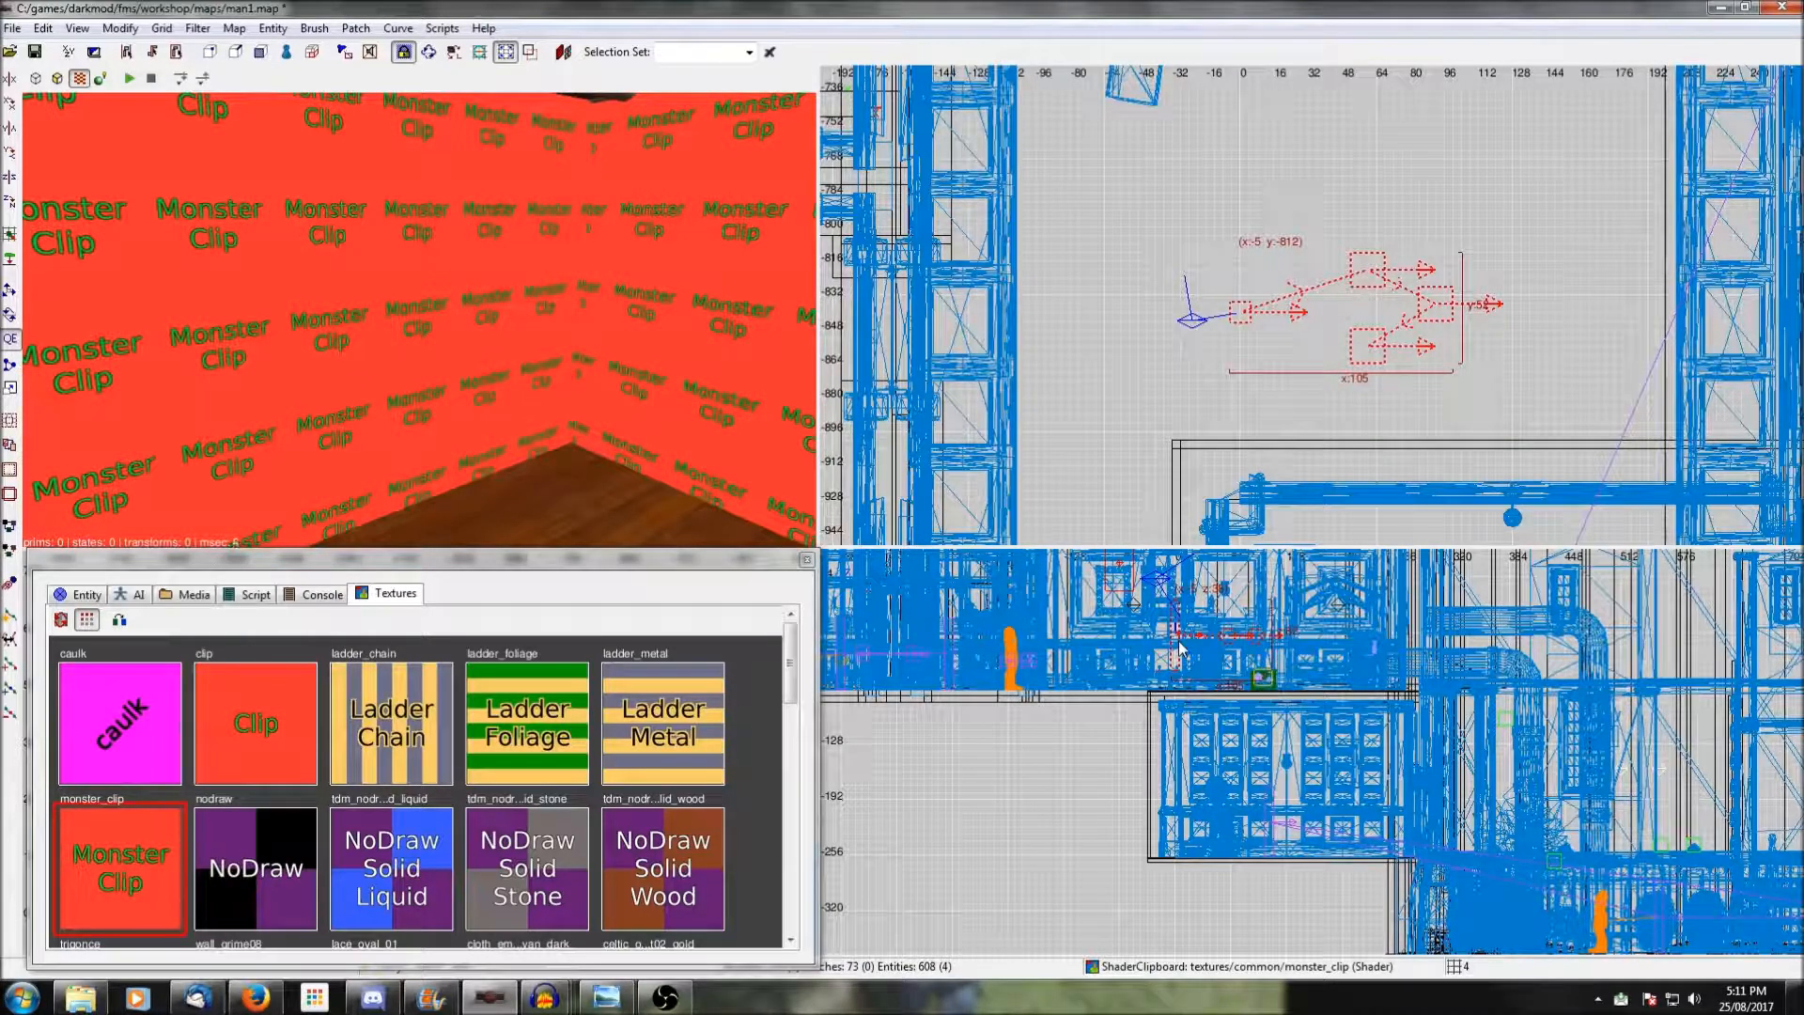
scroll(1379, 326, "down", 1)
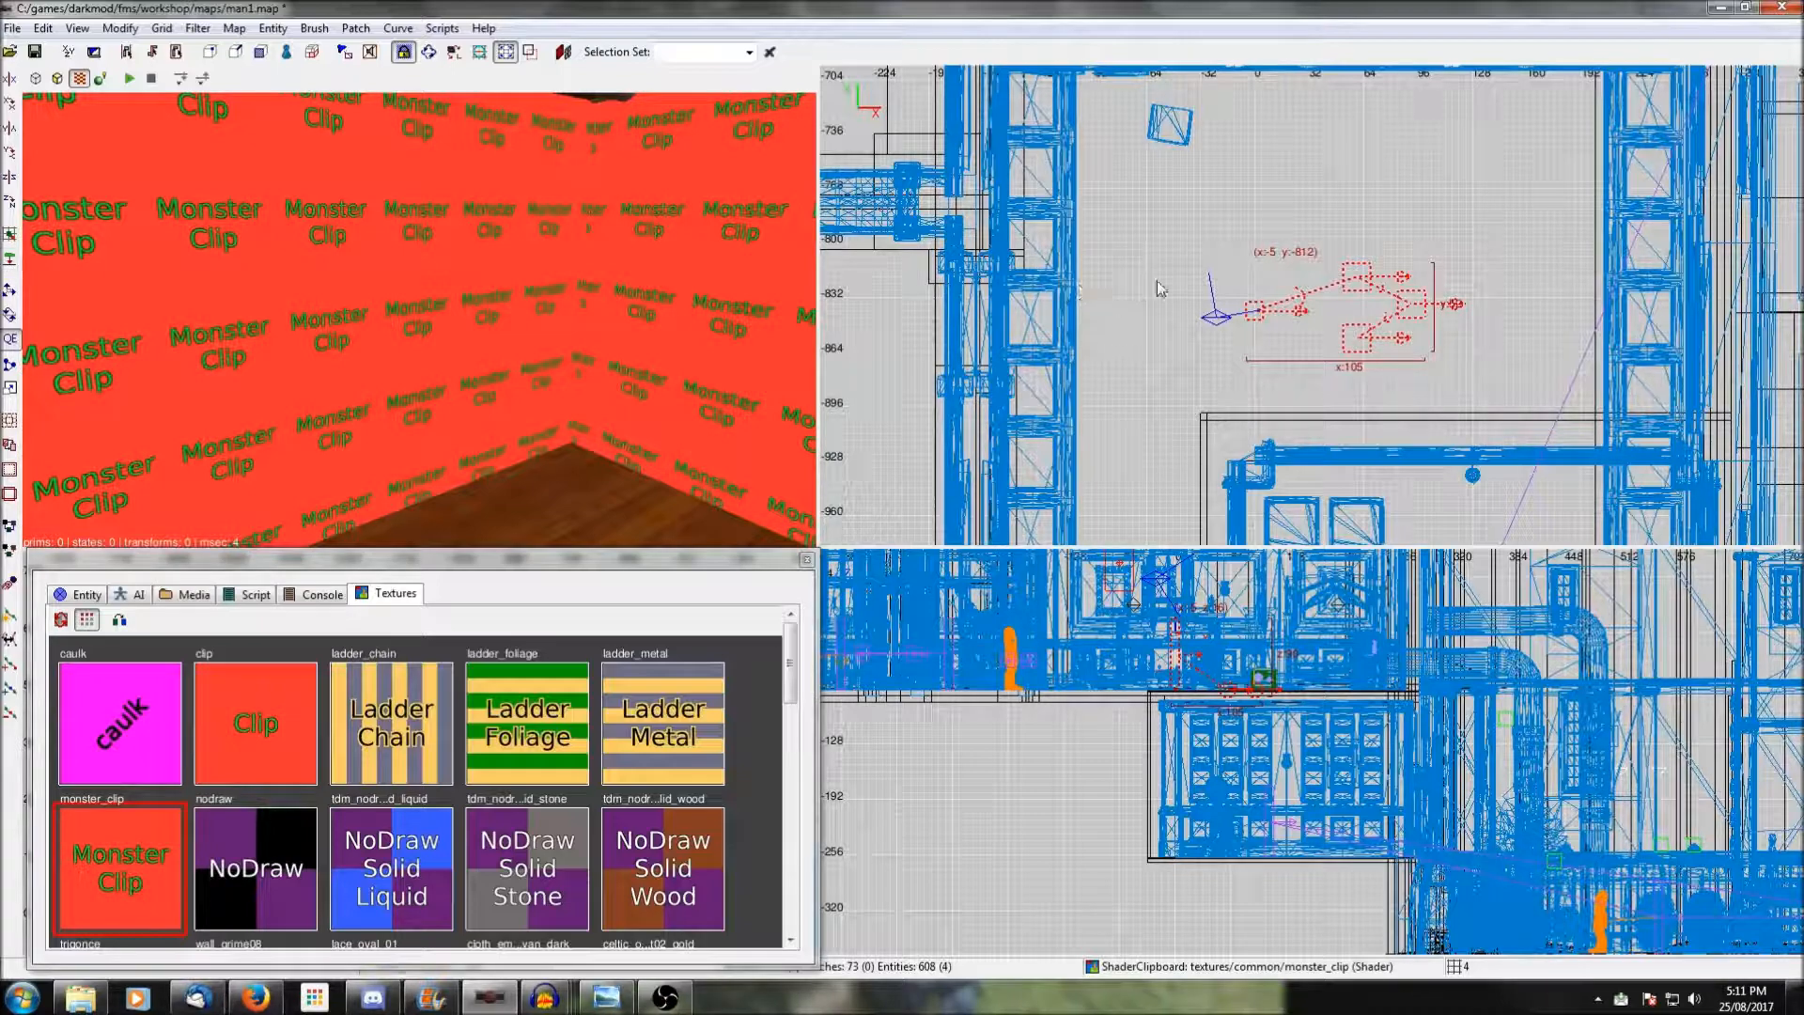
Bring the camera to the RIT_ponder path nodes in the room and filter out clip textures.
right_click_drag(1300, 263, 1177, 348)
scroll(1300, 263, "down", 1)
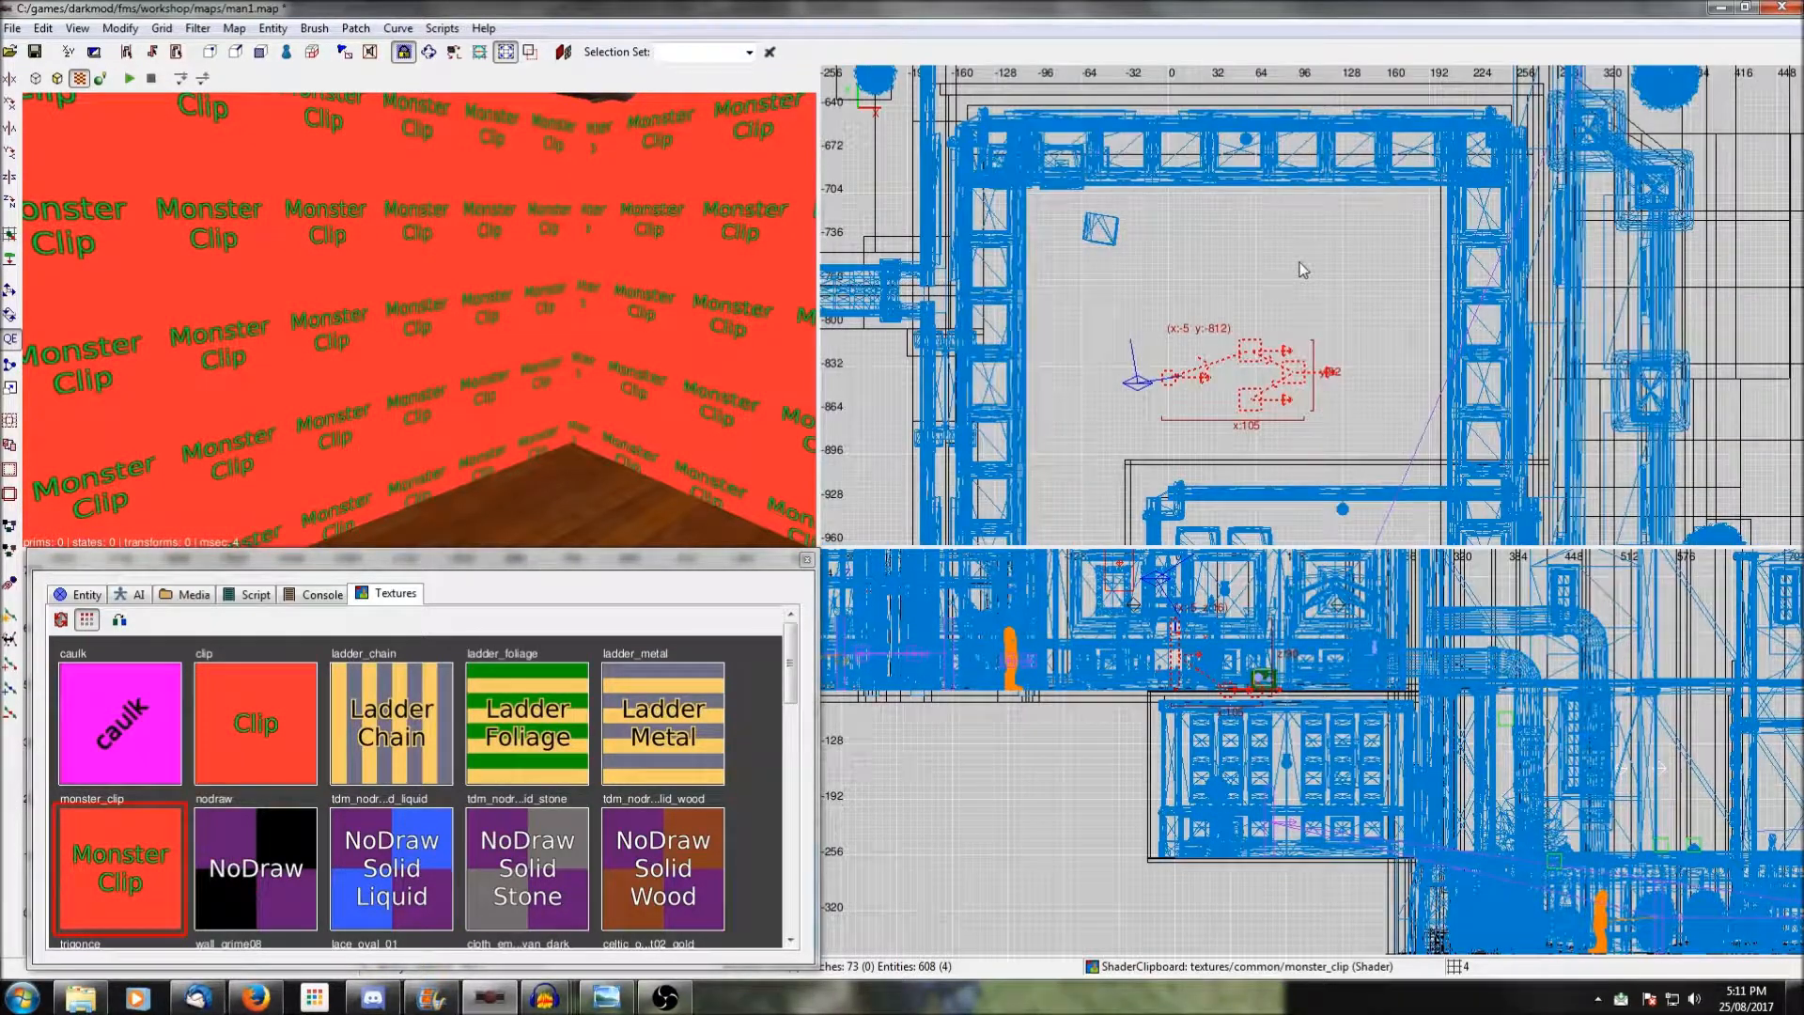
mouse_move(1300, 263)
right_mouse_down()
mouse_move(1329, 277)
mouse_move(1313, 284)
right_mouse_up()
scroll(1225, 273, "down", 1)
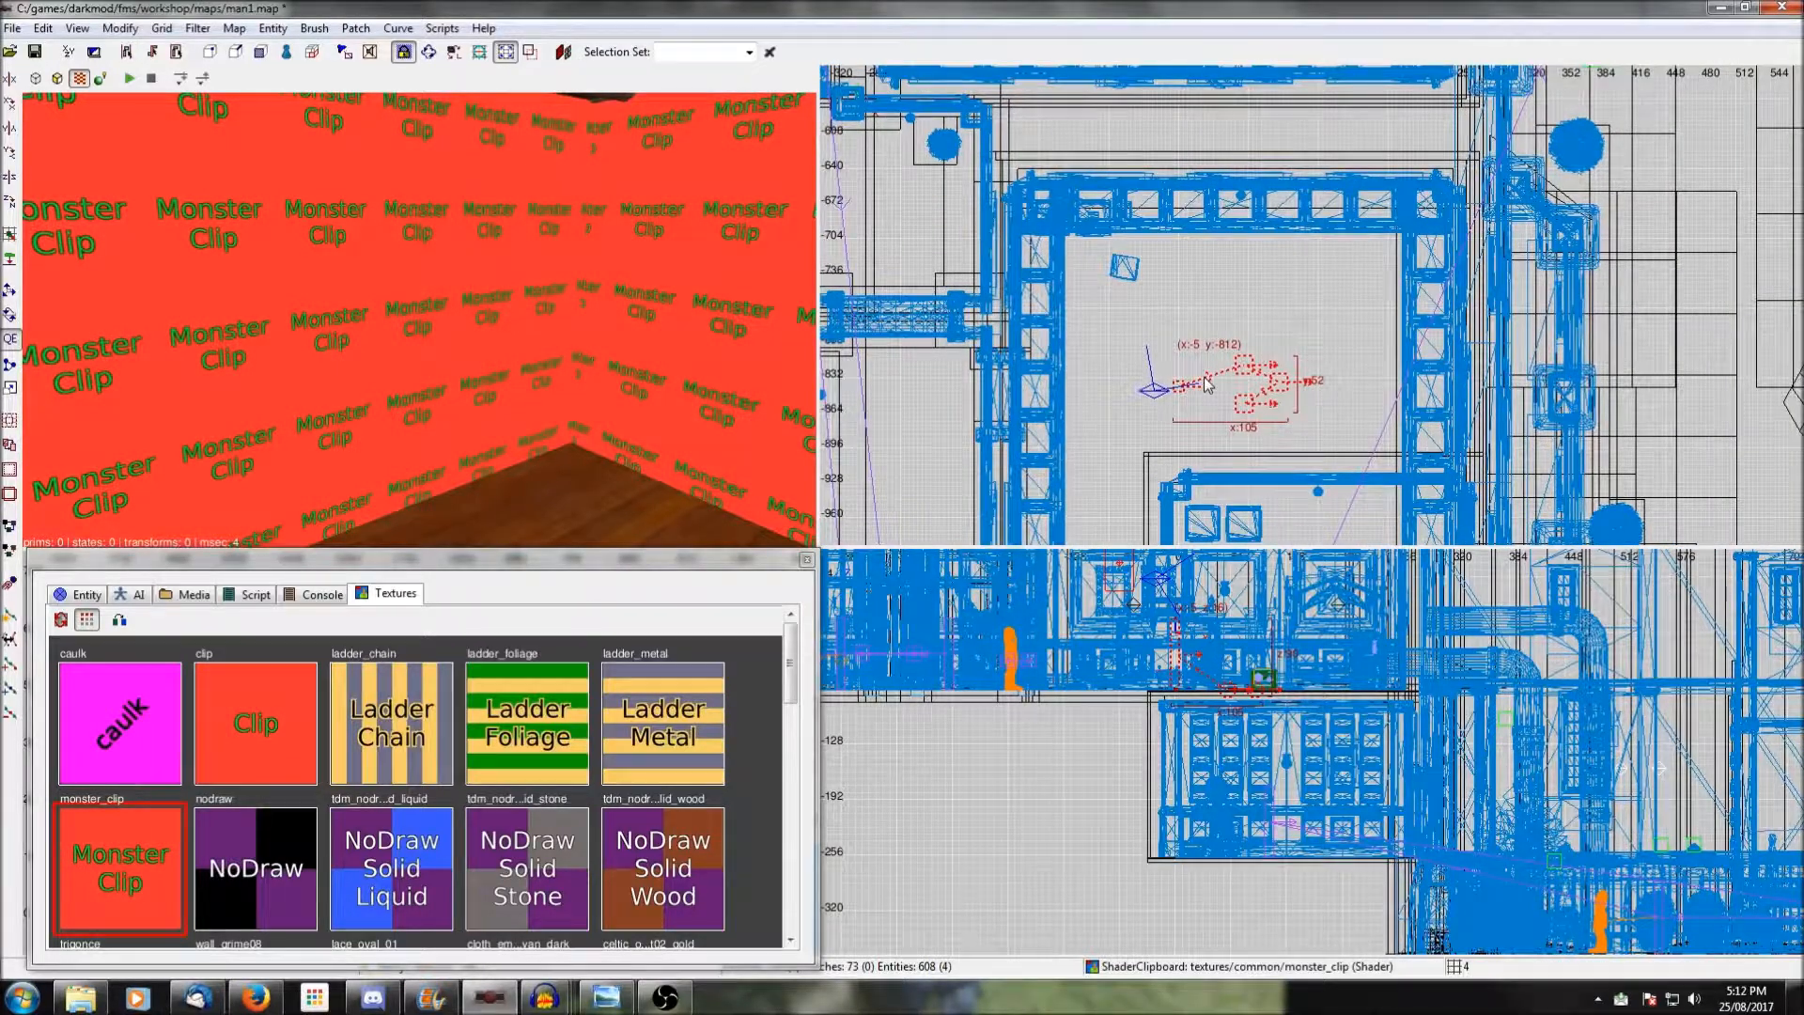
middle_click(1231, 380, "ctrl")
right_click(394, 245)
right_click(395, 244)
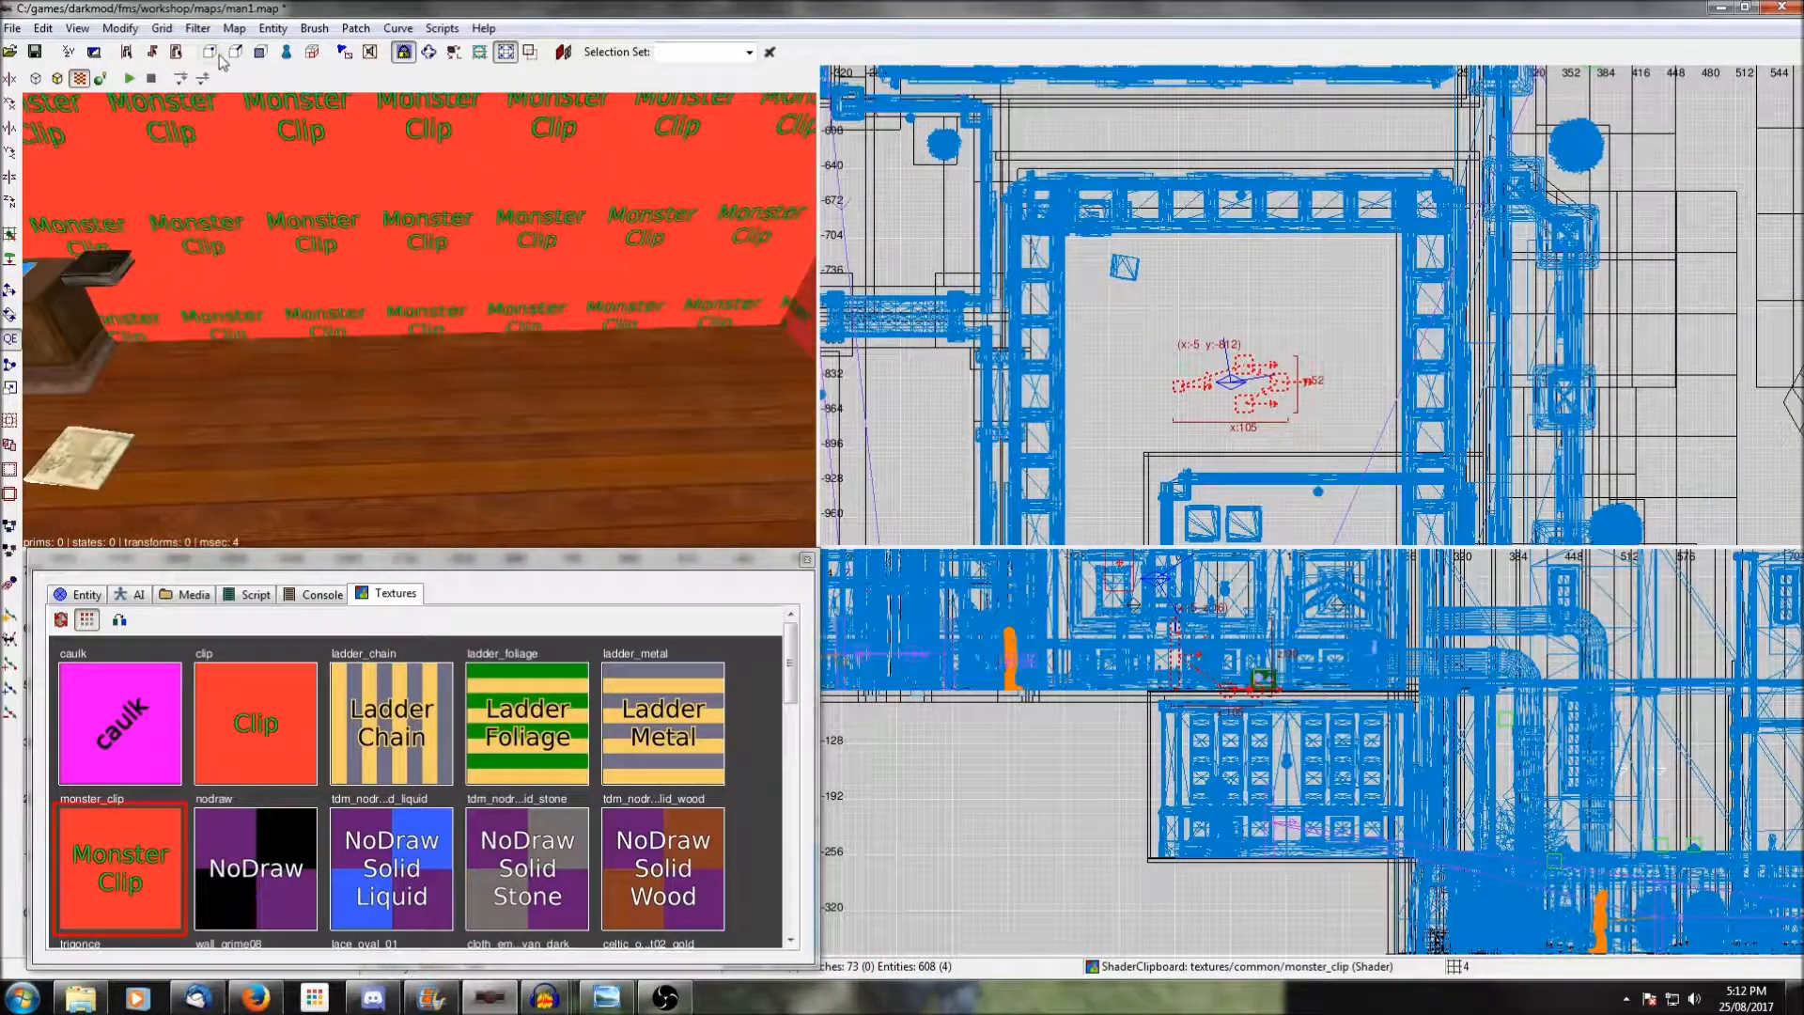
left_click(197, 27)
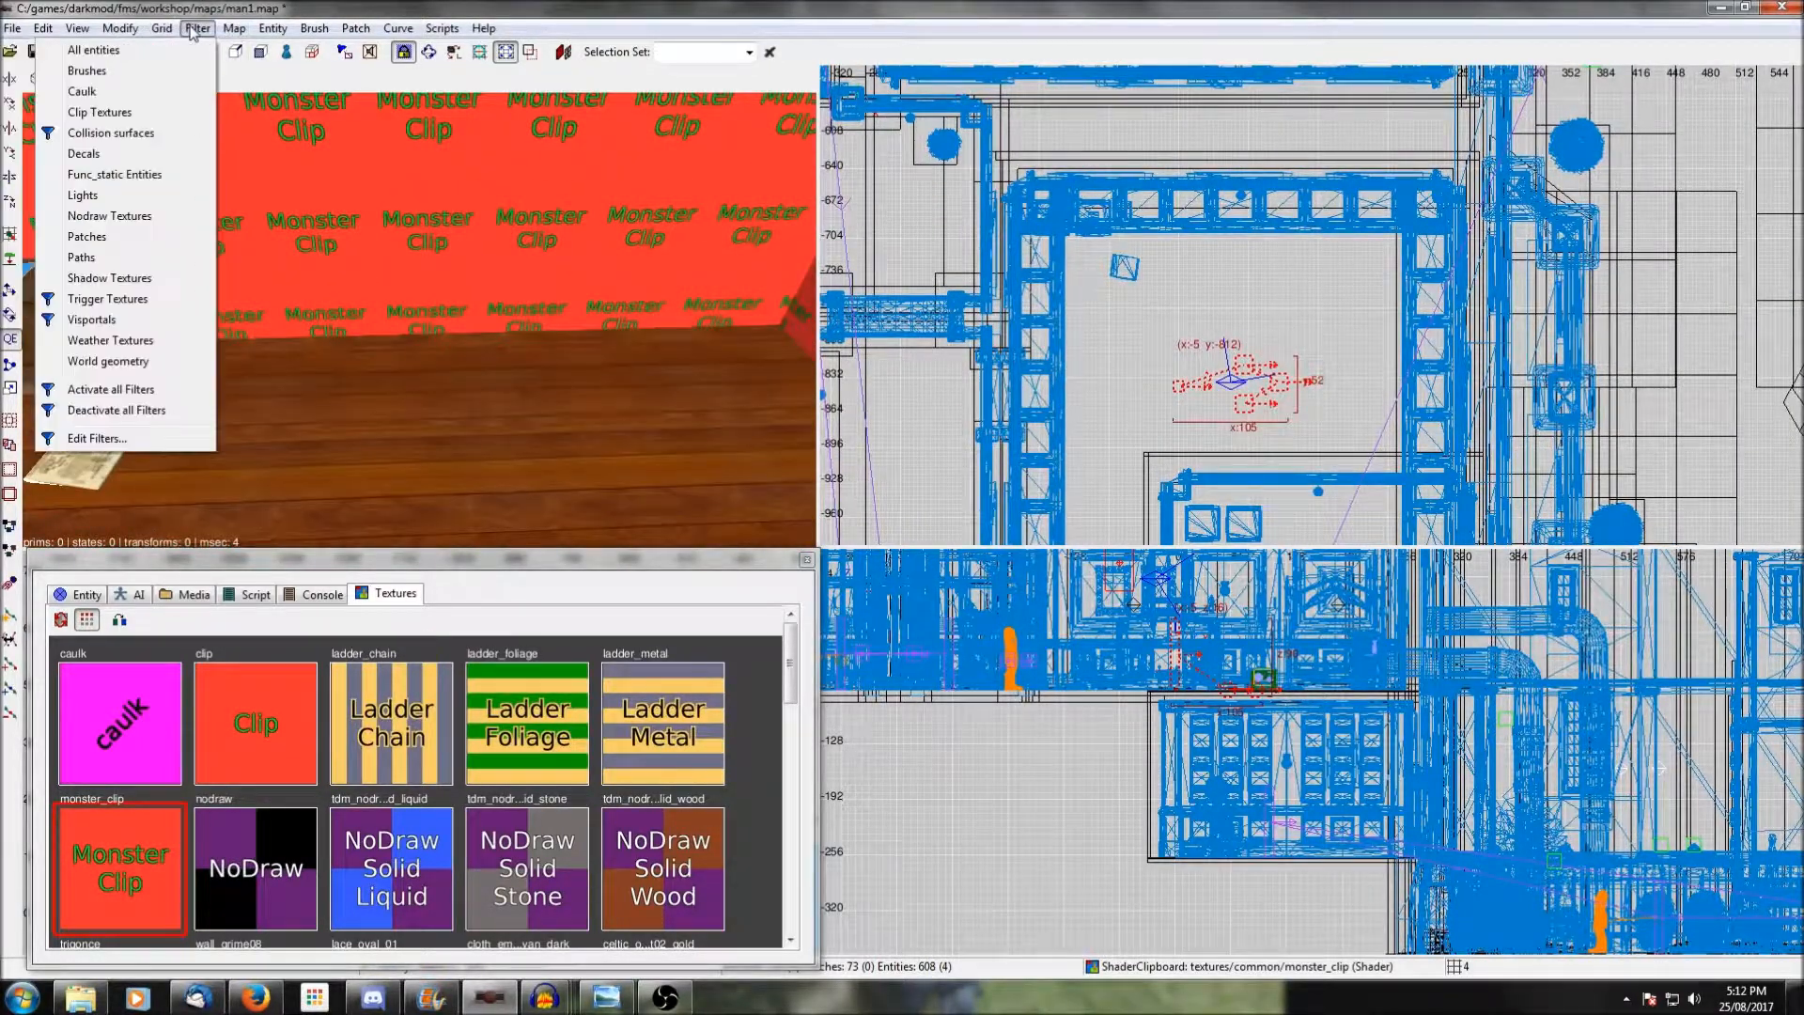
left_click(105, 113)
right_click(505, 374)
right_click(533, 314)
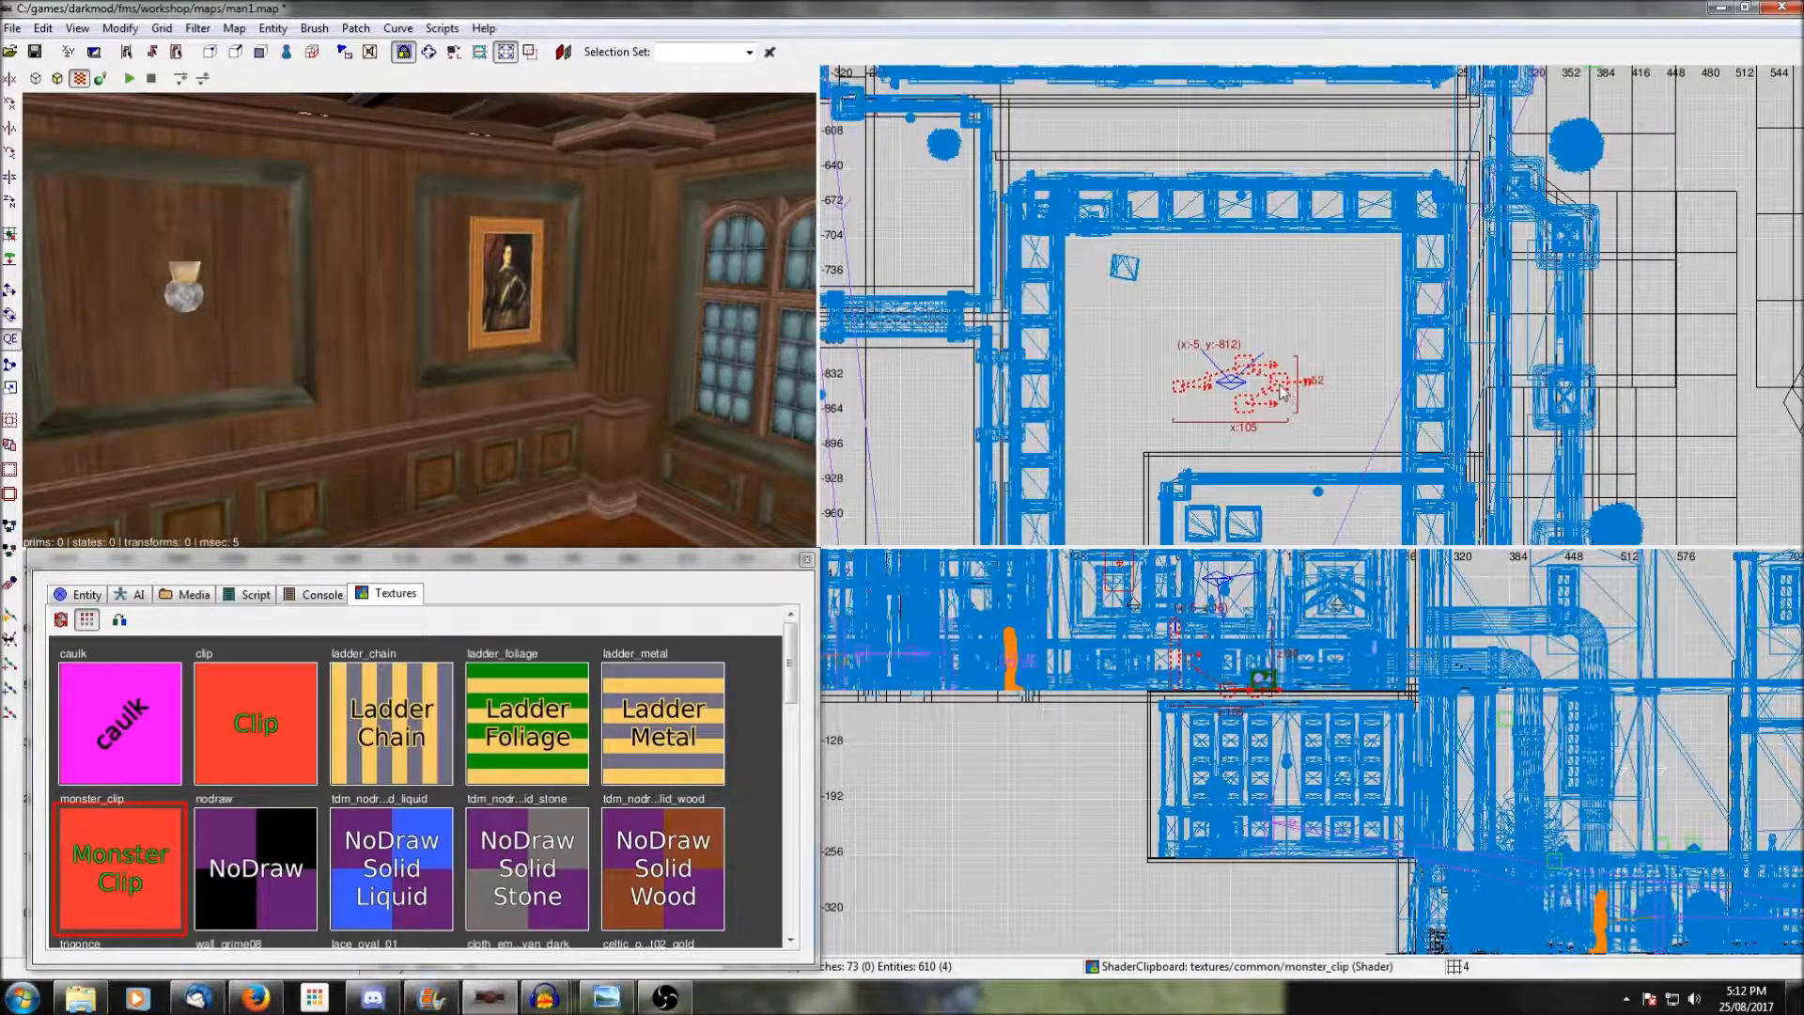
Deselect the path nodes and examine the tall first node of the RIT_ponder chain in the 3D view.
key("Escape")
left_click(1180, 389, "shift")
left_click(1180, 389, "shift")
right_click(413, 304)
right_click(414, 303)
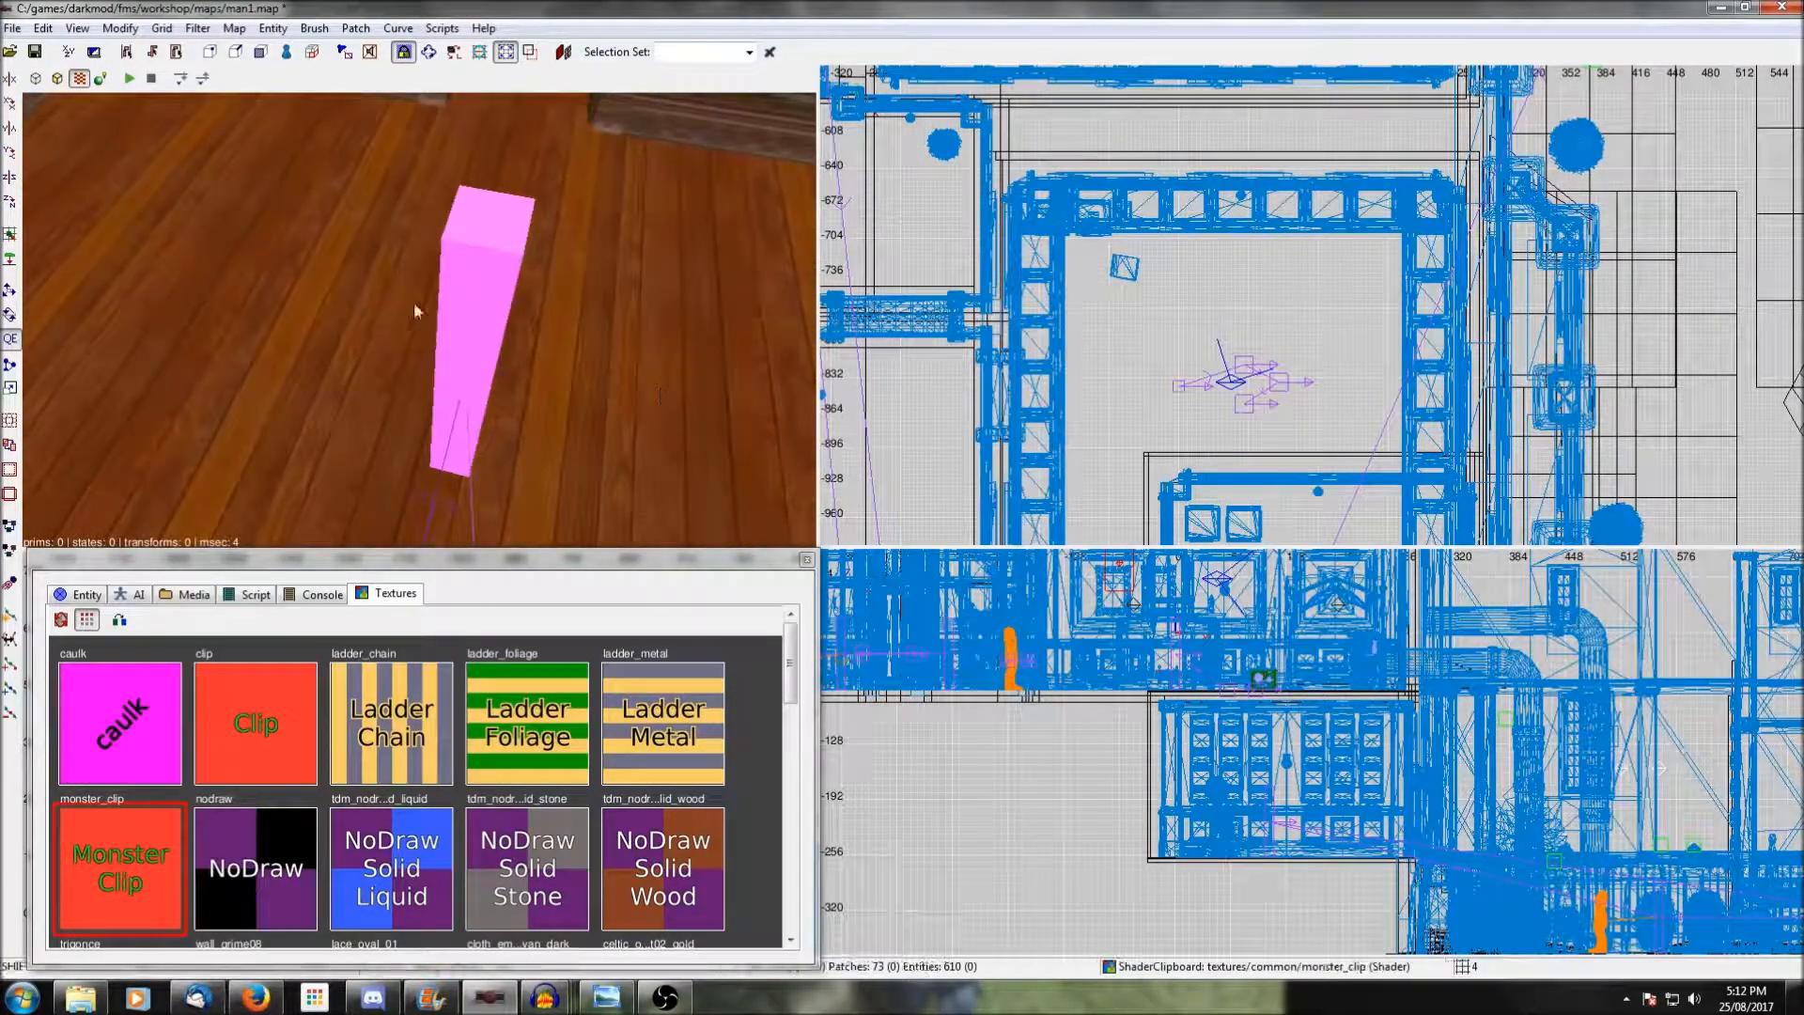
Move the tall first RIT_ponder path node away from the other nodes into the room's upper-right corner in the top view.
left_click(458, 330, "shift")
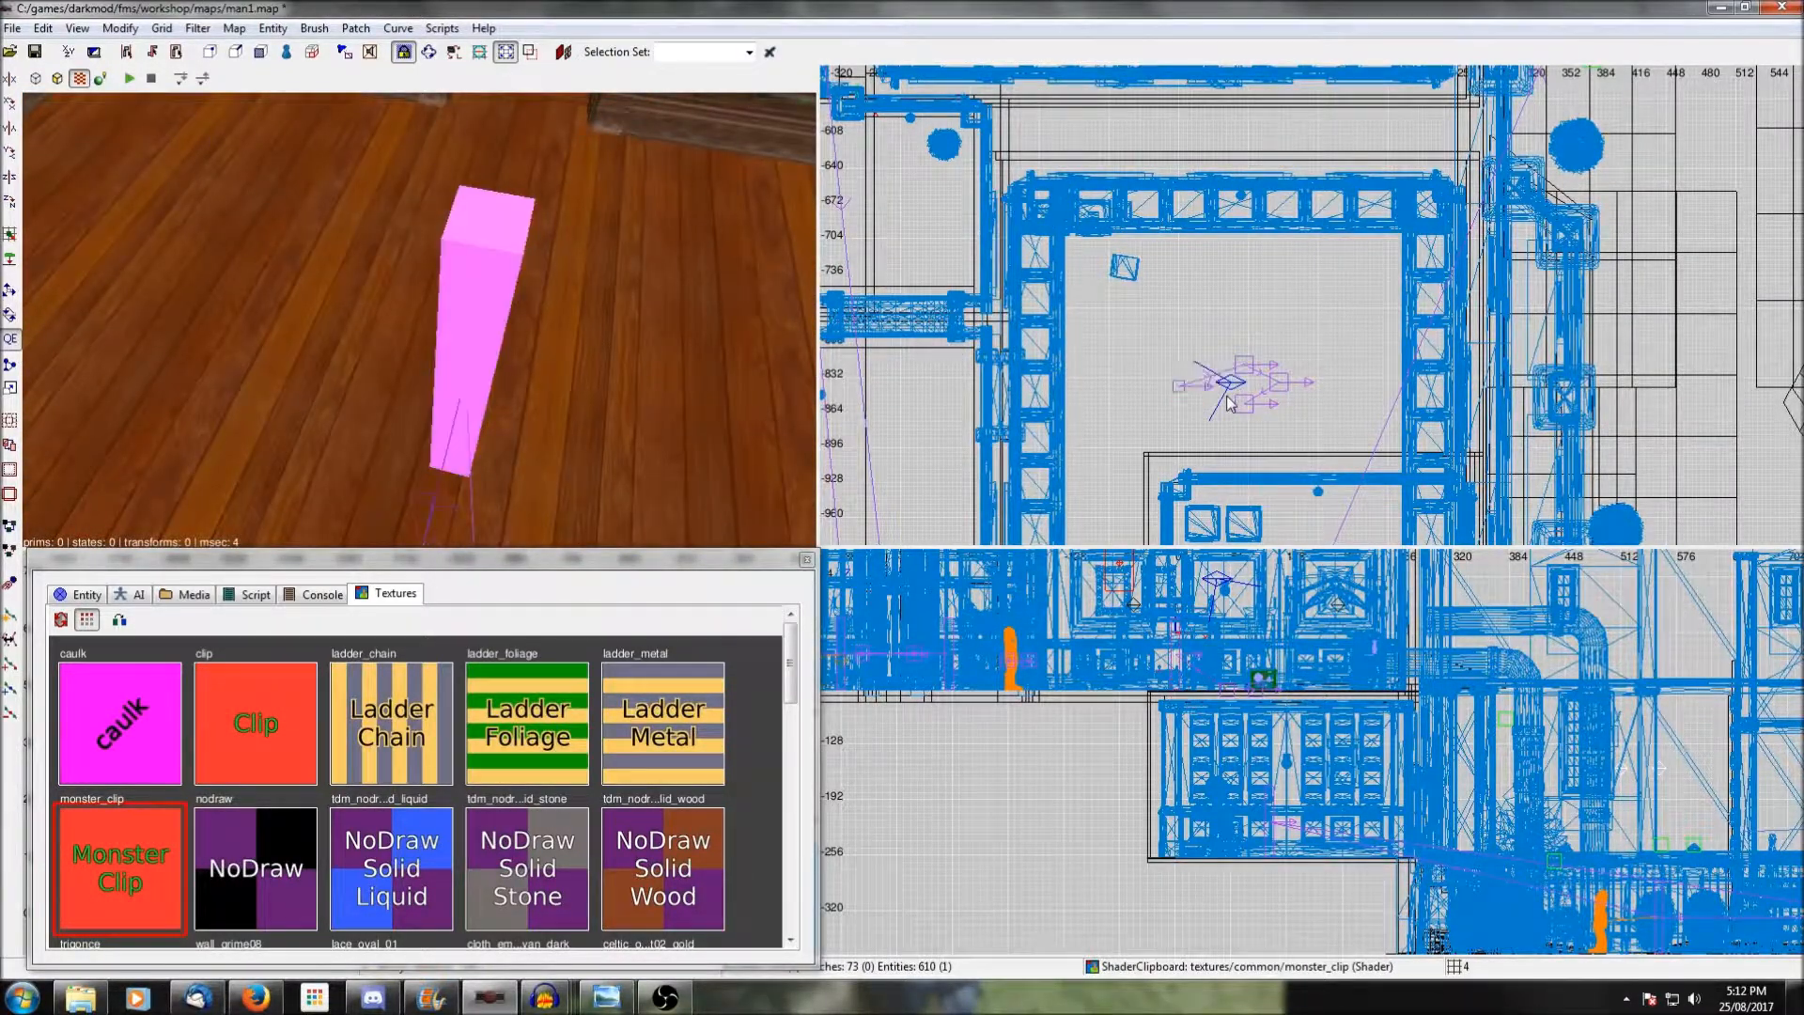
scroll(1226, 396, "up", 6)
left_click(489, 334, "shift")
left_click(489, 334, "shift")
scroll(1141, 279, "down", 3)
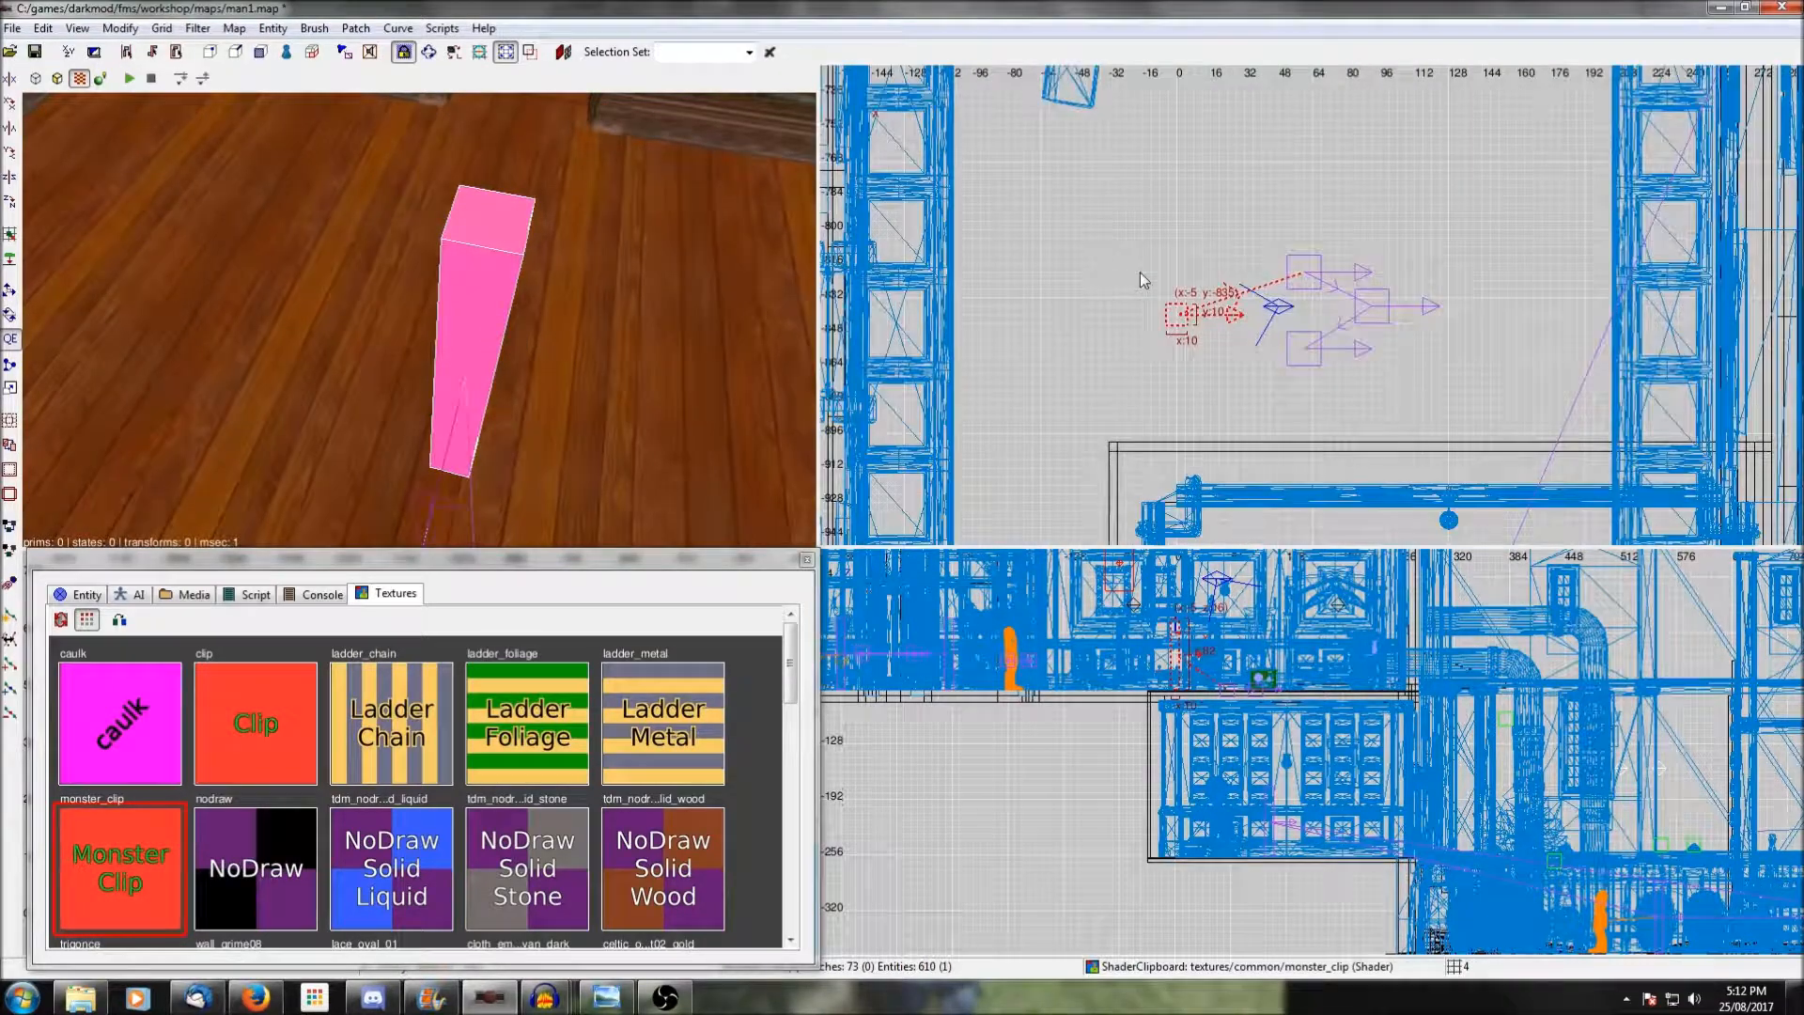
right_click_drag(1265, 227, 1180, 287)
scroll(1272, 224, "down", 1)
left_click_drag(1066, 451, 1356, 241)
right_click_drag(419, 320, 419, 320)
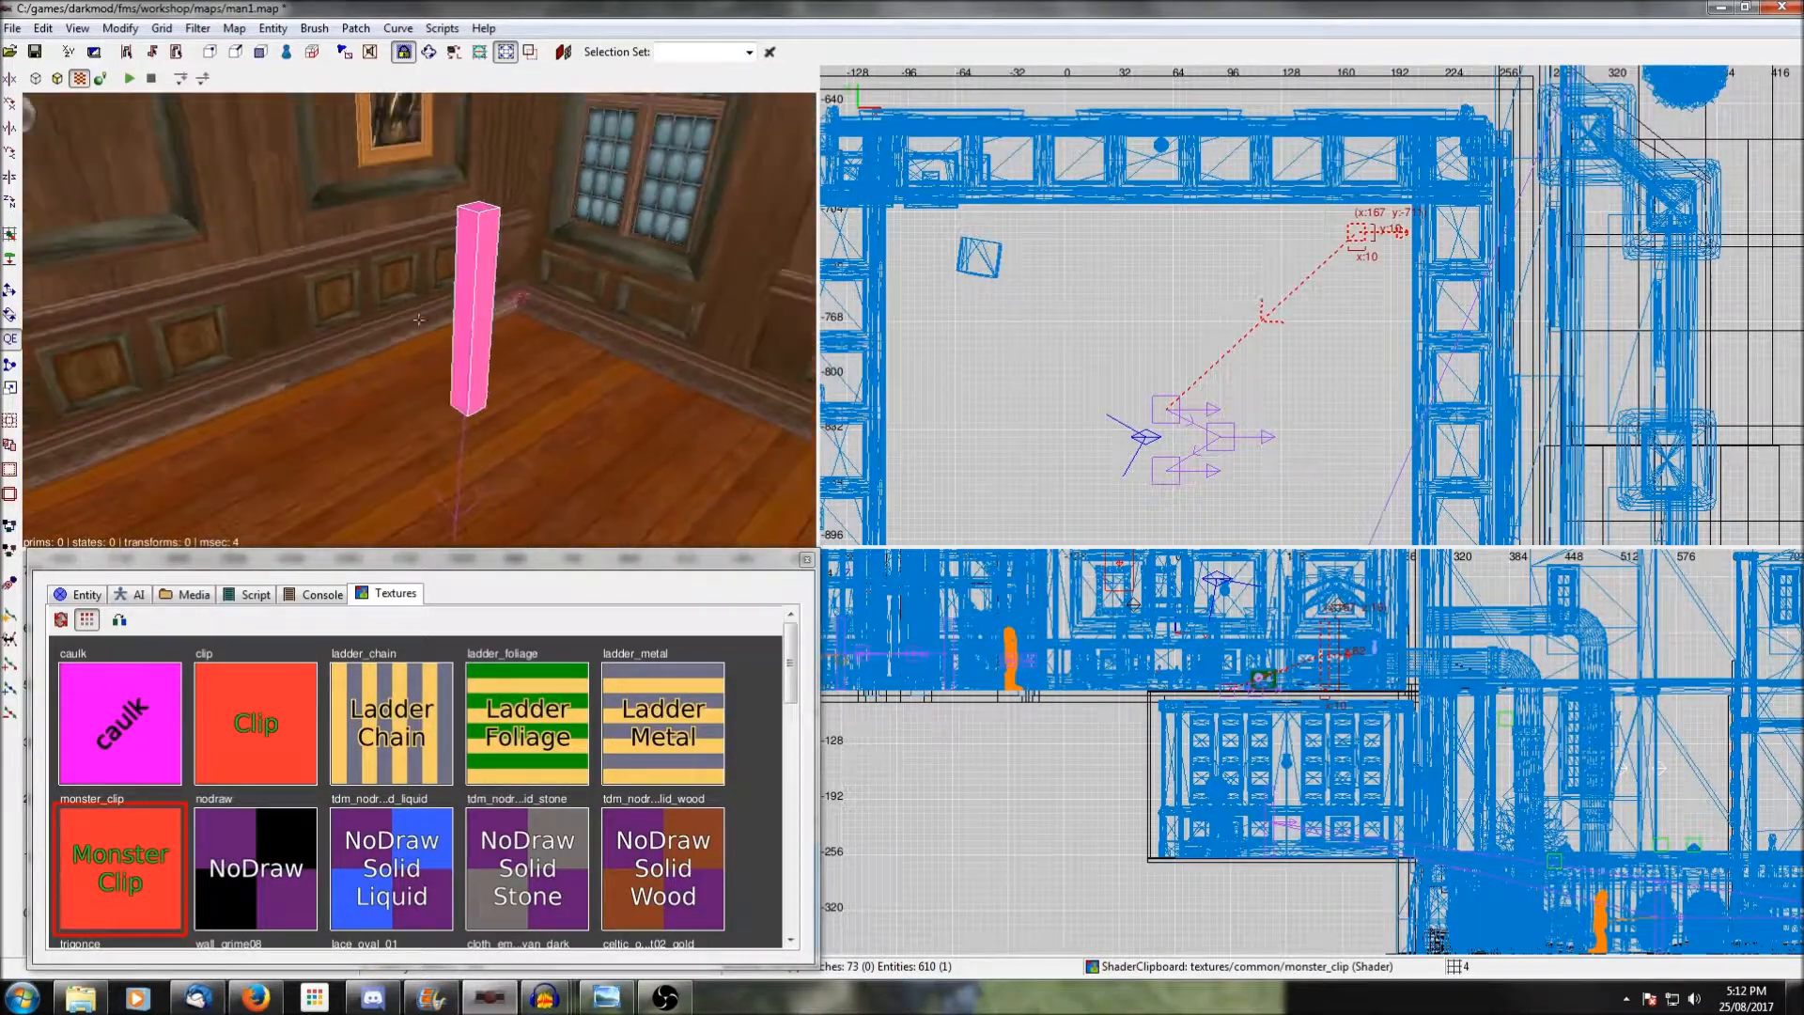
Show clip textures again with all entities visible, and check the moved node's clearance from the room's monster clip.
left_click(197, 28)
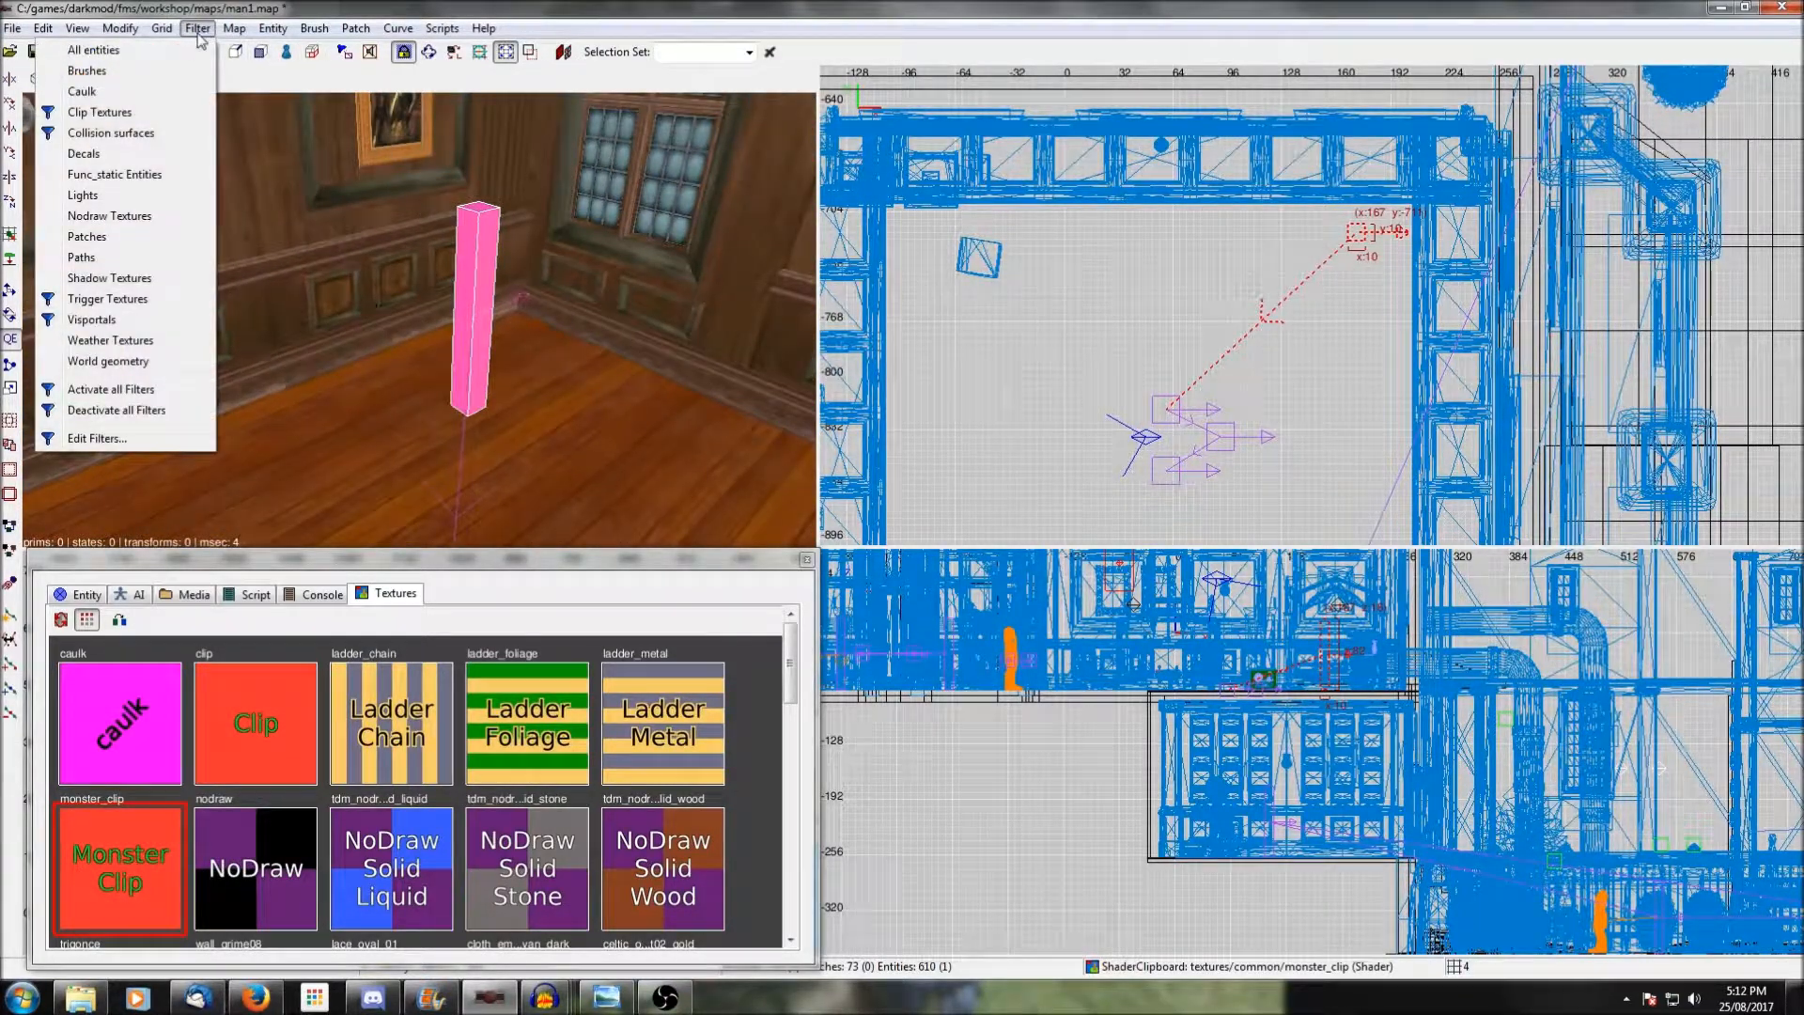
left_click(193, 52)
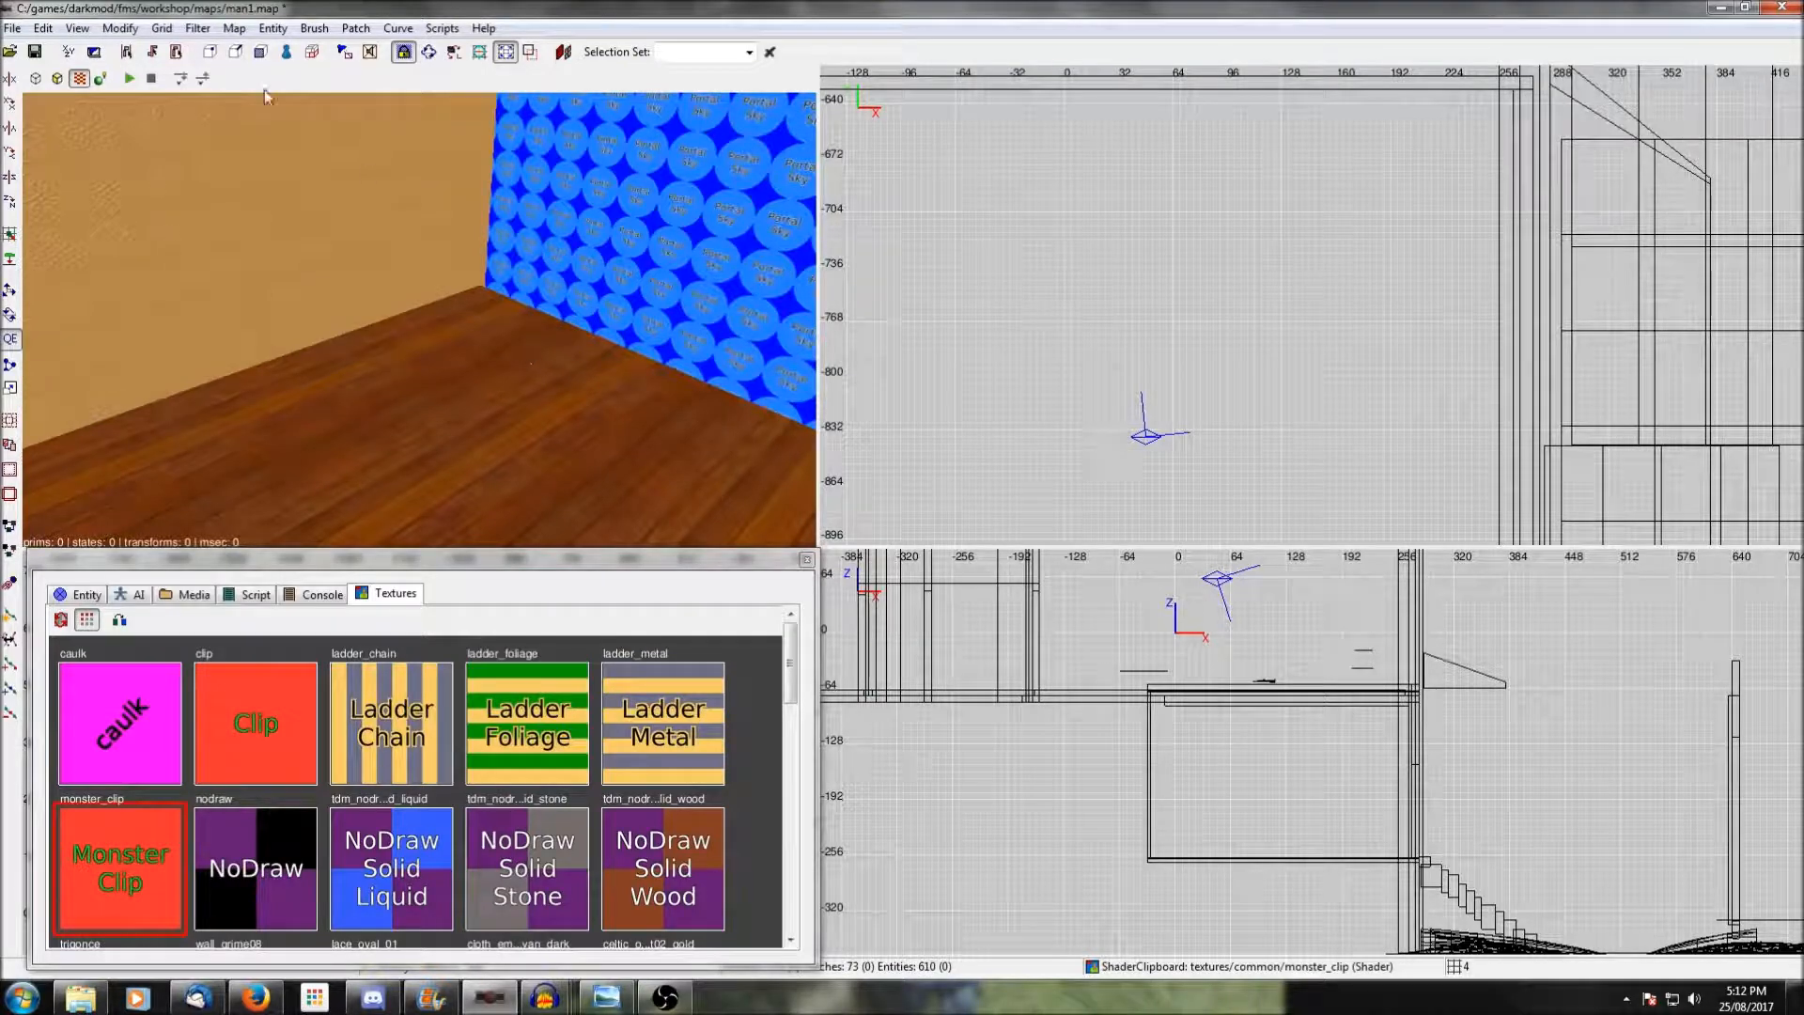
left_click(198, 29)
left_click(199, 28)
left_click(183, 106)
scroll(1116, 257, "up", 6)
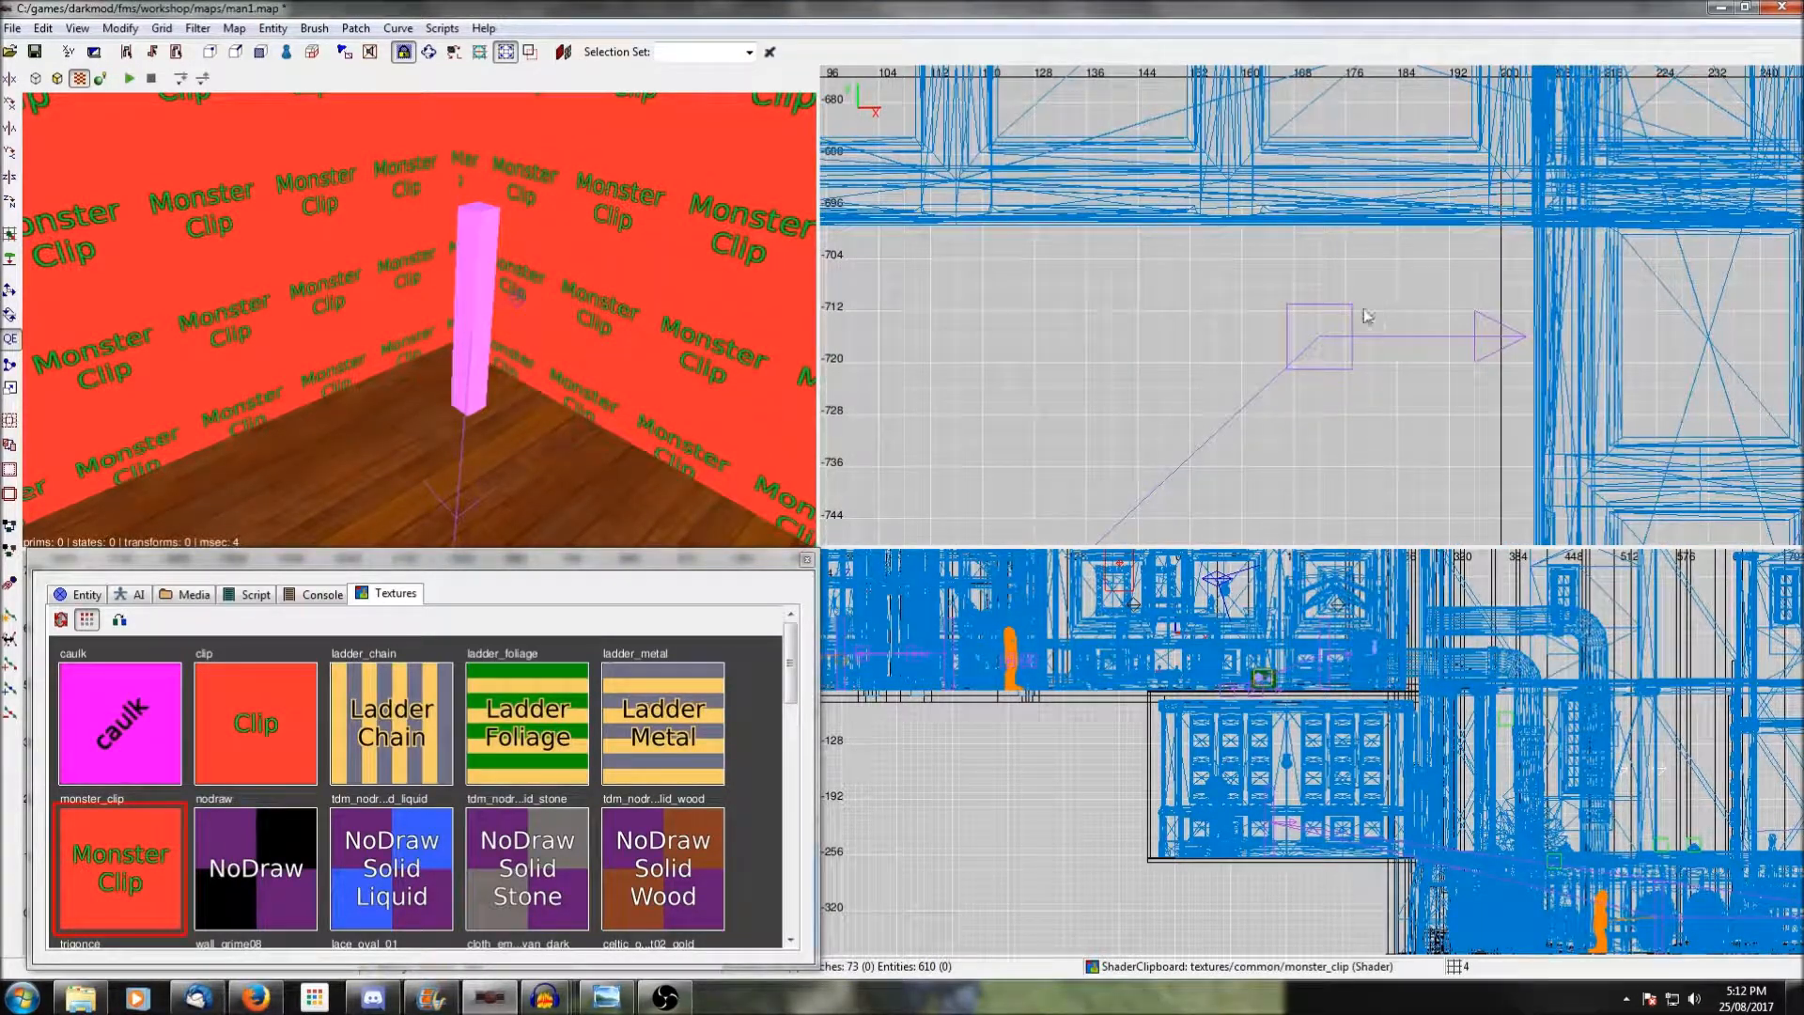
left_click_drag(1372, 310, 1507, 371)
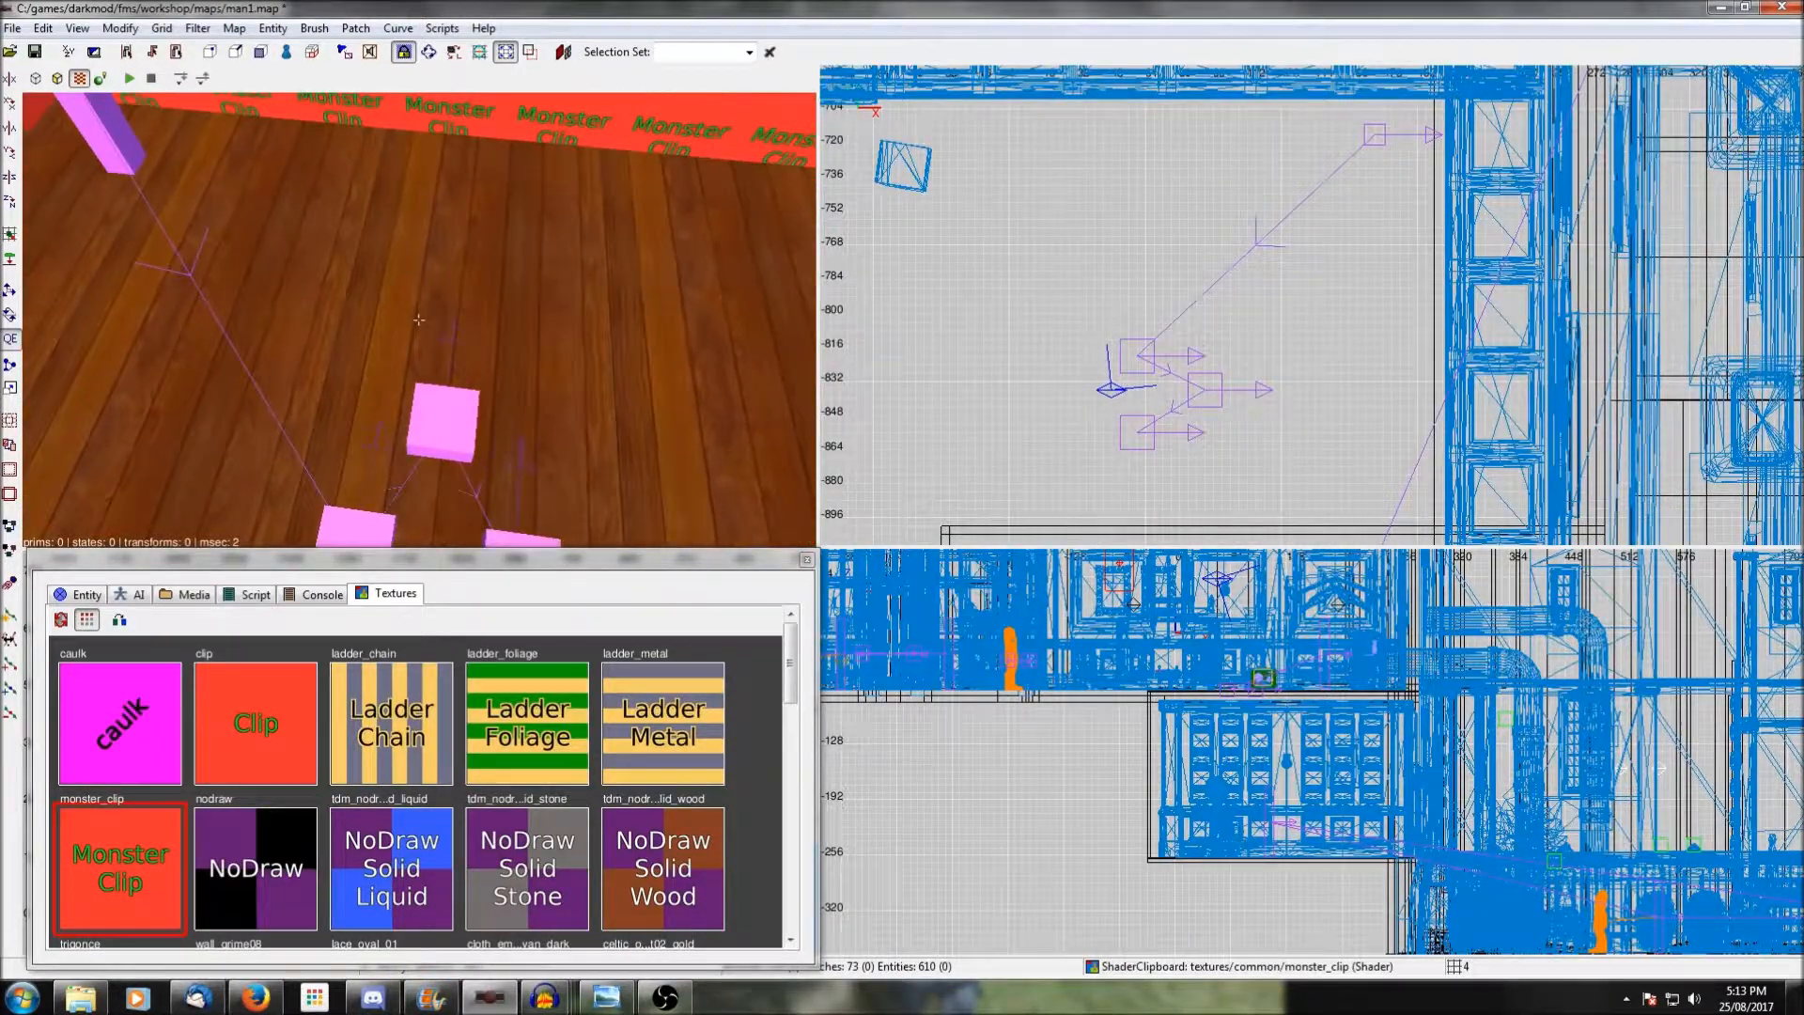
Select the path_anim node of the ponder chain and examine its anim property in the entity properties.
right_click(419, 319)
left_click(443, 315, "shift")
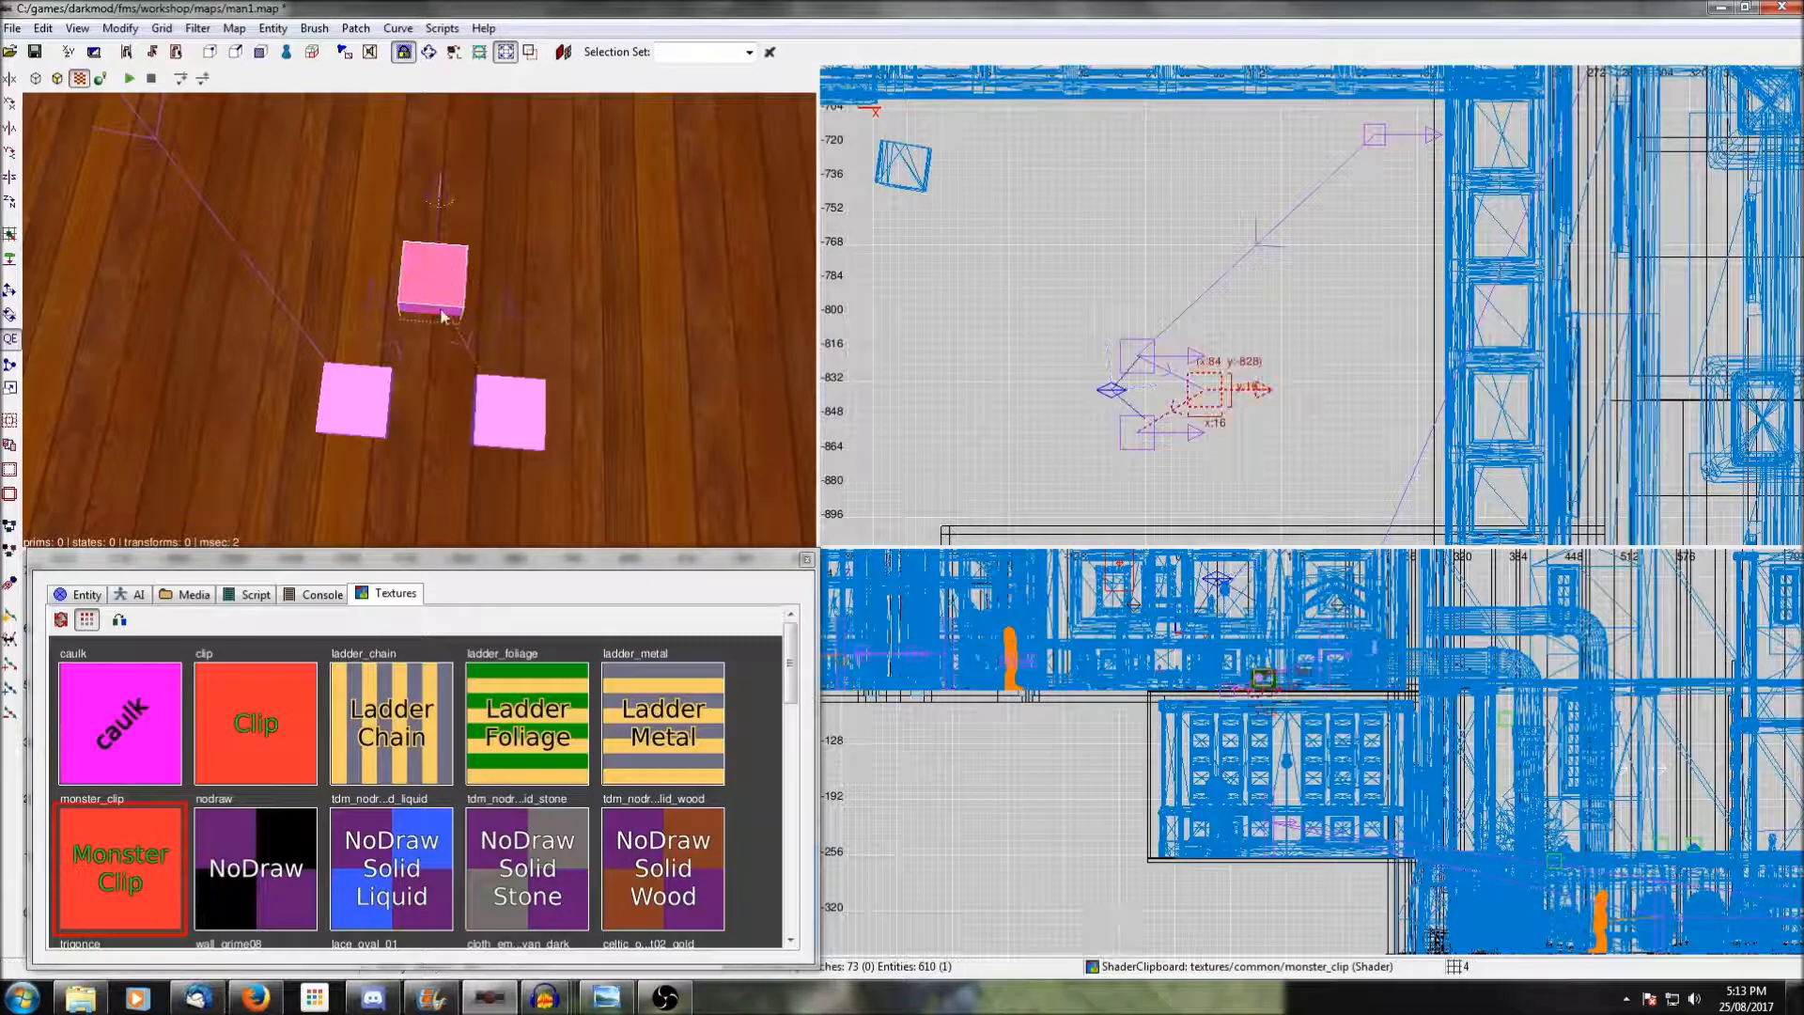
left_click(98, 595)
scroll(174, 707, "down", 1)
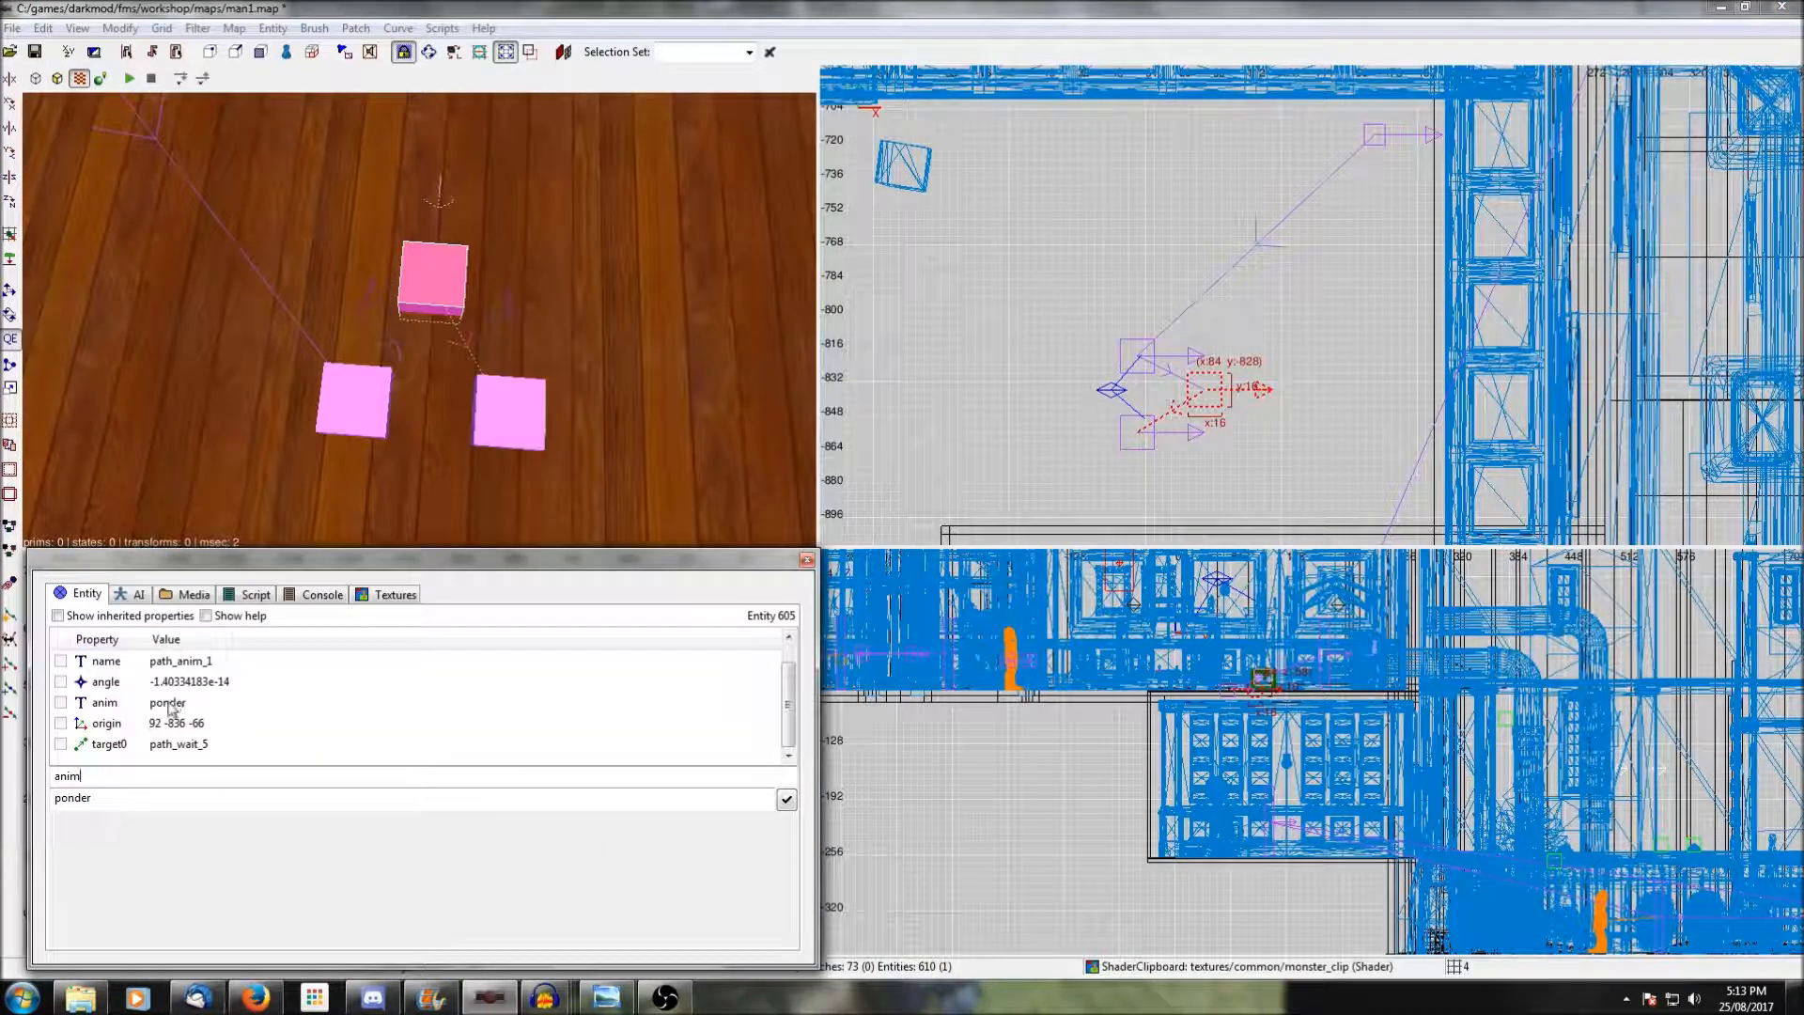
left_click(107, 709)
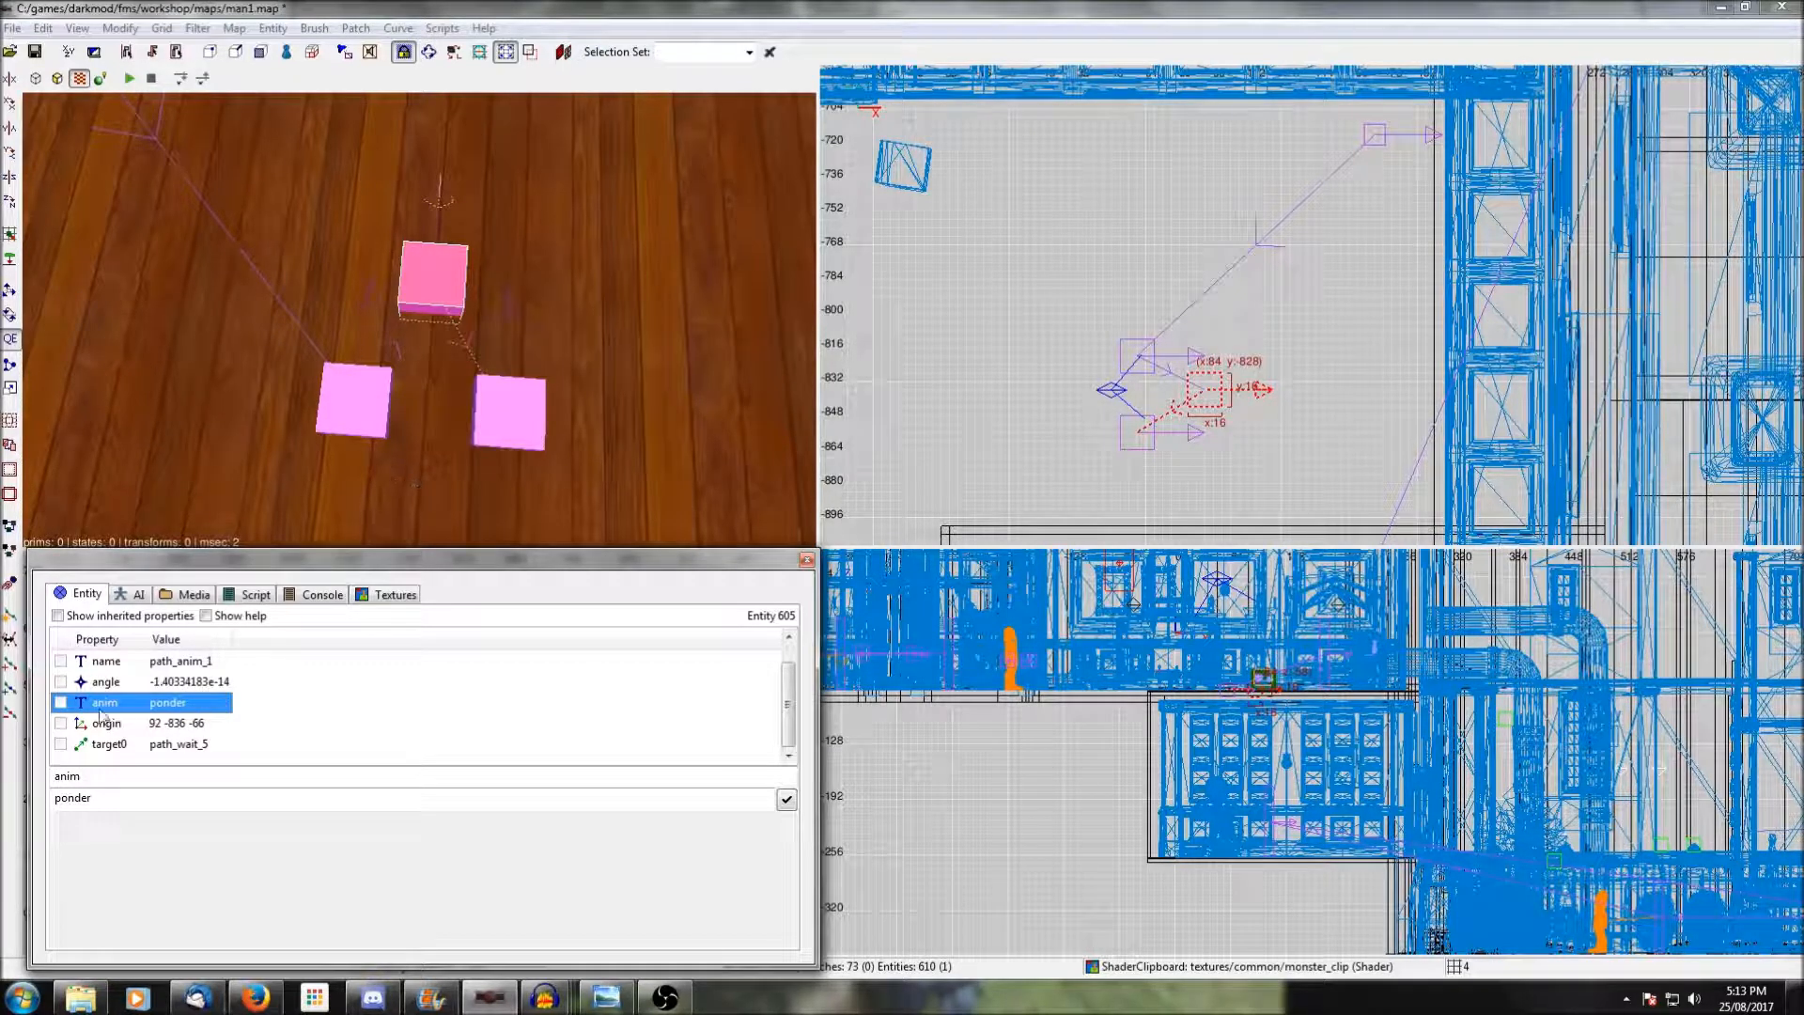
Open the MD5 Animation Viewer, load the tdm_ai_guard_elite model and turn it to face the viewer.
left_click(234, 29)
mouse_move(266, 37)
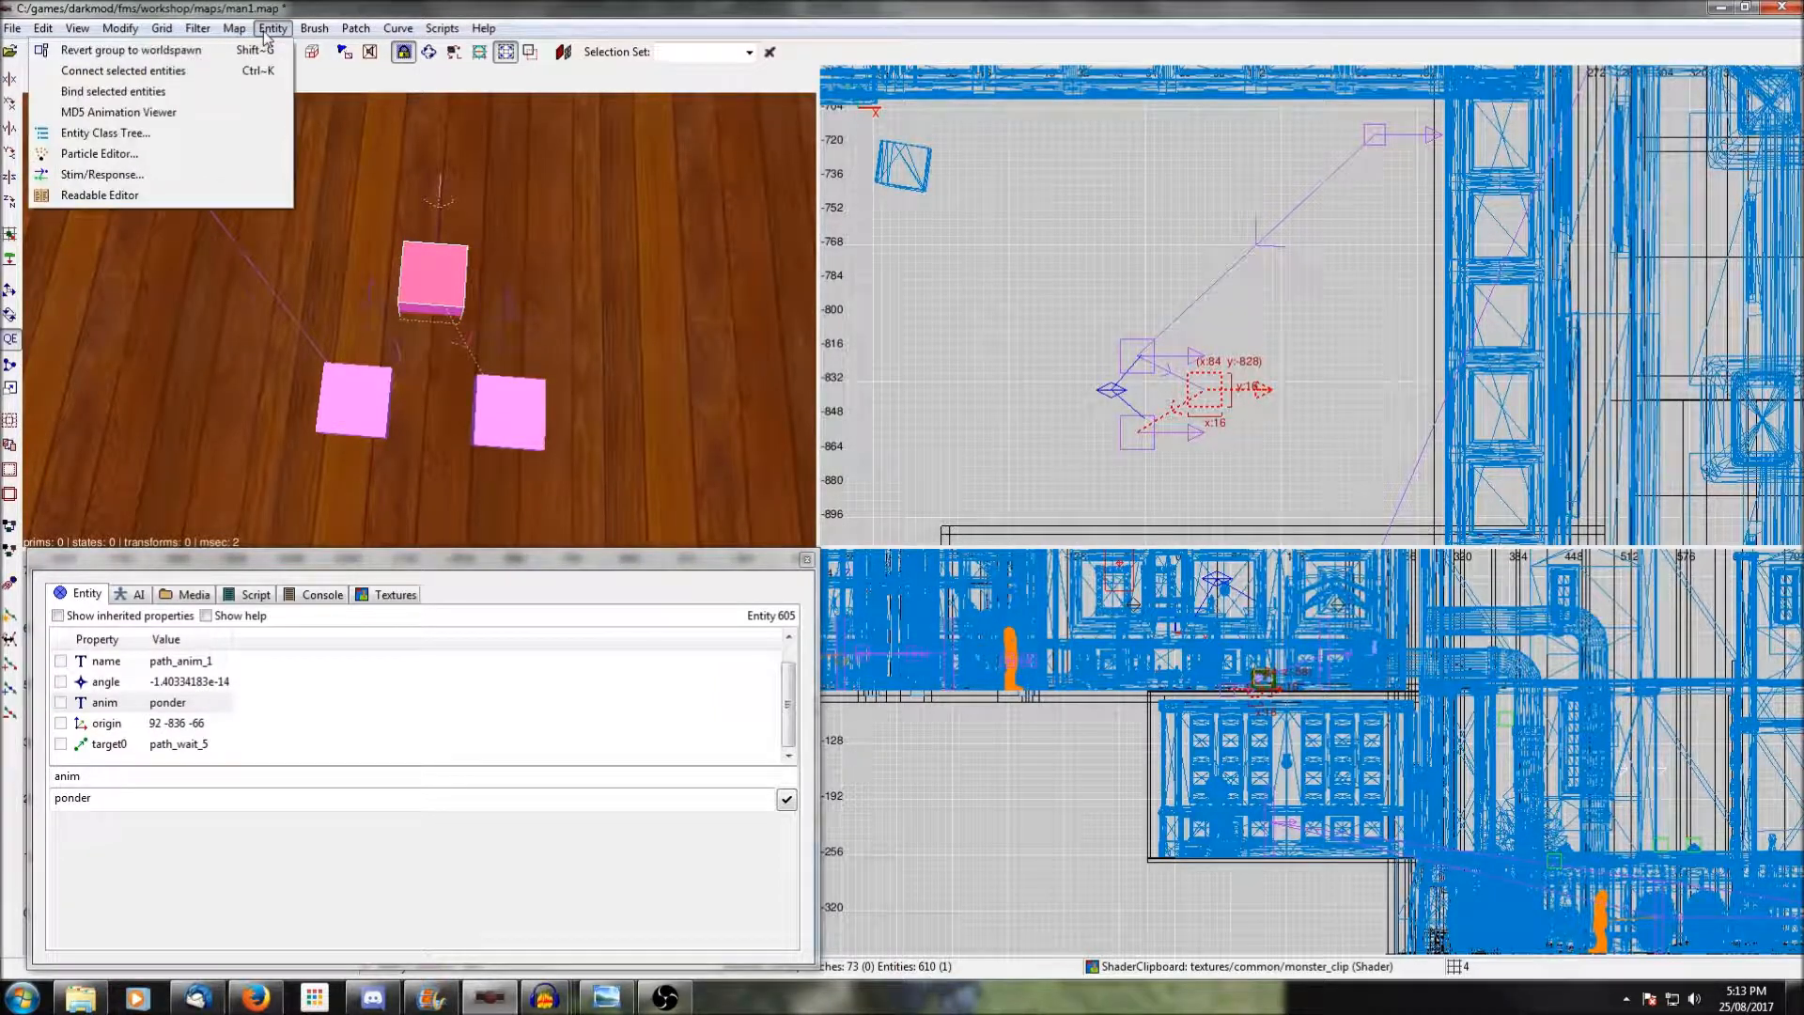
left_click(162, 110)
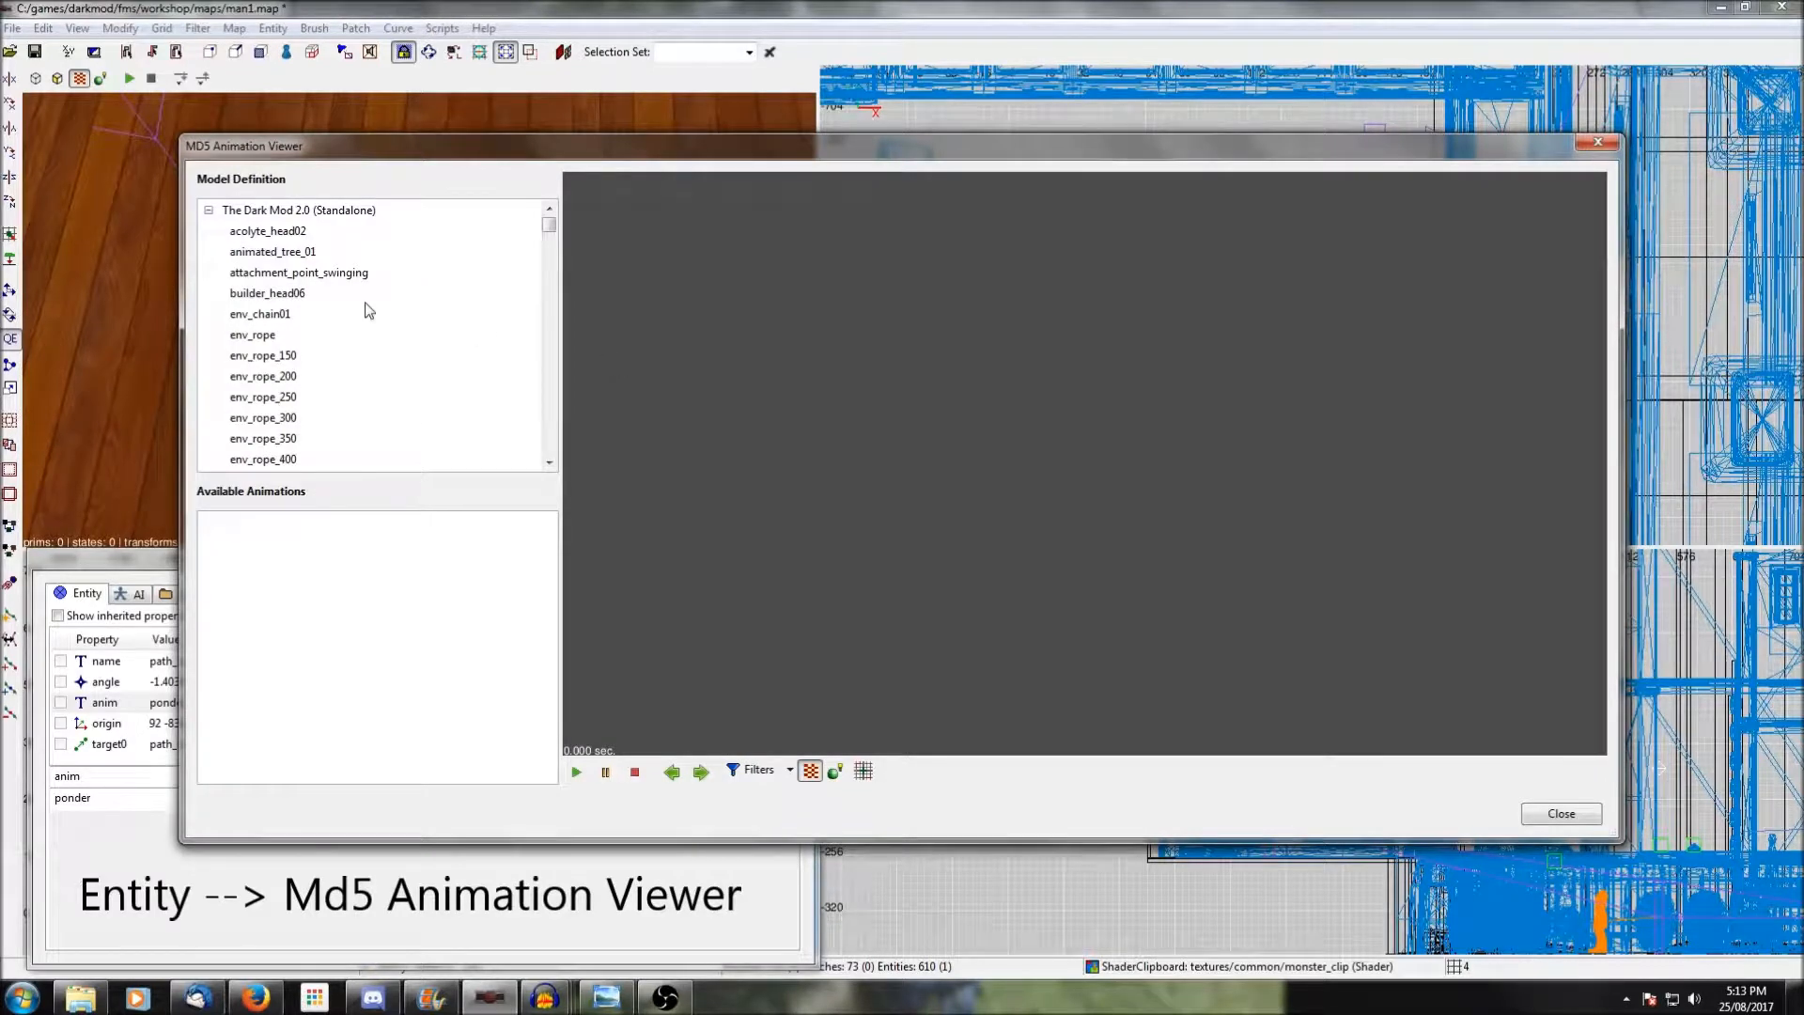
left_click_drag(548, 231, 551, 367)
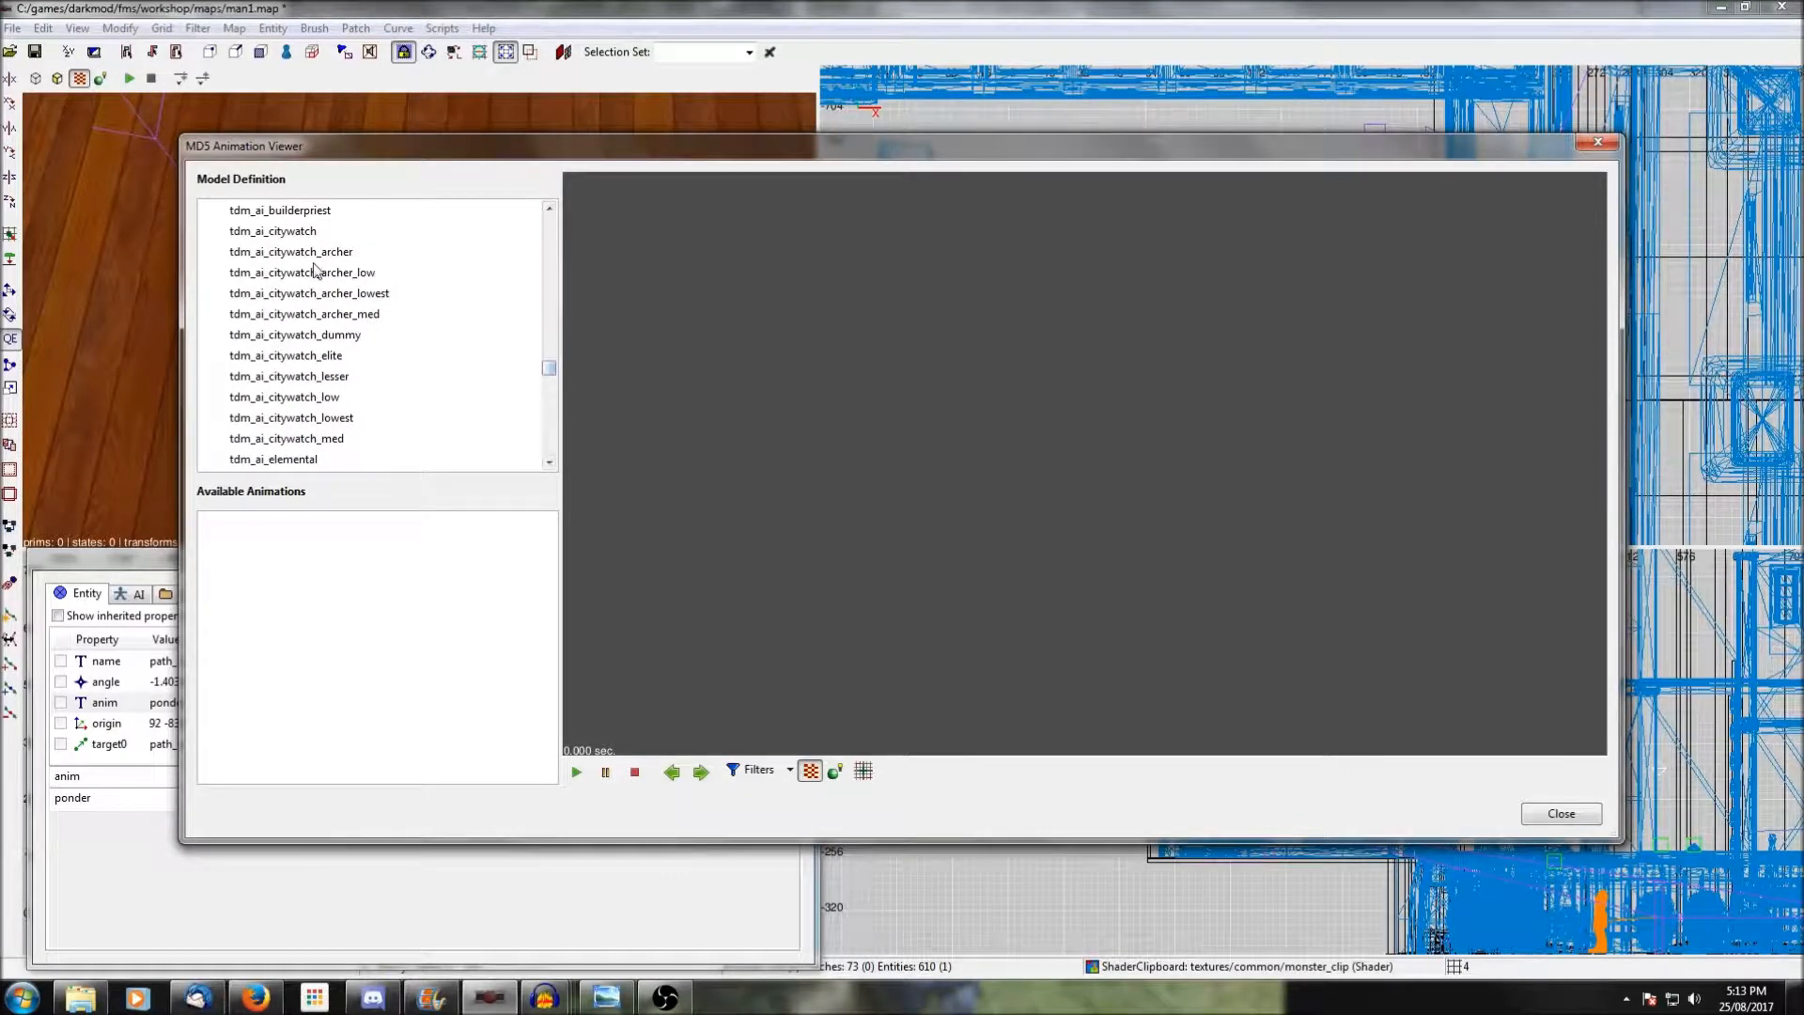
left_click(287, 364)
scroll(293, 362, "down", 2)
scroll(299, 362, "down", 3)
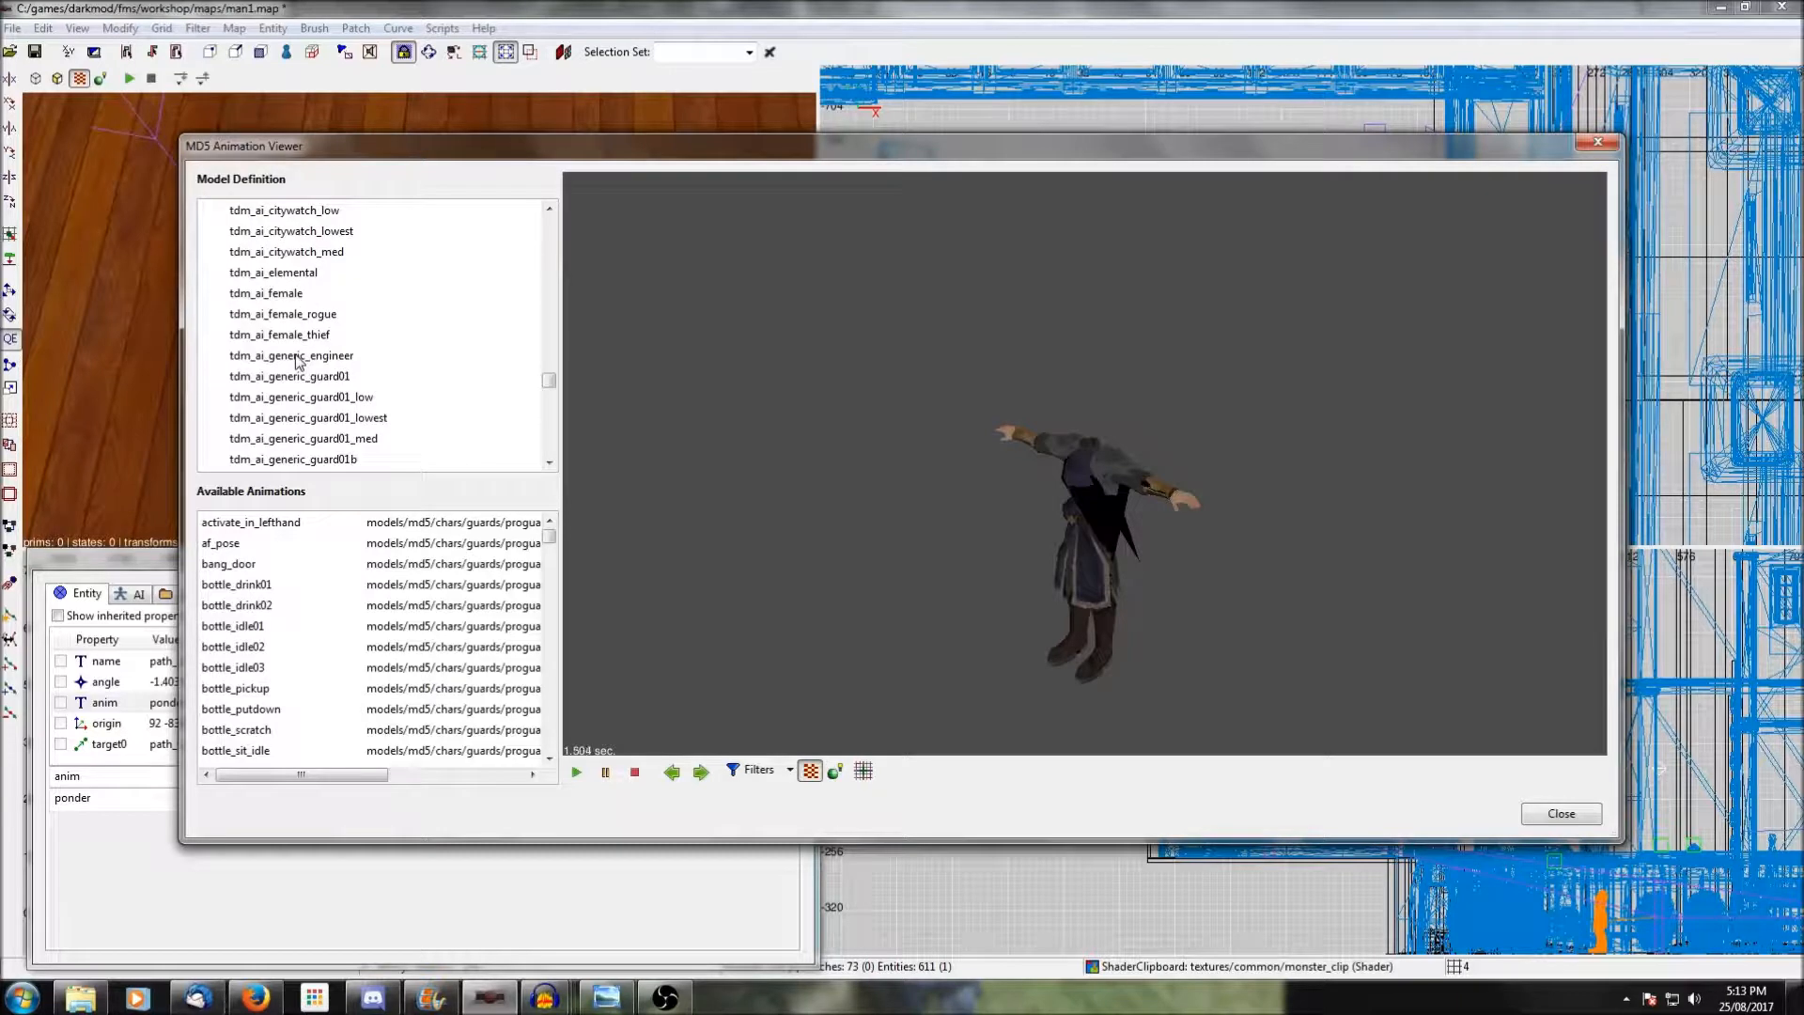
left_click(299, 357)
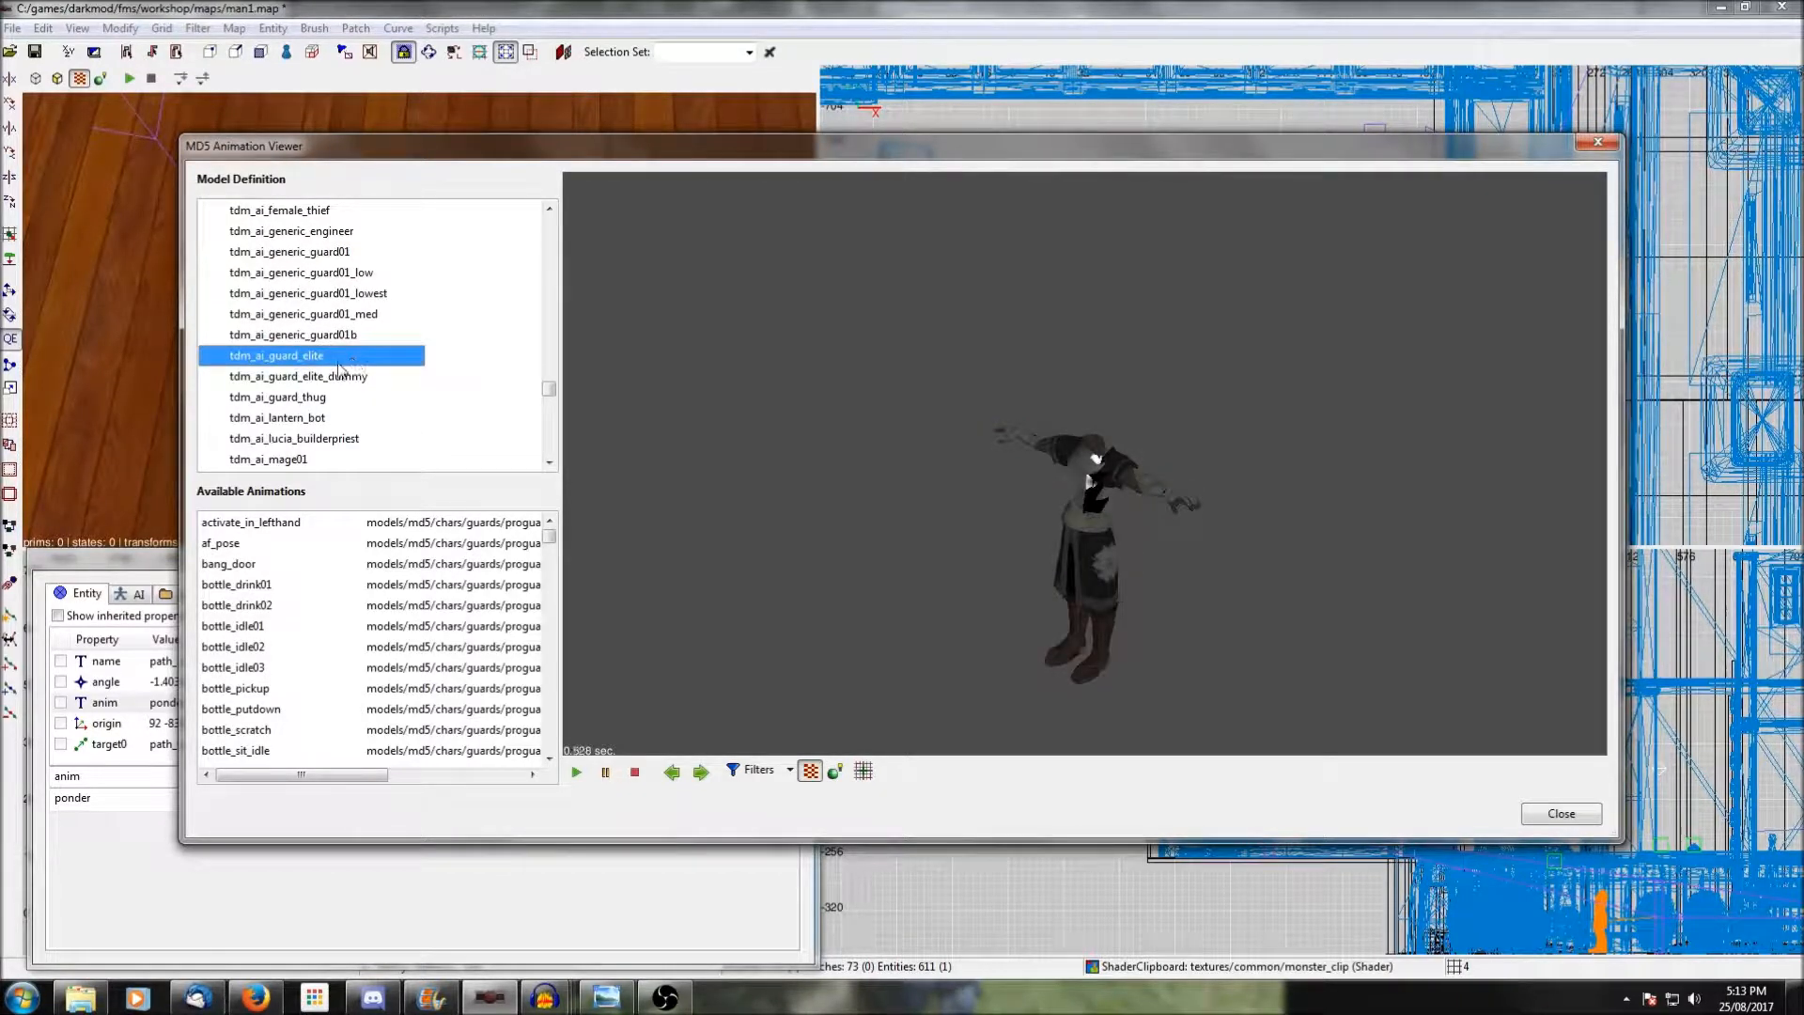
left_click_drag(1078, 504, 1144, 500)
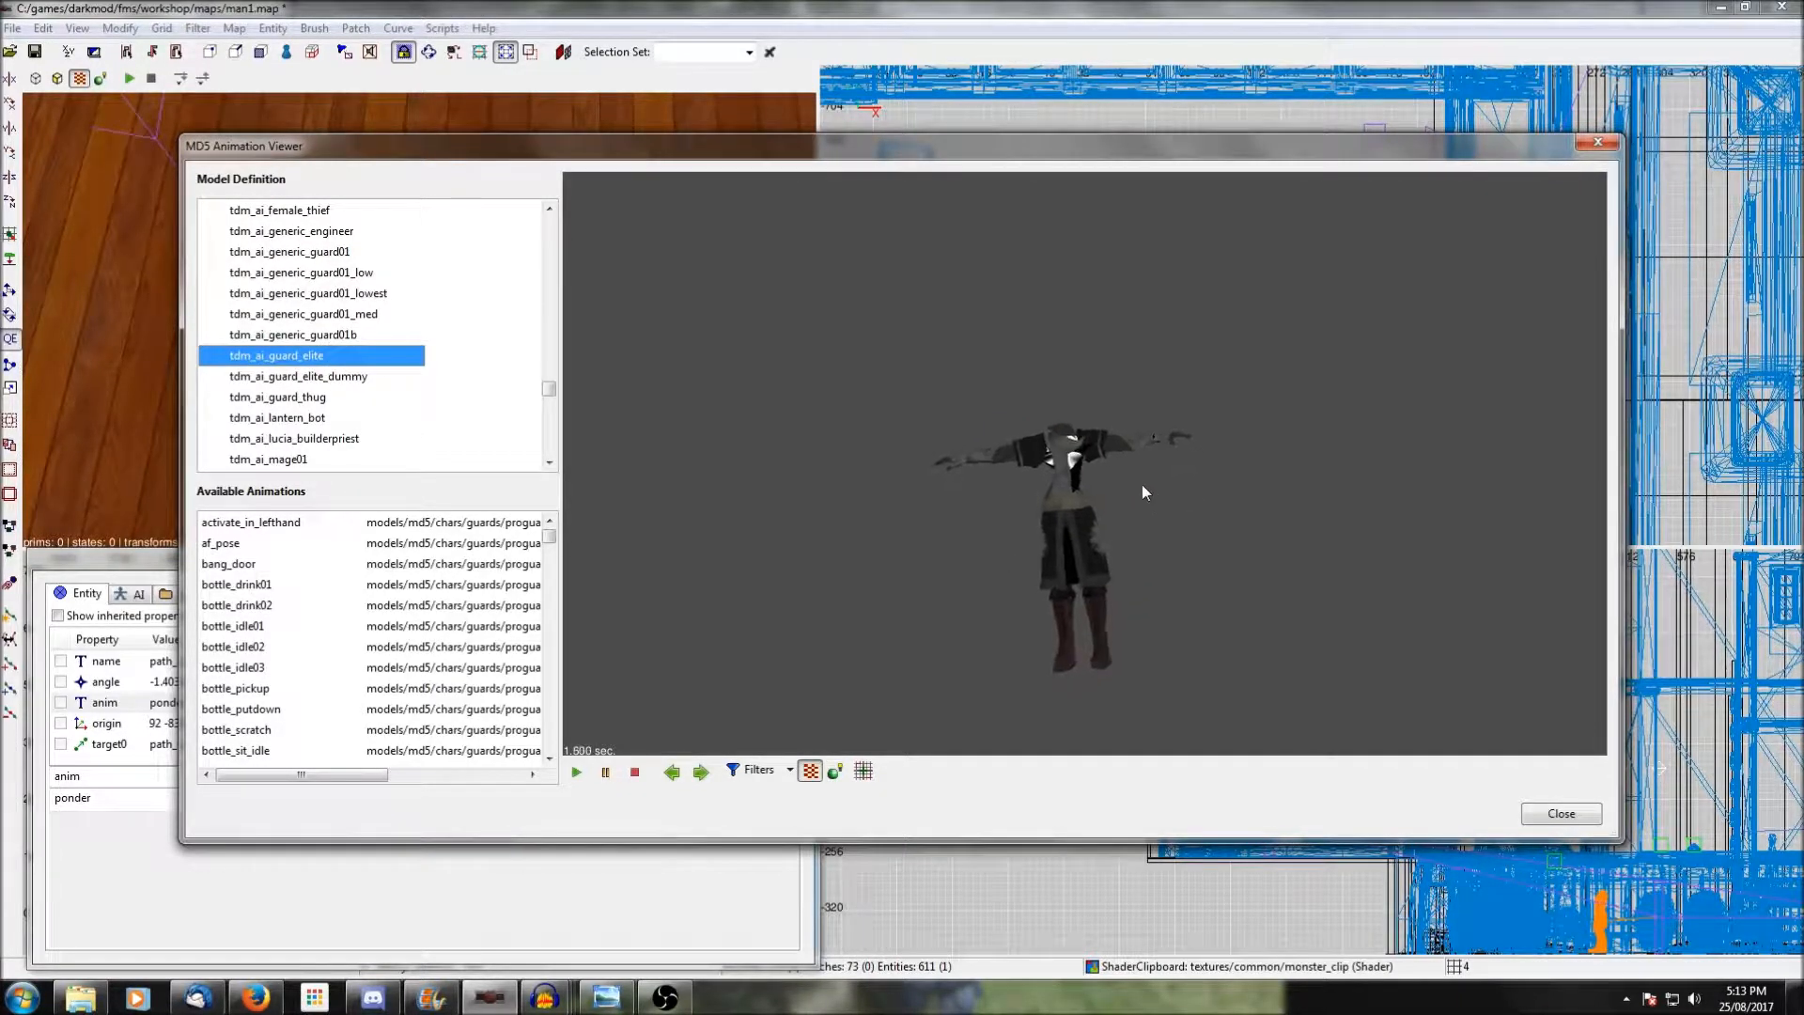
Preview the relight_med animation on the elite guard model.
scroll(310, 590, "down", 15)
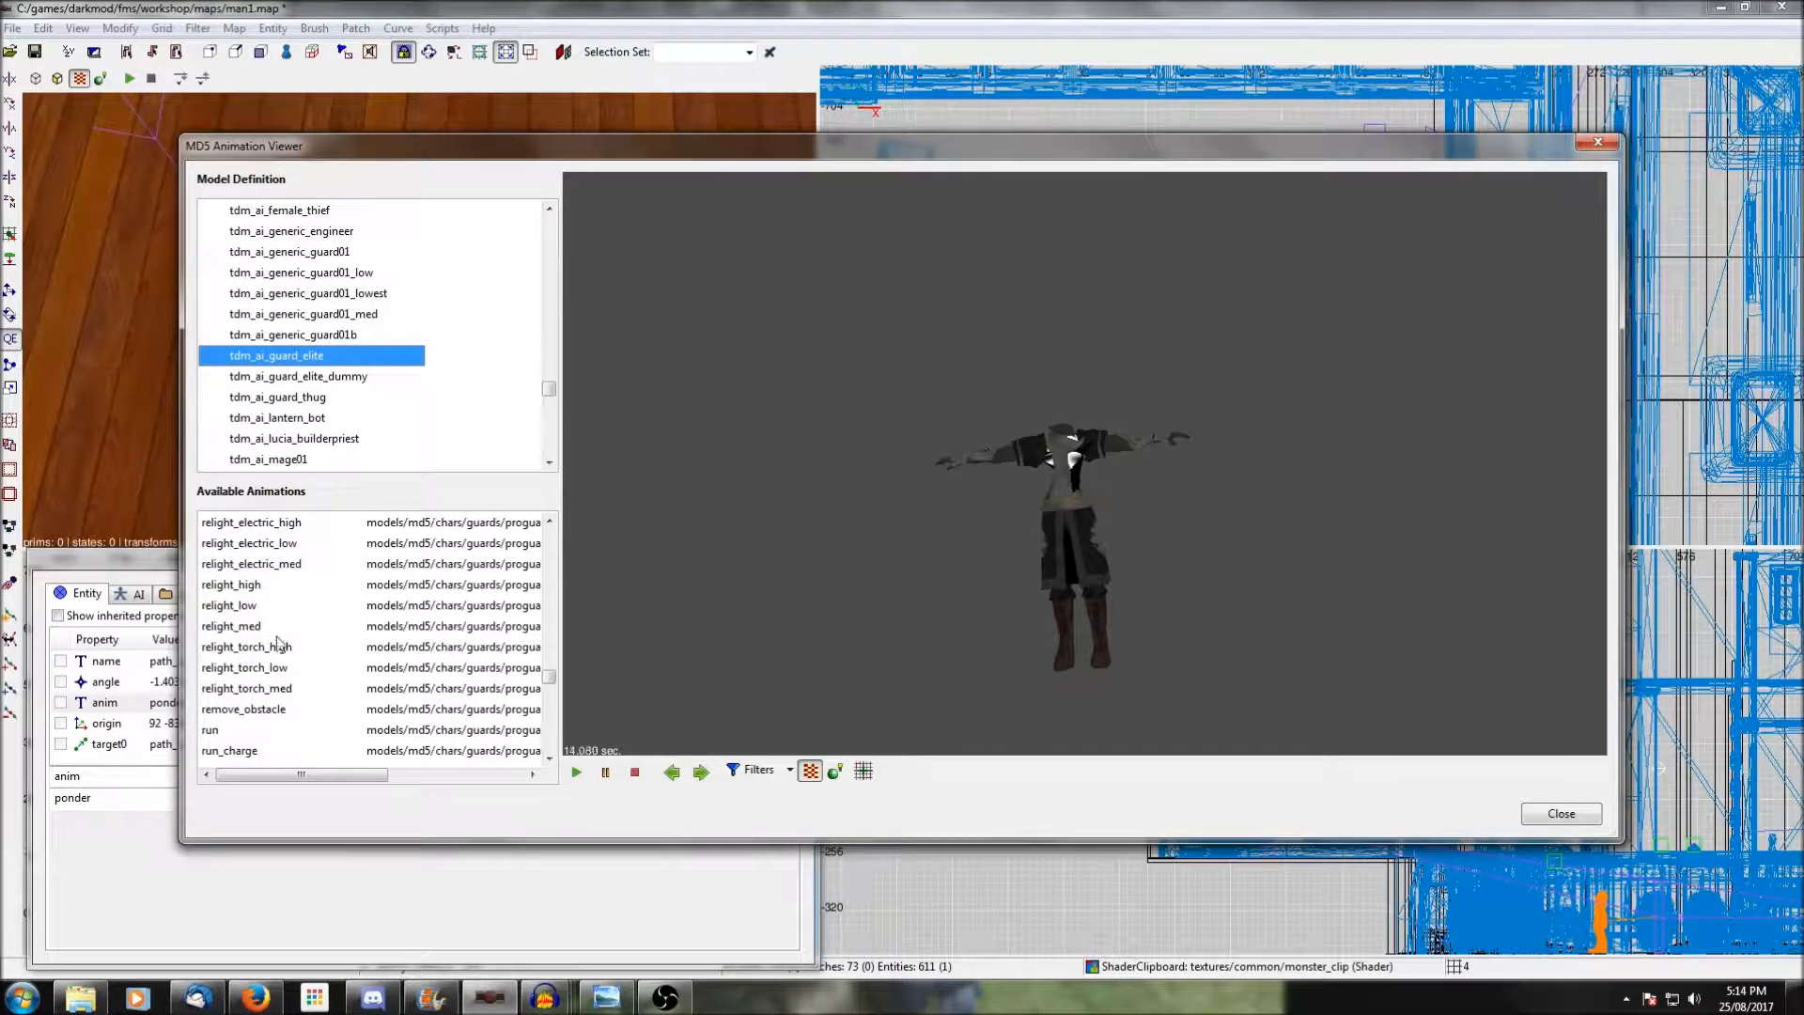
left_click(232, 606)
left_click(229, 627)
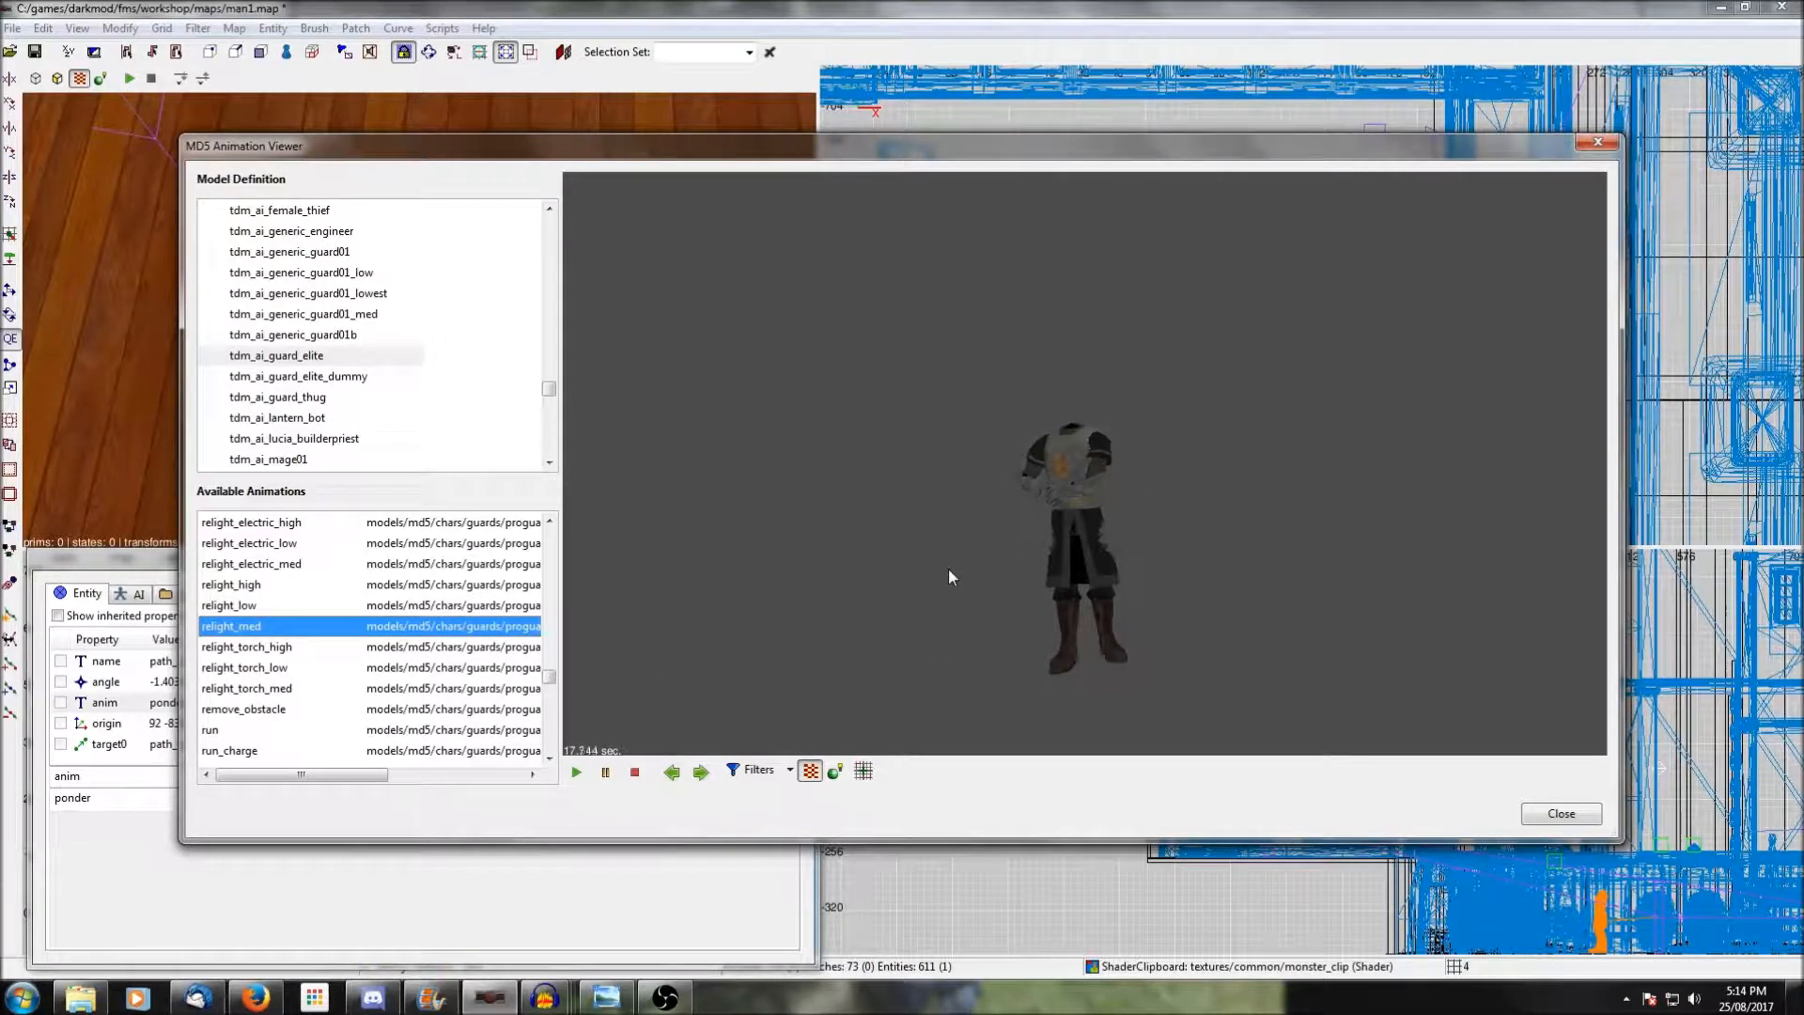
Preview the idle_shelf01 and idle_ponder animations on the elite guard model.
scroll(301, 620, "down", 3)
scroll(282, 639, "down", 2)
scroll(271, 653, "down", 2)
scroll(301, 678, "down", 3)
scroll(300, 679, "up", 10)
scroll(301, 679, "up", 10)
scroll(301, 678, "down", 3)
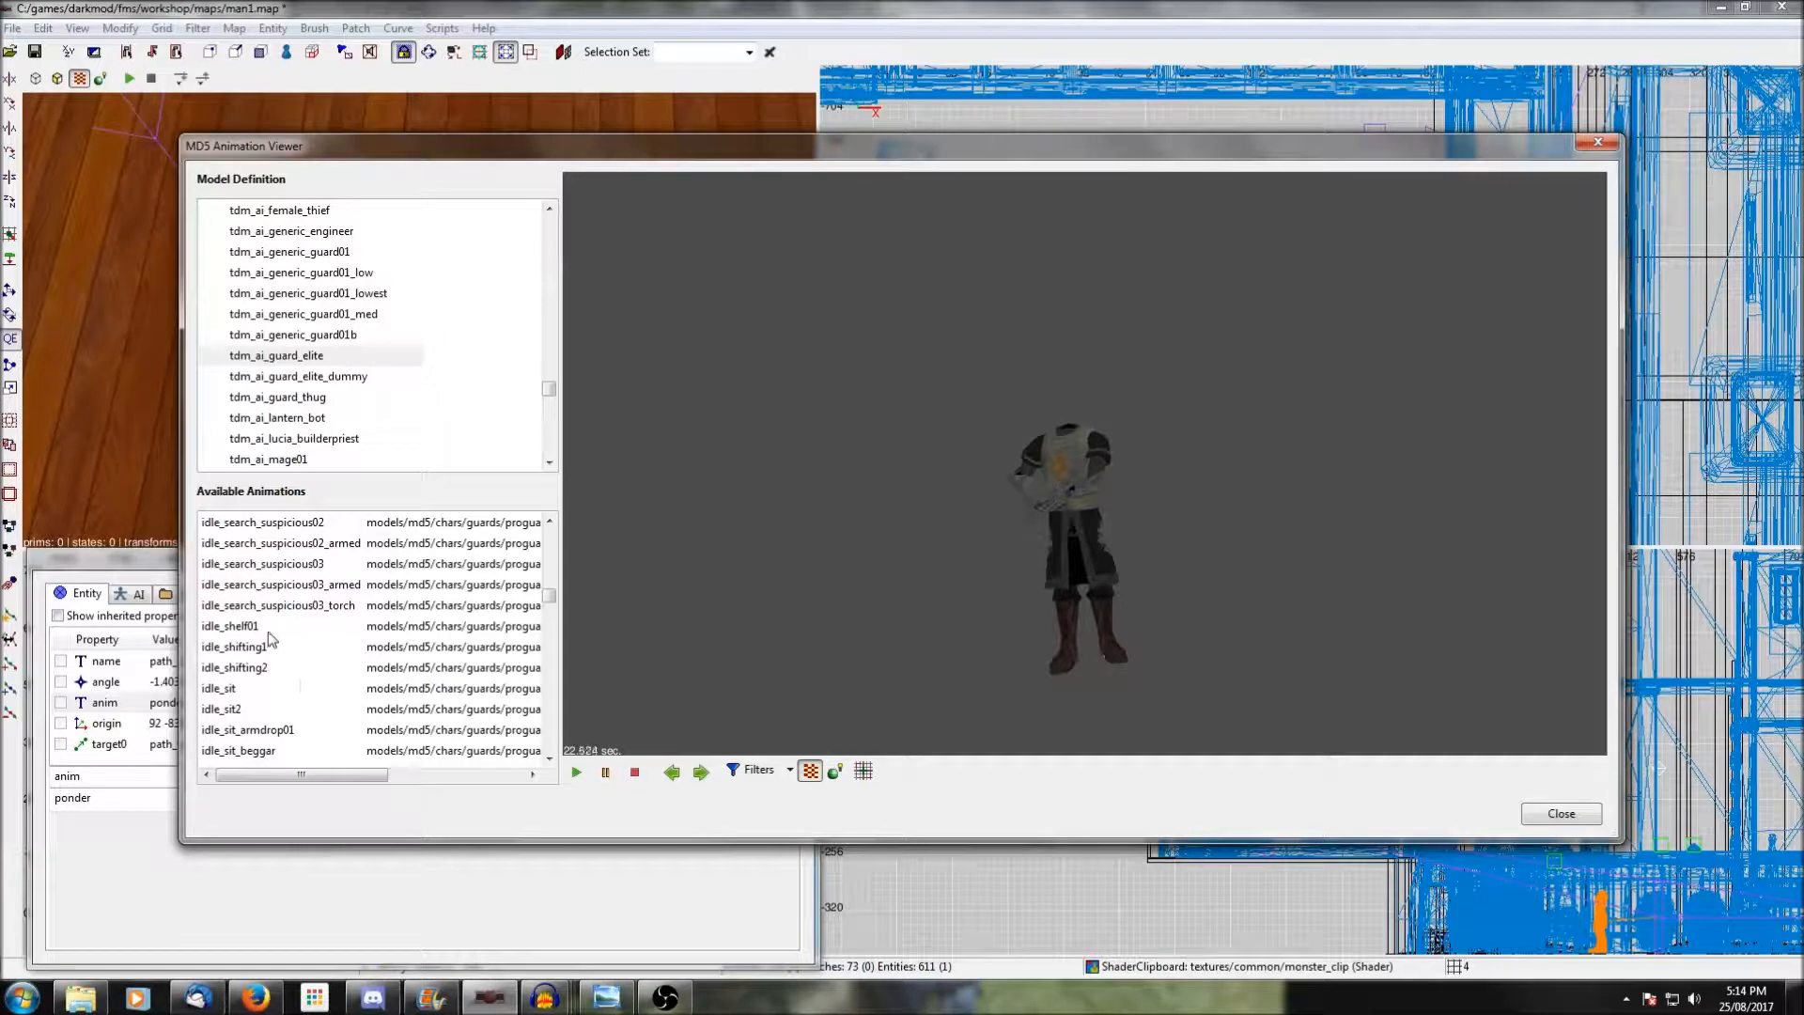
left_click(228, 627)
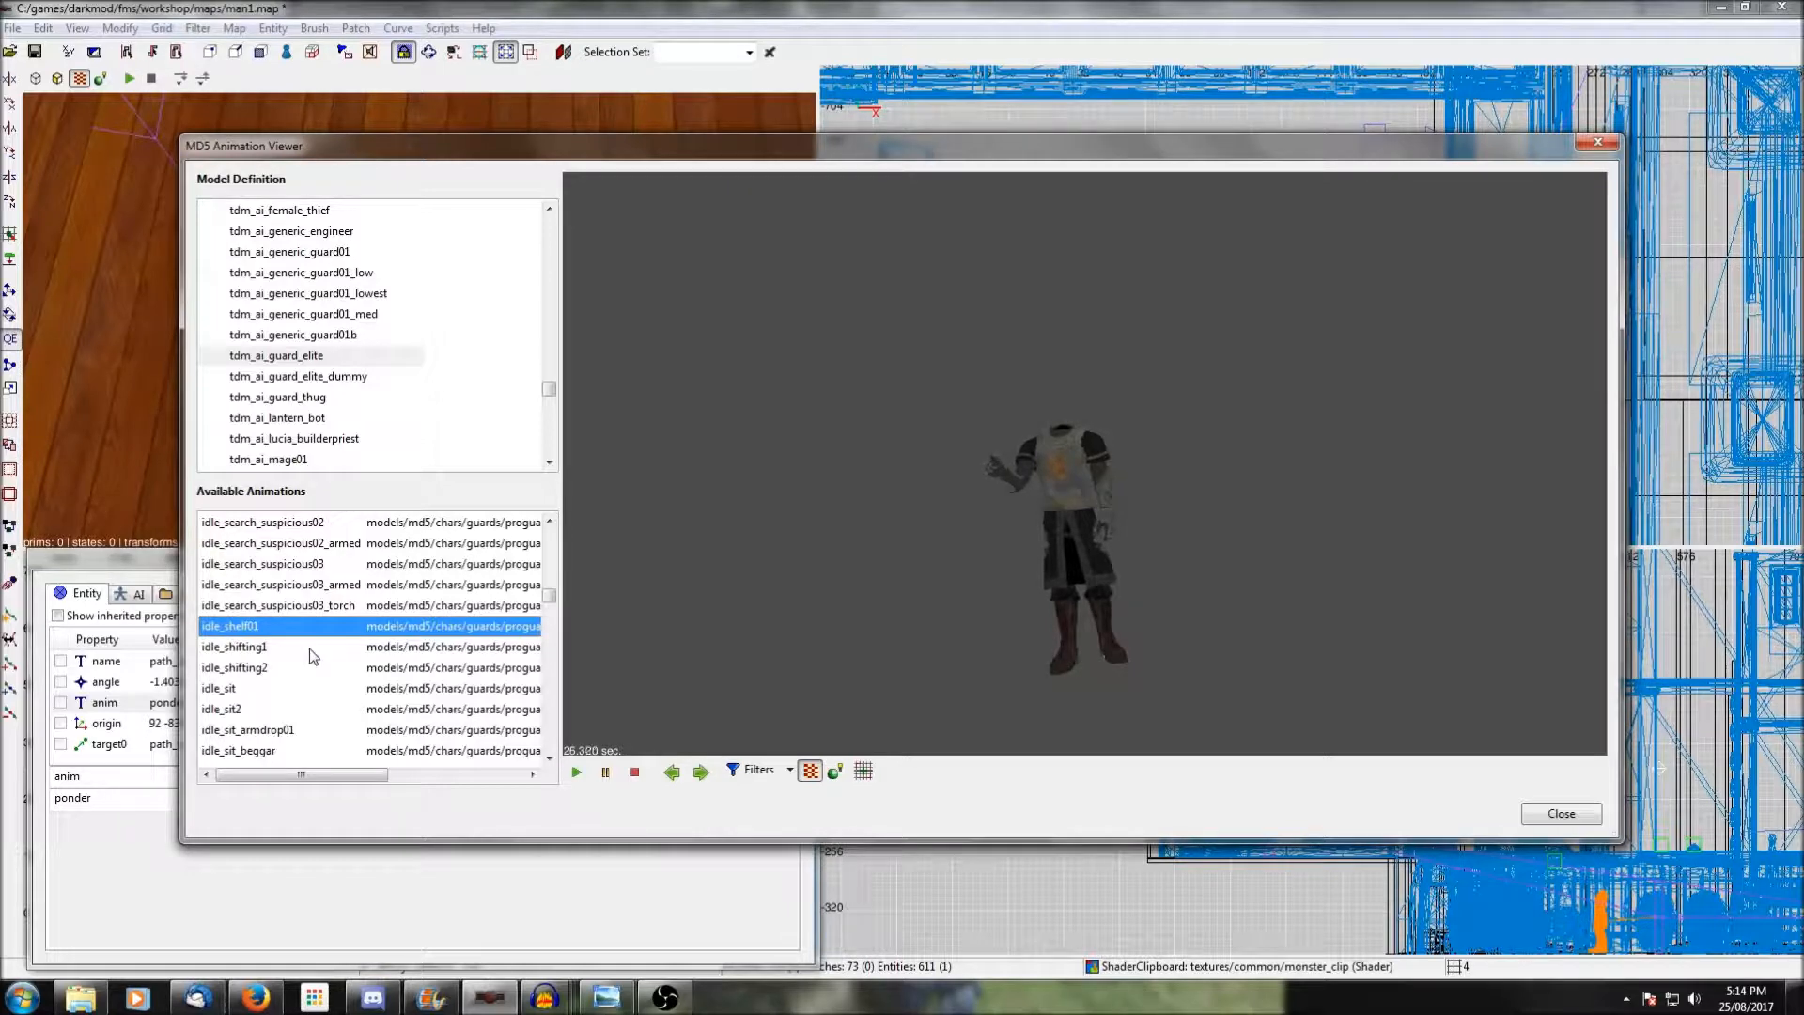
scroll(310, 654, "up", 2)
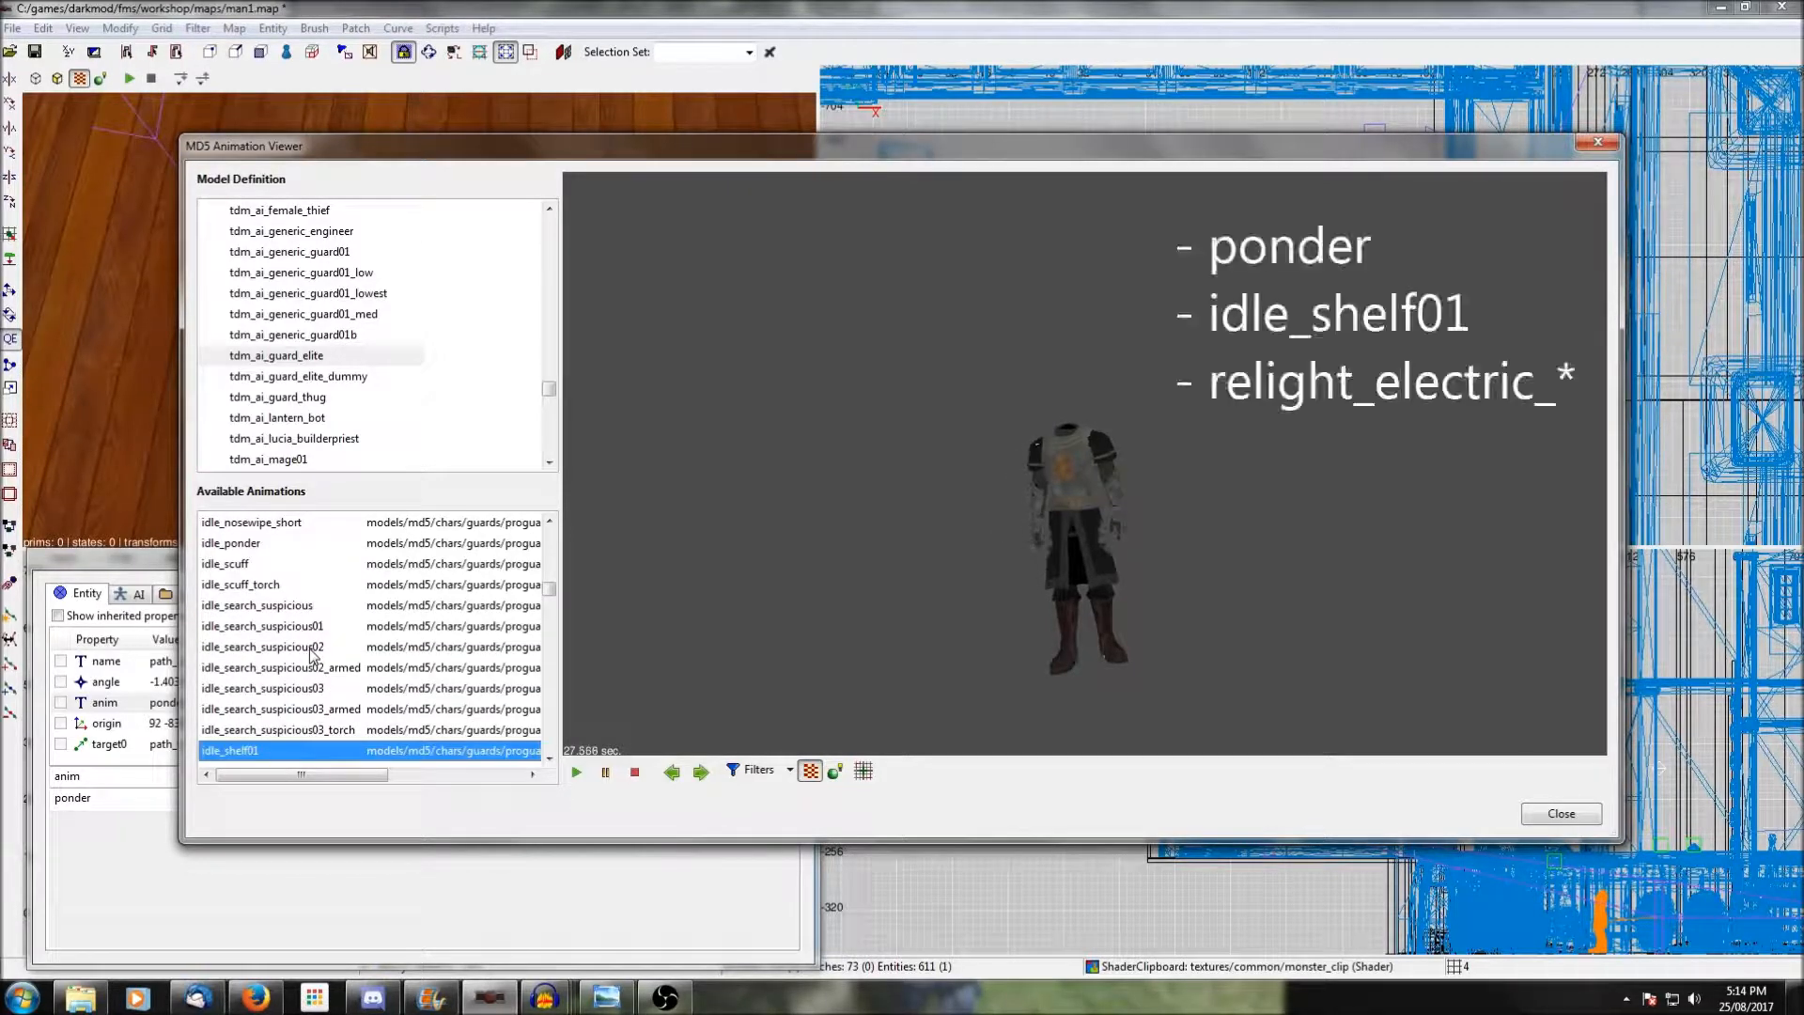
left_click(241, 545)
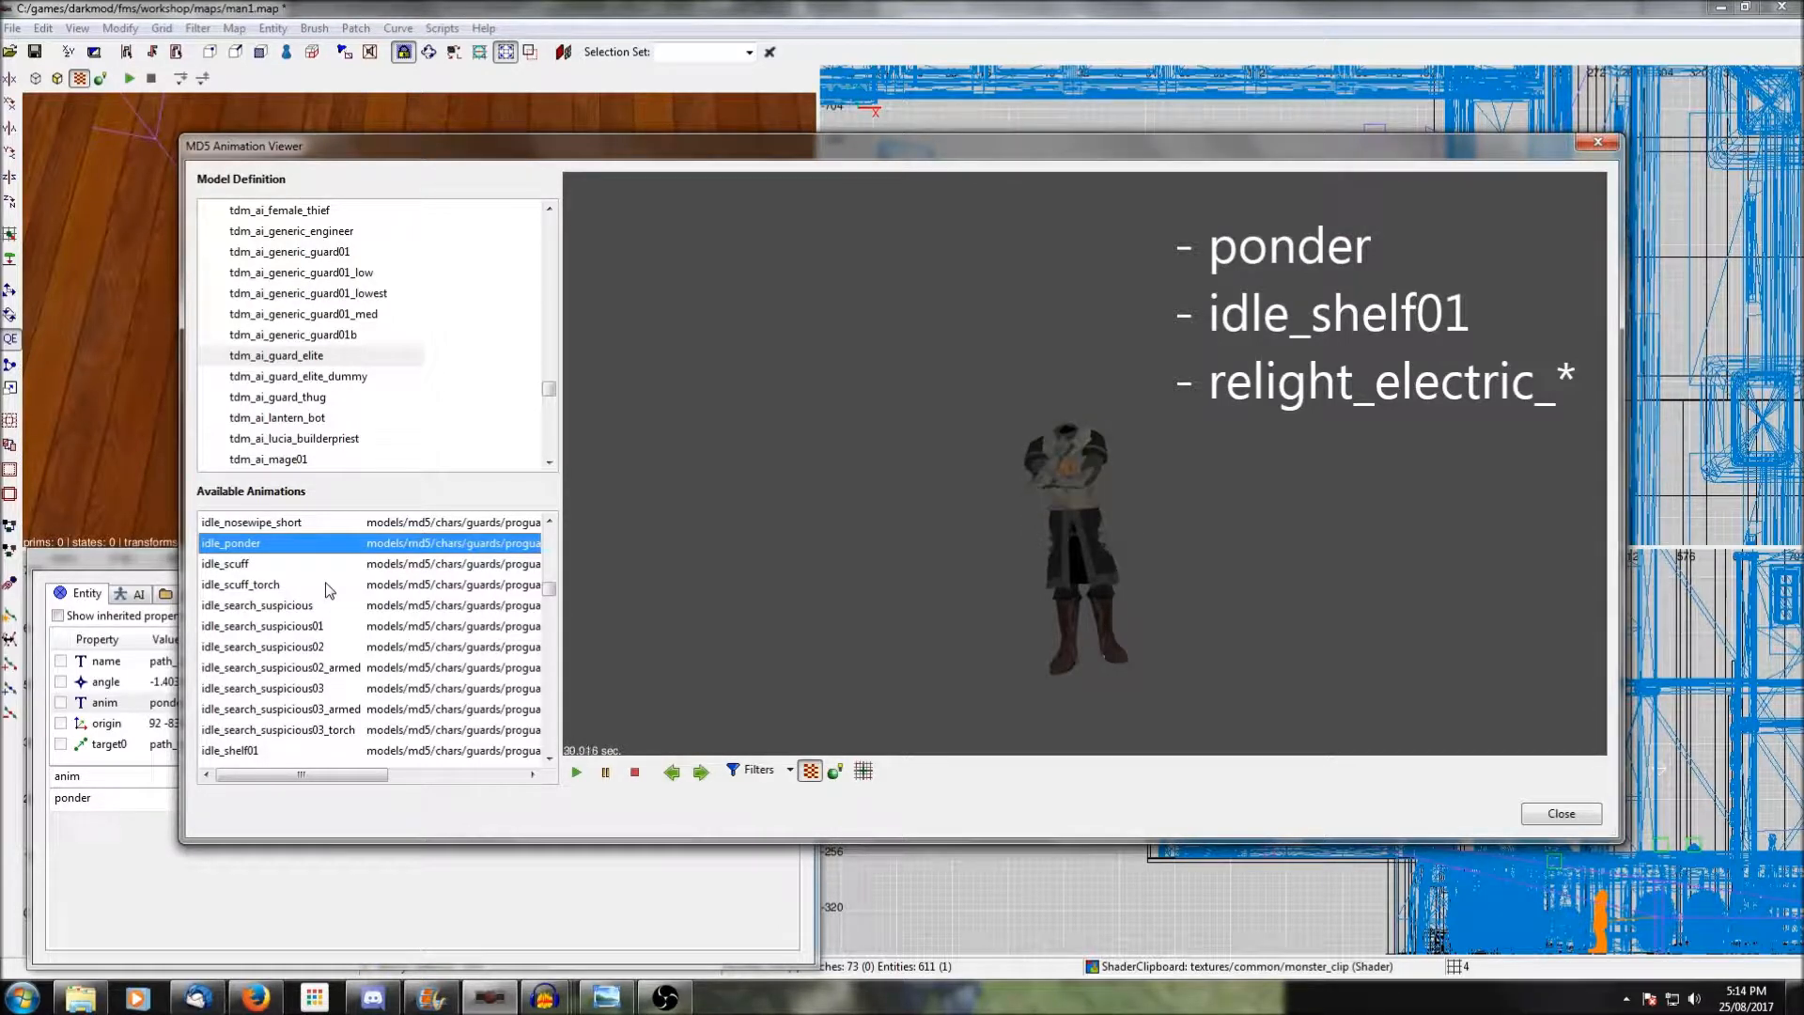
Preview the relight_electric_high animation on the guard model and close the animation viewer.
scroll(328, 589, "up", 2)
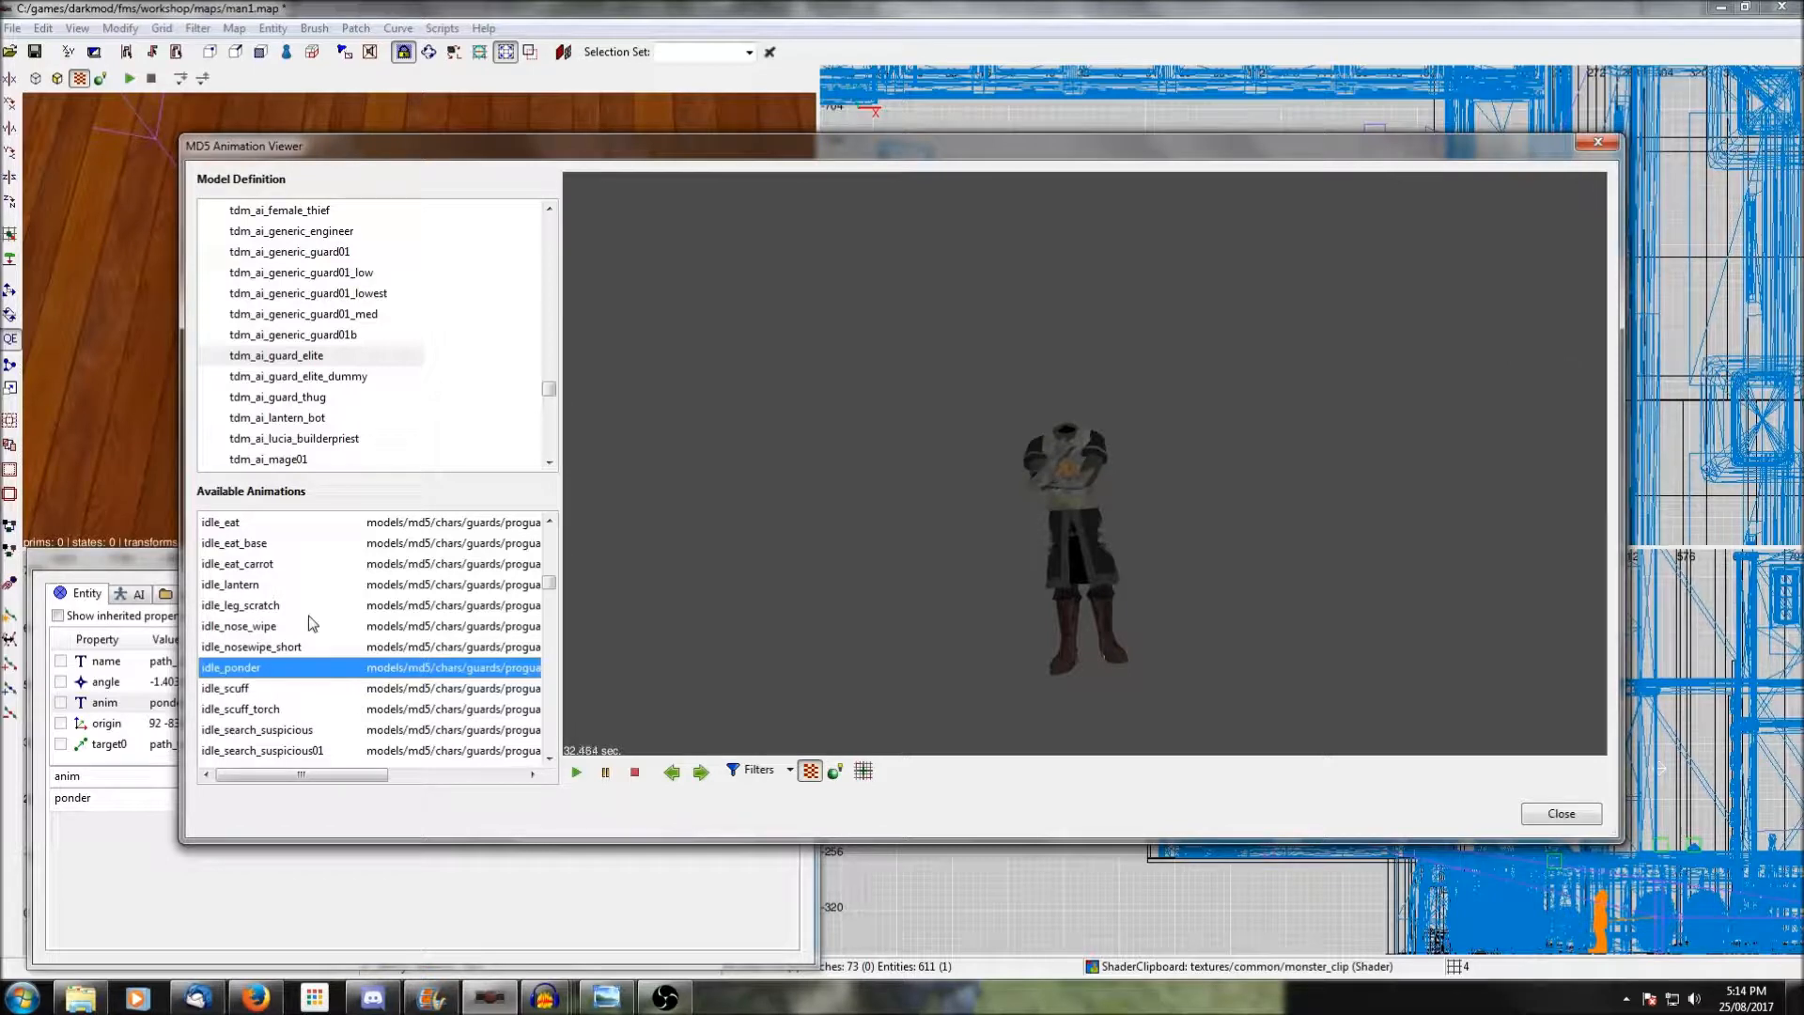
scroll(313, 623, "down", 6)
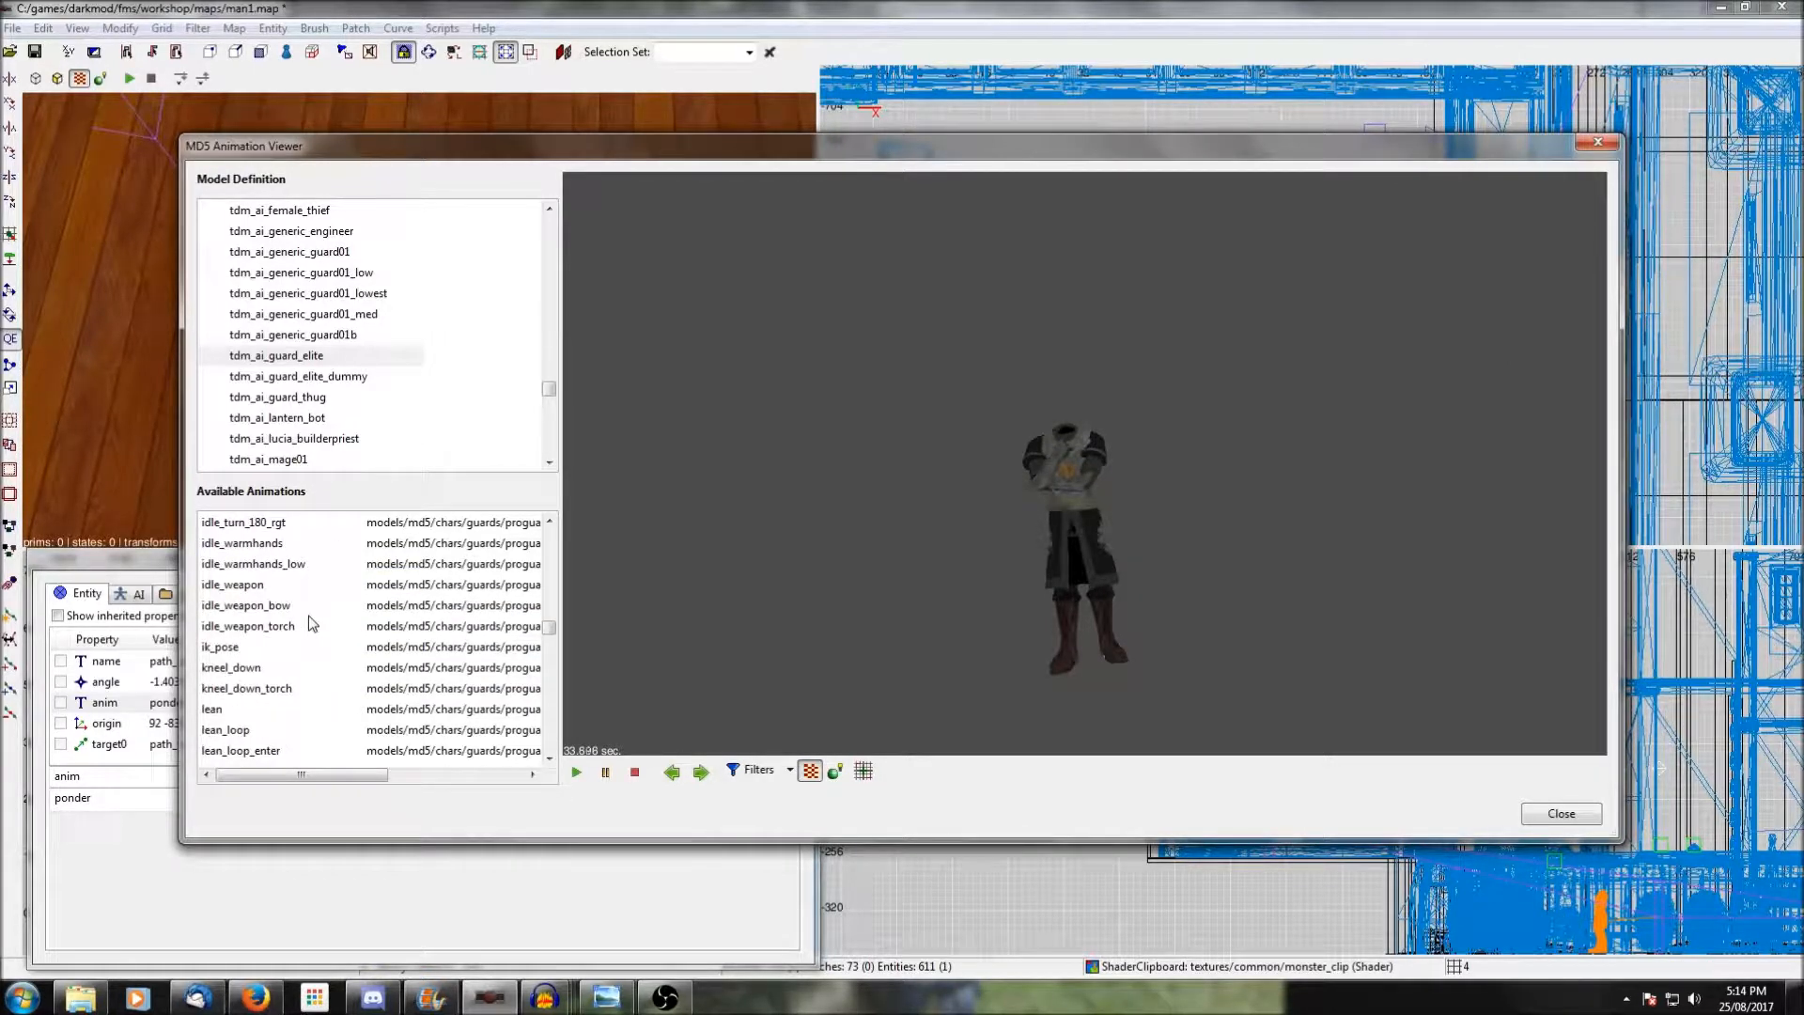
scroll(313, 624, "down", 10)
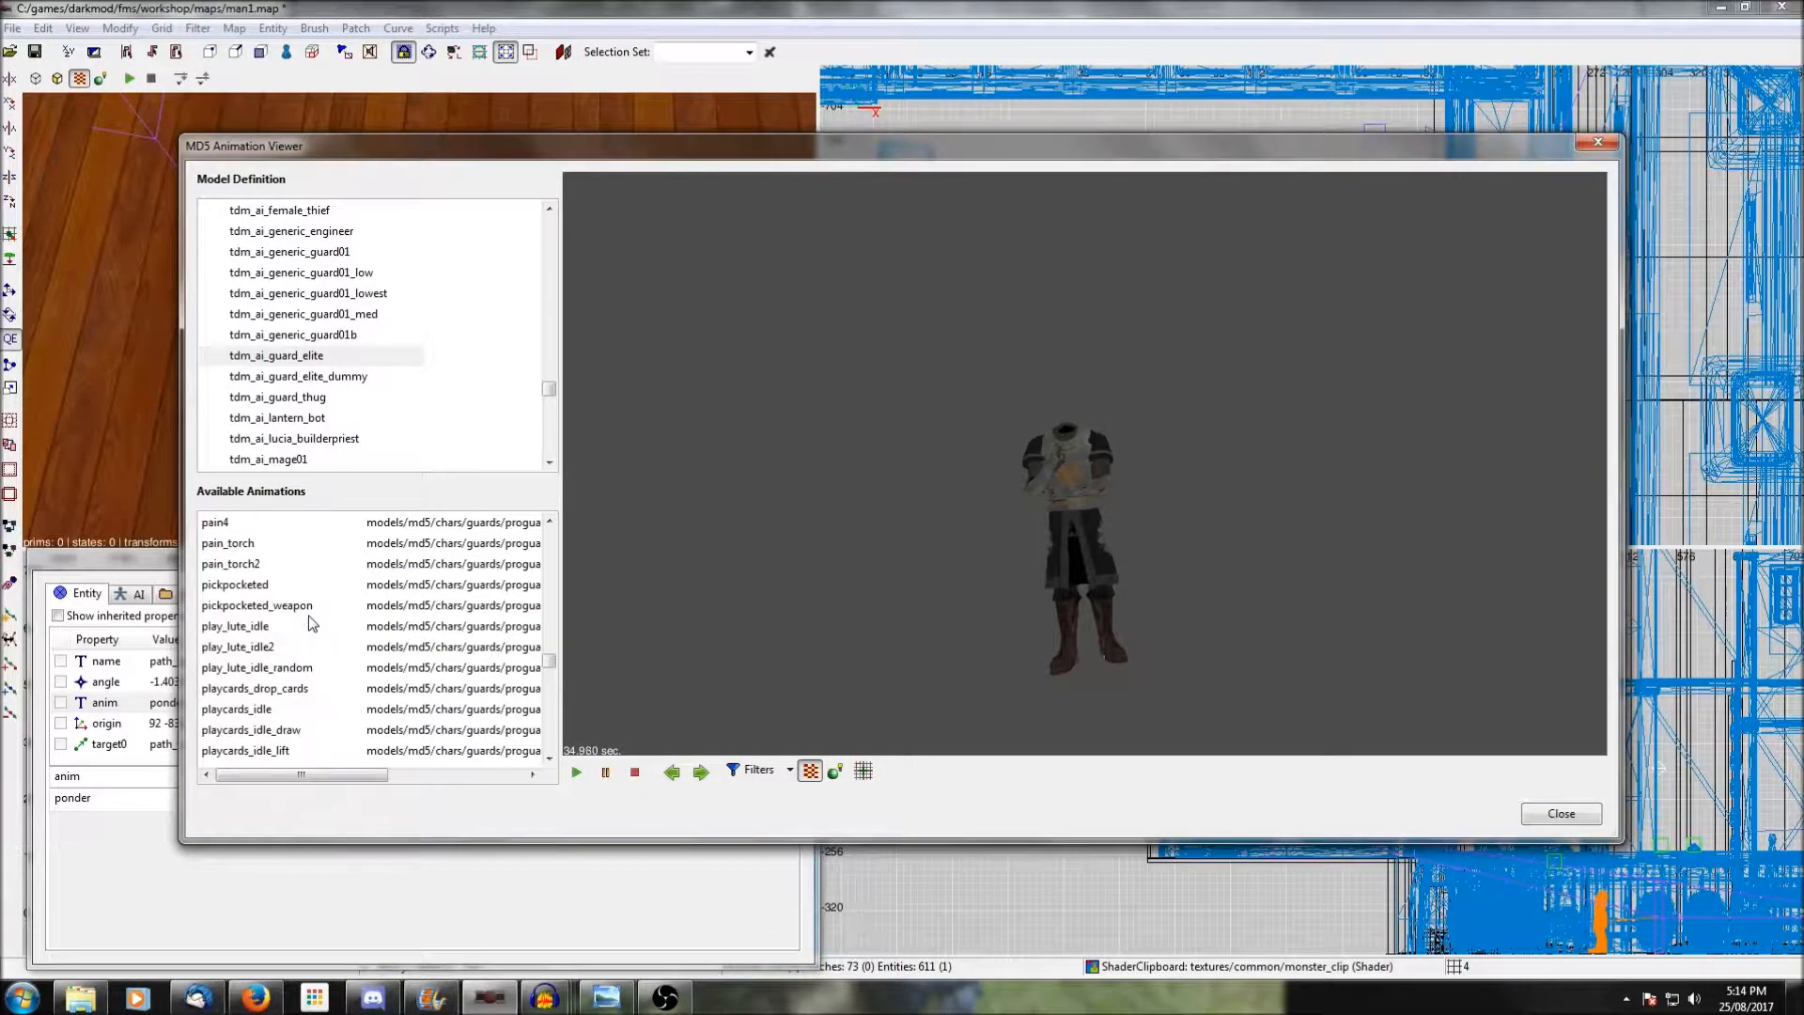
left_click(286, 586)
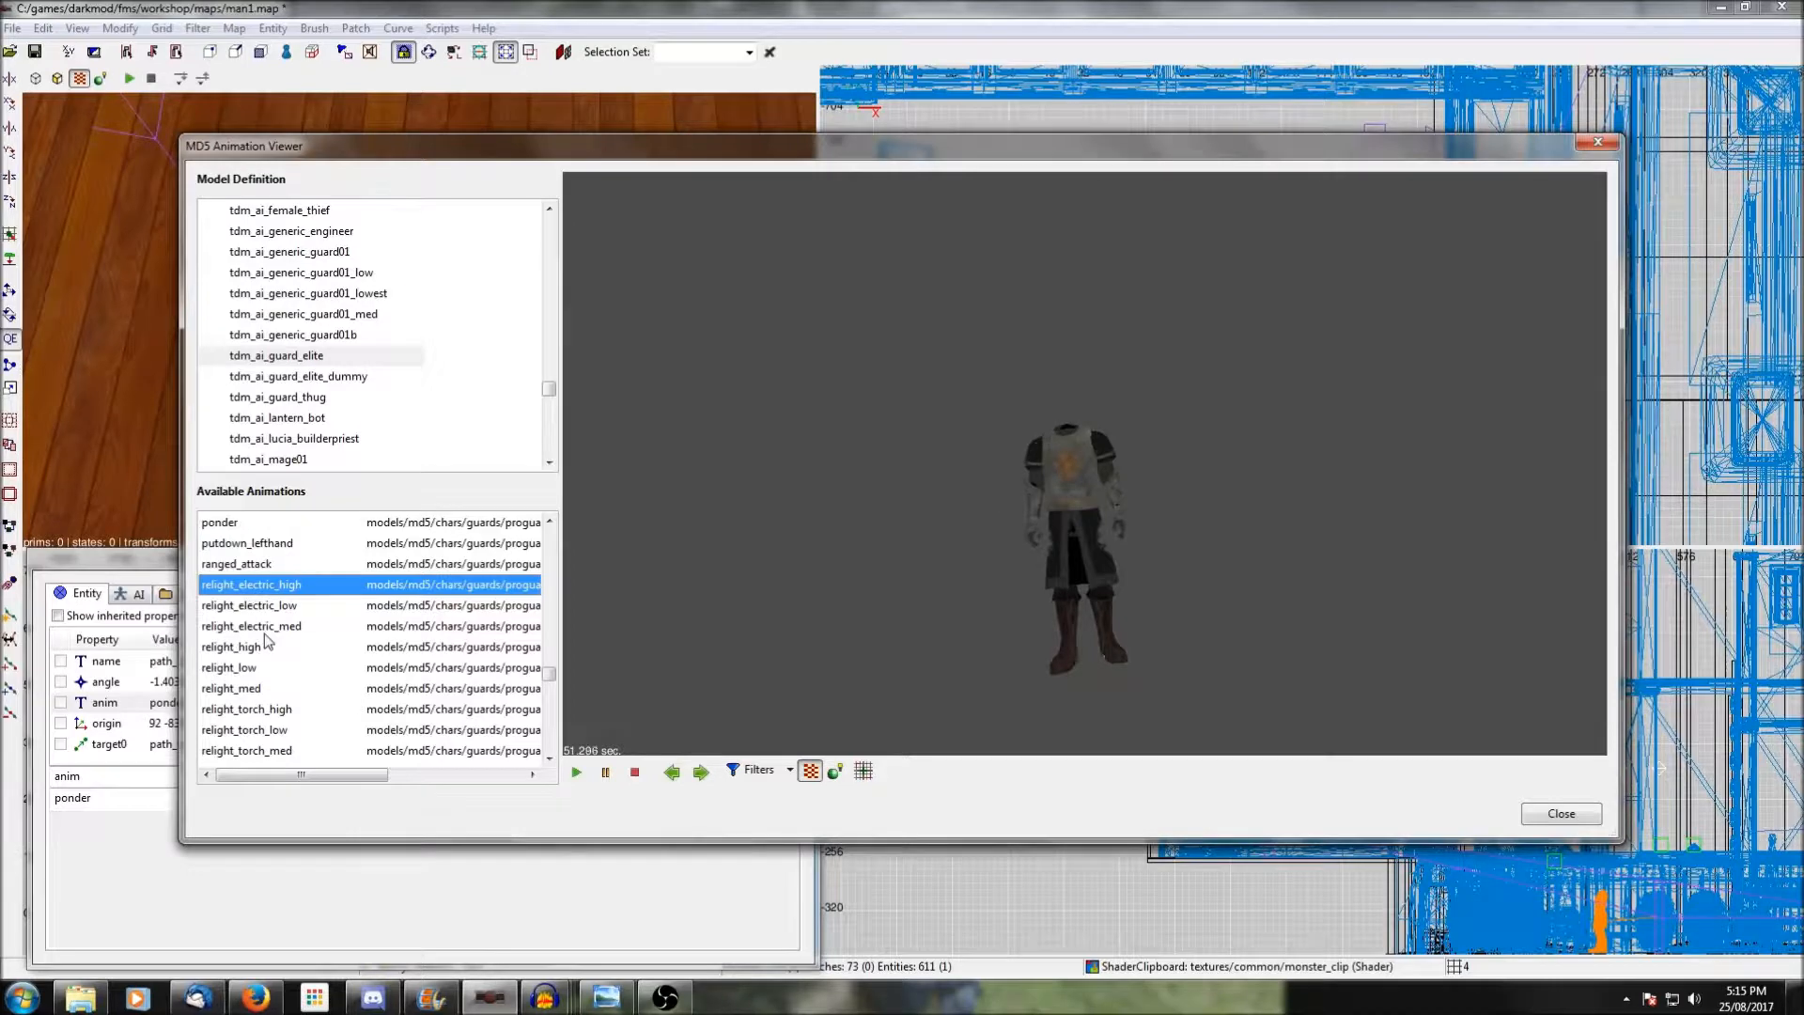
key("Escape")
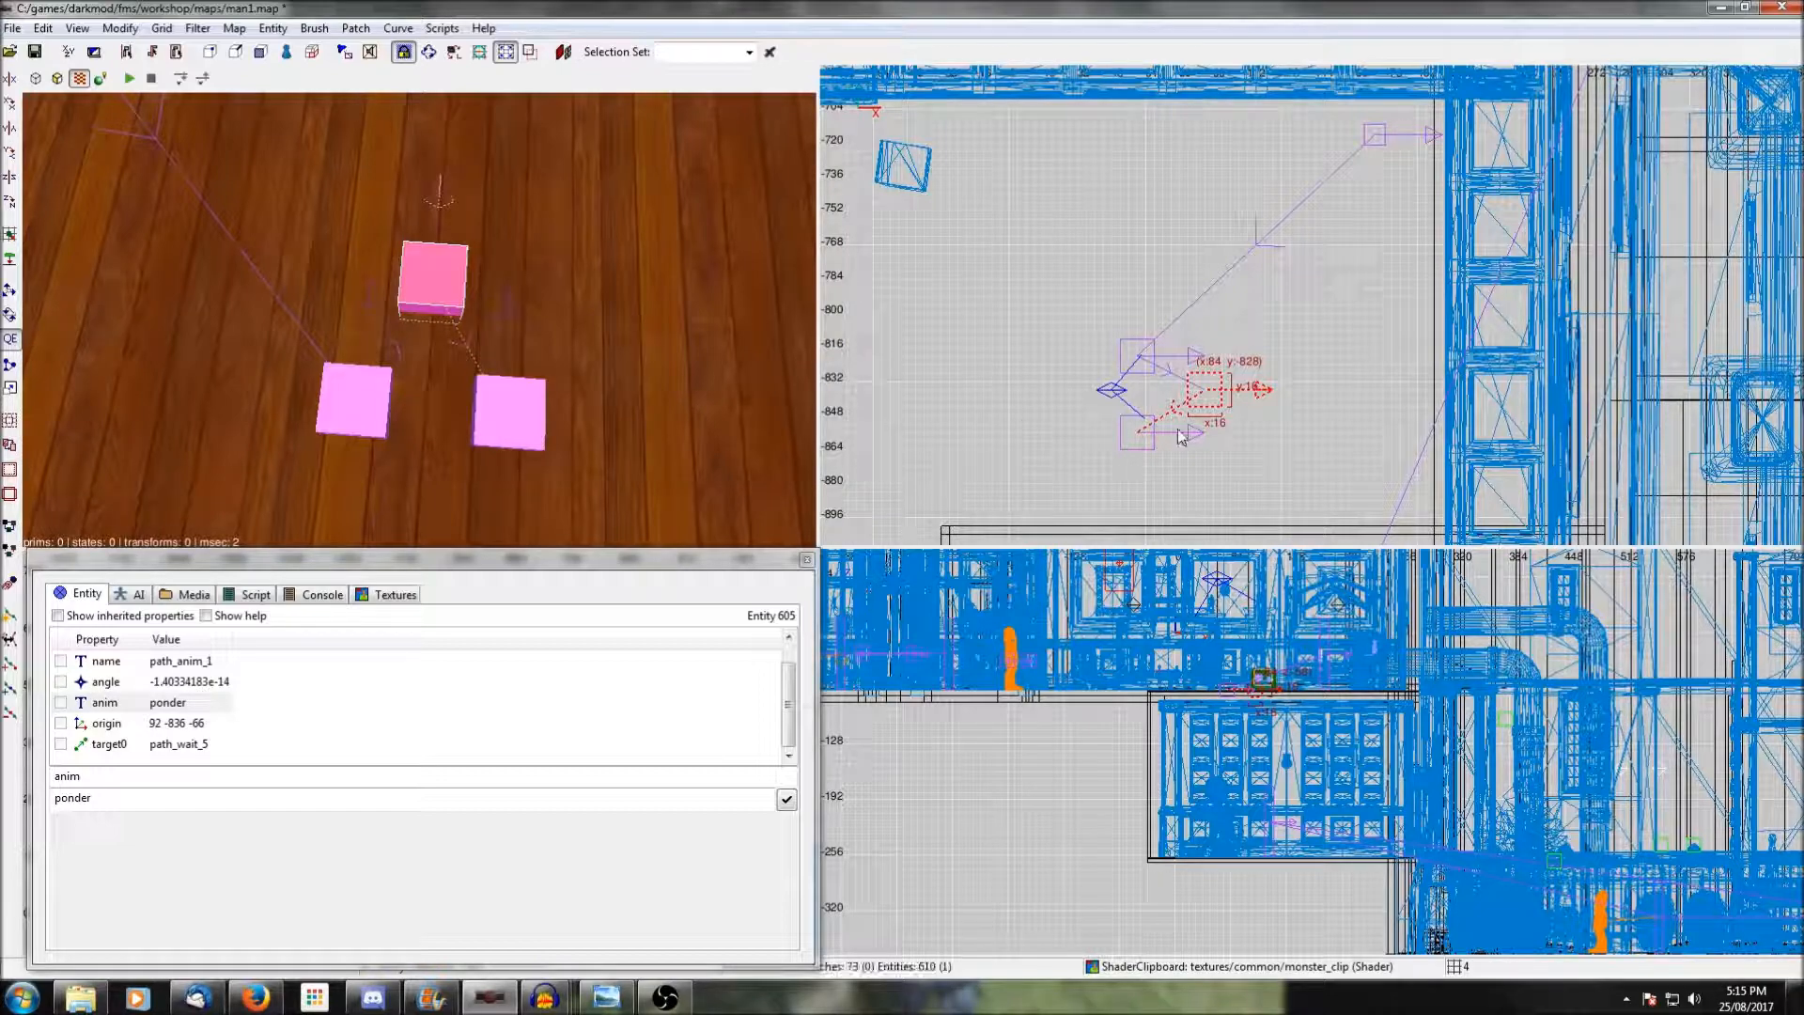
Rotate the ponder path_anim node about the vertical axis to an angle of 90 and deselect it.
right_click_drag(1375, 134, 1309, 158)
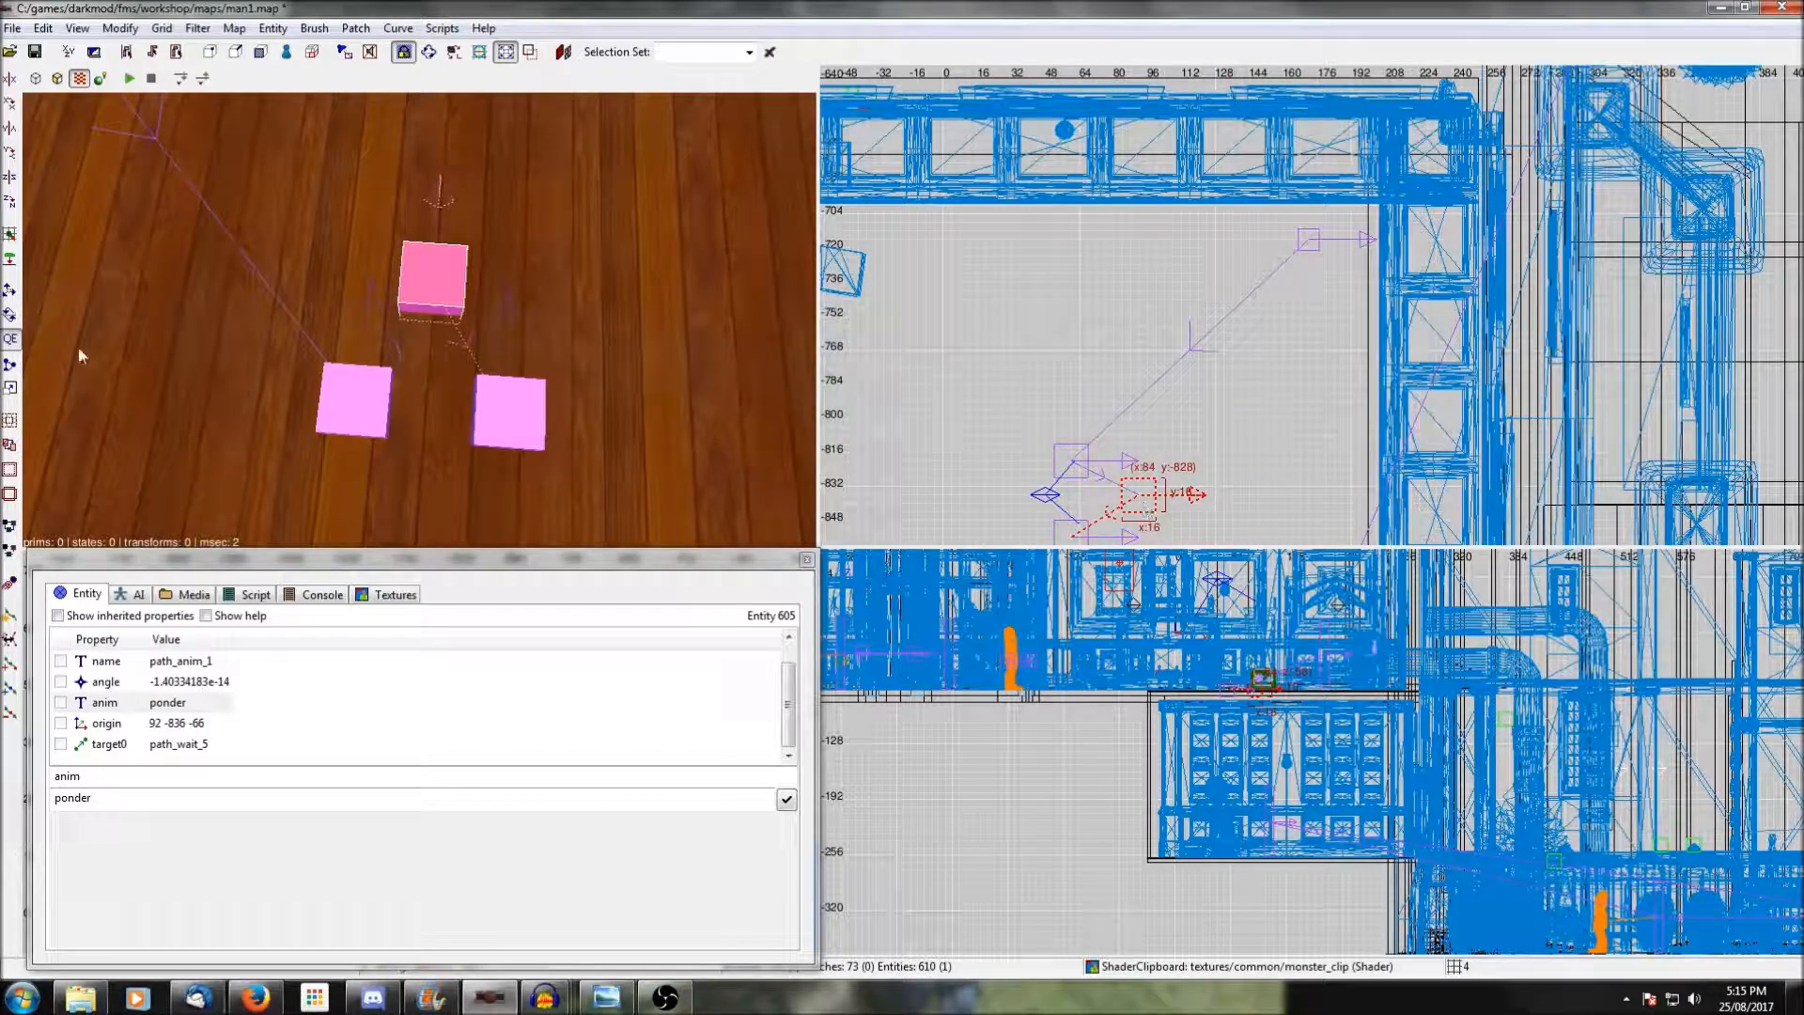
left_click(10, 201)
left_click(12, 203)
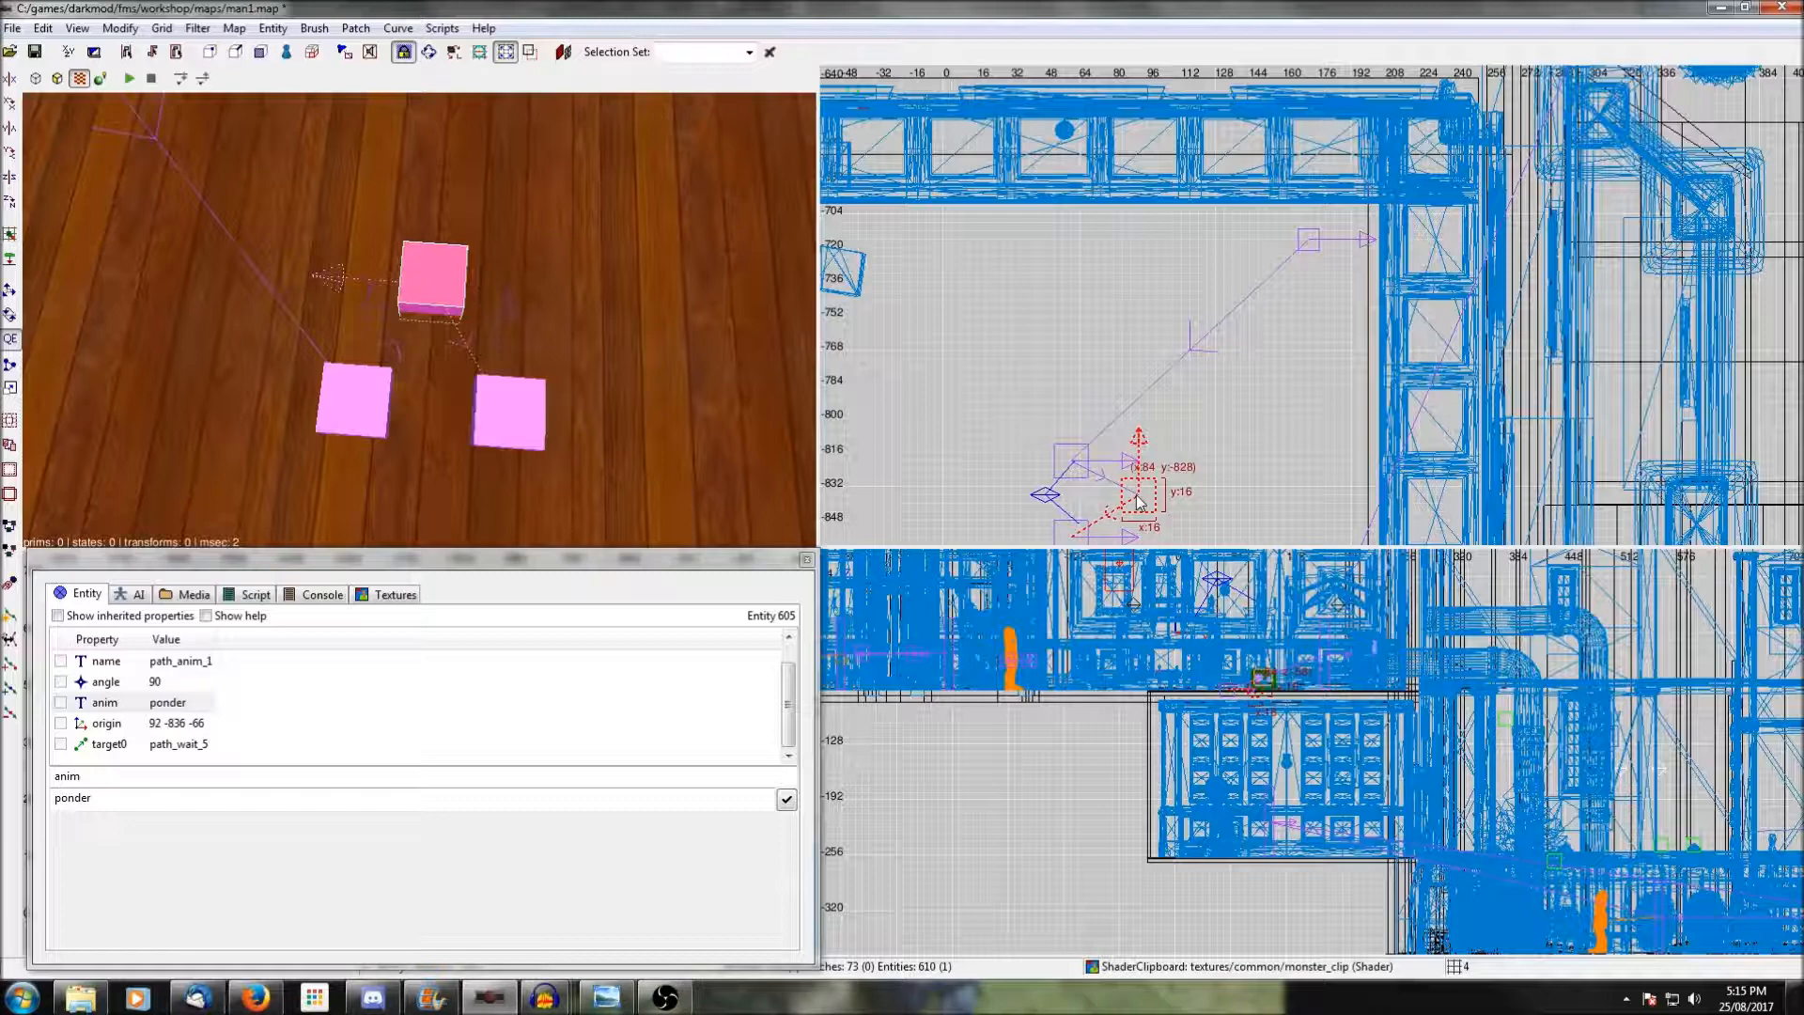
key("Escape")
Connect the path_wait_4 node in the corridor to the tall first RIT_ponder node in the room's corner, and clear the selection.
scroll(1138, 501, "down", 4)
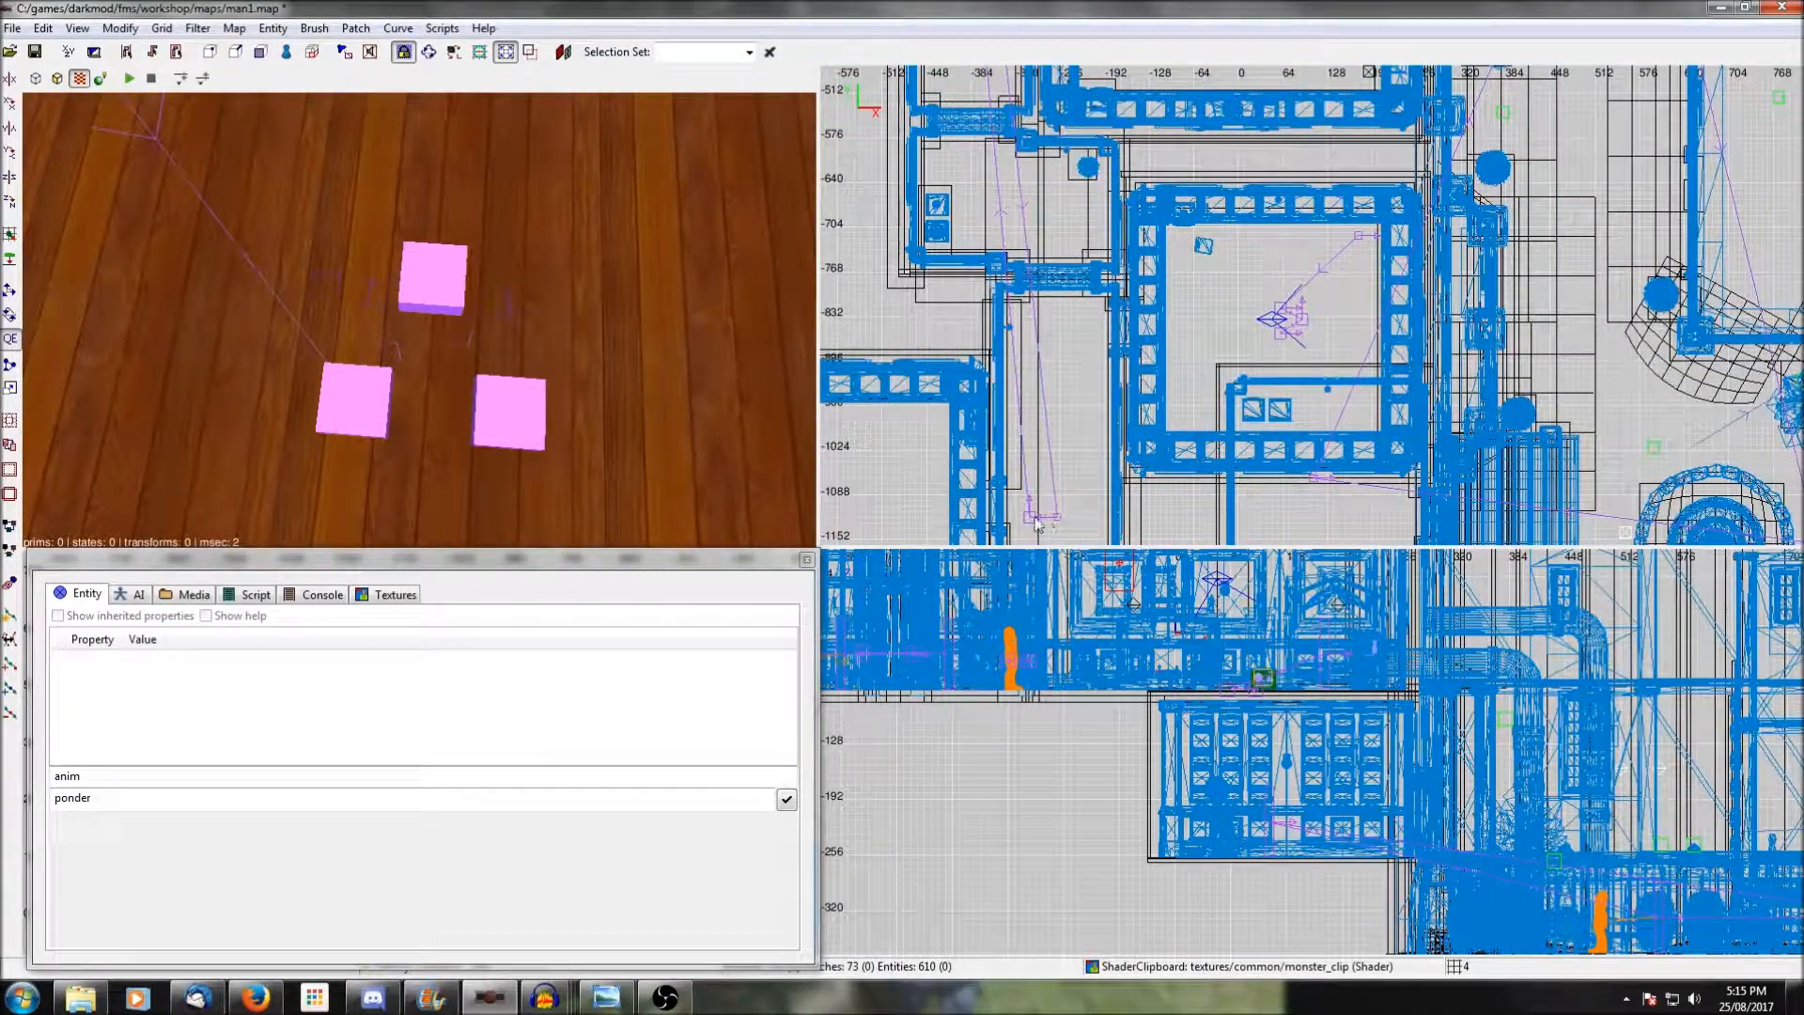
left_click(1033, 521)
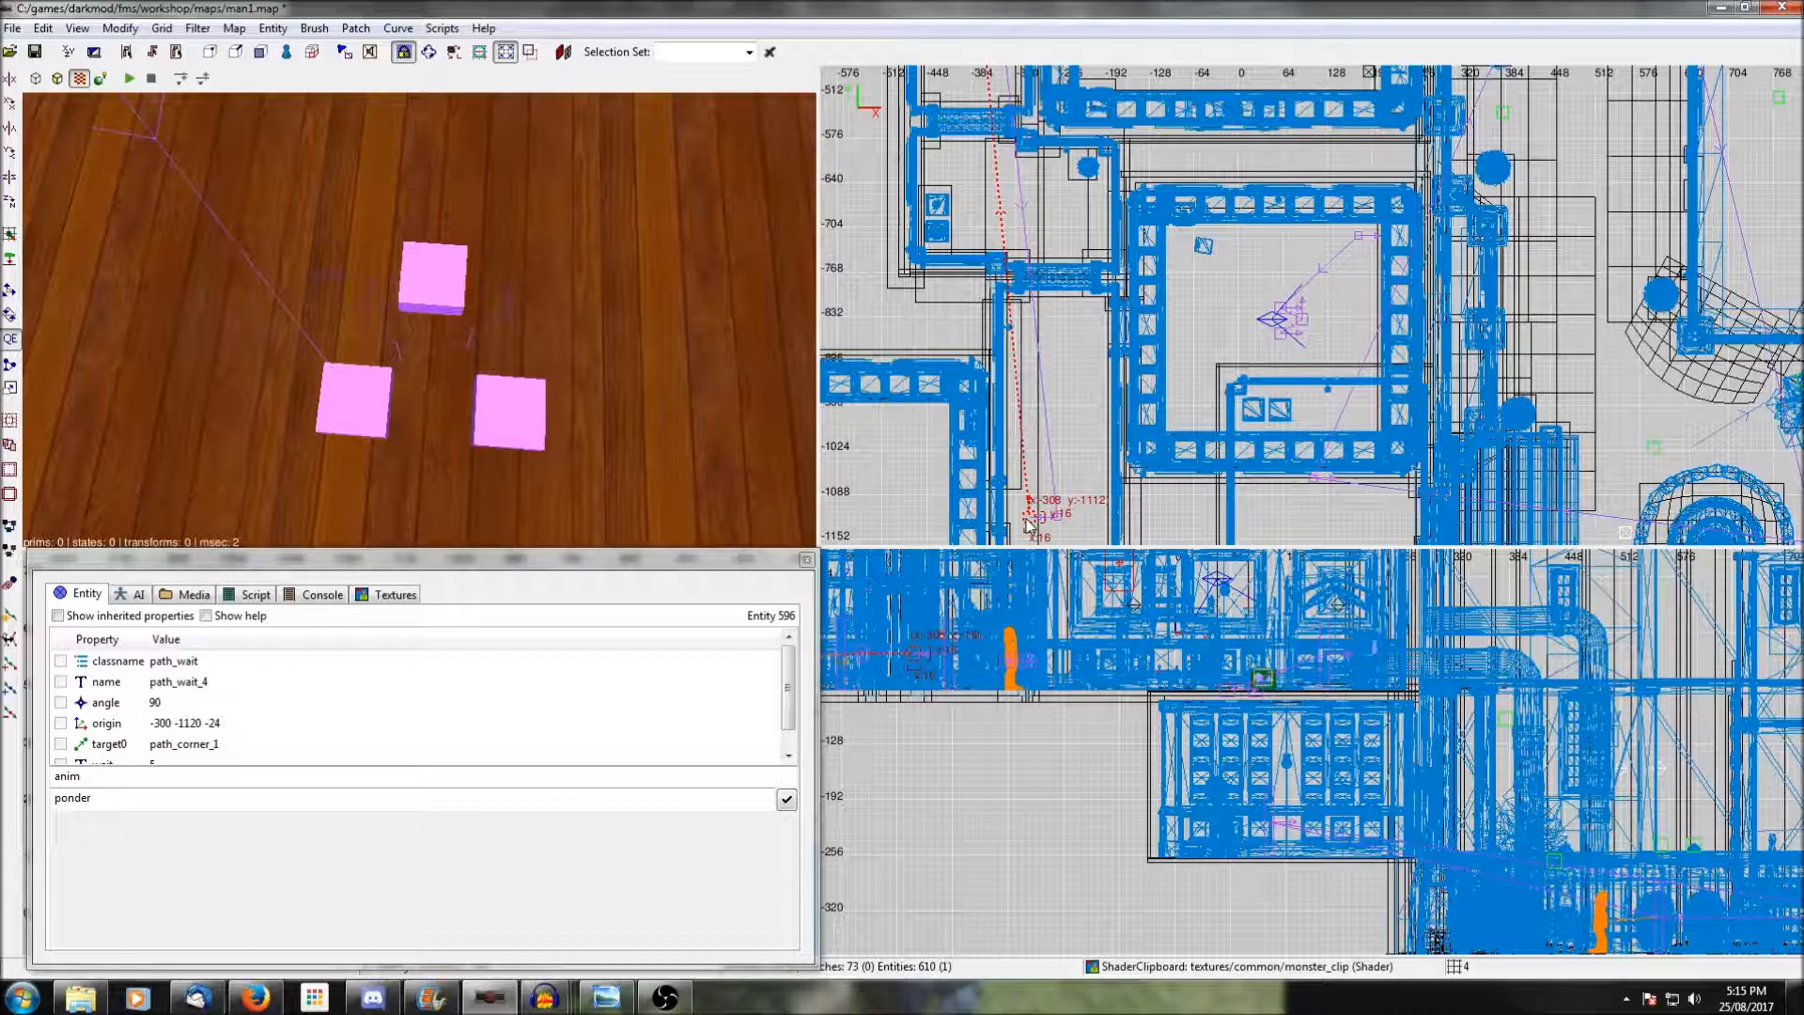
left_click(1357, 241, "shift")
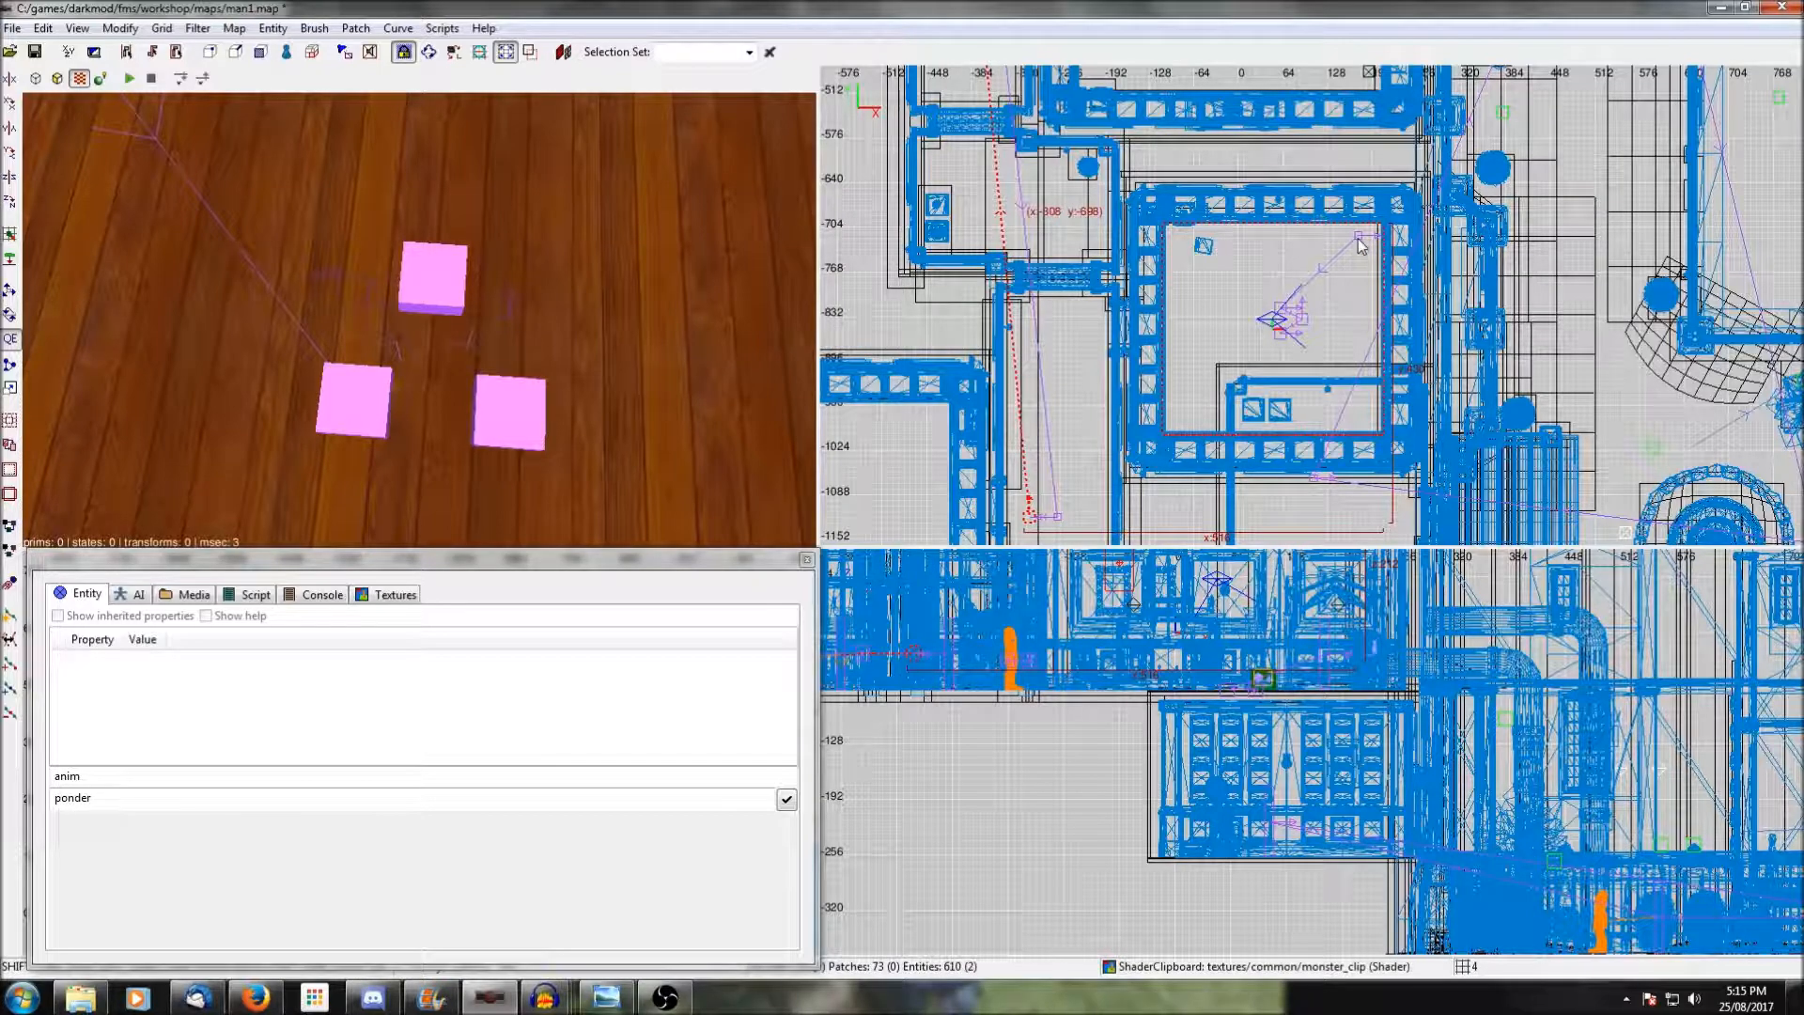
left_click(1358, 240, "shift")
right_click(672, 310)
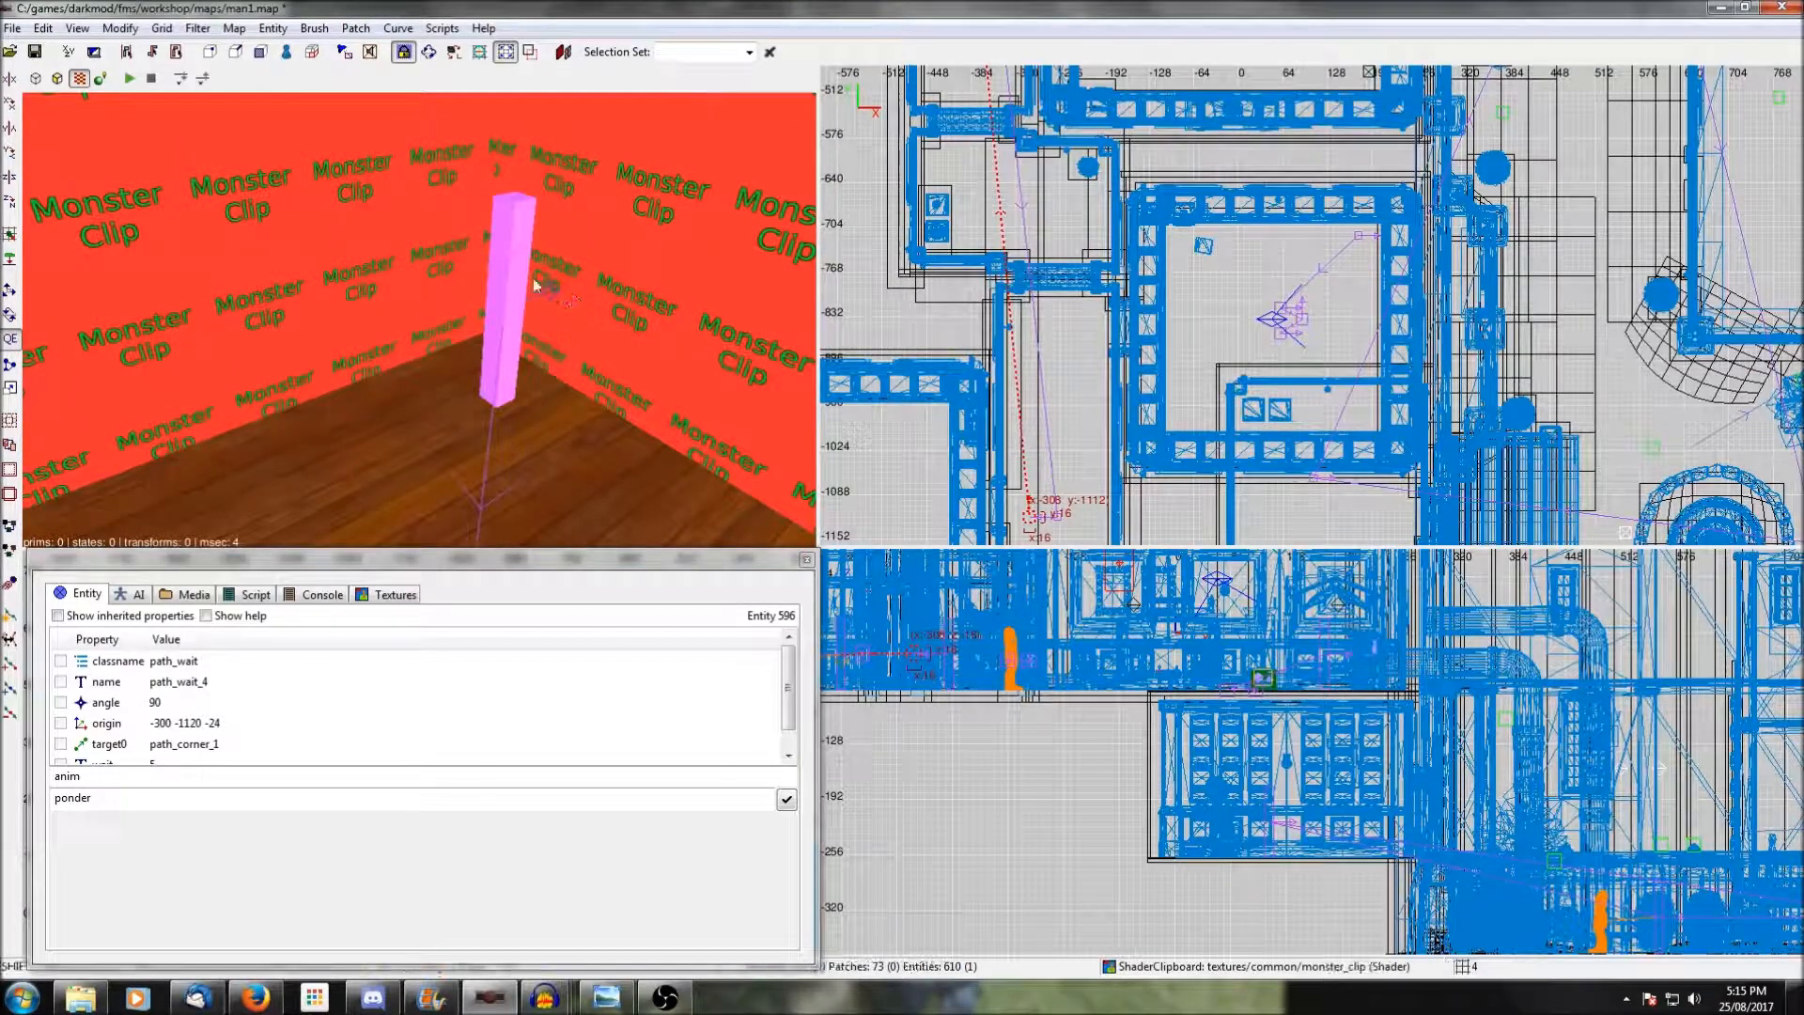
left_click(498, 265, "shift")
key("ctrl+k")
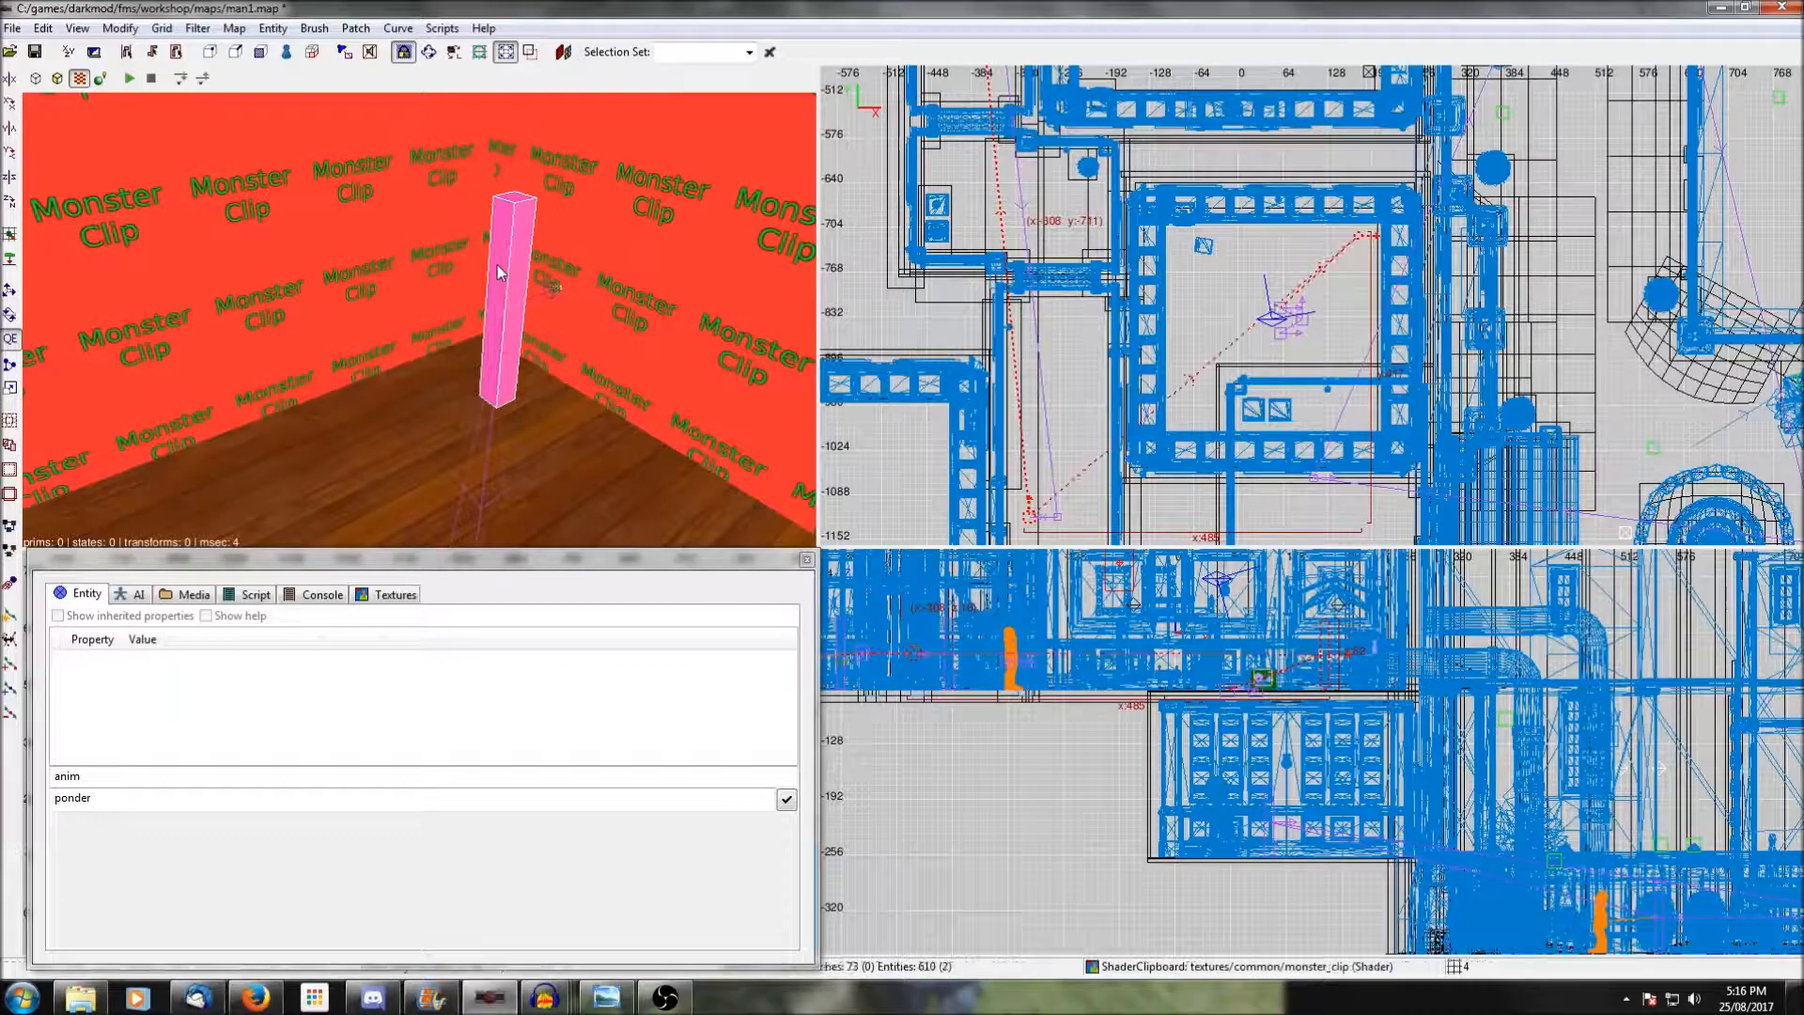
key("Escape")
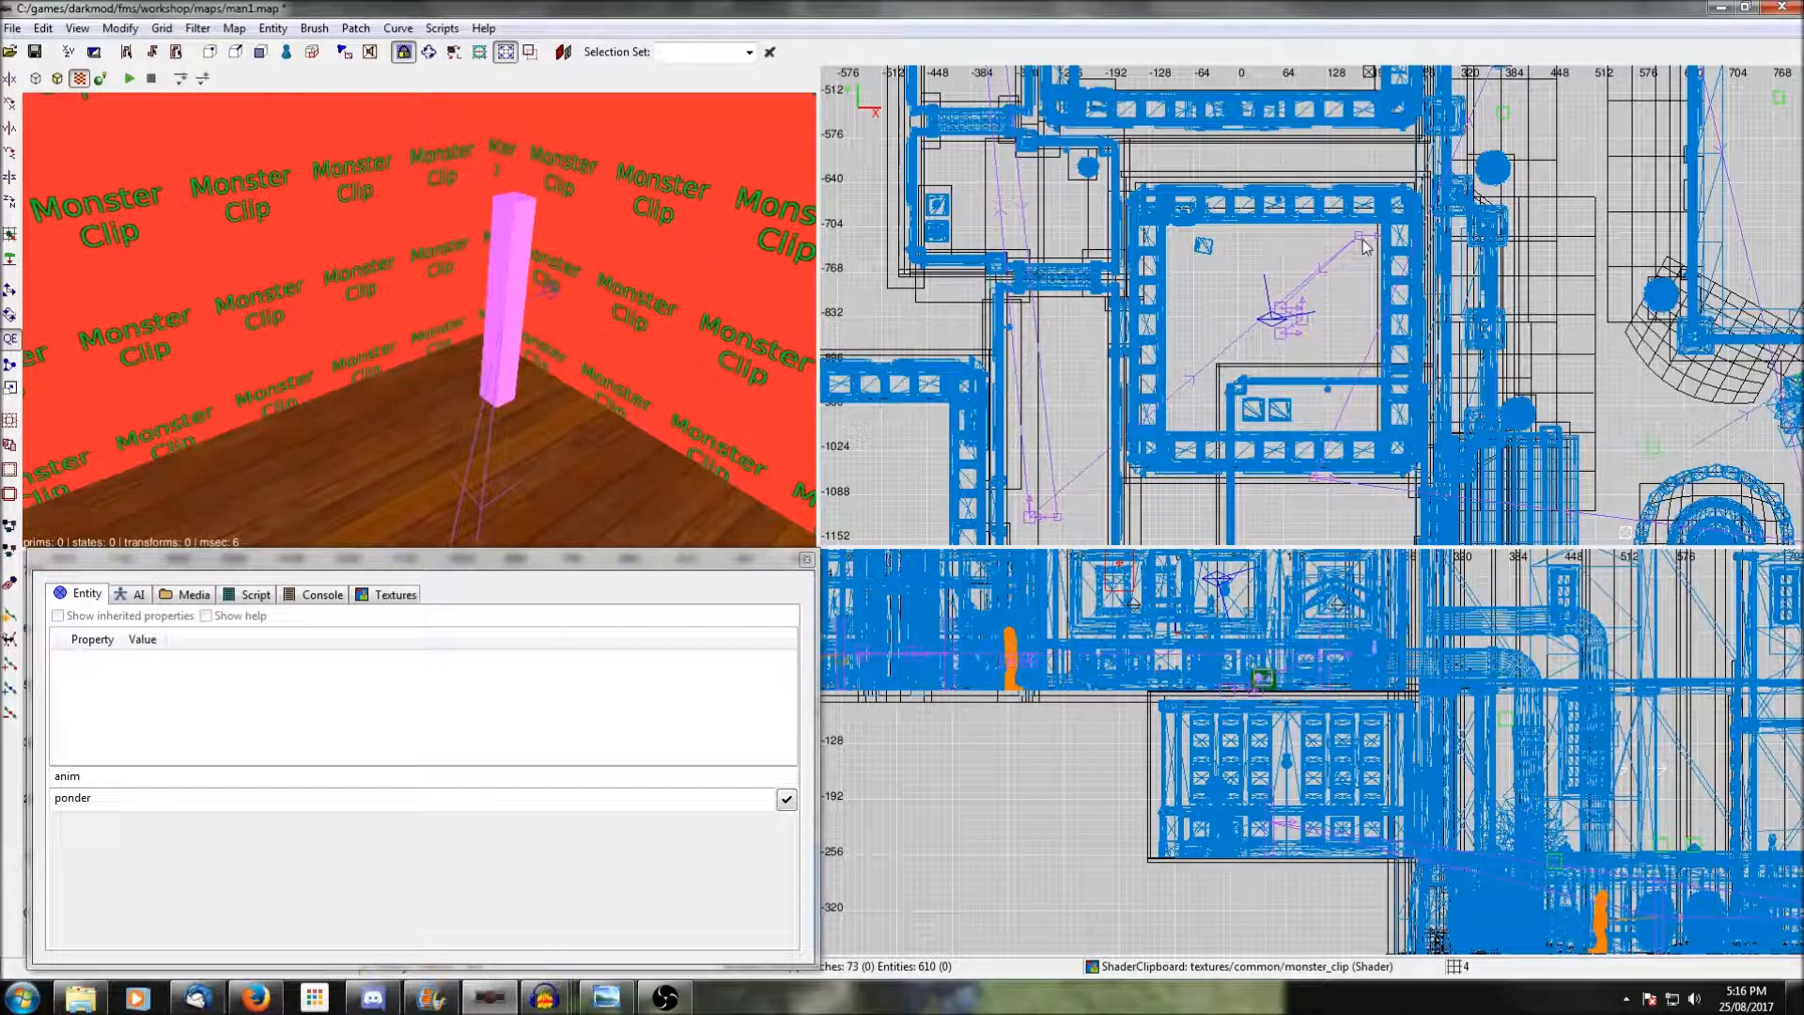
Connect the path_wait_5 node at the end of the ponder chain to the northern corridor's left path node, clear the selection, and save the map.
scroll(1365, 246, "up", 4)
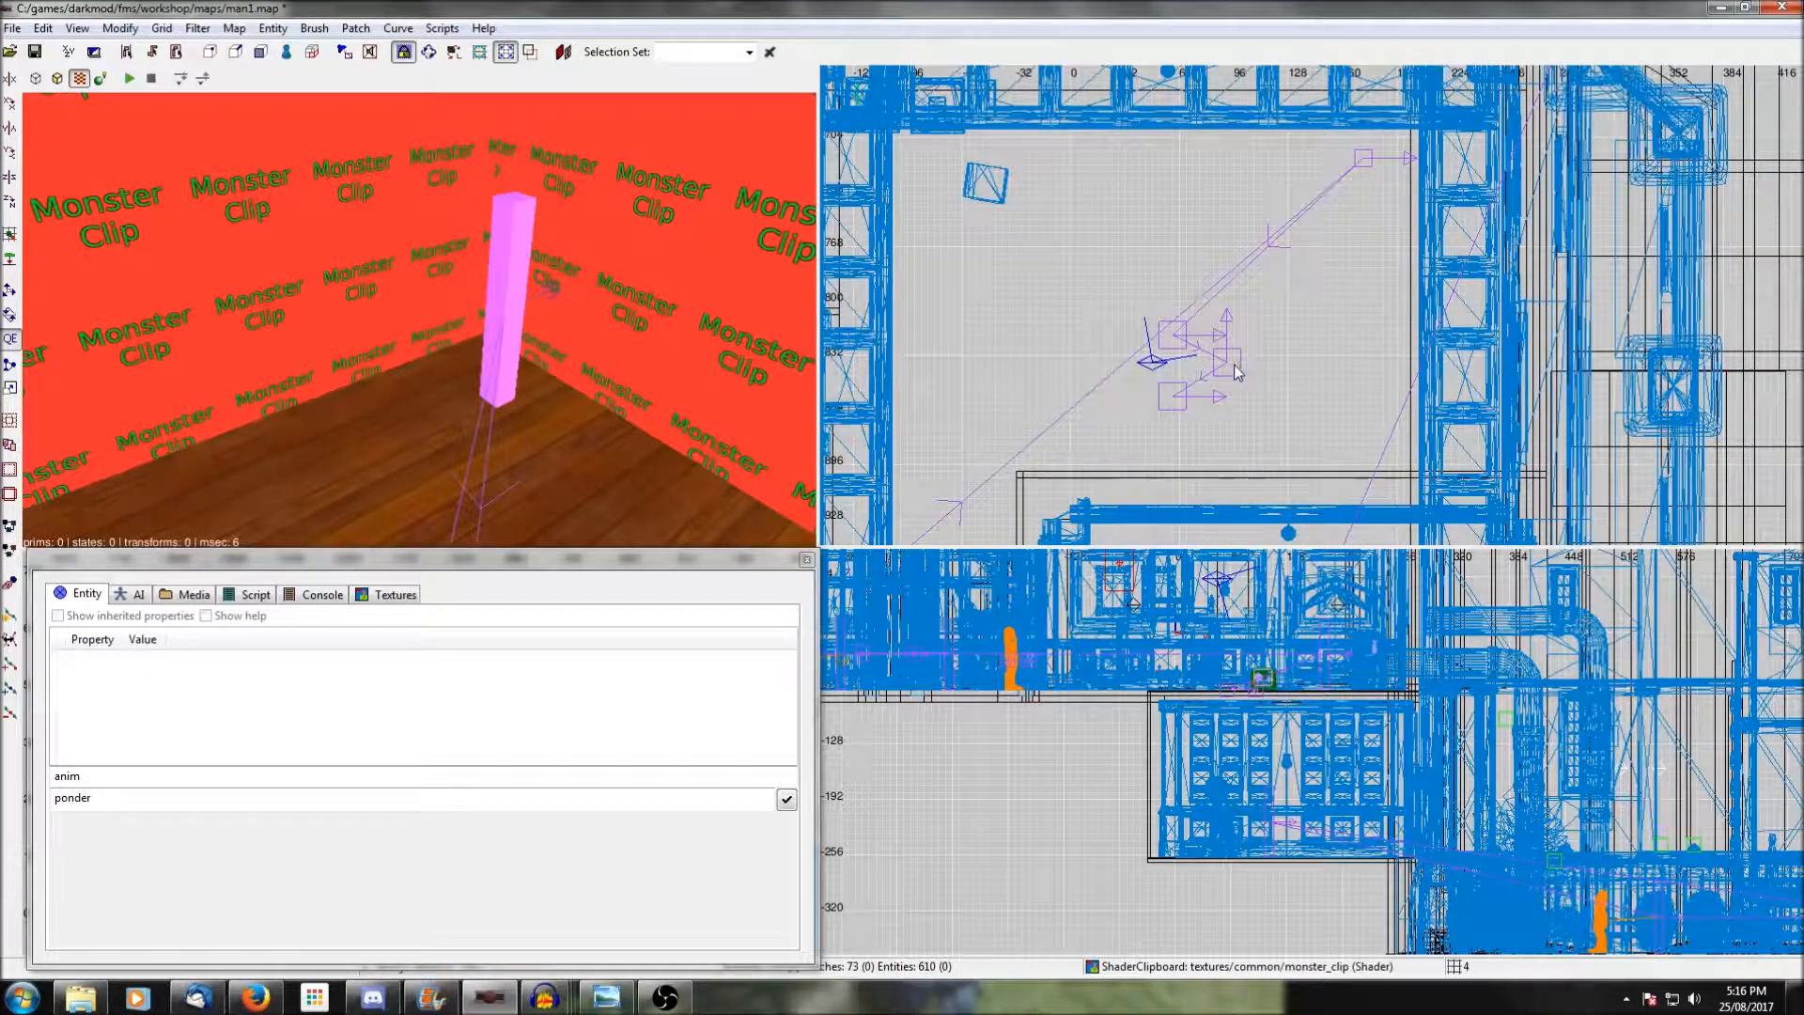
left_click(1165, 402, "shift")
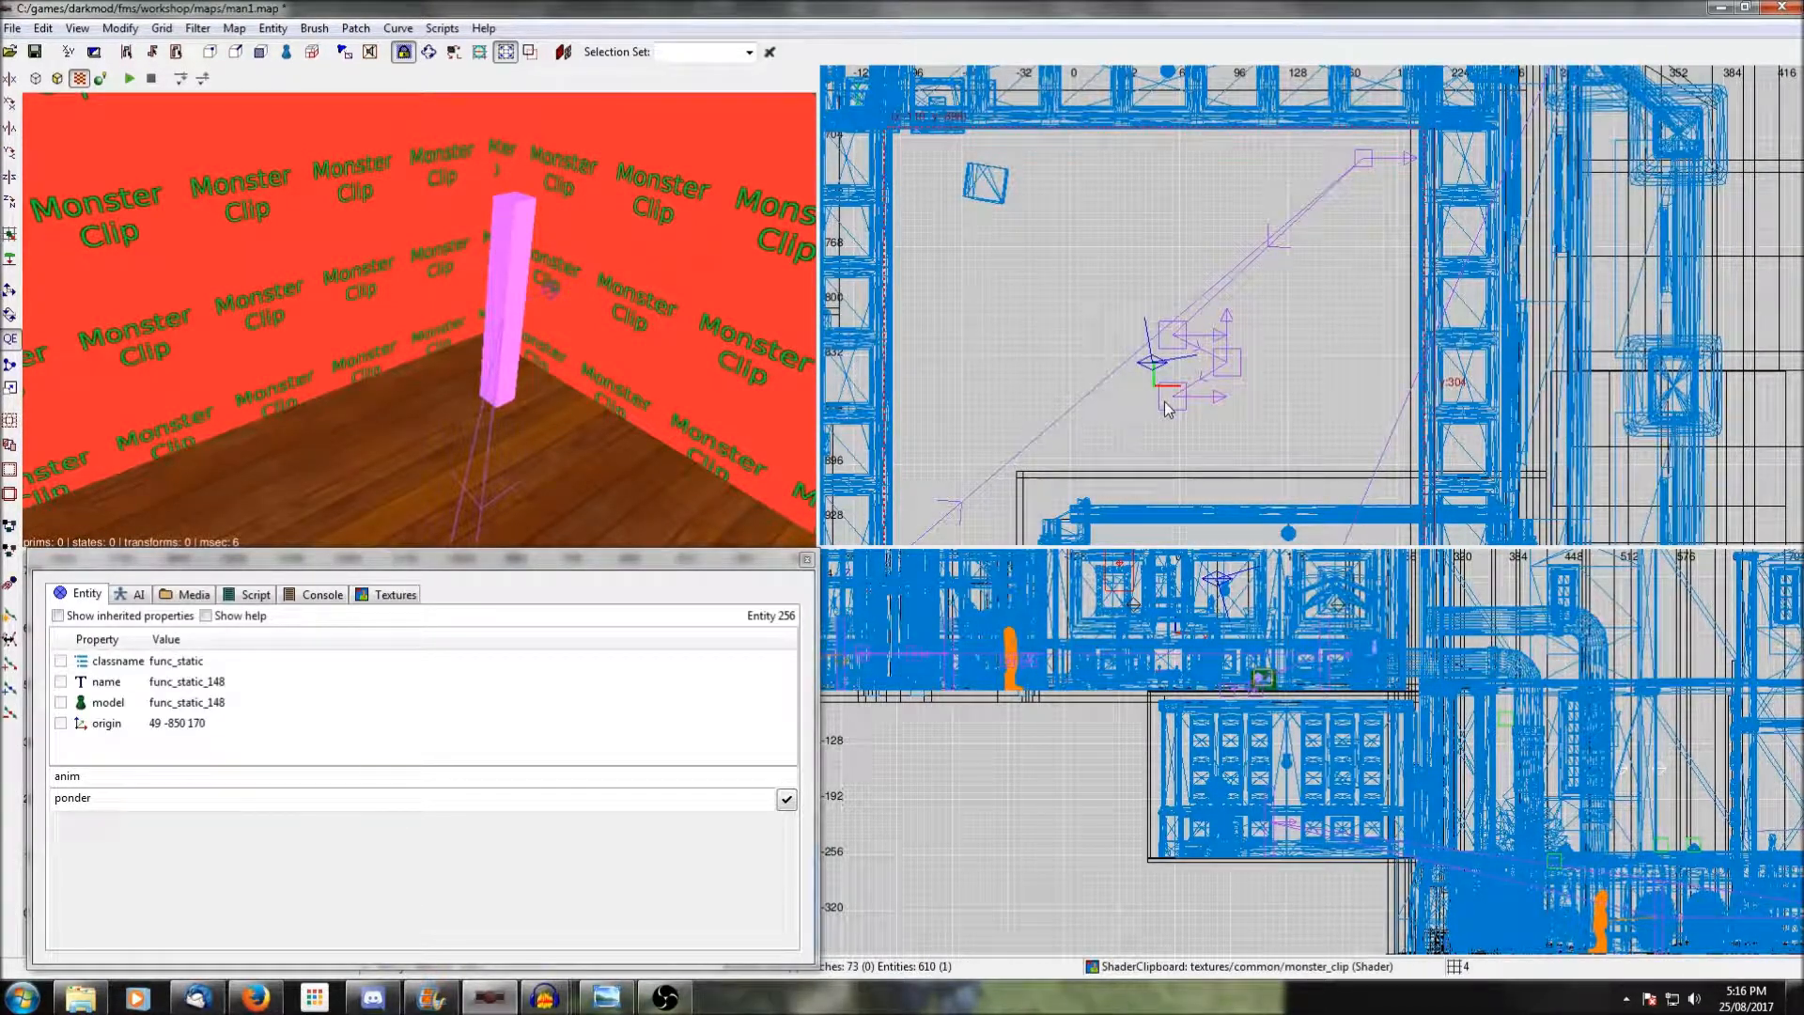
left_click(1164, 402, "shift")
right_click(624, 411)
right_click(595, 438)
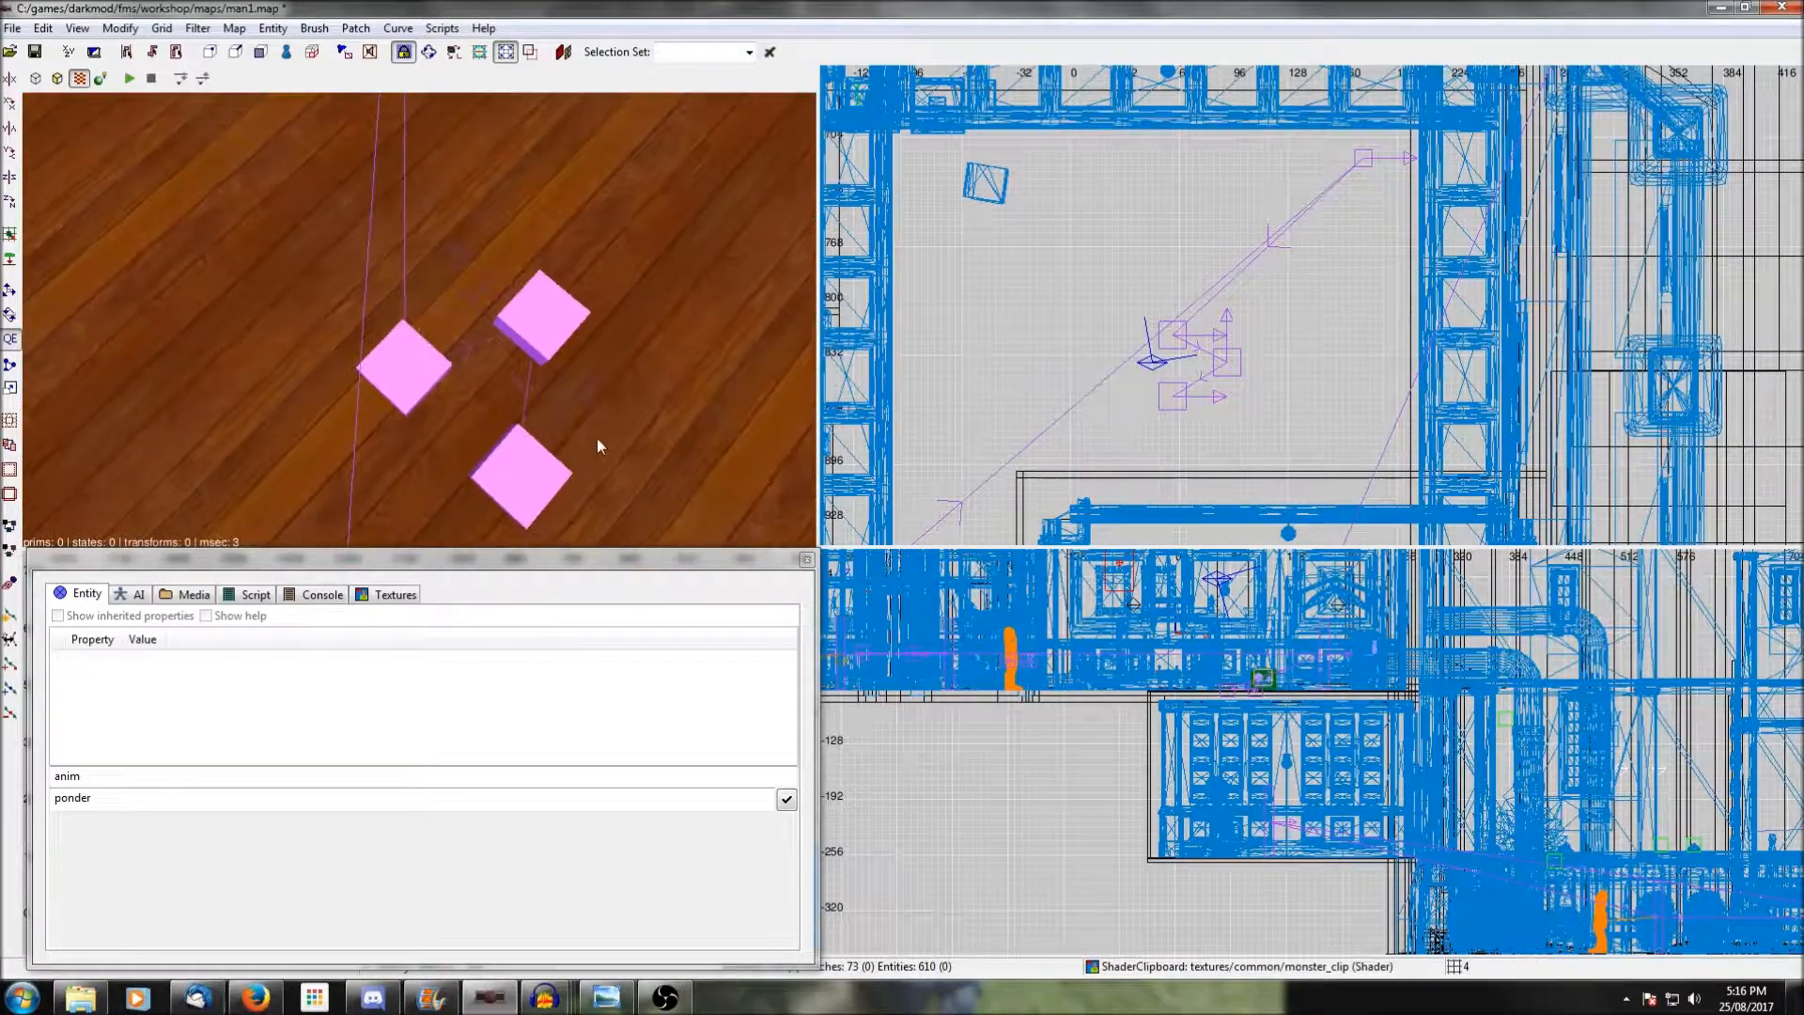
left_click(524, 464, "shift")
scroll(1143, 296, "down", 2)
scroll(1142, 301, "down", 2)
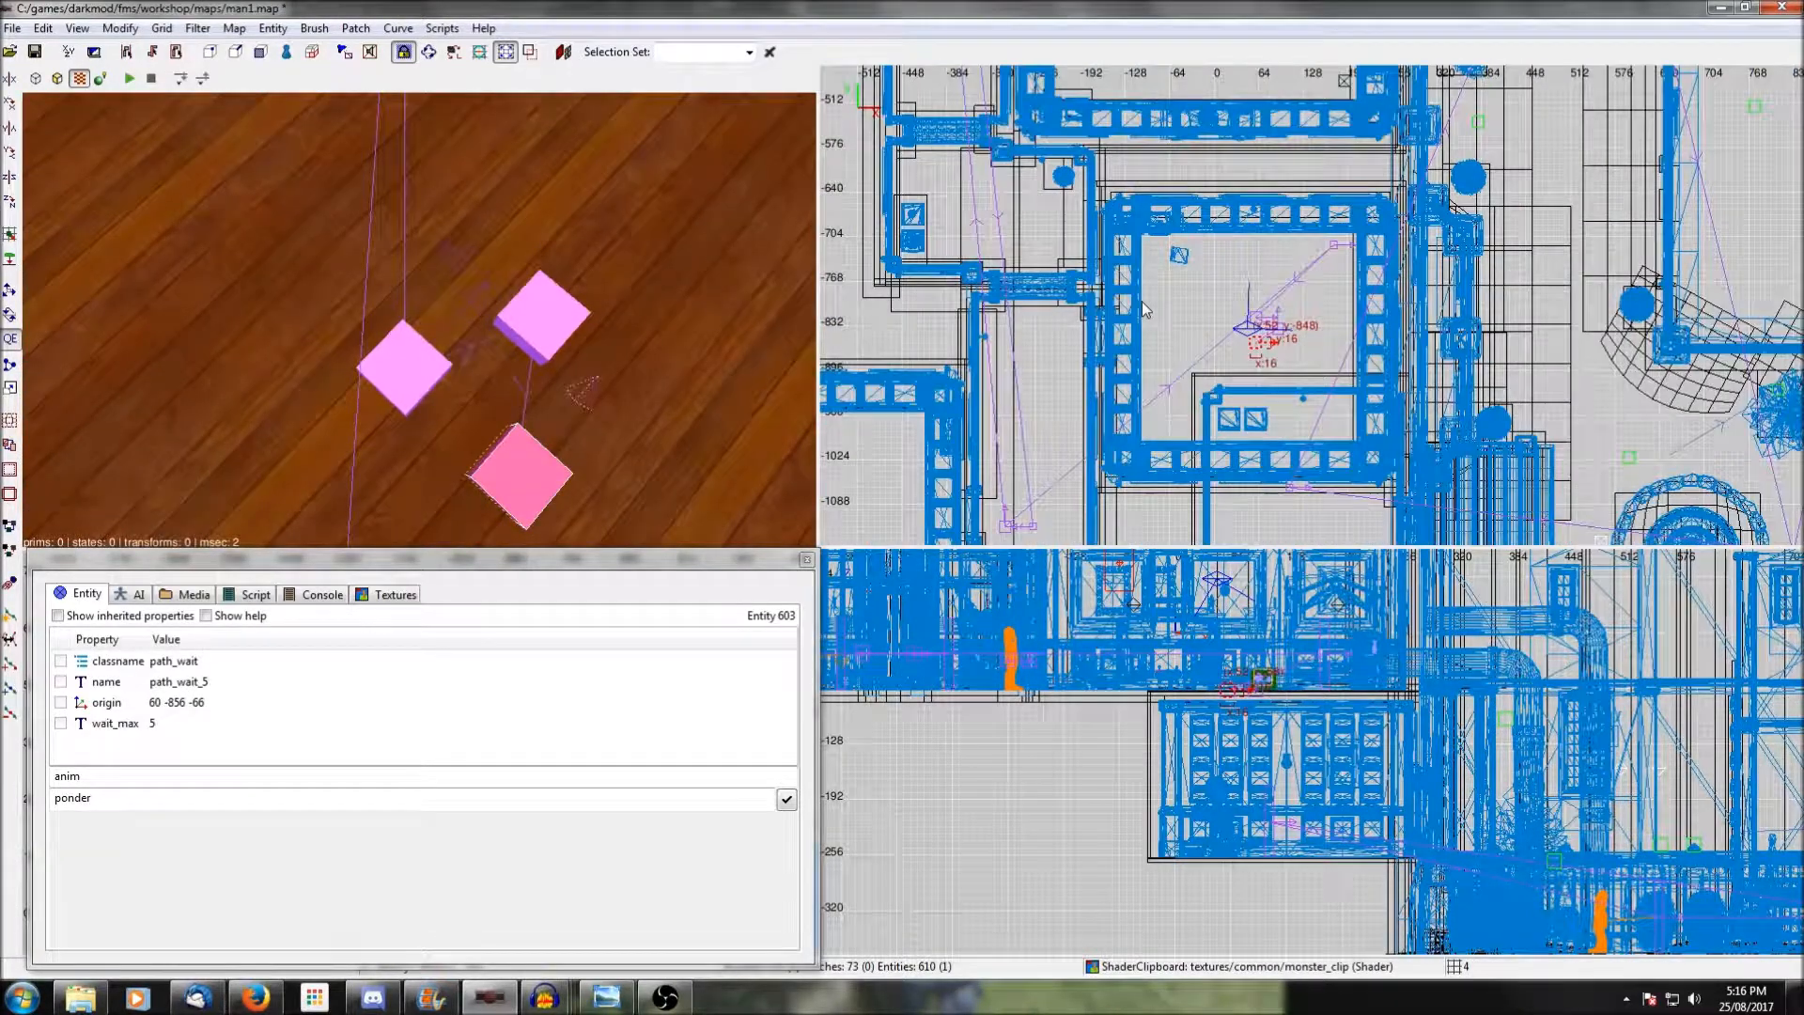
right_click_drag(1141, 365, 1149, 307)
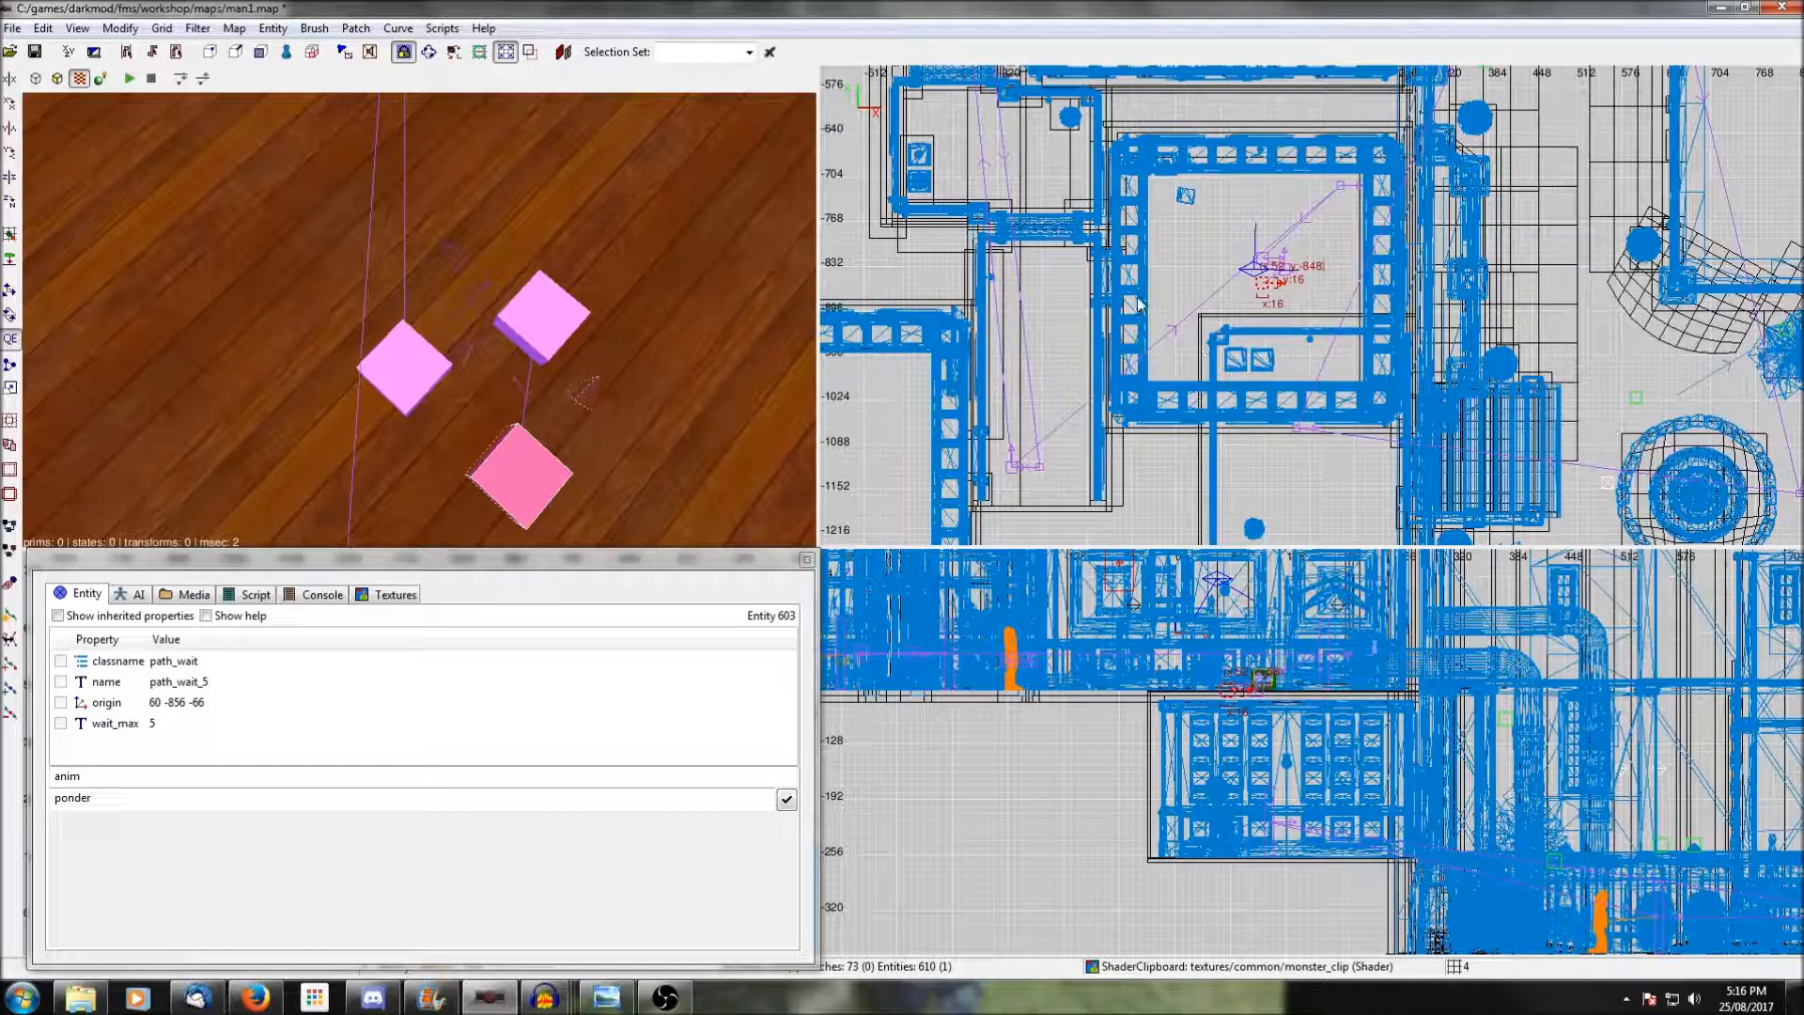
right_click_drag(1117, 195, 1301, 591)
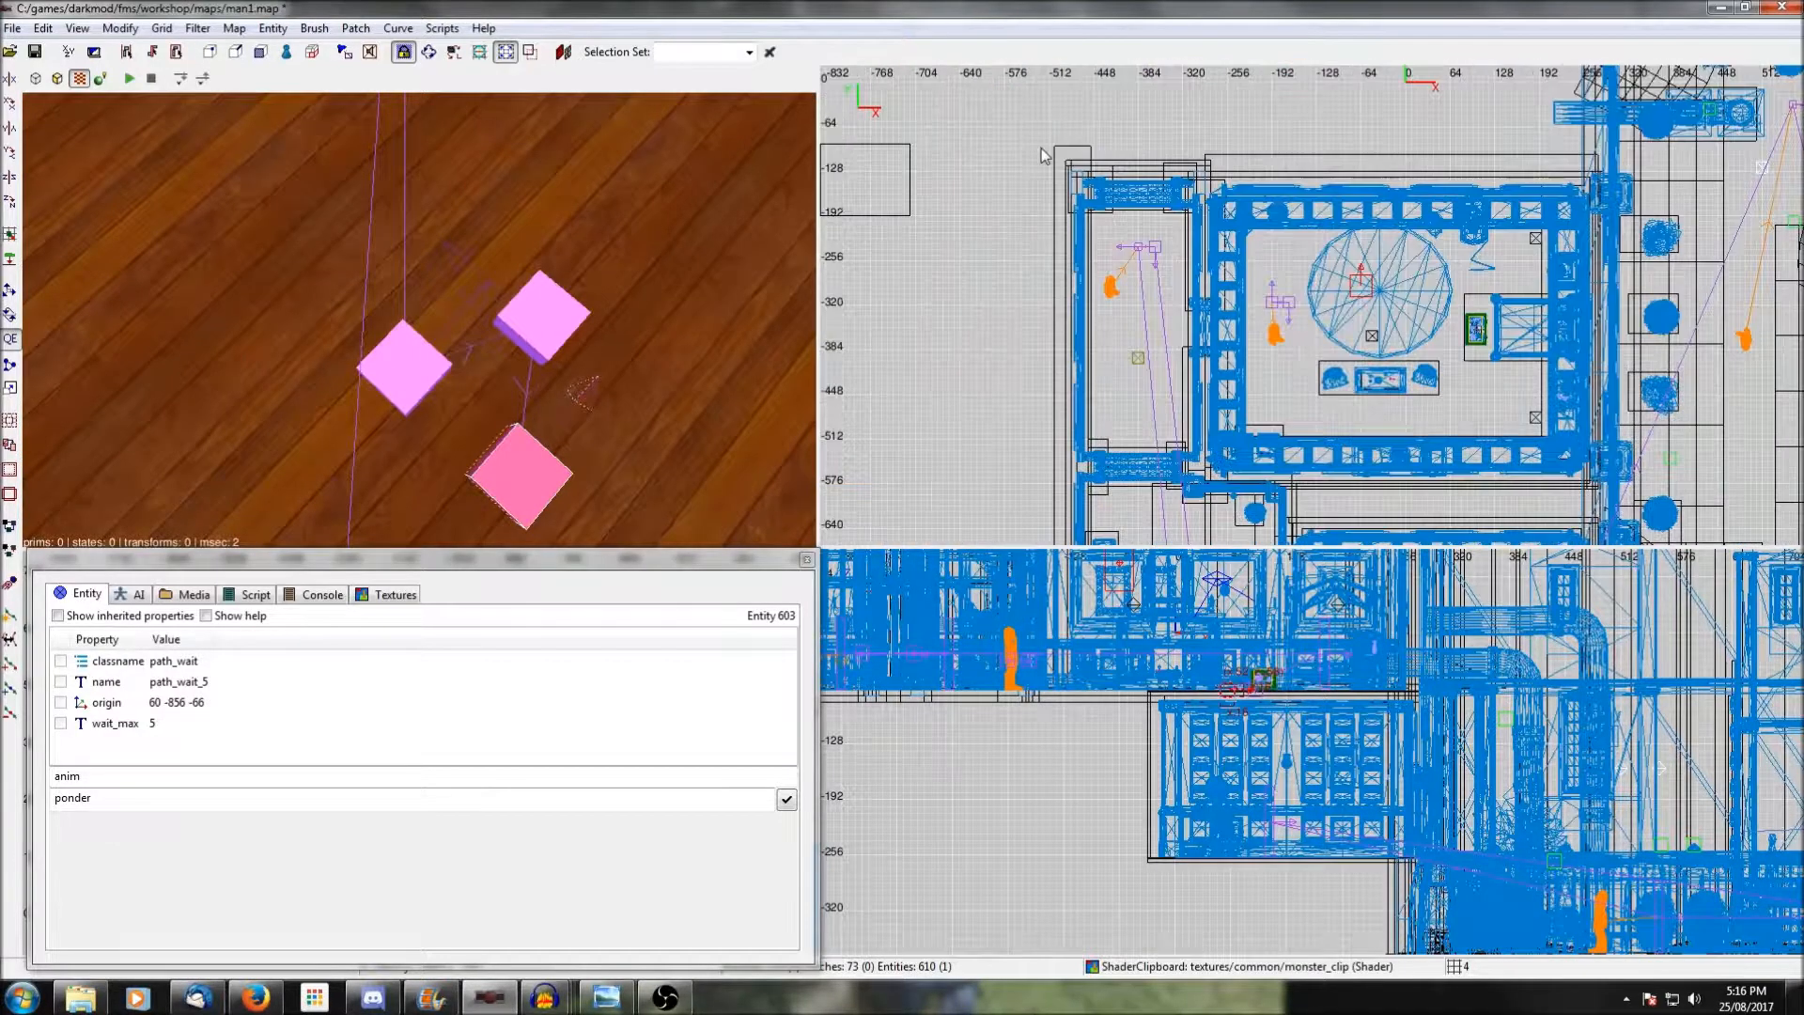
left_click(1140, 249, "shift")
key("ctrl+k")
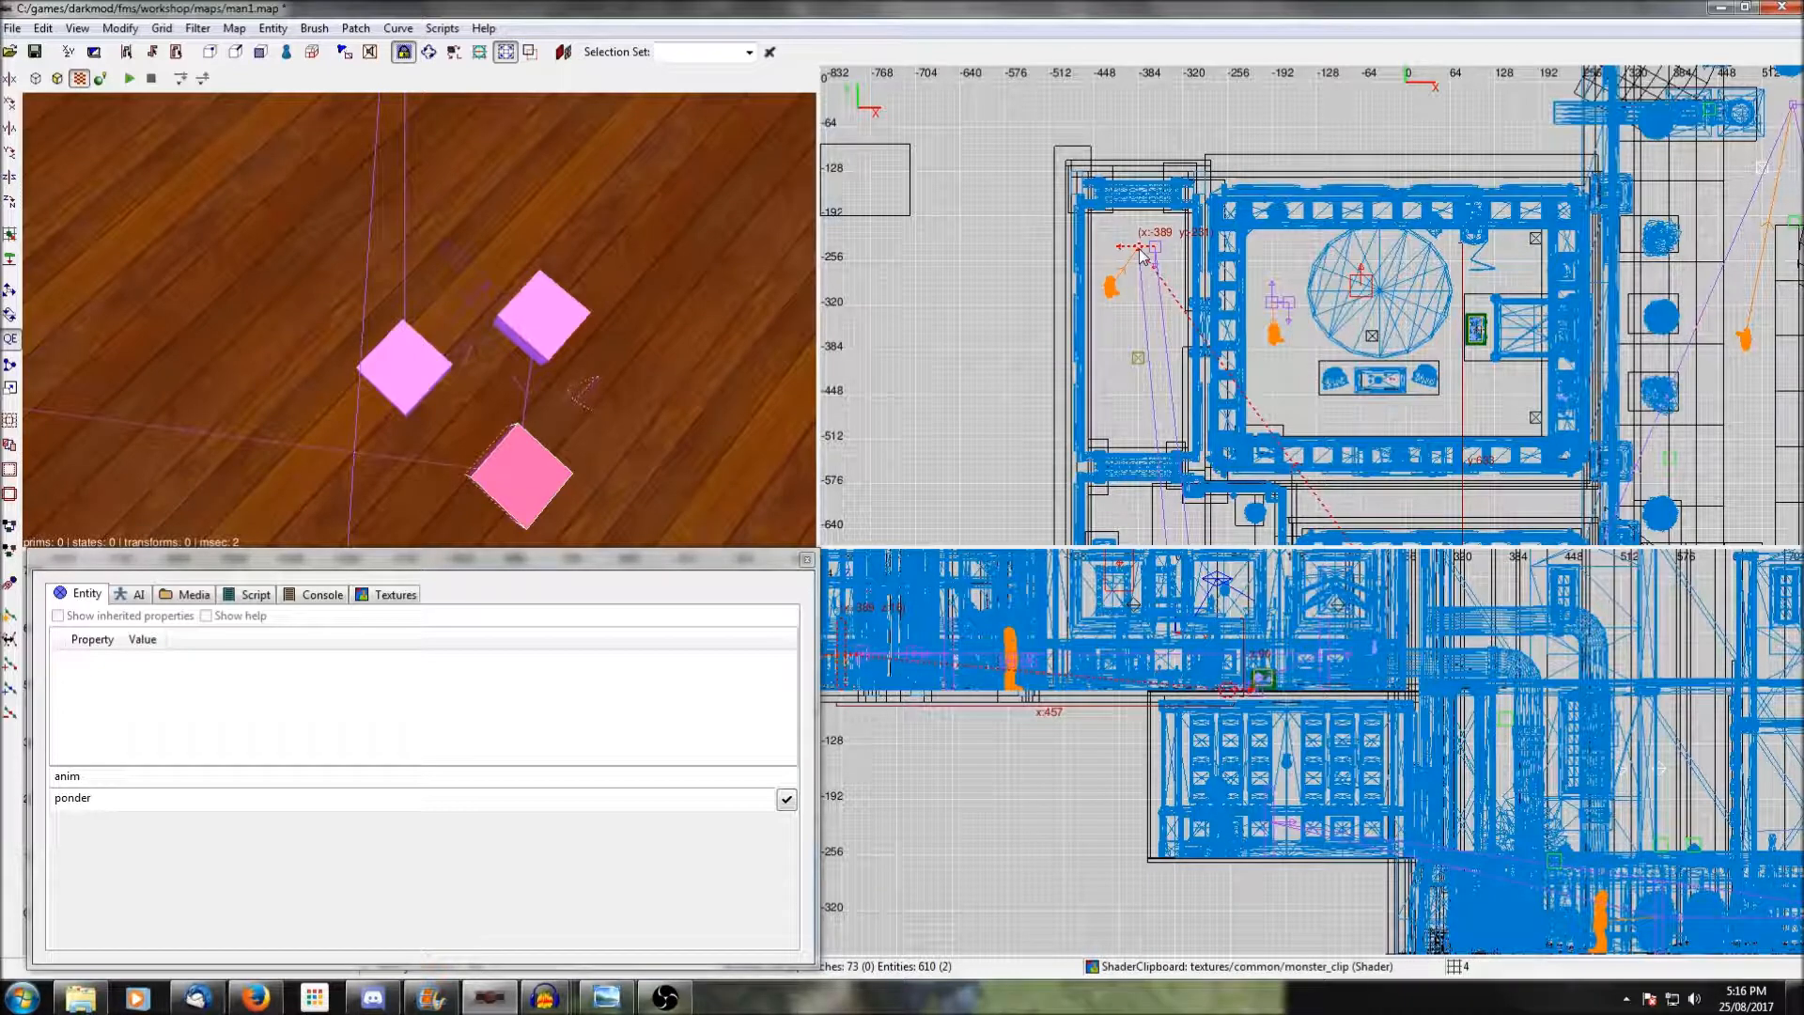
key("Escape")
left_click(35, 52)
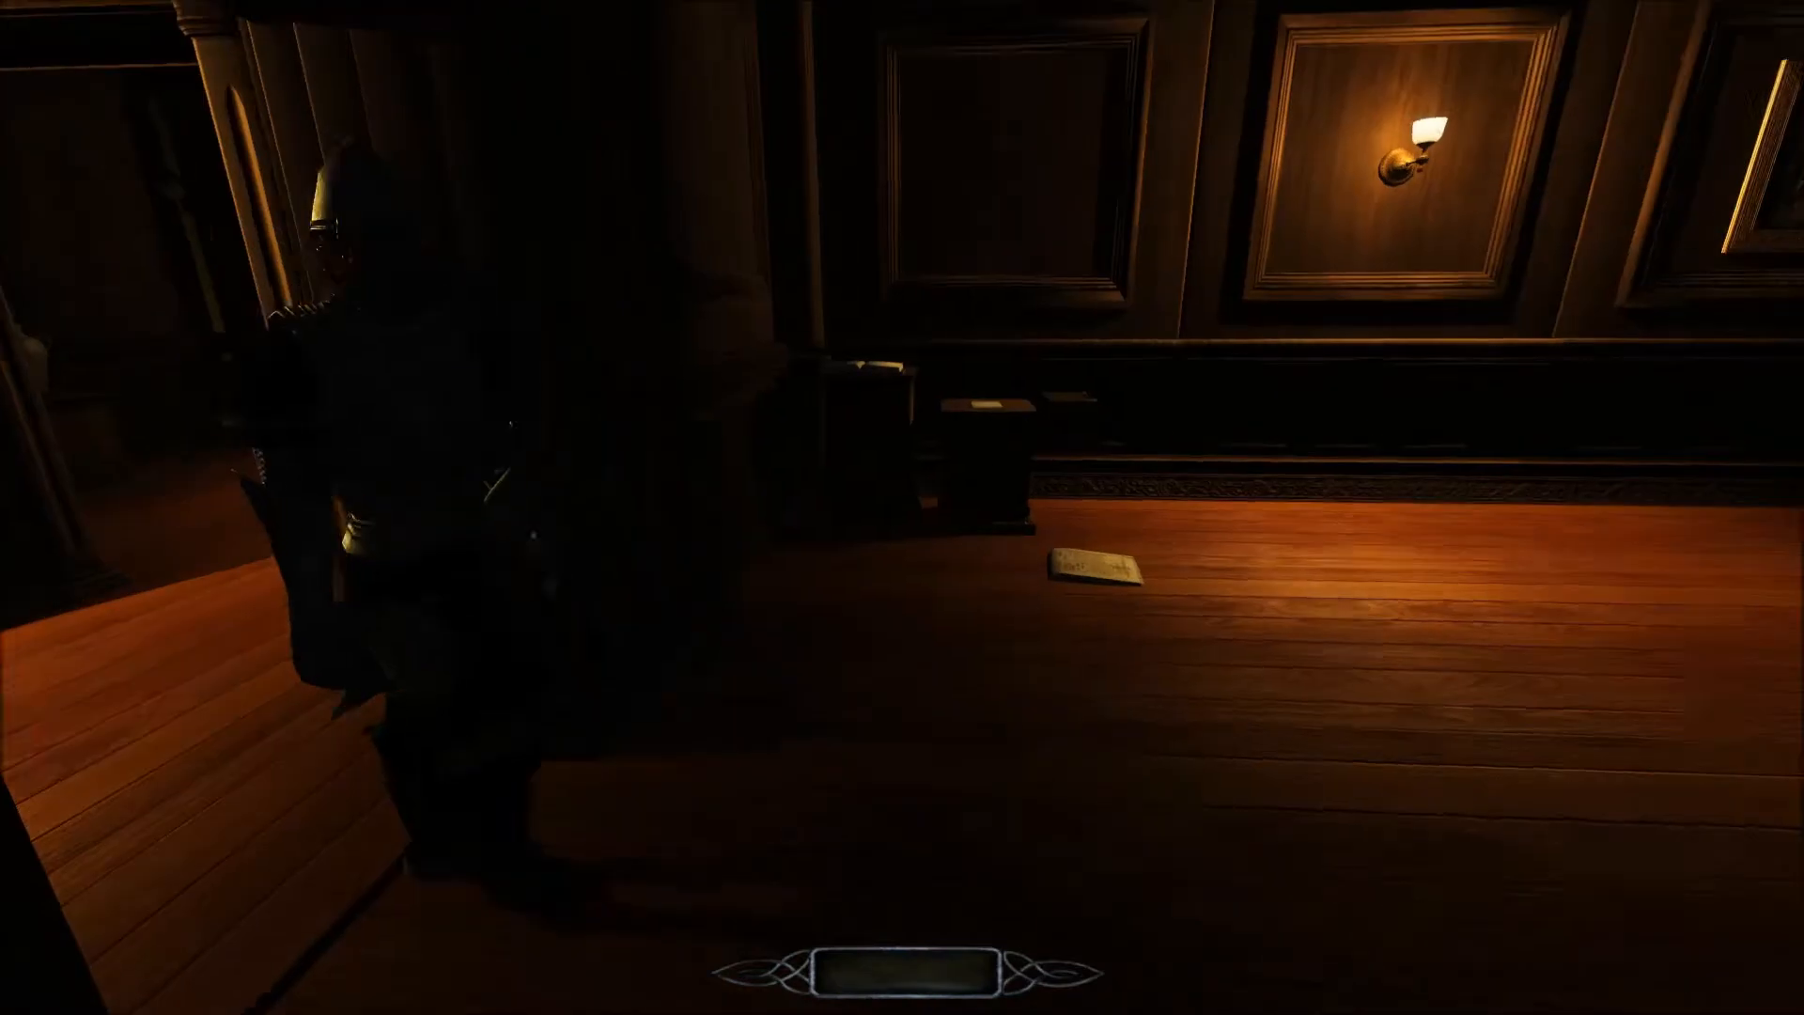
Switch to The Dark Mod and follow the elite guard through the room to check the ponder route and its animations.
key("w")
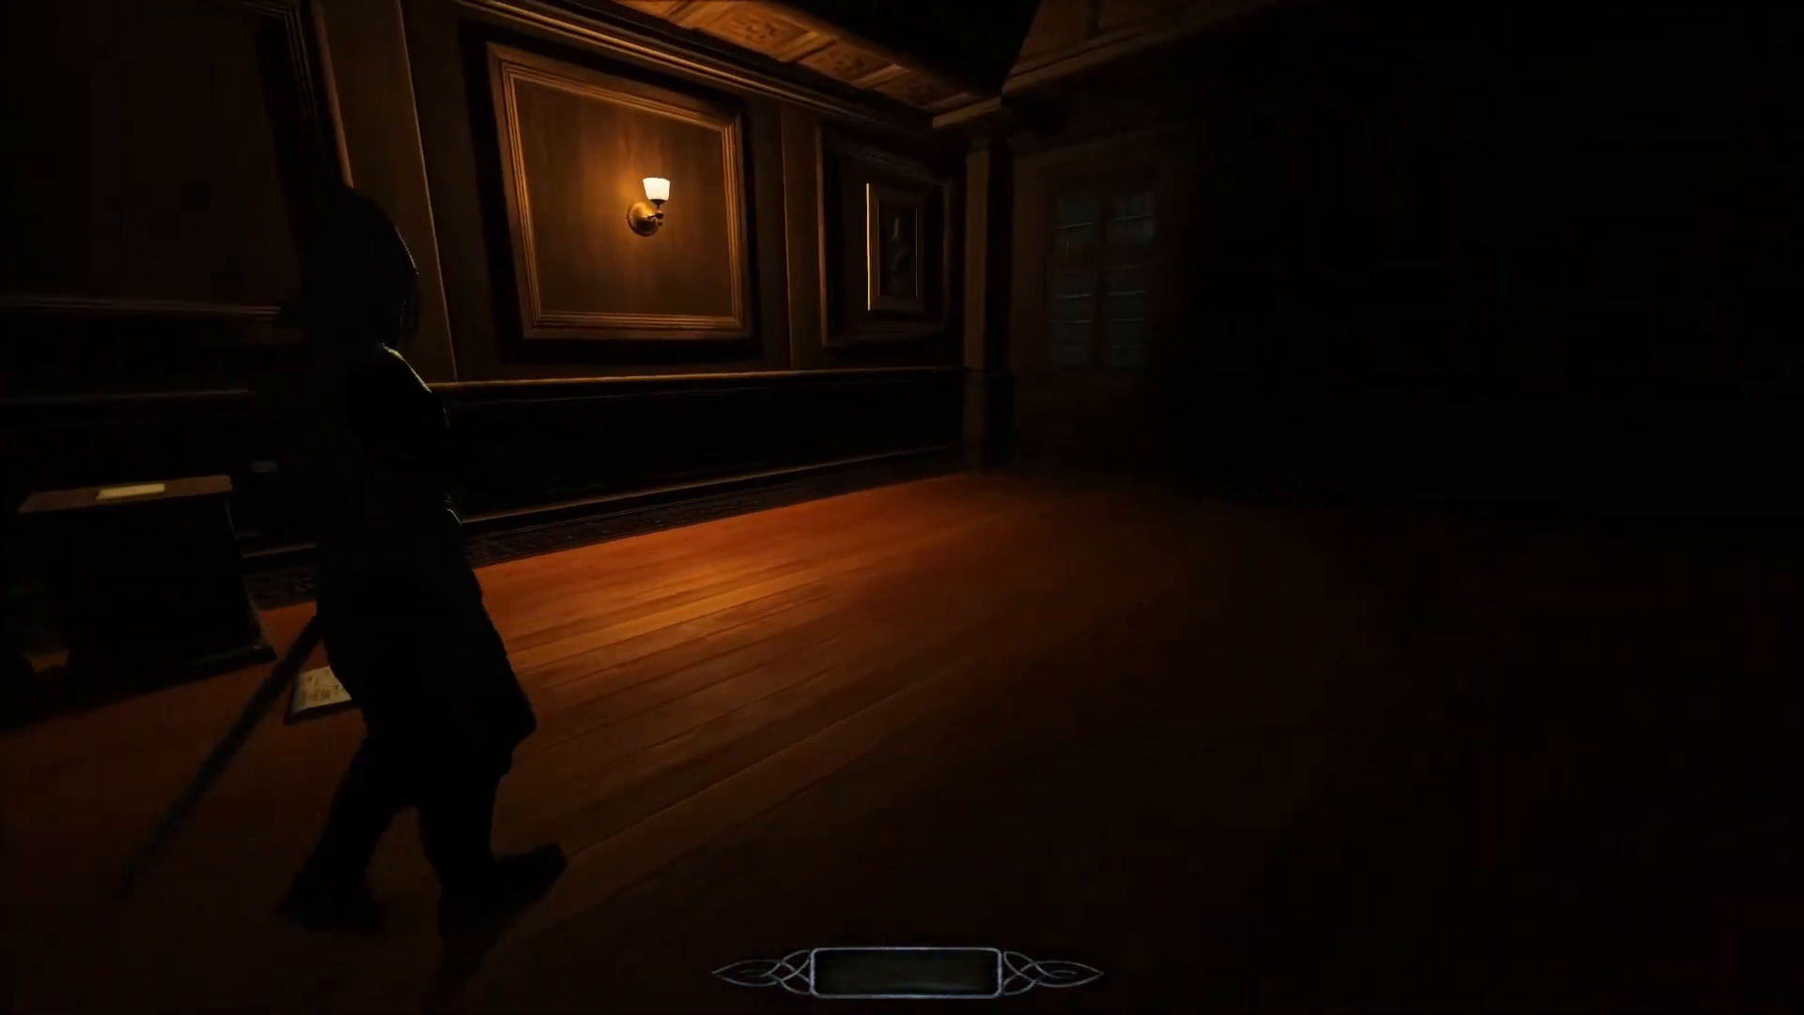
key("w")
key("w")
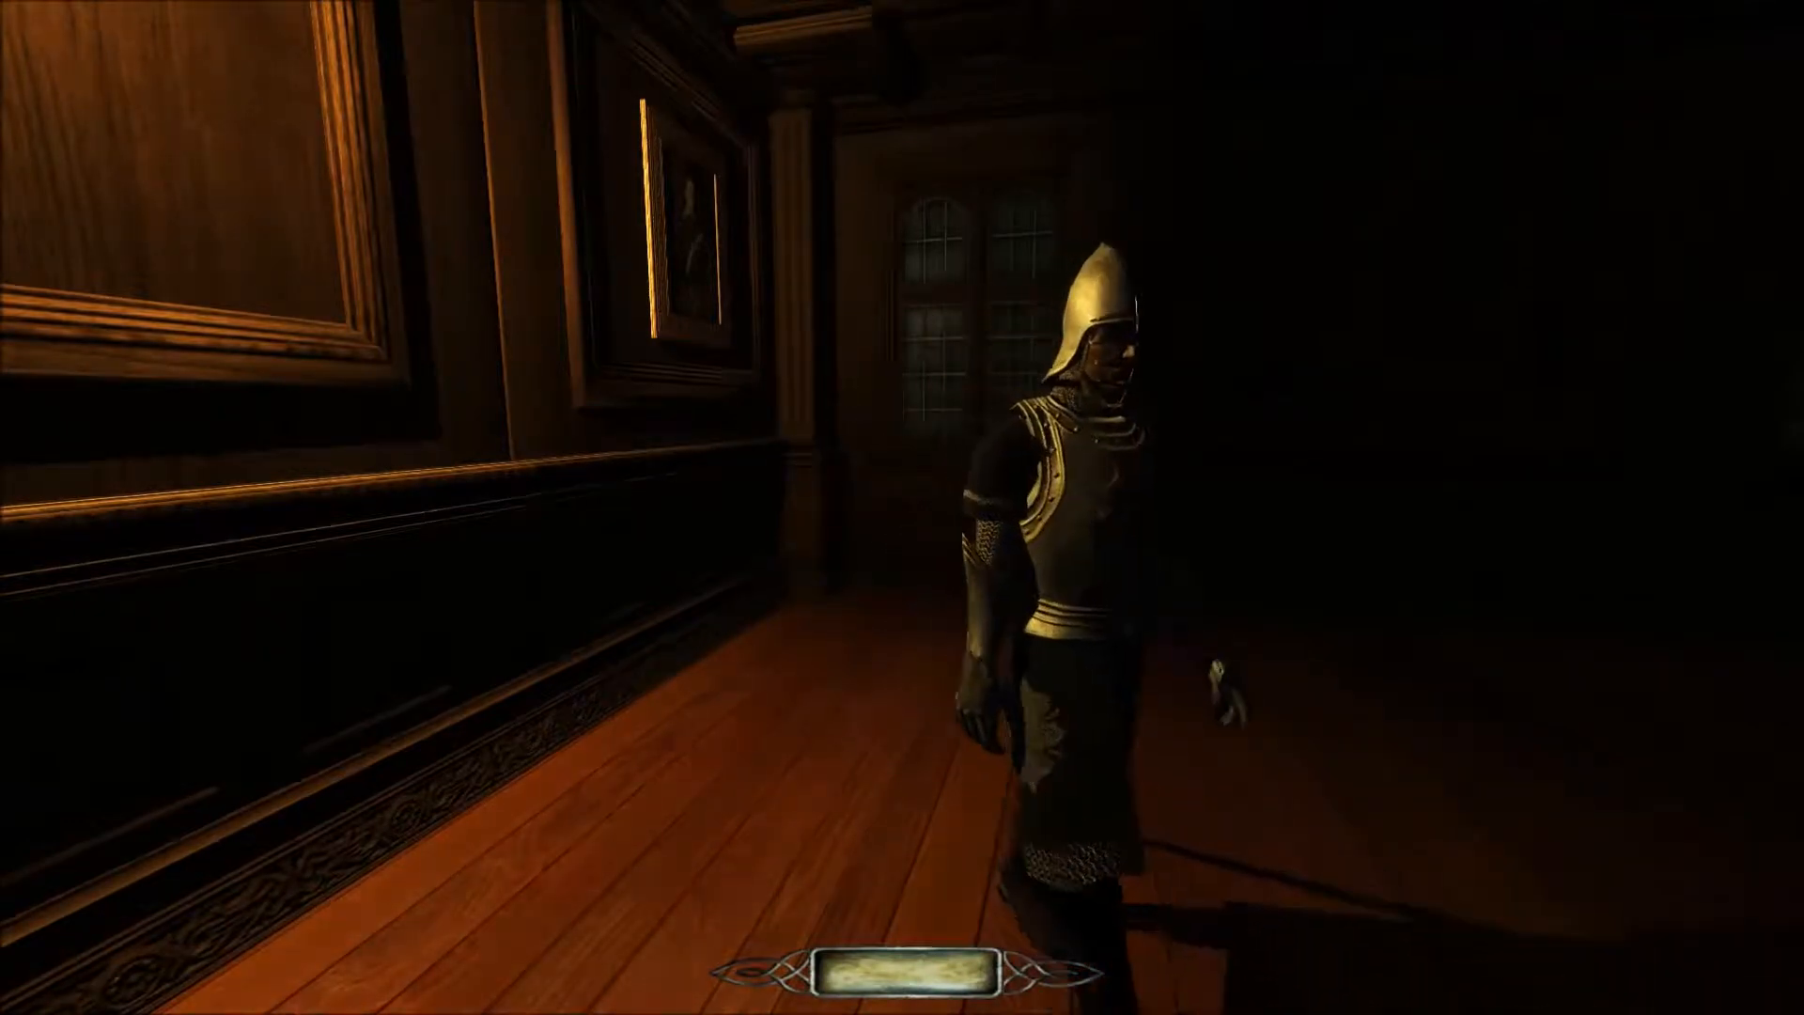
Set the game's timescale to 5 in the console and keep moving through the room to watch the patrol.
key("ctrl+alt+grave")
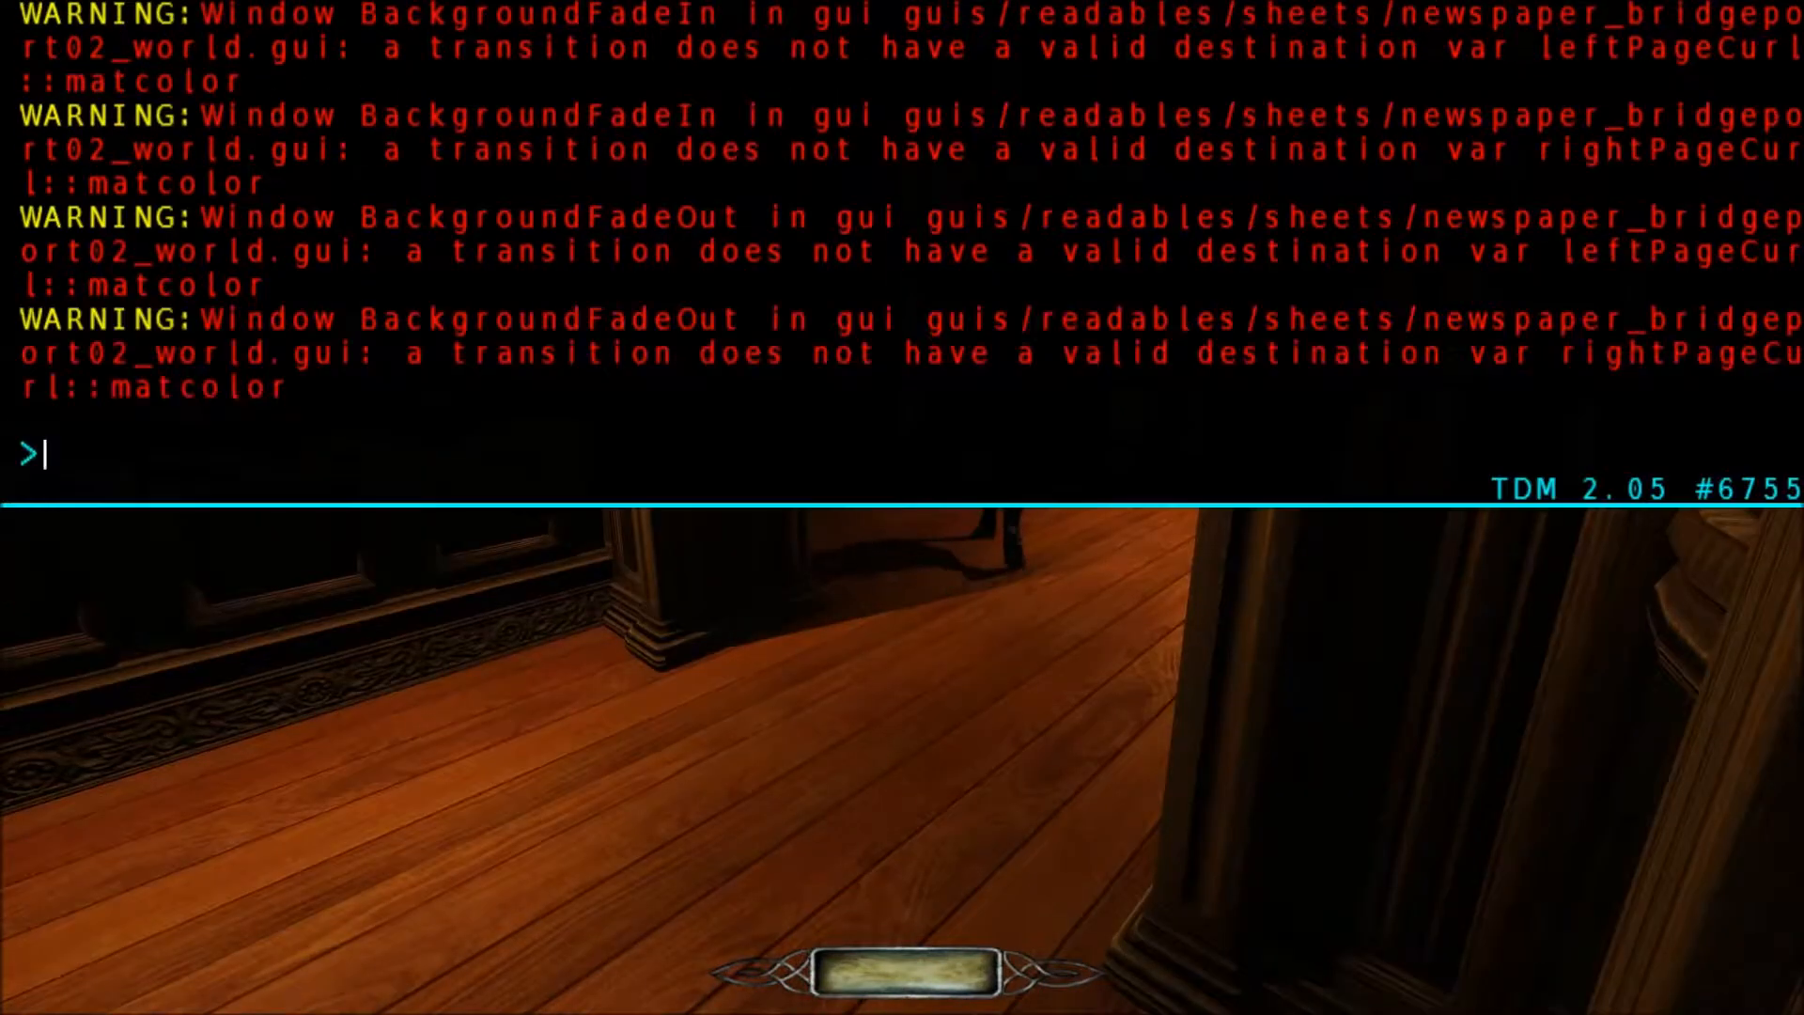
type("timescale 5")
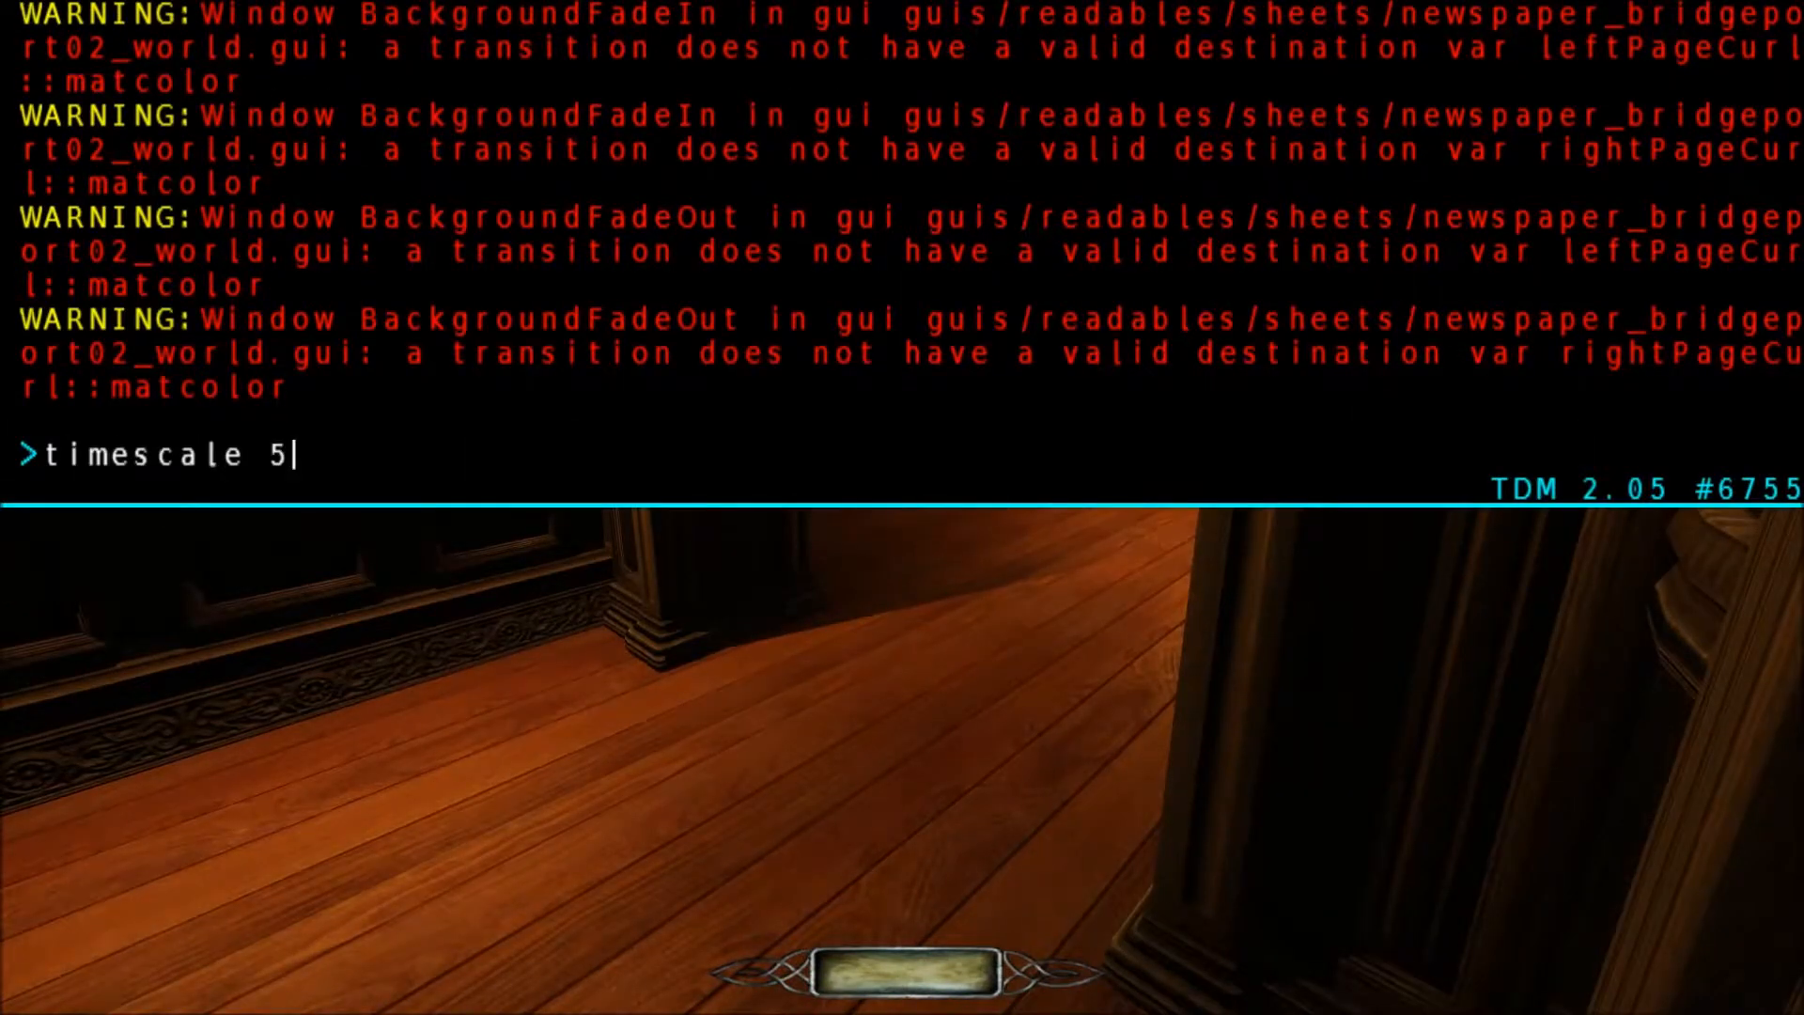
key("Return")
key("ctrl+alt+grave")
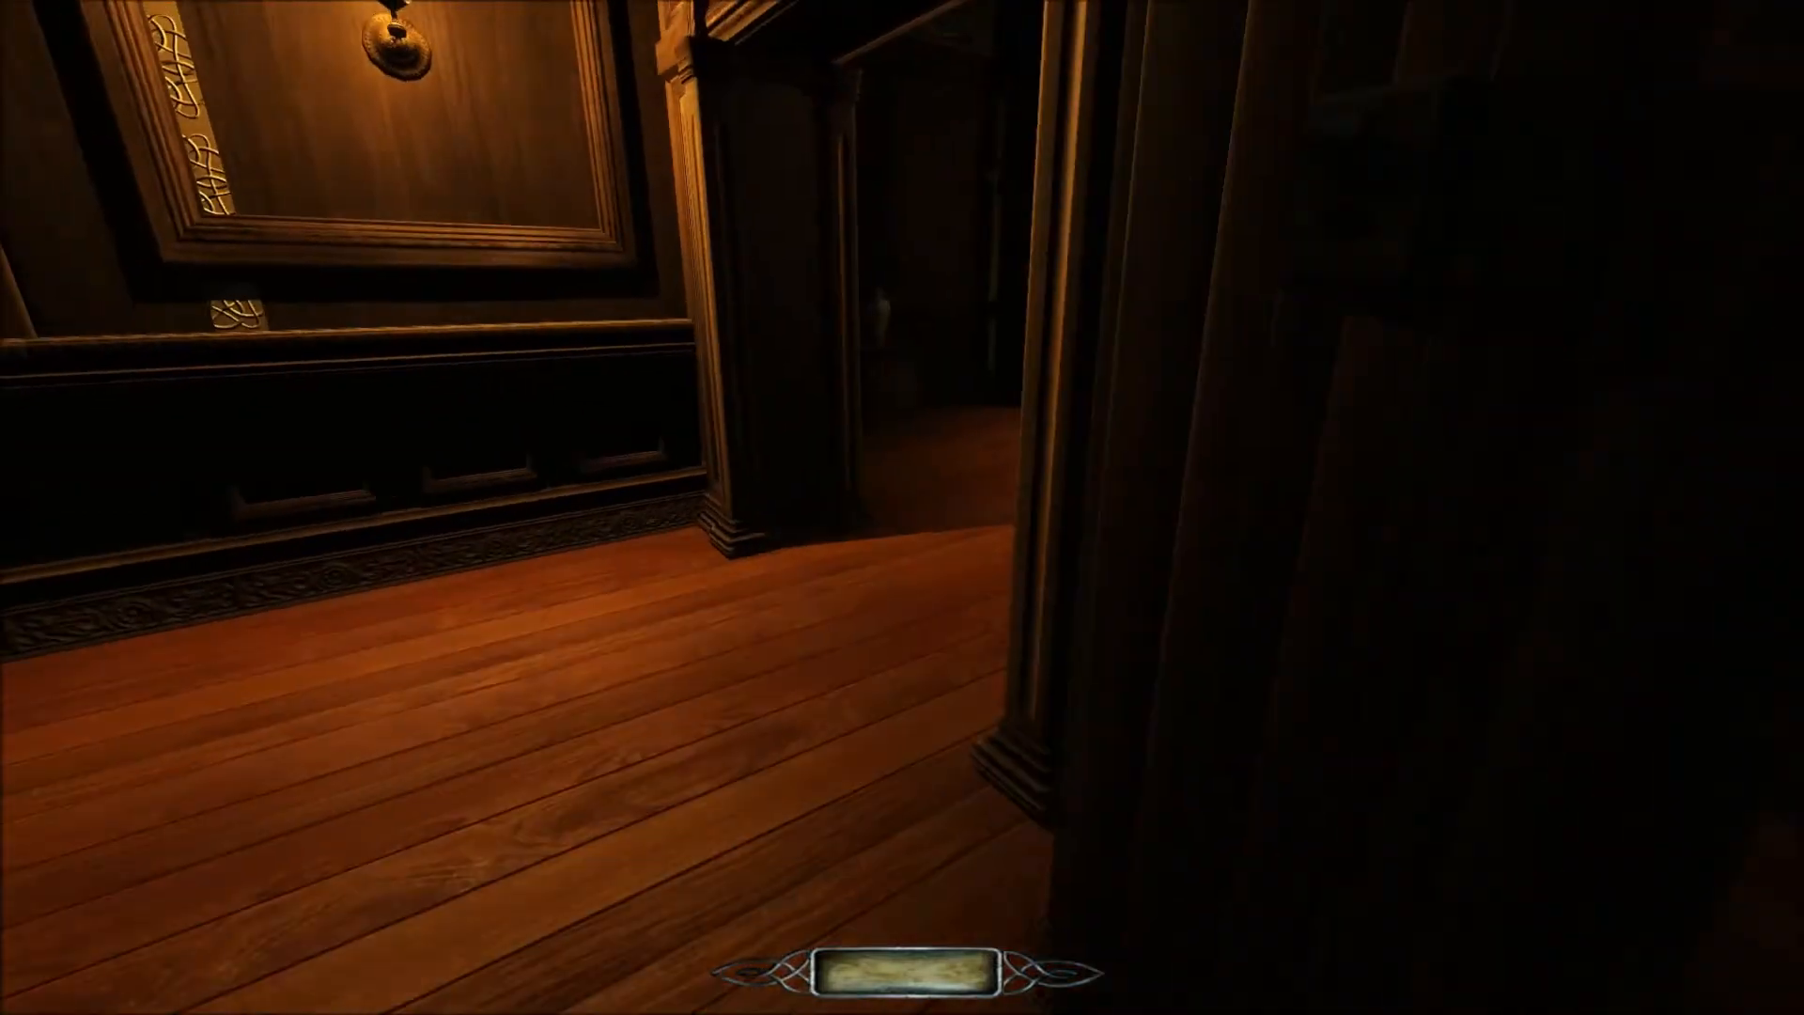
key("w")
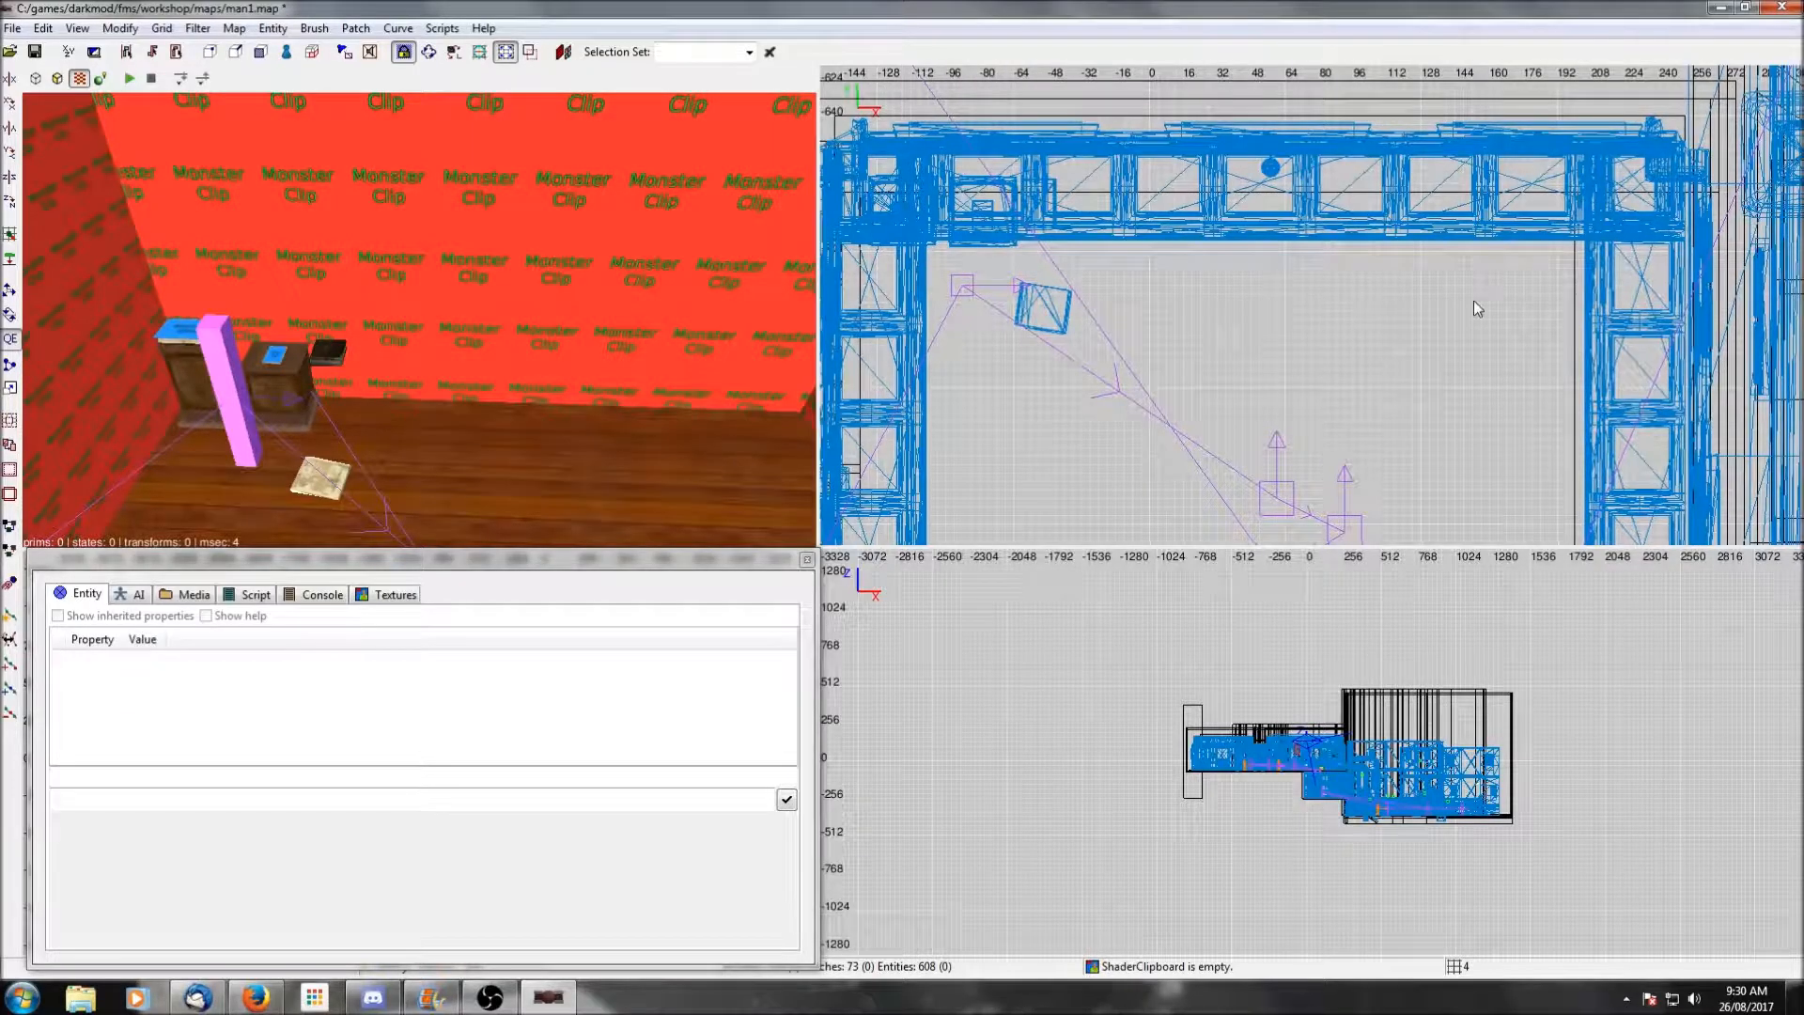
Switch to DarkRadiant, insert the armchair1.lwo model near the room's northeast corner, and lower it to the floor.
right_click(1473, 301)
left_click(1519, 342)
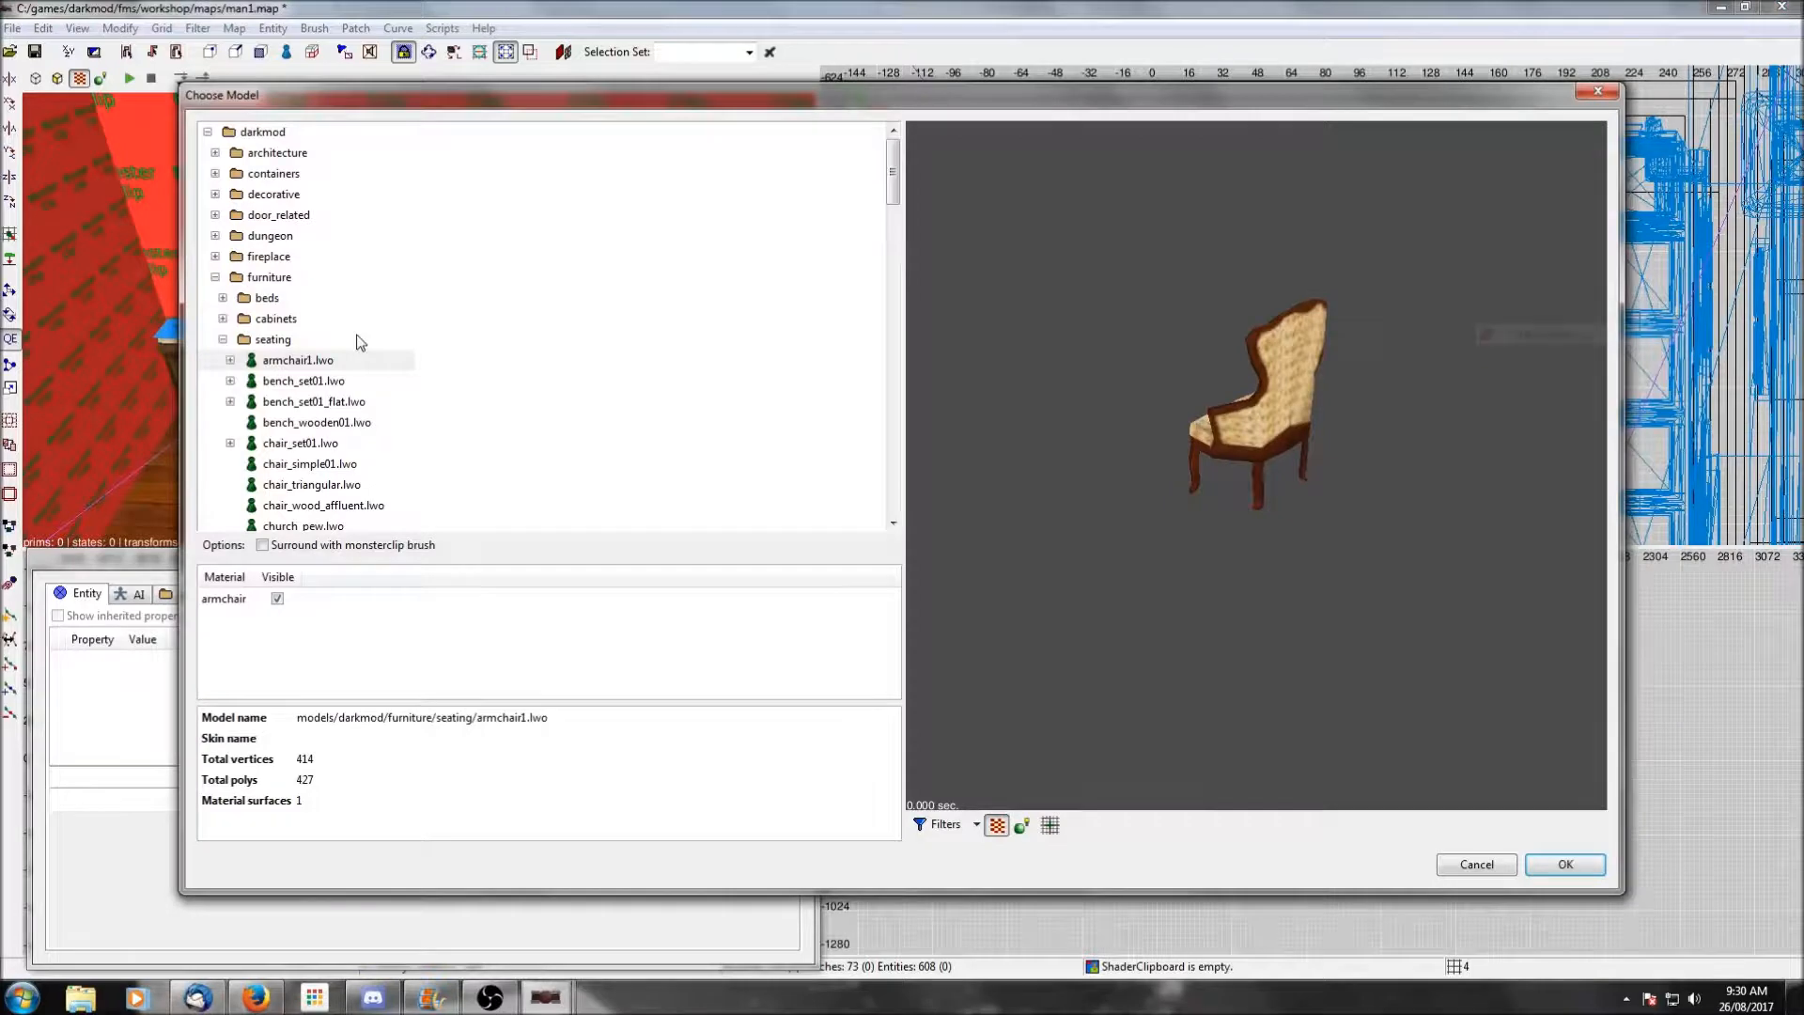
left_click(305, 362)
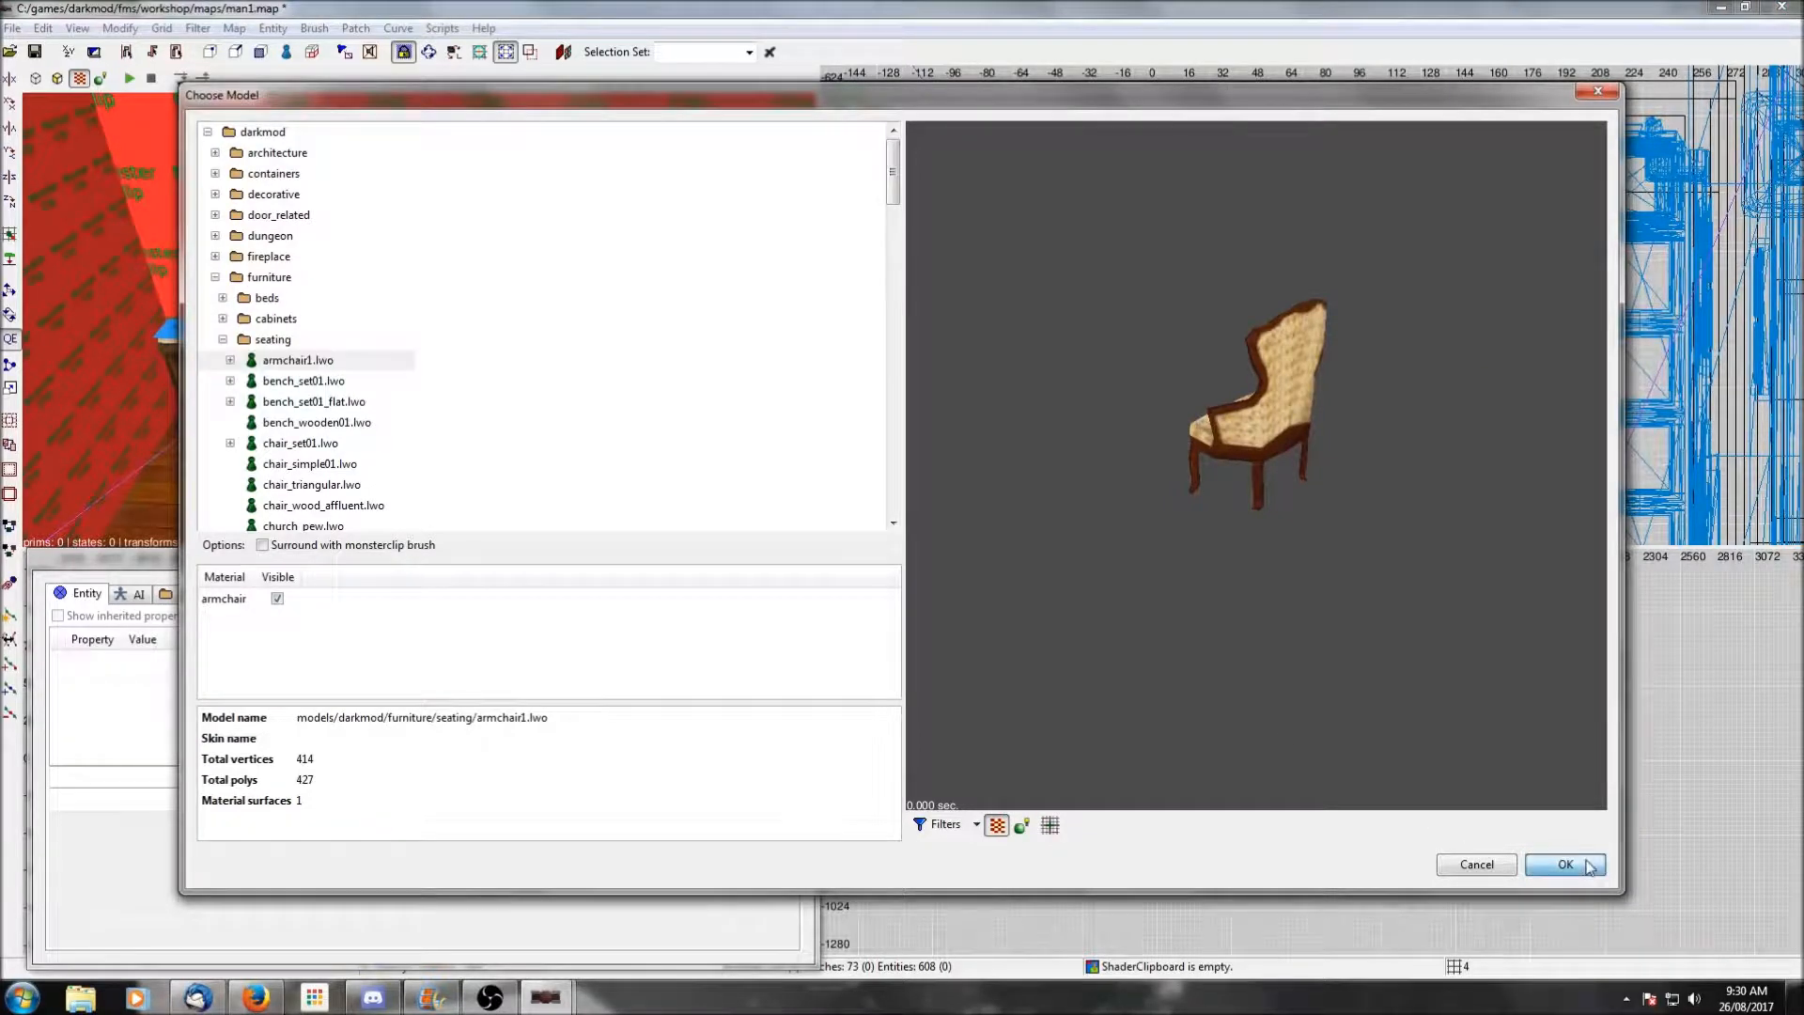
left_click(1571, 864)
left_click(9, 259)
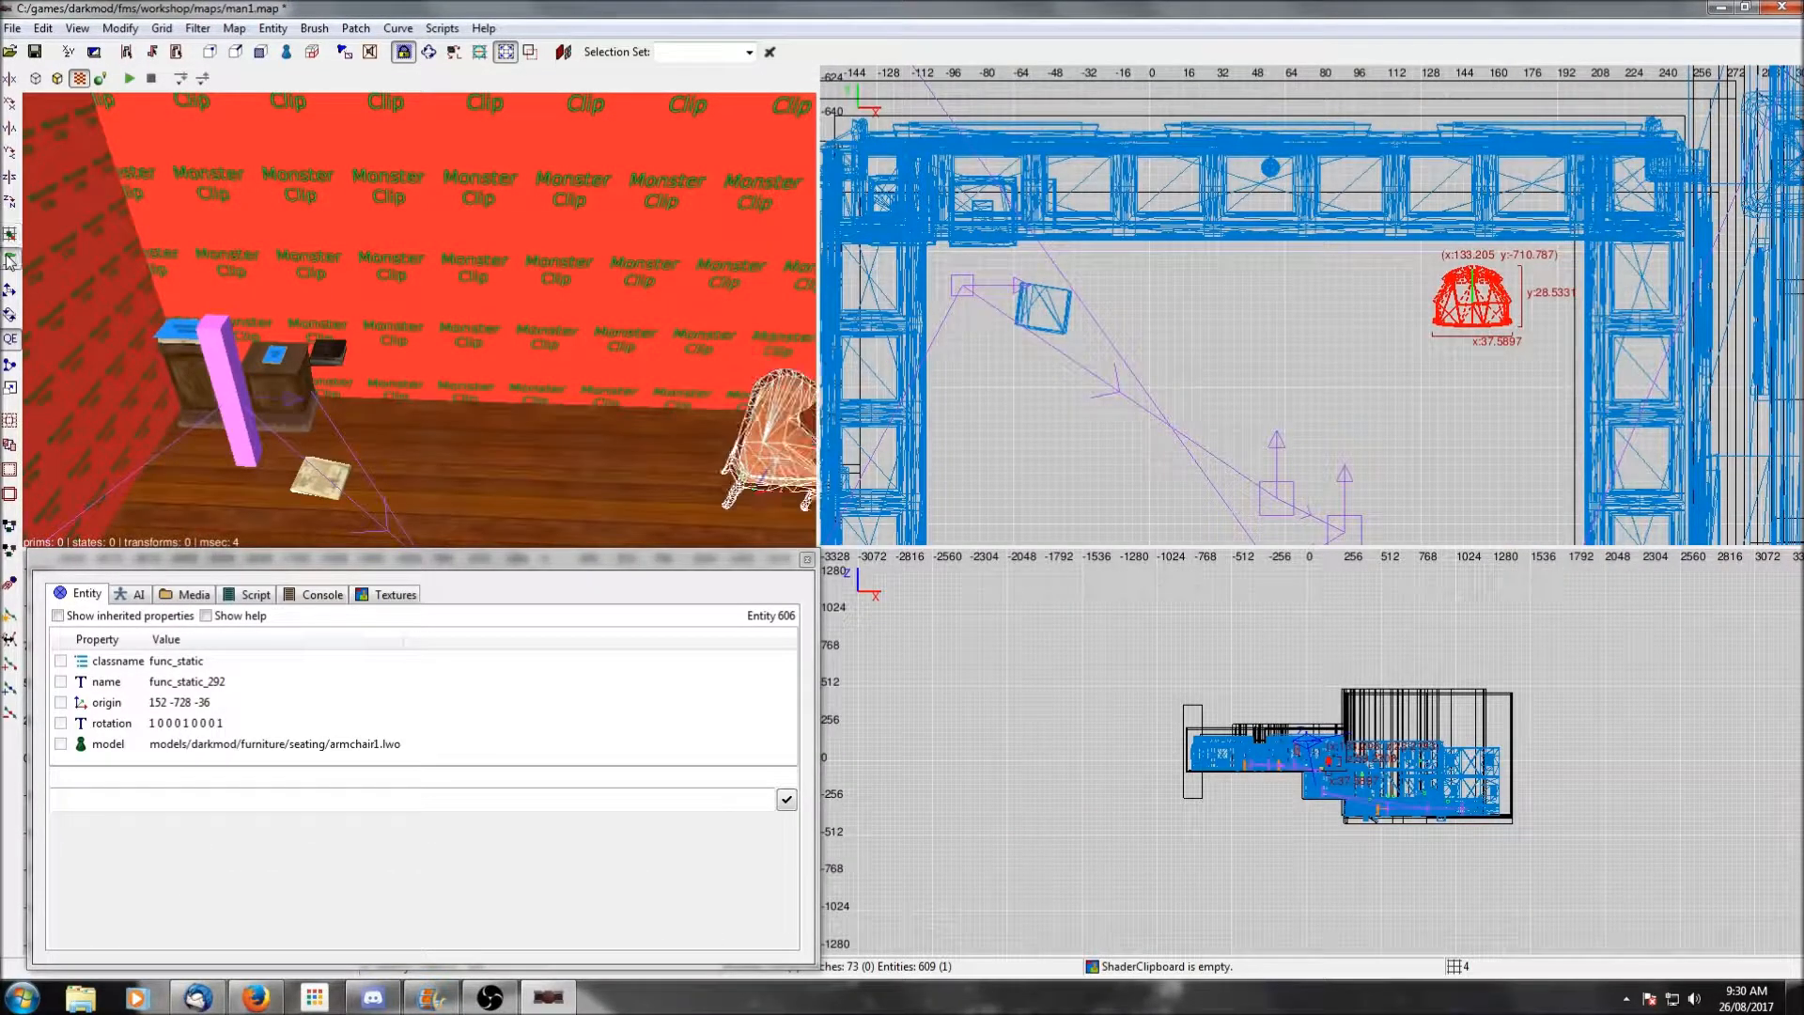
Rotate the armchair about the vertical axis so it faces diagonally southwest into the room, and deselect it.
key("r")
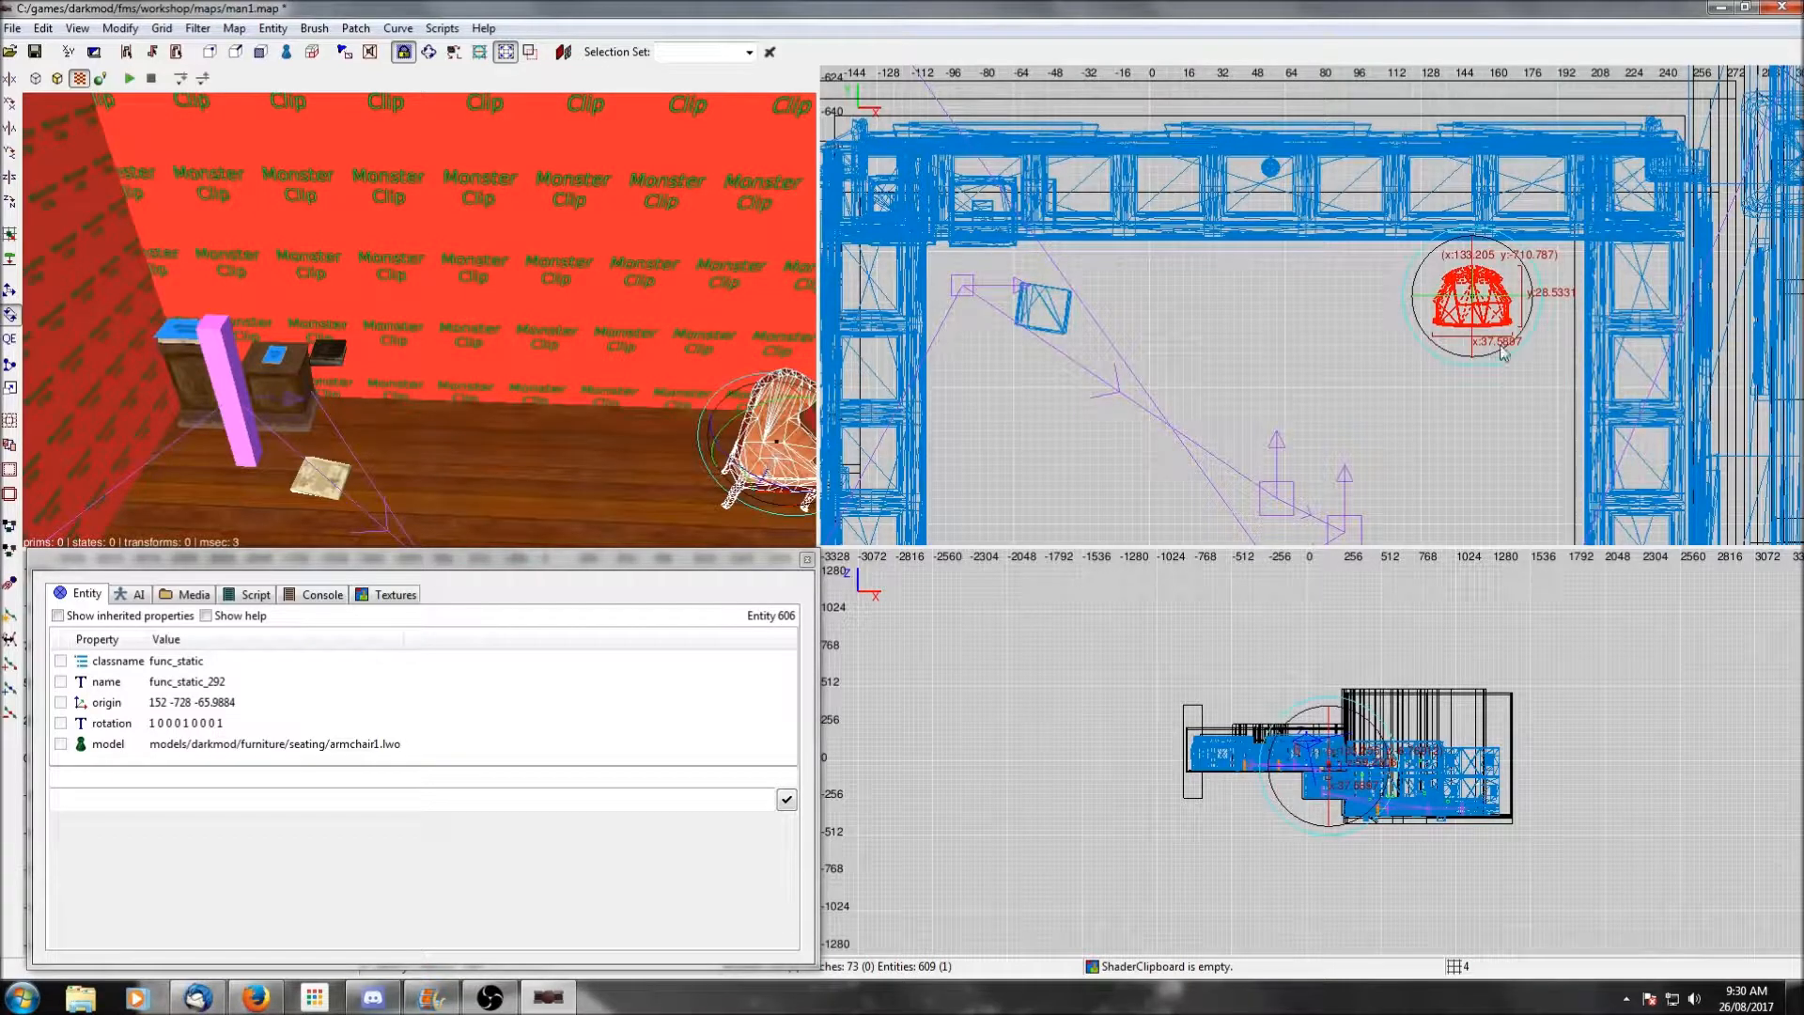
left_click_drag(1536, 331, 1481, 366)
key("q")
key("Escape")
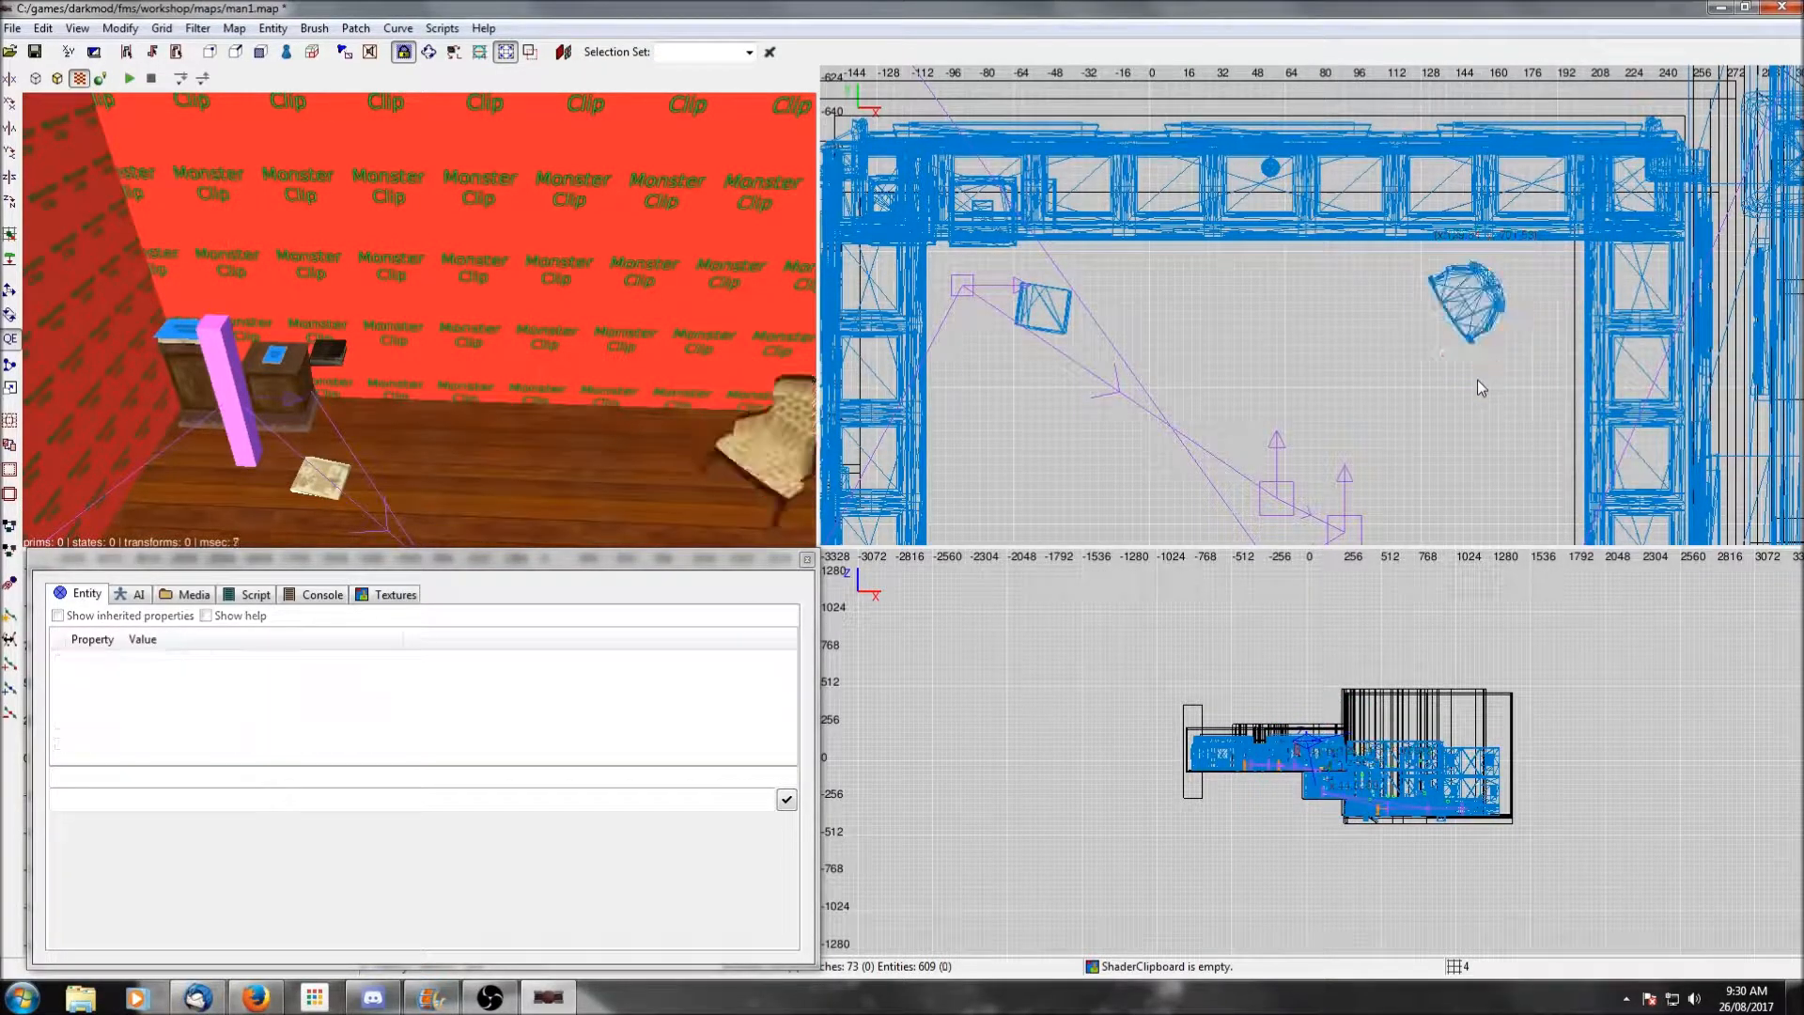
Create an atdm:ai_gentleman_scientist entity just in front of the armchair and lower it to the floor.
right_click(1391, 344)
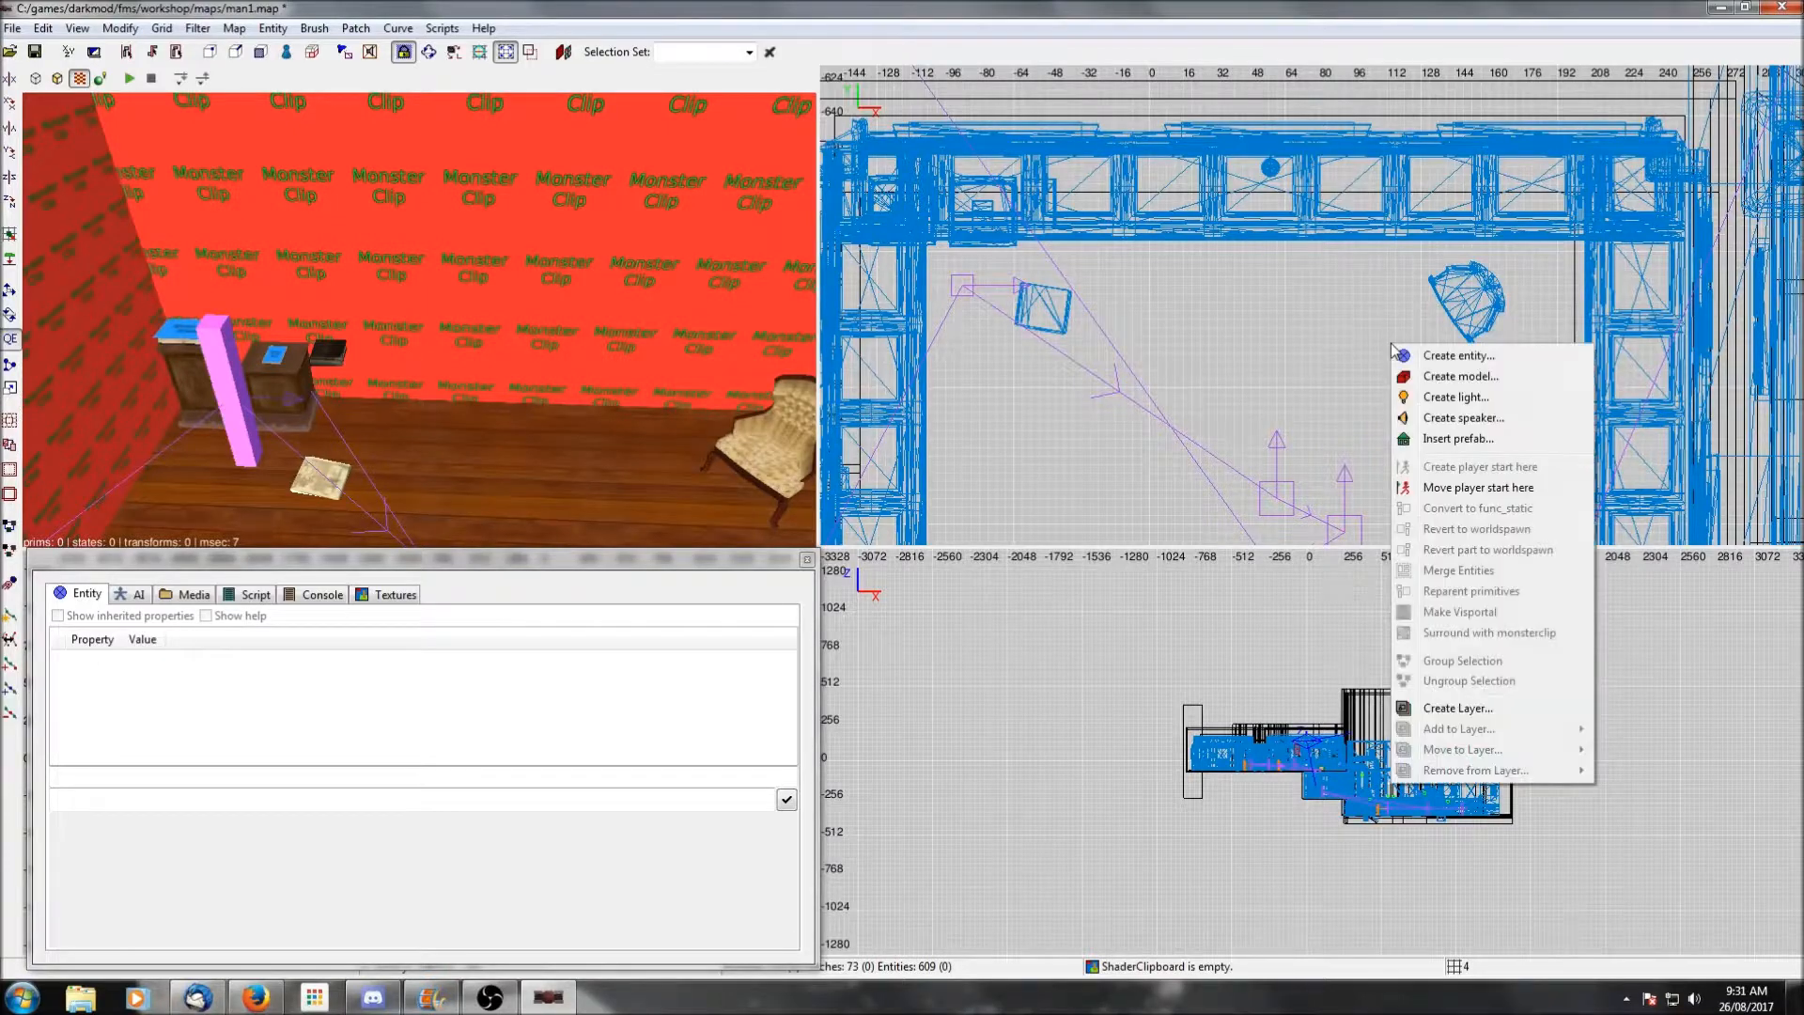
left_click(1447, 355)
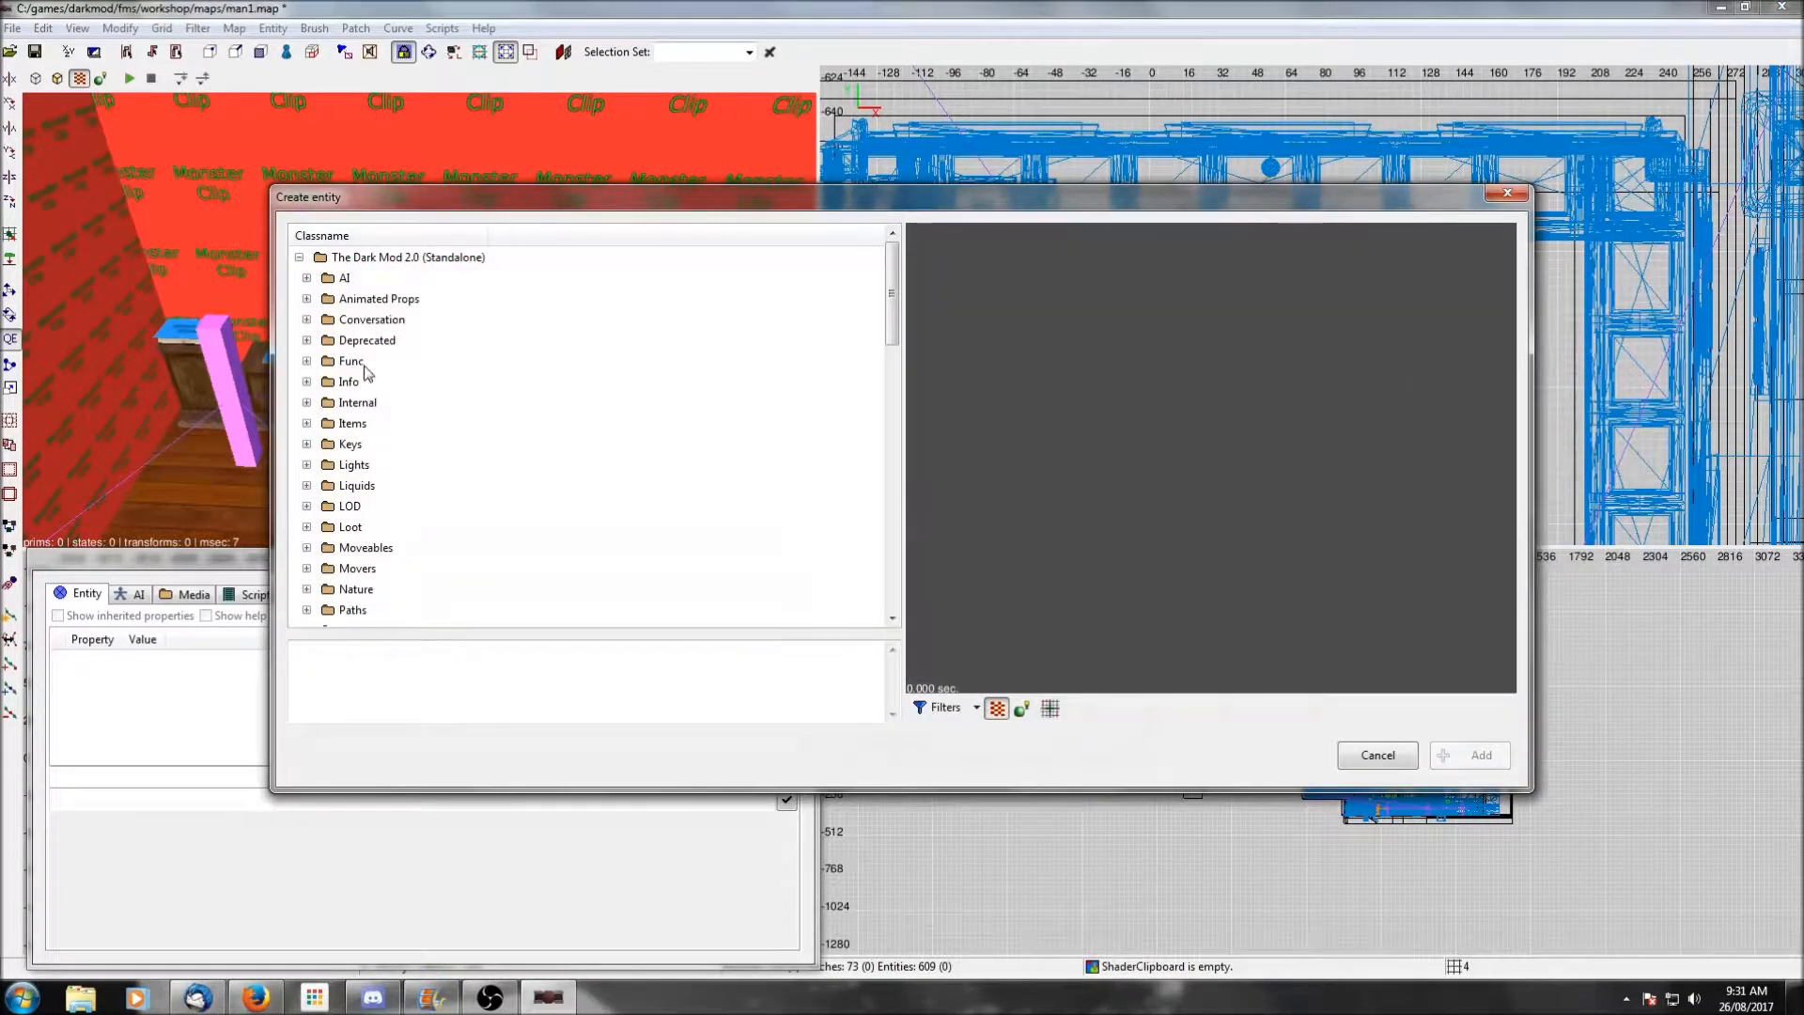
left_click(306, 279)
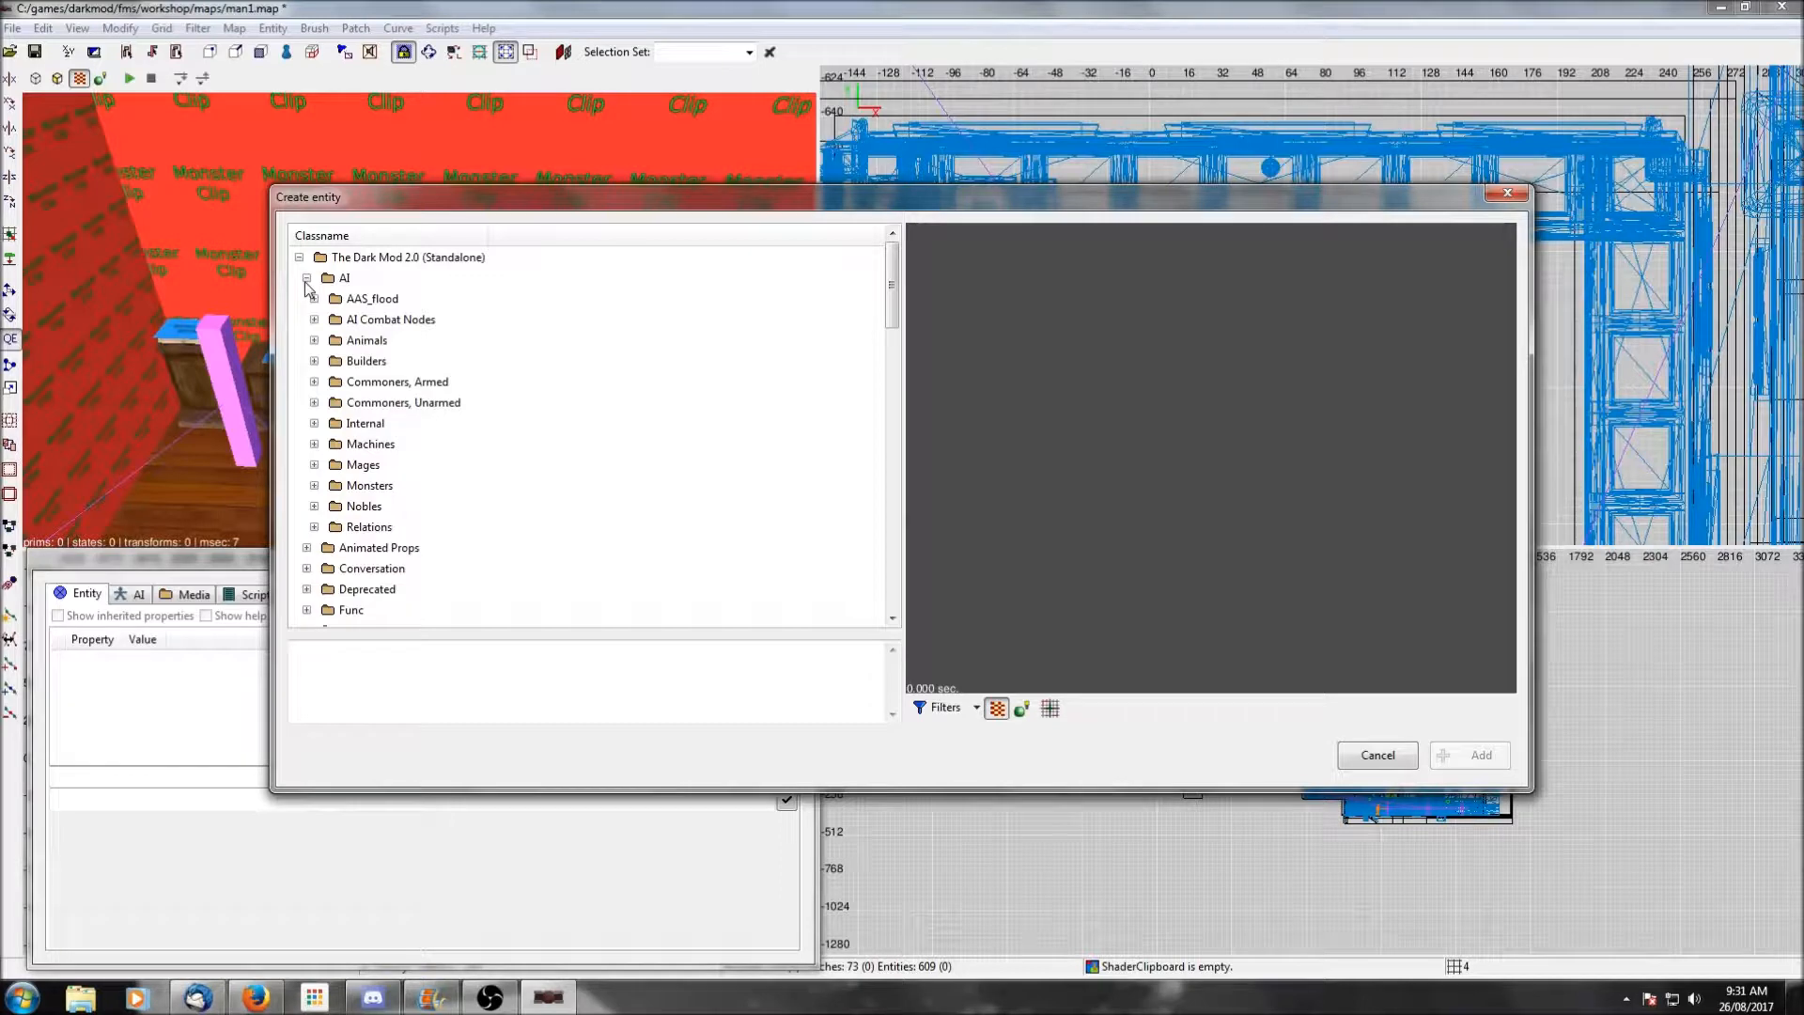
left_click(313, 381)
left_click(314, 381)
left_click(314, 402)
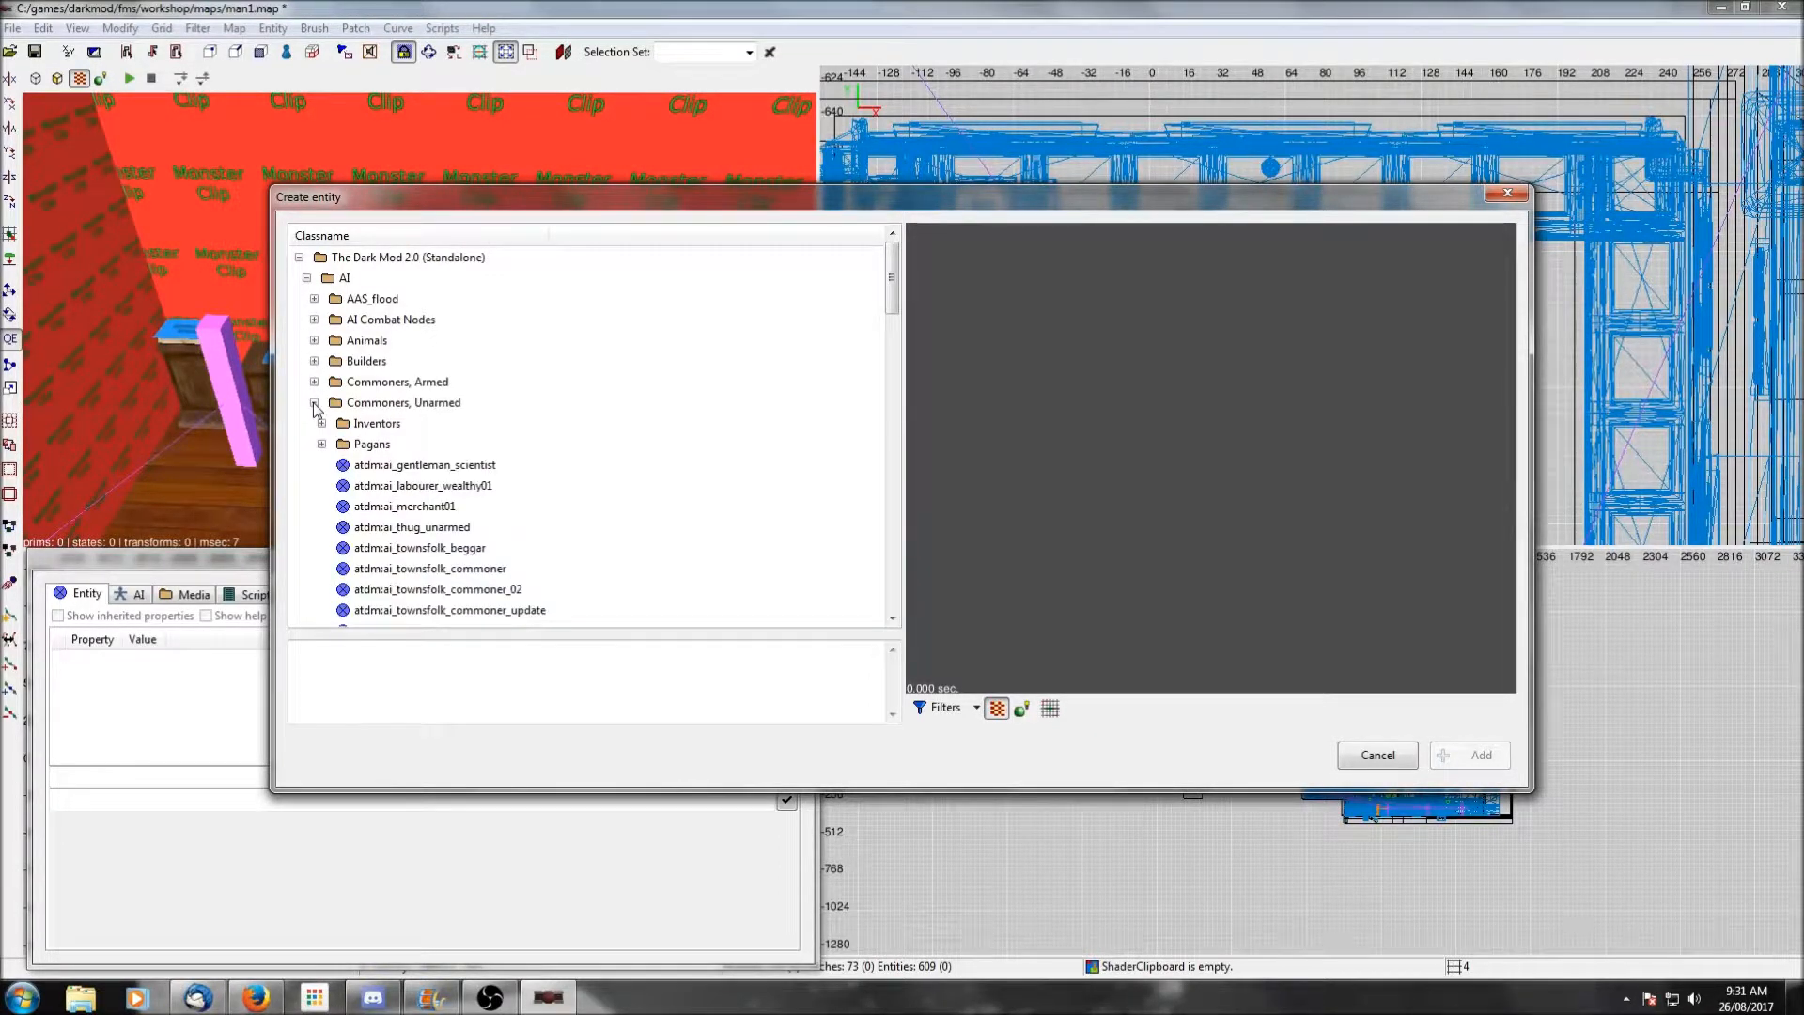
scroll(316, 409, "down", 1)
left_click(403, 403)
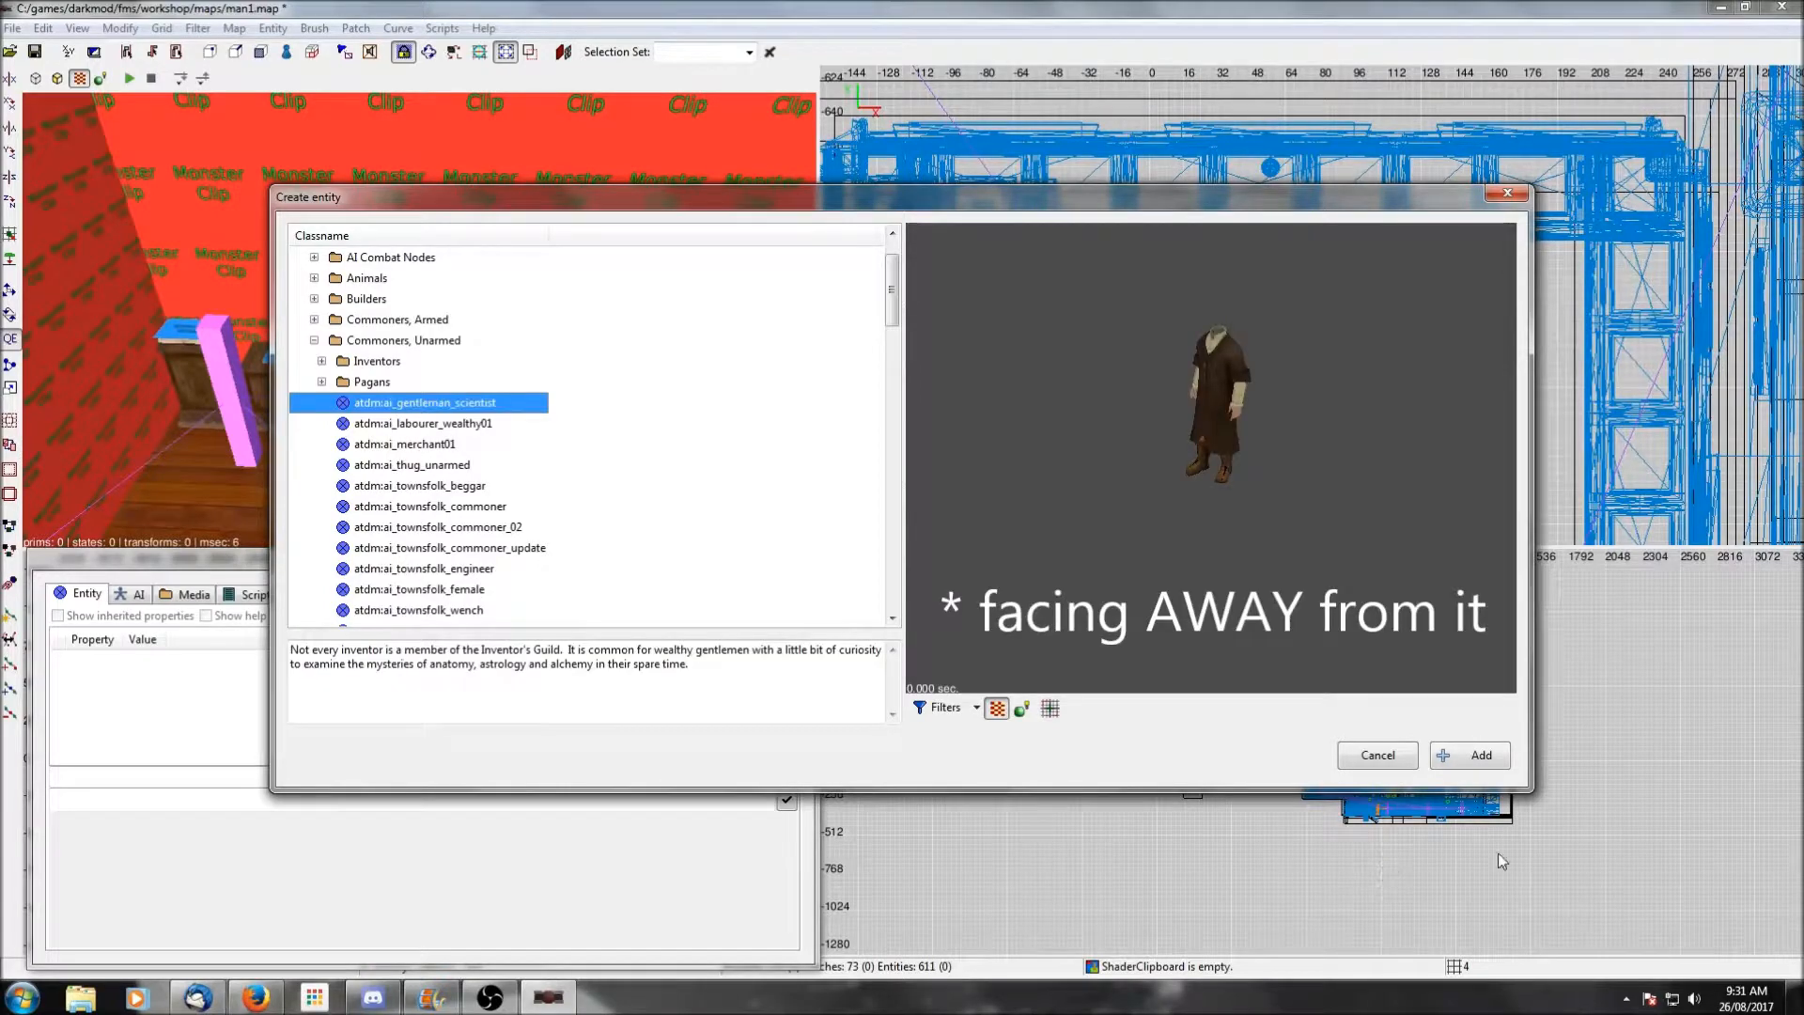
left_click(1472, 756)
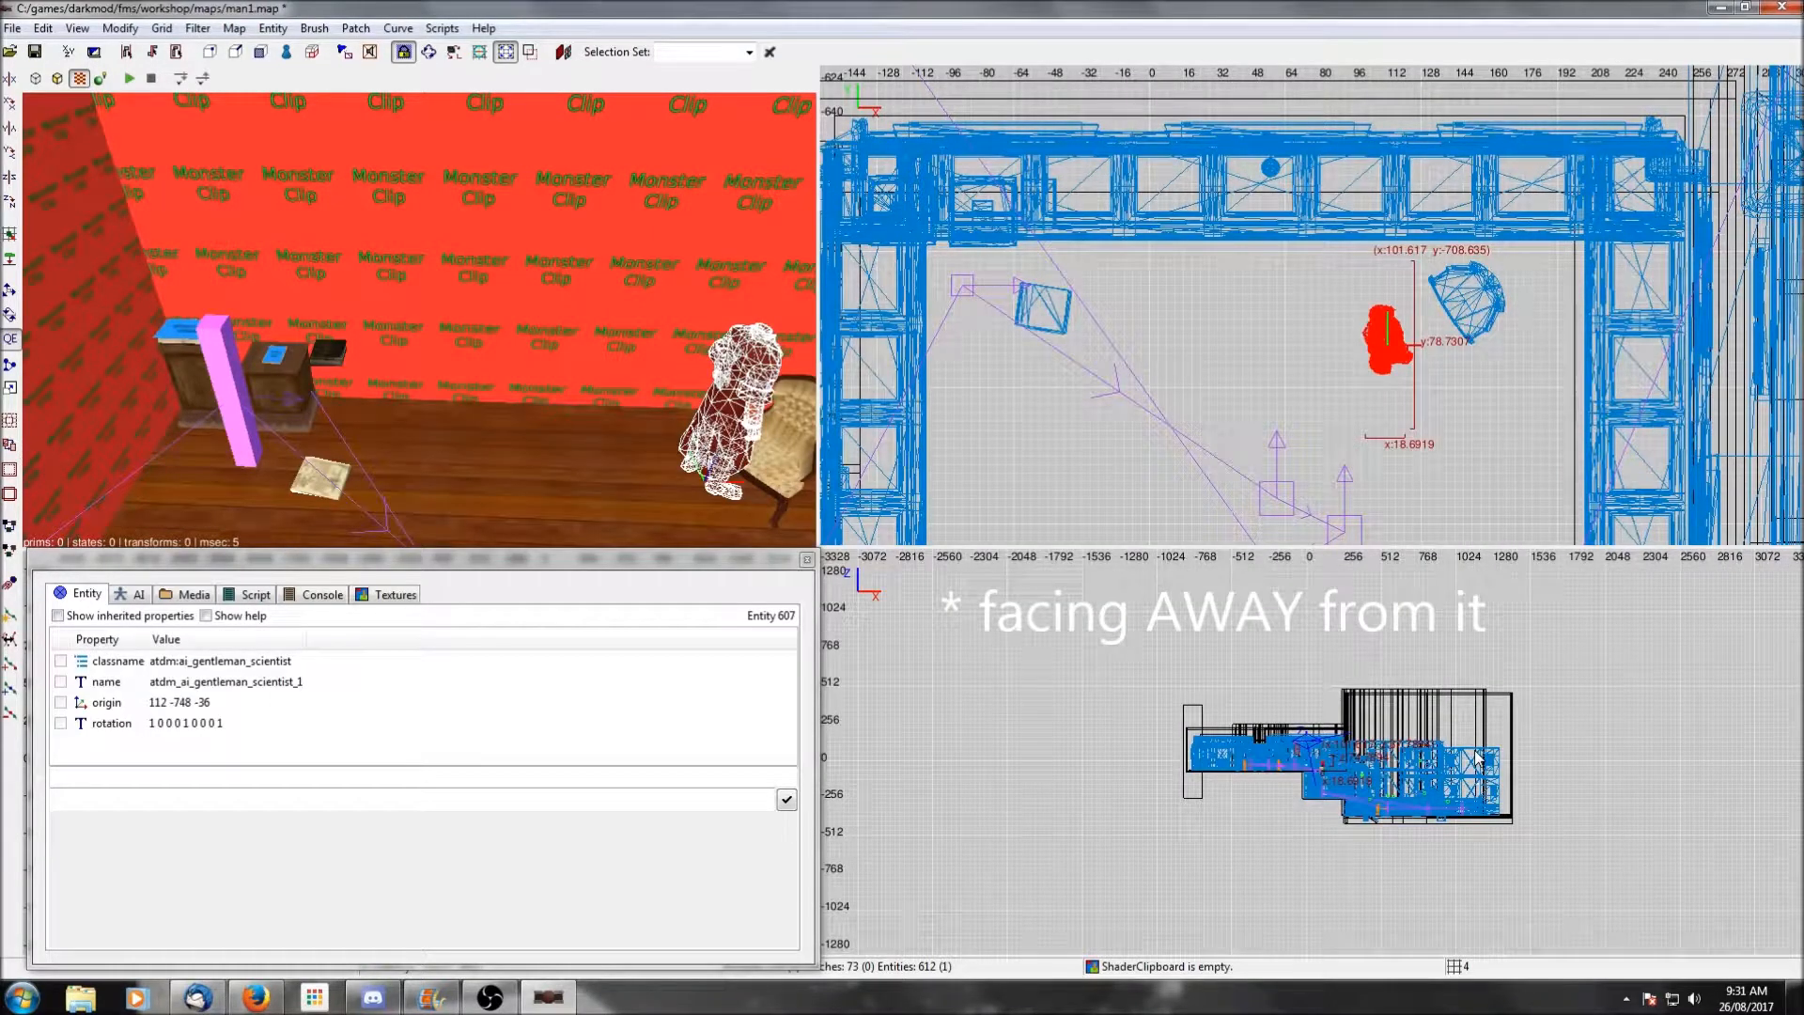
left_click(11, 259)
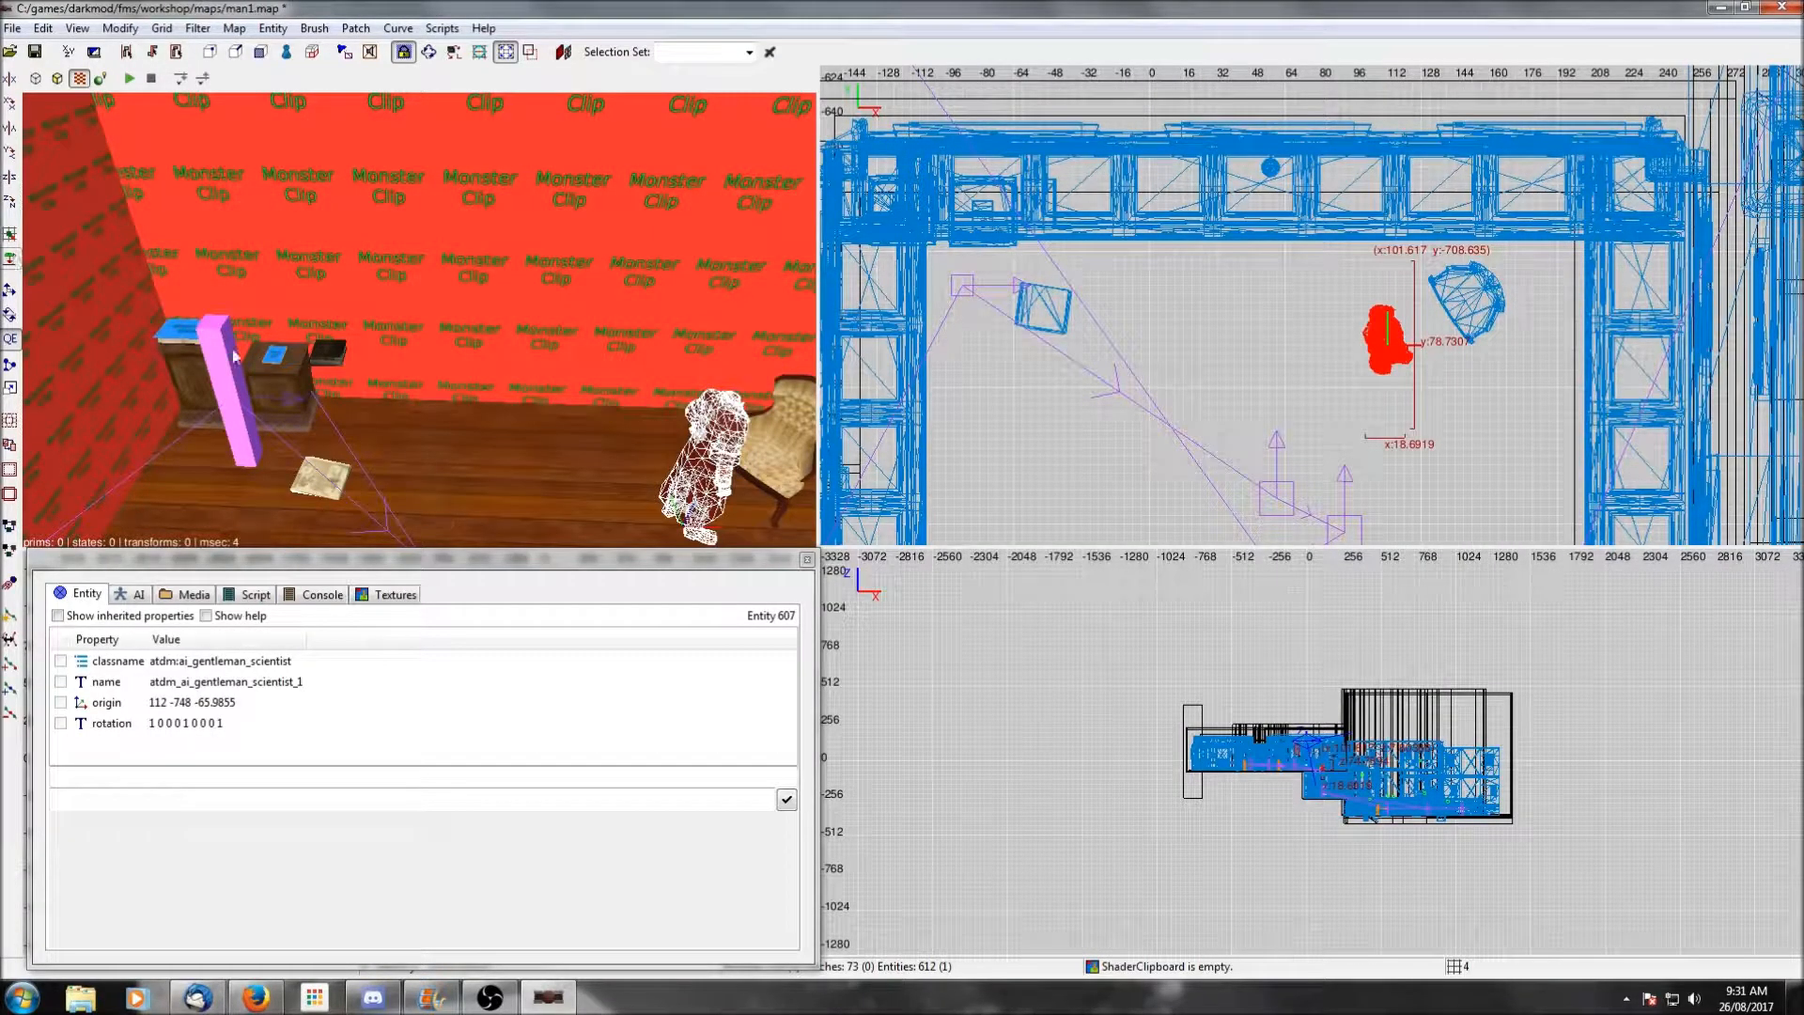
Rotate the gentleman scientist to face away from the armchair and move him close to the front of its seat.
scroll(1332, 364, "up", 2)
scroll(1482, 337, "up", 1)
key("r")
left_click_drag(1483, 336, 1334, 442)
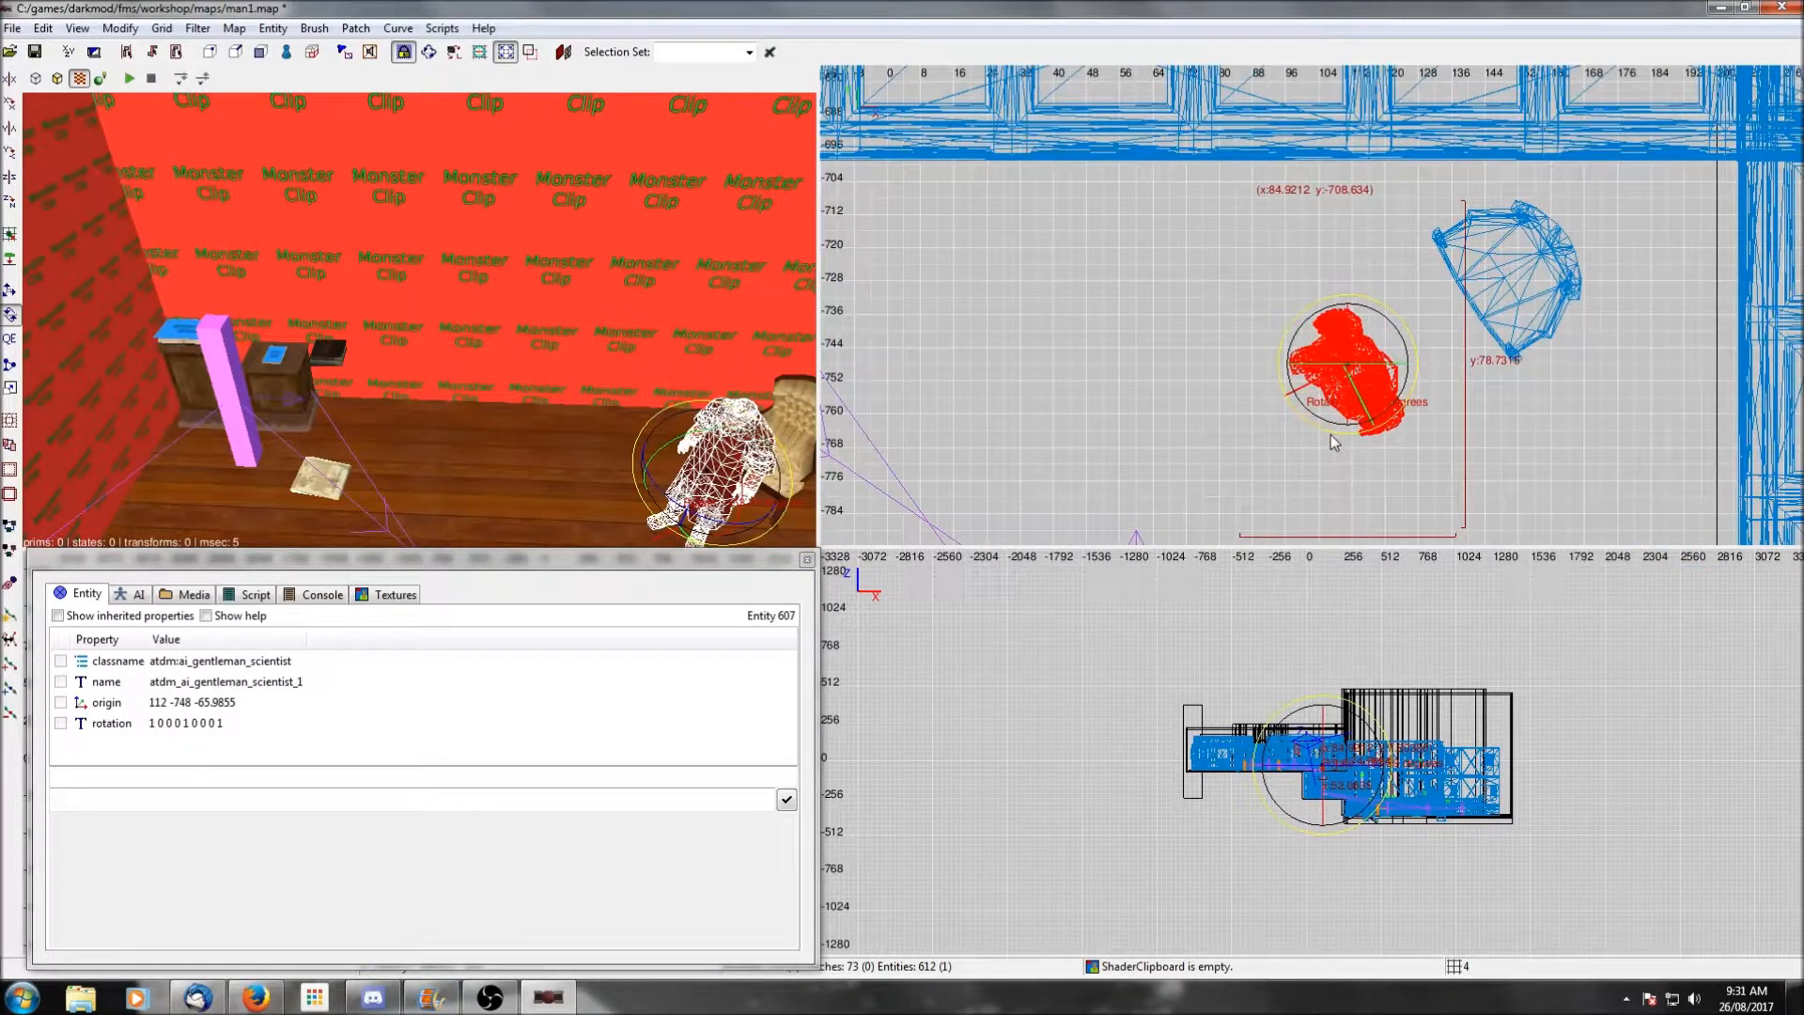
key("q")
left_click_drag(1358, 375, 1390, 342)
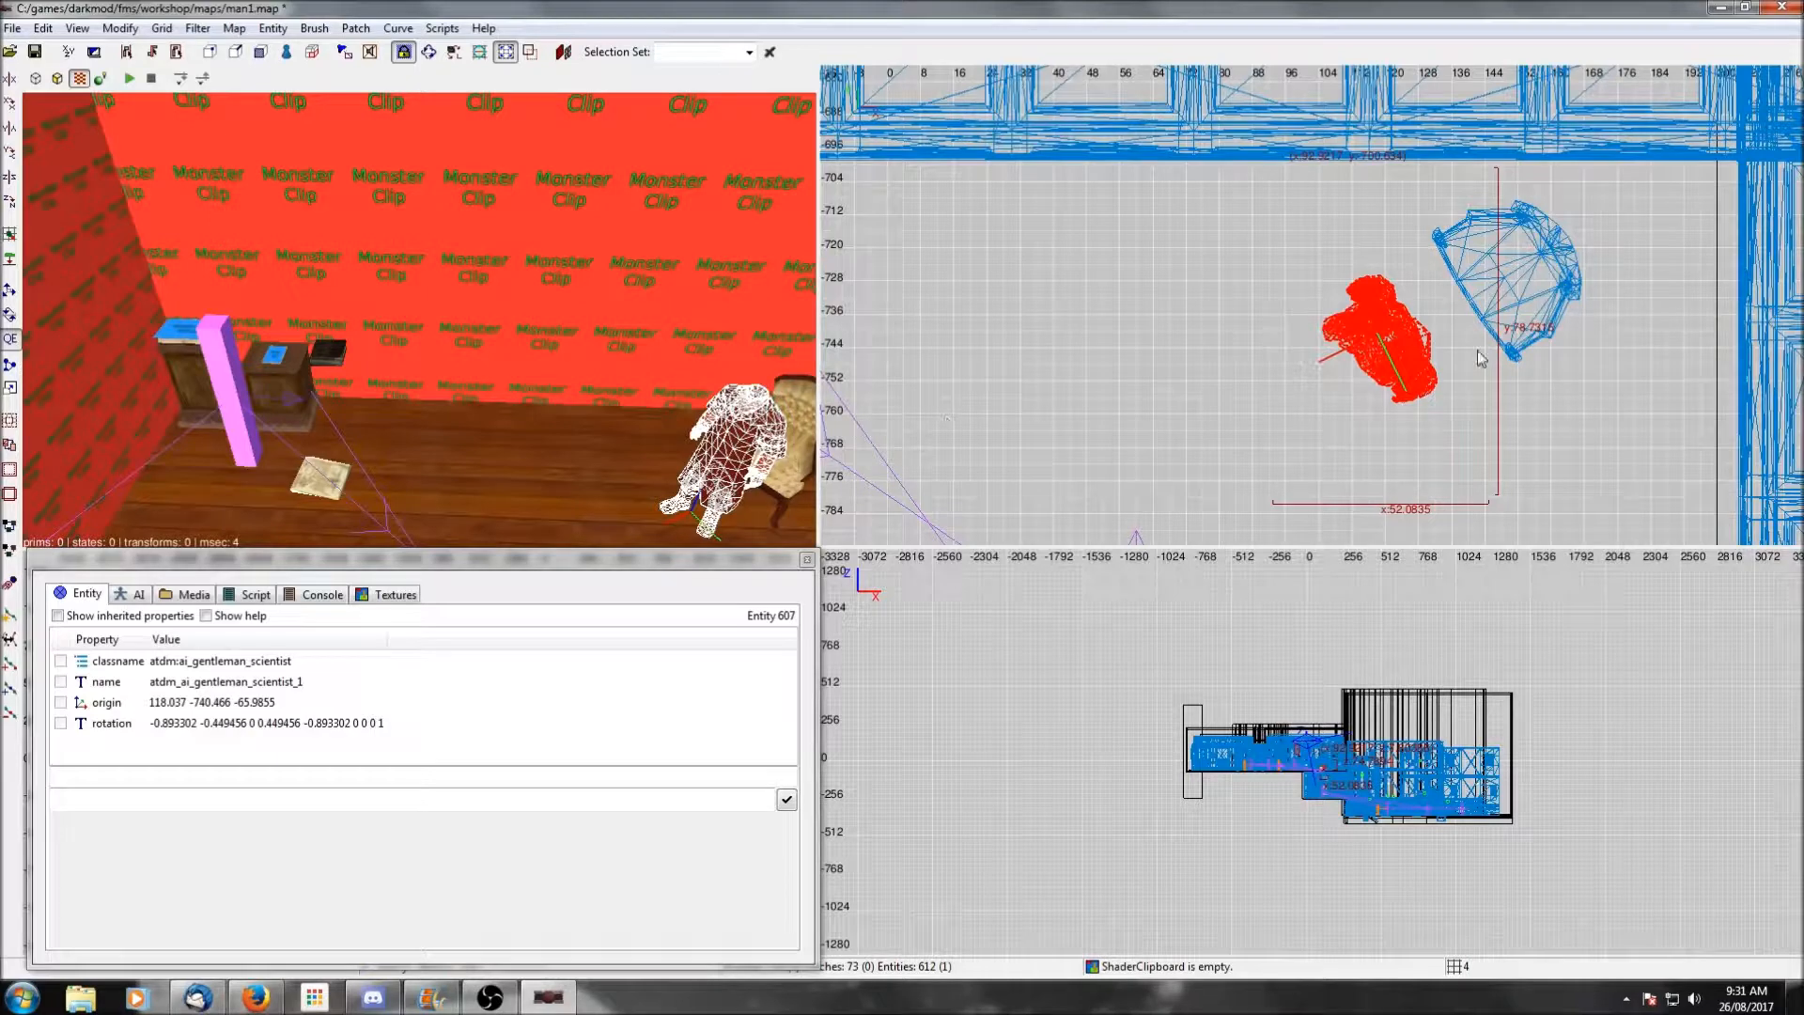
left_click_drag(1392, 331, 1408, 331)
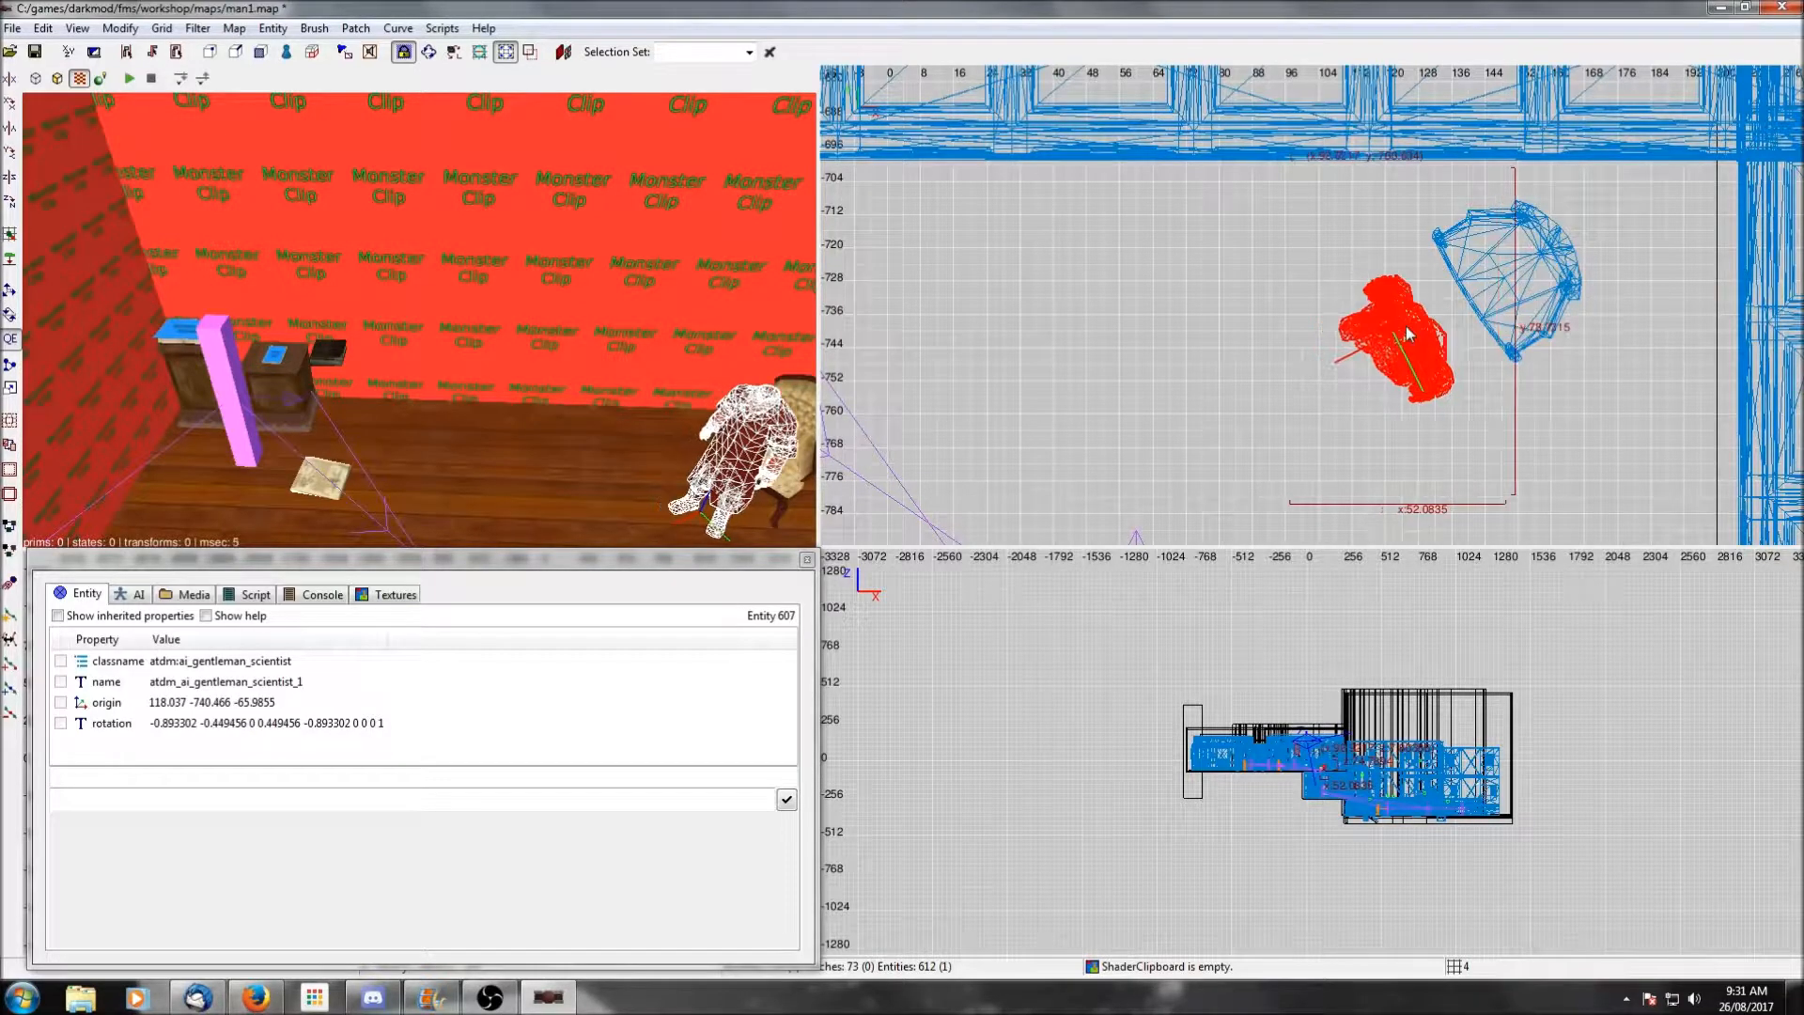
Enable Start sitting in the gentleman scientist's AI behaviour and save the map.
left_click(127, 594)
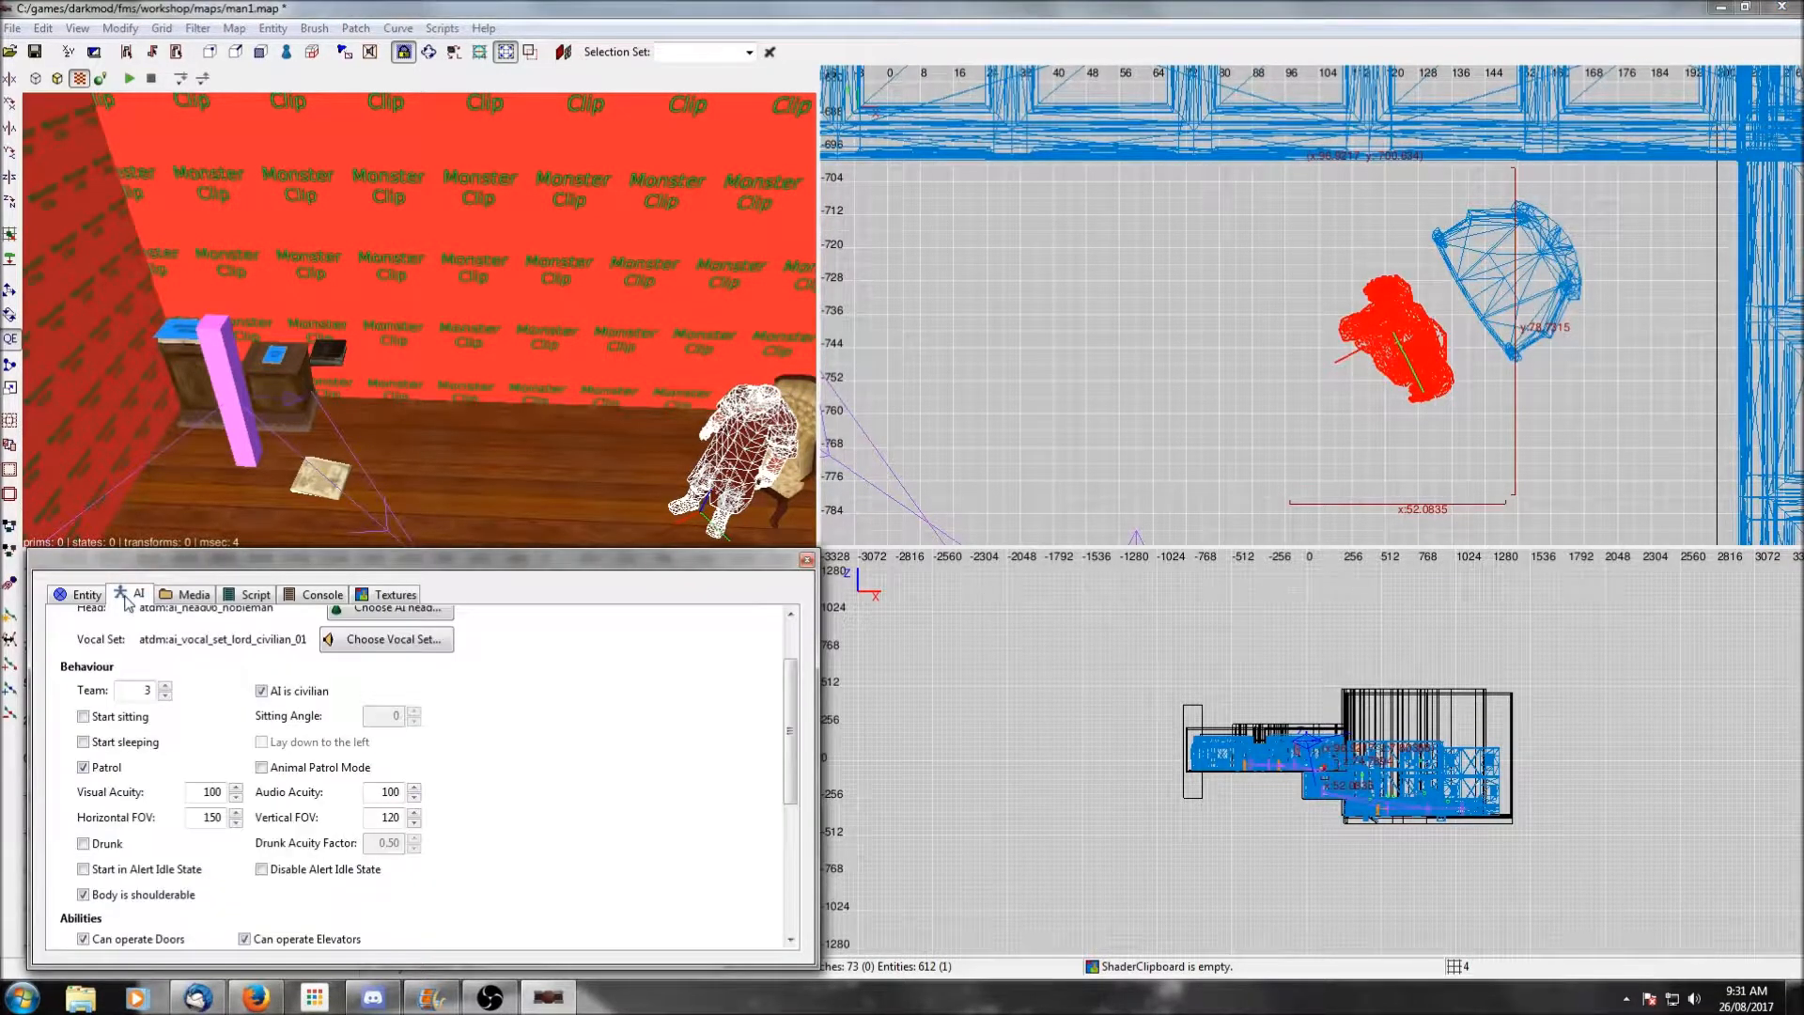
left_click(83, 717)
left_click(33, 52)
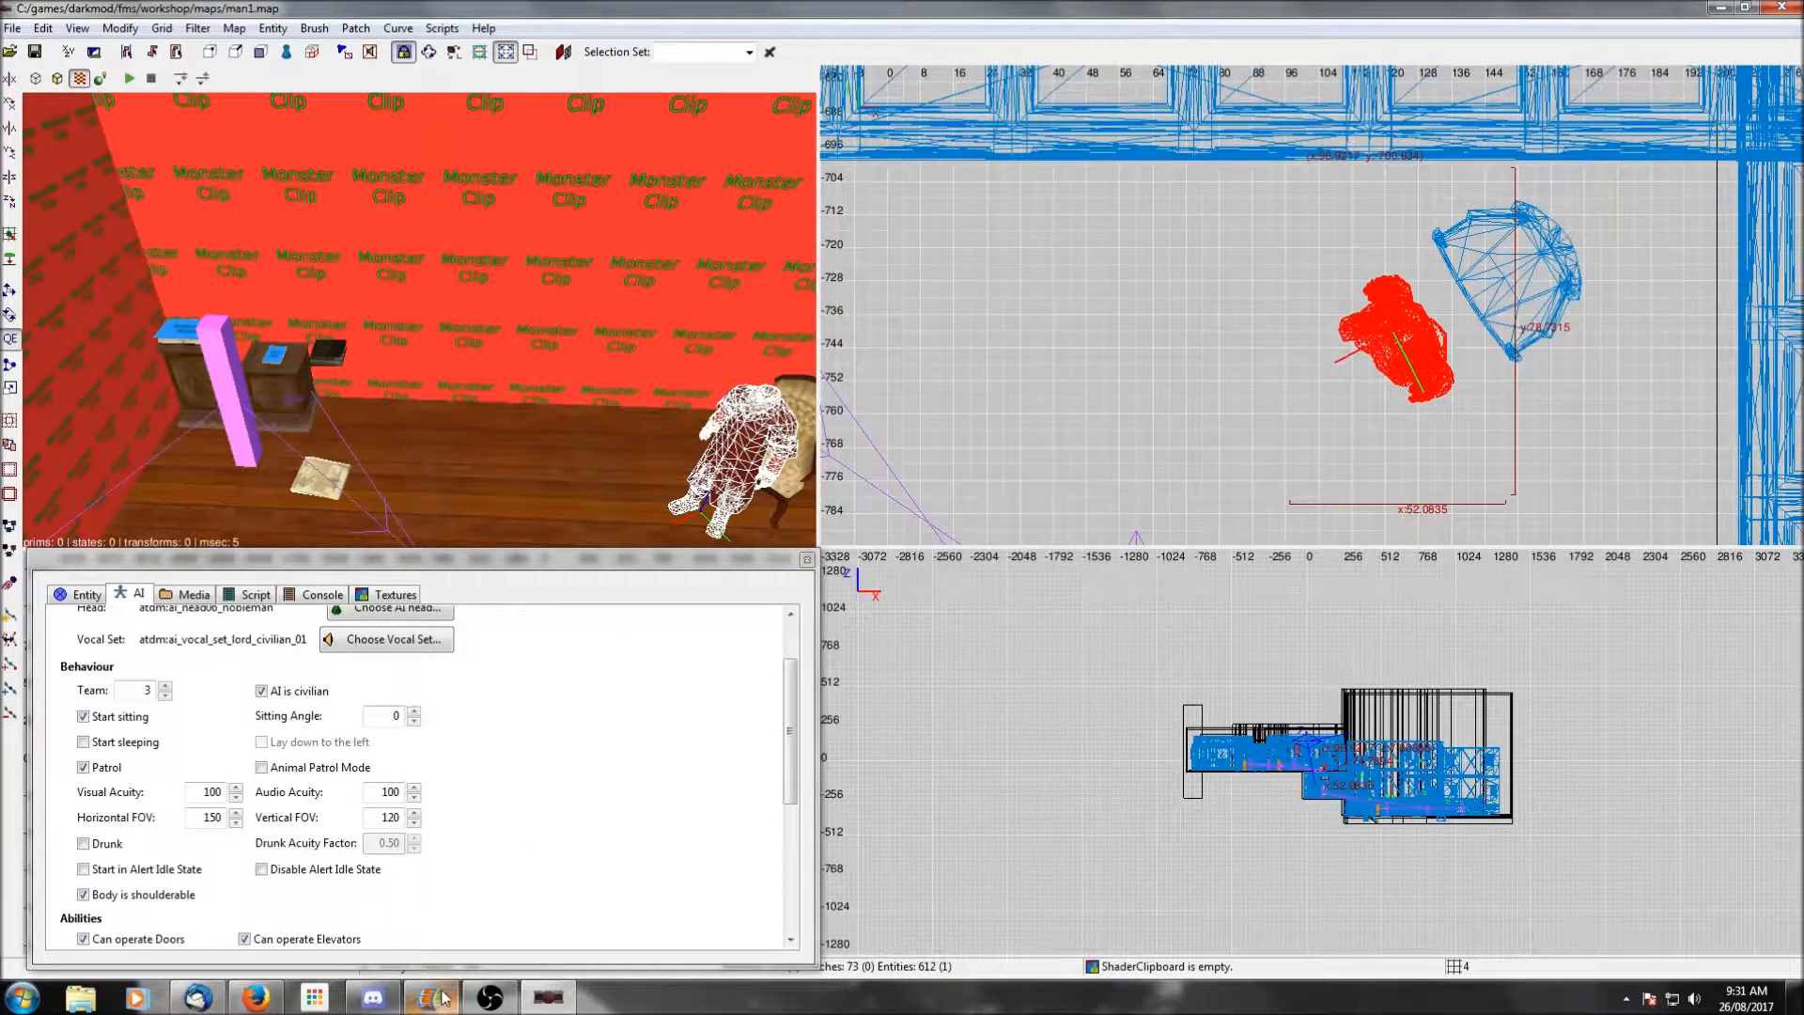
Clear the selection and draw a brush about 24 by 24 units over the armchair in plan view.
mouse_move(442, 996)
right_click_drag(1486, 224, 1399, 268)
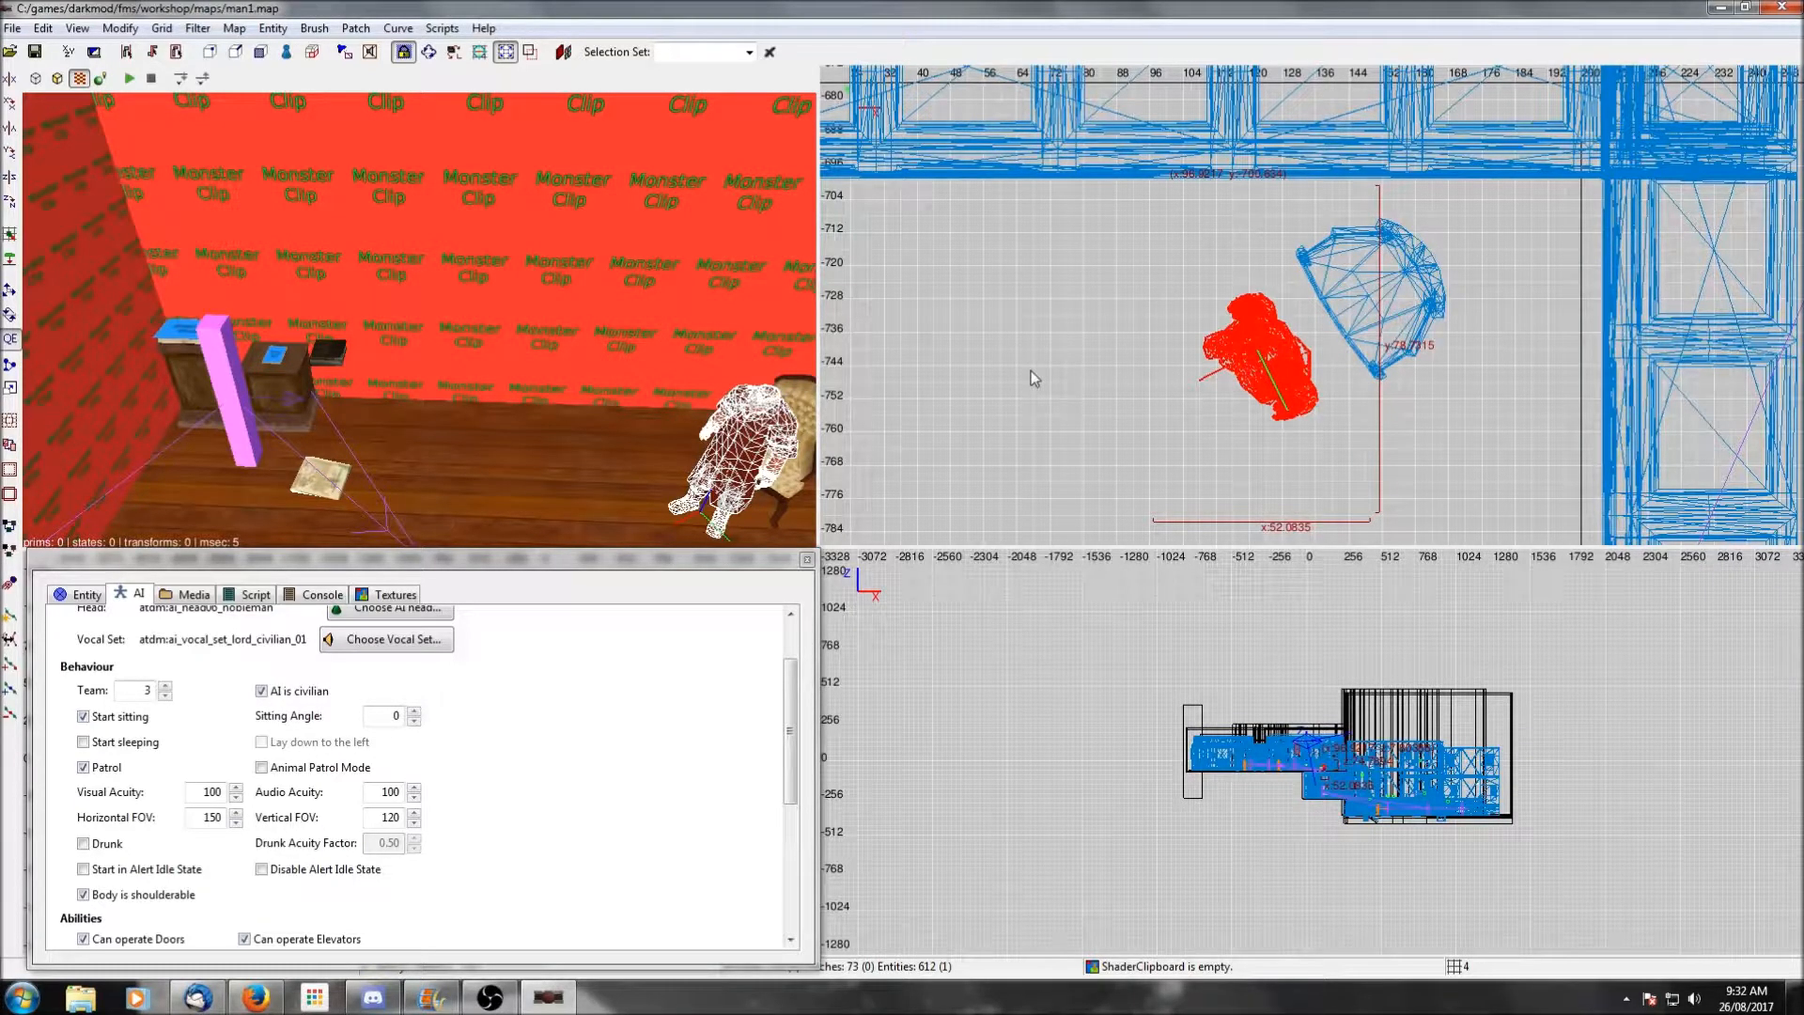
key("Escape")
left_click(618, 240, "shift")
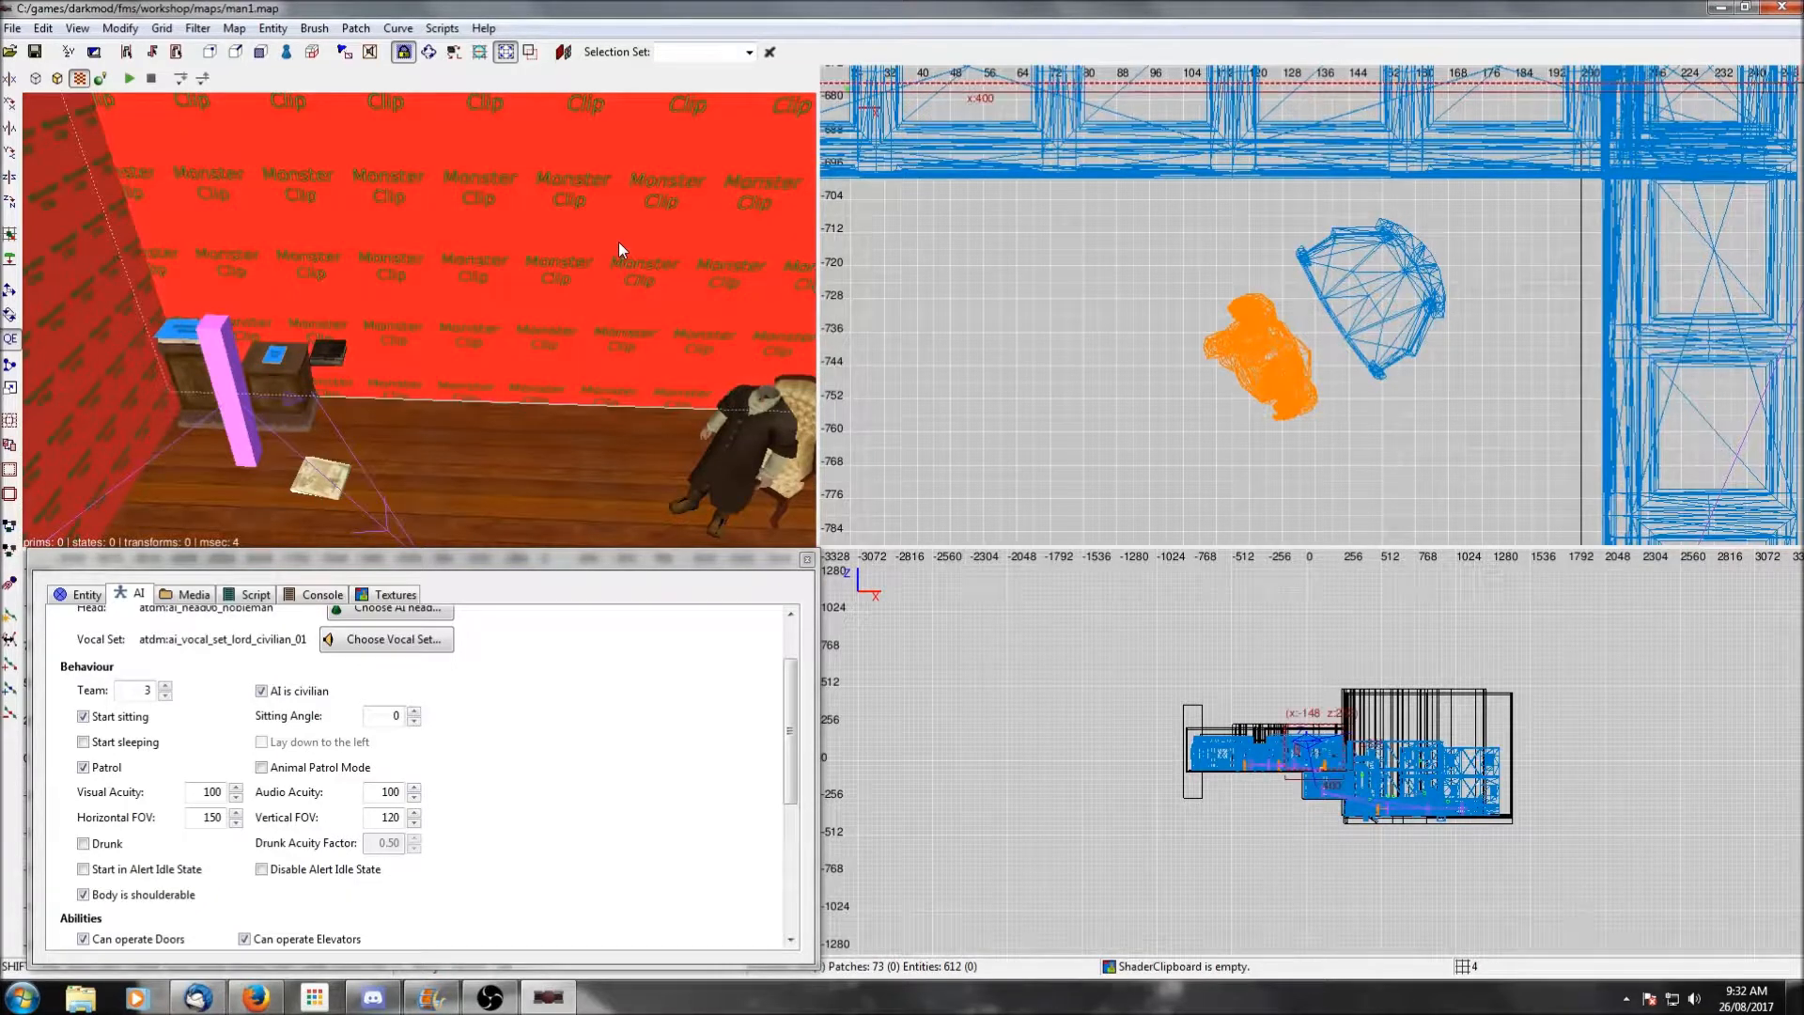
left_click(618, 241, "shift")
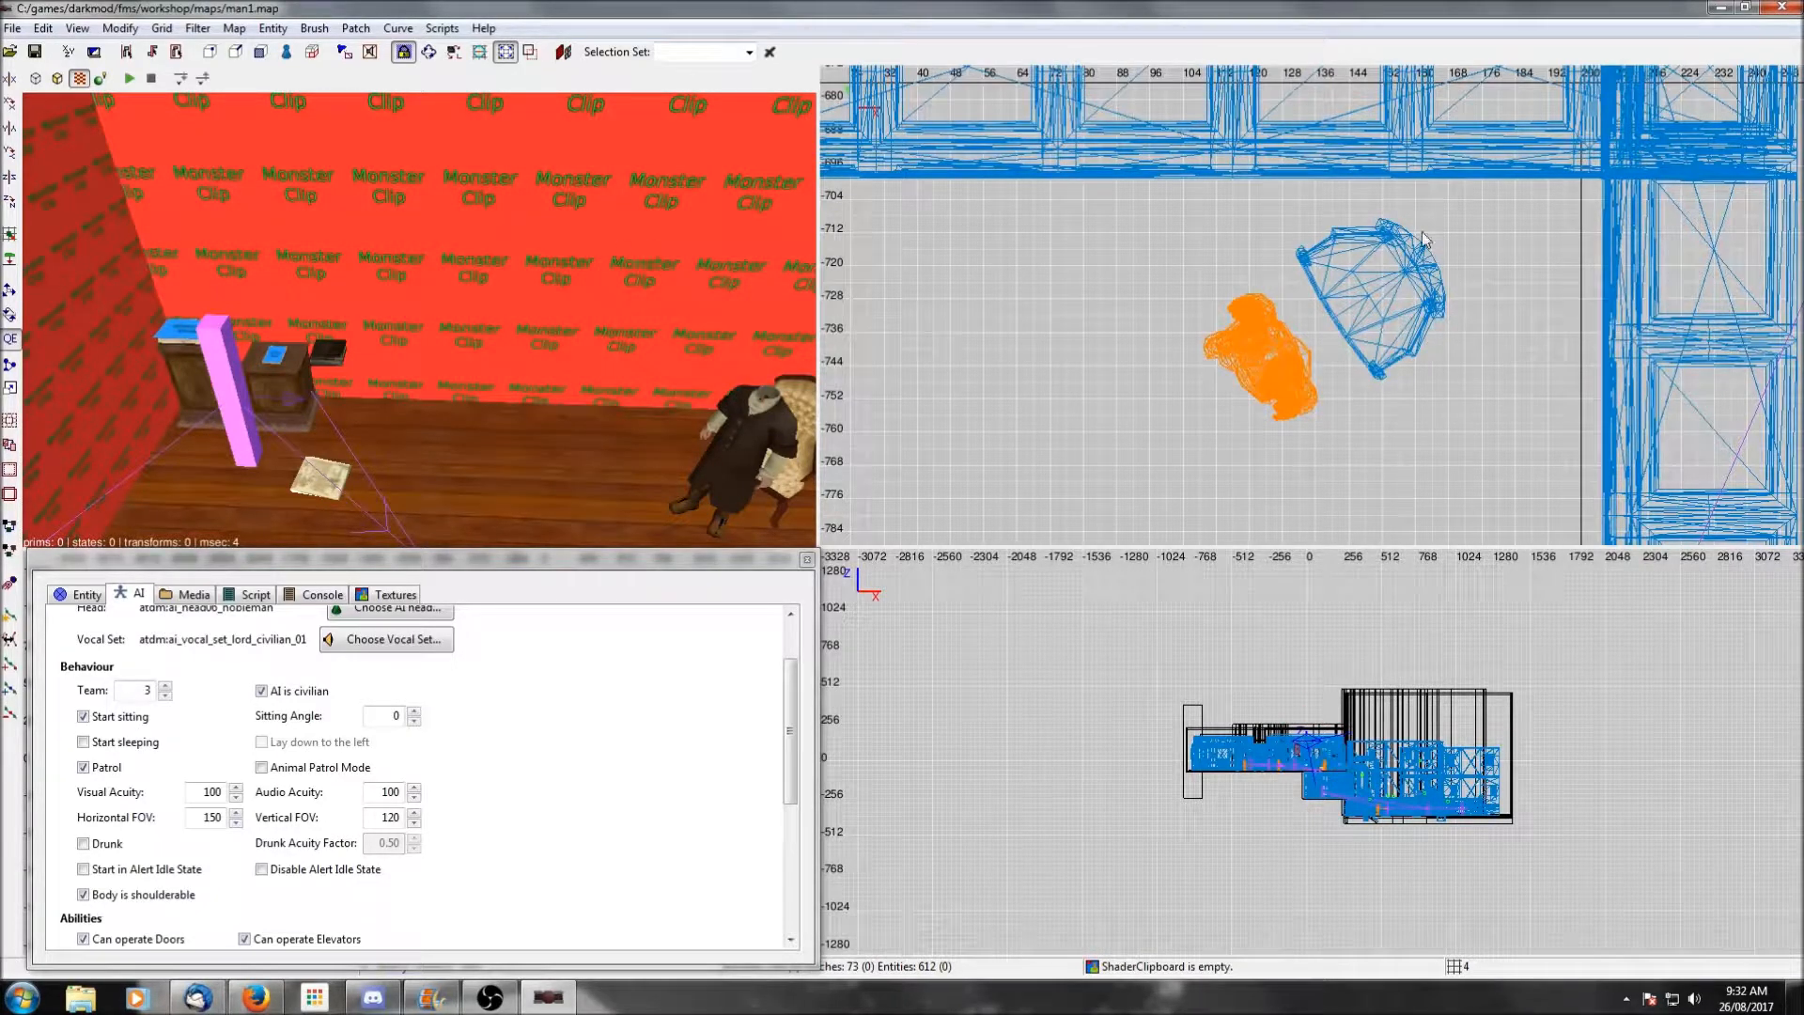
left_click_drag(1332, 231, 1436, 347)
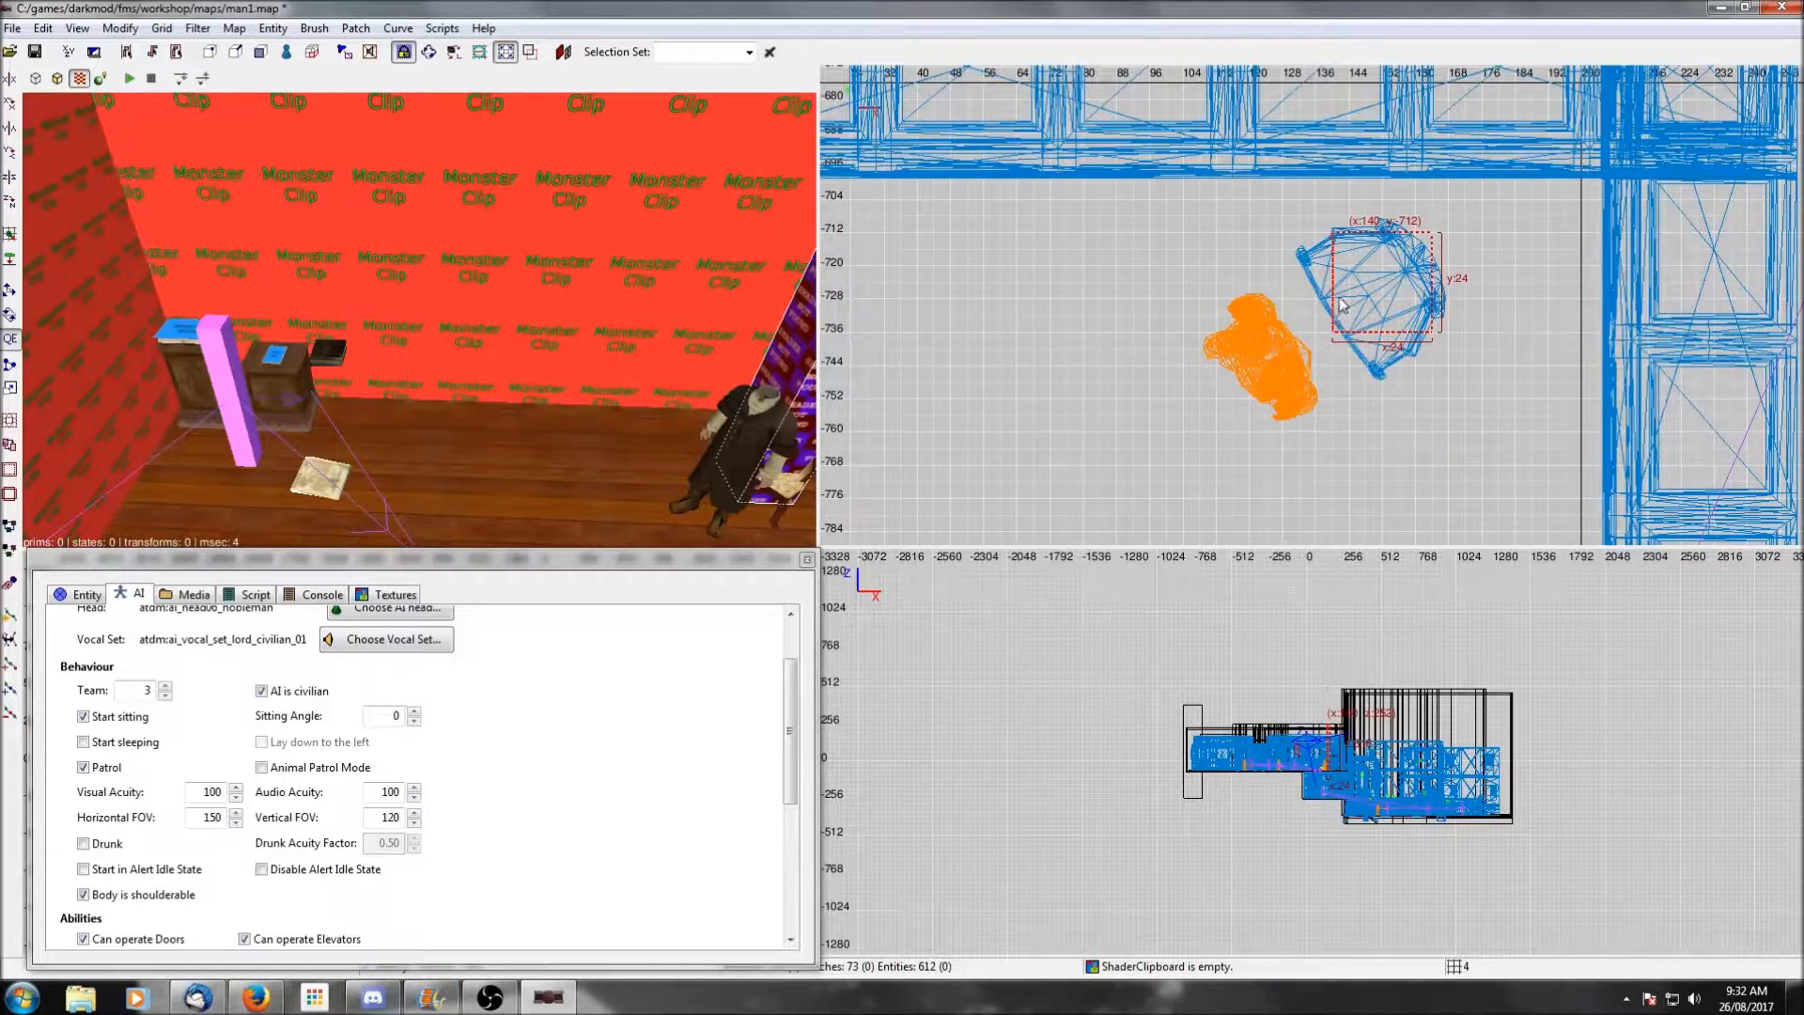
Rotate the brush to match the armchair's angle and move it over the armchair.
key("r")
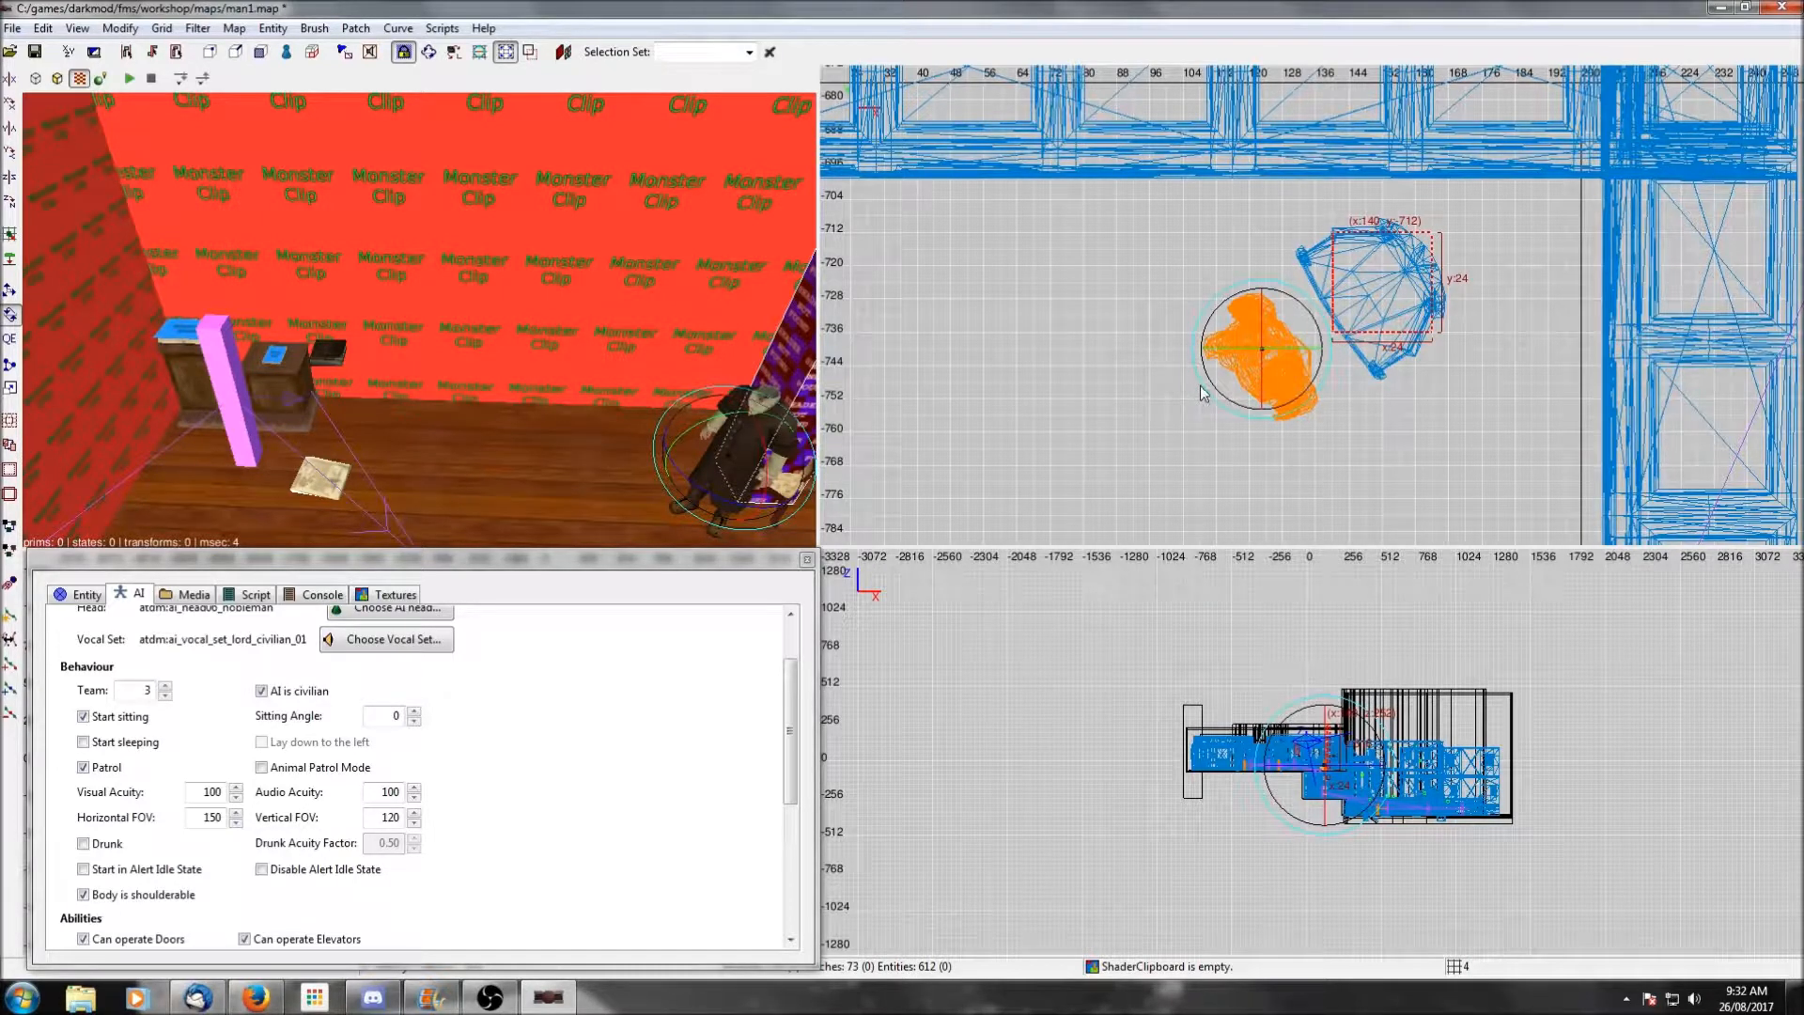
left_click_drag(1206, 394, 1239, 400)
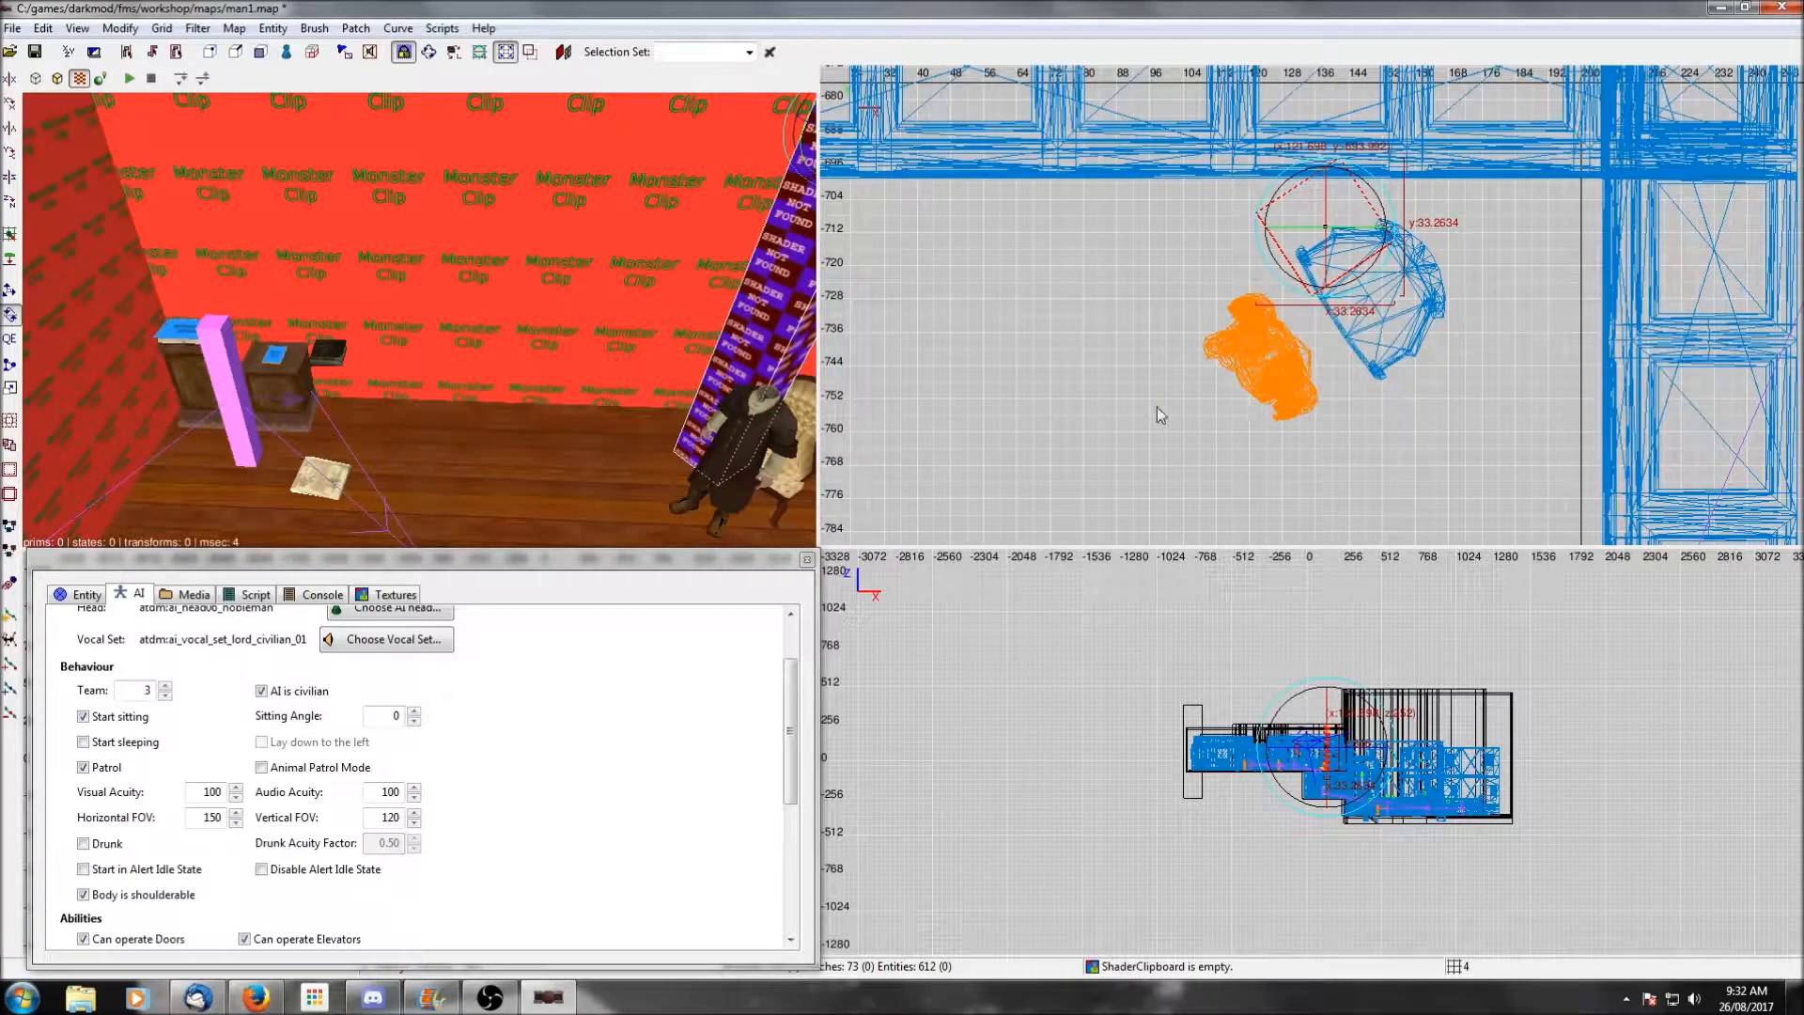
key("q")
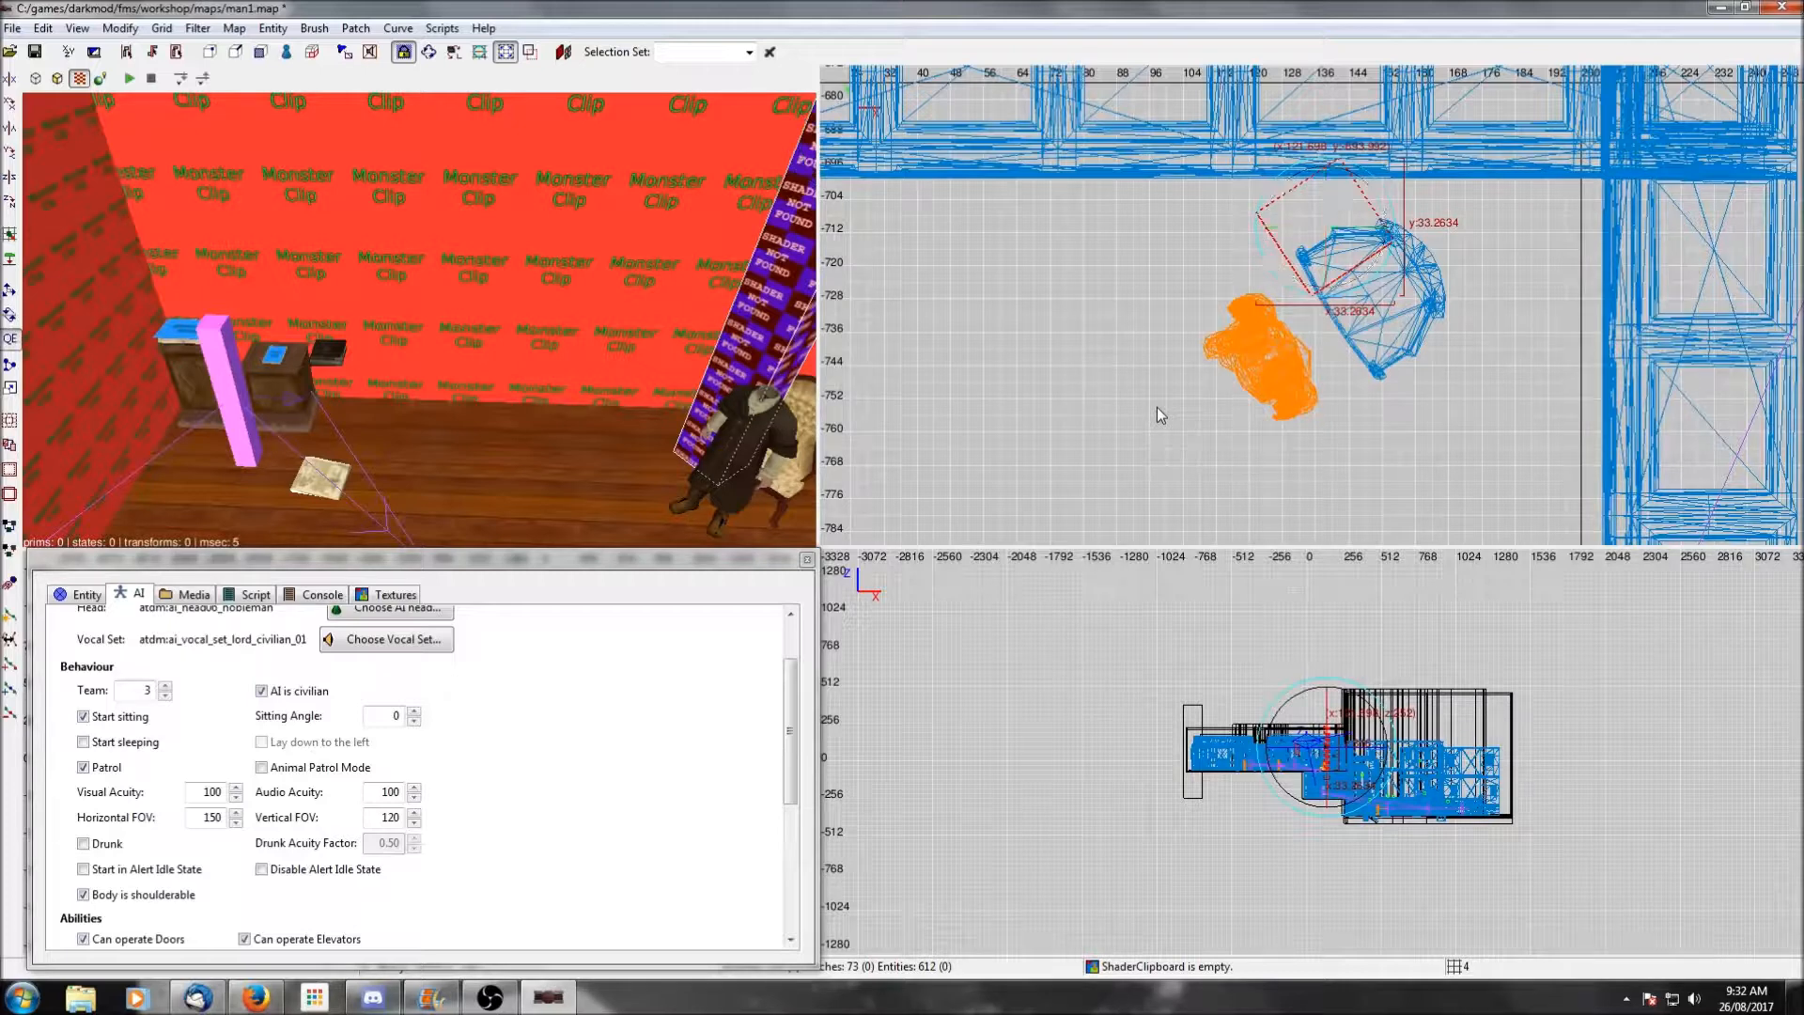
left_click_drag(1328, 231, 1394, 306)
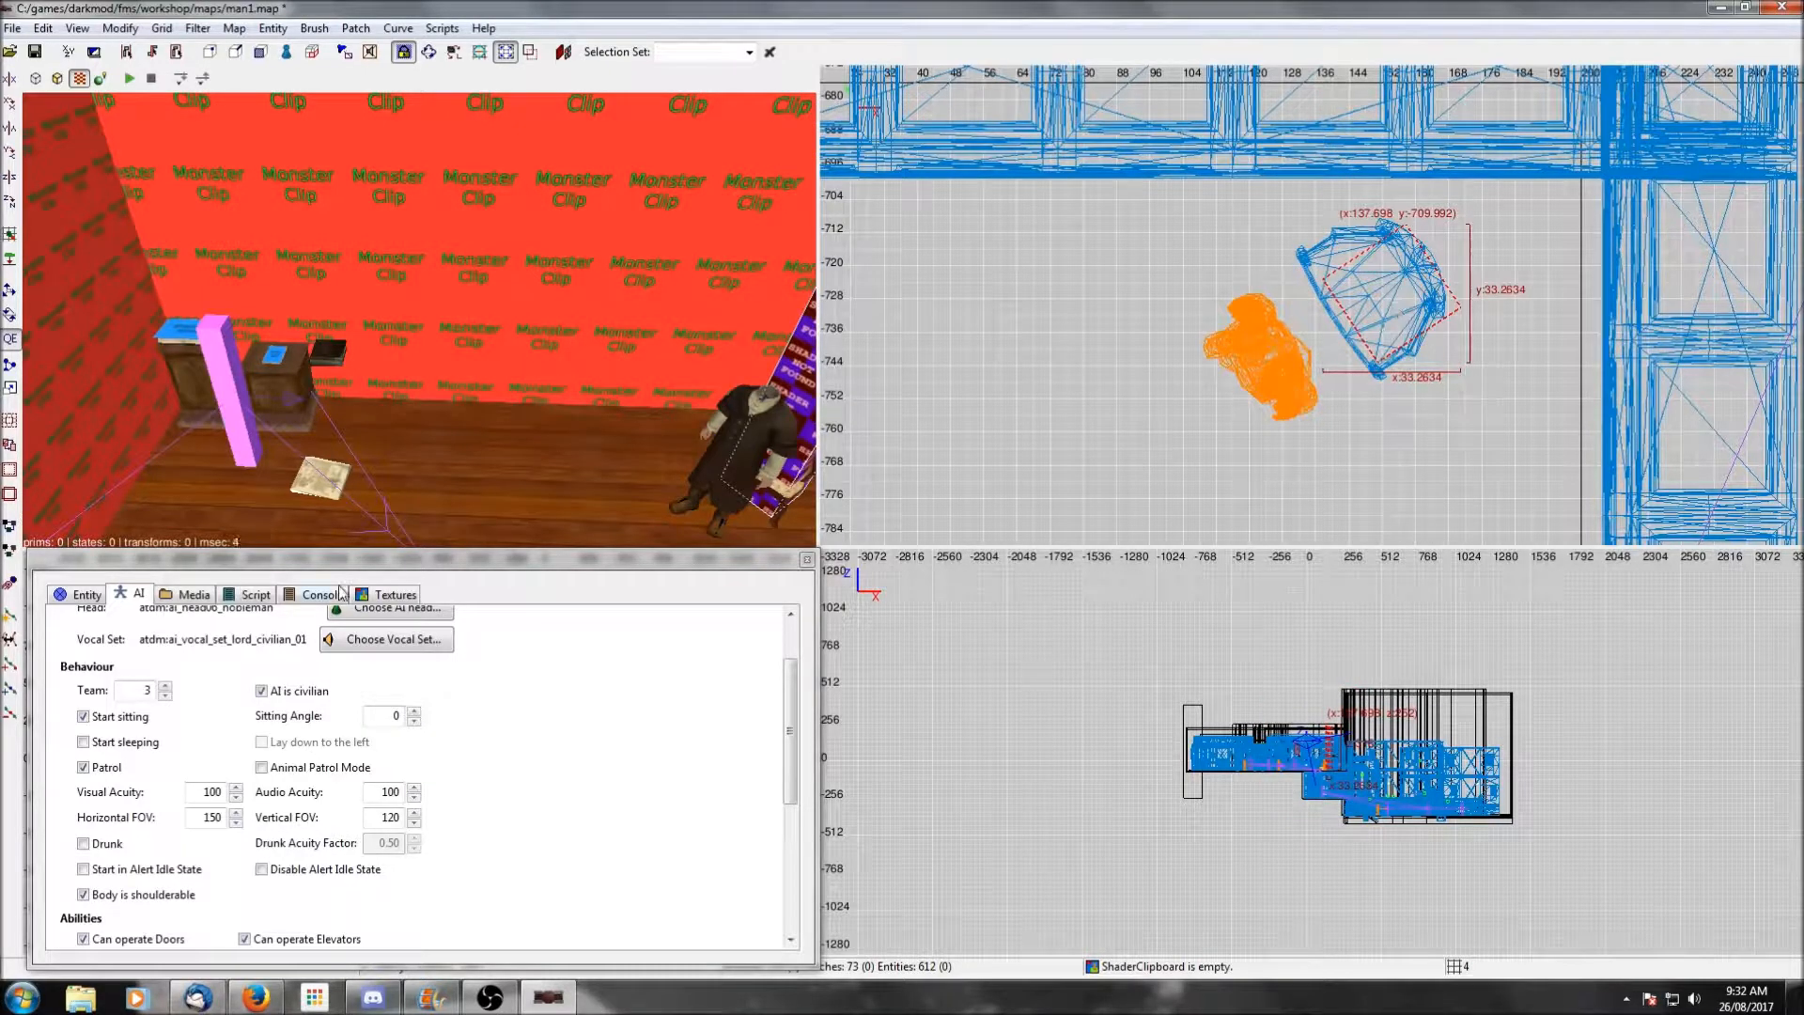
key("t")
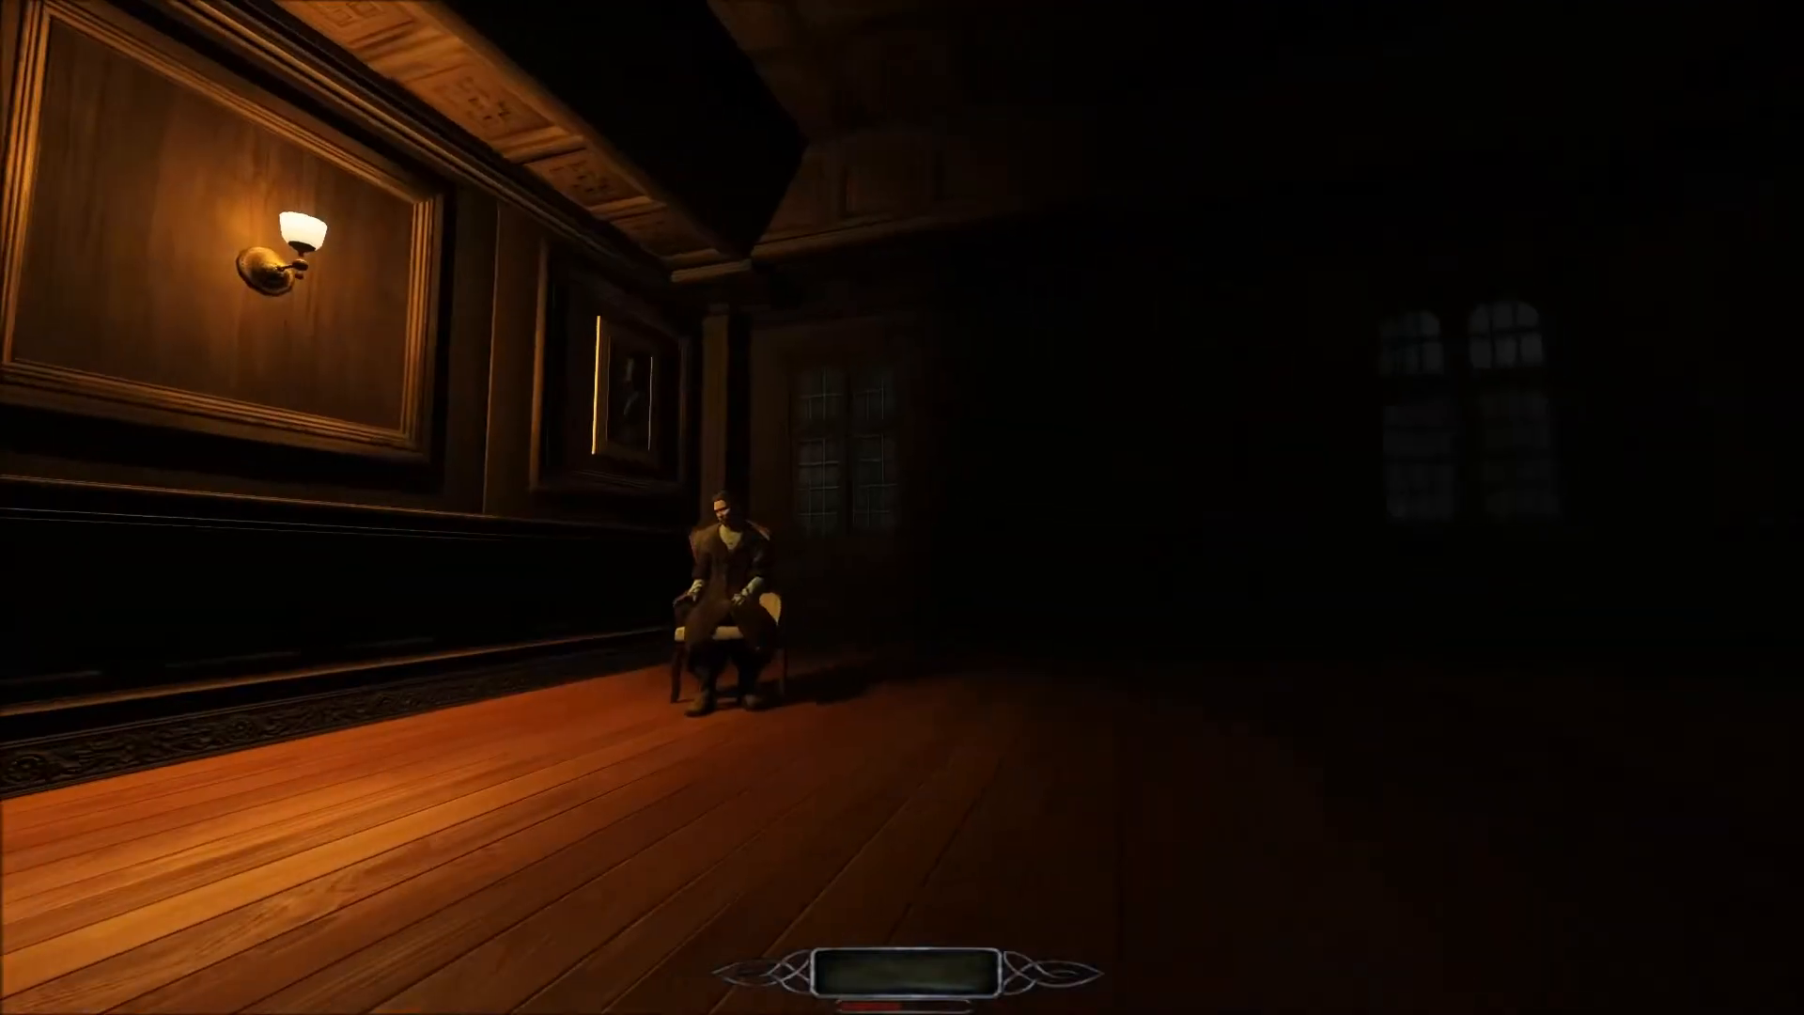
Inspect the seated gentleman in the running game from the front and from behind the armchair.
key("w")
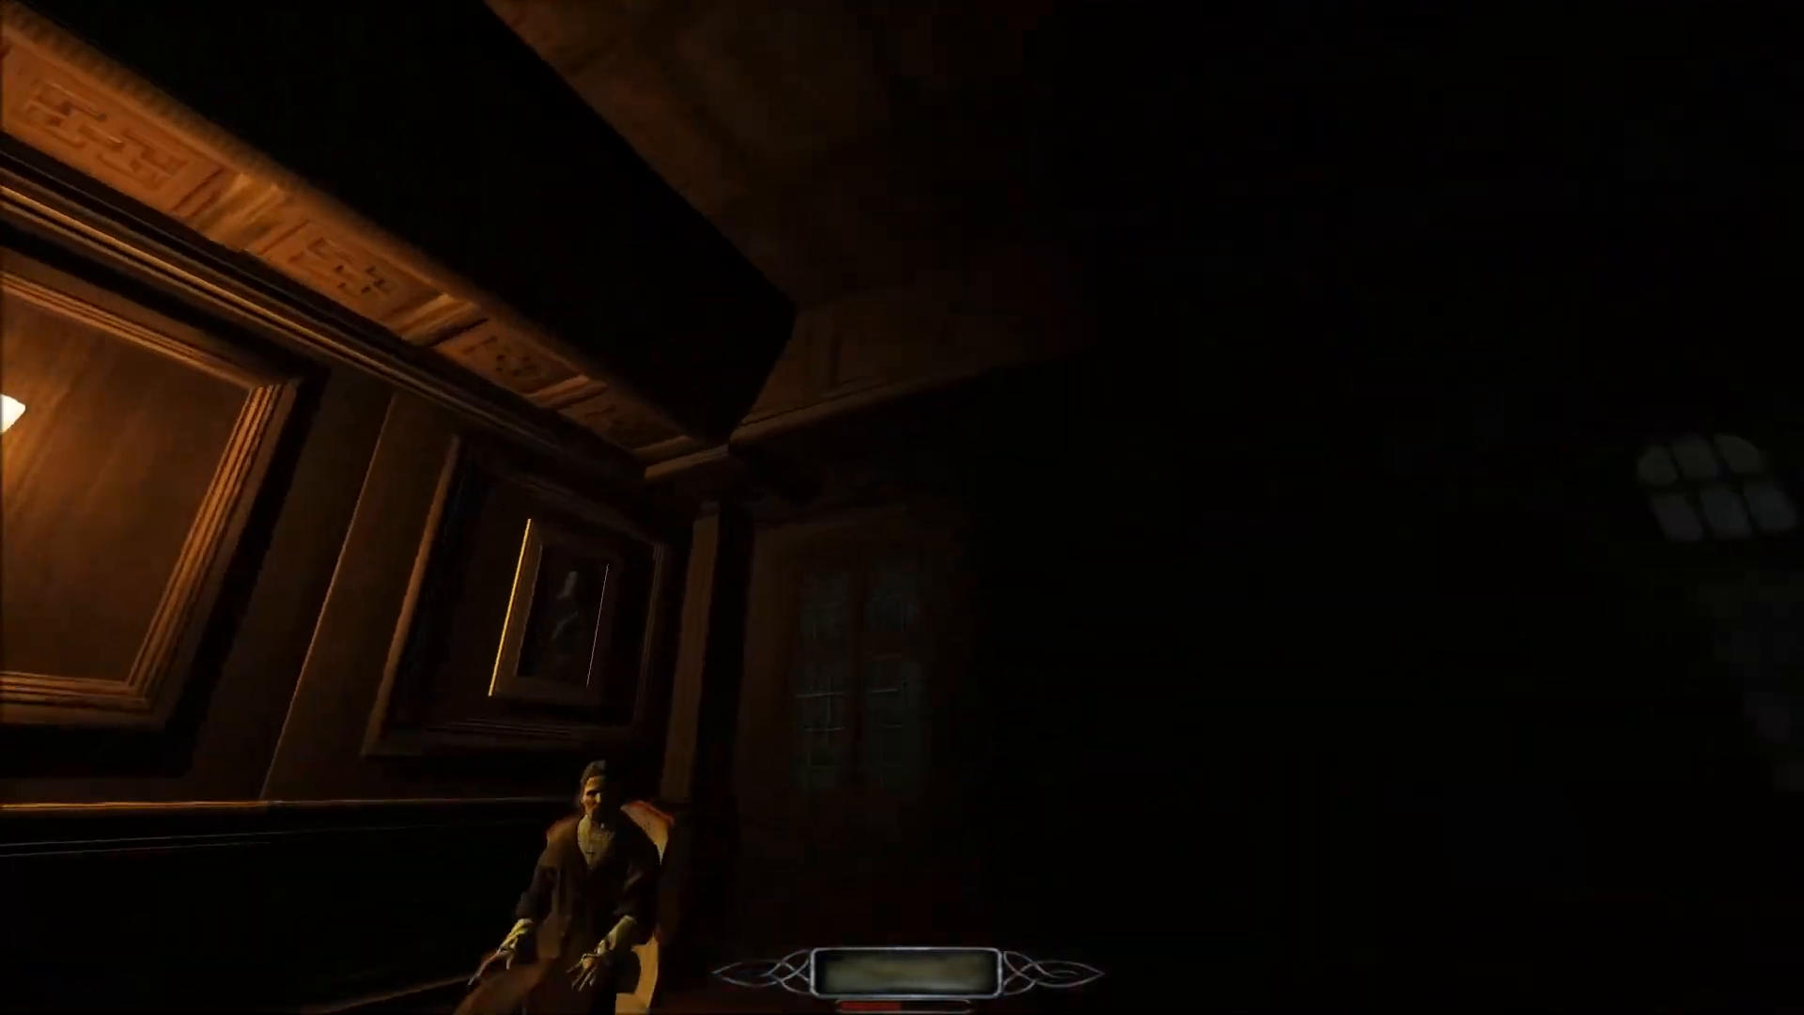
key("a")
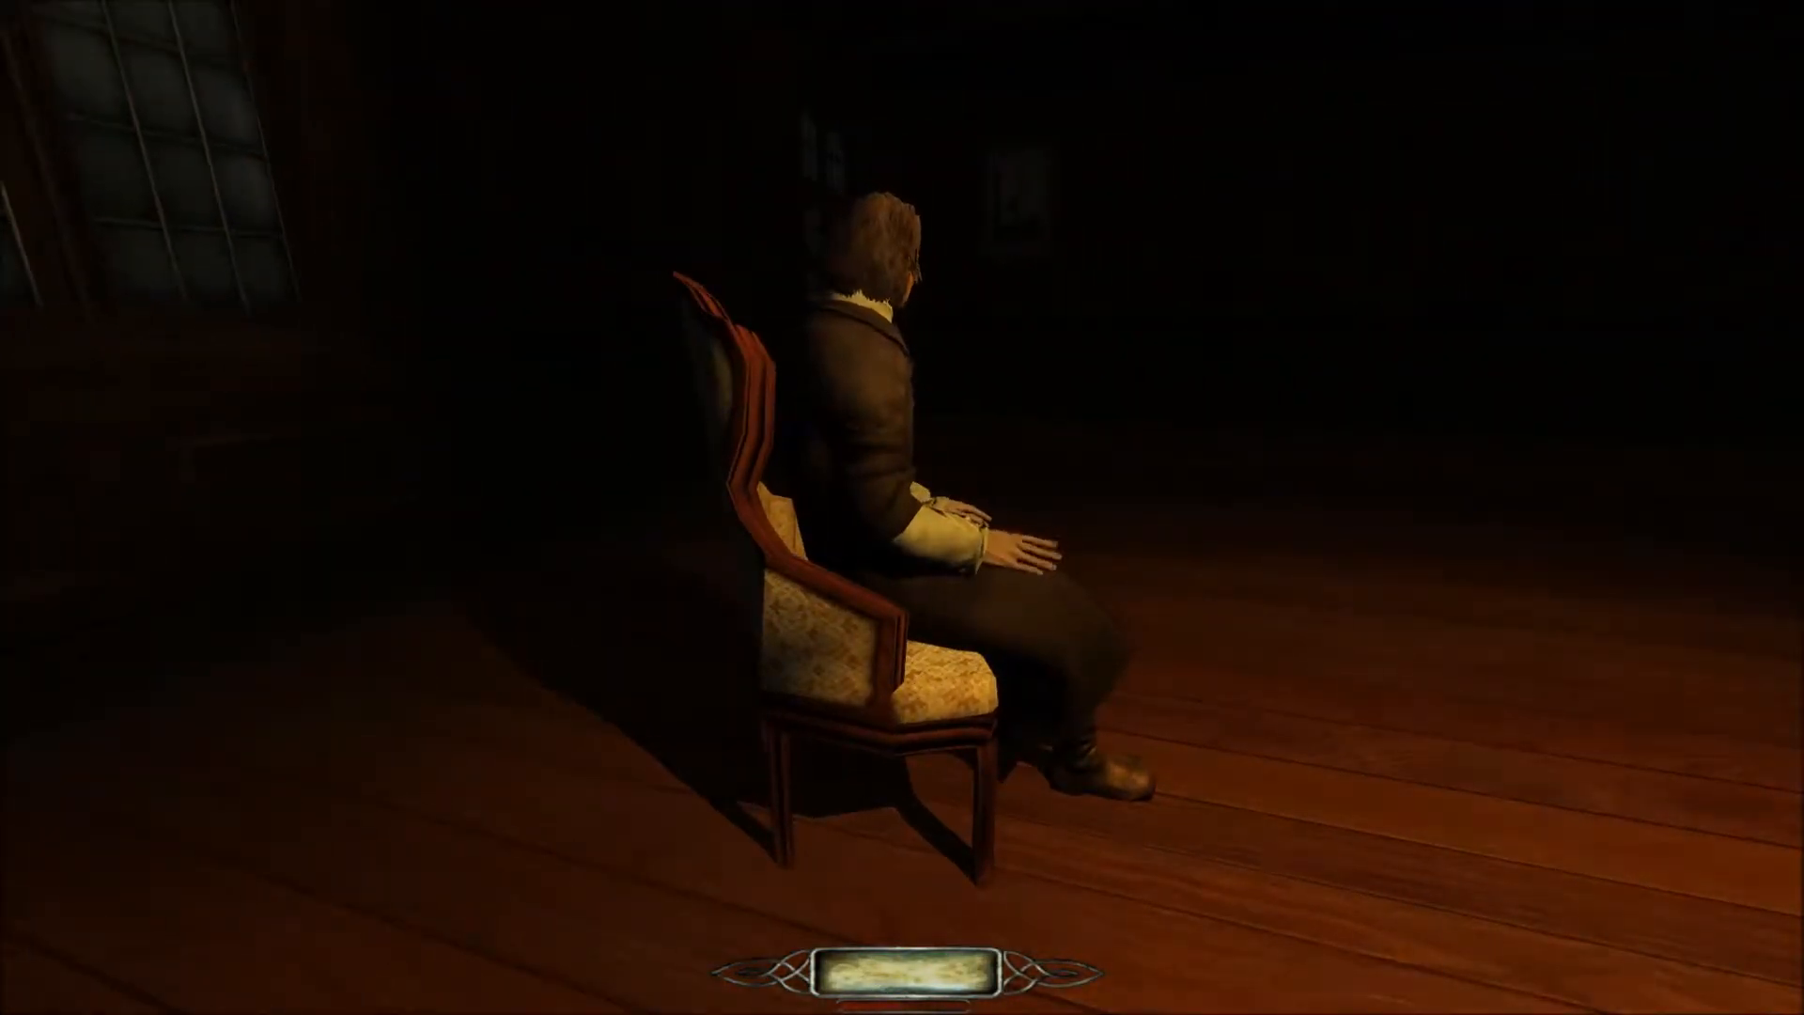
key("d")
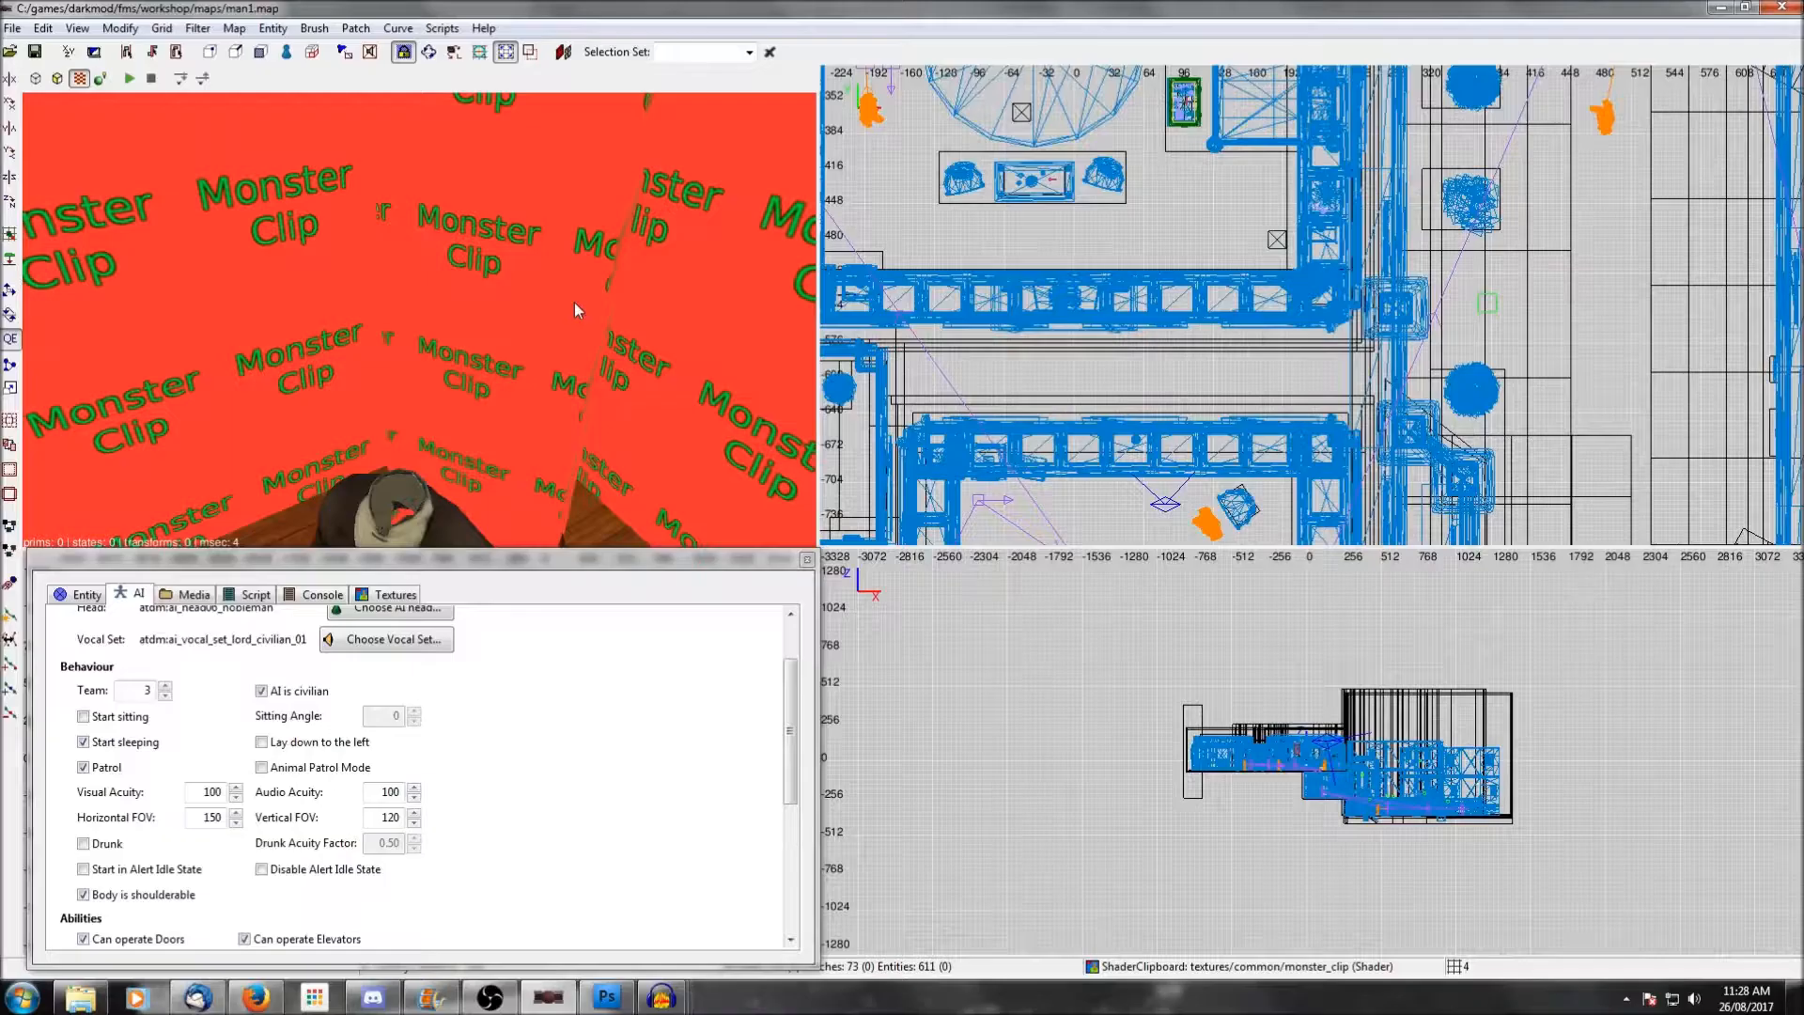
Duplicate the gentleman scientist at the armchair and move the copy into the bedroom beside the bed.
scroll(574, 302, "down", 3)
left_click(413, 357, "shift")
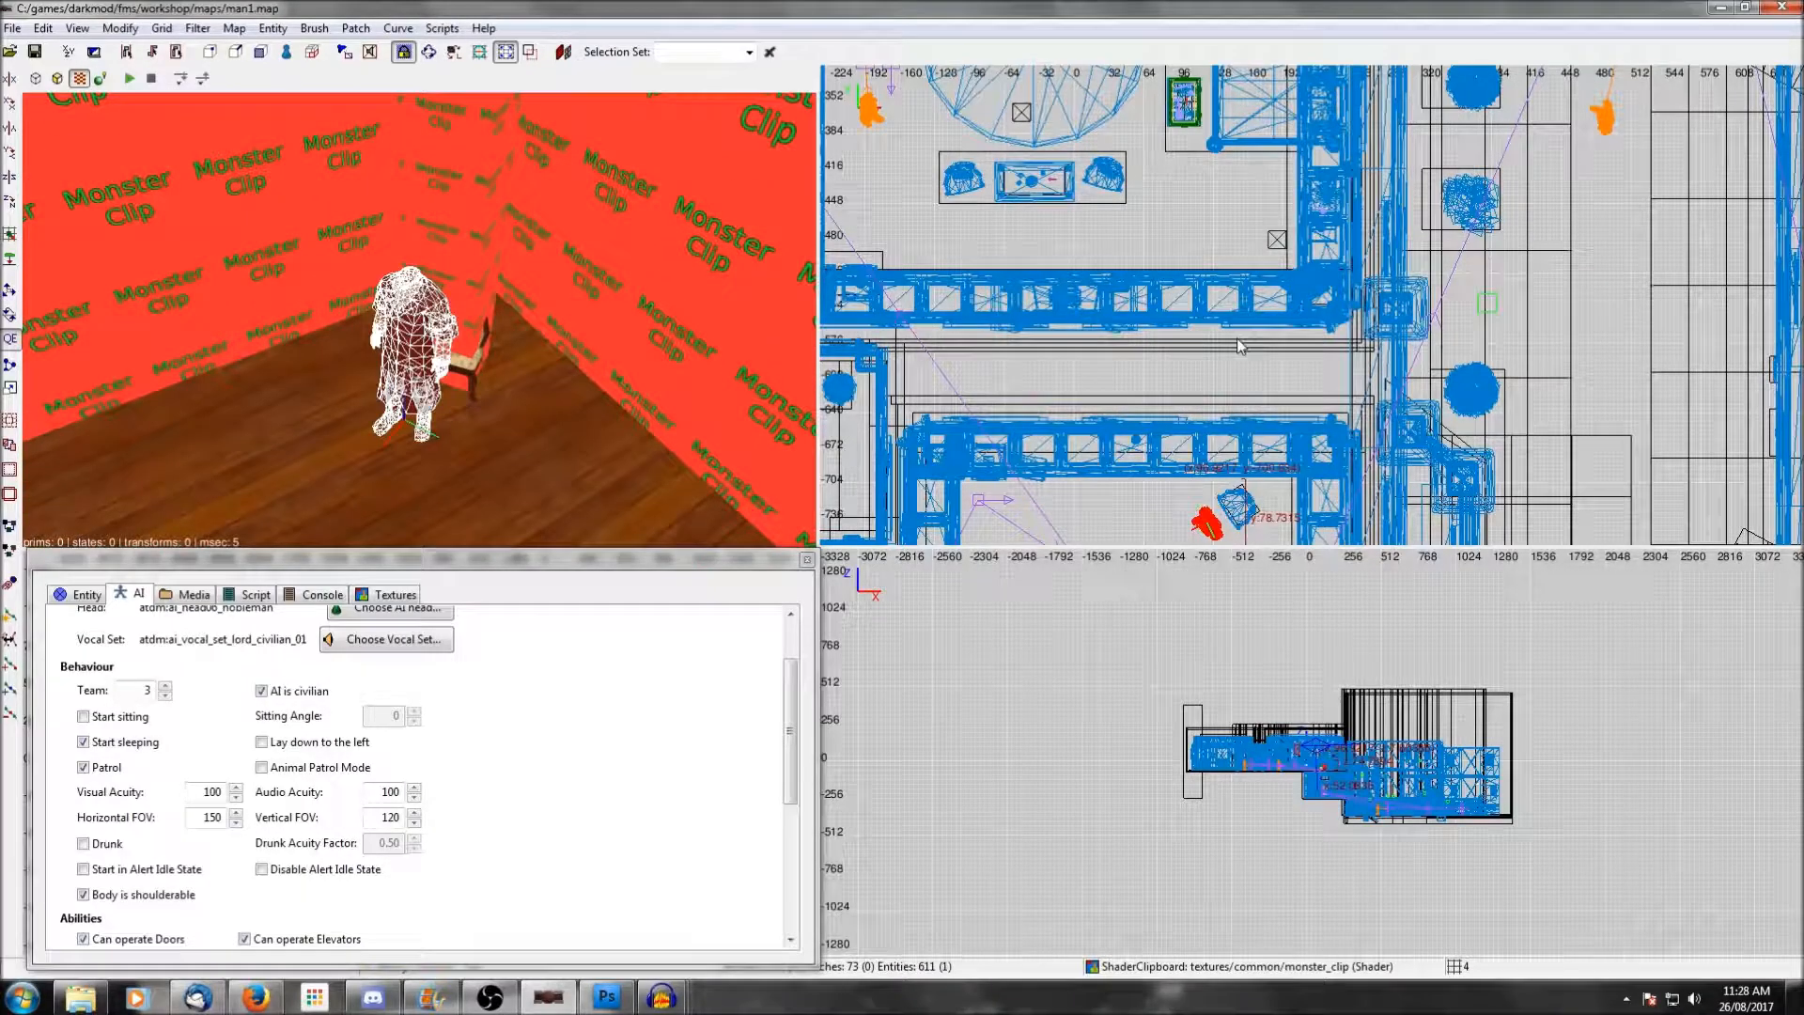
key("space")
mouse_move(1209, 526)
left_mouse_down()
mouse_move(1229, 203)
mouse_move(1252, 186)
left_mouse_up()
scroll(1252, 186, "up", 3)
right_click_drag(1251, 186, 1297, 433)
scroll(1253, 173, "up", 2)
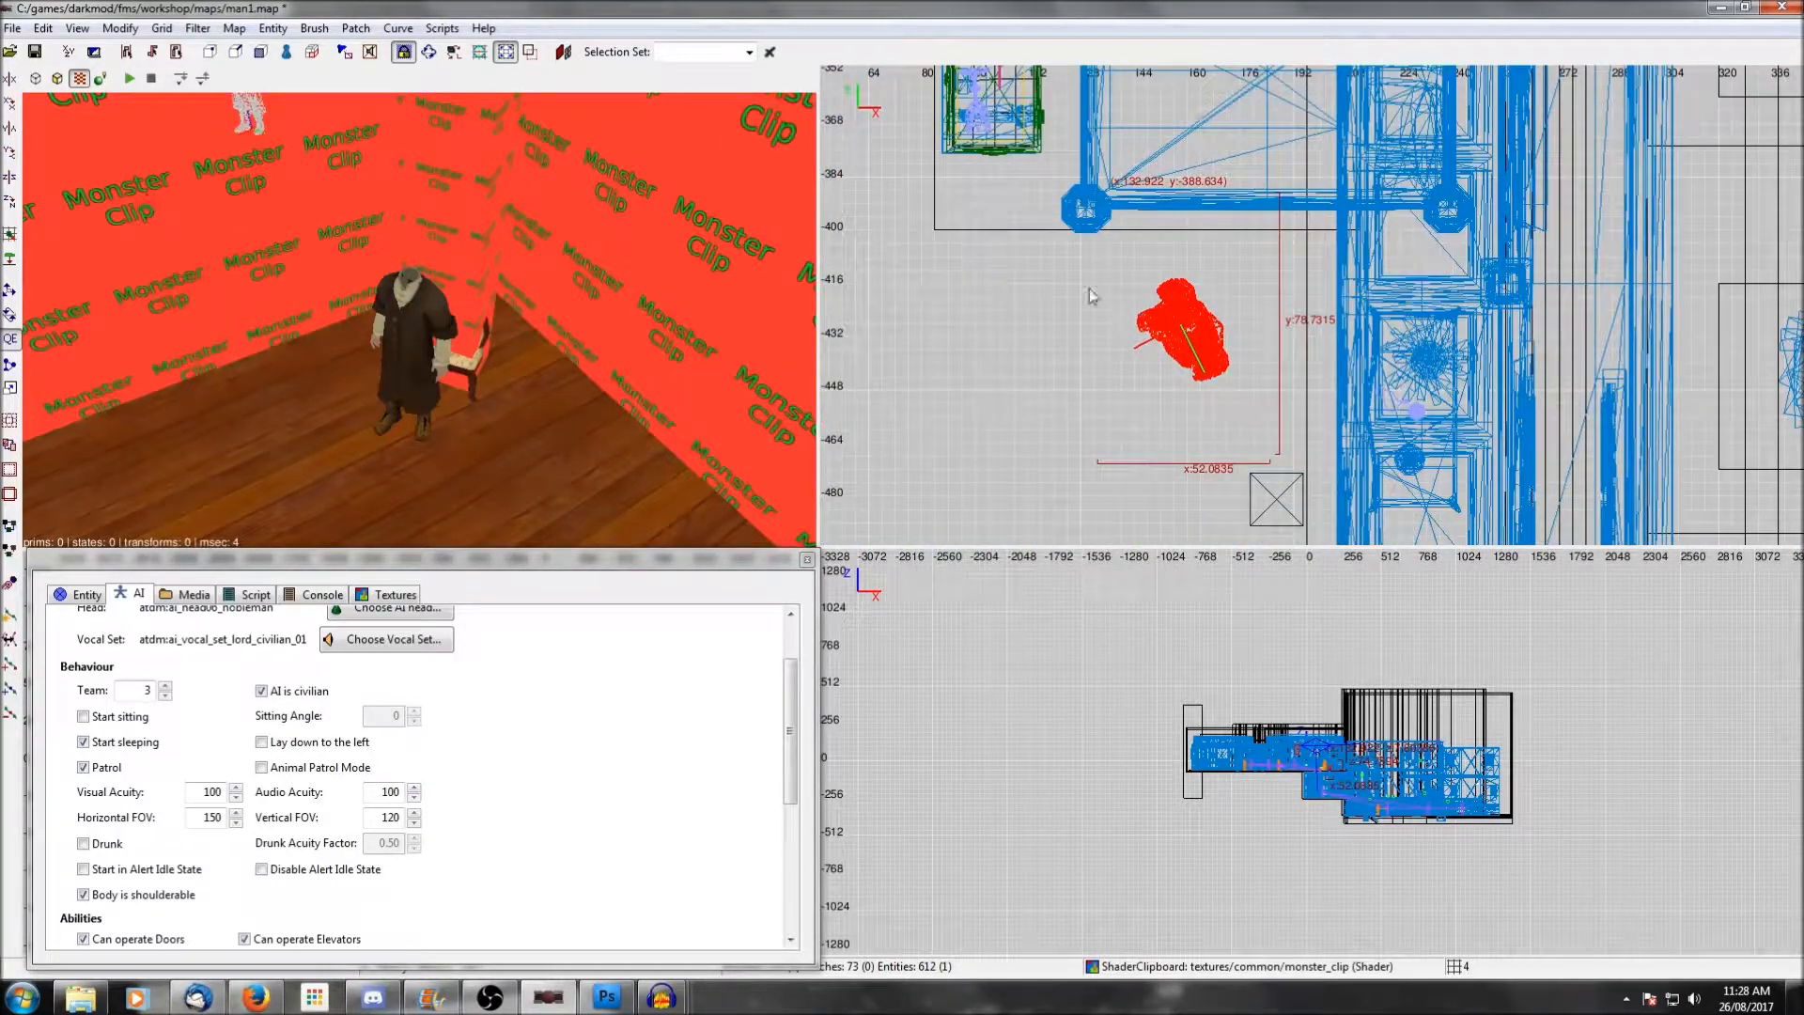
Rotate the copied gentleman so his back faces the bed's side and position him near its head by the wall.
key("r")
left_click_drag(1133, 340, 1170, 381)
key("q")
left_click_drag(1190, 307, 1323, 286)
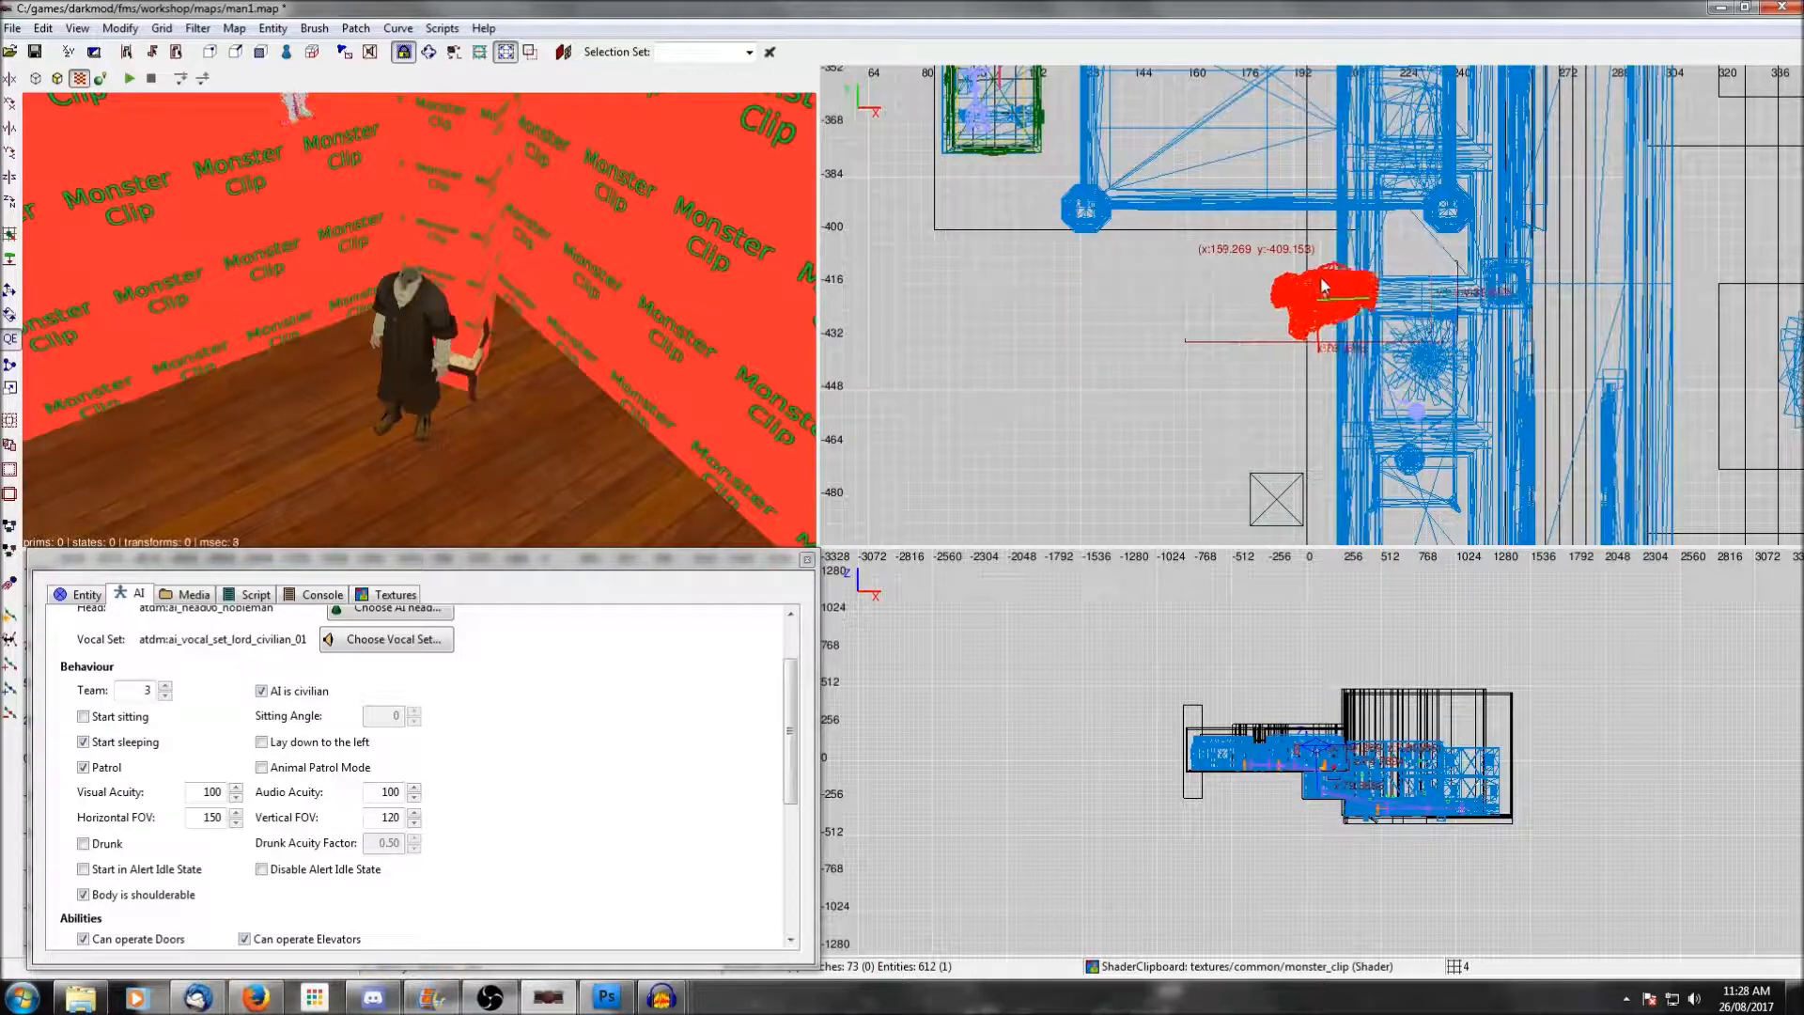
right_click_drag(1323, 286, 1271, 381)
scroll(1268, 413, "up", 1)
left_click_drag(1269, 414, 1246, 404)
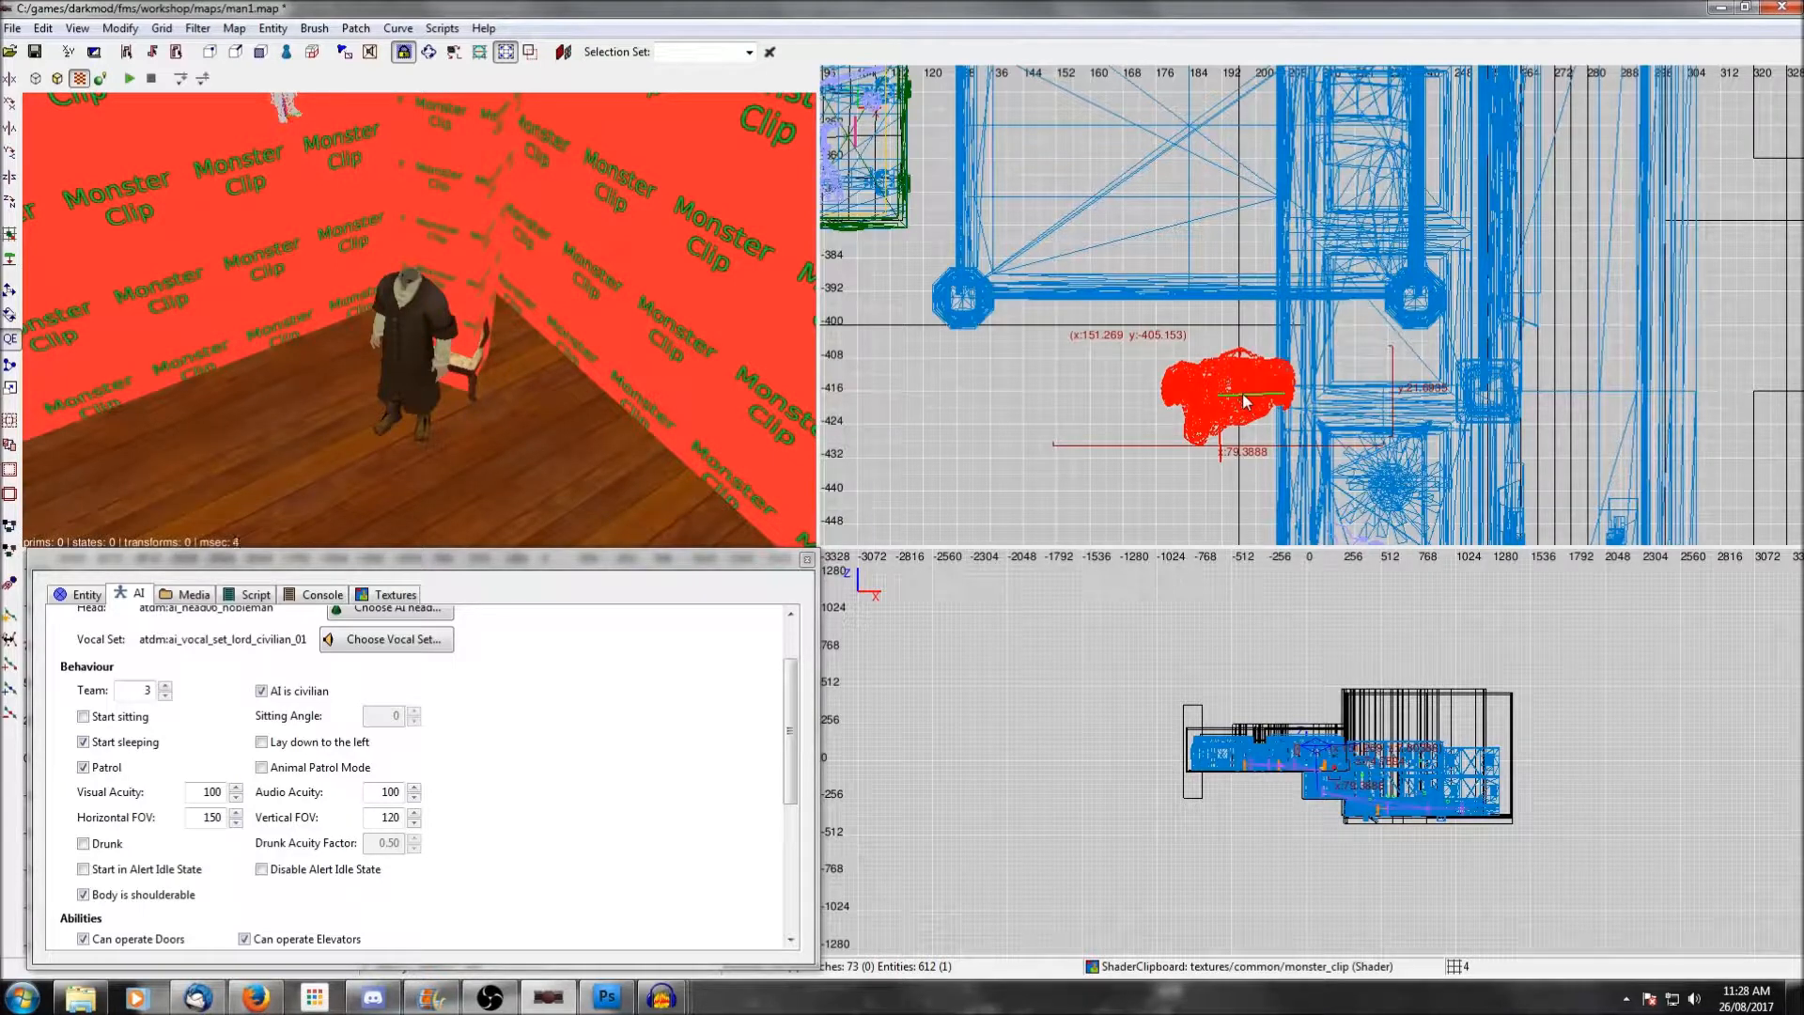
Disable Start sitting and enable Start sleeping in the copied gentleman's AI behaviour.
scroll(177, 664, "down", 2)
left_click(155, 694)
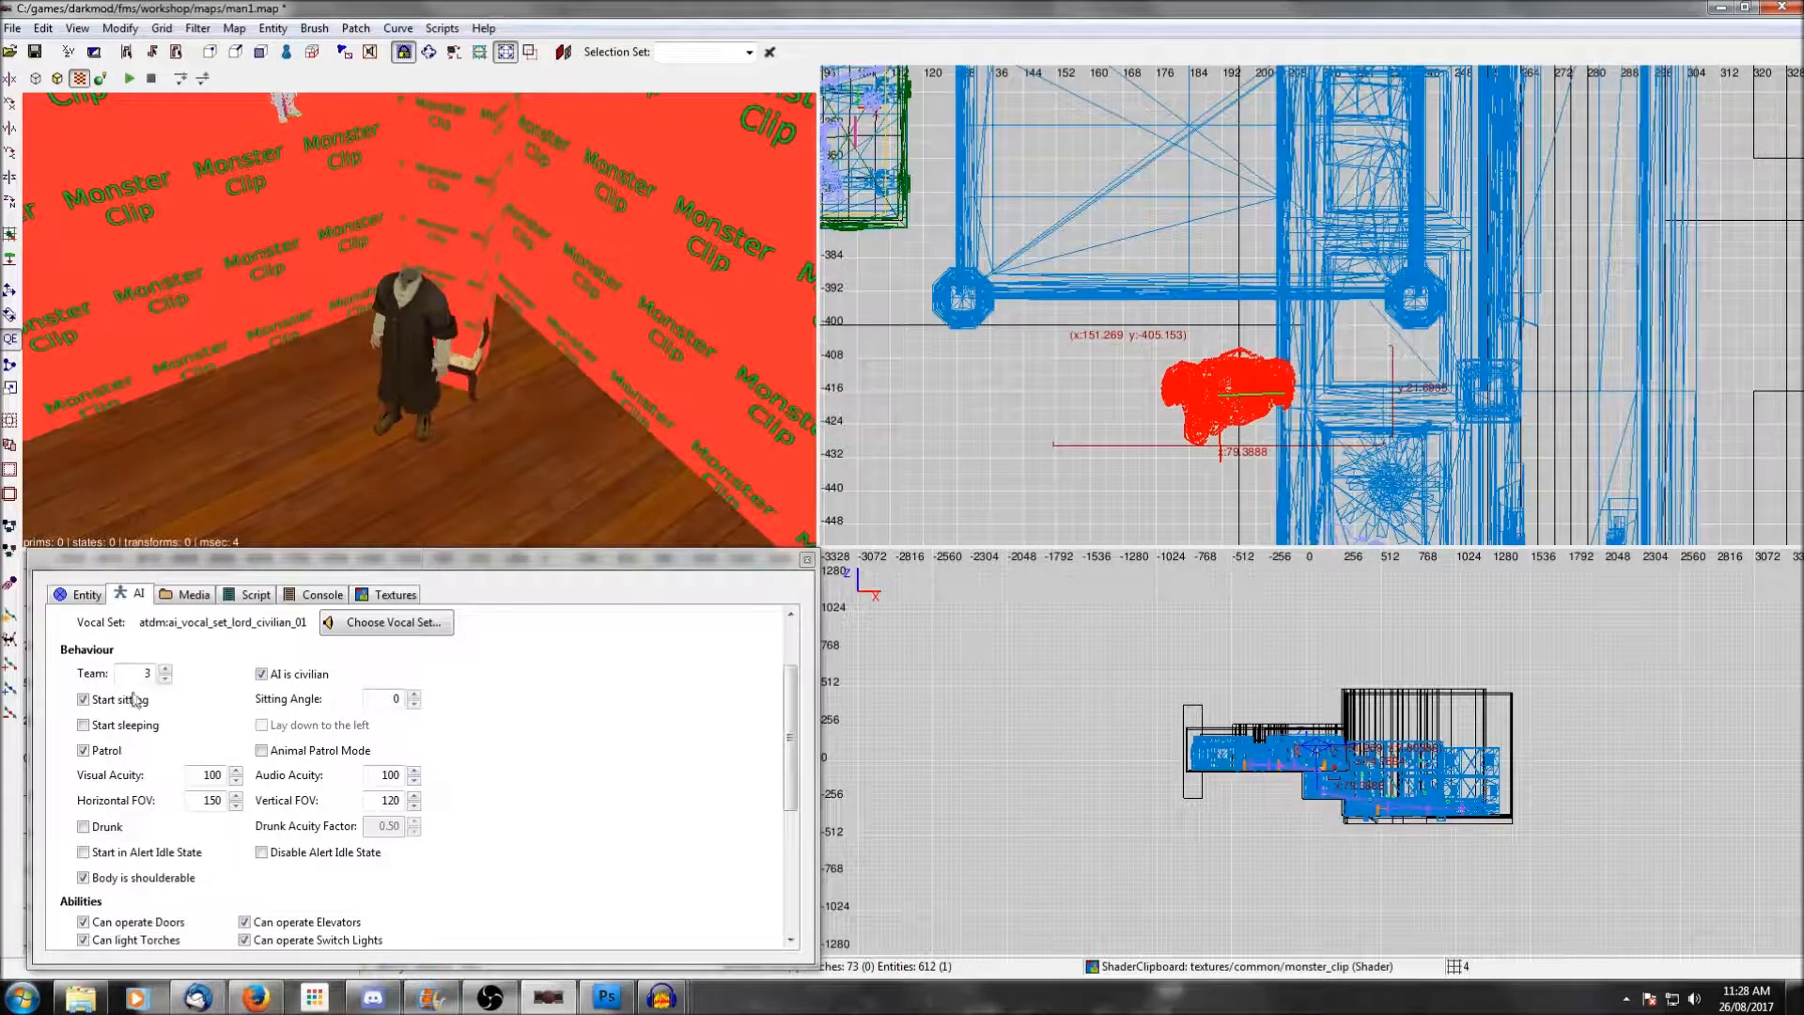
left_click(87, 701)
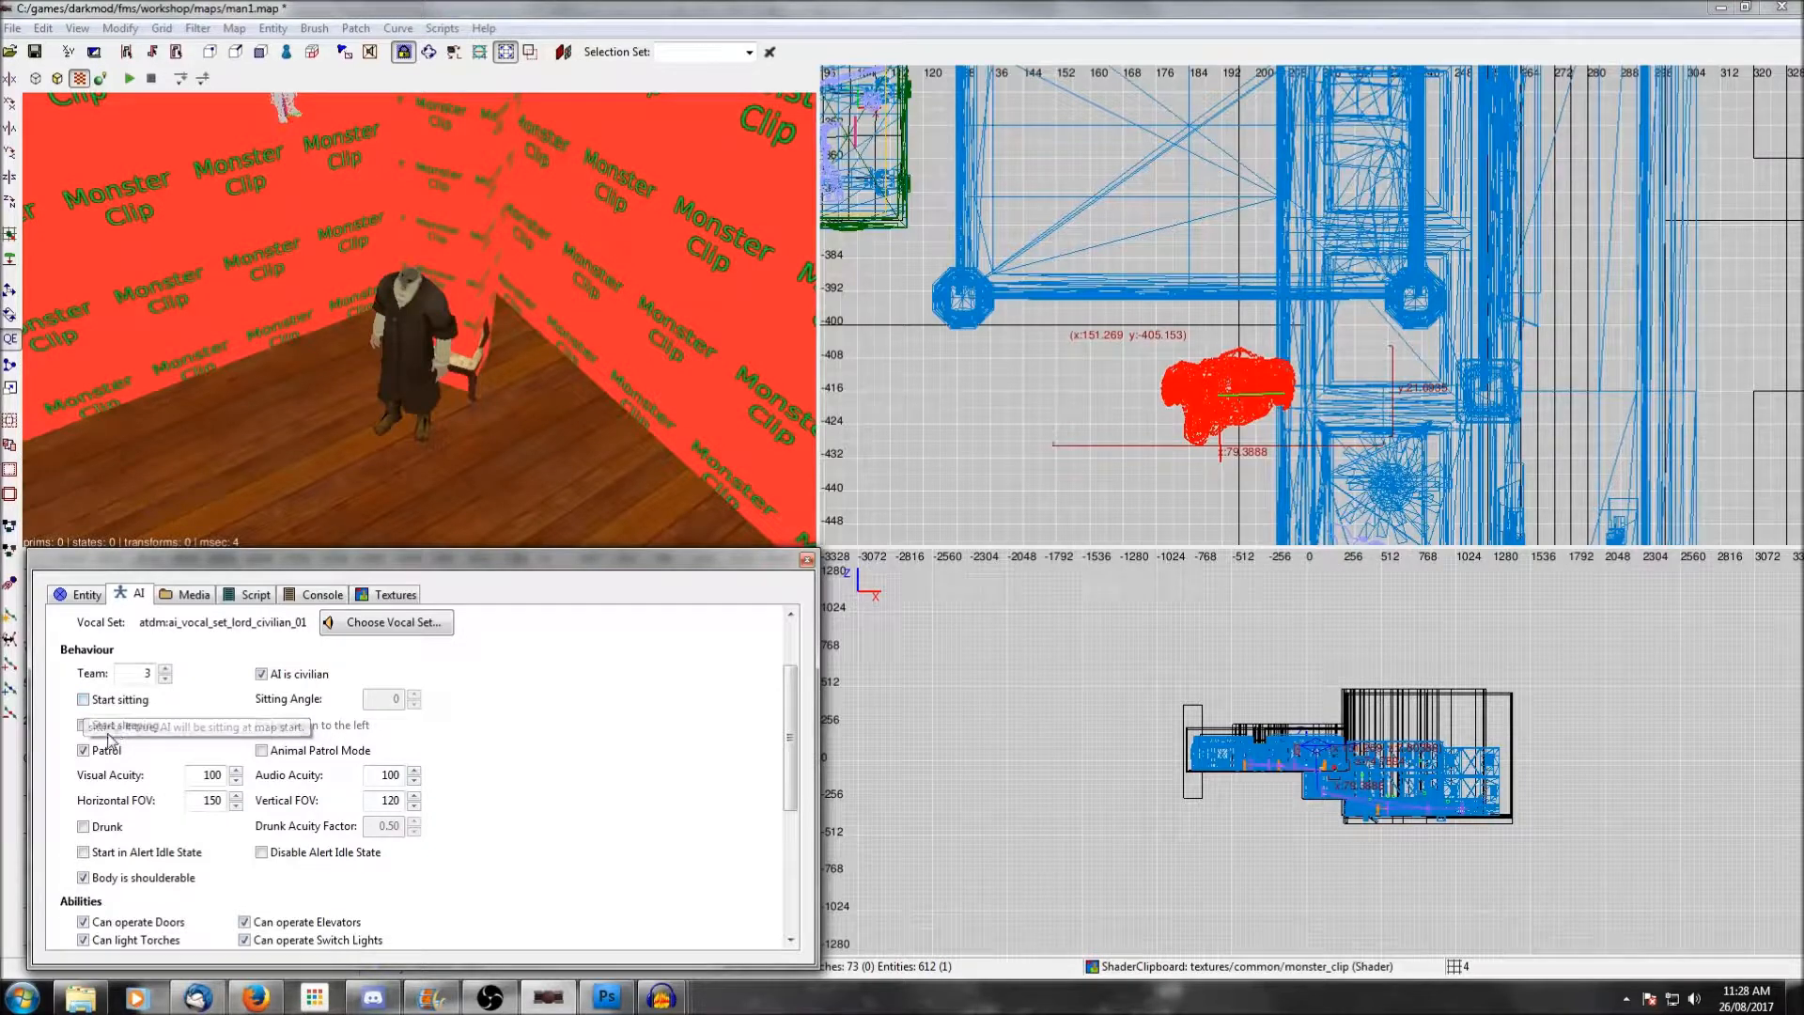
left_click(84, 726)
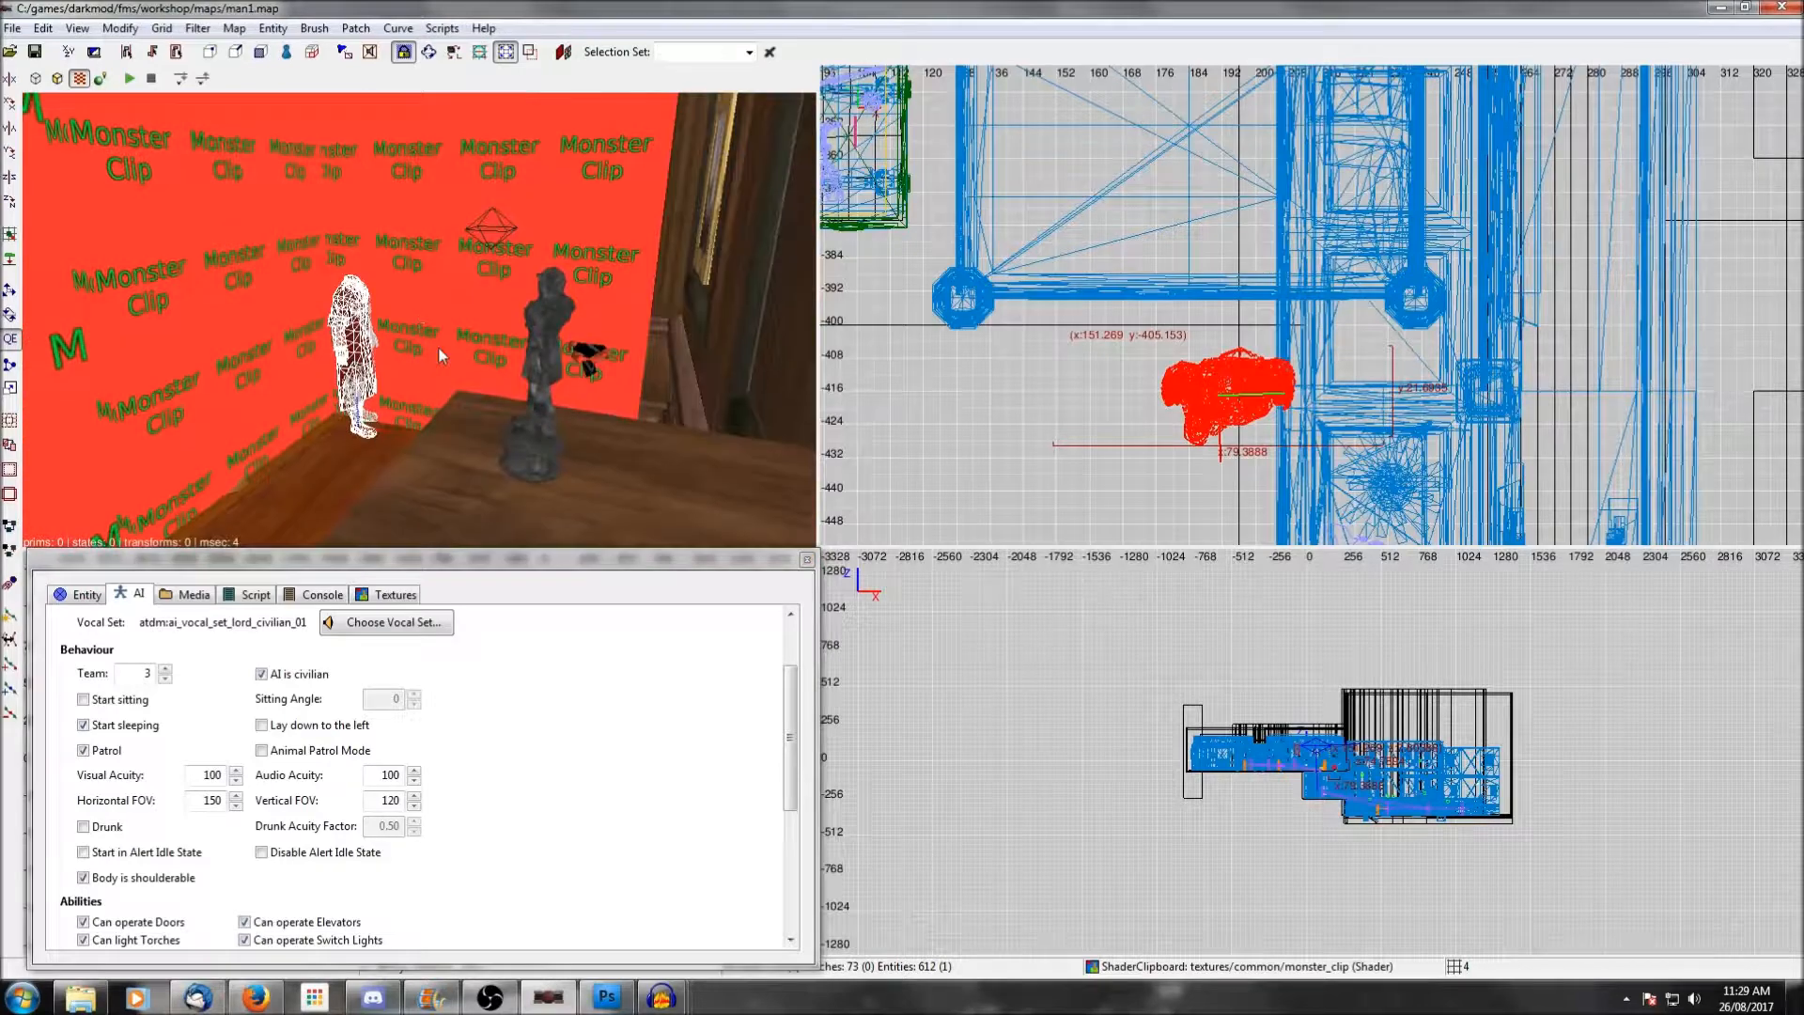
Shrink the monster clip brush beside the copied gentleman so its inner edge sits back against the bedroom wall.
key("Up")
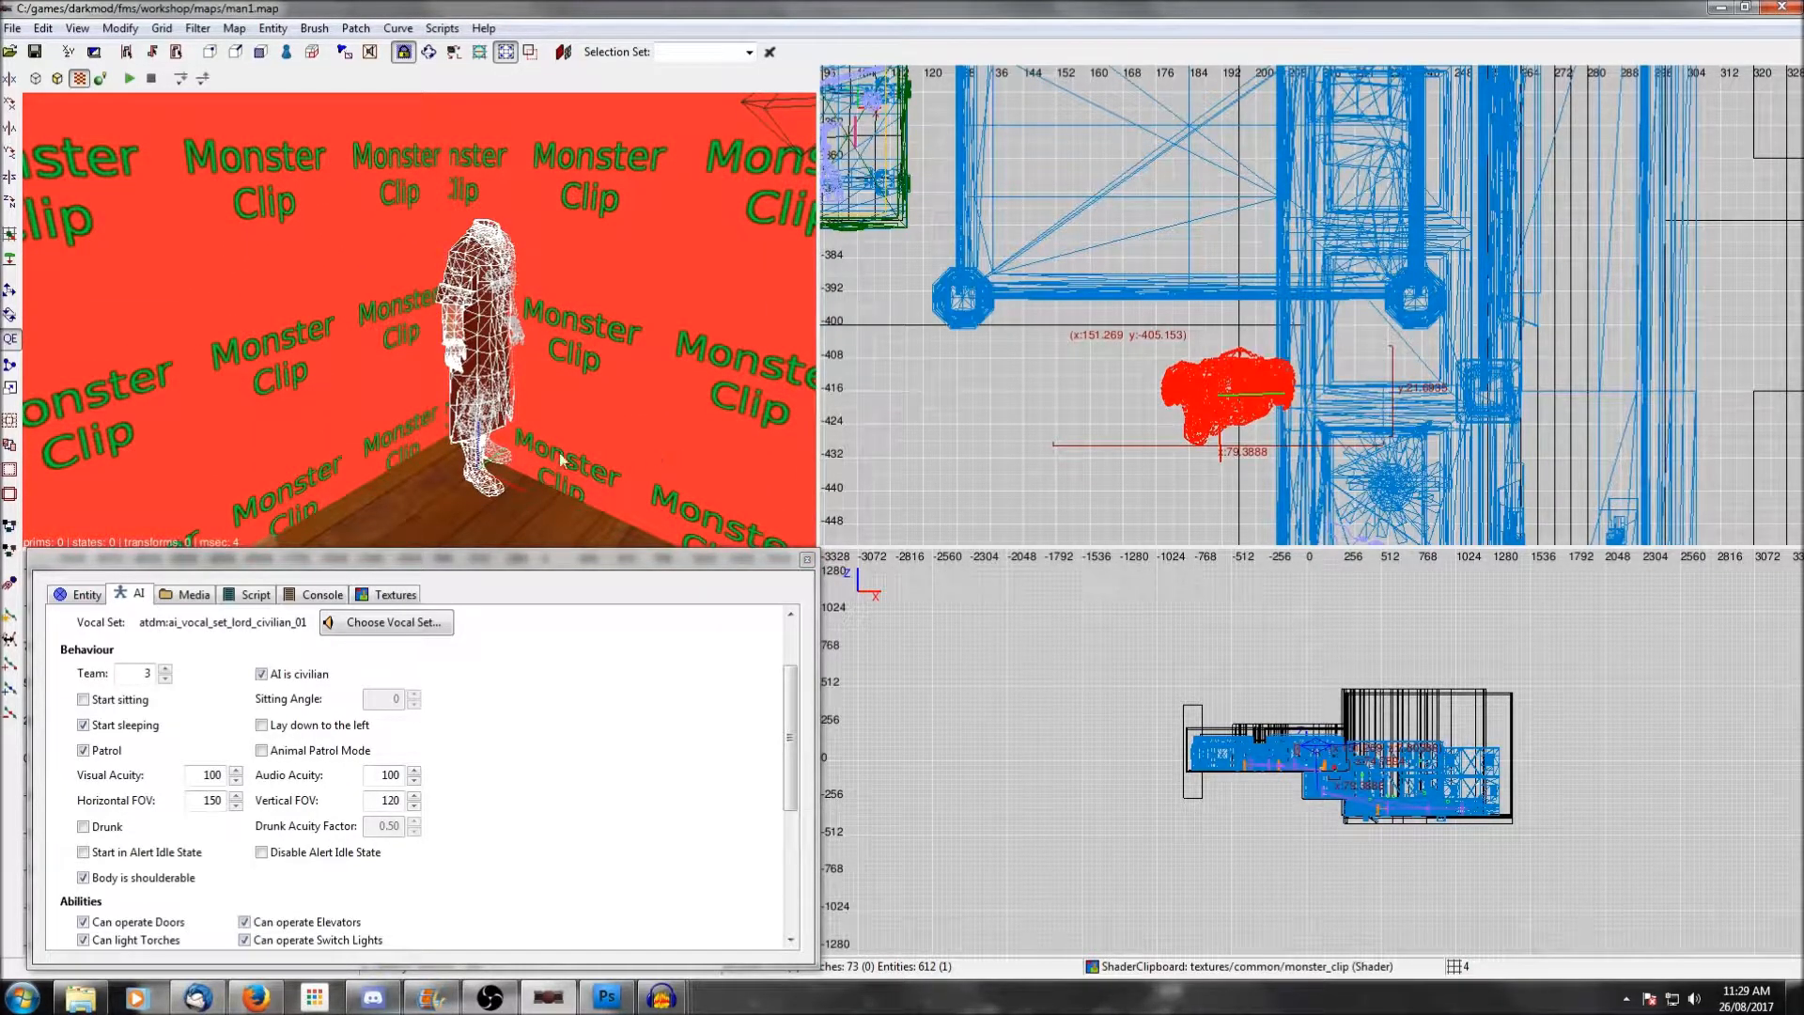
left_click(672, 458, "shift")
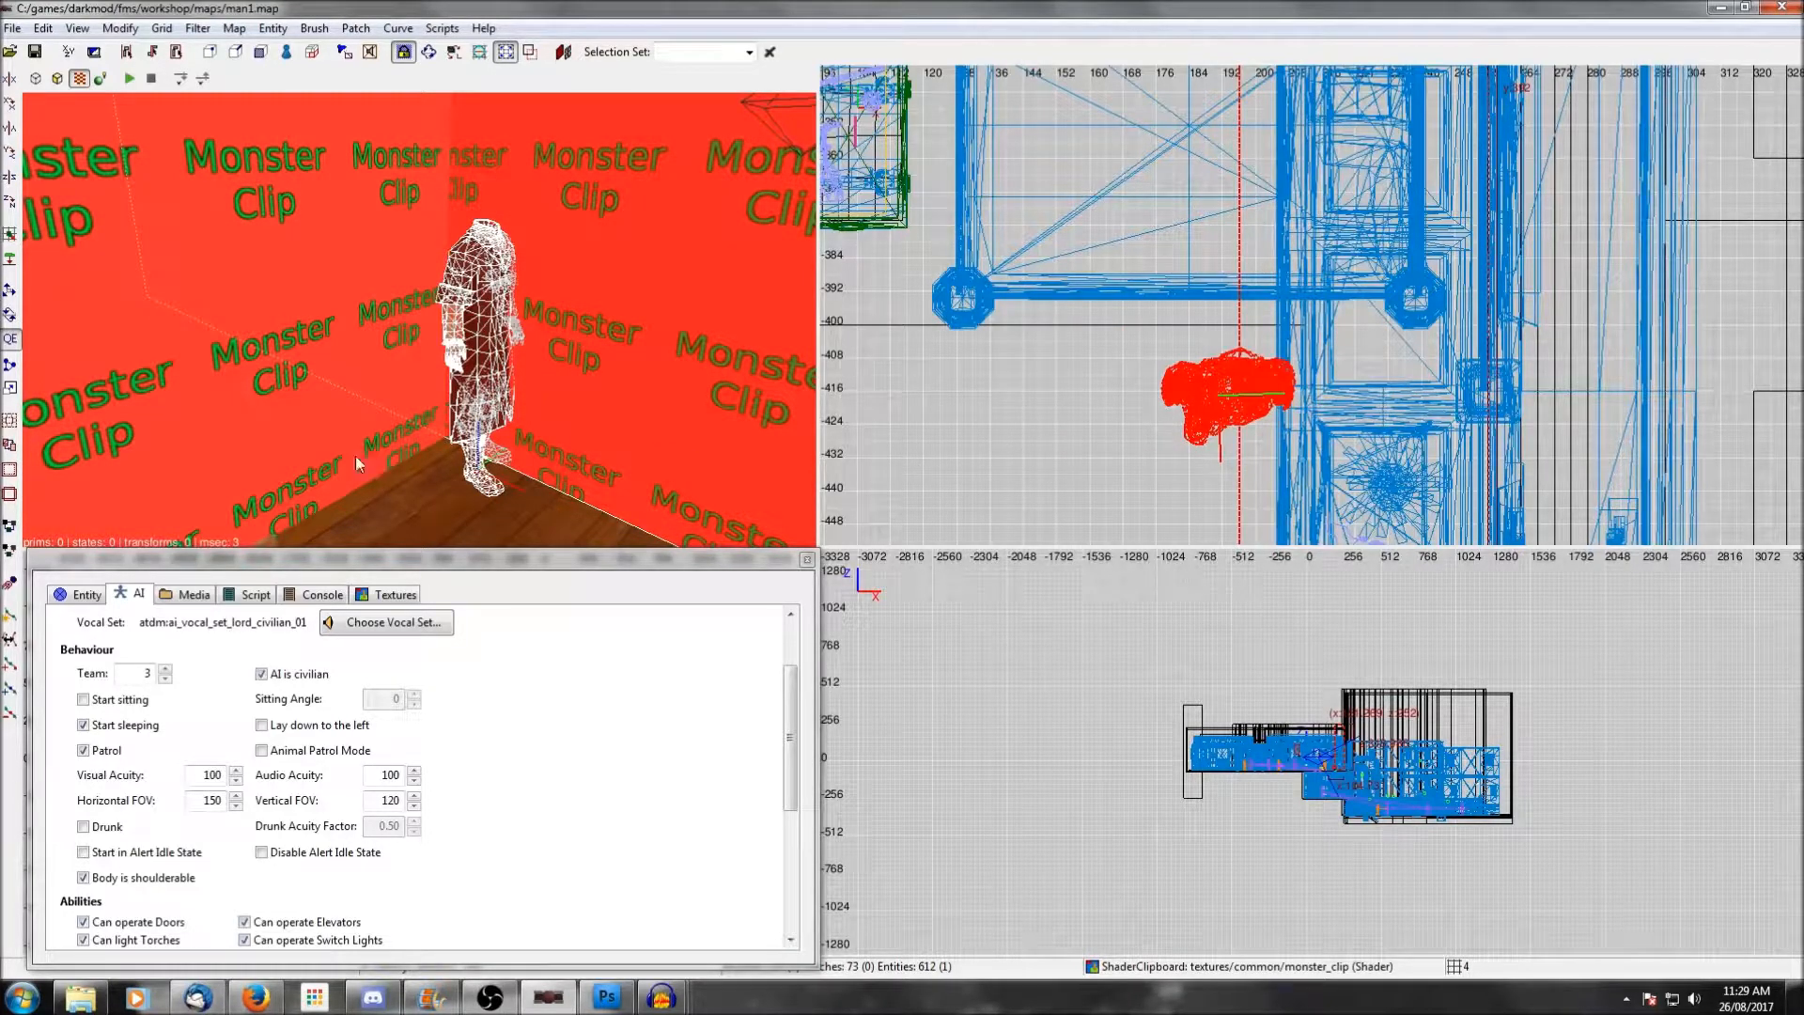
mouse_move(1103, 432)
left_mouse_down()
mouse_move(1194, 430)
mouse_move(1178, 432)
left_mouse_up()
key("Escape")
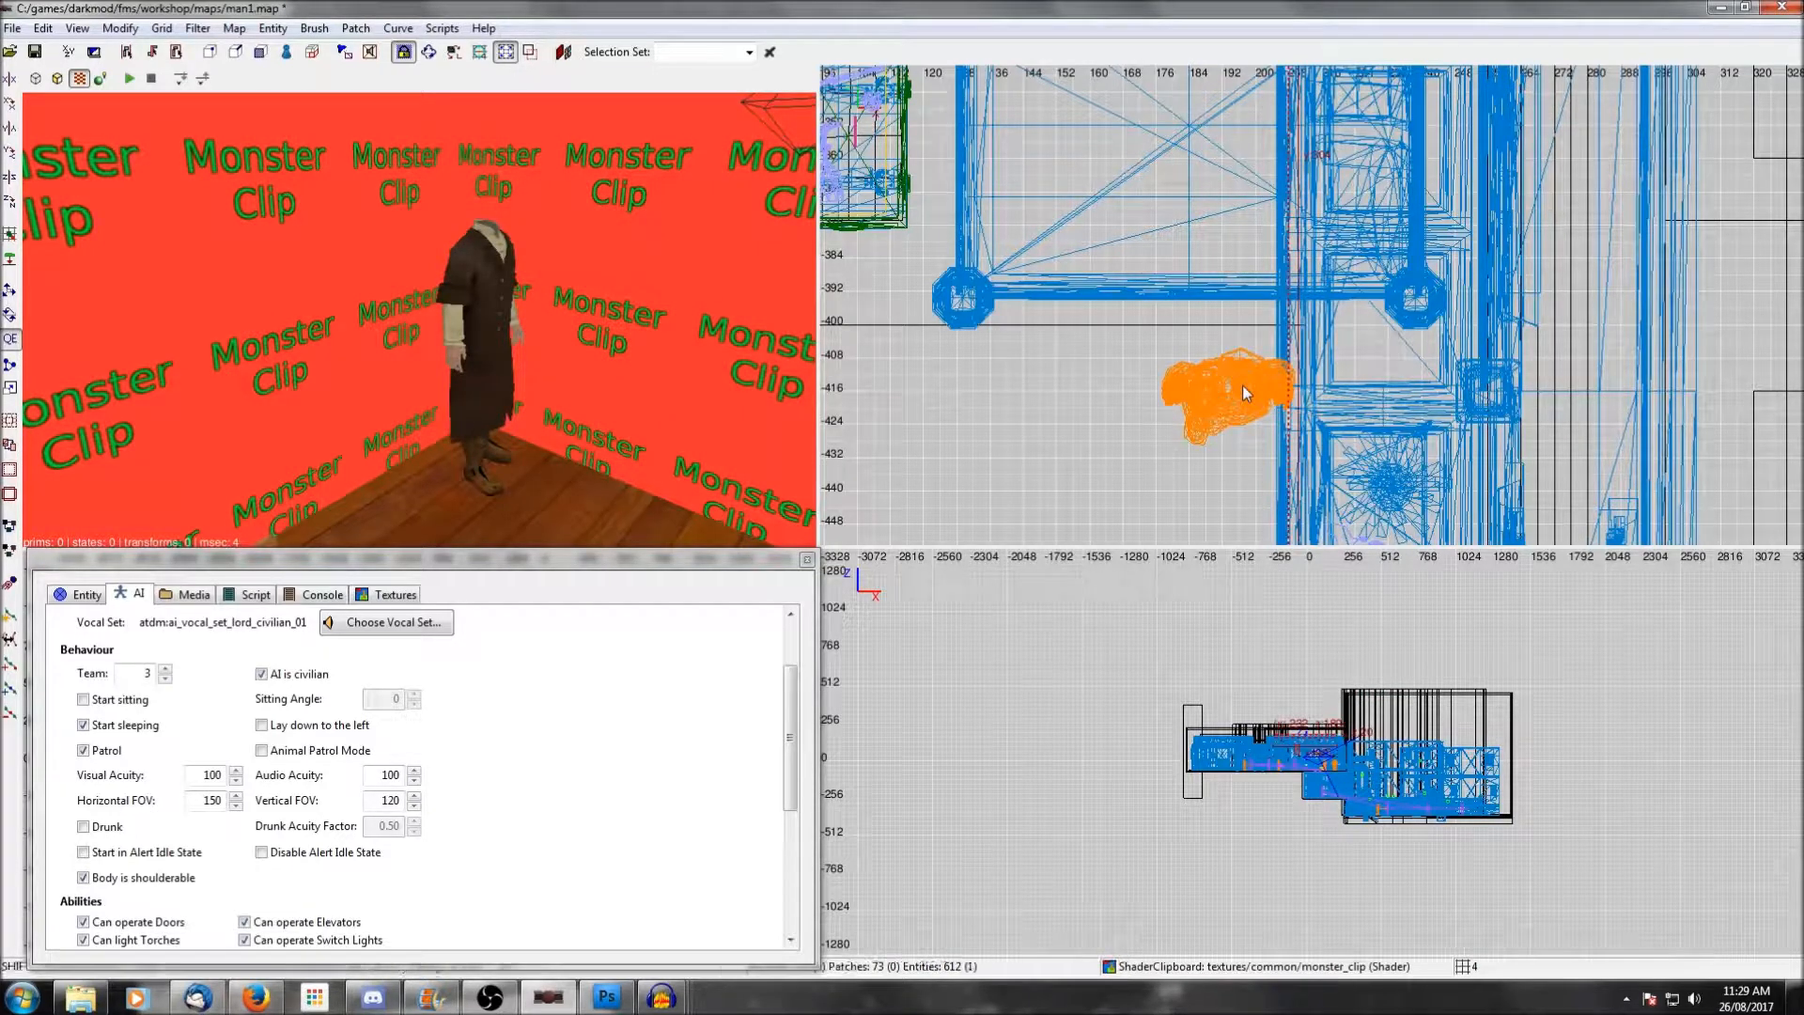
Move the copied gentleman 8 units further from the wall along the bedside and save the map.
left_click(481, 324, "shift")
left_click_drag(1237, 395, 1200, 401)
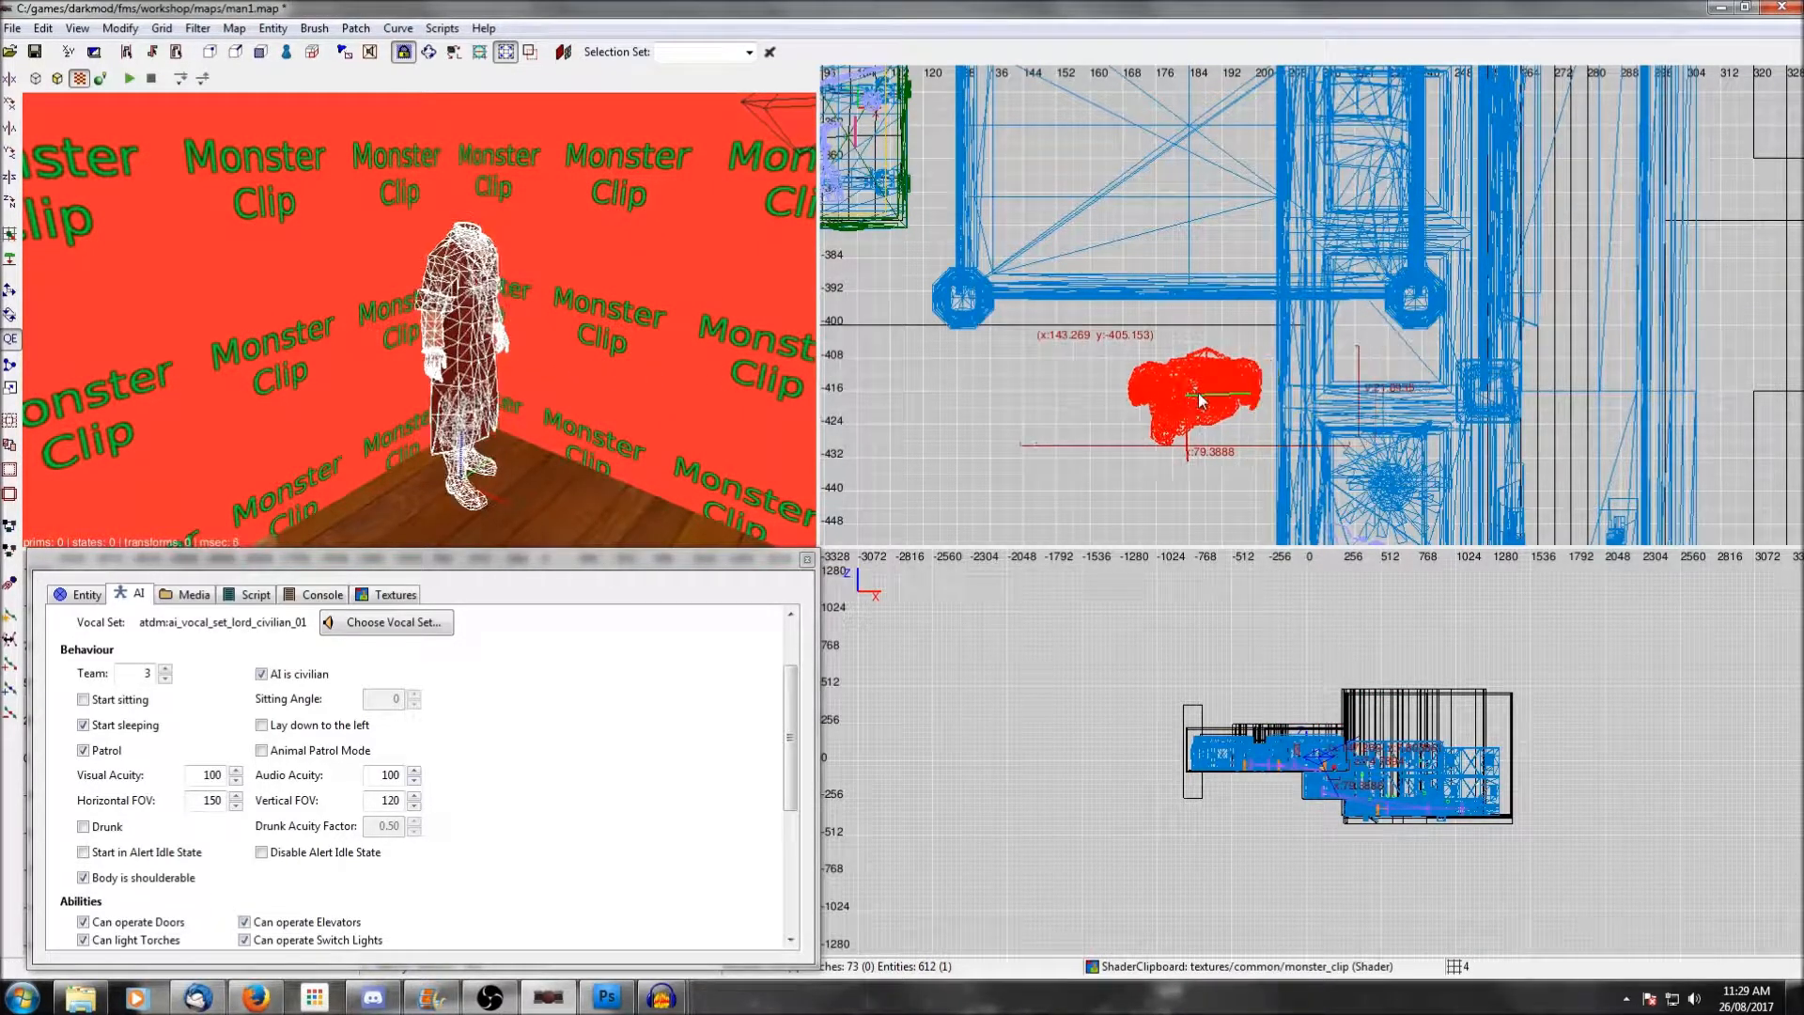
left_click(35, 56)
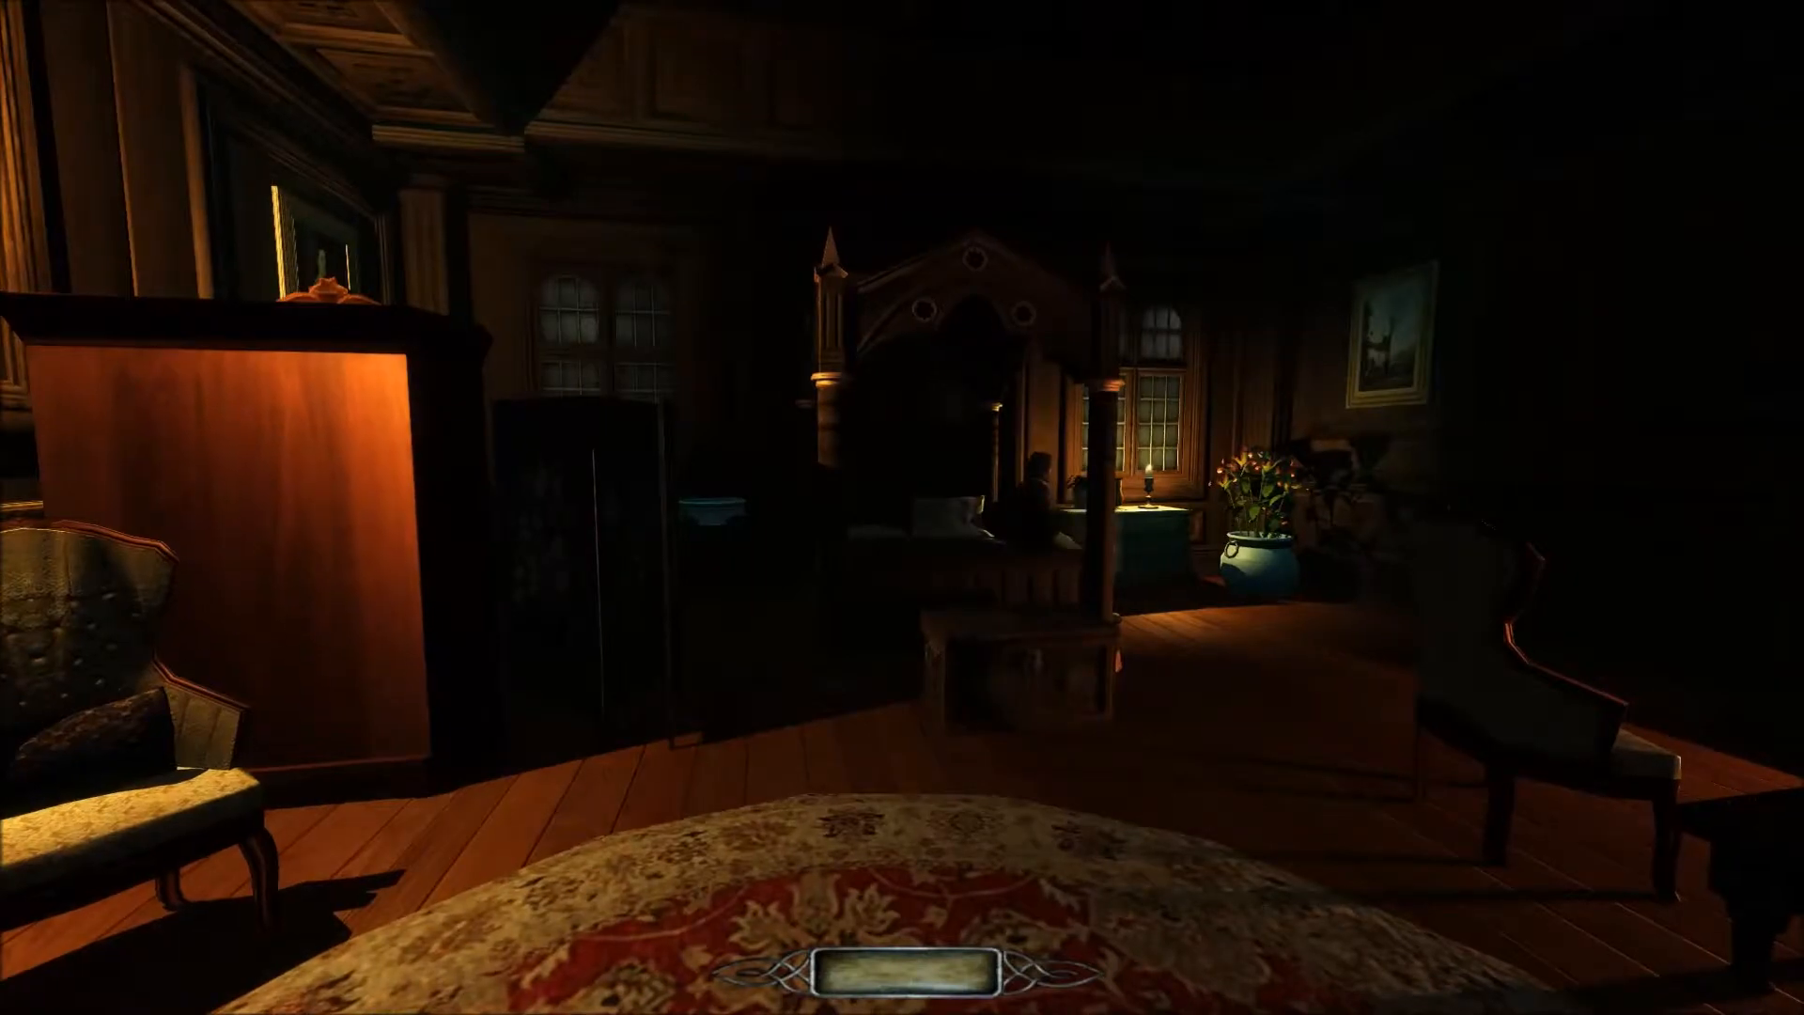
Walk through the bedroom in the running game and inspect the gentleman lying on the bed.
key("w")
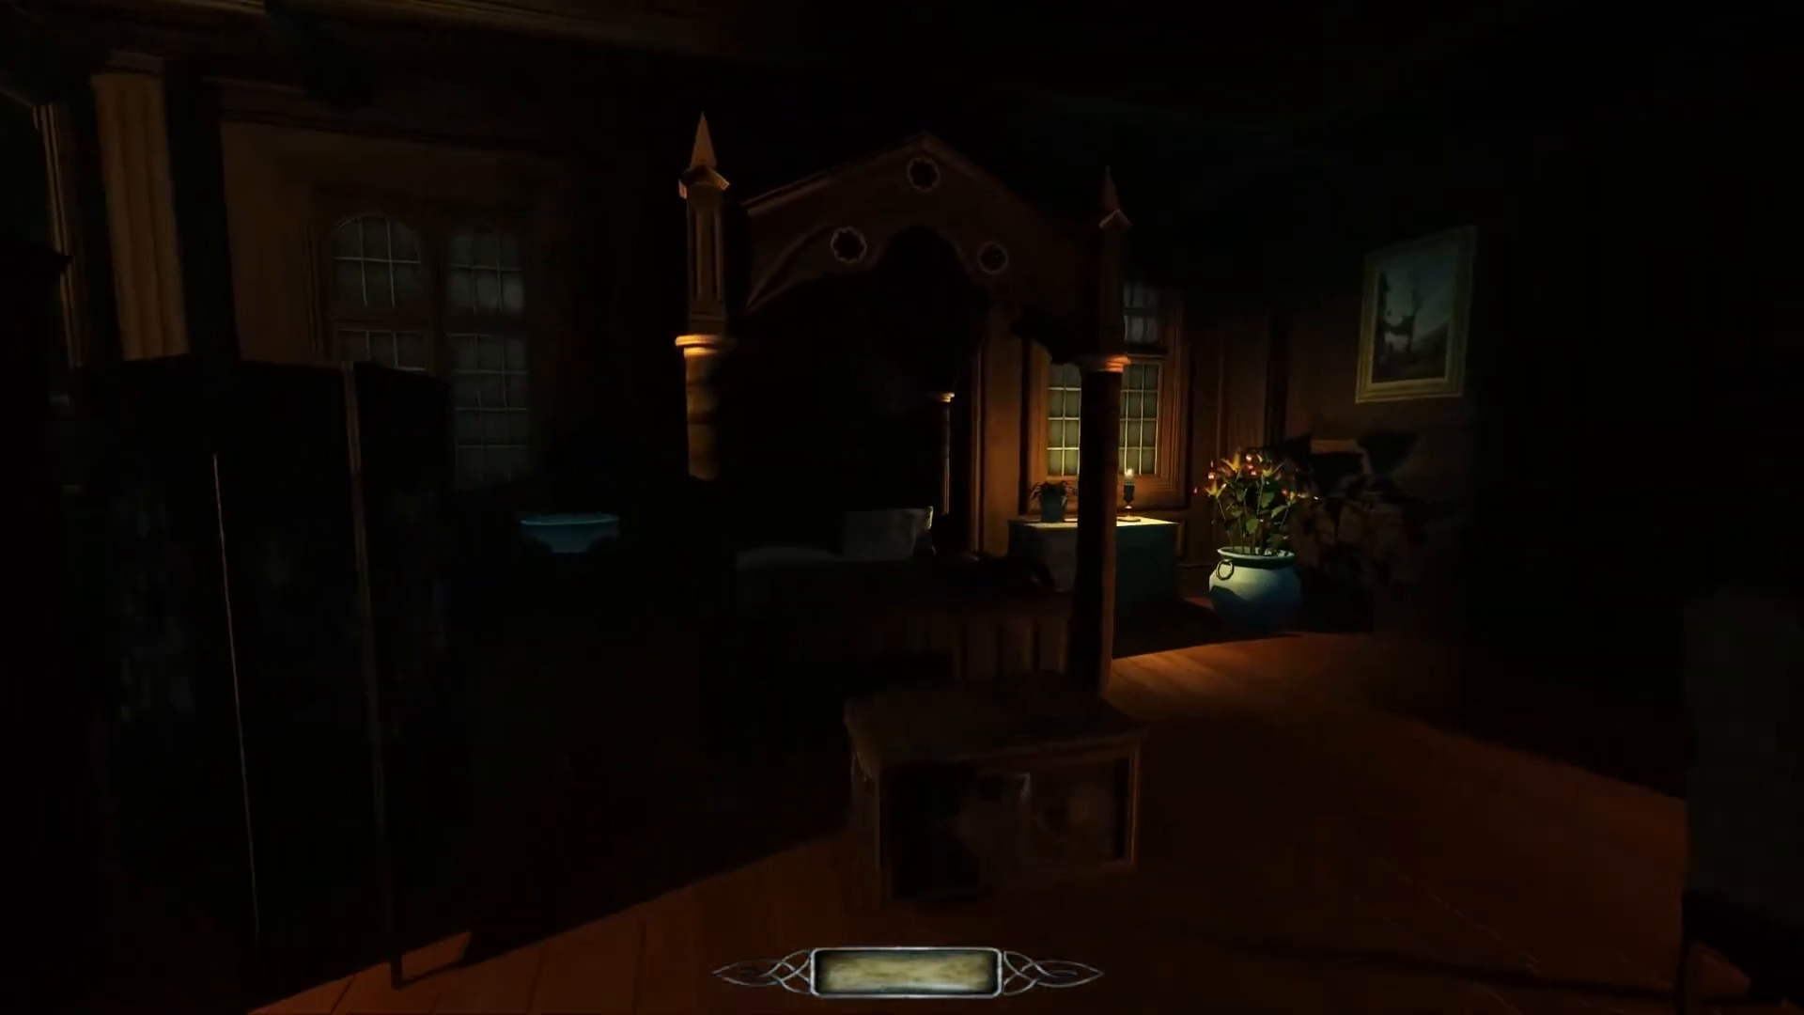
key("w")
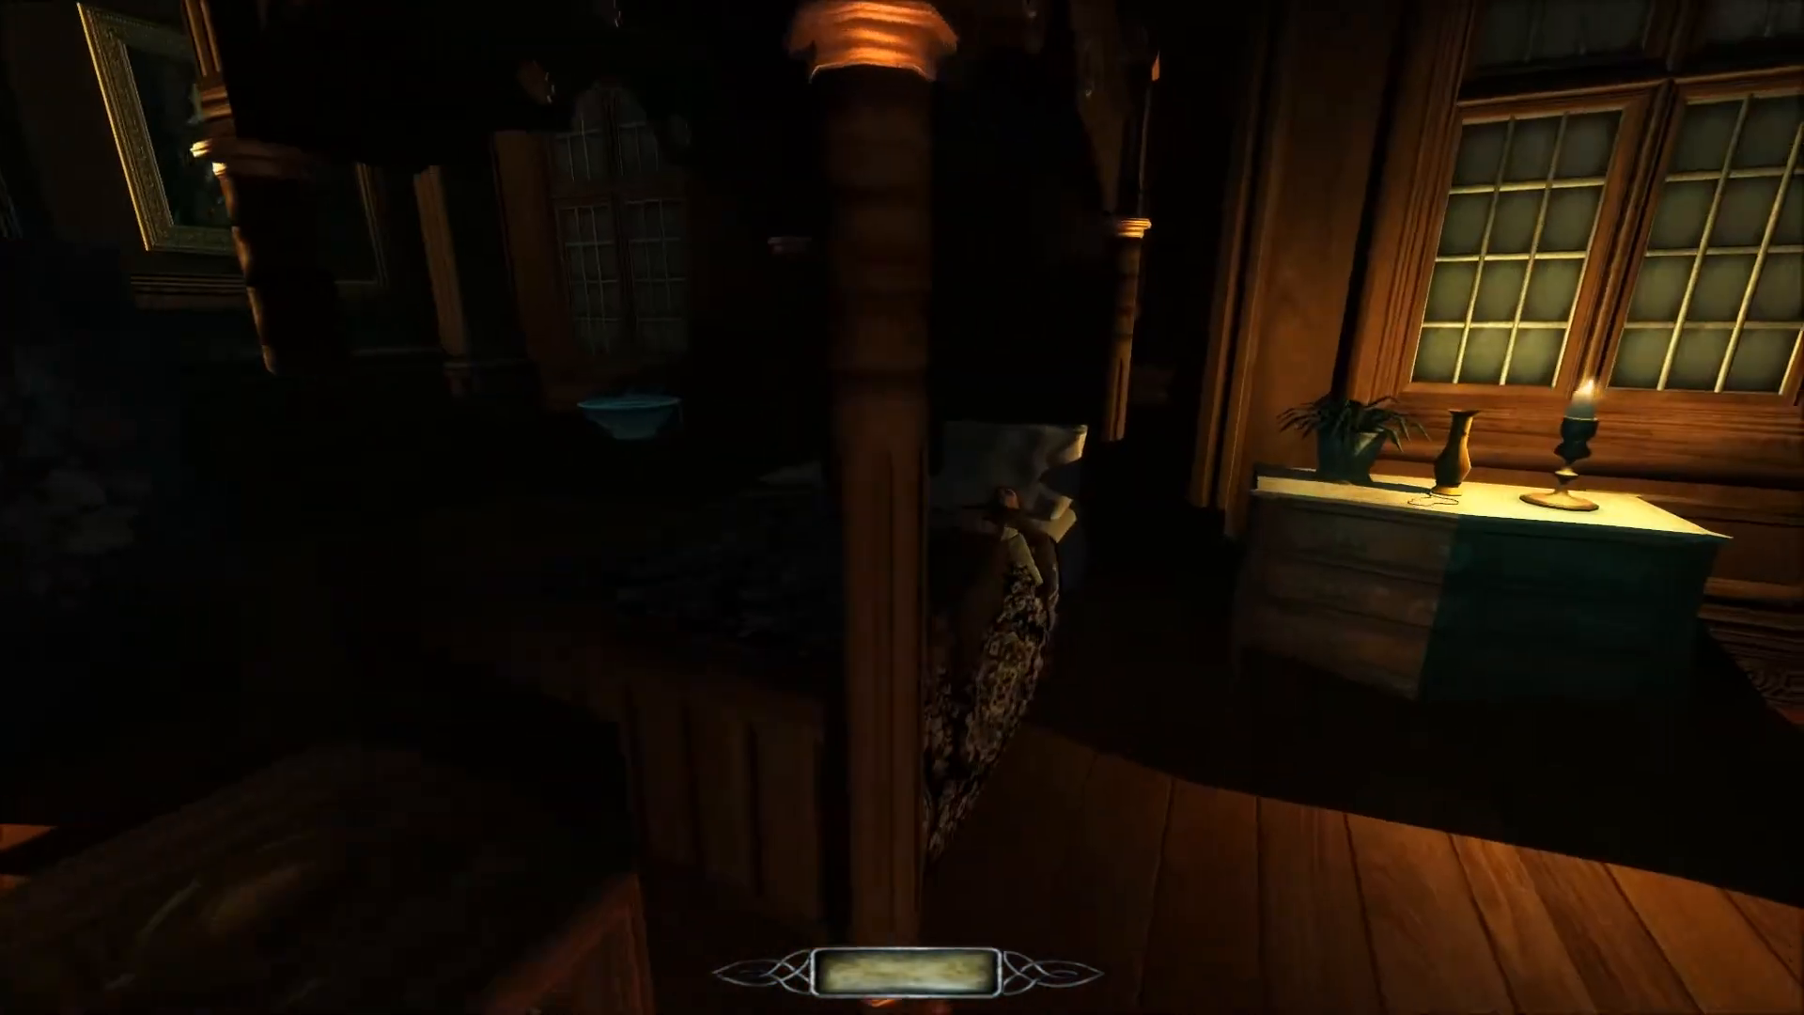
key("w")
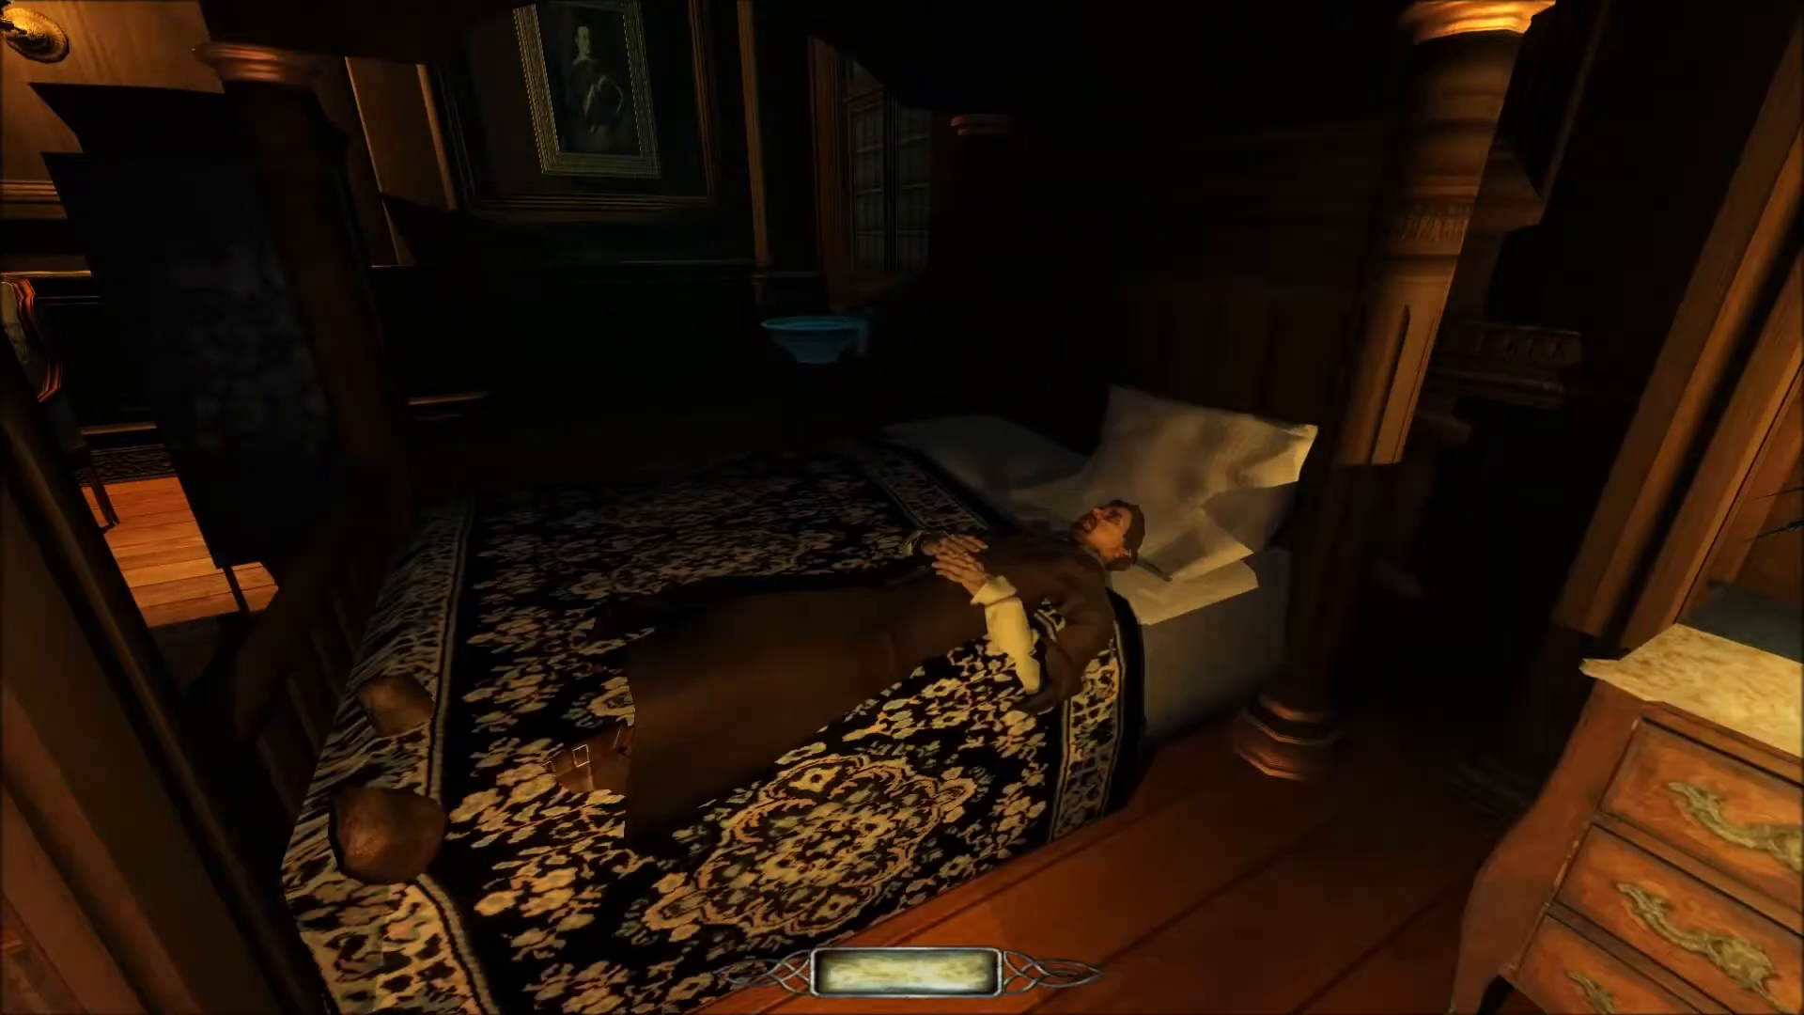
key("a")
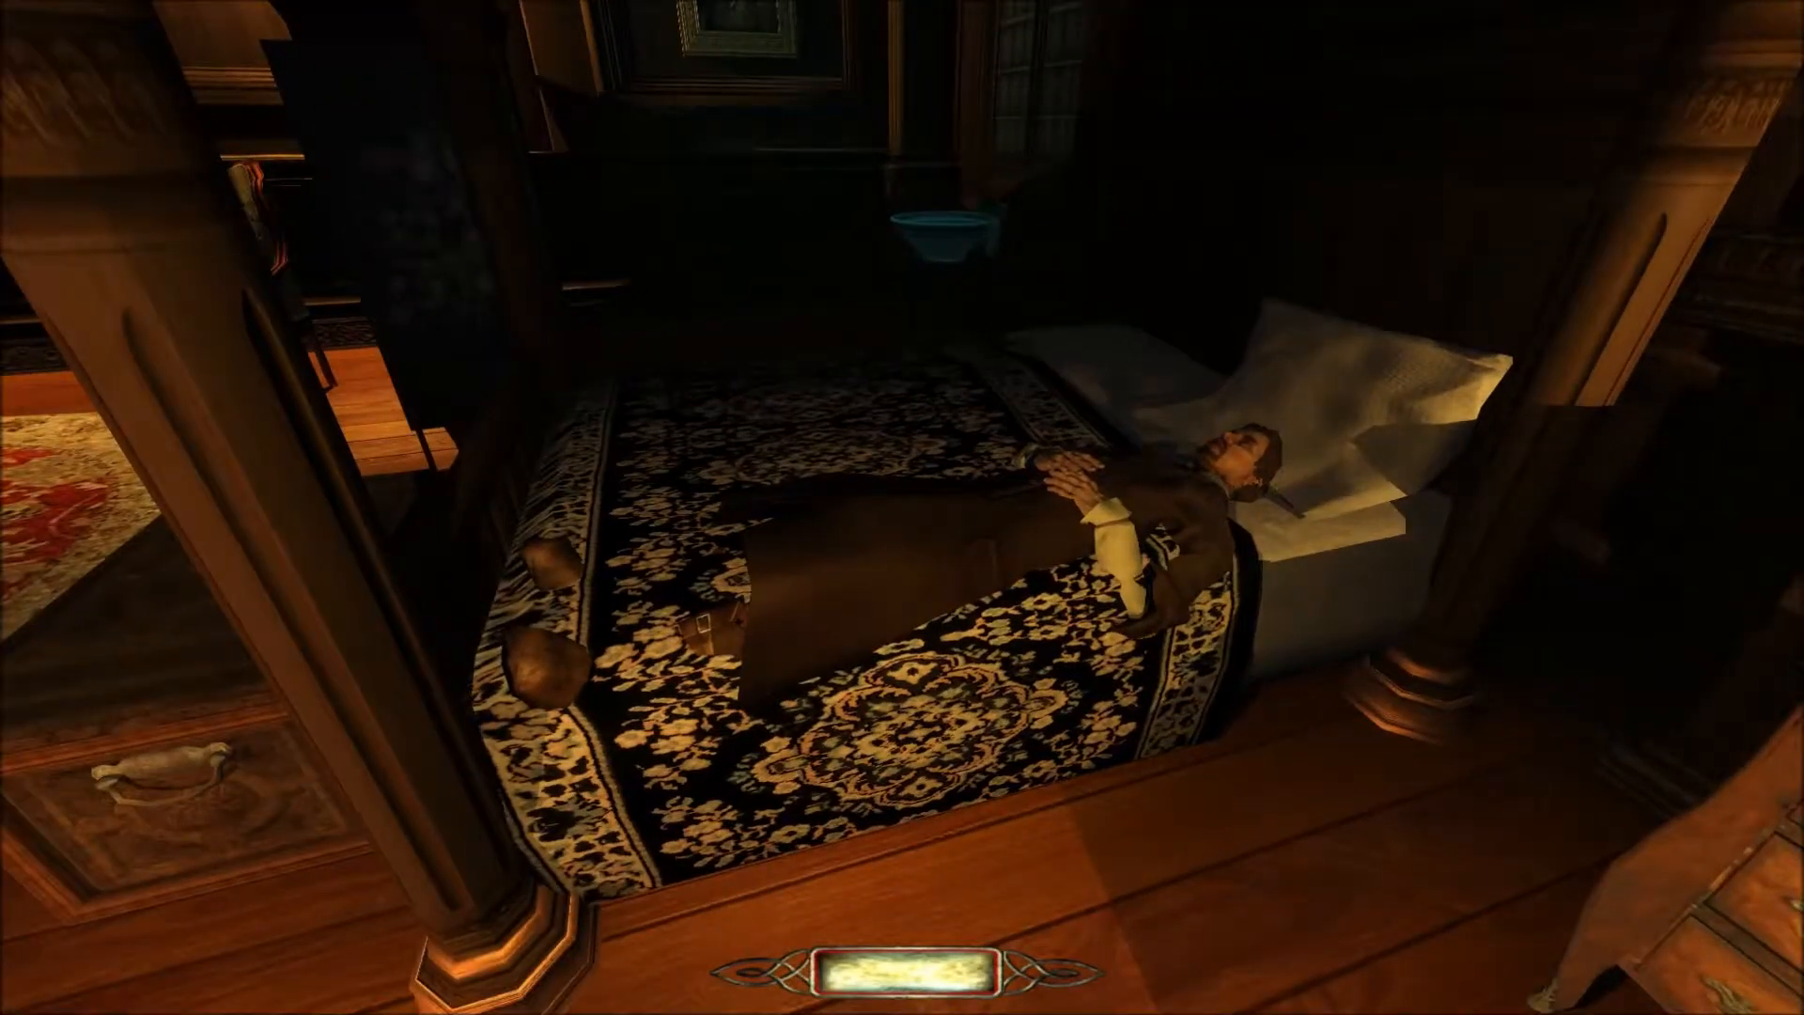
key("w")
Step back from the bed and shoot a Noisemaker arrow to test the sleeping gentleman's reaction.
key("s")
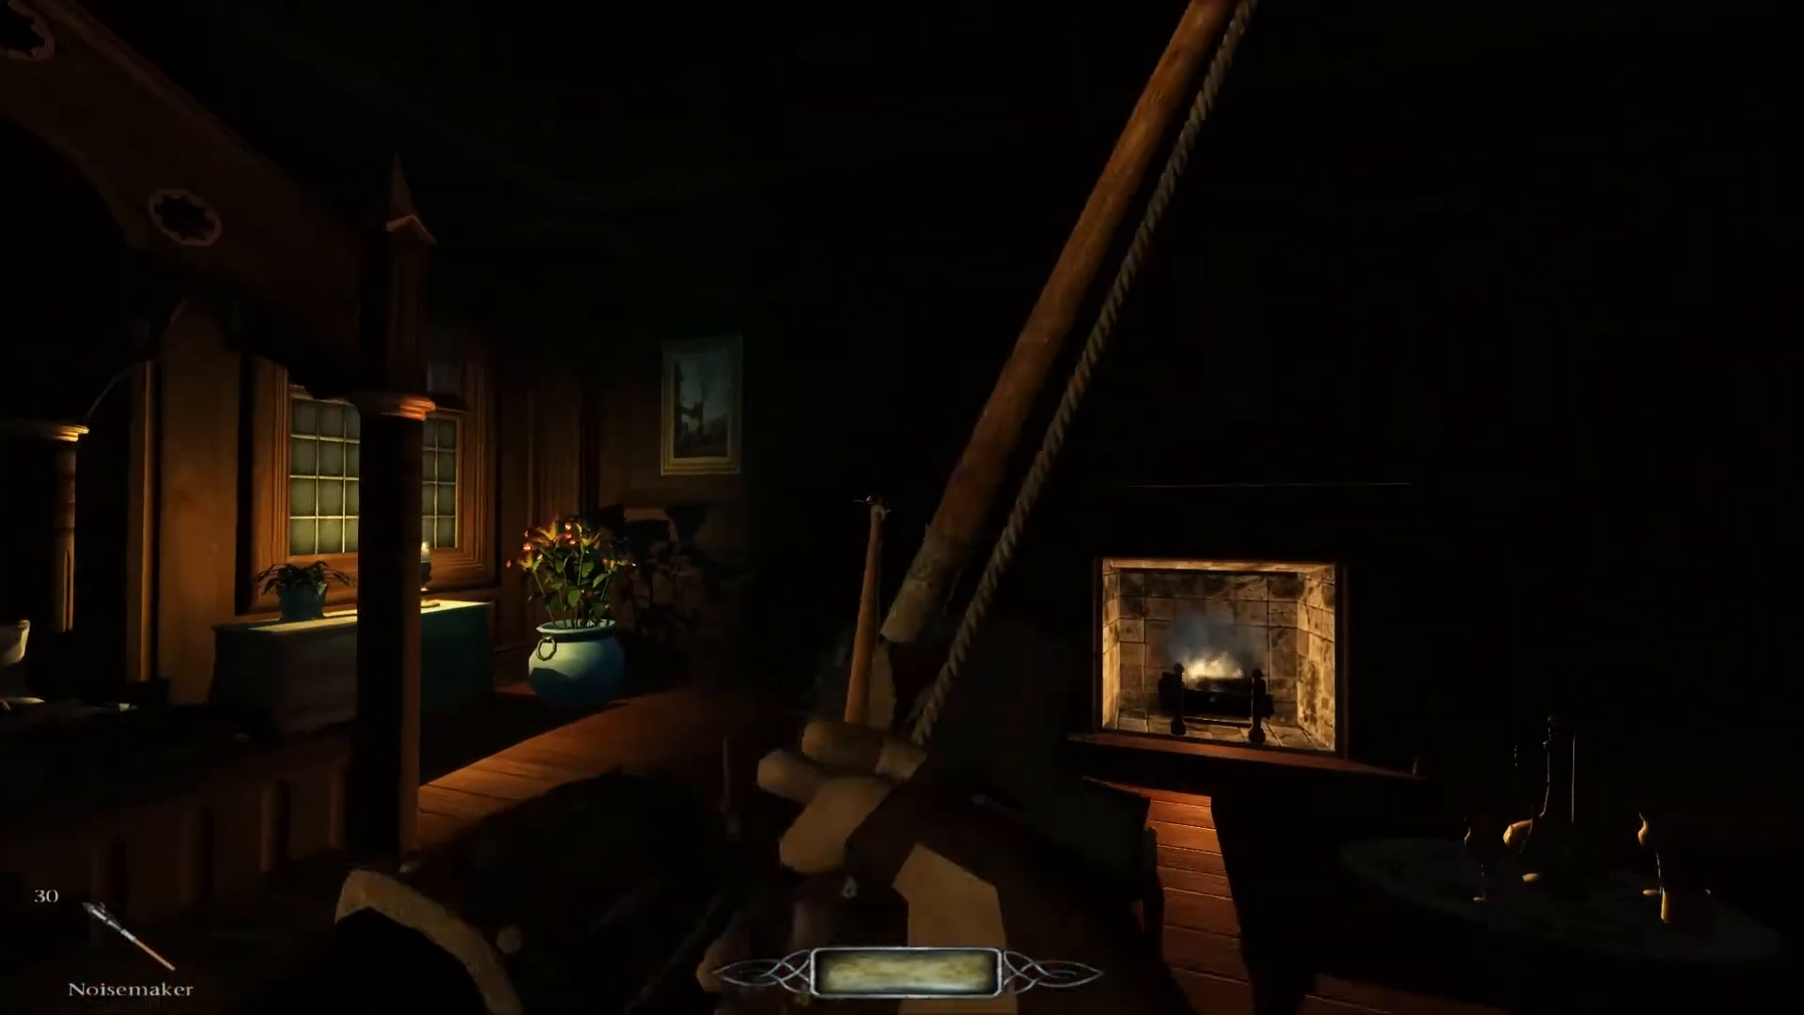
left_click(902, 507)
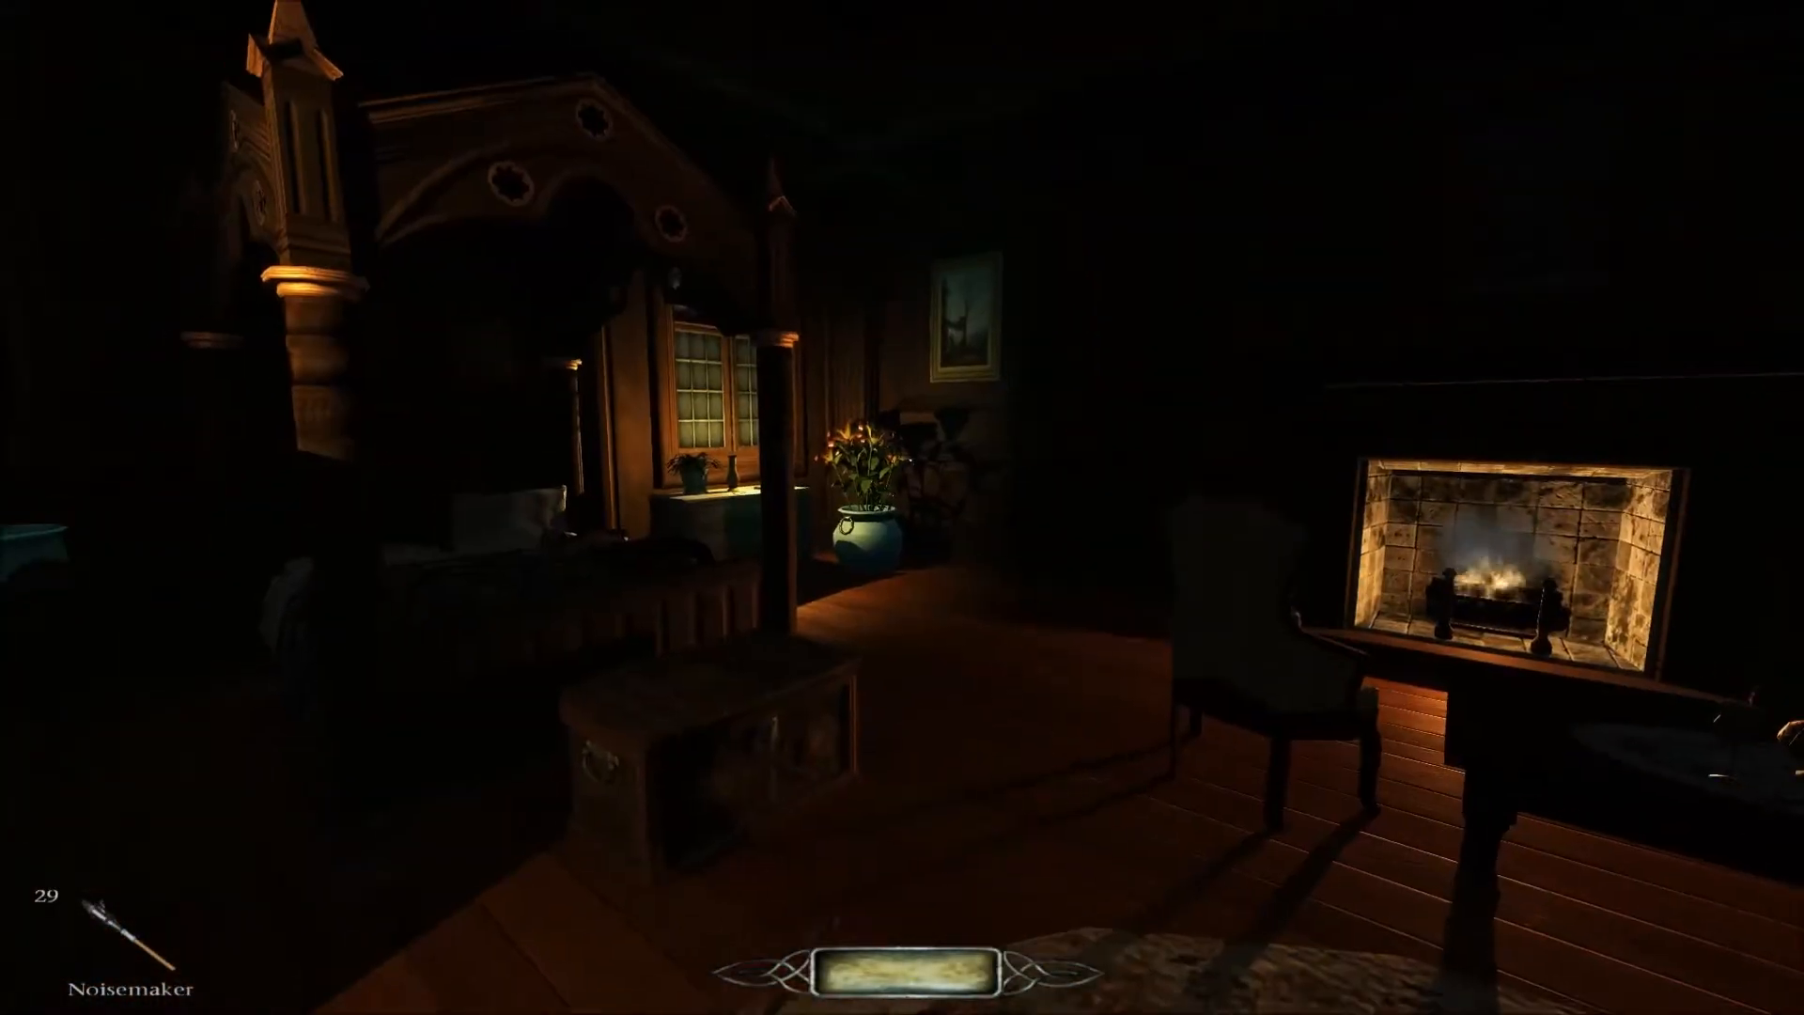
key("a")
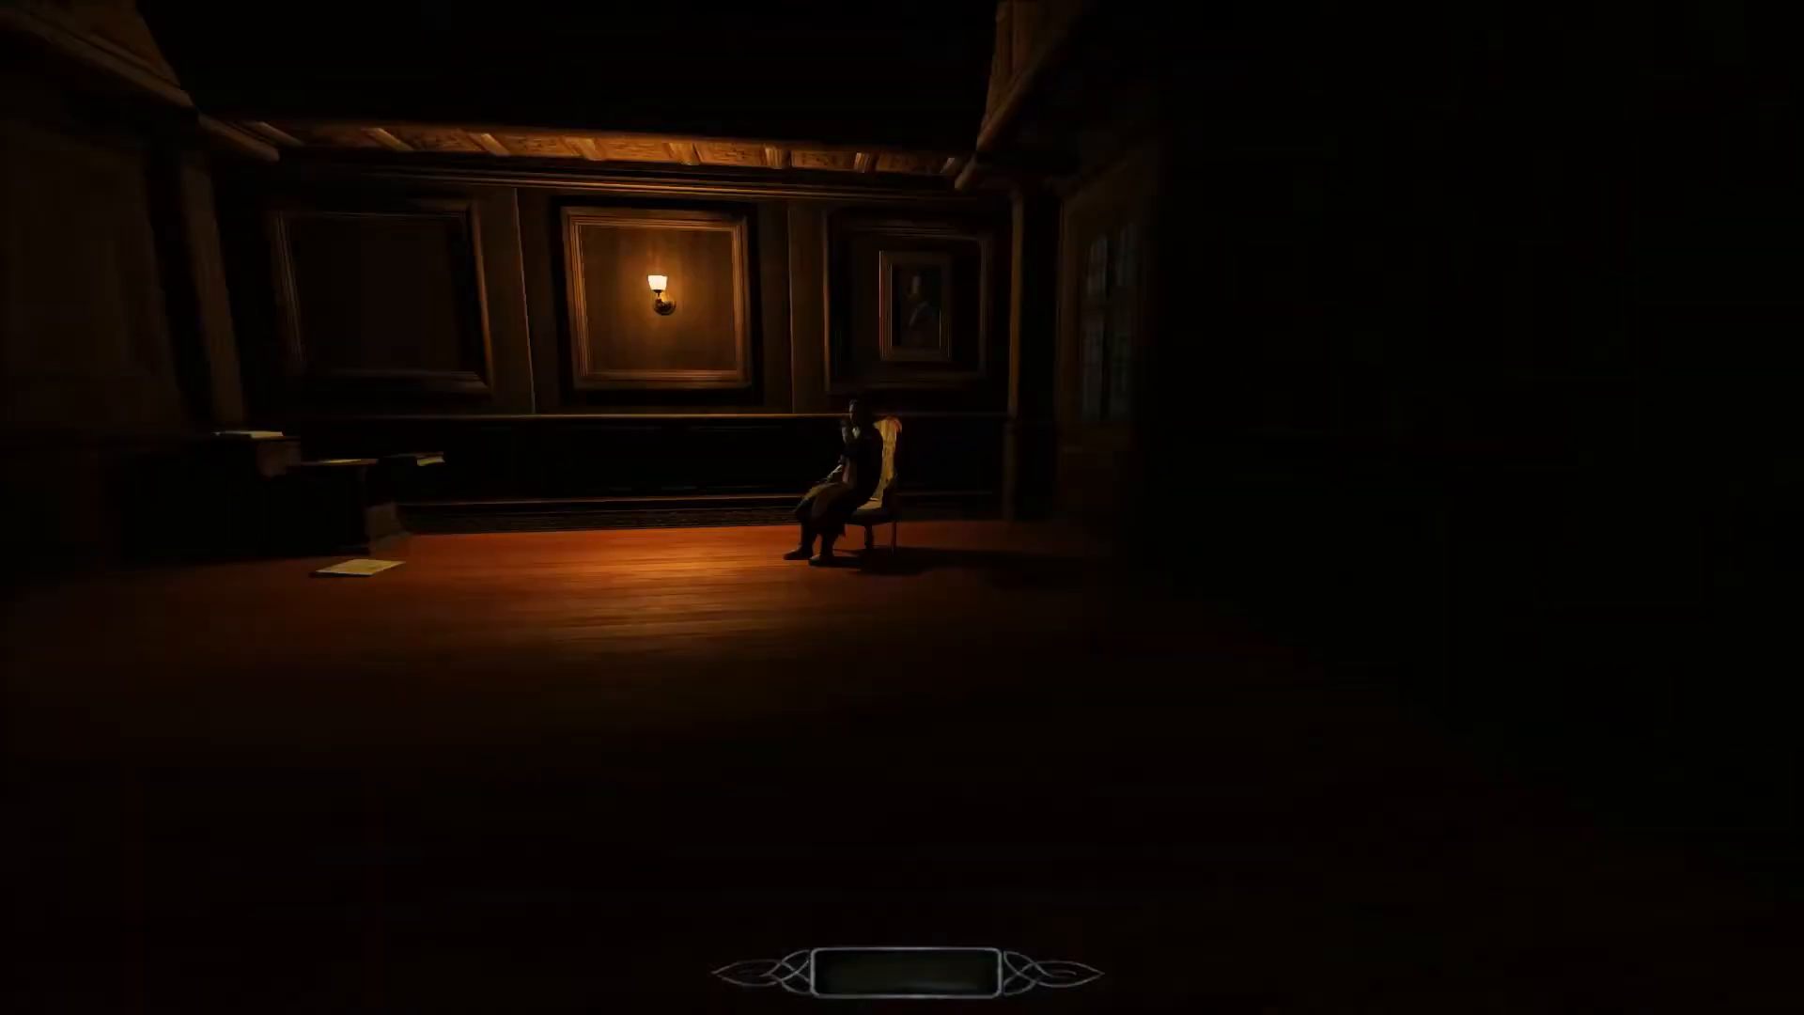
Shoot several Fire Arrows around the seated gentleman's room to test his reaction, and put the bow away.
key("5")
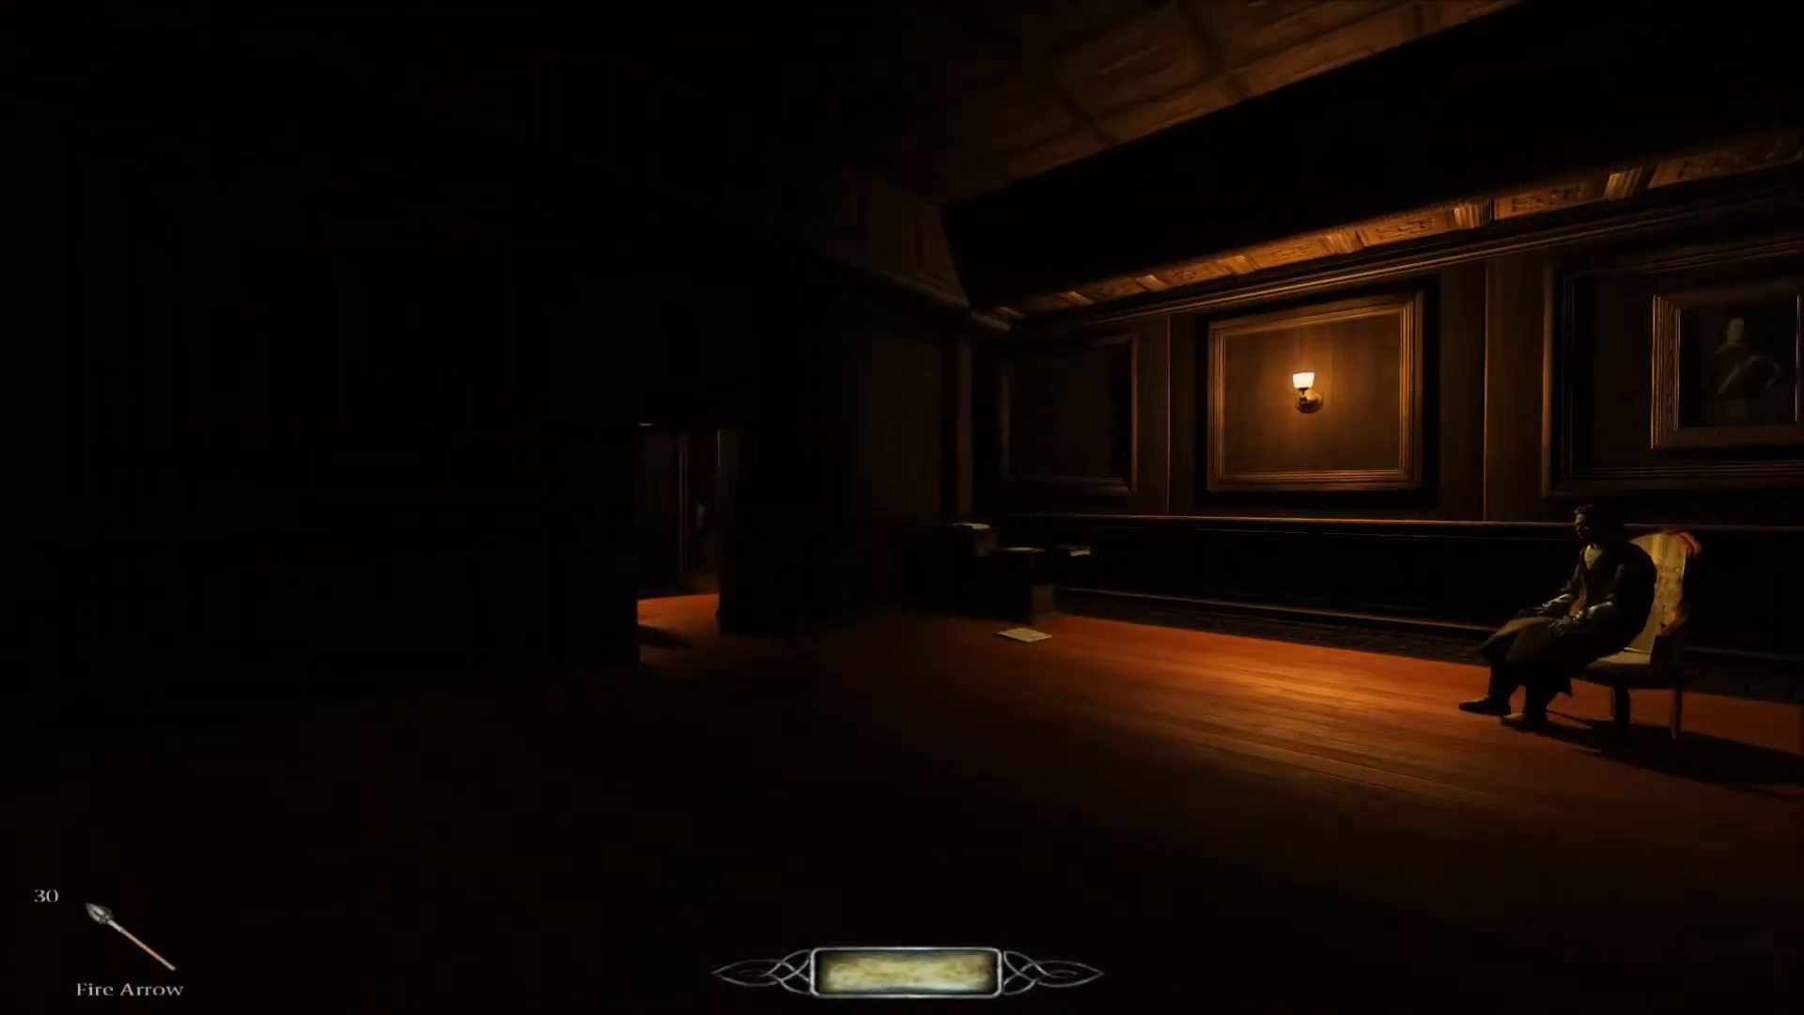
left_click(902, 508)
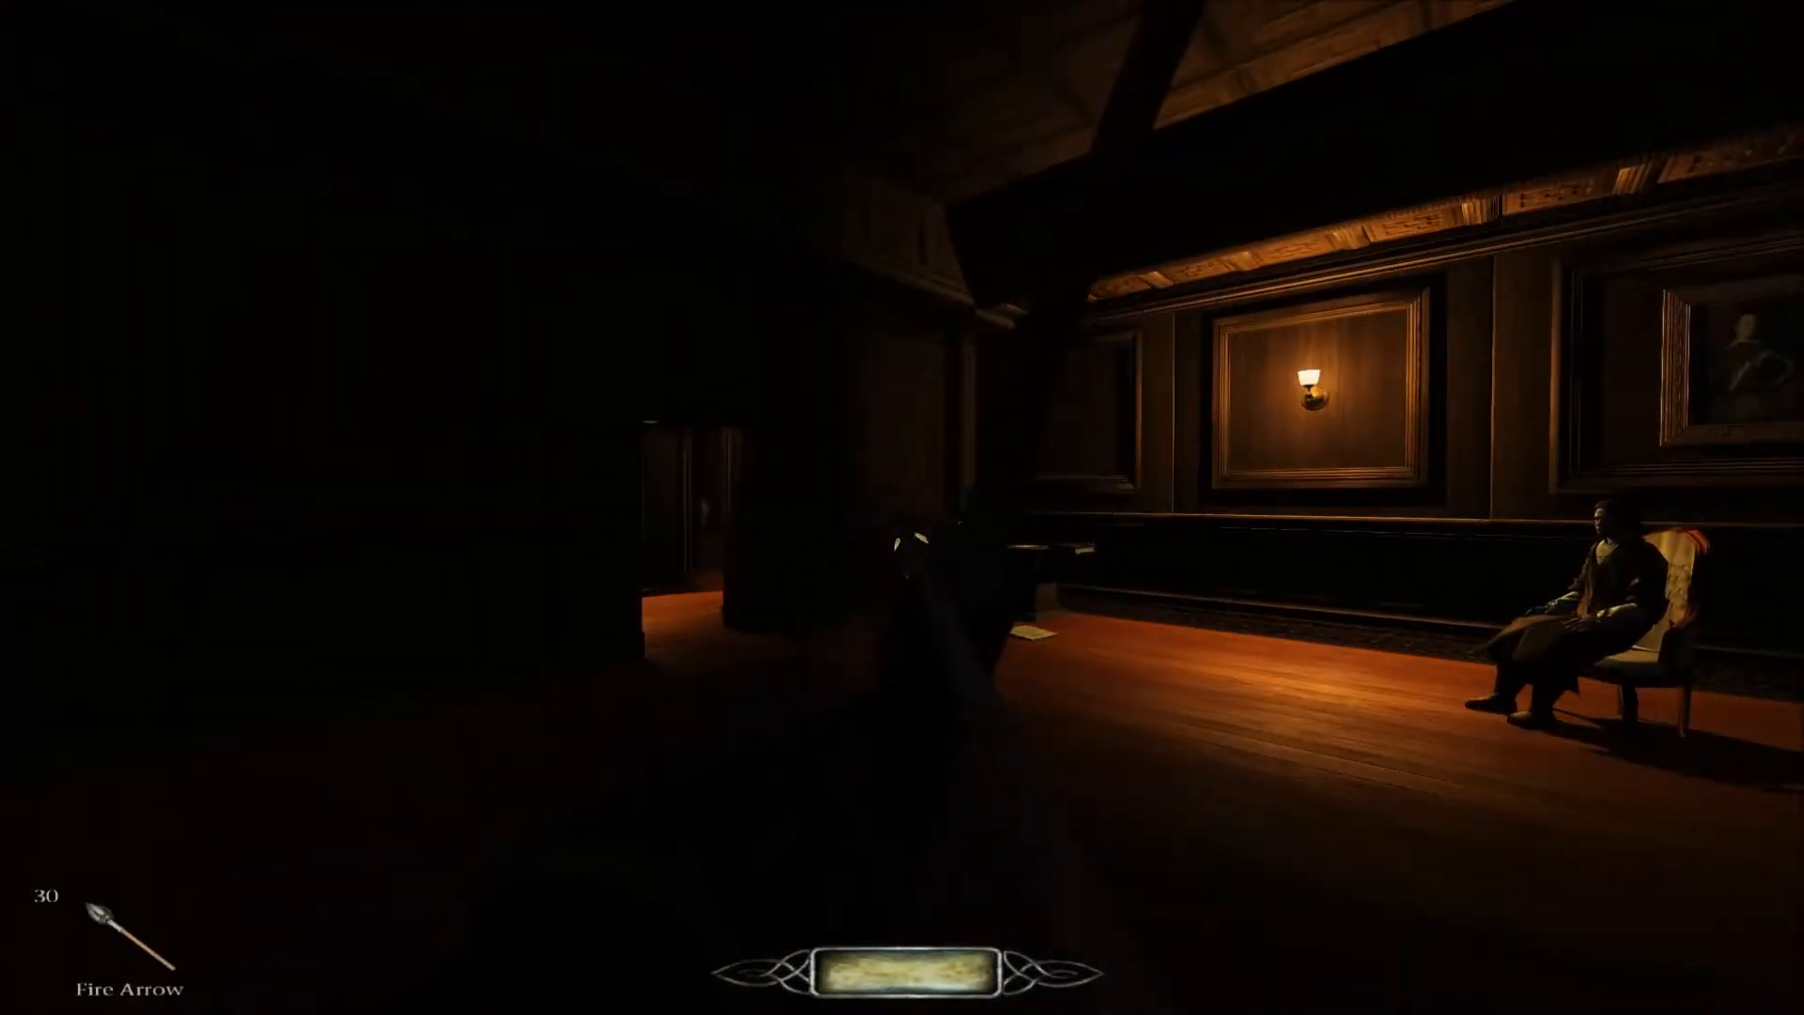
left_click(902, 507)
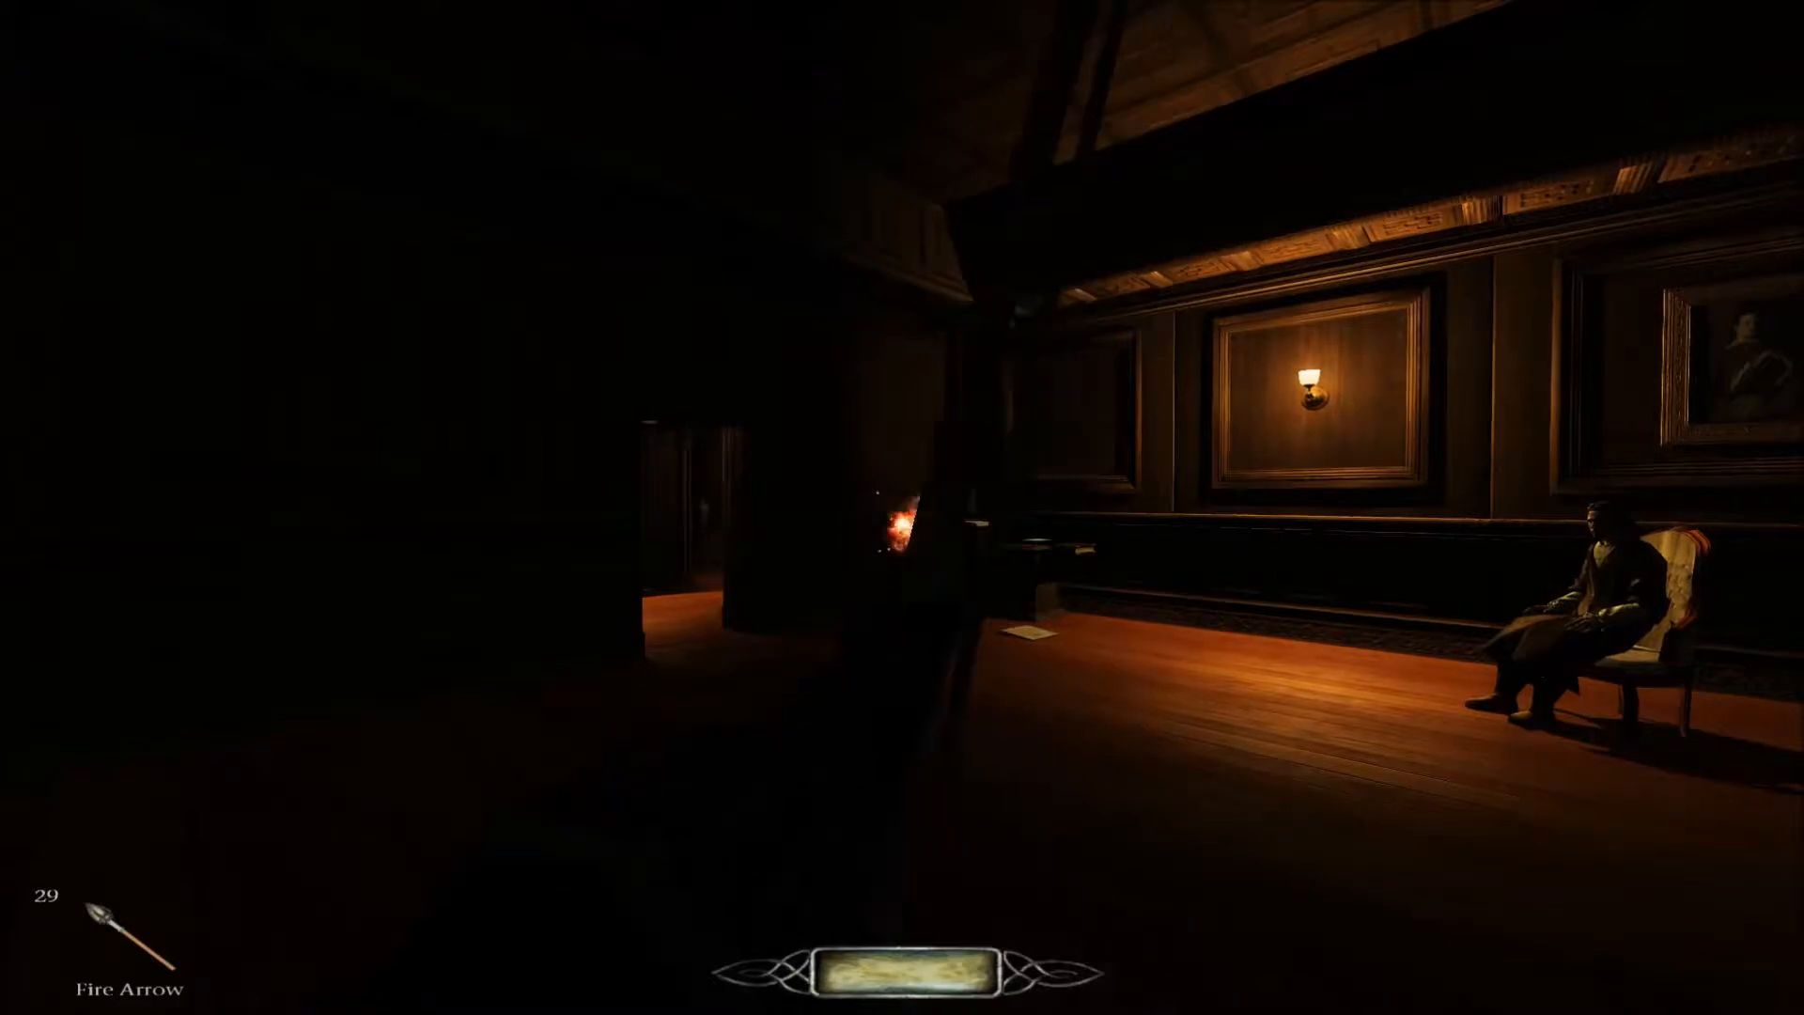
left_click(903, 507)
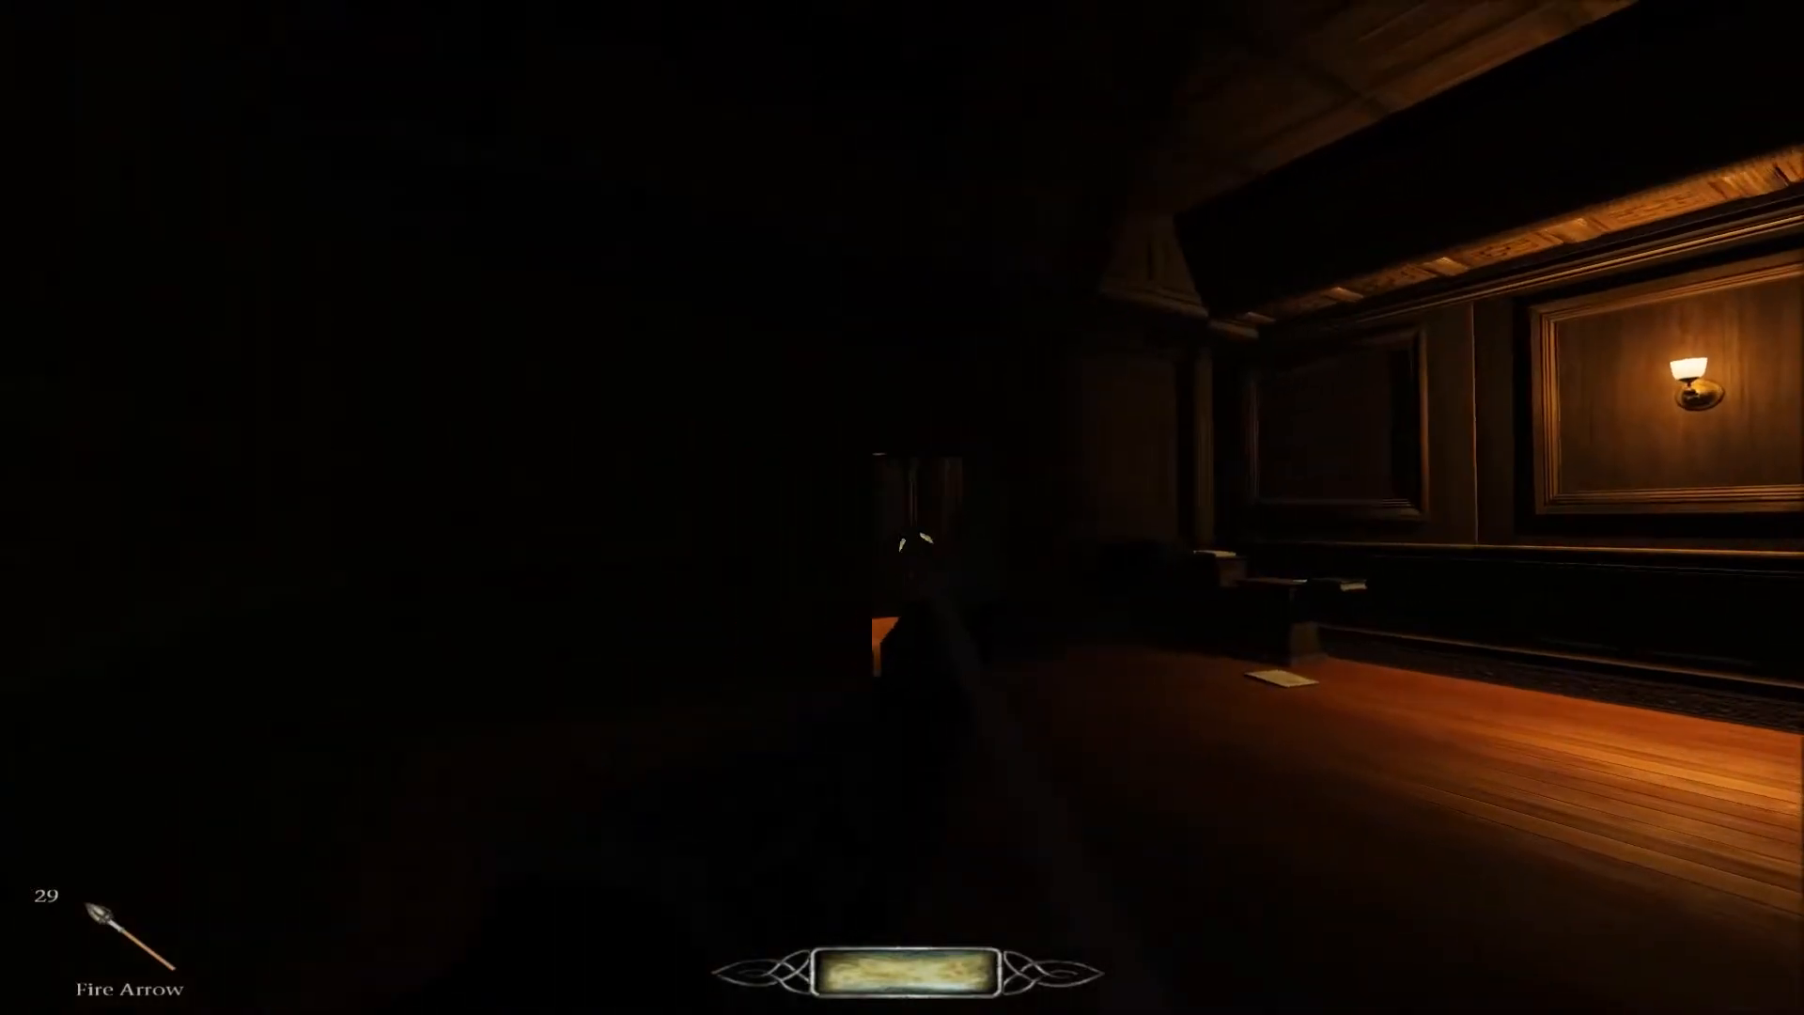
left_click(902, 507)
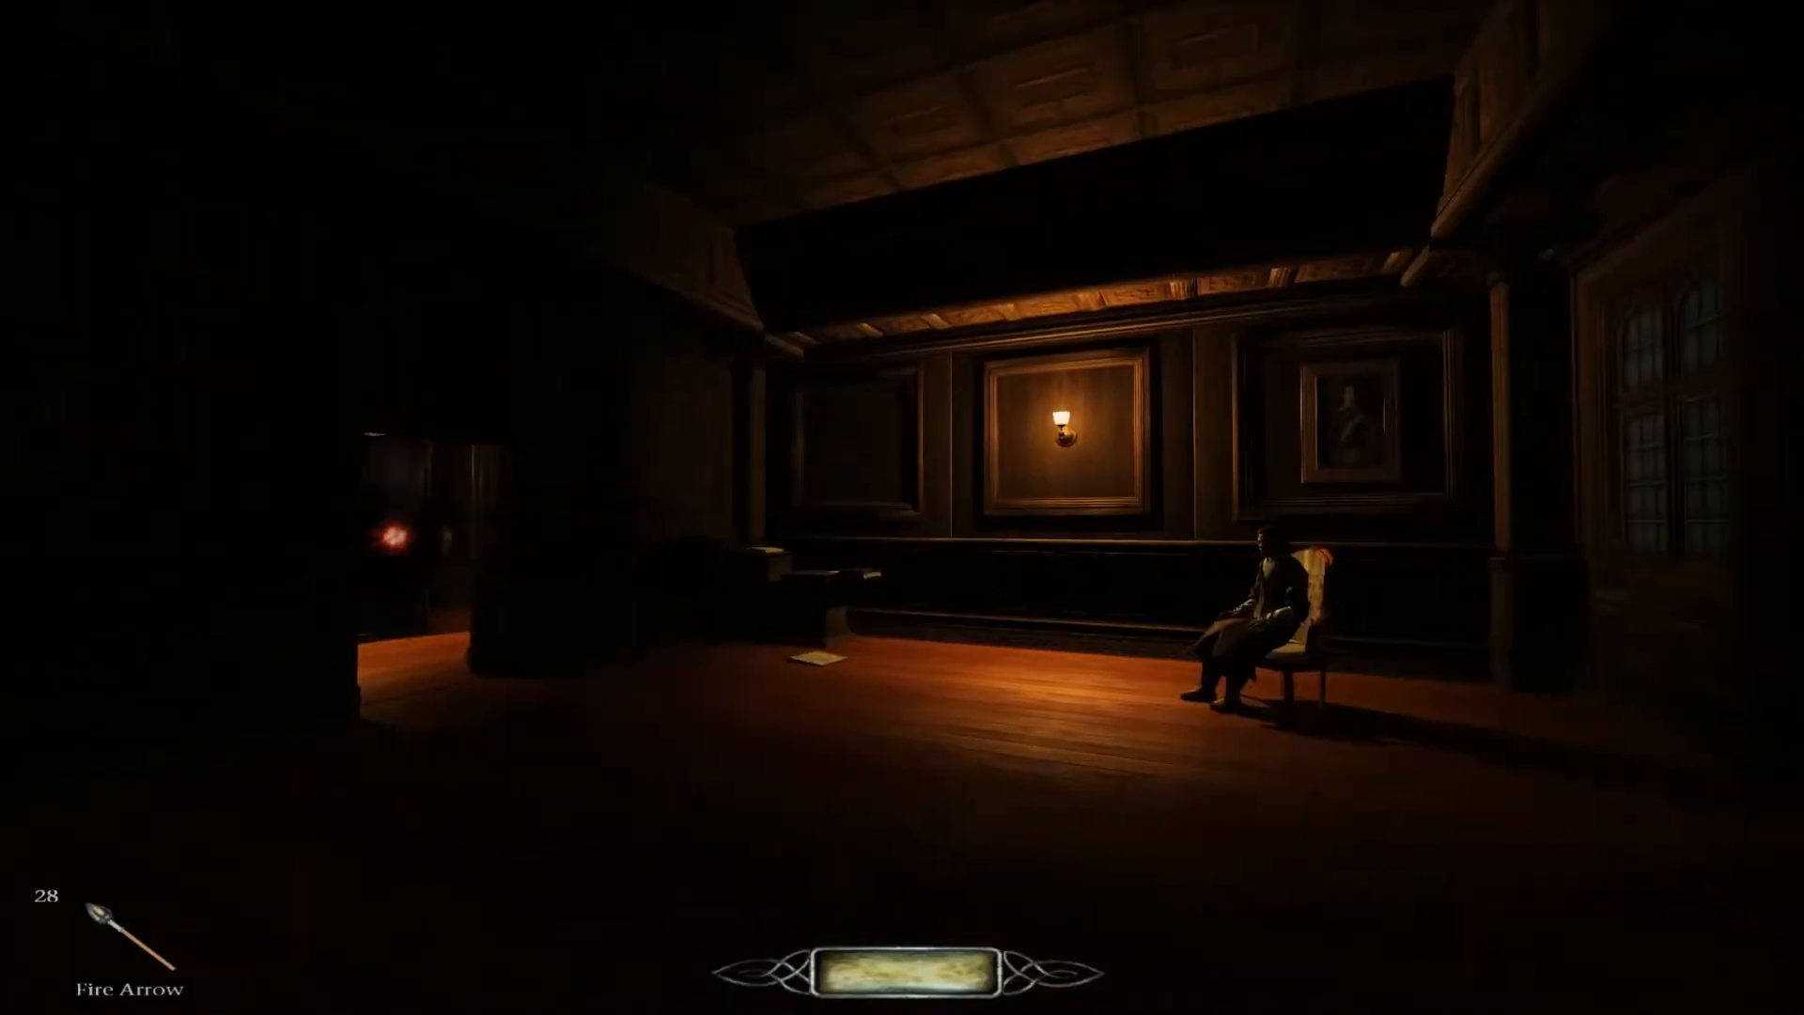
left_click(902, 508)
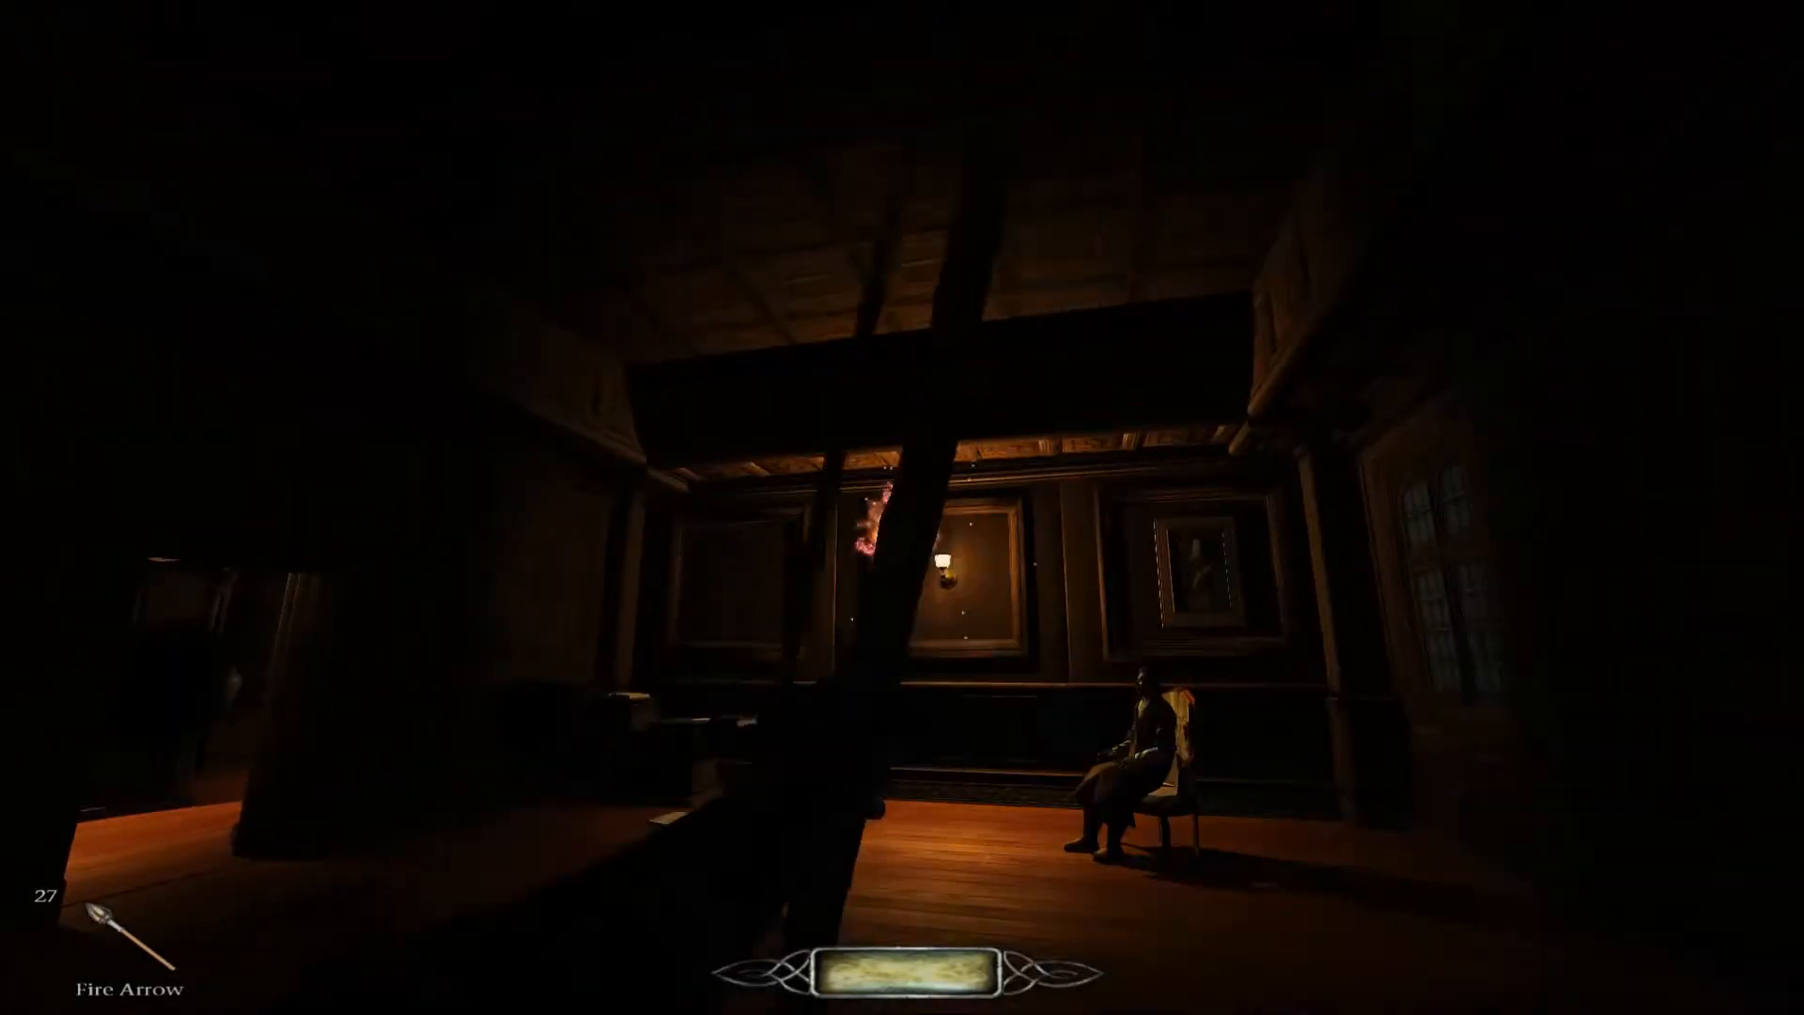
key("1")
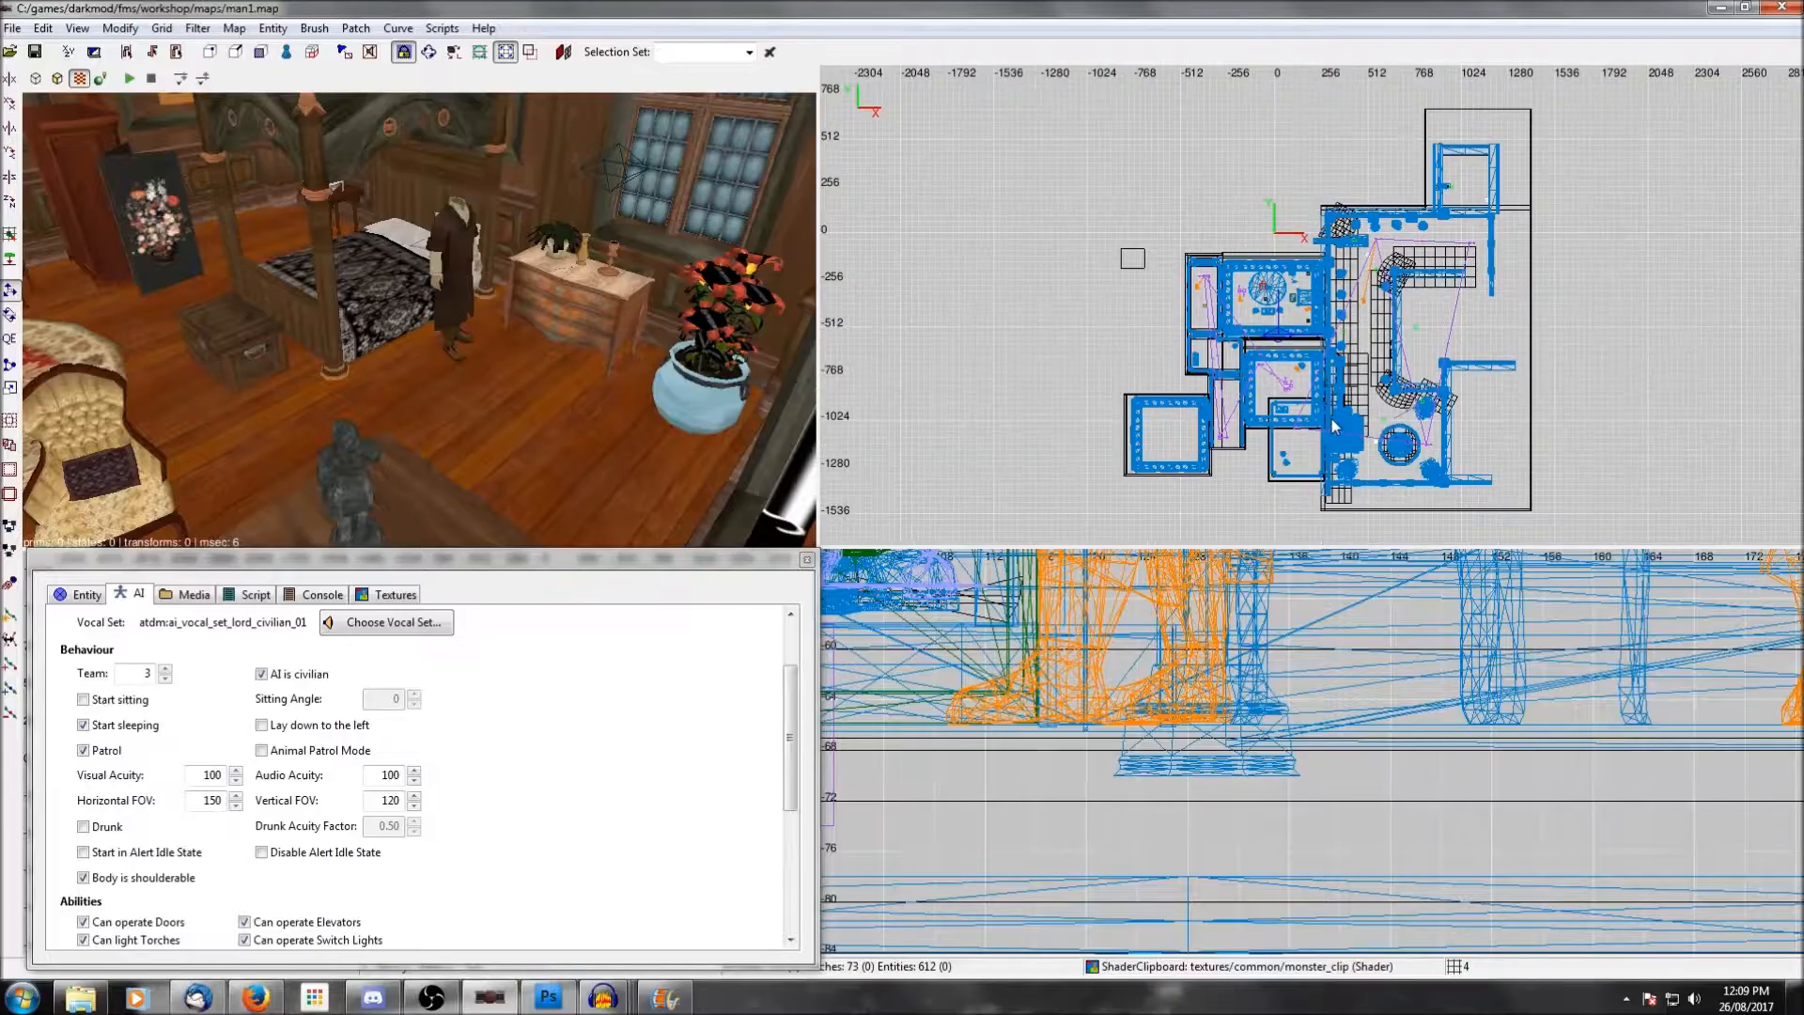
Add the property idle_only with value 1 to the path corner in front of the books.
scroll(1357, 481, "up", 5)
right_click_drag(1131, 481, 1281, 354)
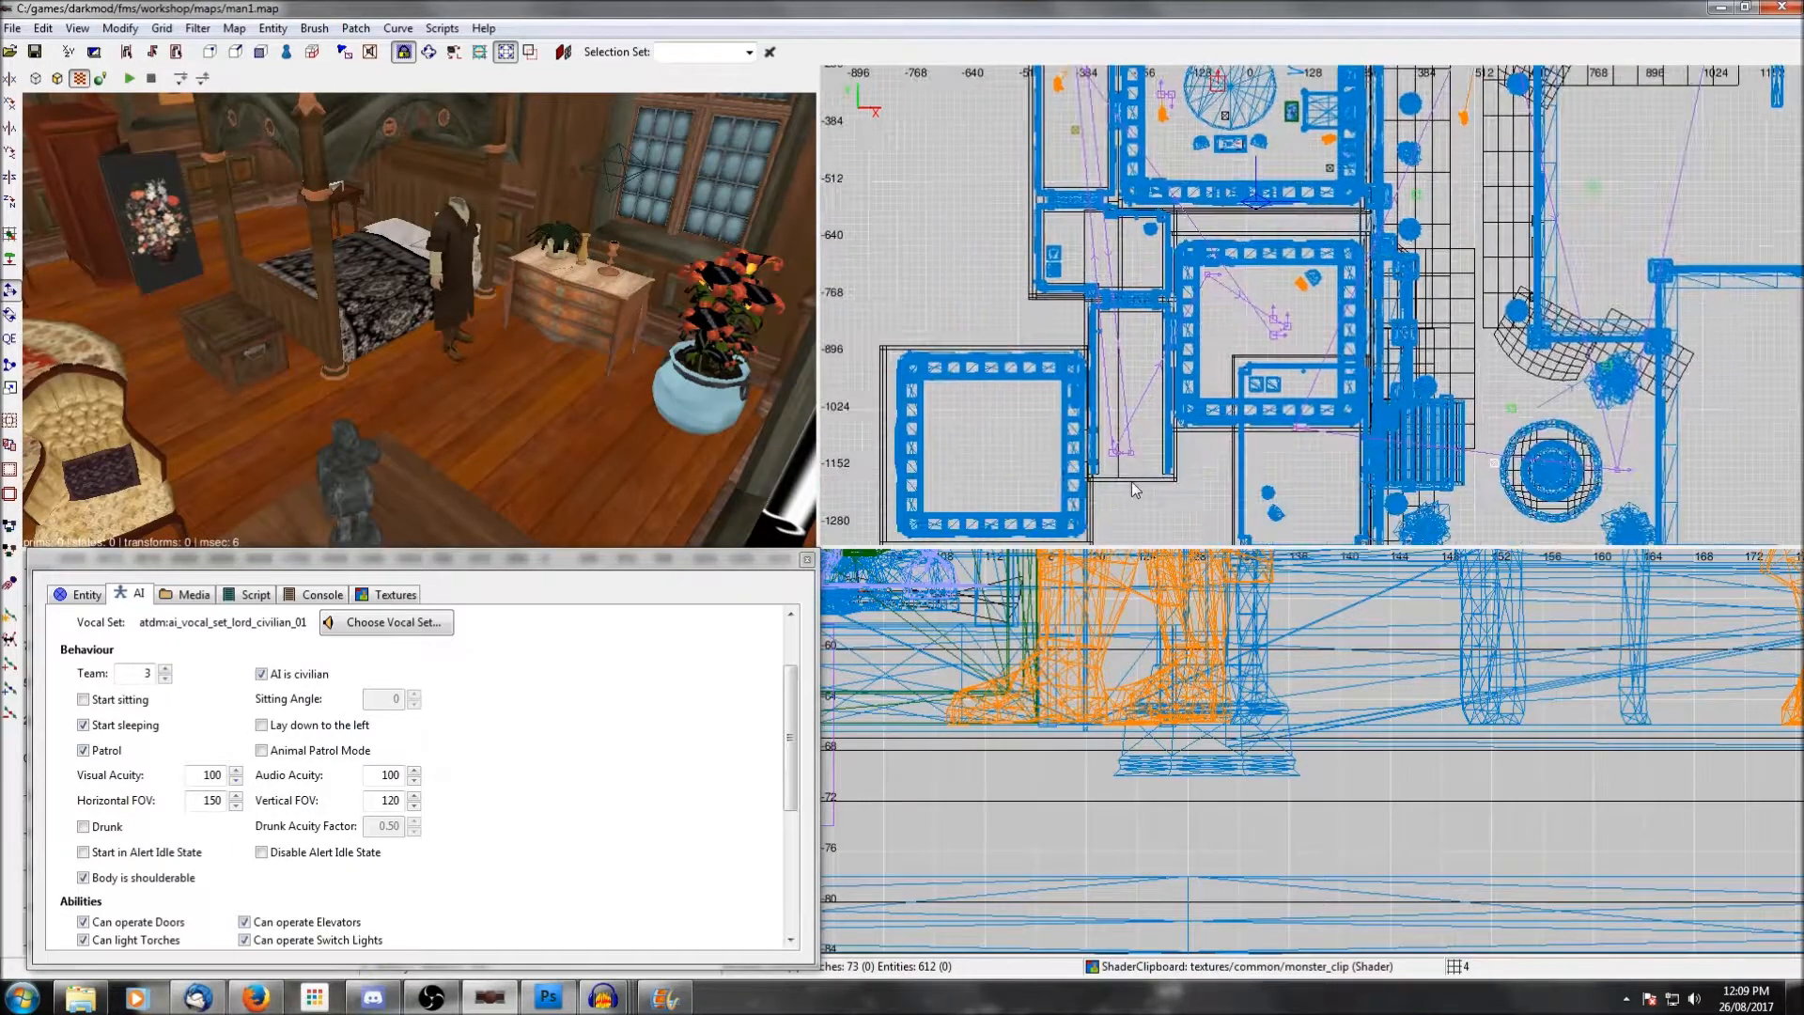
scroll(1131, 481, "up", 1)
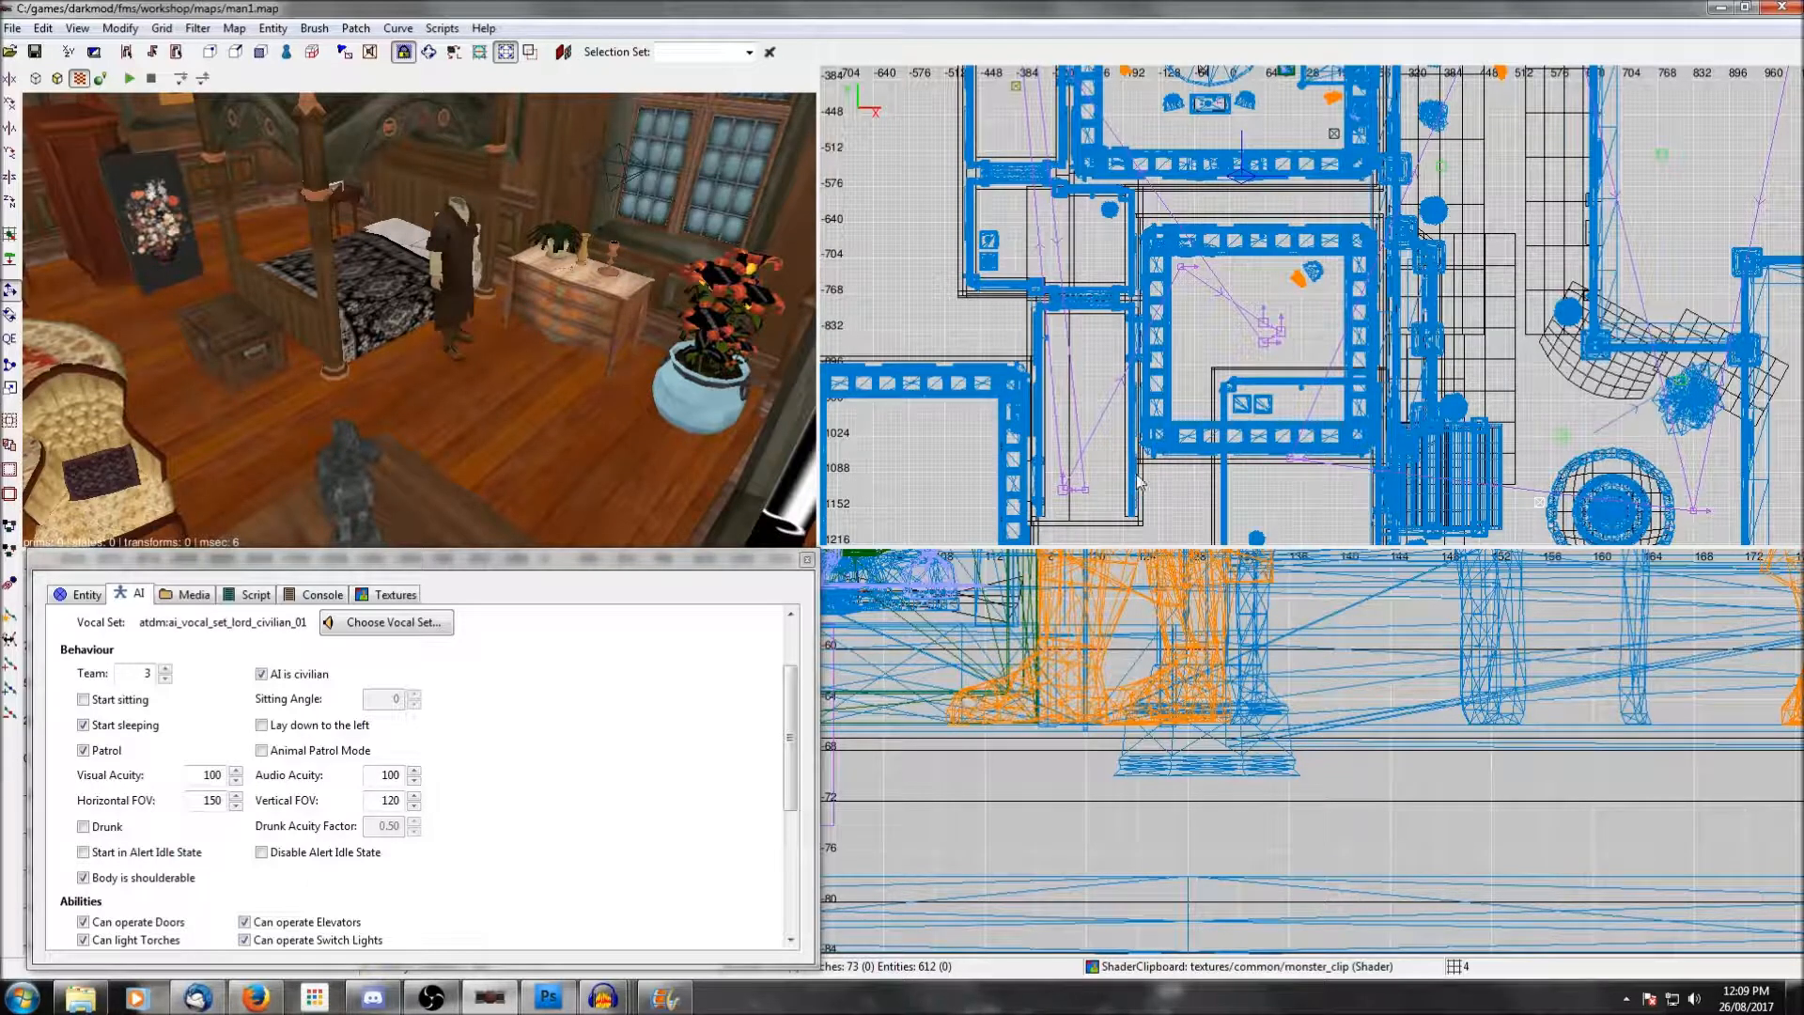
scroll(1170, 269, "up", 5)
scroll(1176, 336, "up", 1)
right_click_drag(1176, 335, 1422, 328)
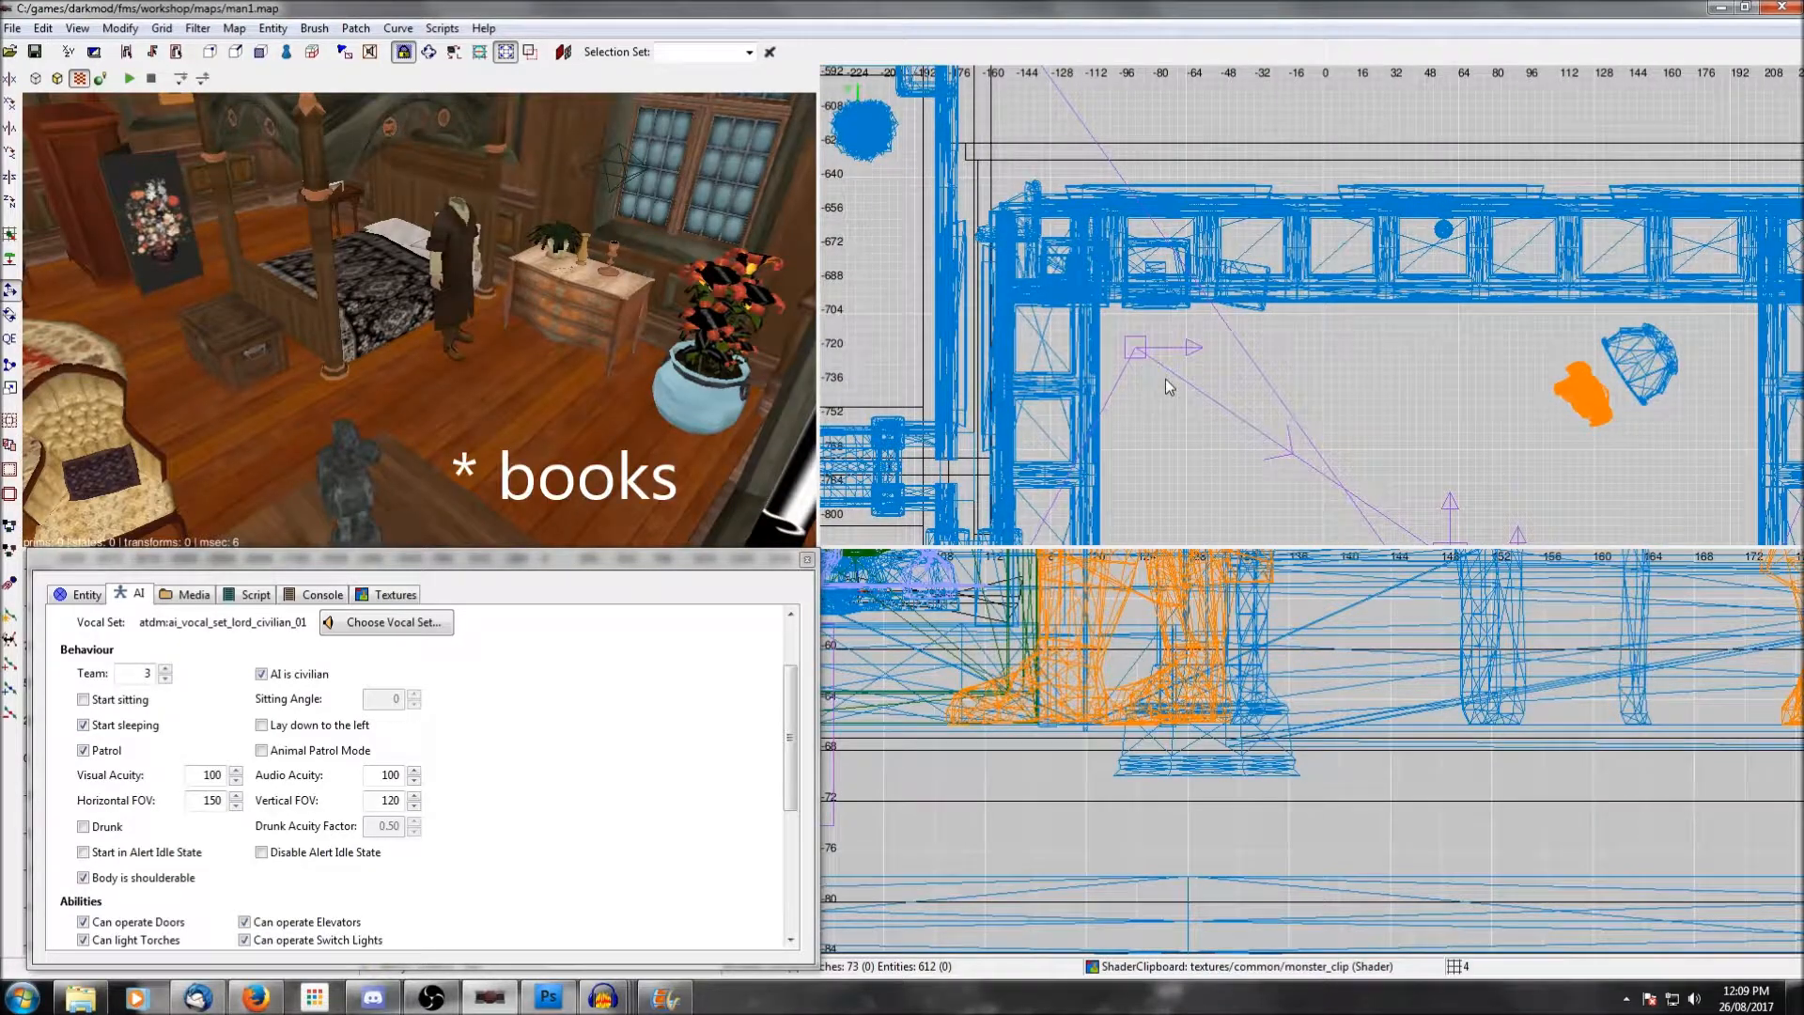
middle_click(1165, 379, "ctrl")
right_click(669, 383)
right_click(669, 384)
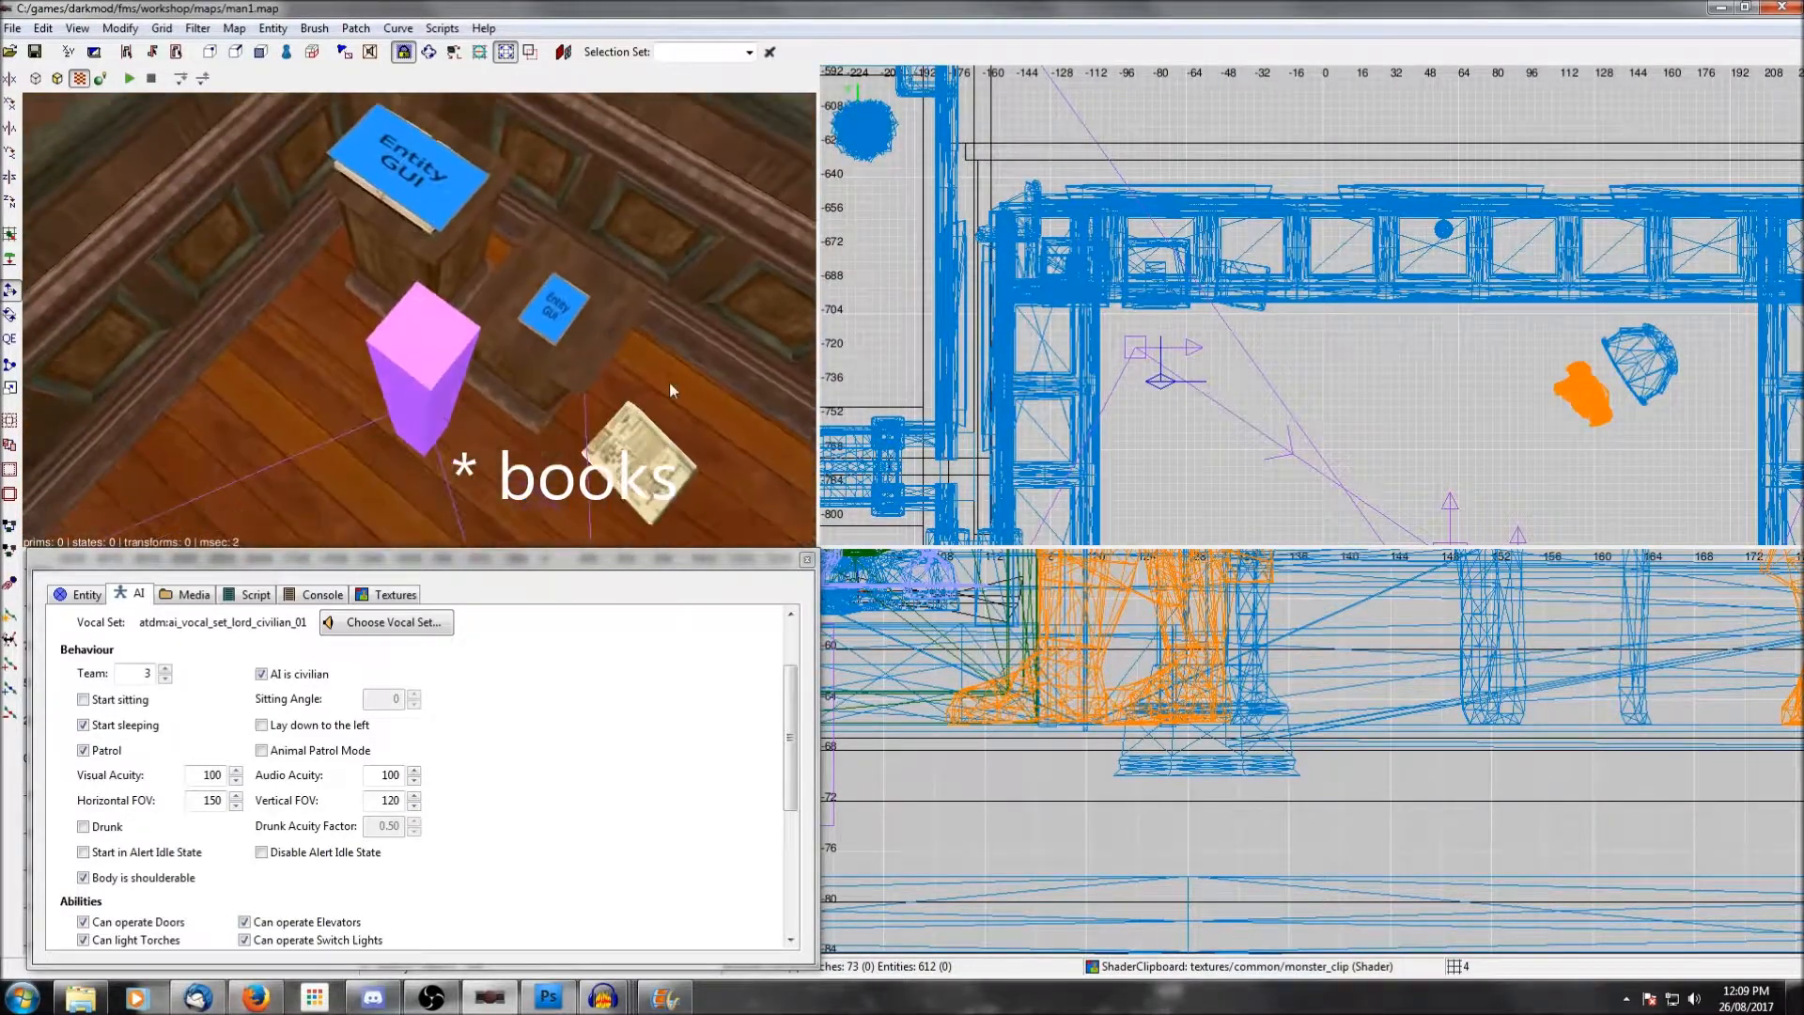
left_click(432, 349, "shift")
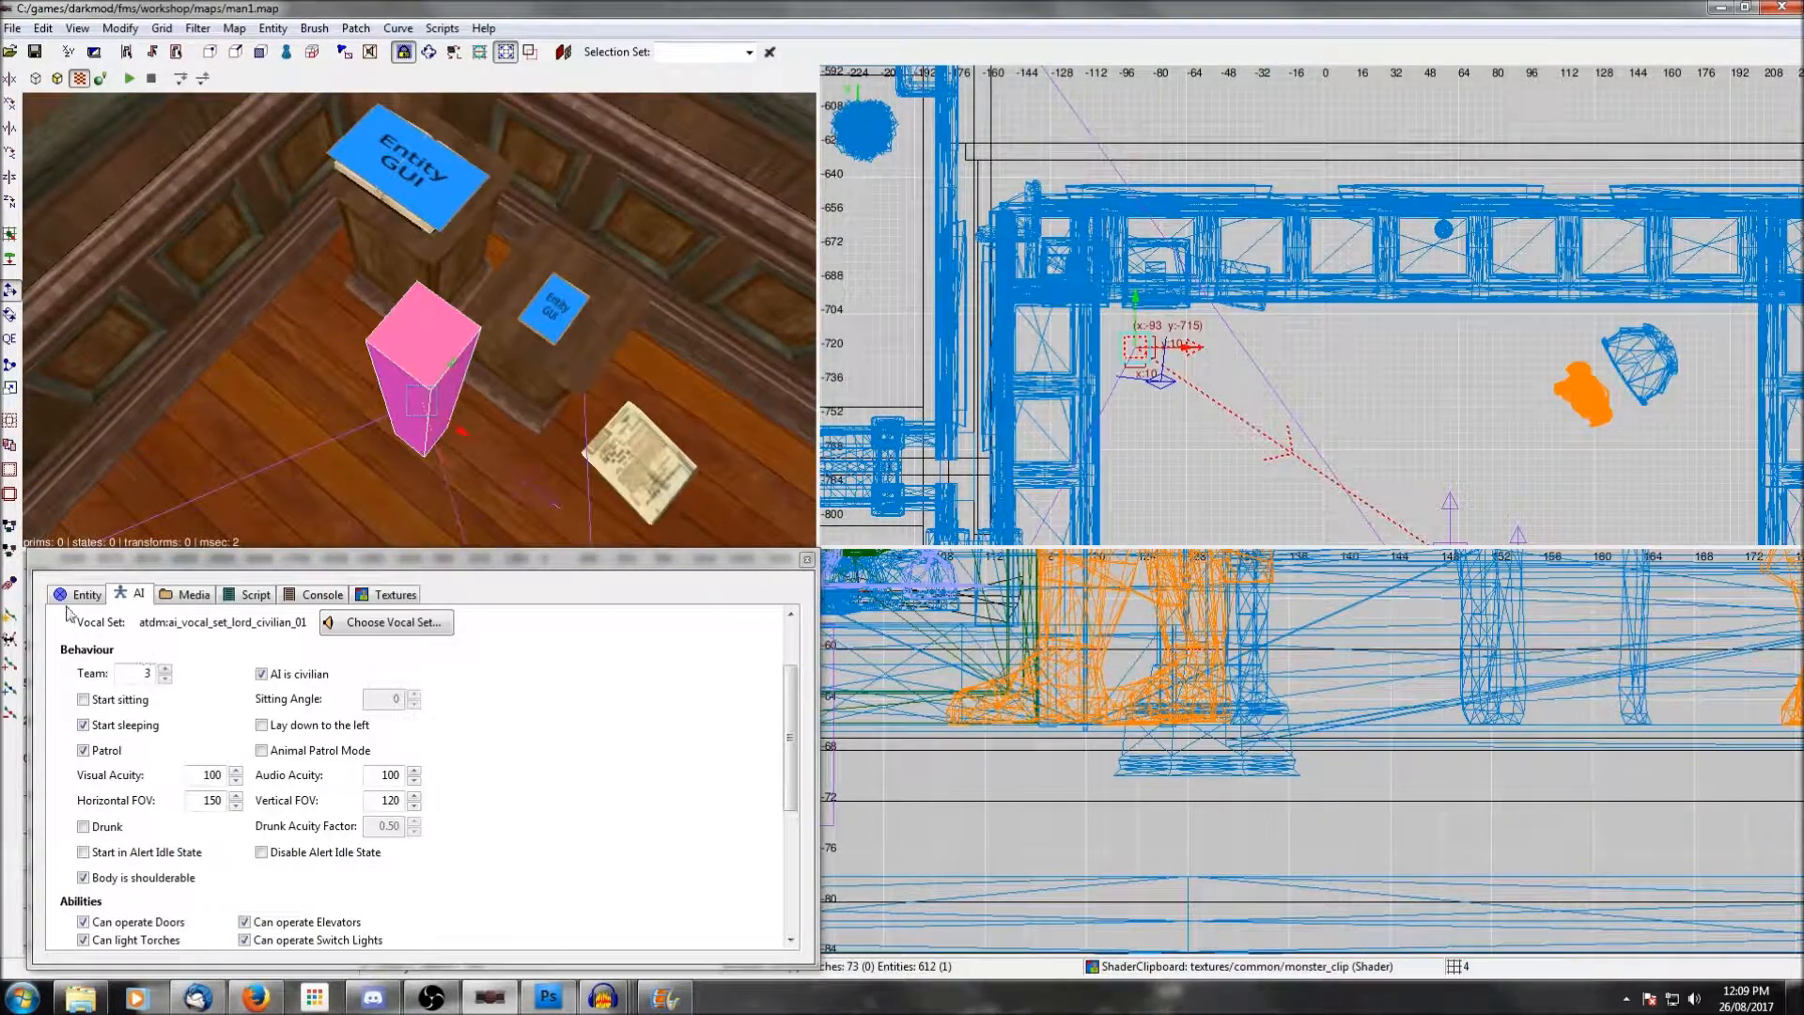
left_click(71, 599)
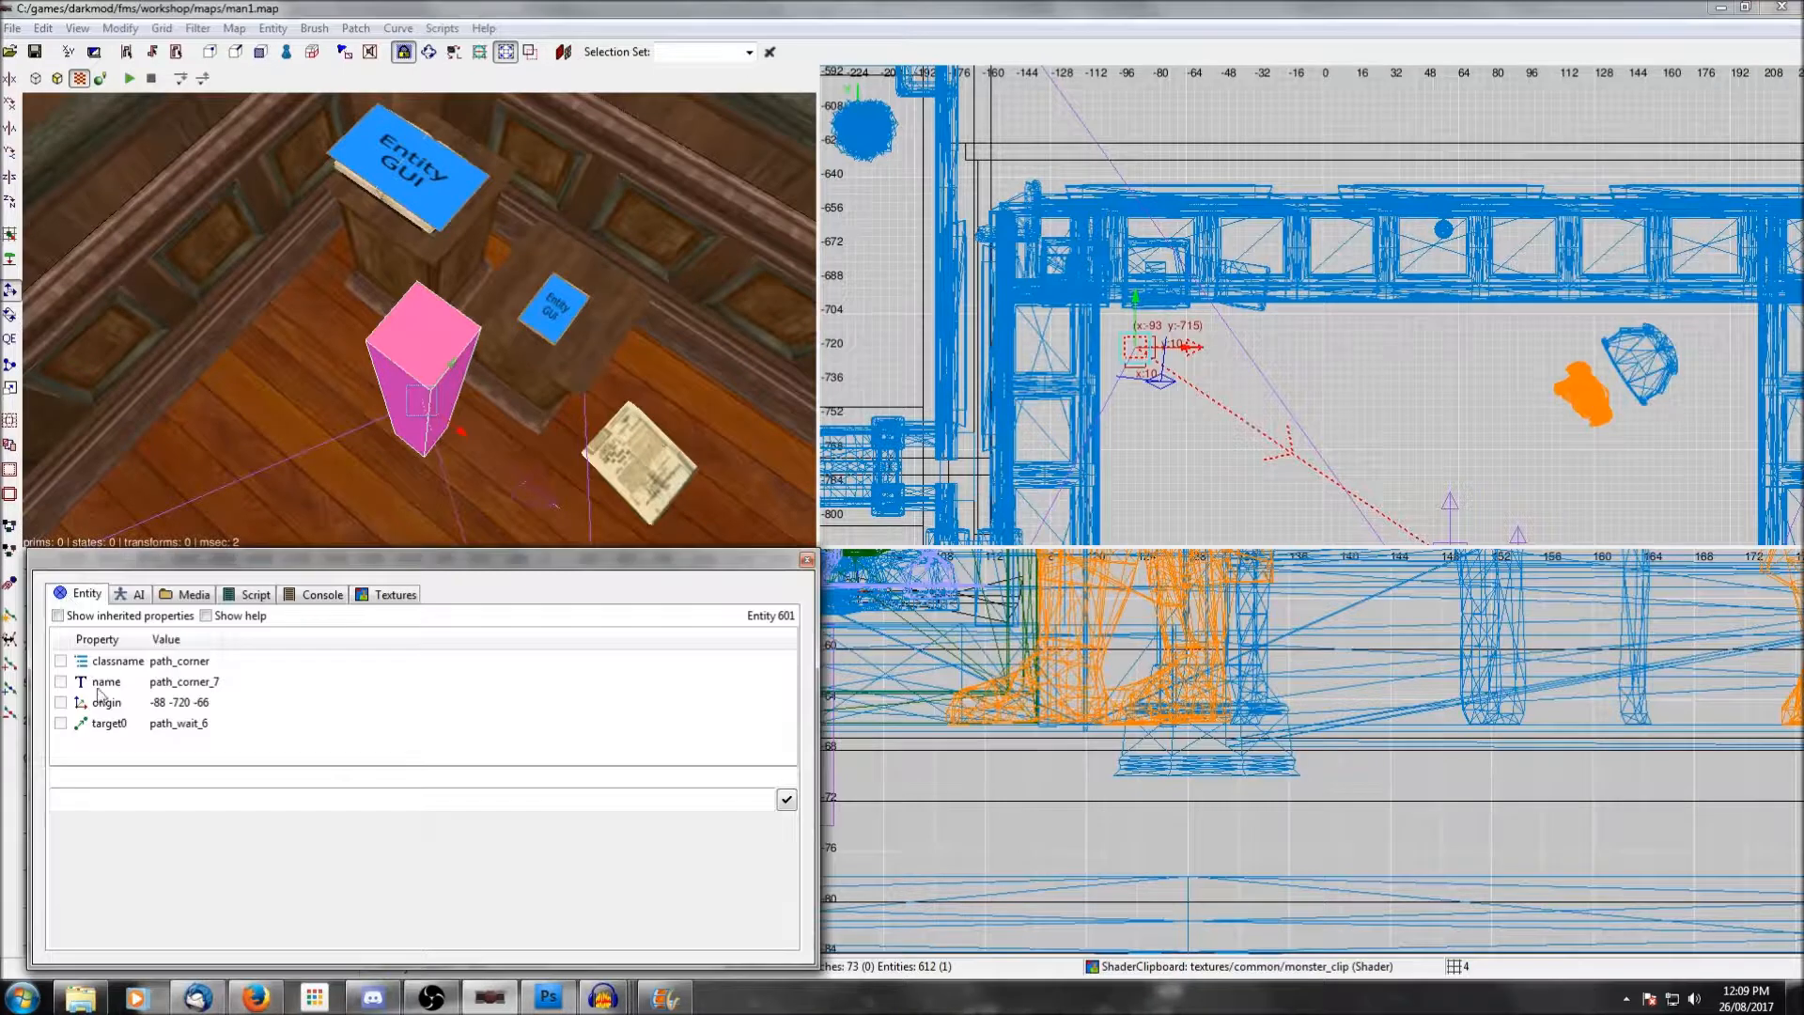
left_click(100, 775)
type("idle_only")
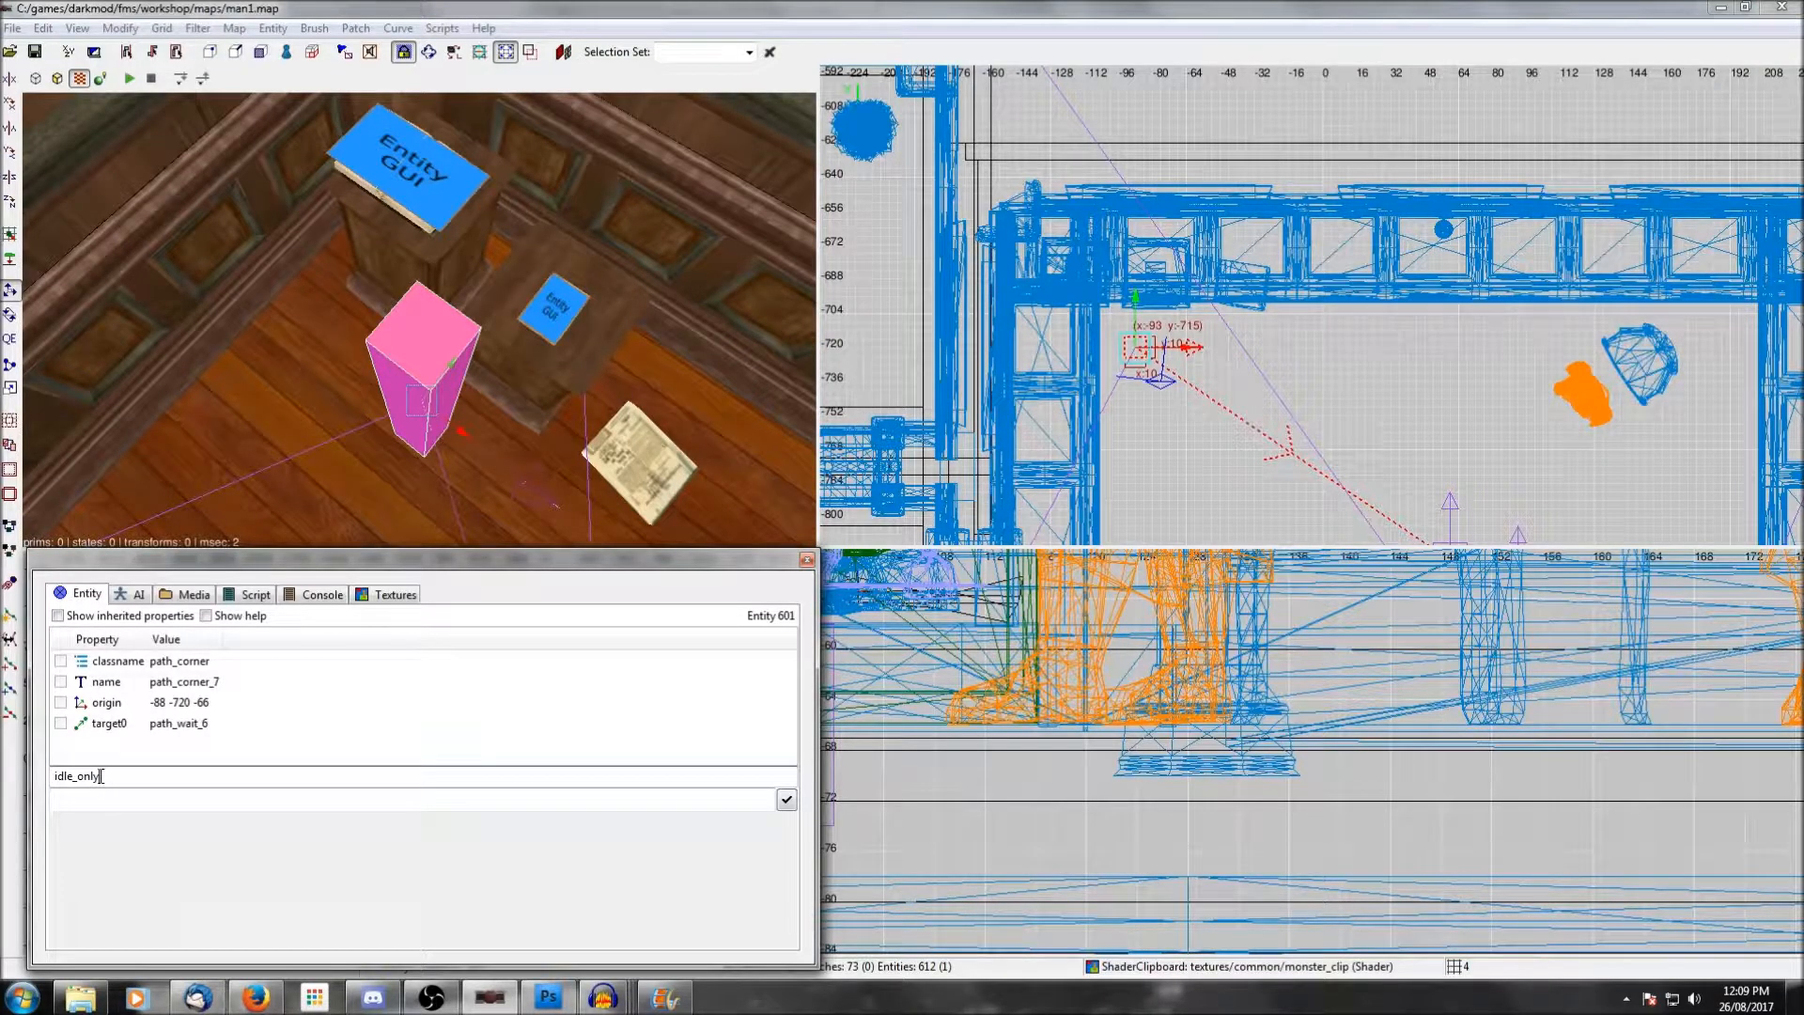
left_click(130, 800)
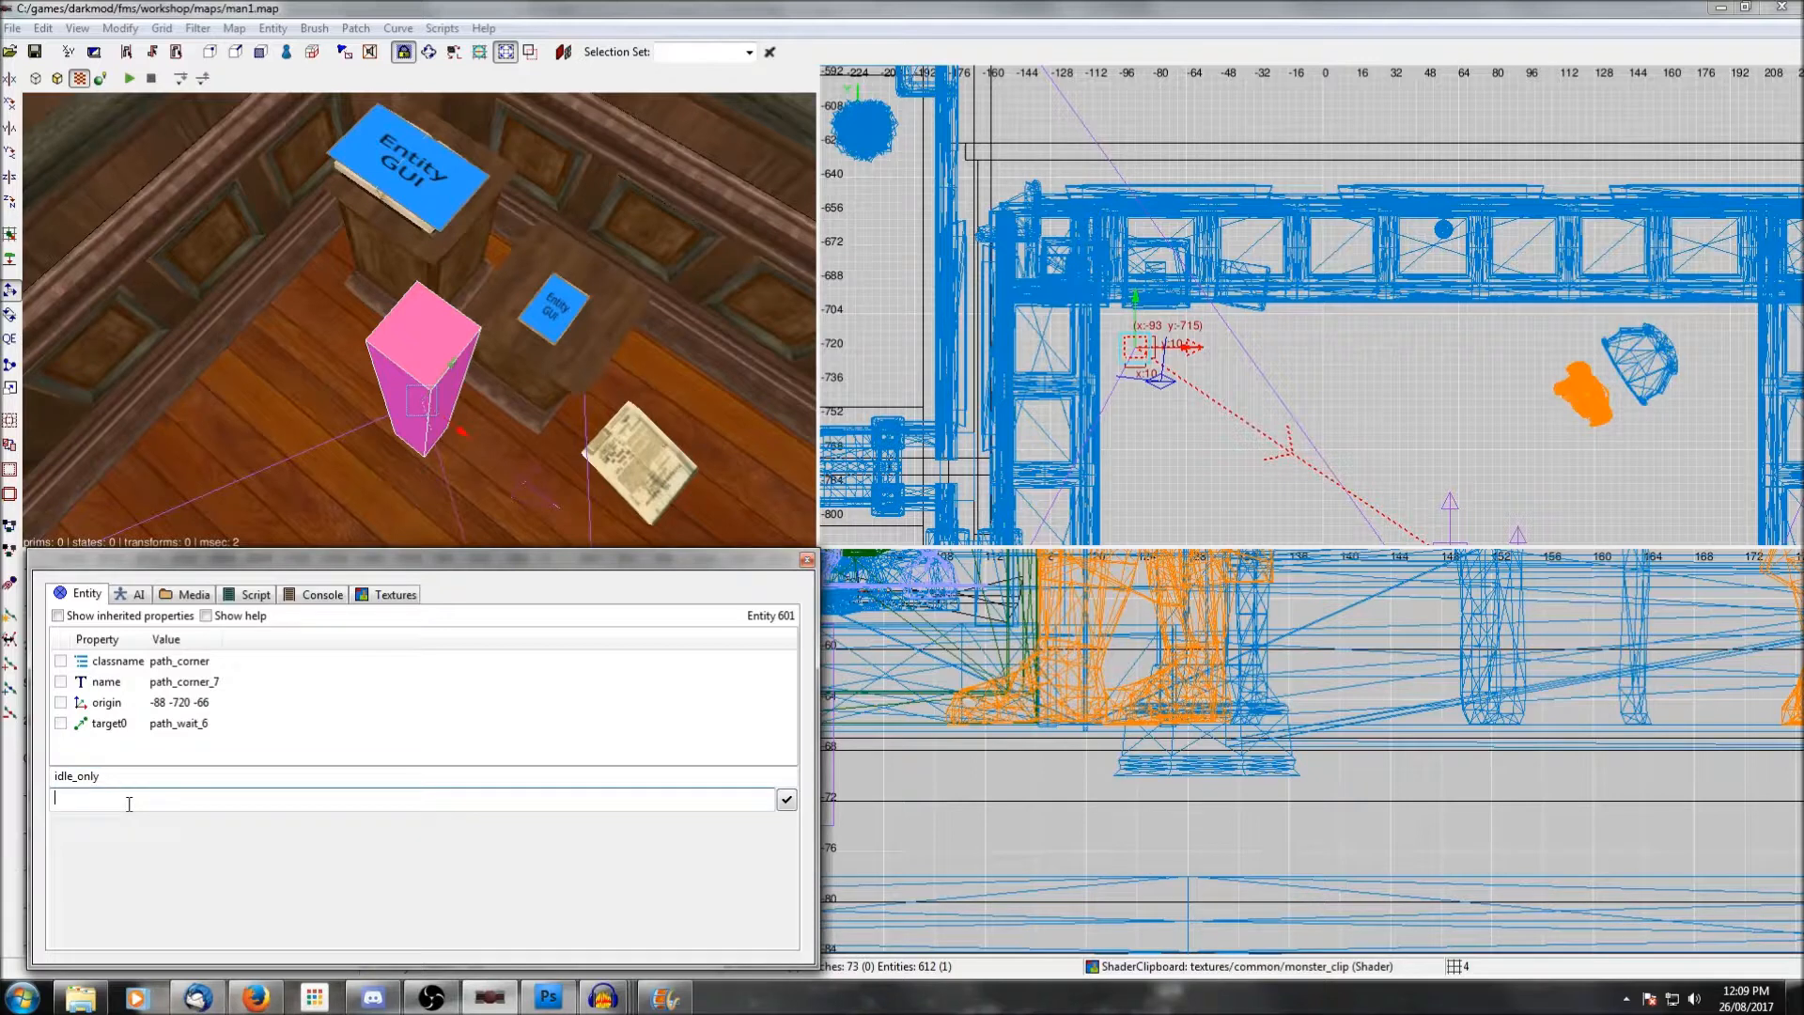
type("1")
key("Return")
key("Escape")
Add idle_only with value 1 to the three path nodes clustered on the floor of the seated gentleman's room.
right_click(425, 387)
right_click(426, 387)
left_click(434, 293, "shift")
left_click(427, 240, "shift")
left_click(505, 265, "shift")
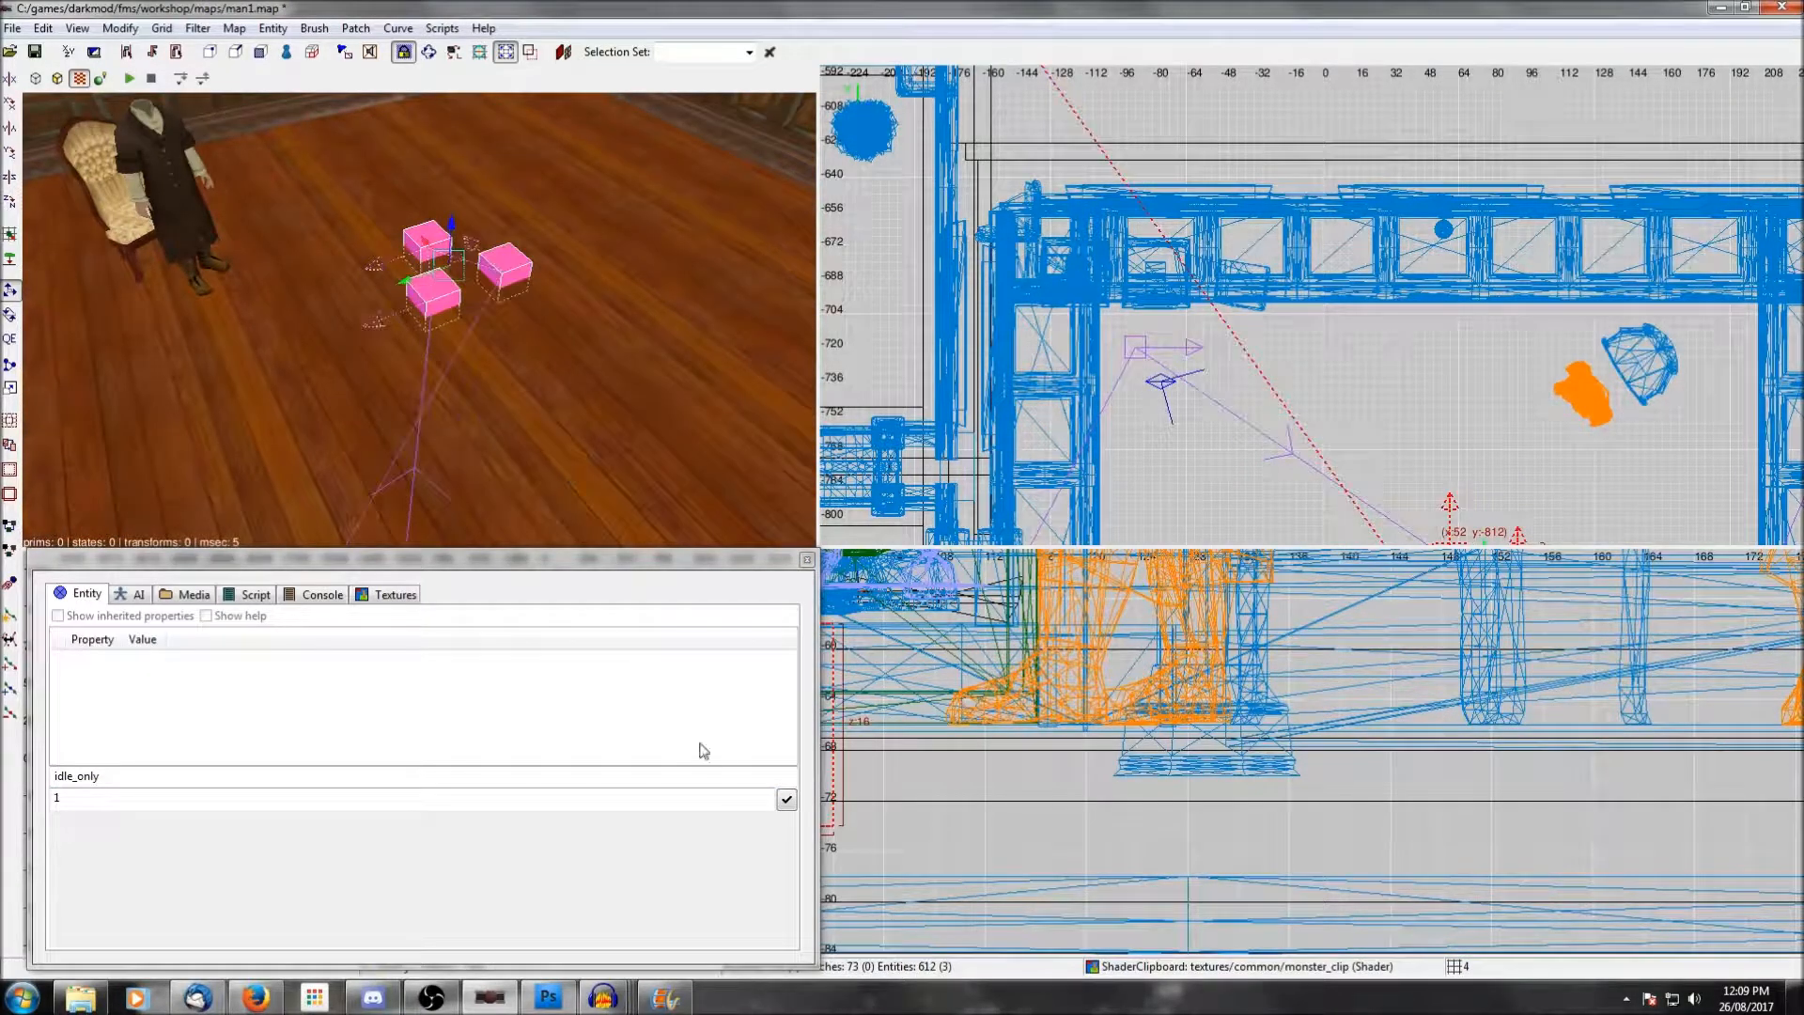
left_click(788, 802)
key("Escape")
Create a path_corner entity at 56 -700 -64, along the wall near the seated gentleman.
right_click(663, 372)
right_click(663, 372)
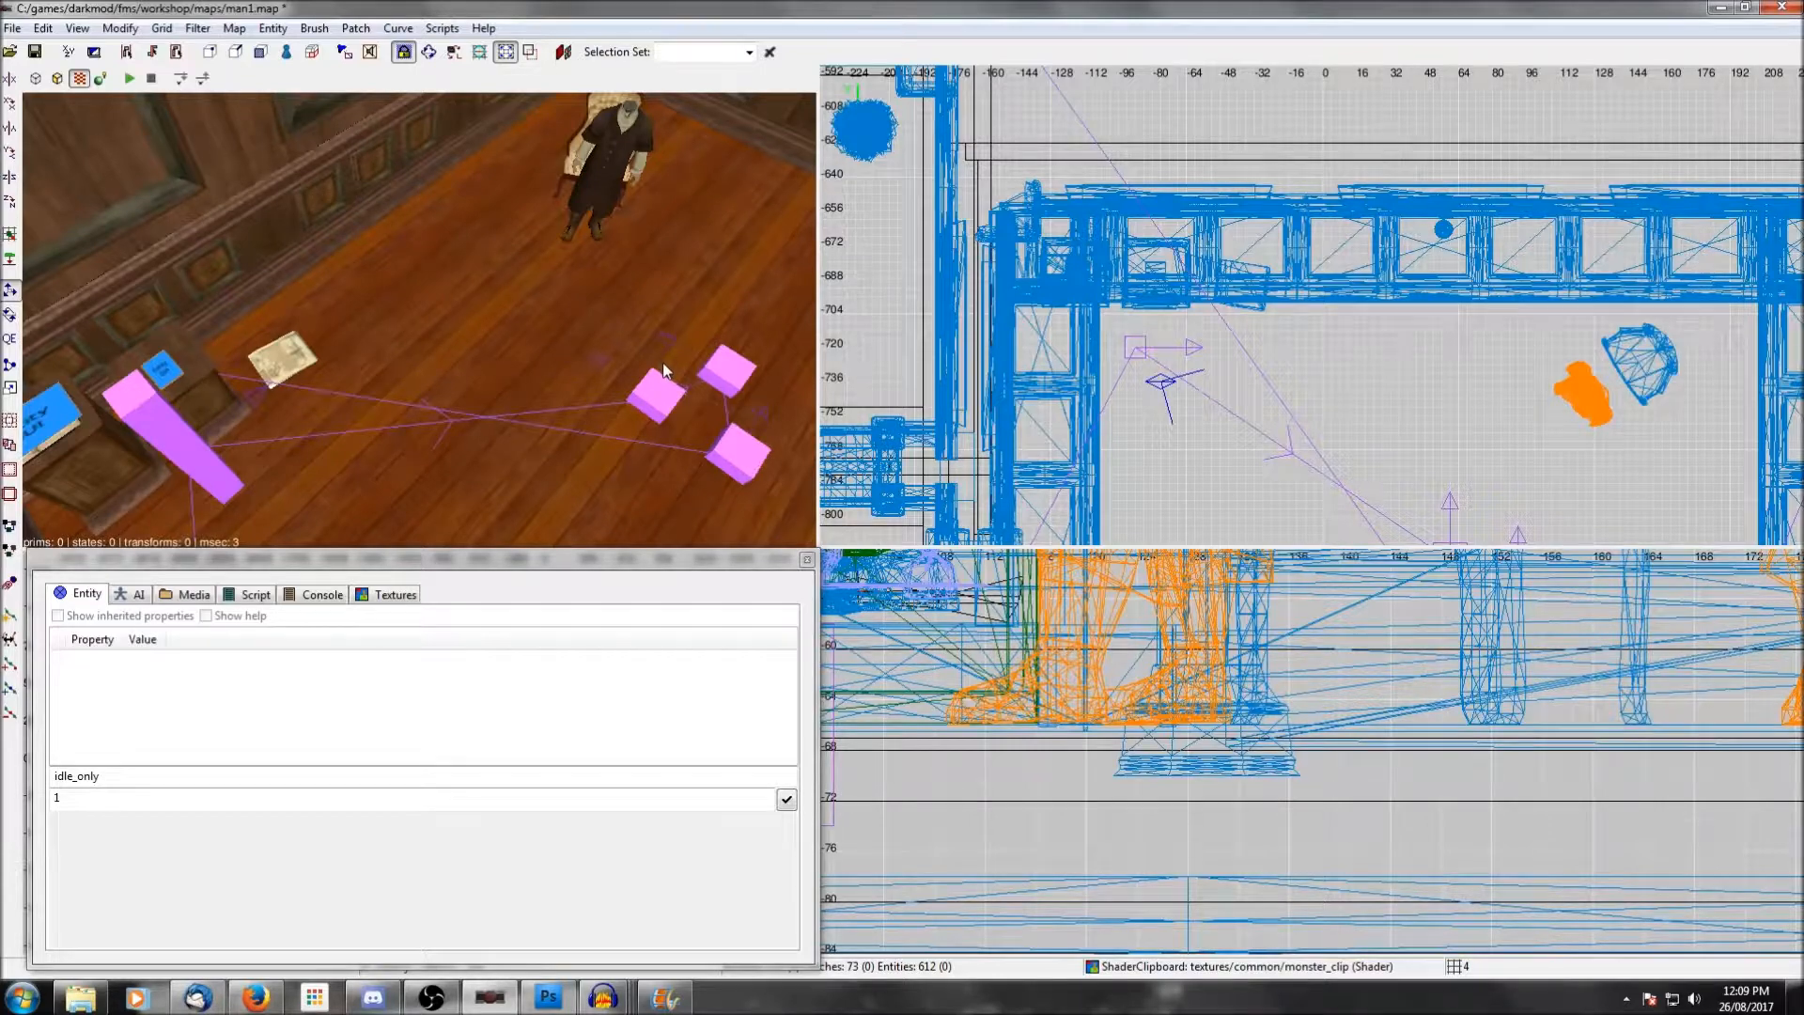
right_click(664, 371)
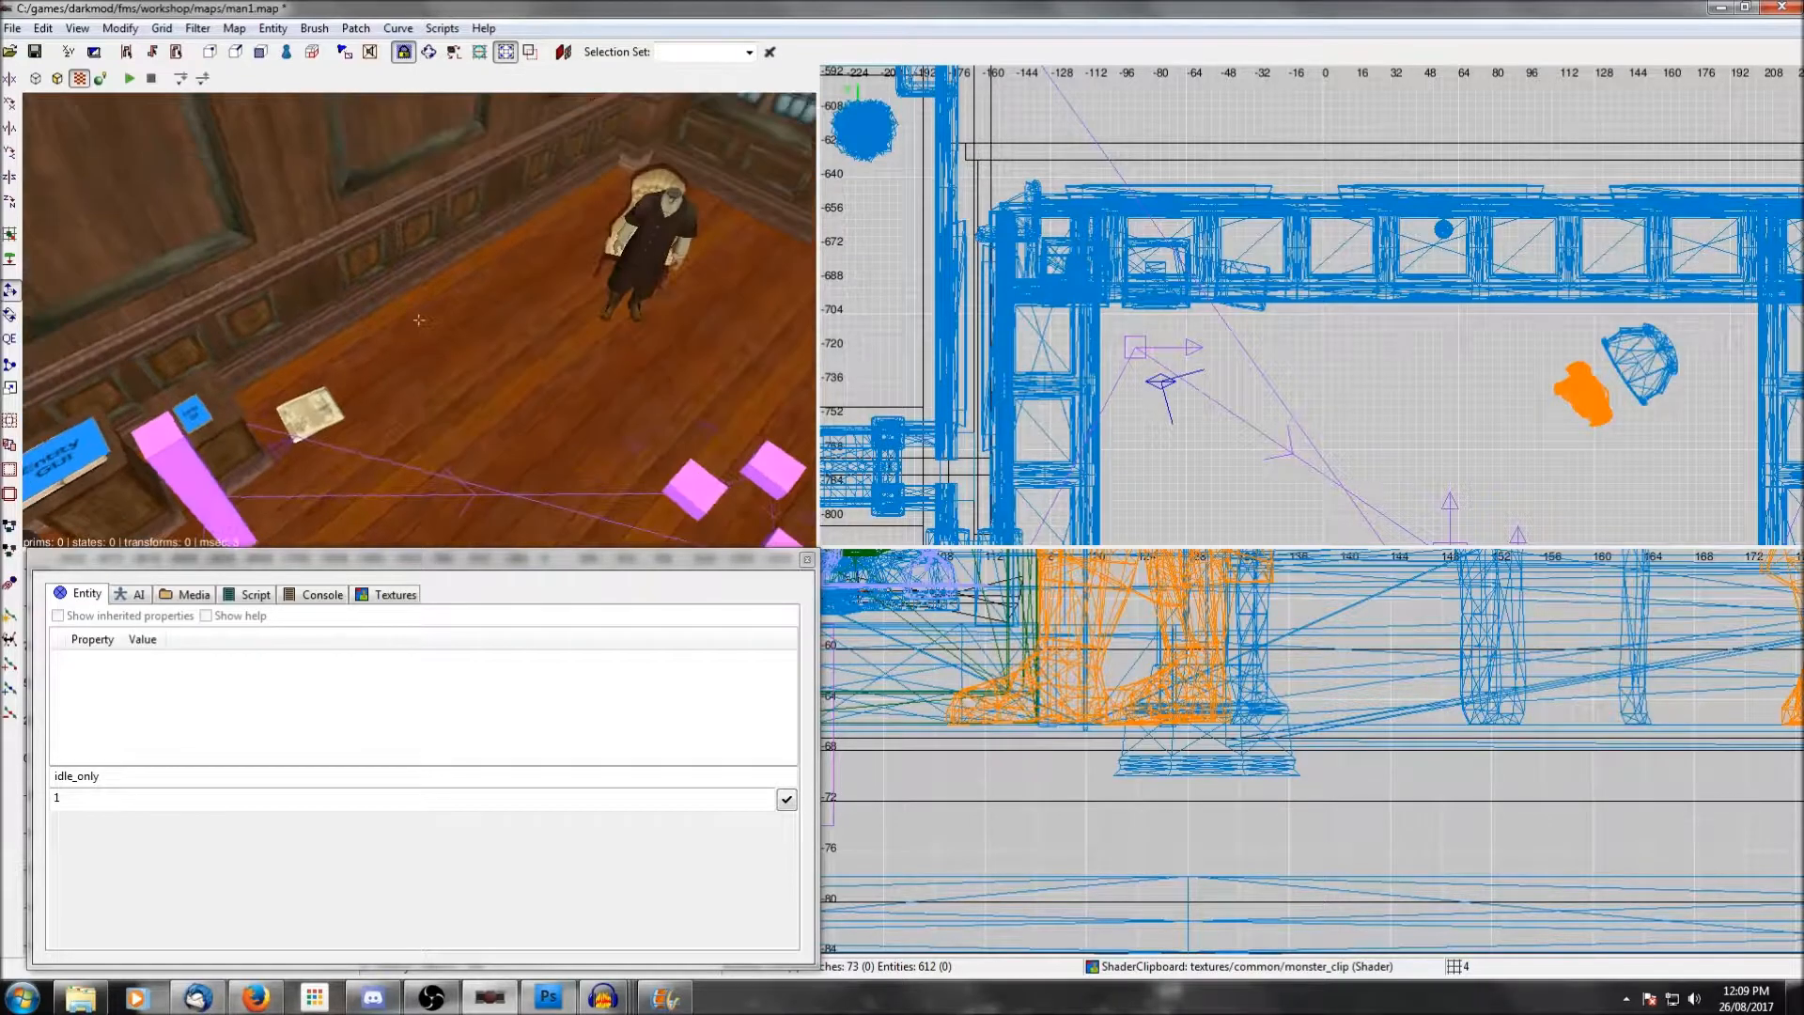
right_click(661, 364)
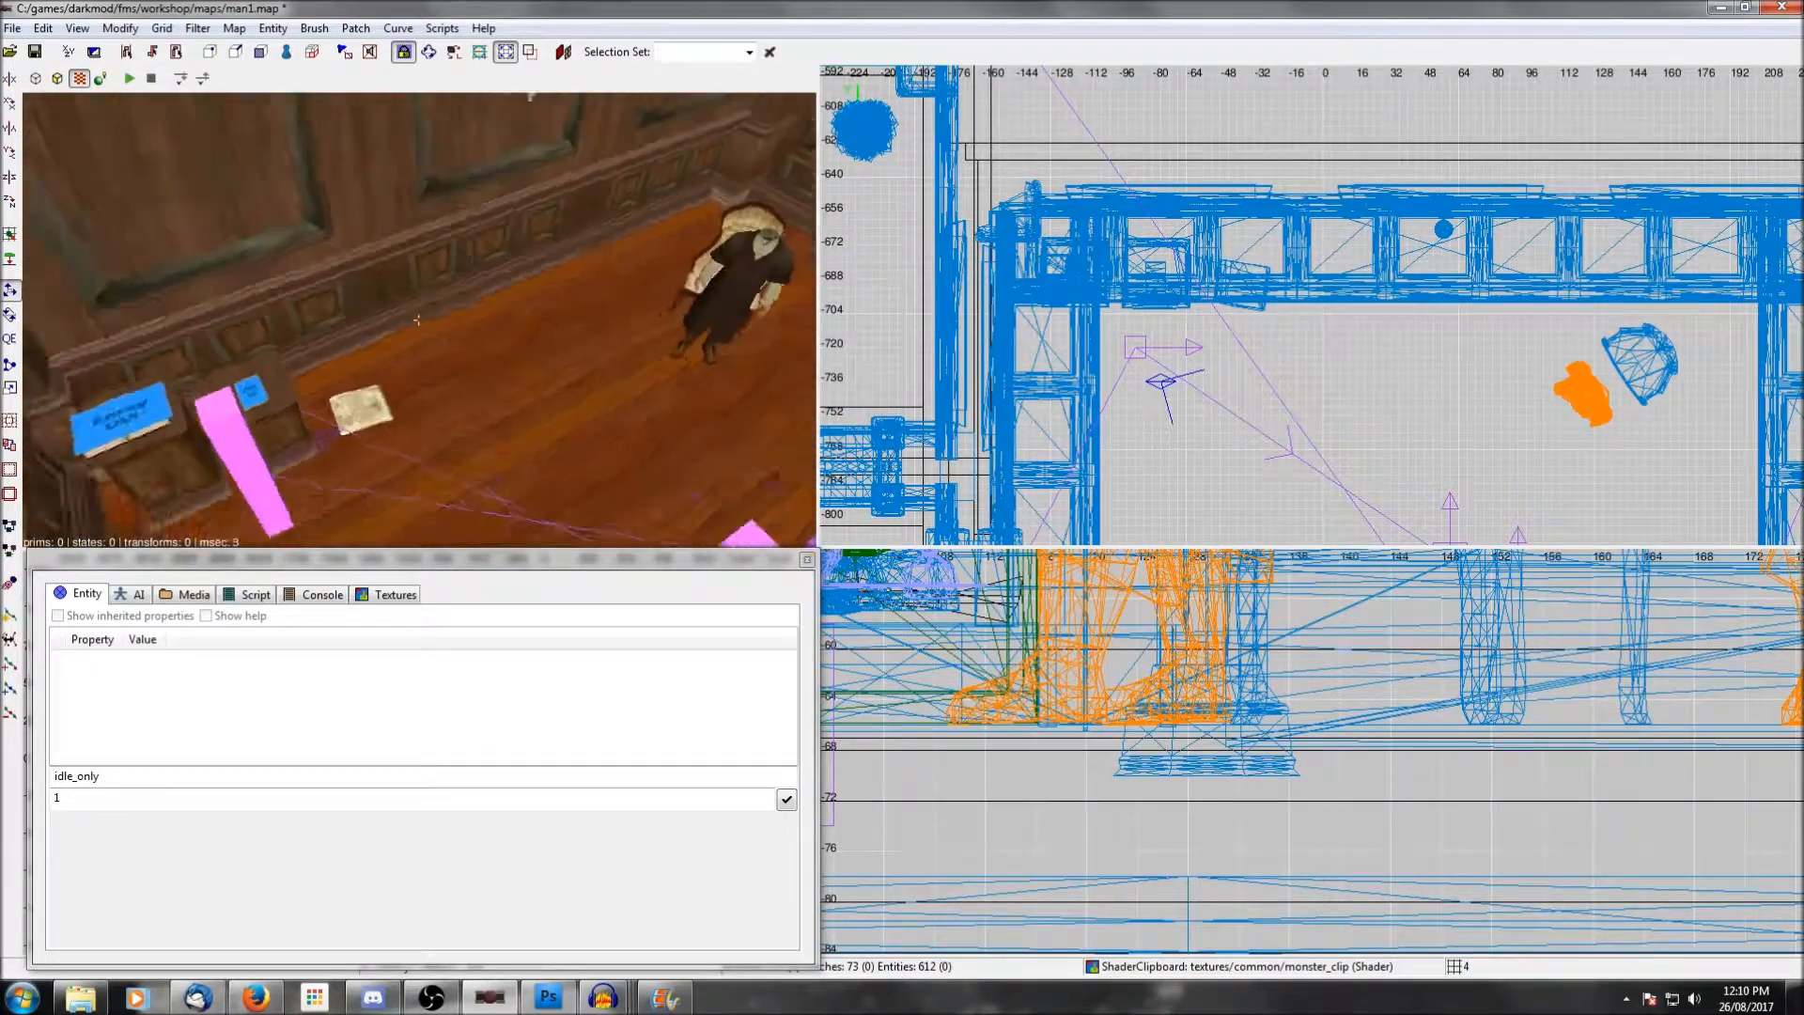
scroll(1385, 334, "down", 1)
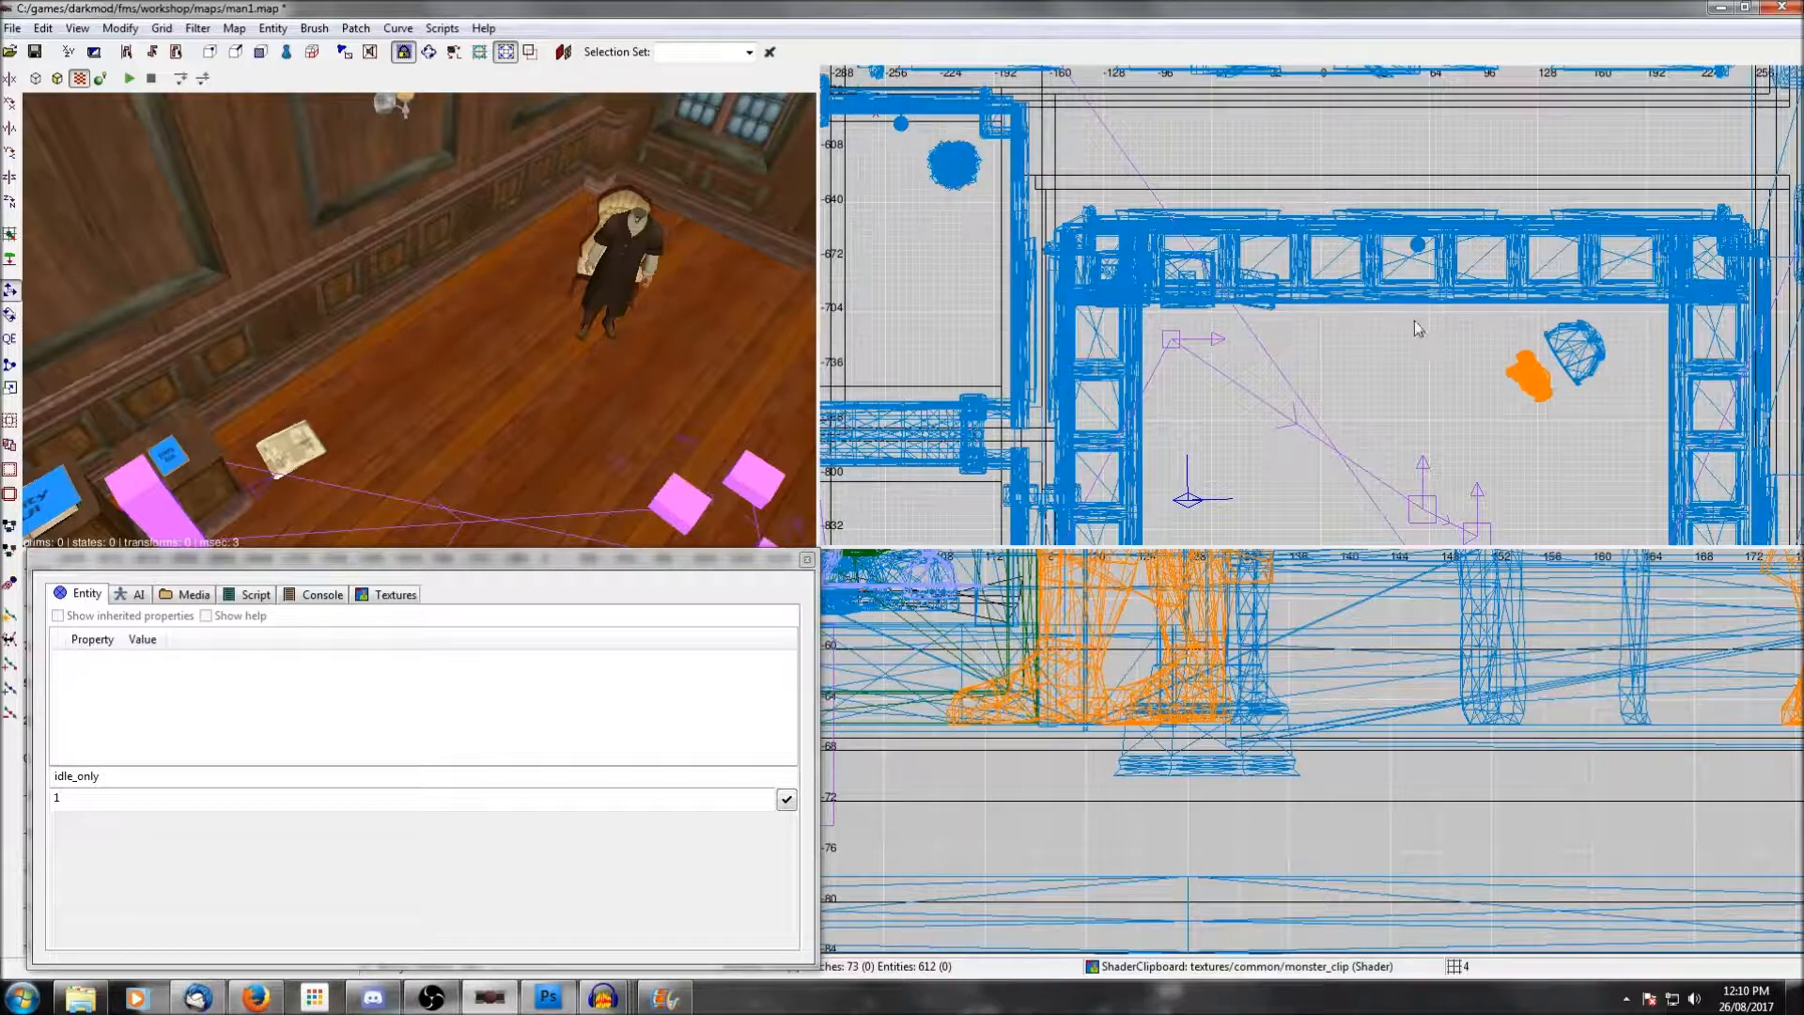
right_click(1415, 302)
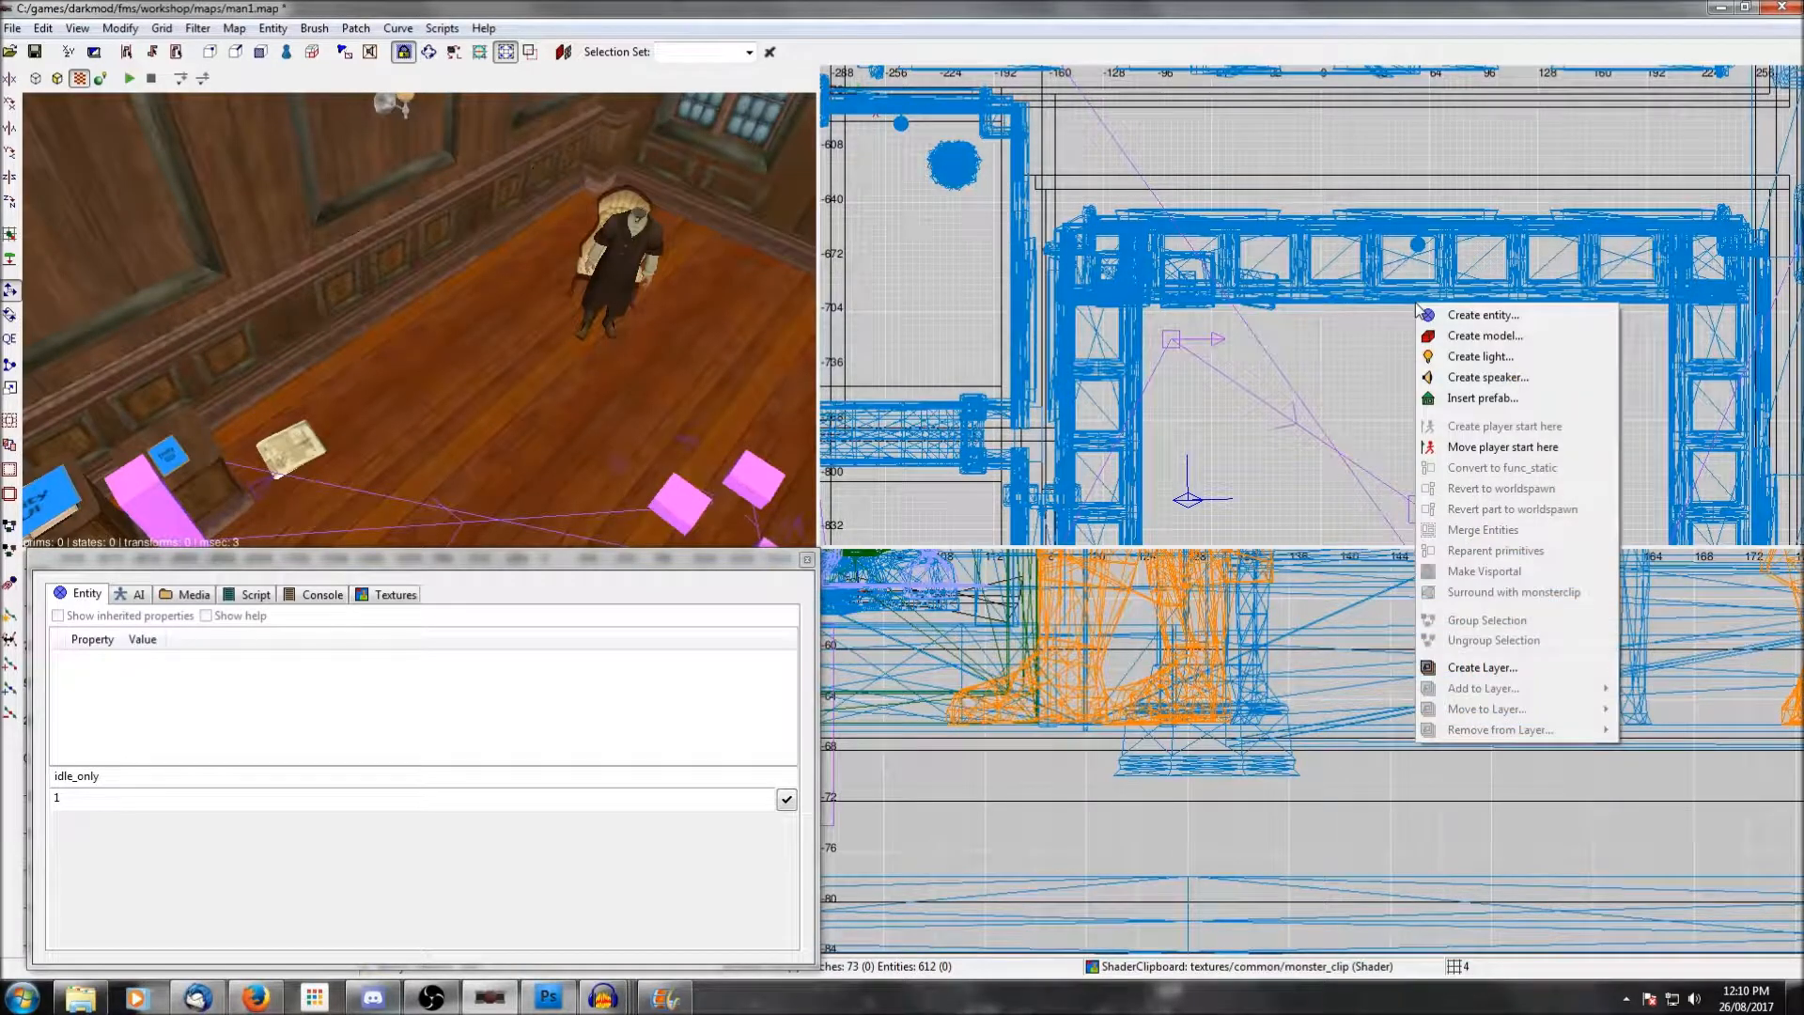
left_click(1483, 315)
left_click(310, 350)
scroll(340, 539, "down", 1)
left_click(307, 547)
left_click(395, 424)
key("Return")
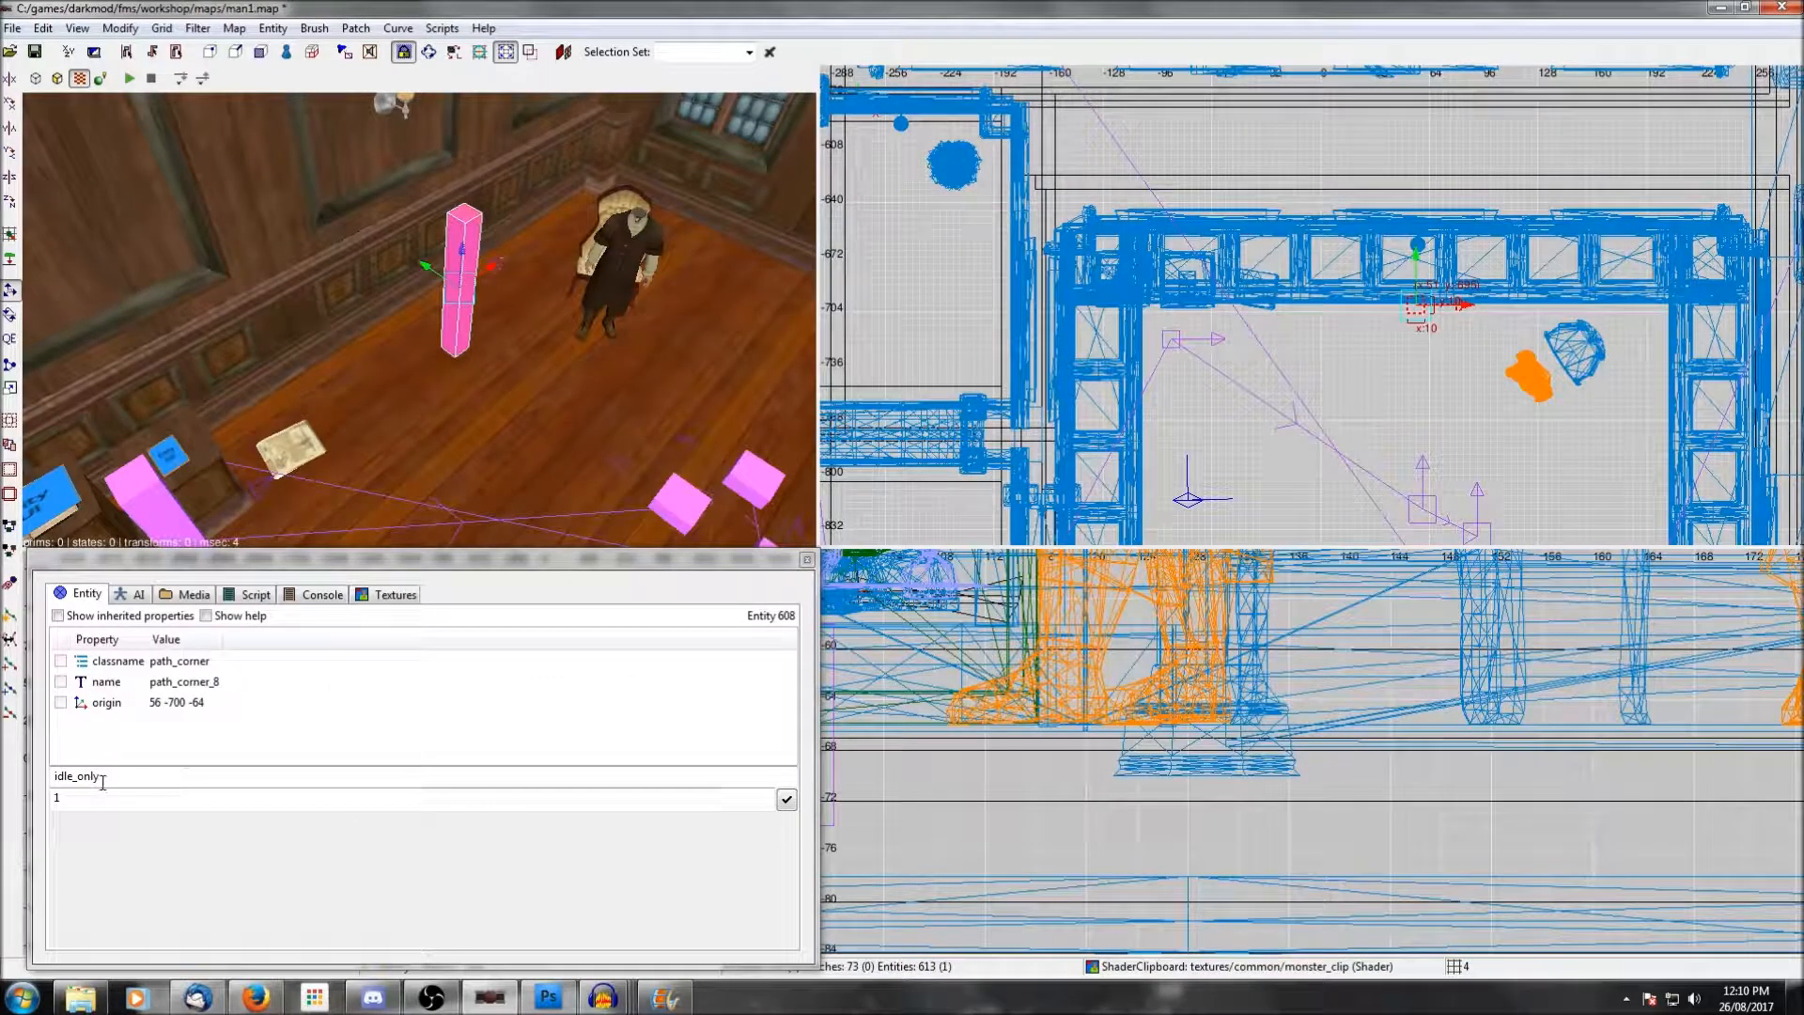
Give the new path corner by the wall the property alert_idle_only with value 1.
left_click(53, 776)
type("alert")
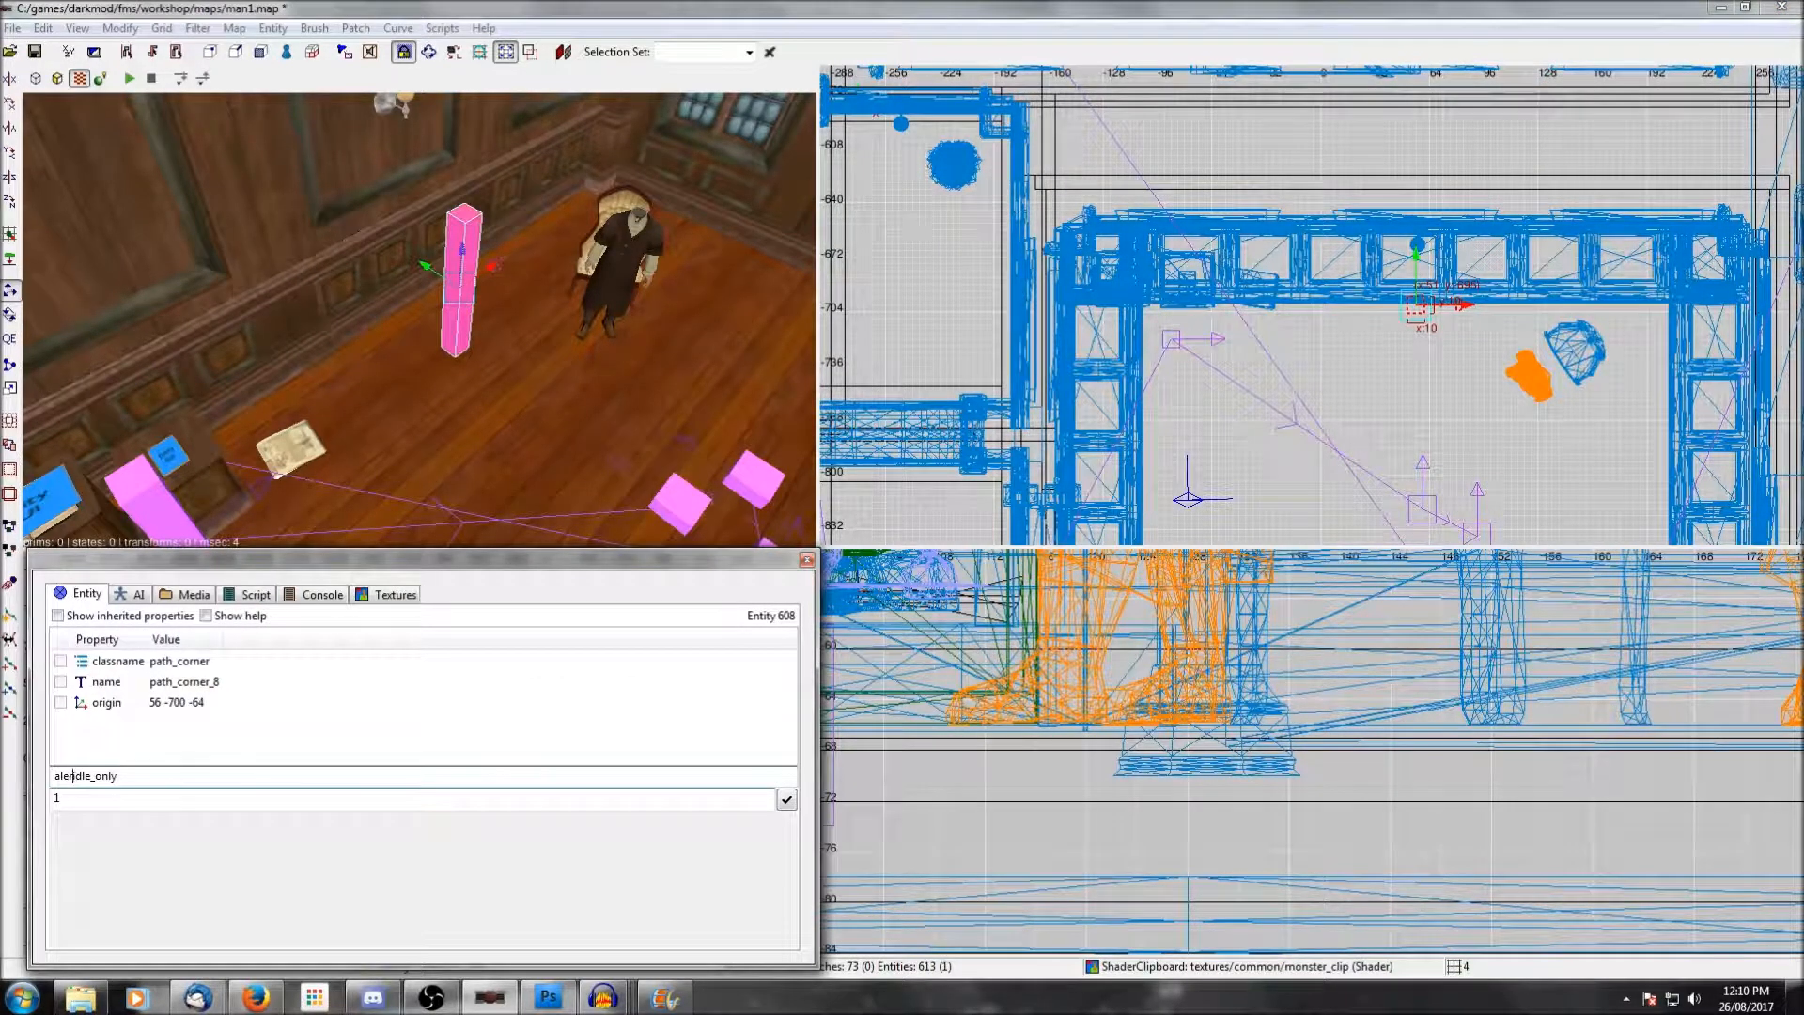
type("_")
key("Escape")
Target the new path corner by the wall from the seated gentleman.
left_click(1528, 378, "shift")
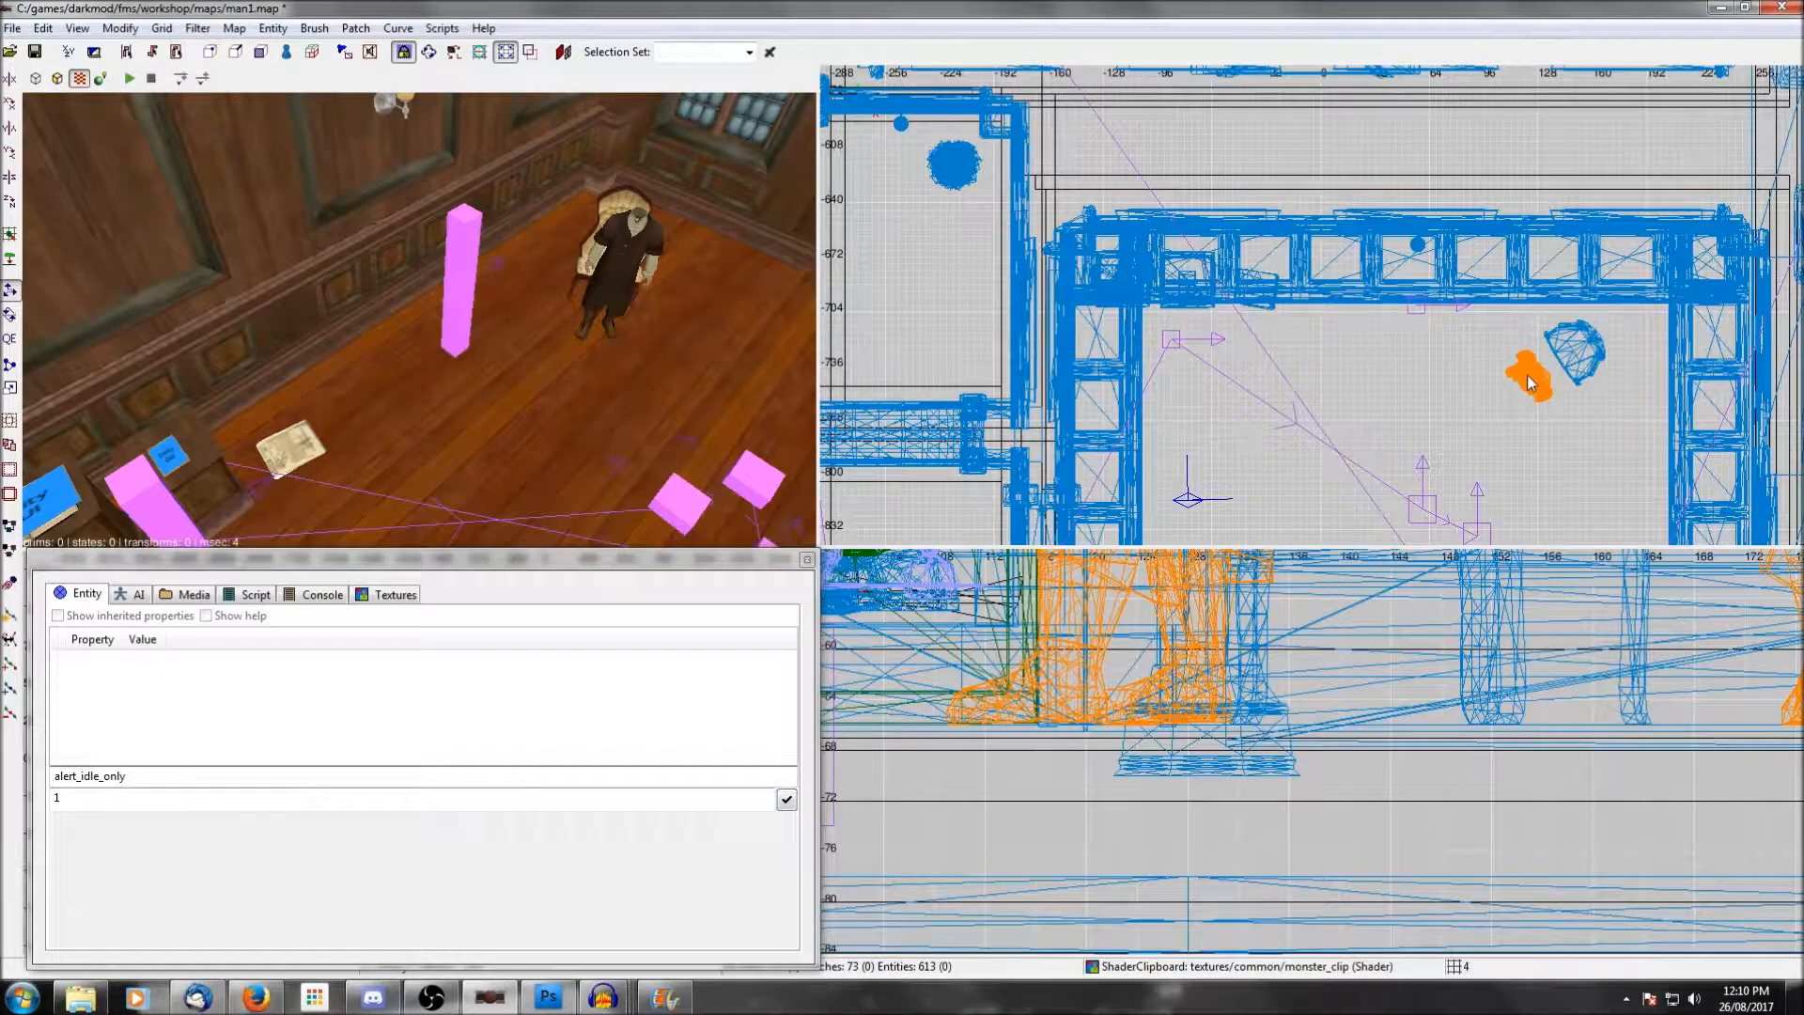
left_click(611, 263, "shift")
left_click(449, 288, "shift")
key("Escape")
left_click(615, 267, "shift")
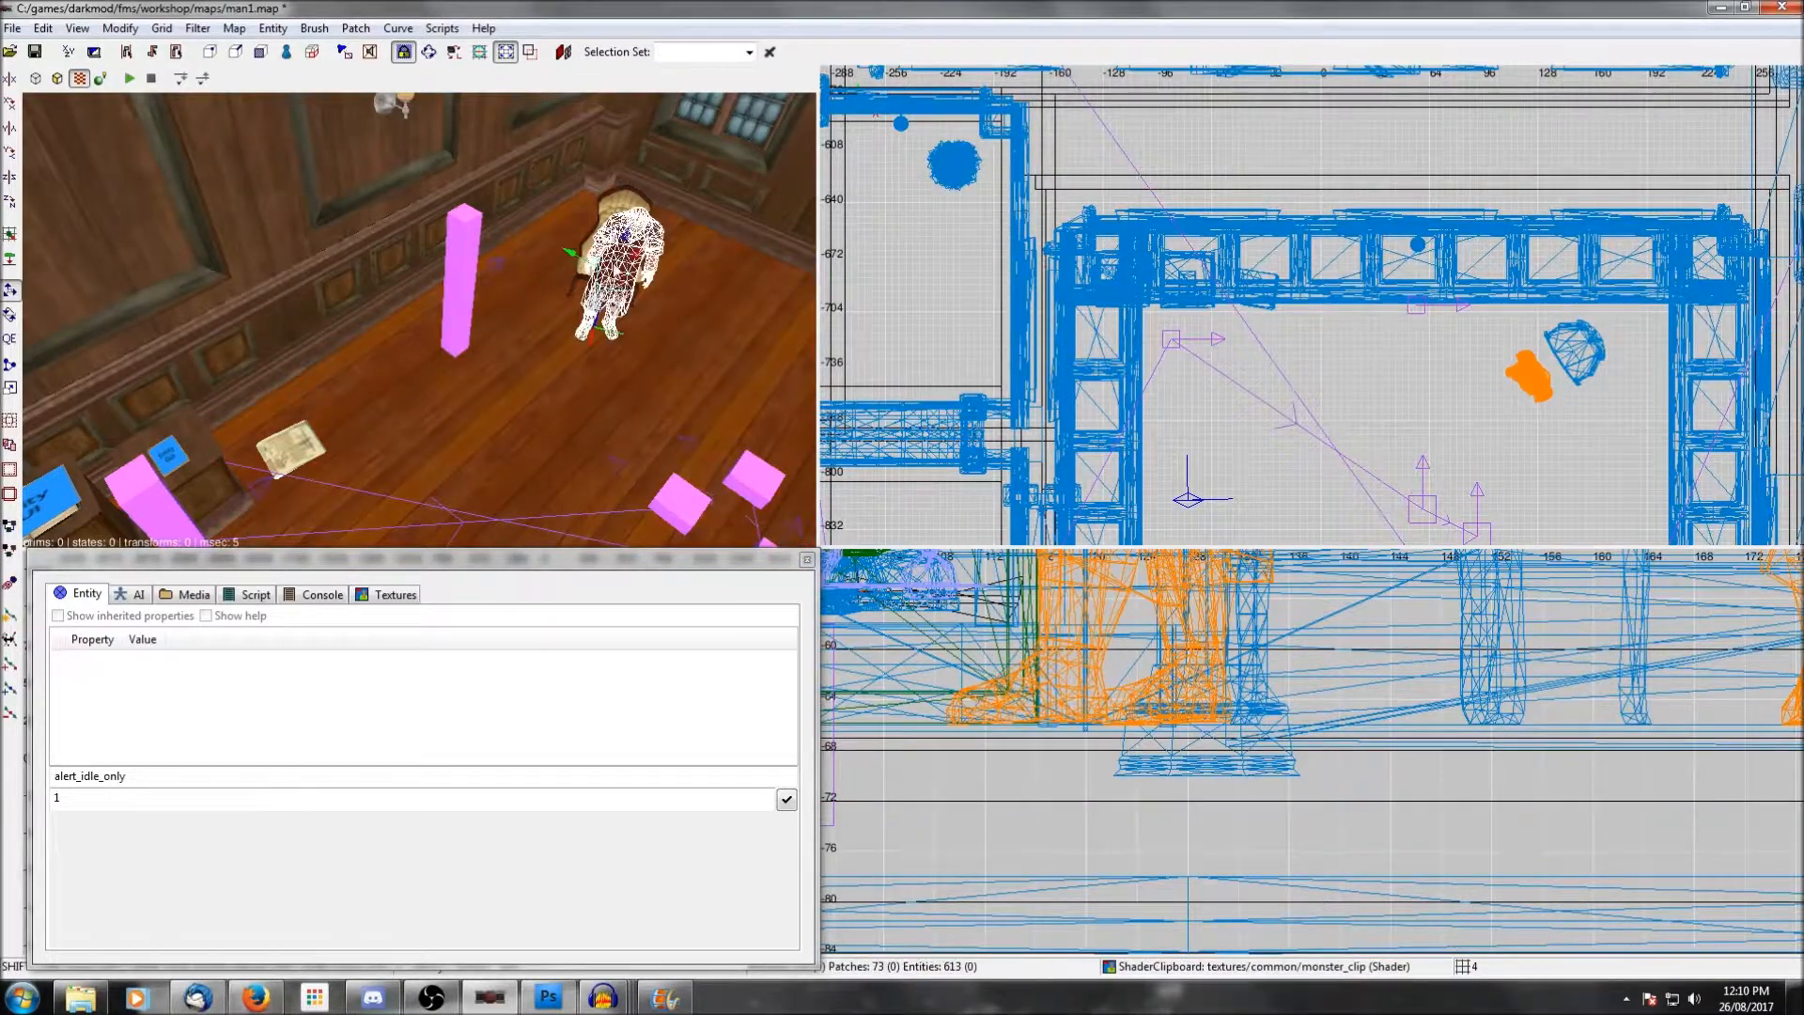
left_click(467, 272, "shift")
key("ctrl+k")
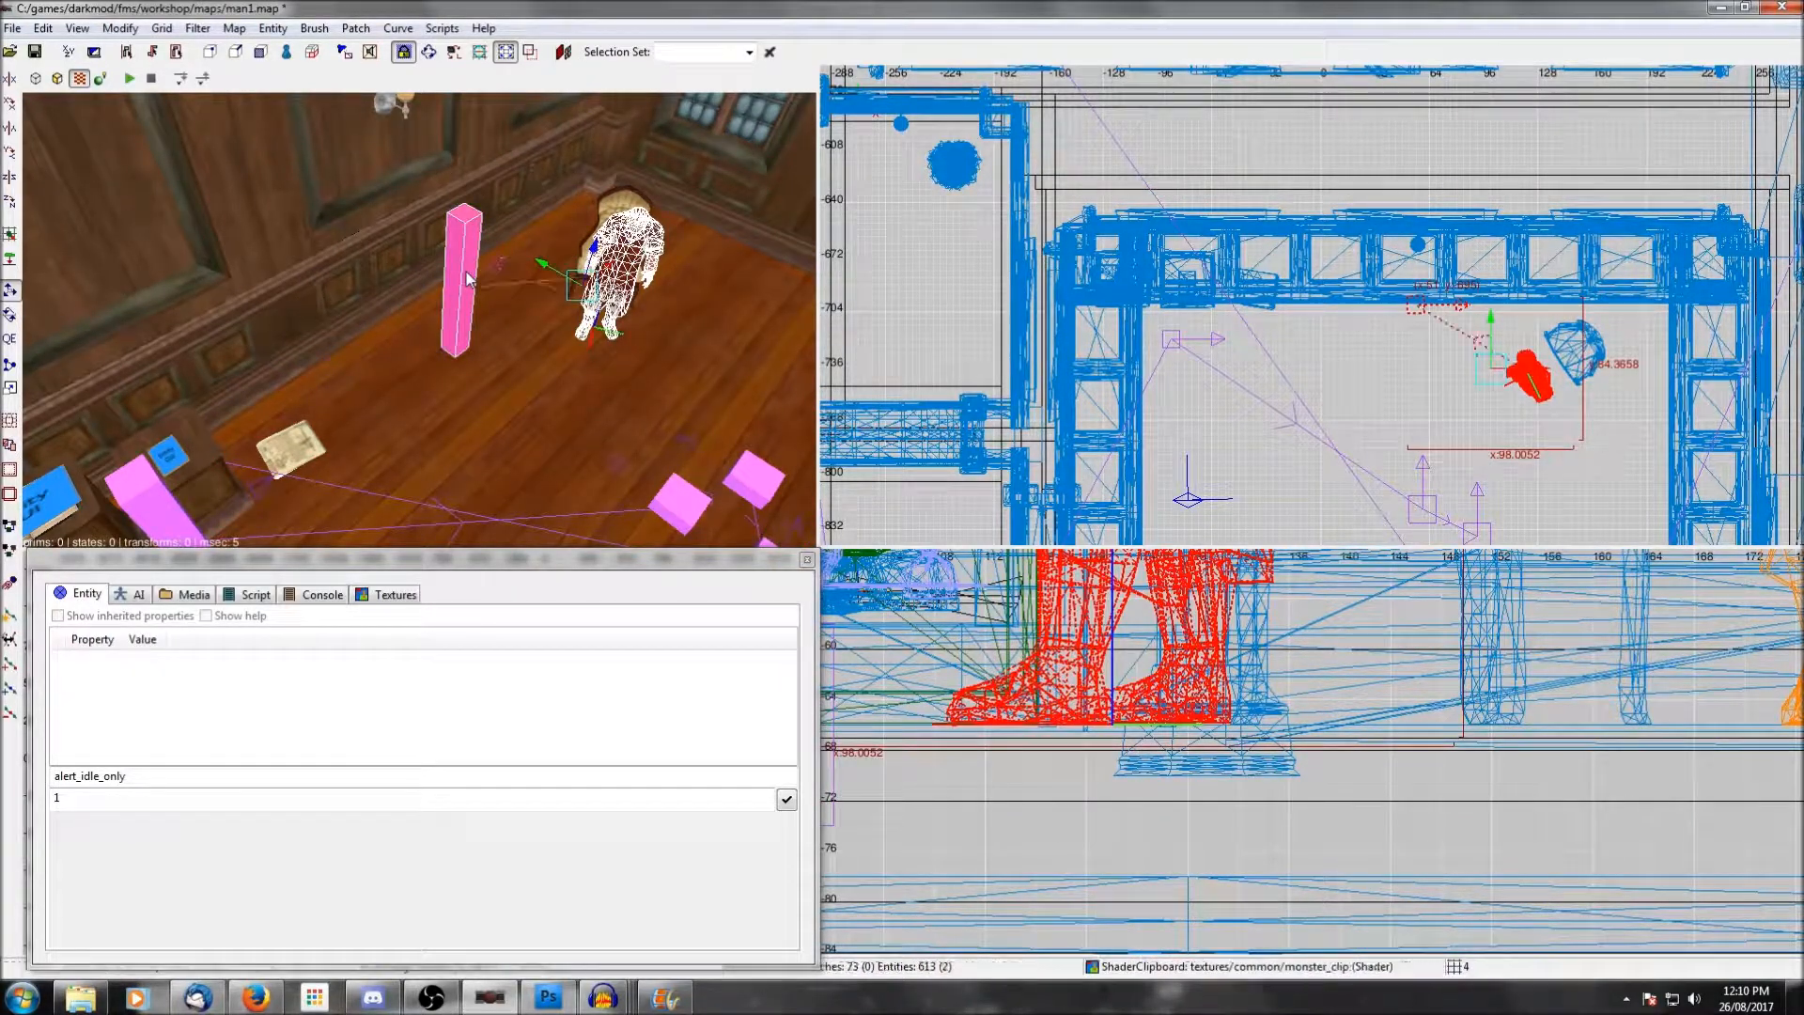
key("Escape")
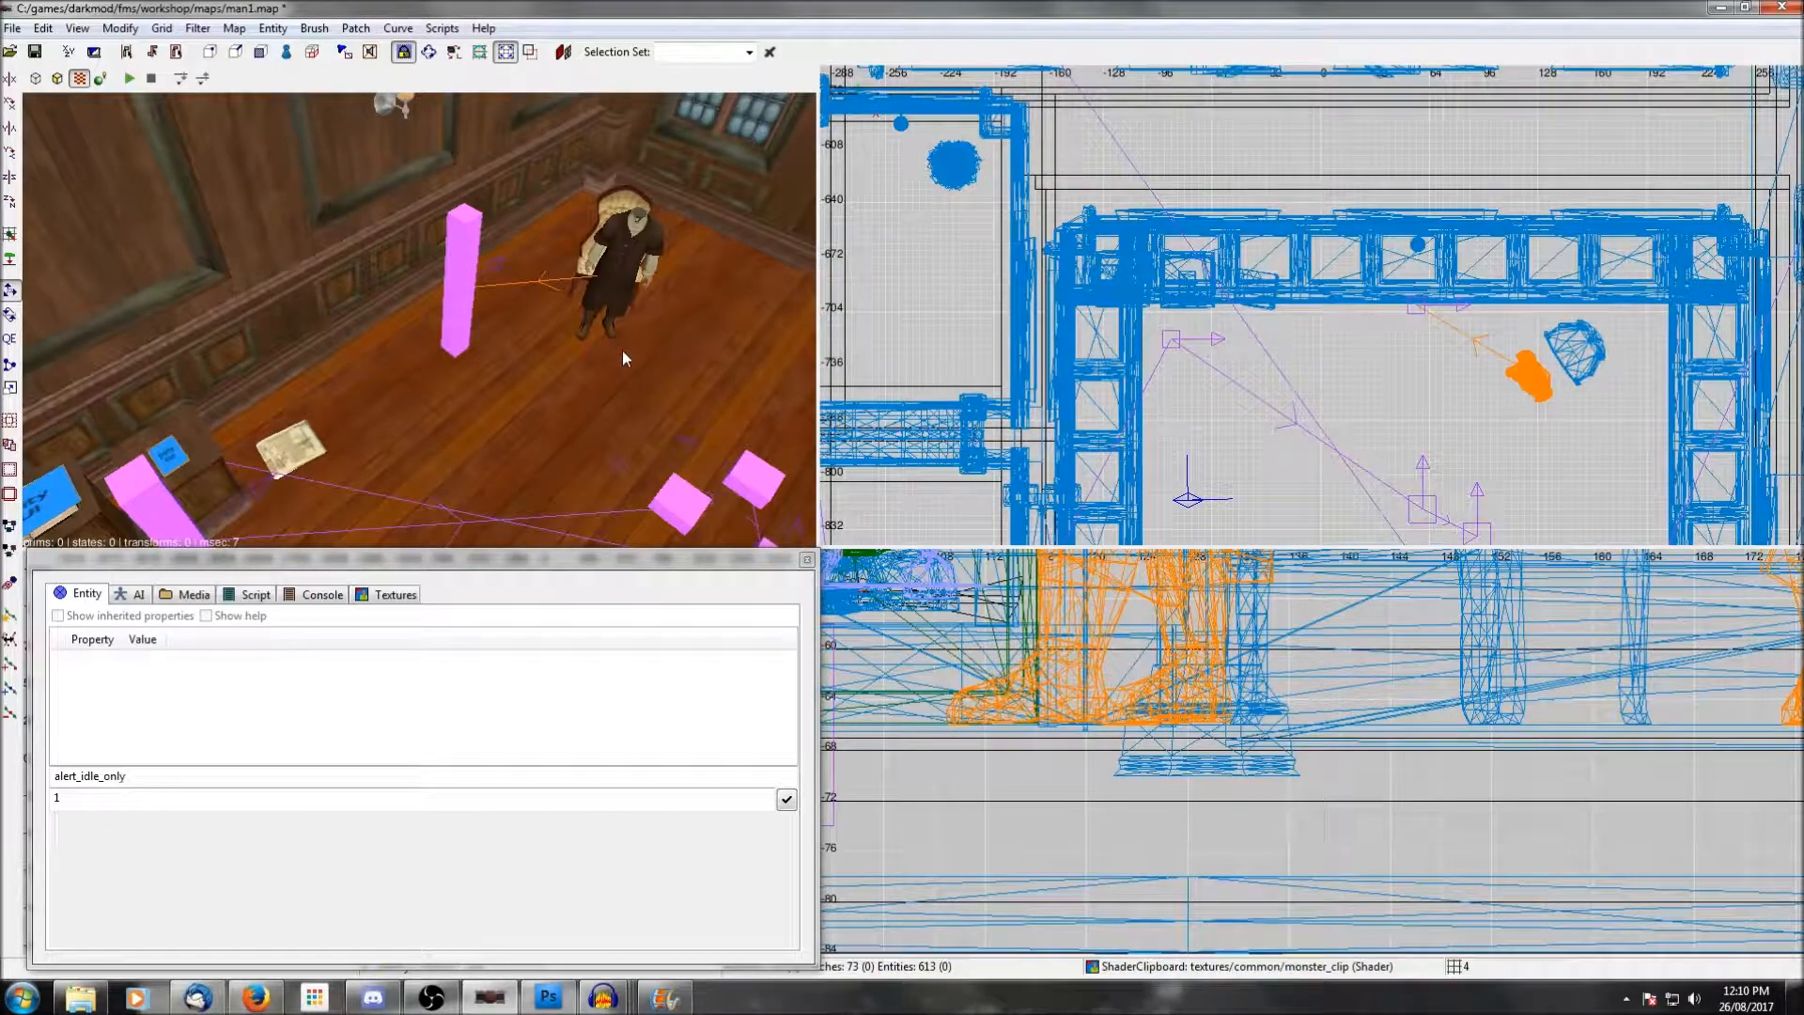
Save the map and test the gentleman's behaviour in the running game with the weapon put away.
left_click(34, 52)
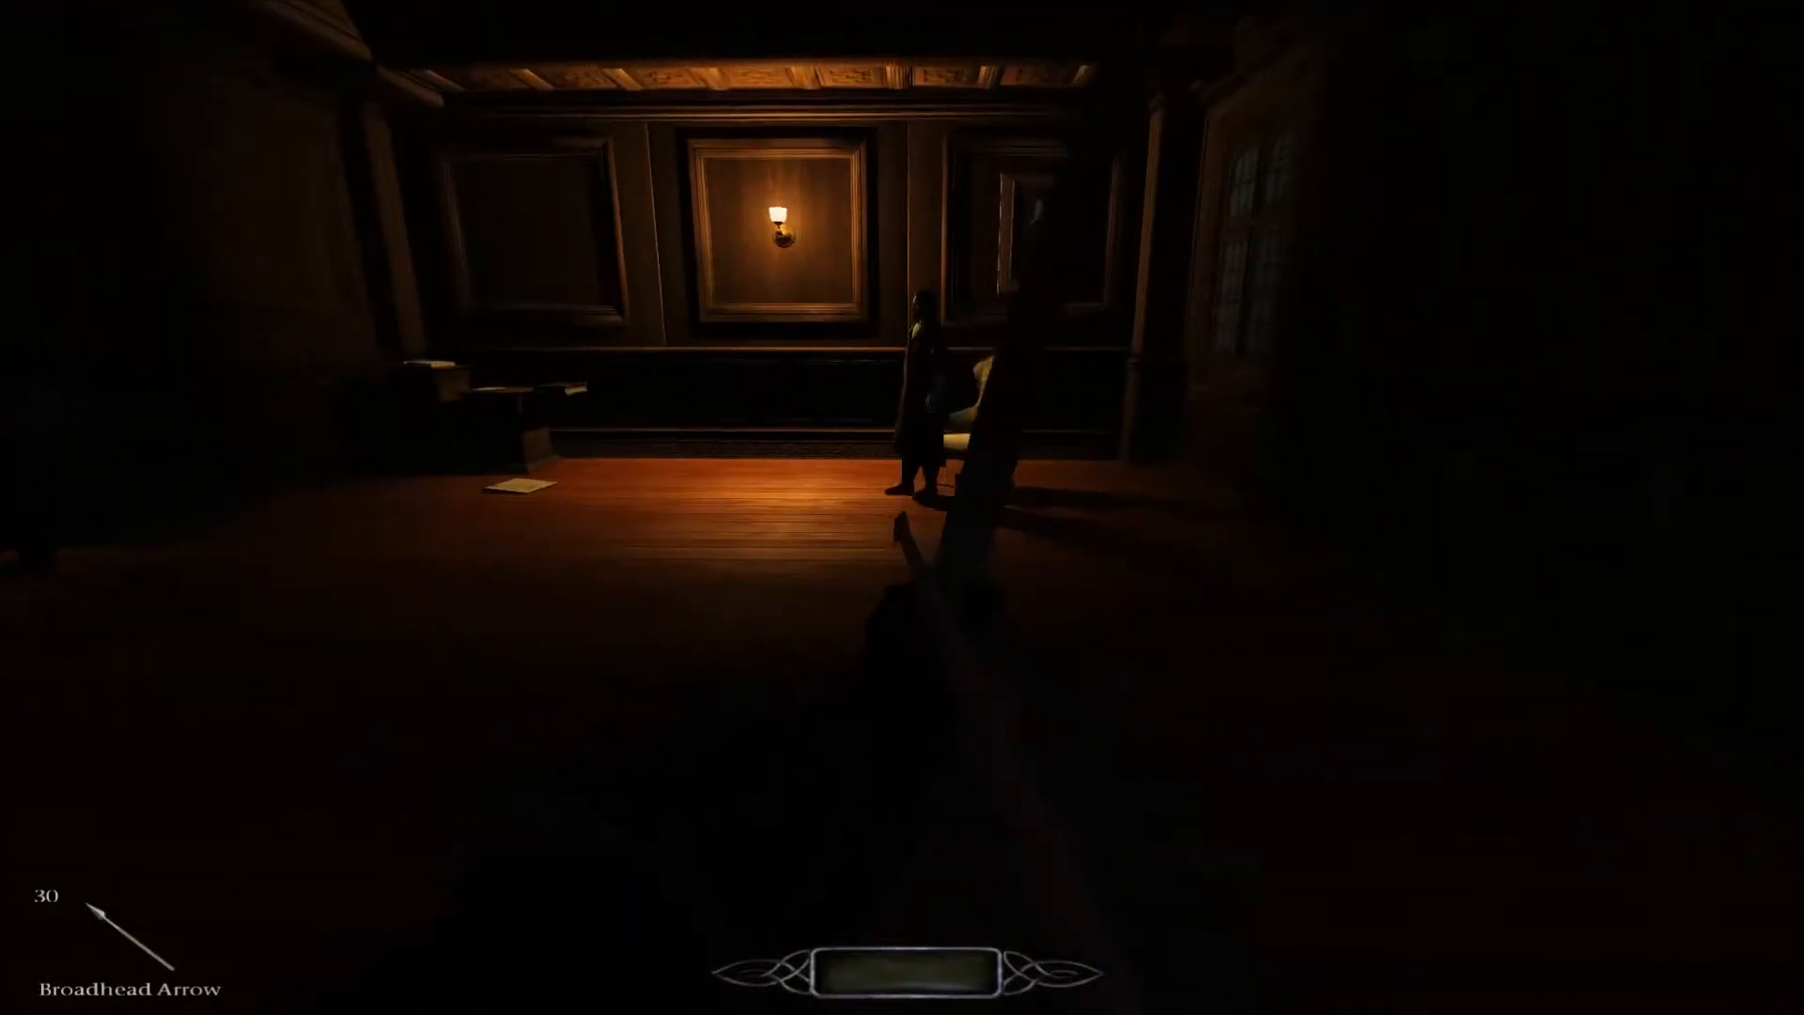
key("1")
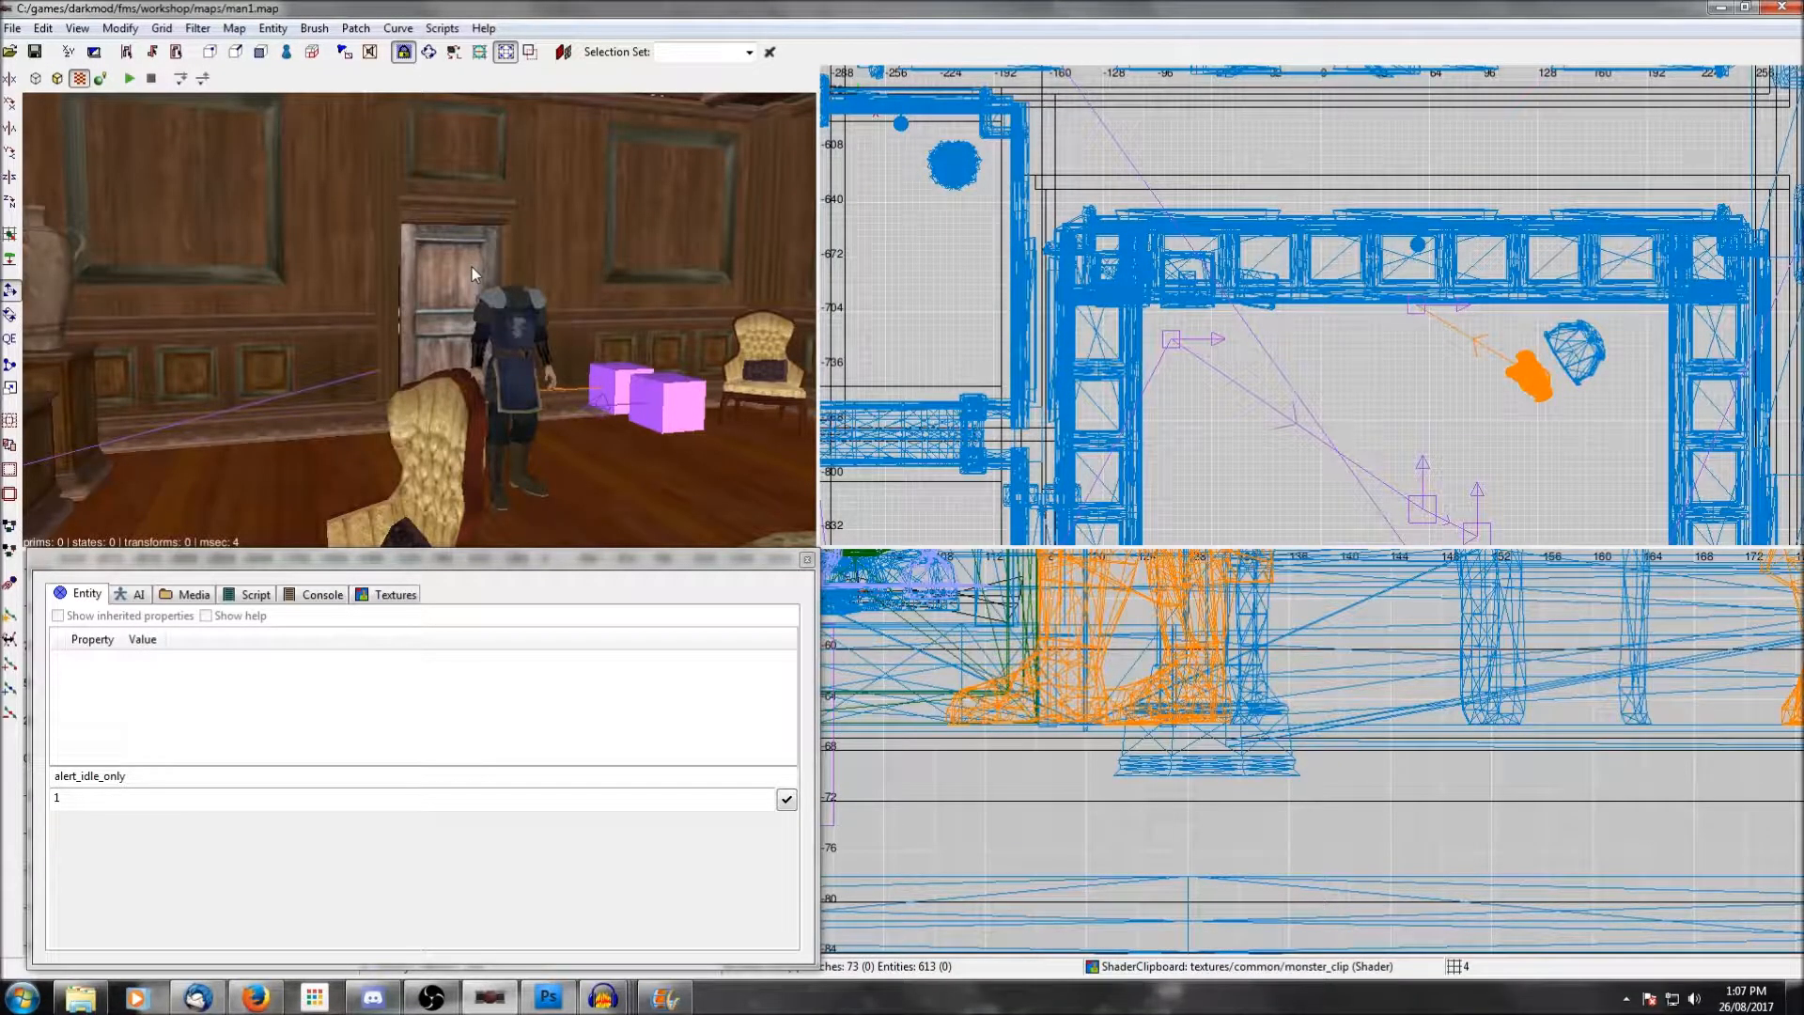
Lock the door behind the guard by setting locked to 1, and check which key its used_by property names.
scroll(471, 267, "up", 3)
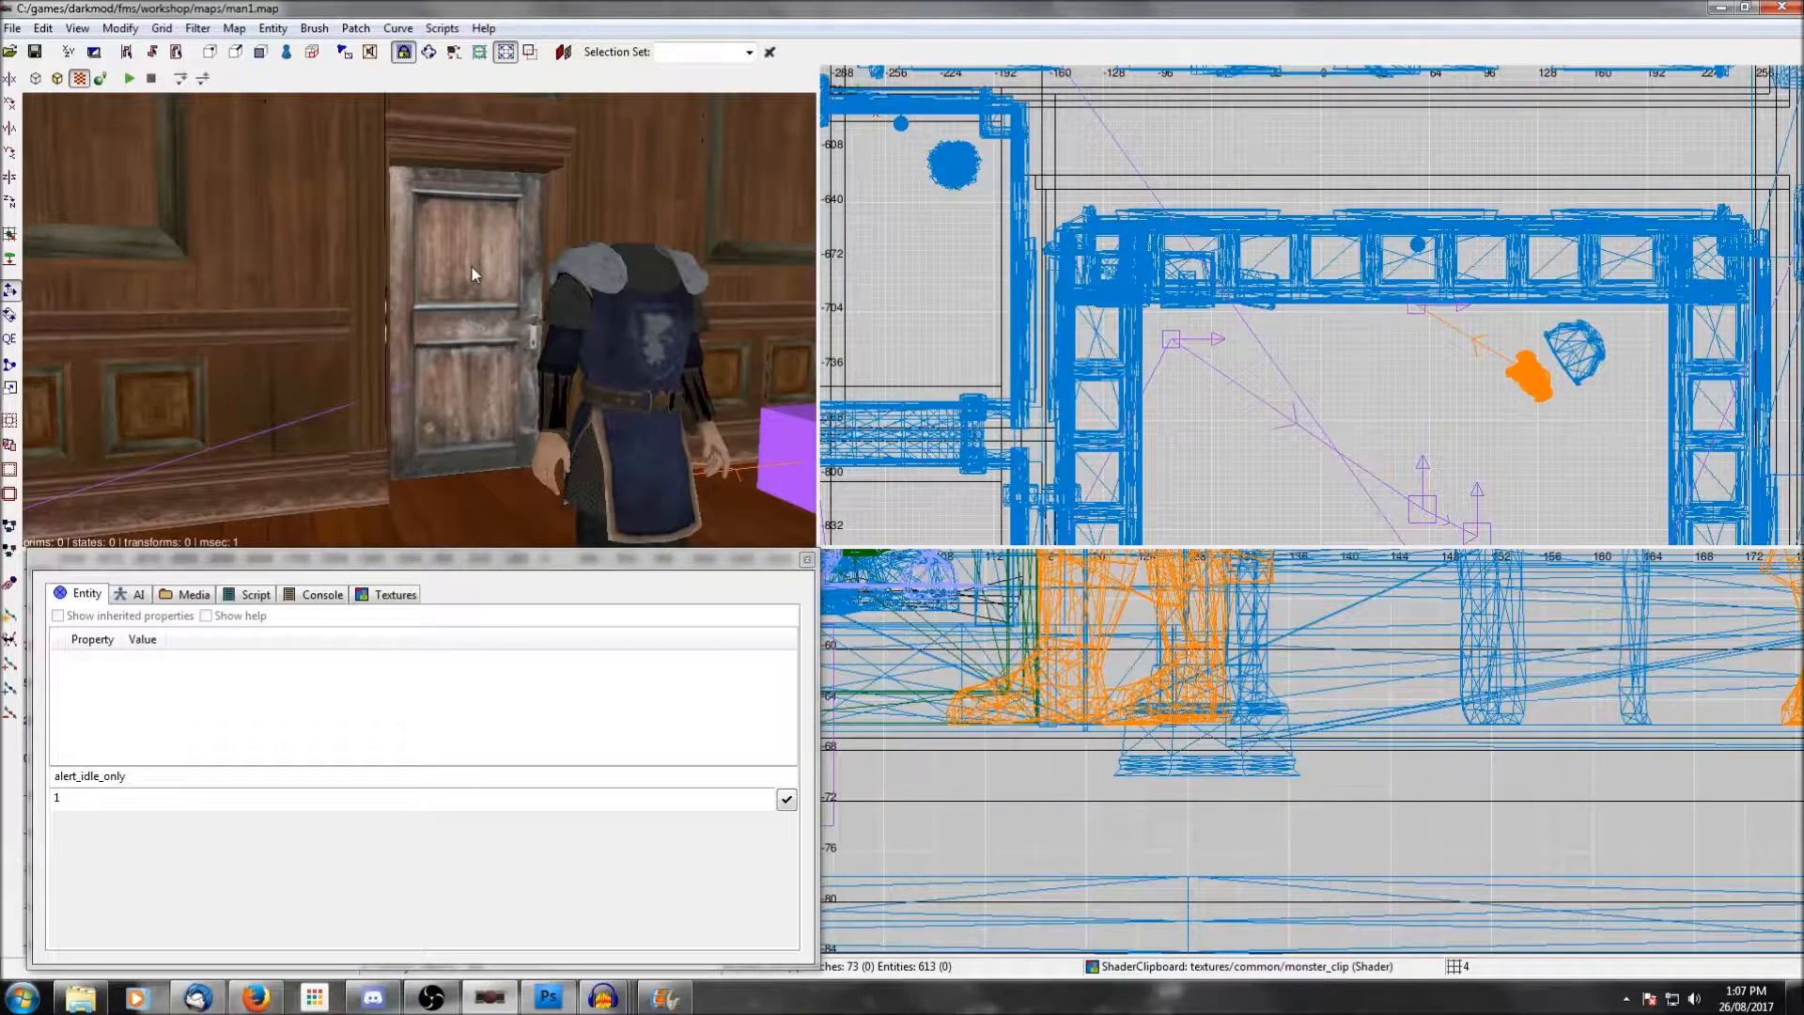
key("shift")
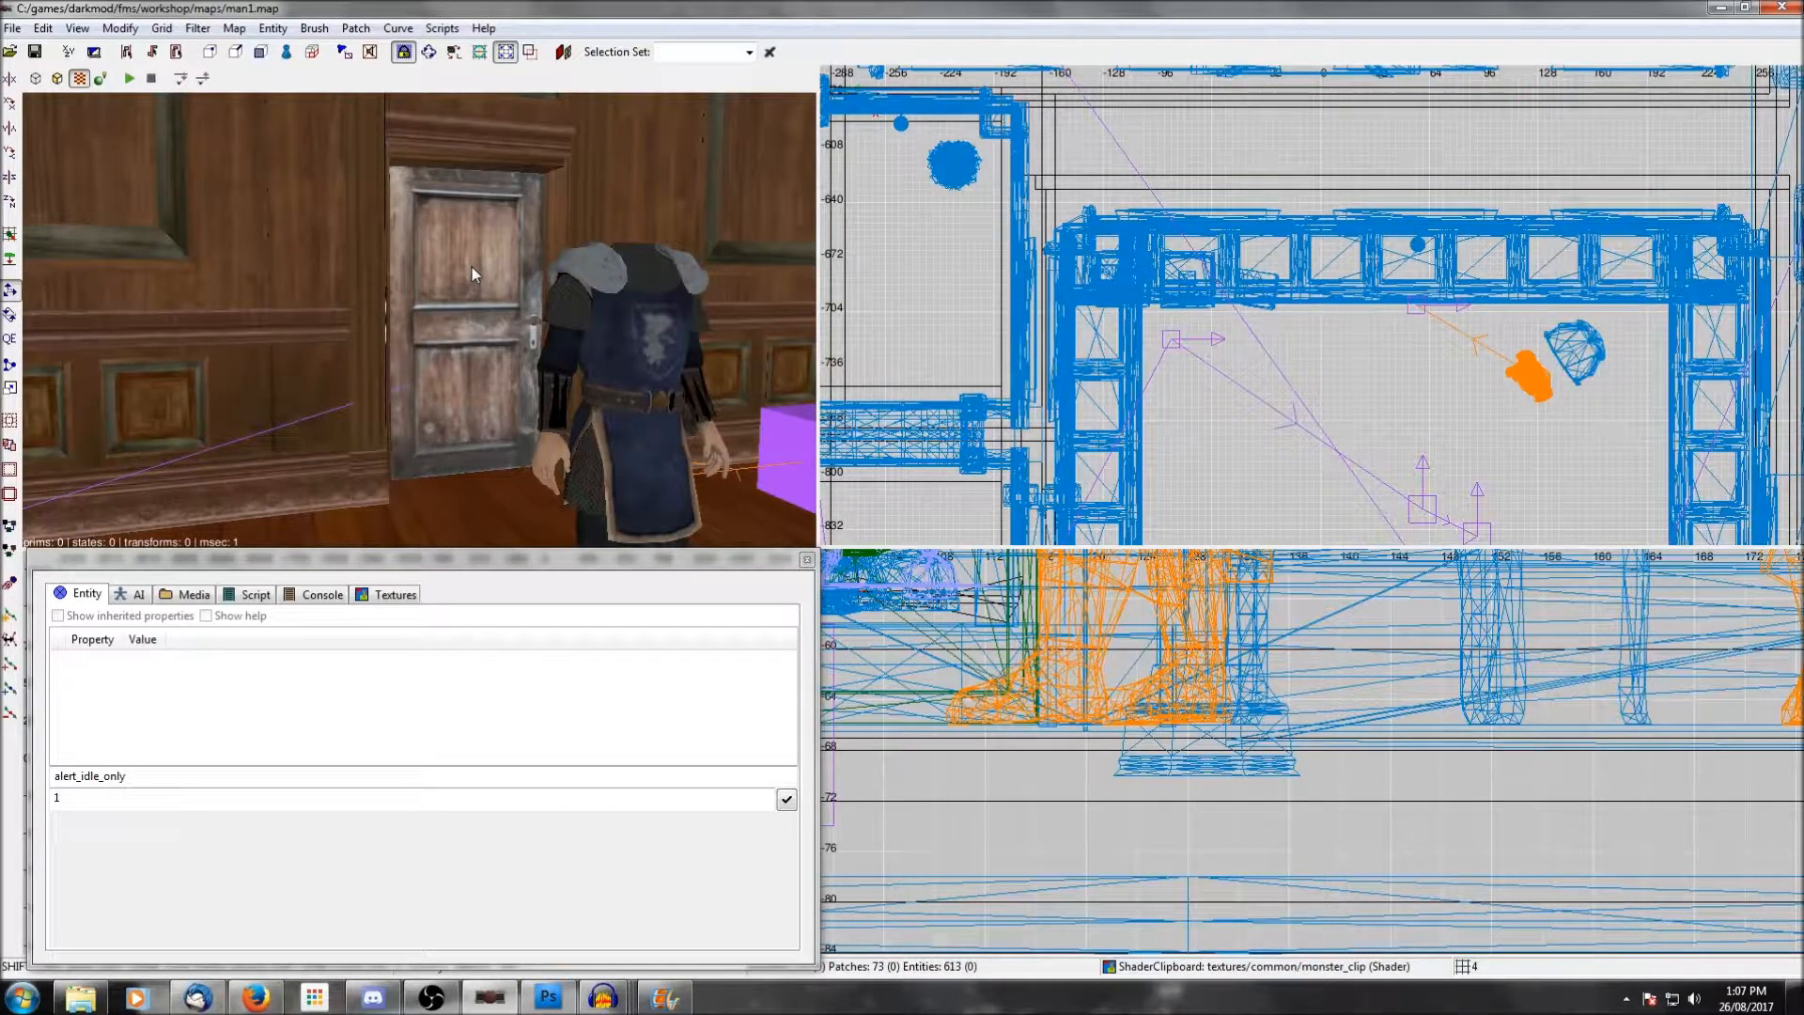
left_click(472, 267, "shift")
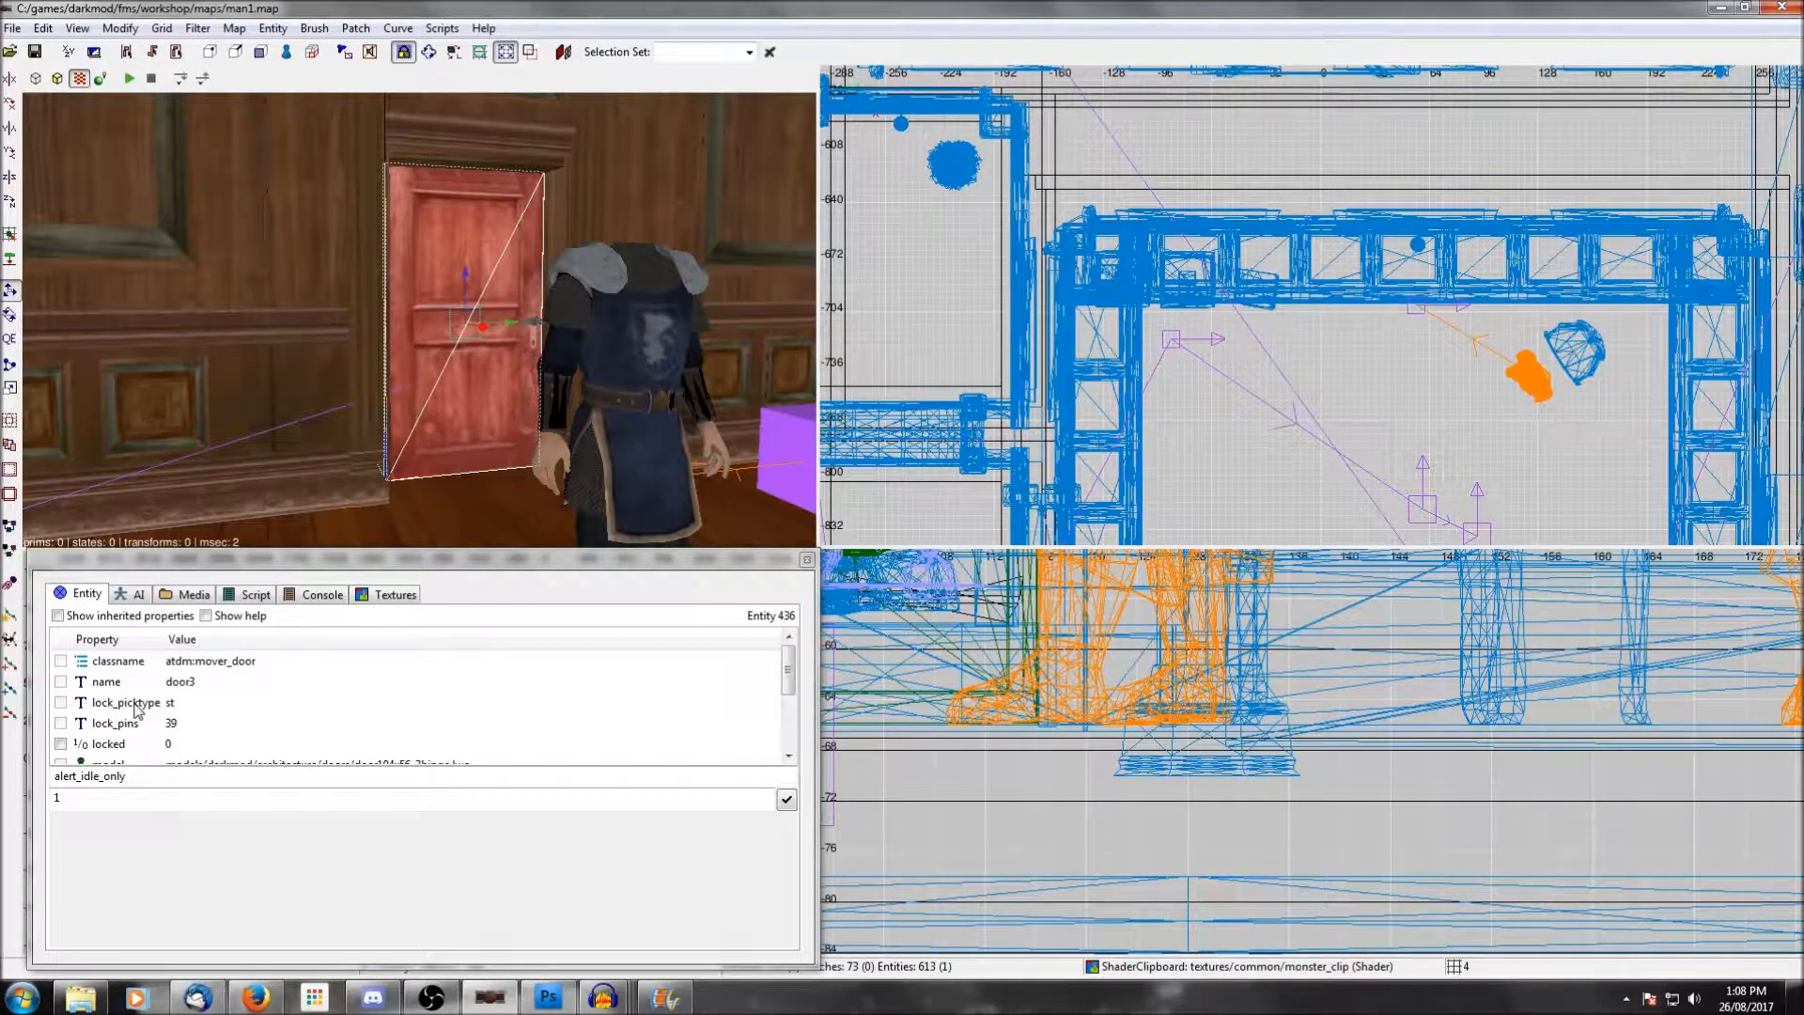
left_click(61, 744)
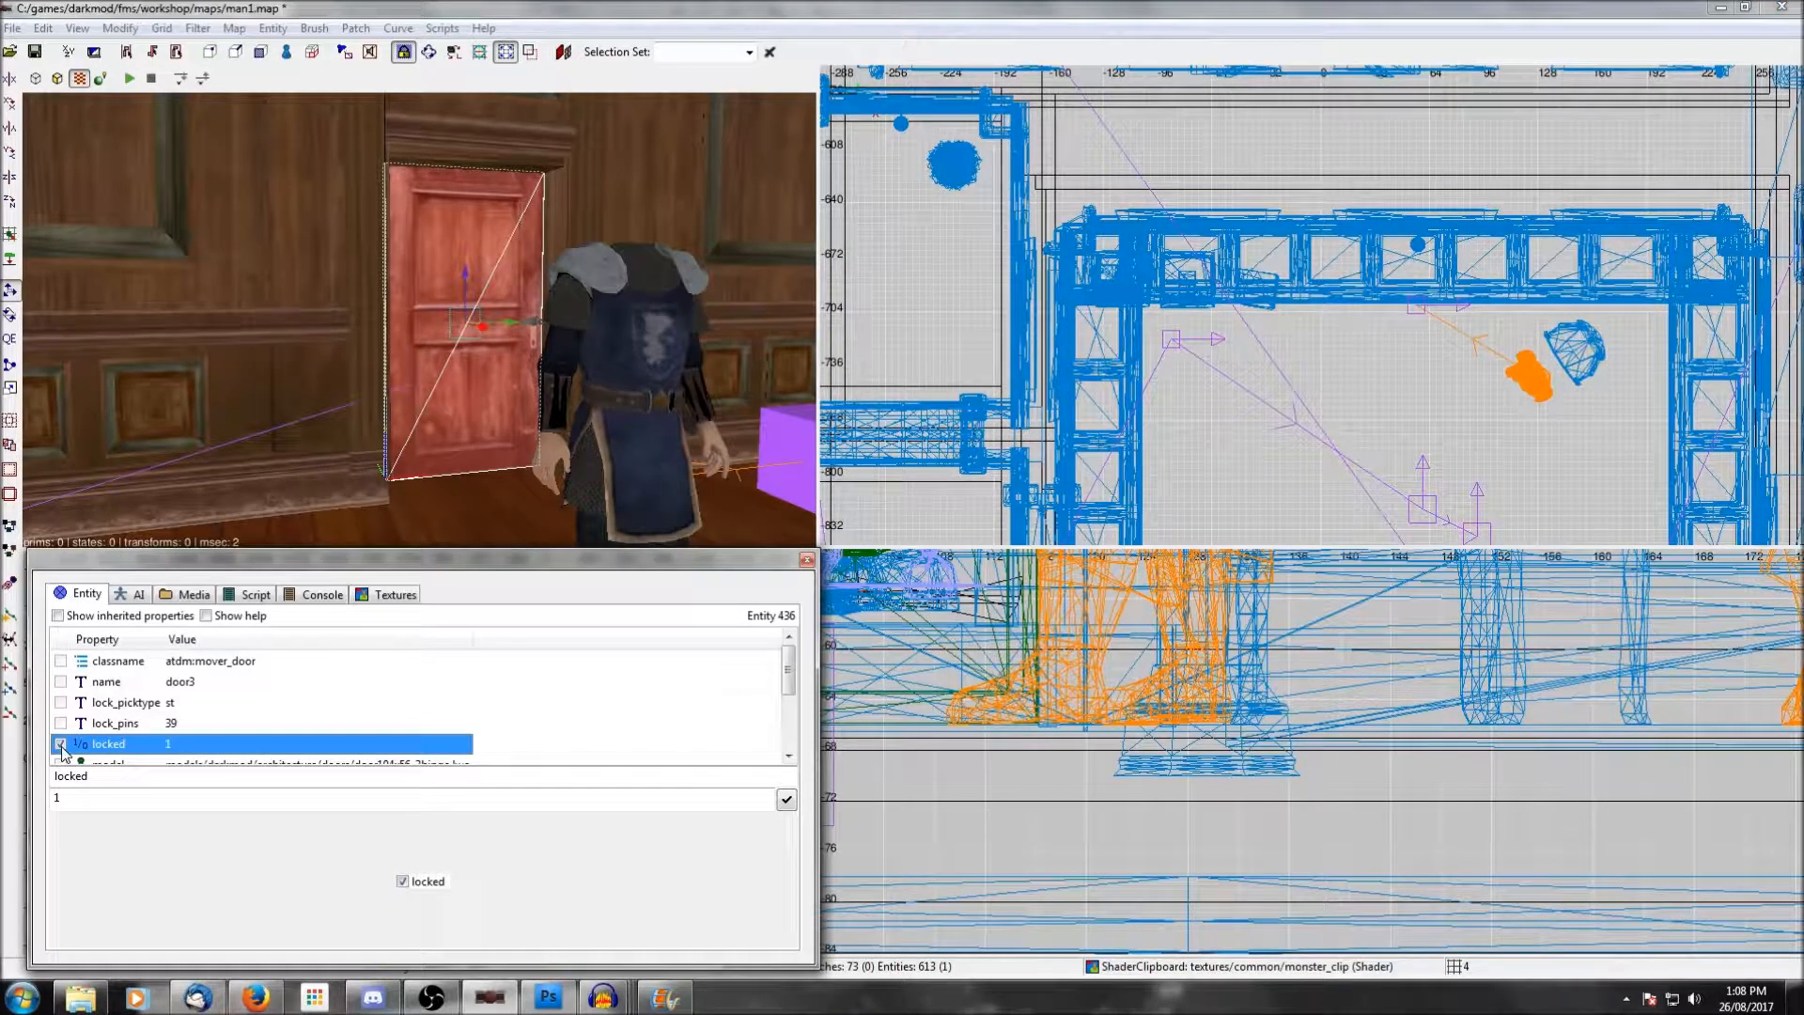
scroll(228, 690, "down", 1)
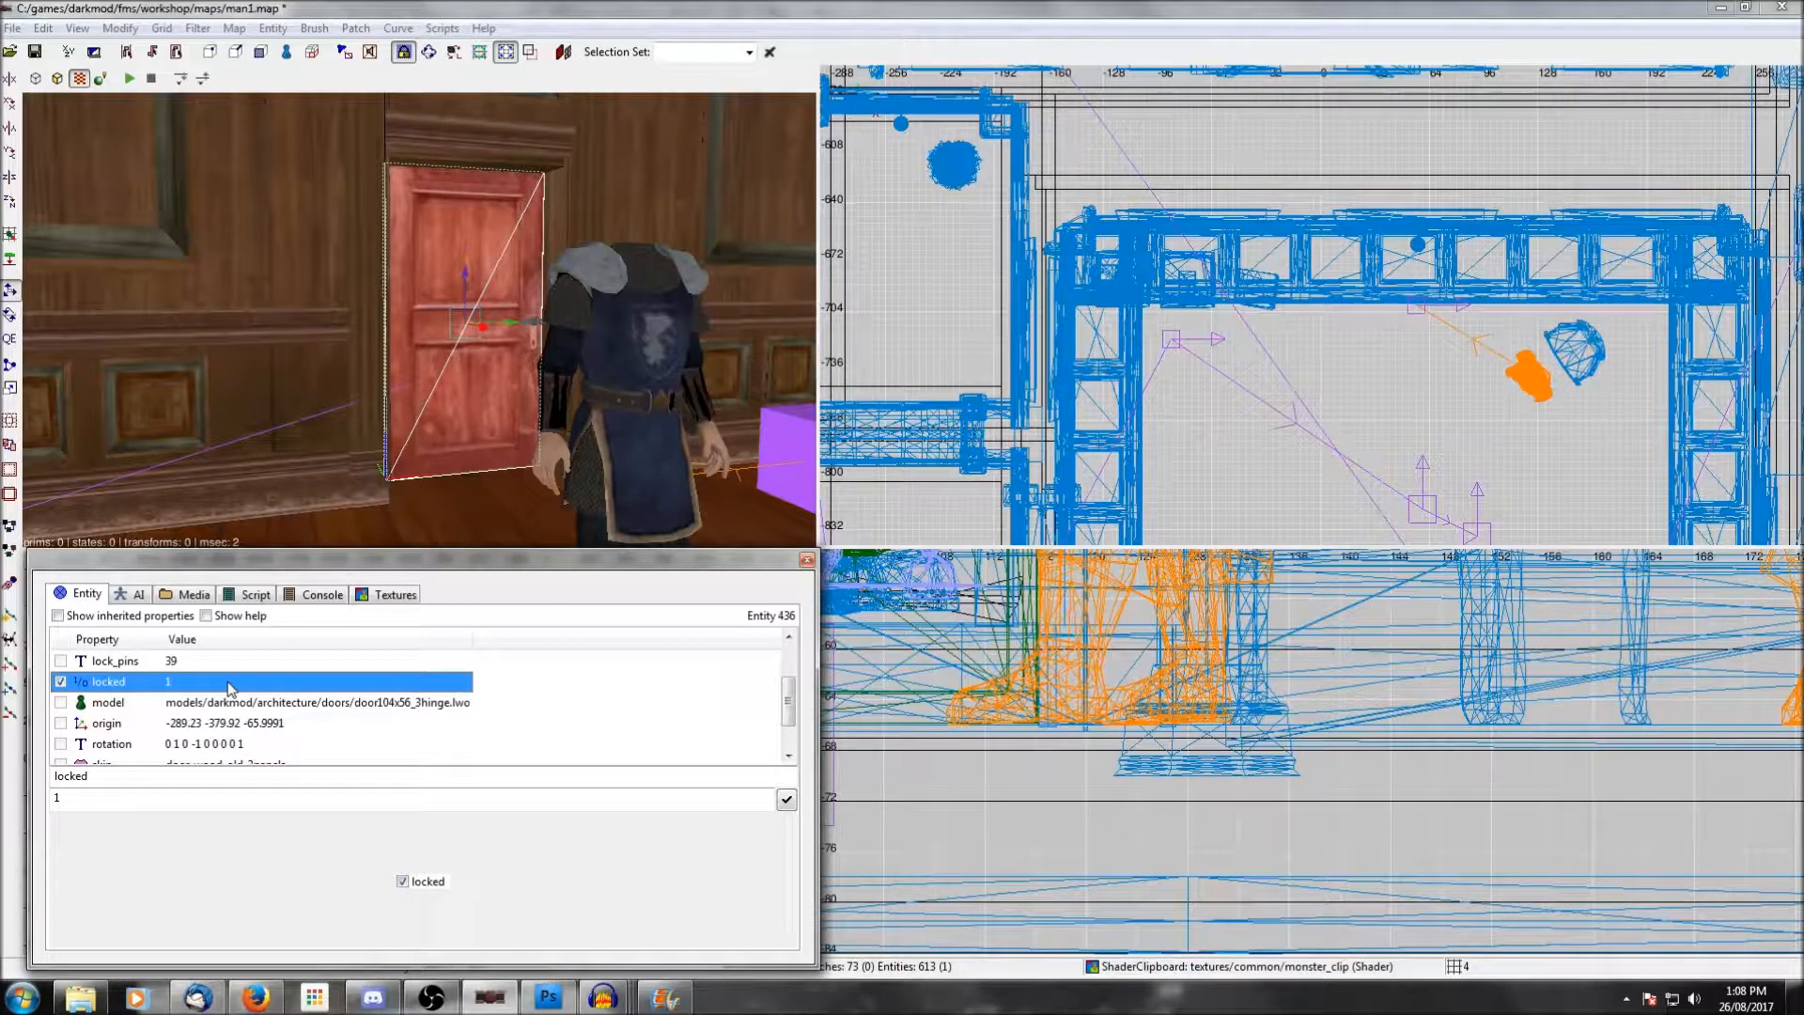
scroll(228, 688, "down", 1)
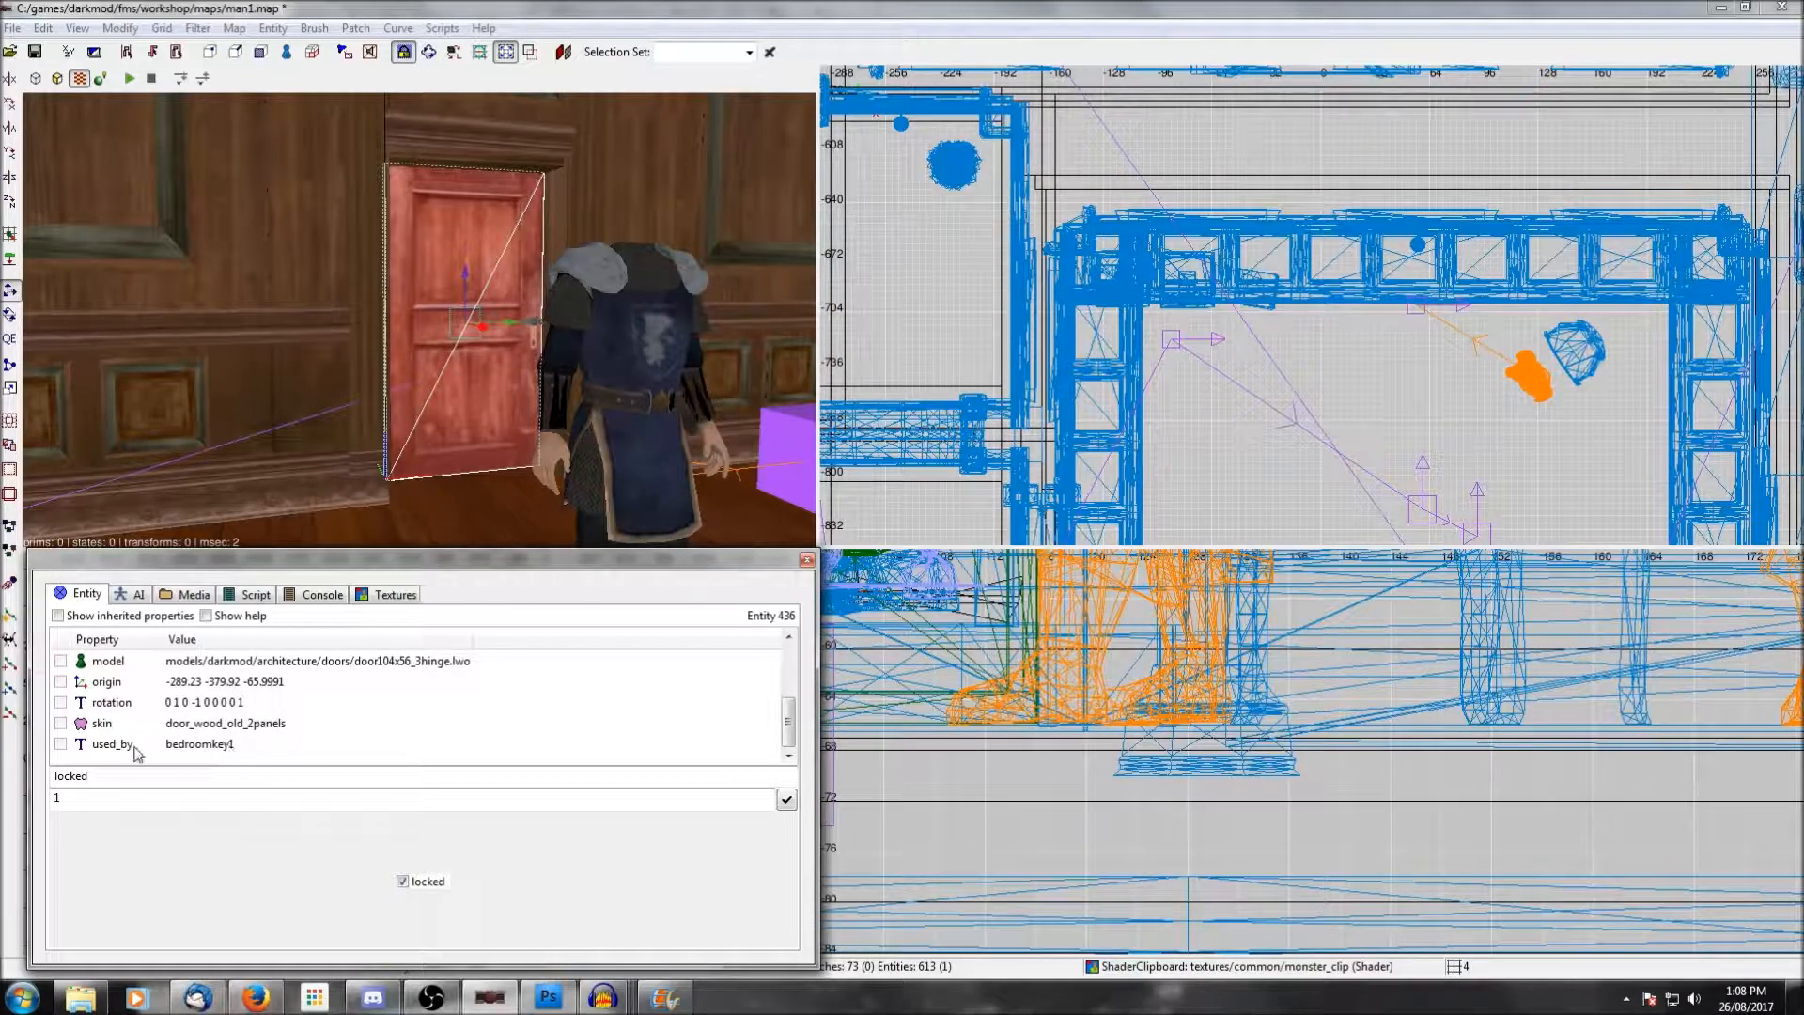
key("Escape")
Move the steel bedroom key from the lace-covered table to the guard's position at about -203.5 -357.5.
right_click(458, 382)
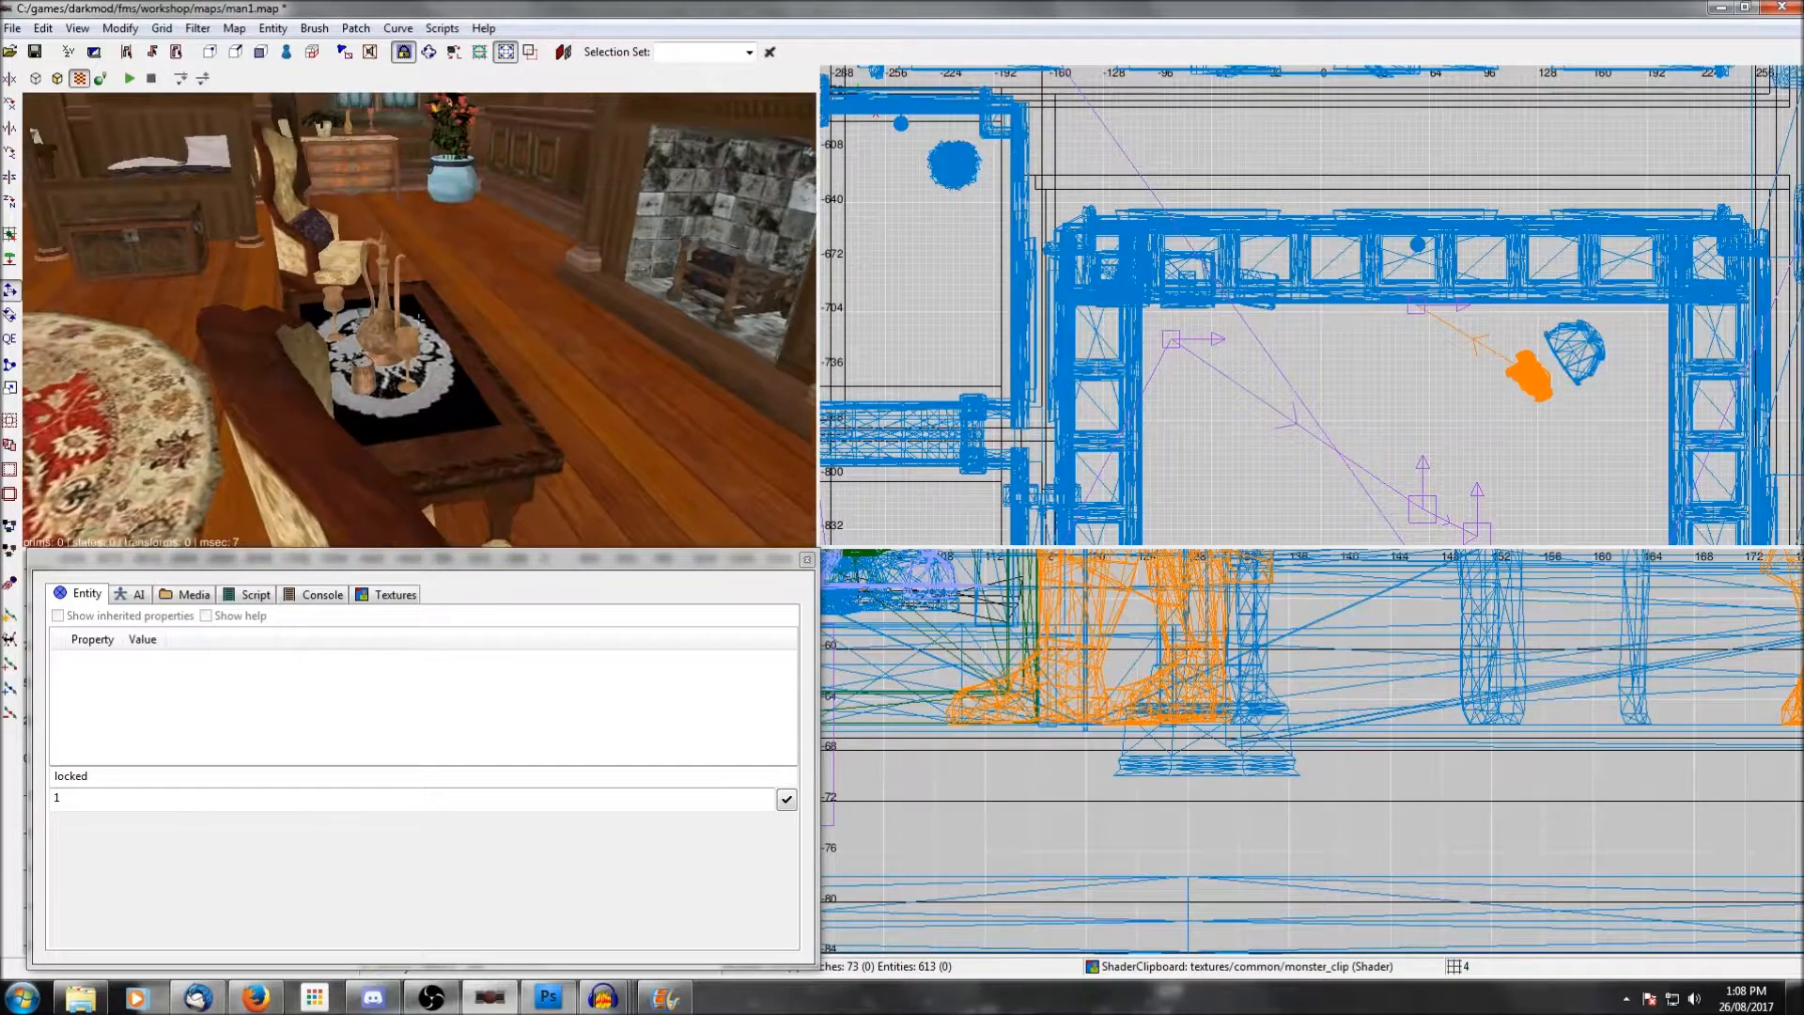
scroll(419, 320, "up", 2)
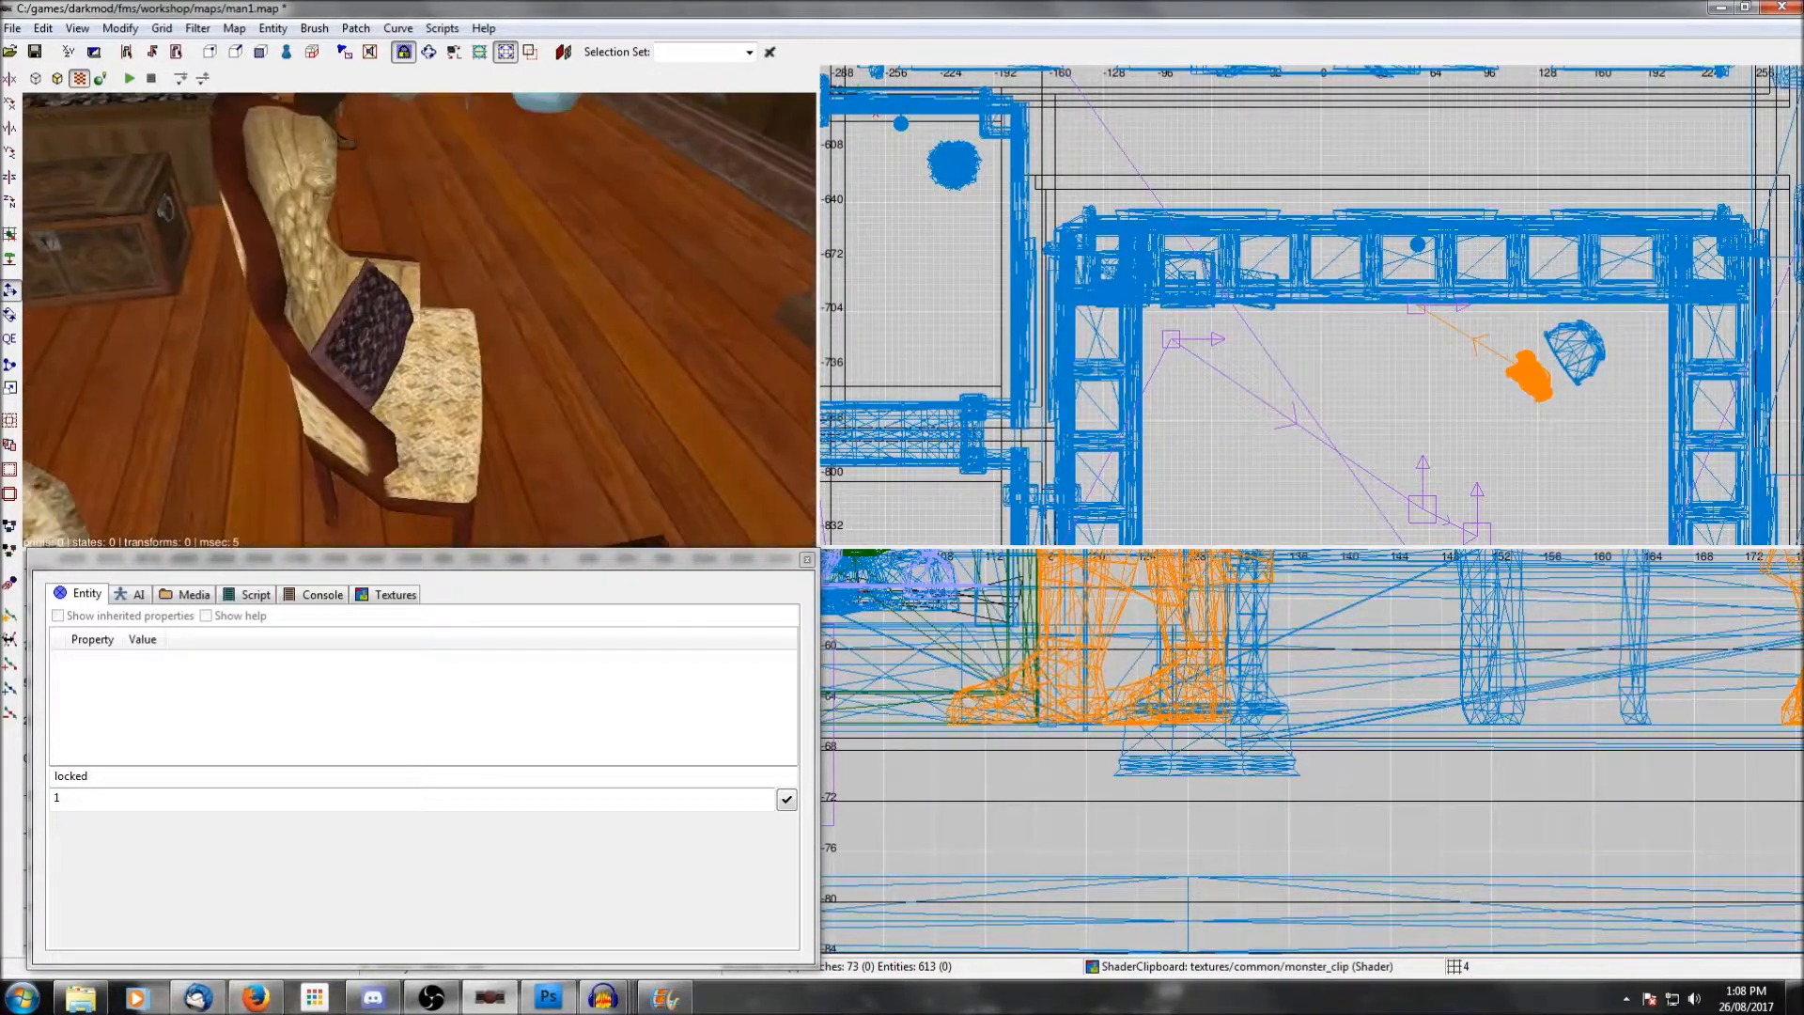
scroll(419, 319, "up", 2)
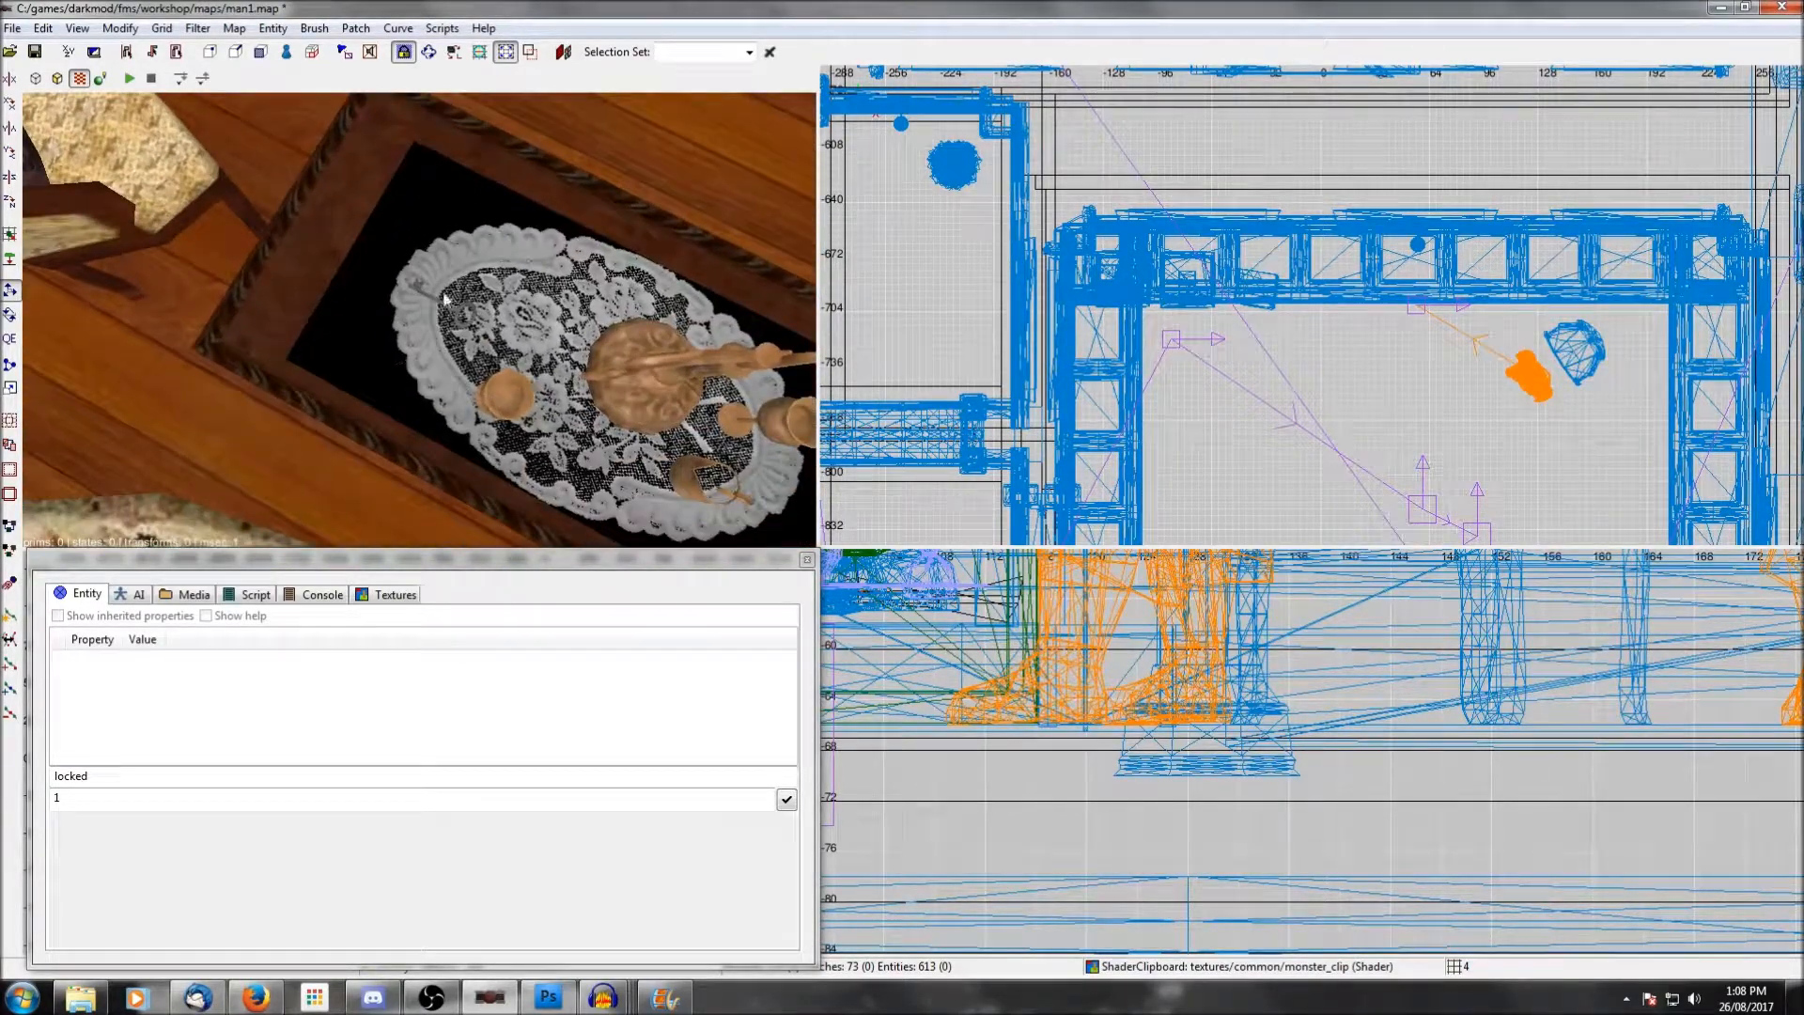
left_click(462, 314, "shift")
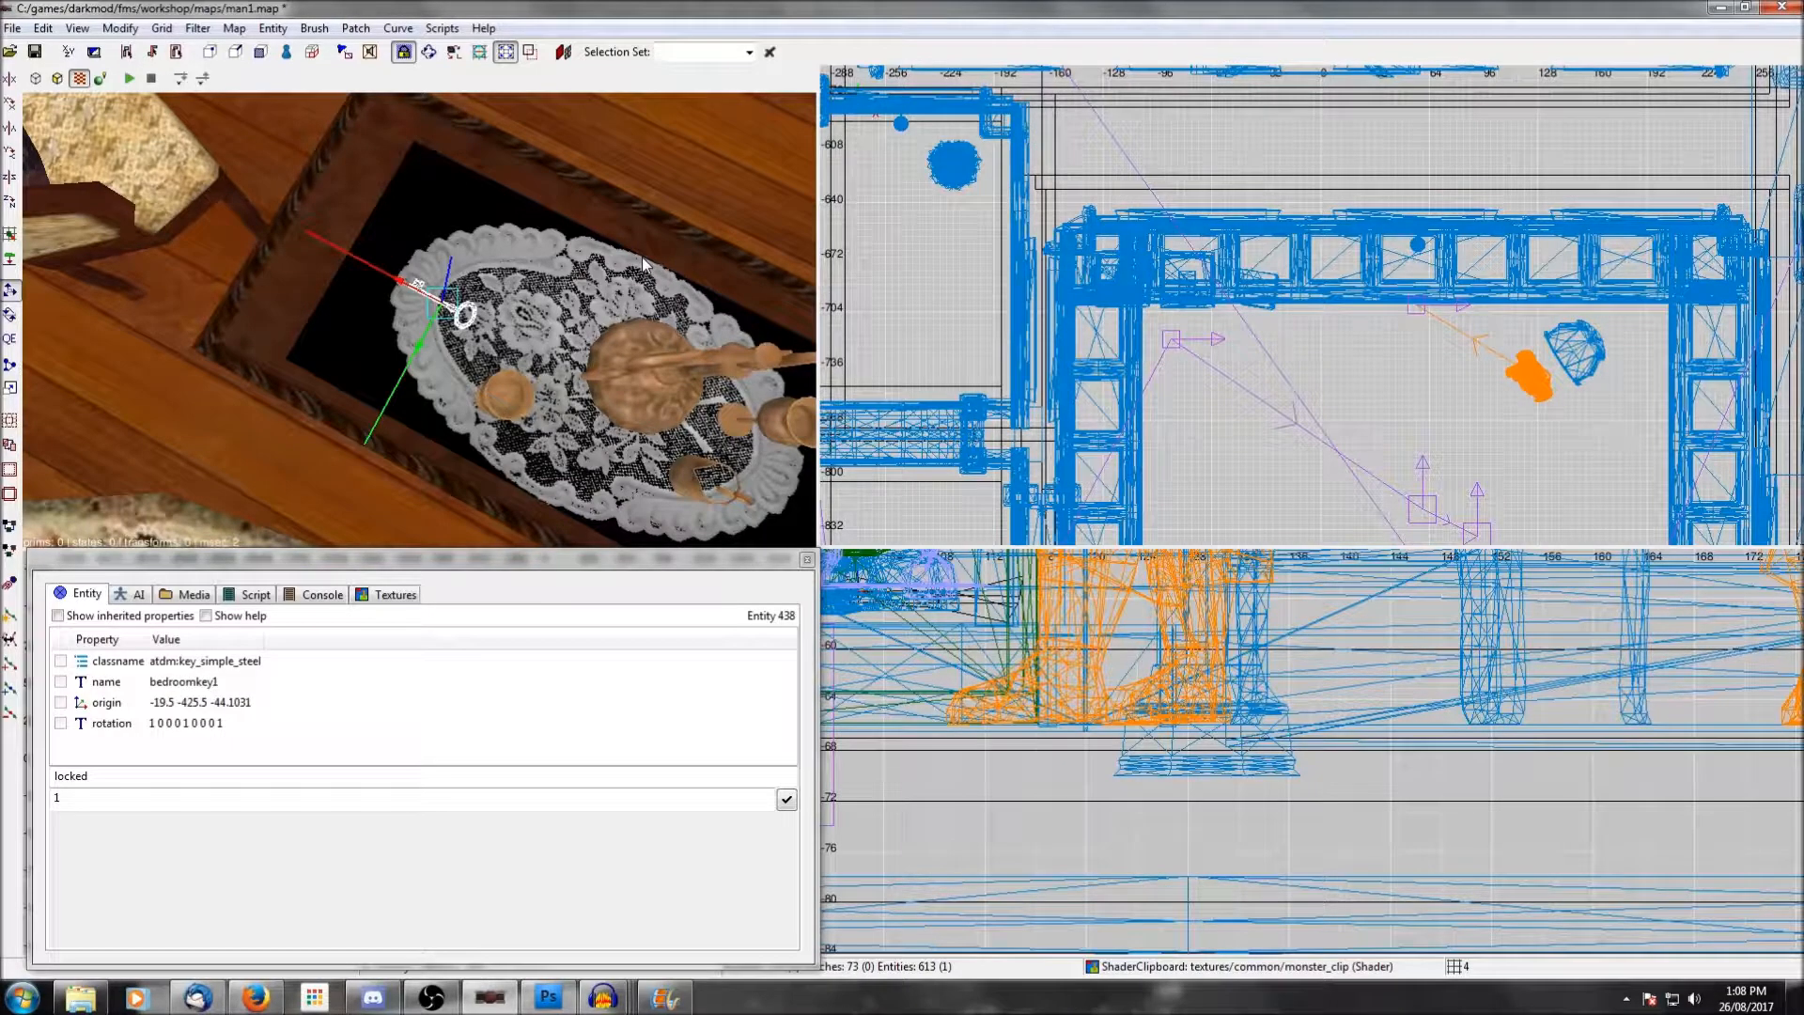
left_click_drag(1331, 376, 1078, 285)
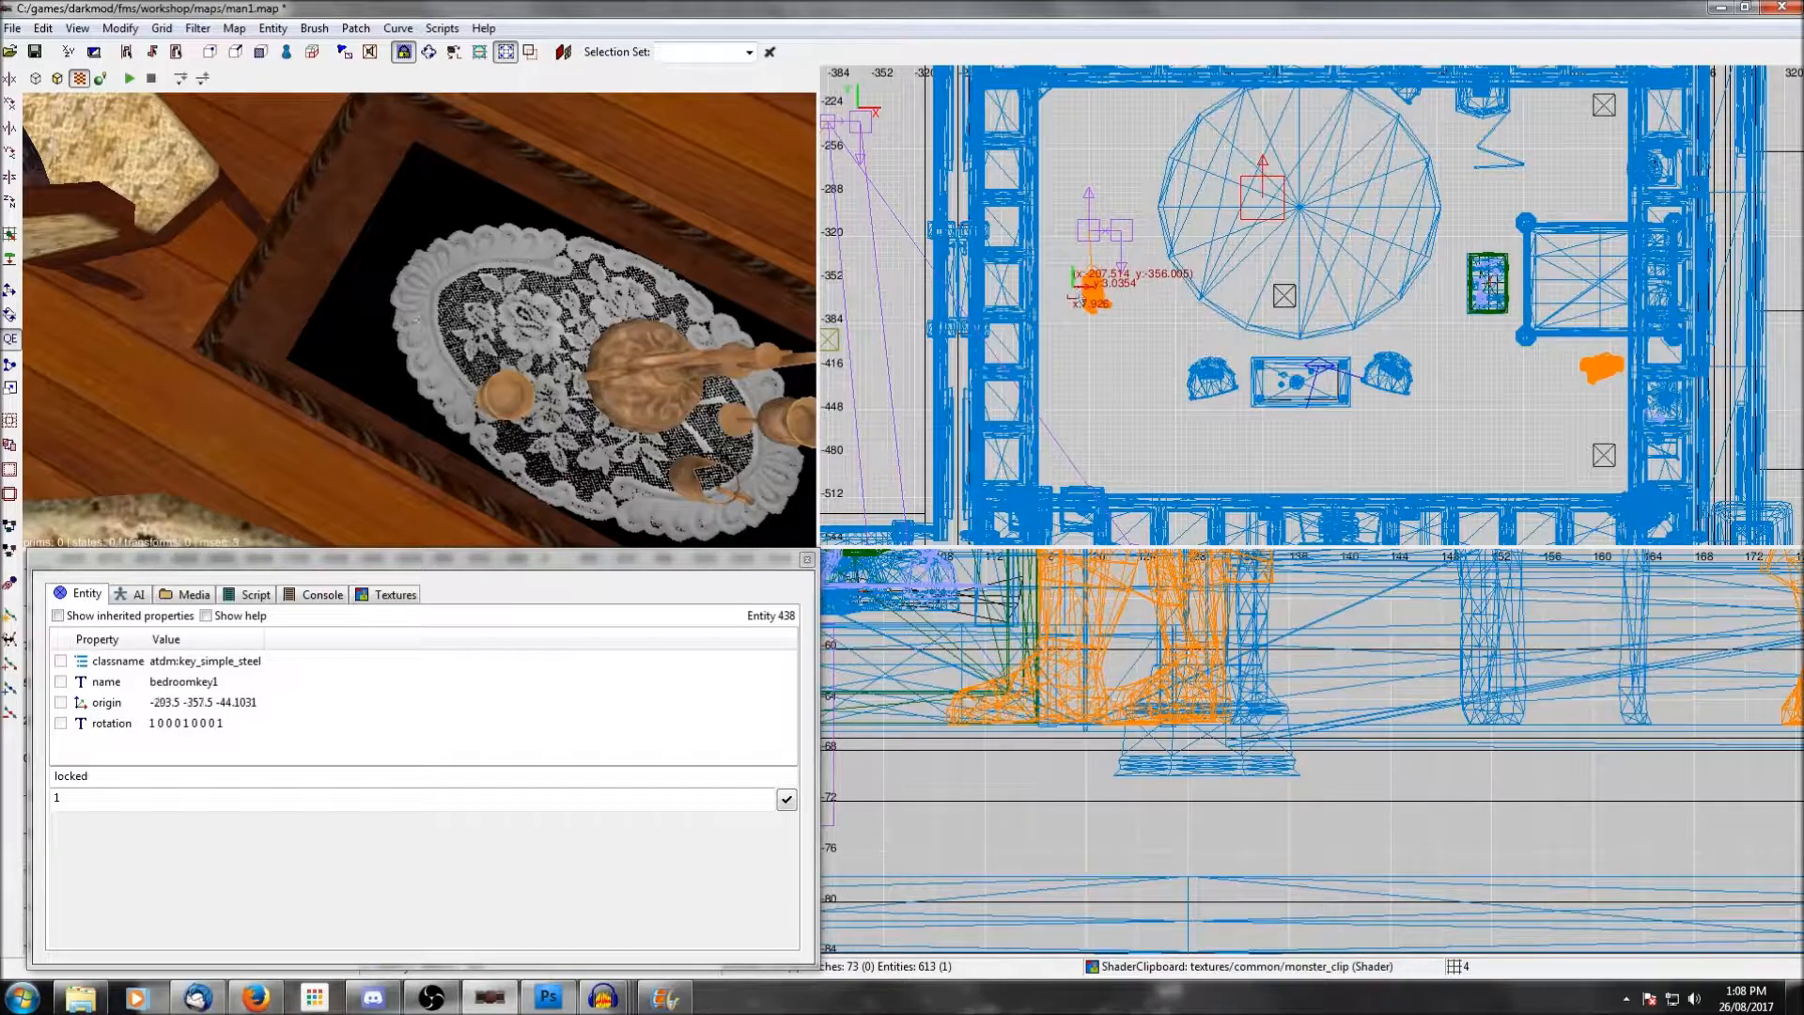
Isolate the guard and the bedroom key by hiding the rest of the map, leaving only the key selected.
right_click(594, 355)
right_click(594, 355)
scroll(594, 356, "up", 4)
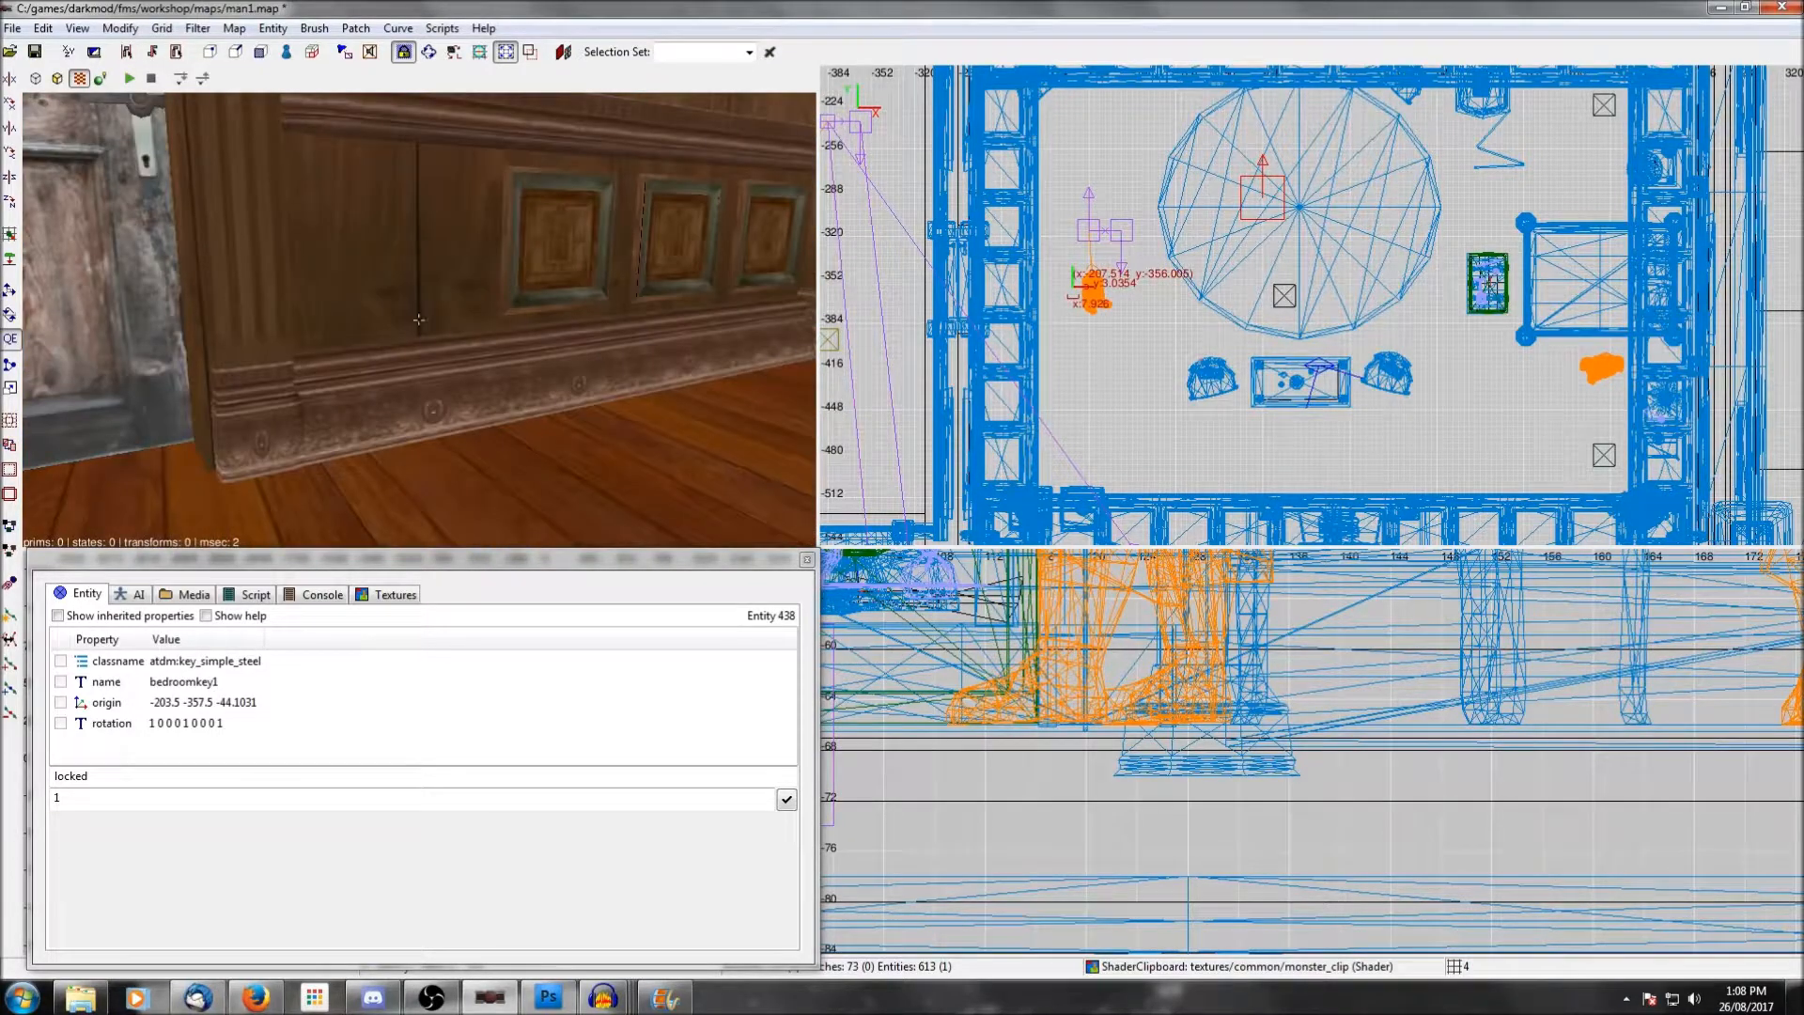
right_click(515, 345)
scroll(516, 346, "down", 4)
right_click(516, 346)
left_click(491, 234, "shift")
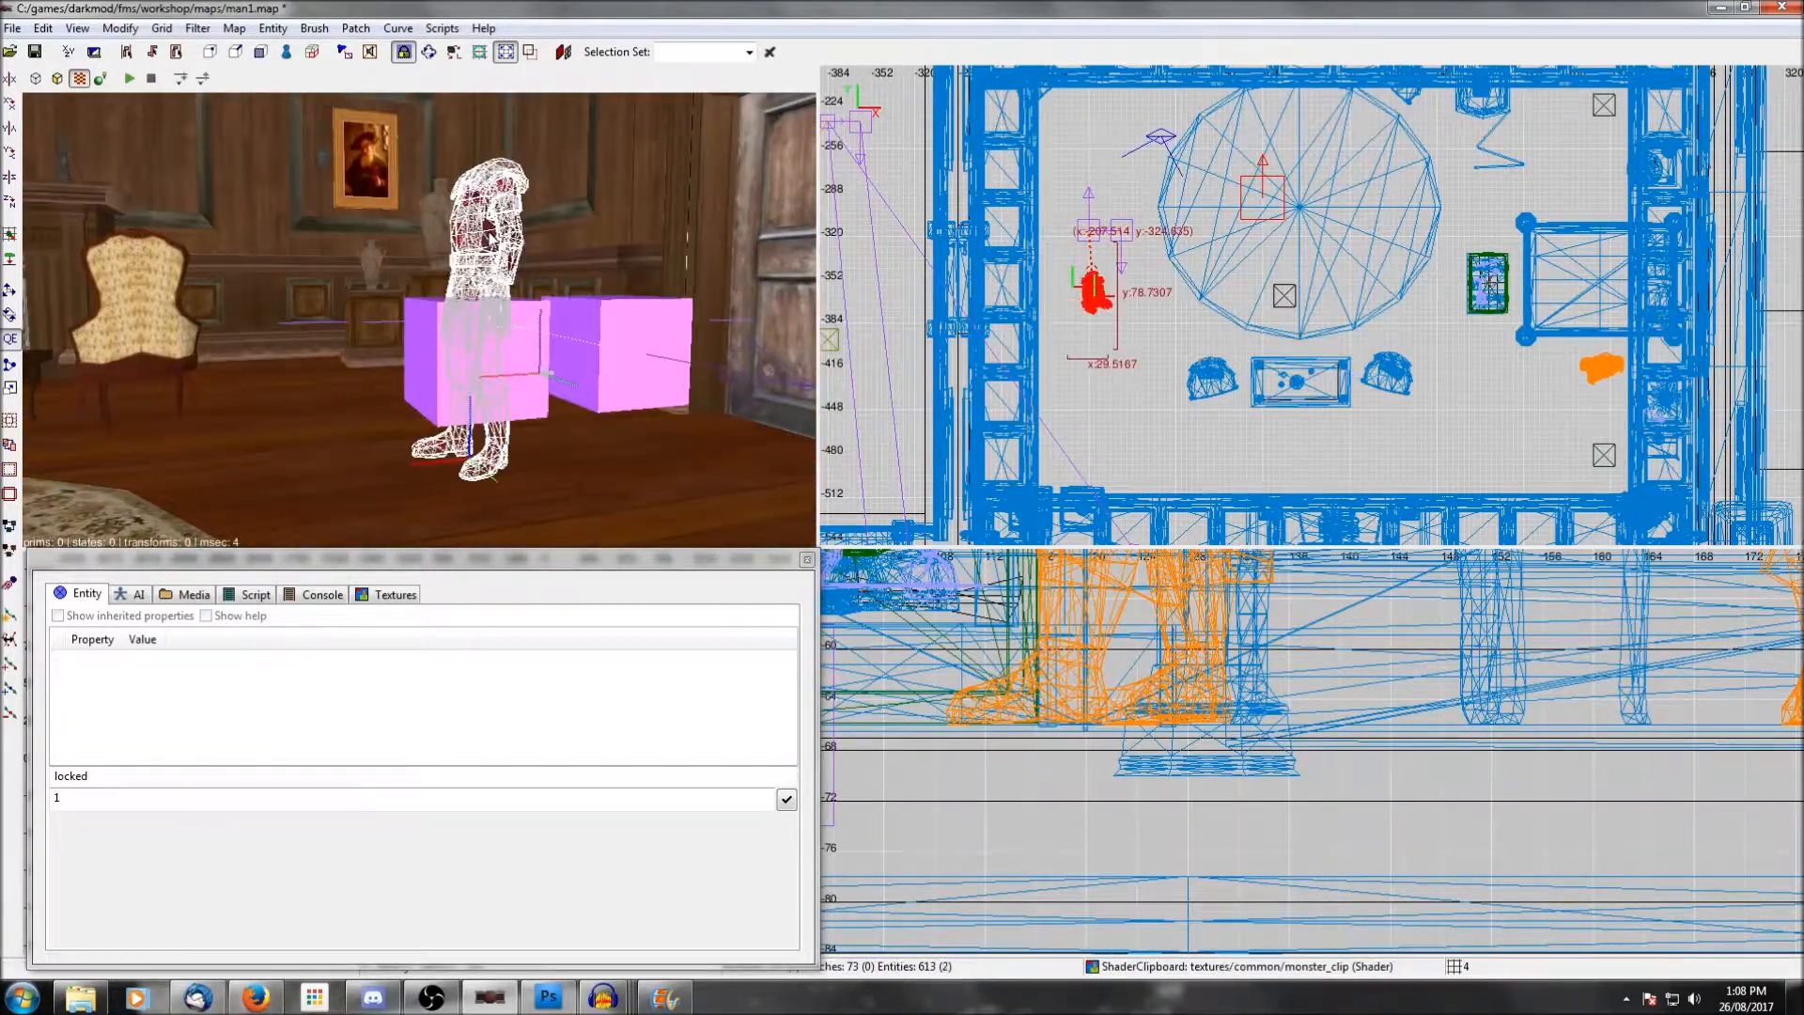
key("ctrl+h")
left_click(491, 235, "shift")
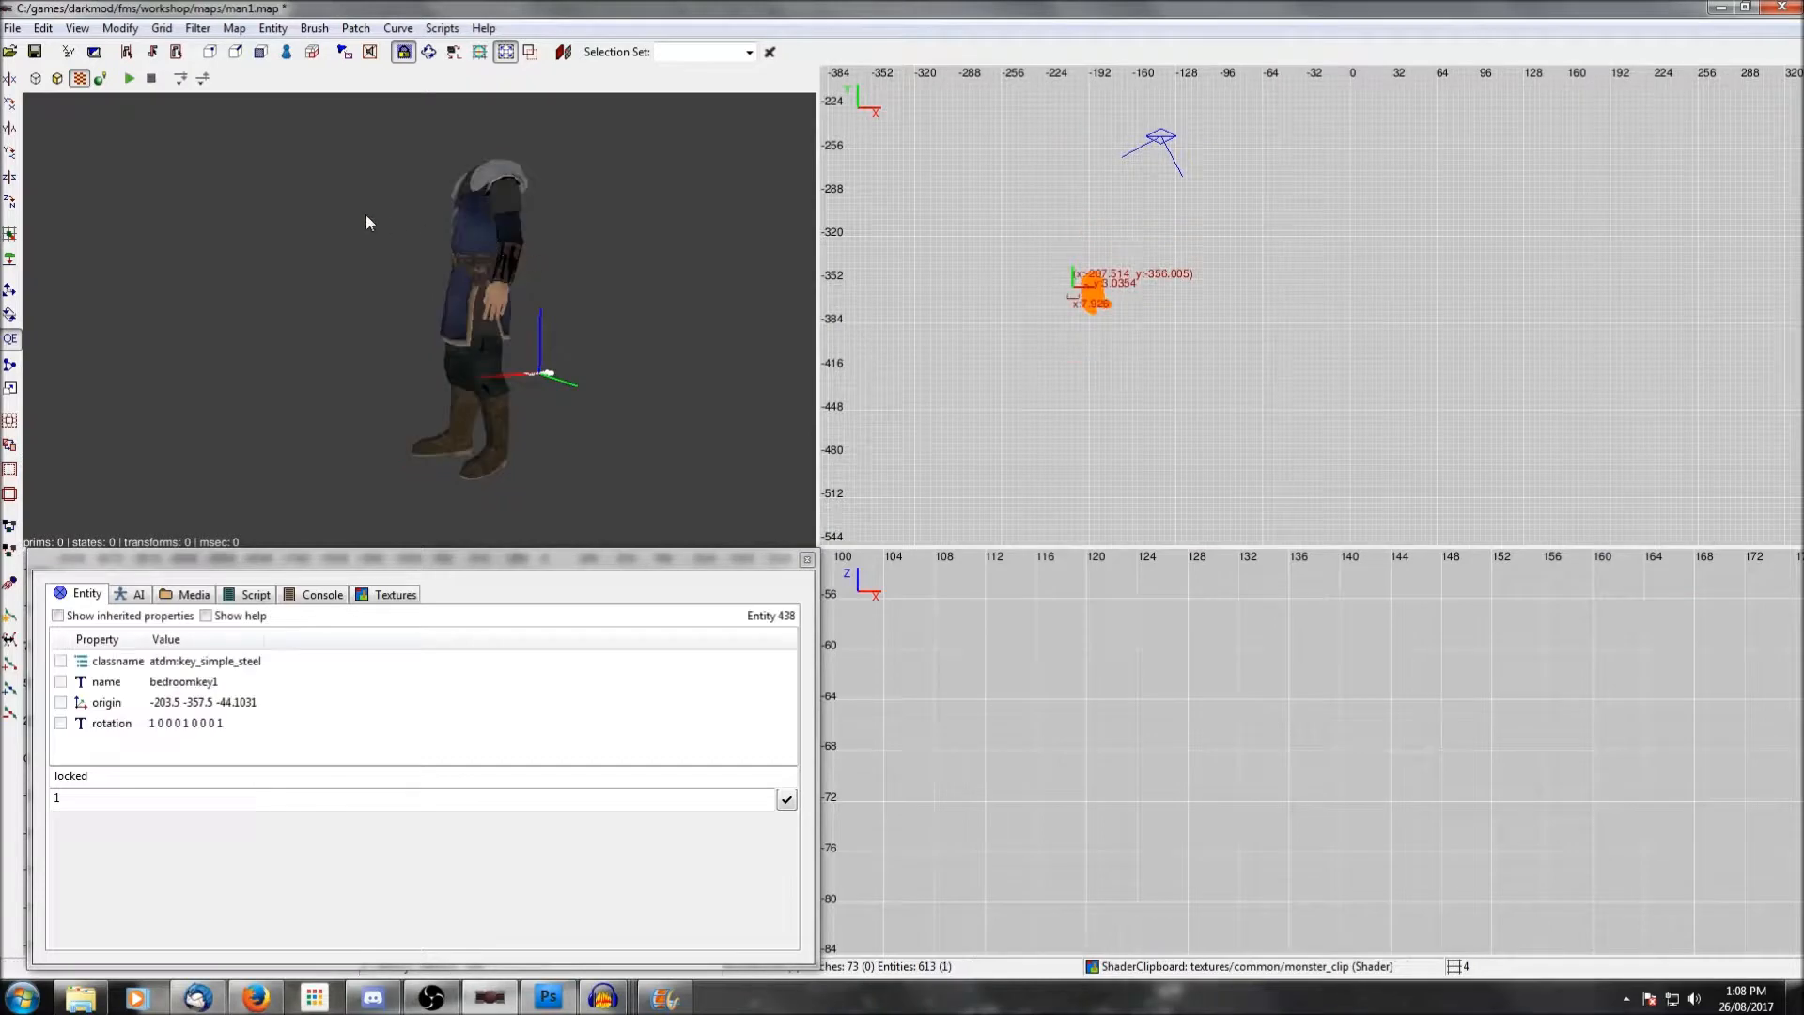
Raise the bedroom key to the guard's waist height and rotate it upright about the Y axis.
right_click(650, 329)
scroll(650, 329, "up", 5)
right_click(651, 329)
scroll(1126, 293, "up", 3)
right_click_drag(1125, 293, 1419, 329)
scroll(1221, 376, "up", 3)
scroll(1238, 718, "down", 9)
right_click_drag(1069, 724, 1665, 757)
scroll(1332, 696, "up", 7)
left_click_drag(1306, 923, 1371, 697)
left_click(11, 153)
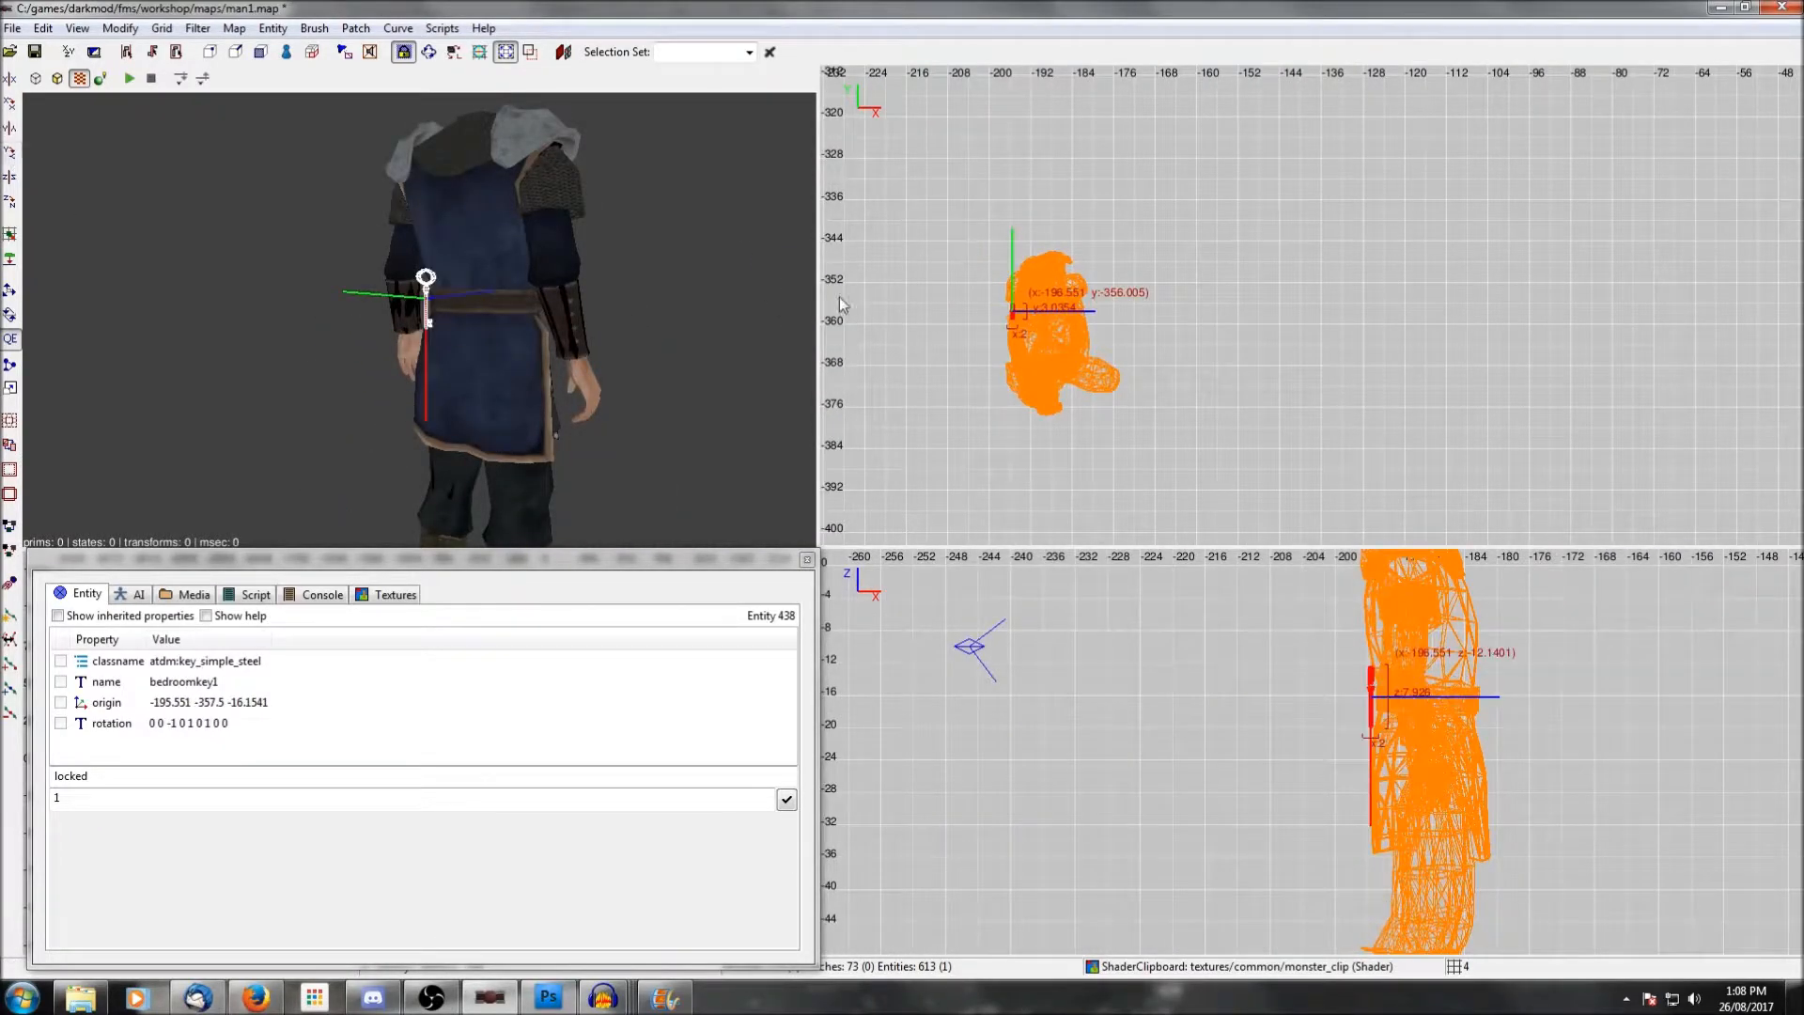
Move the key against the back of the guard's belt, set the grid size to 1, and rotate the key about Z.
scroll(1008, 319, "up", 5)
left_click_drag(1019, 295, 1029, 404)
mouse_move(1371, 691)
left_mouse_down()
mouse_move(1397, 685)
mouse_move(1377, 681)
left_mouse_up()
left_click(162, 28)
left_click(162, 110)
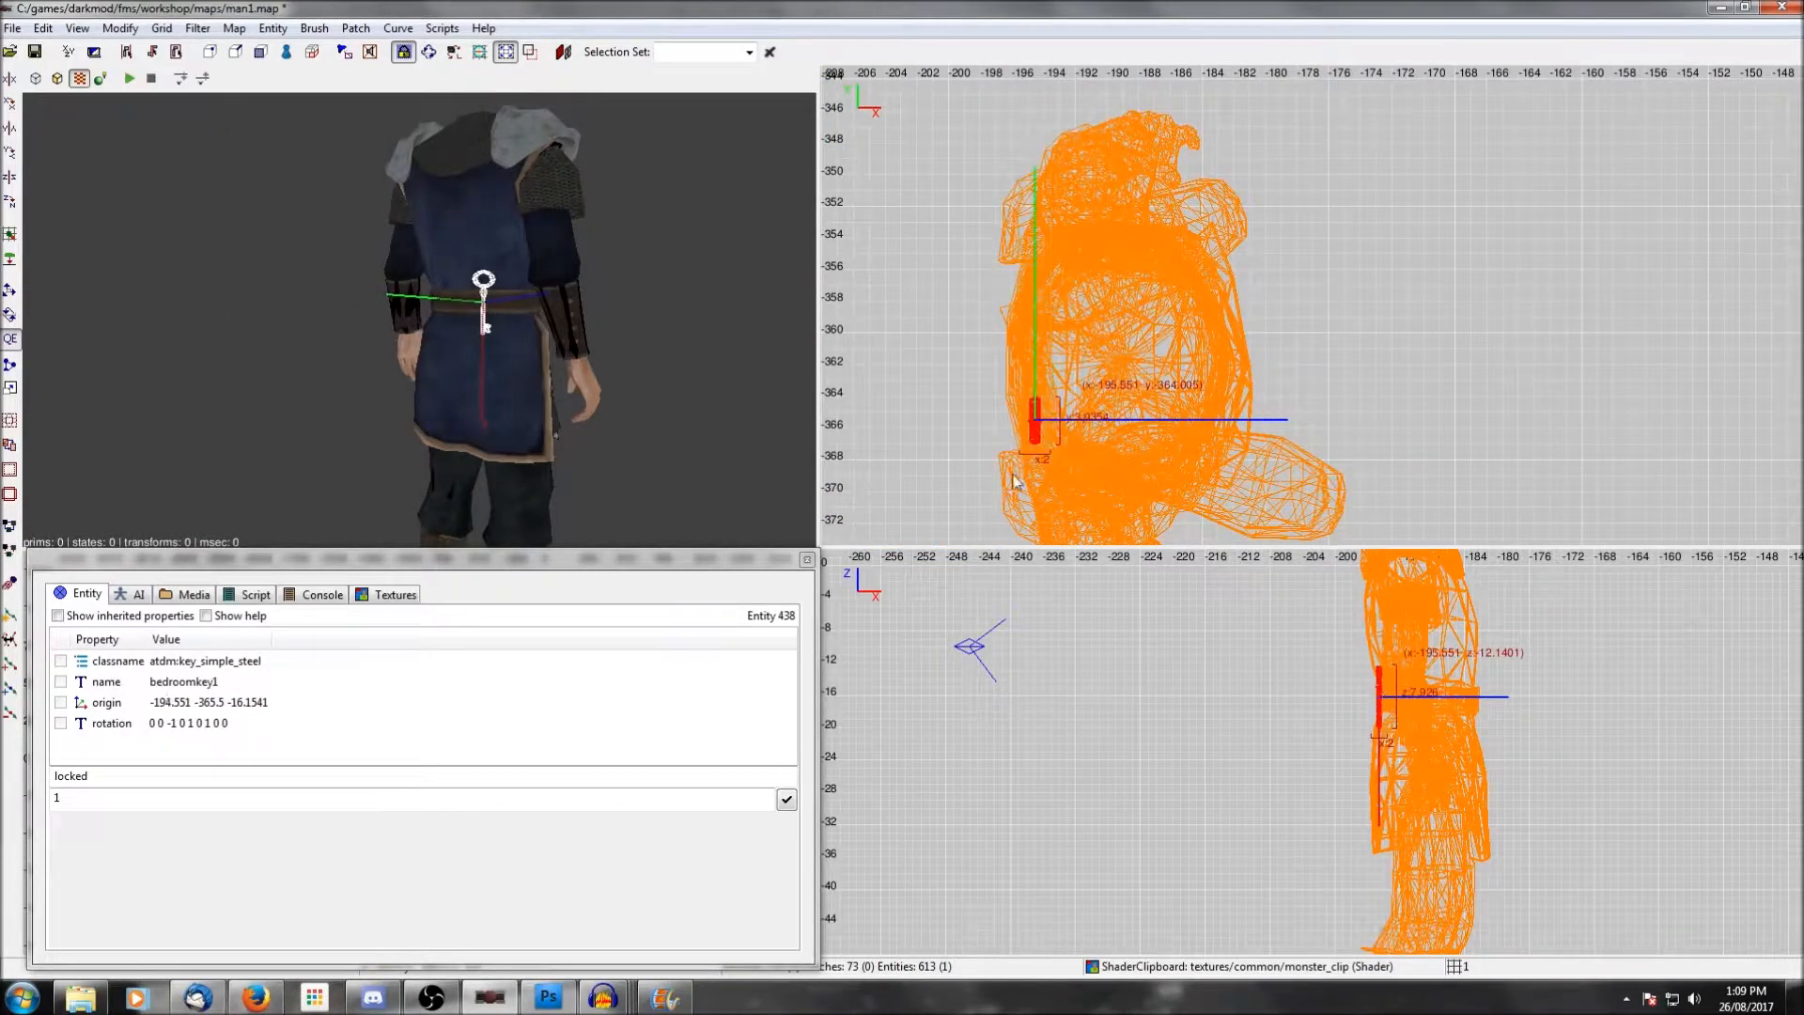
left_click(10, 201)
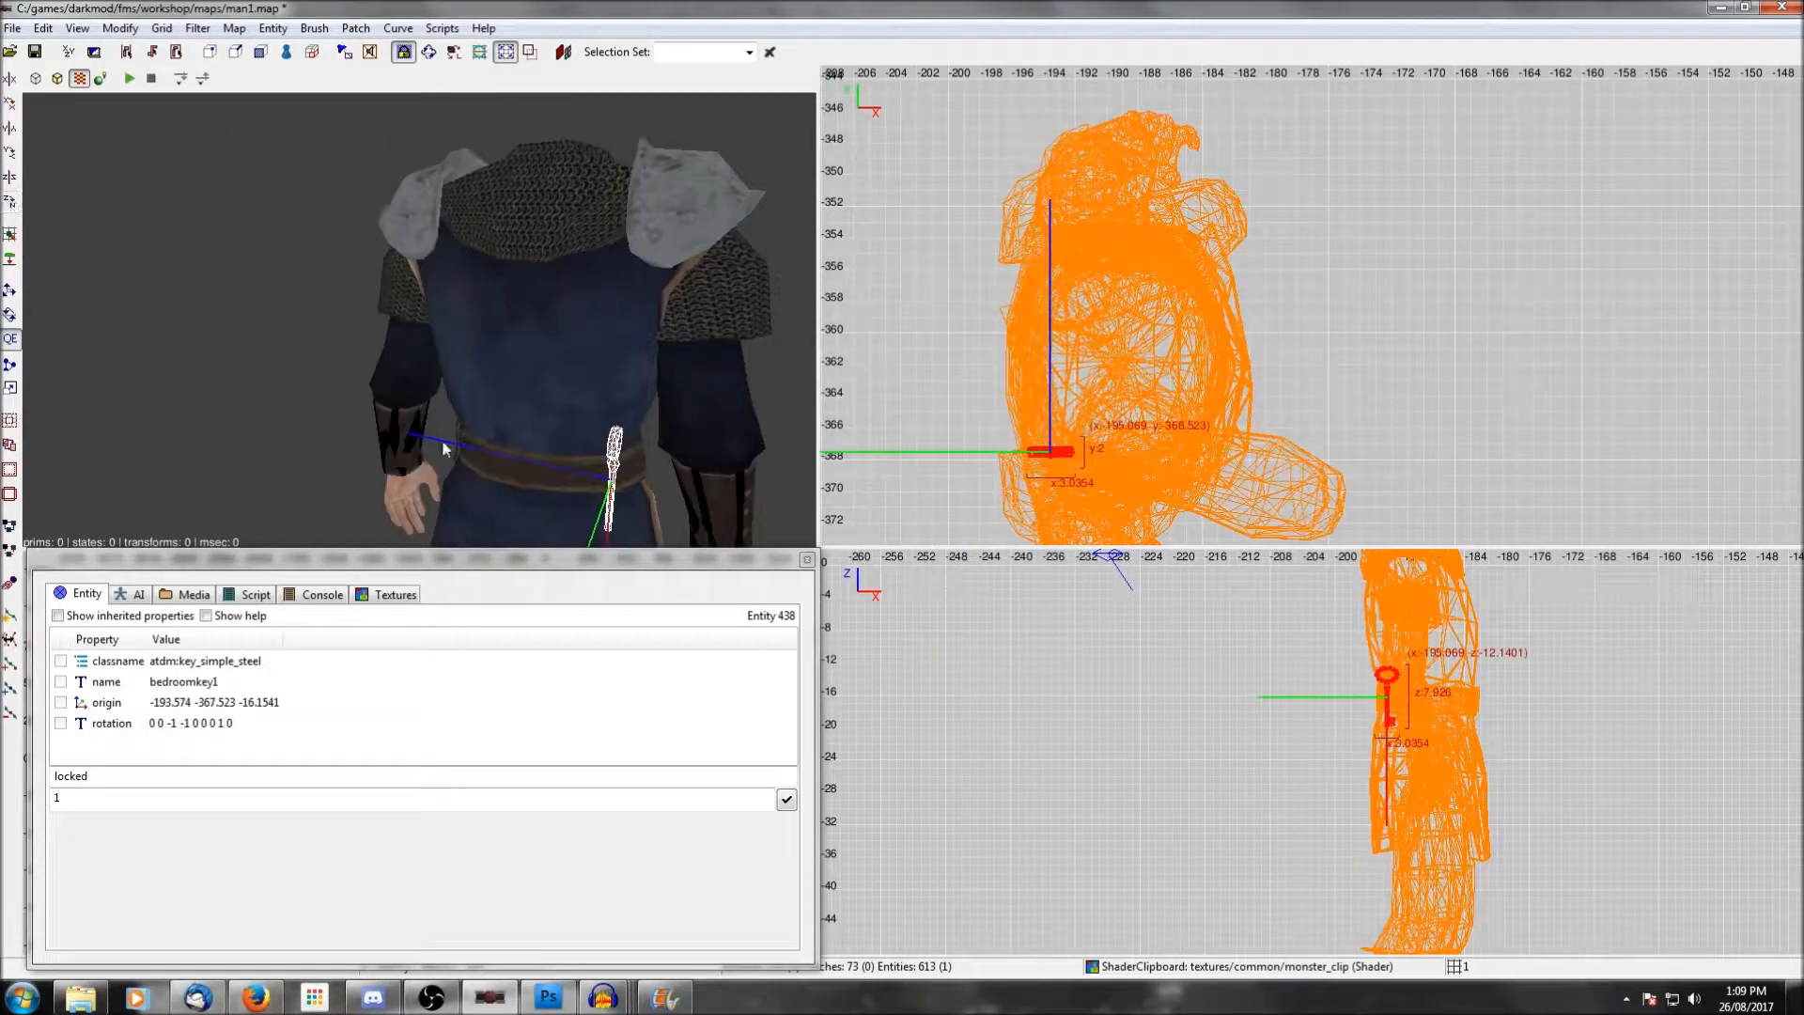
Tilt the key freely so it hangs diagonally from the back of the guard's belt.
left_click(10, 315)
left_click_drag(675, 472, 632, 528)
key("Escape")
right_click(653, 482)
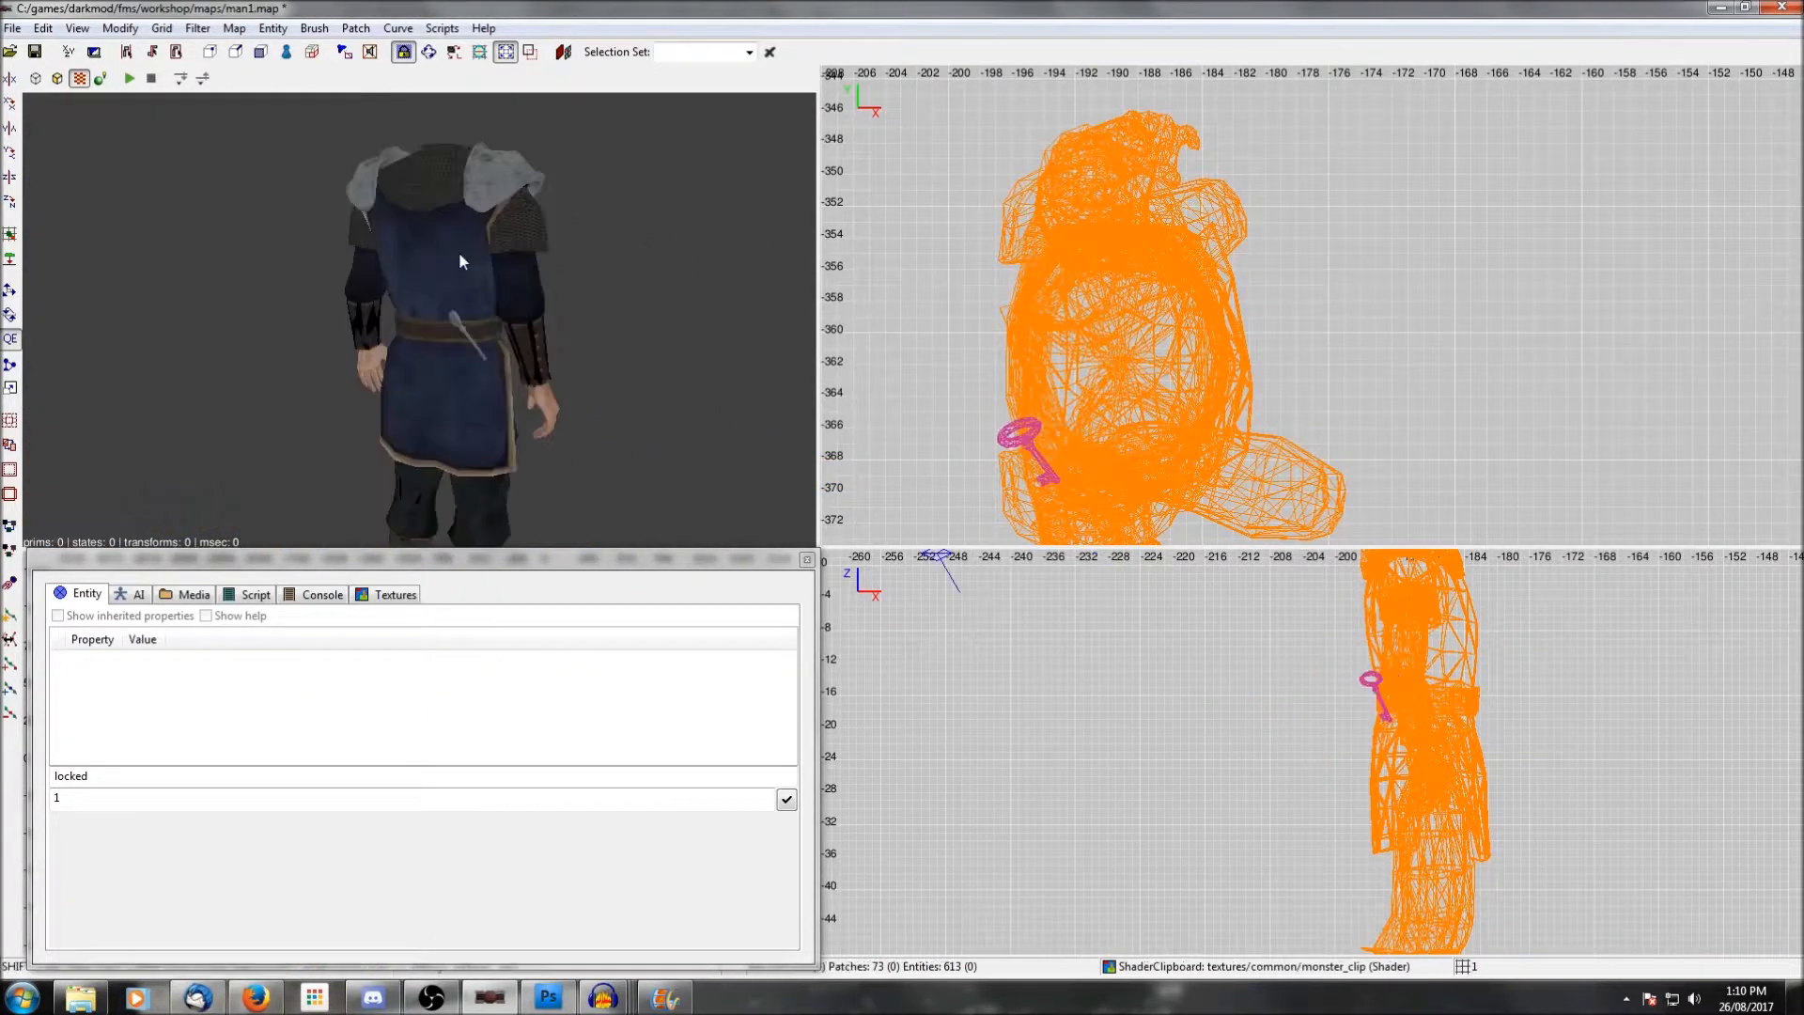
Rename the guard entity as joe.
left_click(459, 254, "shift")
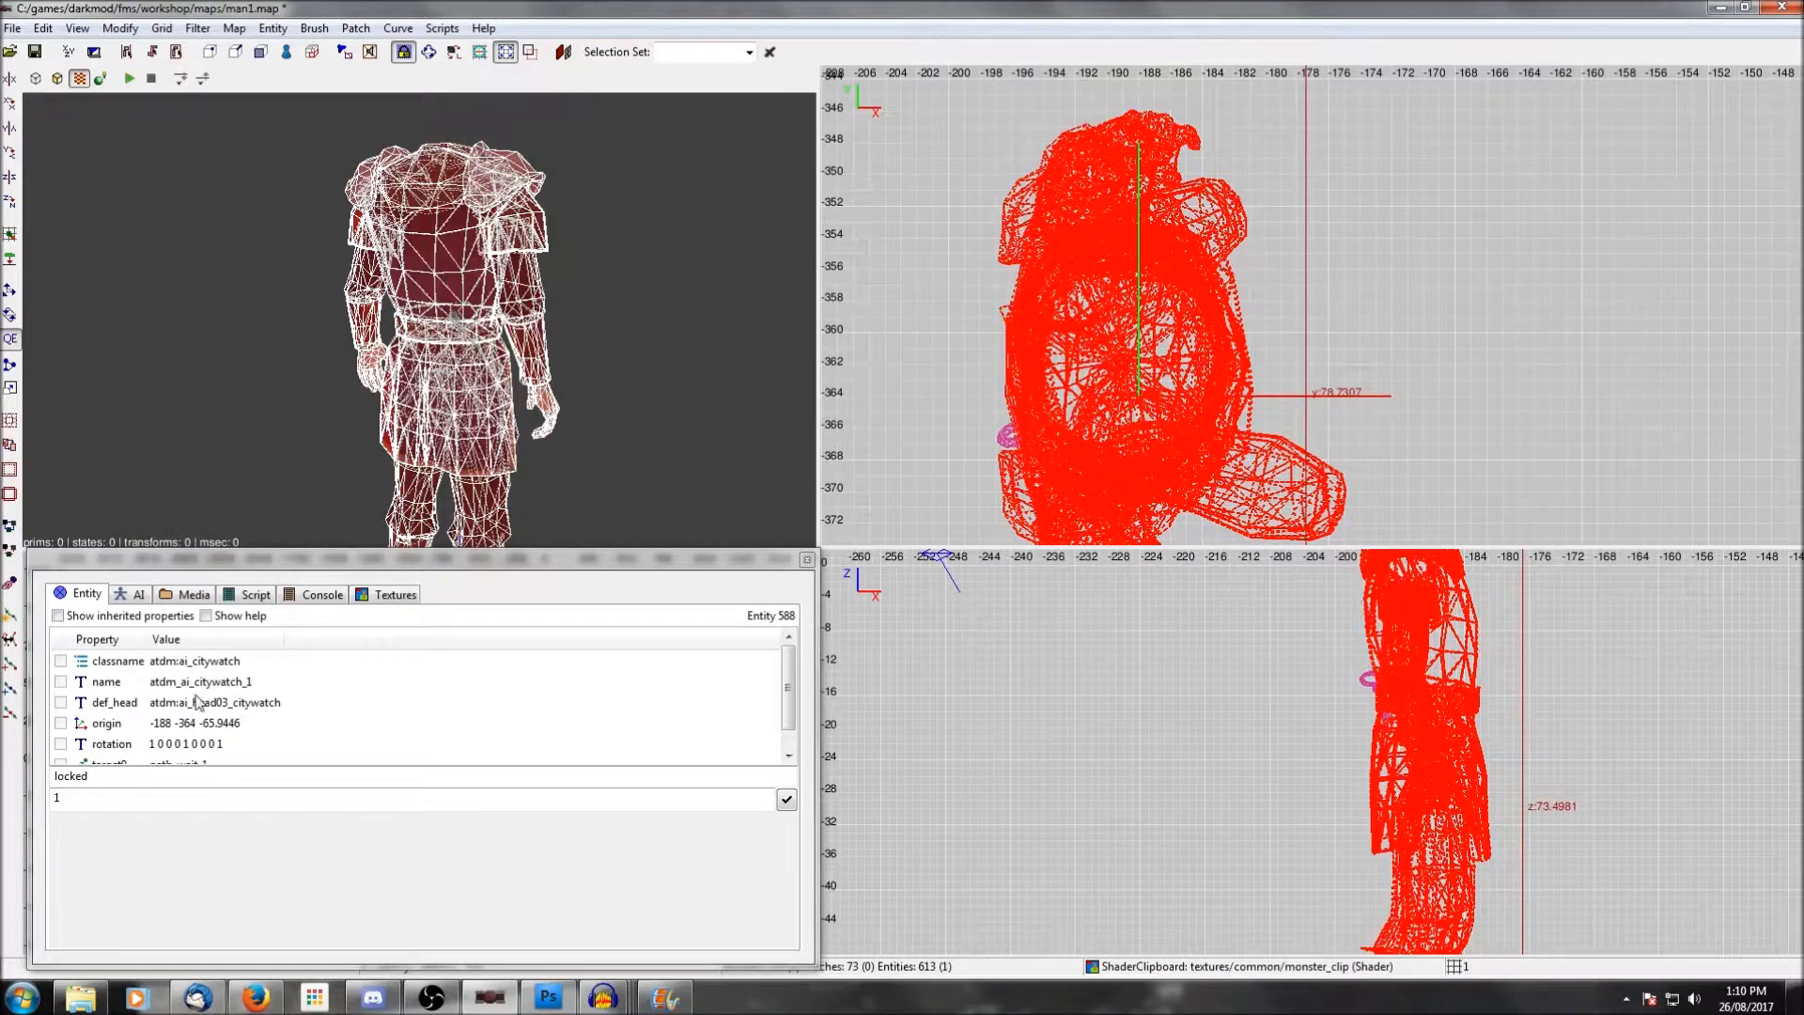
left_click(106, 681)
left_click_drag(162, 798, 27, 797)
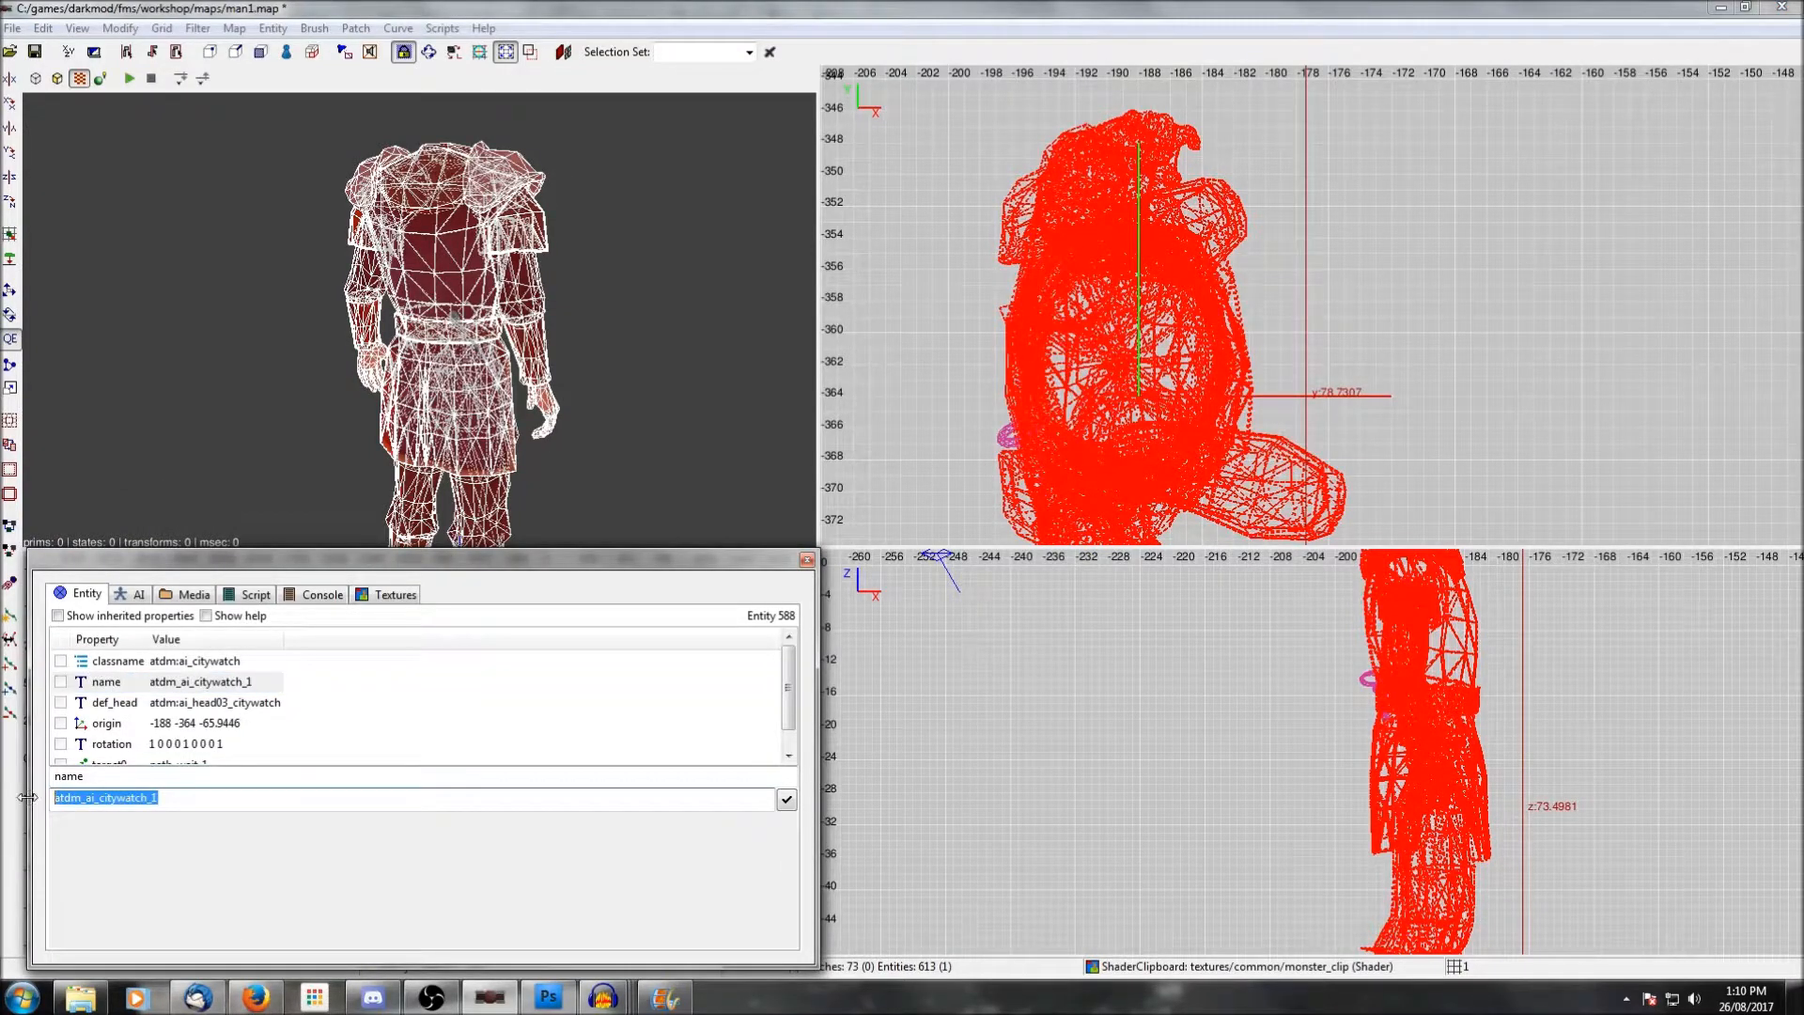
type("joe")
key("Return")
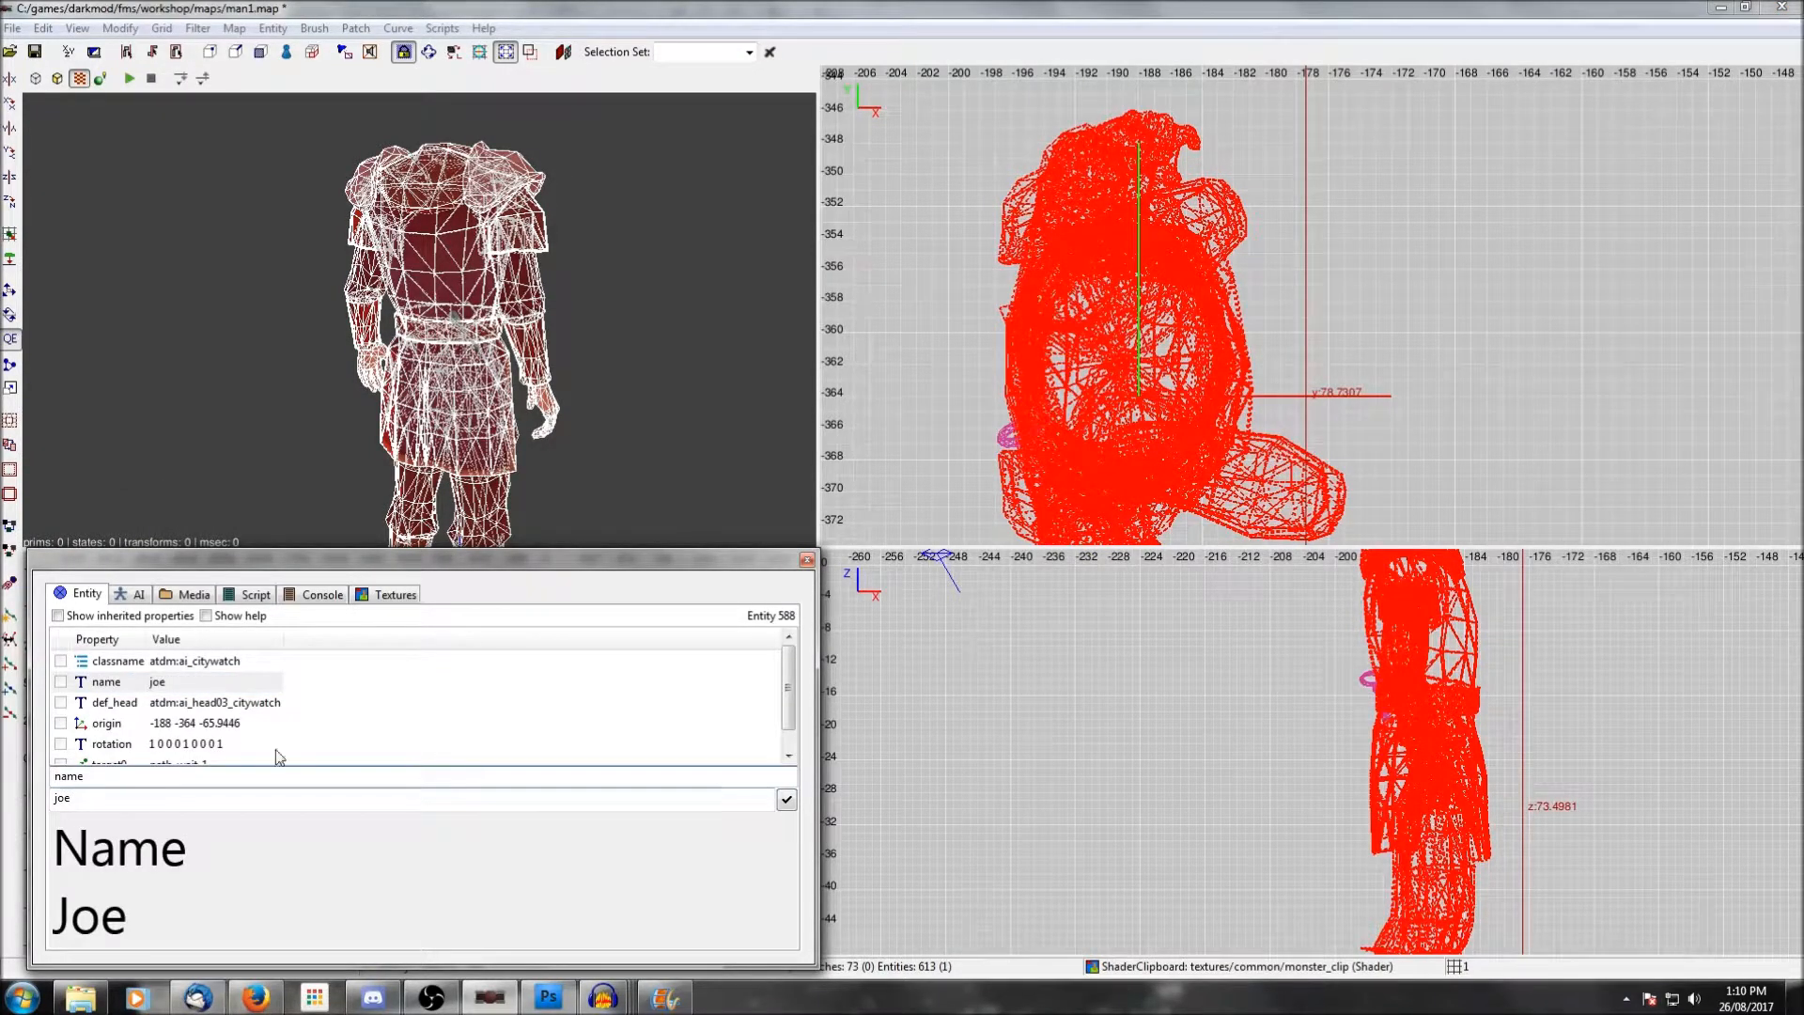
key("Escape")
Bind the bedroom key to the guard by adding a bind property with the value joe.
left_click(458, 324)
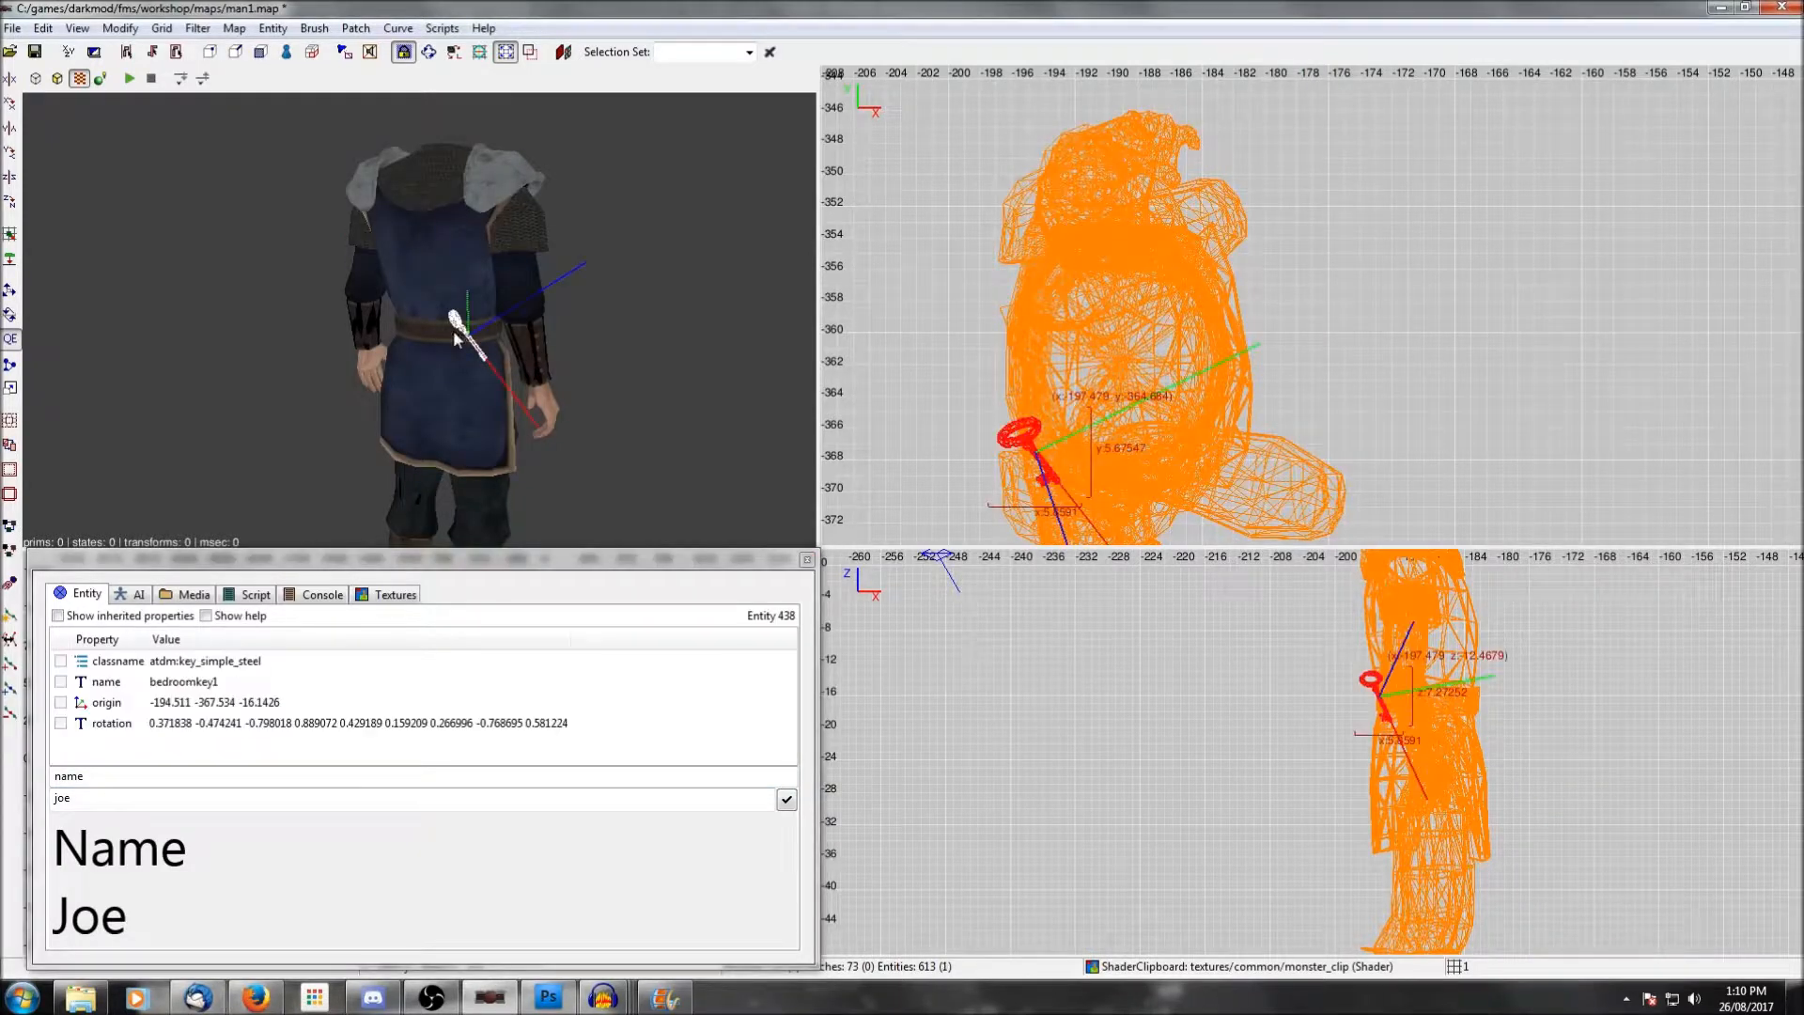
left_click(53, 785)
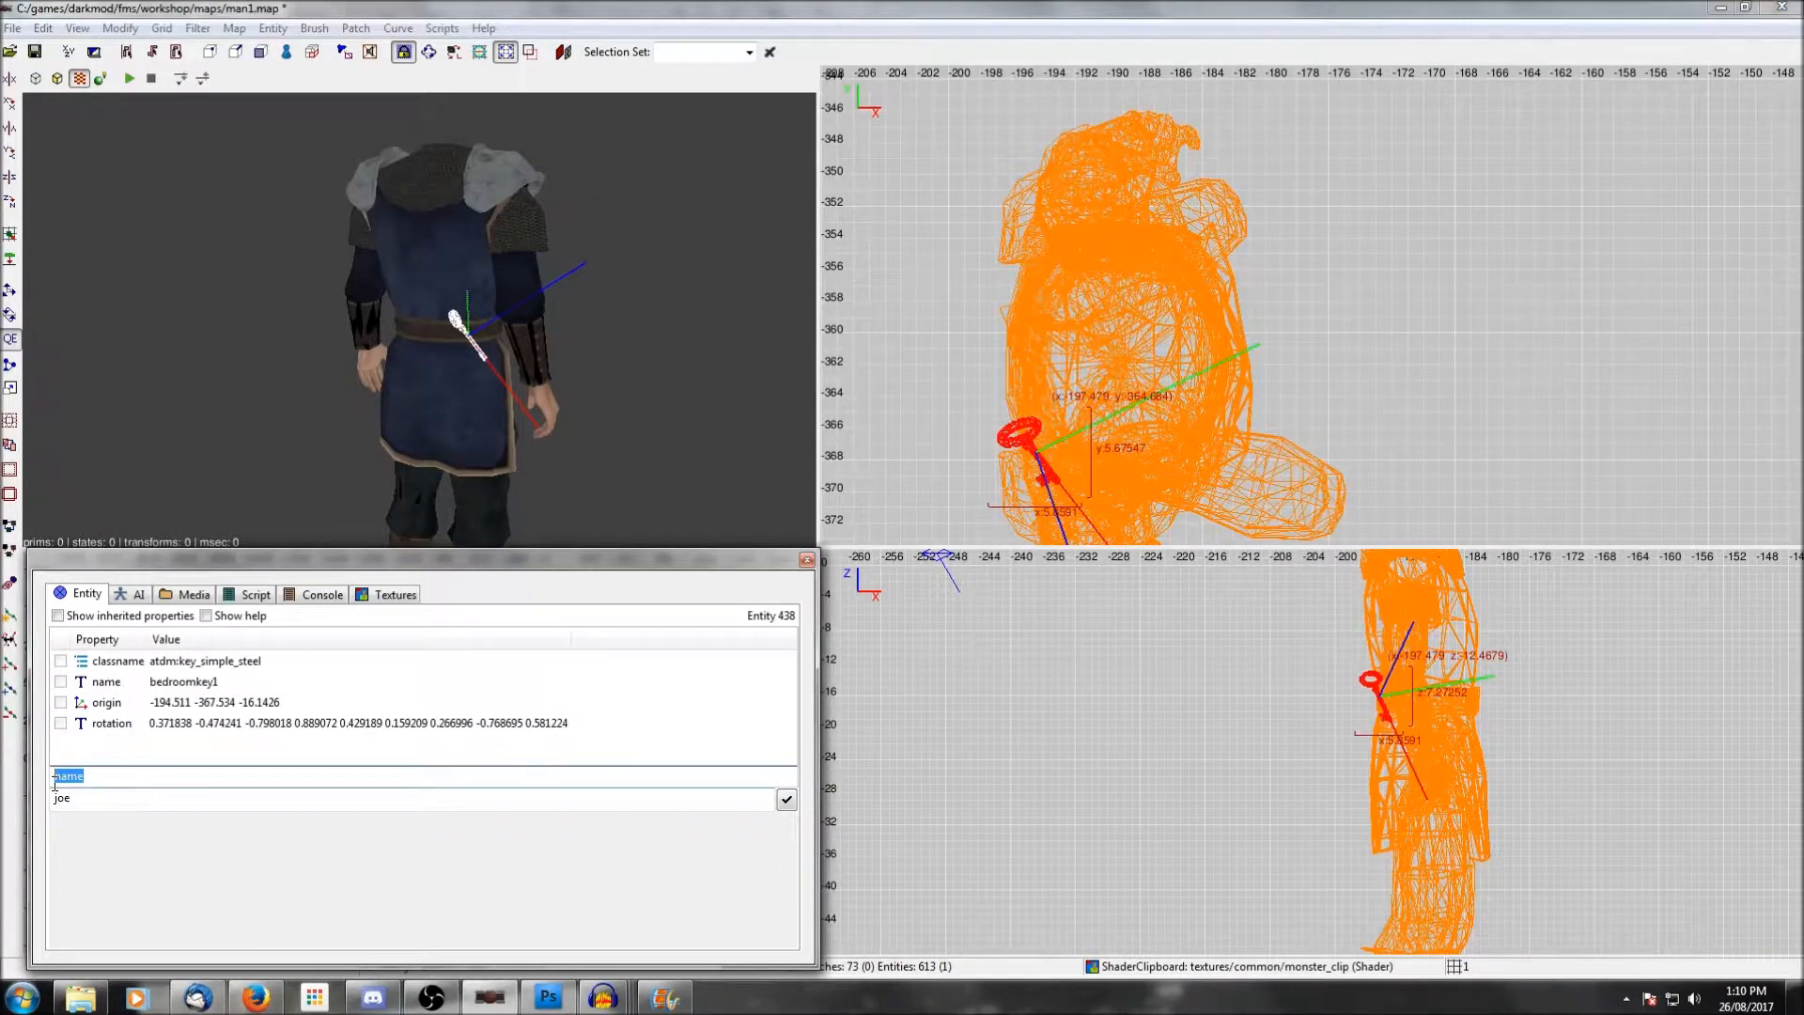
type("bind")
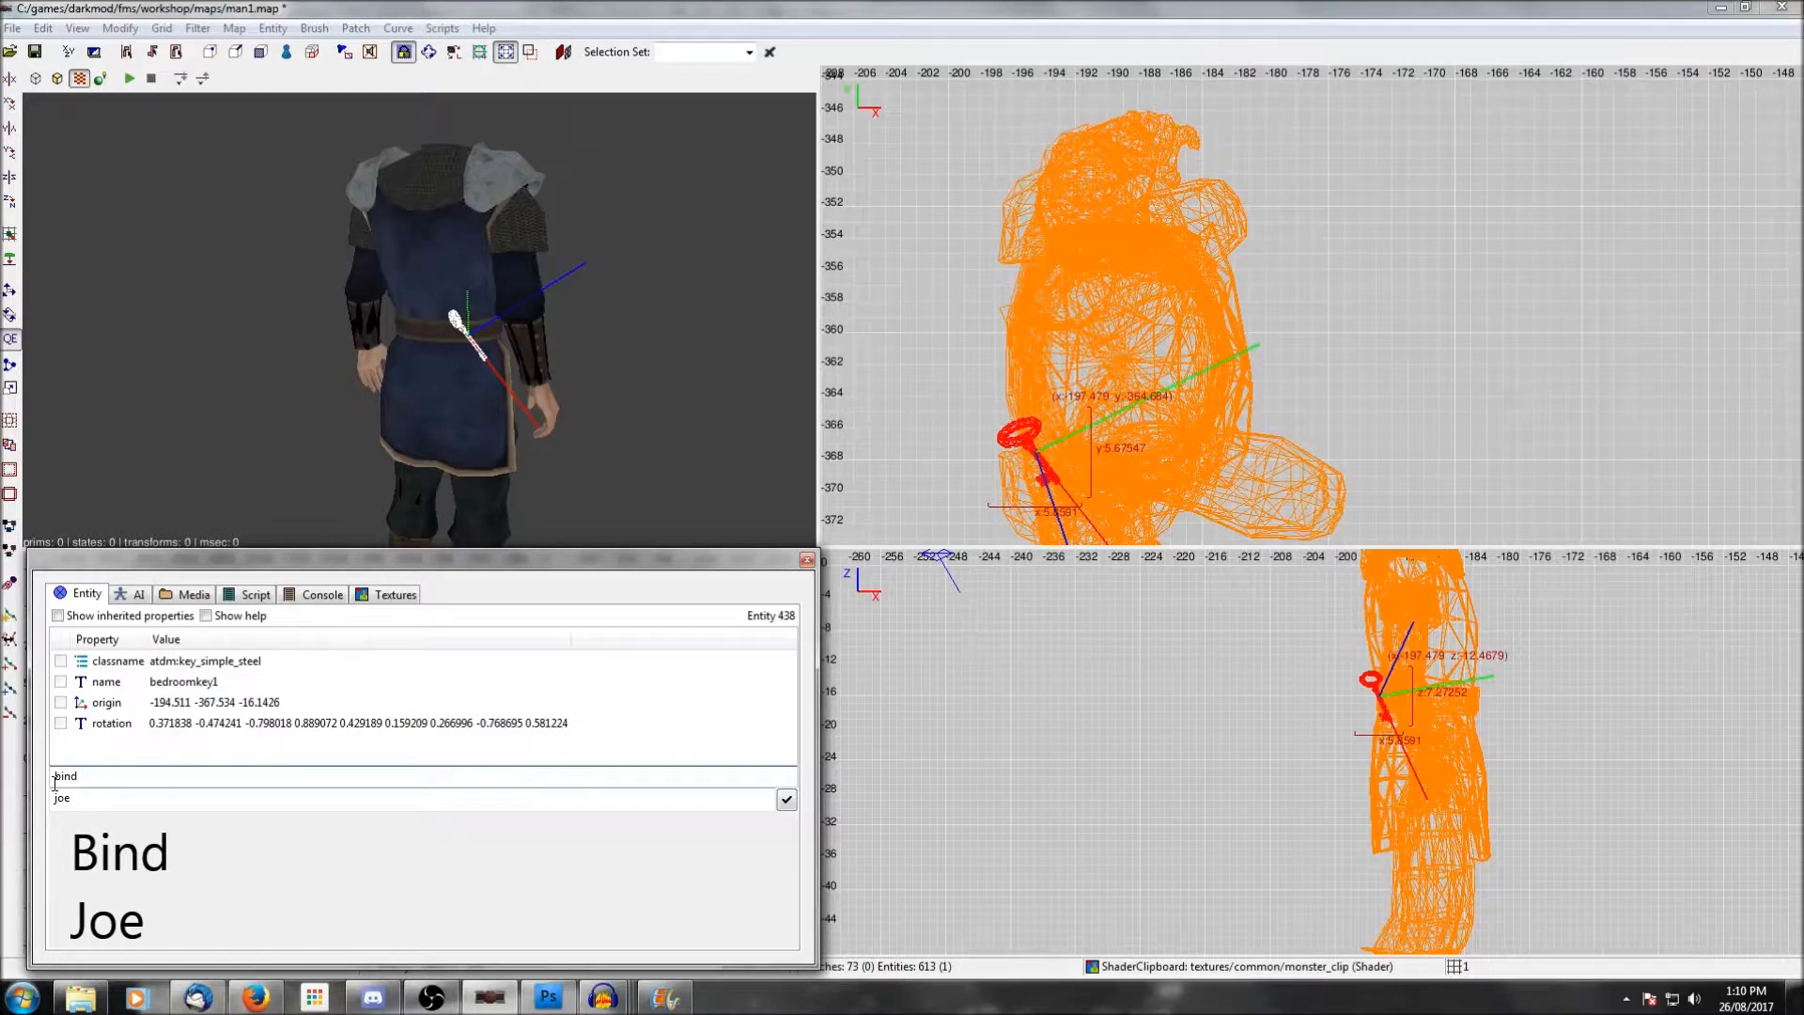
key("Return")
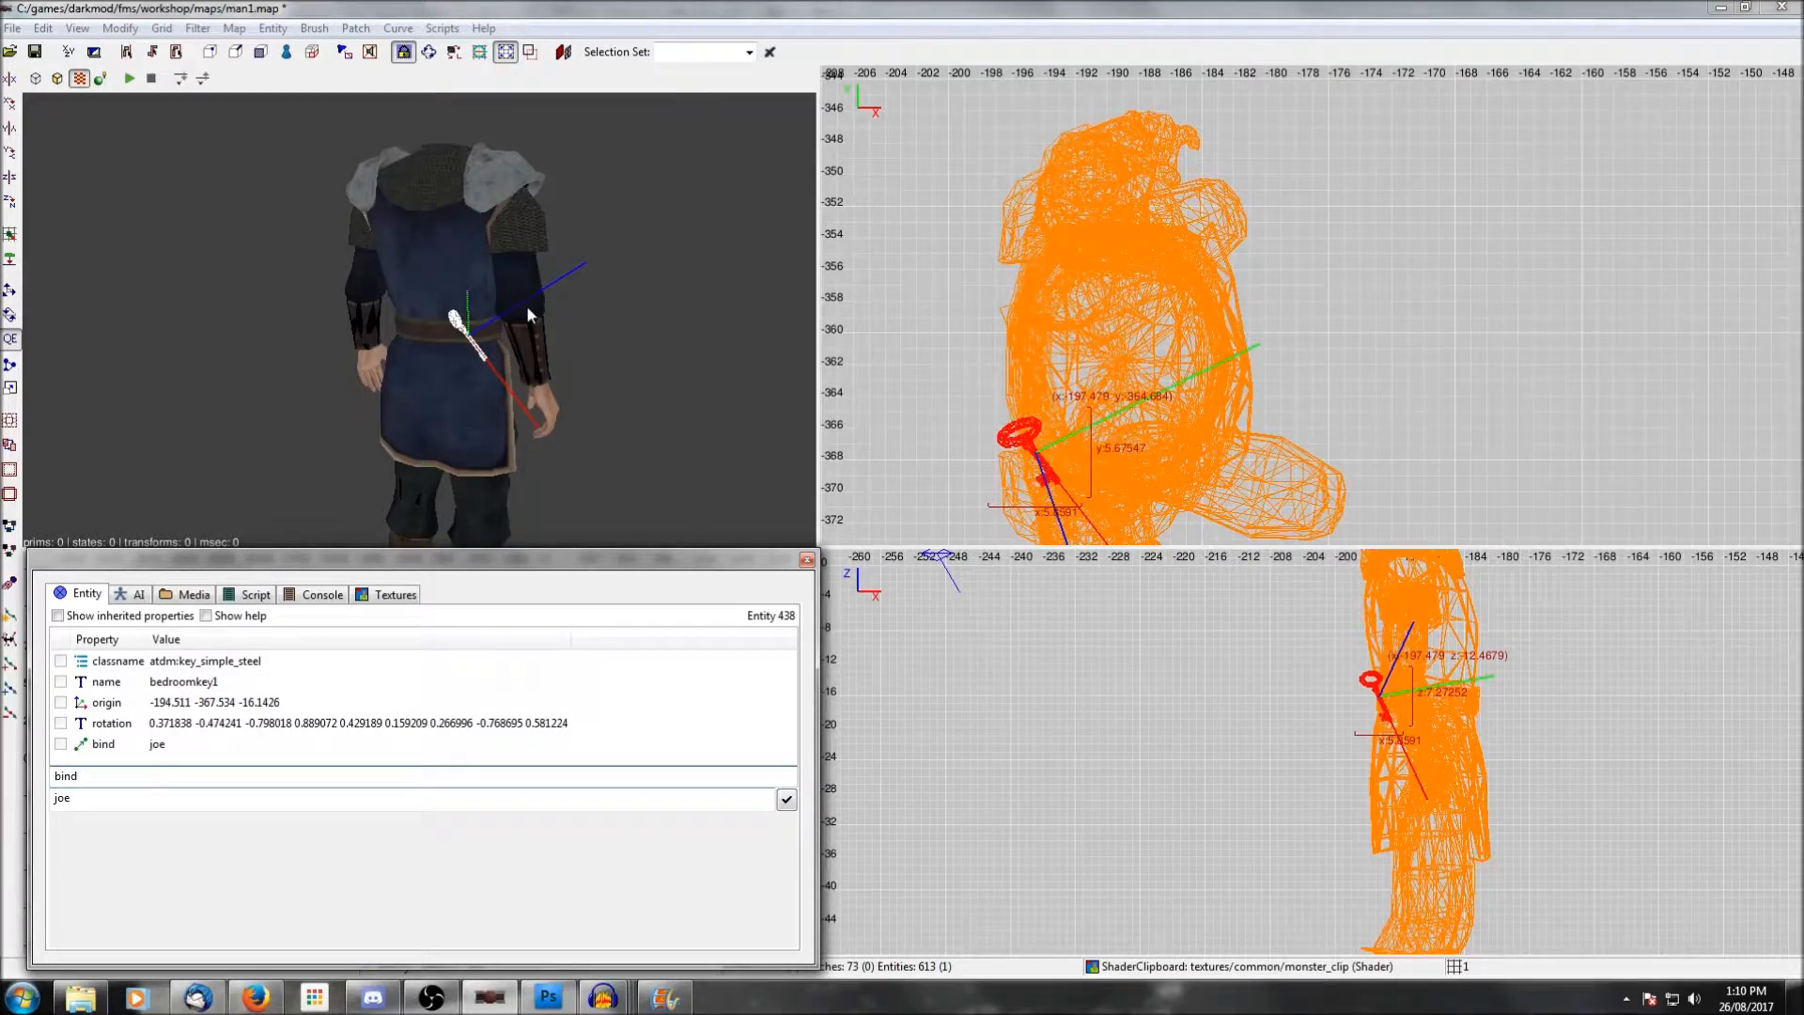
key("Escape")
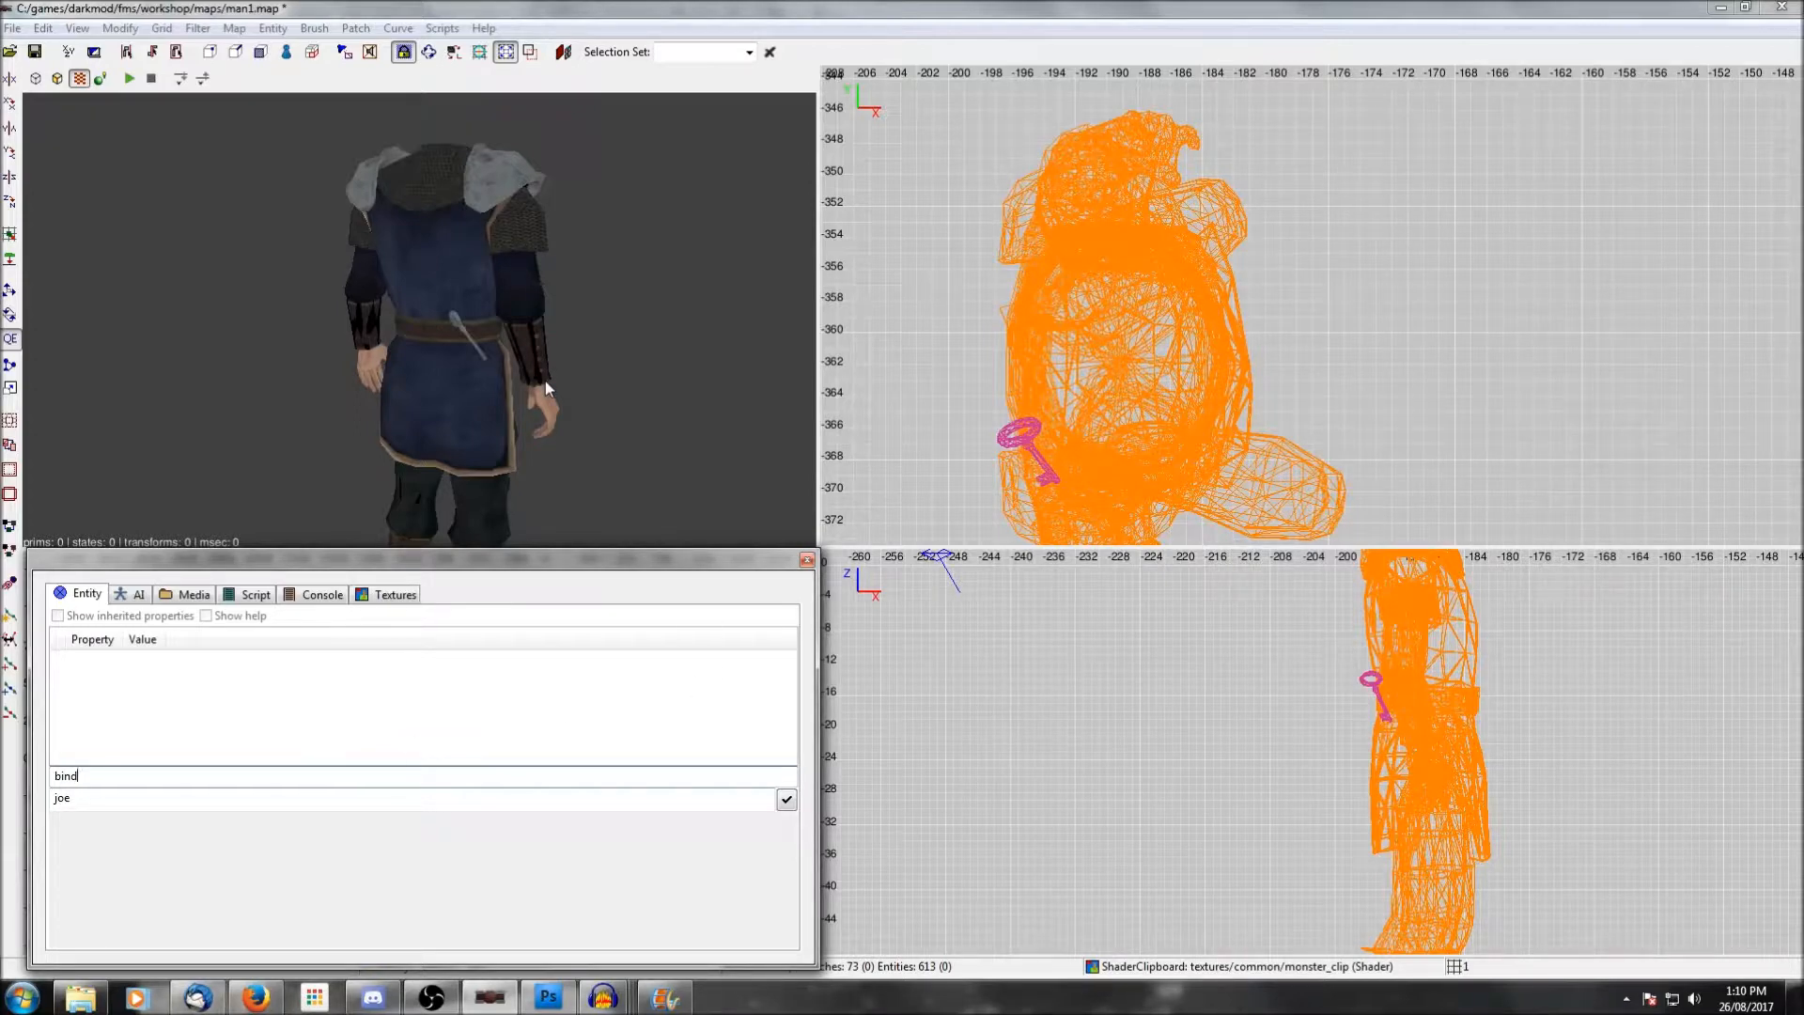
Attach the bedroom key to the guard's hips by adding a bindtojoint property with the value hips.
left_click(103, 797)
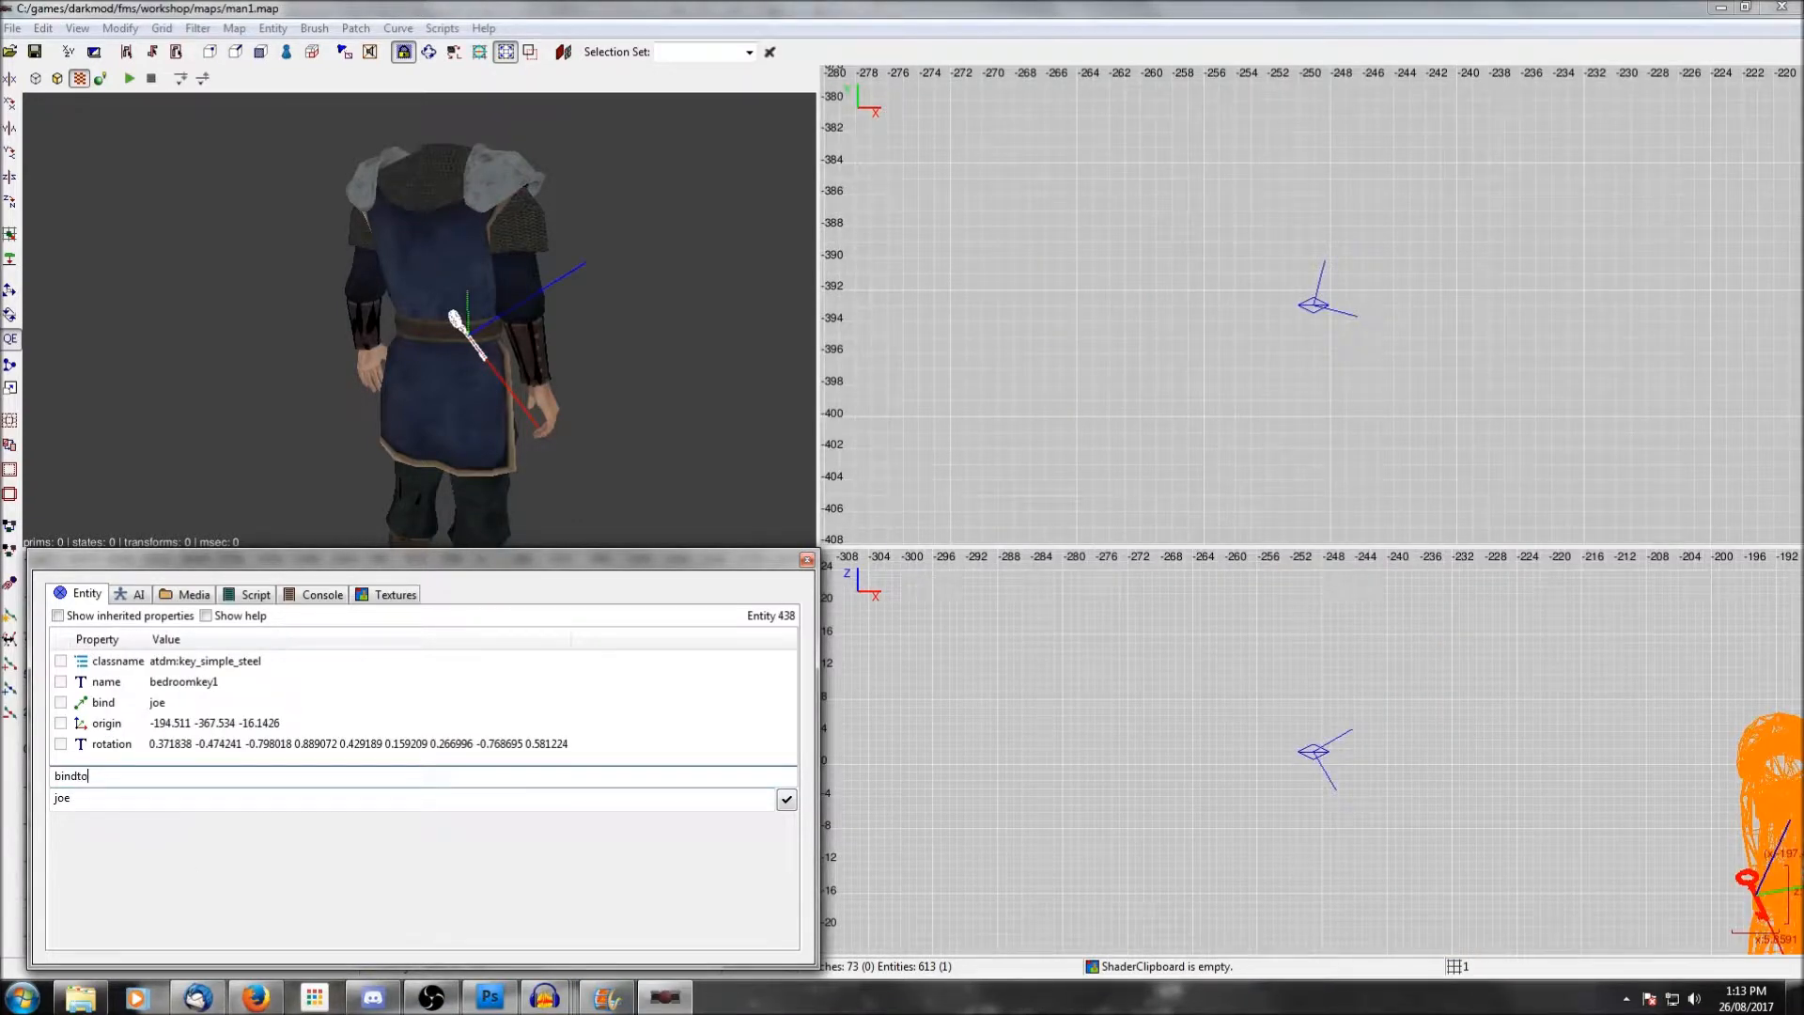
key("Tab")
type("hips")
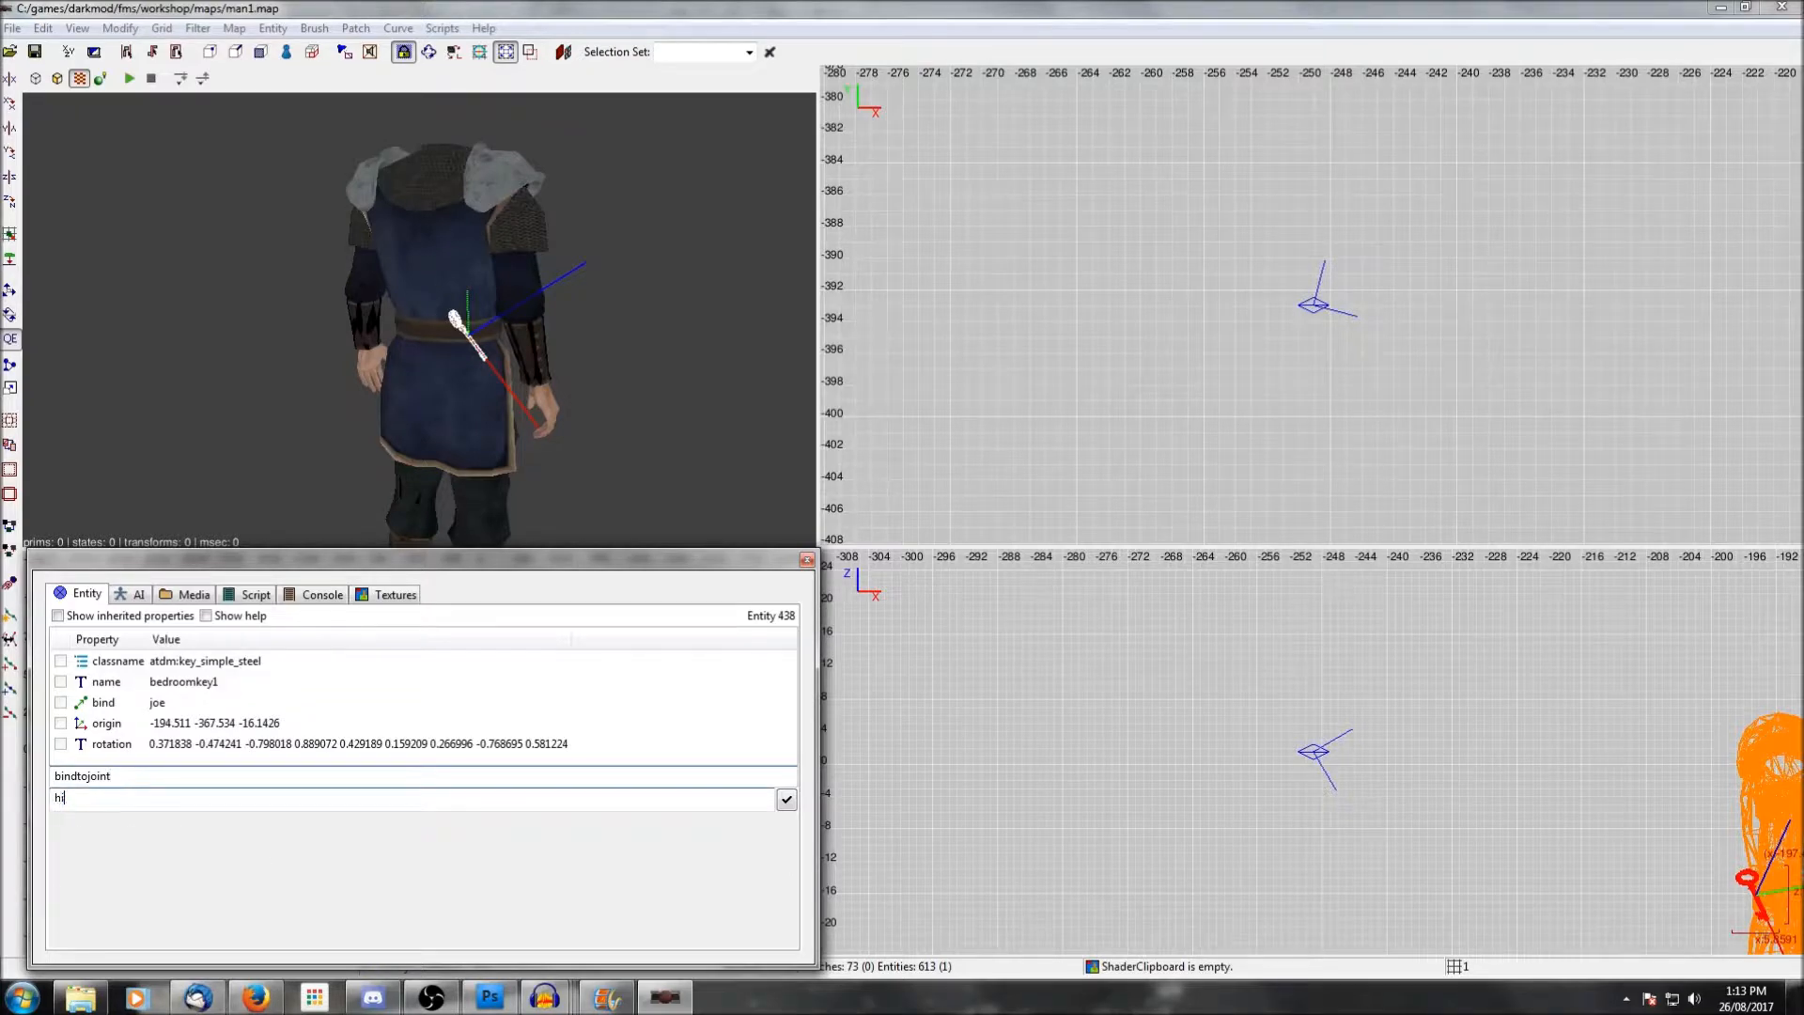
left_click(786, 799)
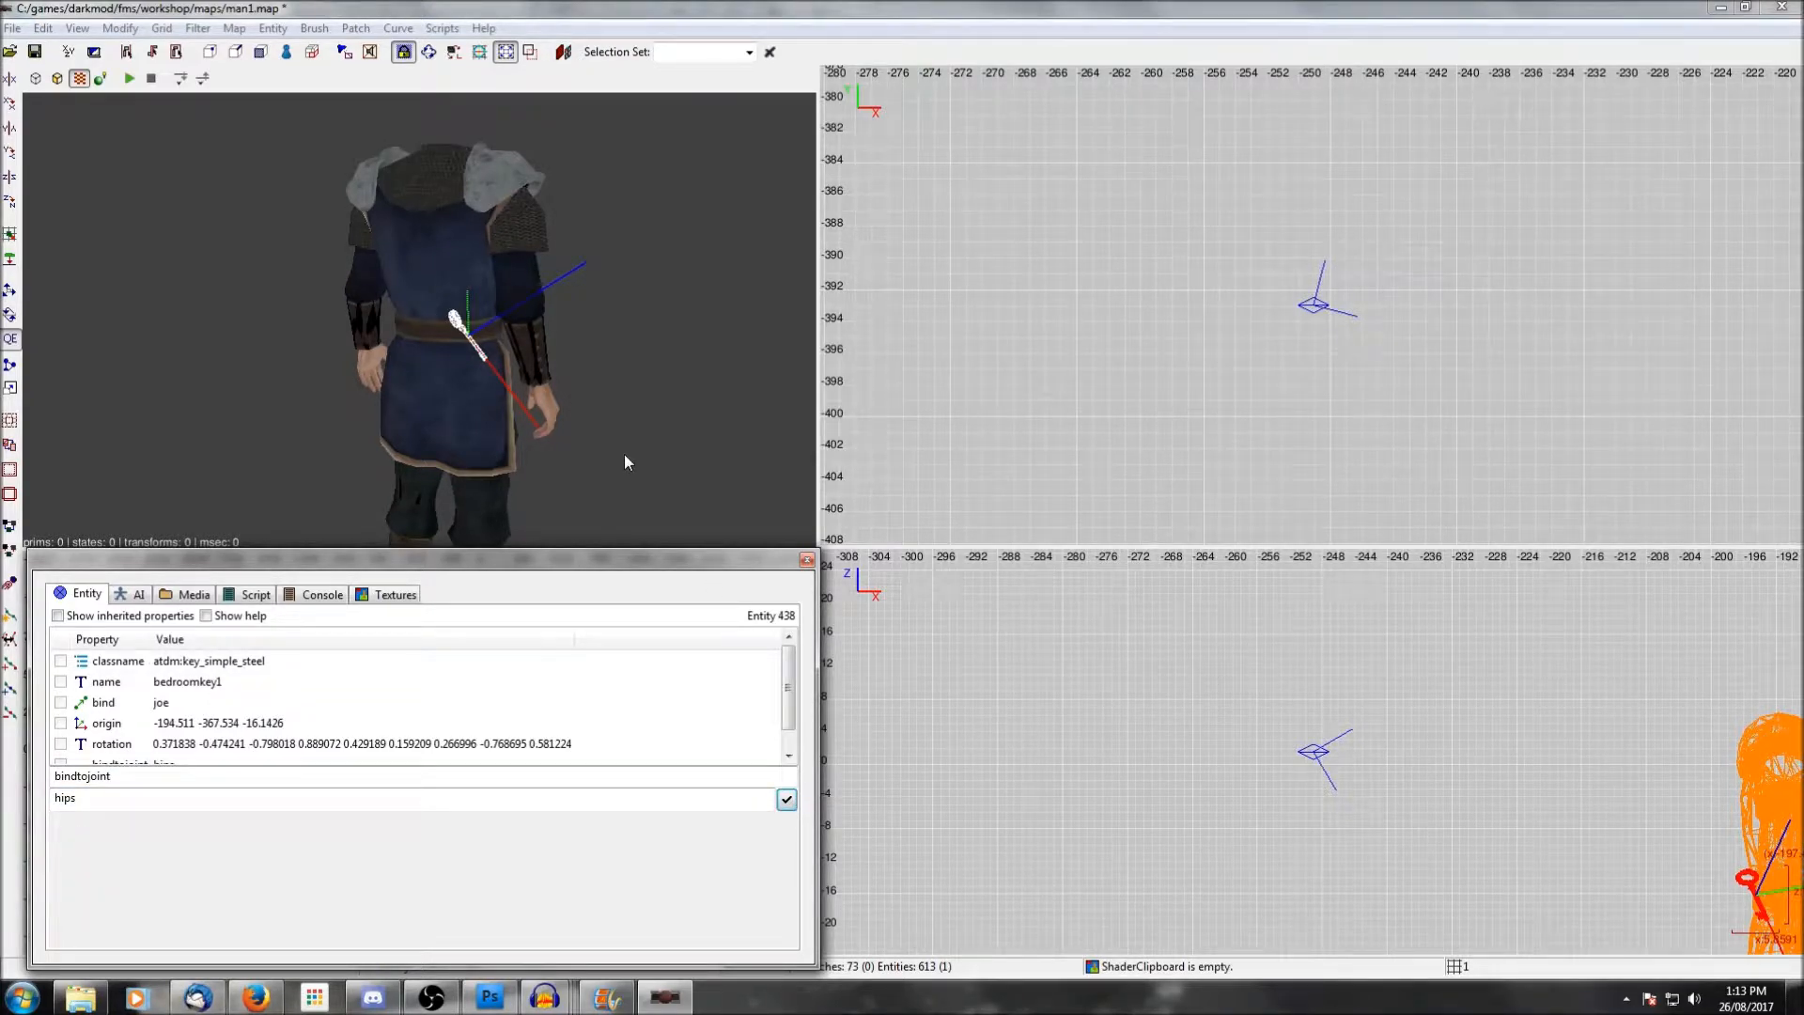
key("Escape")
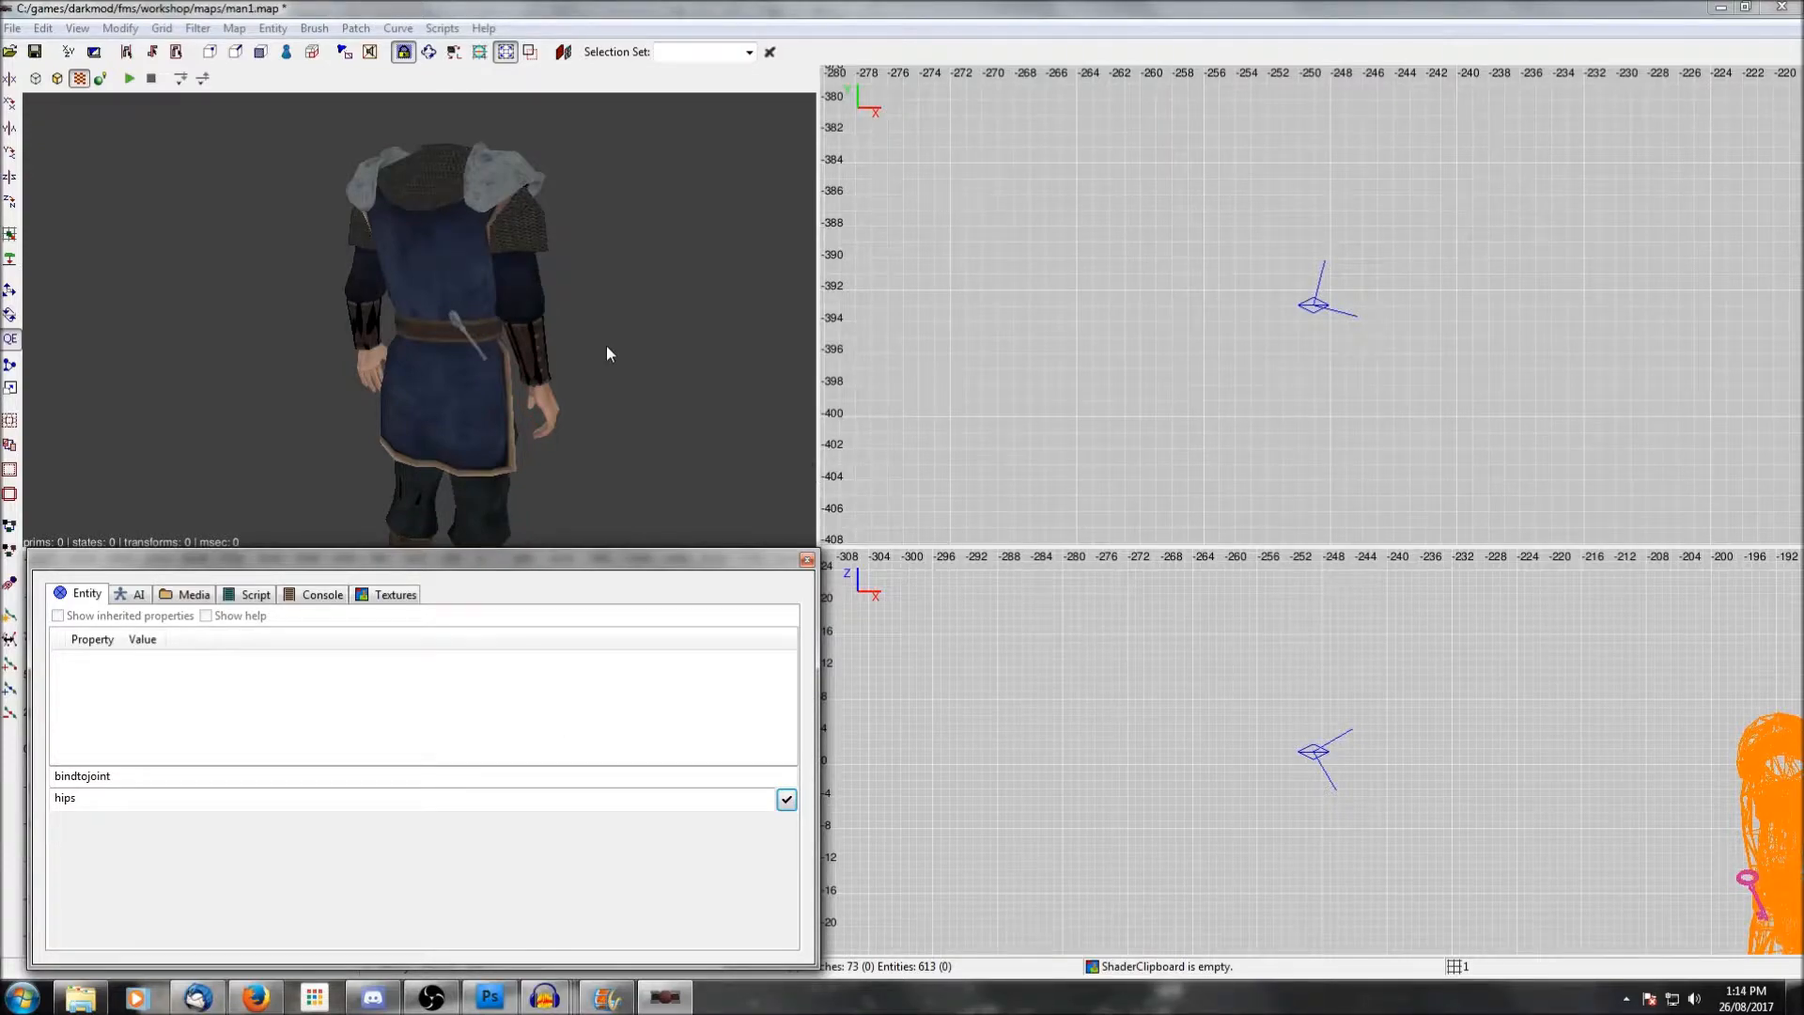
Unhide the rest of the map and check the entity name of the locked door behind the guard.
left_click(409, 235)
key("shift+h")
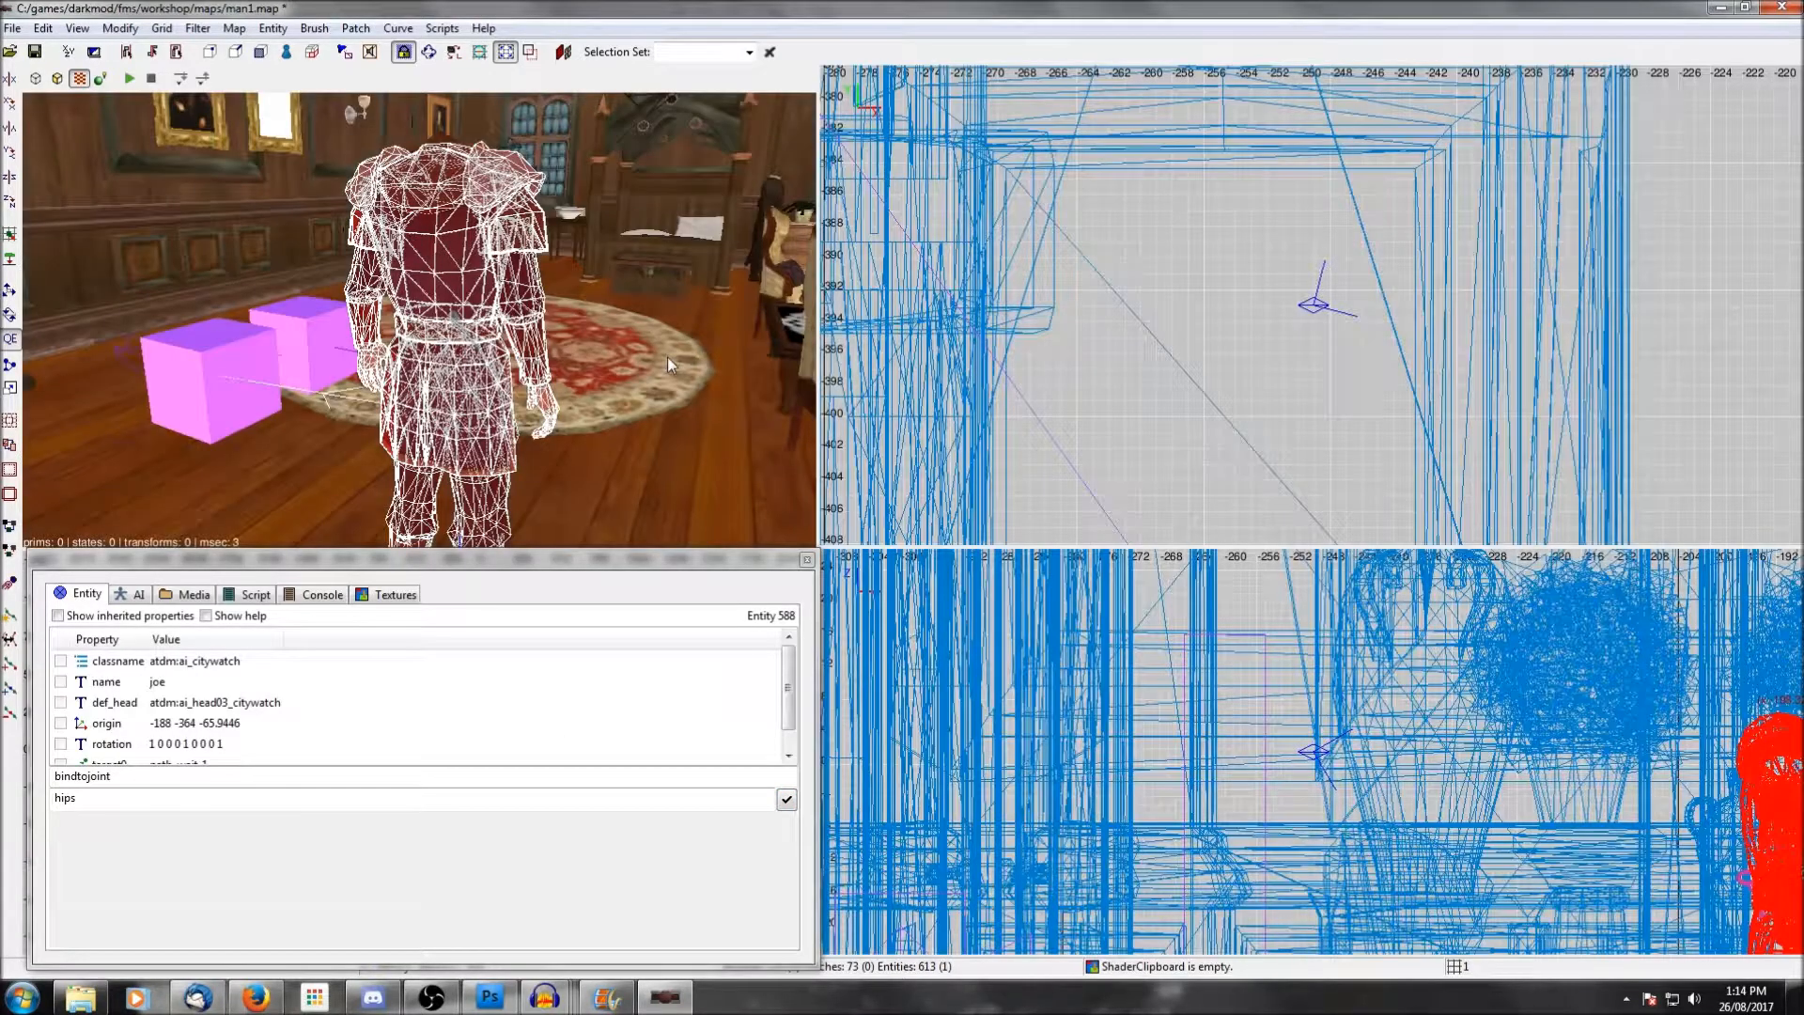
right_click(667, 357)
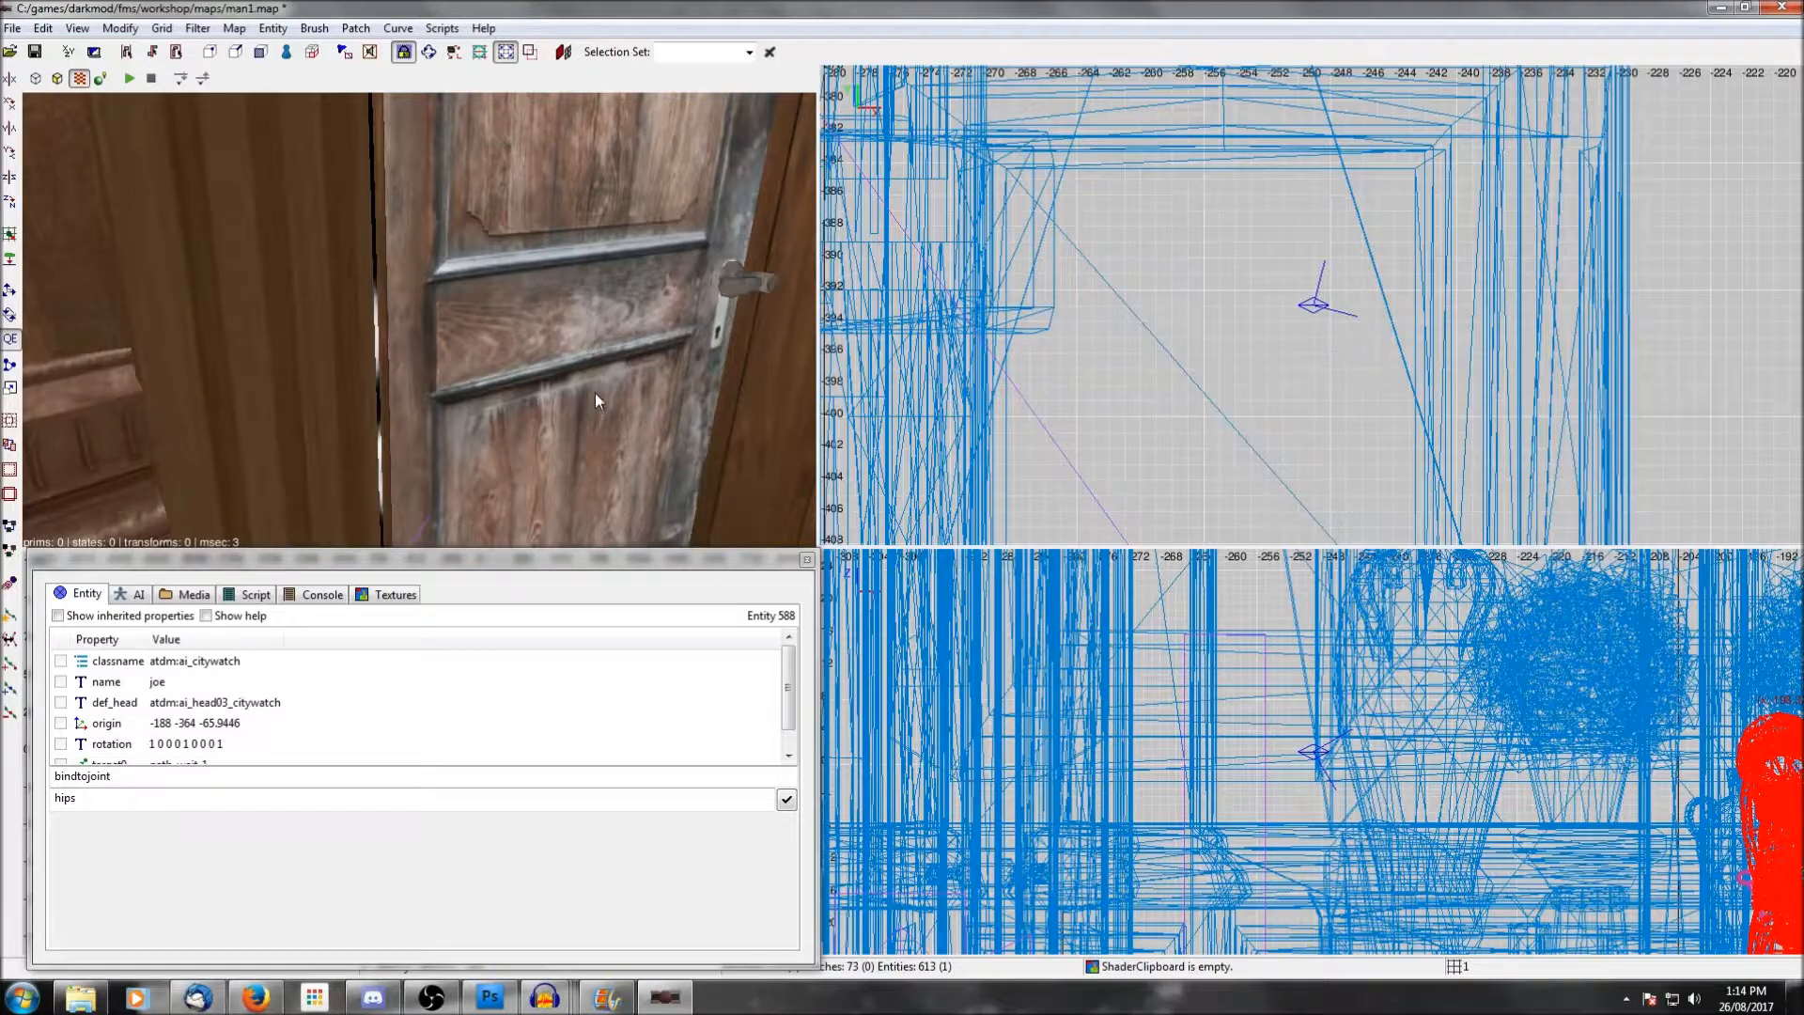
right_click(594, 392)
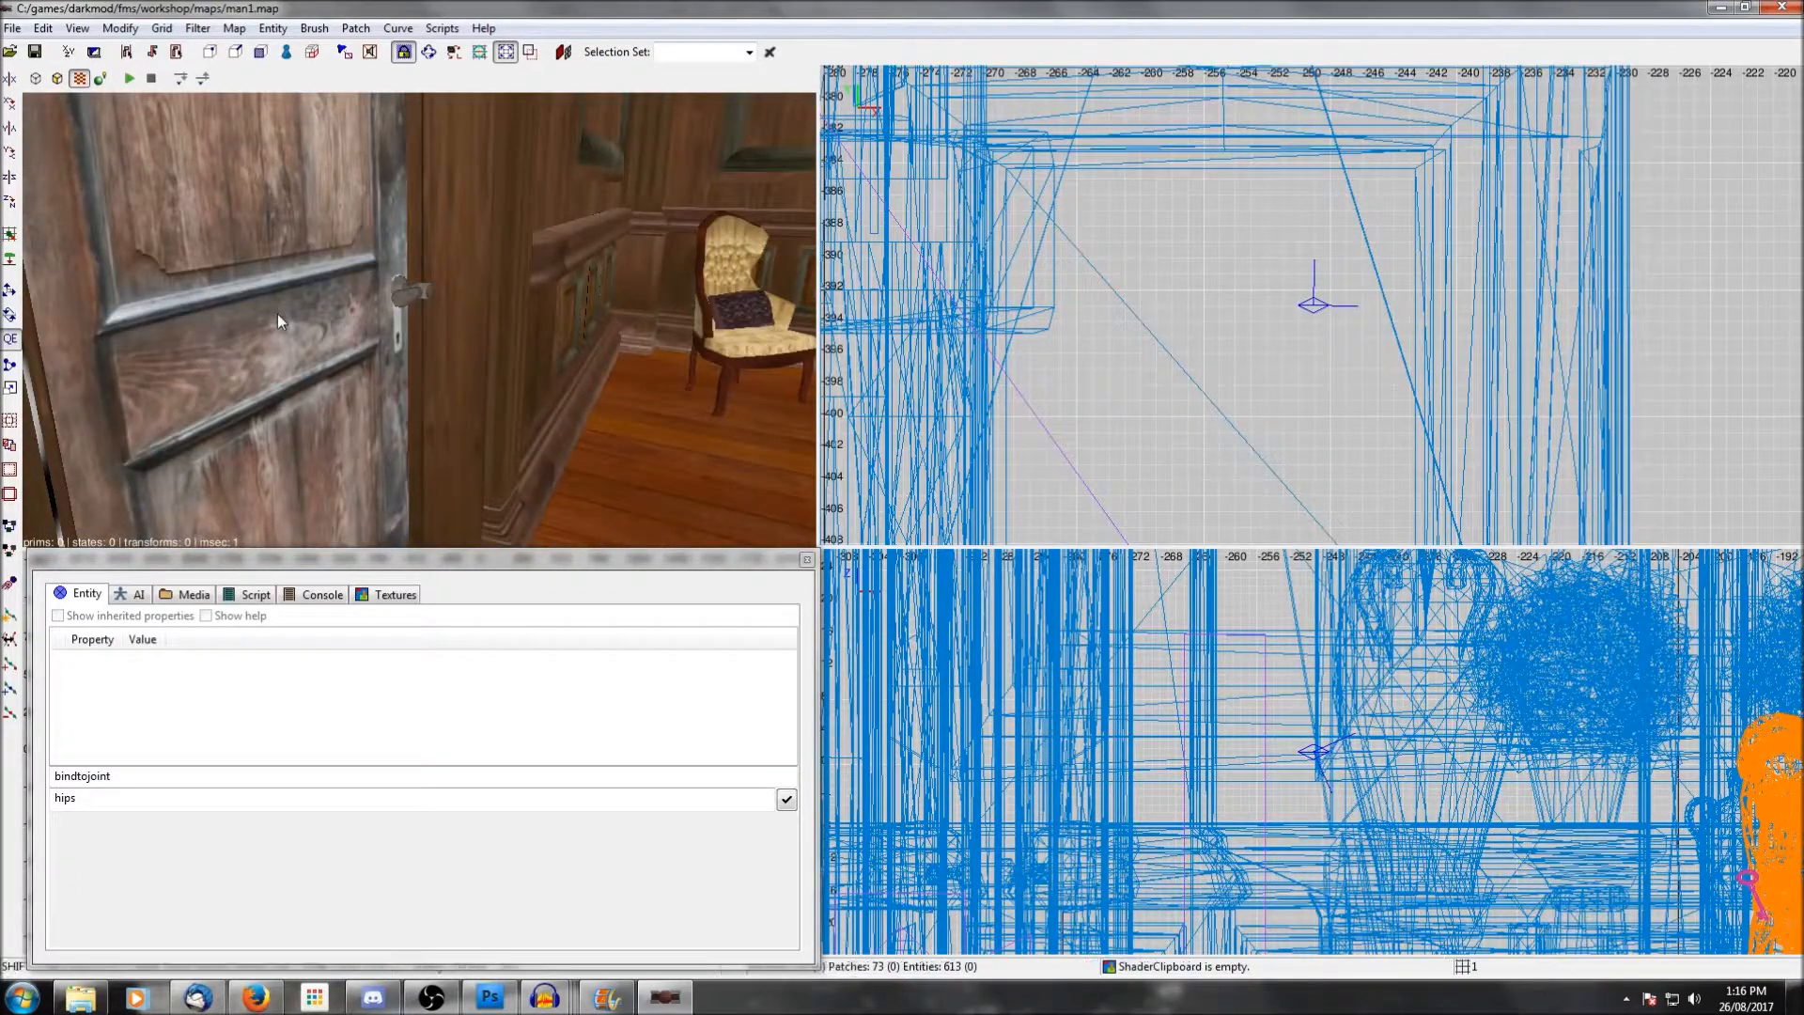
left_click(279, 314, "shift")
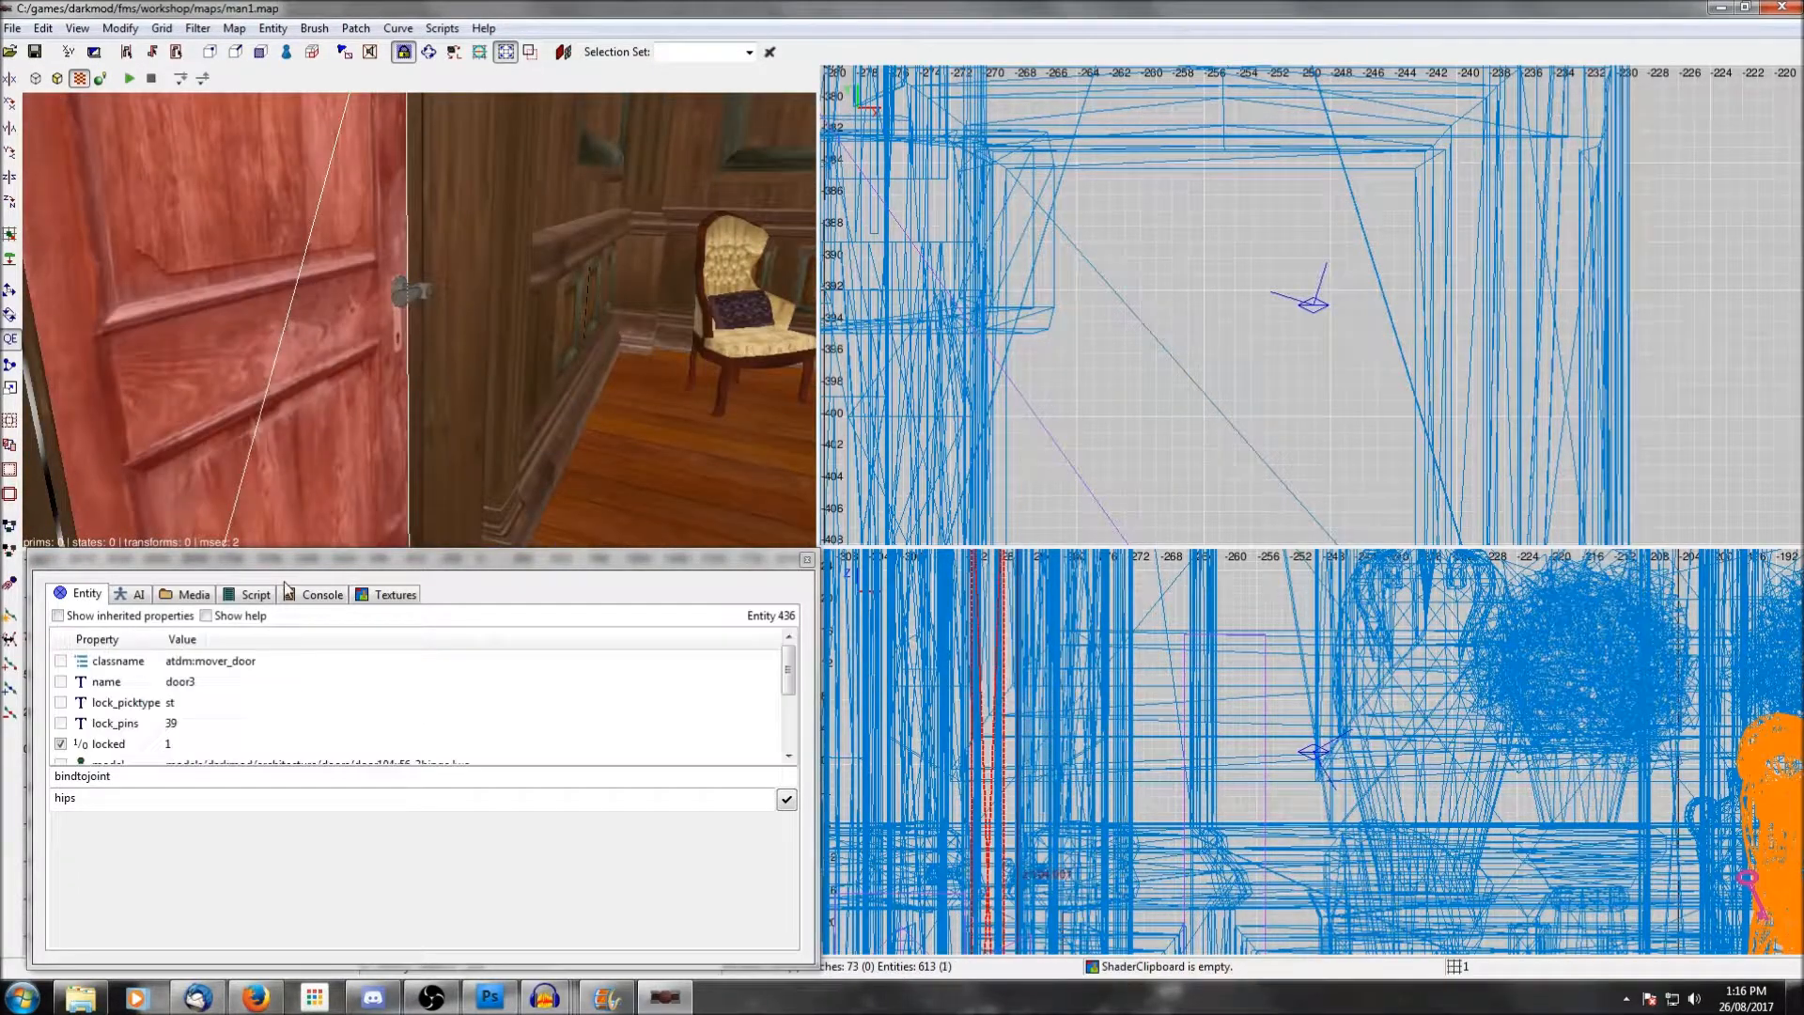
key("Escape")
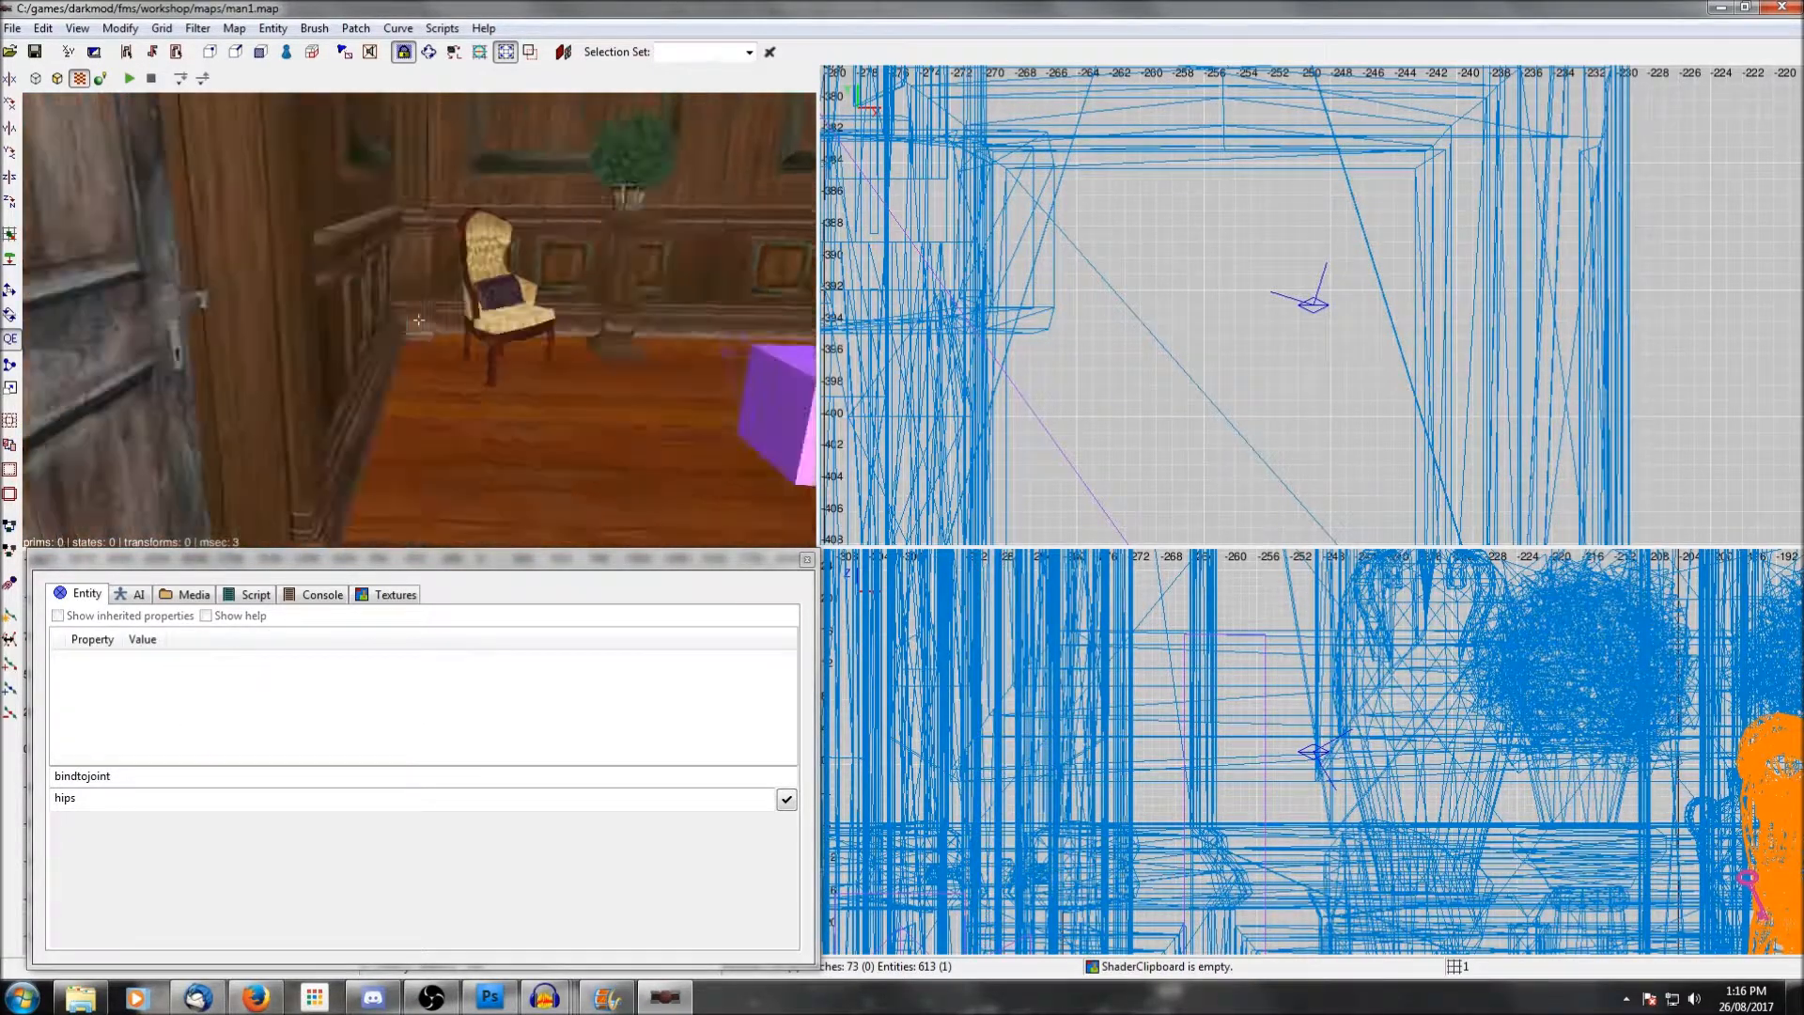
Let the guard unlock the door by adding a can_unlock property with the value door3, and save the map.
left_click(387, 357, "shift")
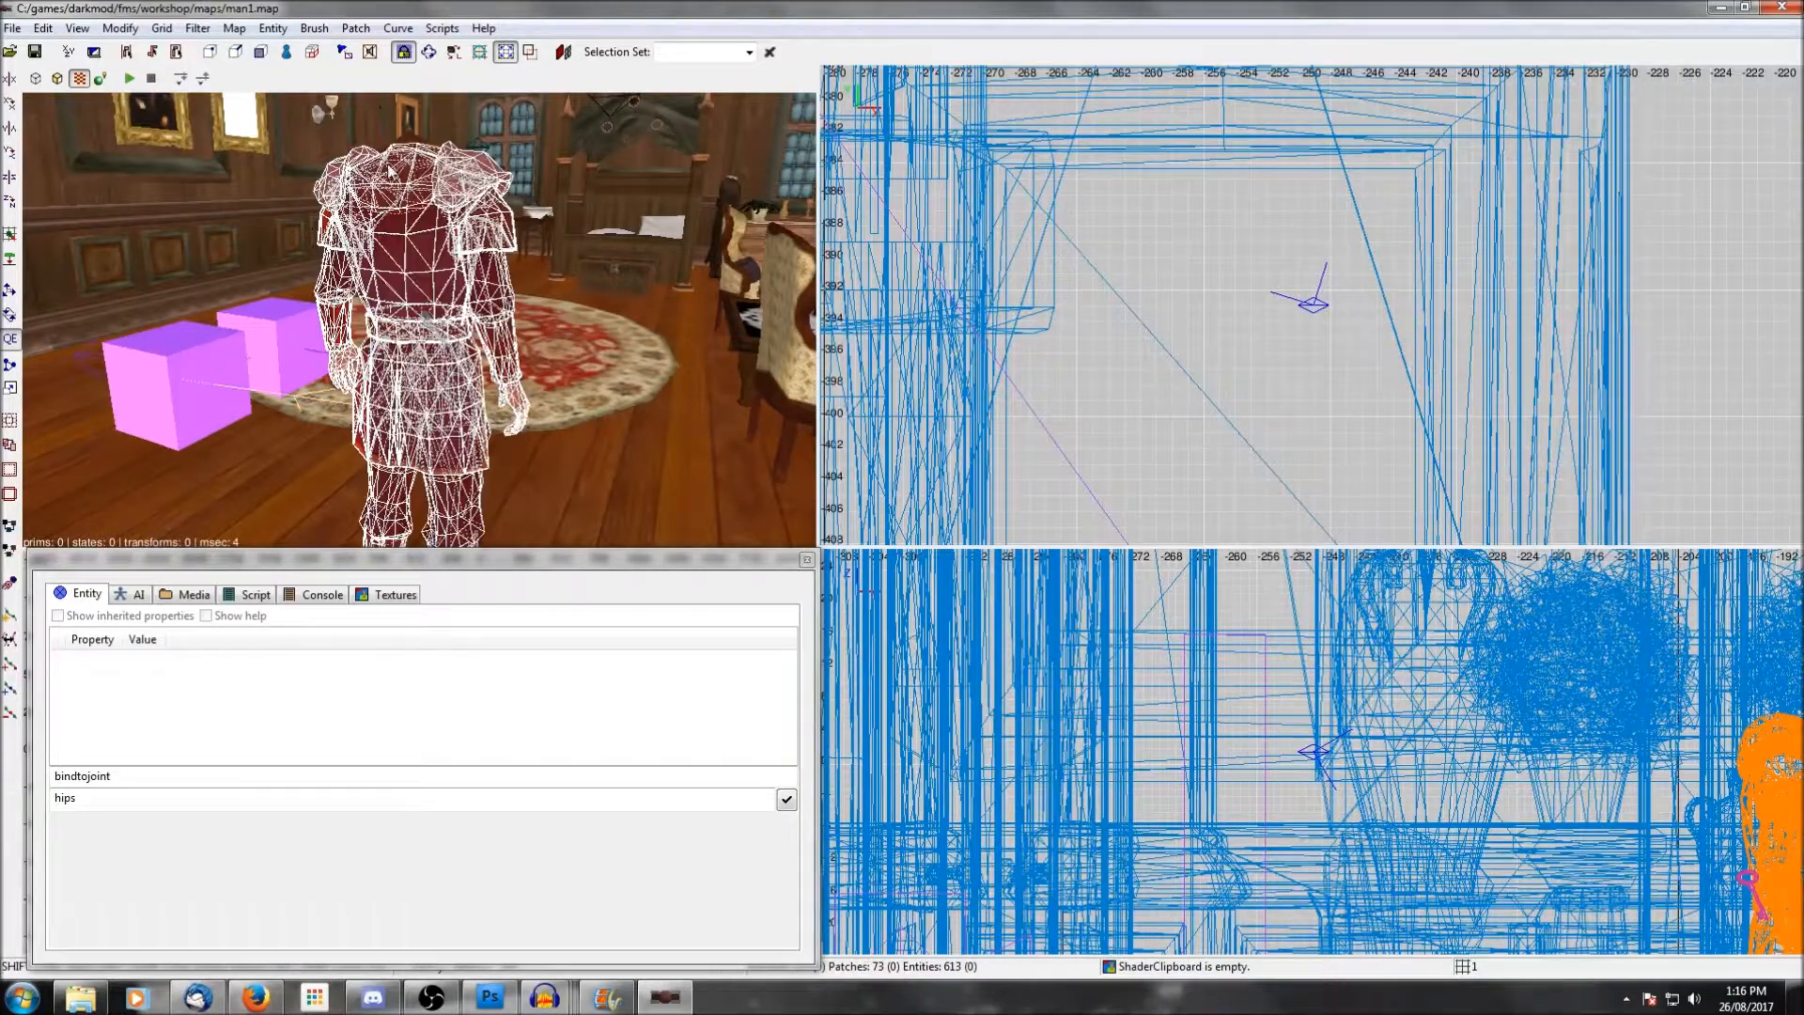
double_click(136, 776)
type("can")
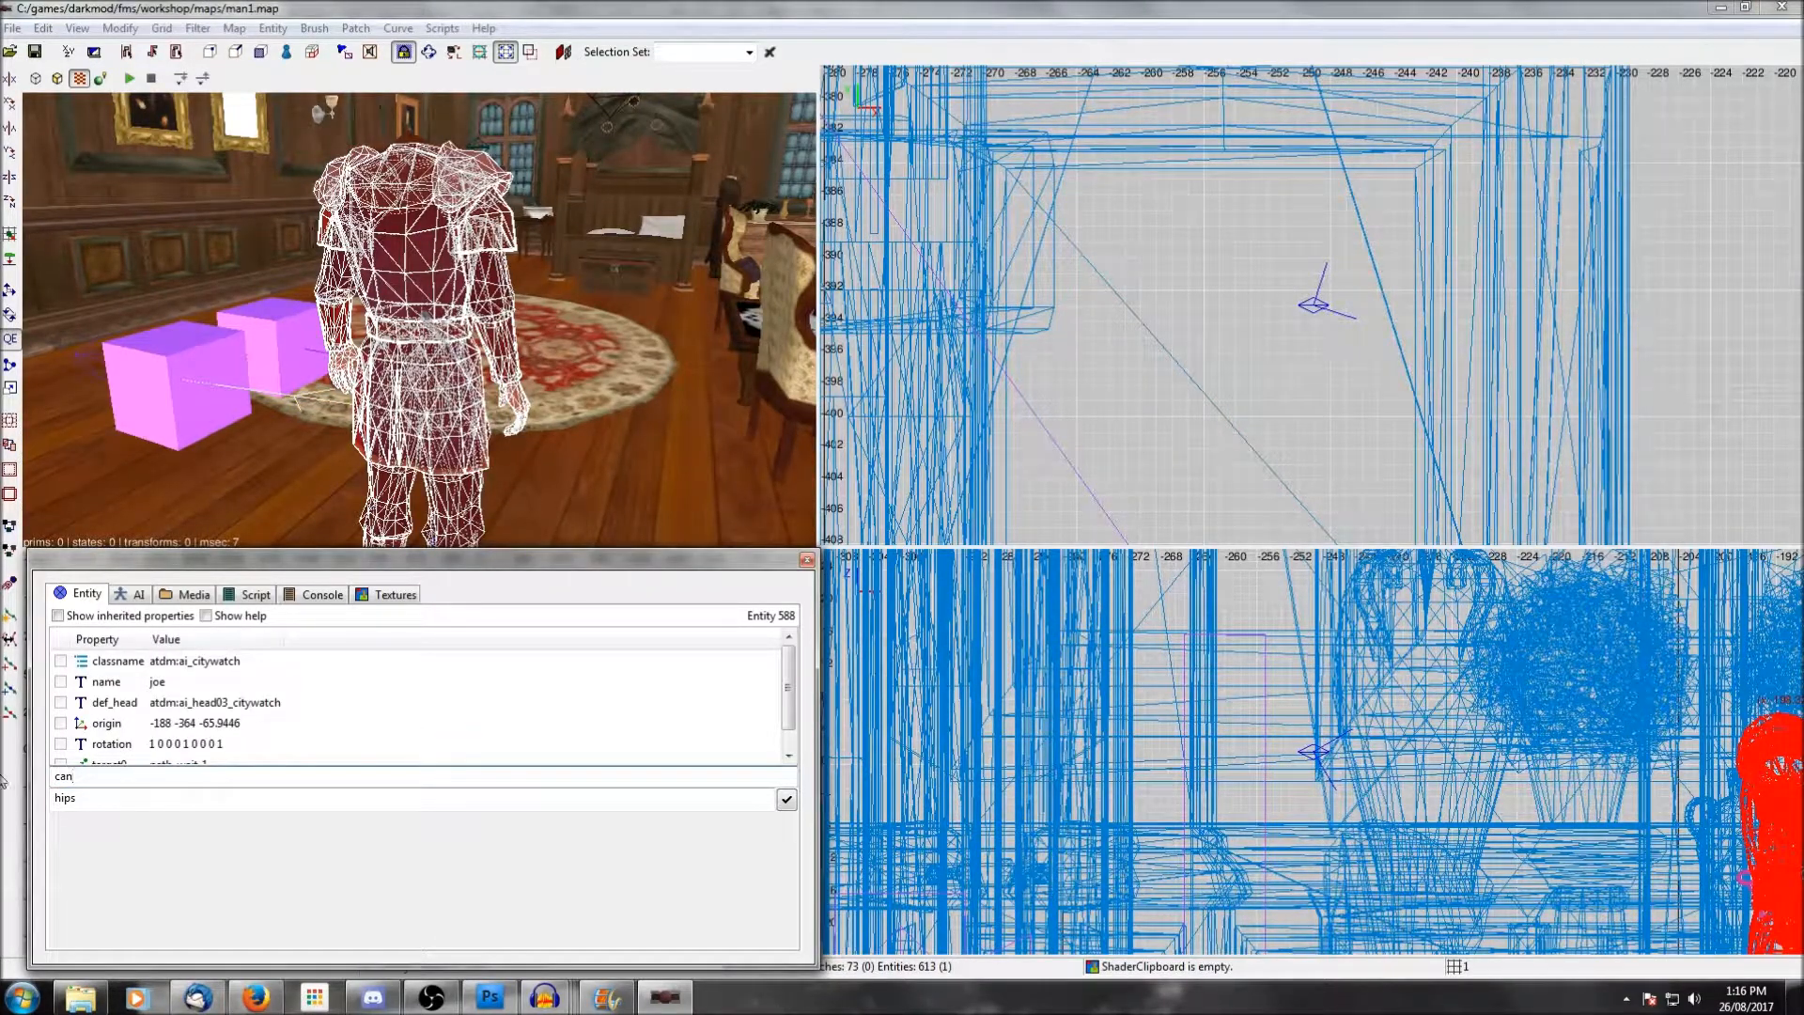
type("_unlock")
key("Tab")
type("d")
key("Return")
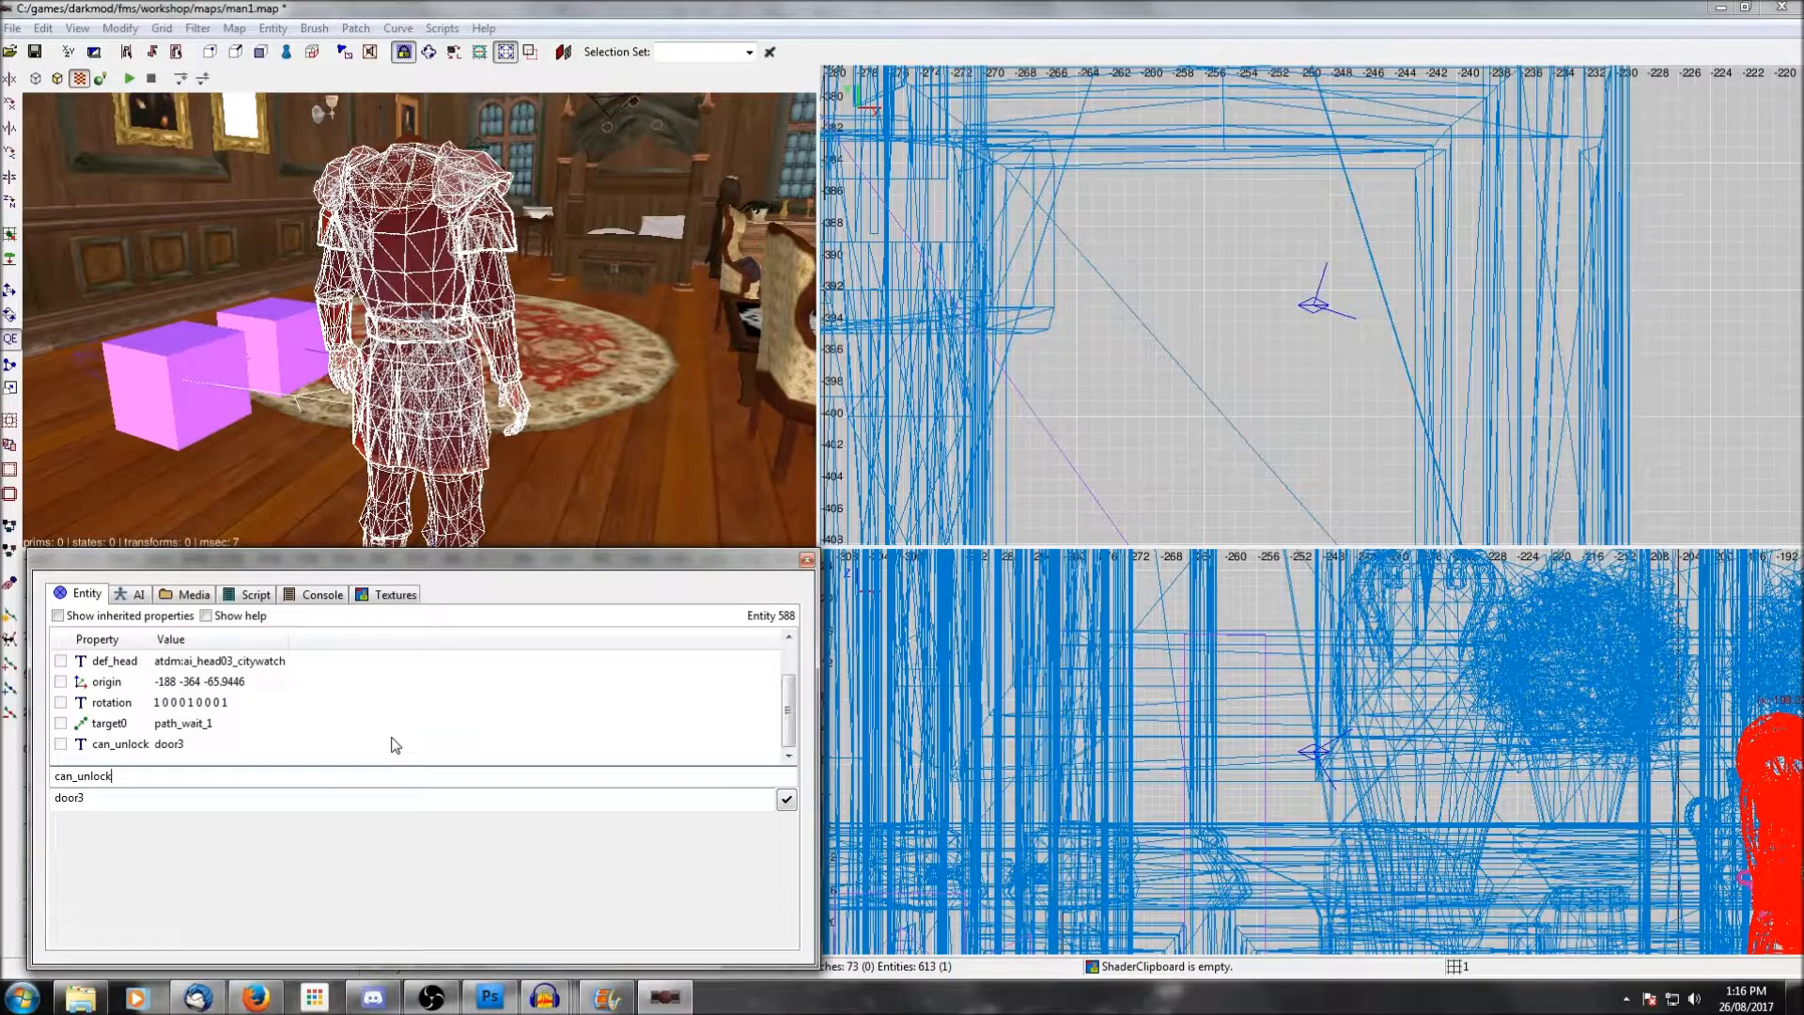
key("Escape")
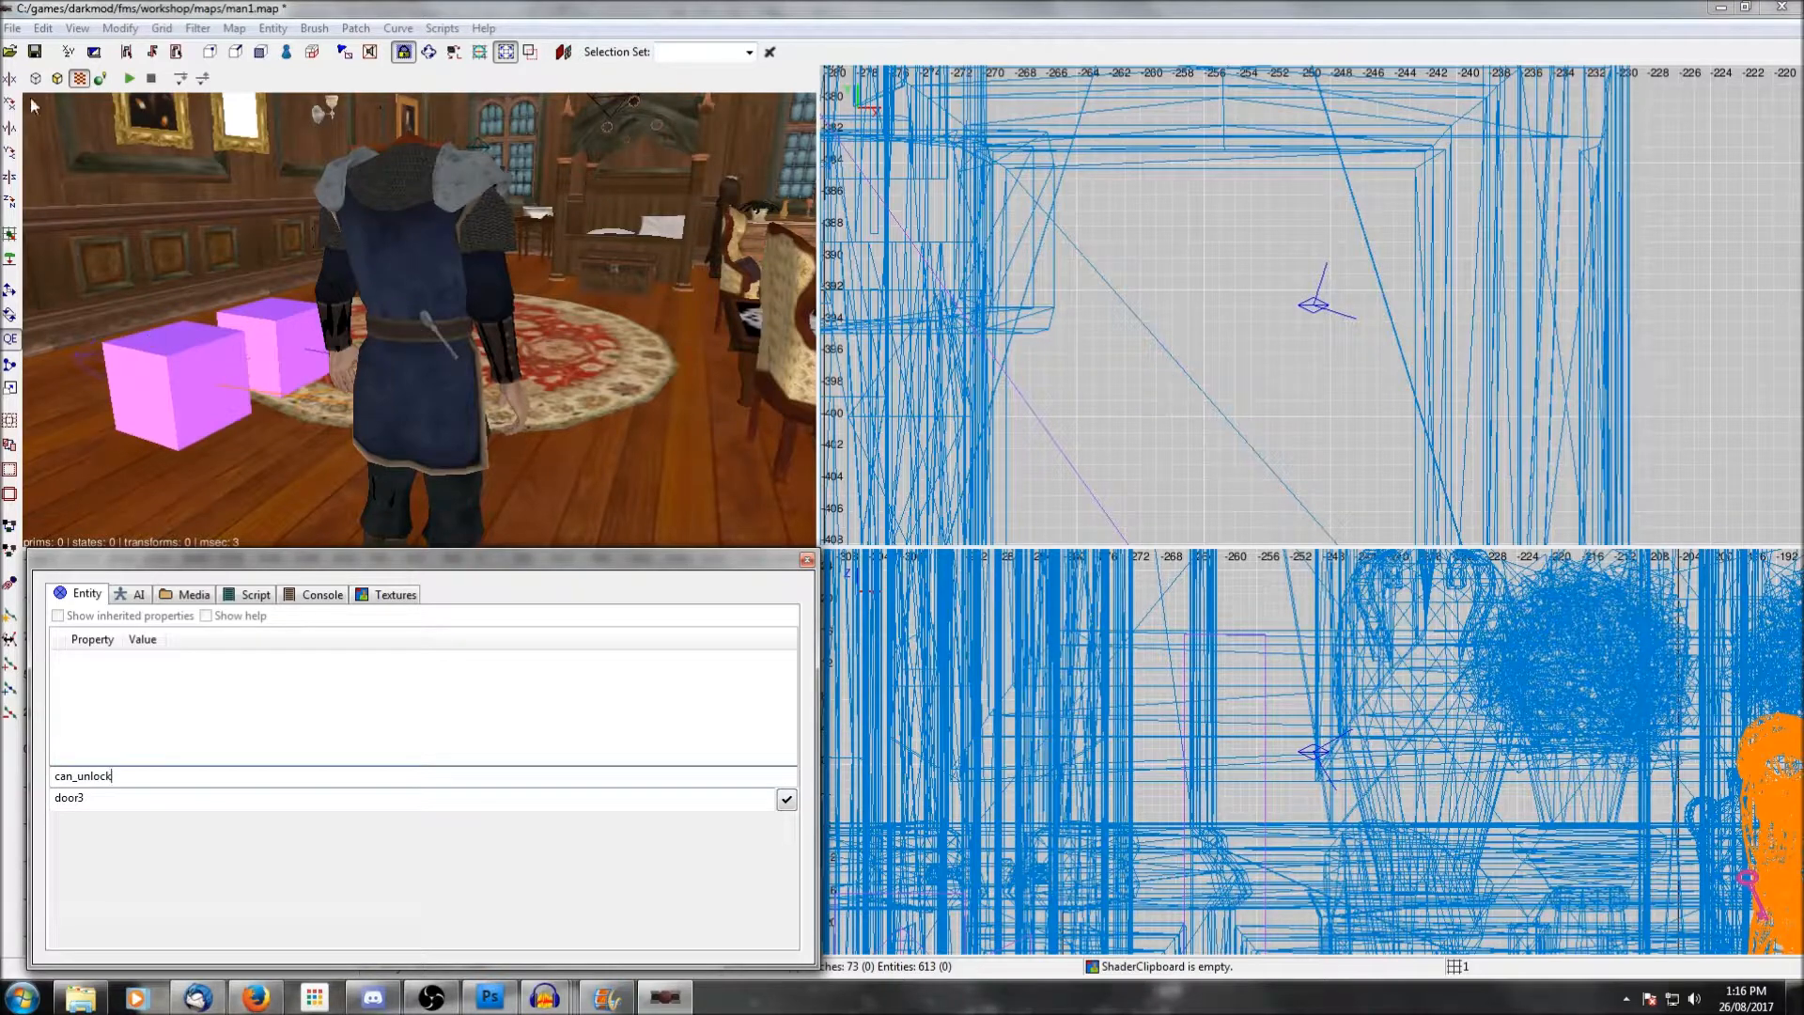
left_click(35, 52)
Target the first patrol path node in the neighbouring corridor, at about -389 -231, from the guard with the key.
scroll(1248, 336, "down", 7)
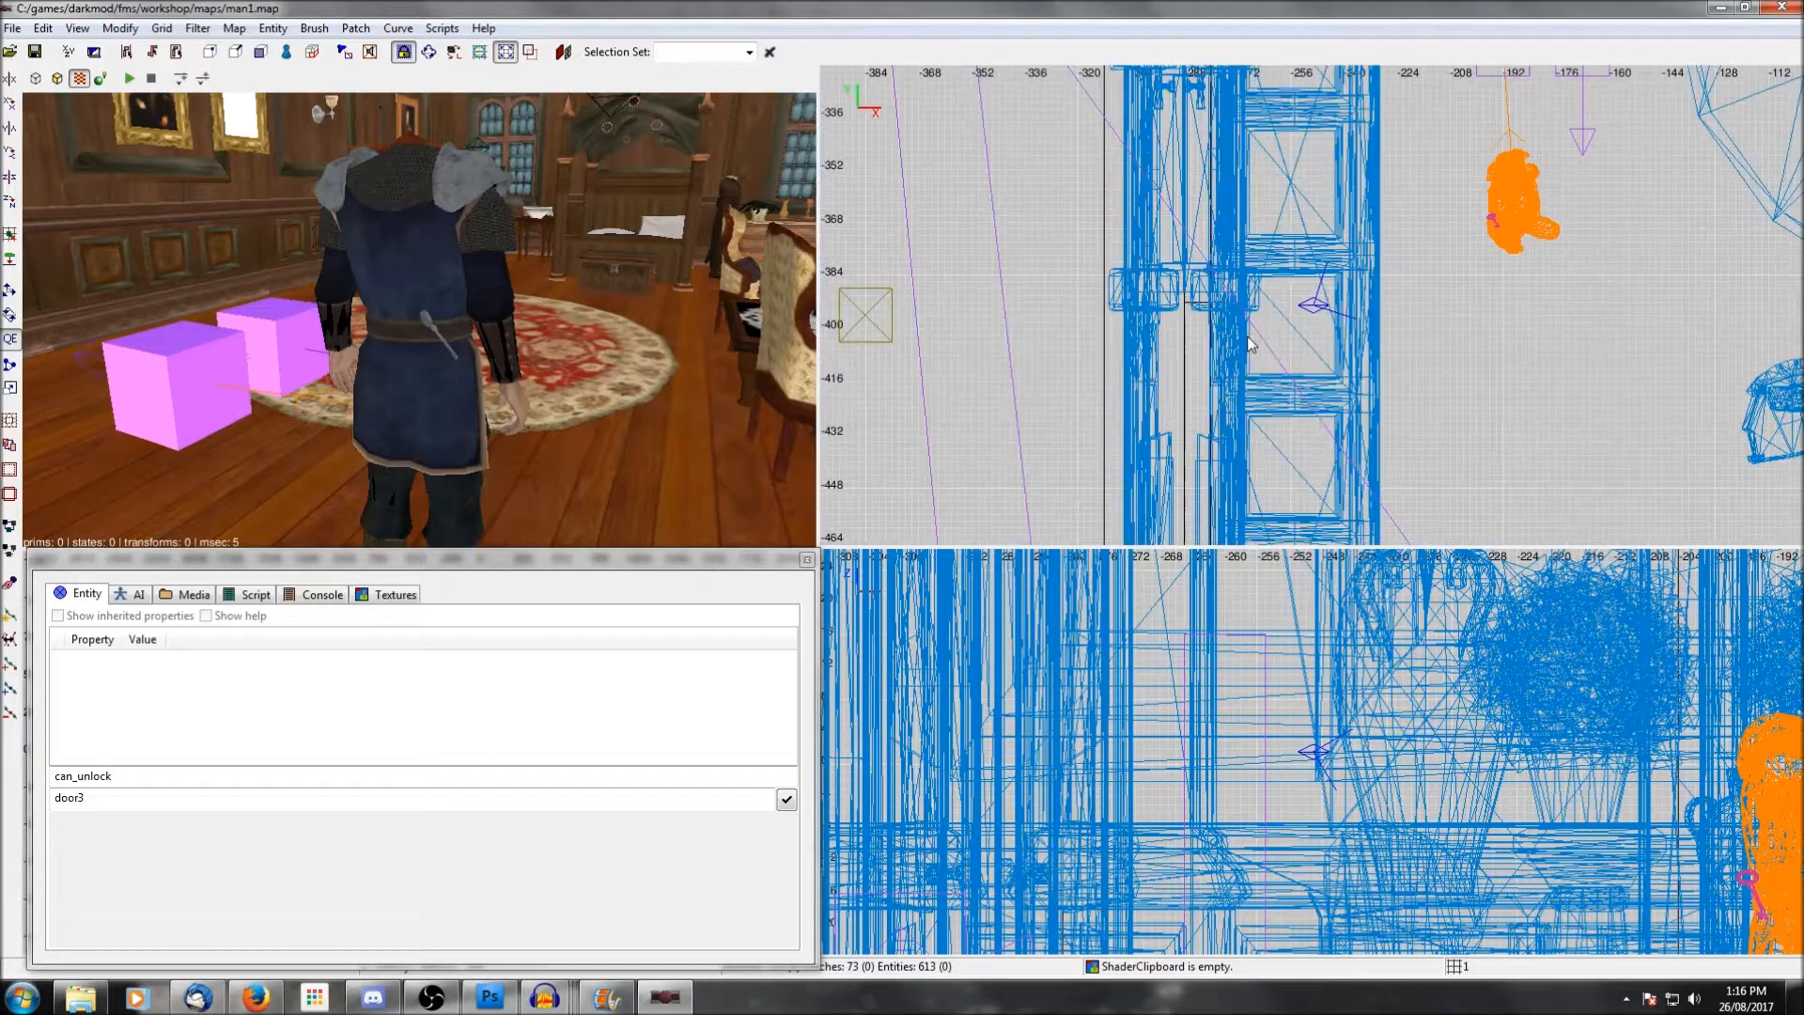
scroll(1248, 335, "down", 4)
scroll(1294, 249, "up", 4)
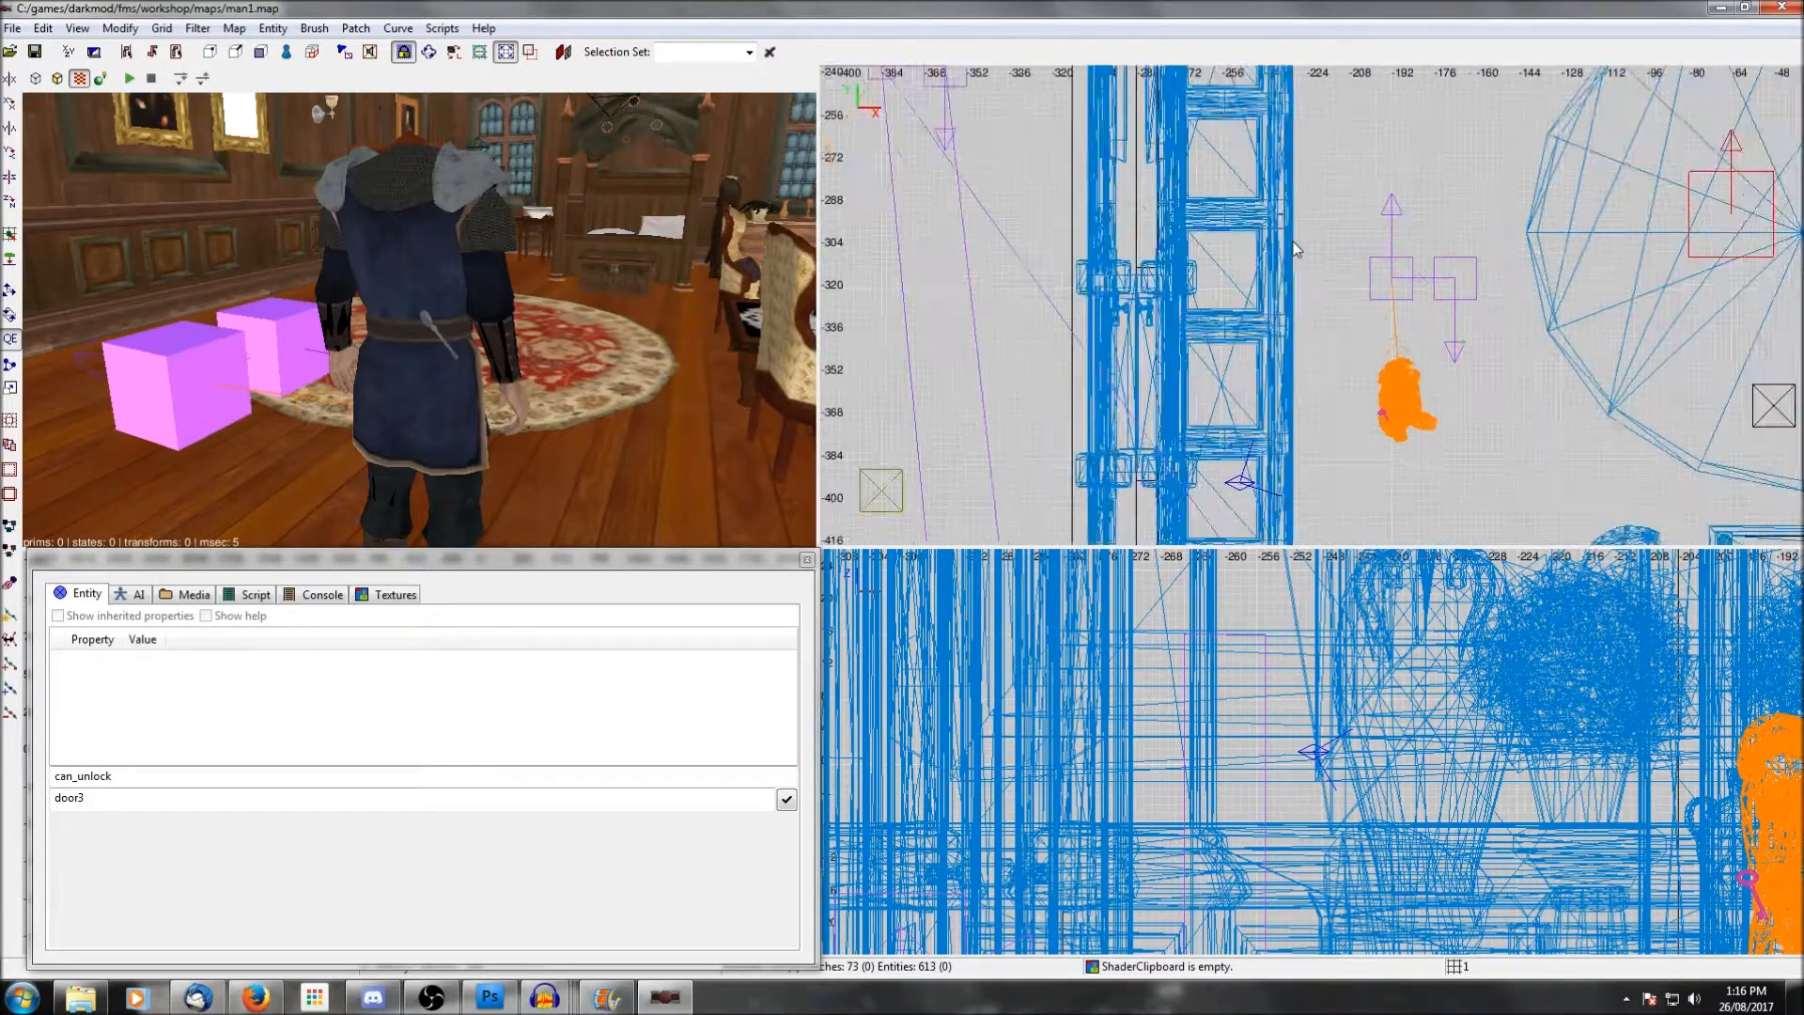
scroll(1315, 273, "down", 3)
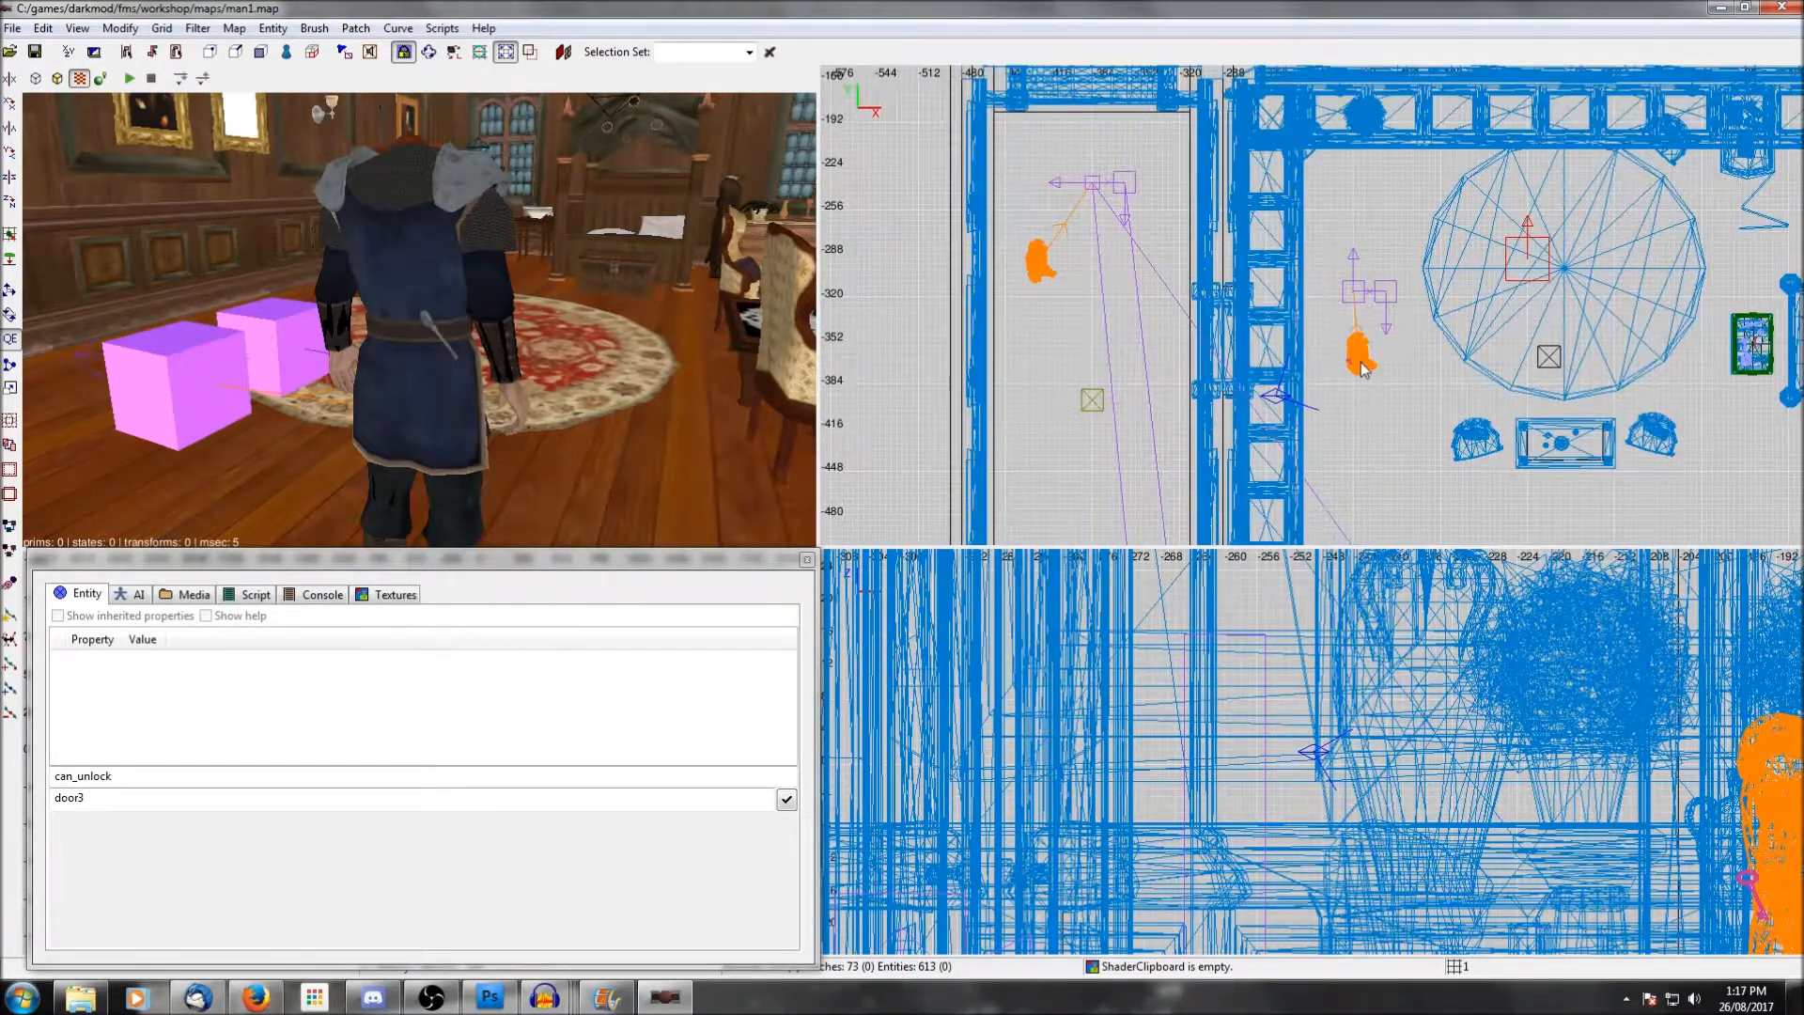
left_click(1366, 366, "shift")
key("Escape")
left_click(440, 261, "shift")
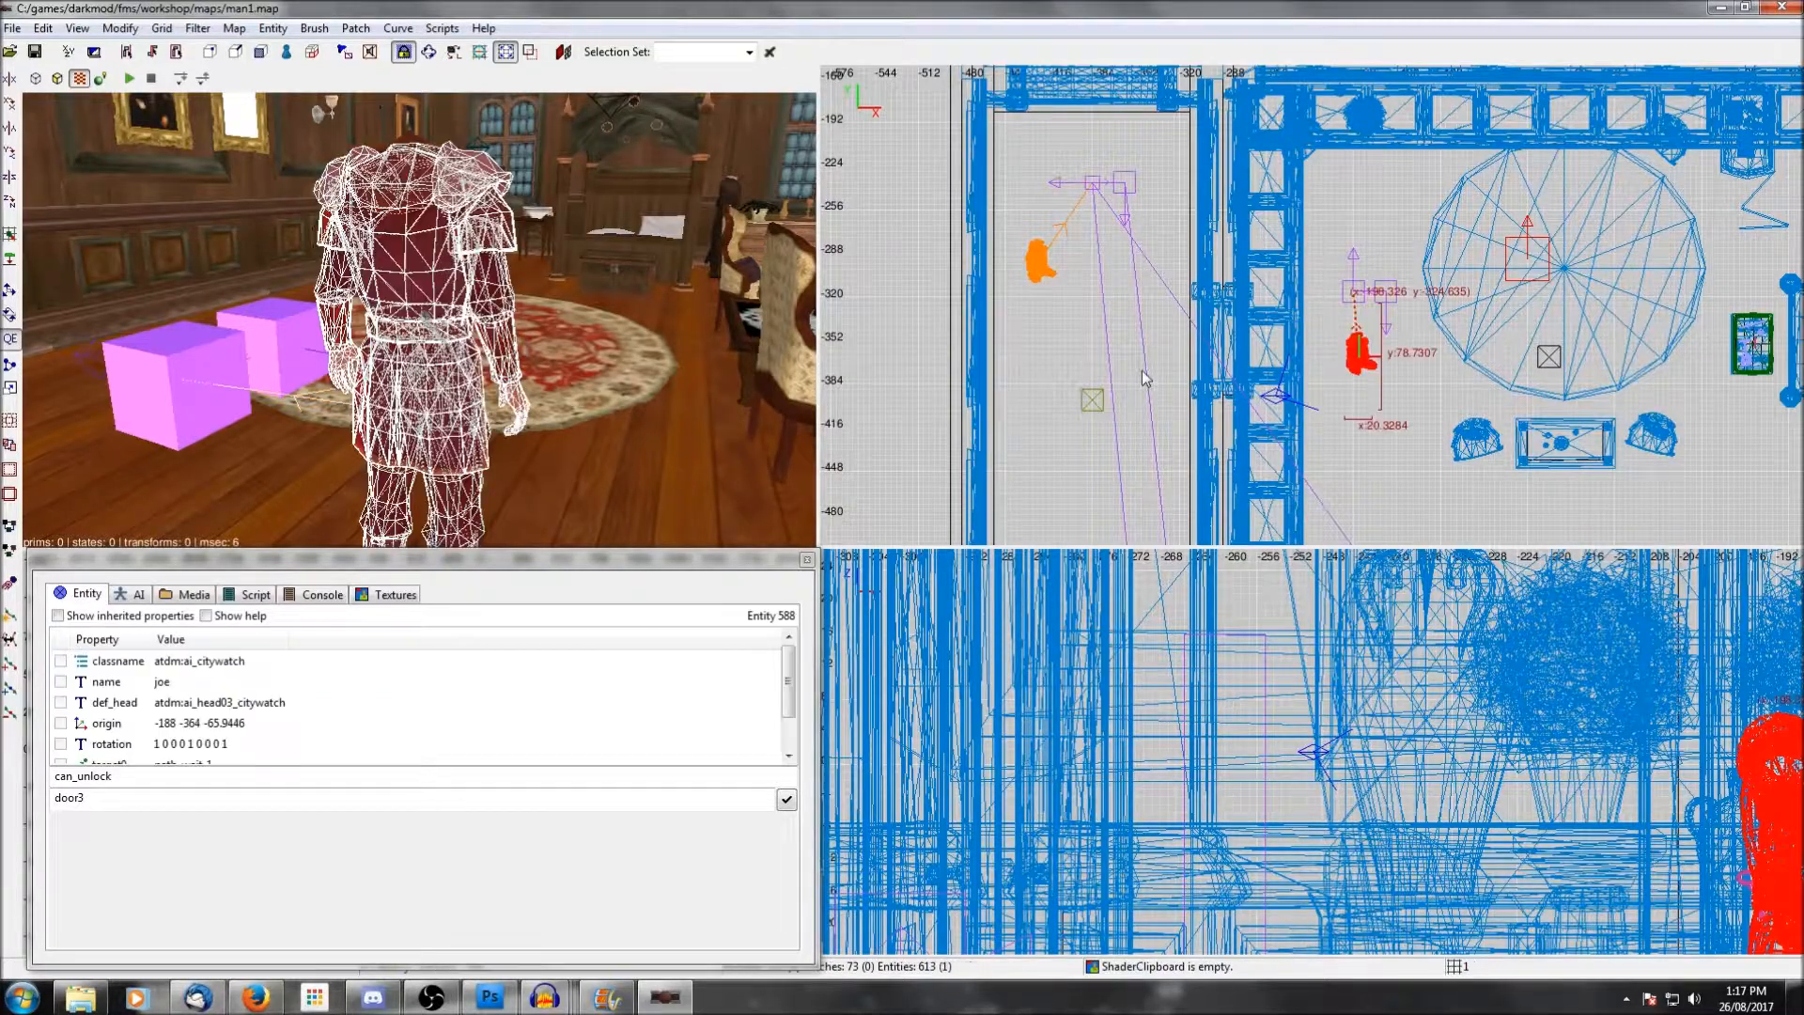
left_click(1089, 184, "shift")
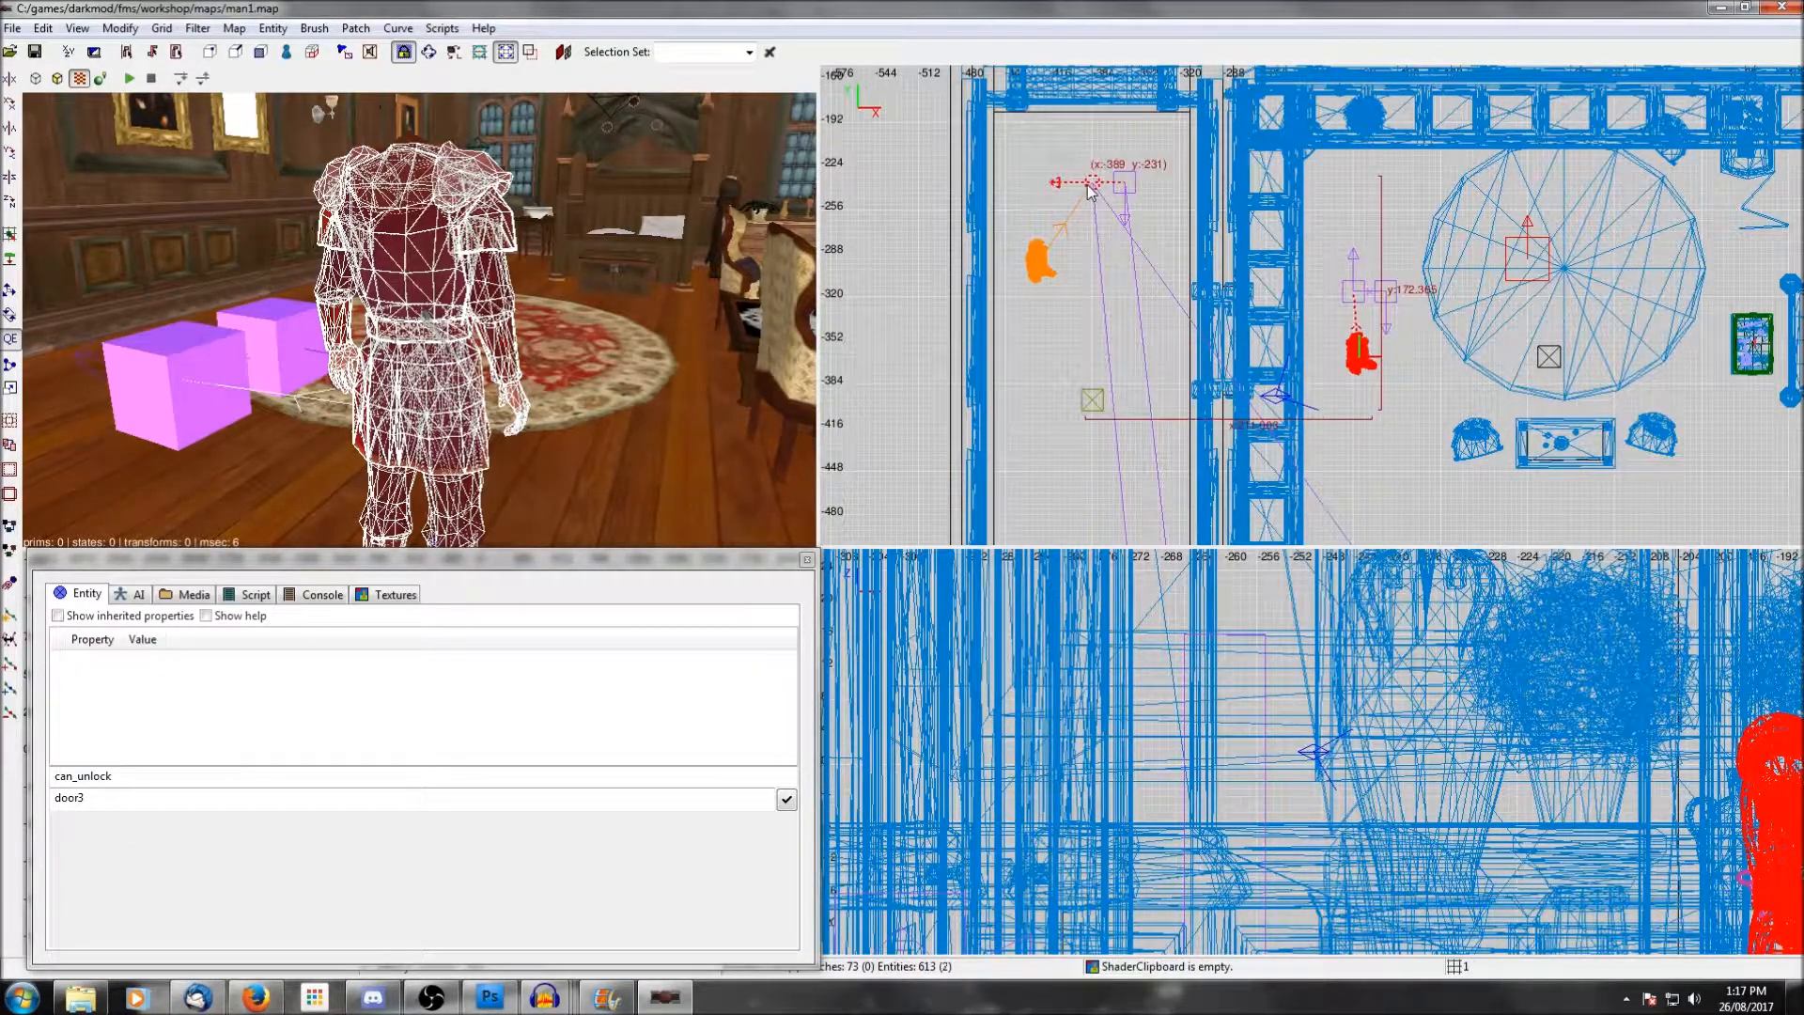
key("ctrl+k")
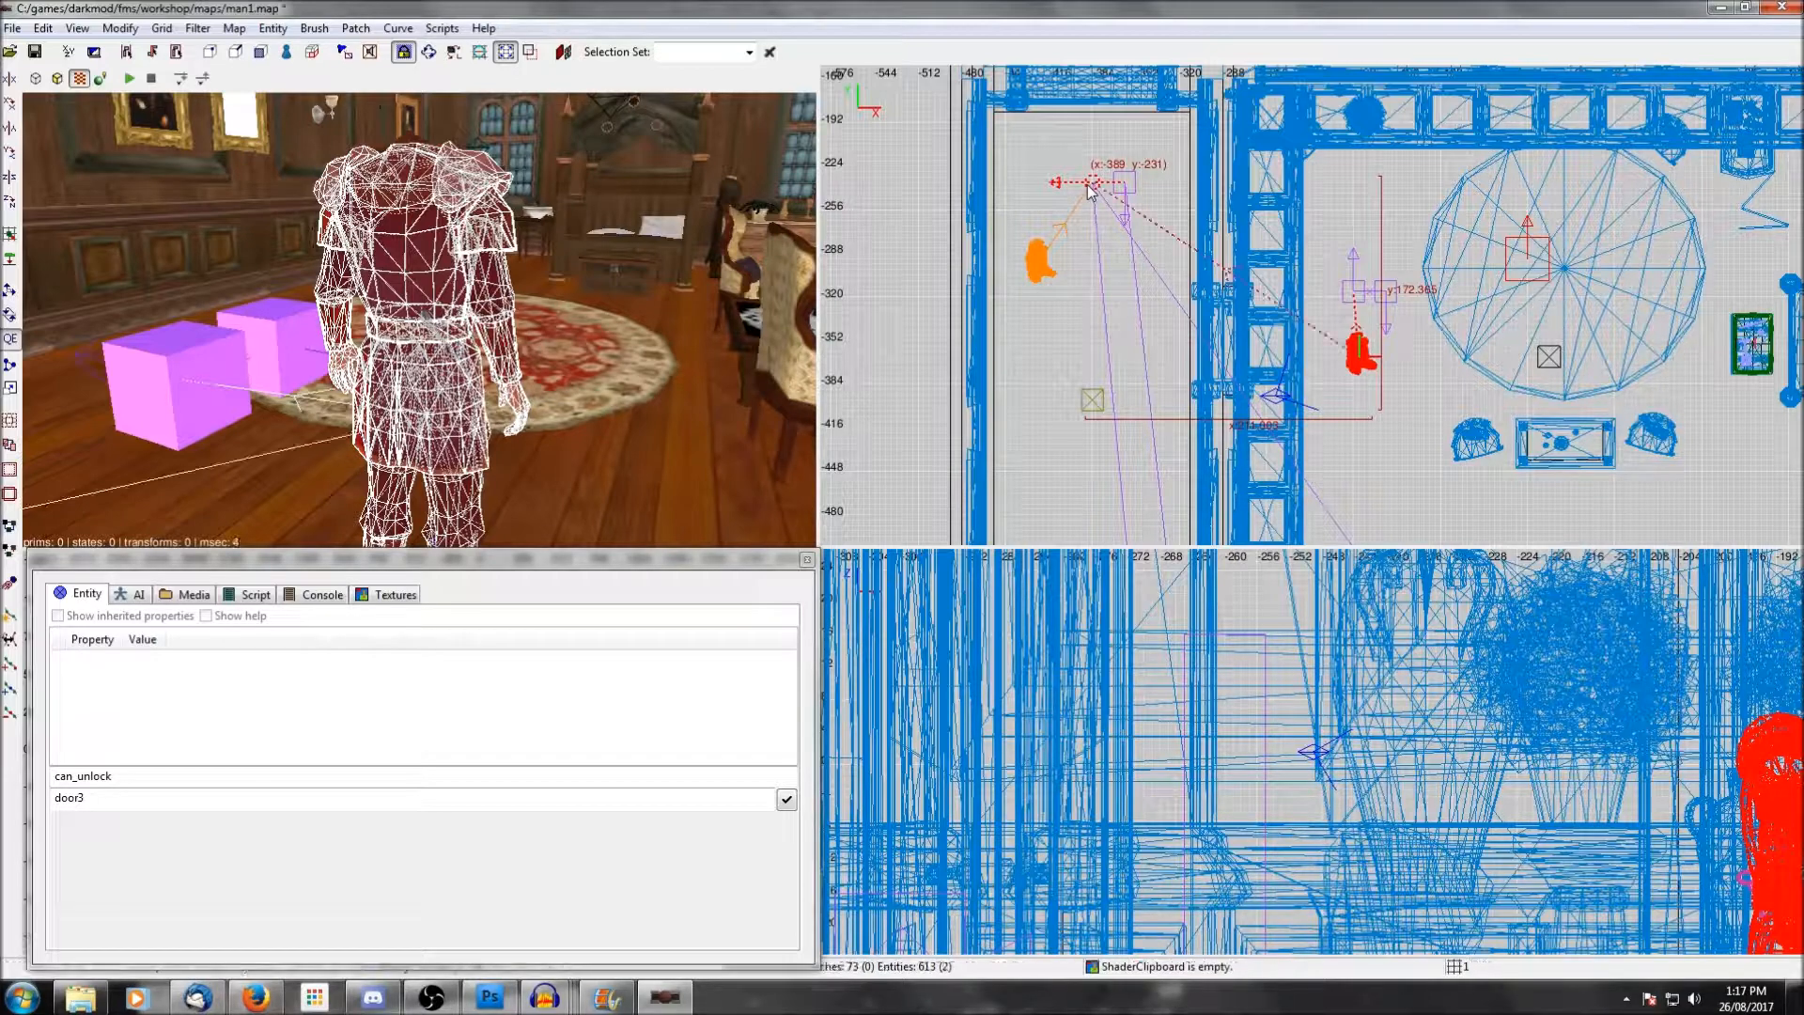
key("Escape")
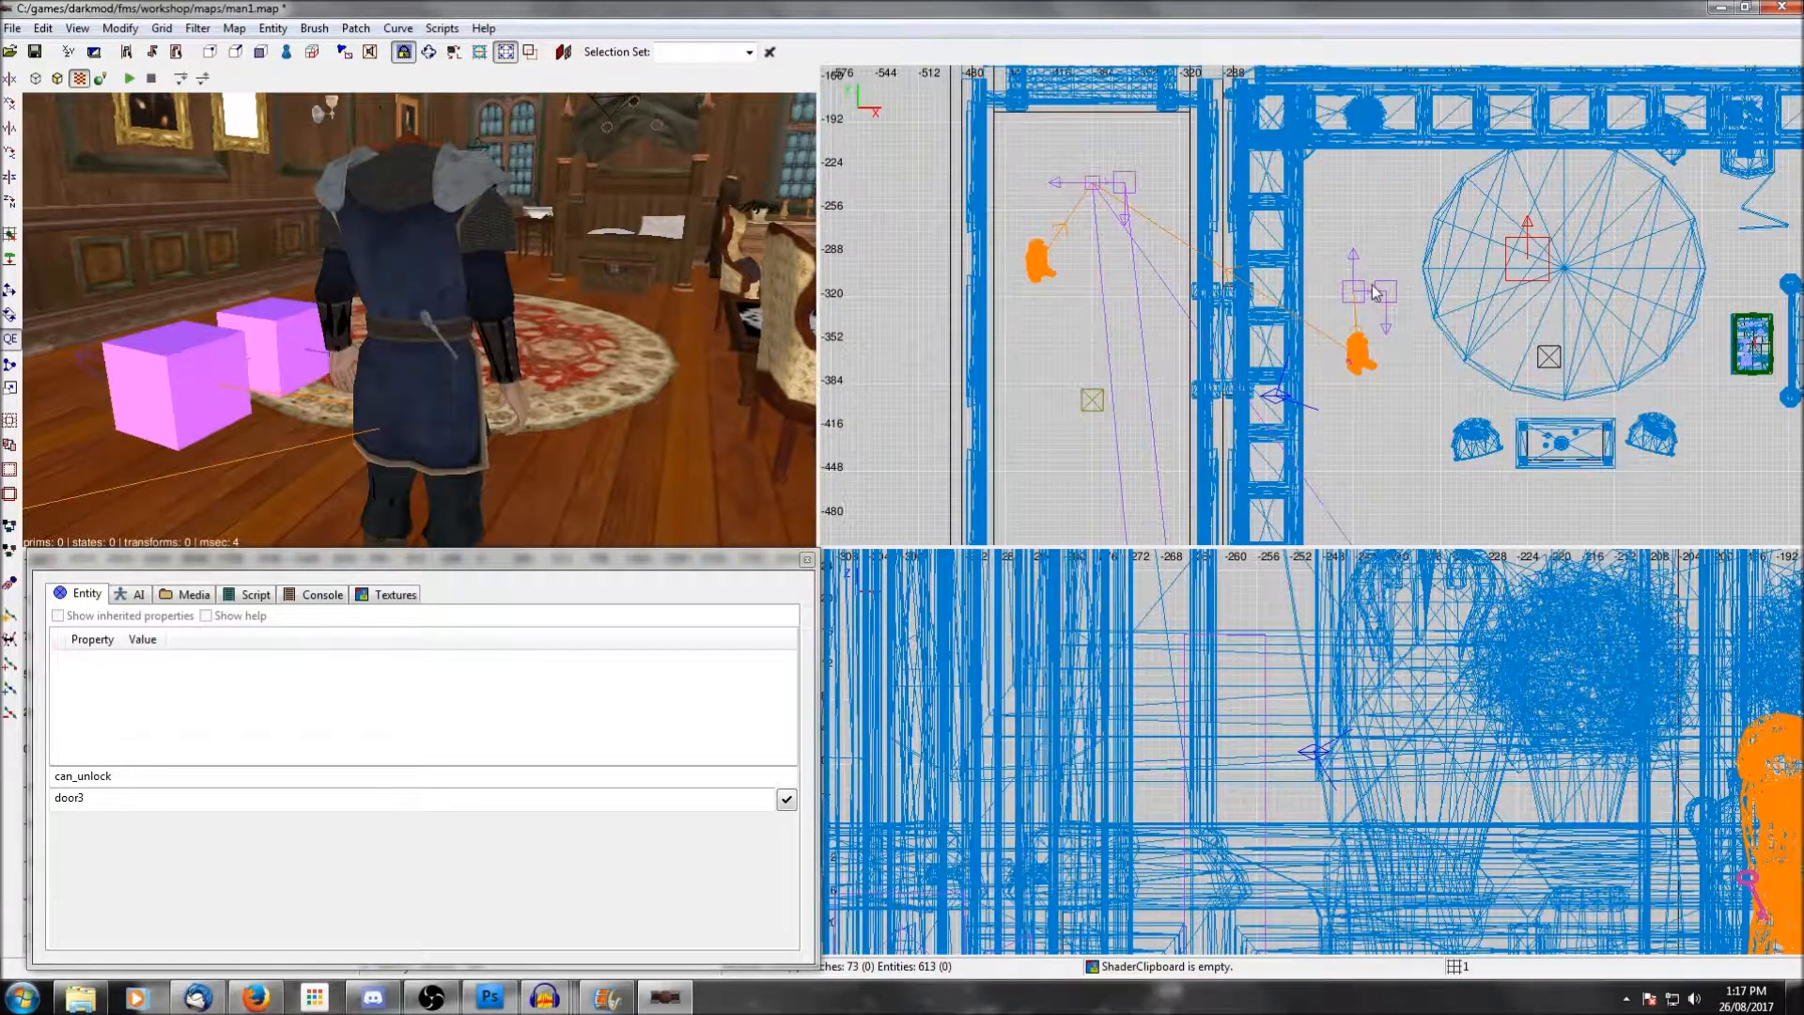
Insert the torch_generic_guard.pfb prefab from the ai prefab folder into the carpeted room.
scroll(1373, 292, "up", 2)
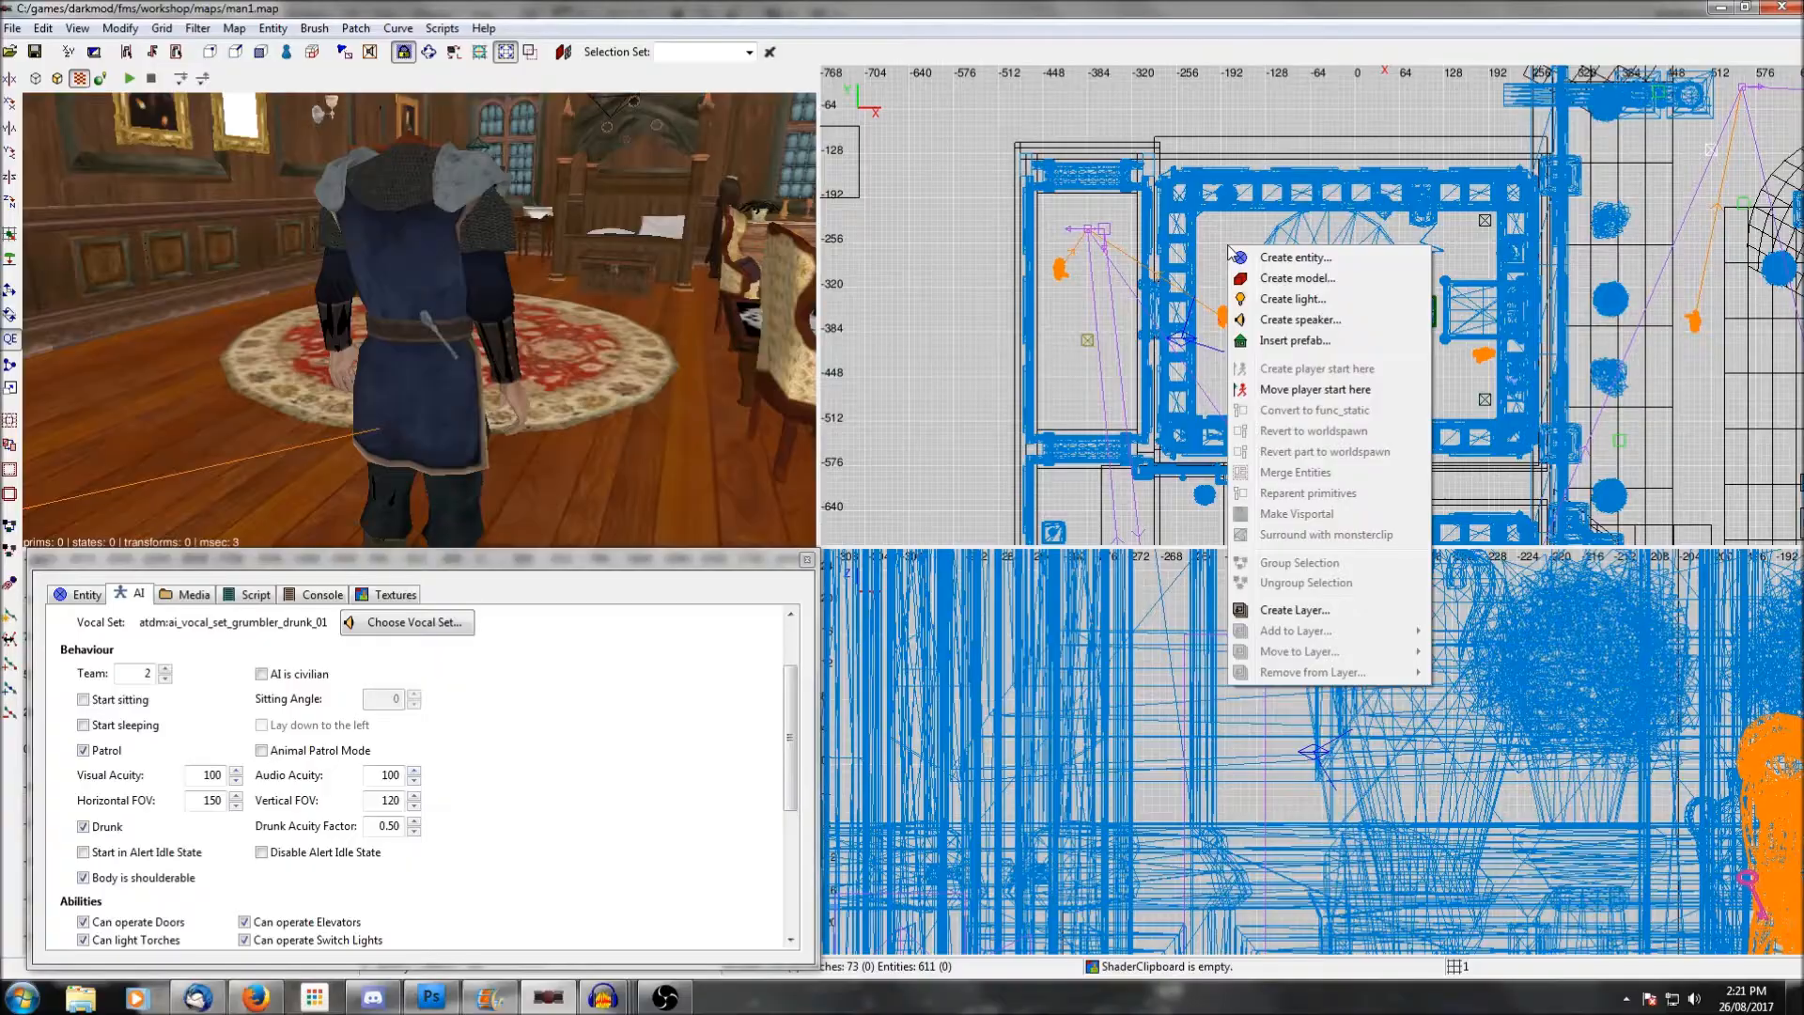
left_click(1290, 342)
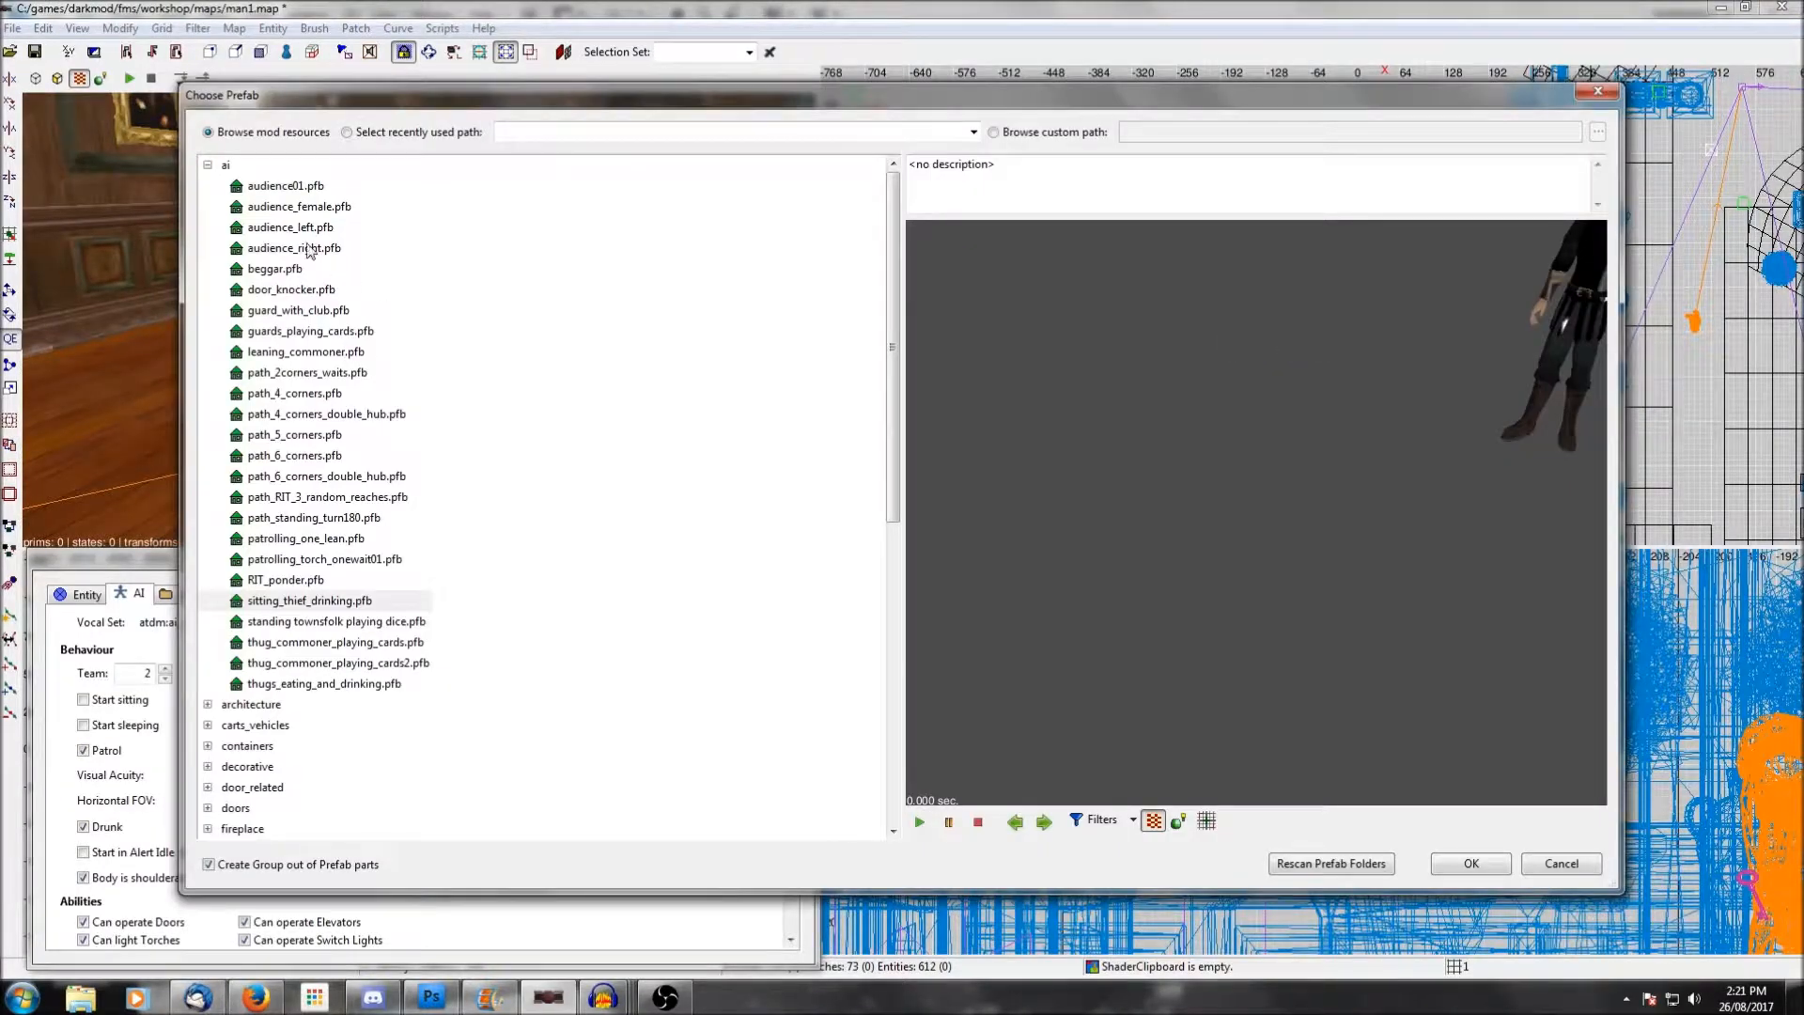
left_click(294, 732)
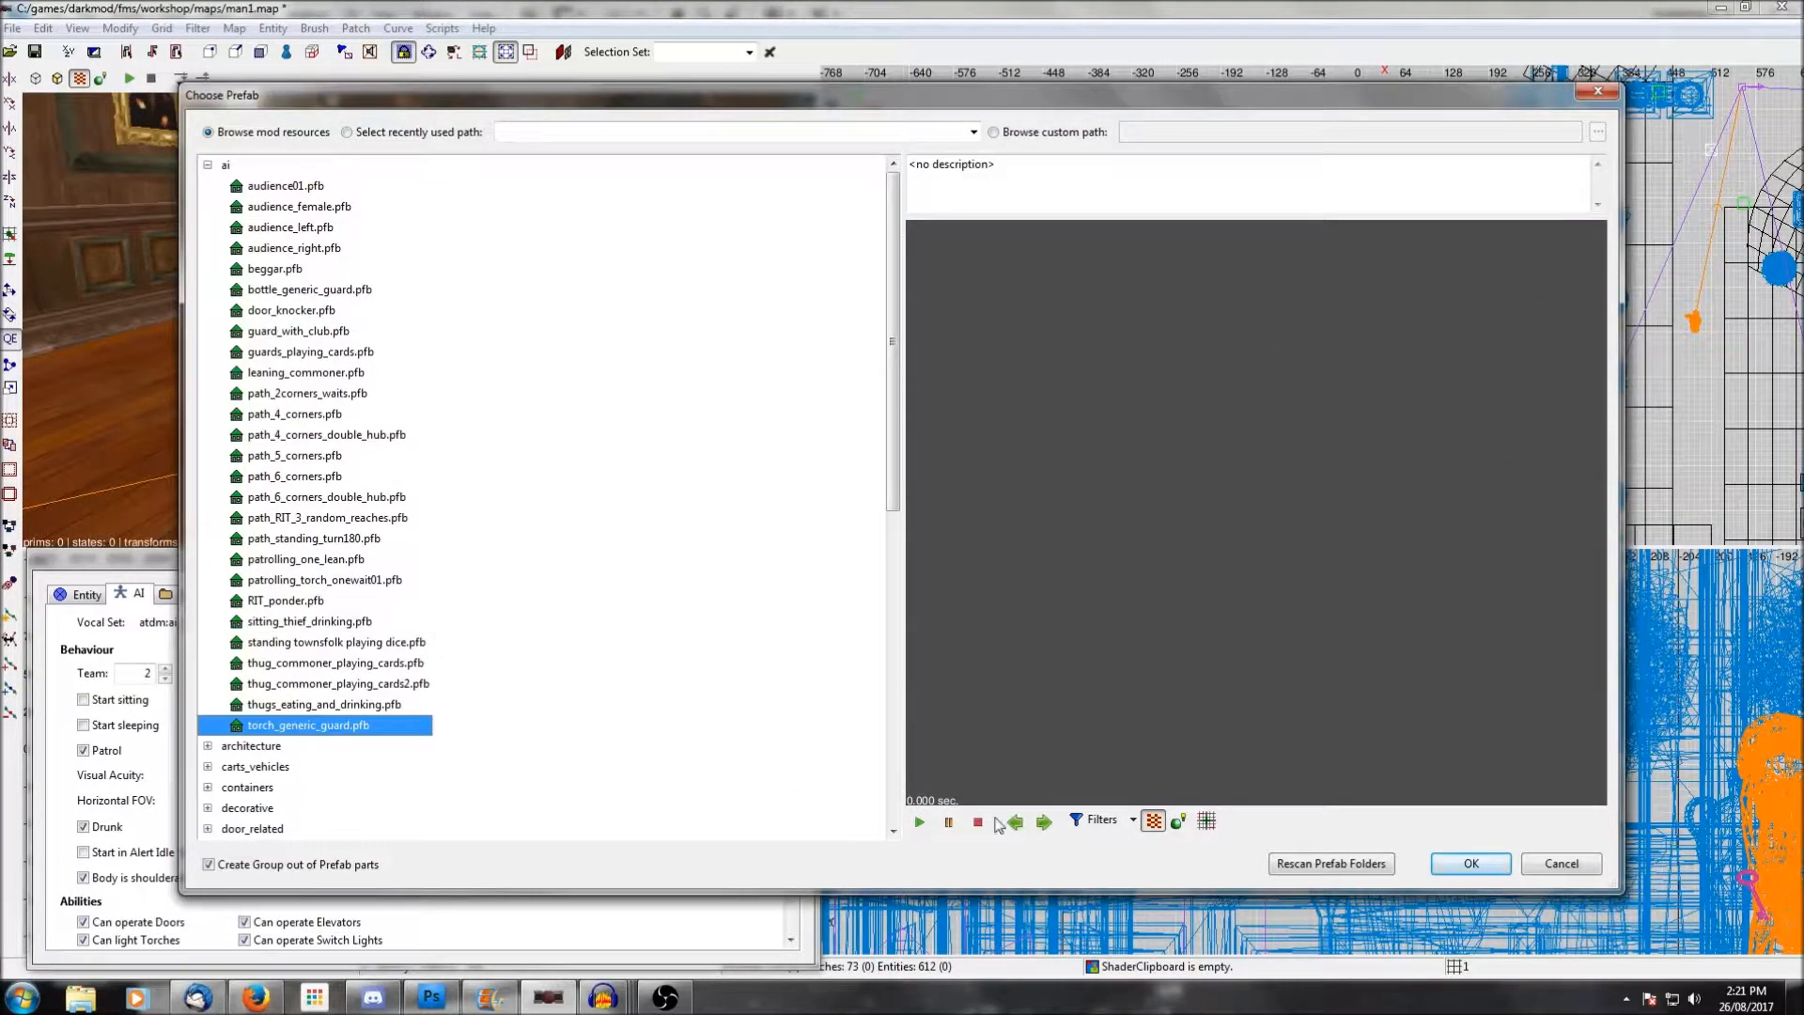
left_click(1470, 864)
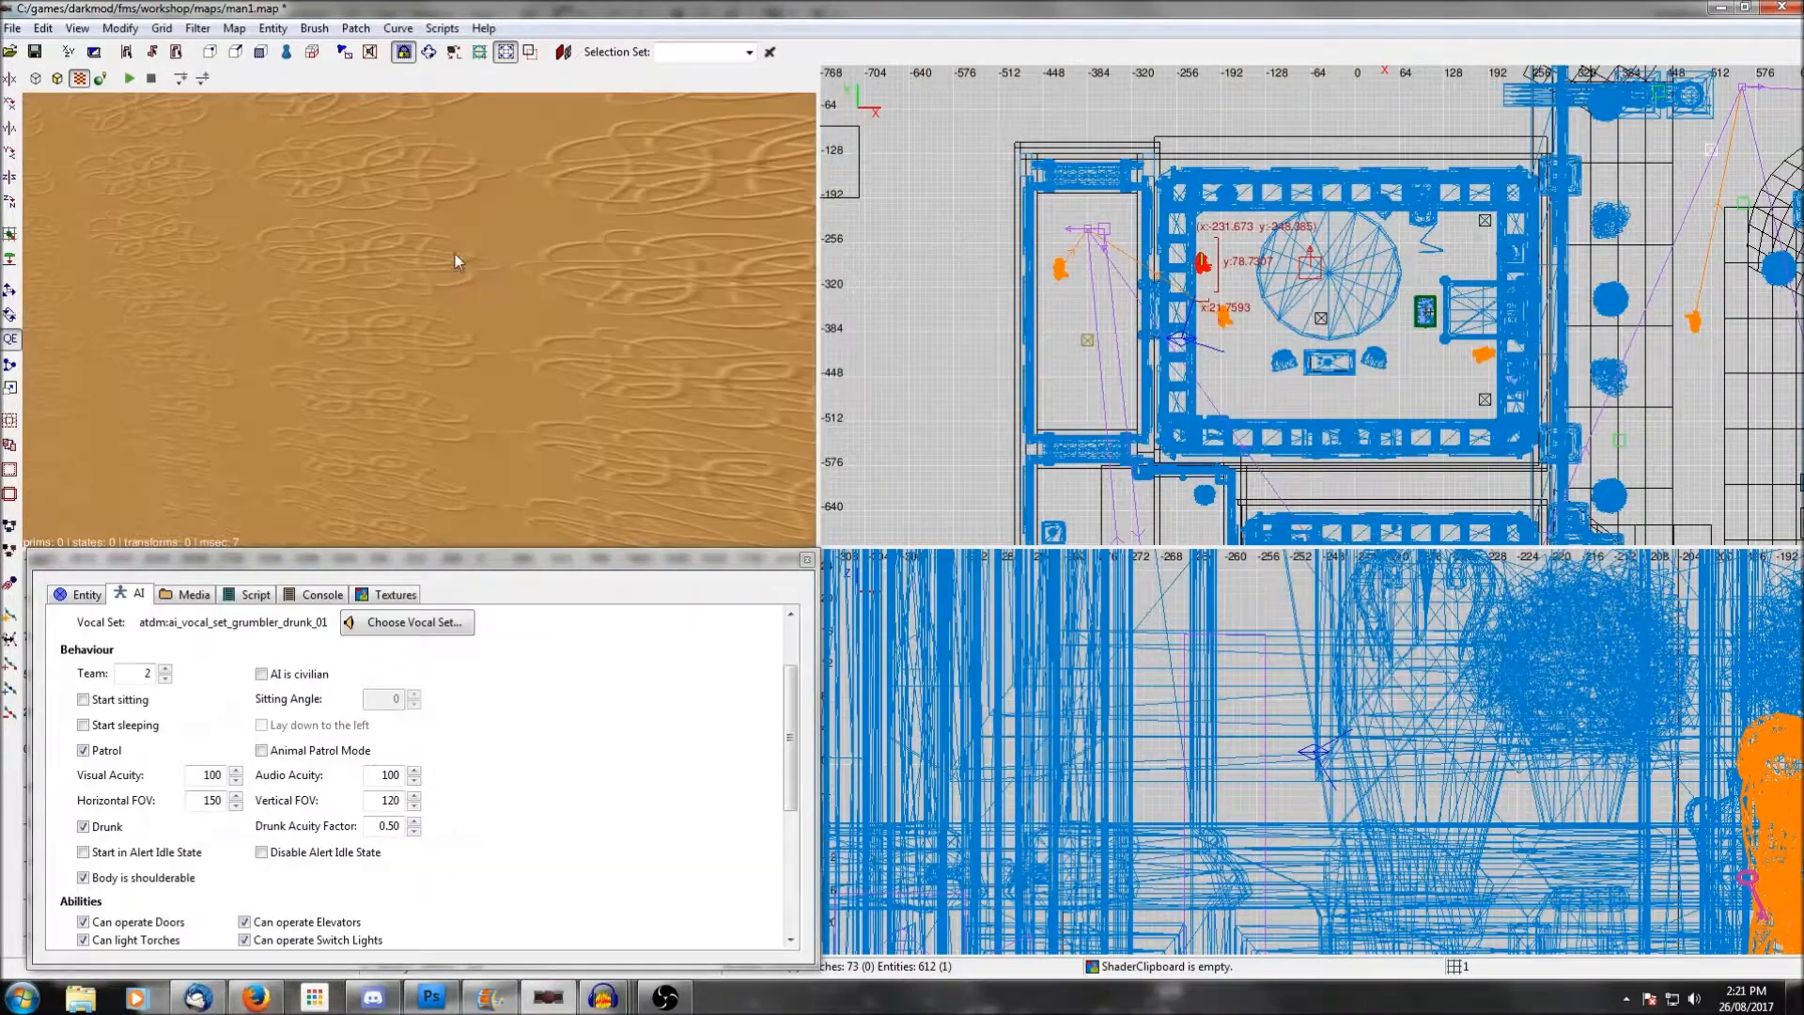
Lower the torch guard to the floor and place it in the open corner near the round carpet, then deselect it.
scroll(1039, 728, "down", 12)
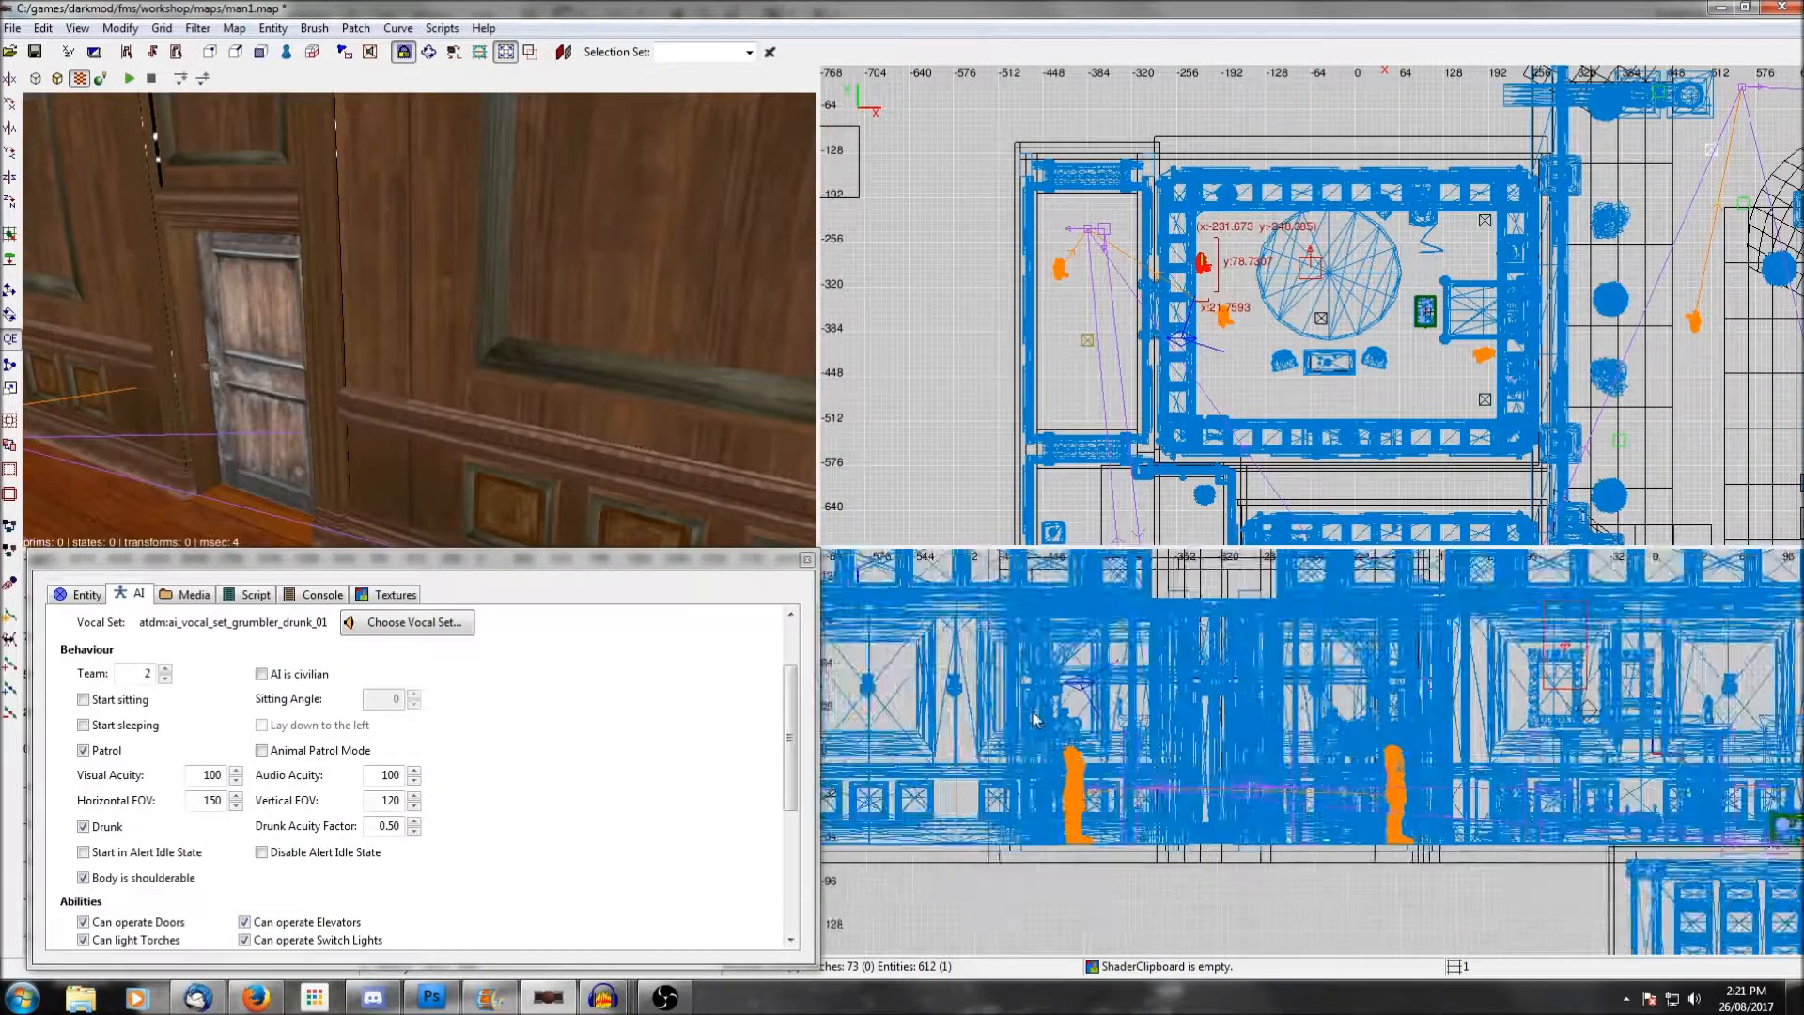
left_click_drag(1323, 596, 1323, 765)
left_click_drag(1206, 262, 1232, 241)
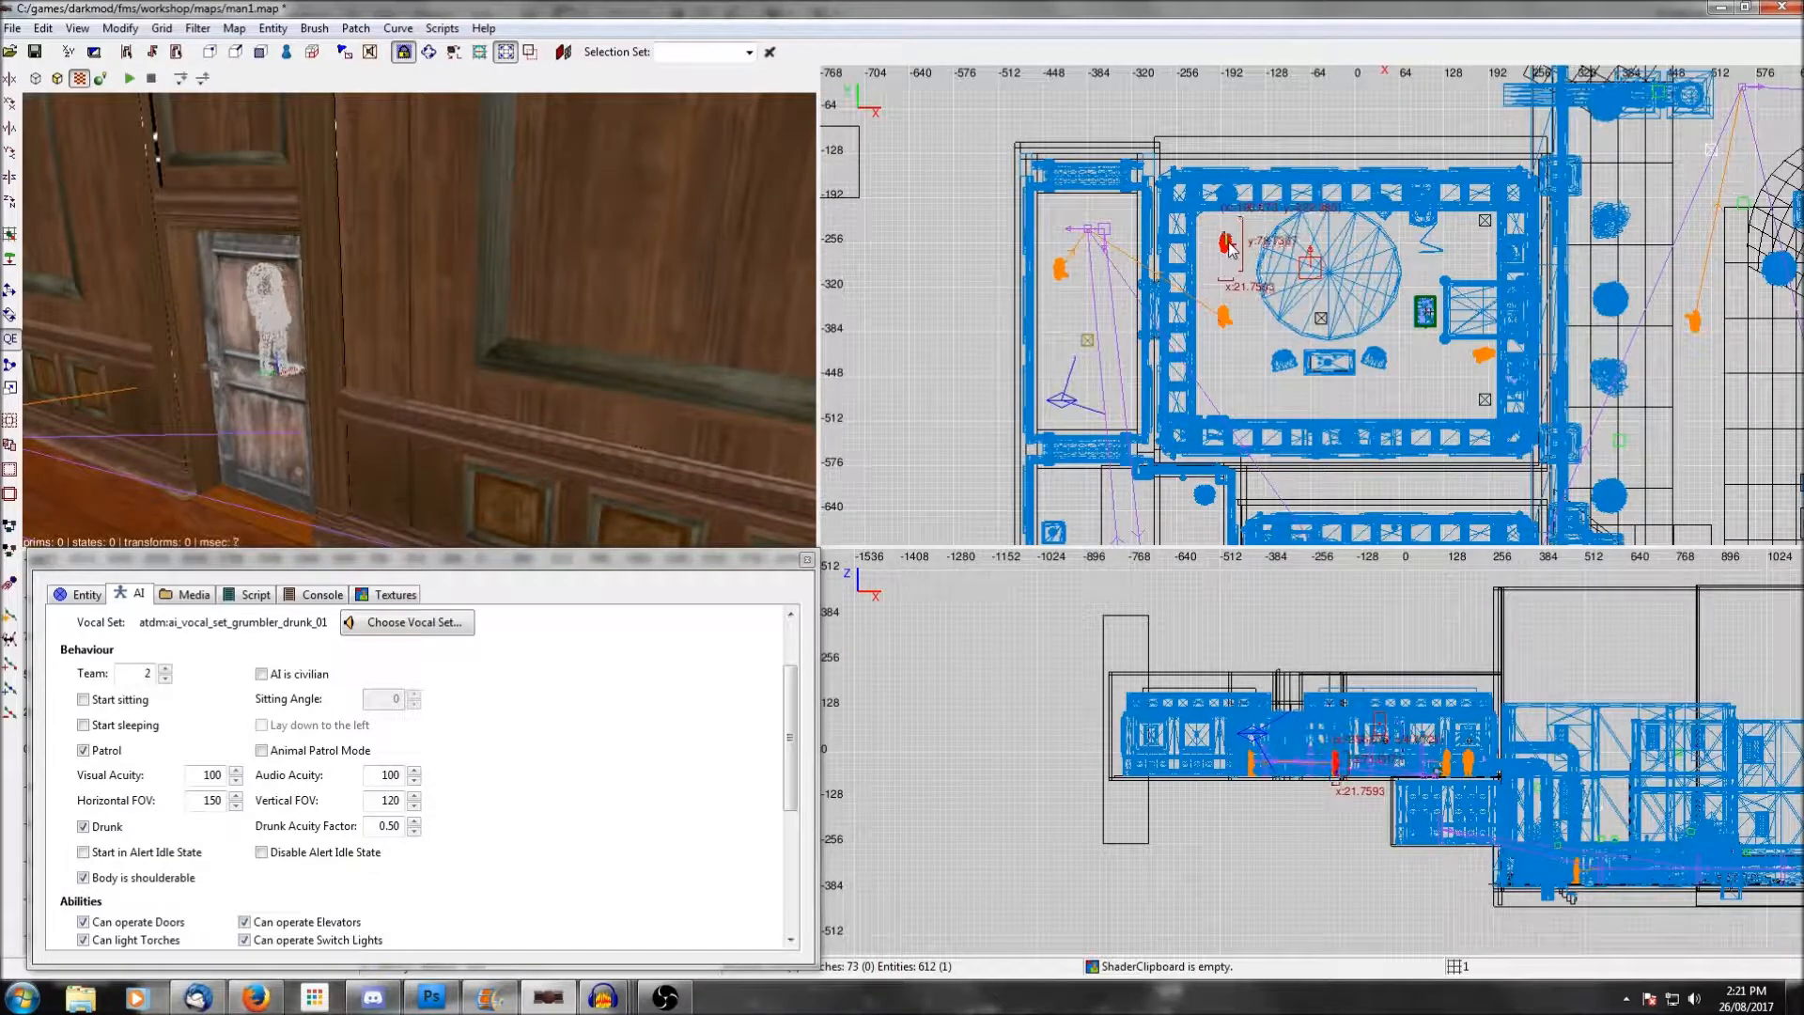
right_click(671, 362)
key("Up")
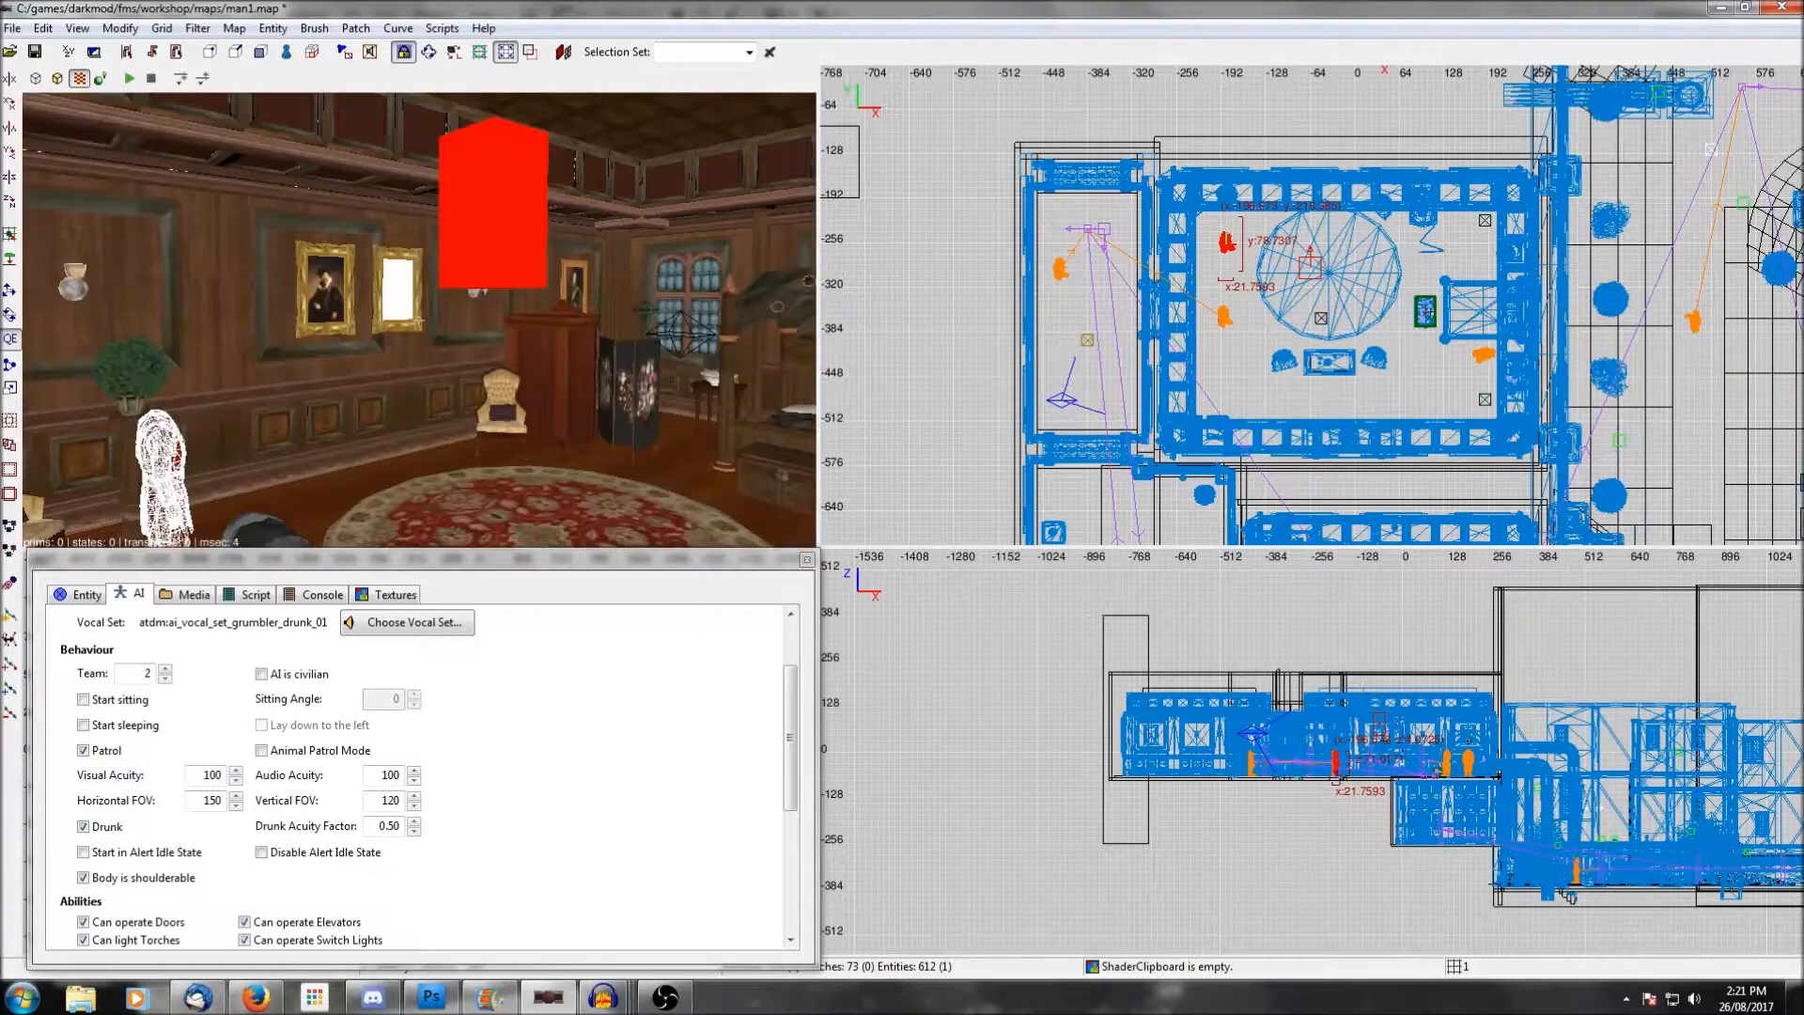
key("Down")
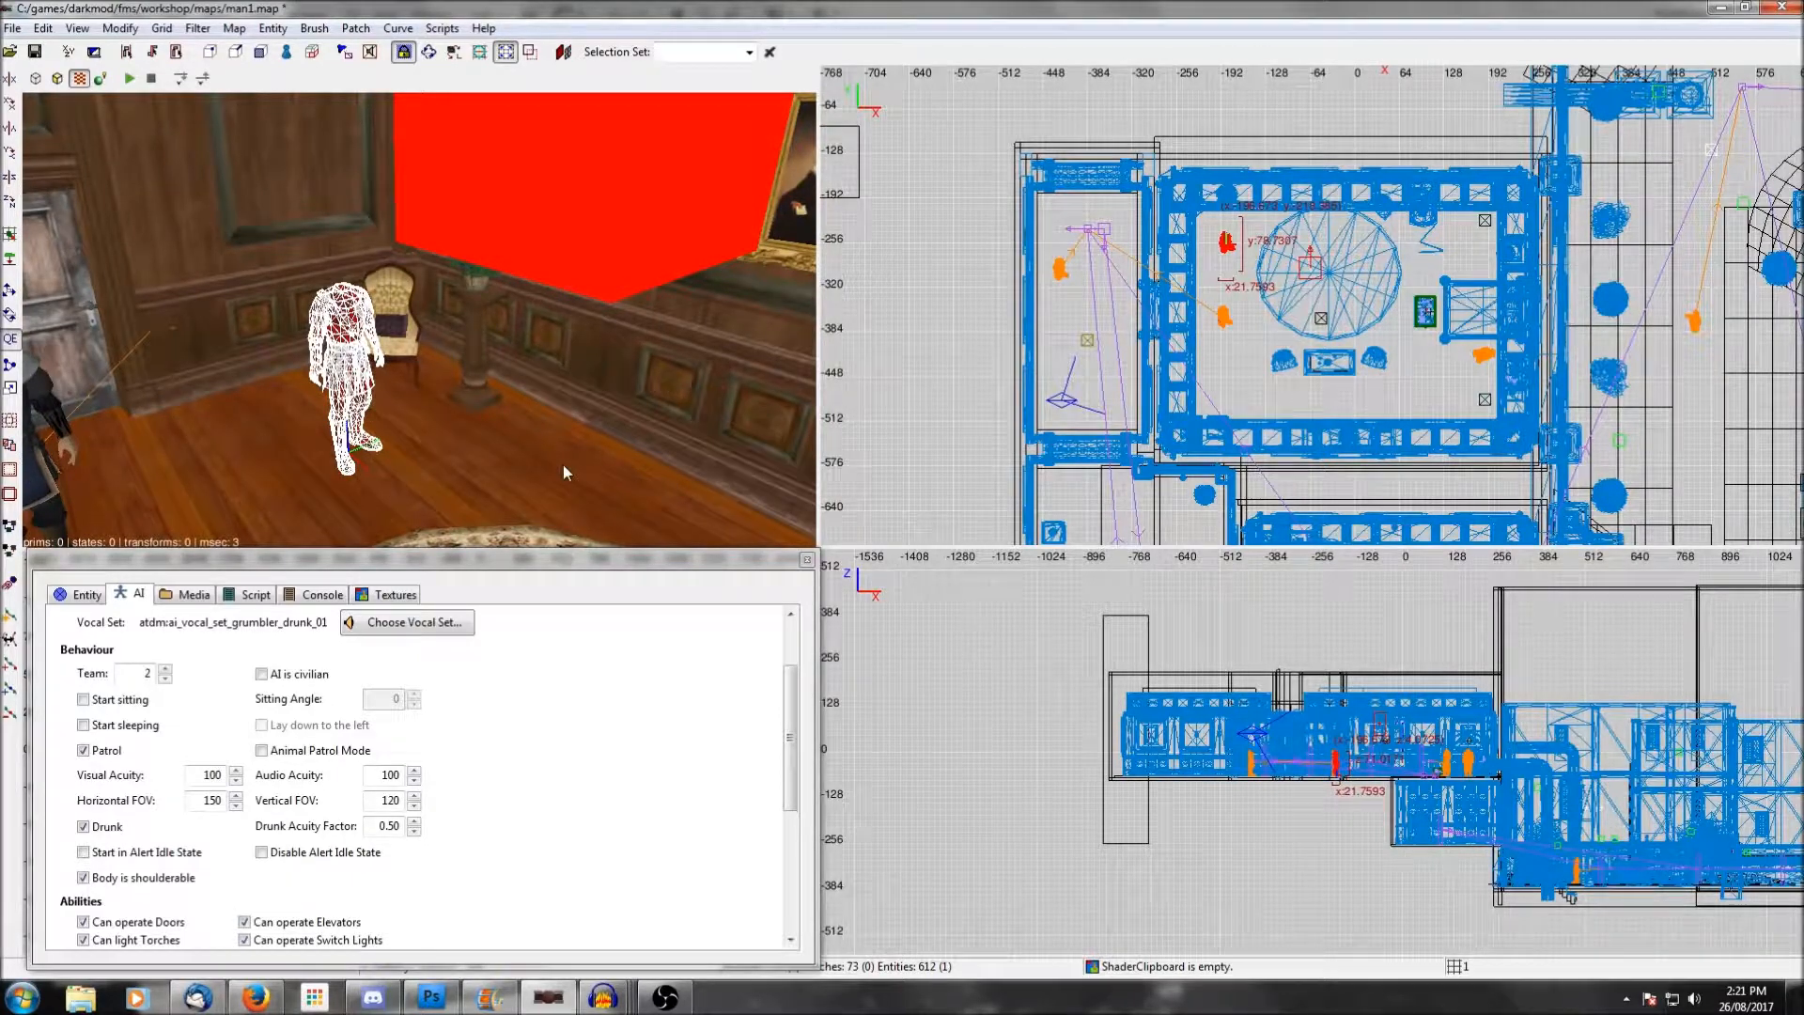
key("Escape")
Insert the bottle_generic_guard.pfb prefab from the ai prefab folder and position it near the torch guard by the carpet.
right_click(1281, 227)
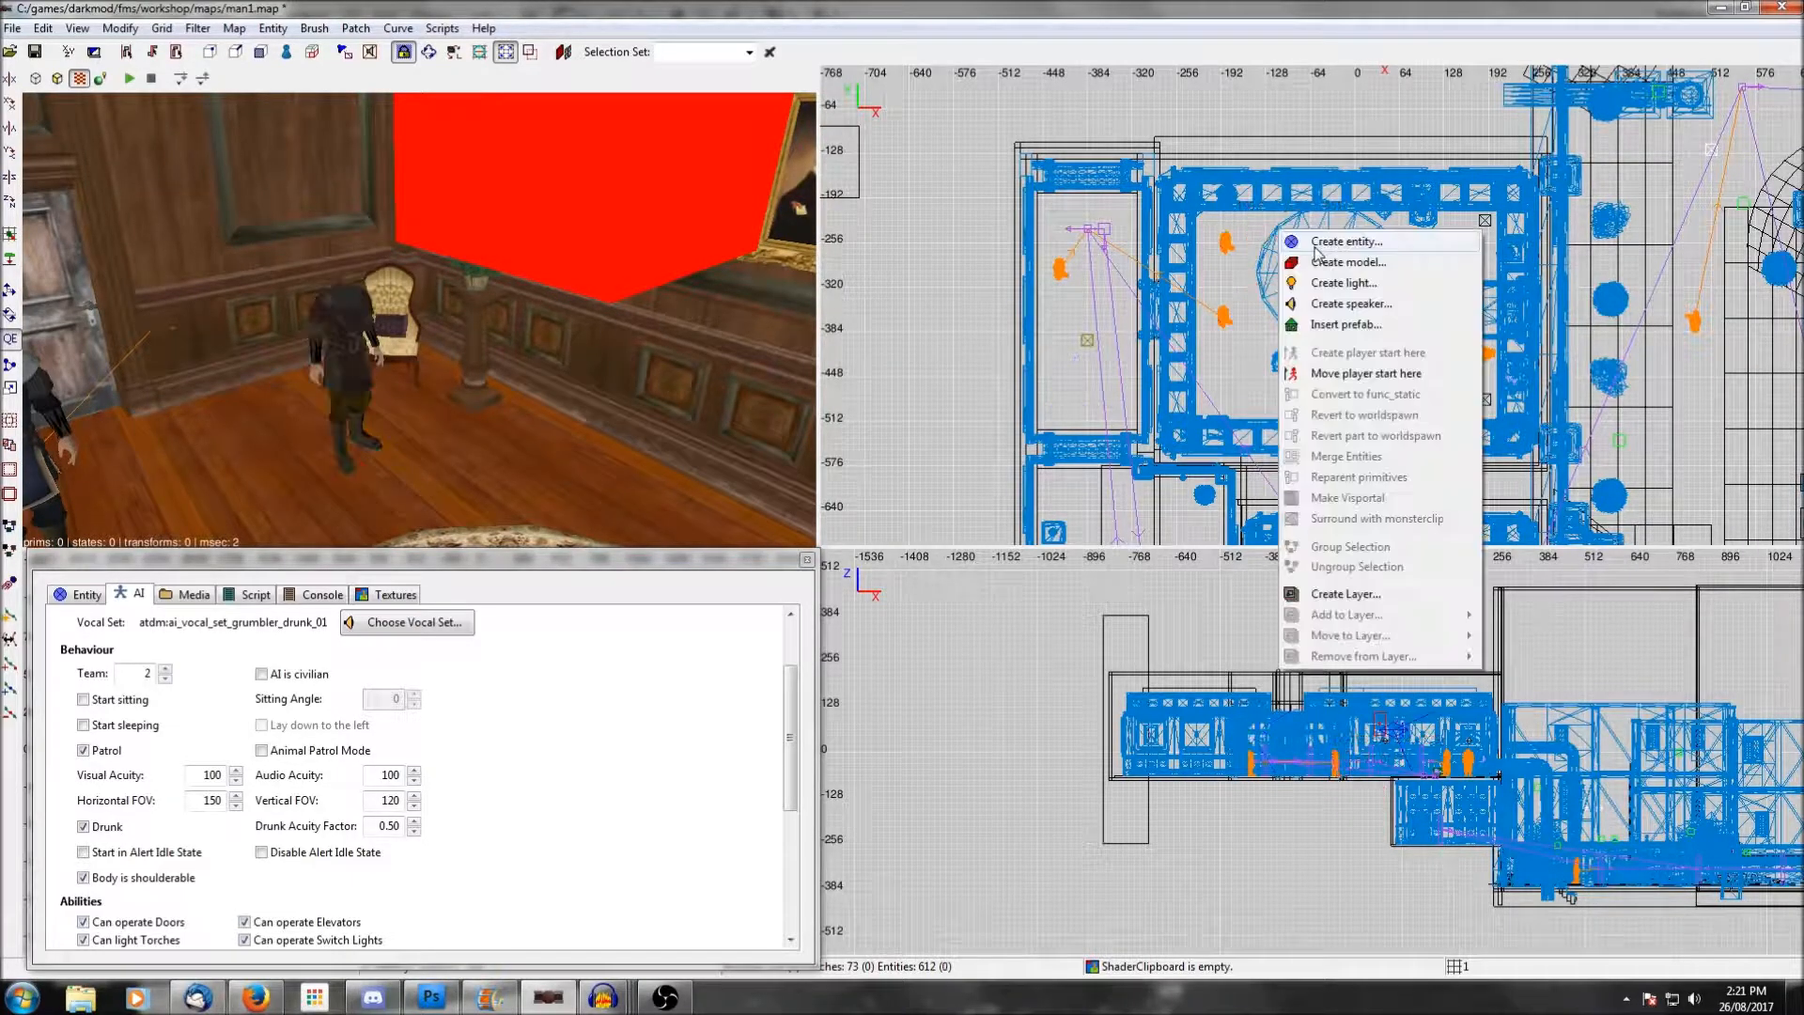
left_click(1325, 324)
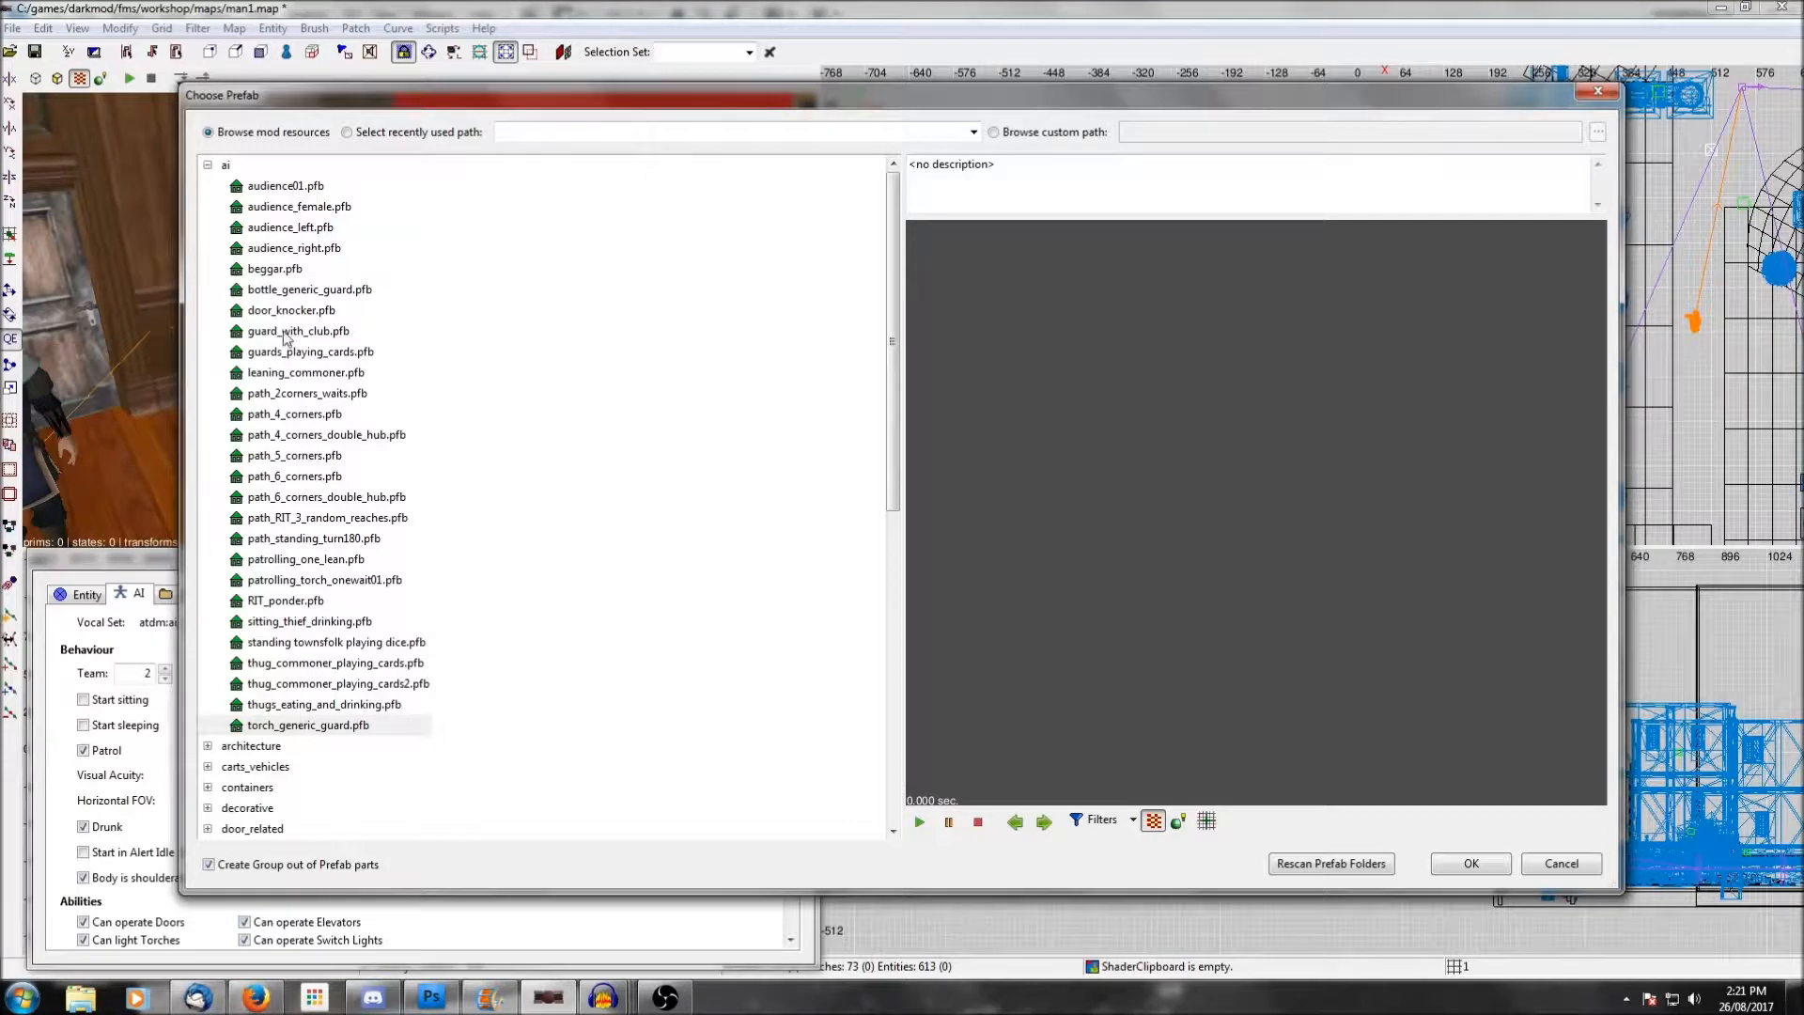
left_click(280, 291)
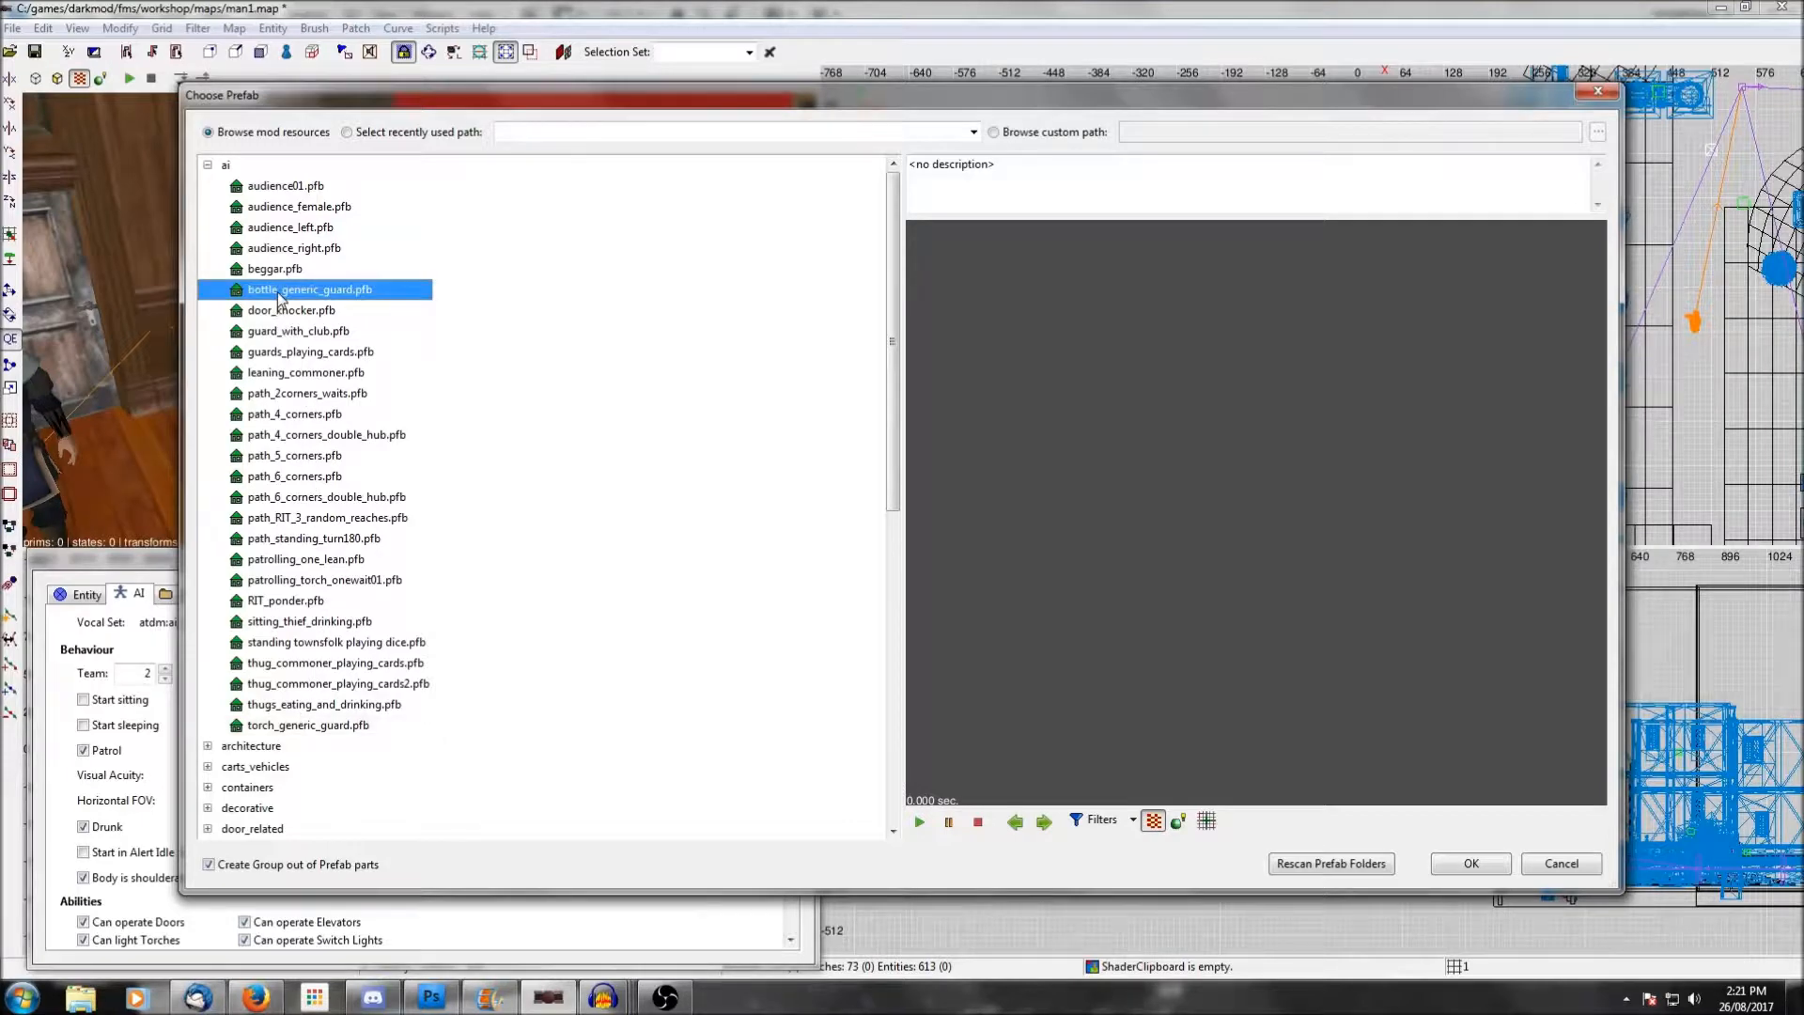
left_click(1471, 864)
left_click_drag(1247, 267, 1285, 256)
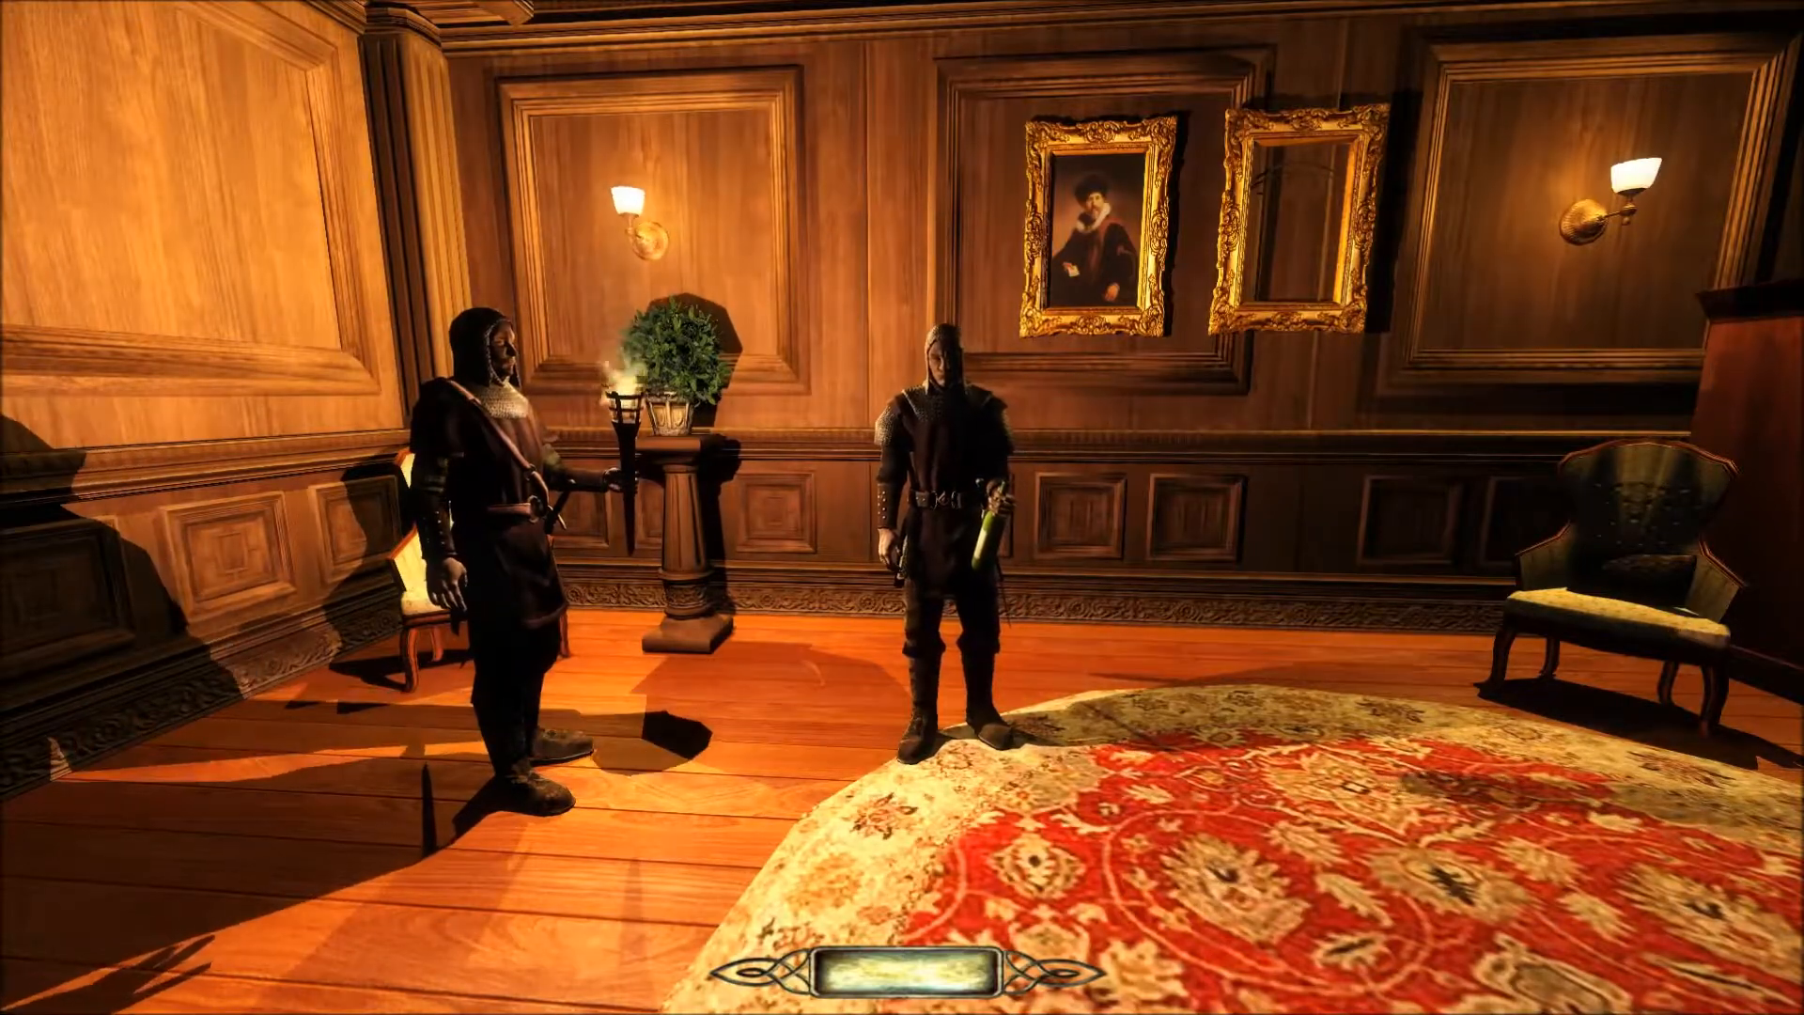
Quit the test mission in The Dark Mod.
key("Escape")
left_click(1177, 773)
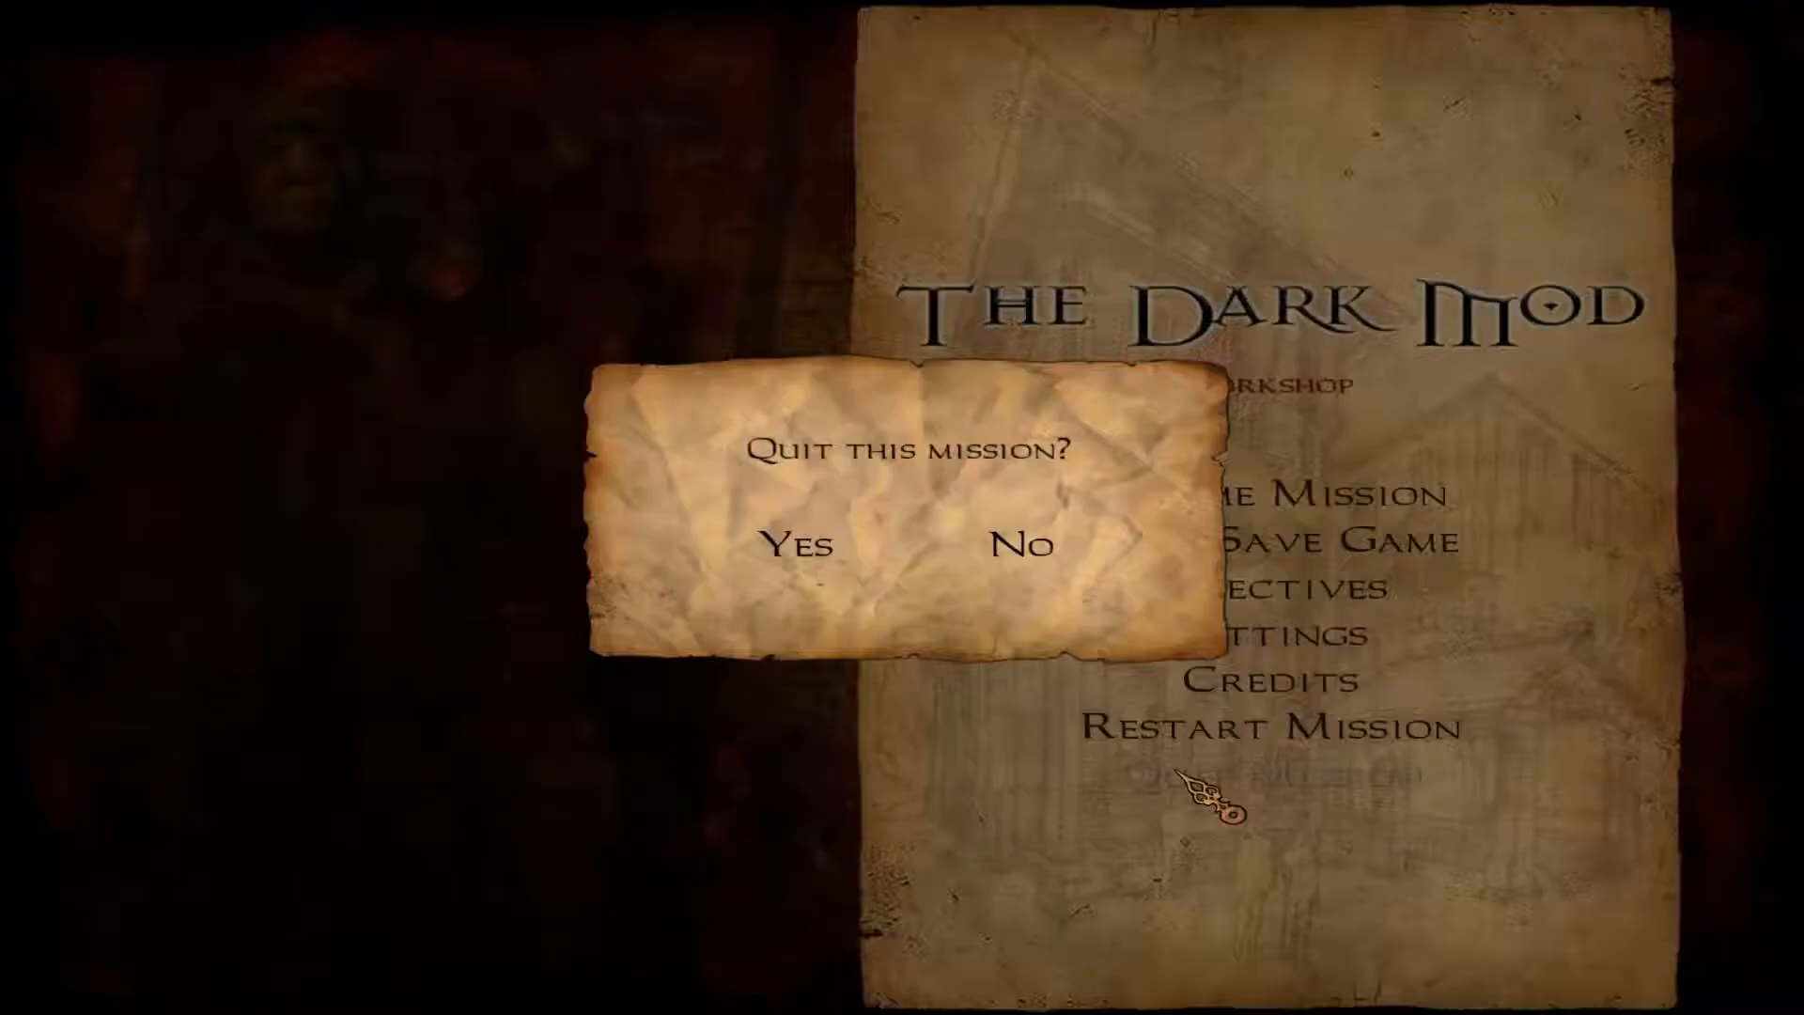